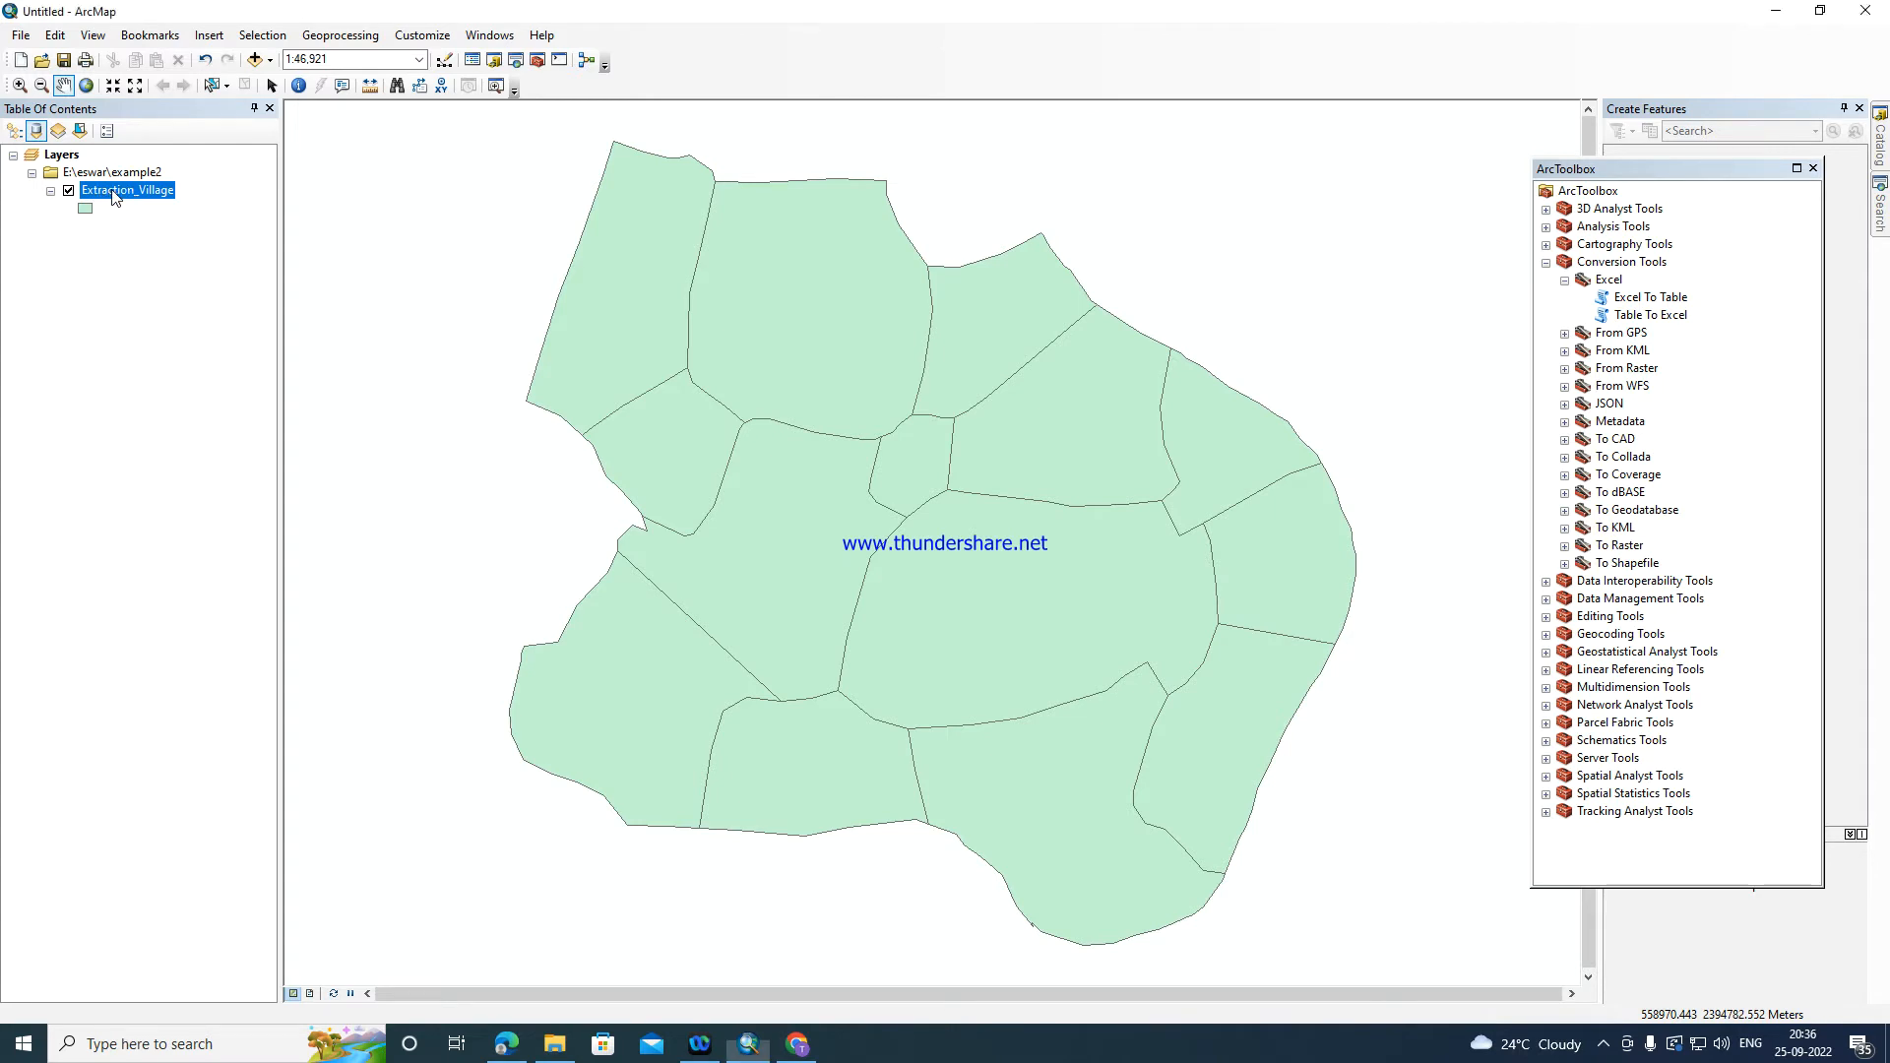
- Look over the attribute table of the Extraction_Village layer and close it
right_click(114, 194)
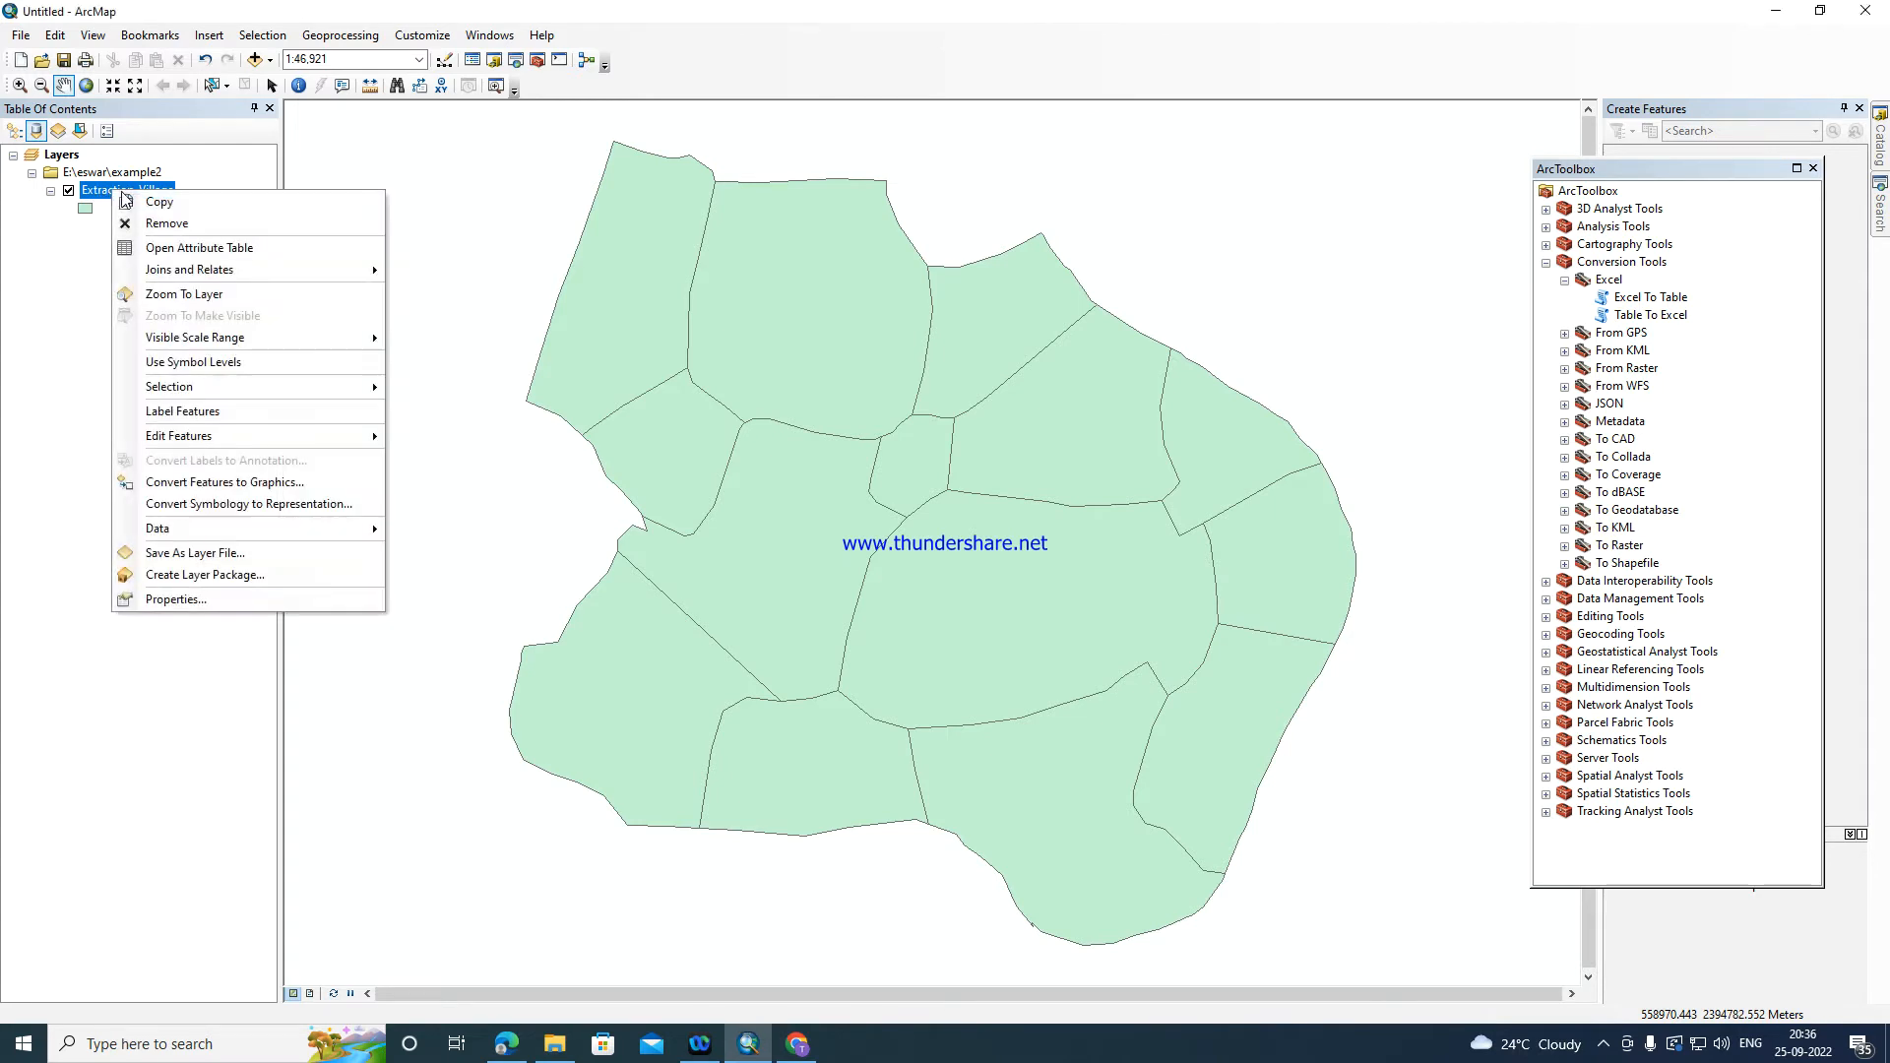
click(184, 248)
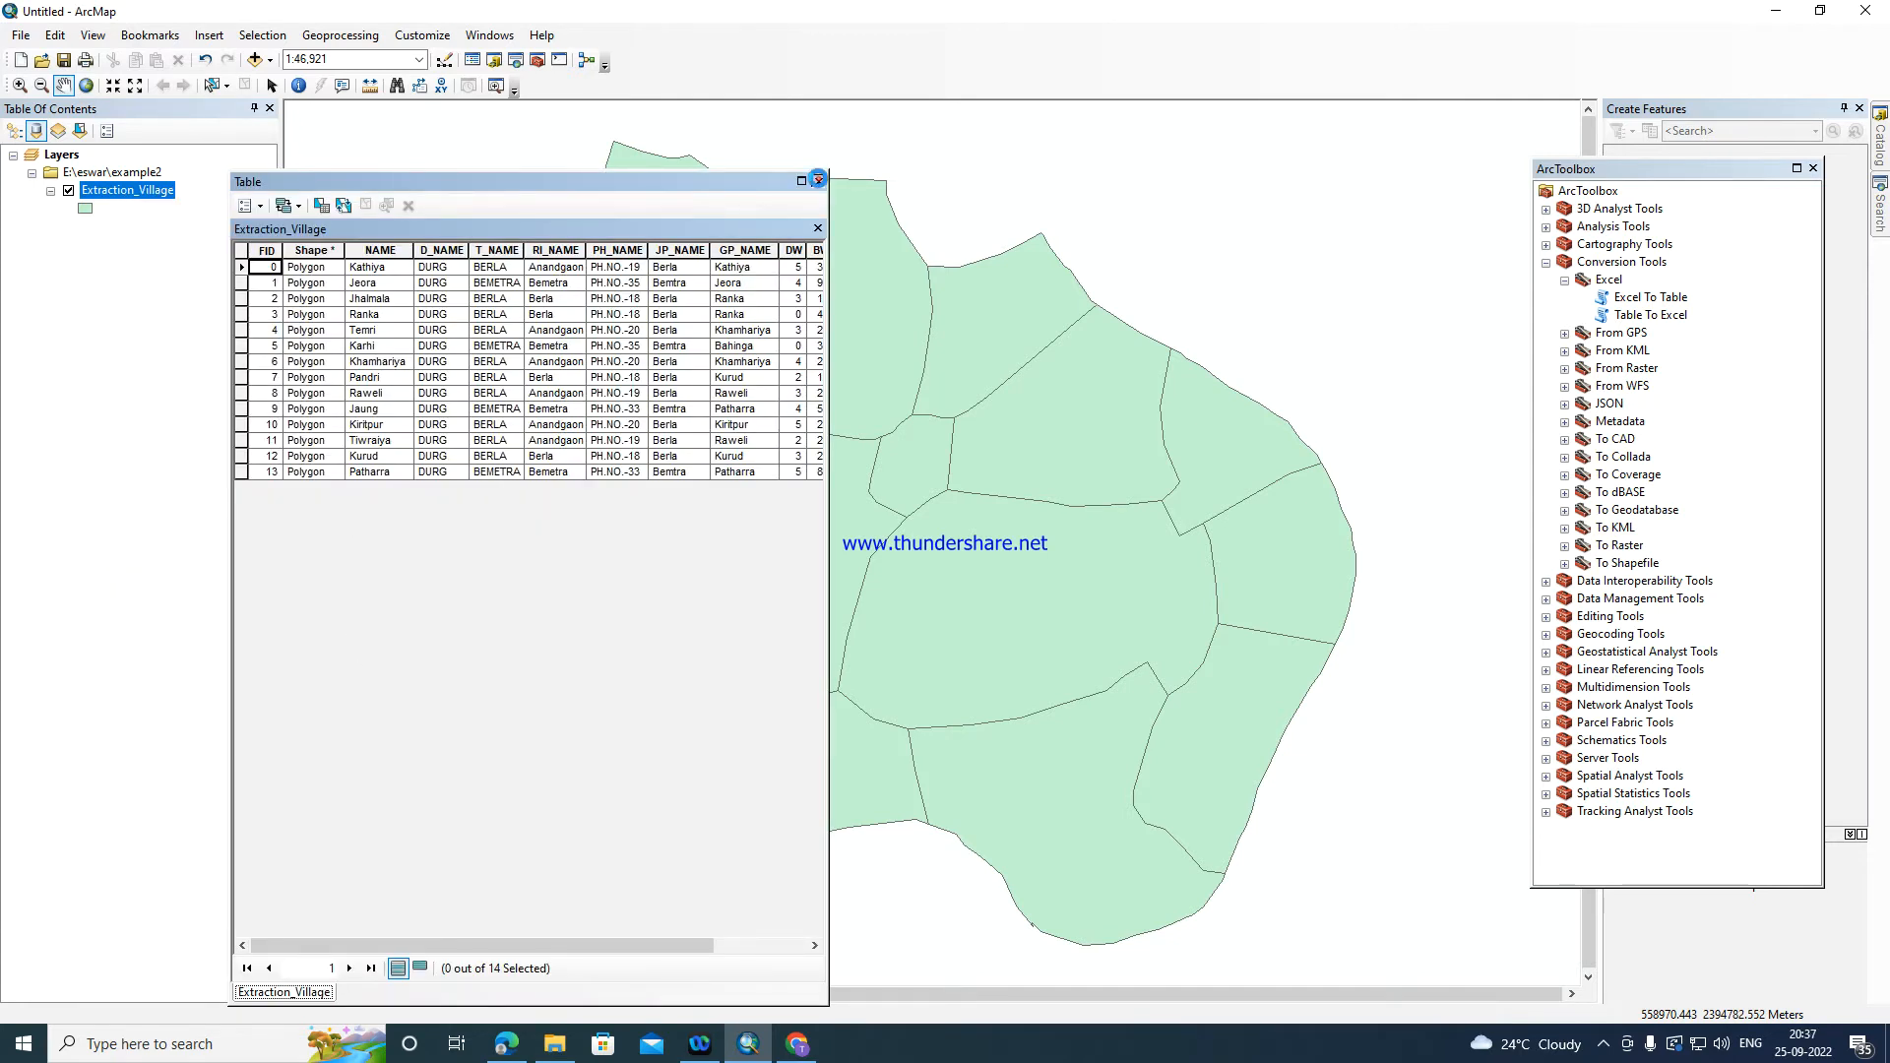
click(817, 181)
- Check the label settings in the Extraction_Village layer properties and turn on labels for its features
right_click(125, 196)
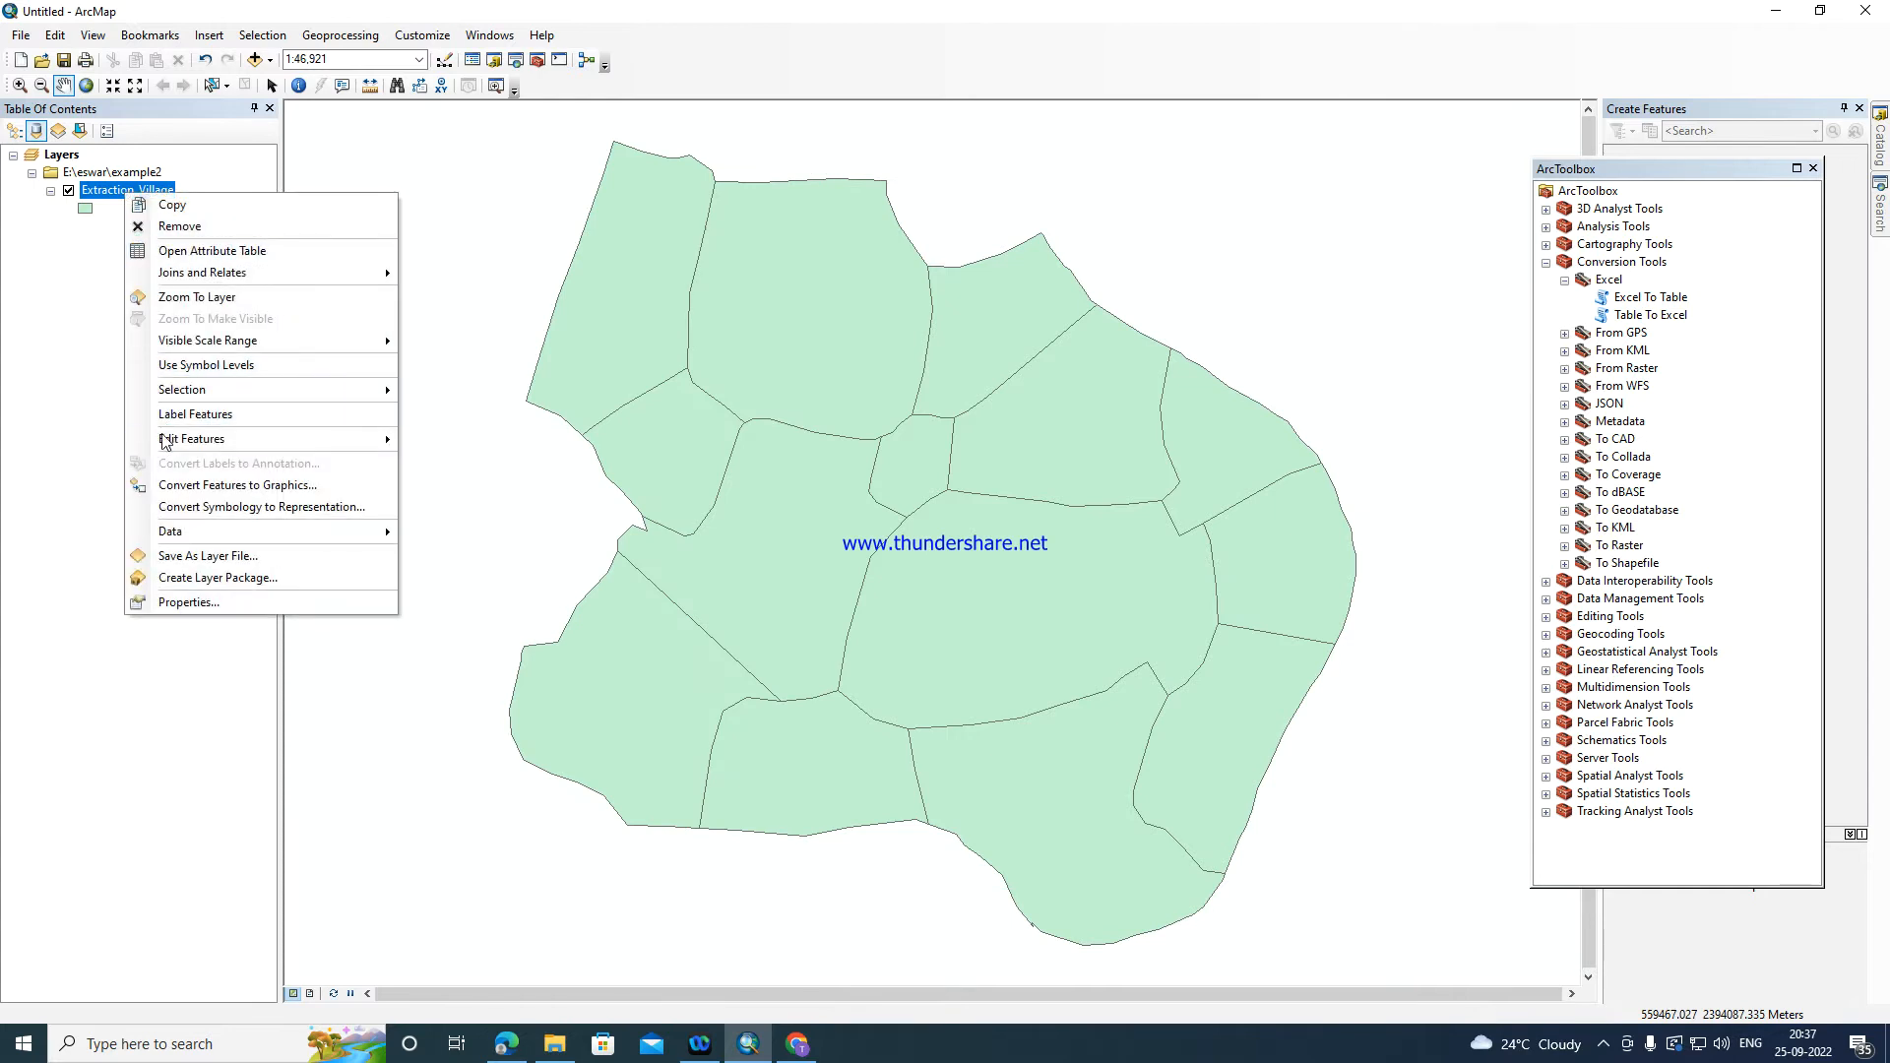
mouse_move(222, 433)
click(248, 602)
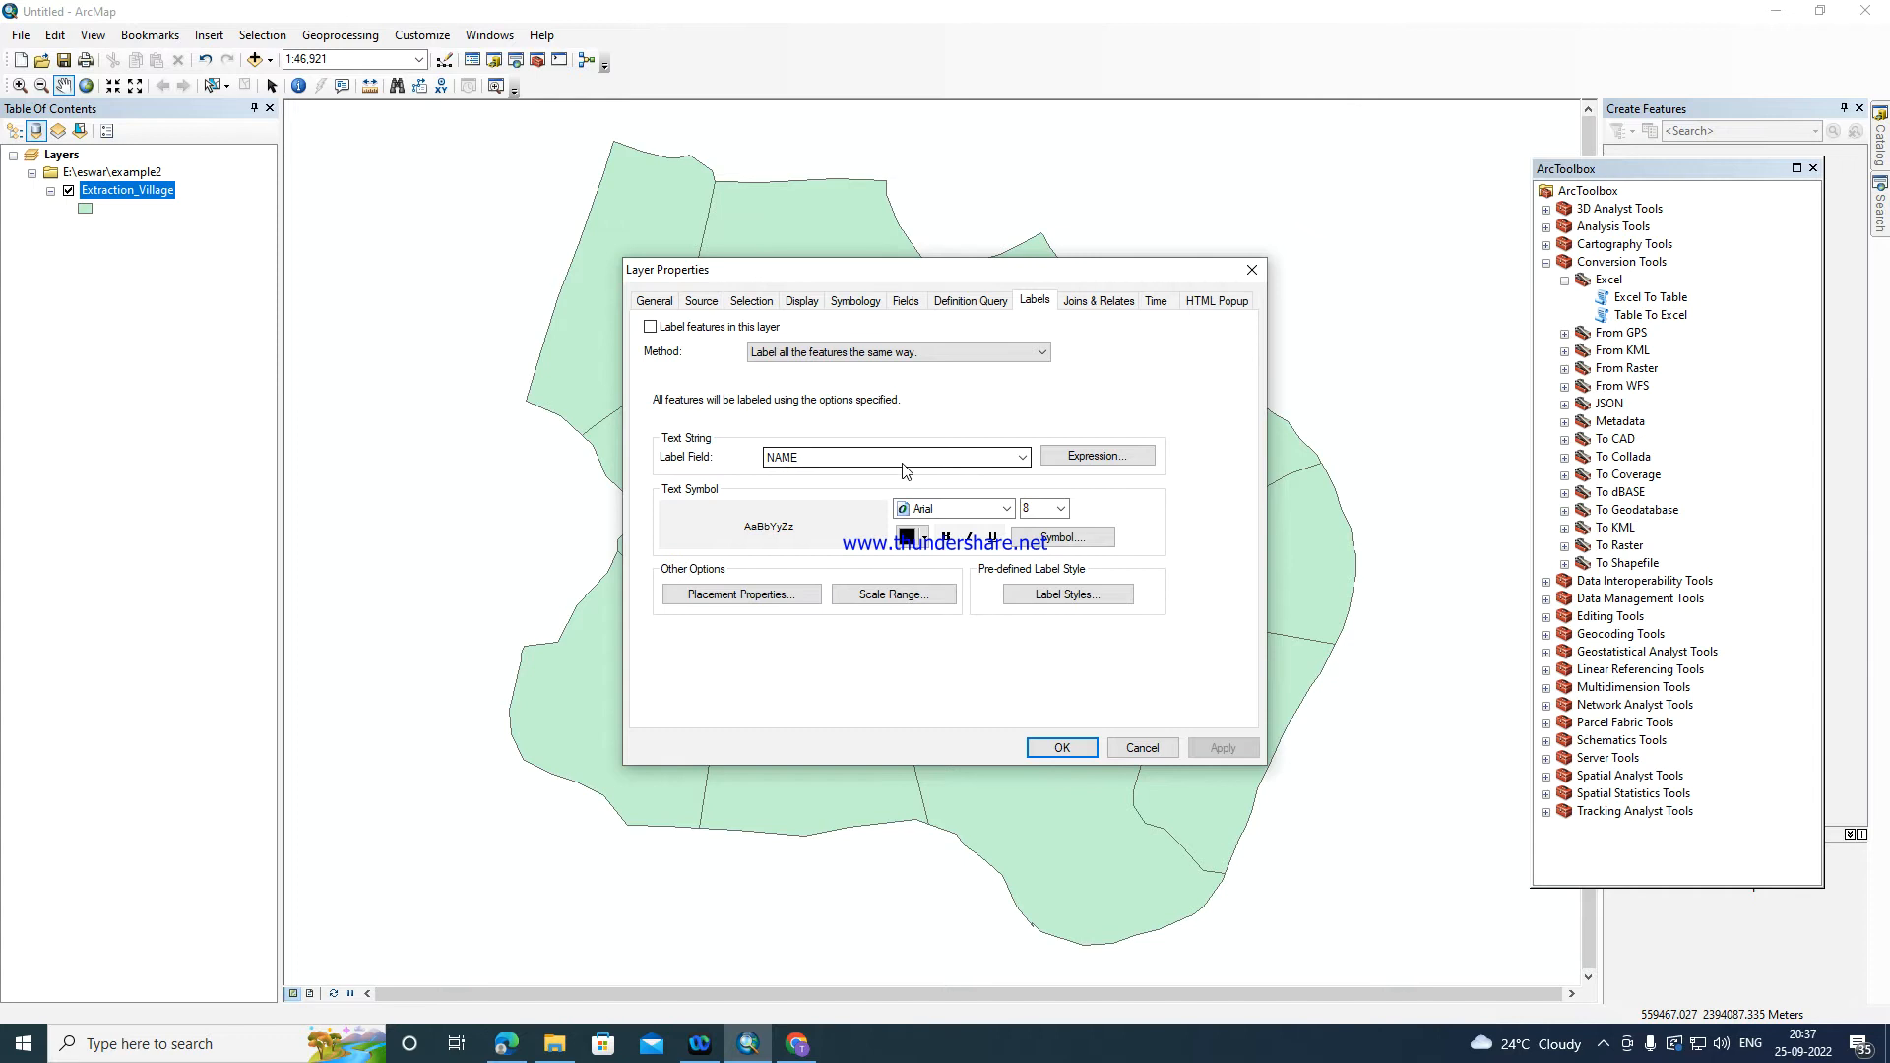
click(1074, 752)
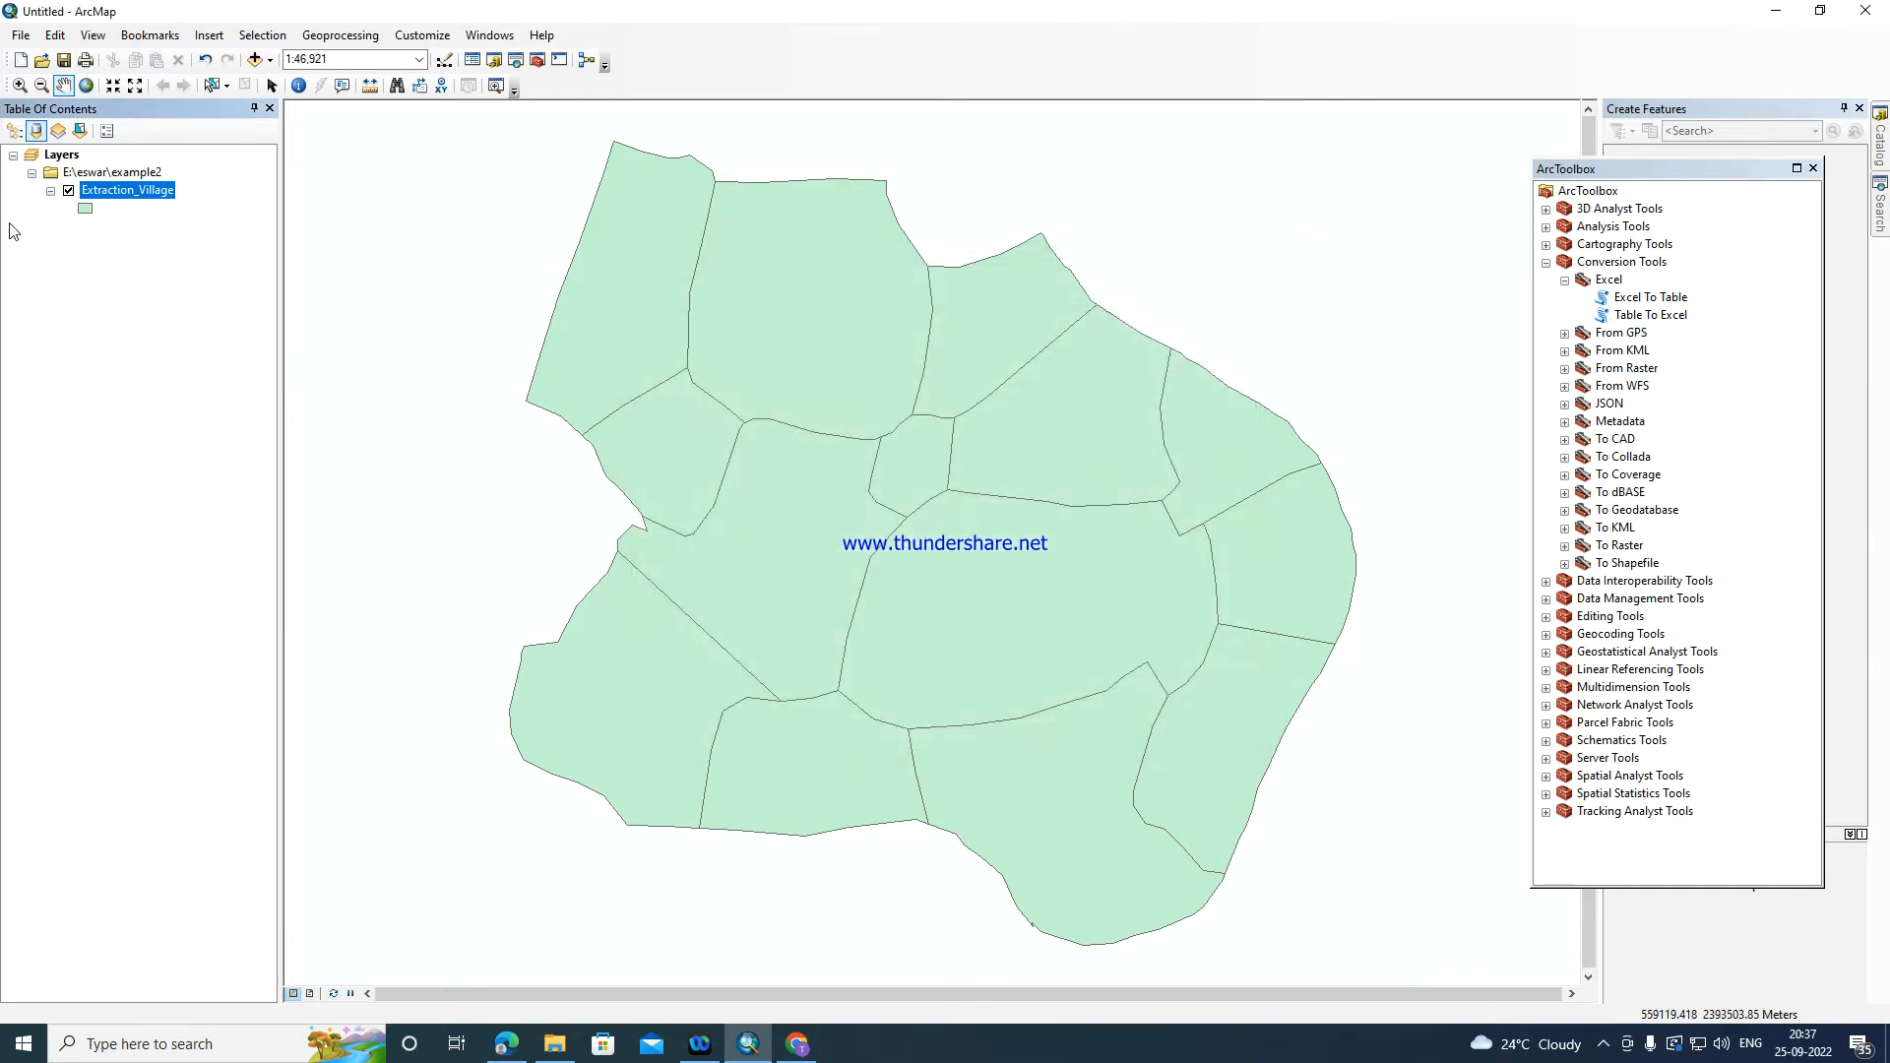
right_click(84, 195)
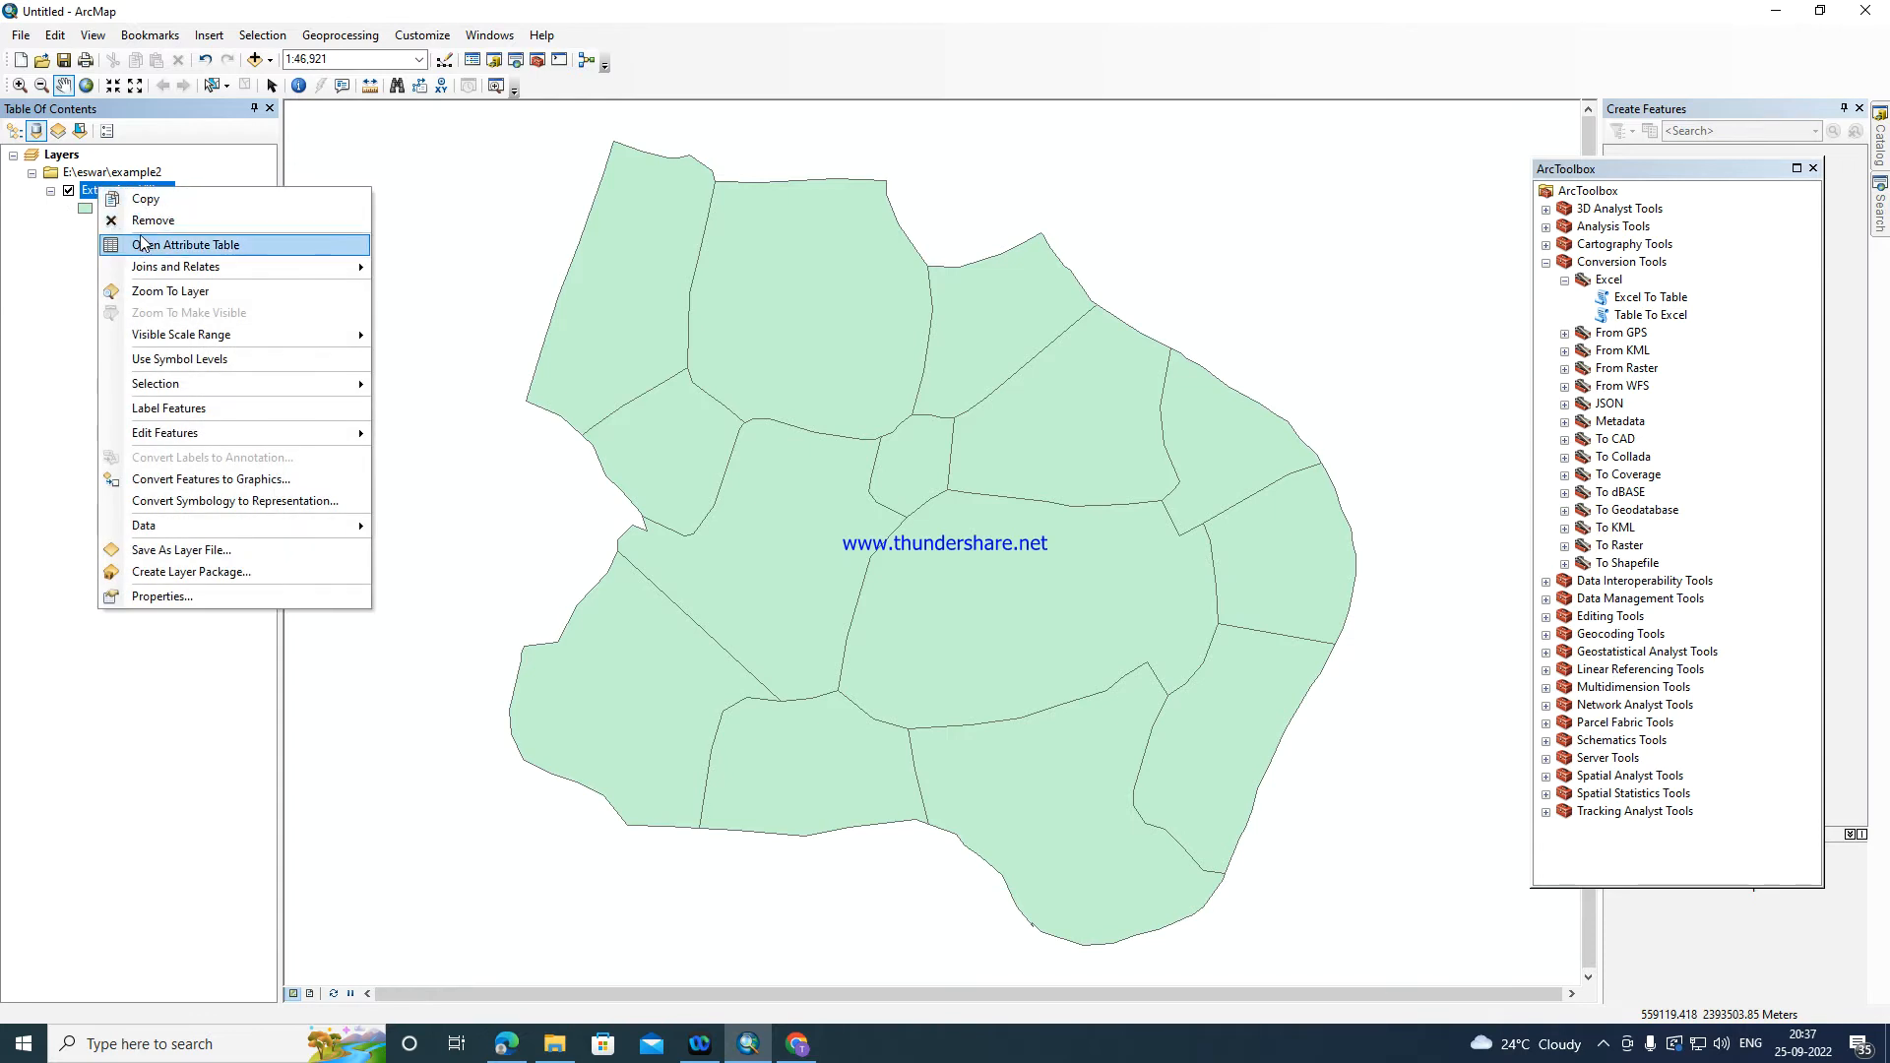
click(151, 413)
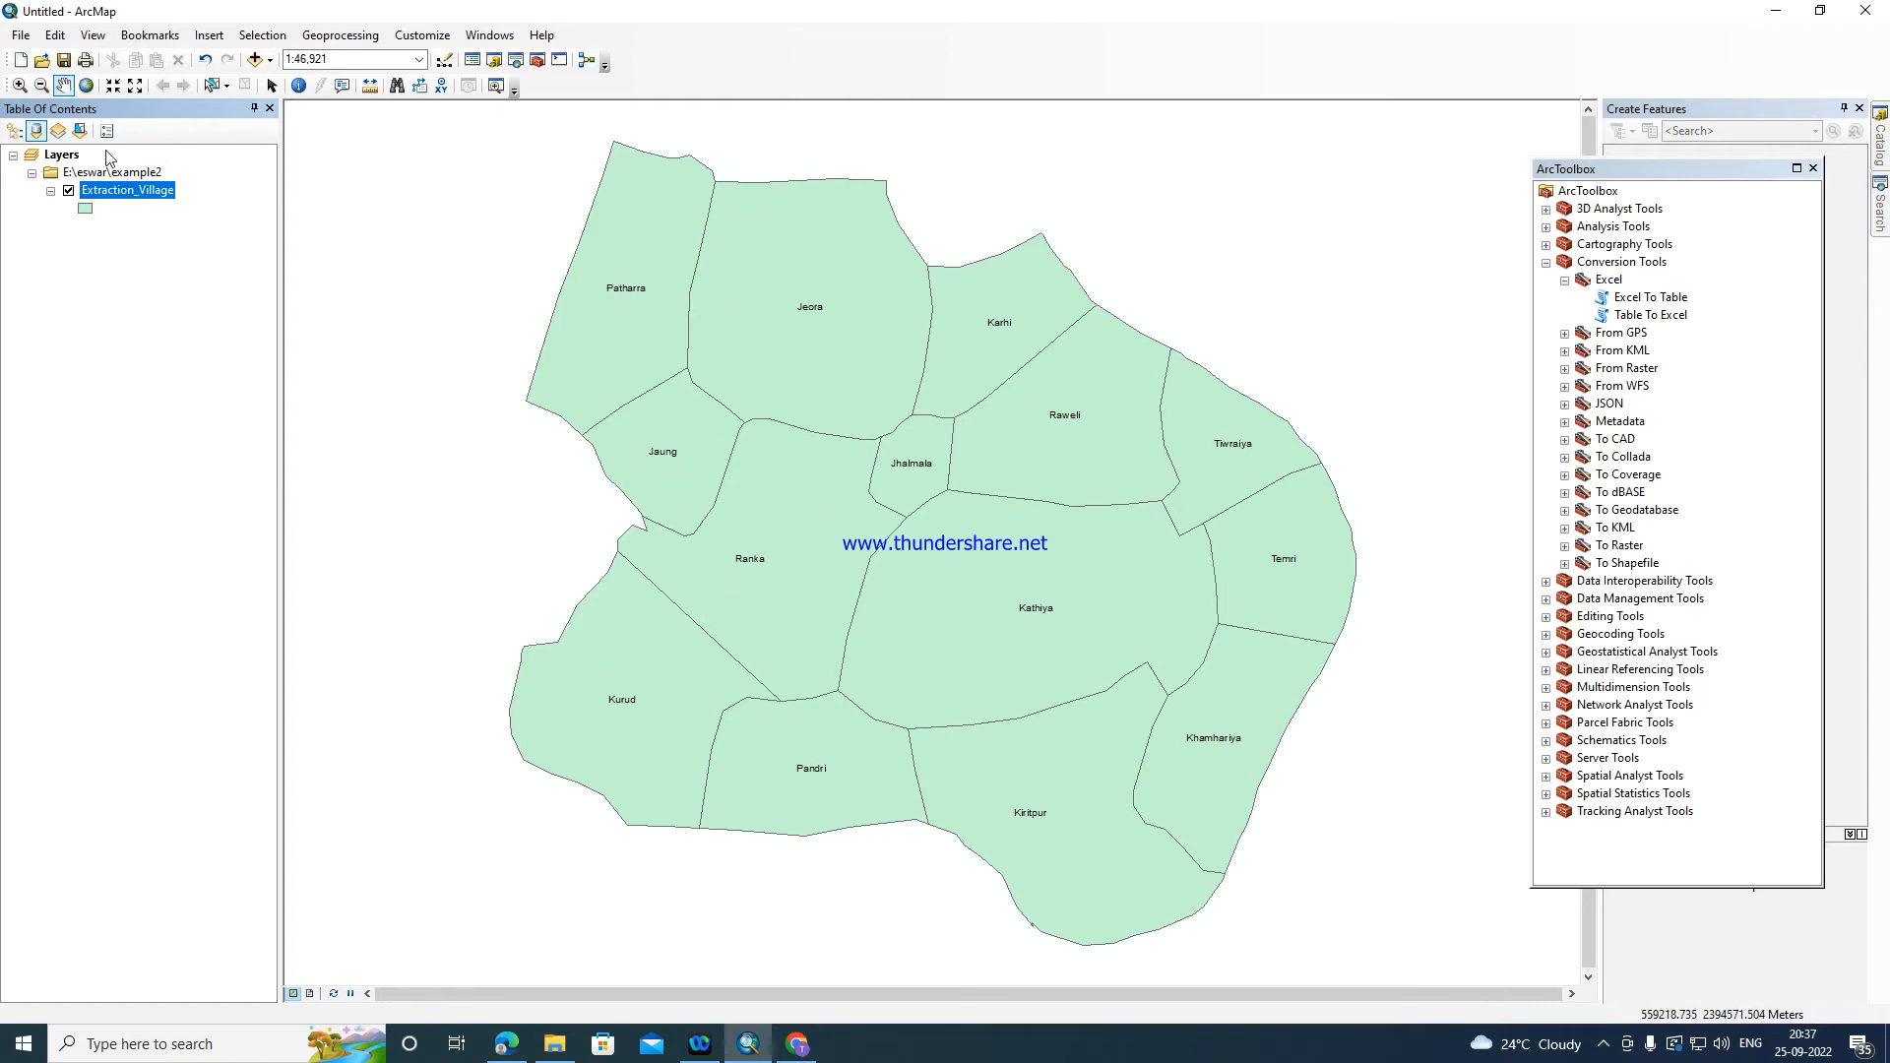
- Open the Extraction_Village attribute table and widen its window to fit all fields with room for more
right_click(124, 195)
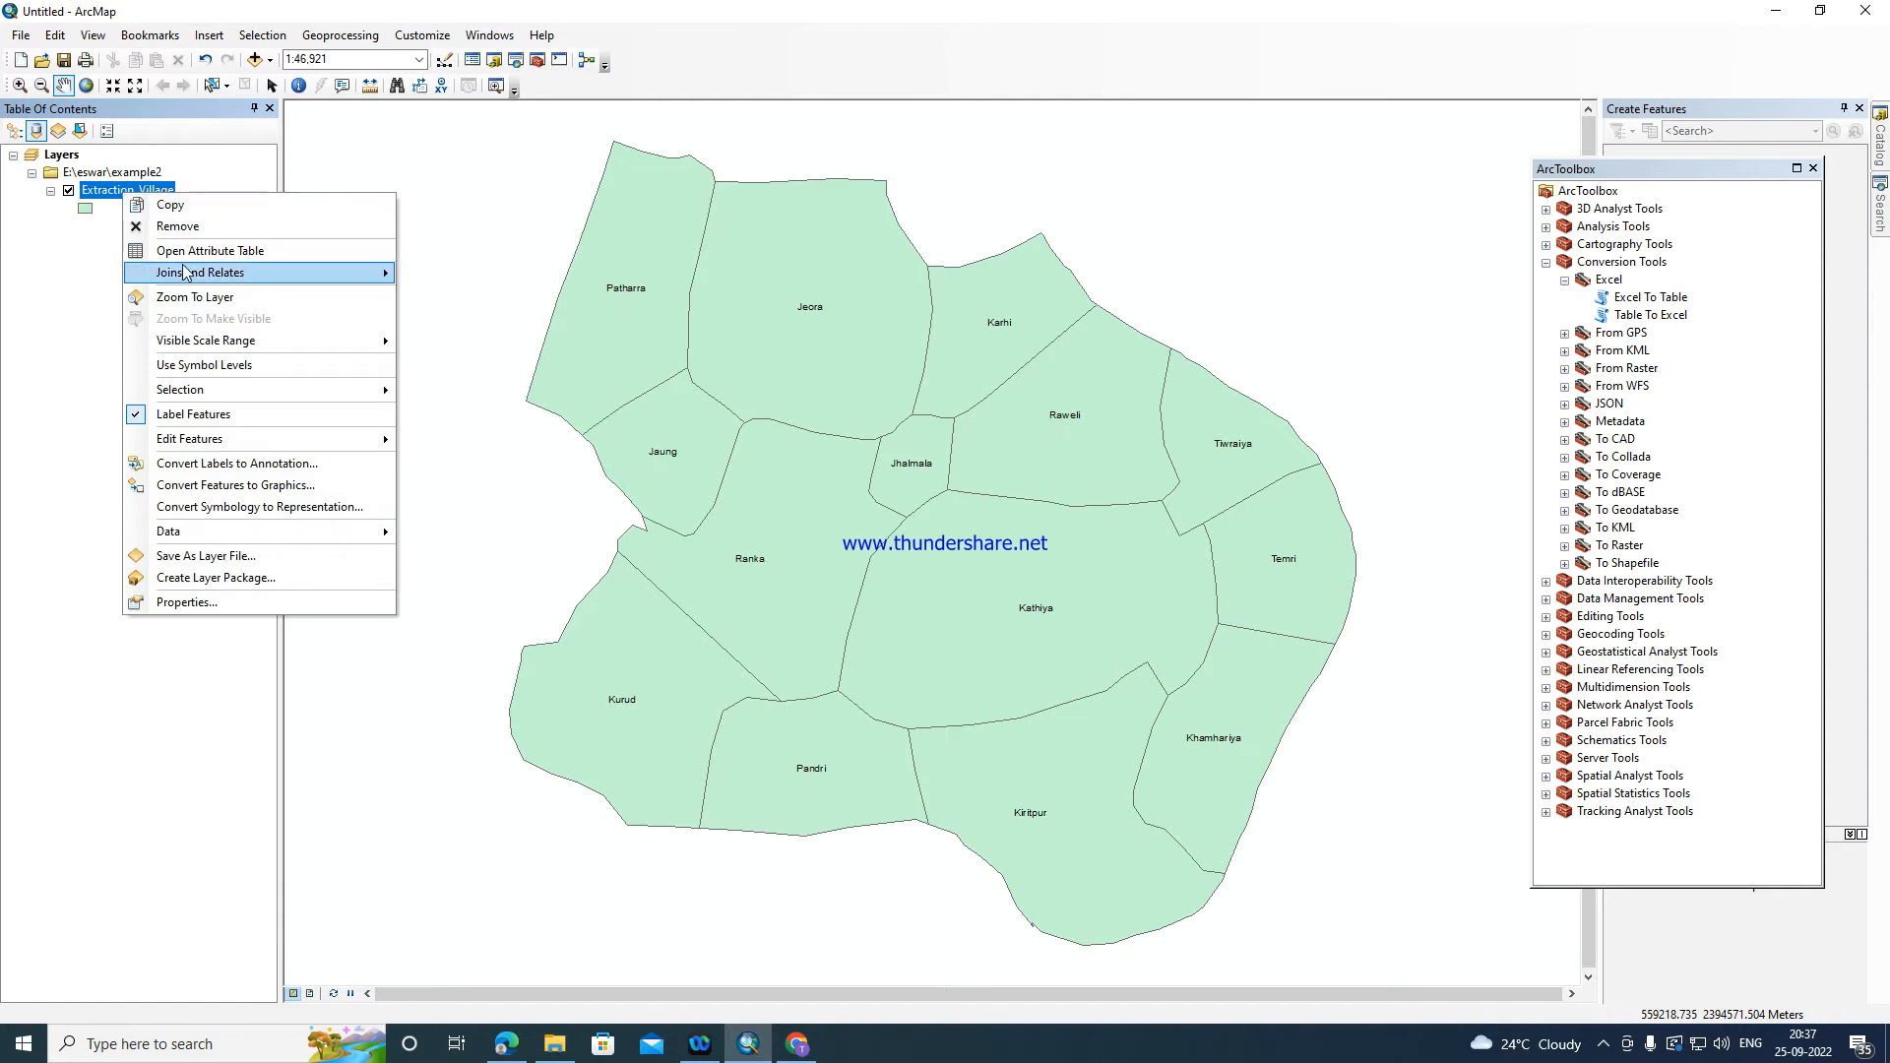
click(230, 253)
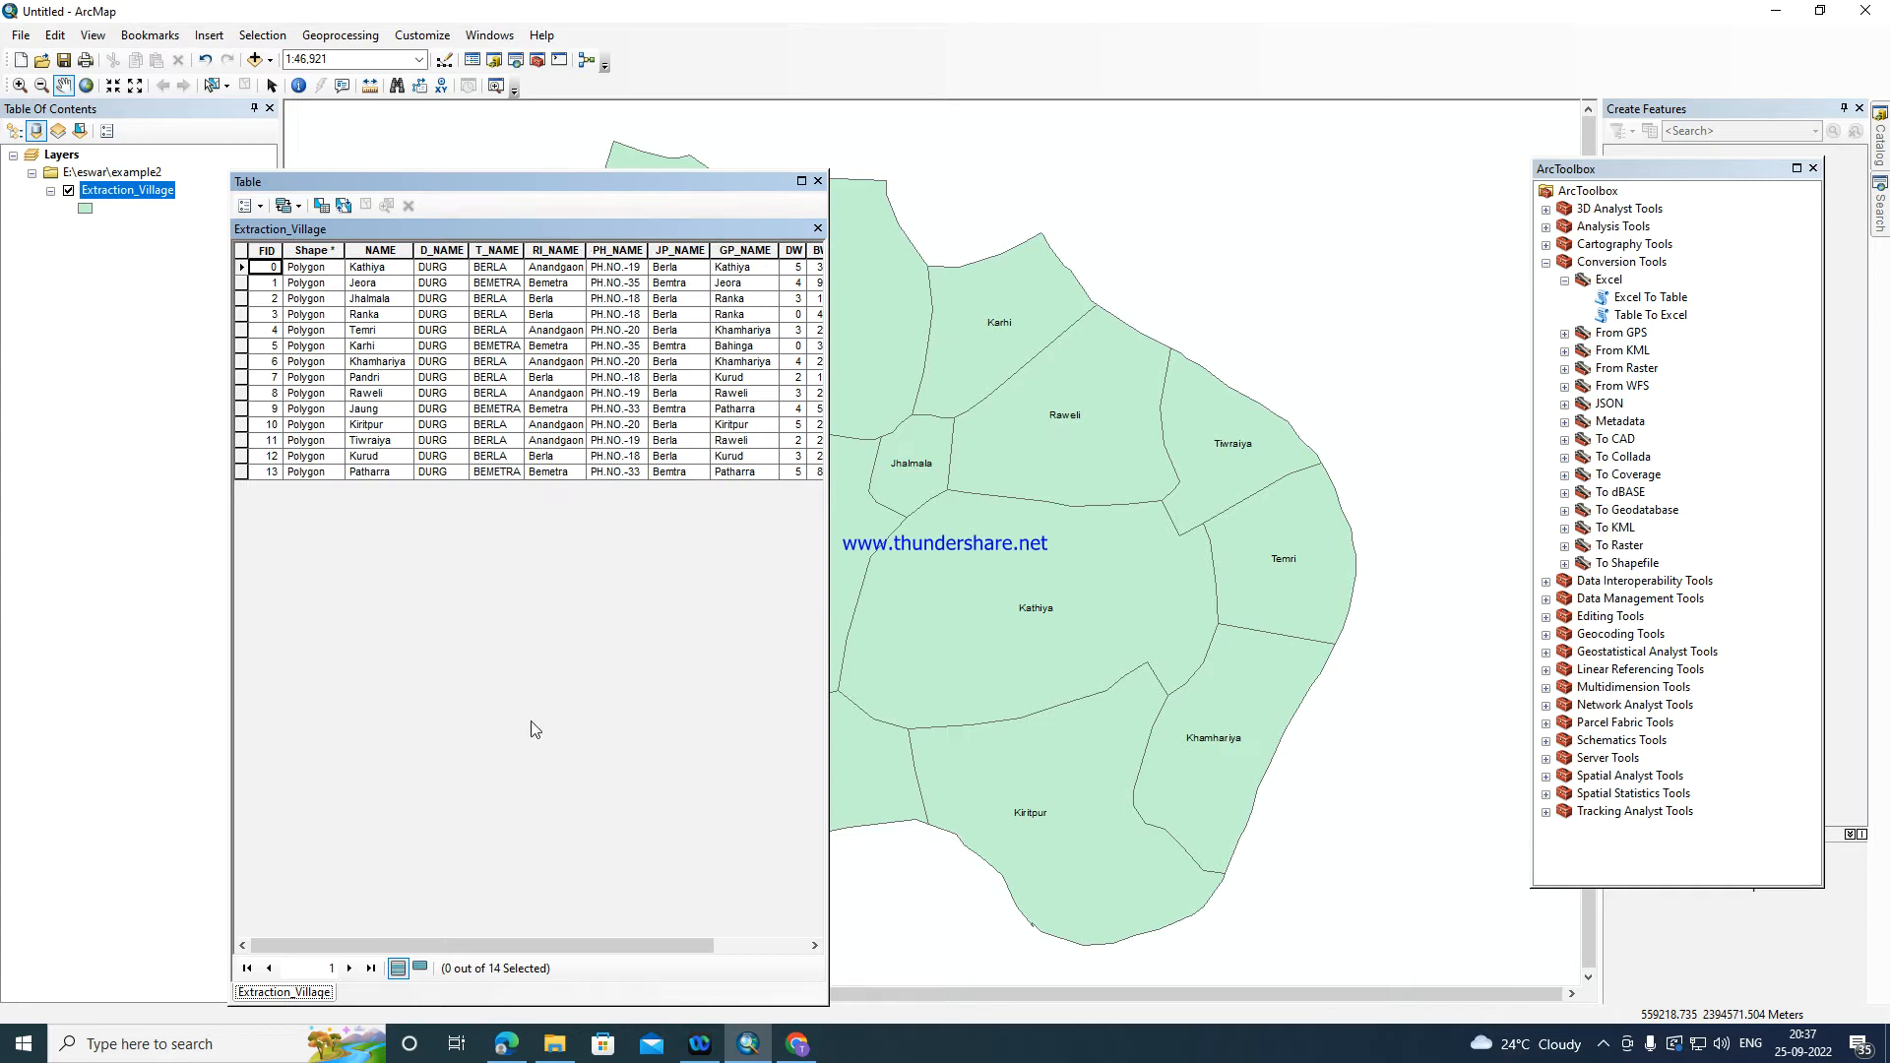
drag(443, 948, 489, 953)
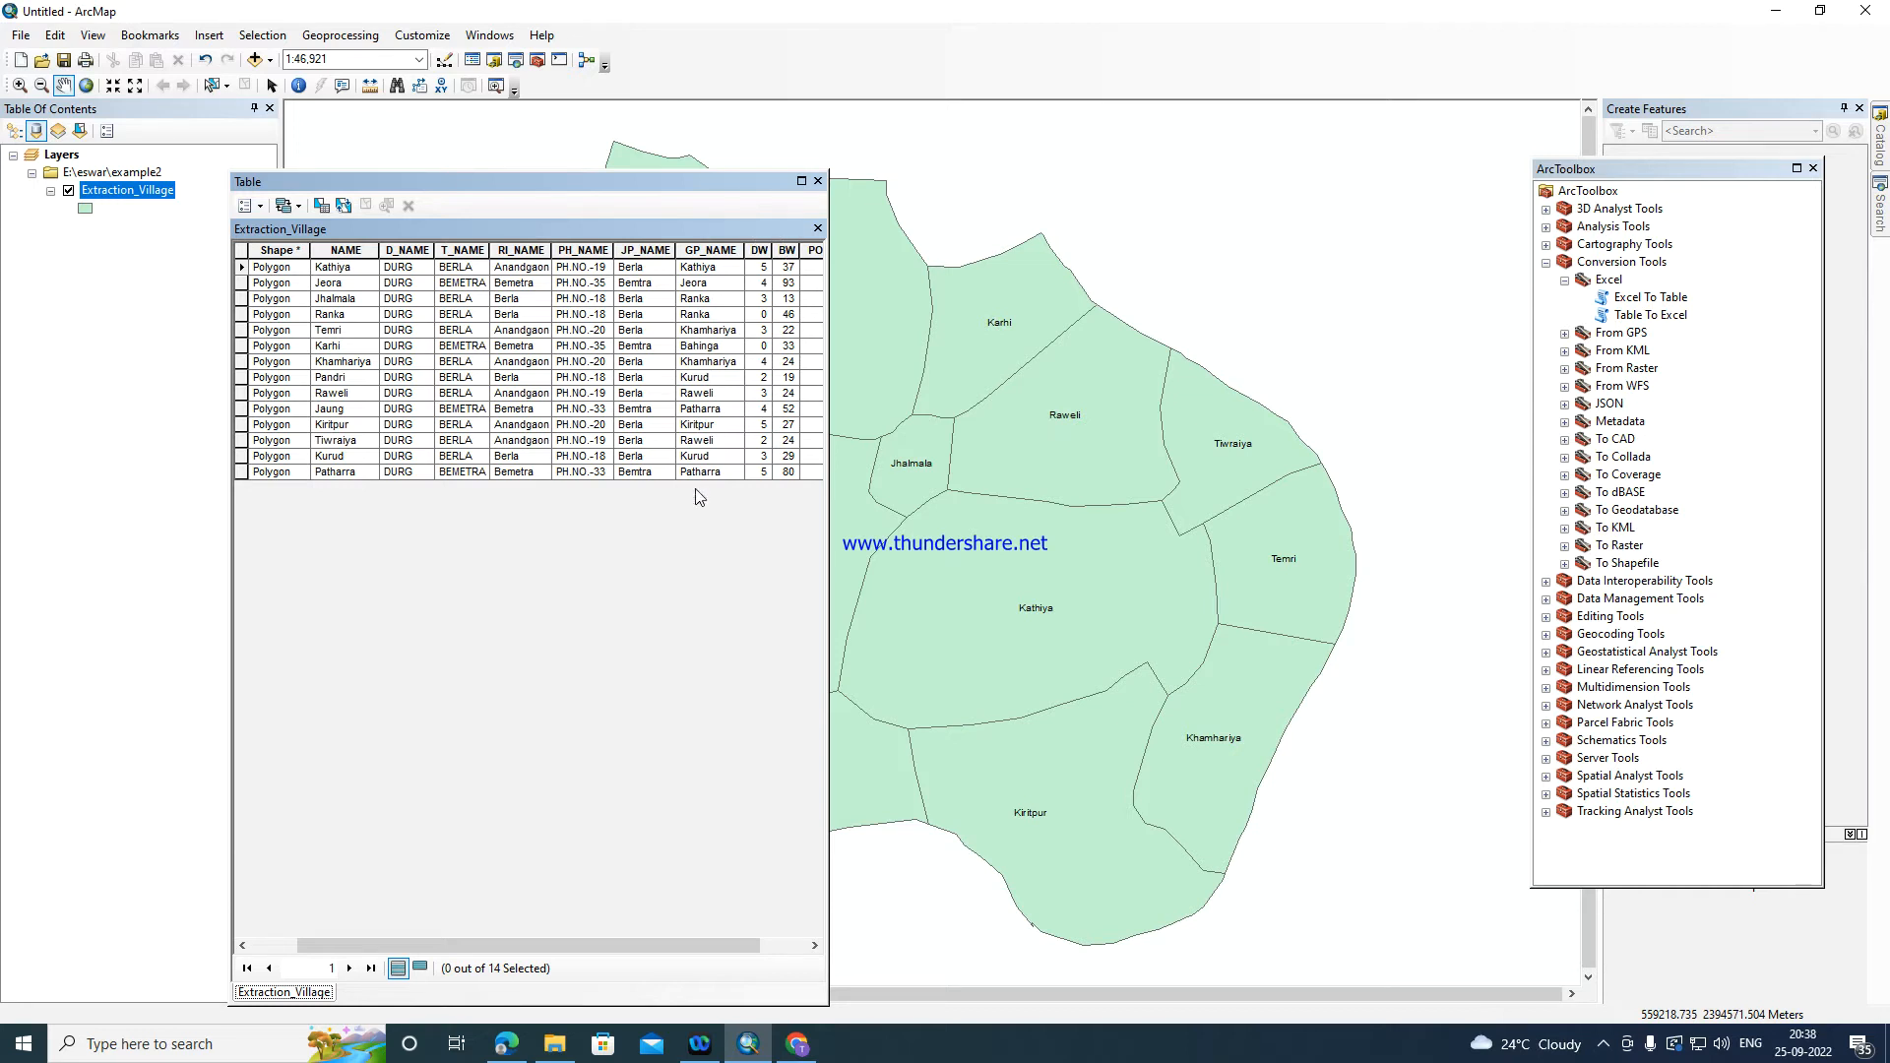
drag(455, 945, 502, 945)
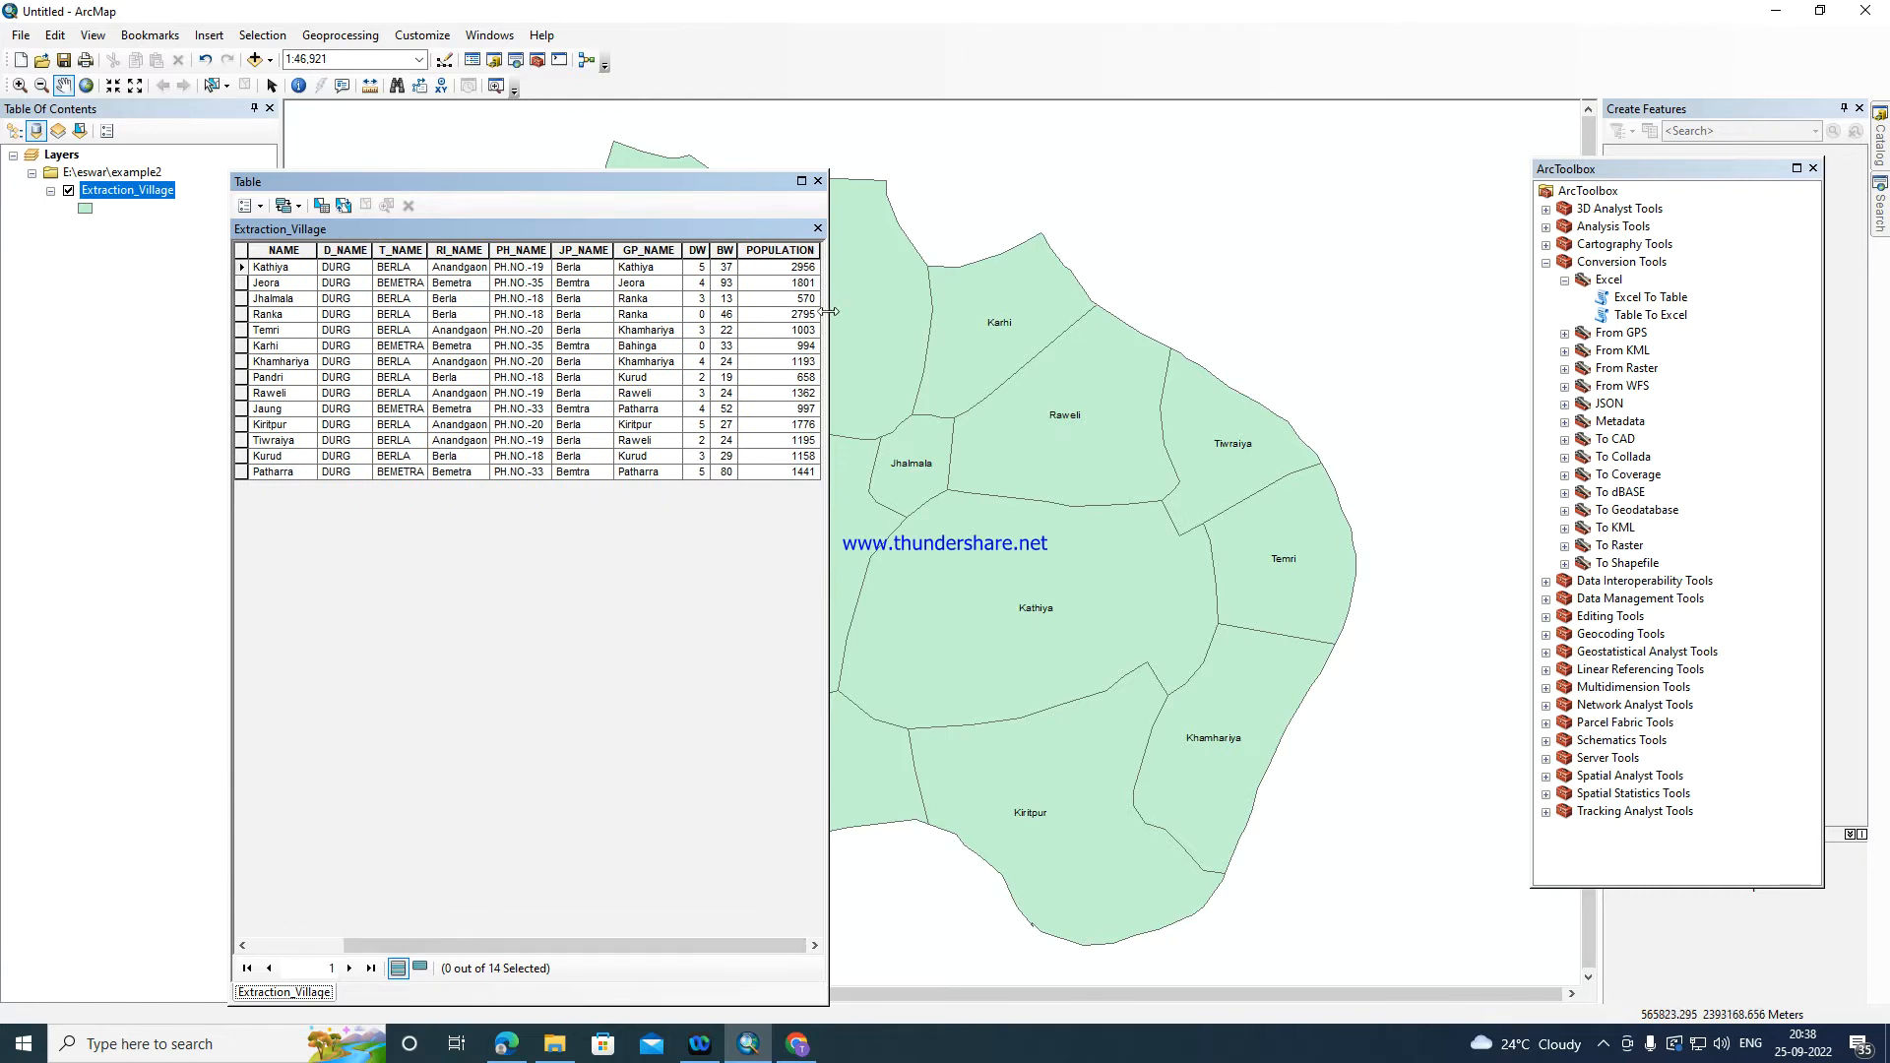
drag(825, 324, 1071, 340)
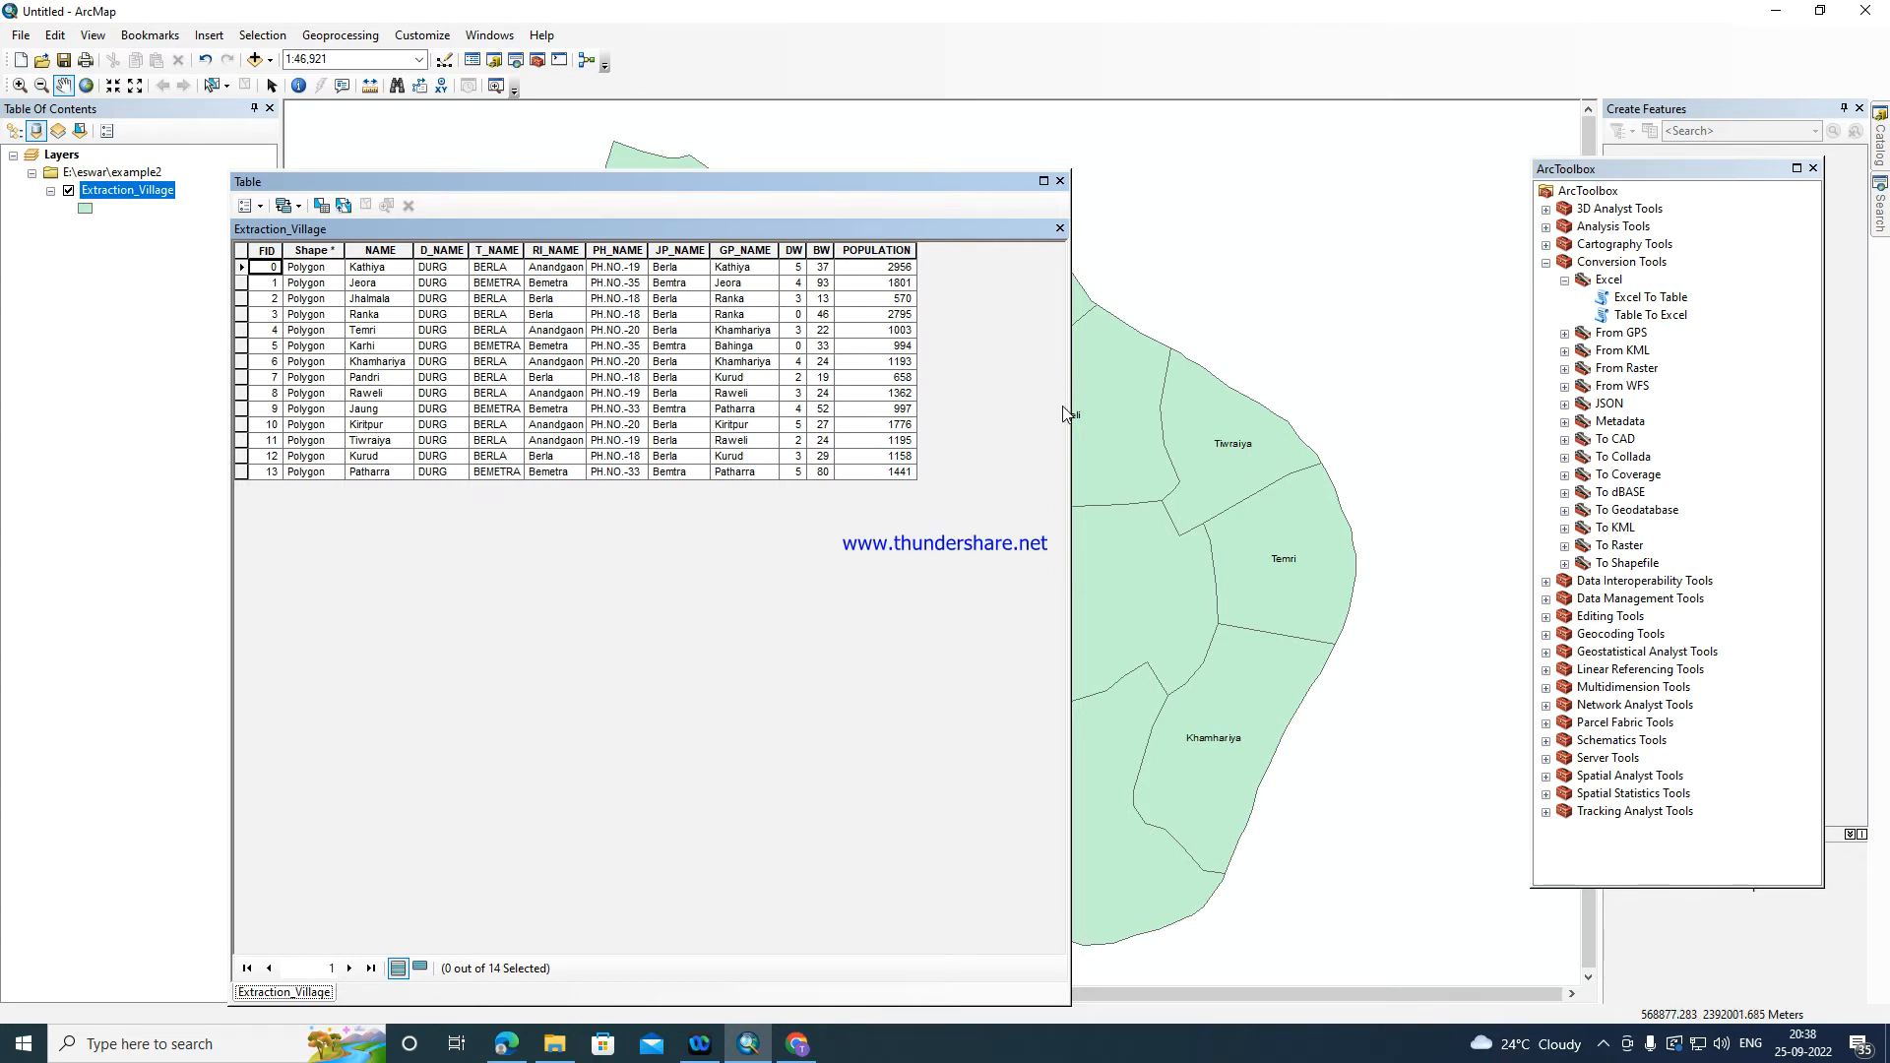
drag(1071, 410, 1680, 479)
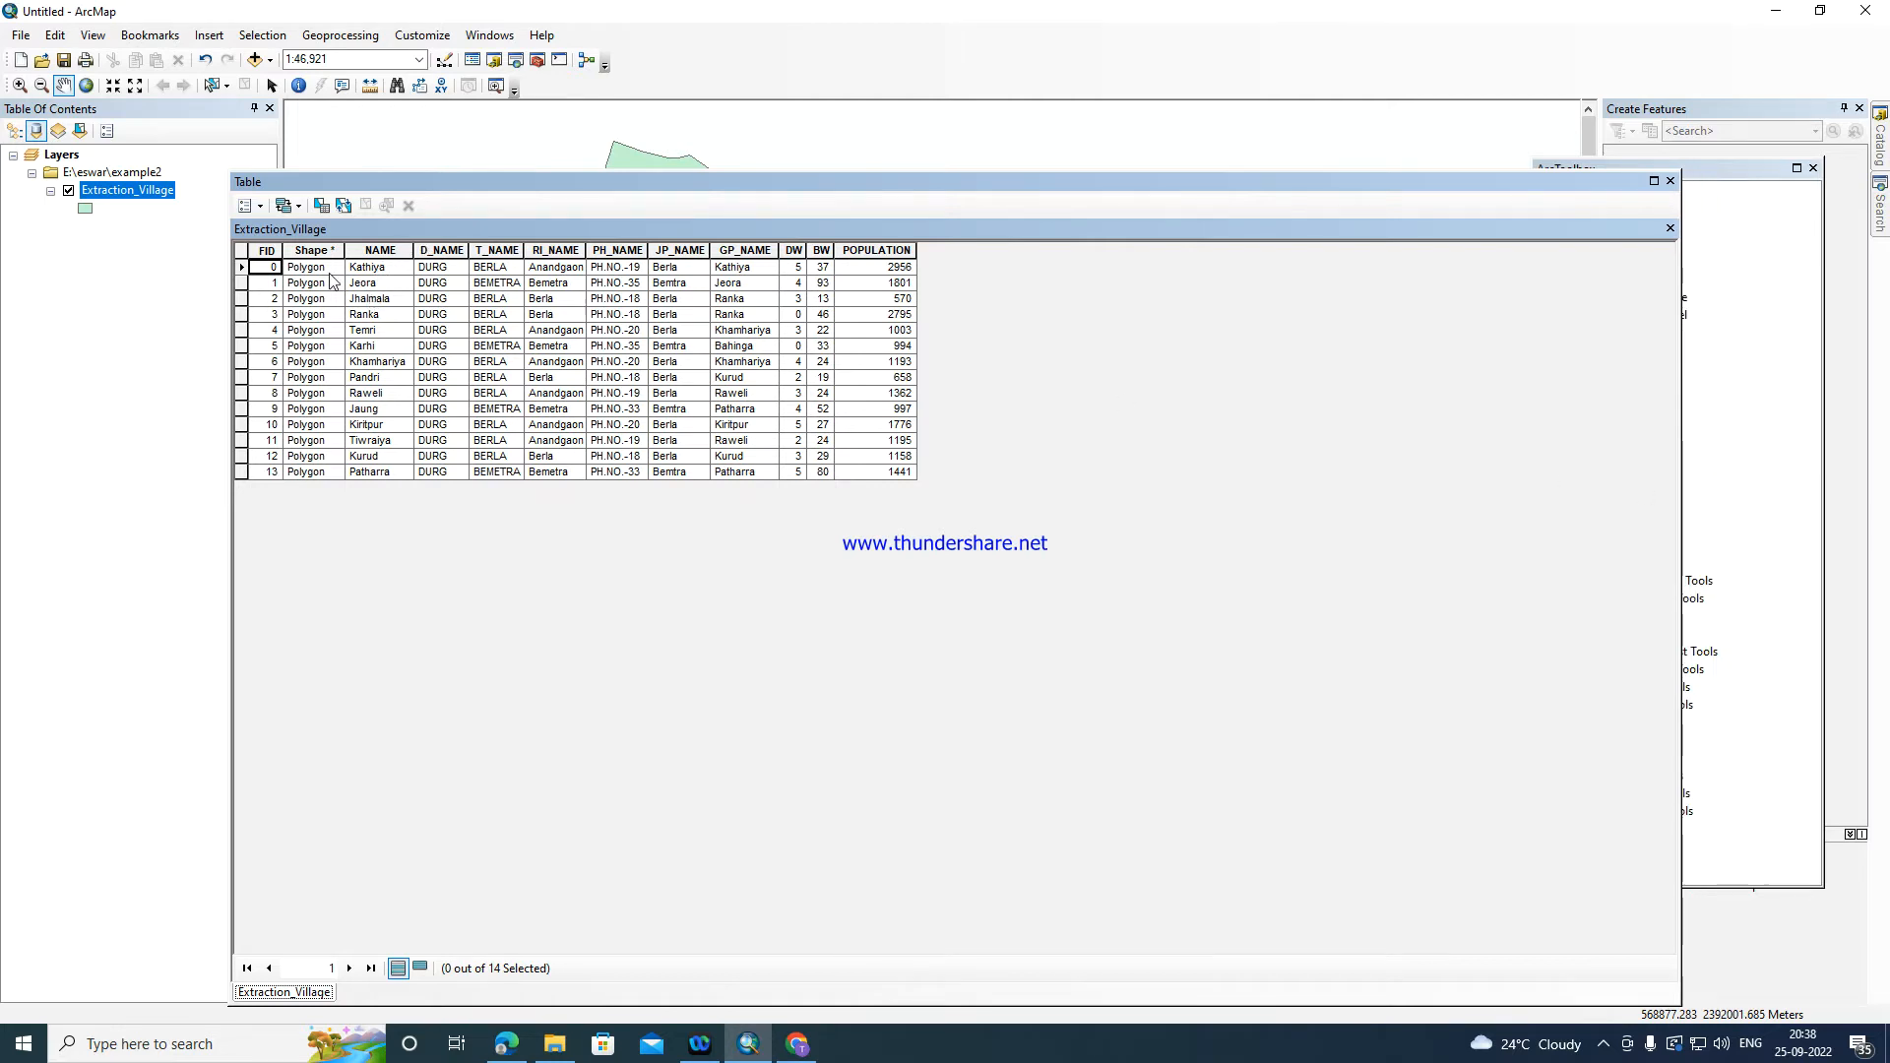
- Add a field named IDFT_mon of type Float to the Extraction_Village attribute table
click(244, 216)
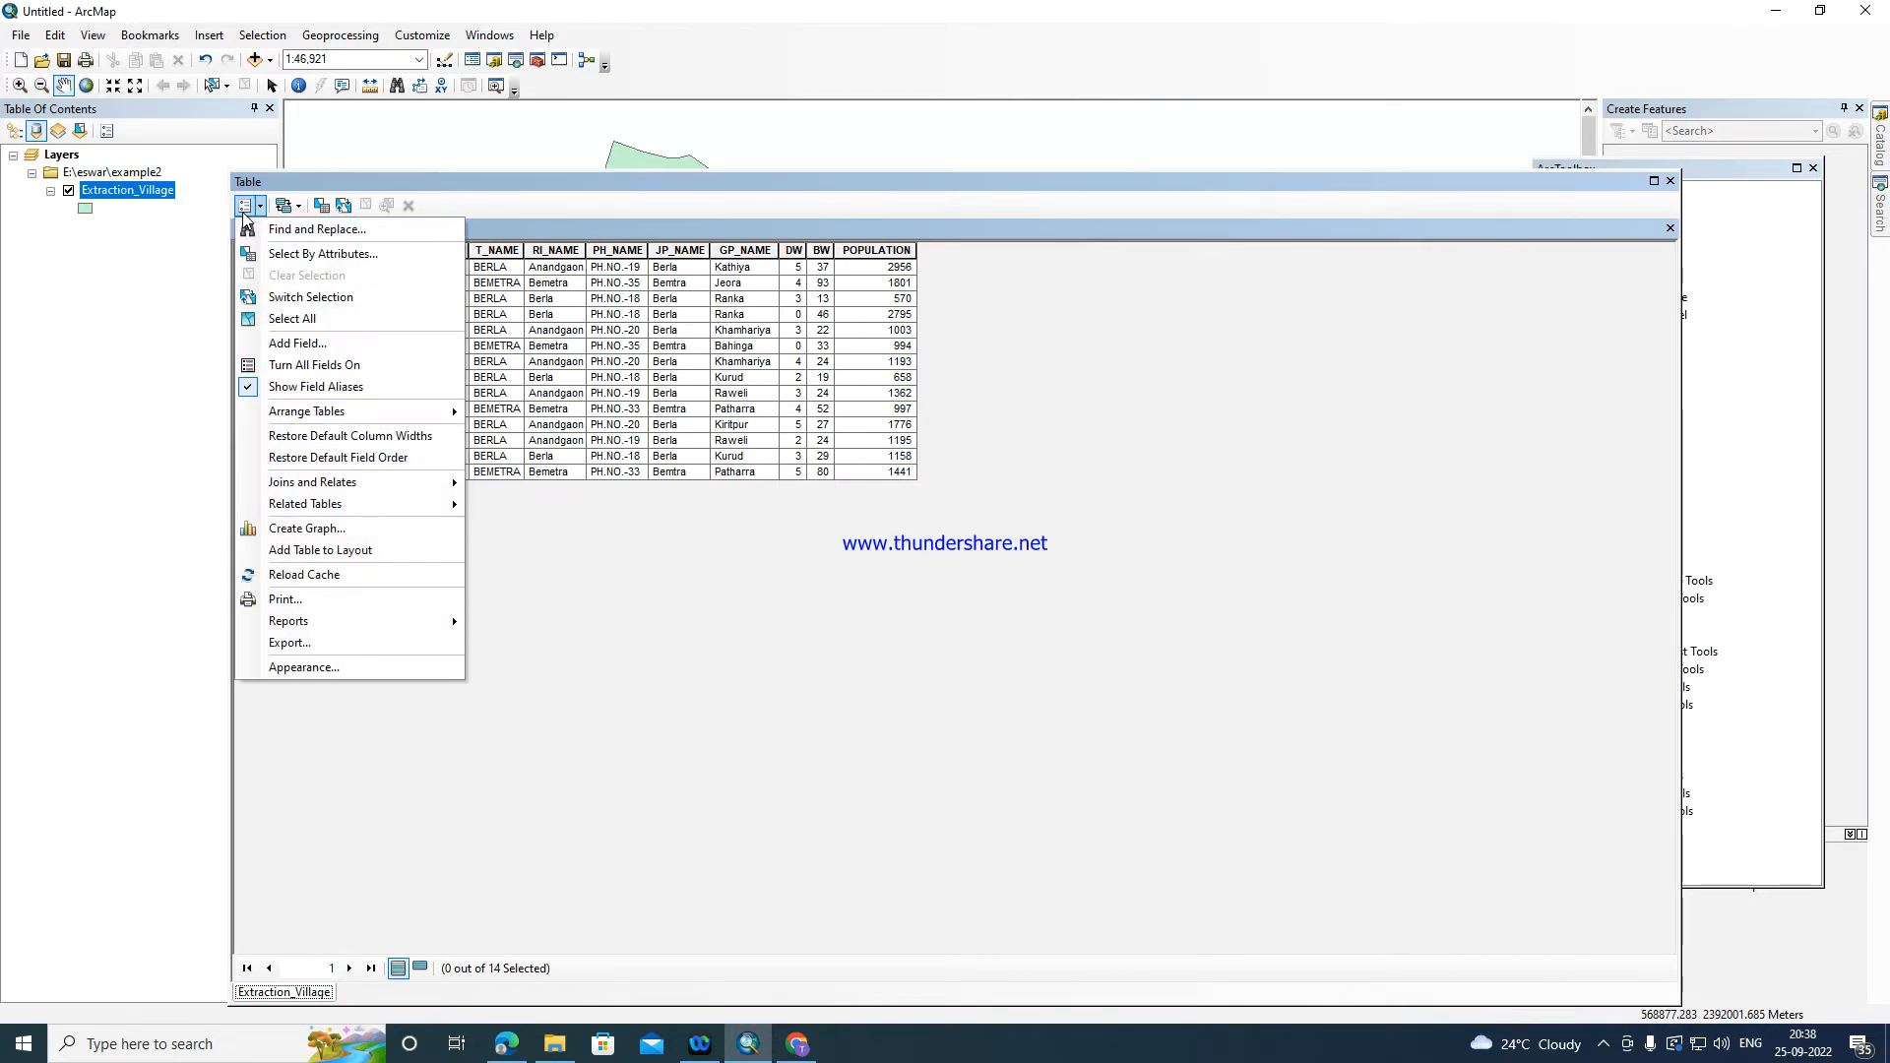
click(341, 347)
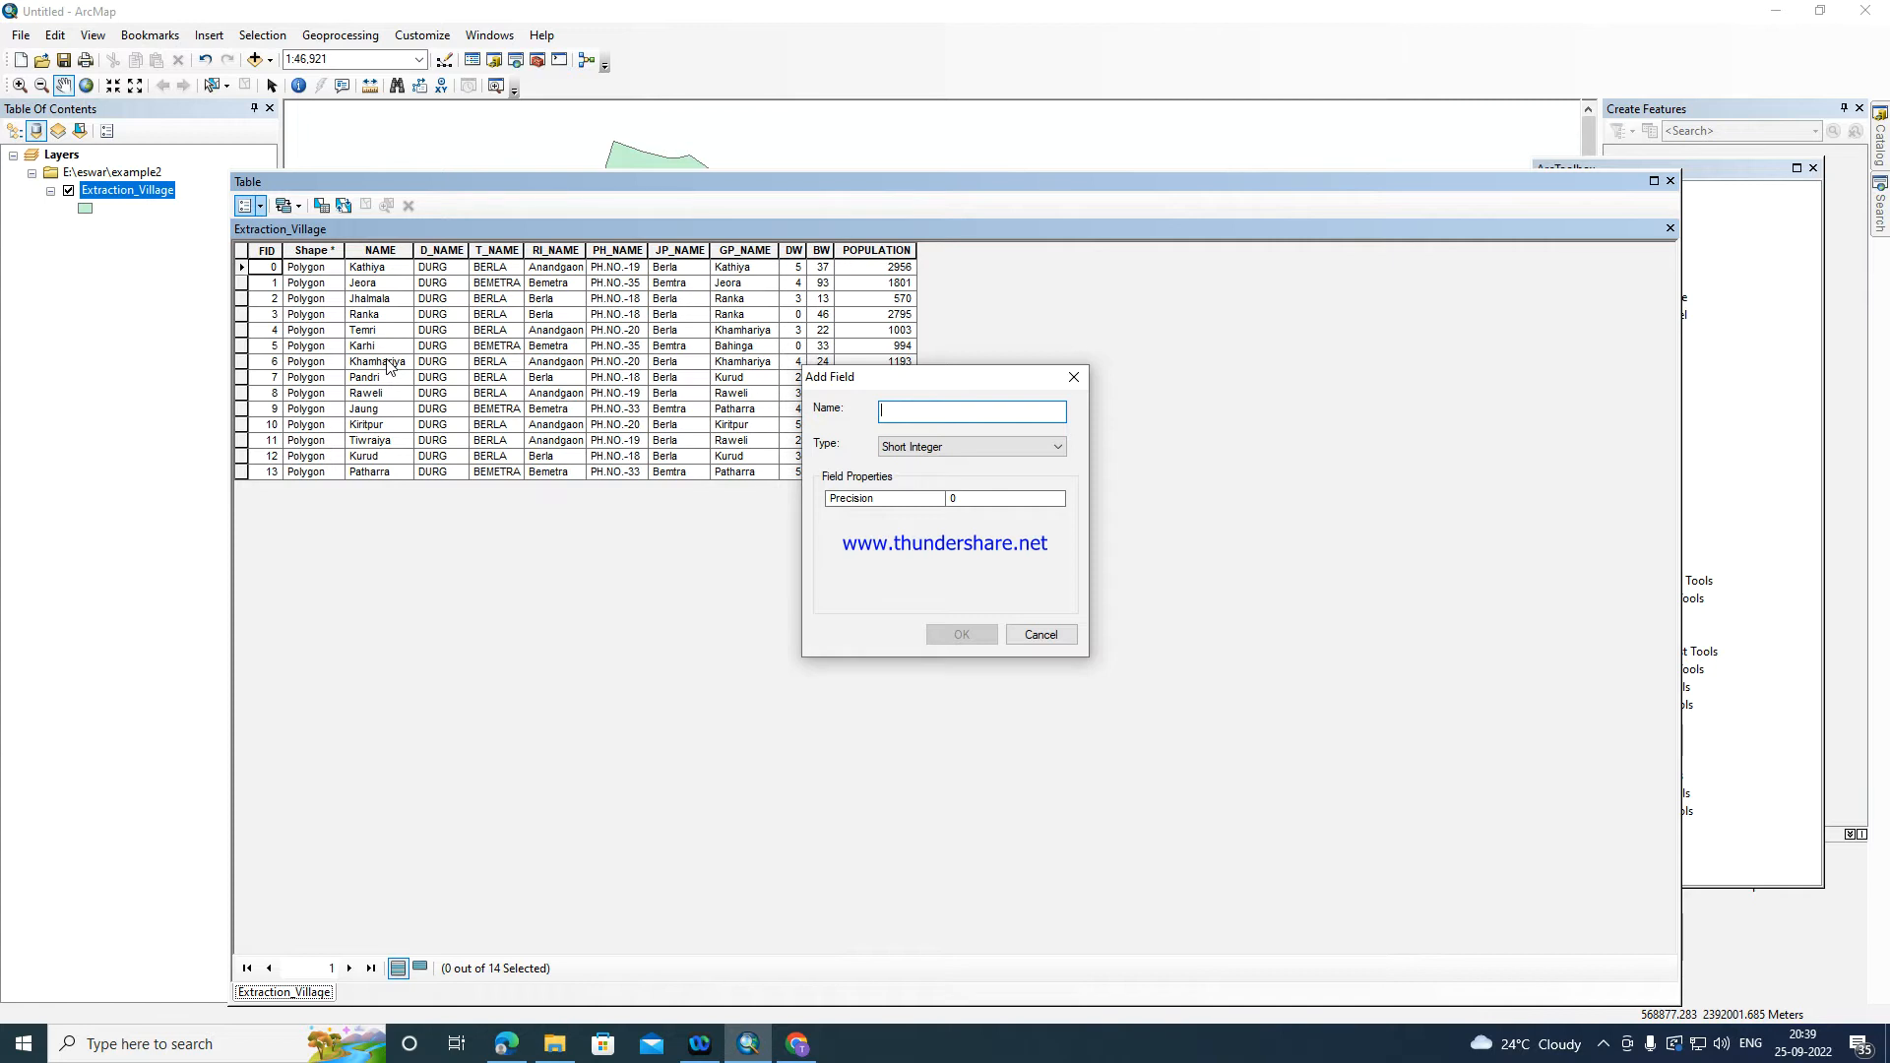
text(I)
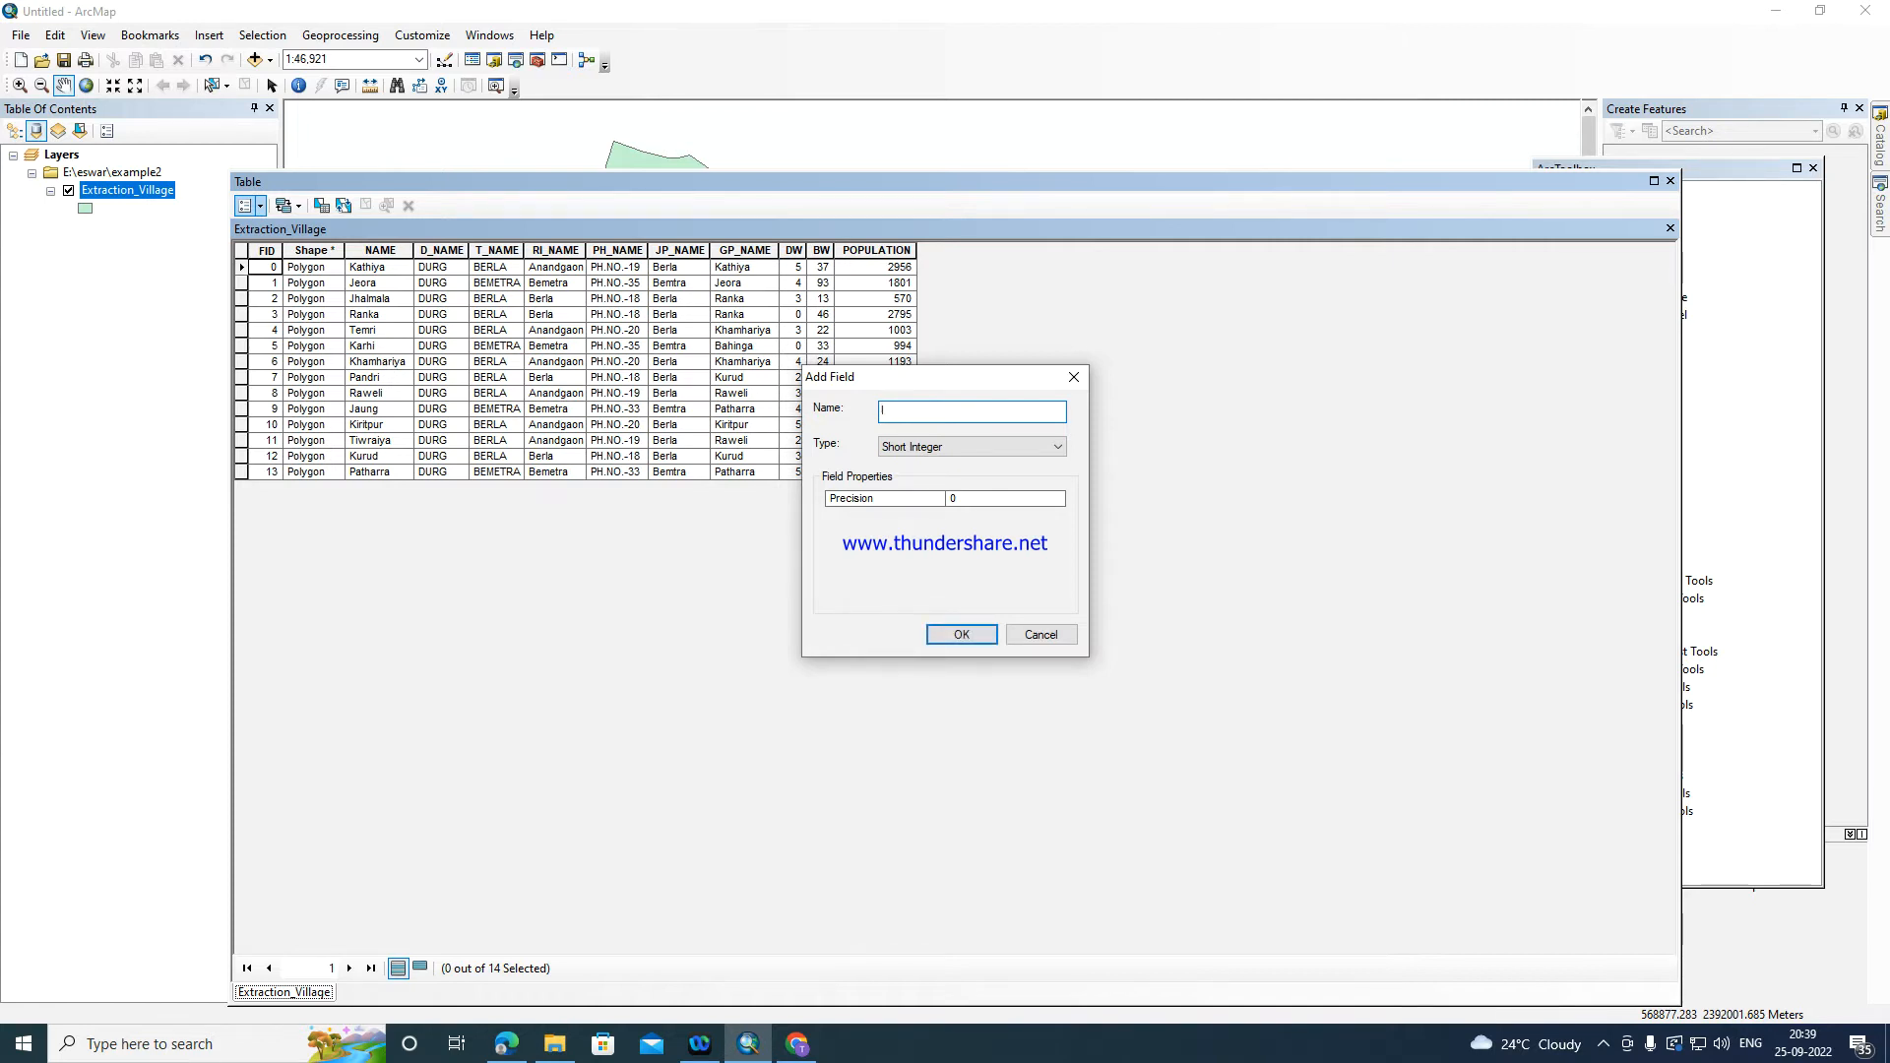
text(DFT_mon)
click(900, 447)
click(905, 491)
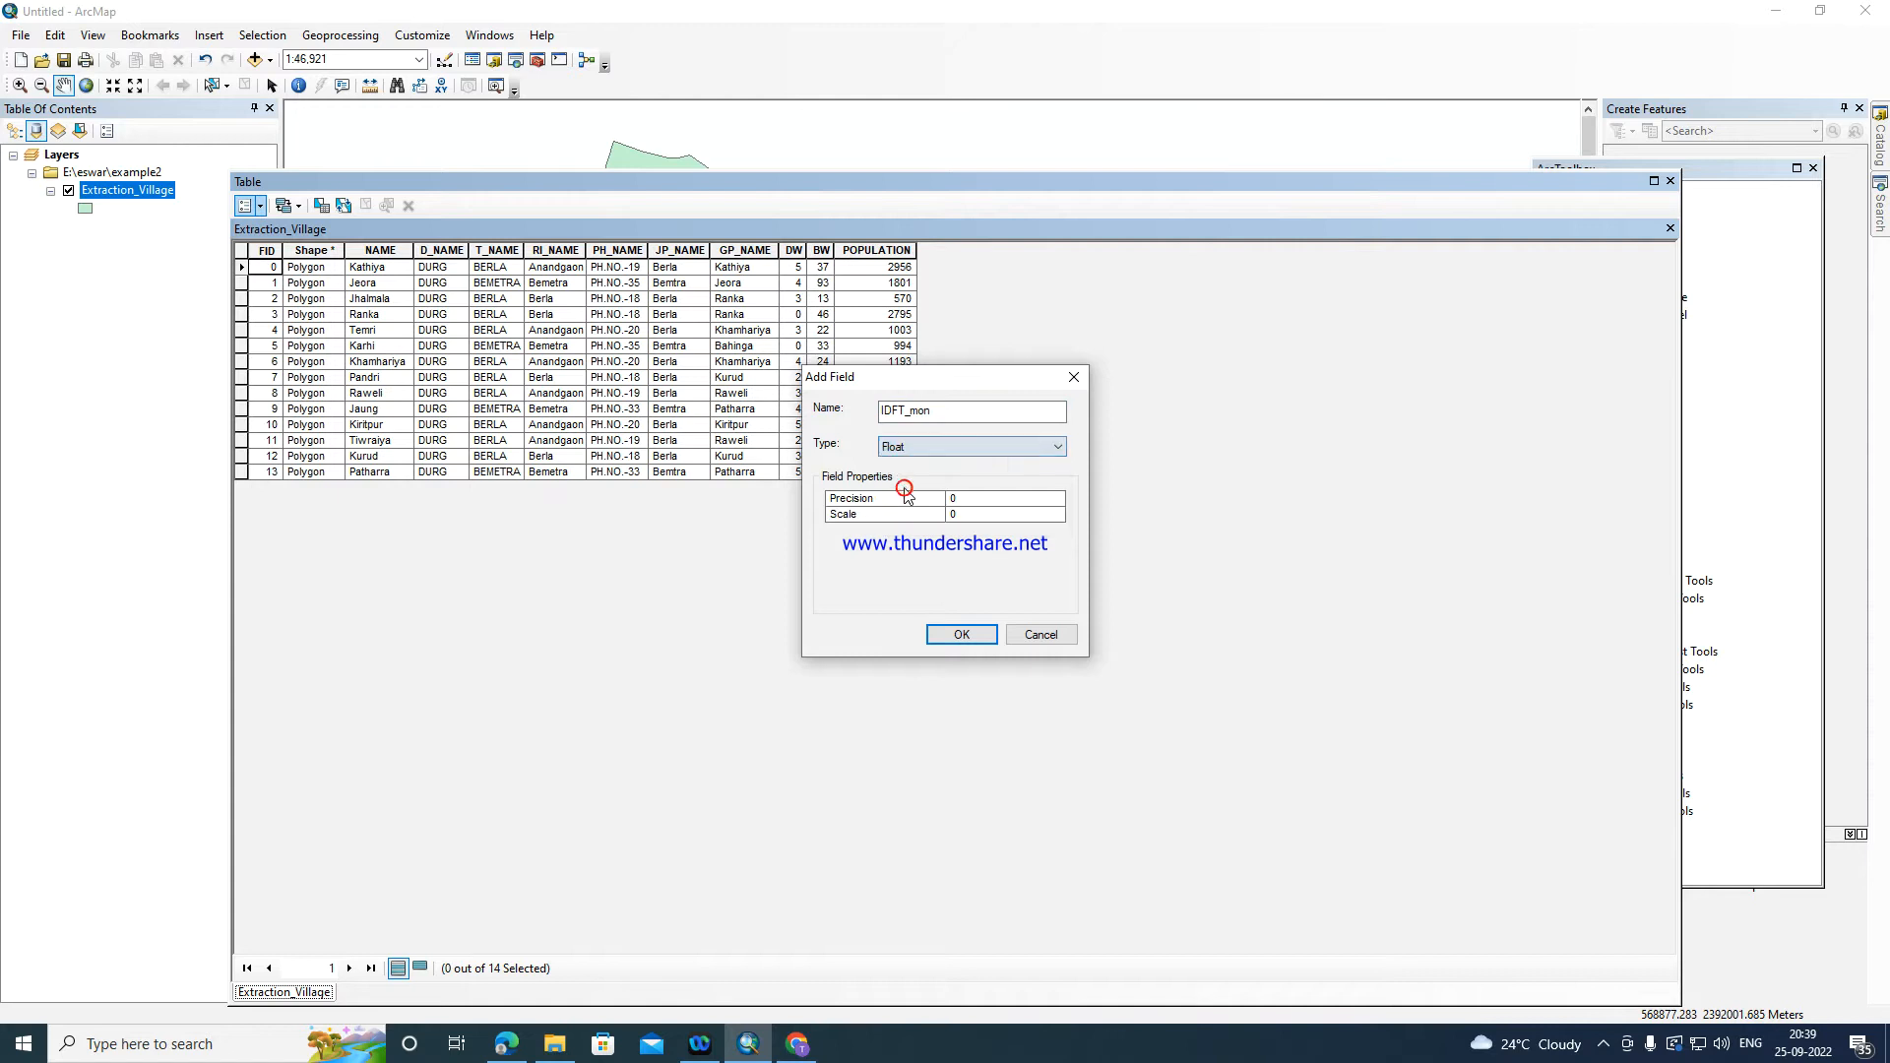
click(961, 634)
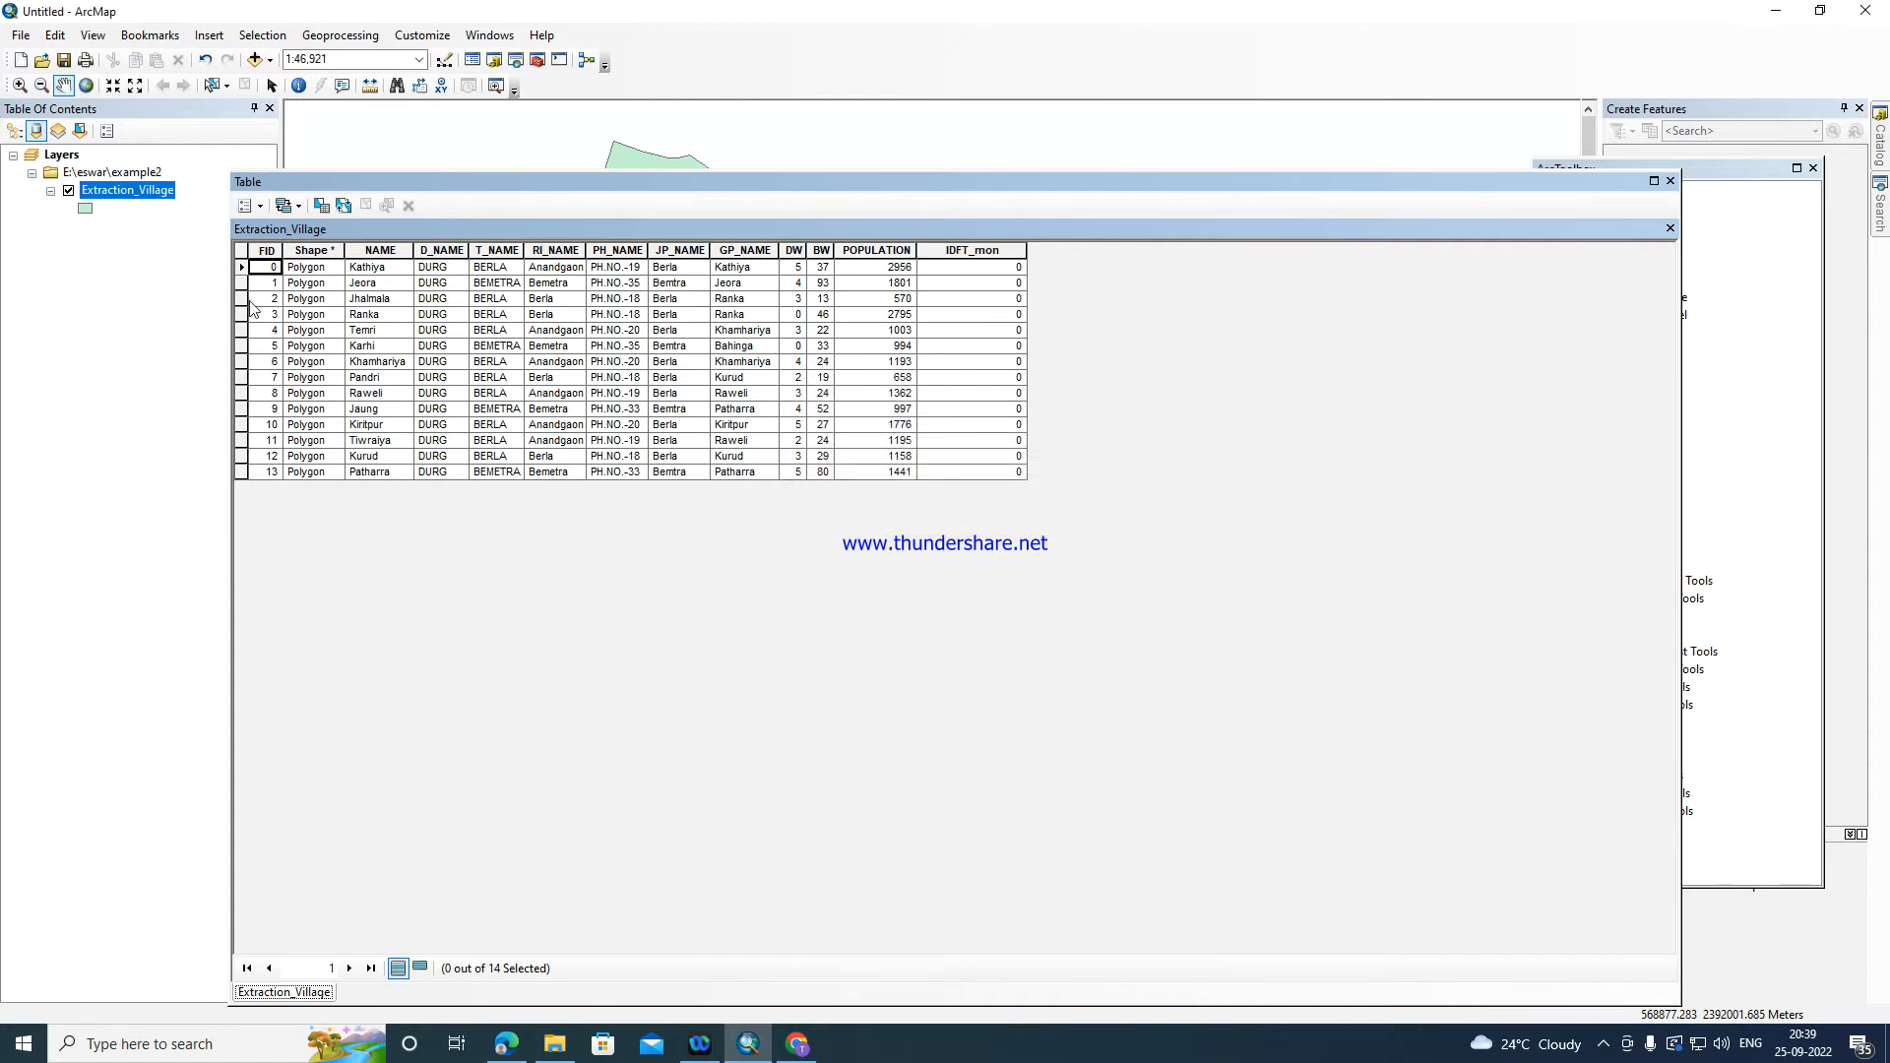
- Add a field named IDFT_non of type Float to the Extraction_Village attribute table
click(246, 207)
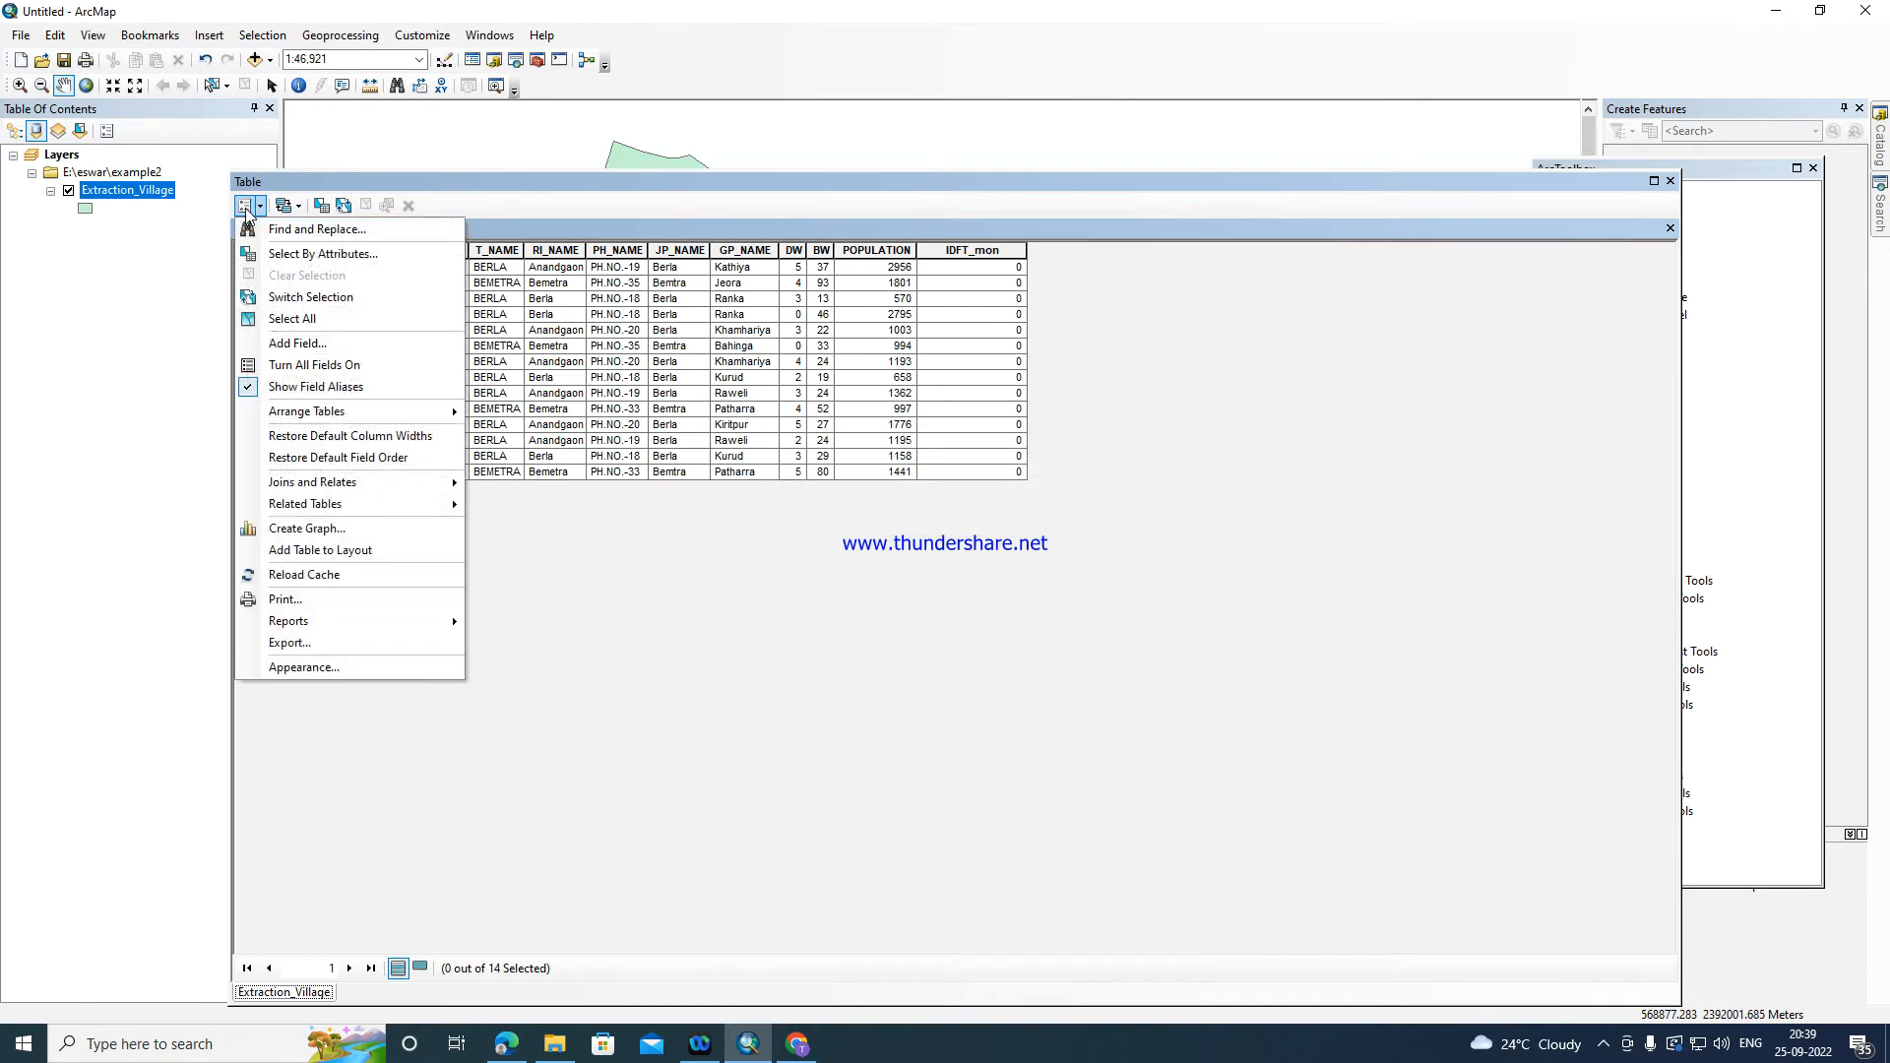
click(292, 343)
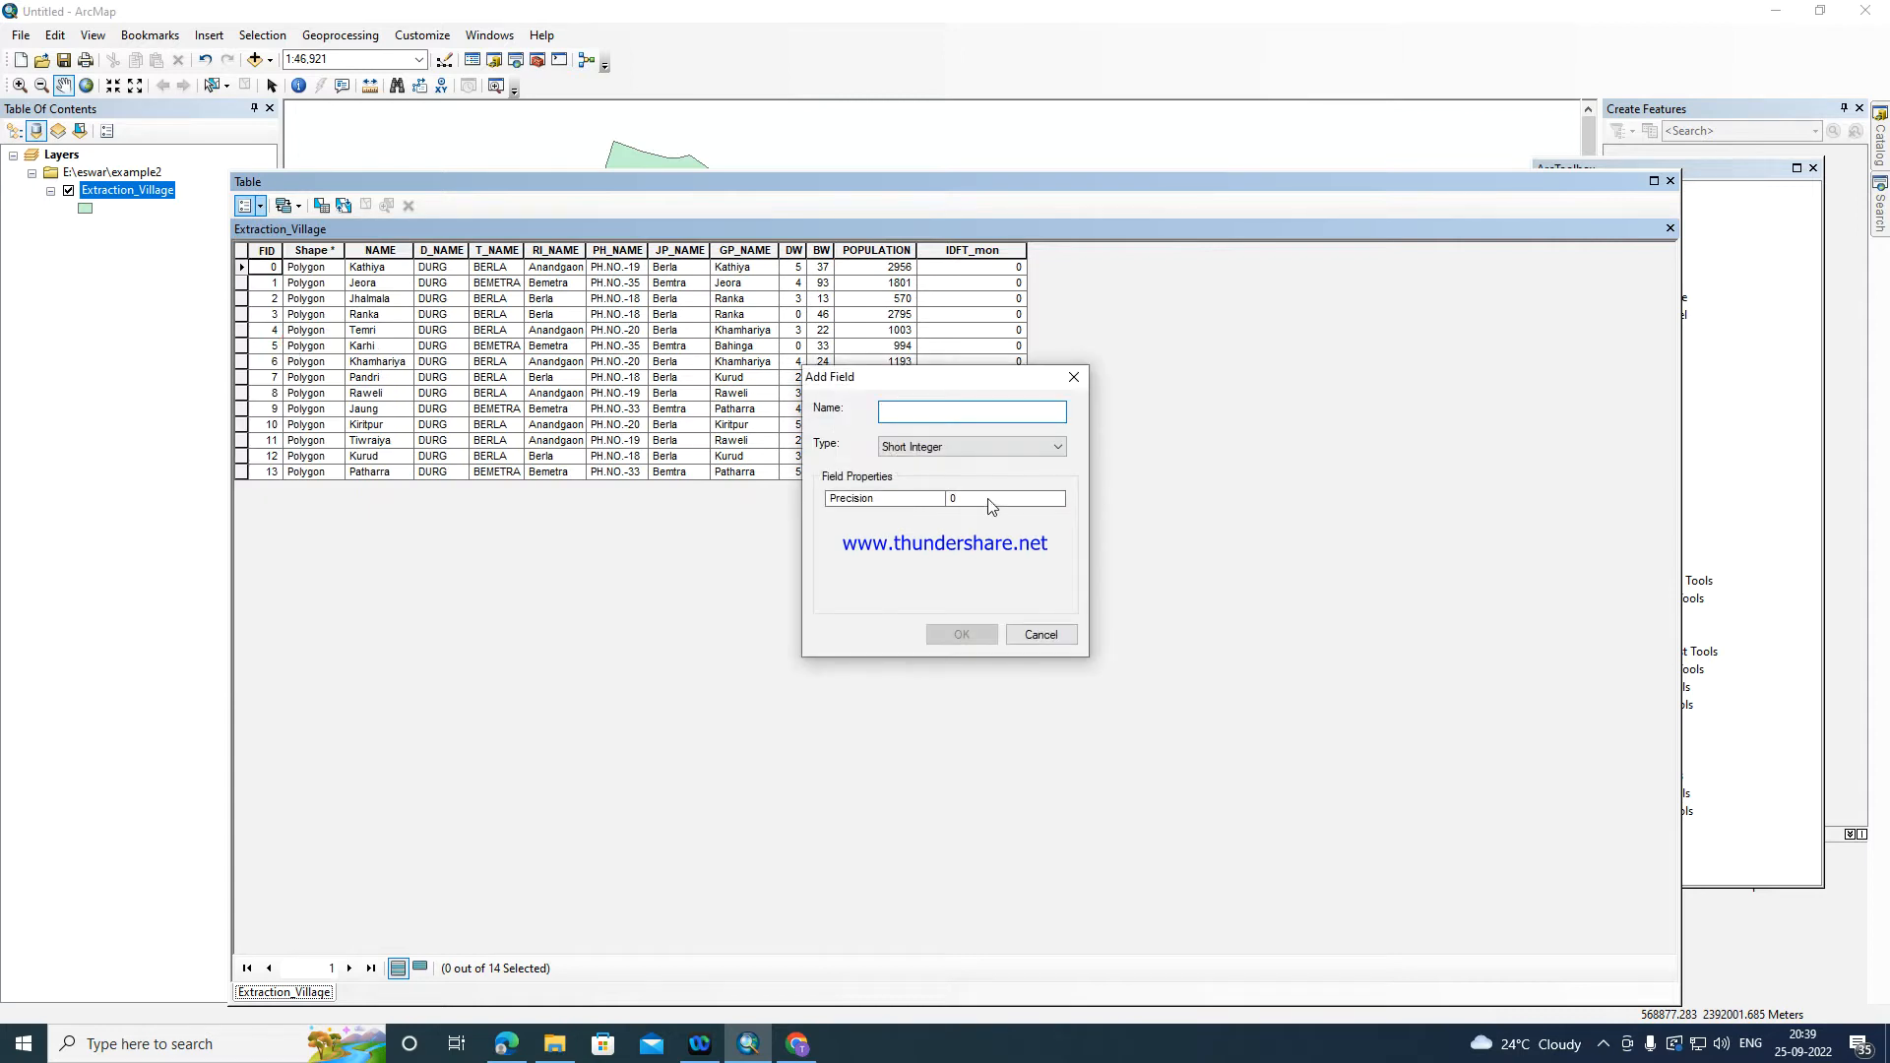
text(IDFT)
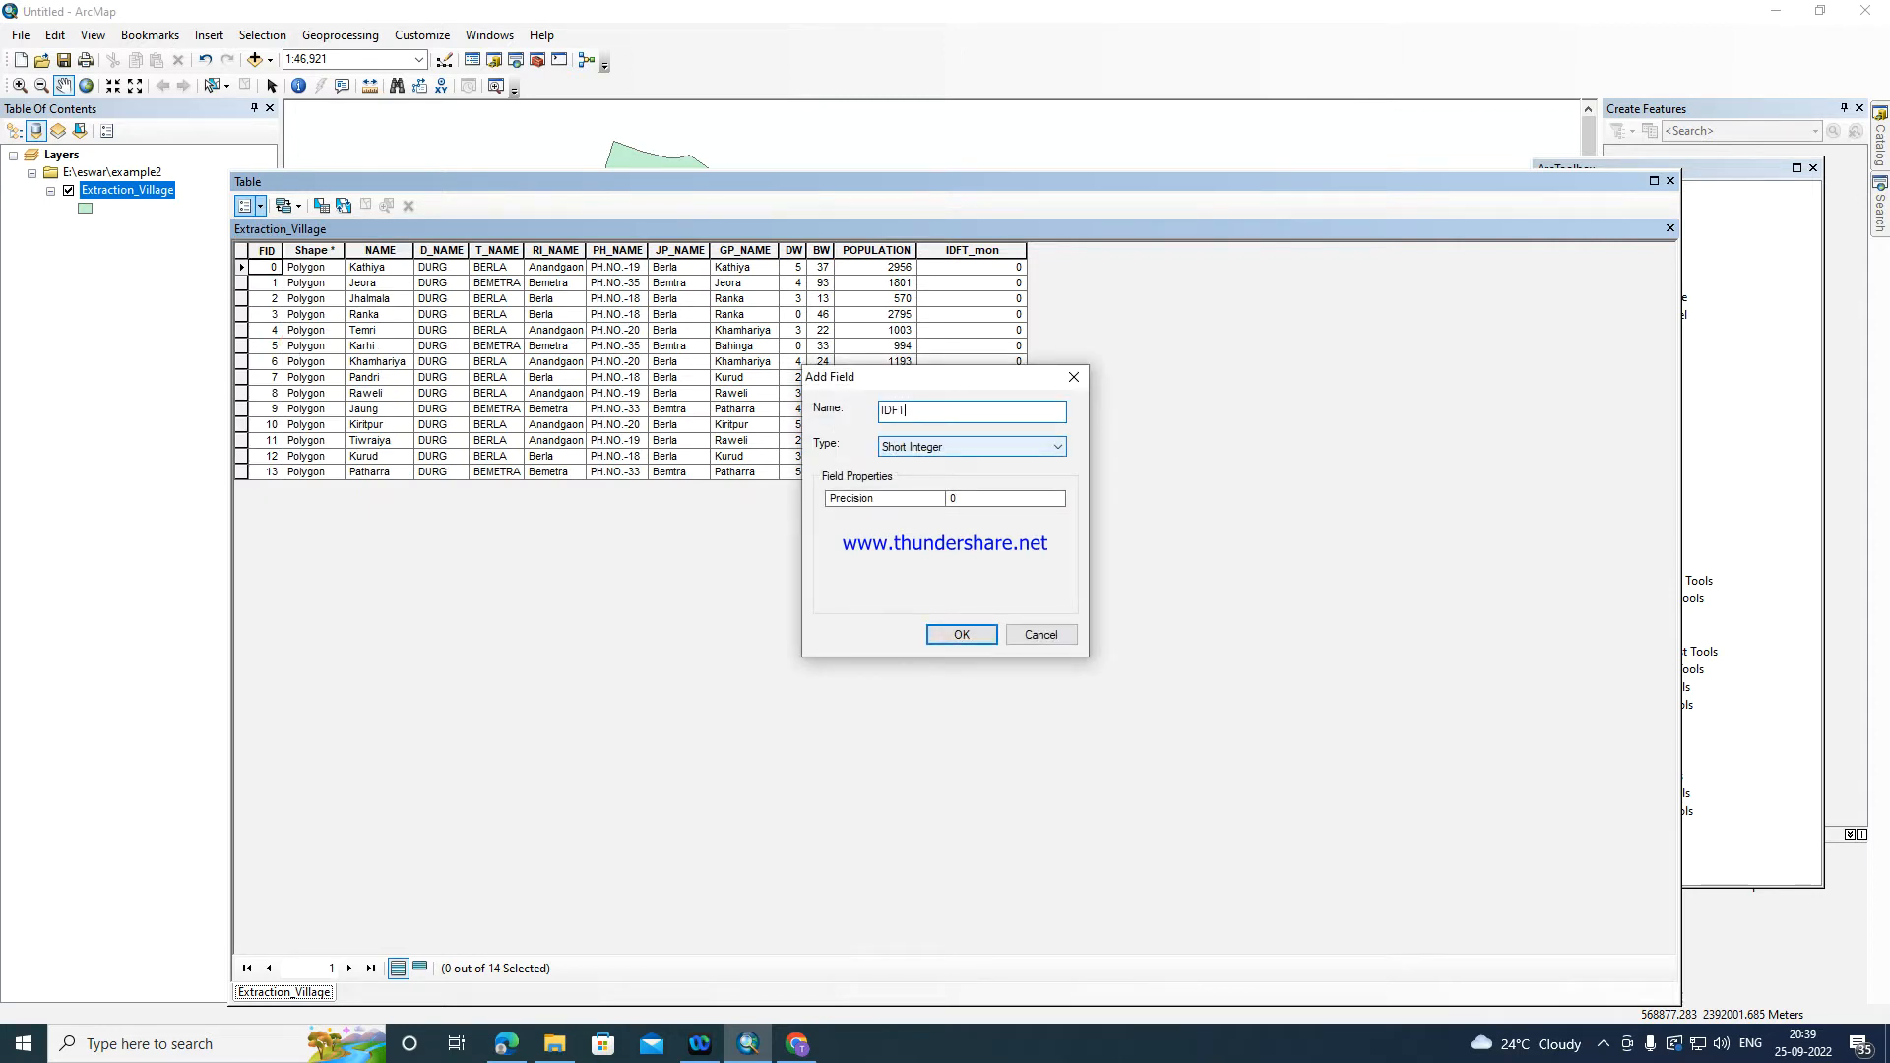
text(_non)
click(951, 447)
click(925, 490)
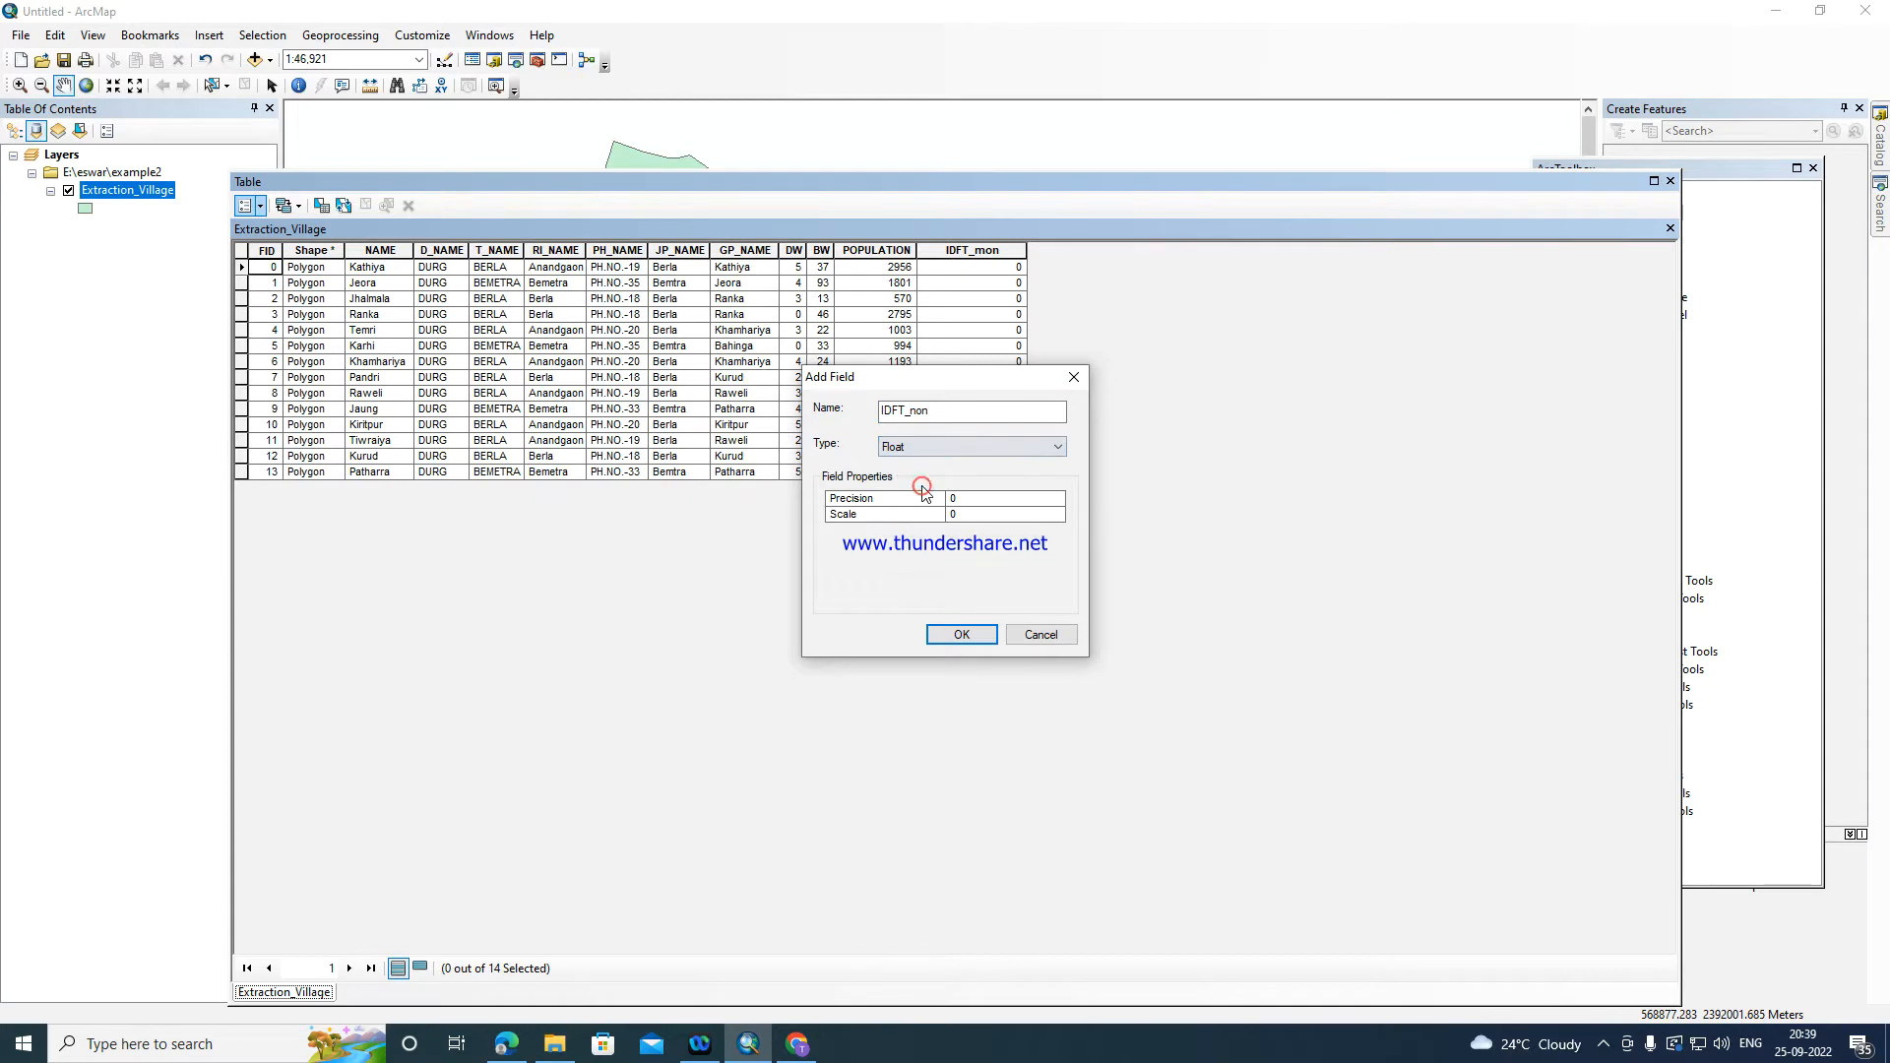
click(961, 634)
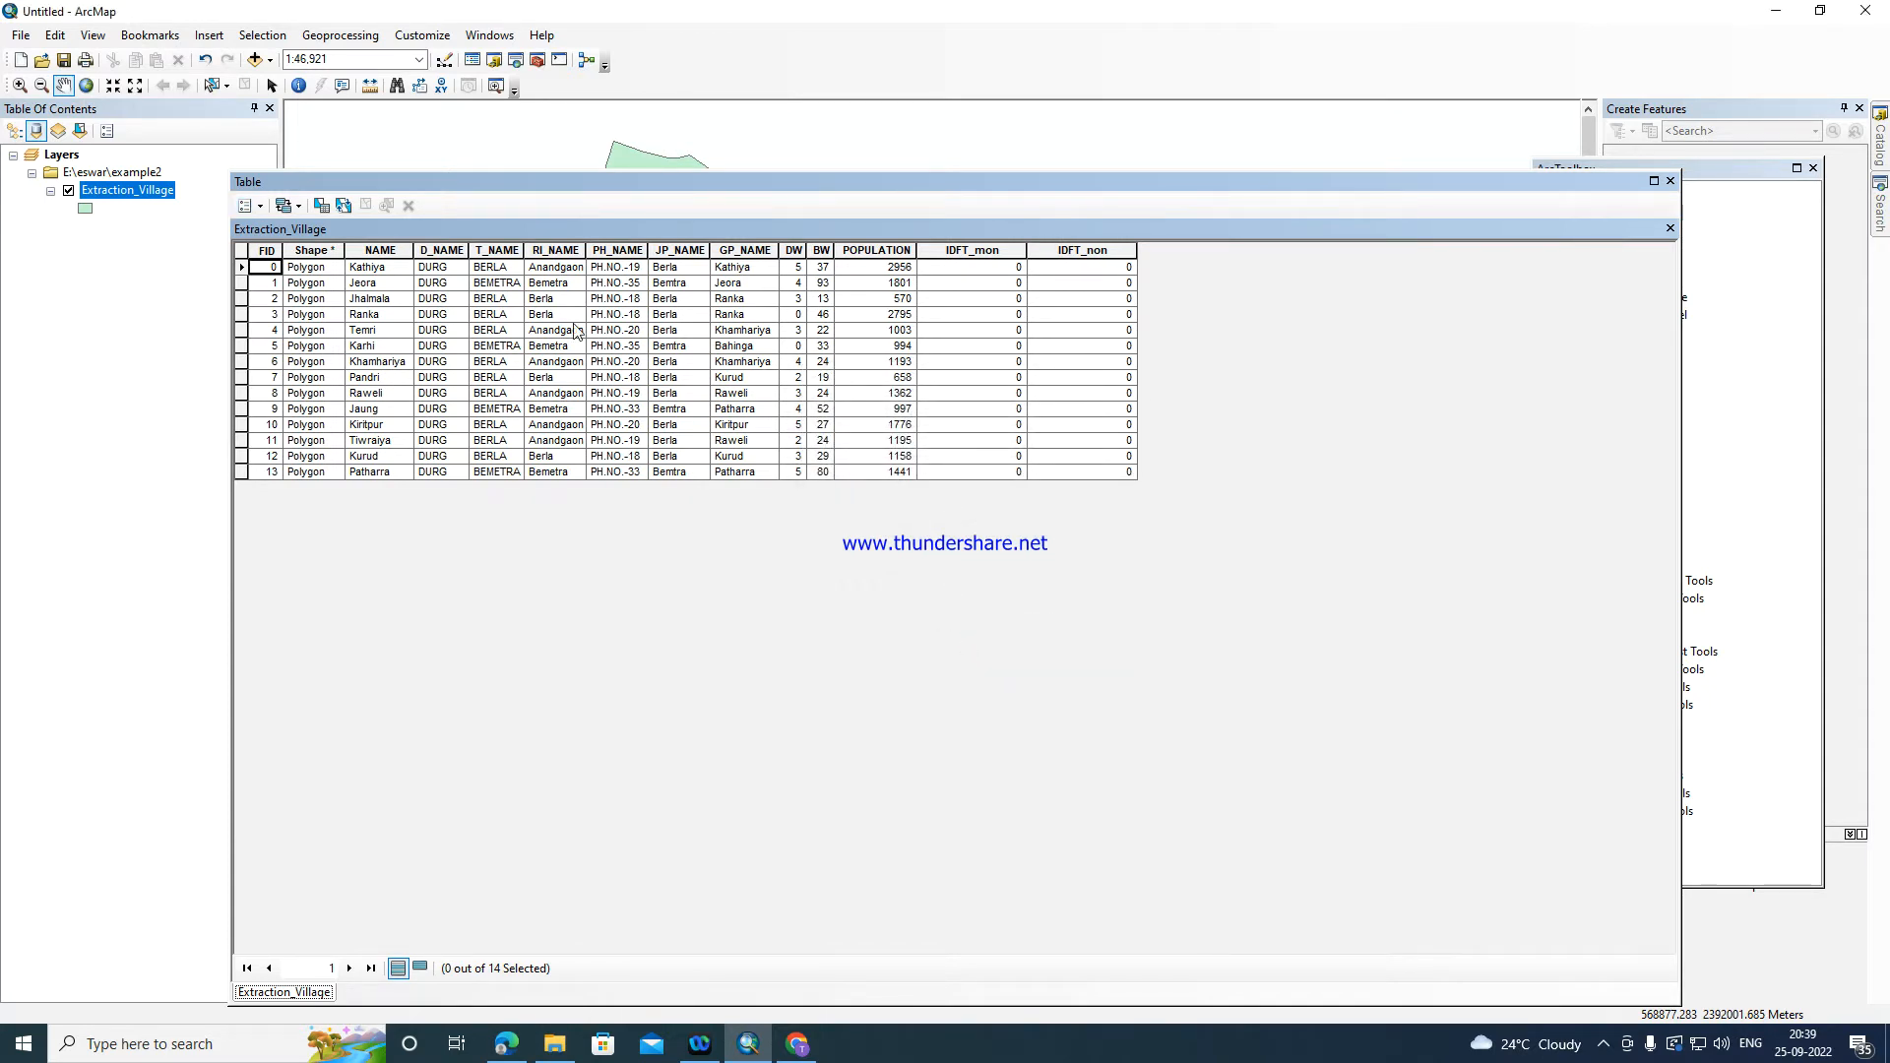
- Add a field named DDFT_mon of type Float to the Extraction_Village attribute table
click(244, 206)
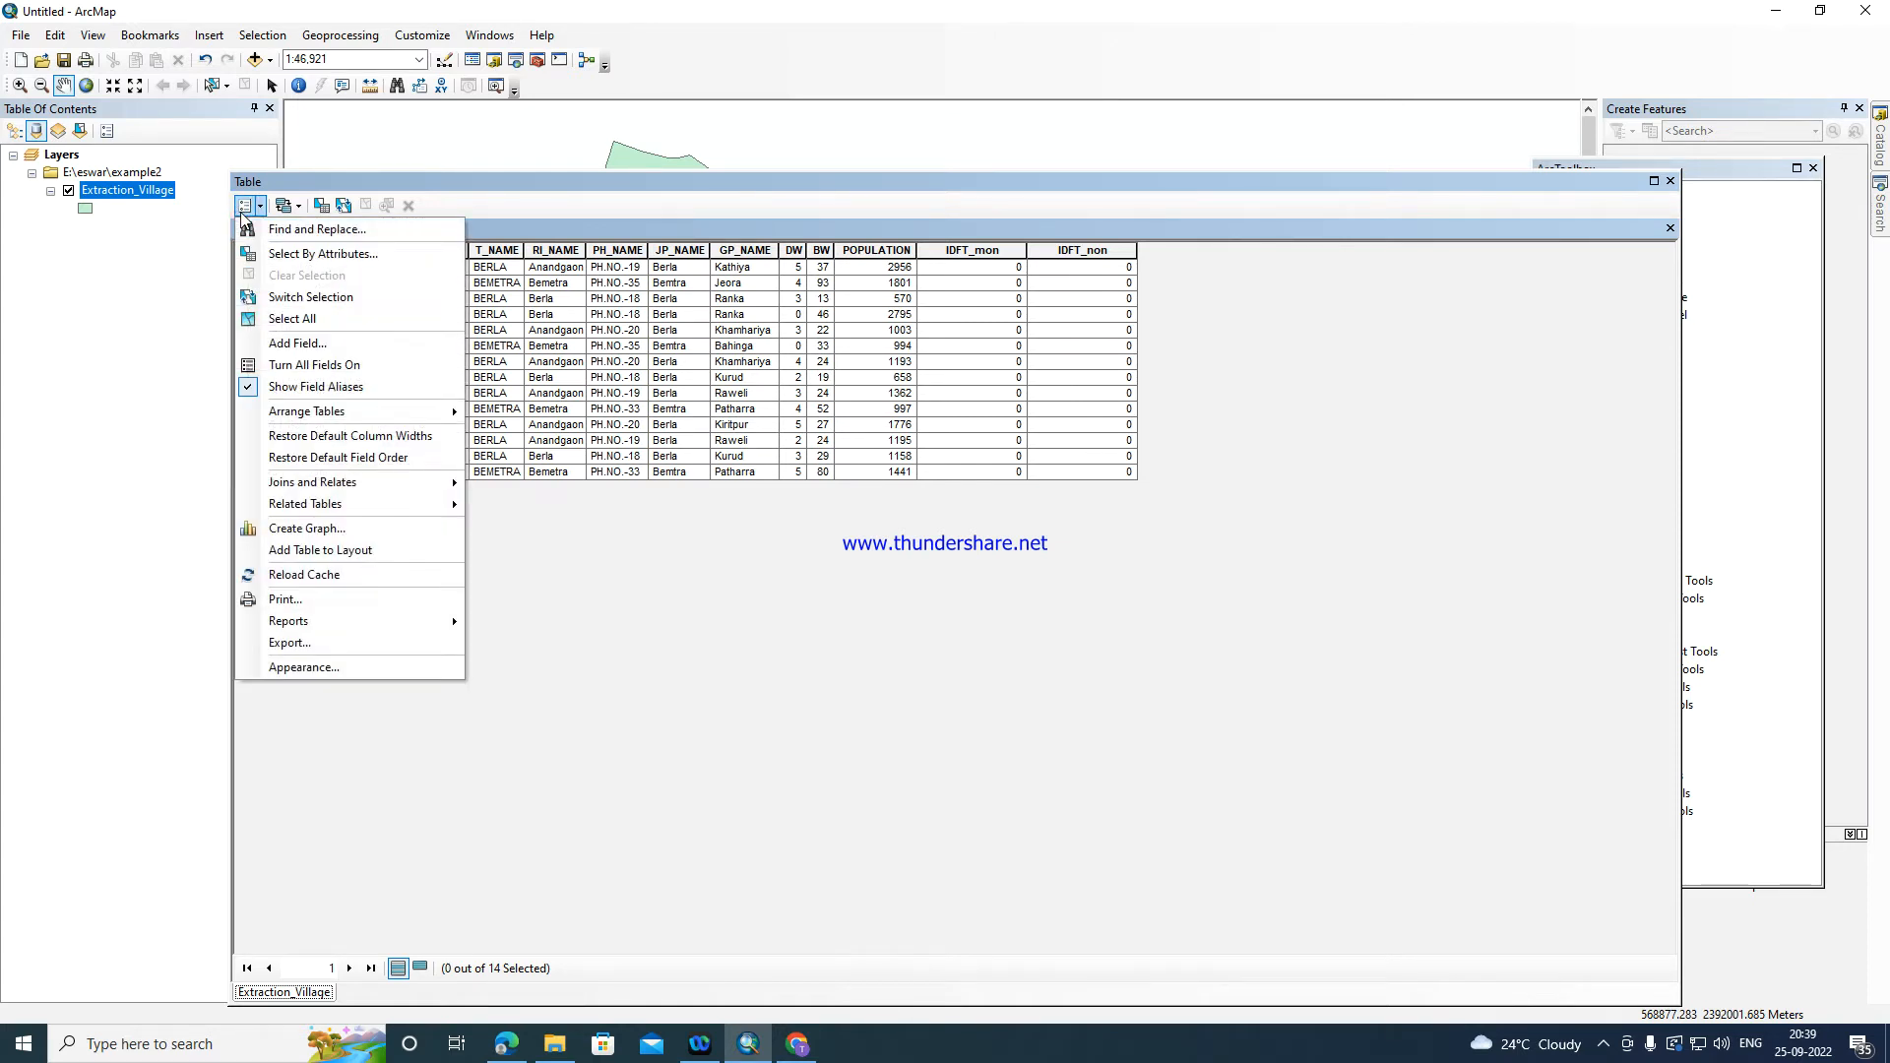
click(307, 342)
text(DDFT)
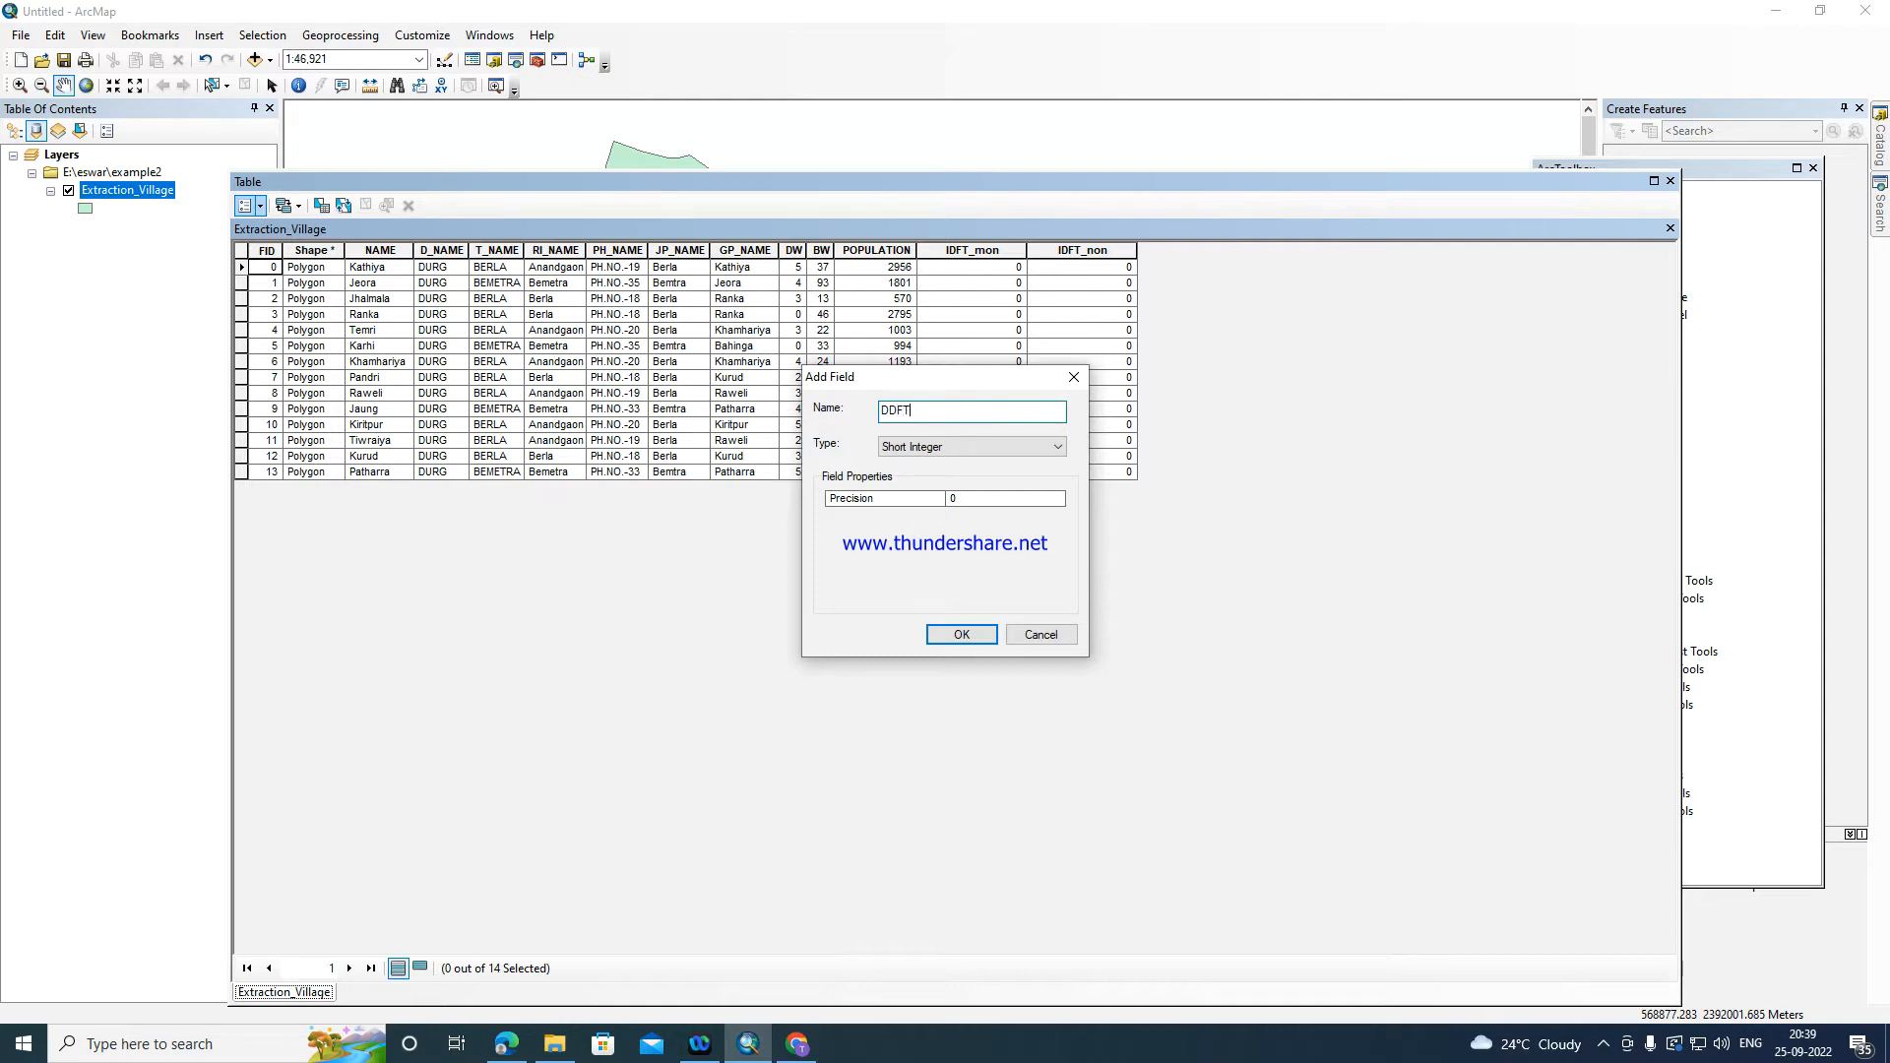
text(_mon)
click(970, 446)
click(922, 491)
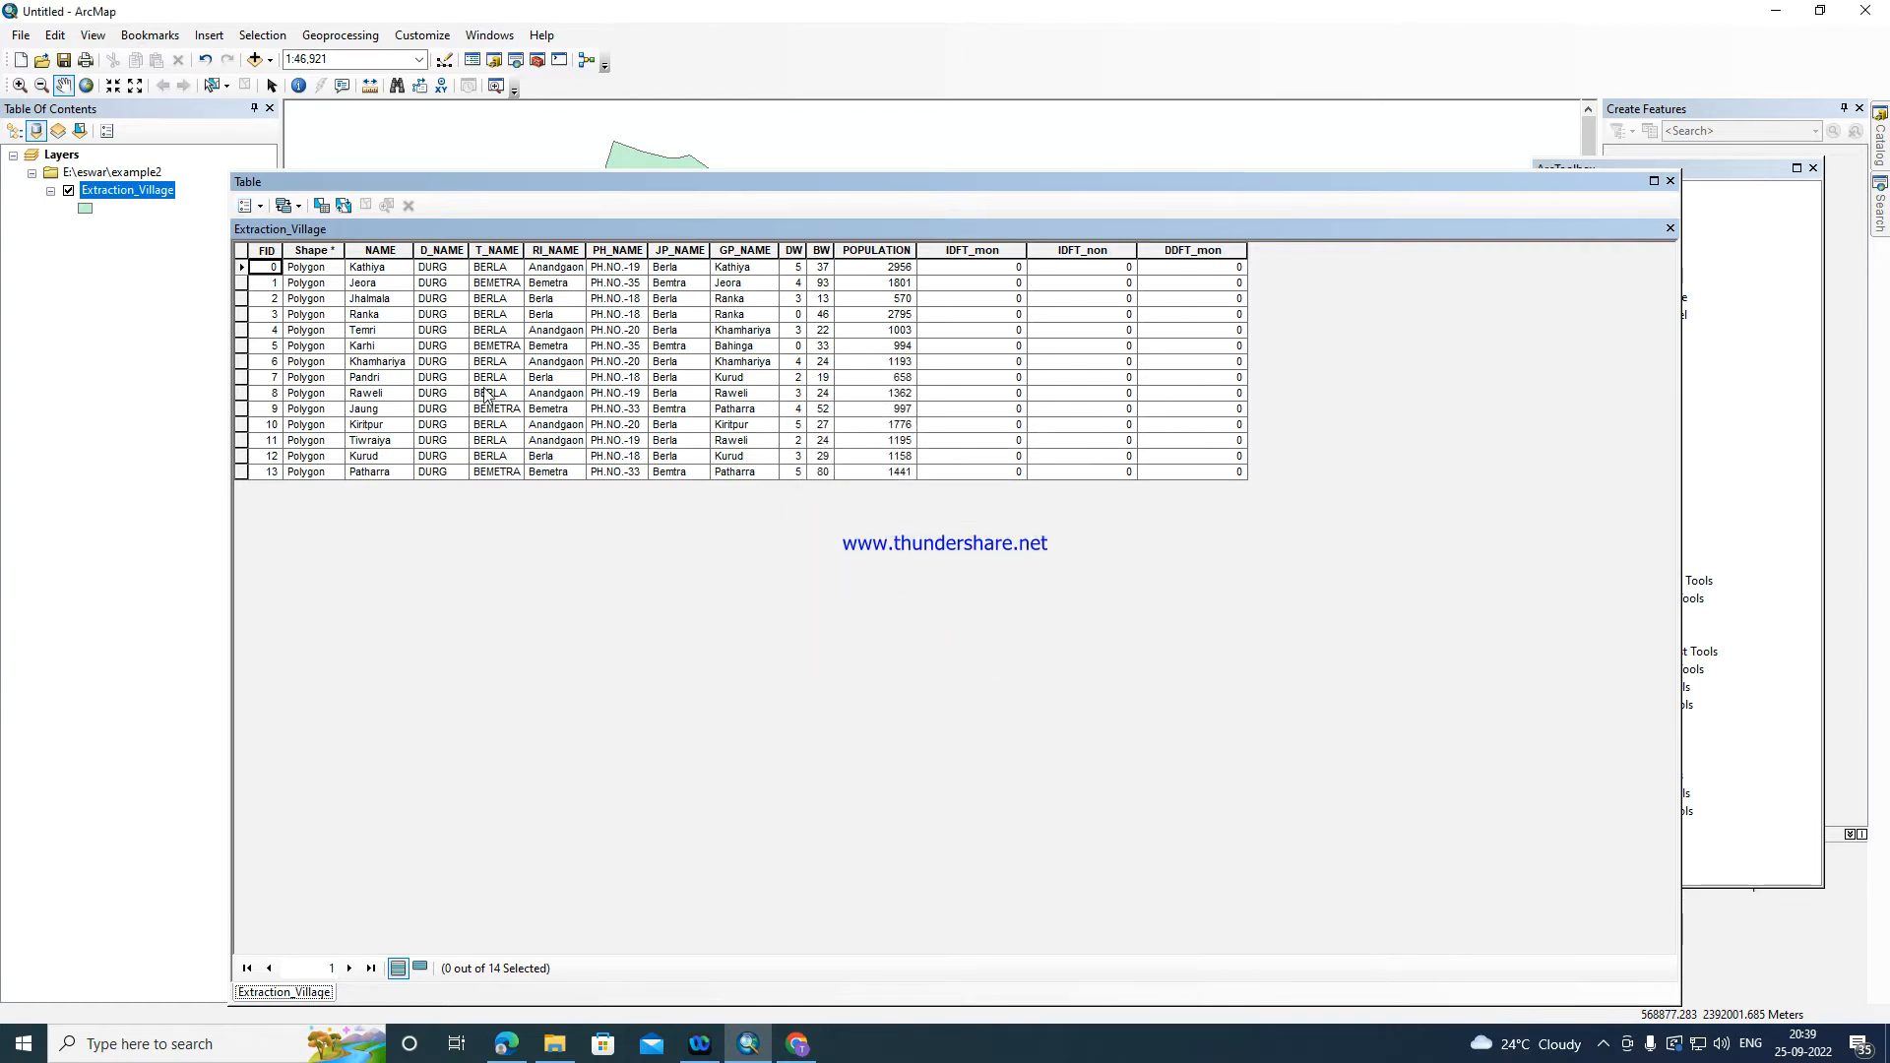
- Add a field named DDFT_non of type Float to the Extraction_Village attribute table
click(247, 204)
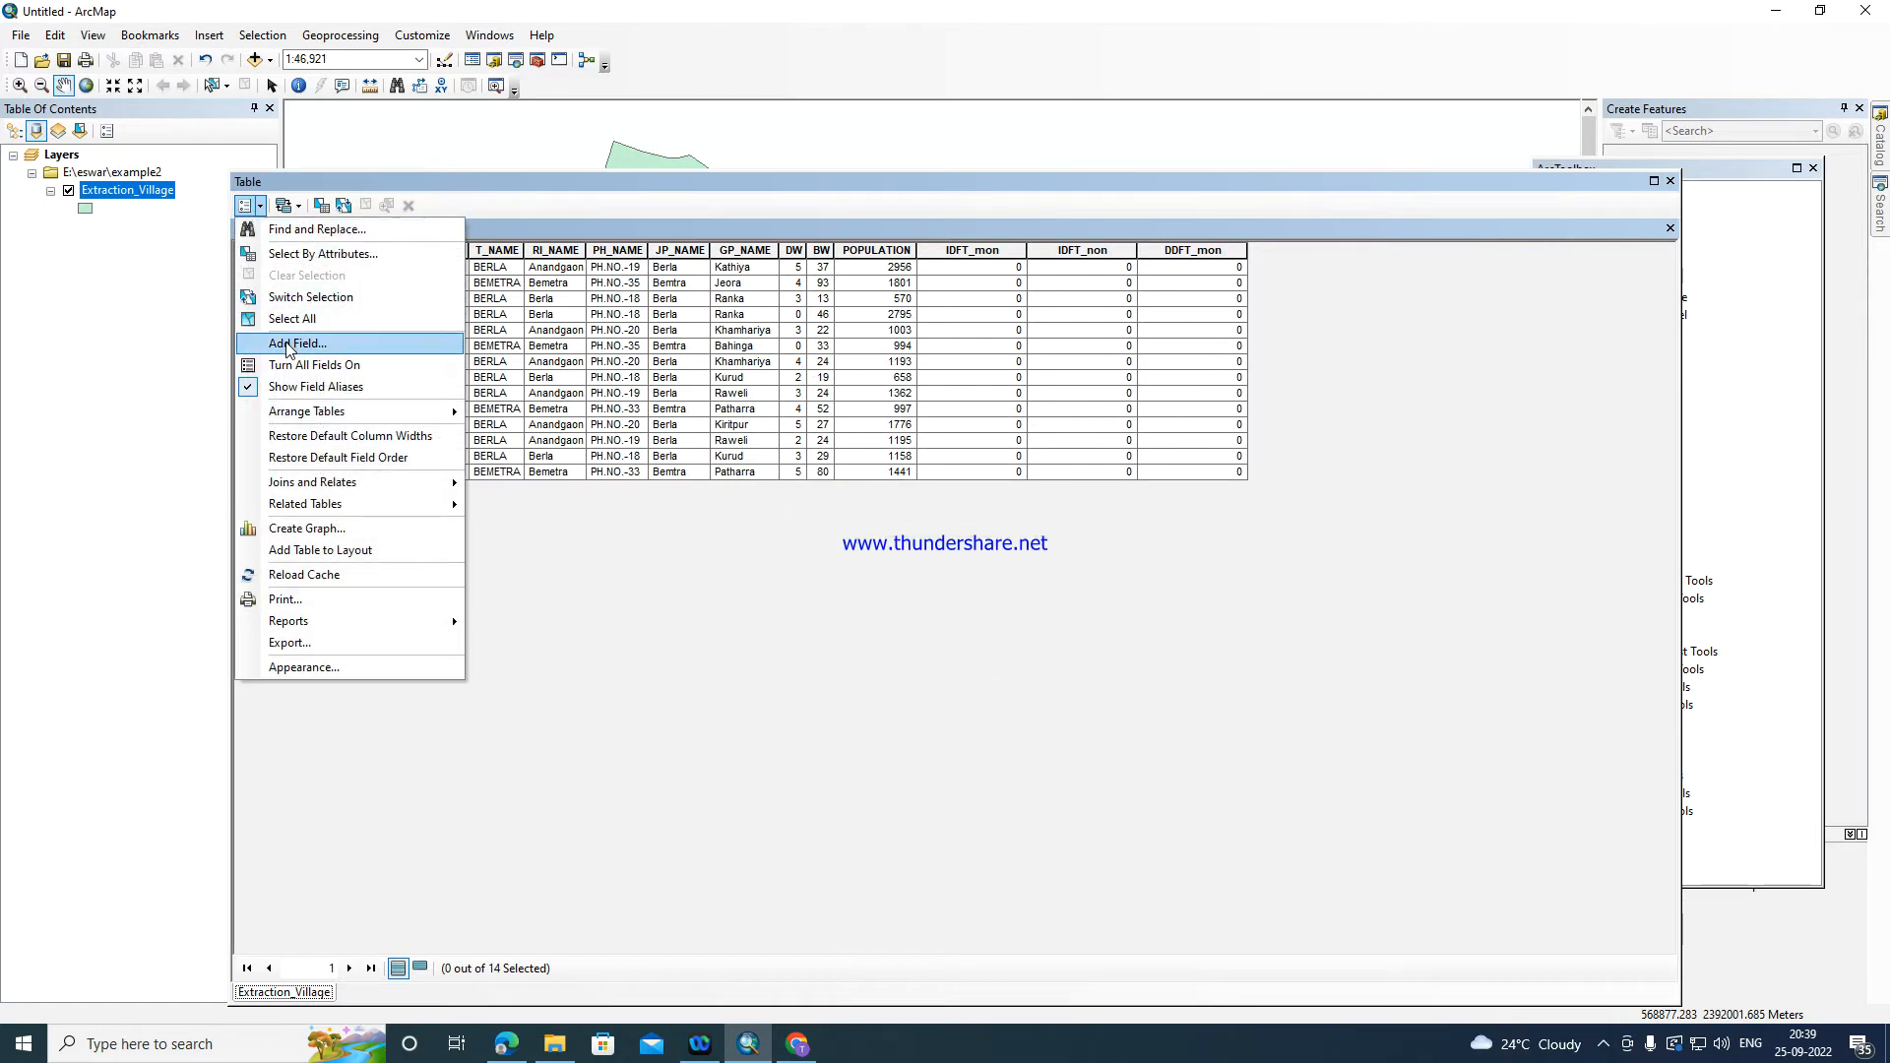
click(295, 342)
text(DDFT)
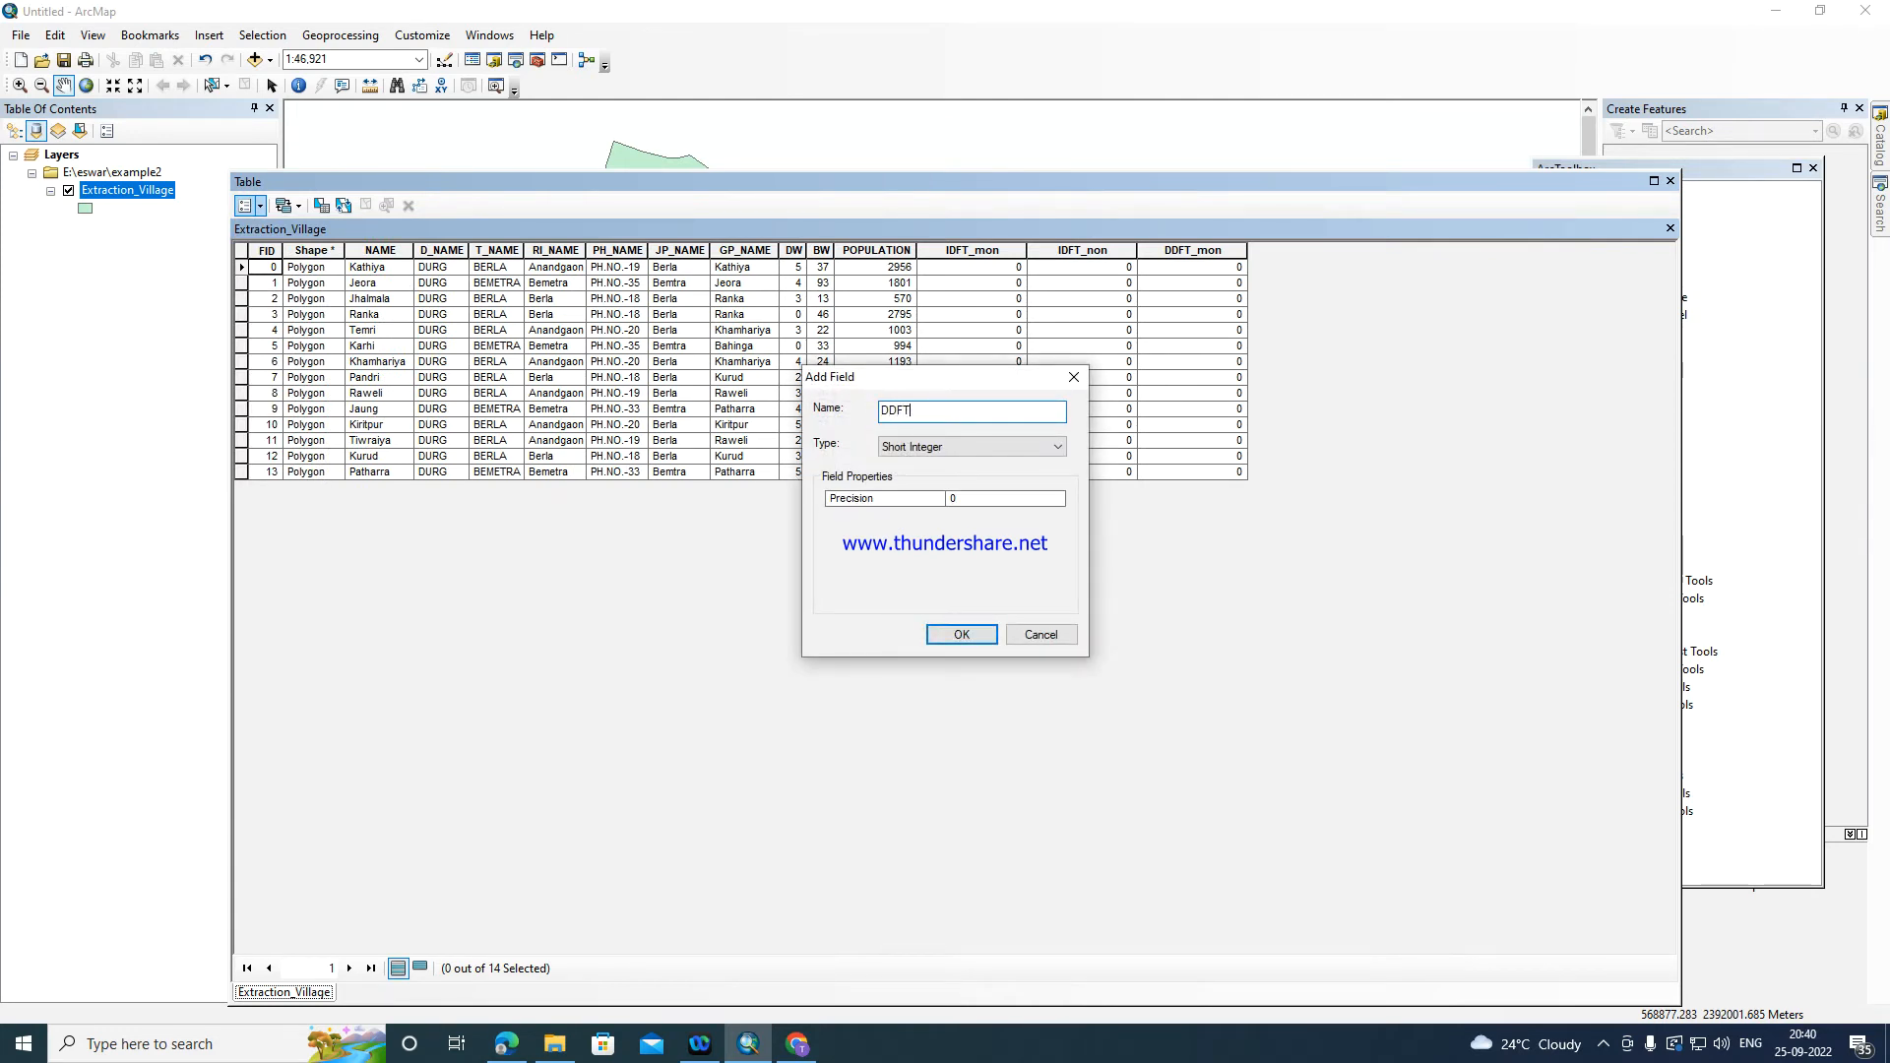
text(_non)
click(1055, 445)
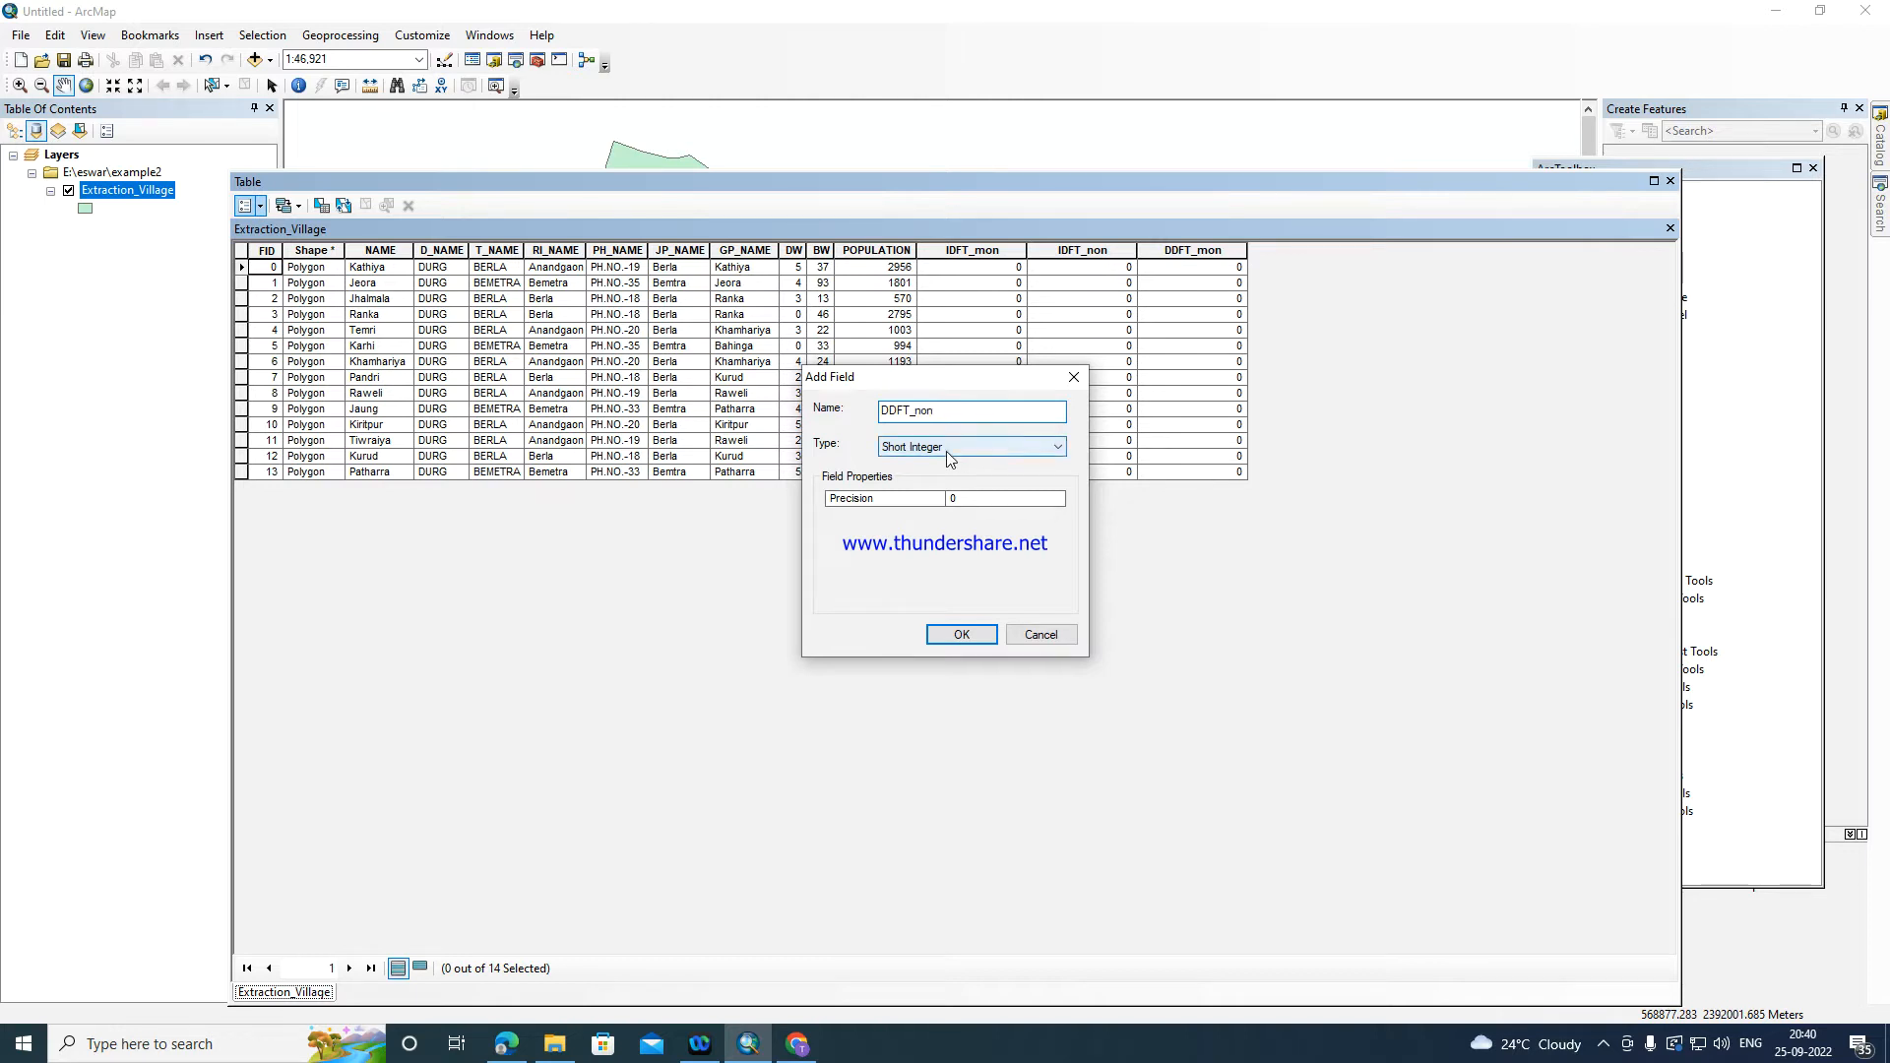
click(925, 490)
click(963, 634)
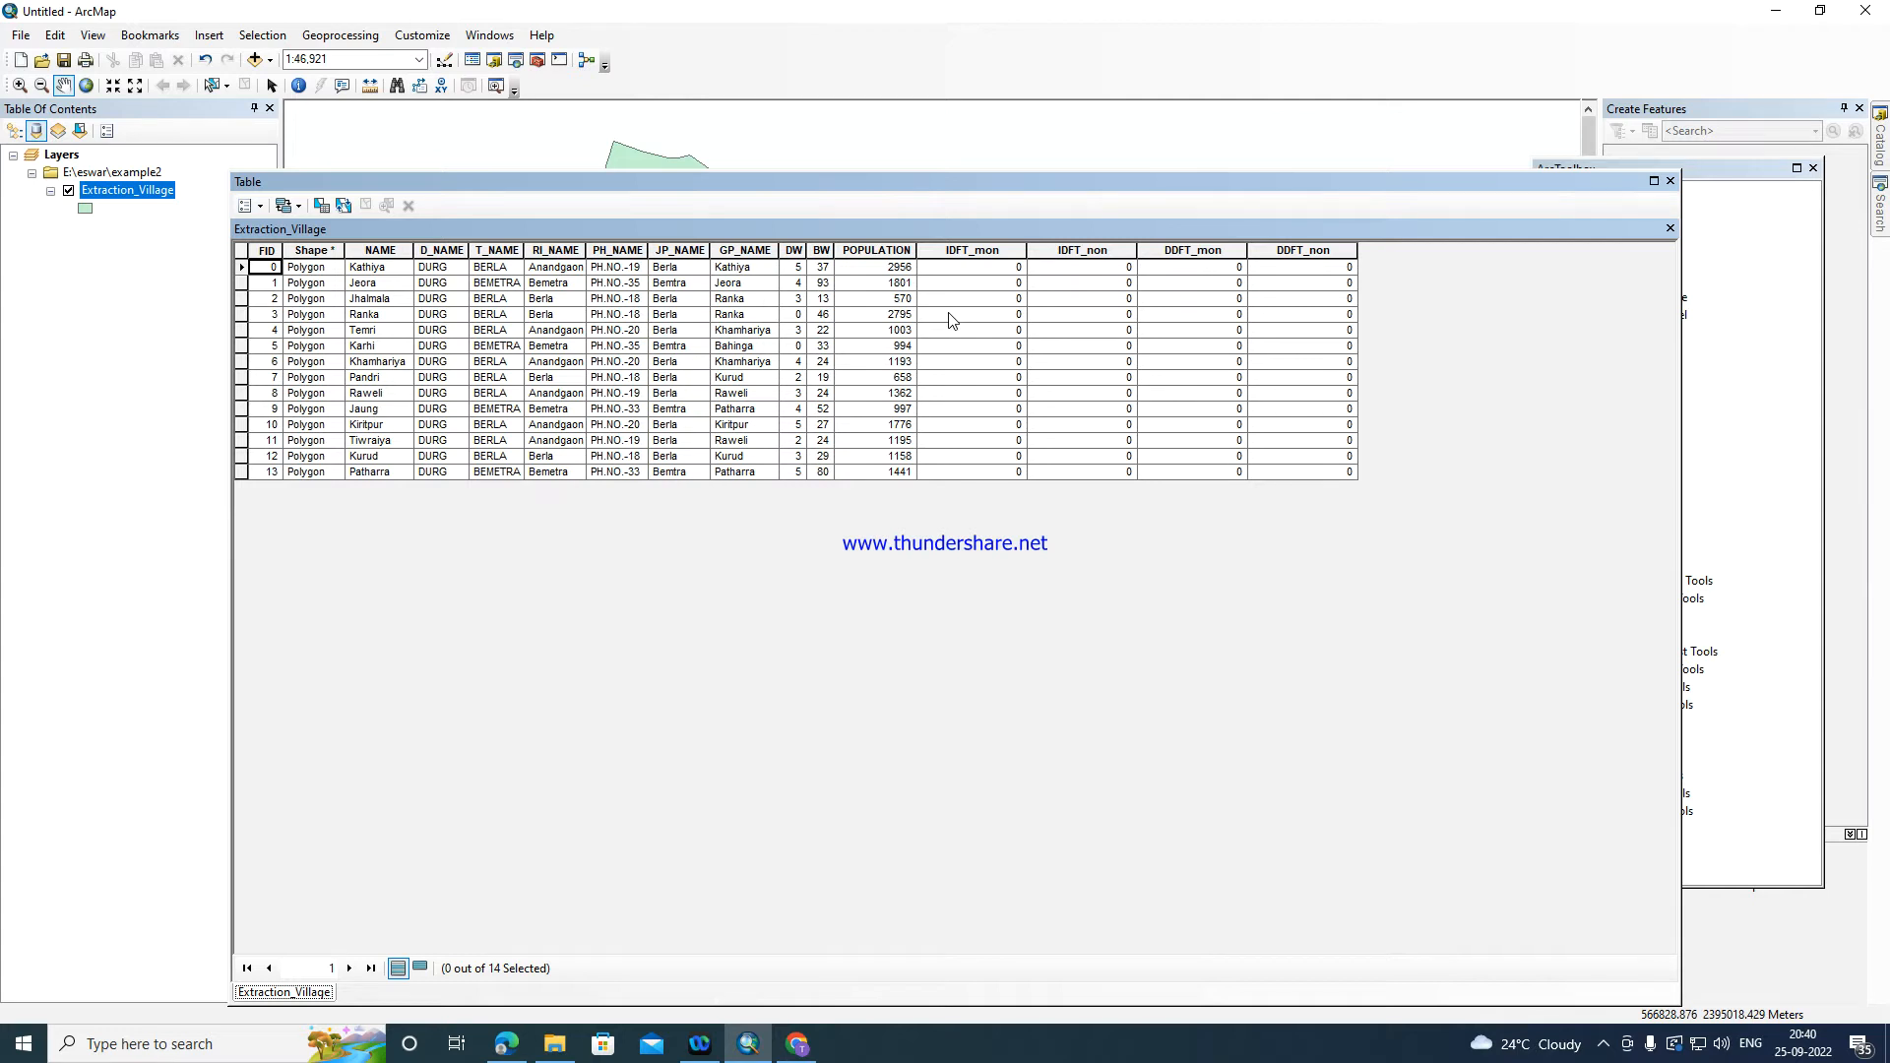
- Add a field named DFT_mon of type Float to the Extraction_Village attribute table
click(247, 205)
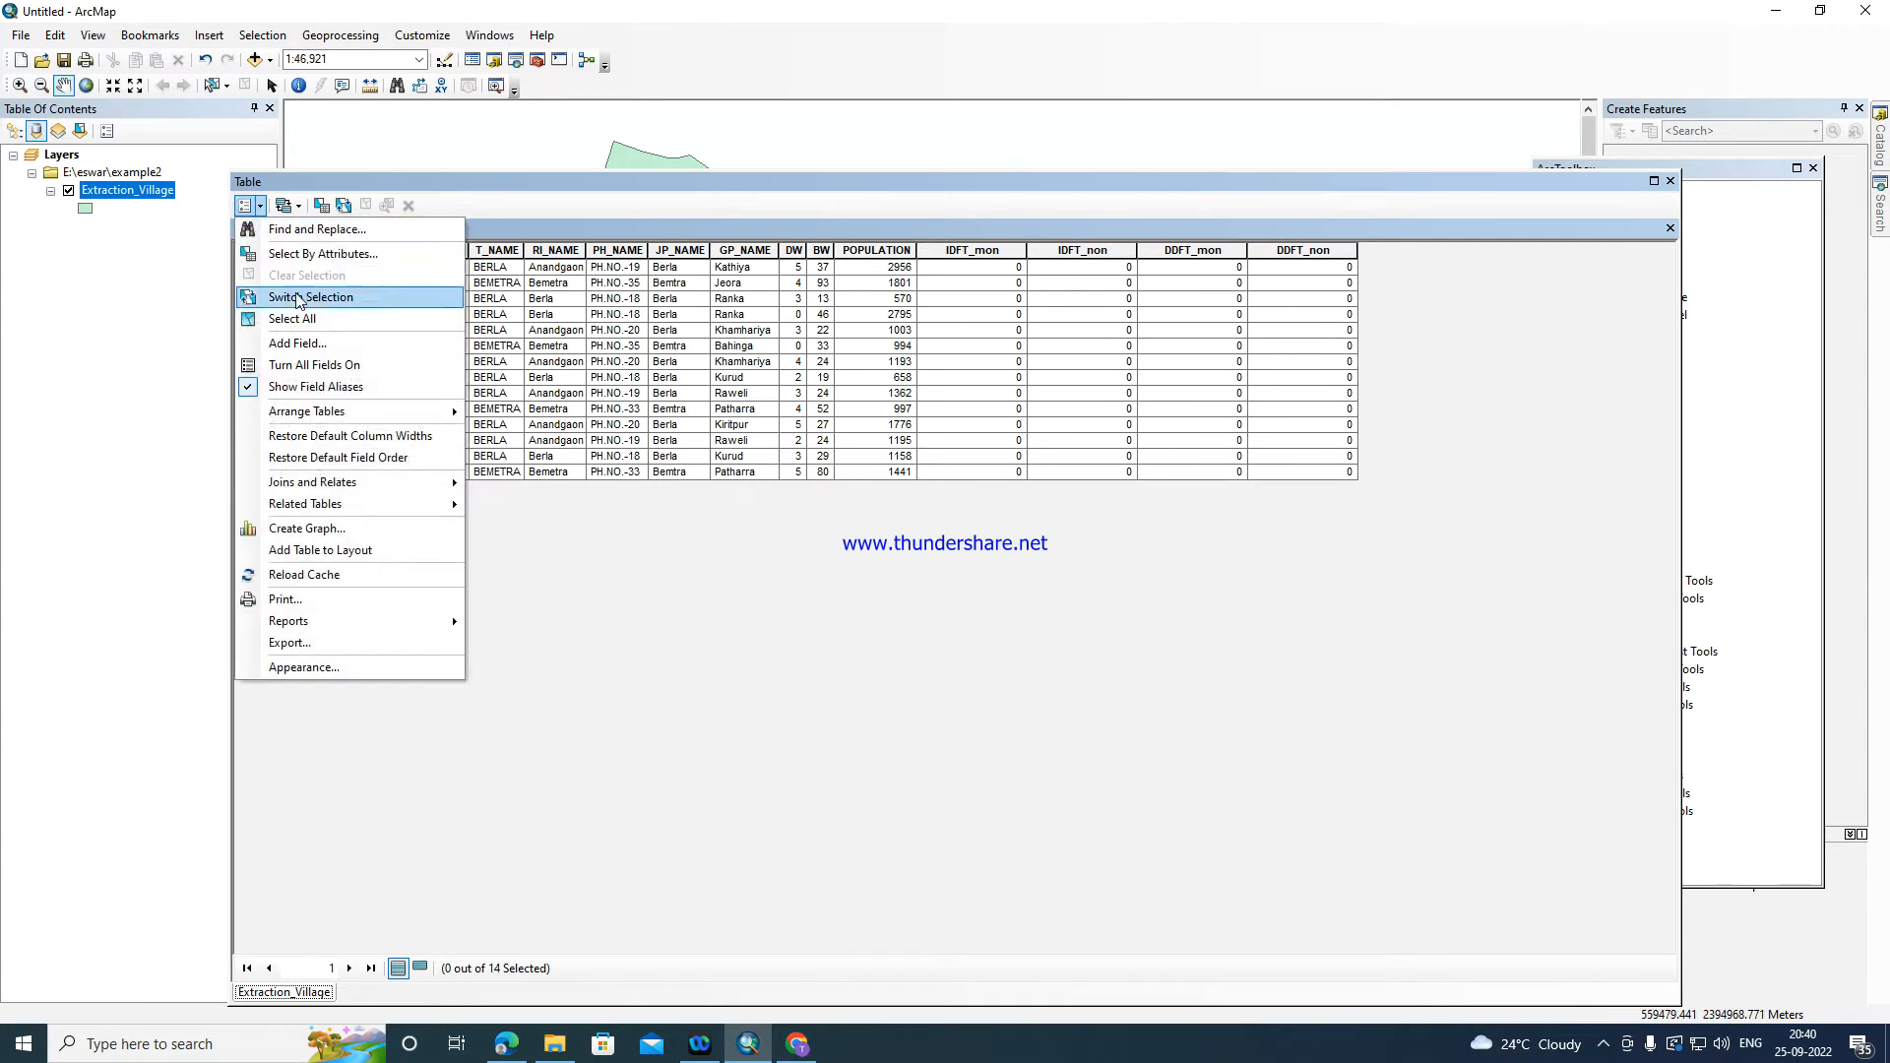
click(313, 343)
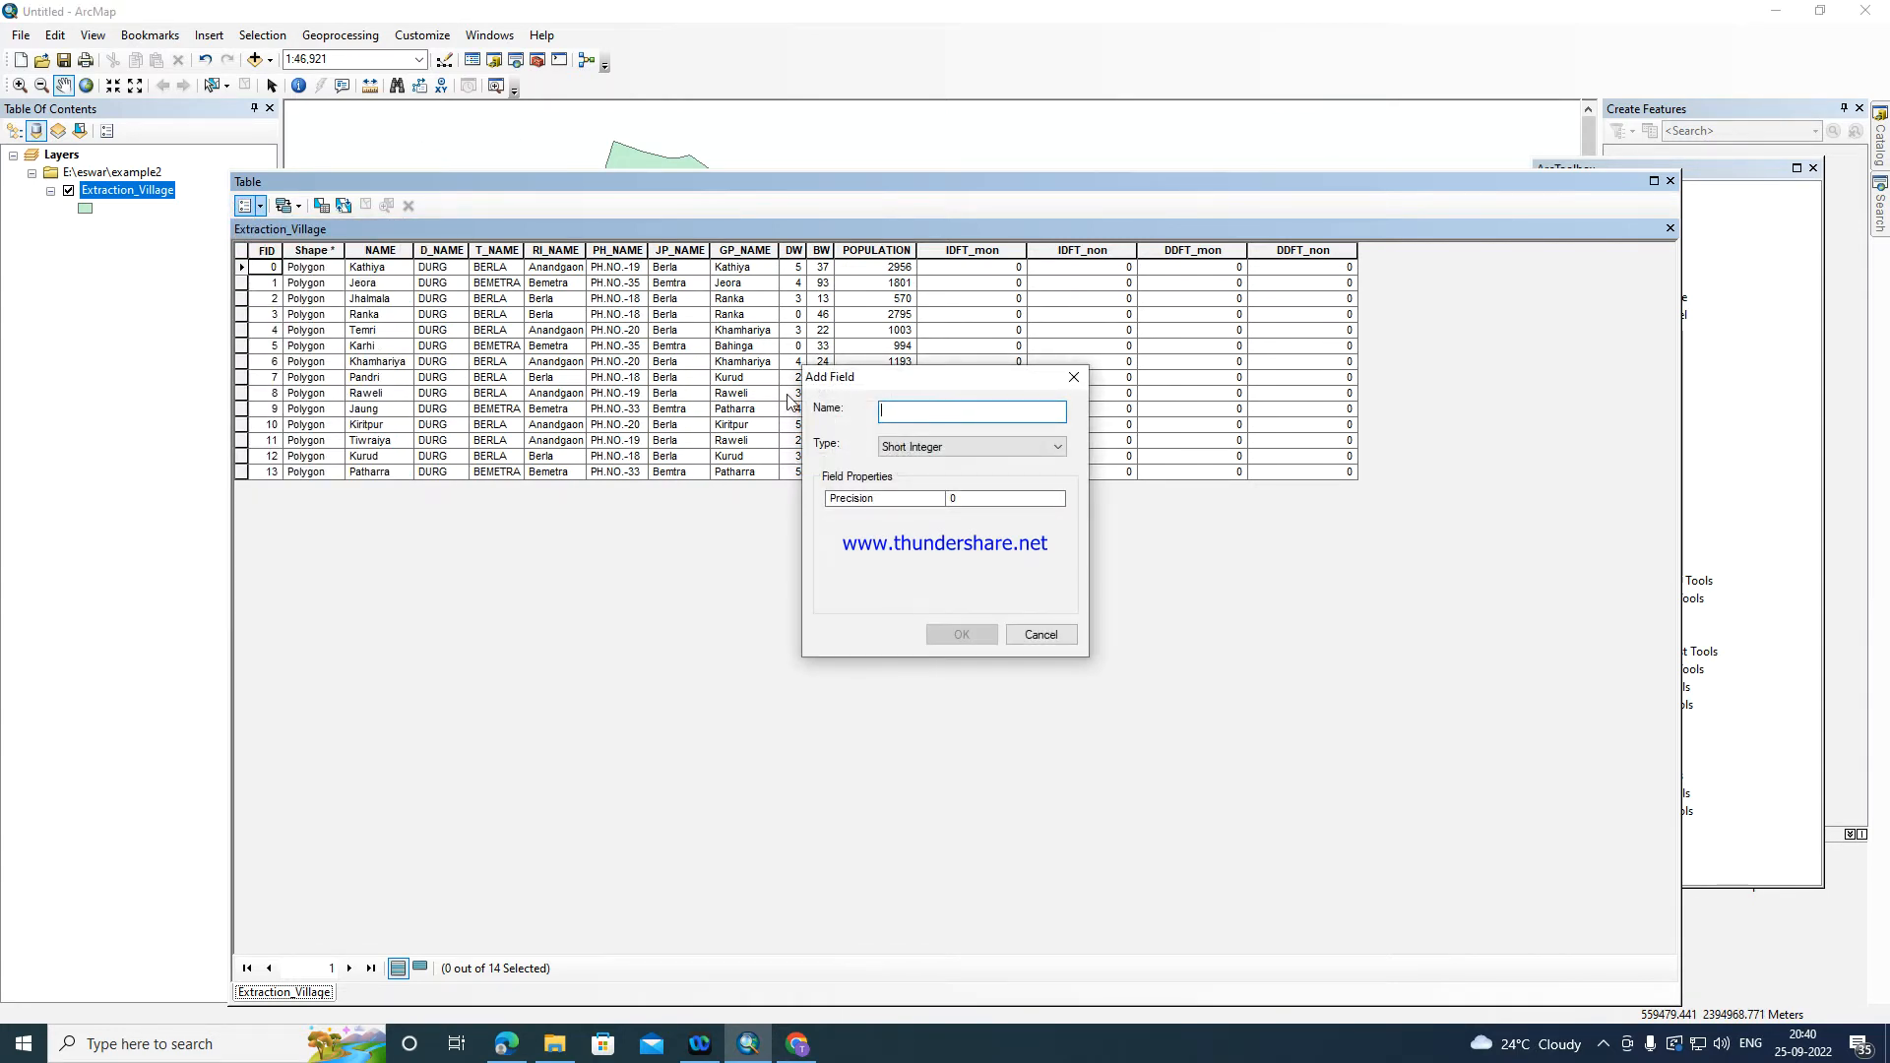
text(DFT)
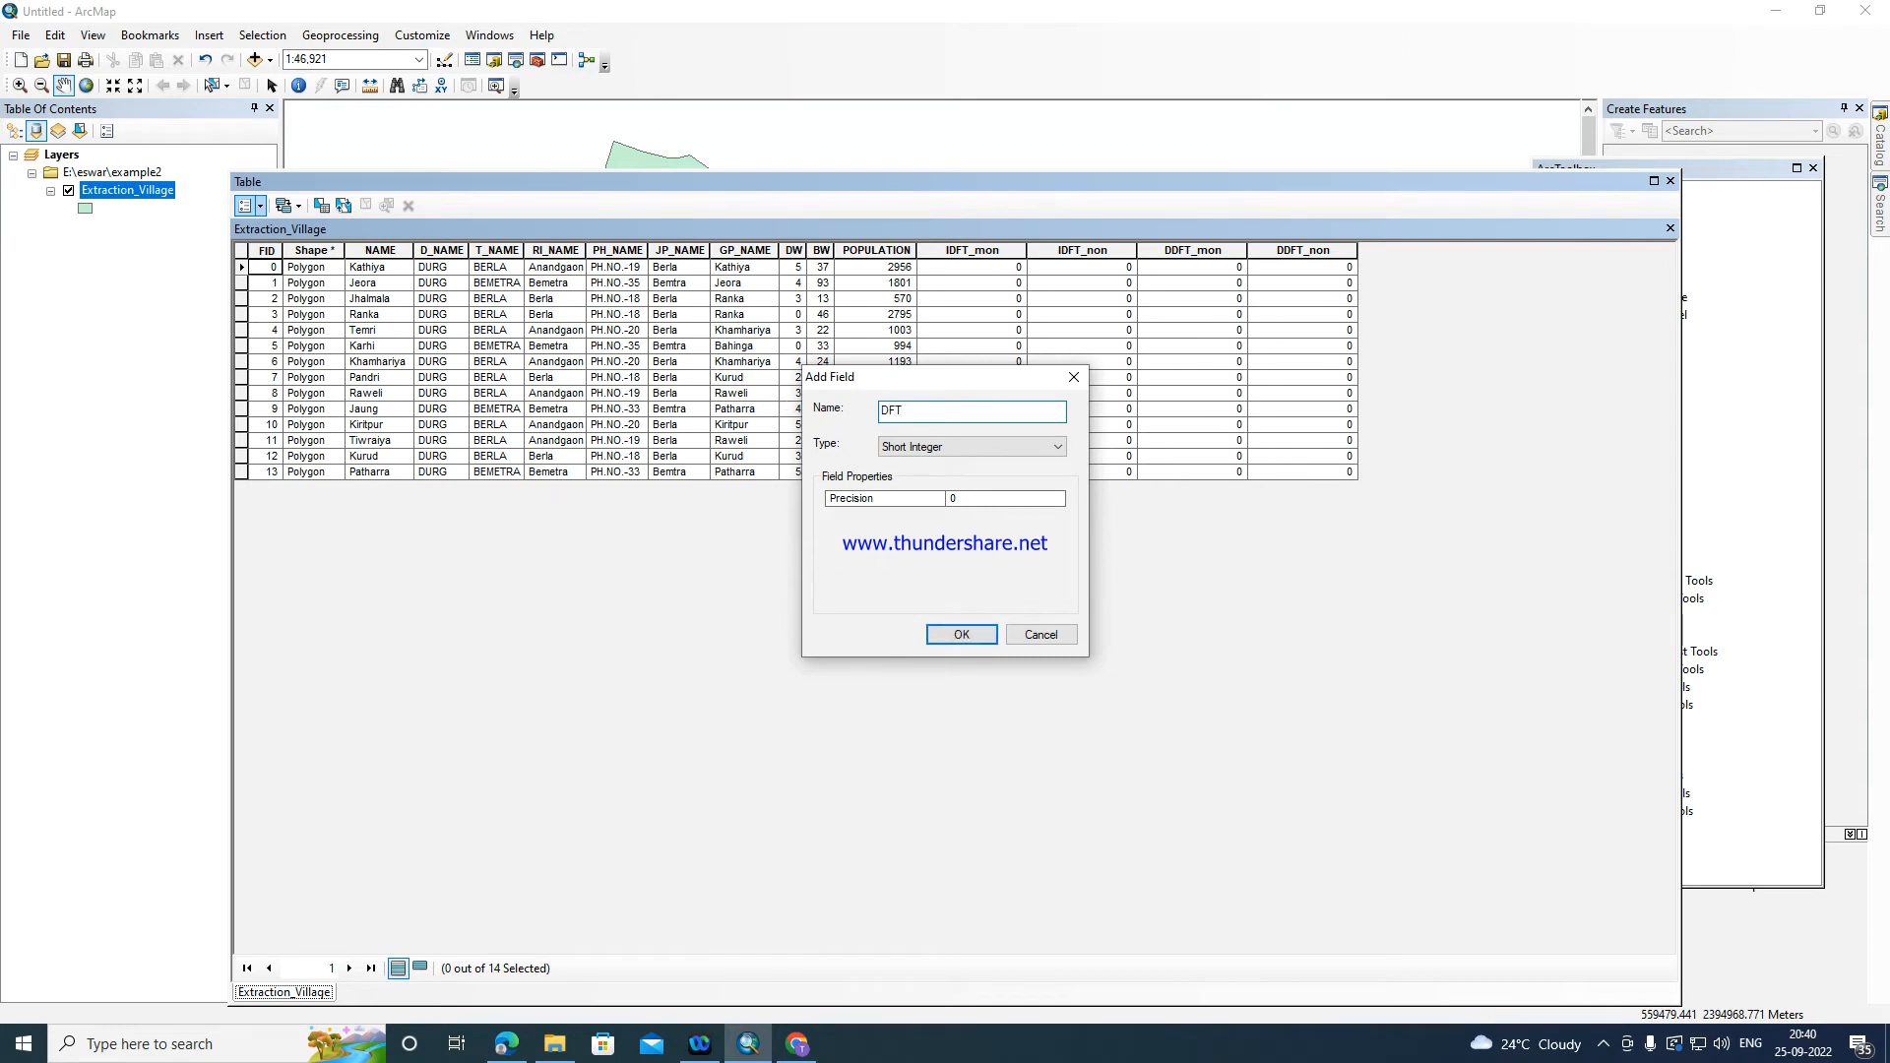
text(_mon)
click(925, 448)
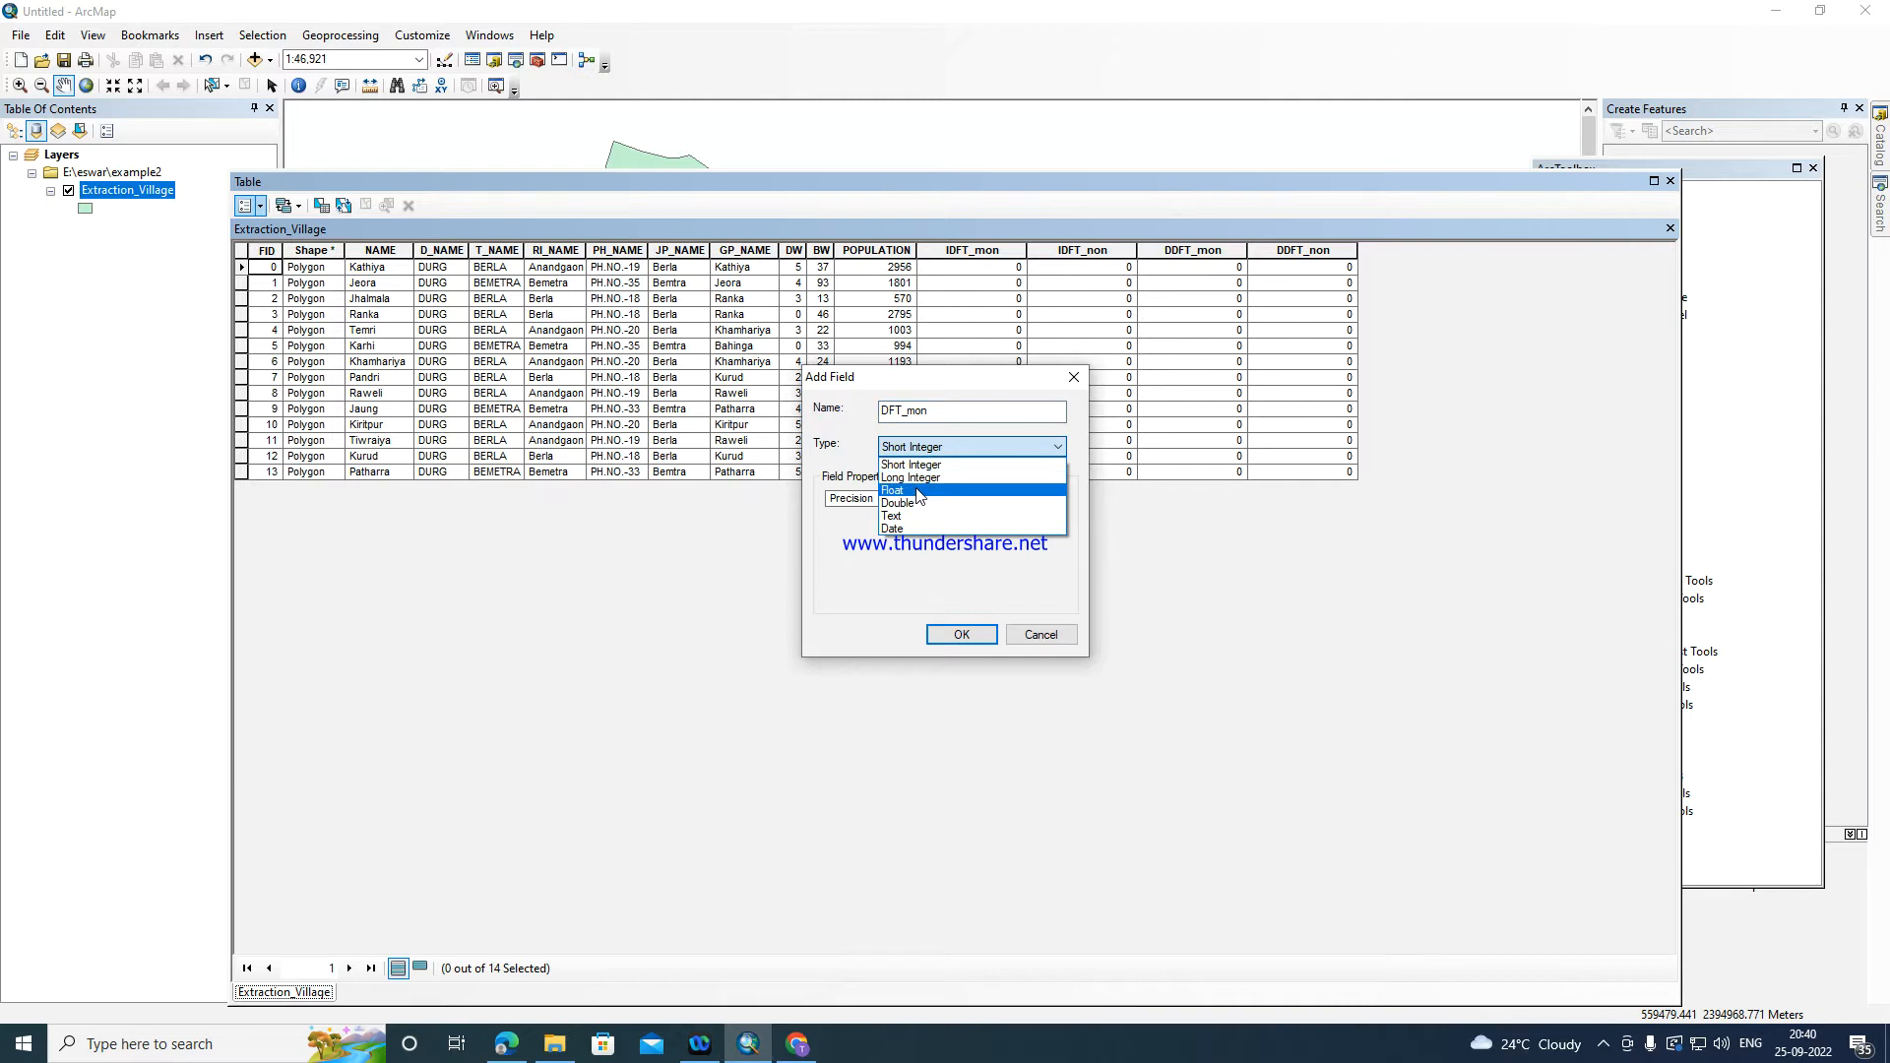
click(918, 490)
click(961, 634)
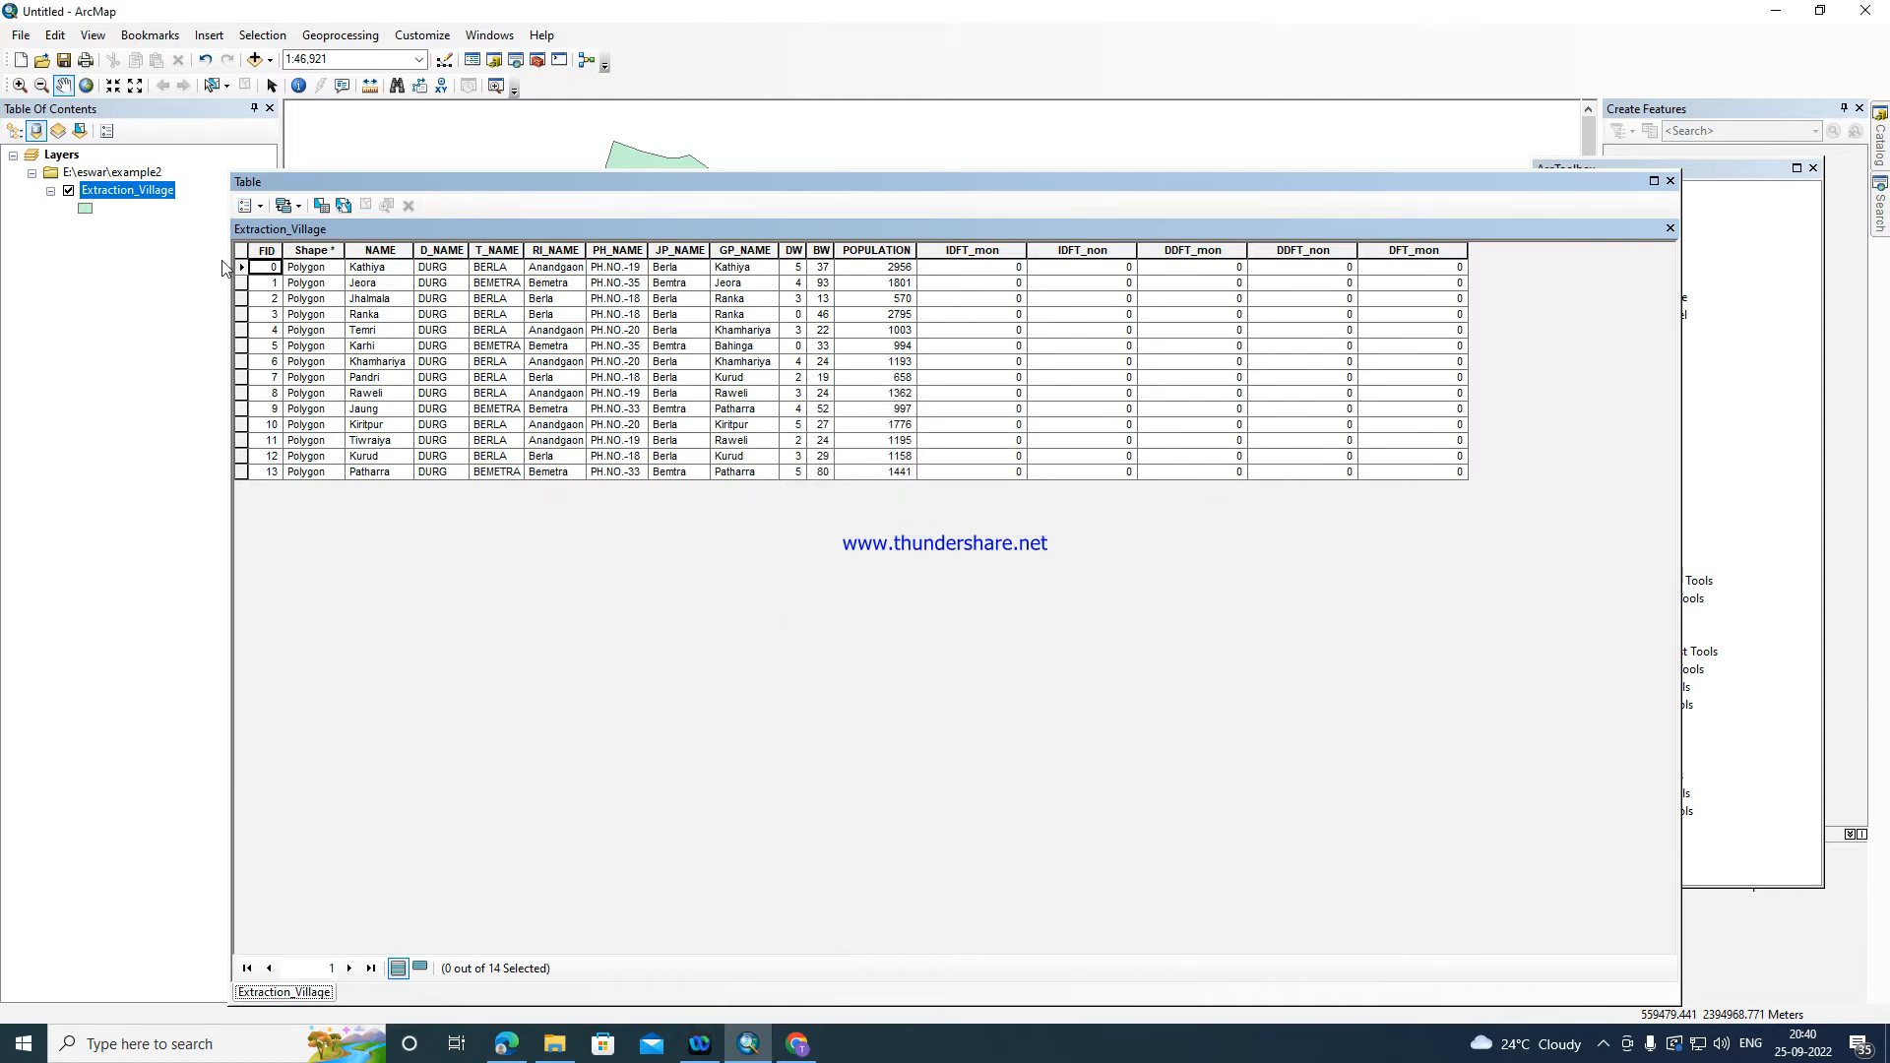
- Add a field named DFT_non of type Float to the Extraction_Village attribute table
click(246, 205)
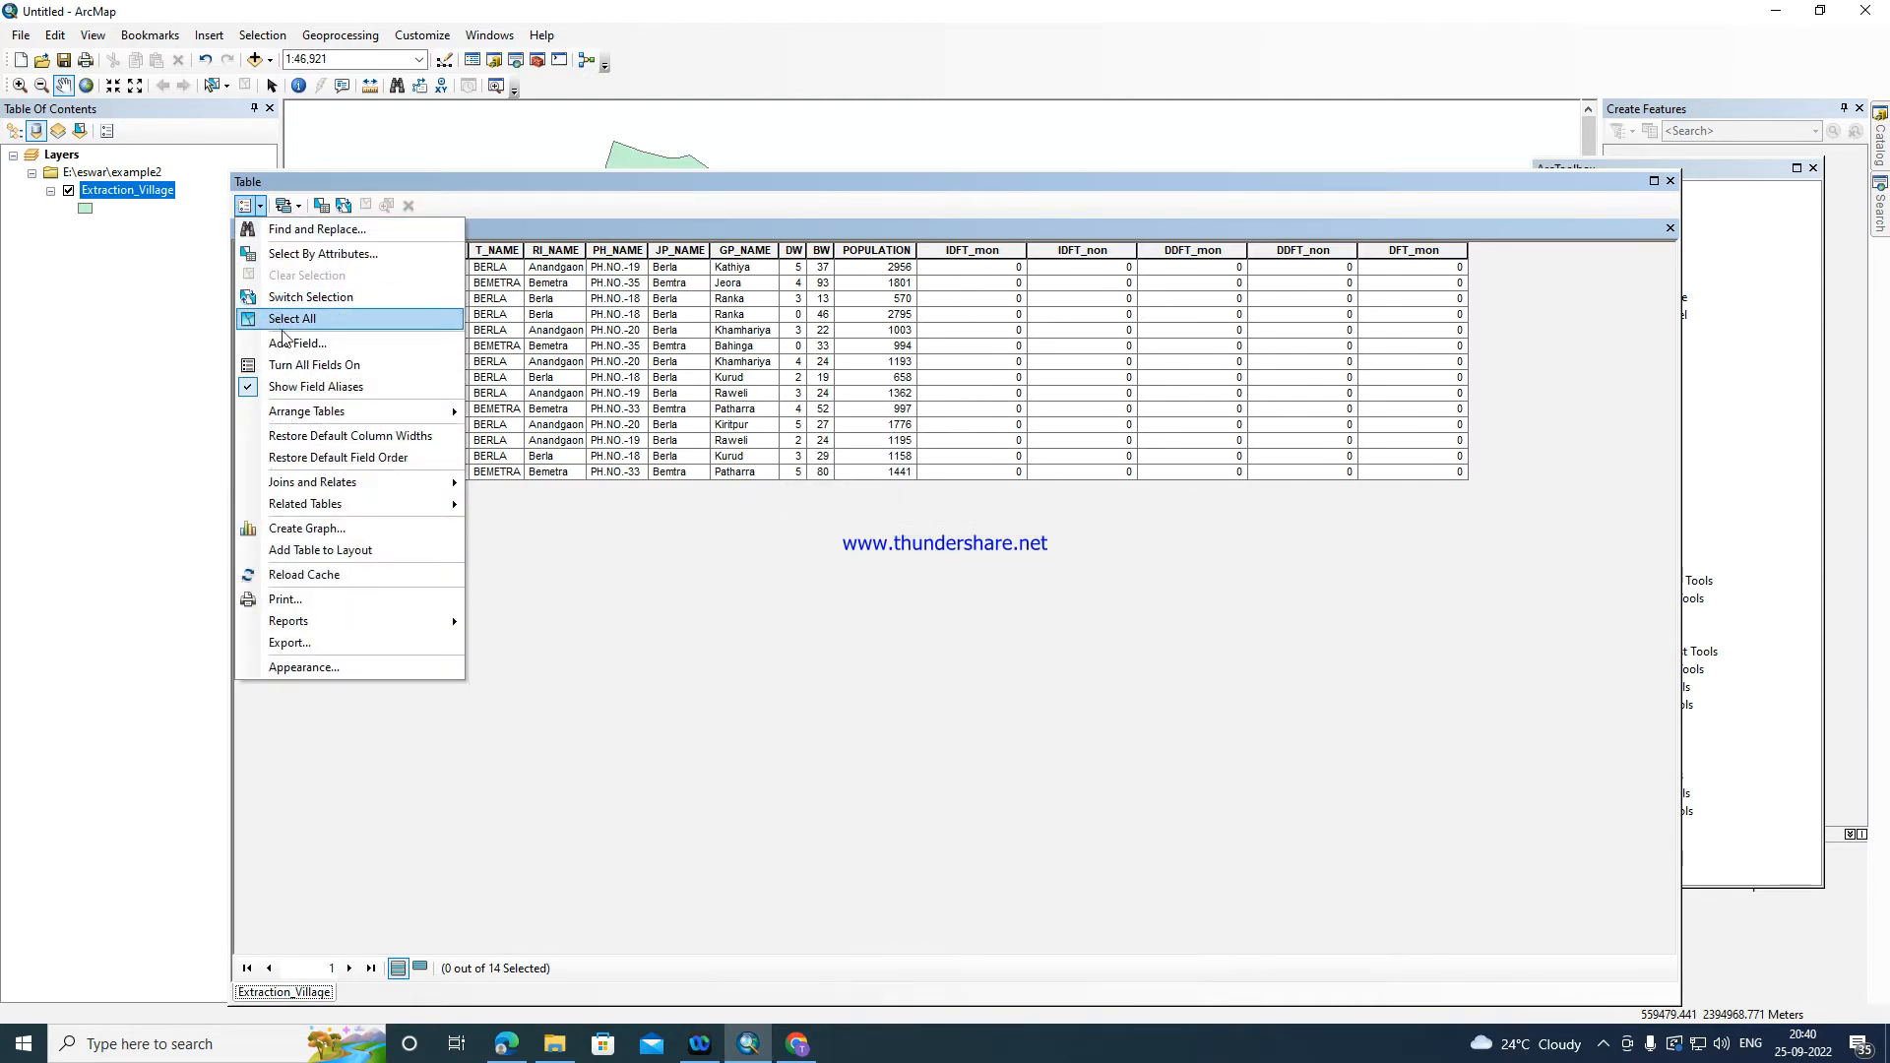
click(294, 344)
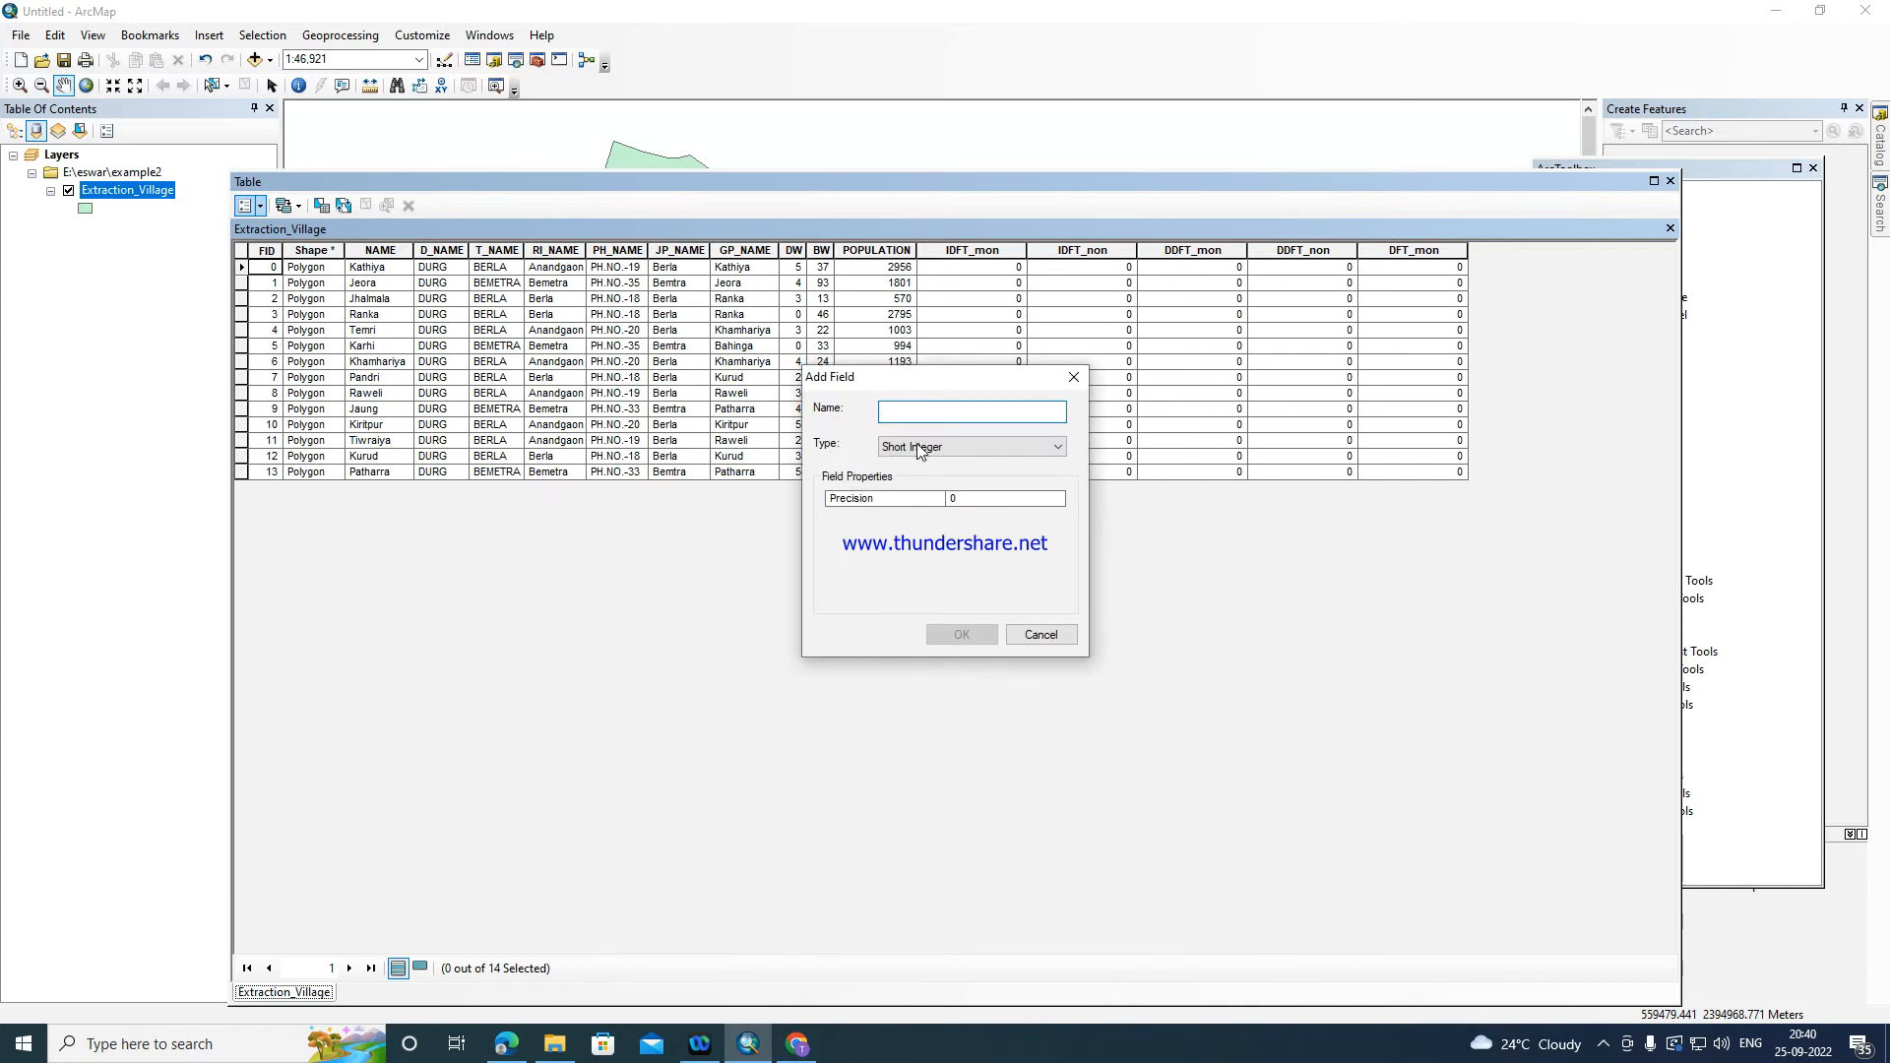
text(DFT)
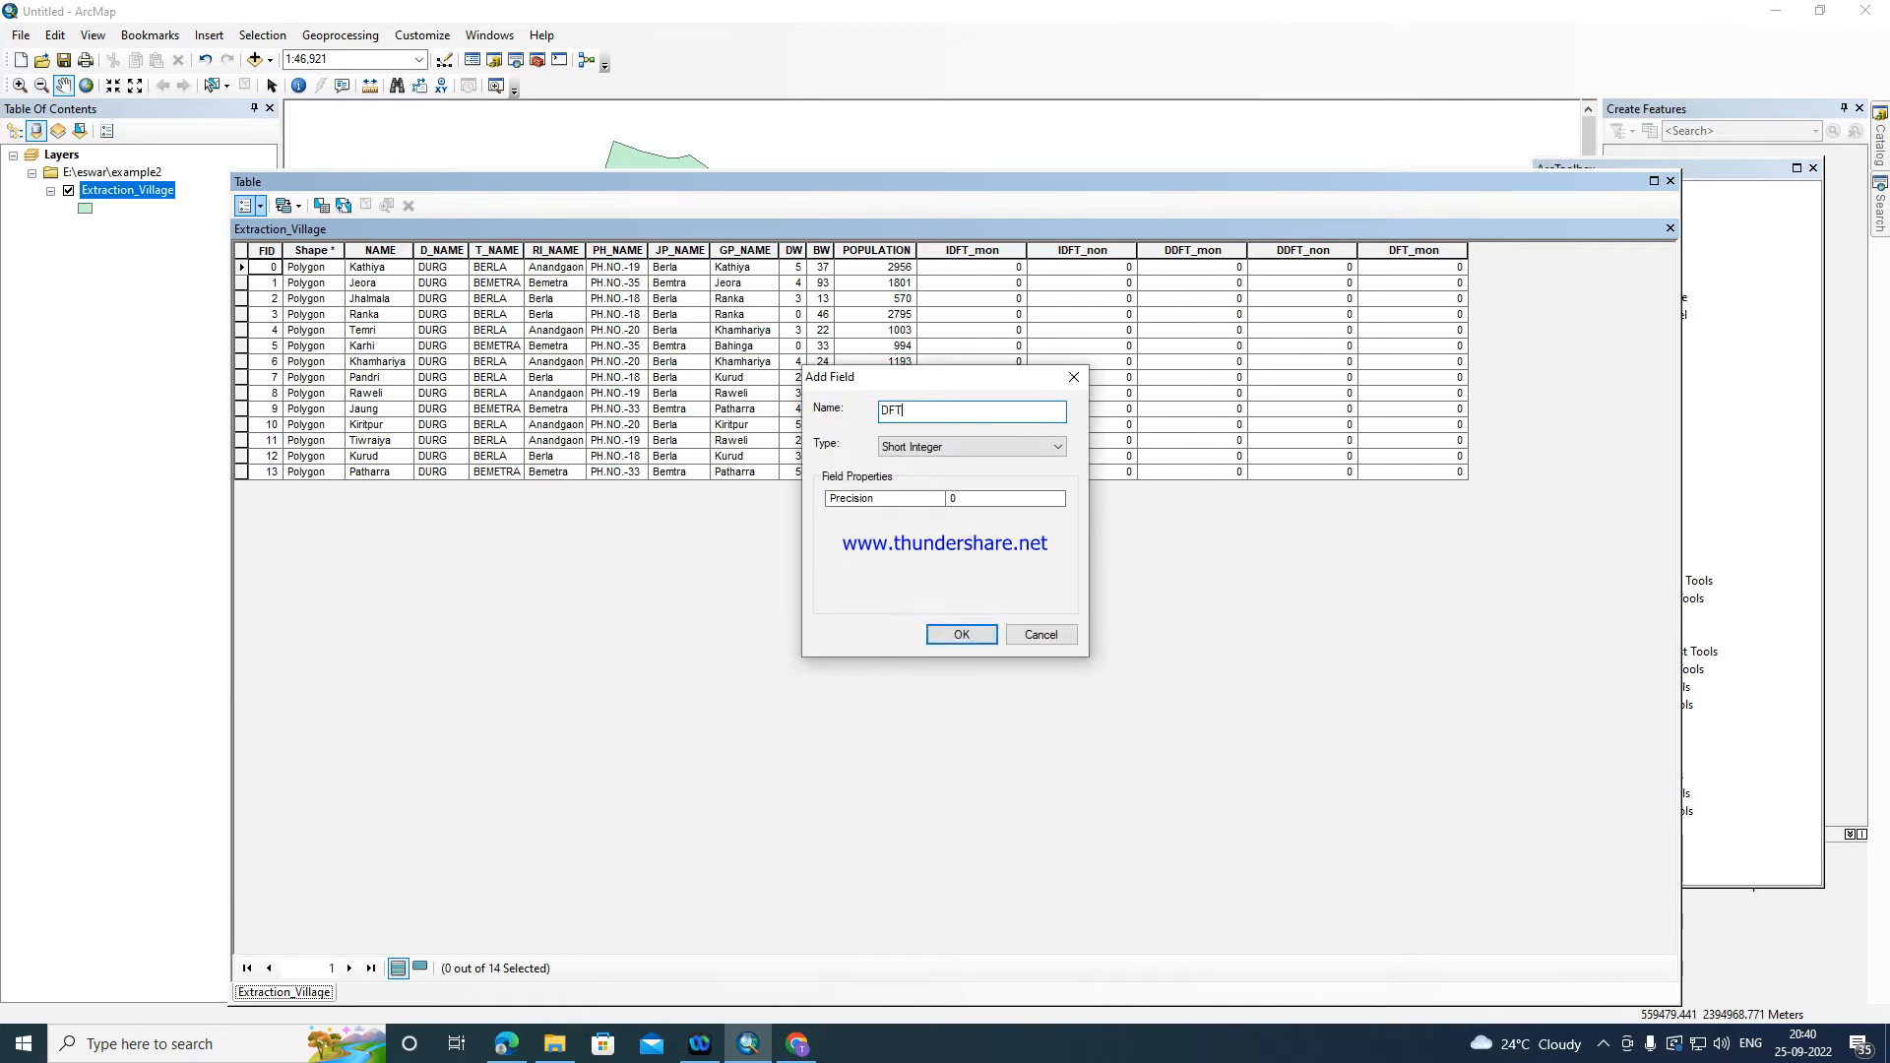
text(_non)
click(945, 447)
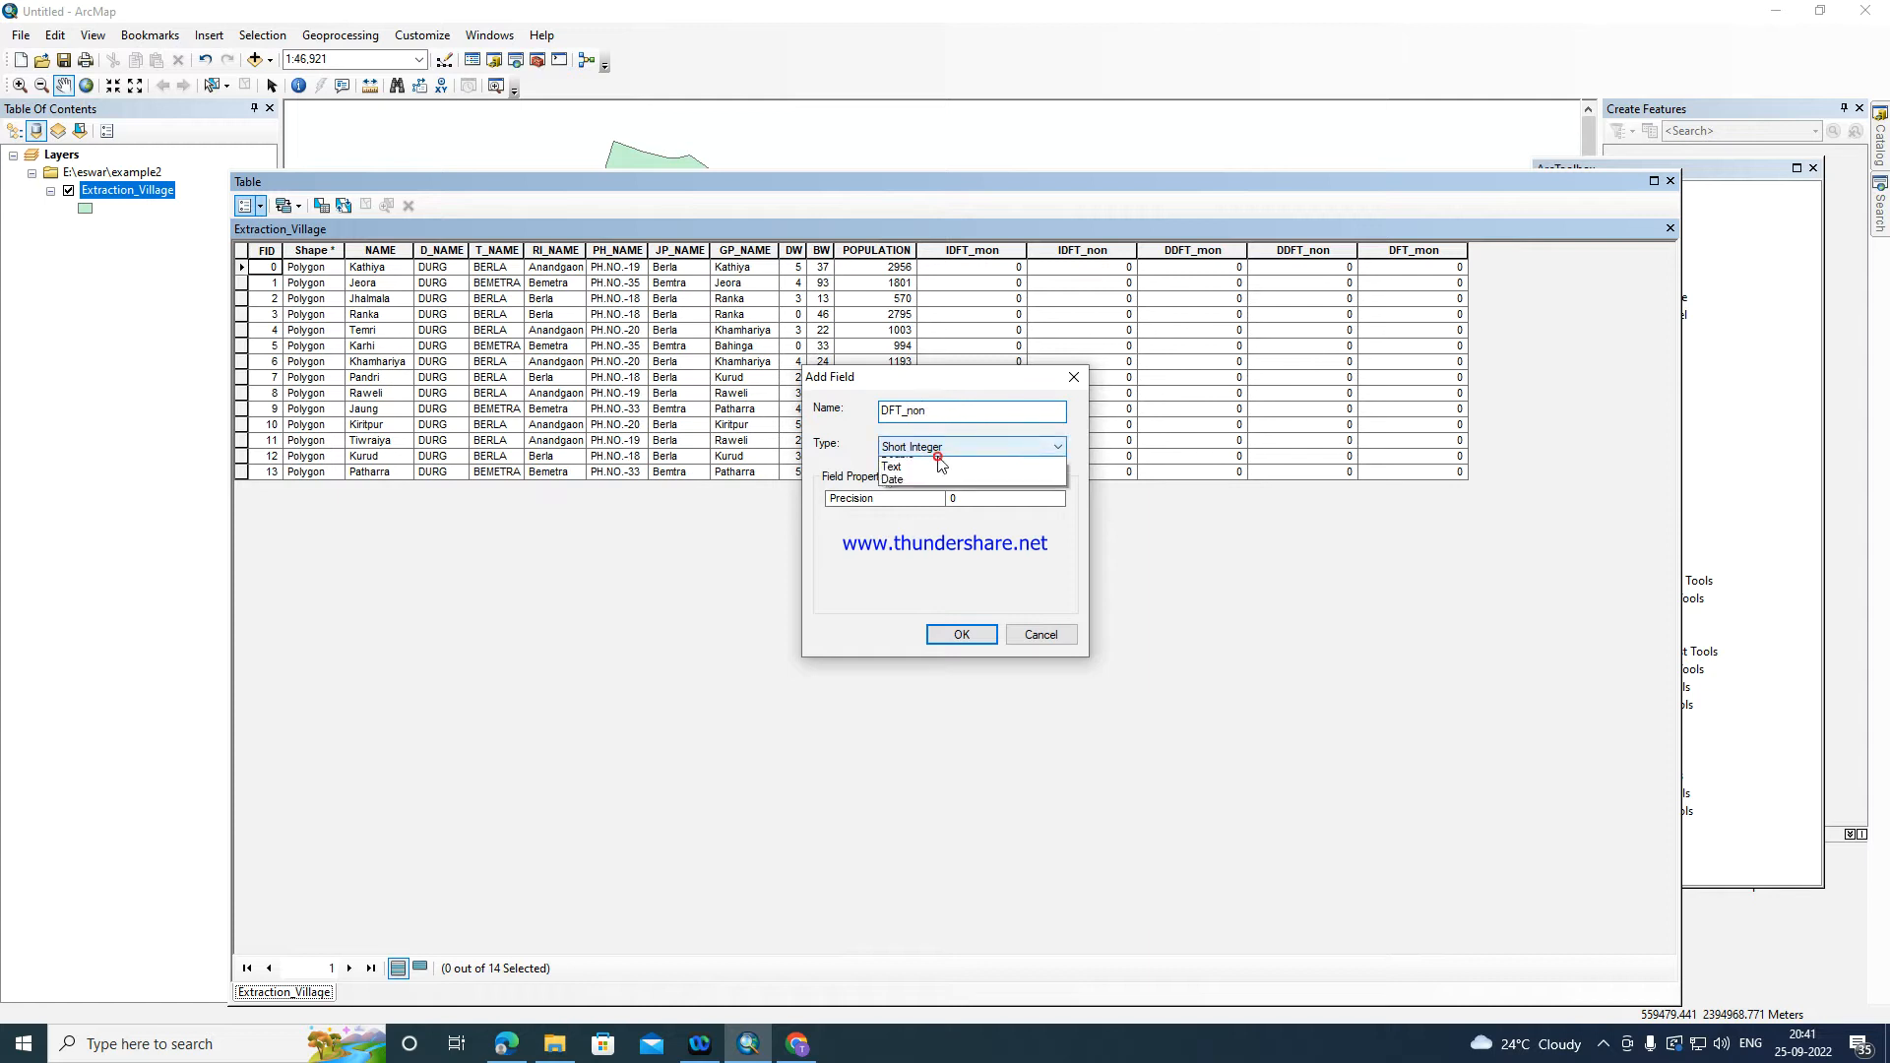
click(923, 489)
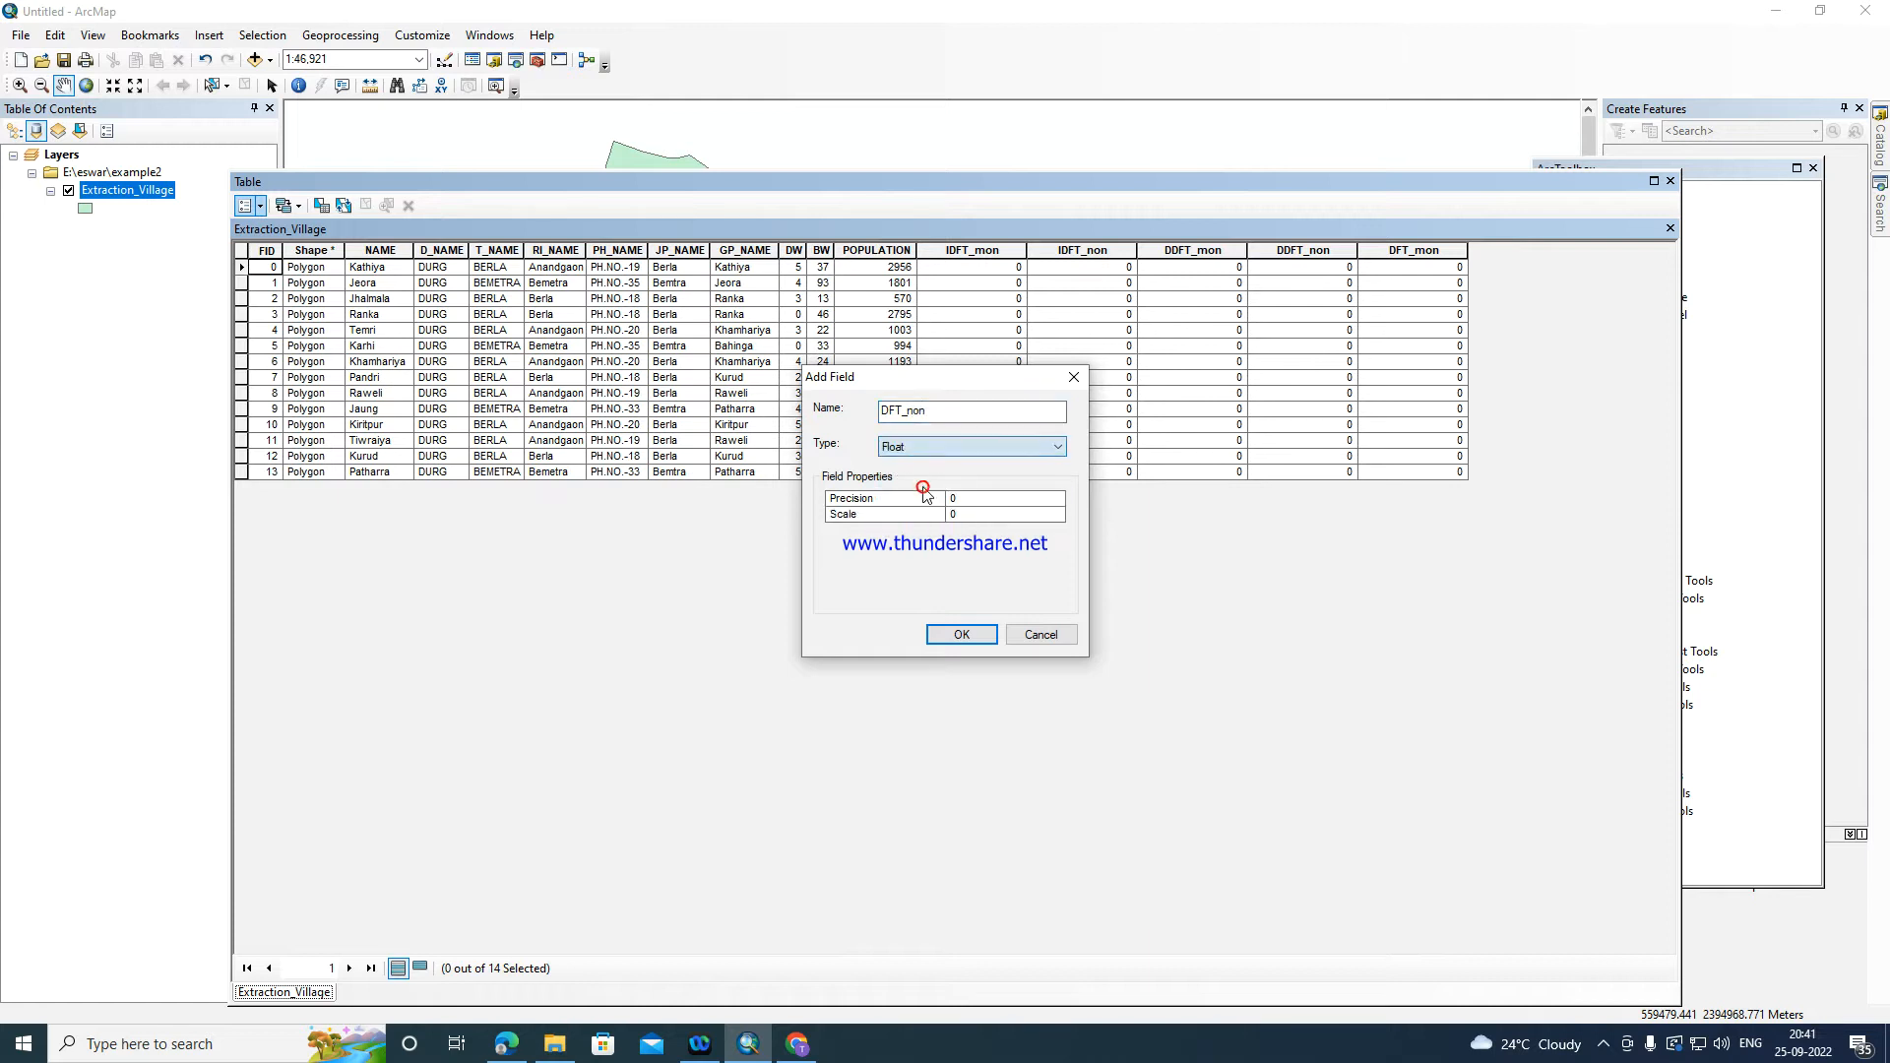
click(960, 635)
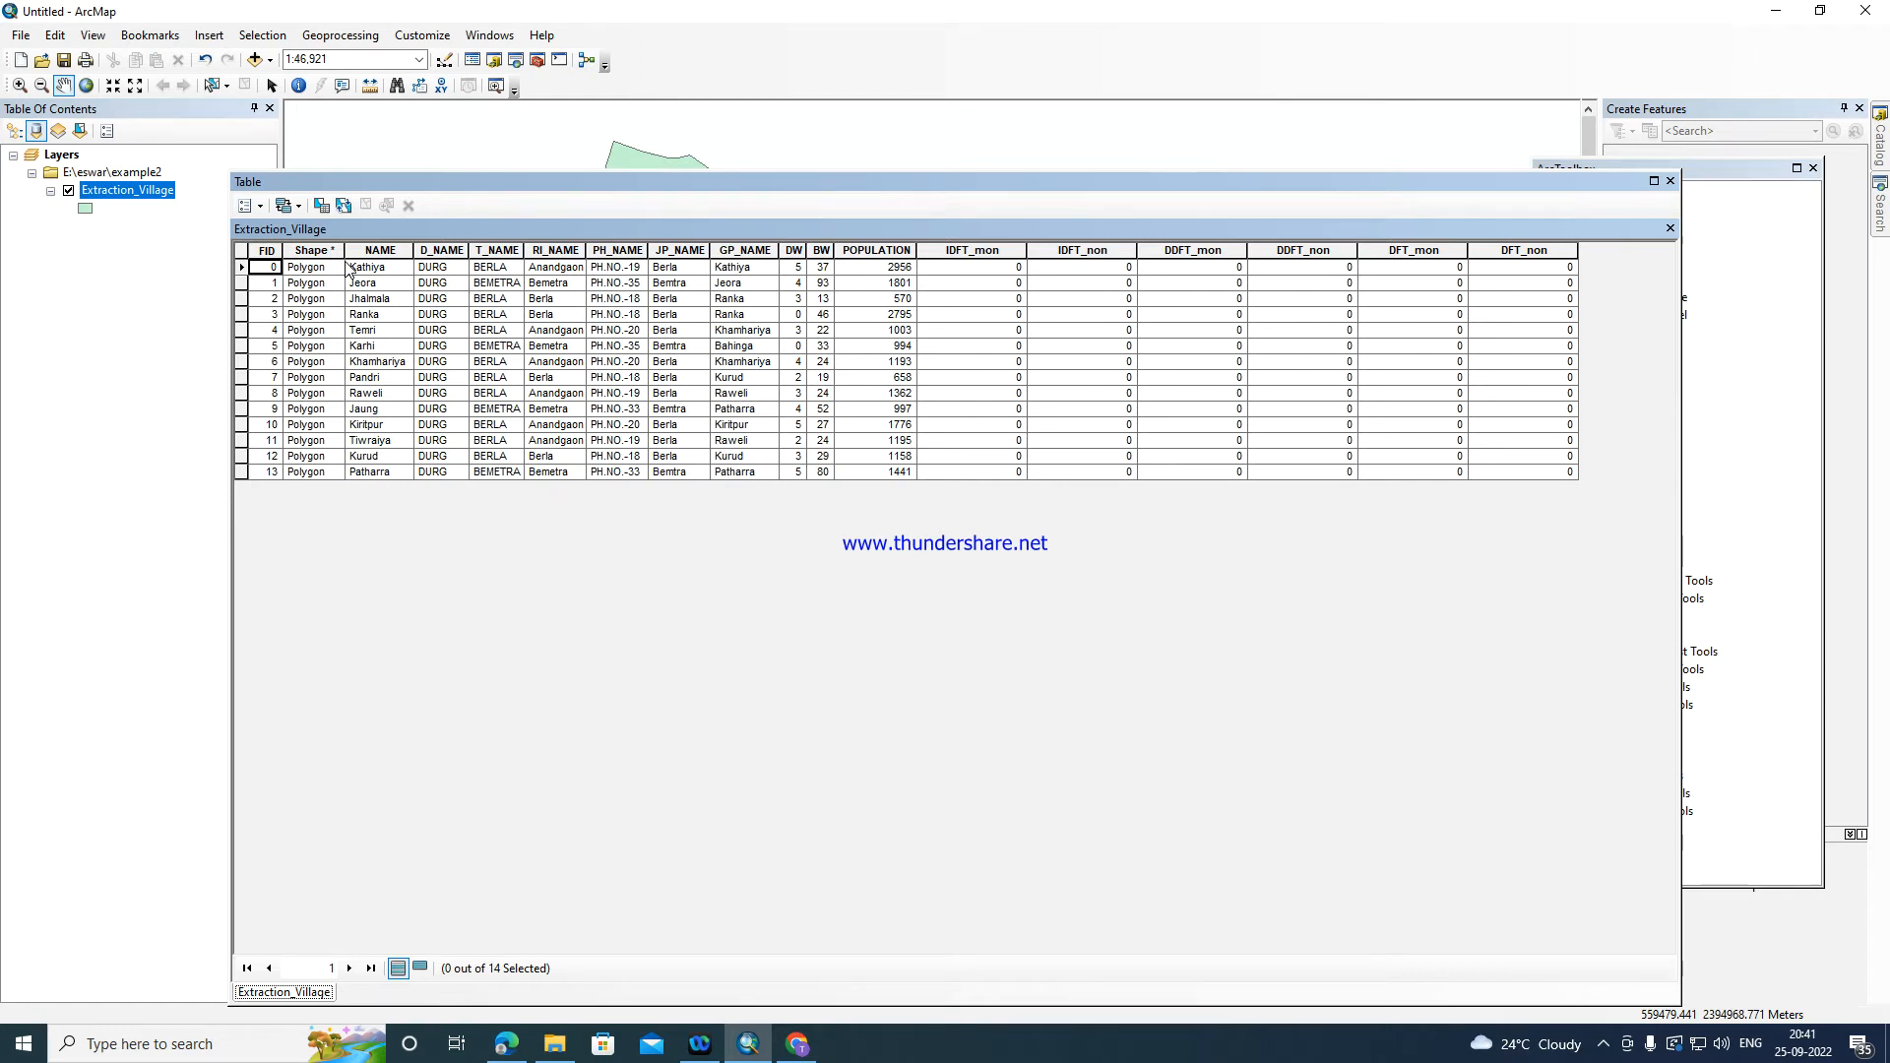
- Add a field named Area of type Float to the Extraction_Village attribute table
click(246, 205)
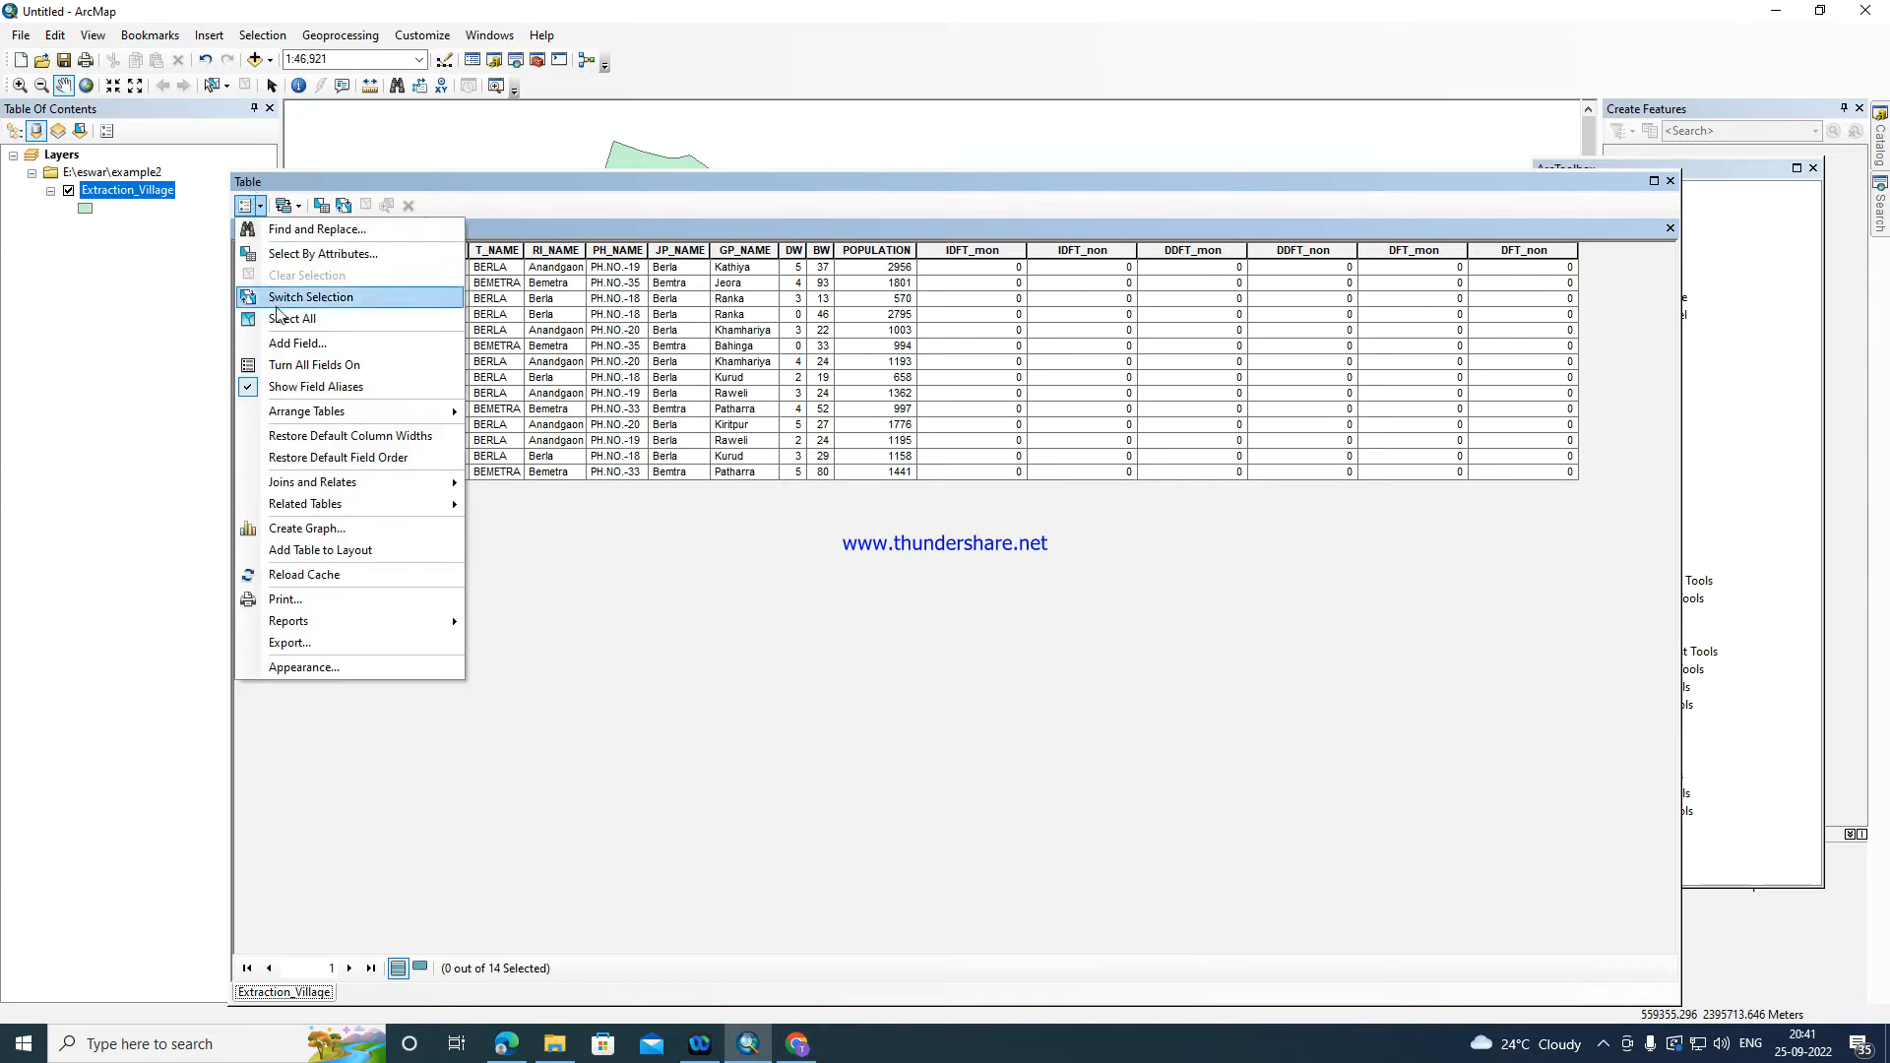
click(296, 344)
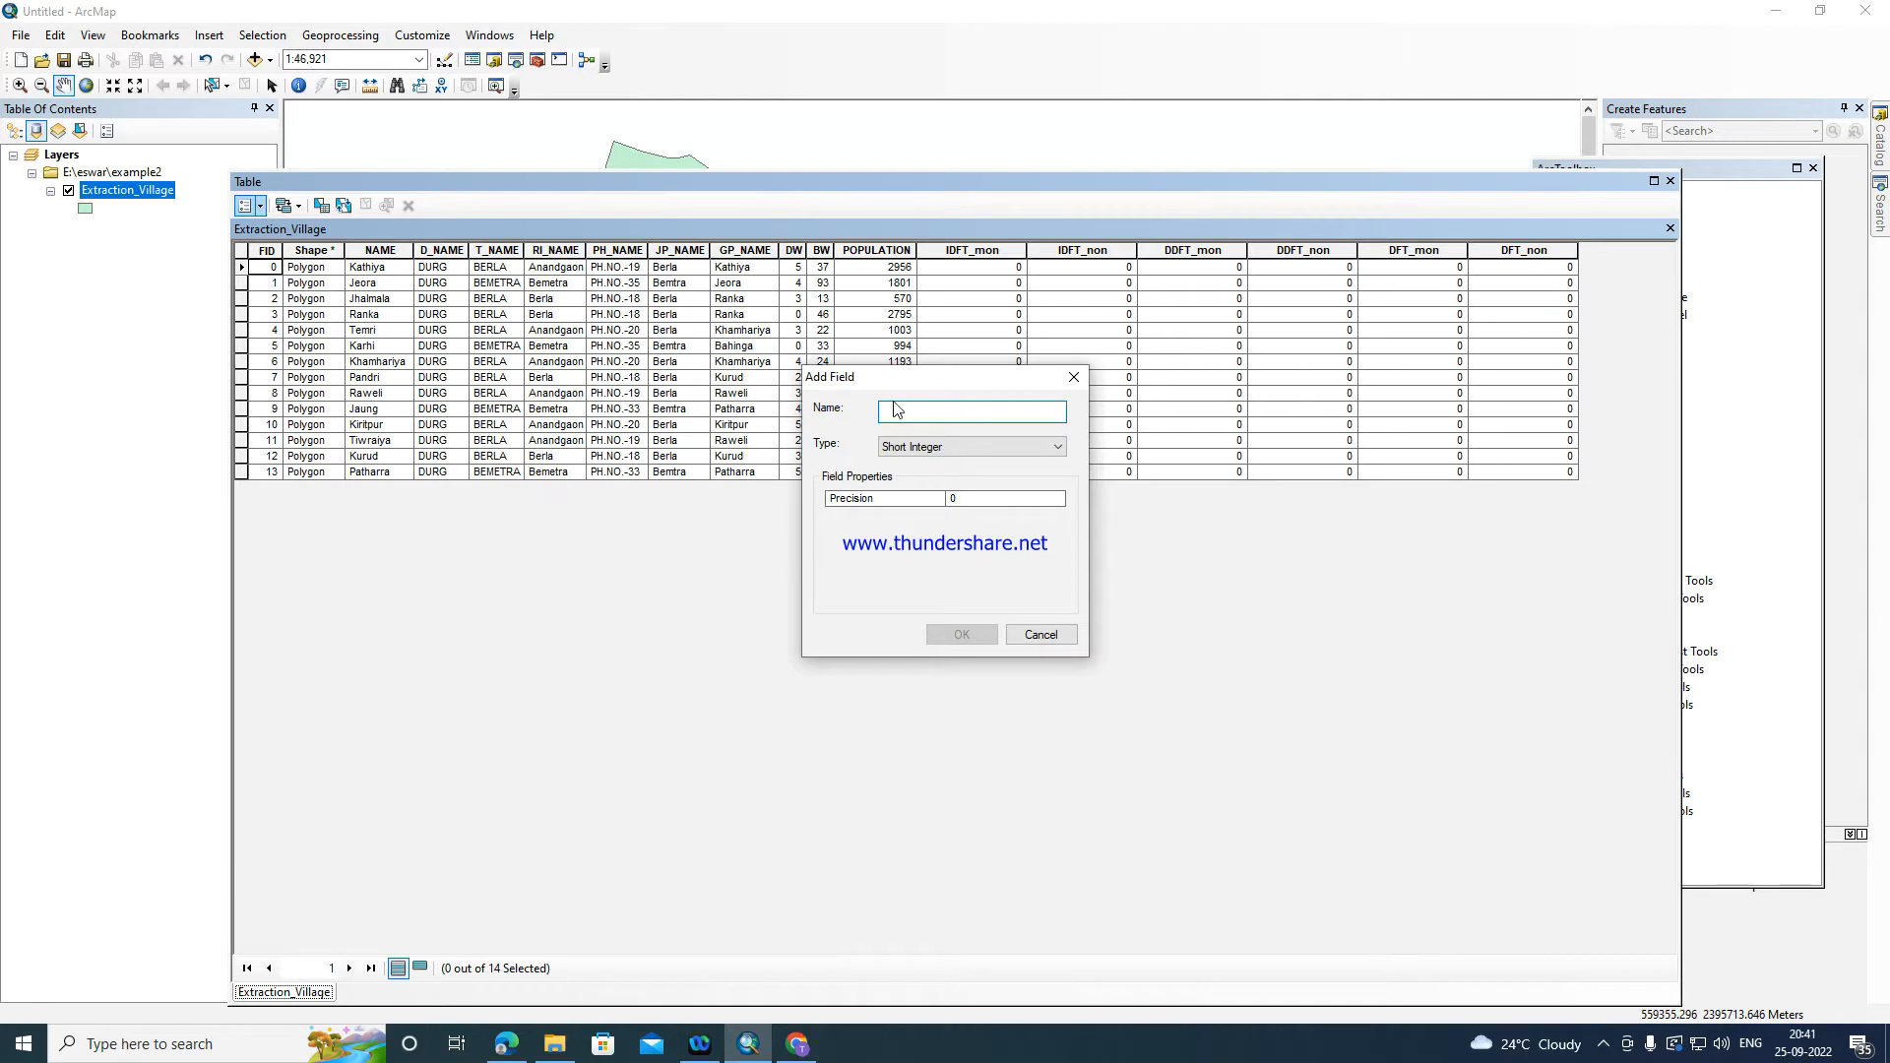
text(Area)
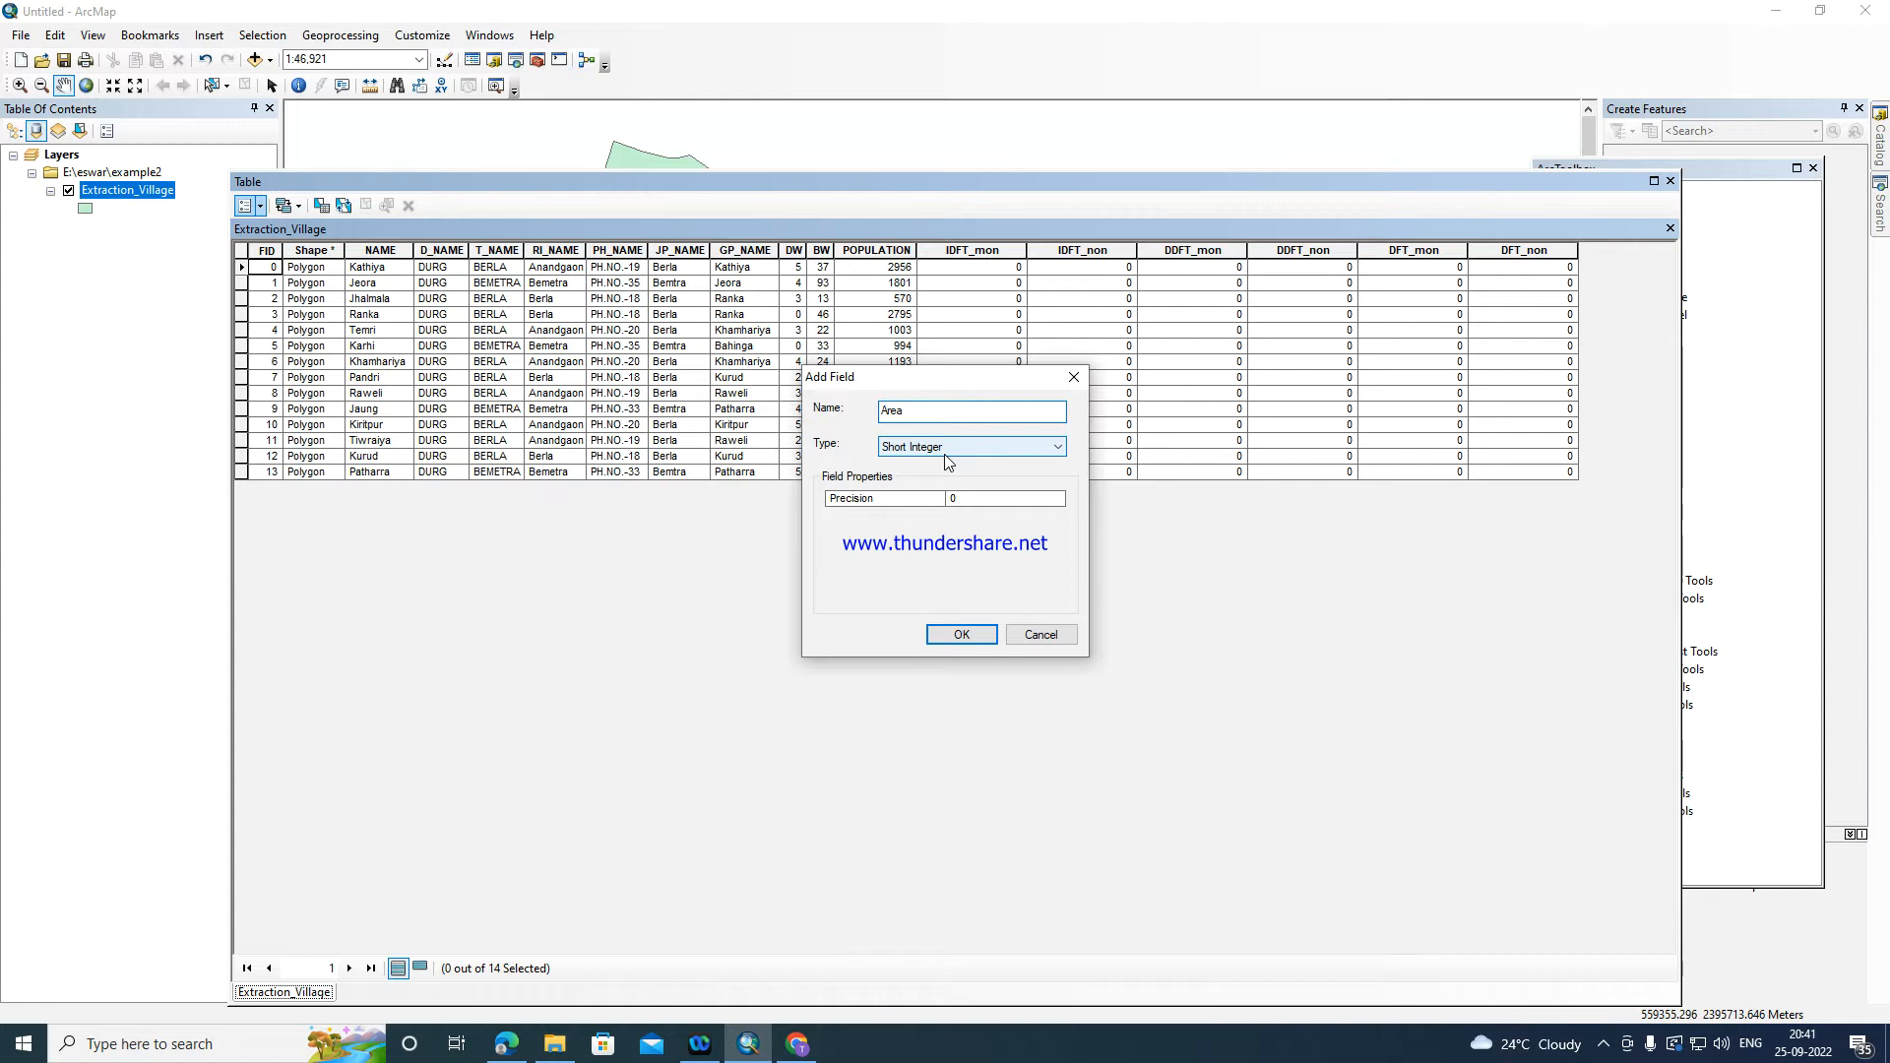
click(944, 449)
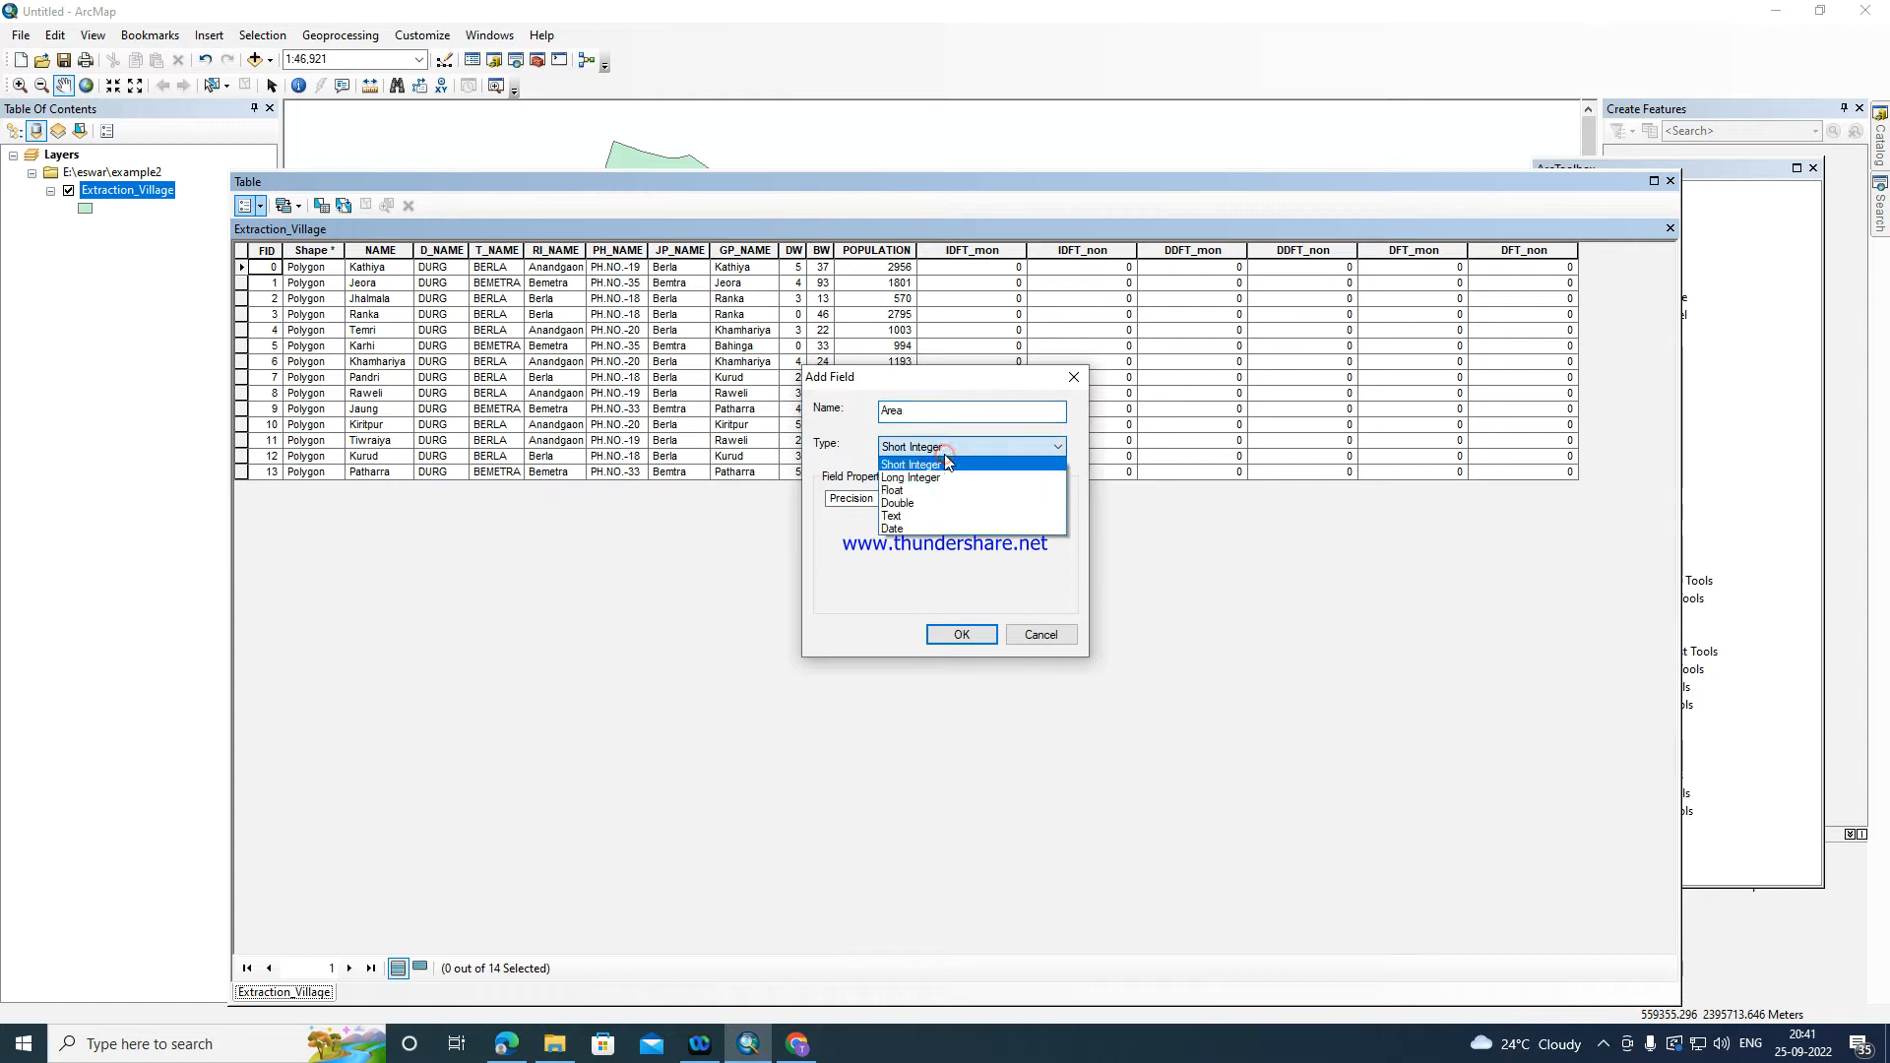
click(896, 490)
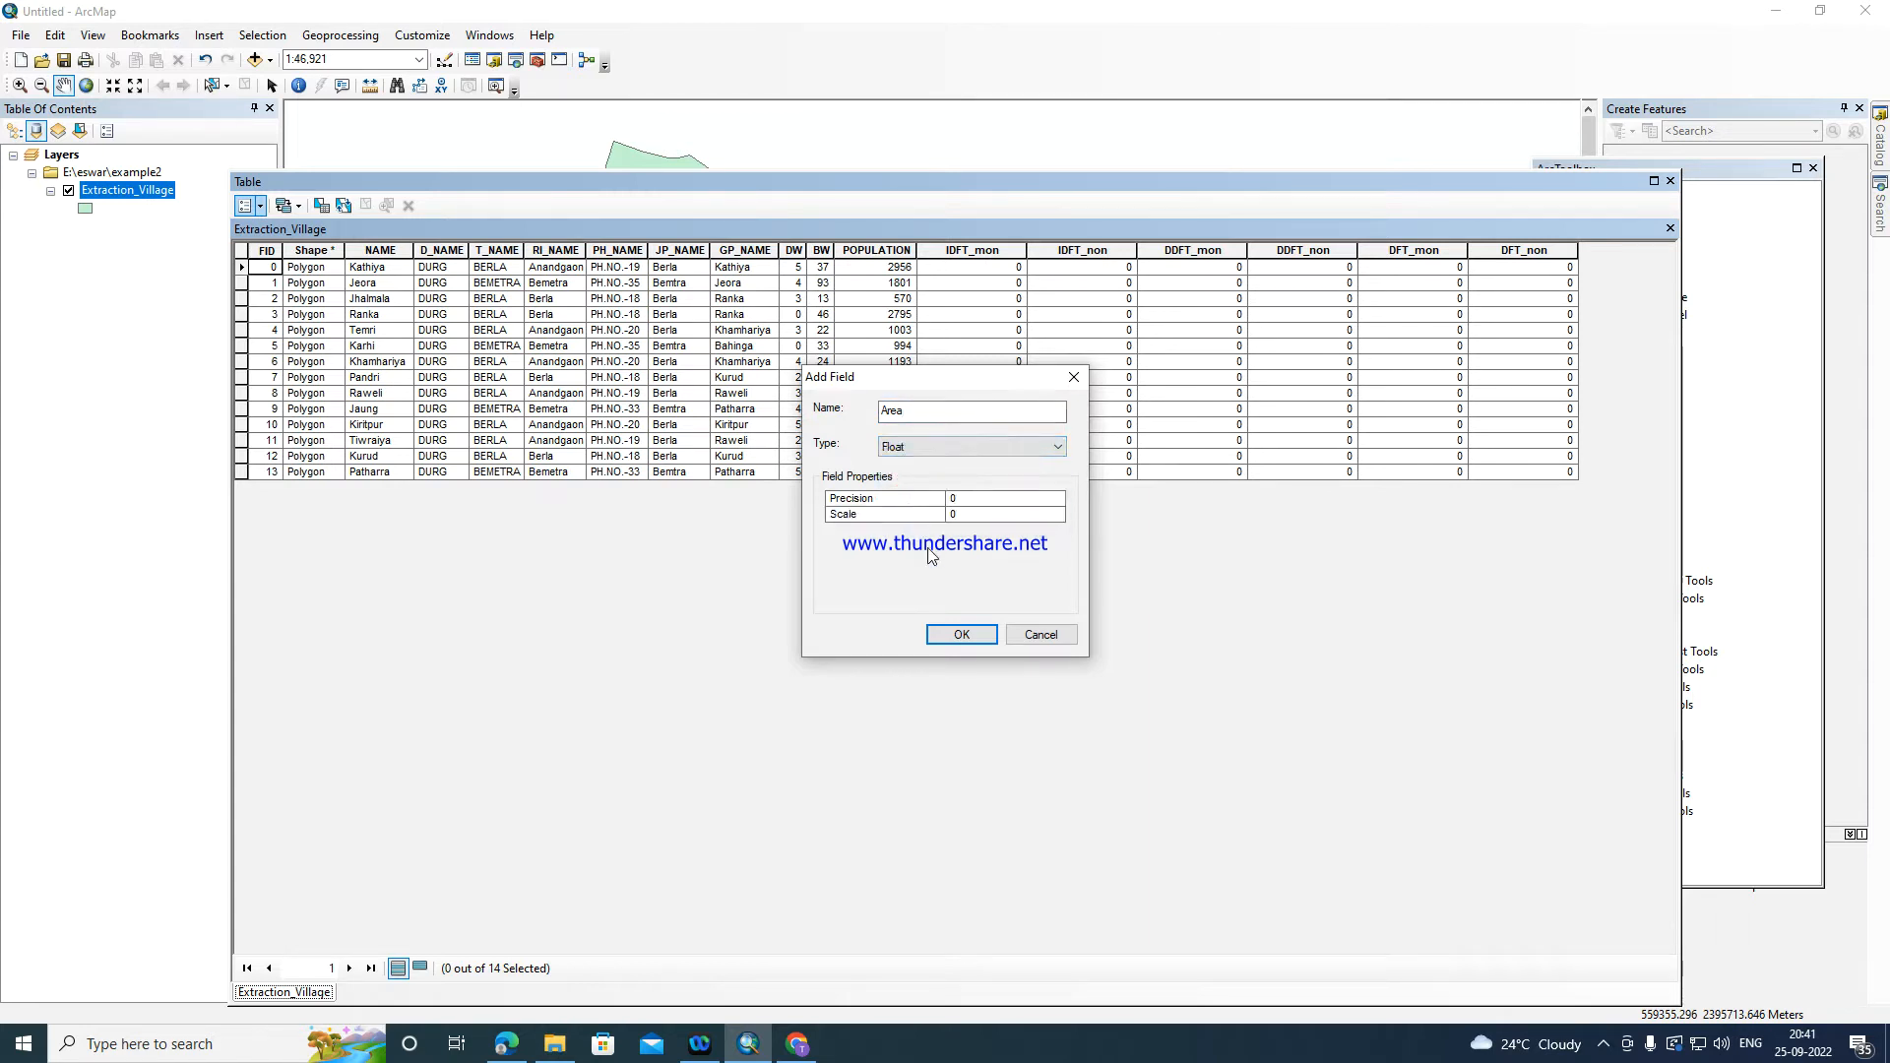
click(962, 634)
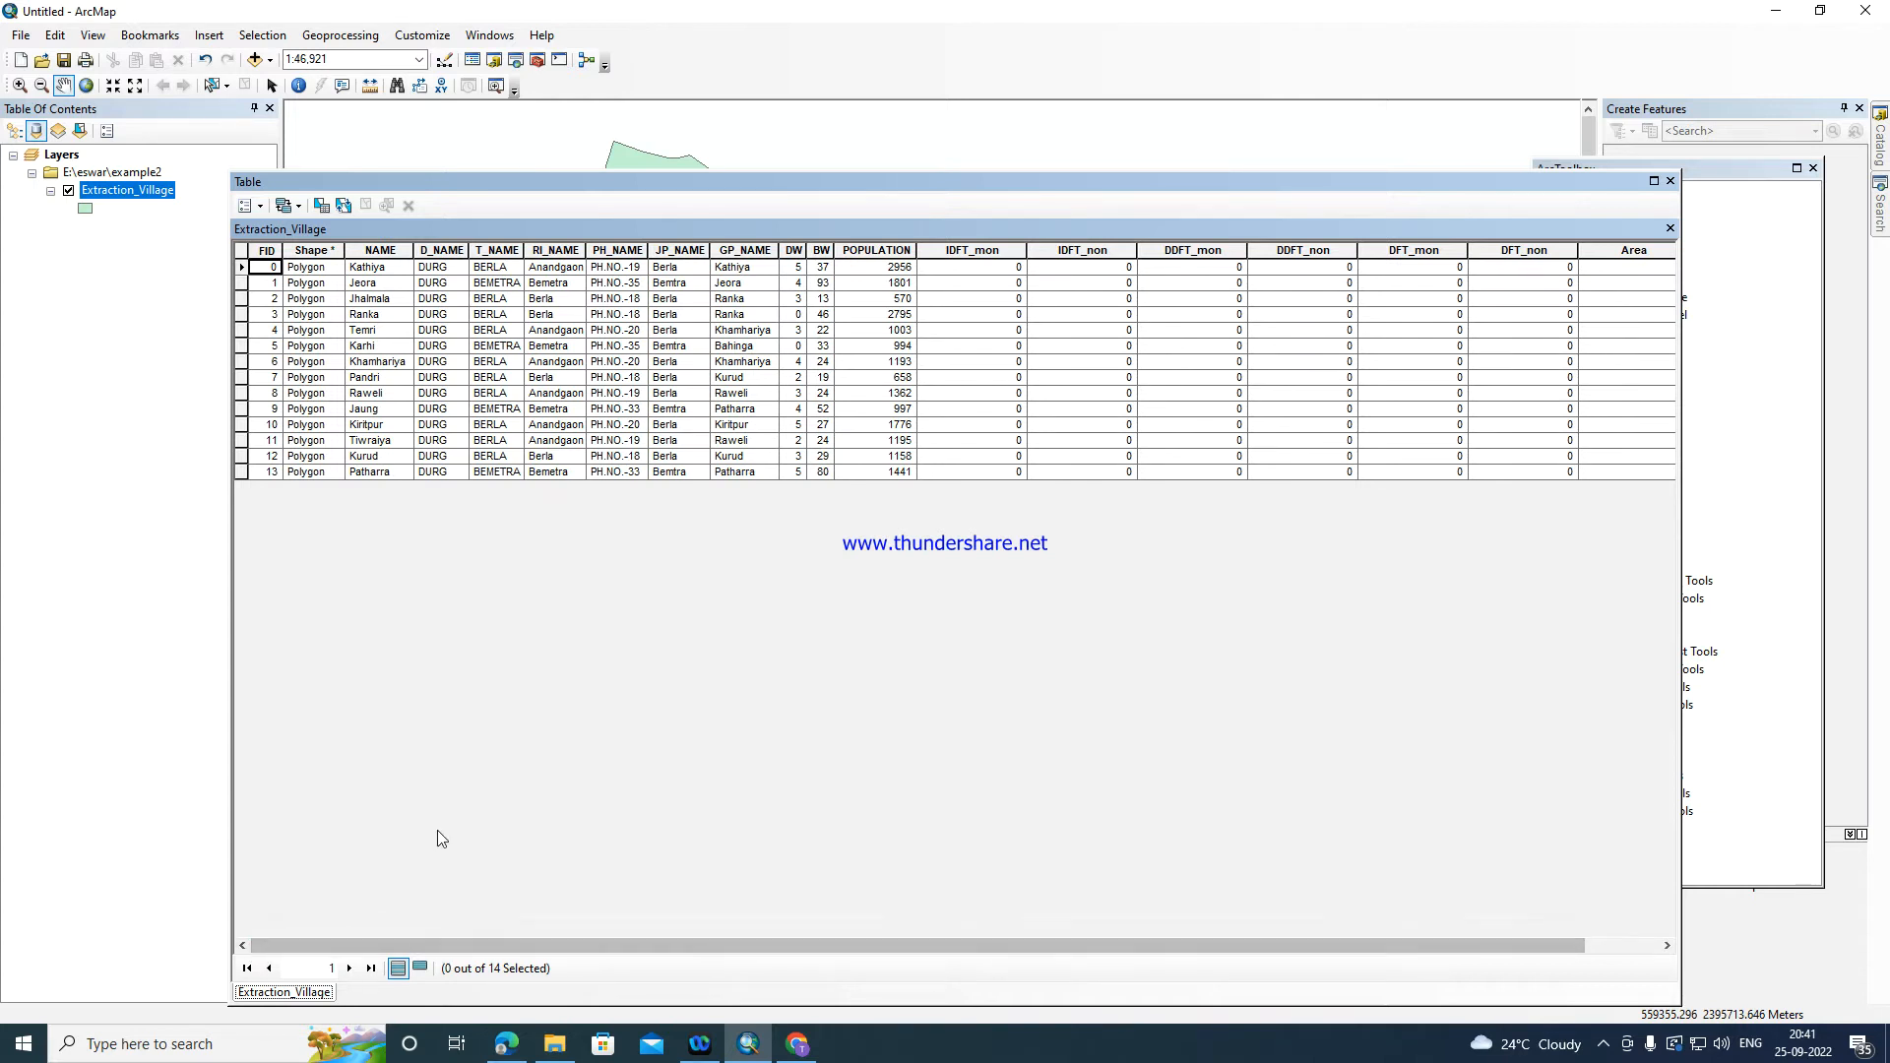
- Add a field named DFT_mon_m of type Float to the Extraction_Village attribute table
click(245, 211)
click(303, 346)
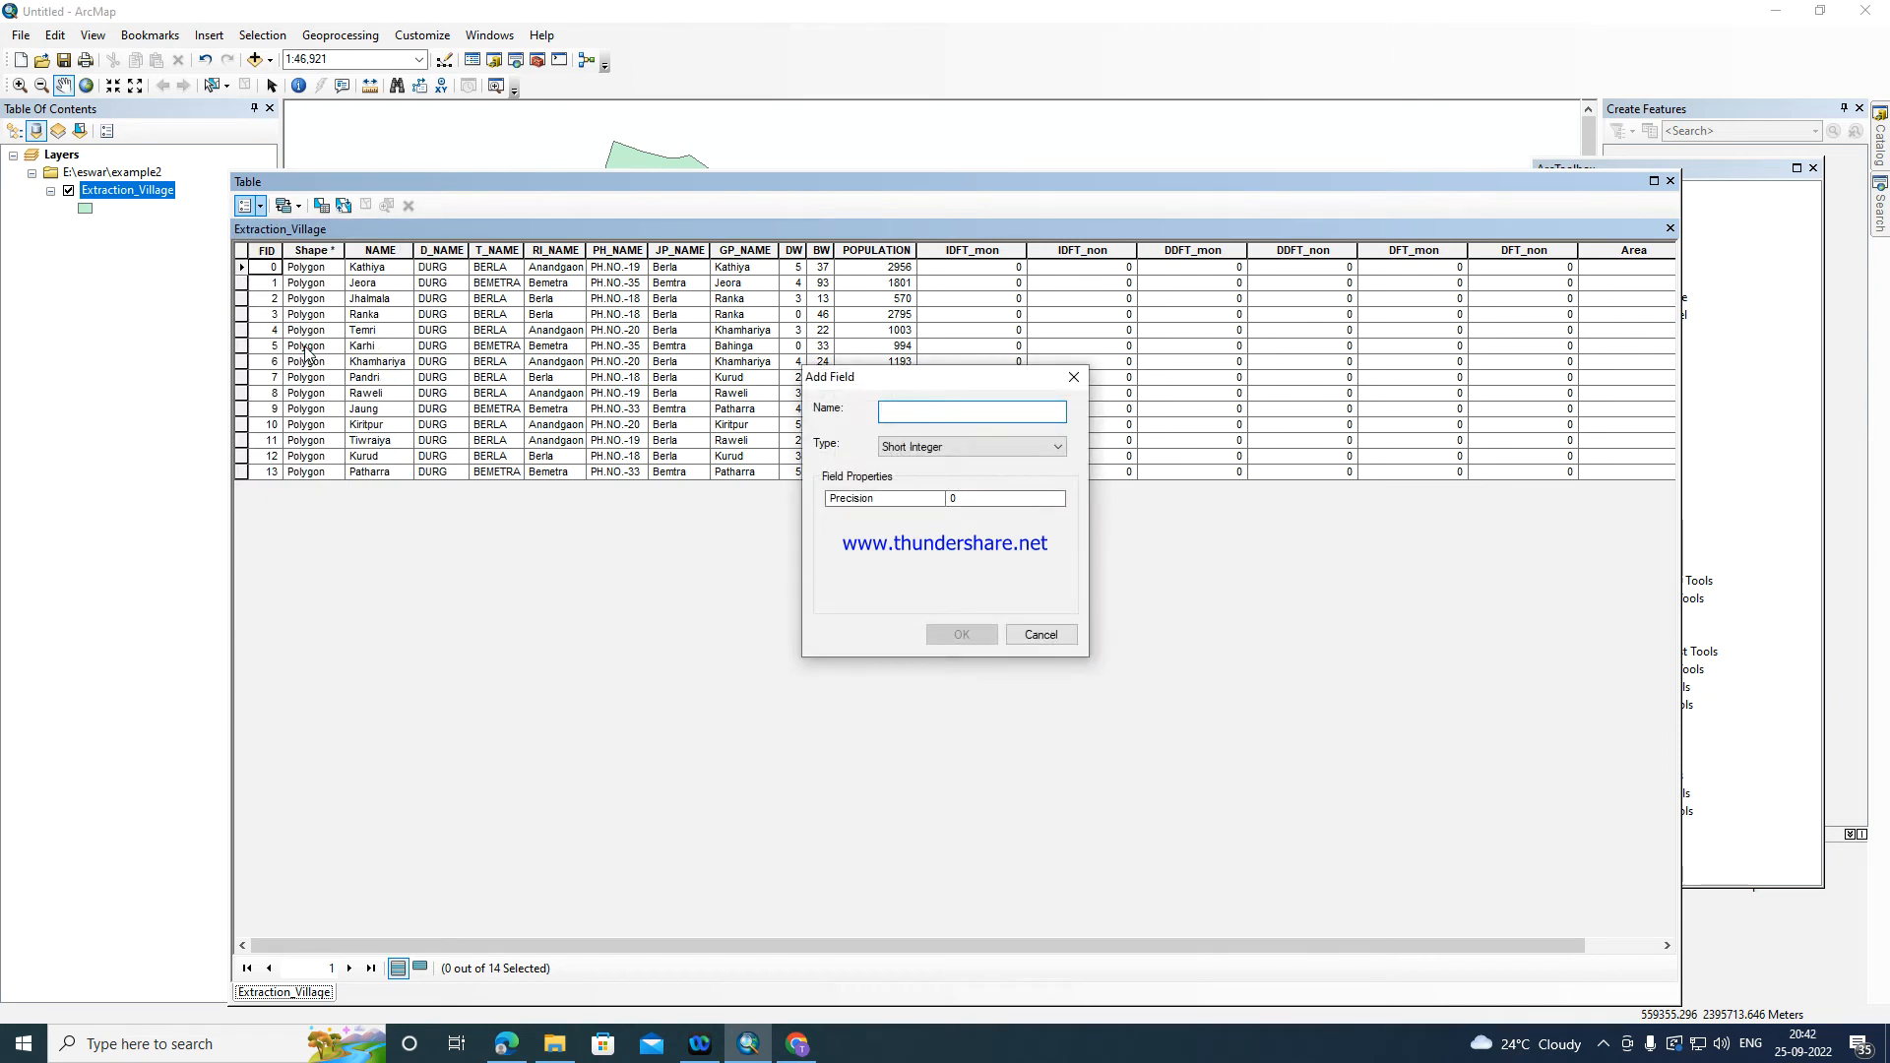
text(DFT)
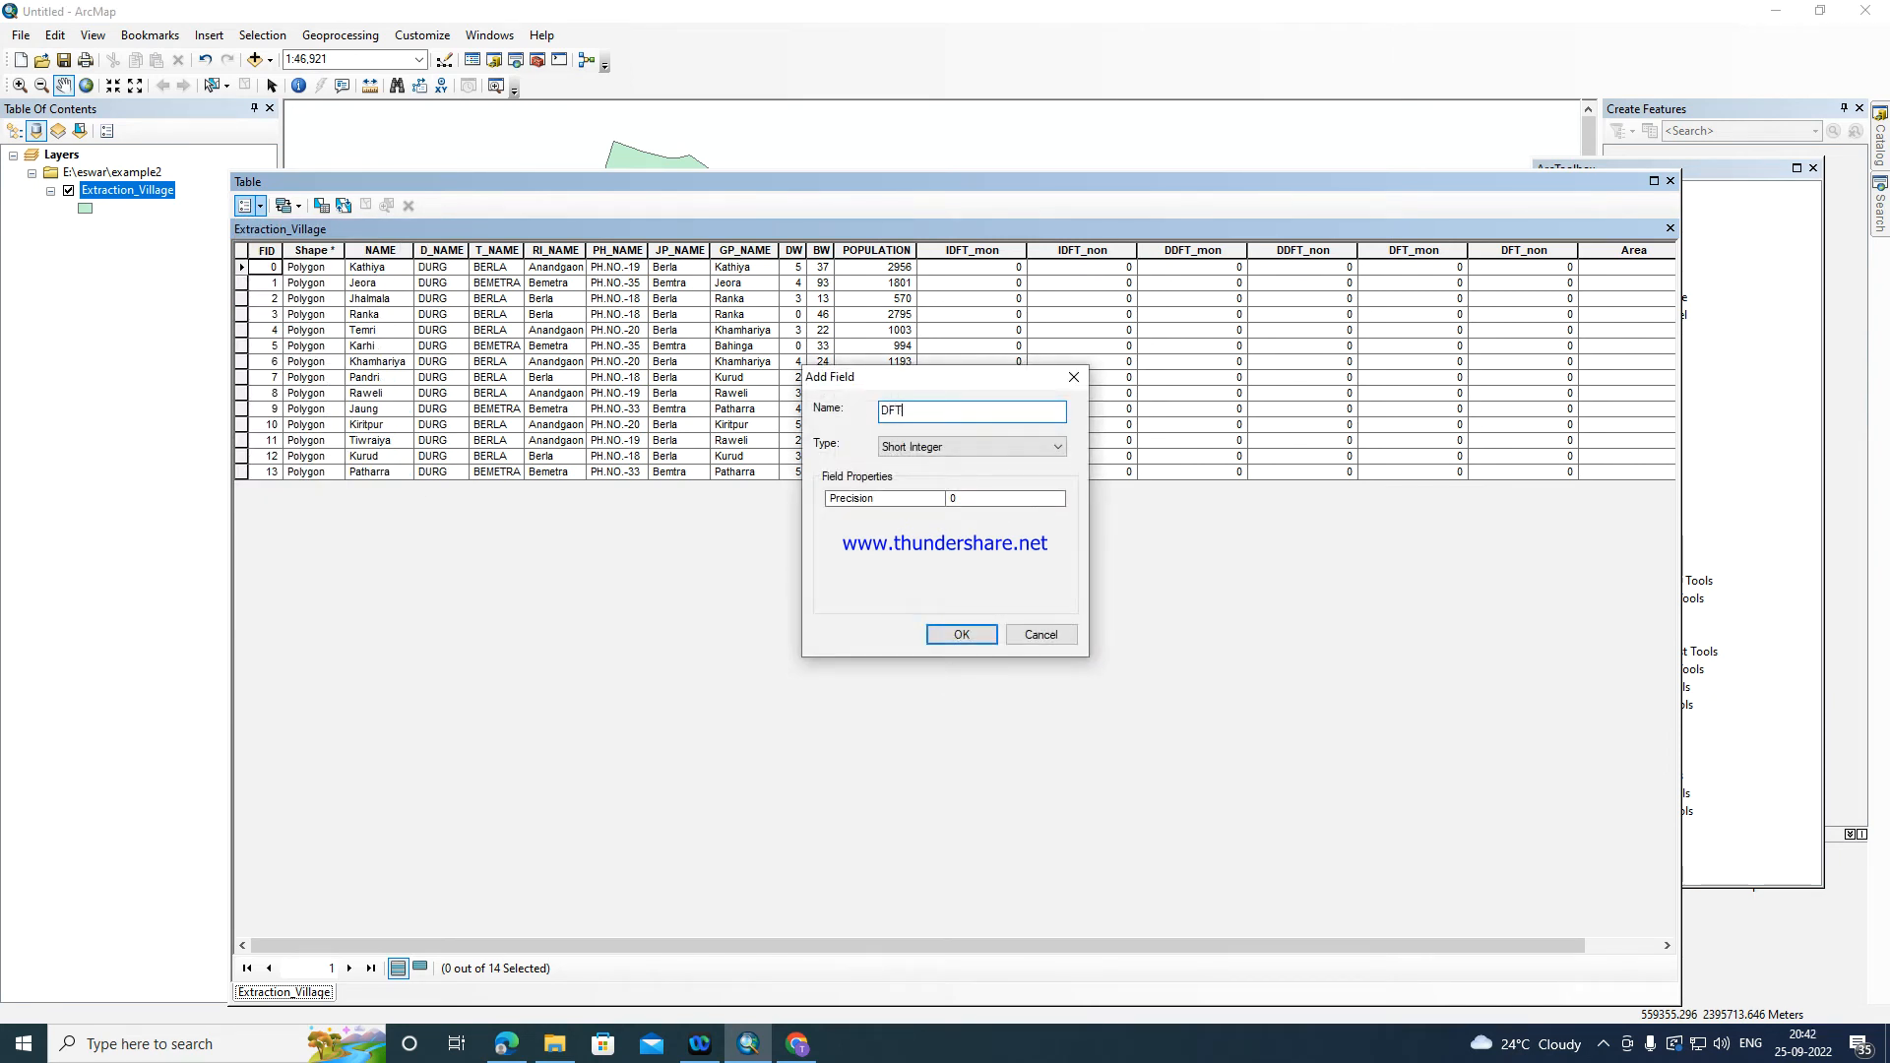
text(_mon)
click(925, 446)
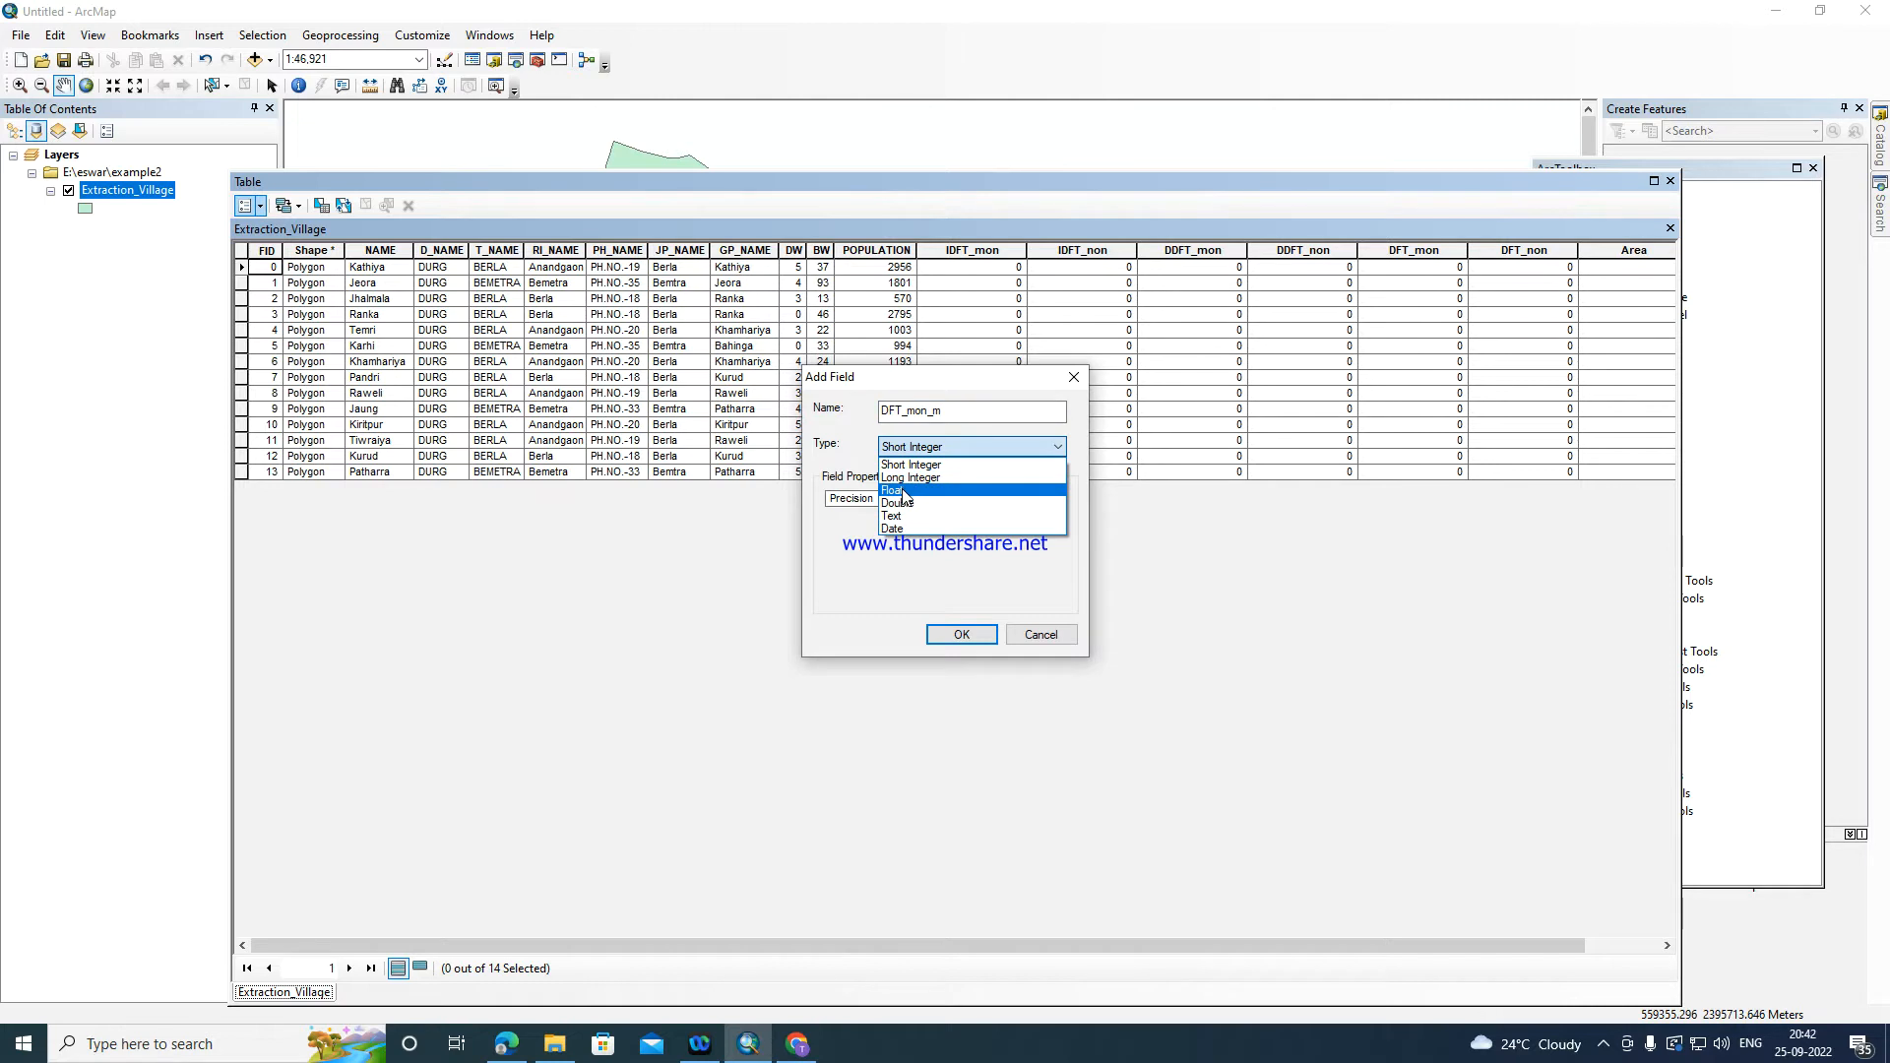
click(901, 495)
click(956, 635)
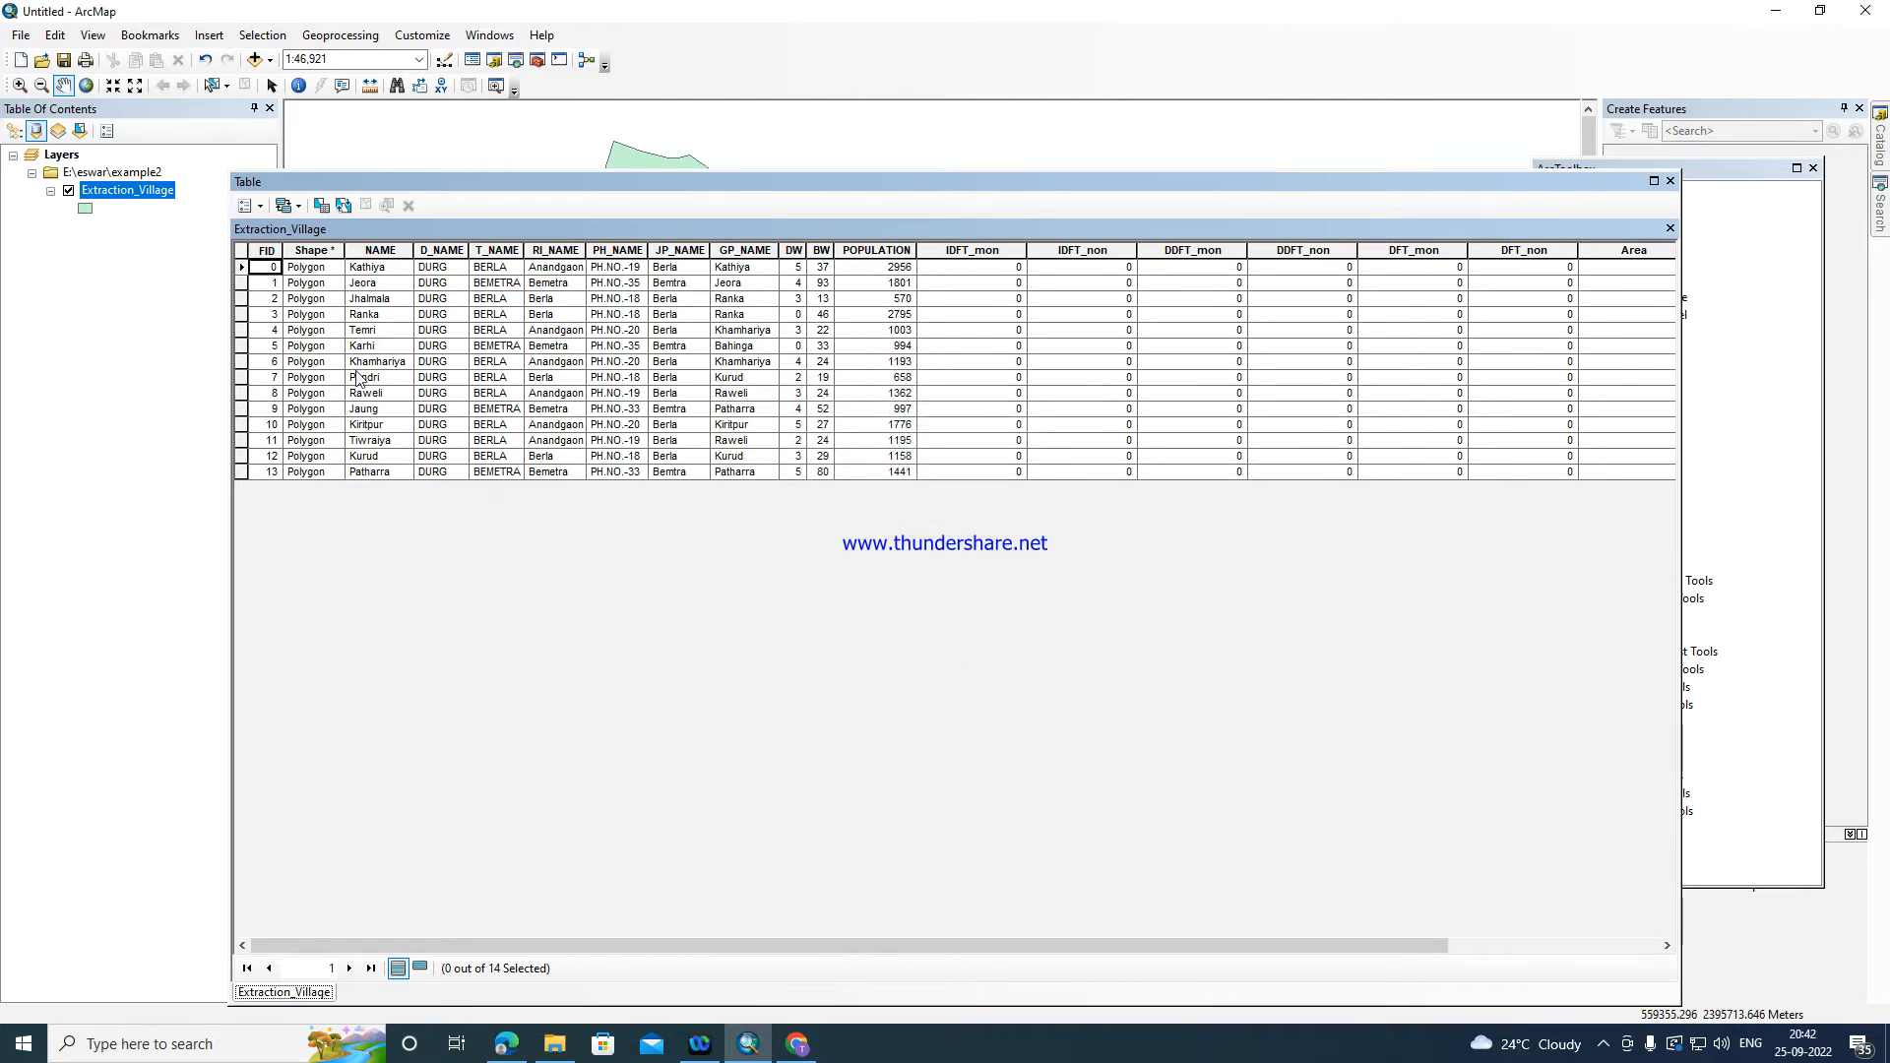
- Add a field named DFT_non_m of type Float to the Extraction_Village attribute table
click(245, 205)
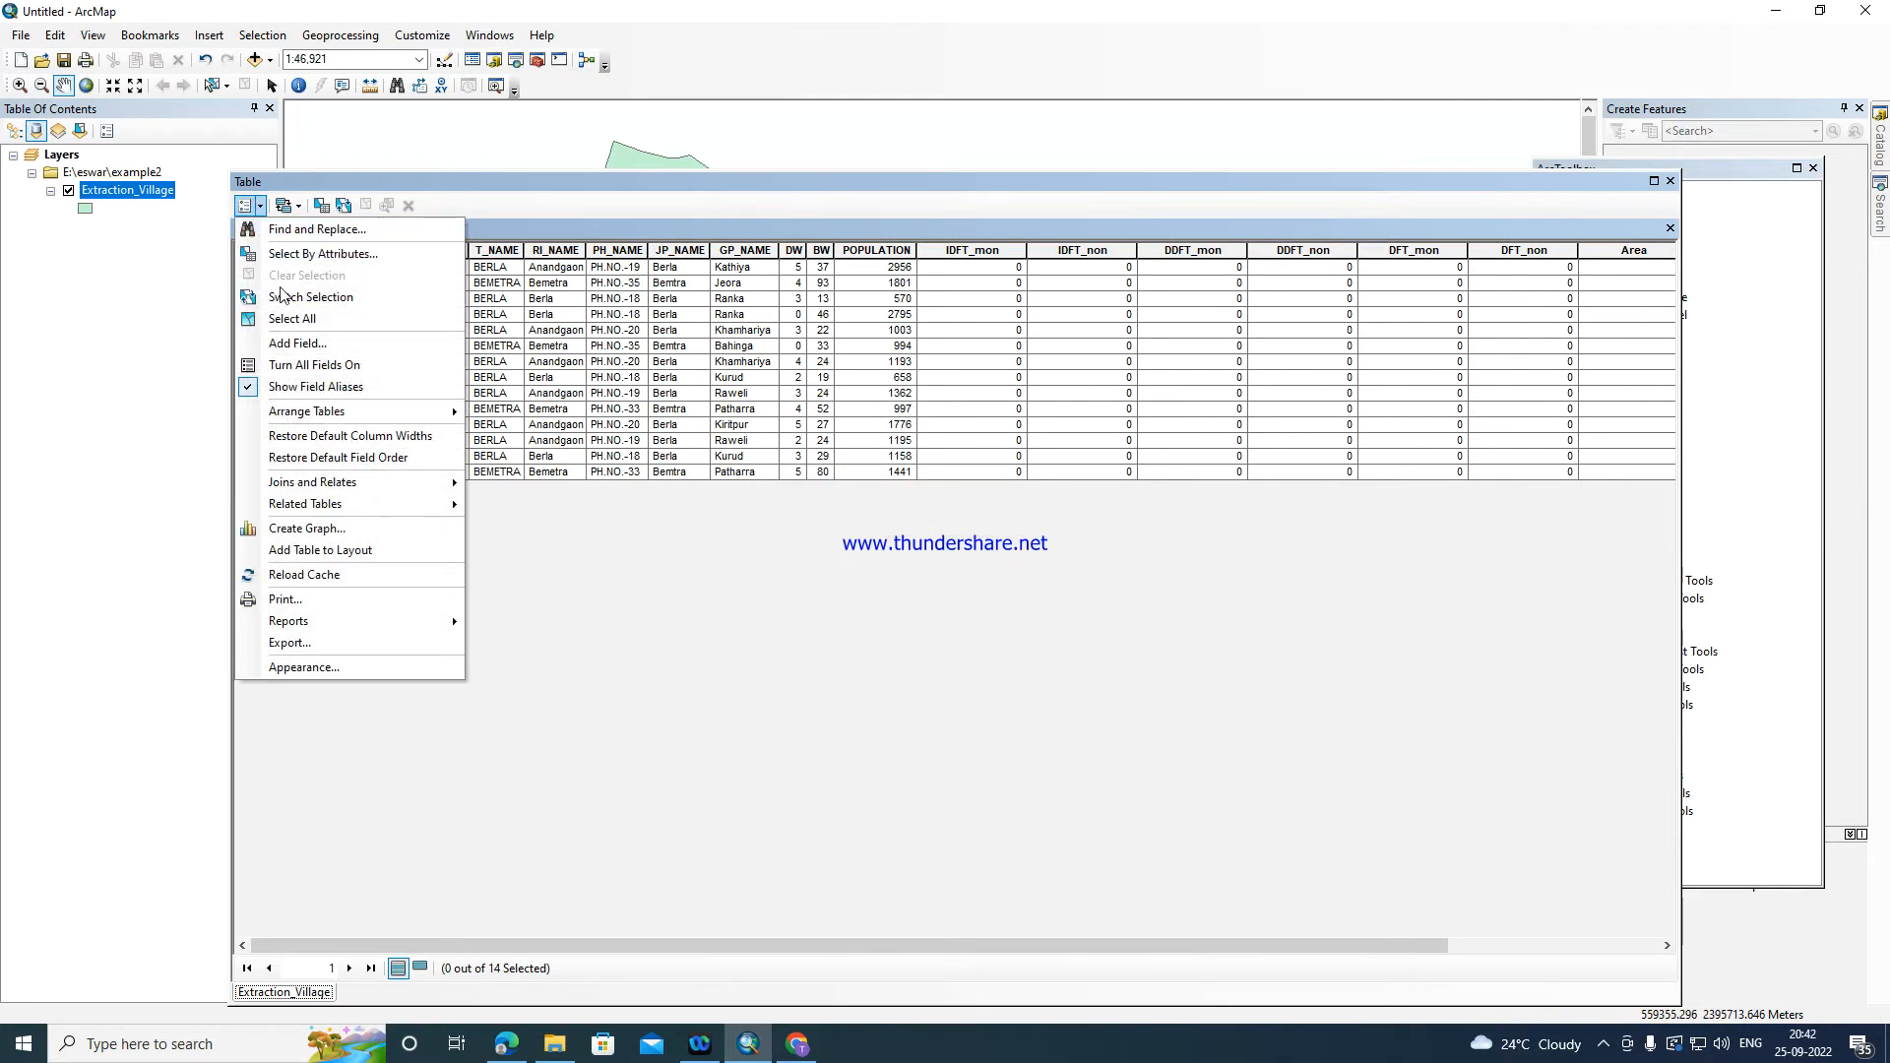
click(301, 342)
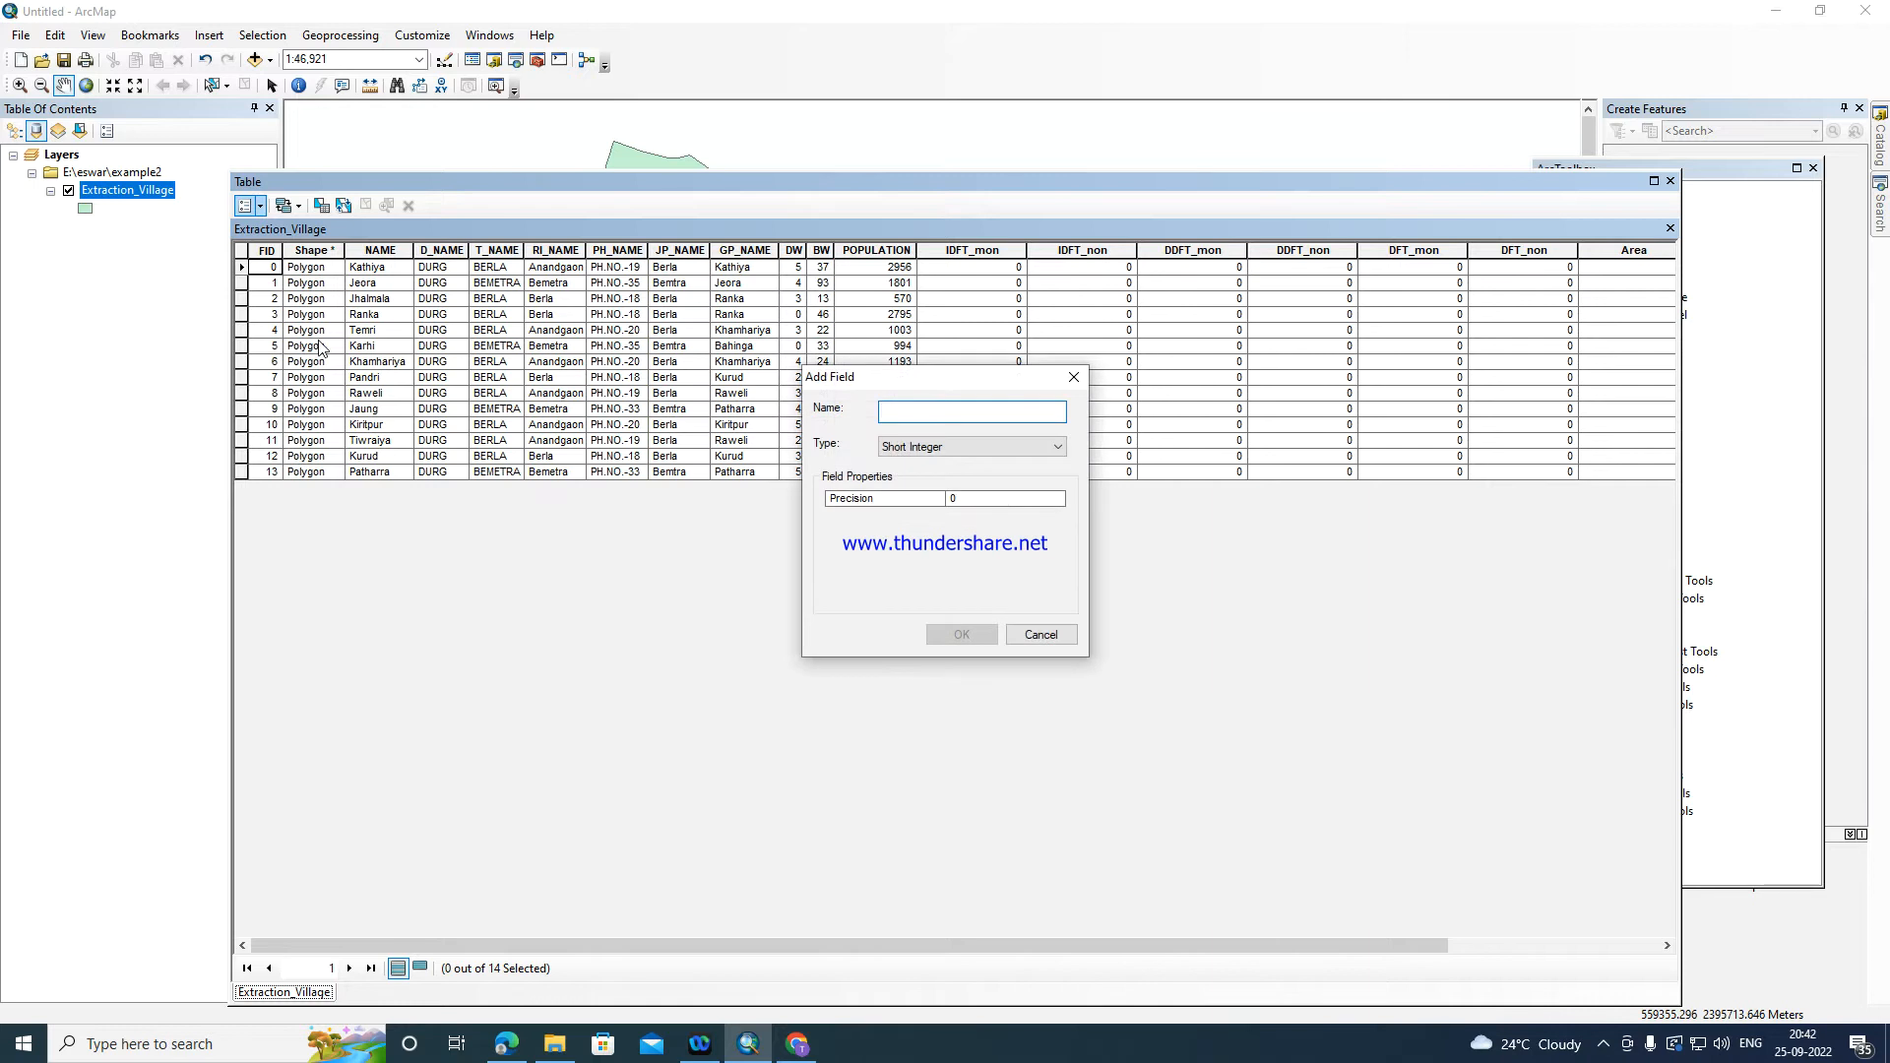
text(DFT)
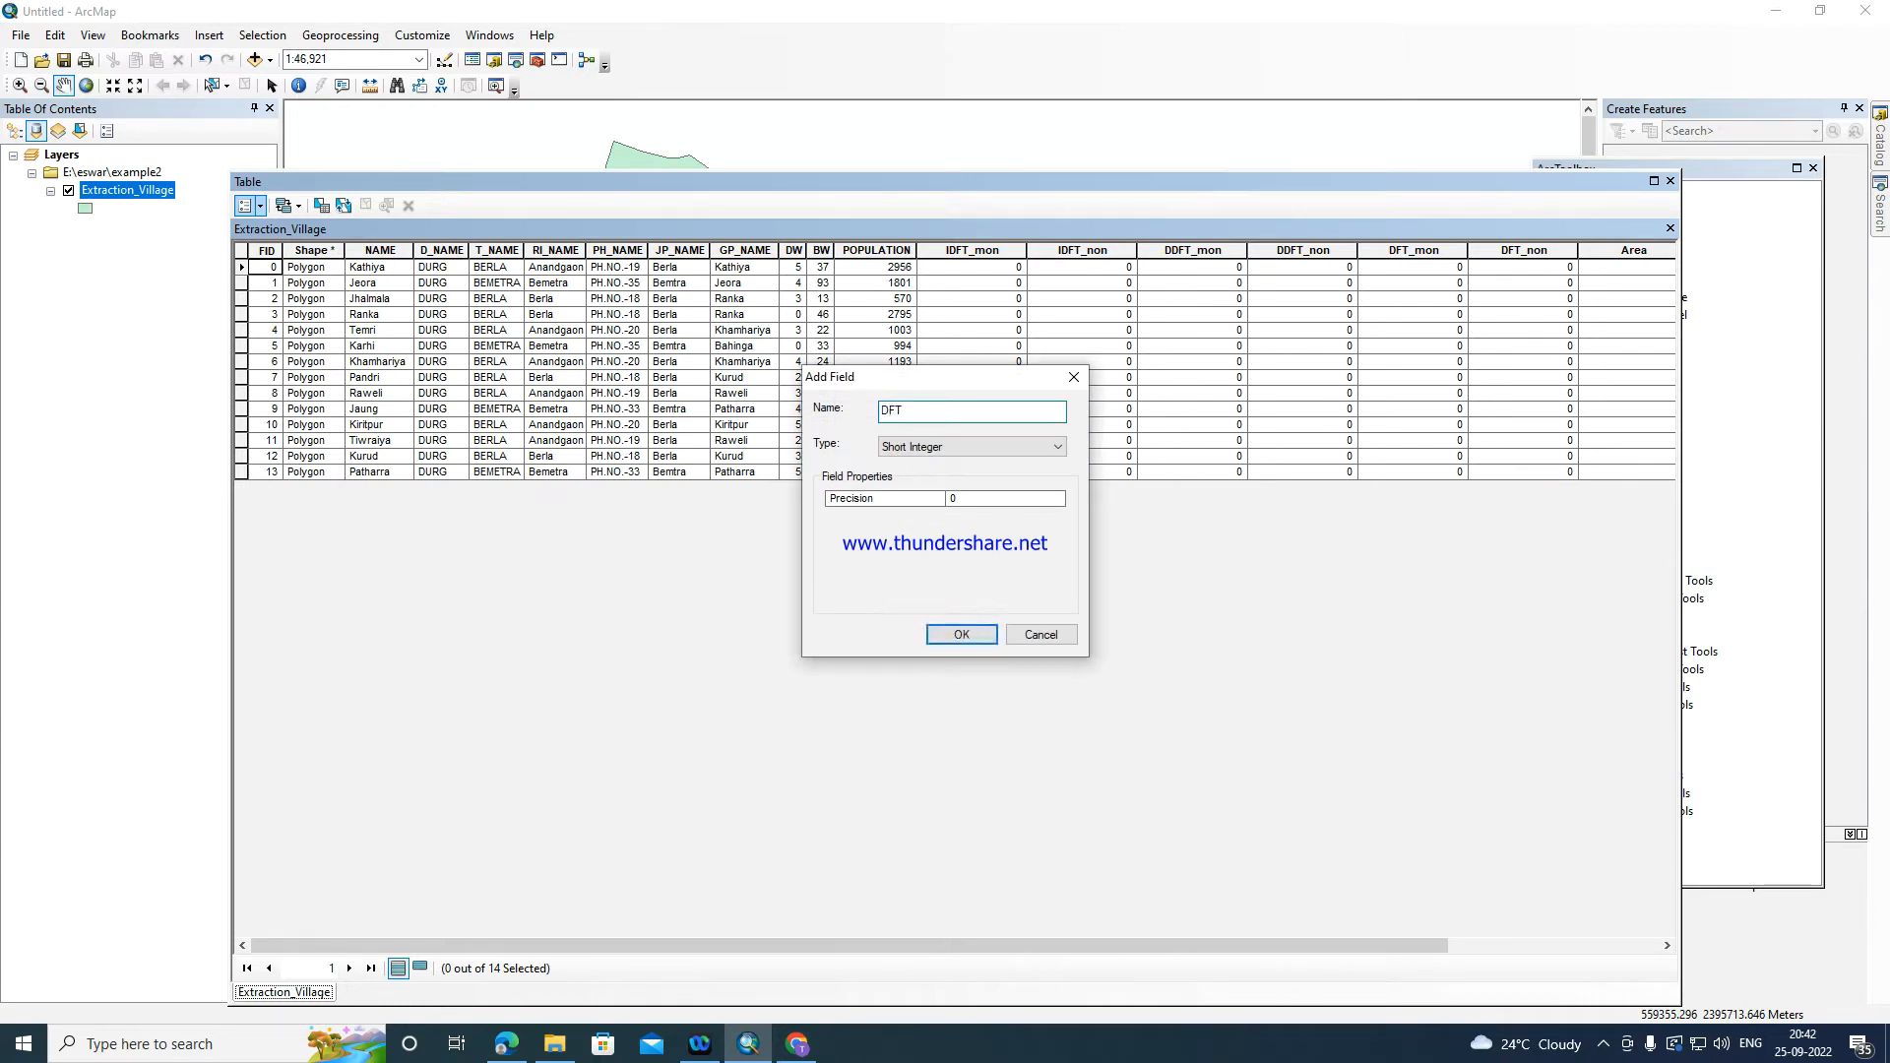
text(_non_m)
click(904, 449)
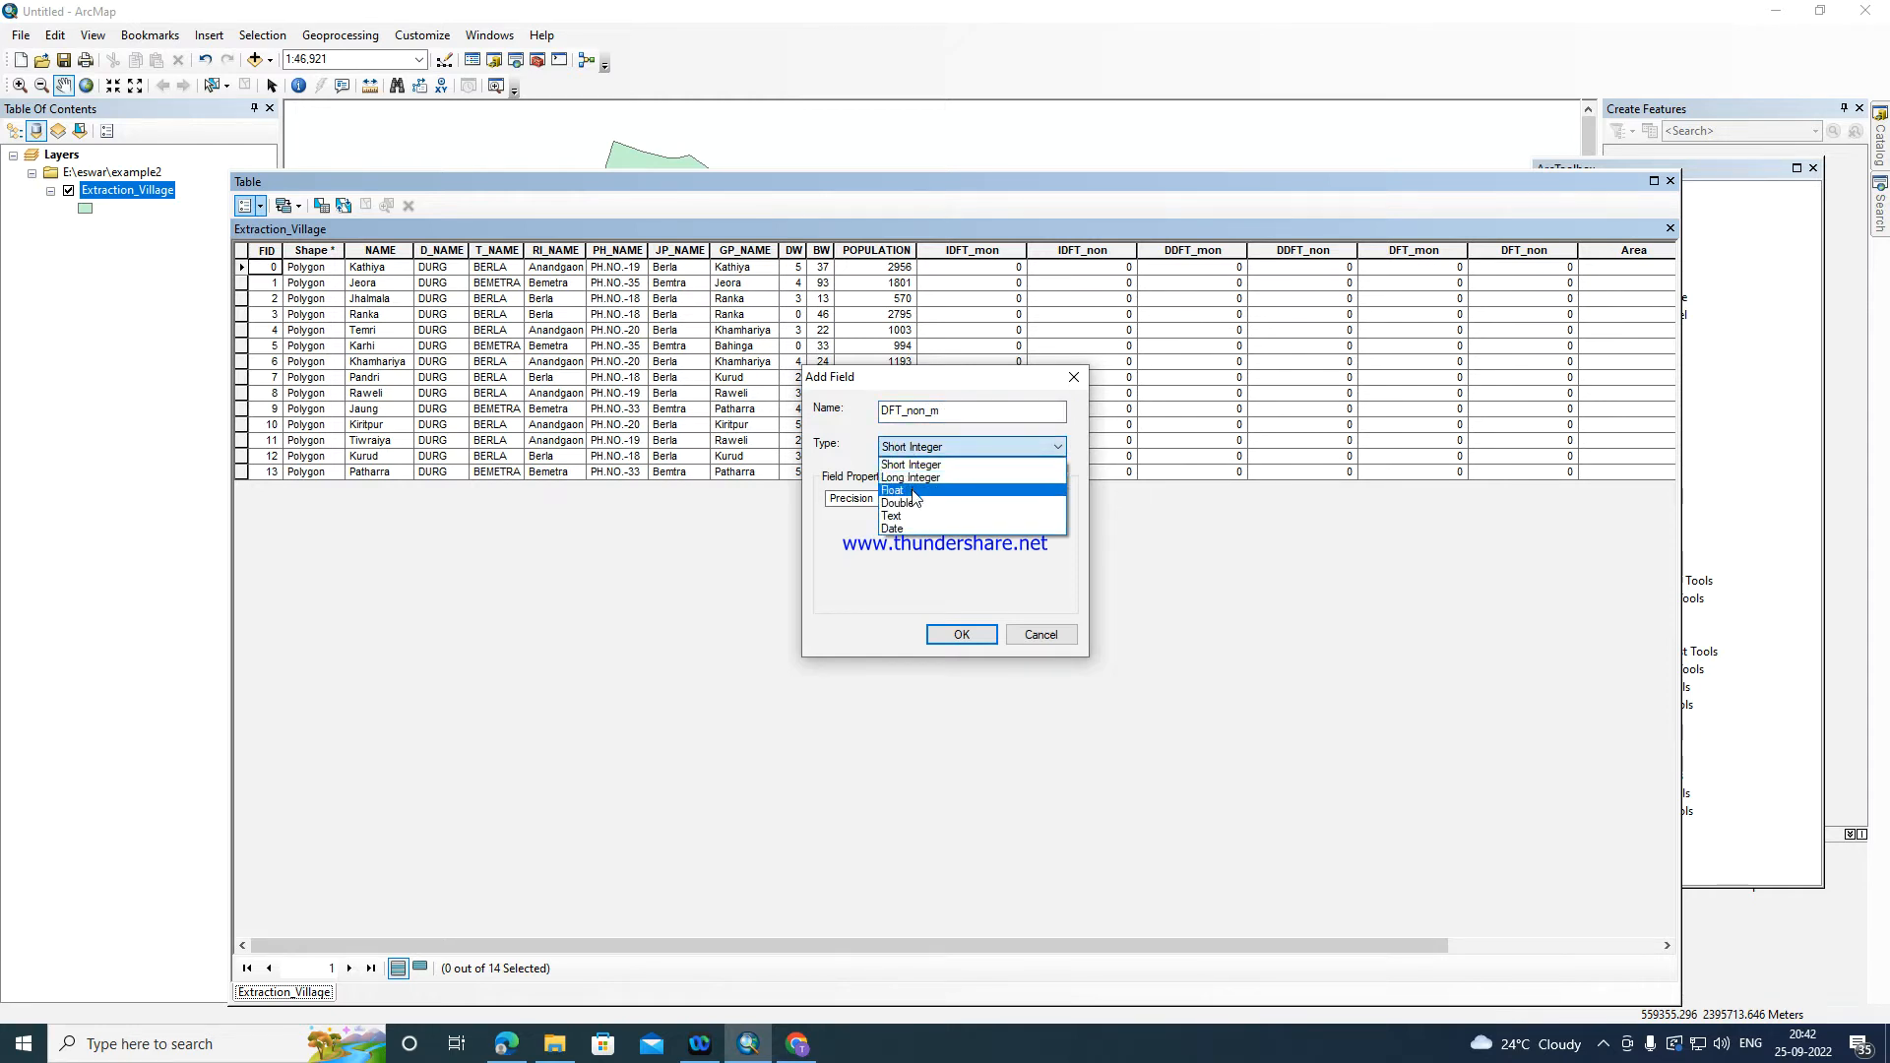
click(904, 490)
click(960, 636)
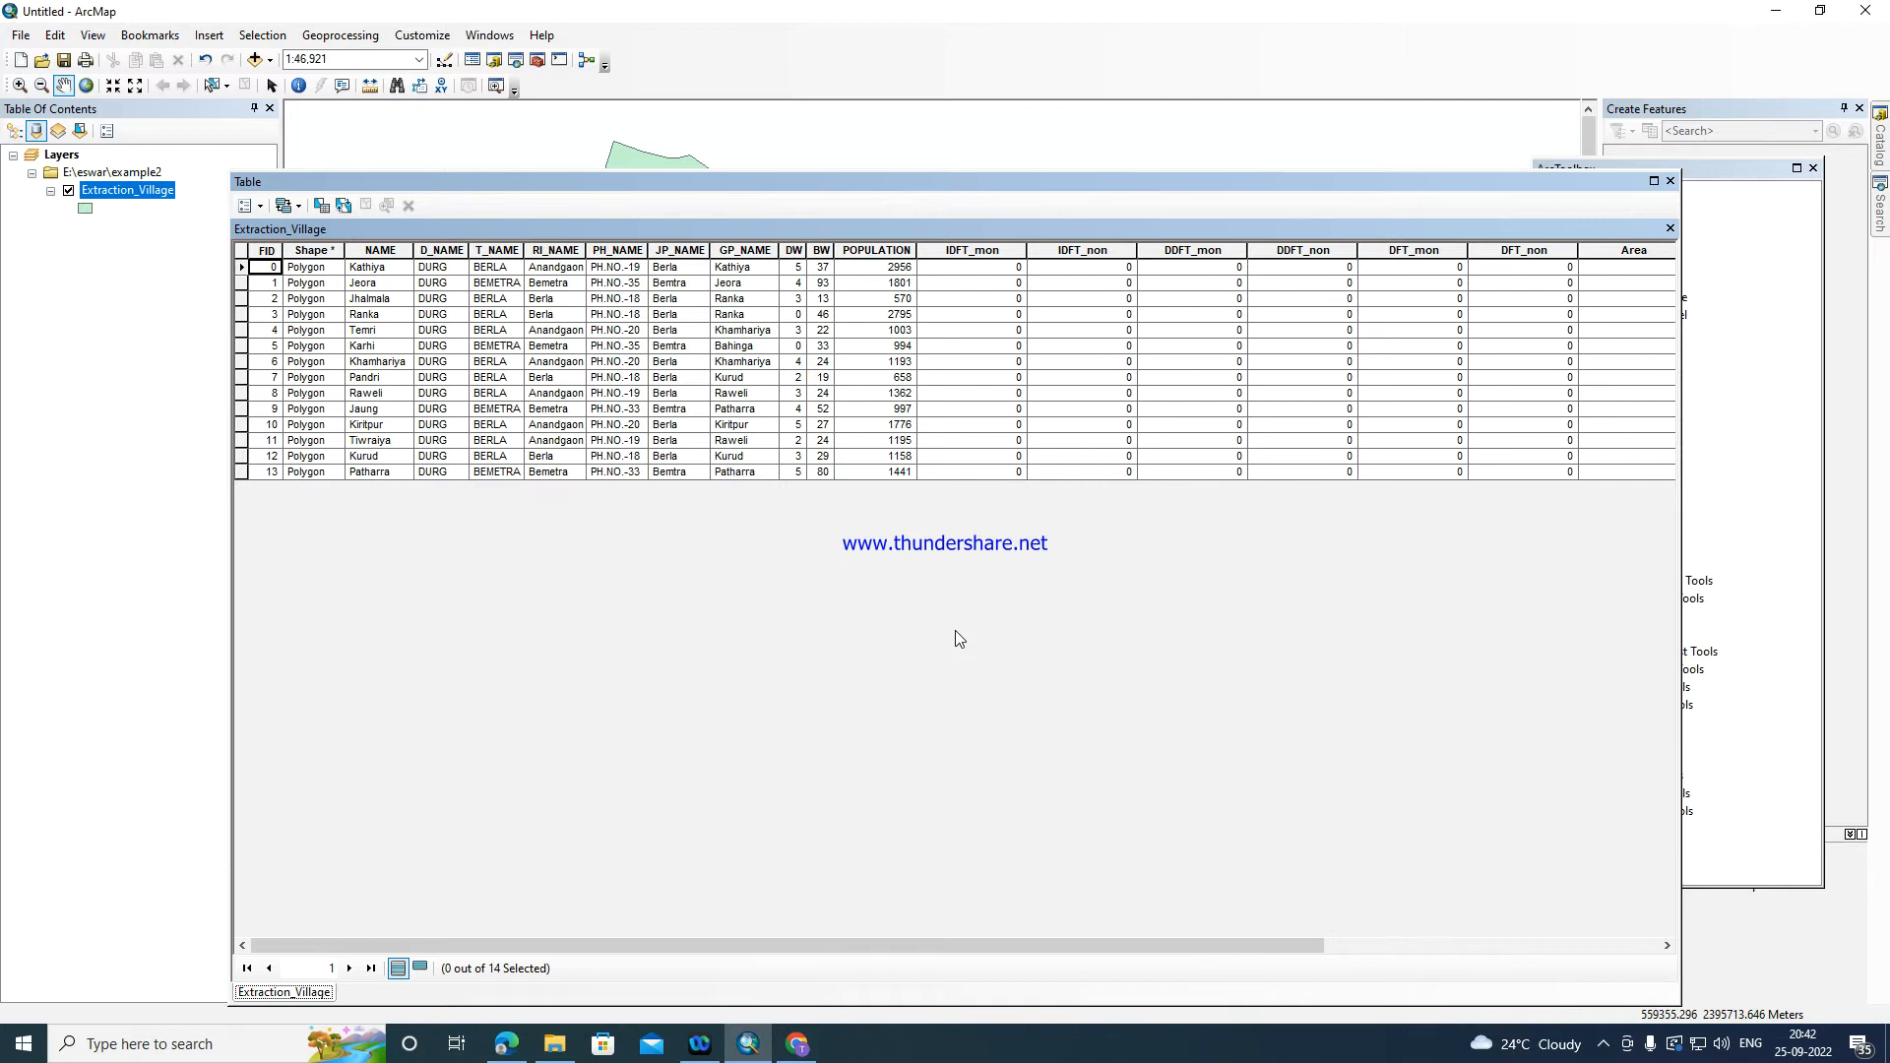
- Open the Field Calculator for the IDFT_mon field and move its dialog clear of that column
drag(890, 947, 923, 974)
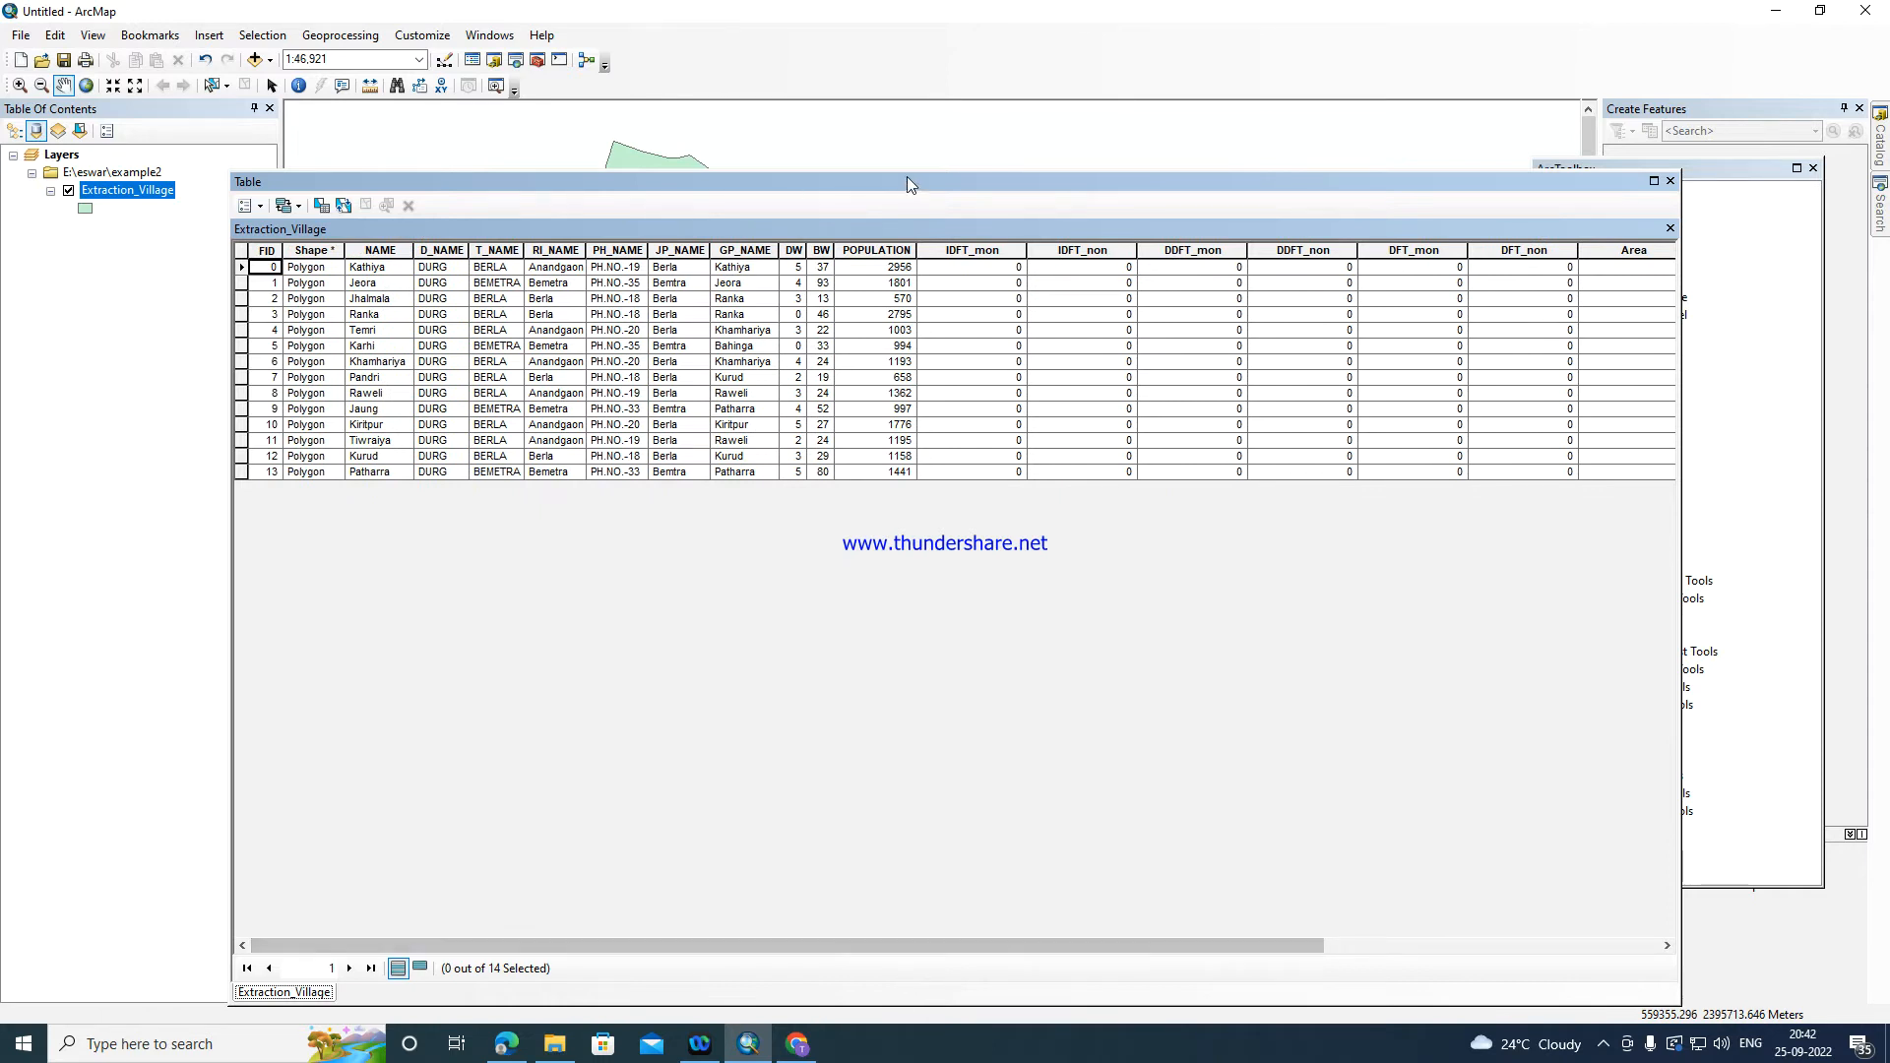
click(970, 251)
right_click(970, 252)
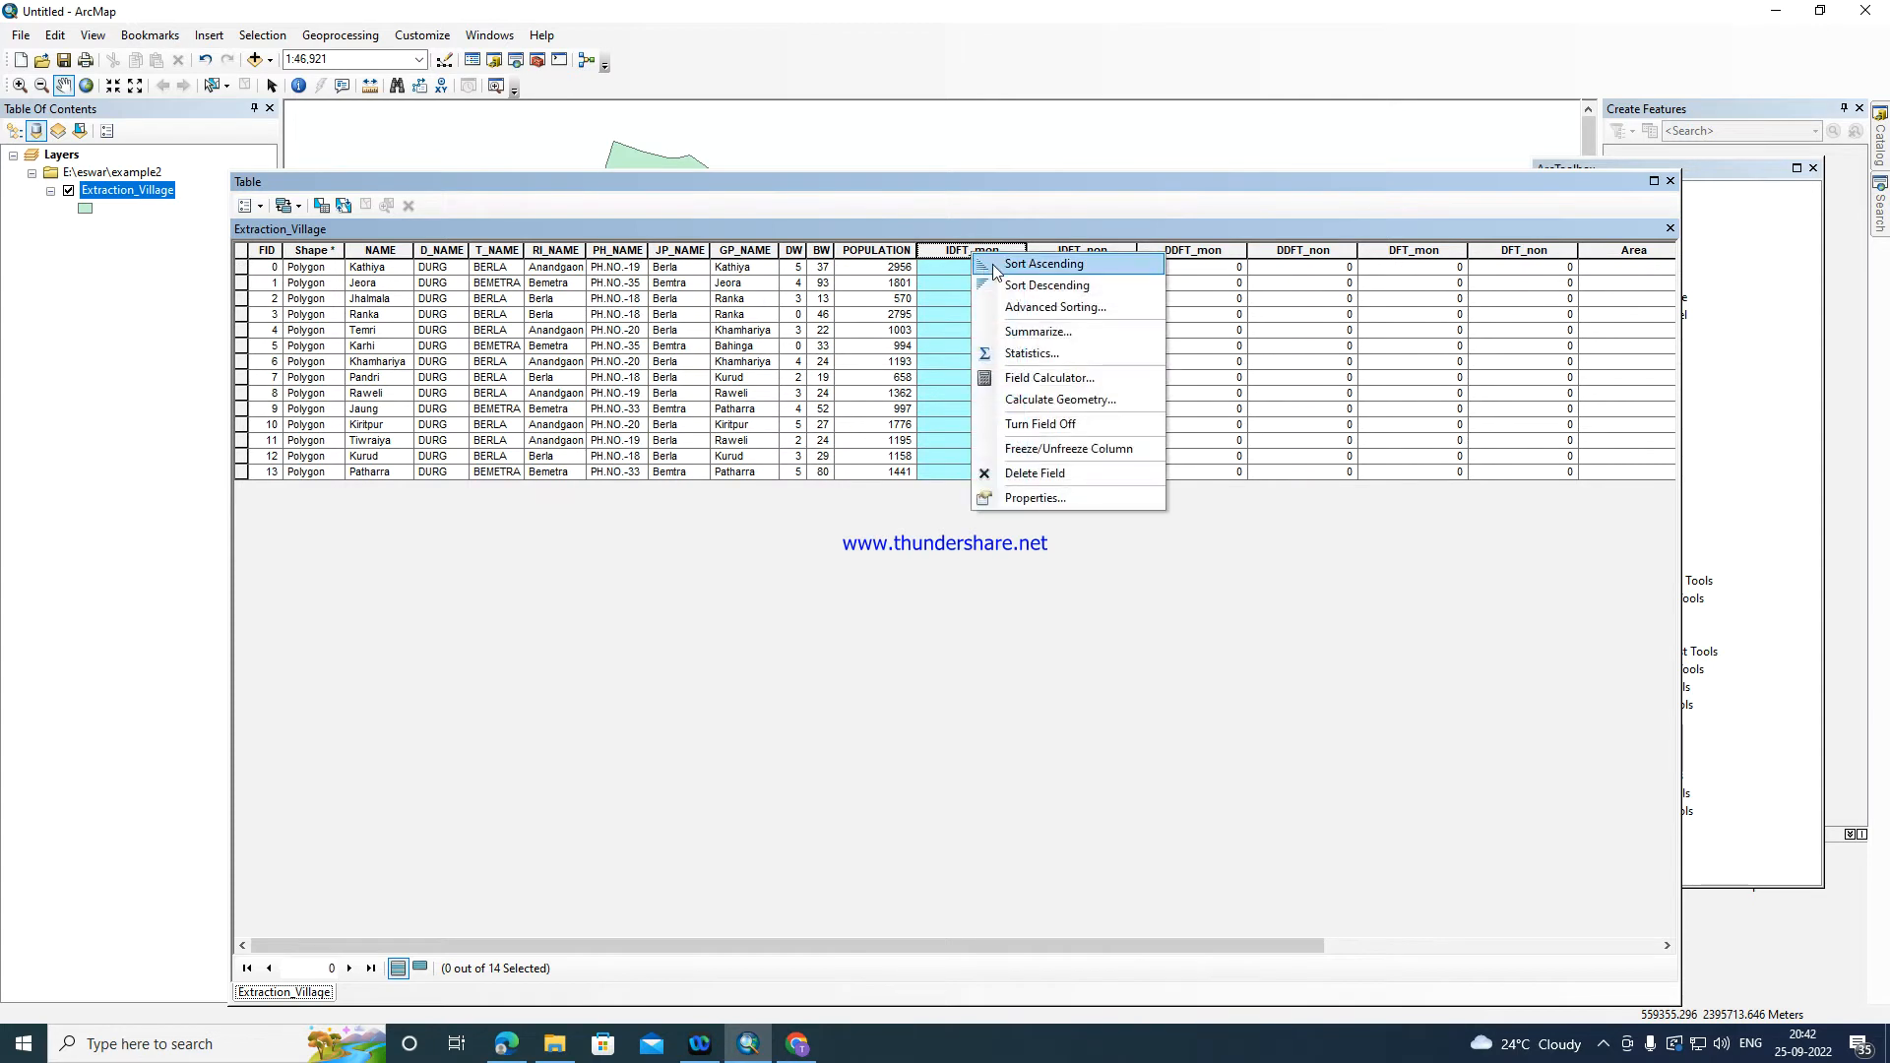
click(1033, 378)
click(900, 564)
drag(914, 263, 1262, 257)
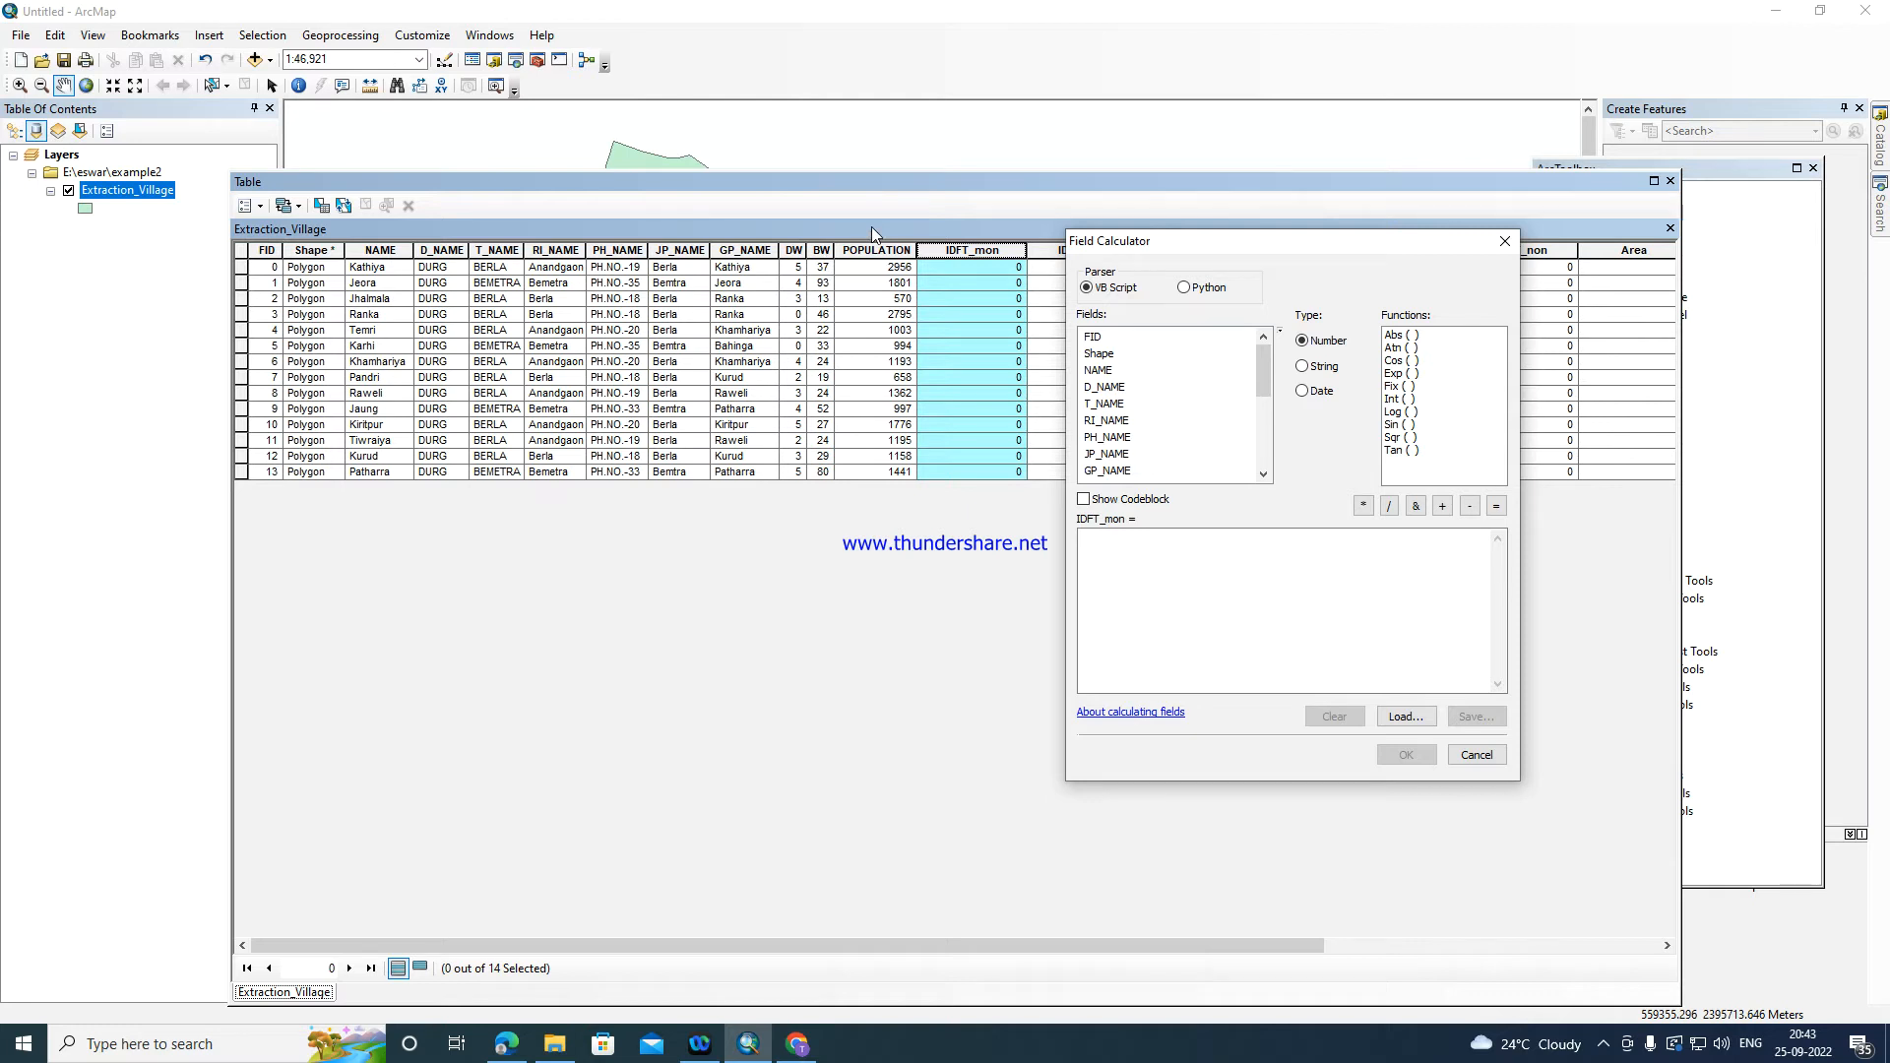
- Enter the first part of the IDFT_mon expression as (10000*(([DW]*0.05)+ using the DW field
click(1110, 559)
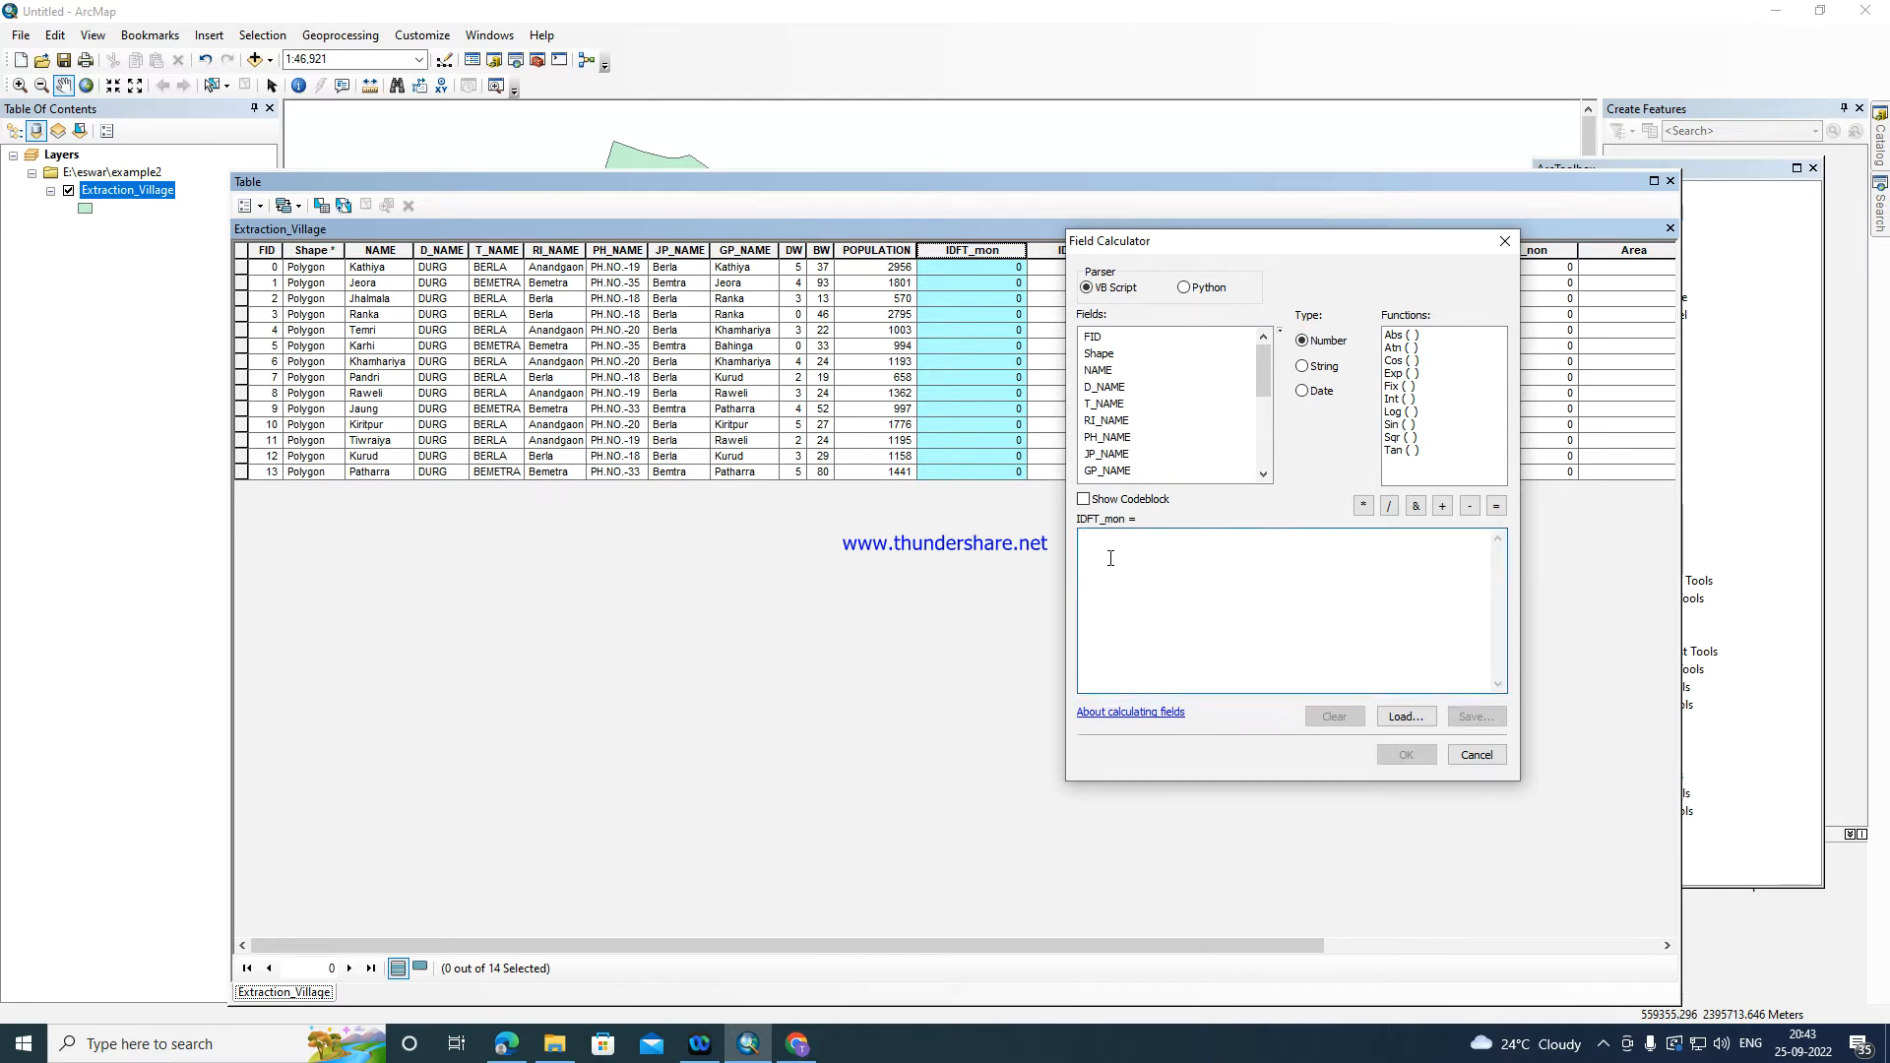
text(()
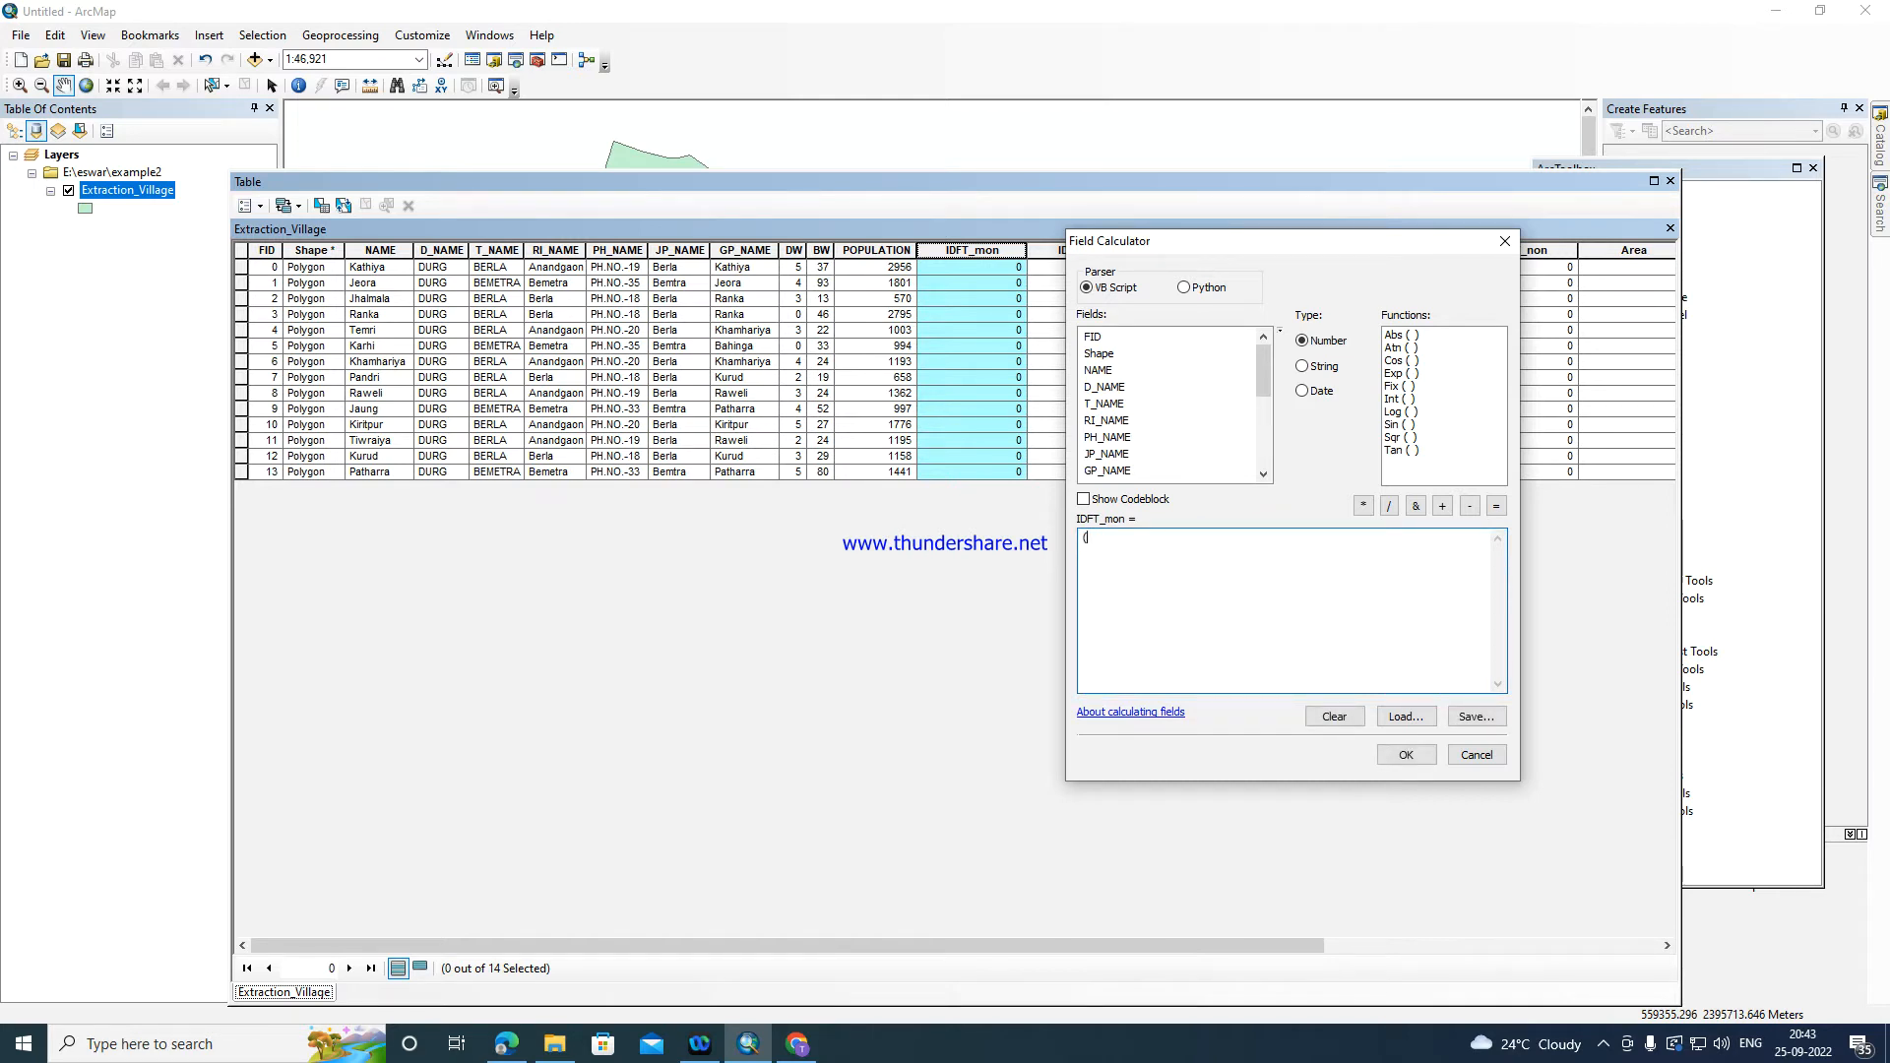
text(10000*()
scroll(1147, 389, down, 2)
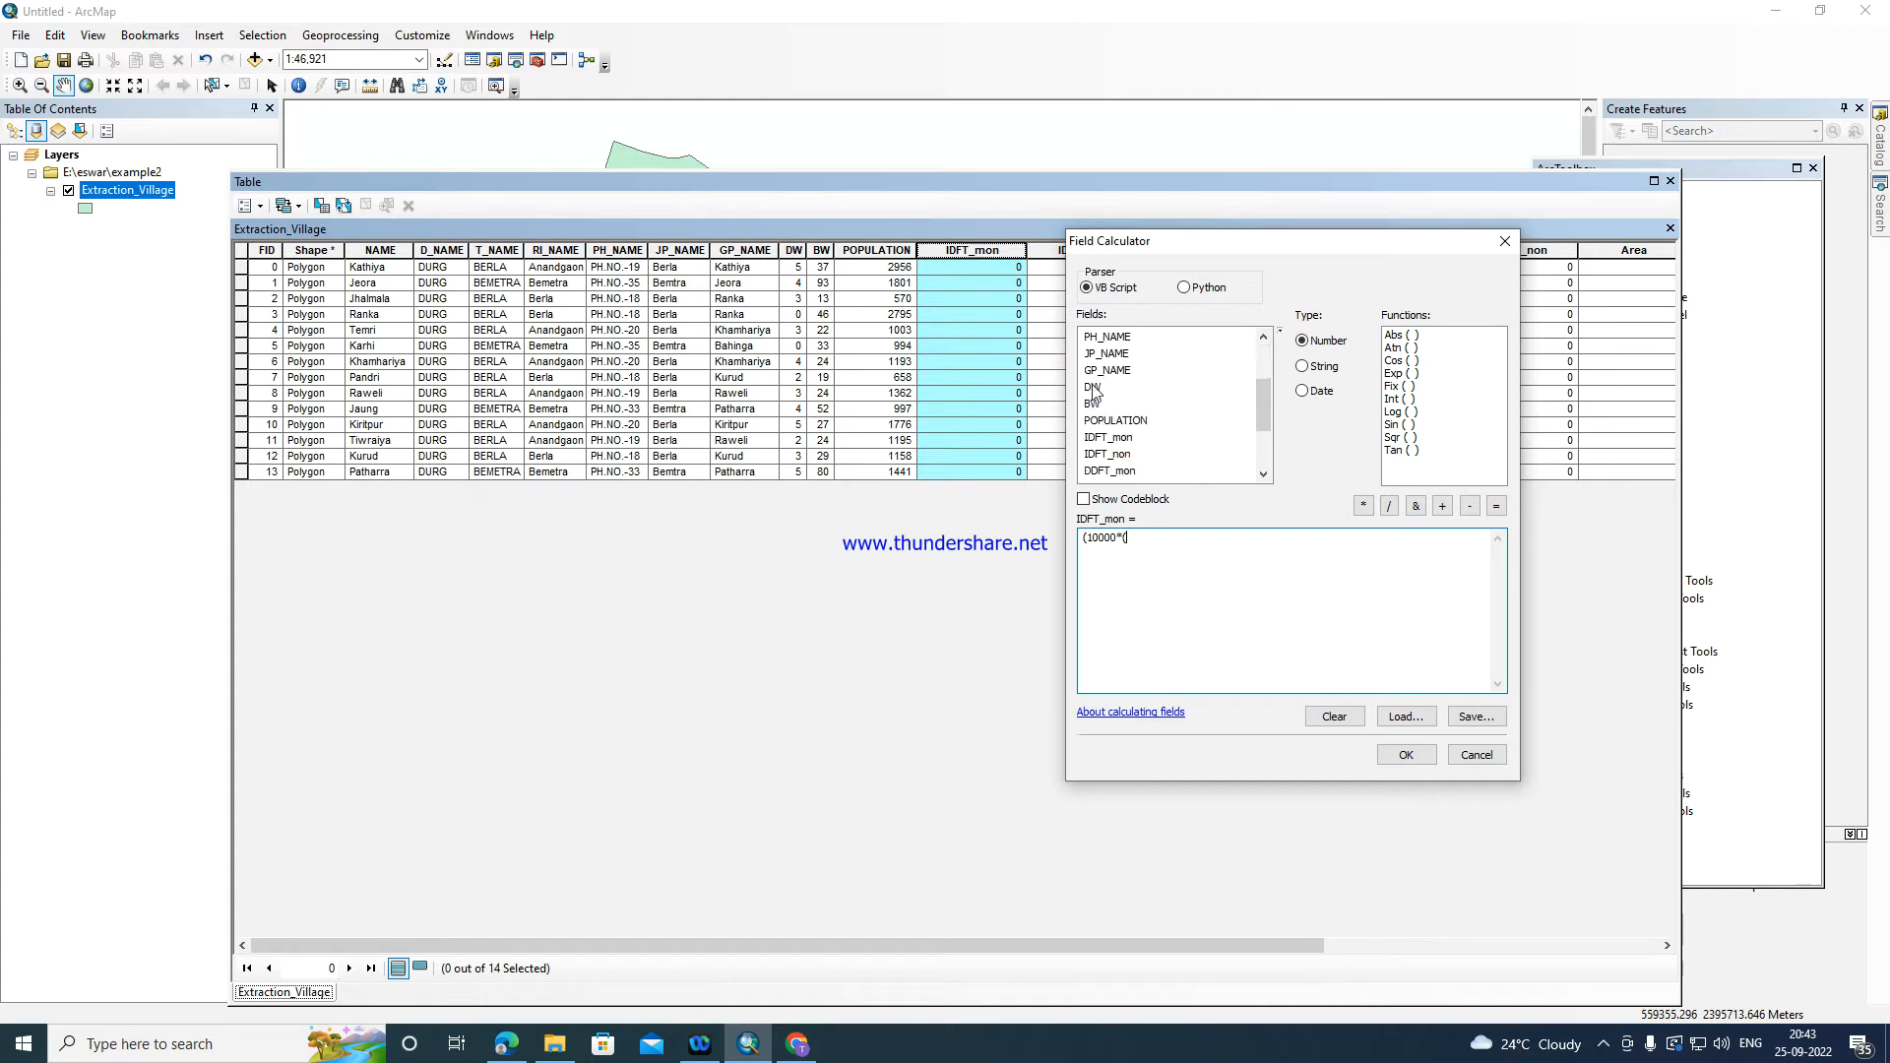
double_click(1093, 386)
text(*)
text(0.05)
text(+)
drag(1184, 538, 1129, 538)
text(()
double_click(1092, 388)
text(*0.05))
- Extend the IDFT_mon expression with the bracketed BW field multiplied by 0.15 and the divisor 120
double_click(1092, 403)
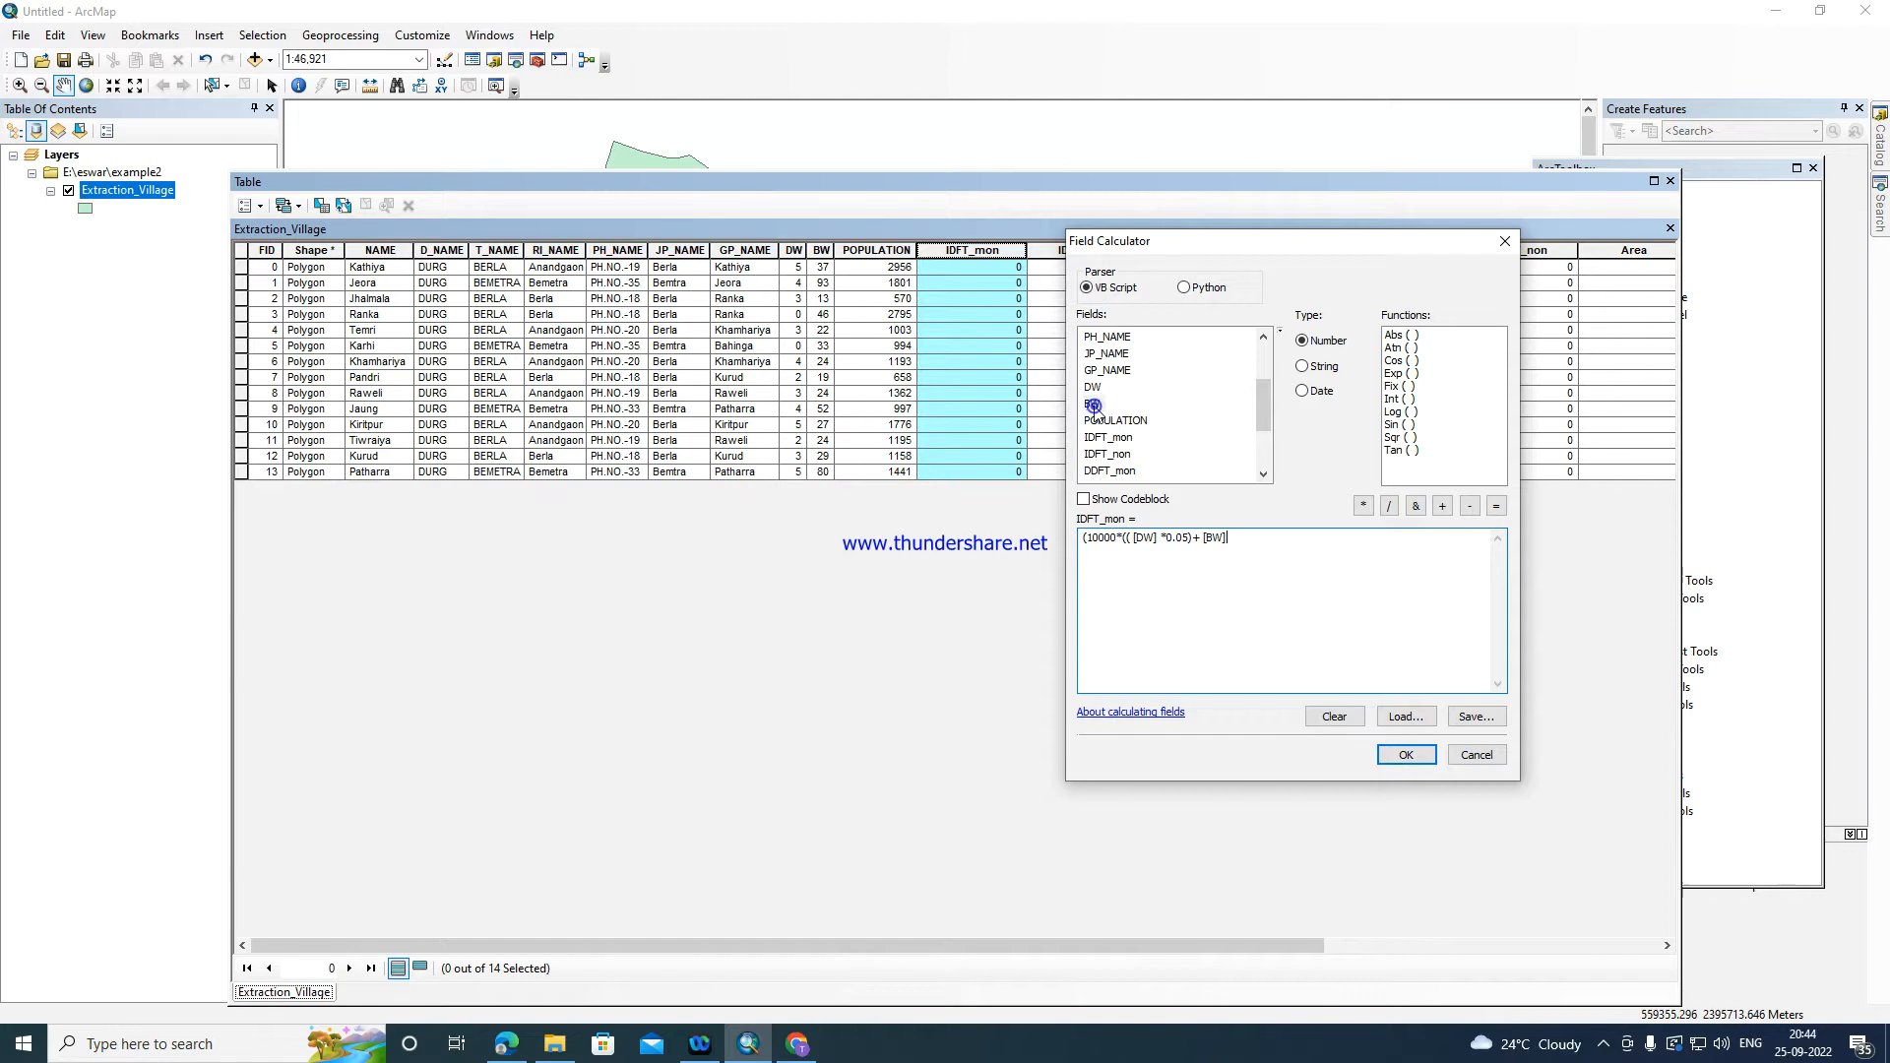
text(*0.15))
click(1203, 538)
text(()
text(120)
- Check the brackets of the IDFT_mon expression and try to calculate the field with it
drag(1166, 540, 1192, 539)
click(1241, 540)
drag(1236, 540, 1257, 543)
click(1256, 542)
click(1410, 756)
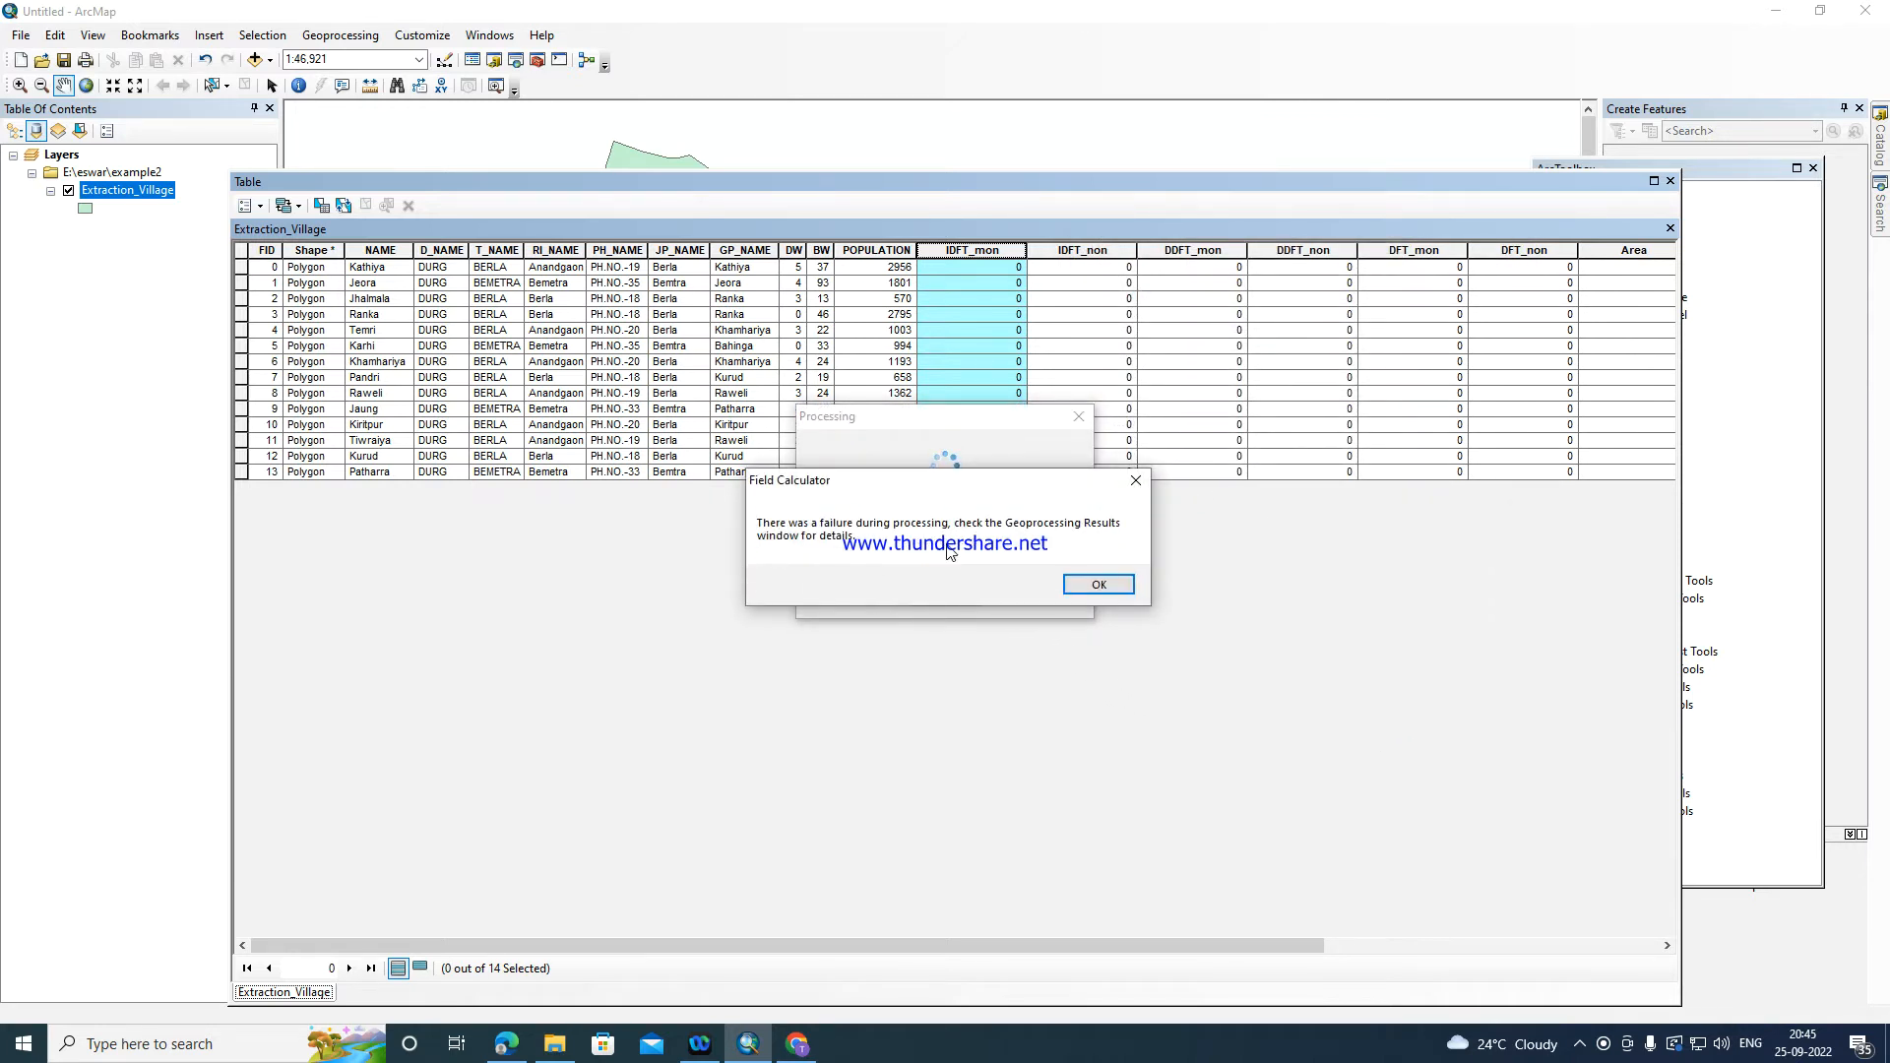
click(1097, 587)
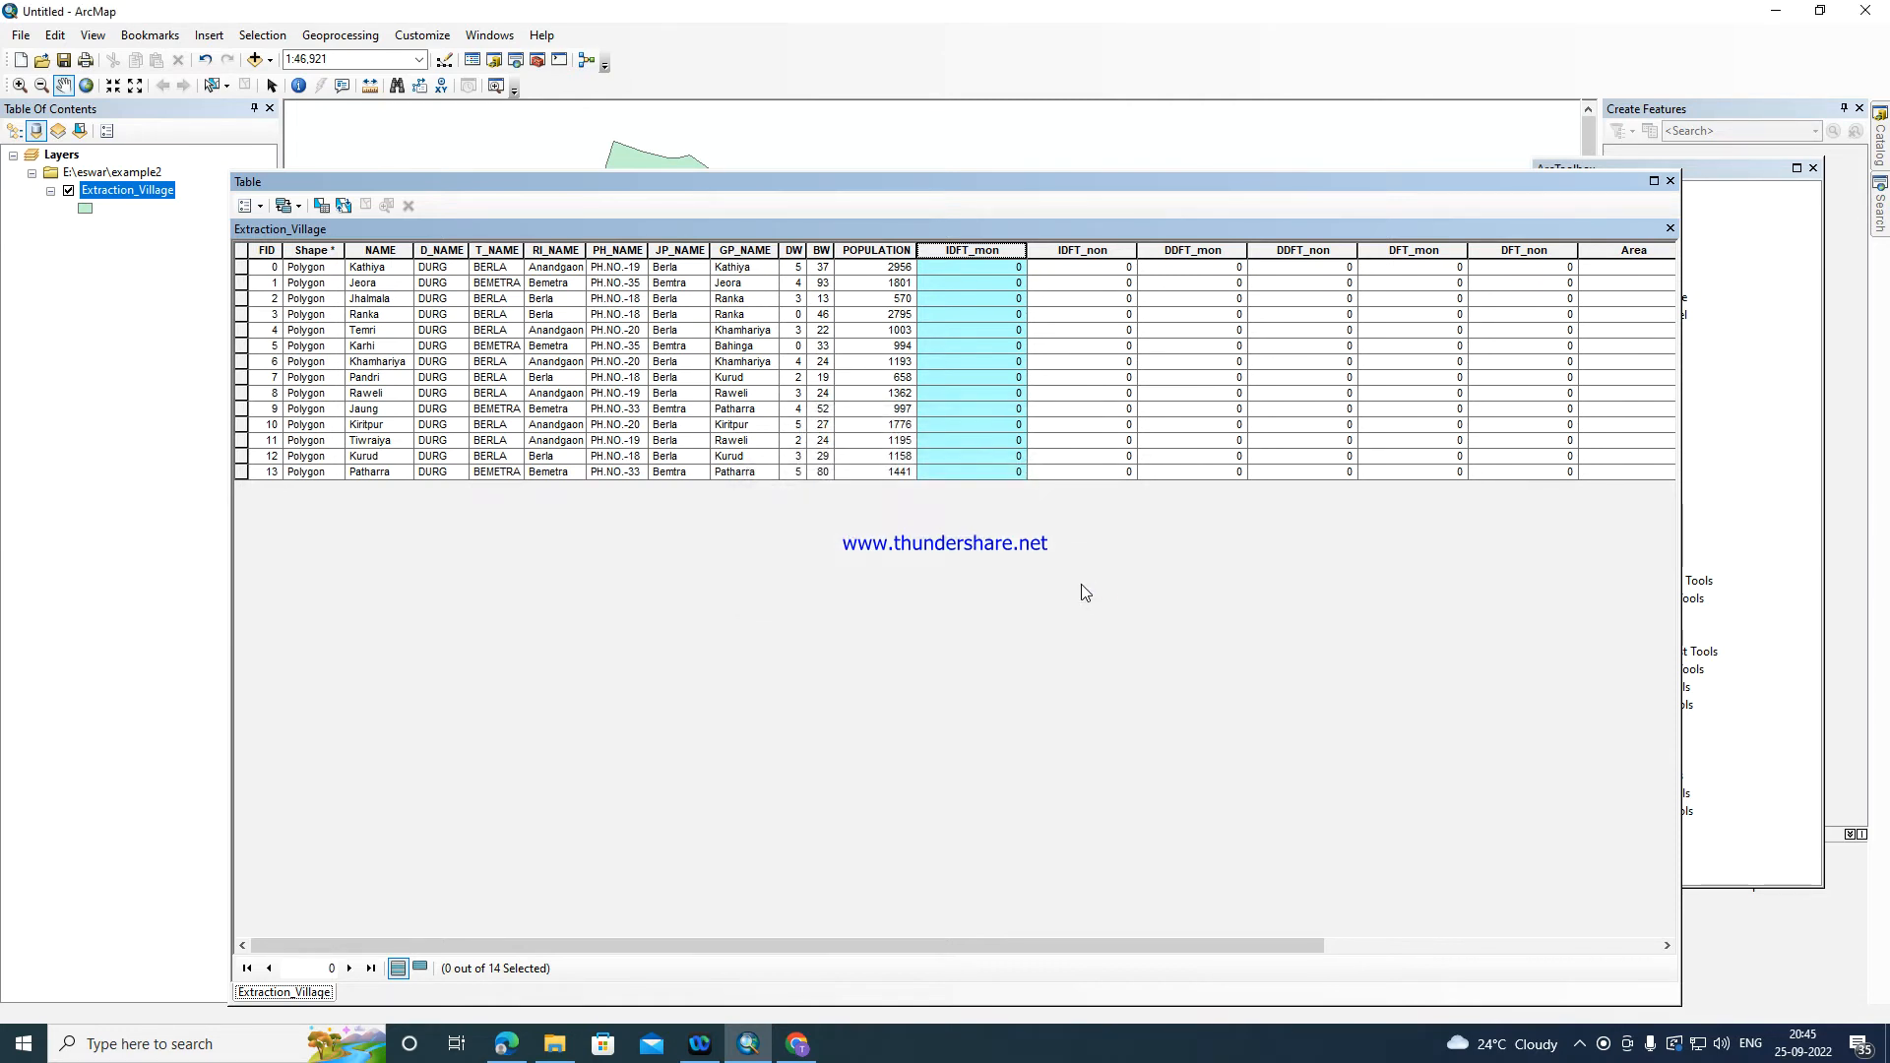
- Correct the end of the IDFT_mon expression in the Field Calculator and calculate the field as 10000*(([DW]*0.05)+([BW]*0.15))/120
right_click(971, 254)
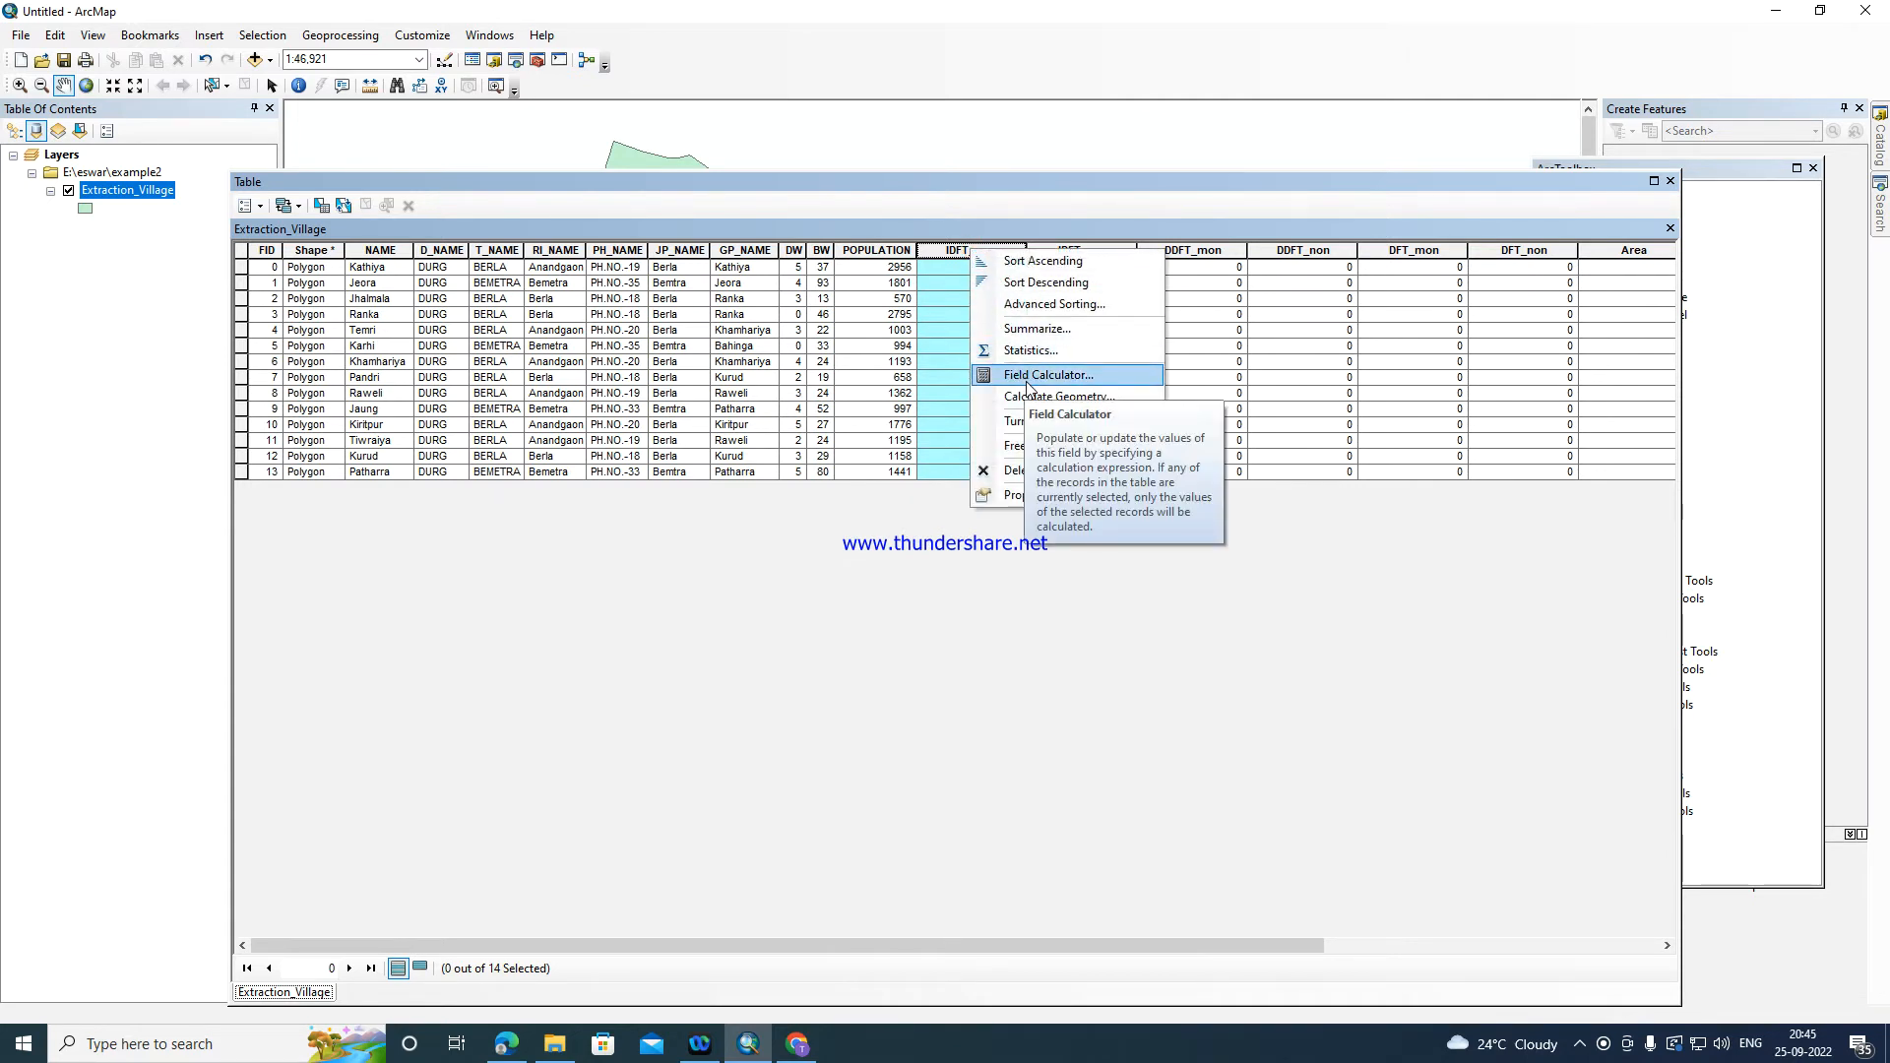
click(1025, 384)
click(899, 563)
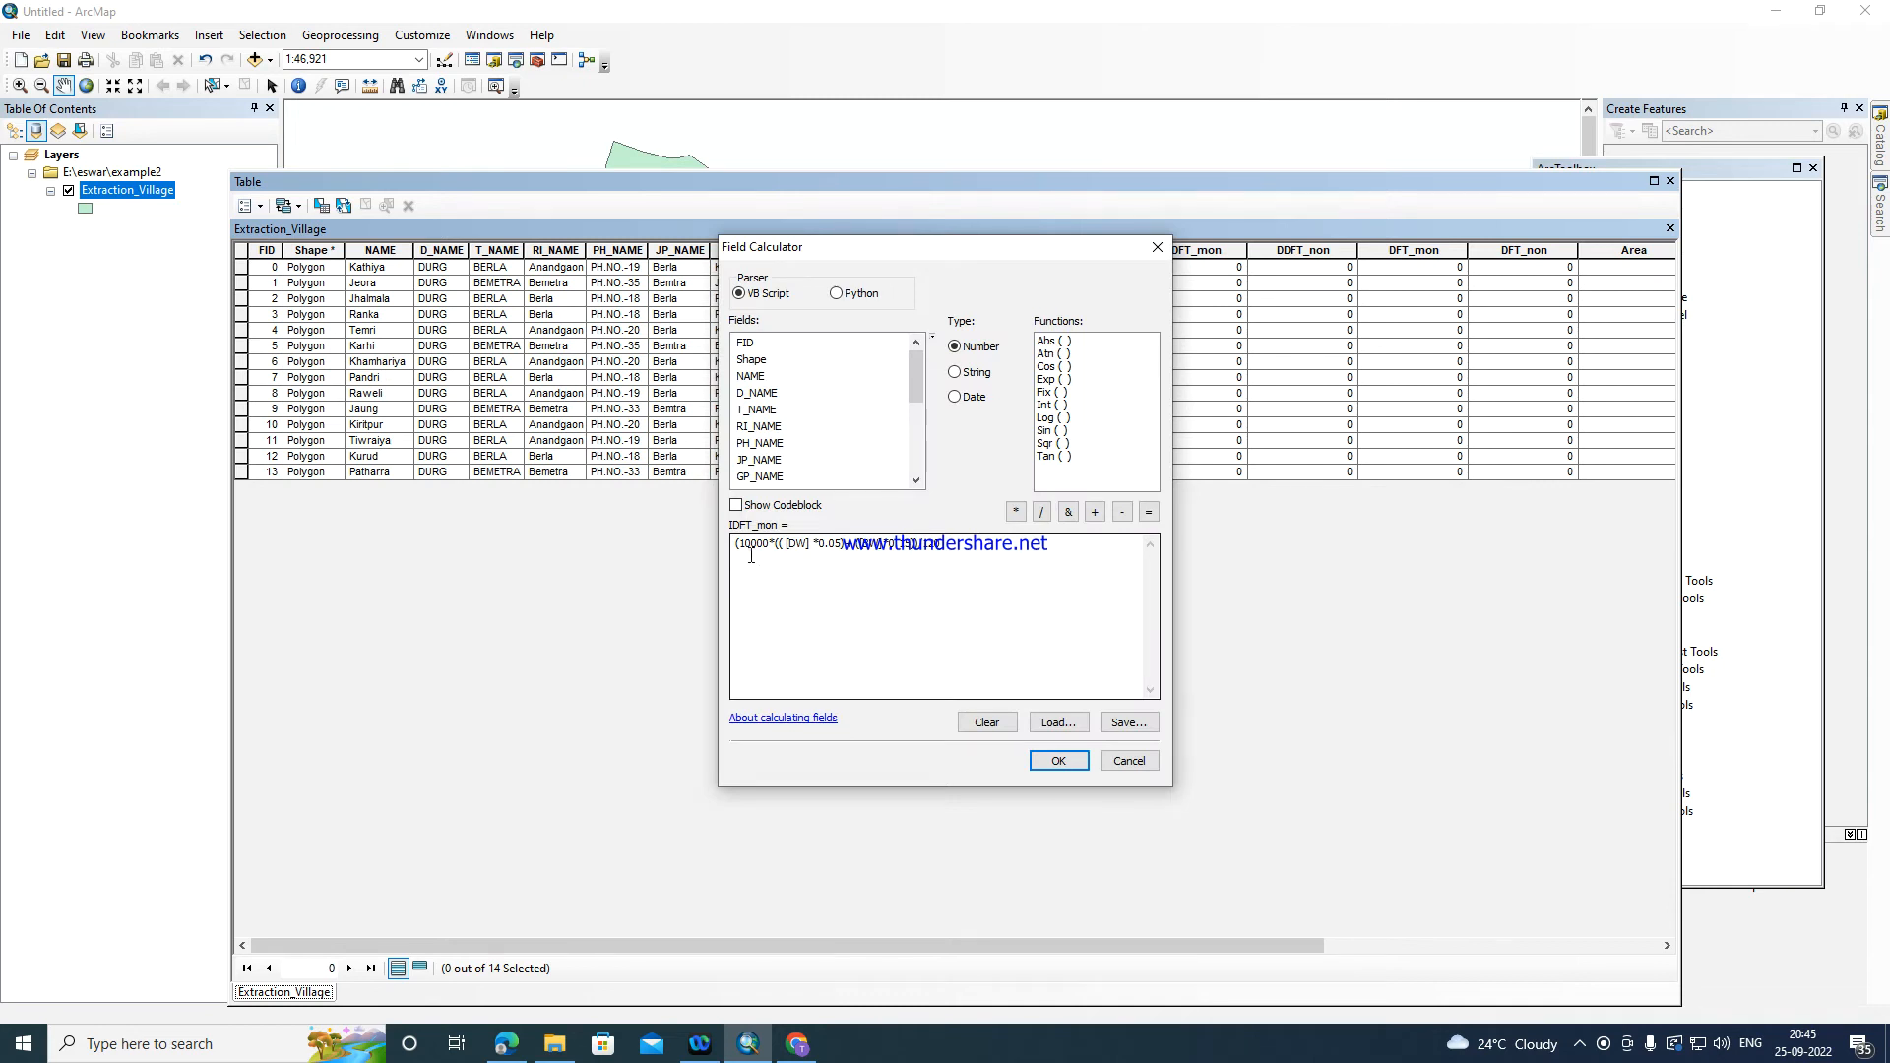
click(945, 541)
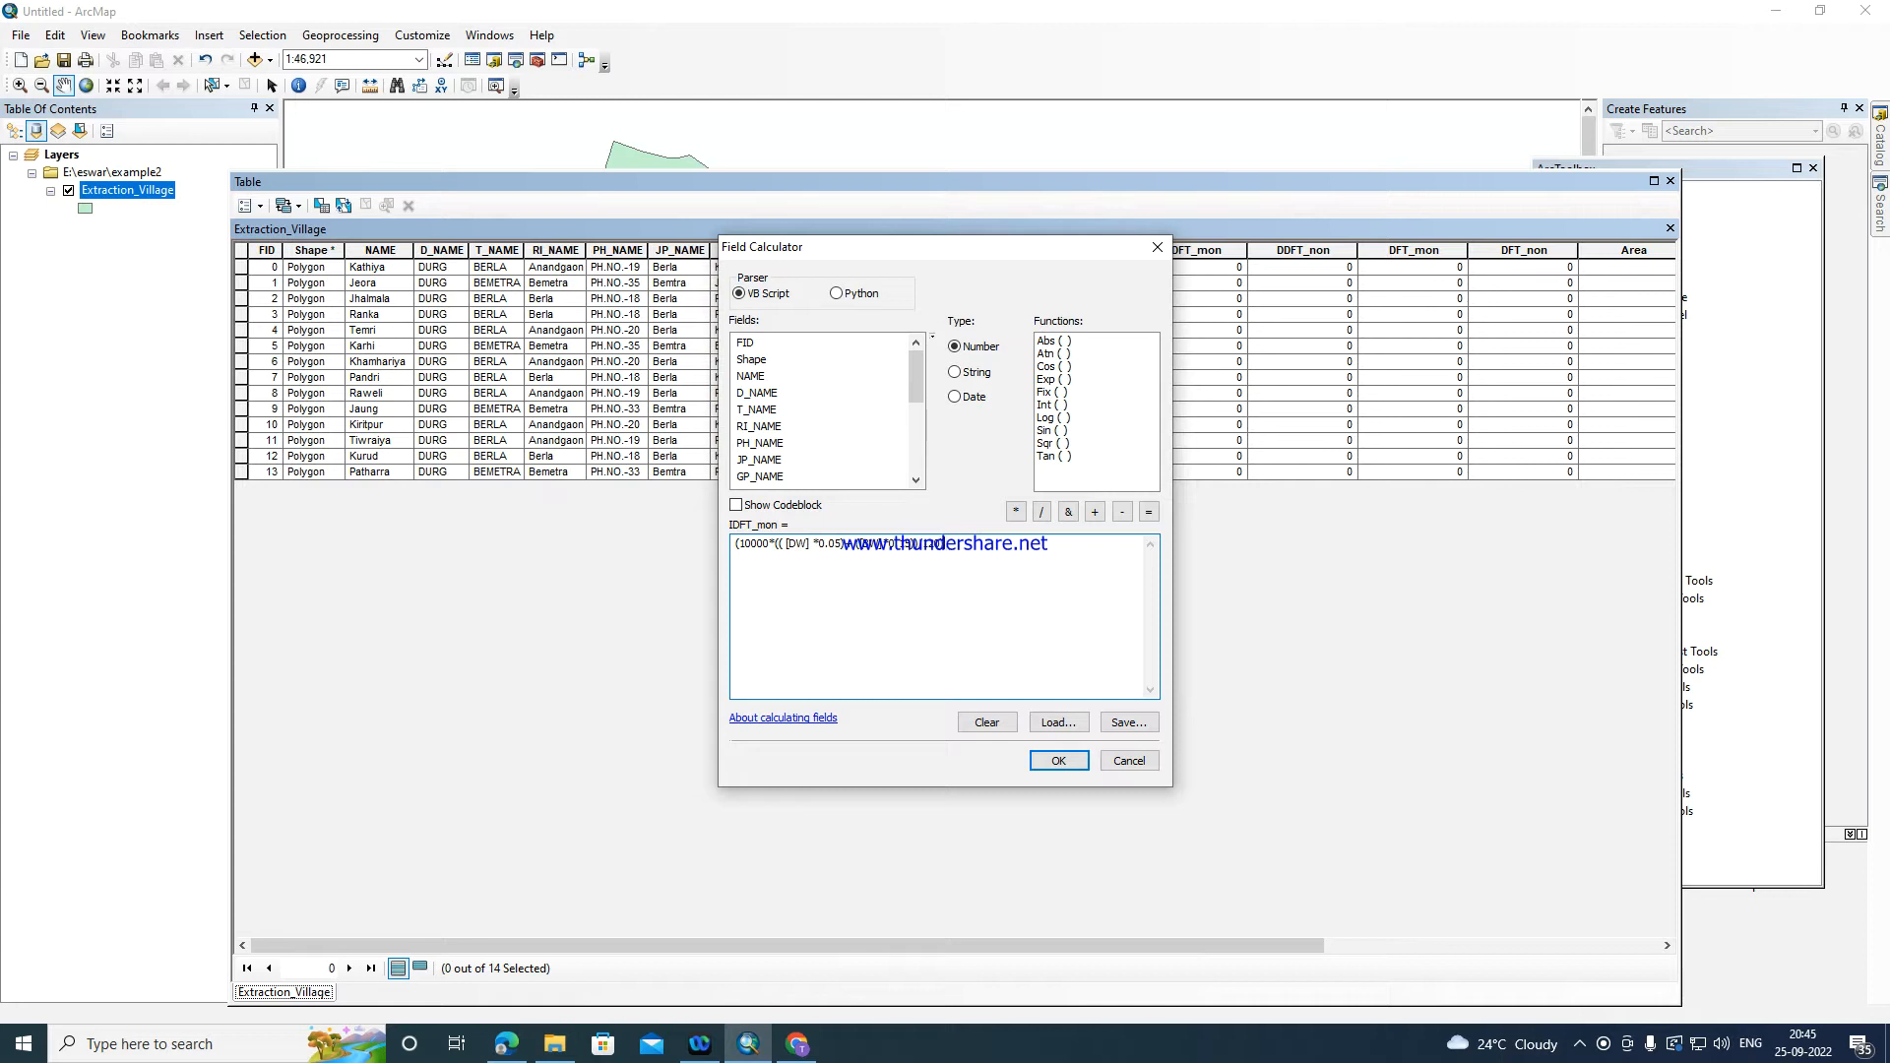
click(1079, 766)
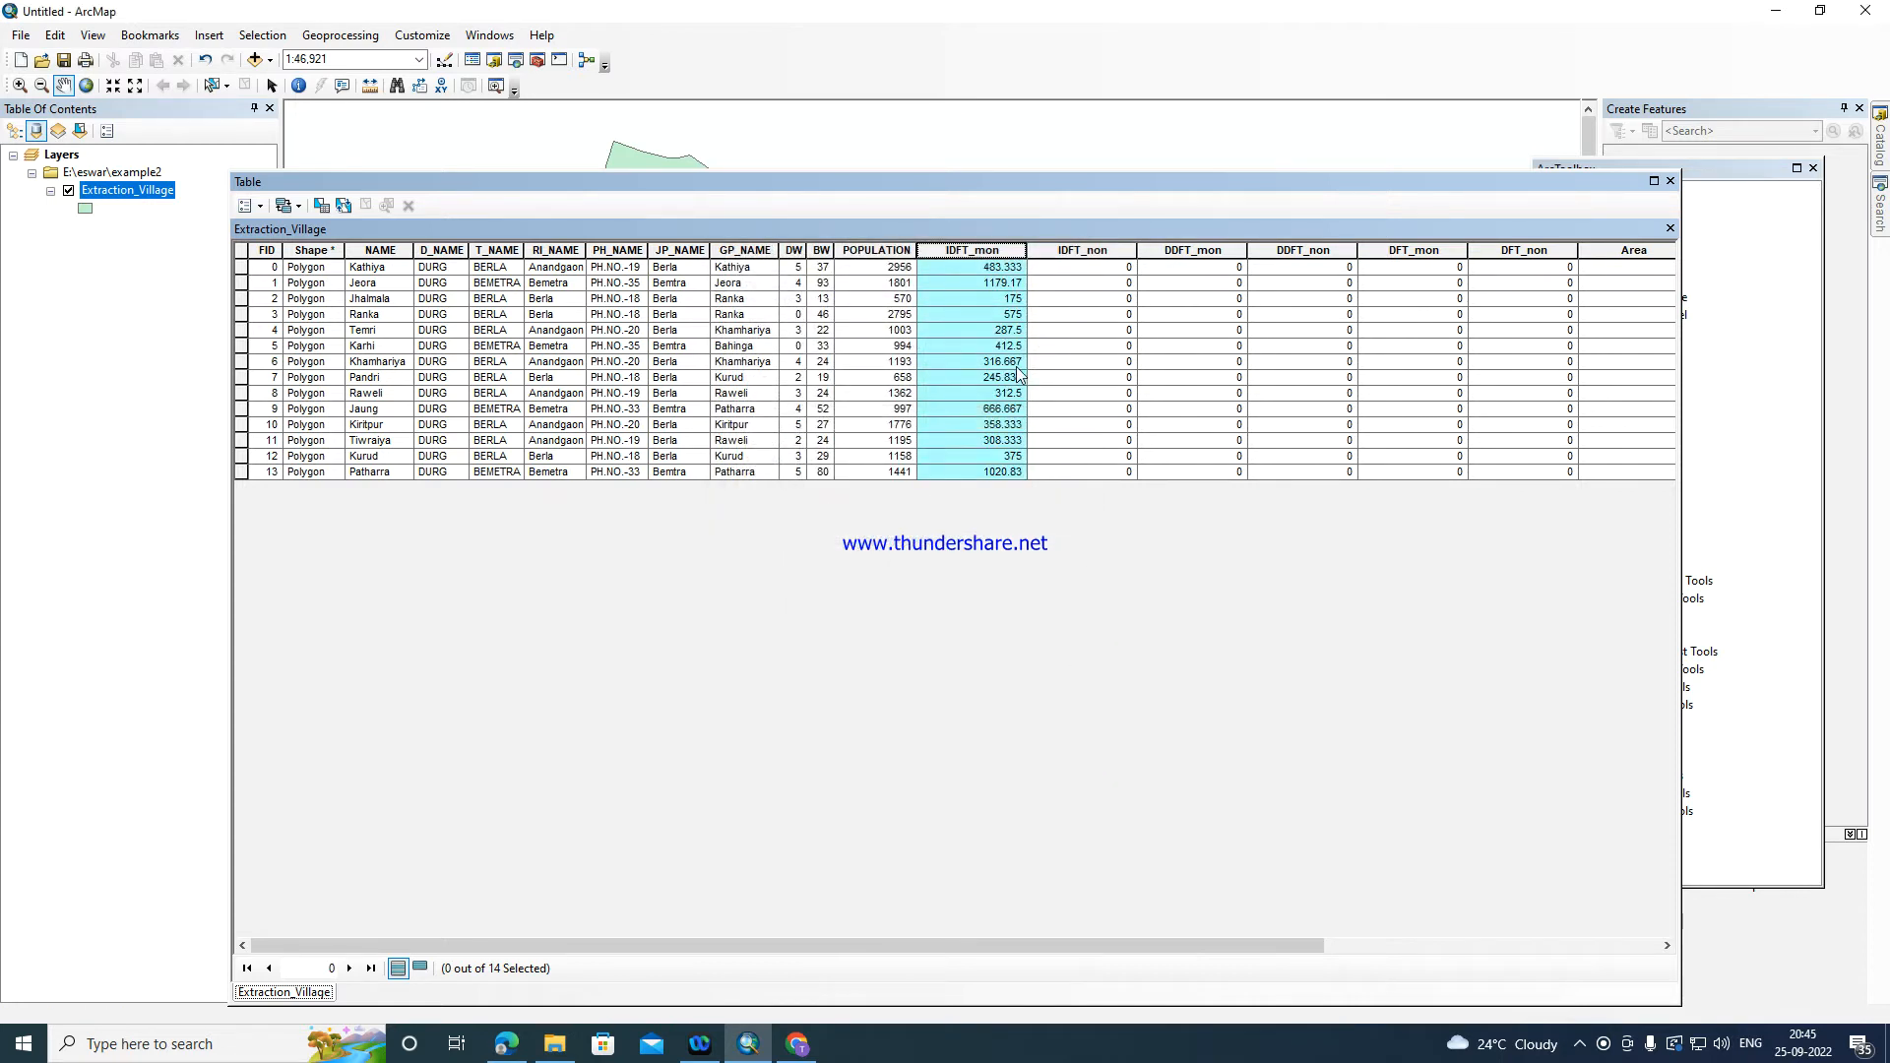
- Open the Field Calculator for the IDFT_non field and change the DW multiplier in the expression to 0.45
click(1077, 250)
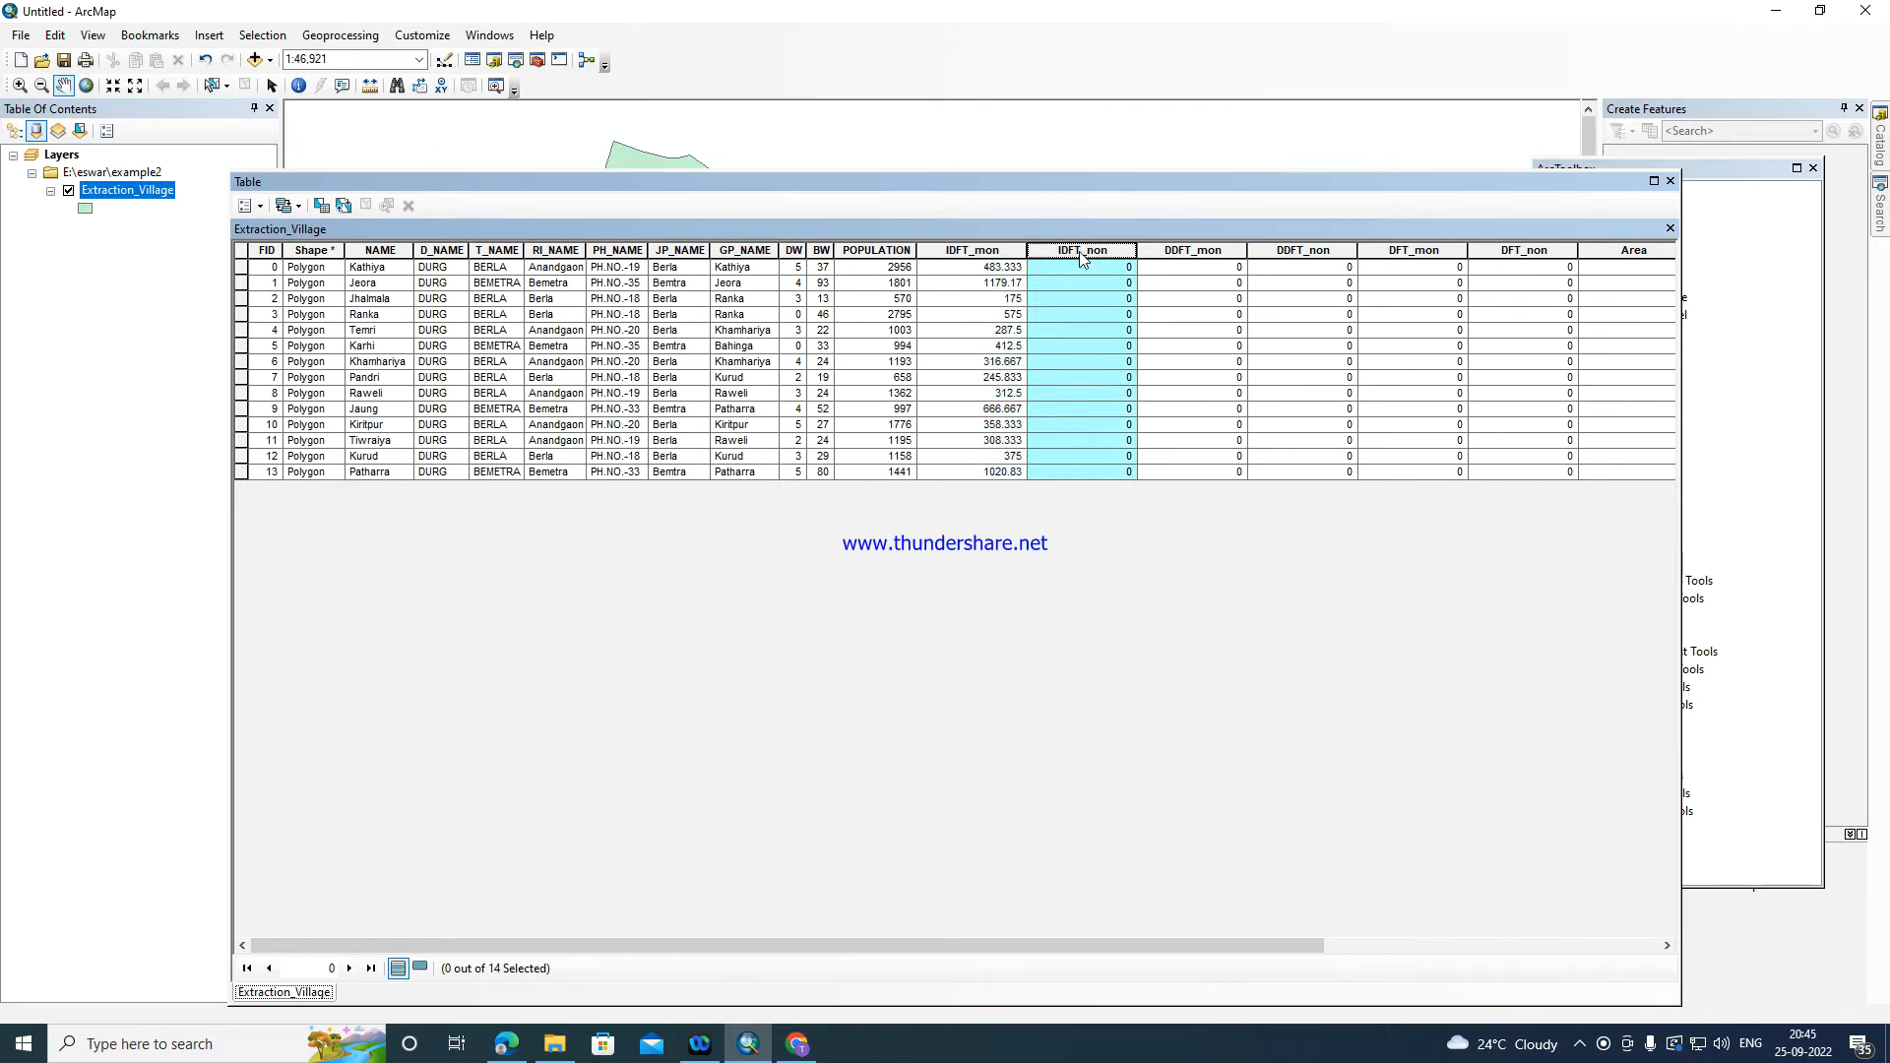
right_click(1077, 250)
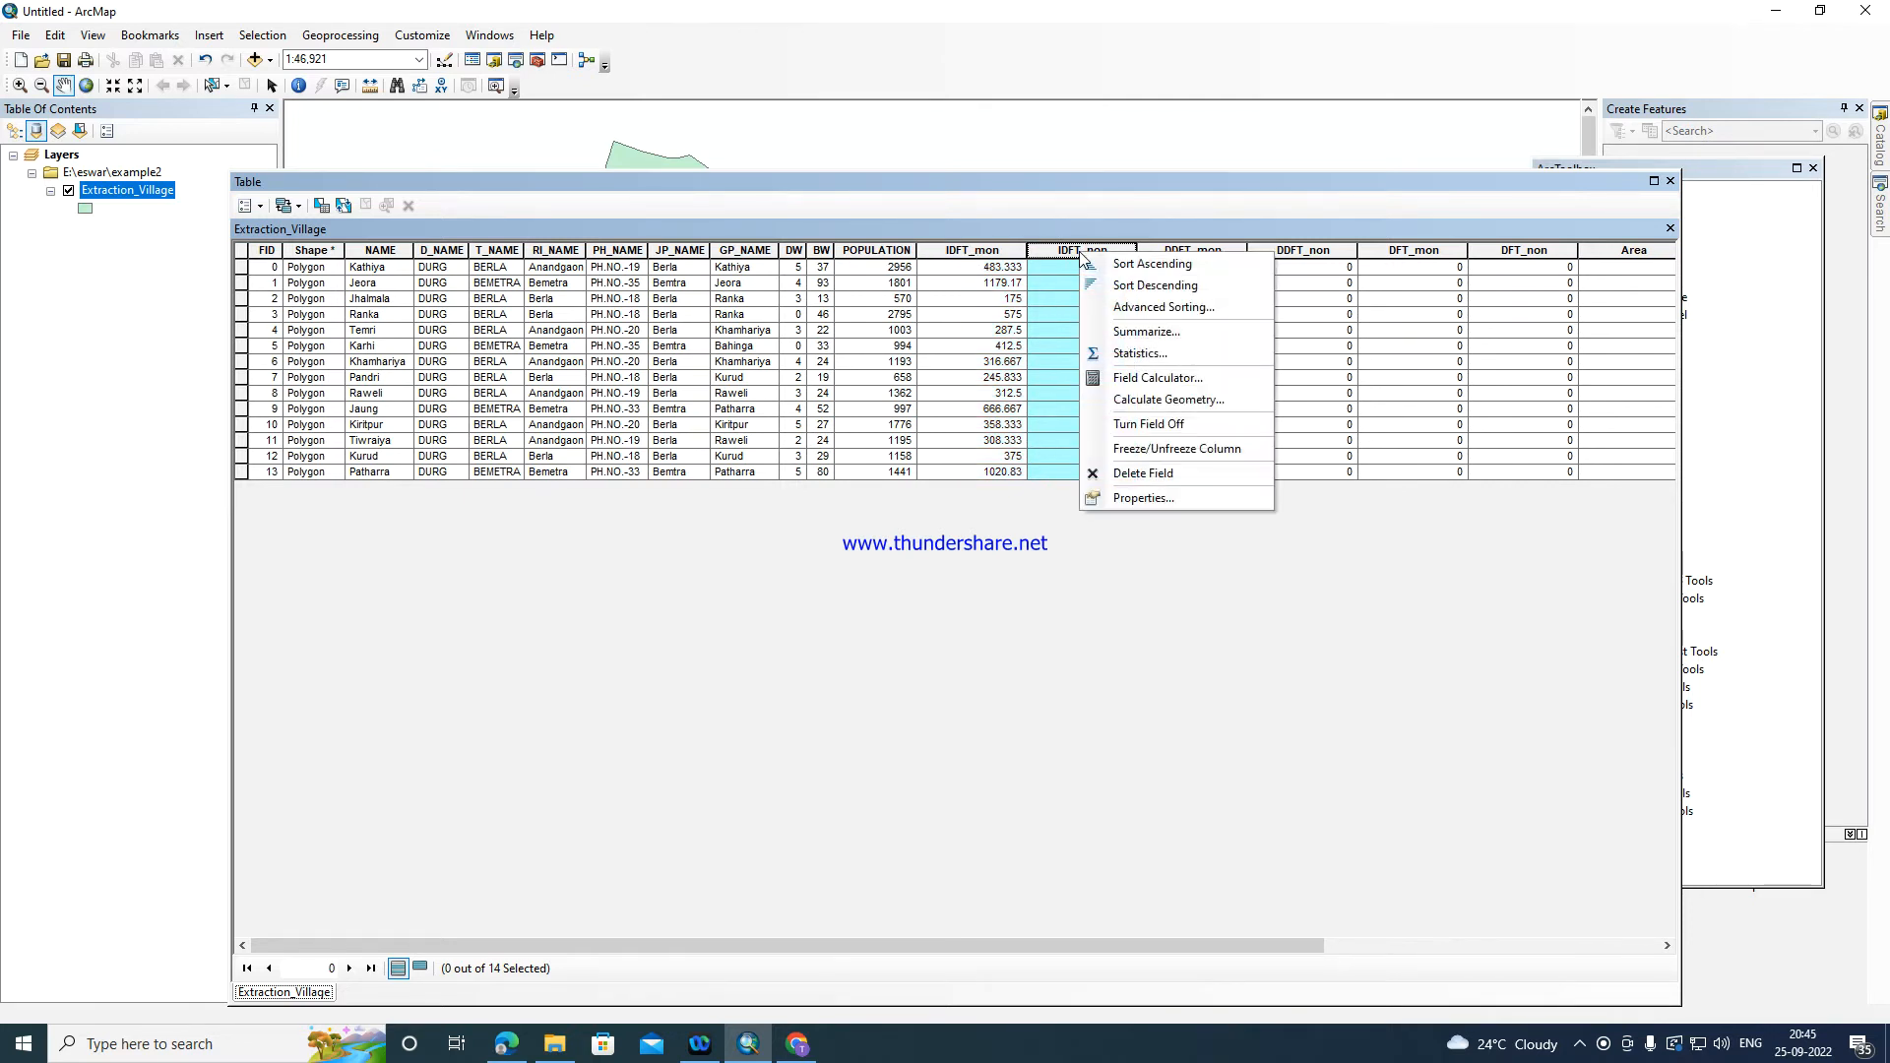
click(1147, 378)
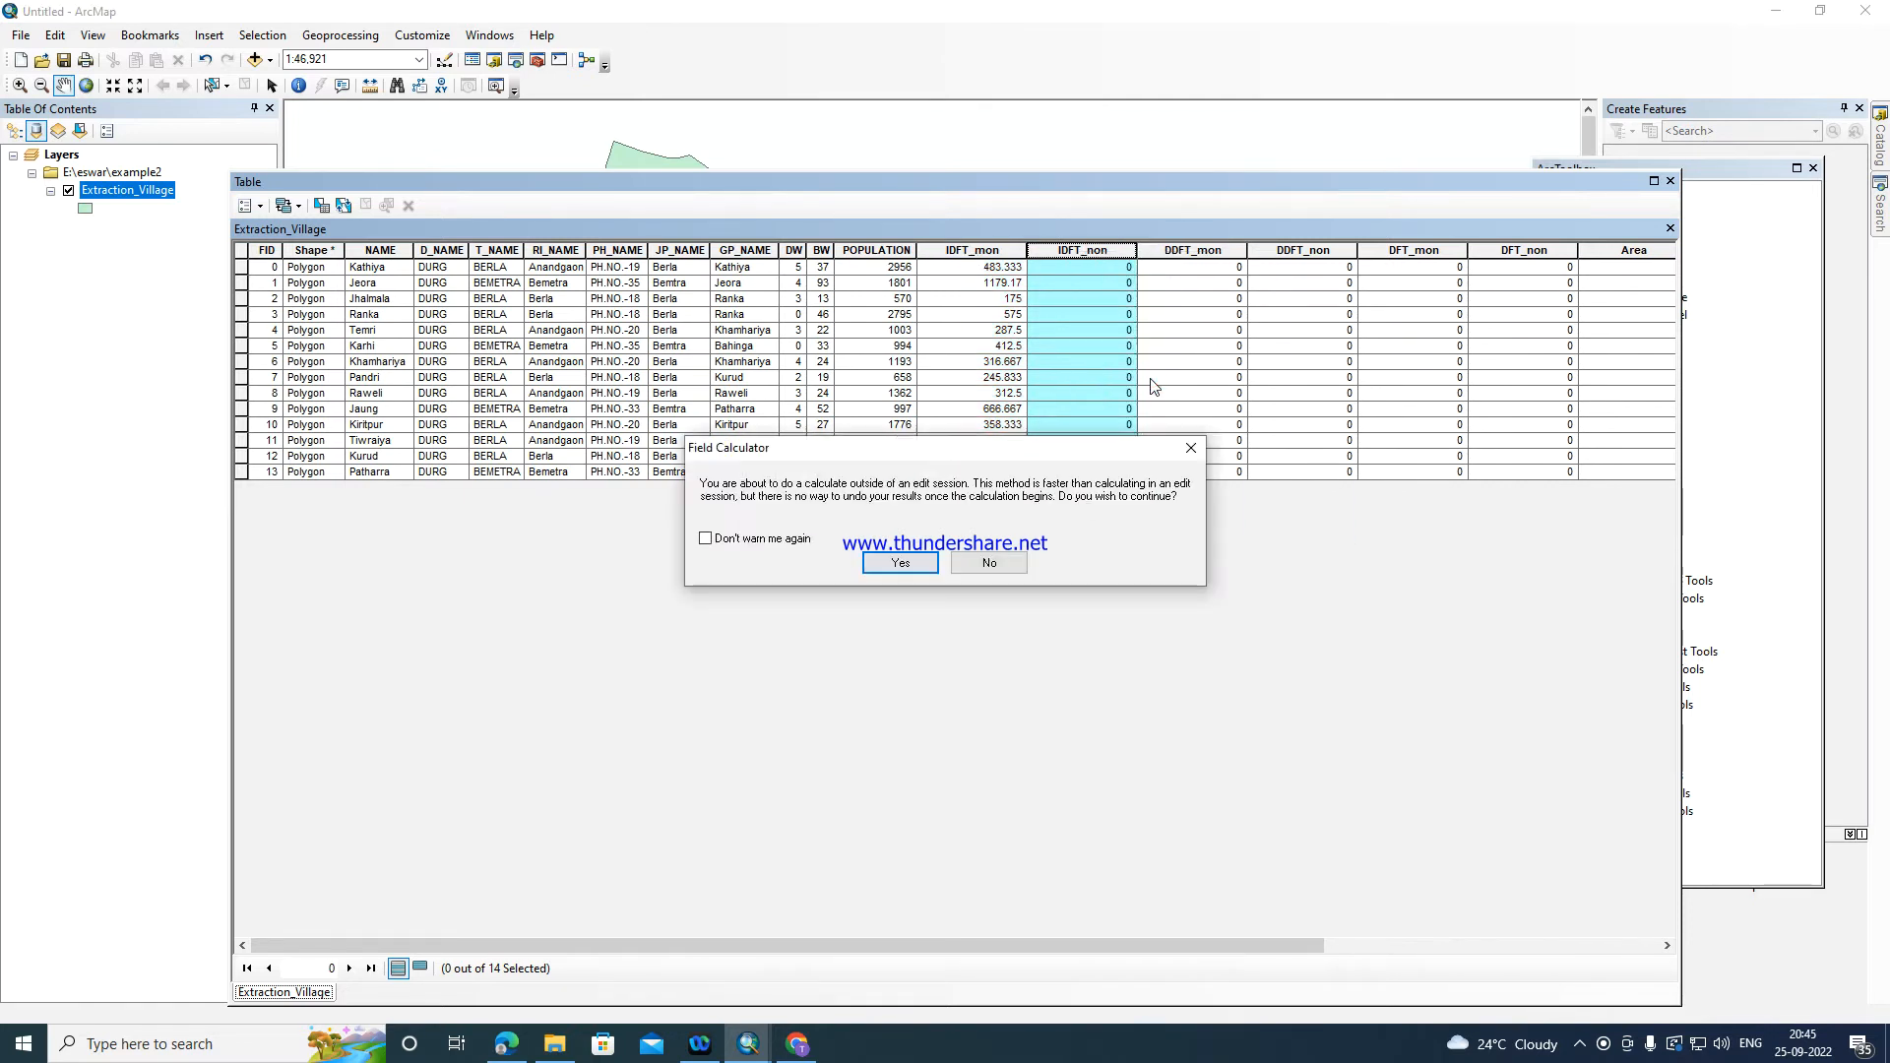
click(898, 563)
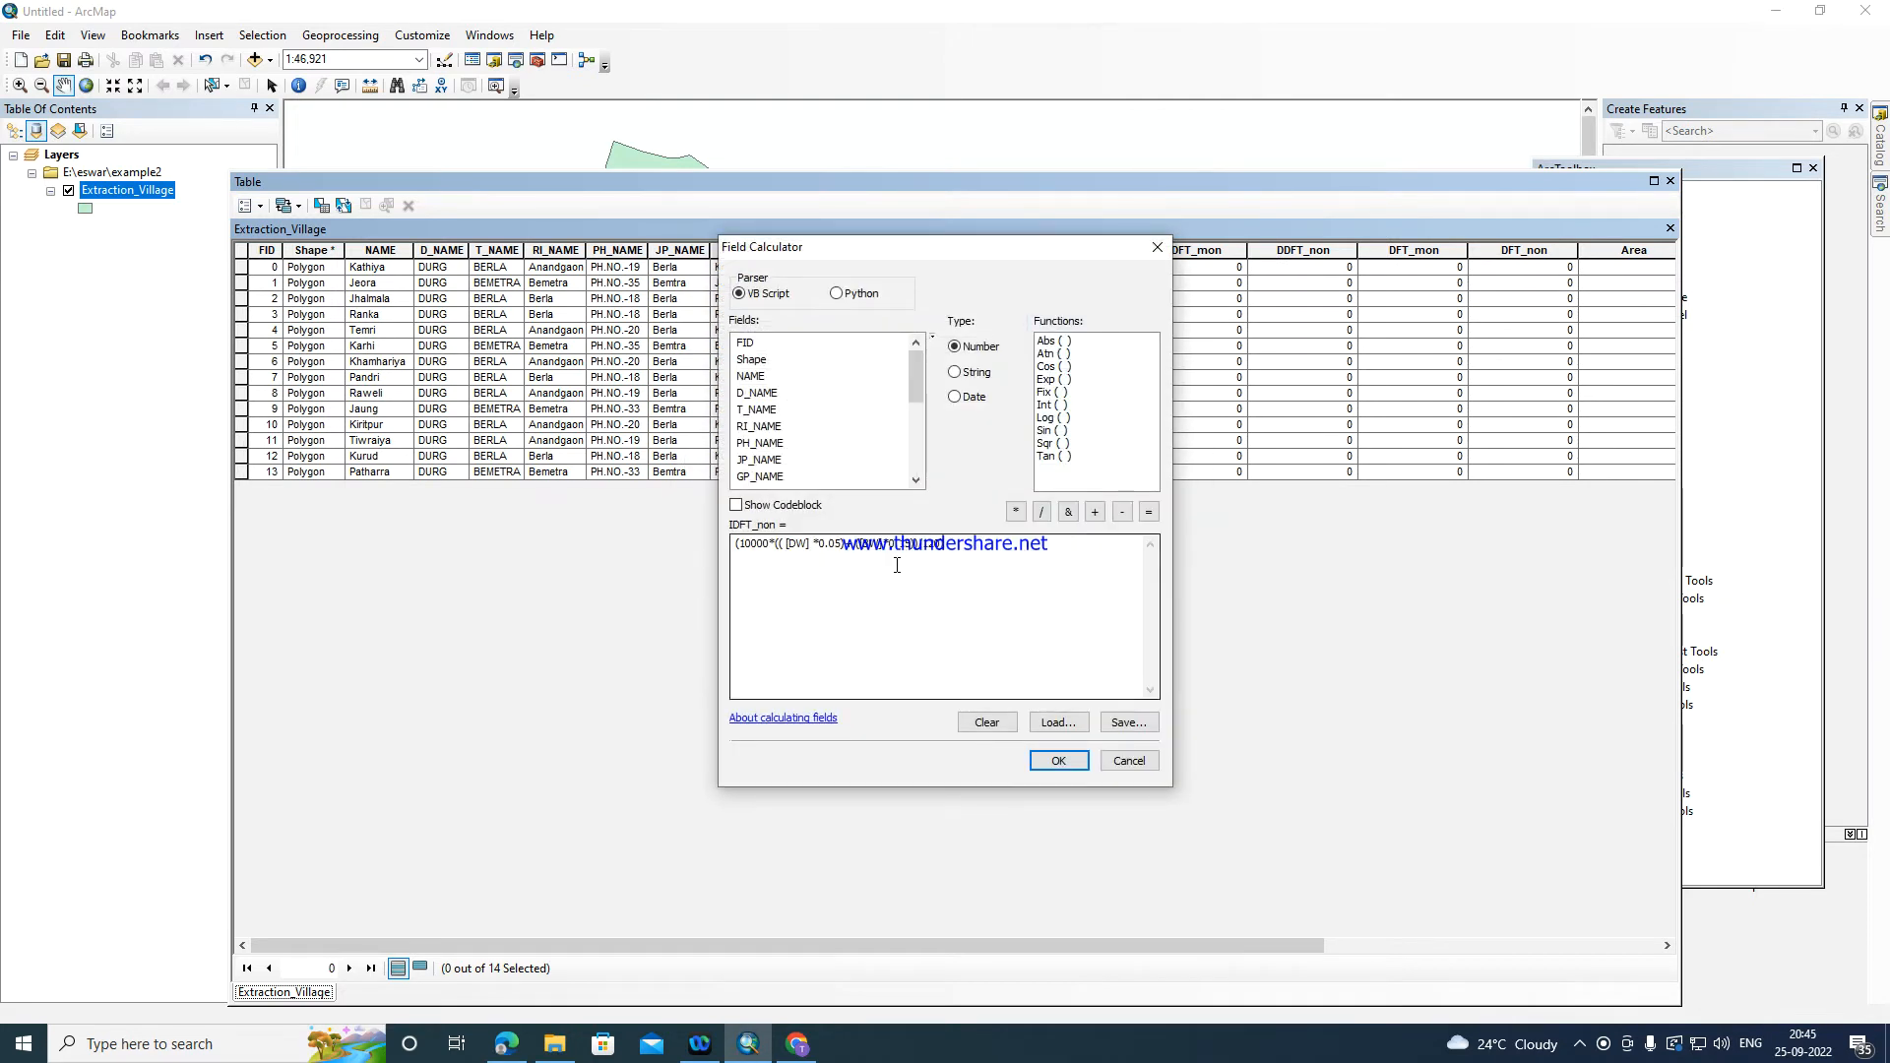
drag(898, 248, 1326, 256)
click(1267, 551)
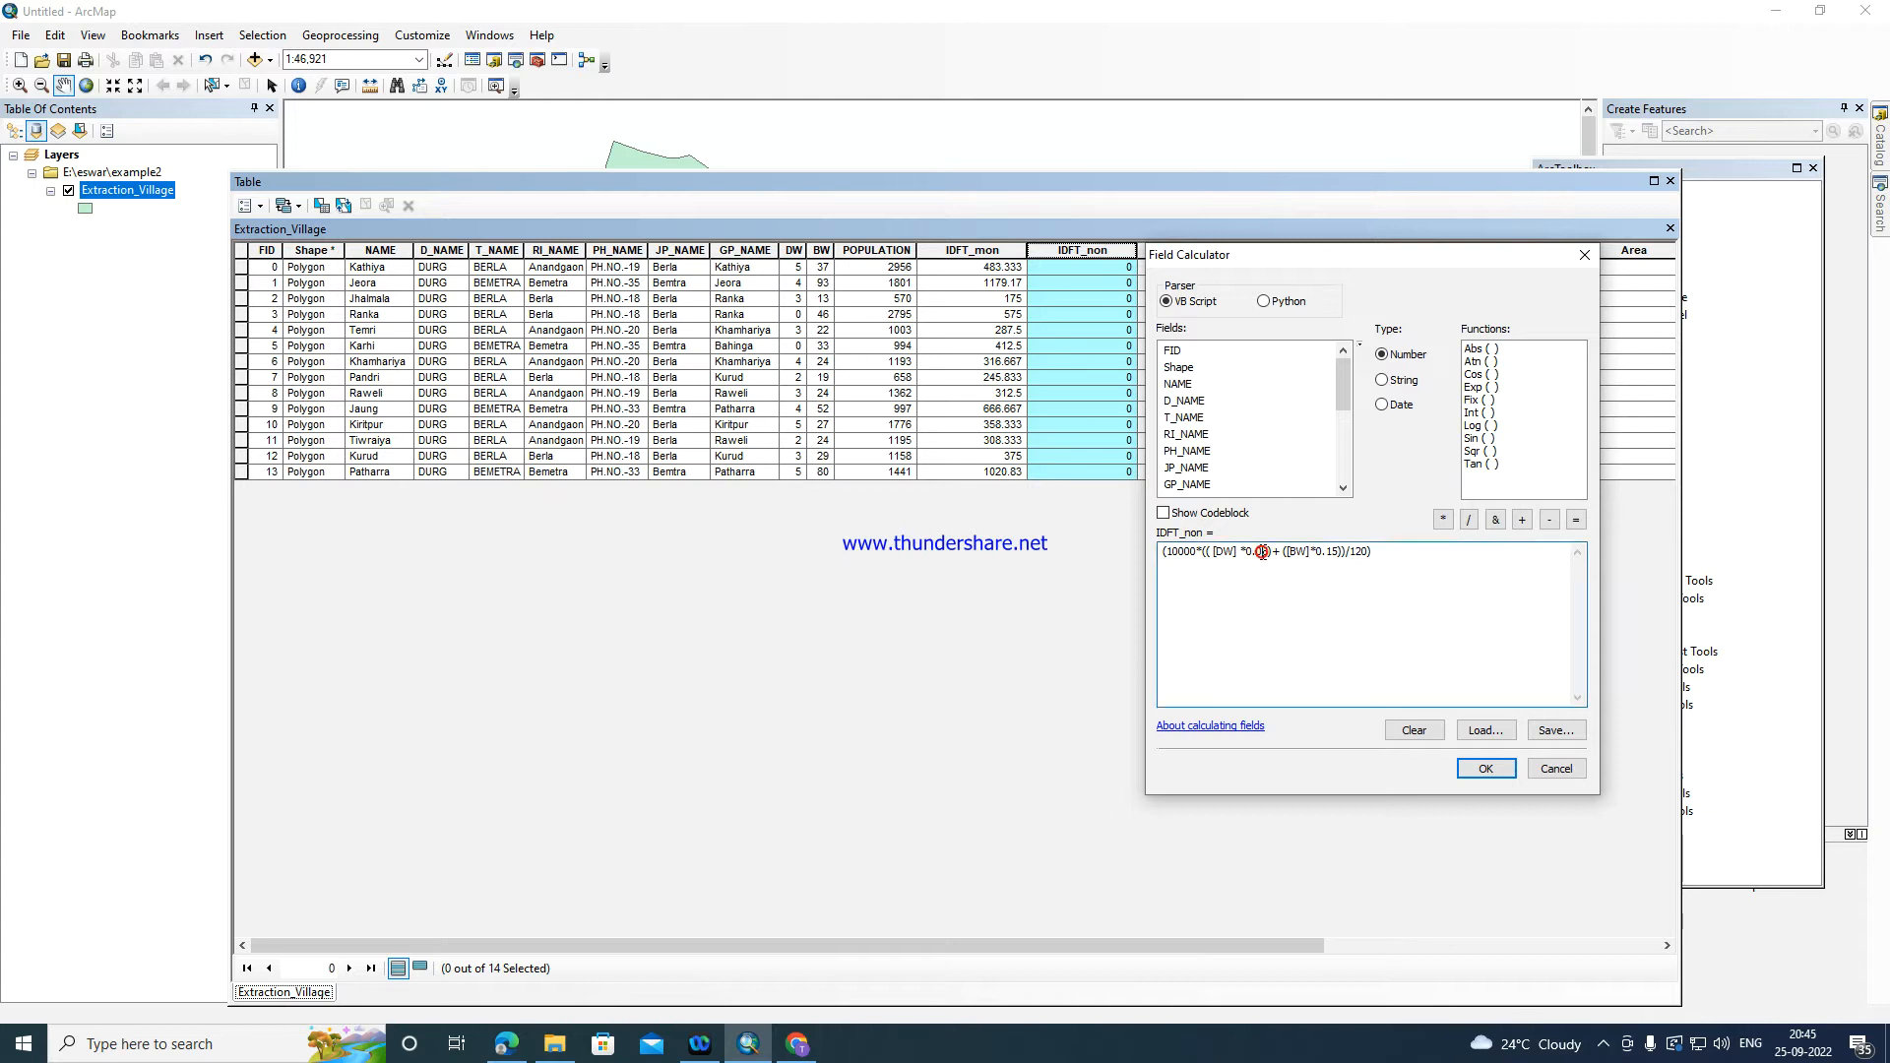
key(BackSpace)
text(4)
- Change the BW multiplier to 1.35 and the divisor to 245 in the expression, and calculate the IDFT_non field
key(BackSpace)
key(BackSpace)
key(BackSpace)
key(BackSpace)
text(1.35)
key(BackSpace)
key(BackSpace)
key(BackSpace)
text(245)
click(1485, 769)
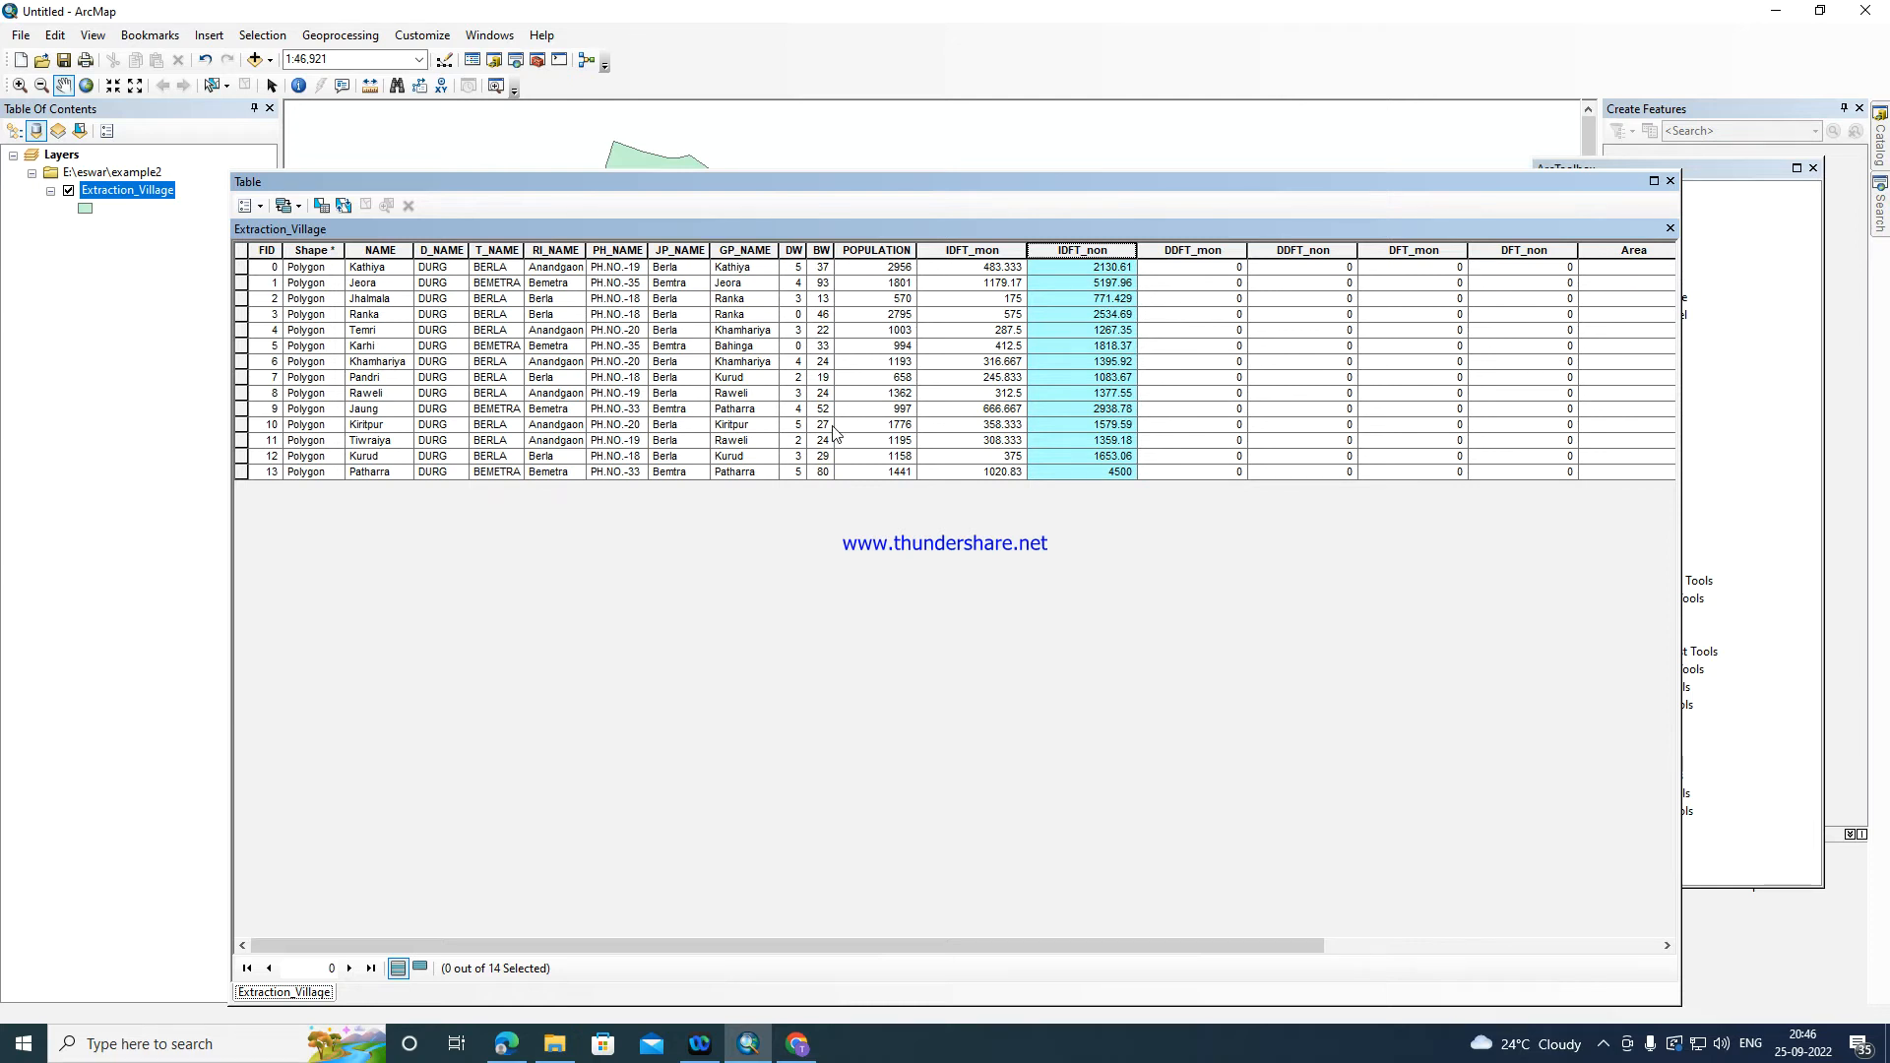
- Replace the expression for the DDFT_mon field with [POPULATION]*60/1000 in the Field Calculator and calculate it
right_click(1205, 250)
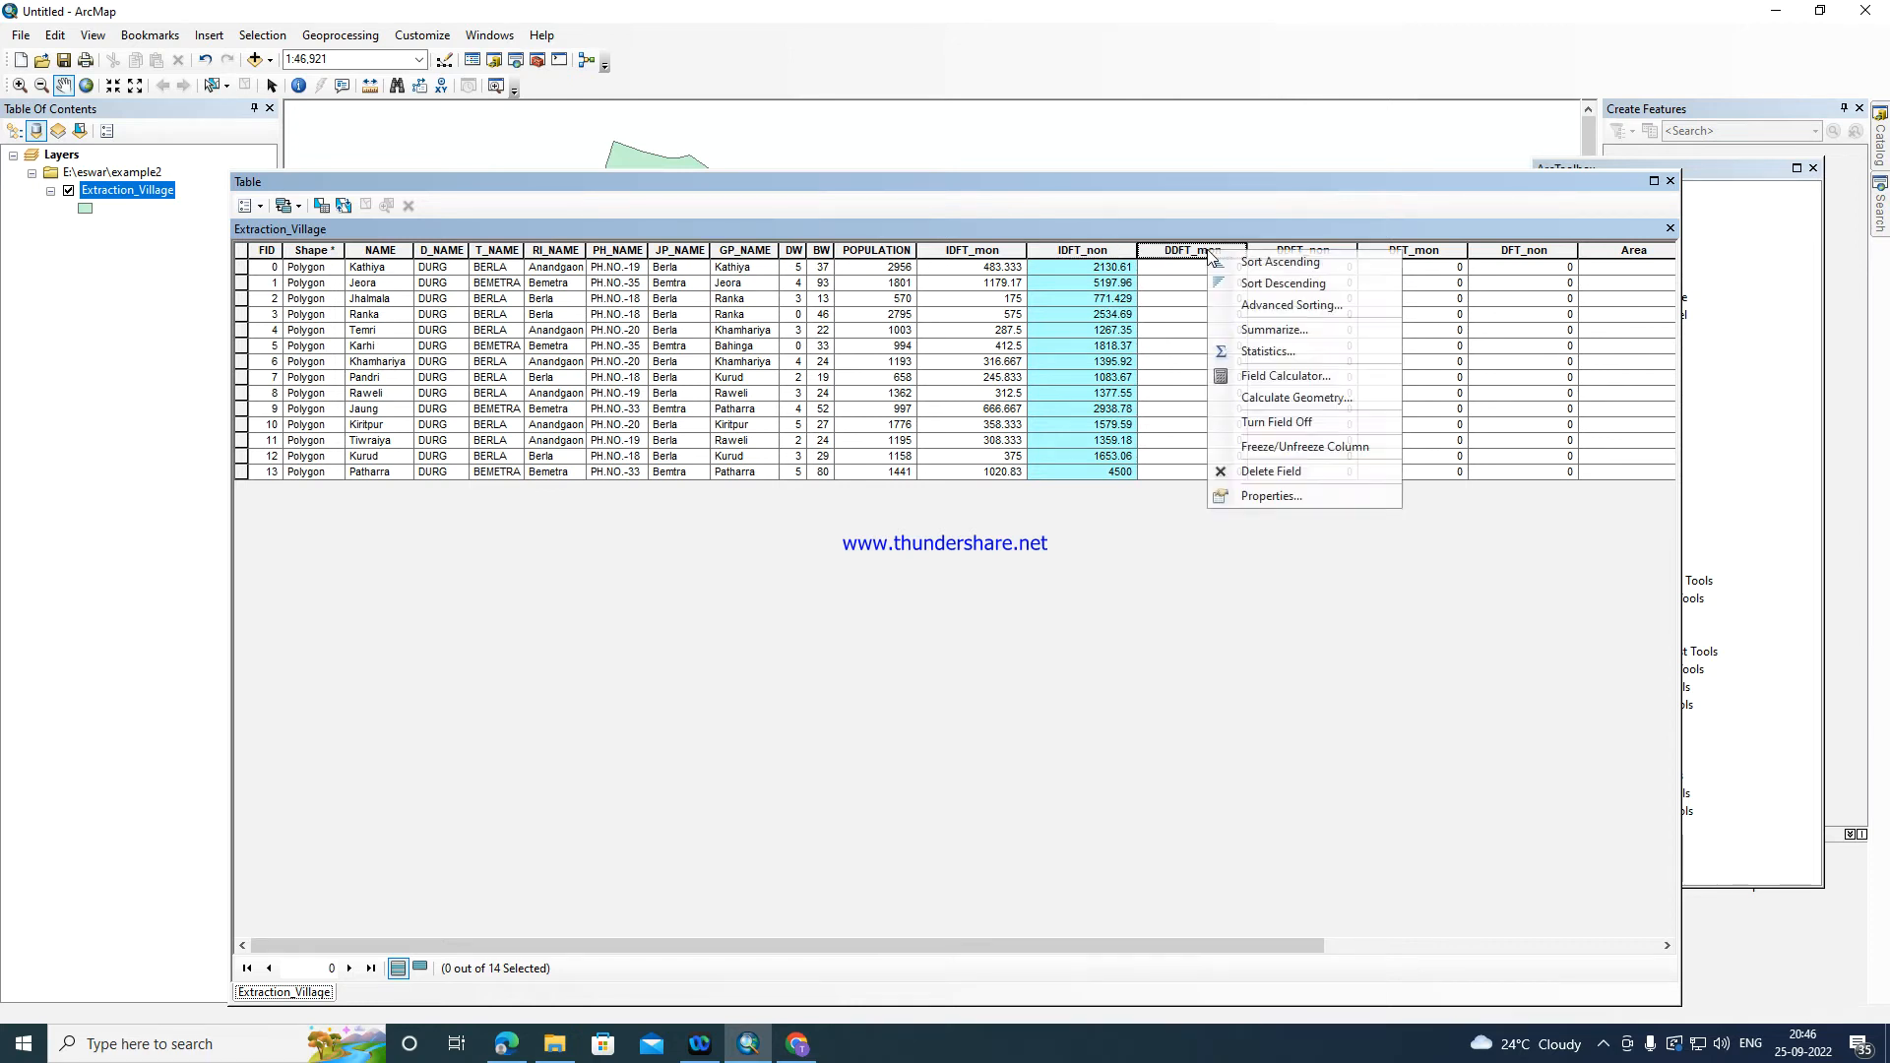
click(1277, 375)
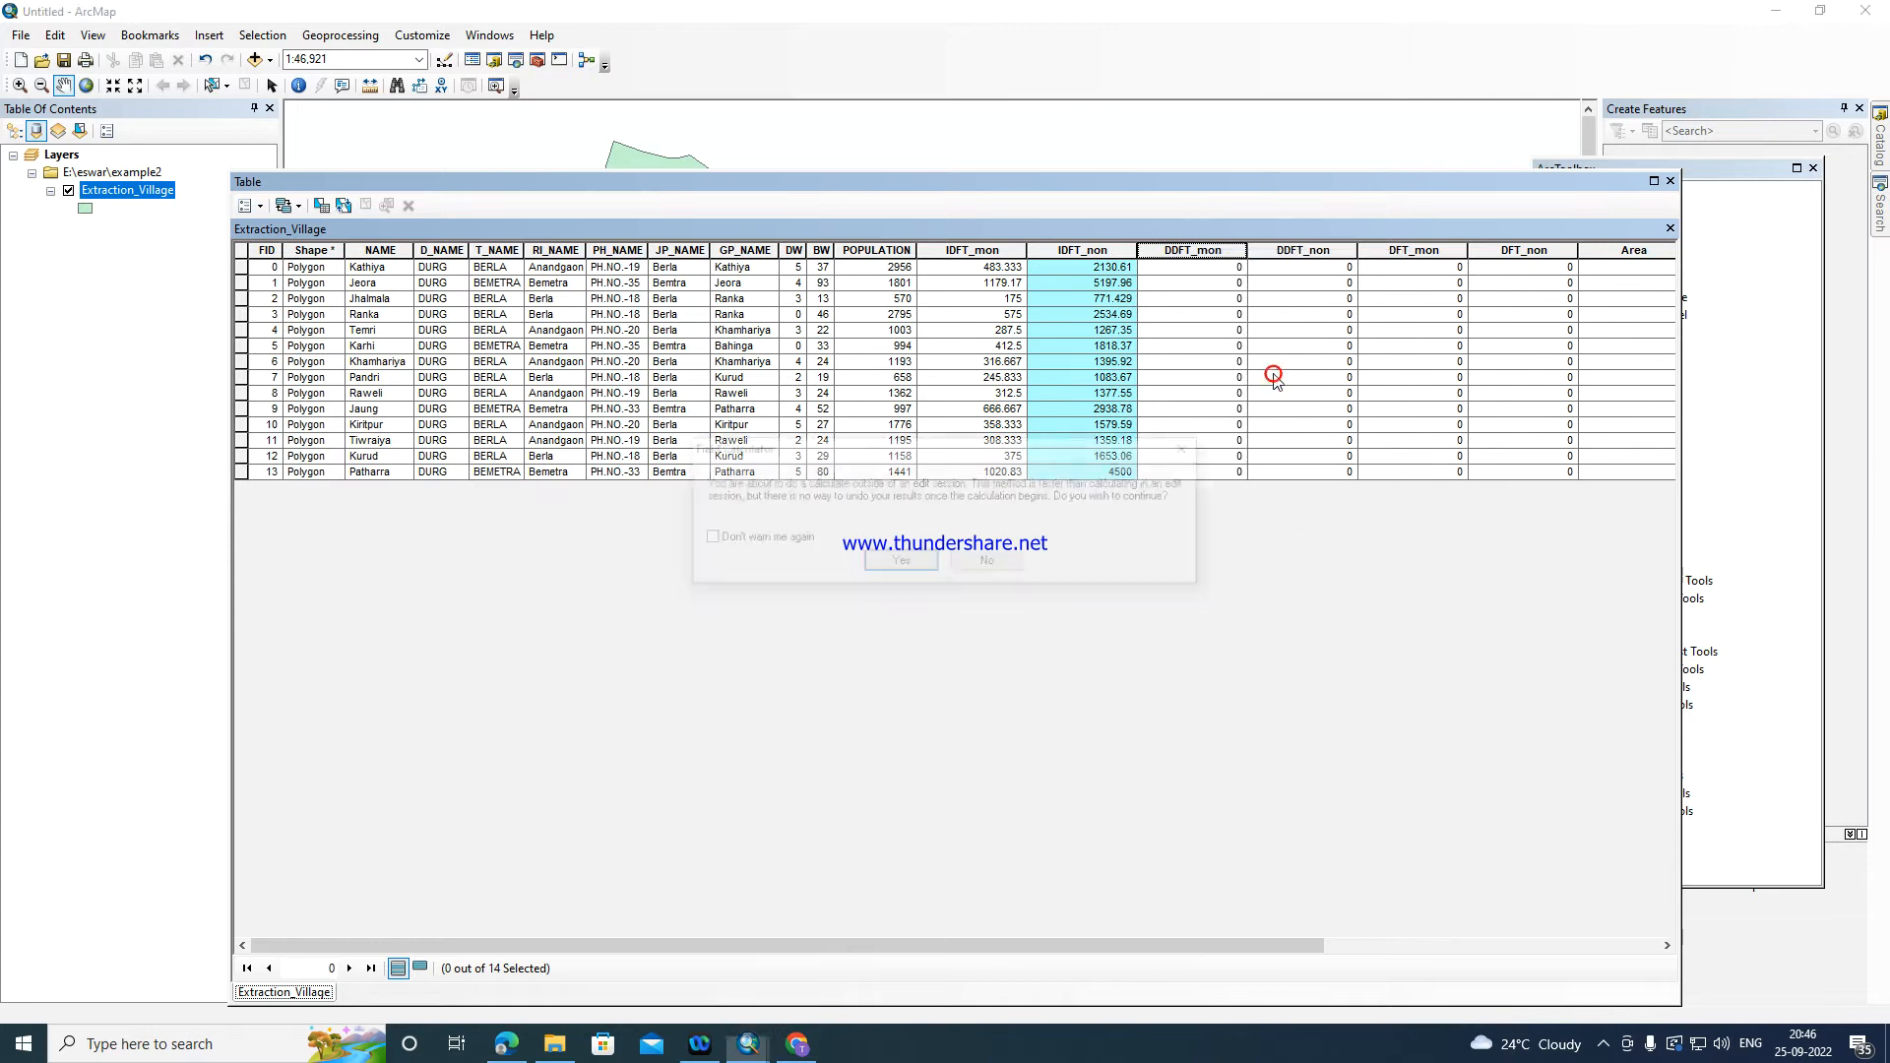
click(913, 569)
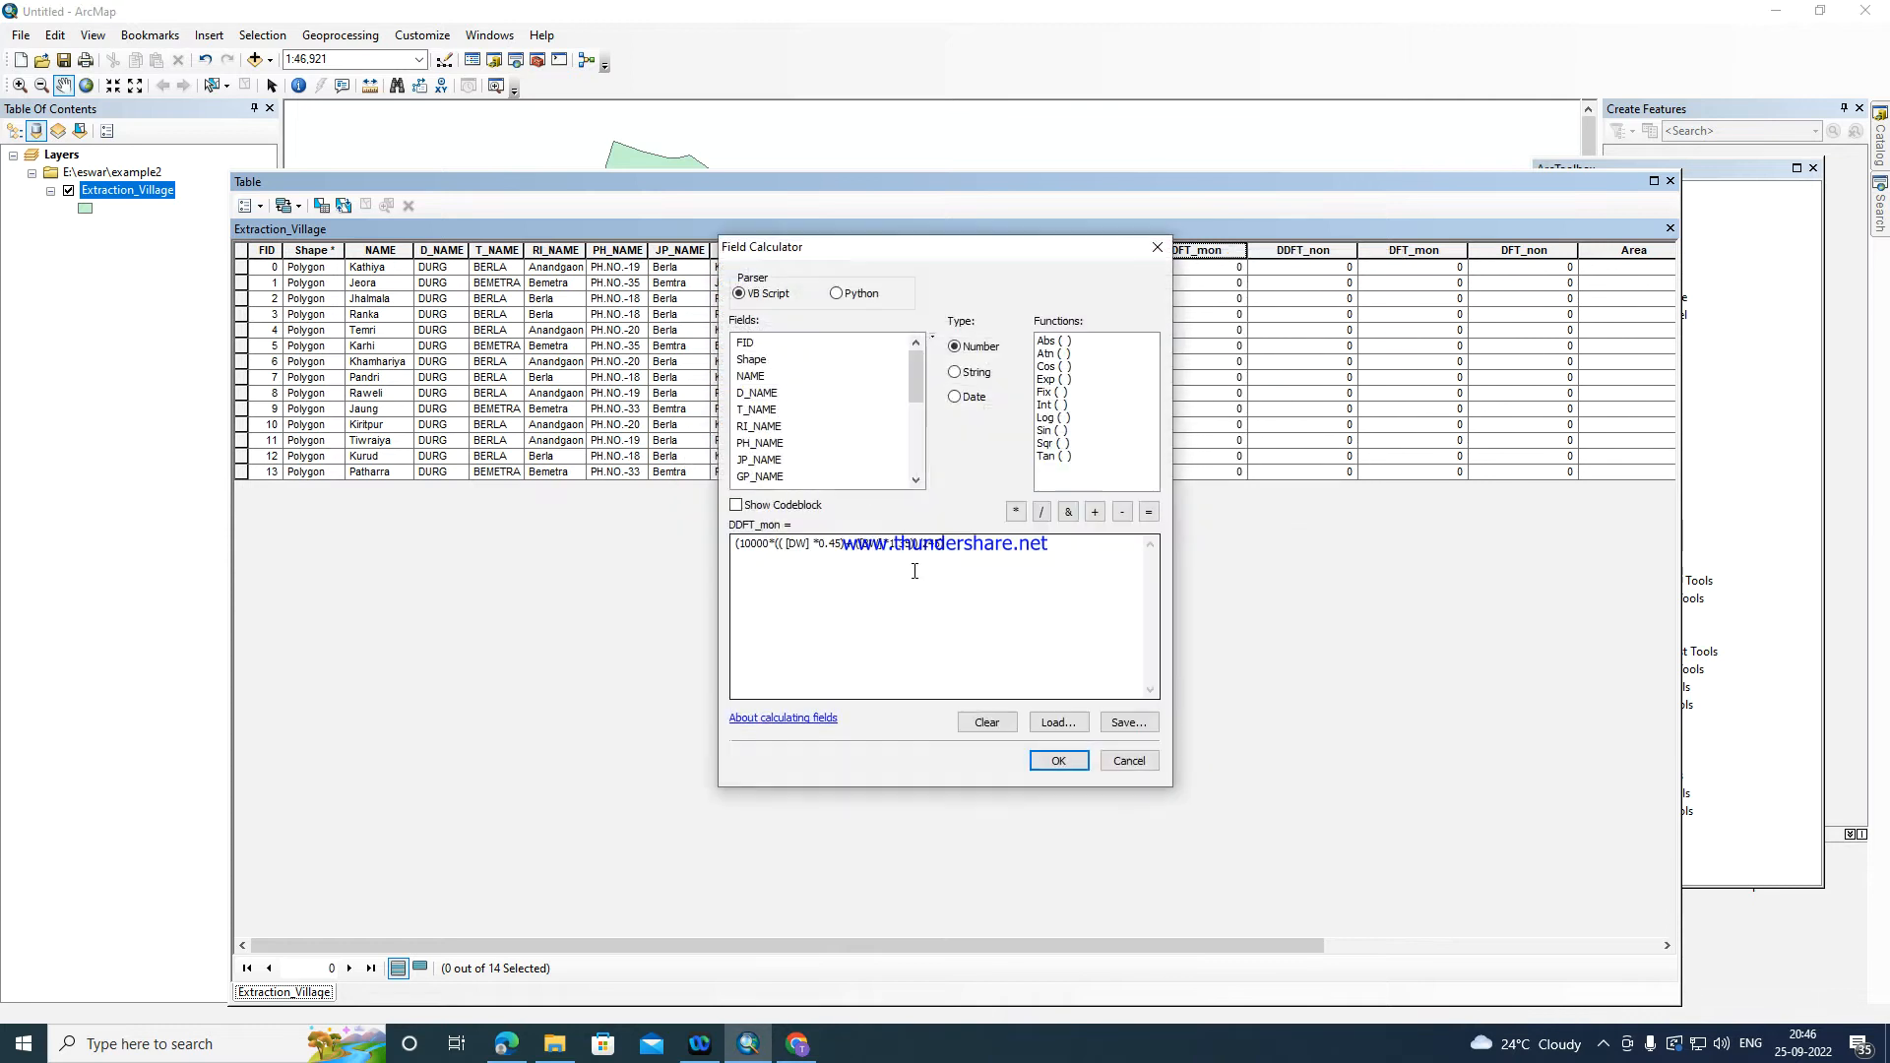
drag(943, 545, 675, 541)
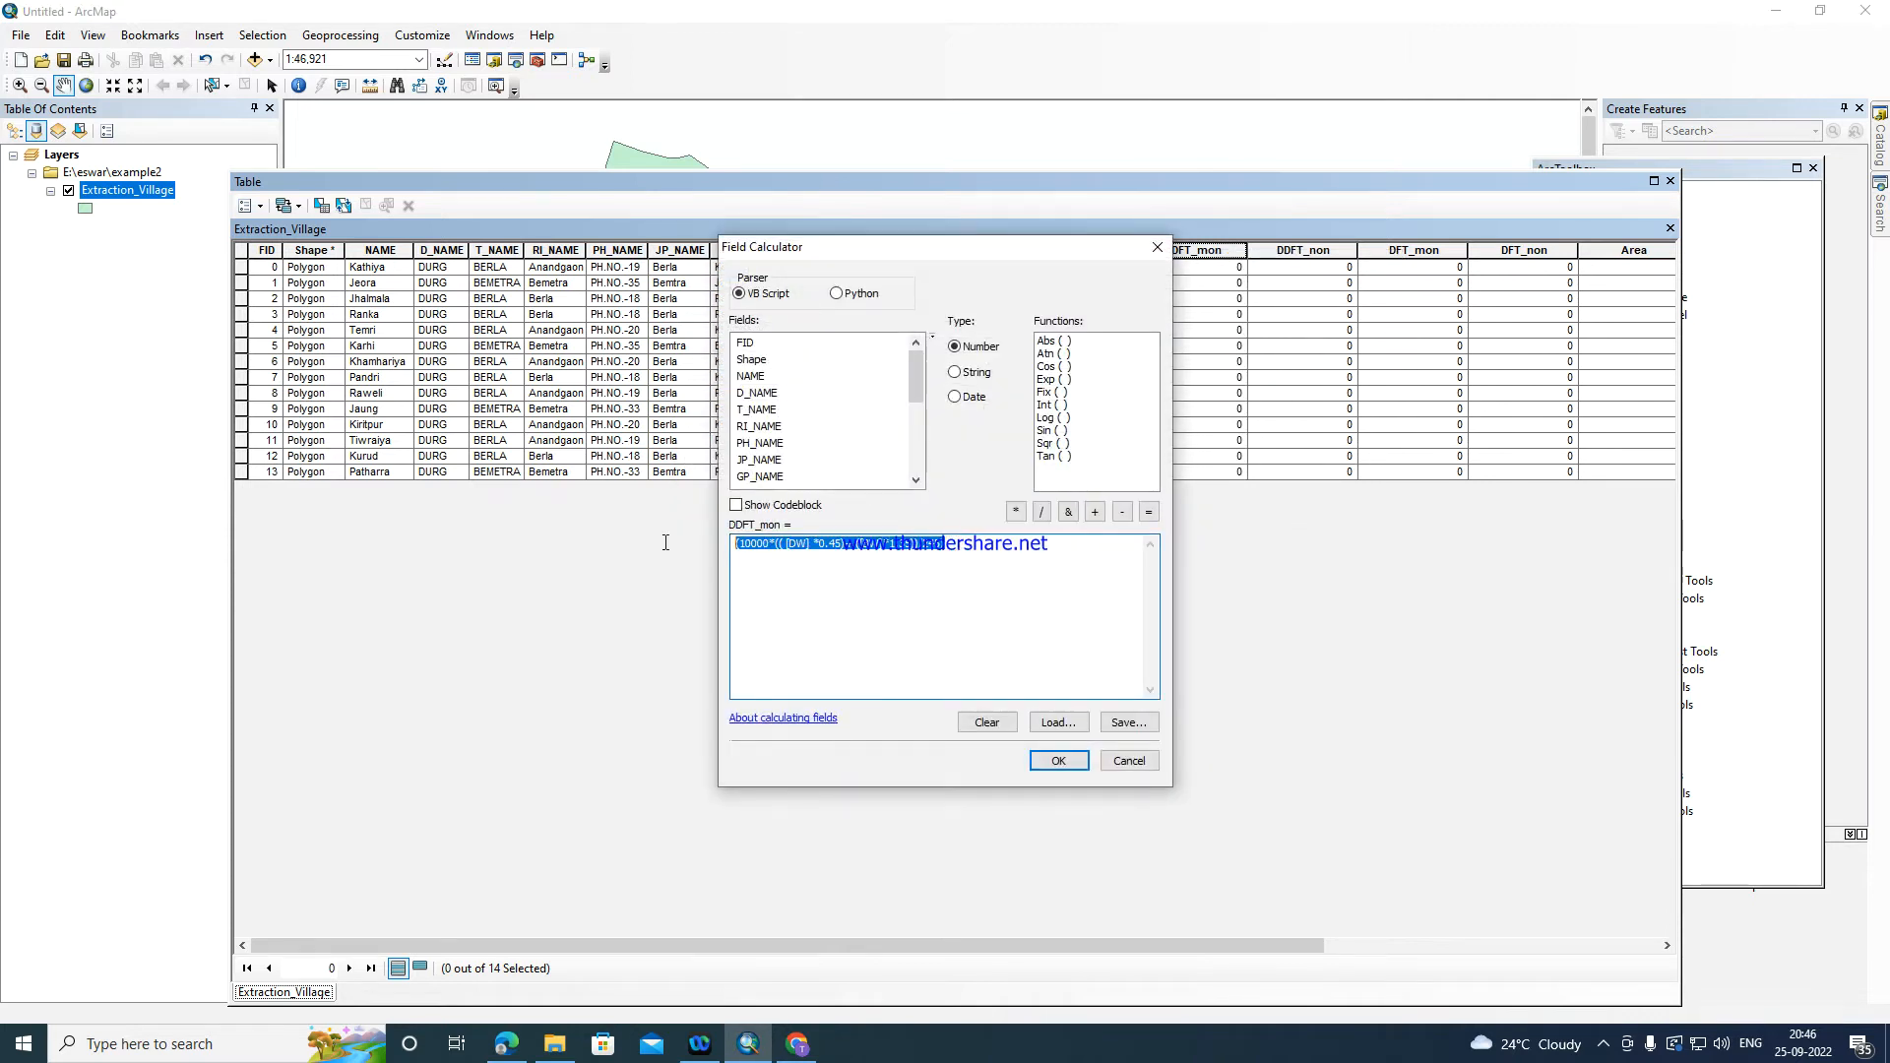
key(BackSpace)
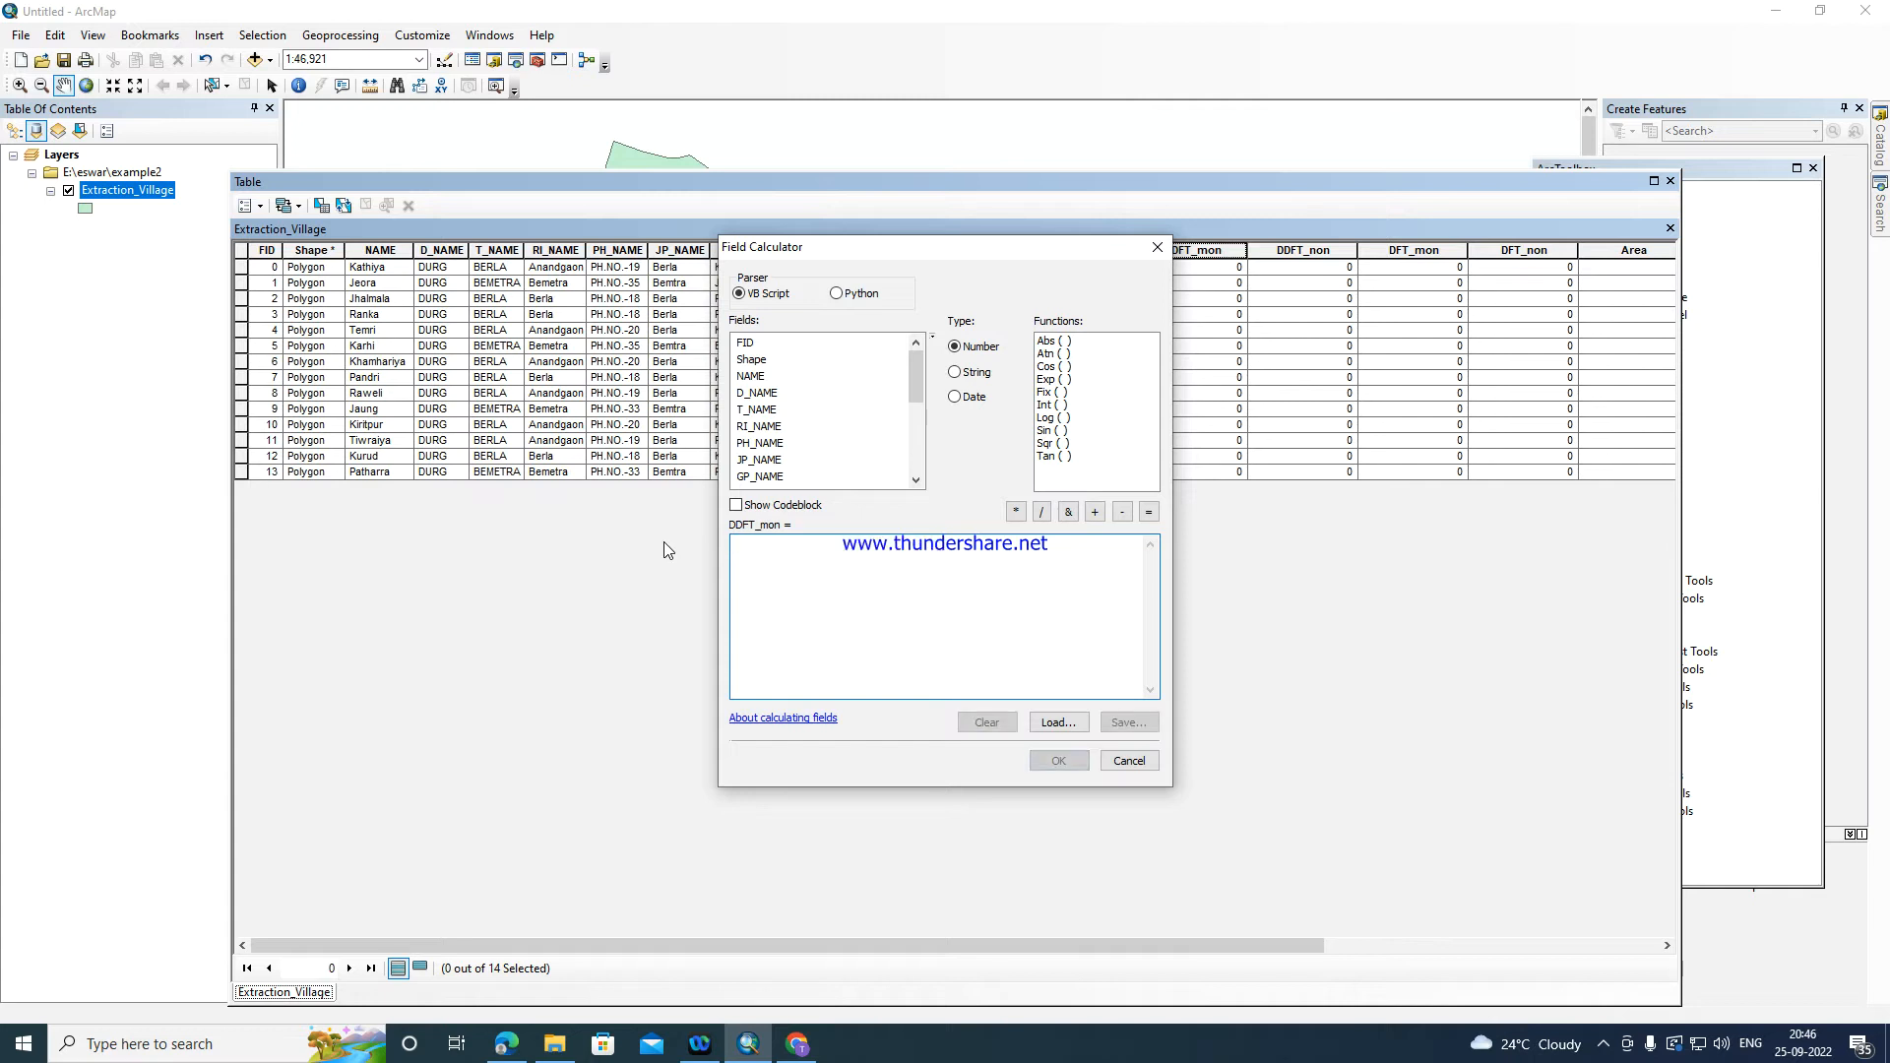
drag(913, 389, 919, 412)
click(784, 426)
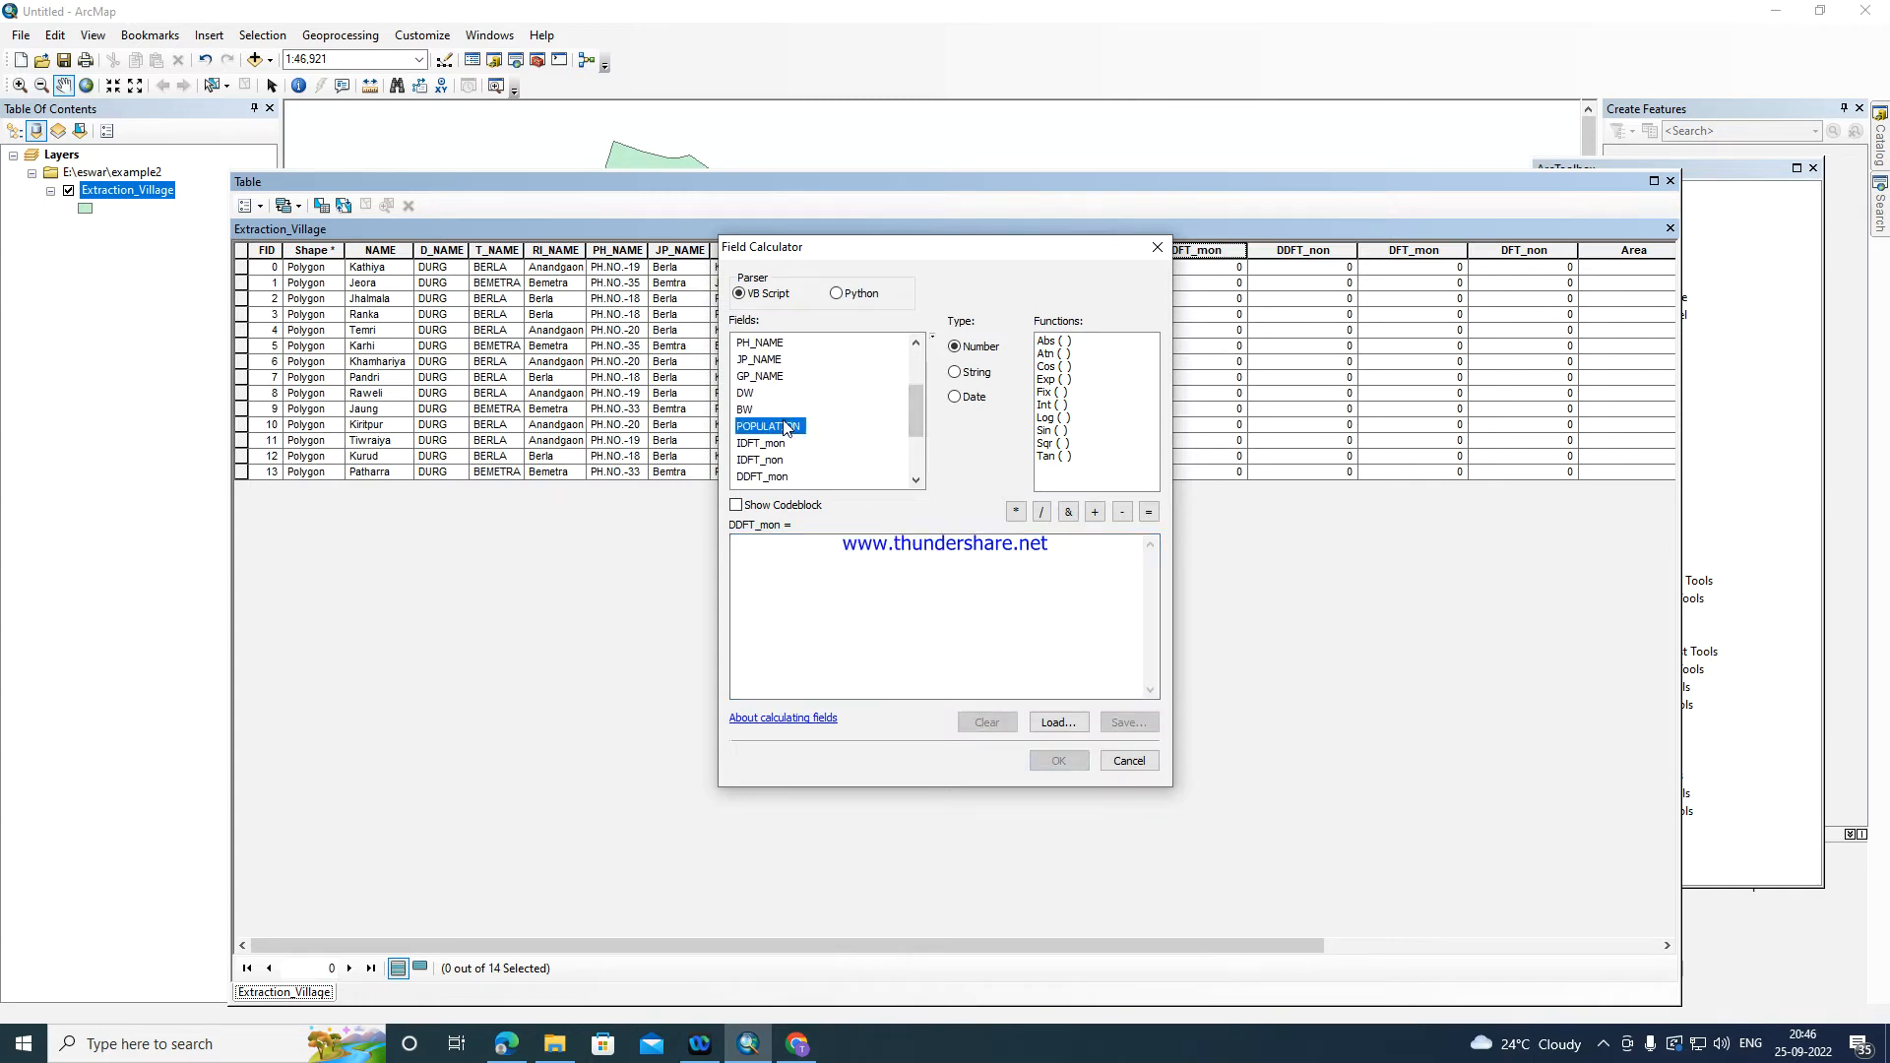
double_click(785, 426)
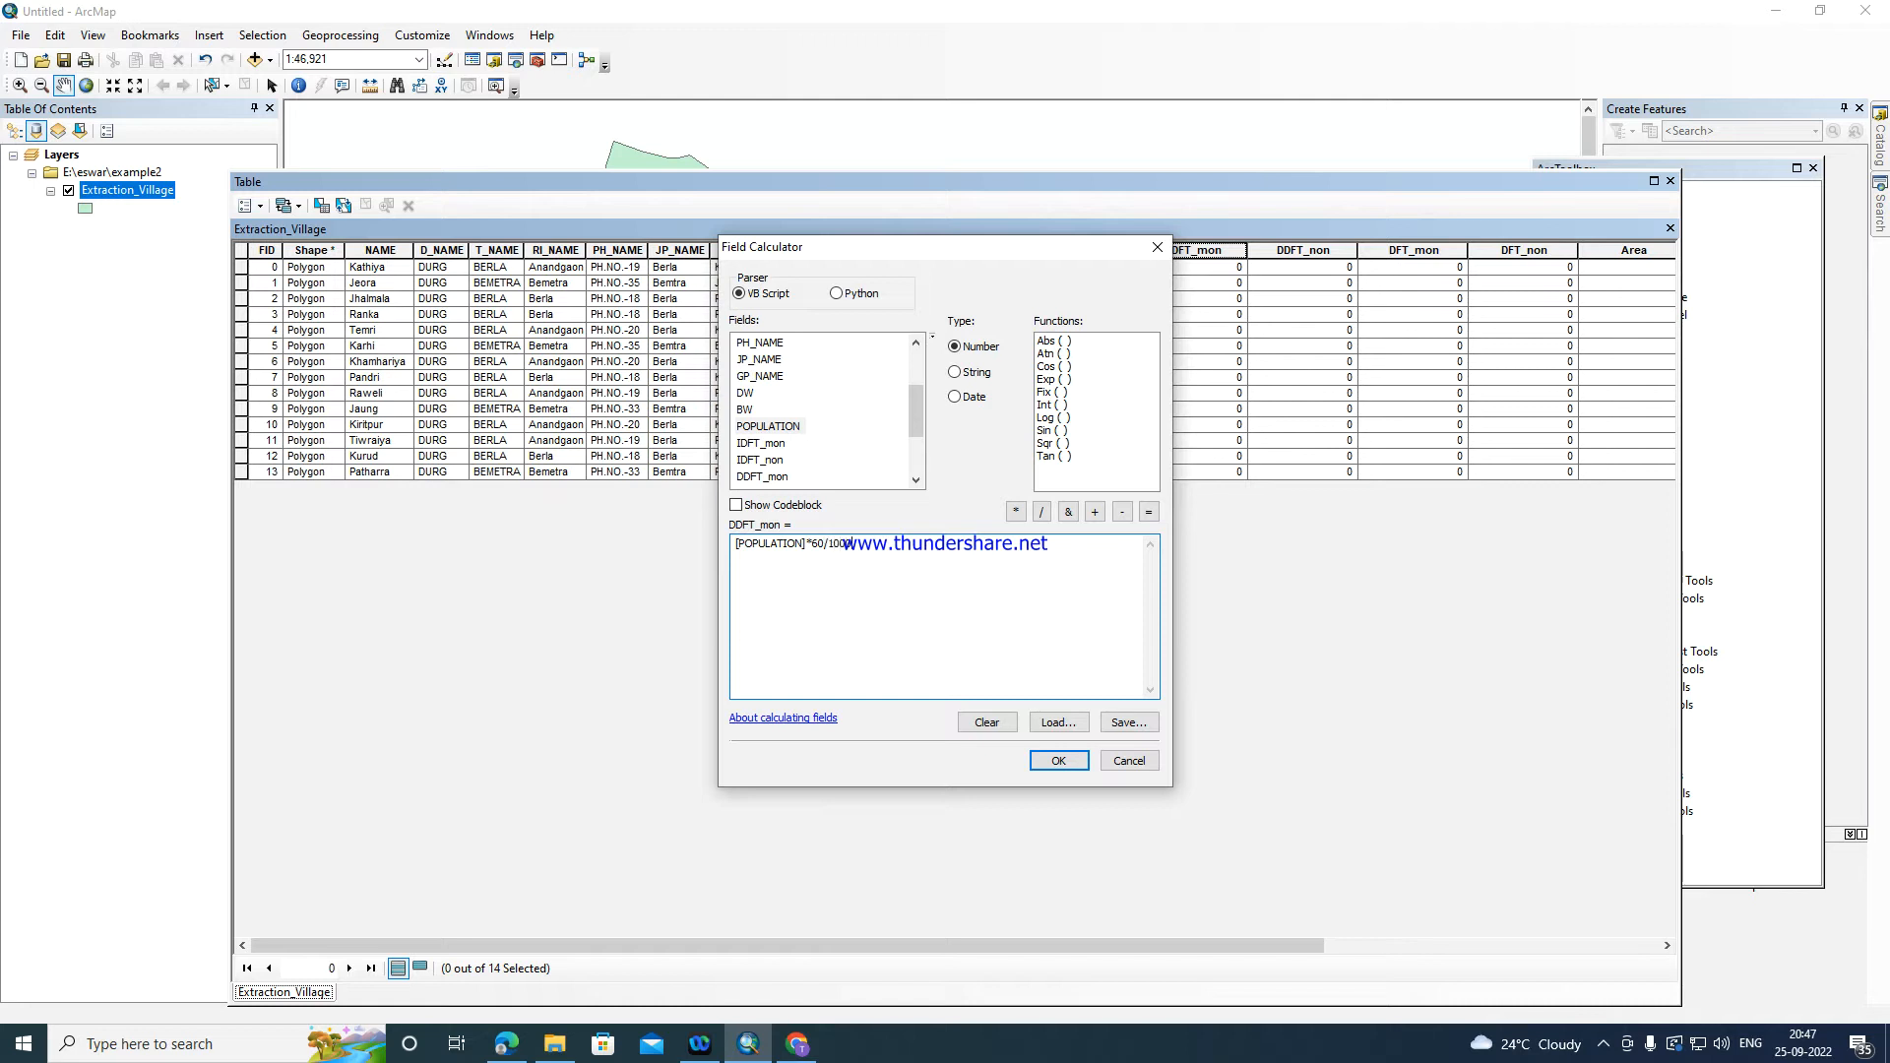
click(1080, 759)
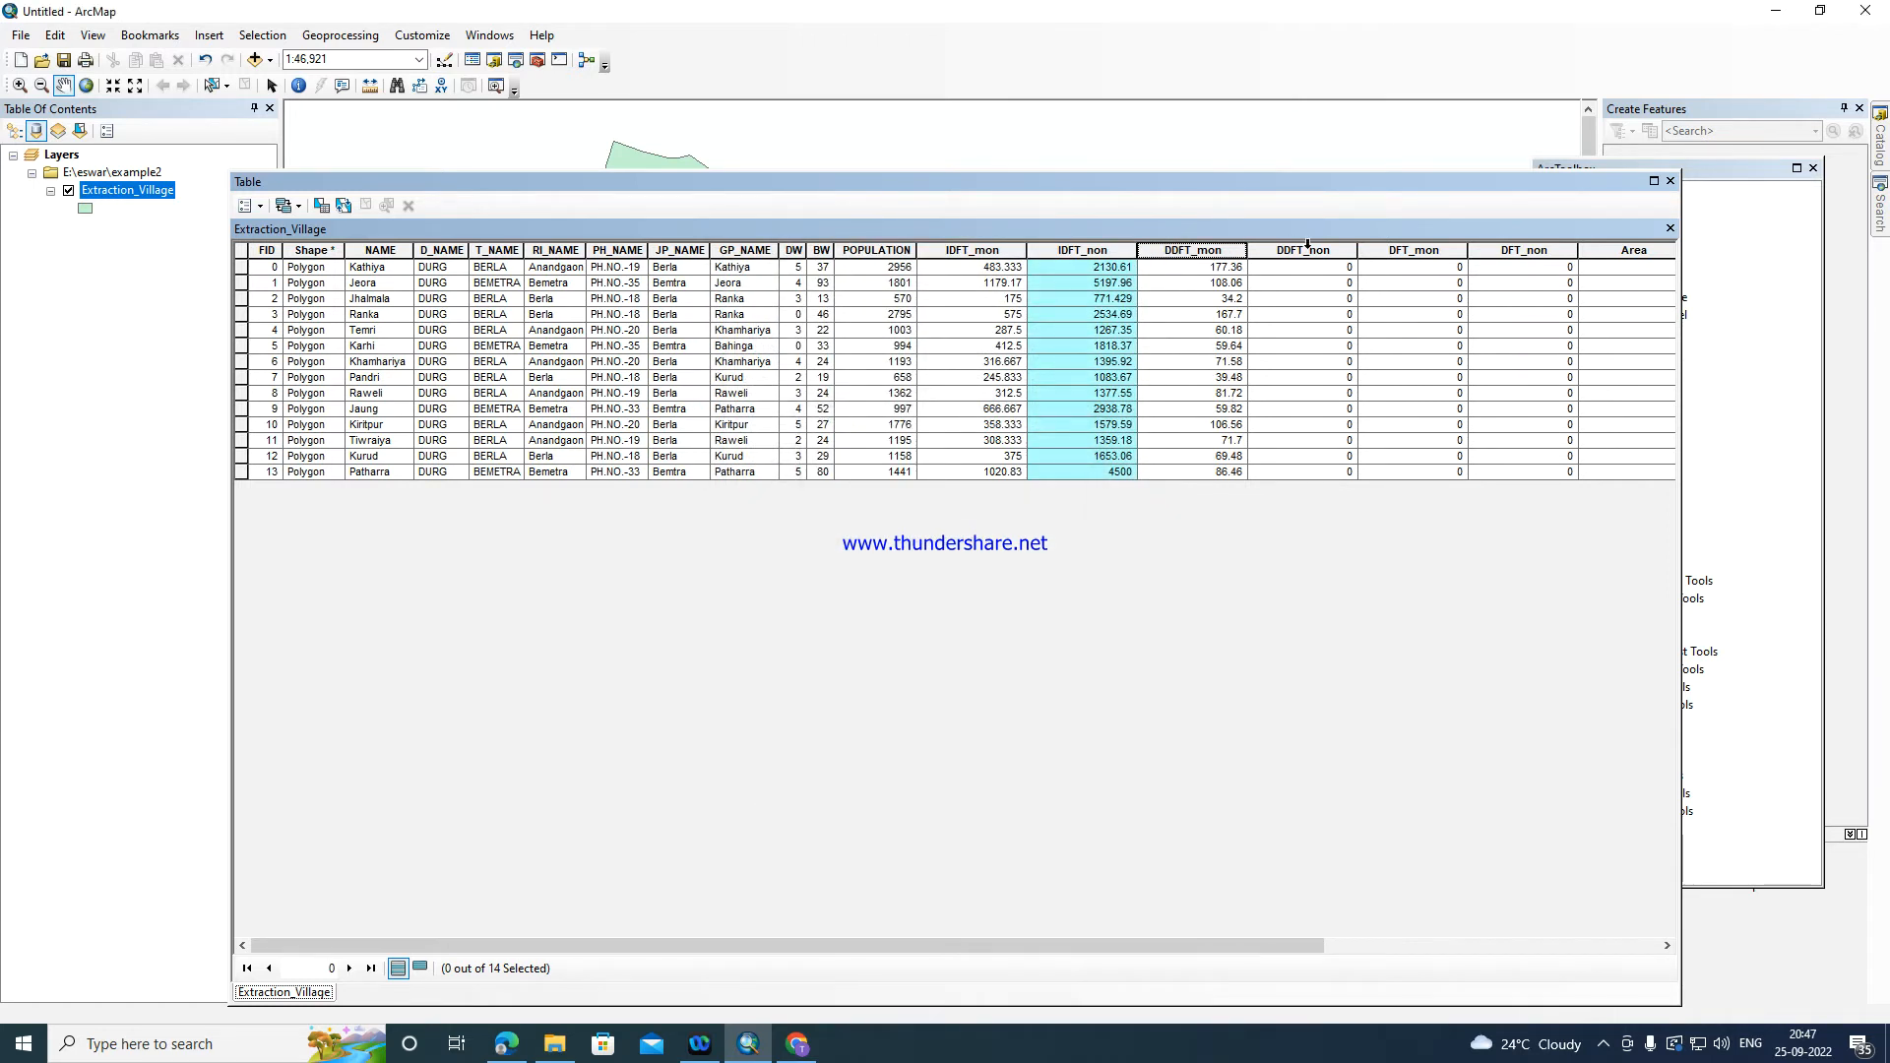
- Calculate the DDFT_non field with the same expression, [POPULATION]*60/1000, in the Field Calculator
click(1307, 246)
right_click(1308, 246)
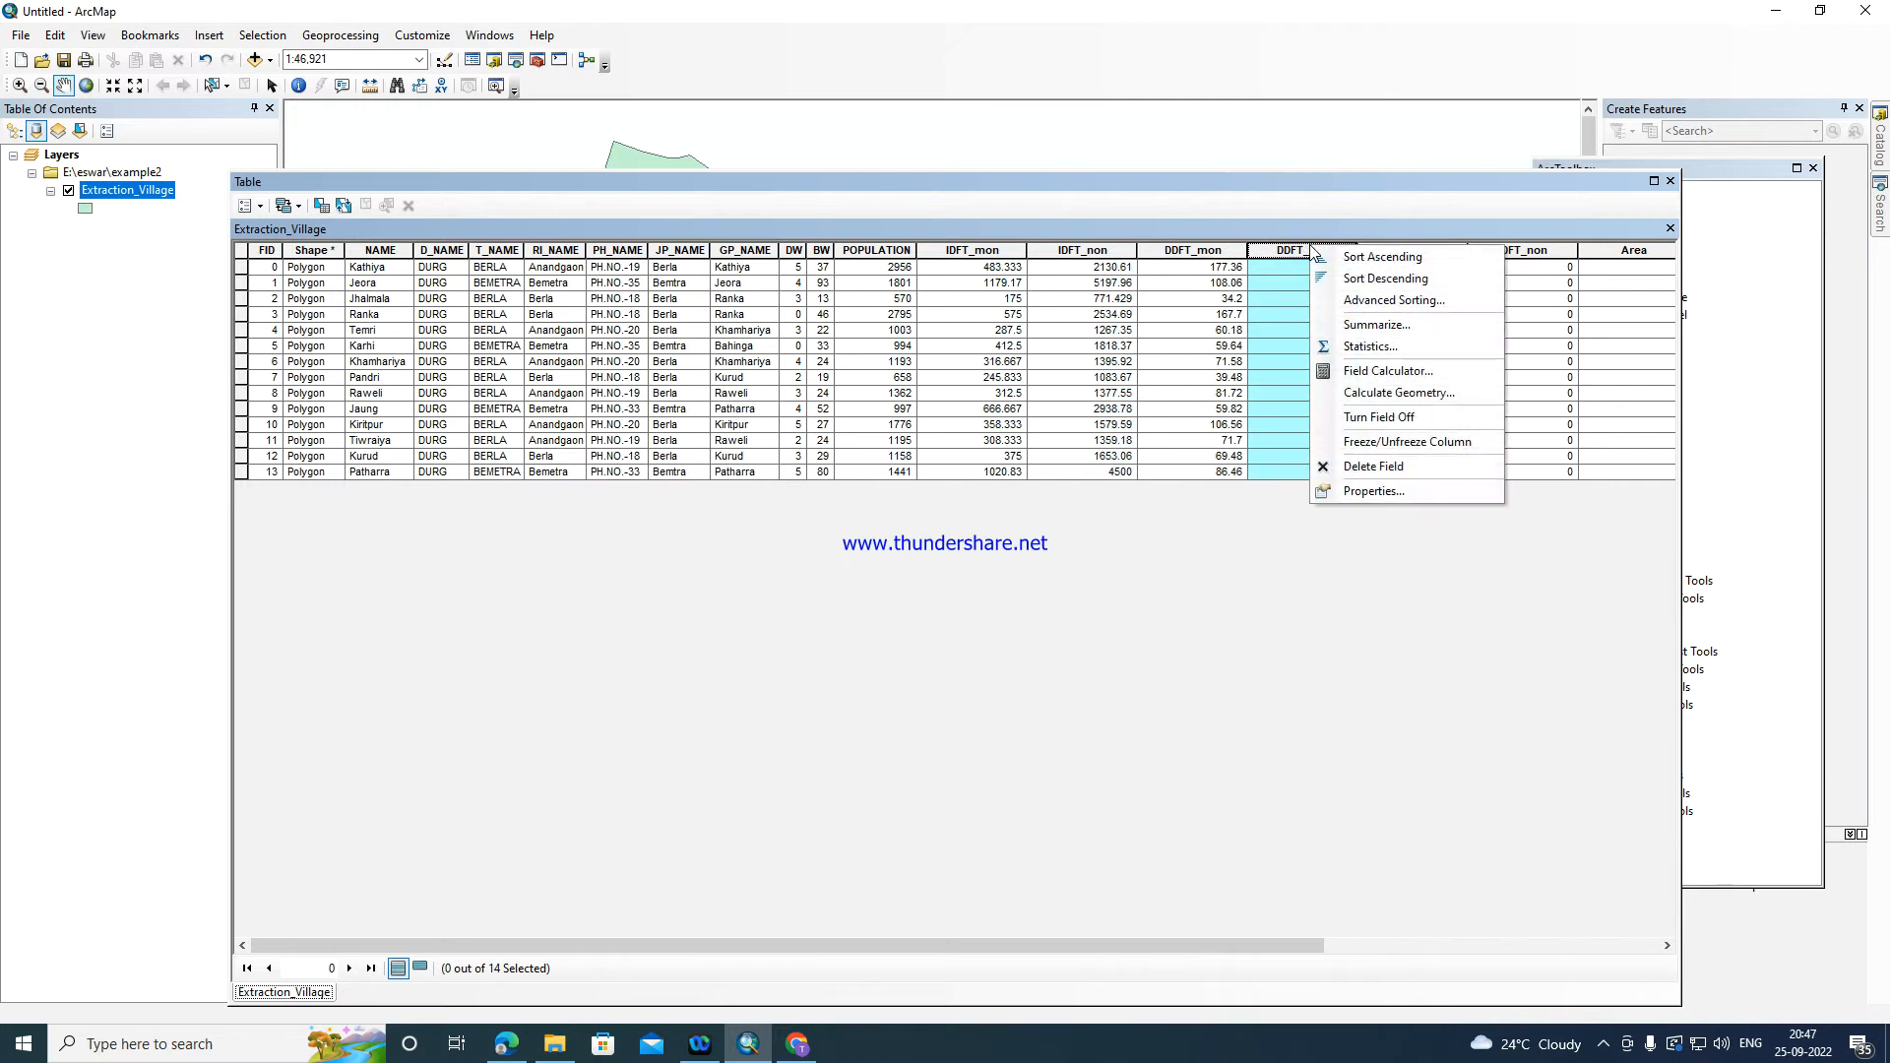
click(1421, 378)
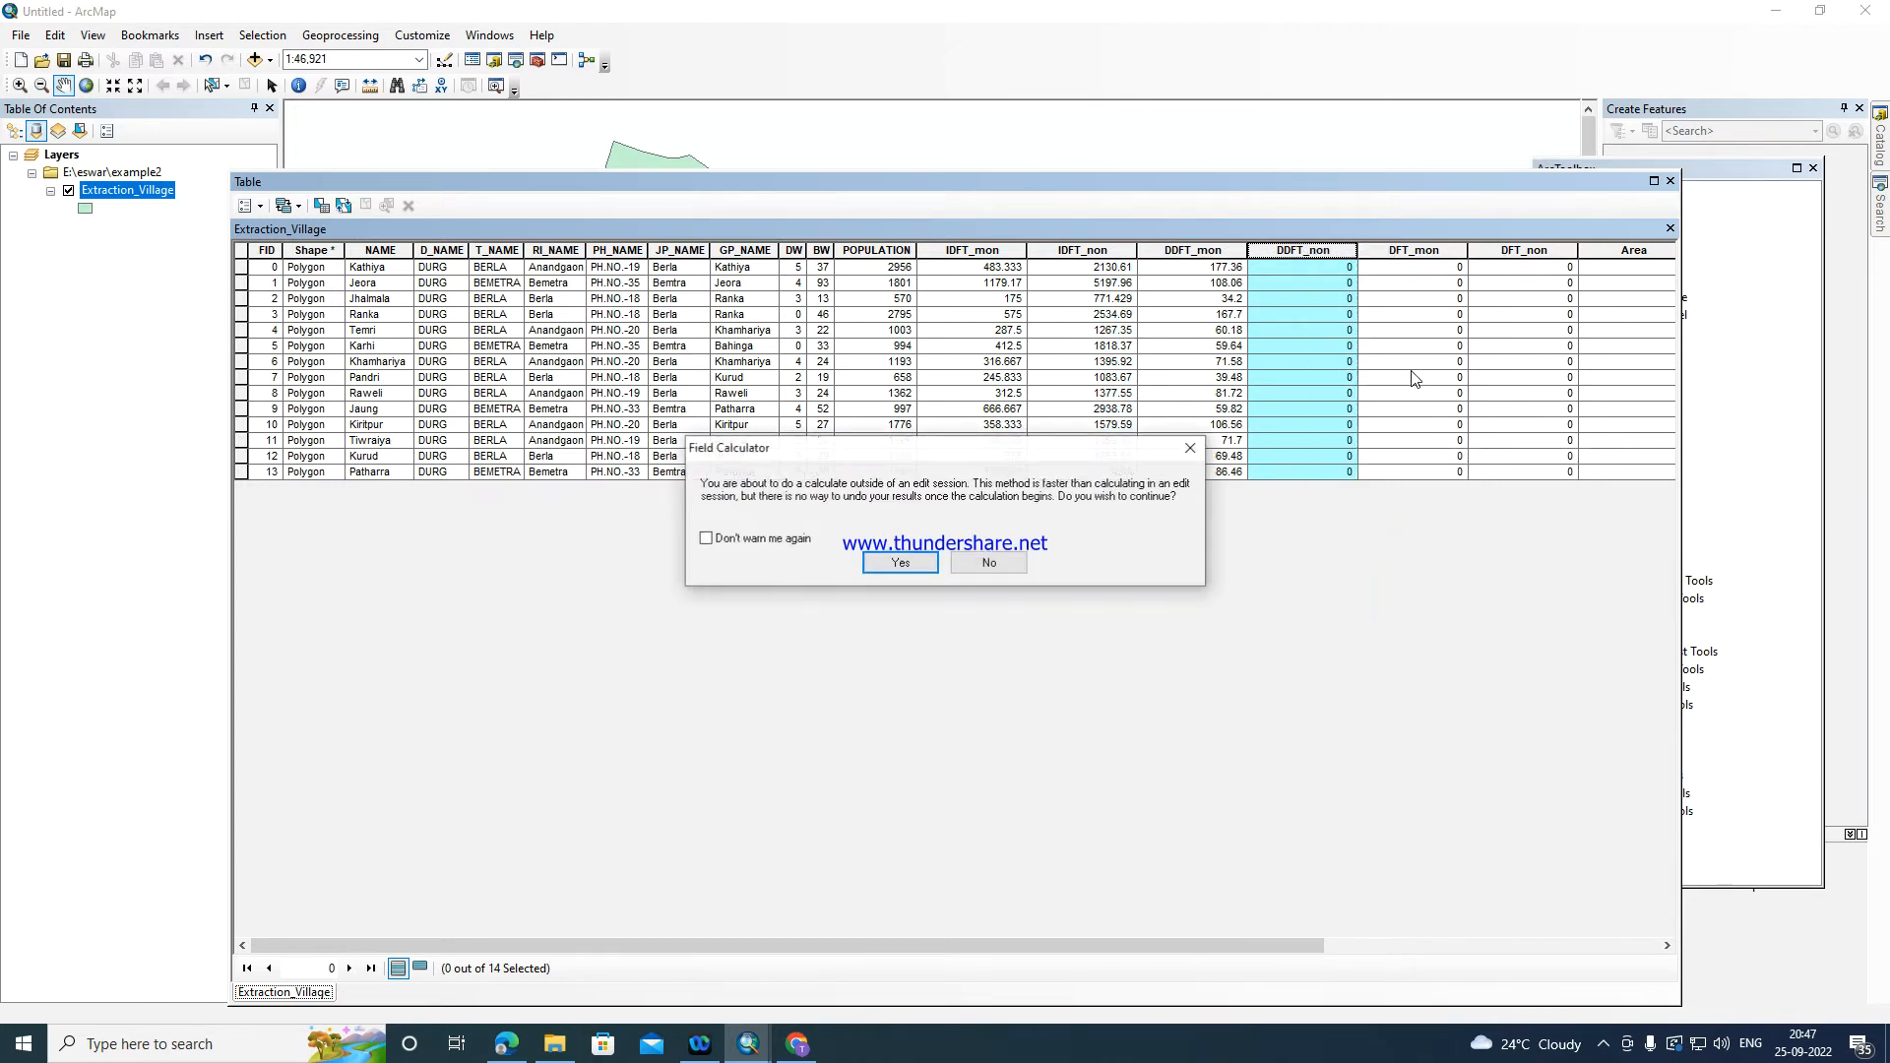
click(886, 570)
scroll(811, 420, down, 2)
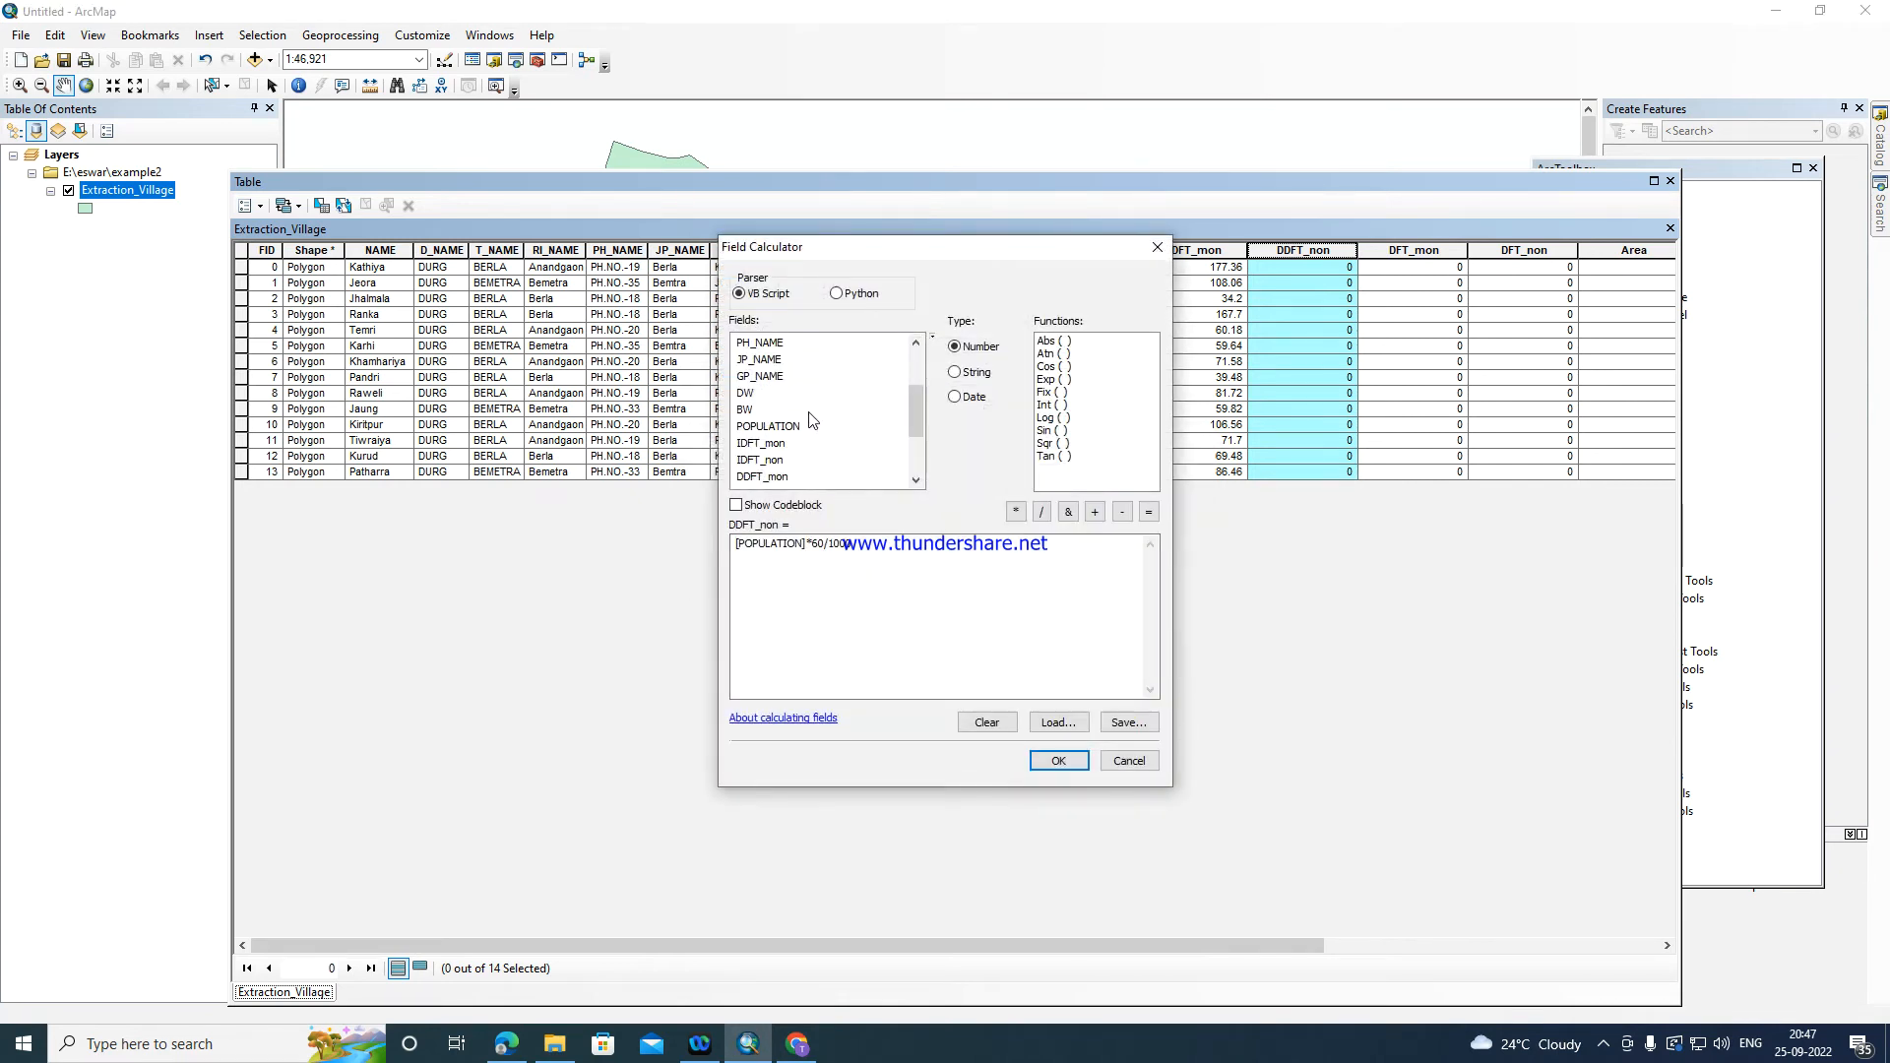
click(1053, 759)
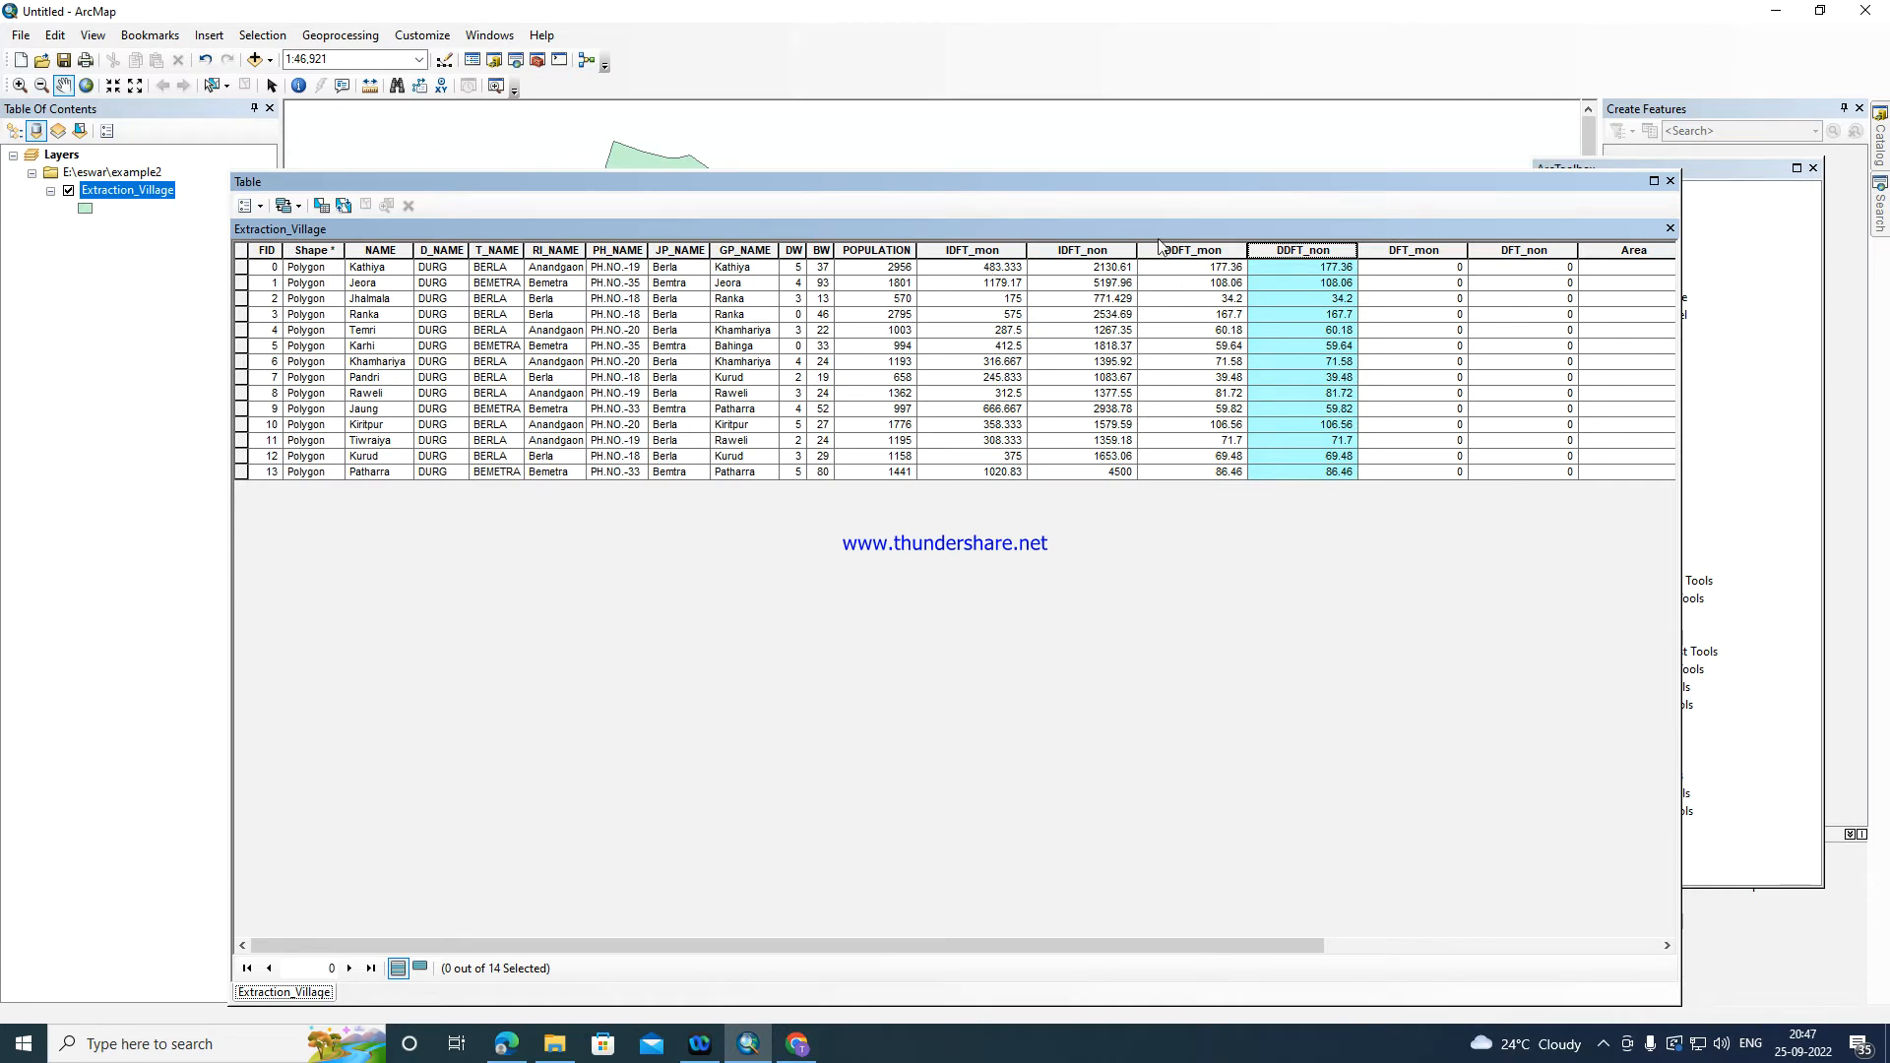
- Open the Field Calculator for the DFT_mon field and clear the expression left from the previous calculation
click(1401, 249)
right_click(1402, 249)
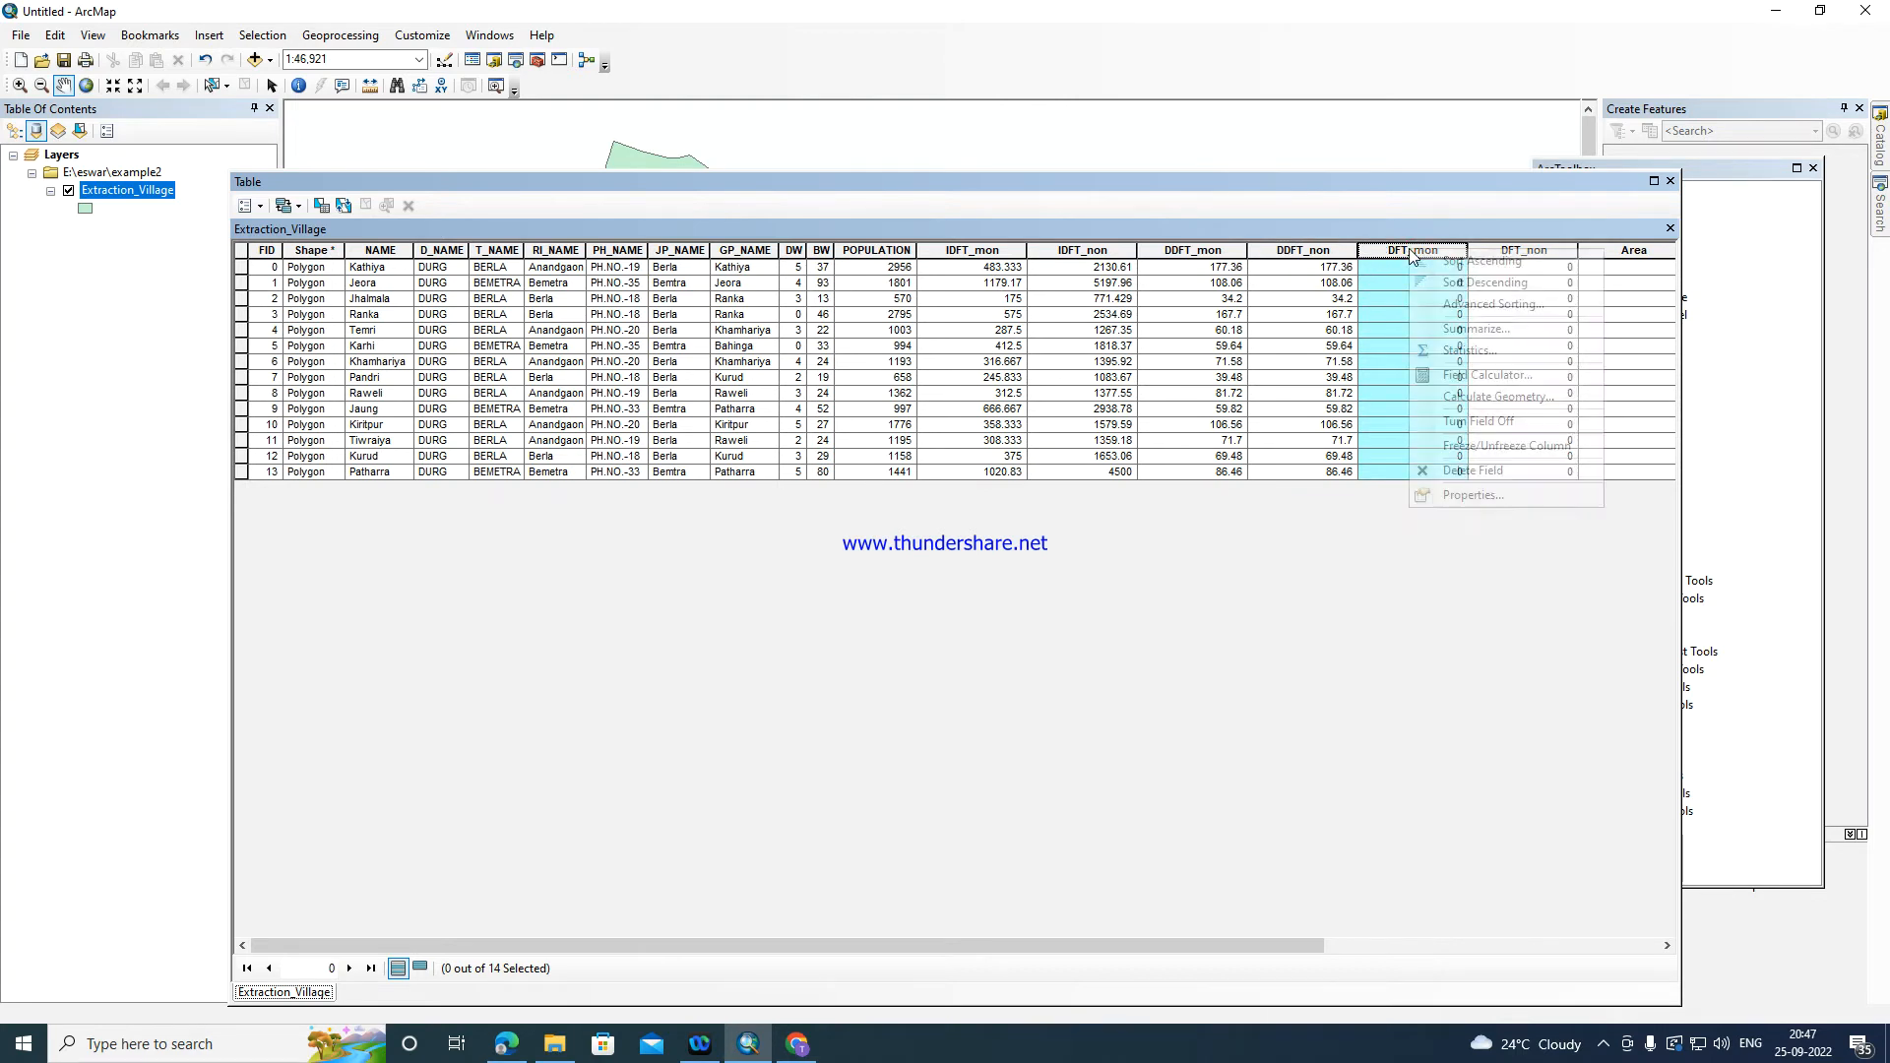
click(1462, 382)
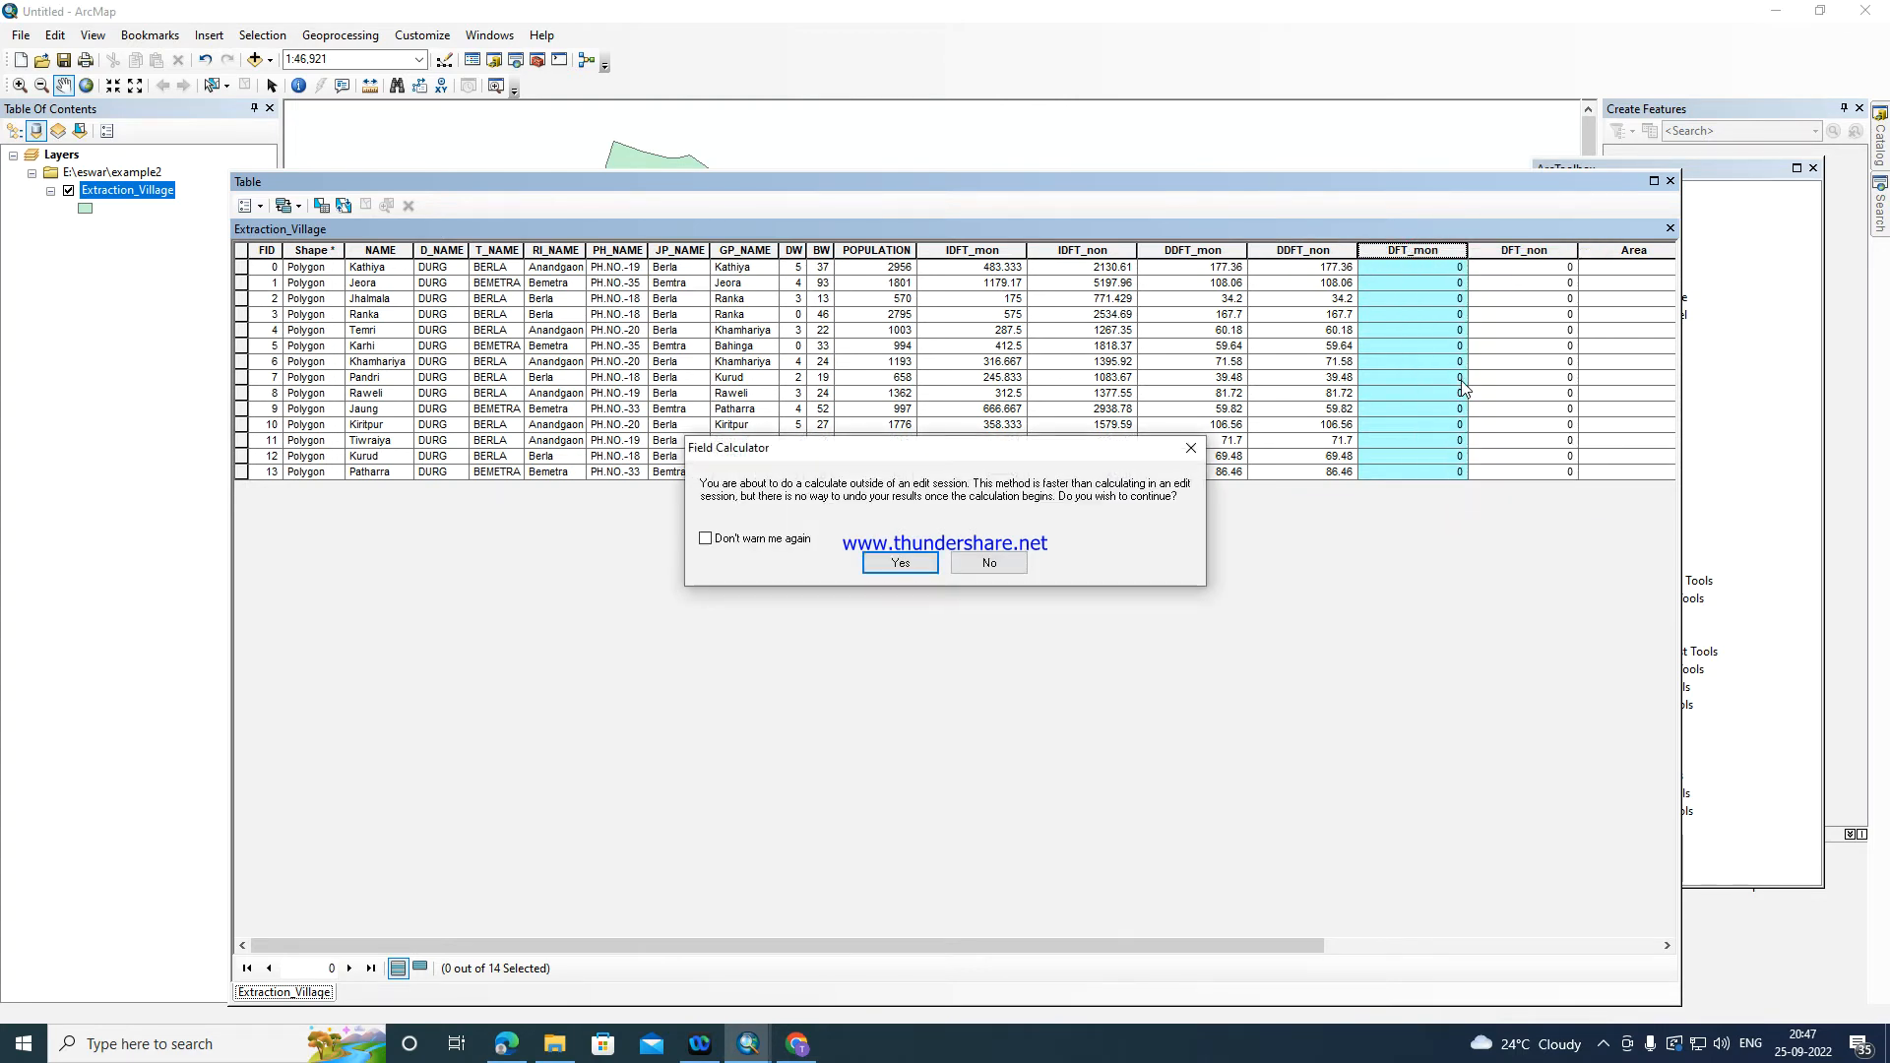
click(918, 562)
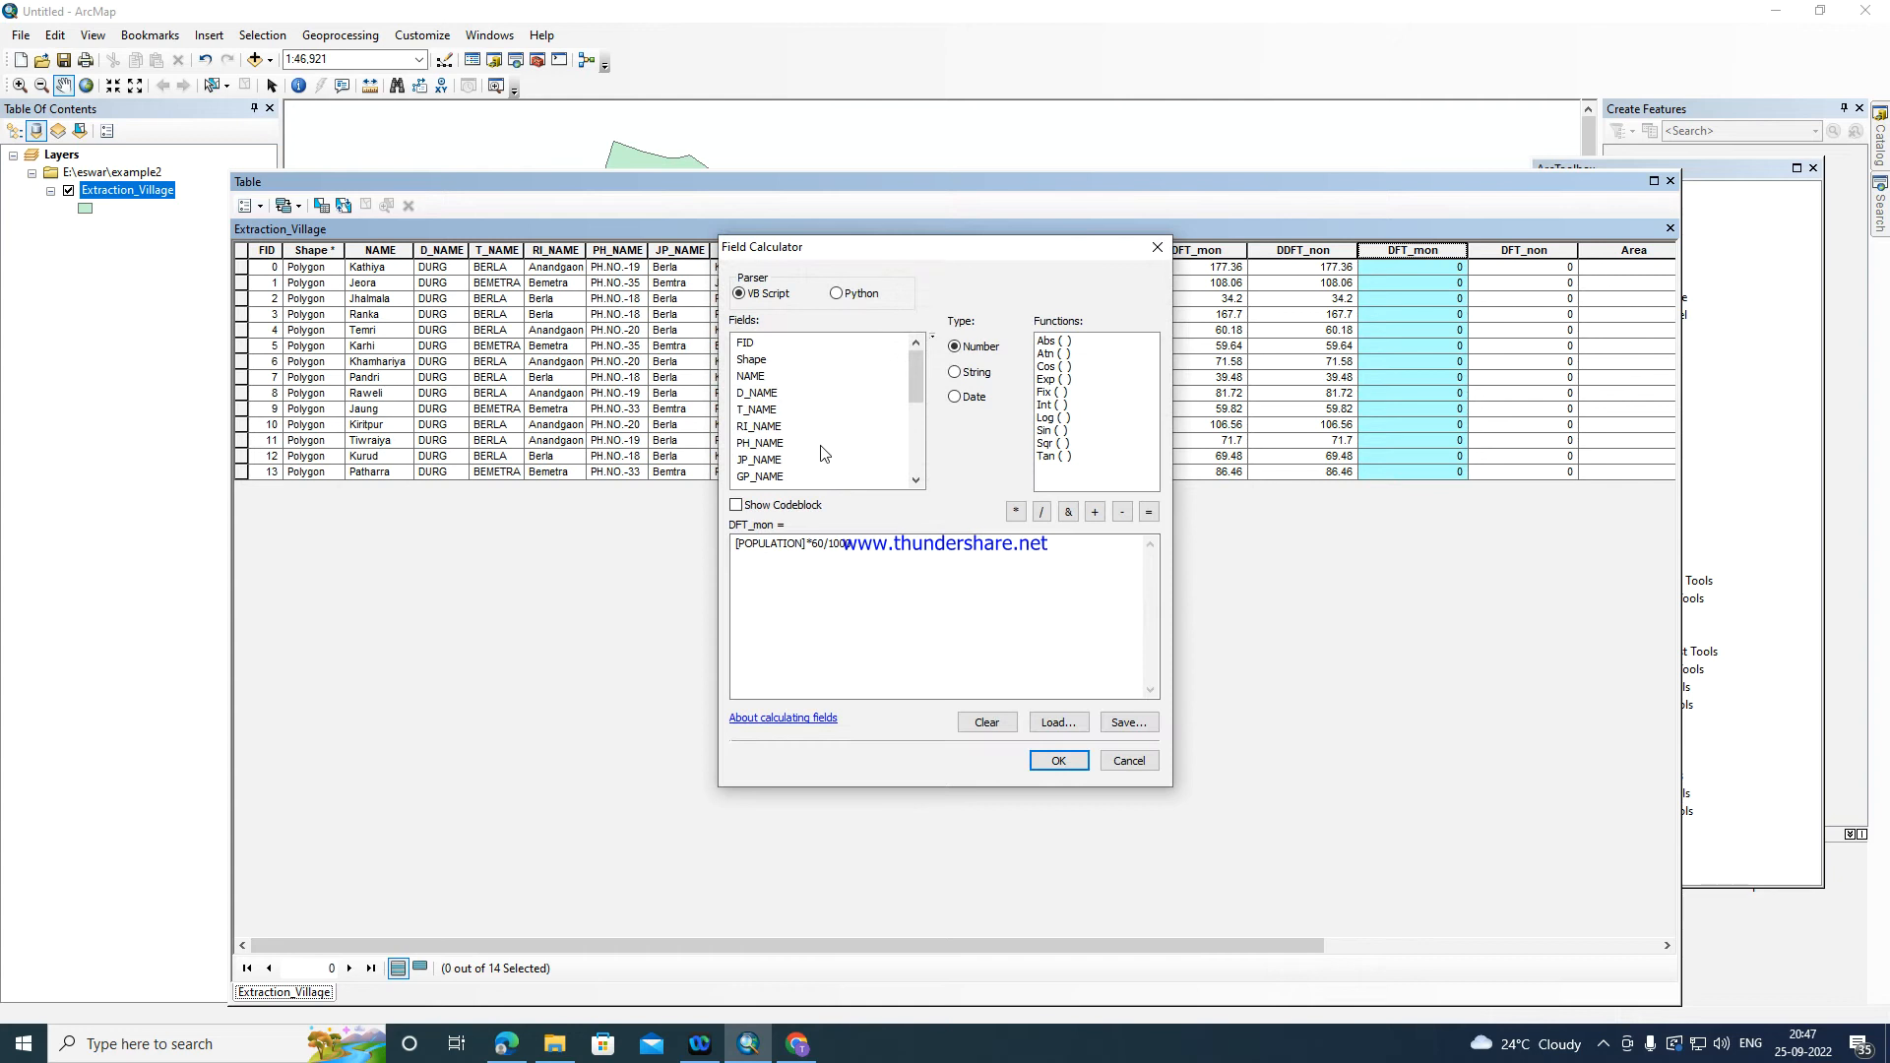
scroll(825, 453, down, 2)
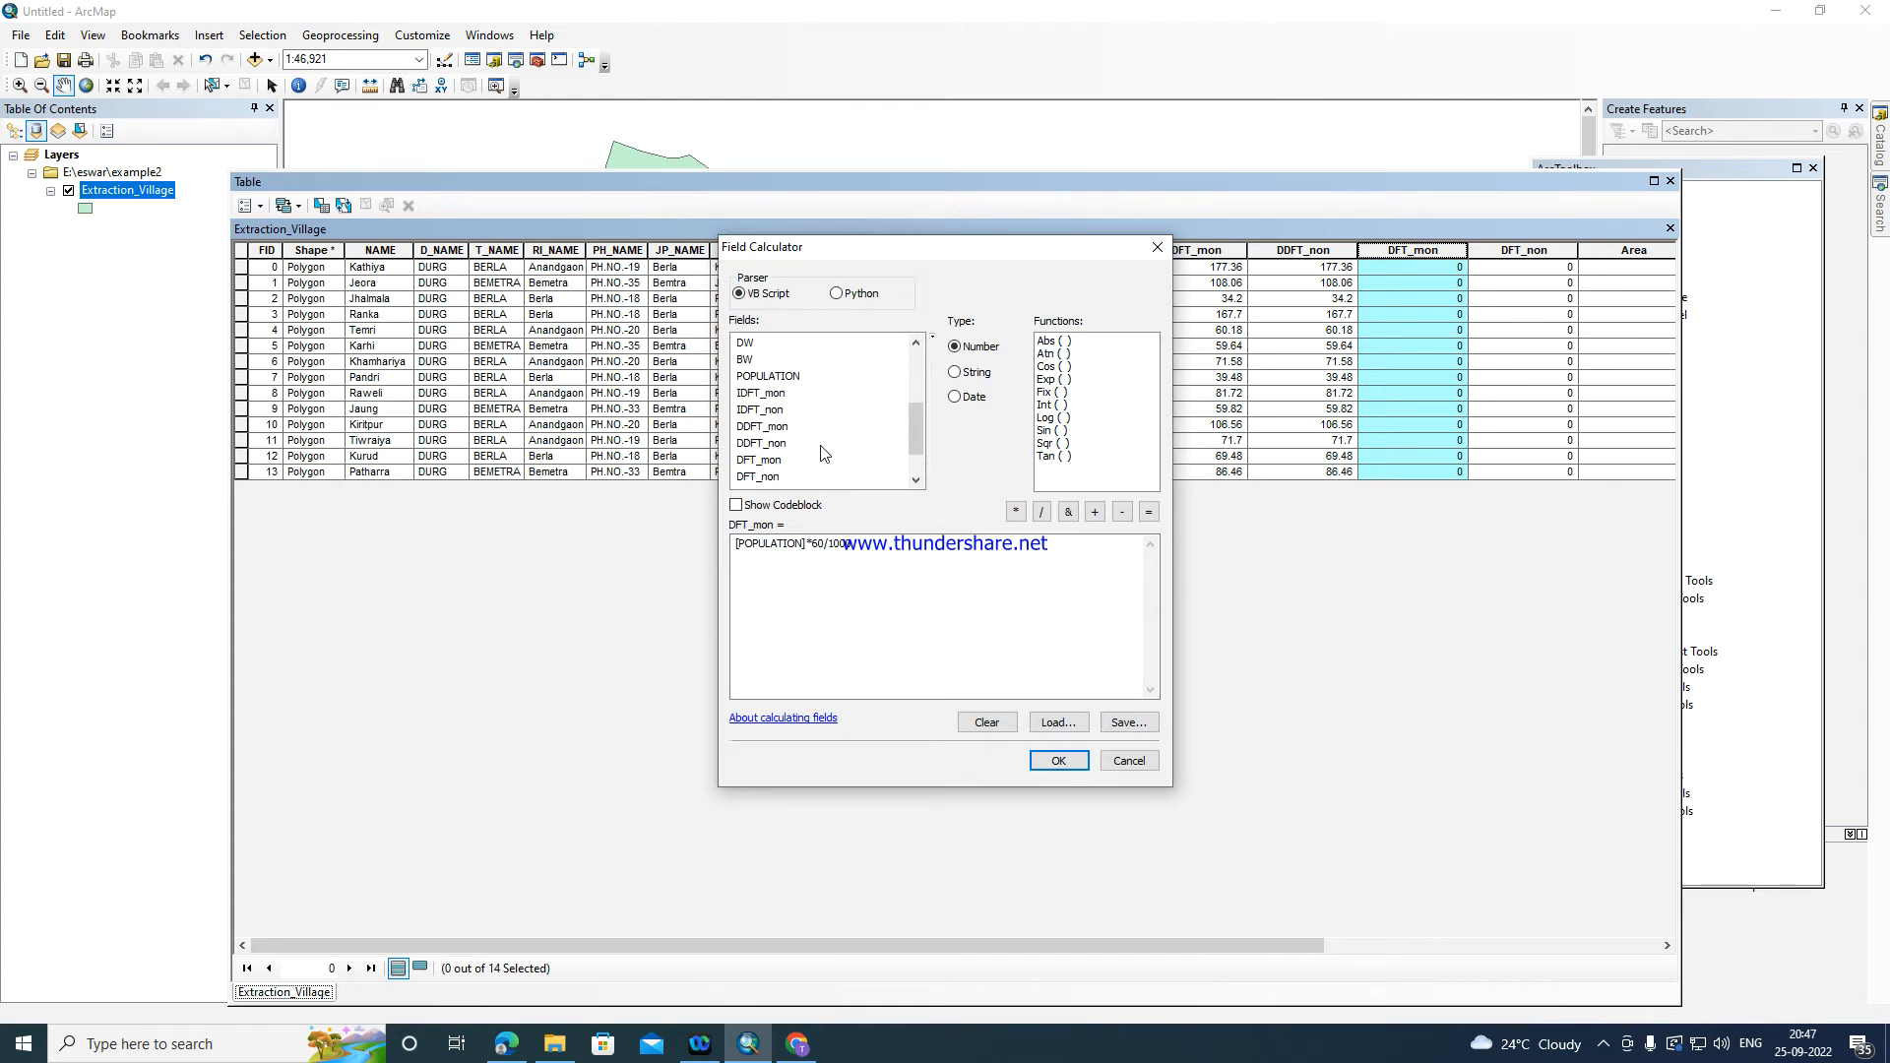
drag(850, 544, 700, 552)
key(Delete)
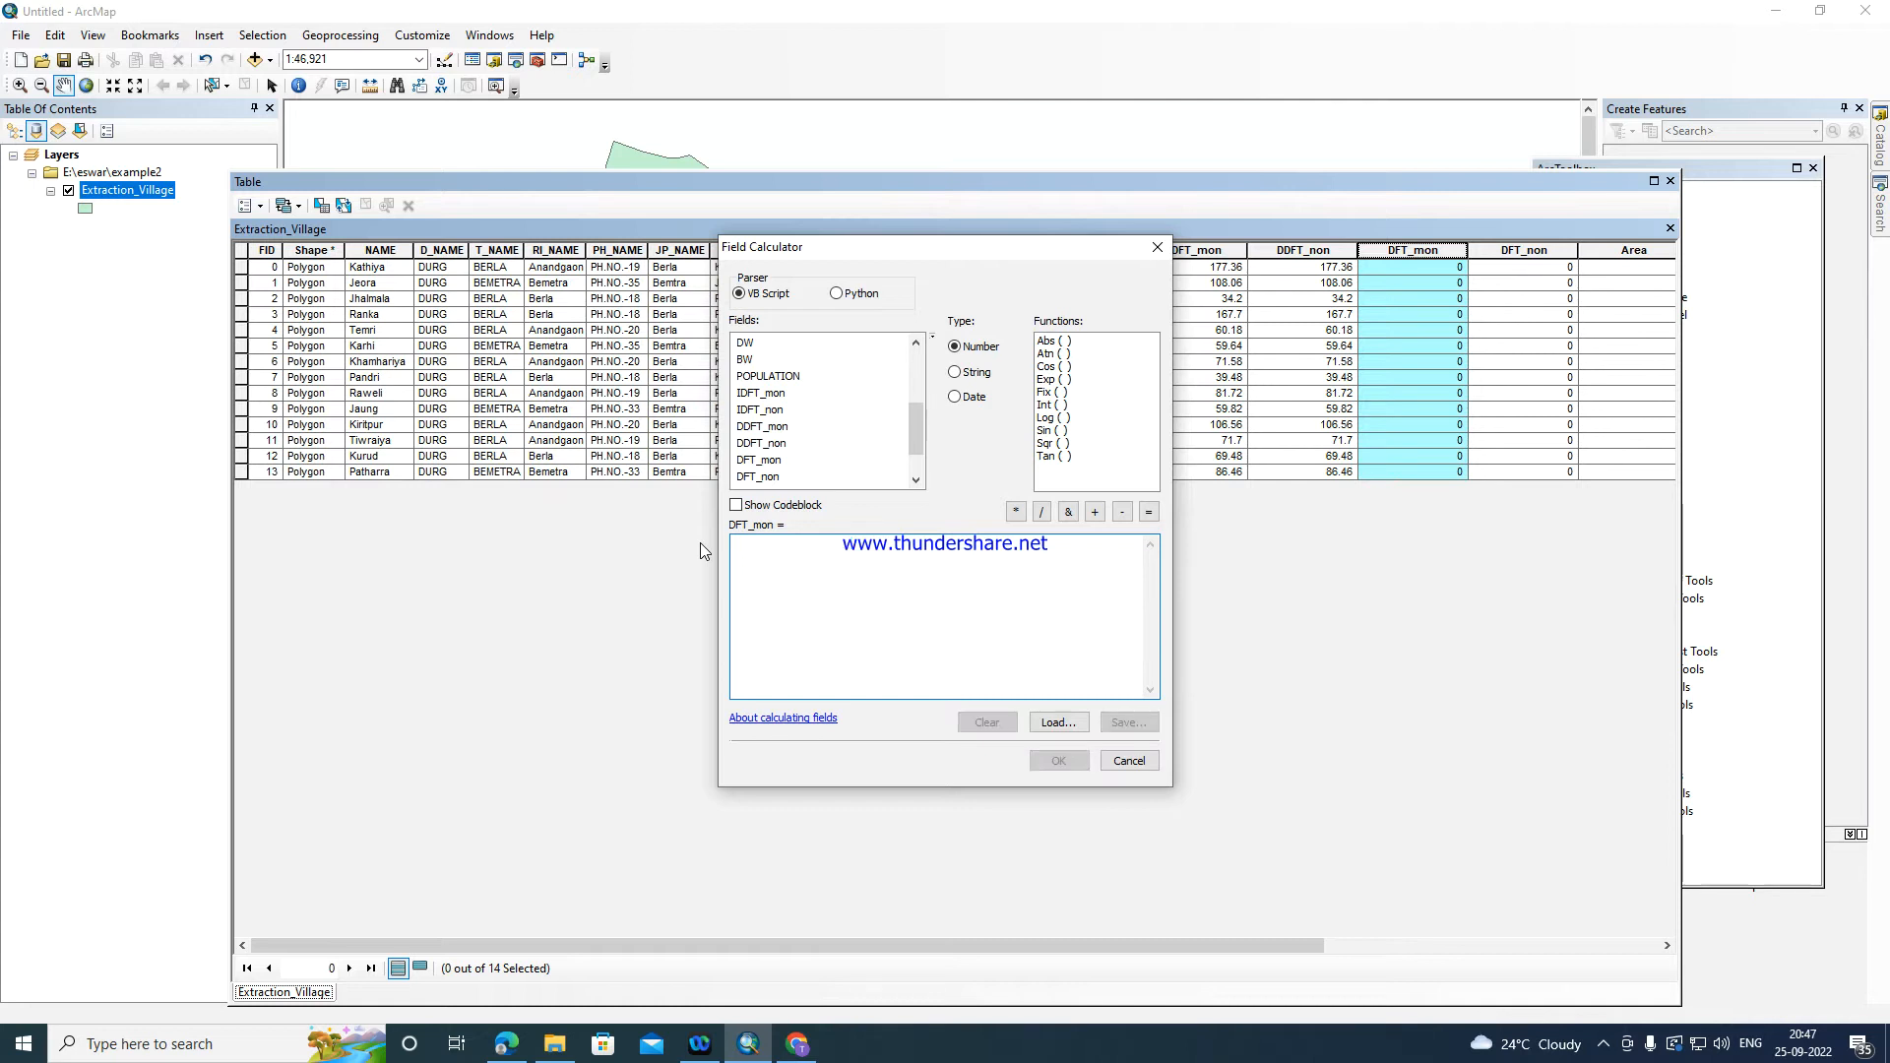
- Build the expression [IDFT_mon]+ [DDFT_mon] from the listed fields and calculate the DFT_mon field
click(760, 394)
double_click(760, 393)
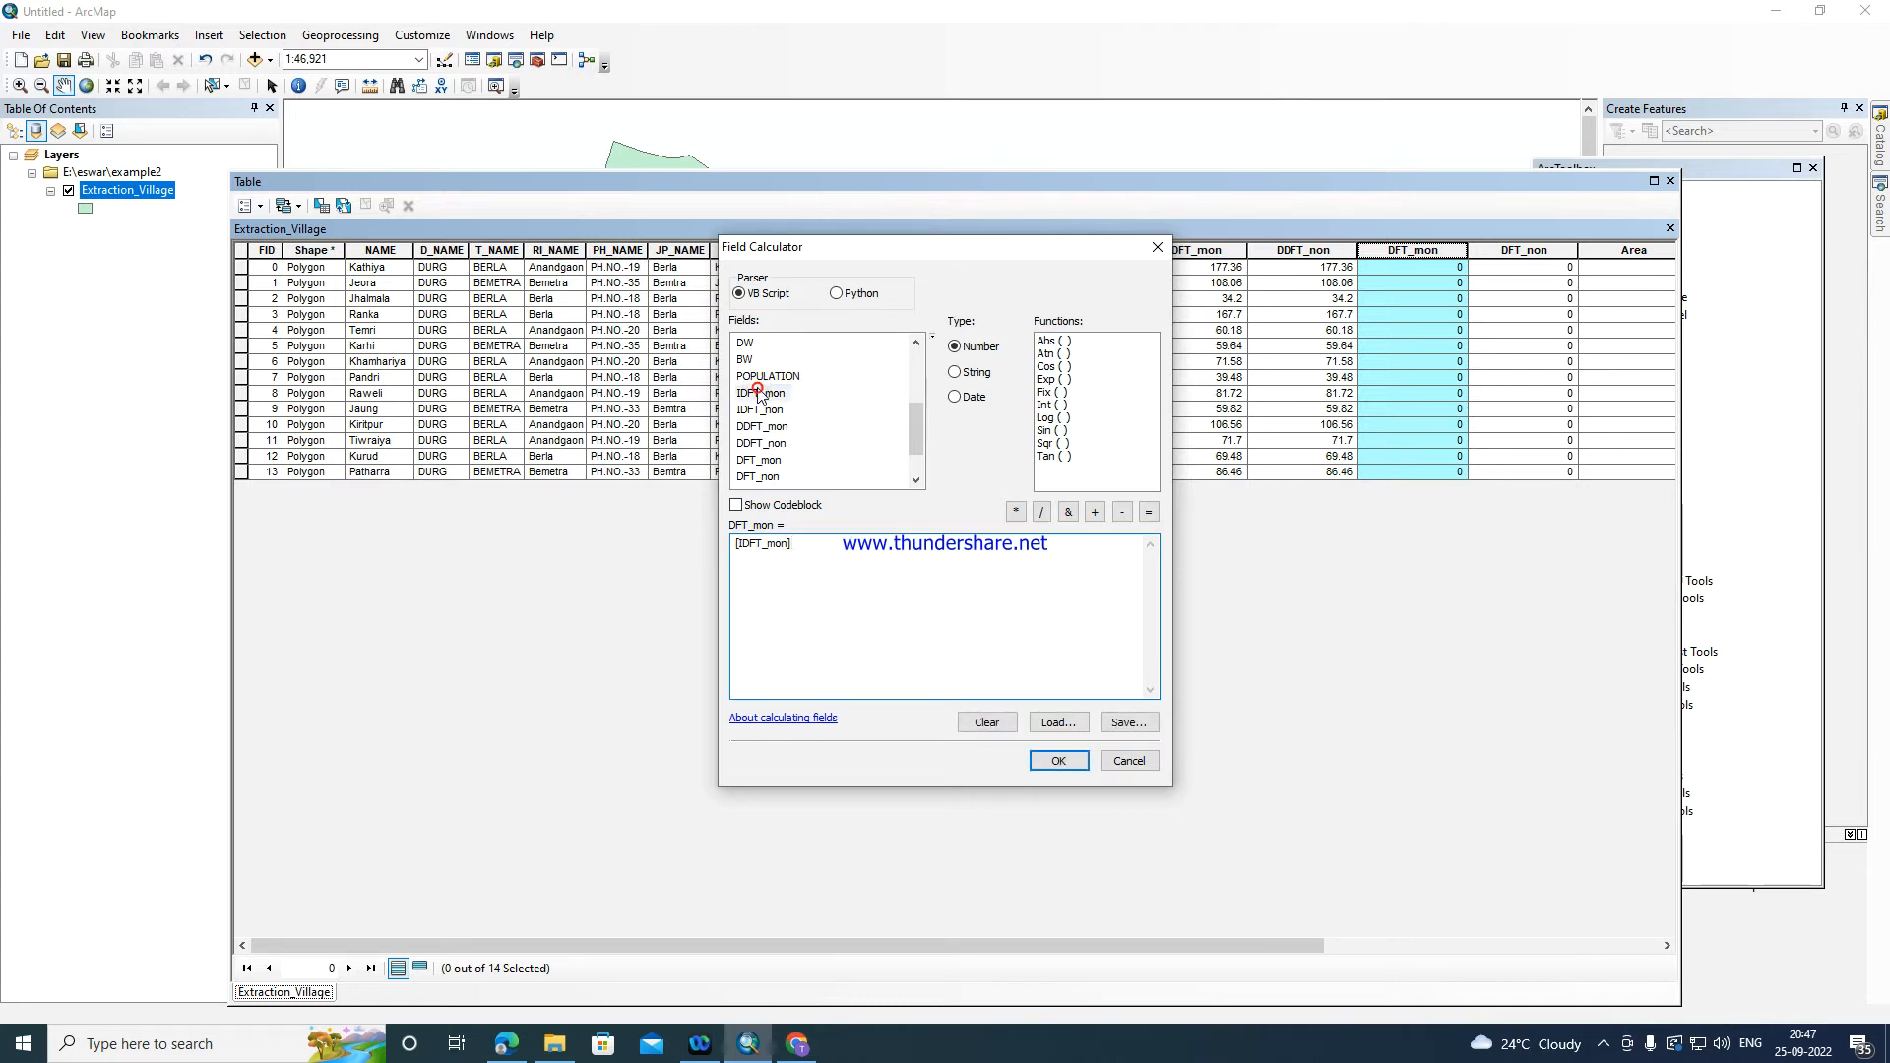
text(+)
double_click(765, 428)
click(1058, 760)
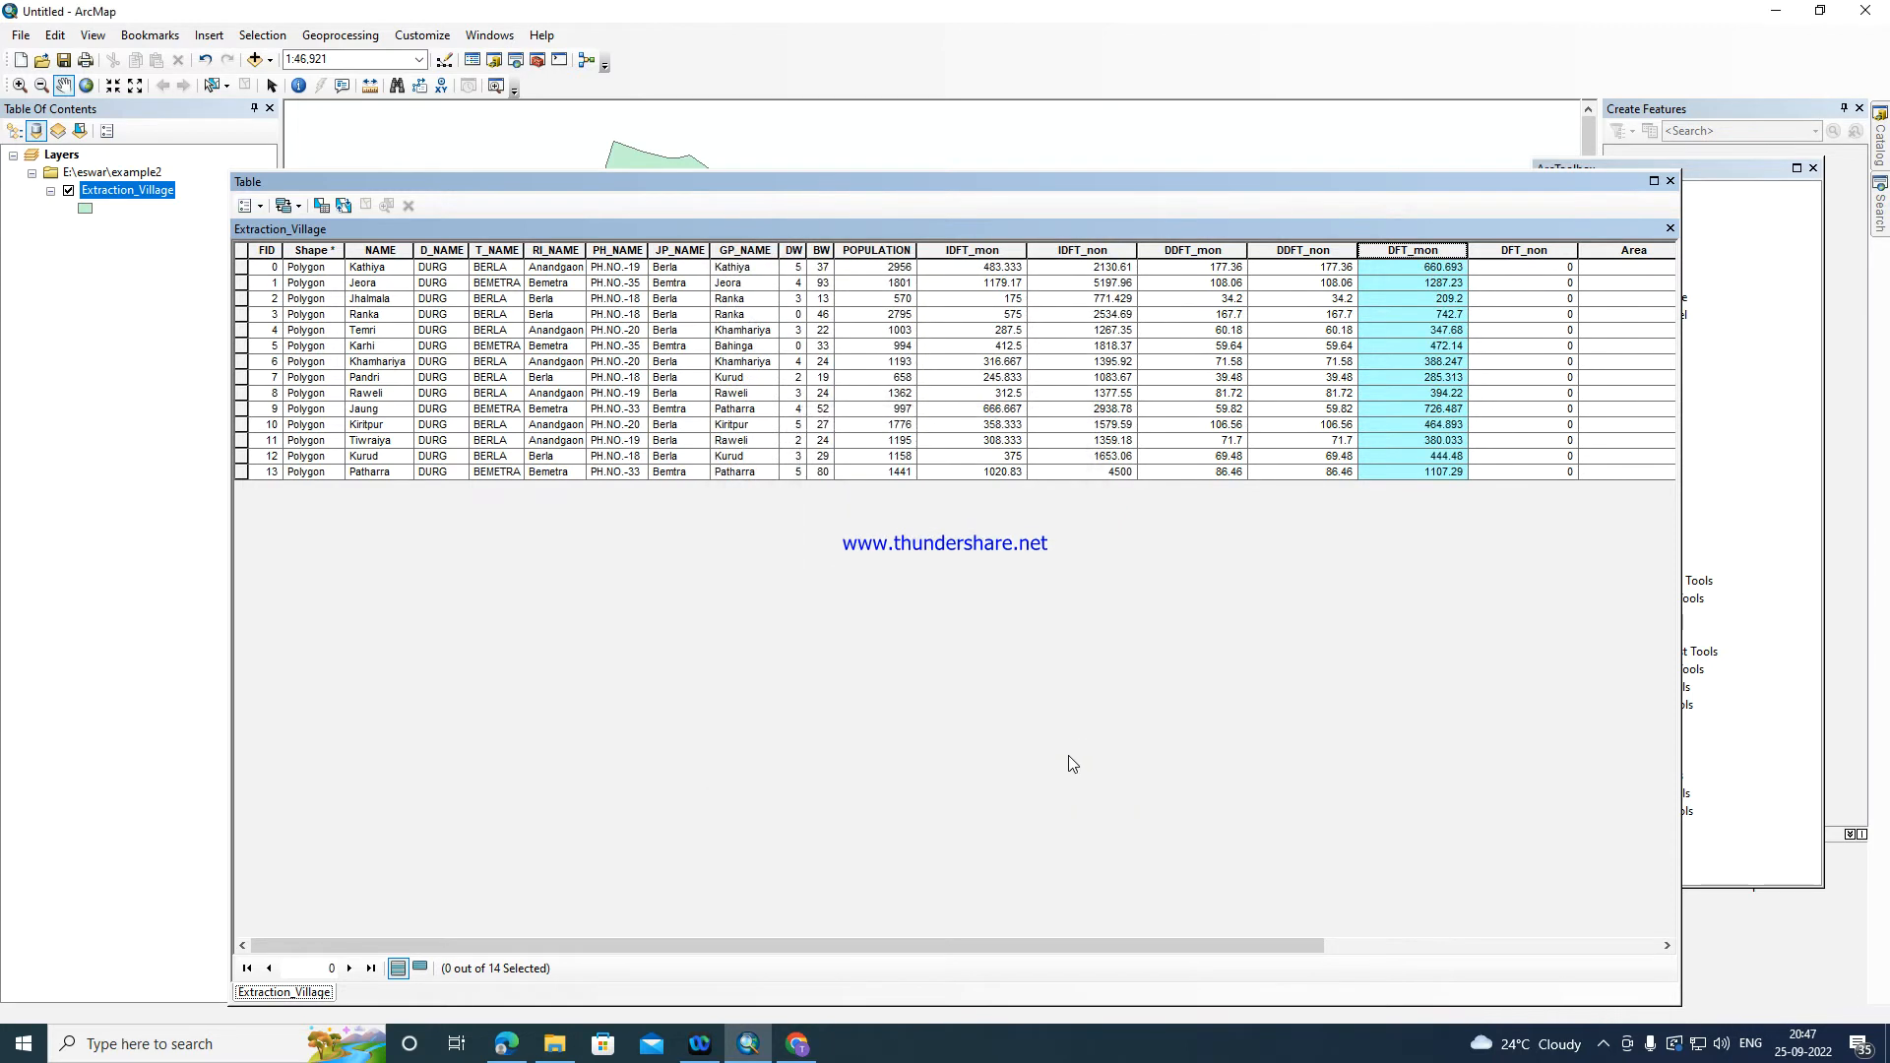
- Edit the Field Calculator expression for DFT_non to [IDFT_non]+ [DDFT_non] and calculate the field
click(1531, 251)
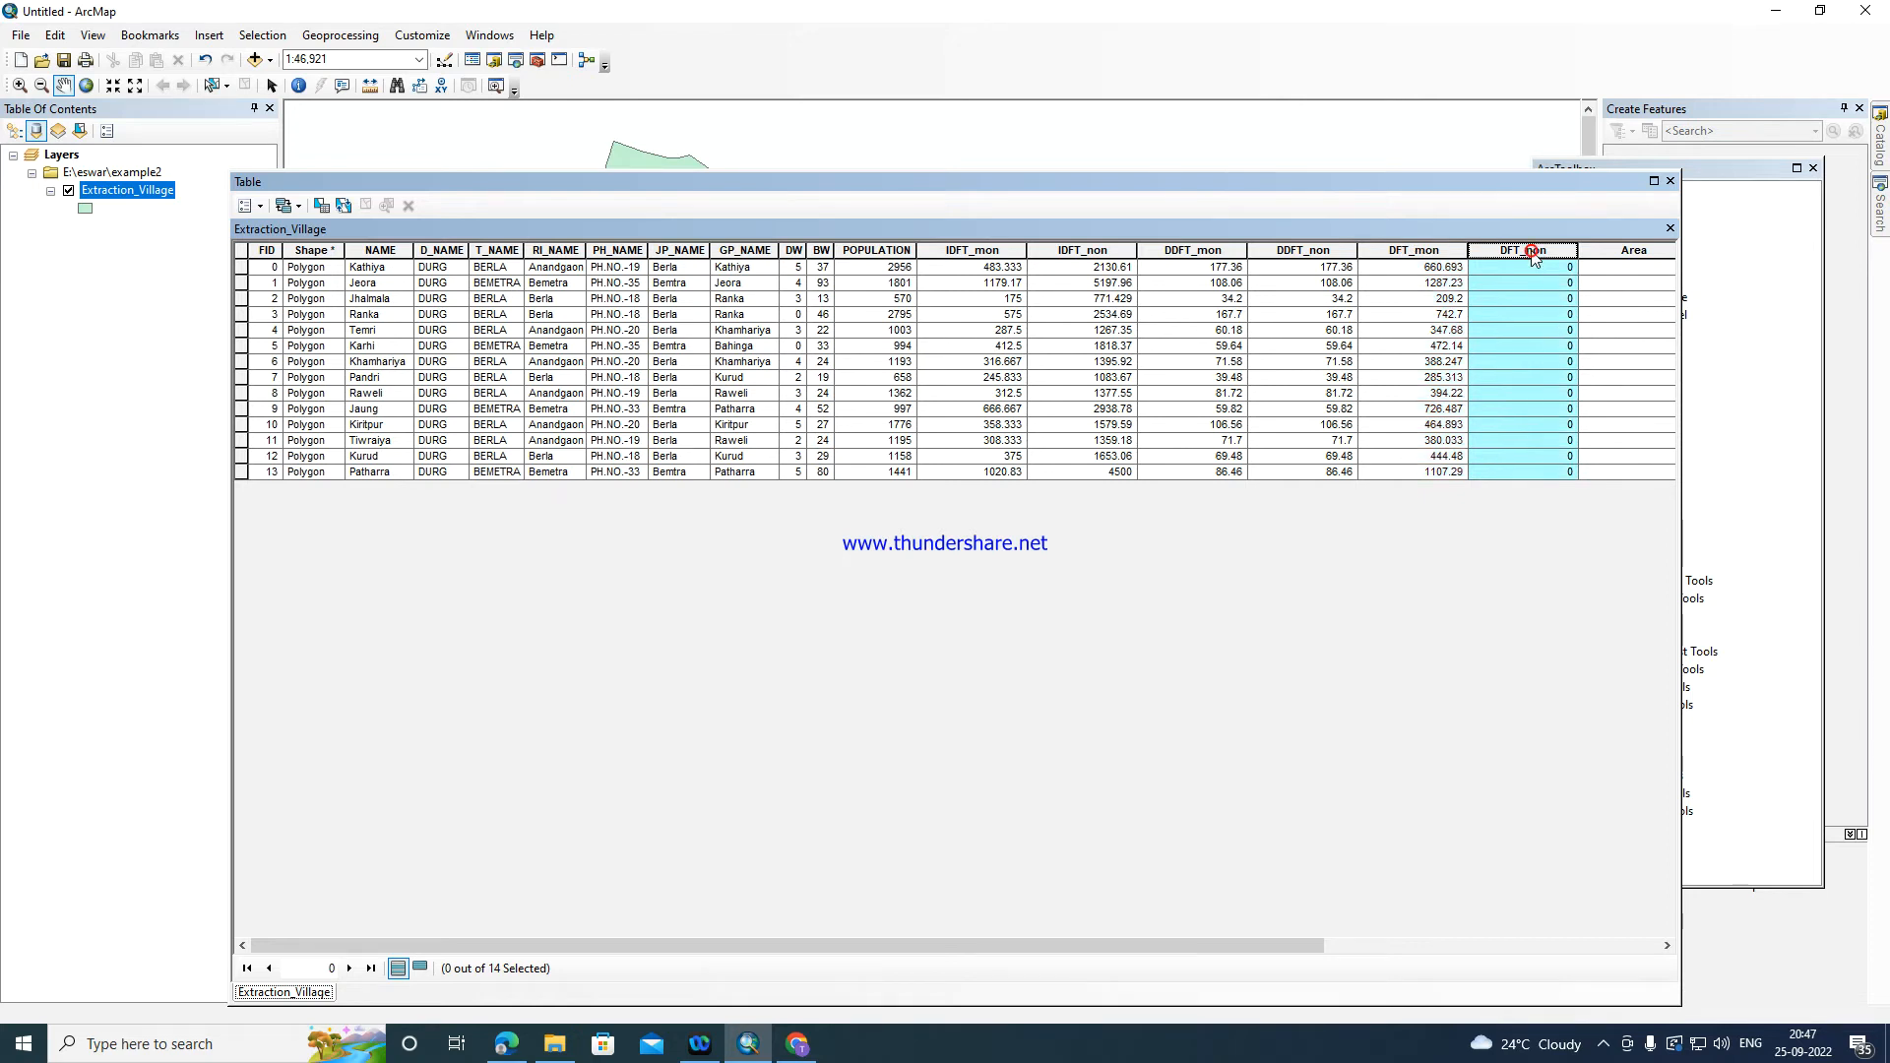
right_click(1533, 256)
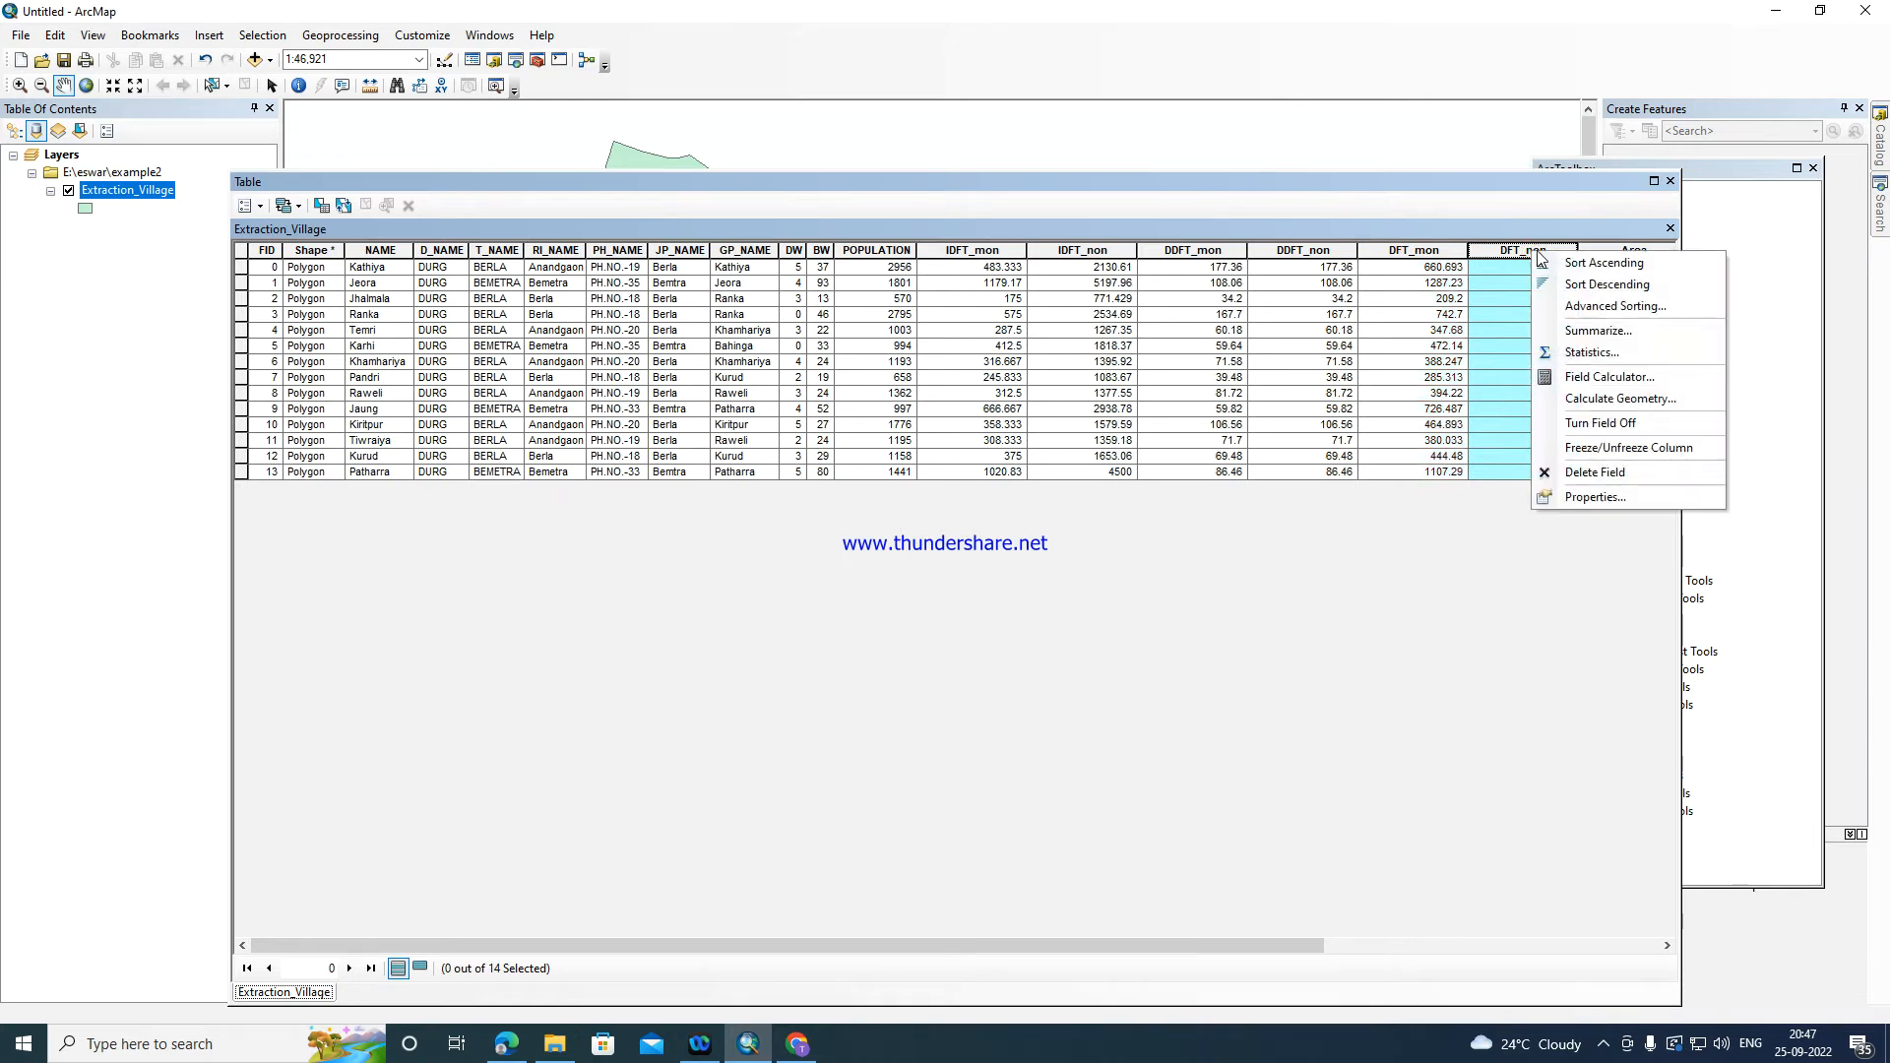
click(1601, 378)
click(899, 562)
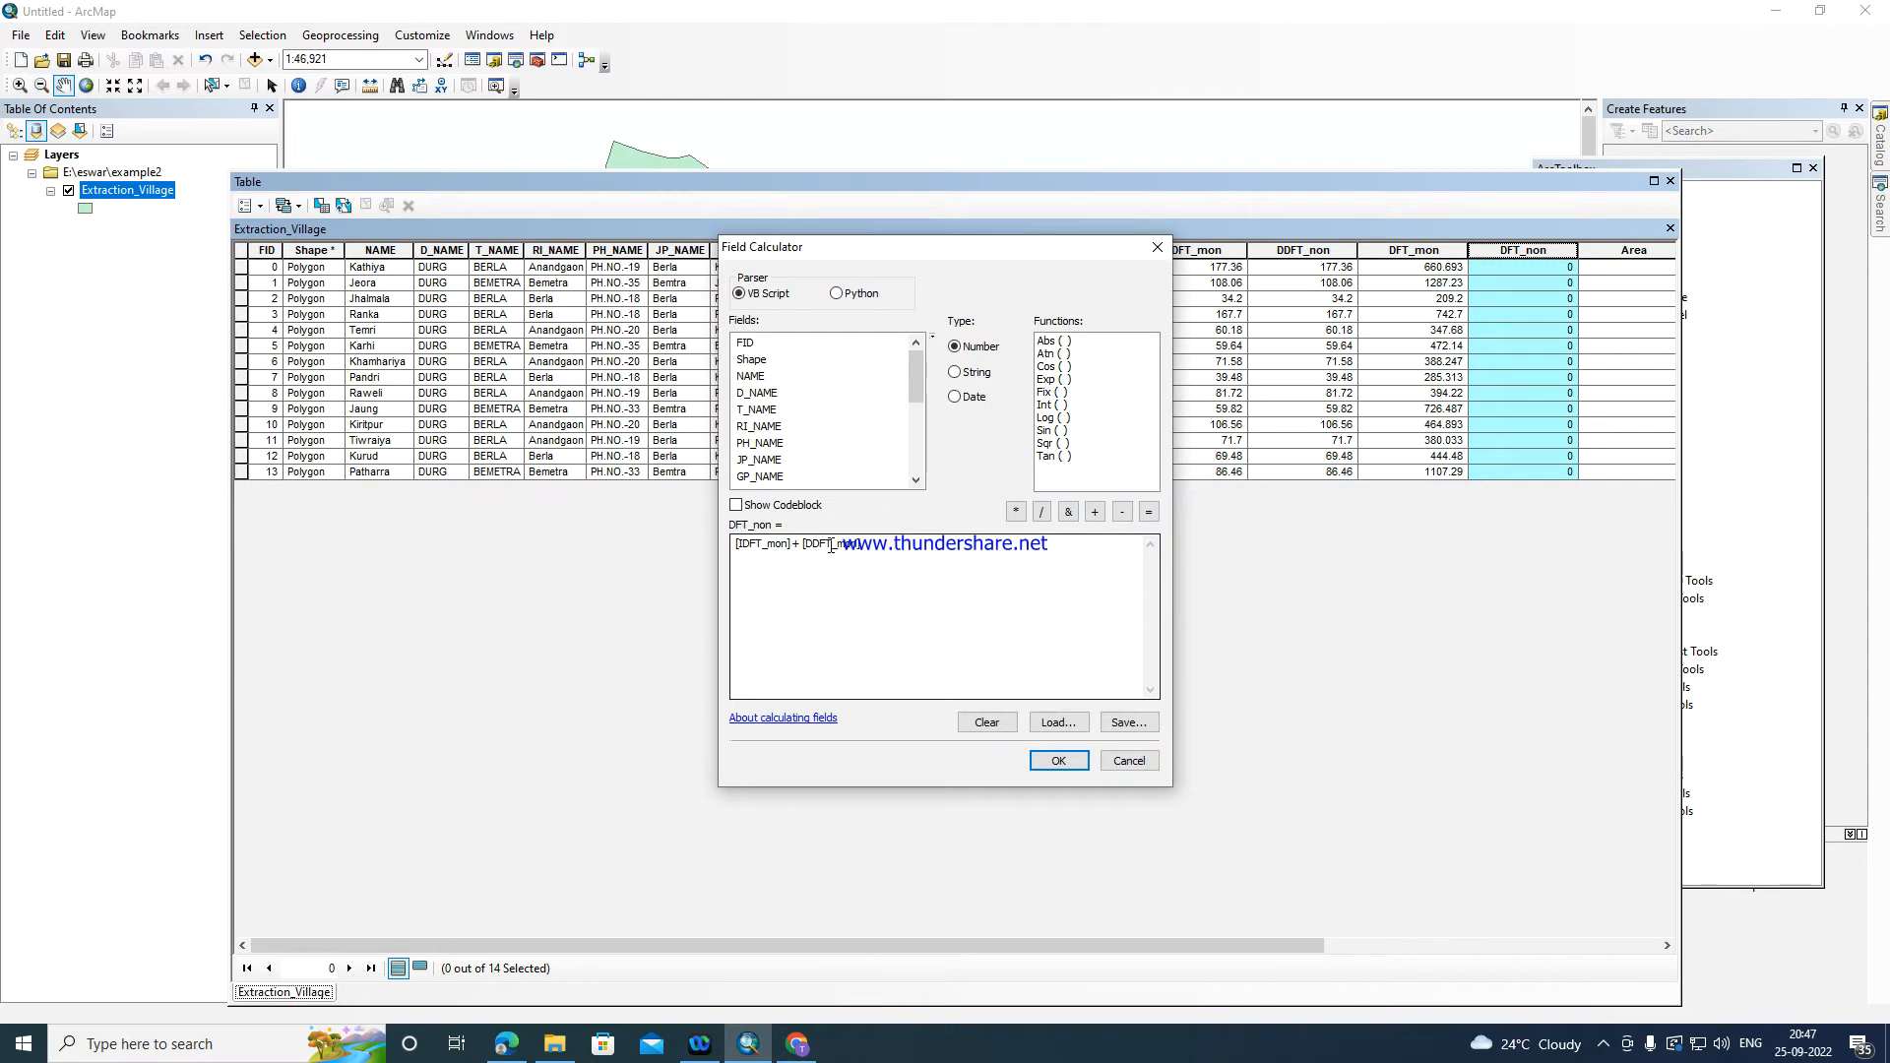
key(BackSpace)
text(2)
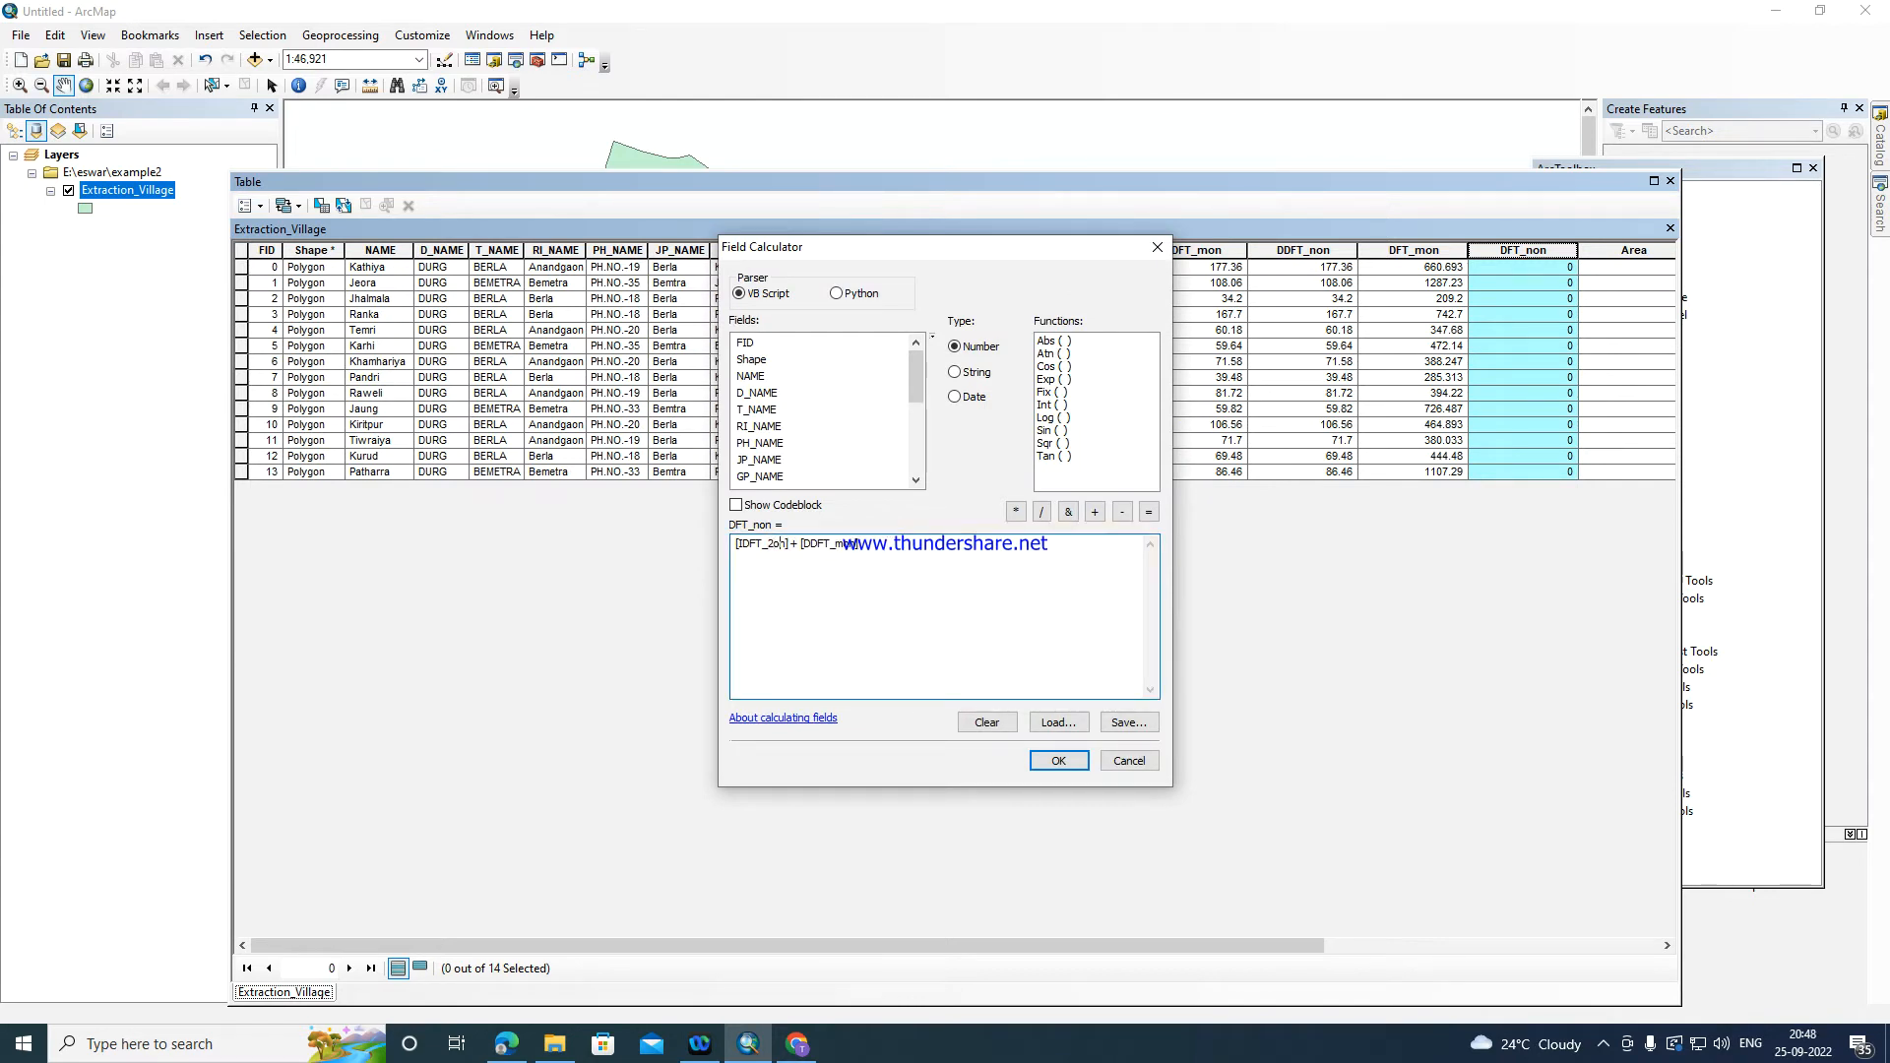
key(BackSpace)
text(n)
key(BackSpace)
text(n)
click(1059, 758)
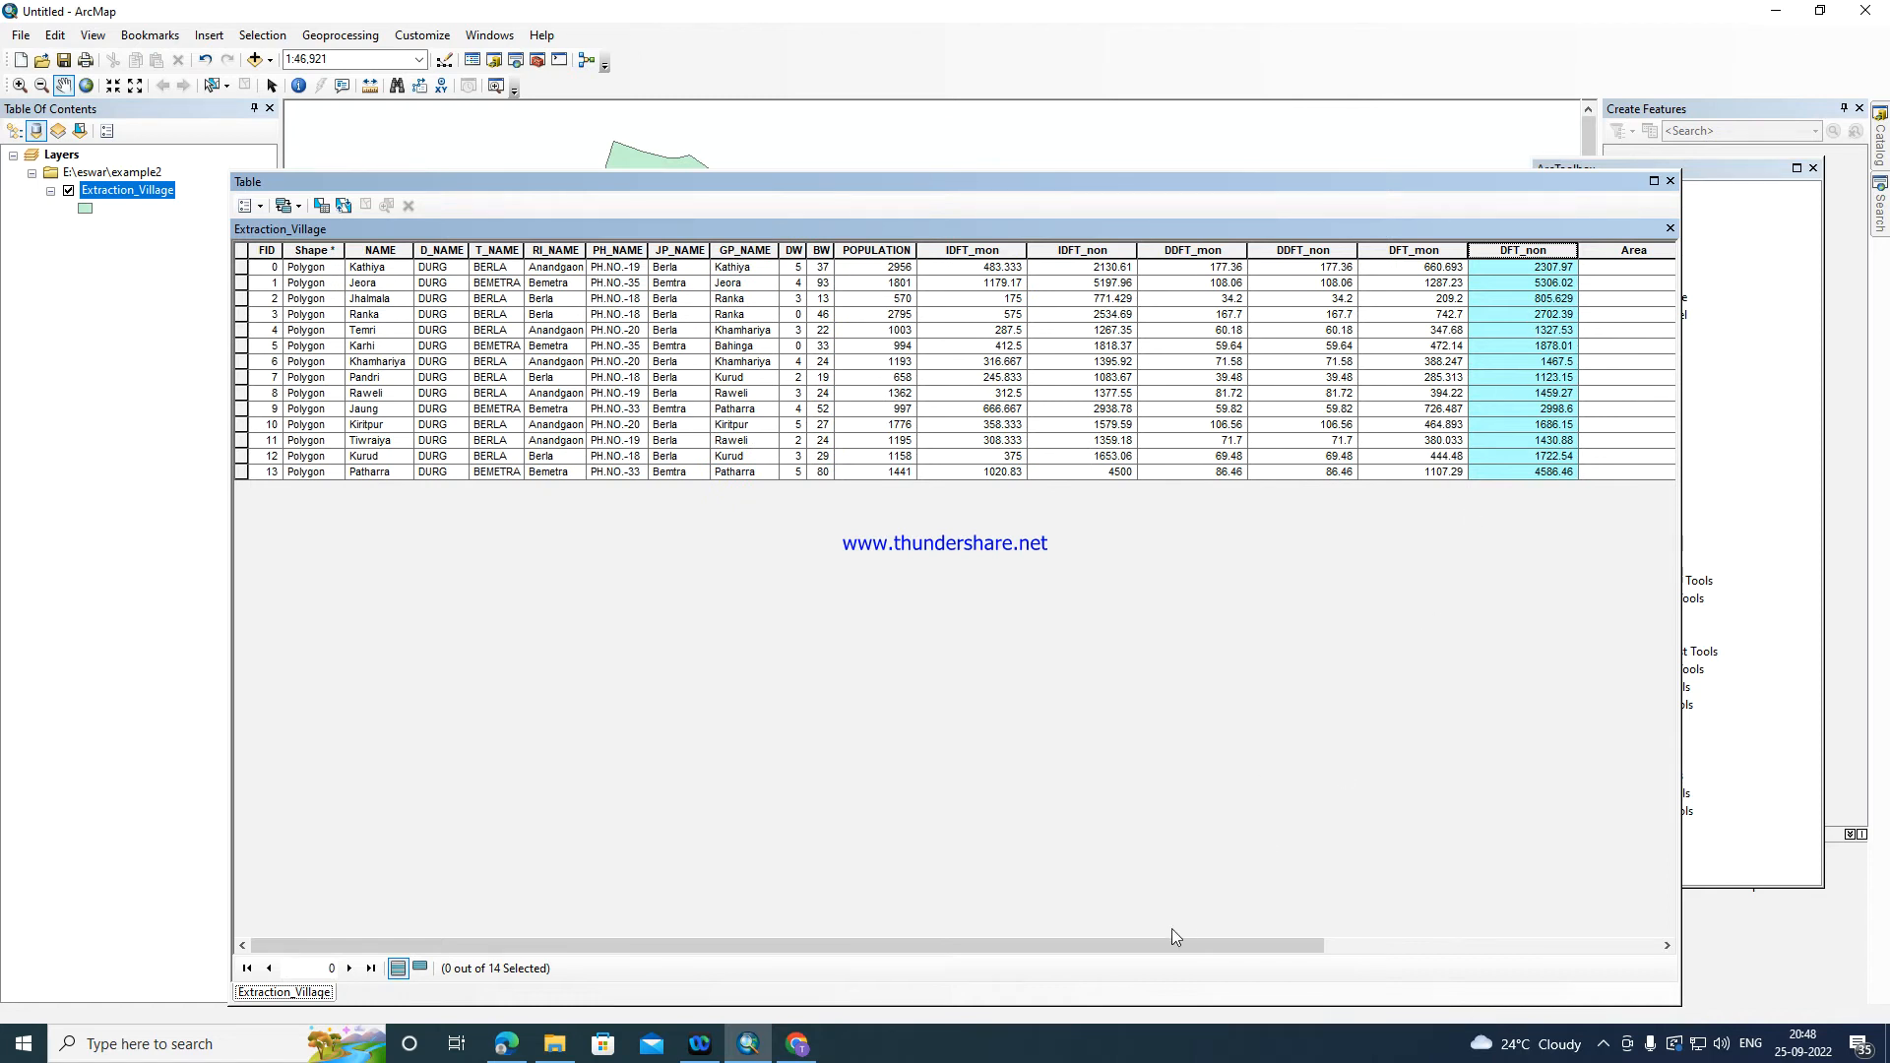
- Calculate the Area field with Calculate Geometry, using the Area property in square meters and the data source's coordinate system
drag(1142, 943, 1473, 911)
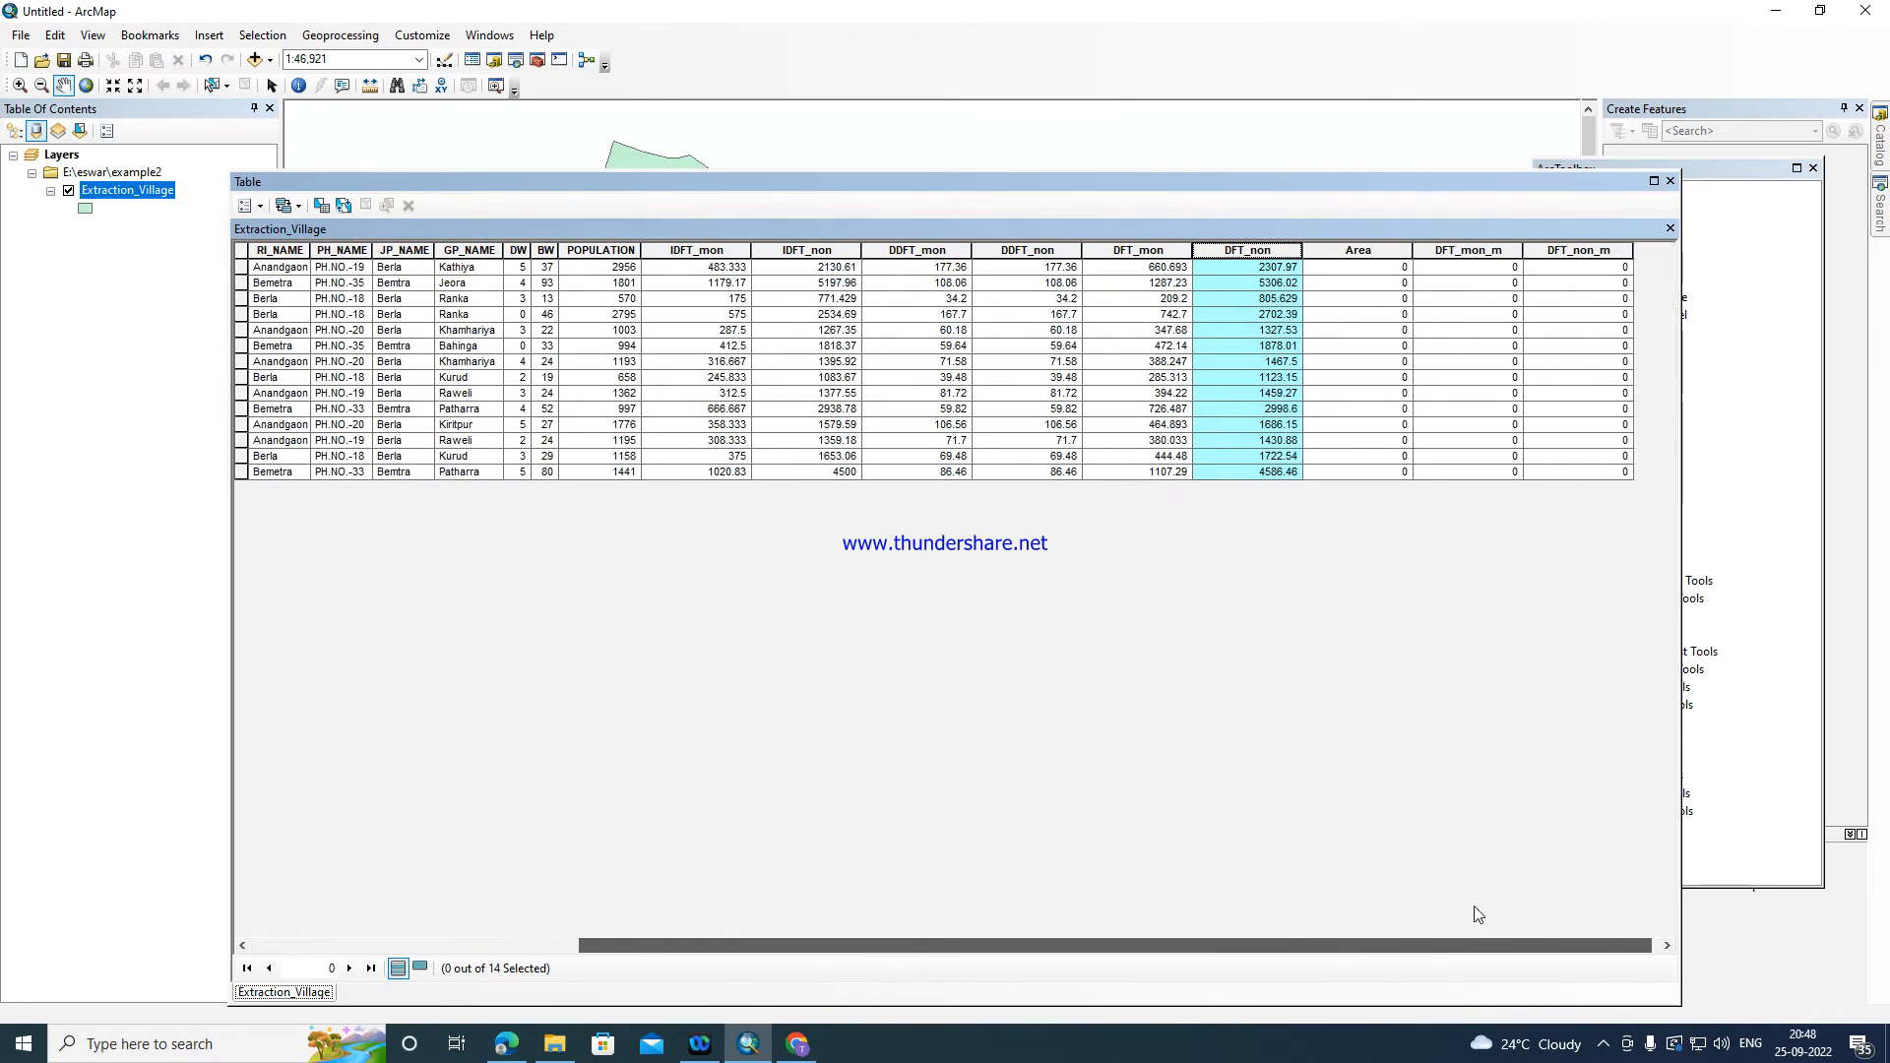
click(1366, 247)
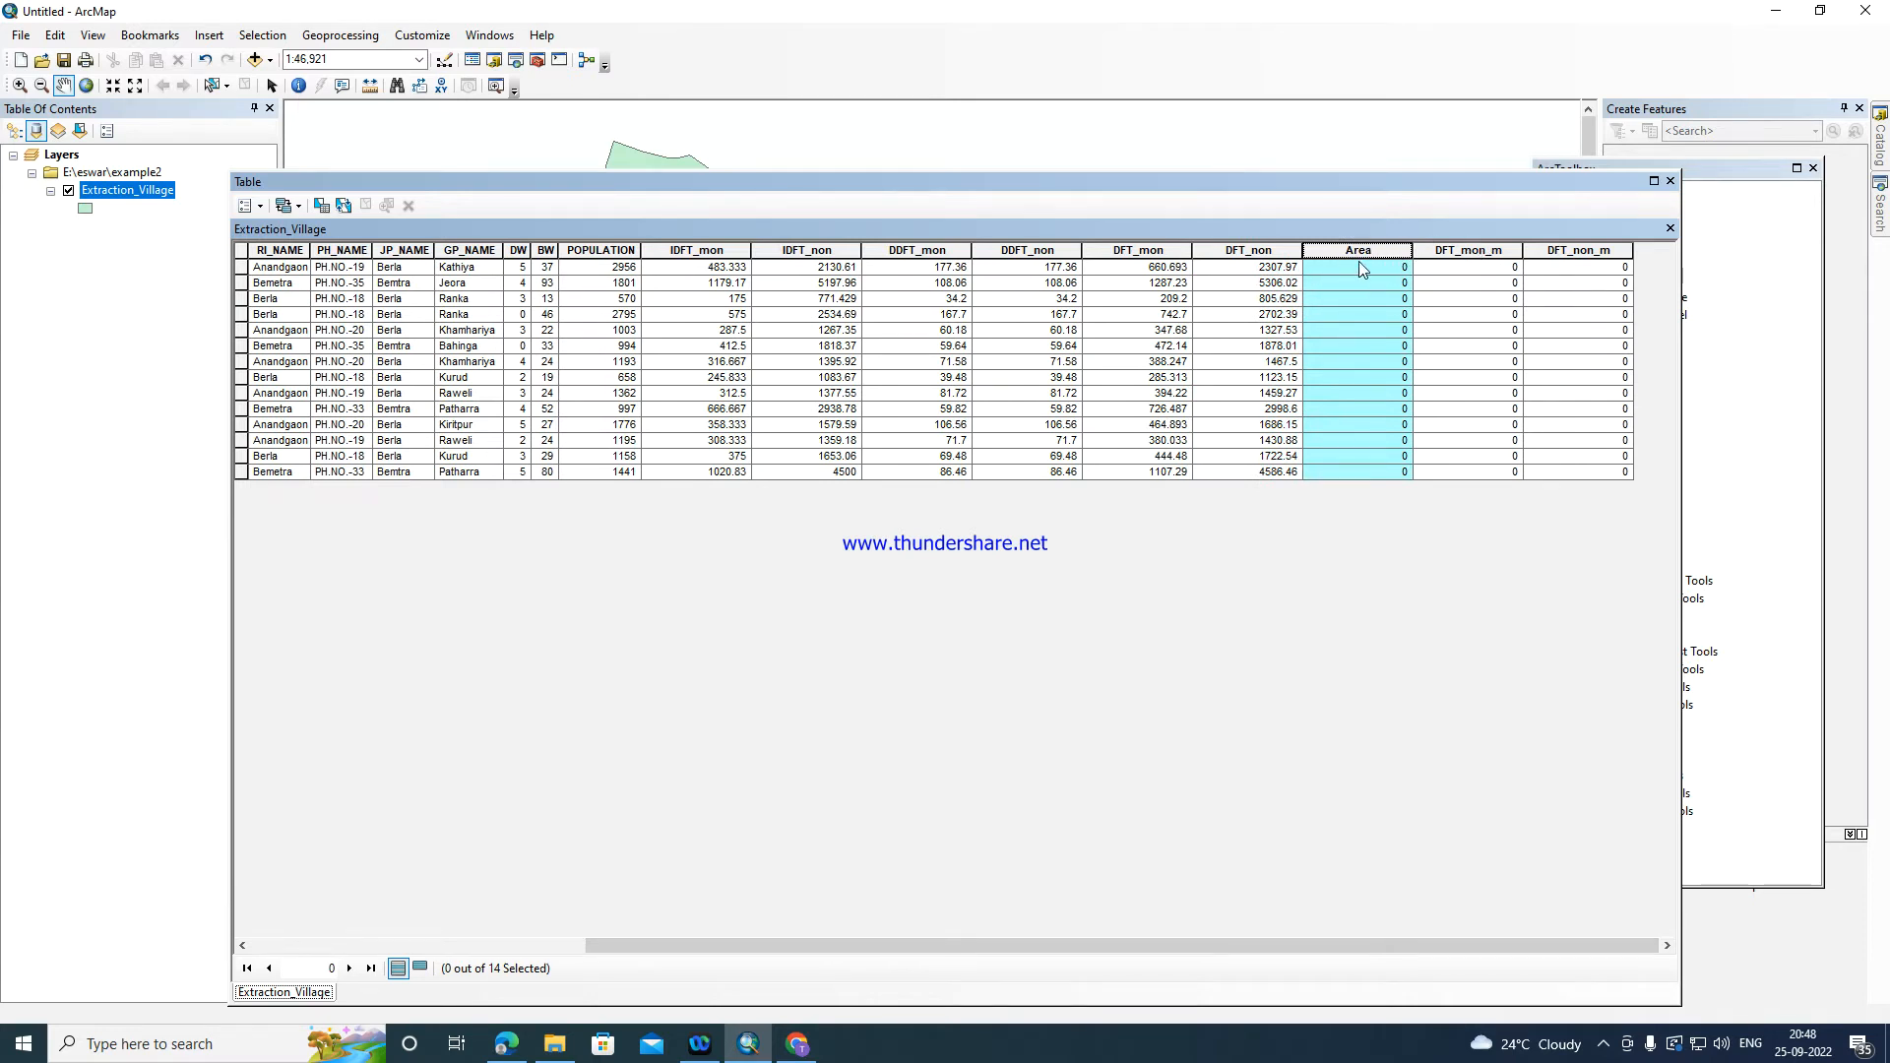
right_click(1353, 257)
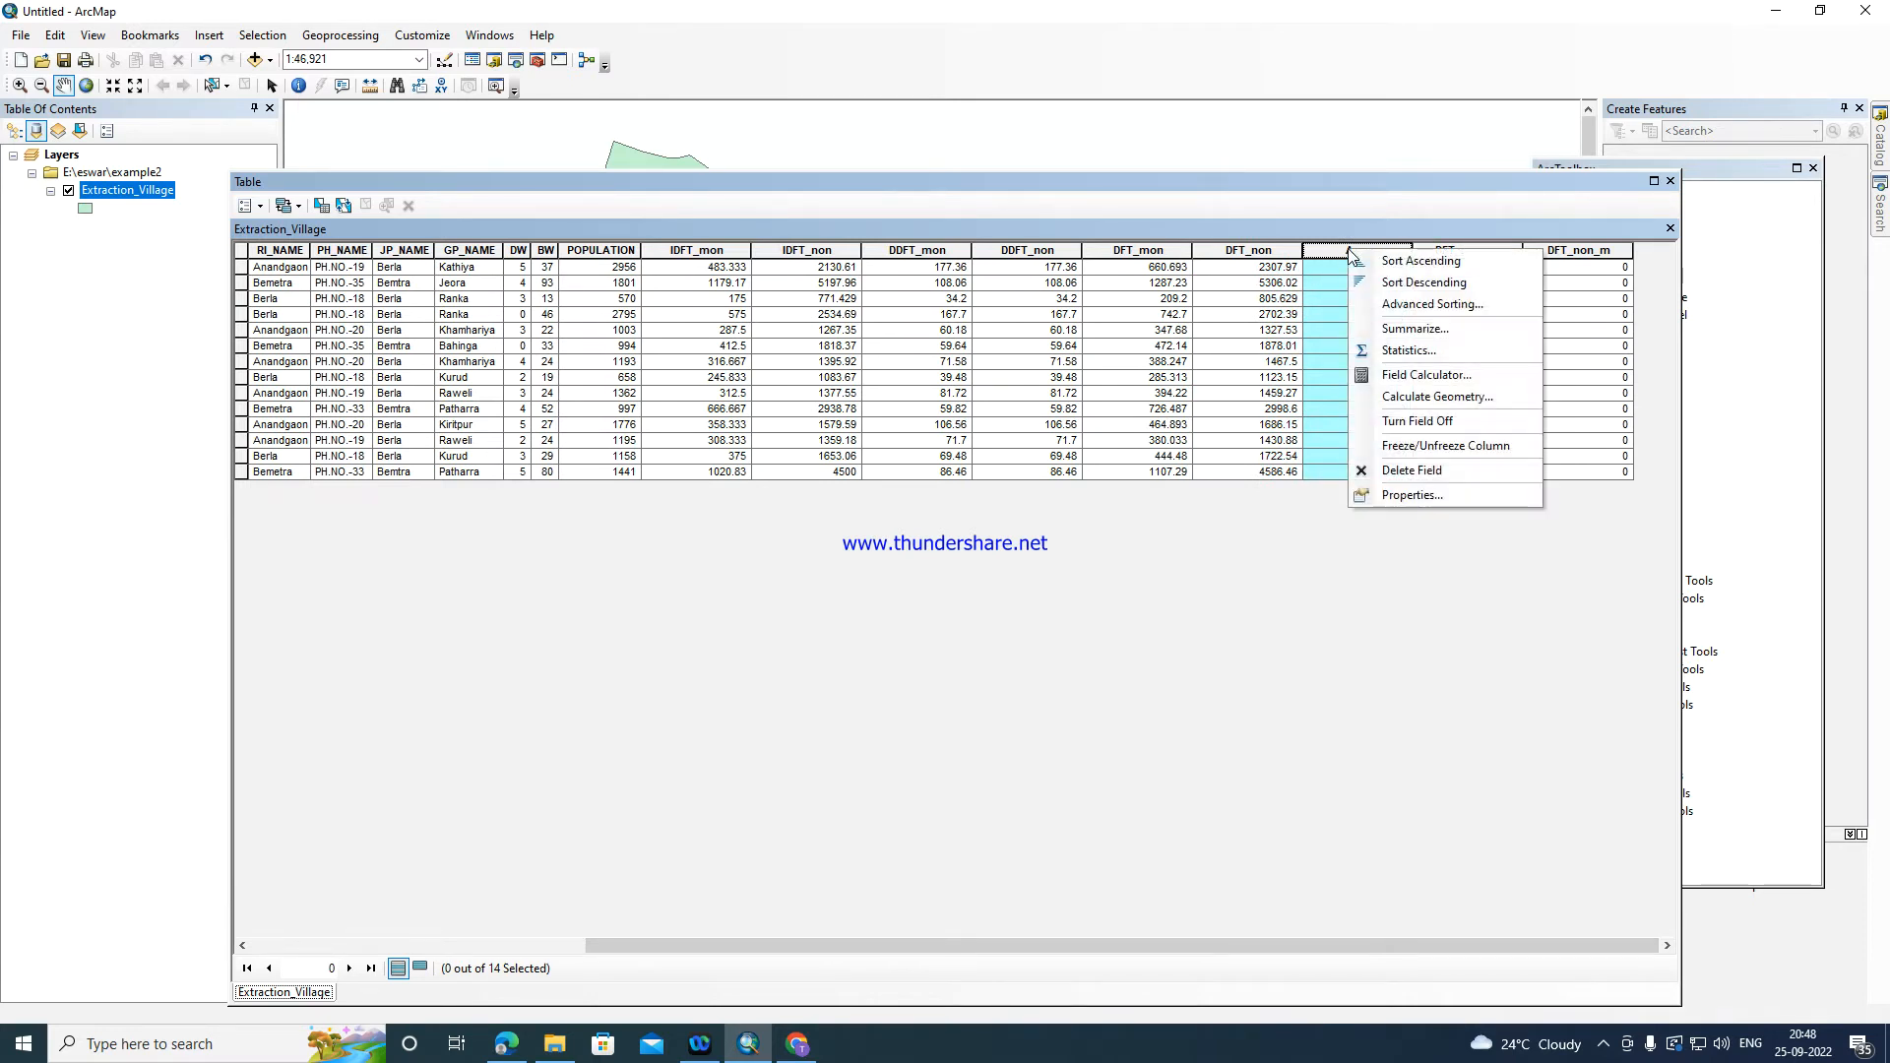
click(1421, 397)
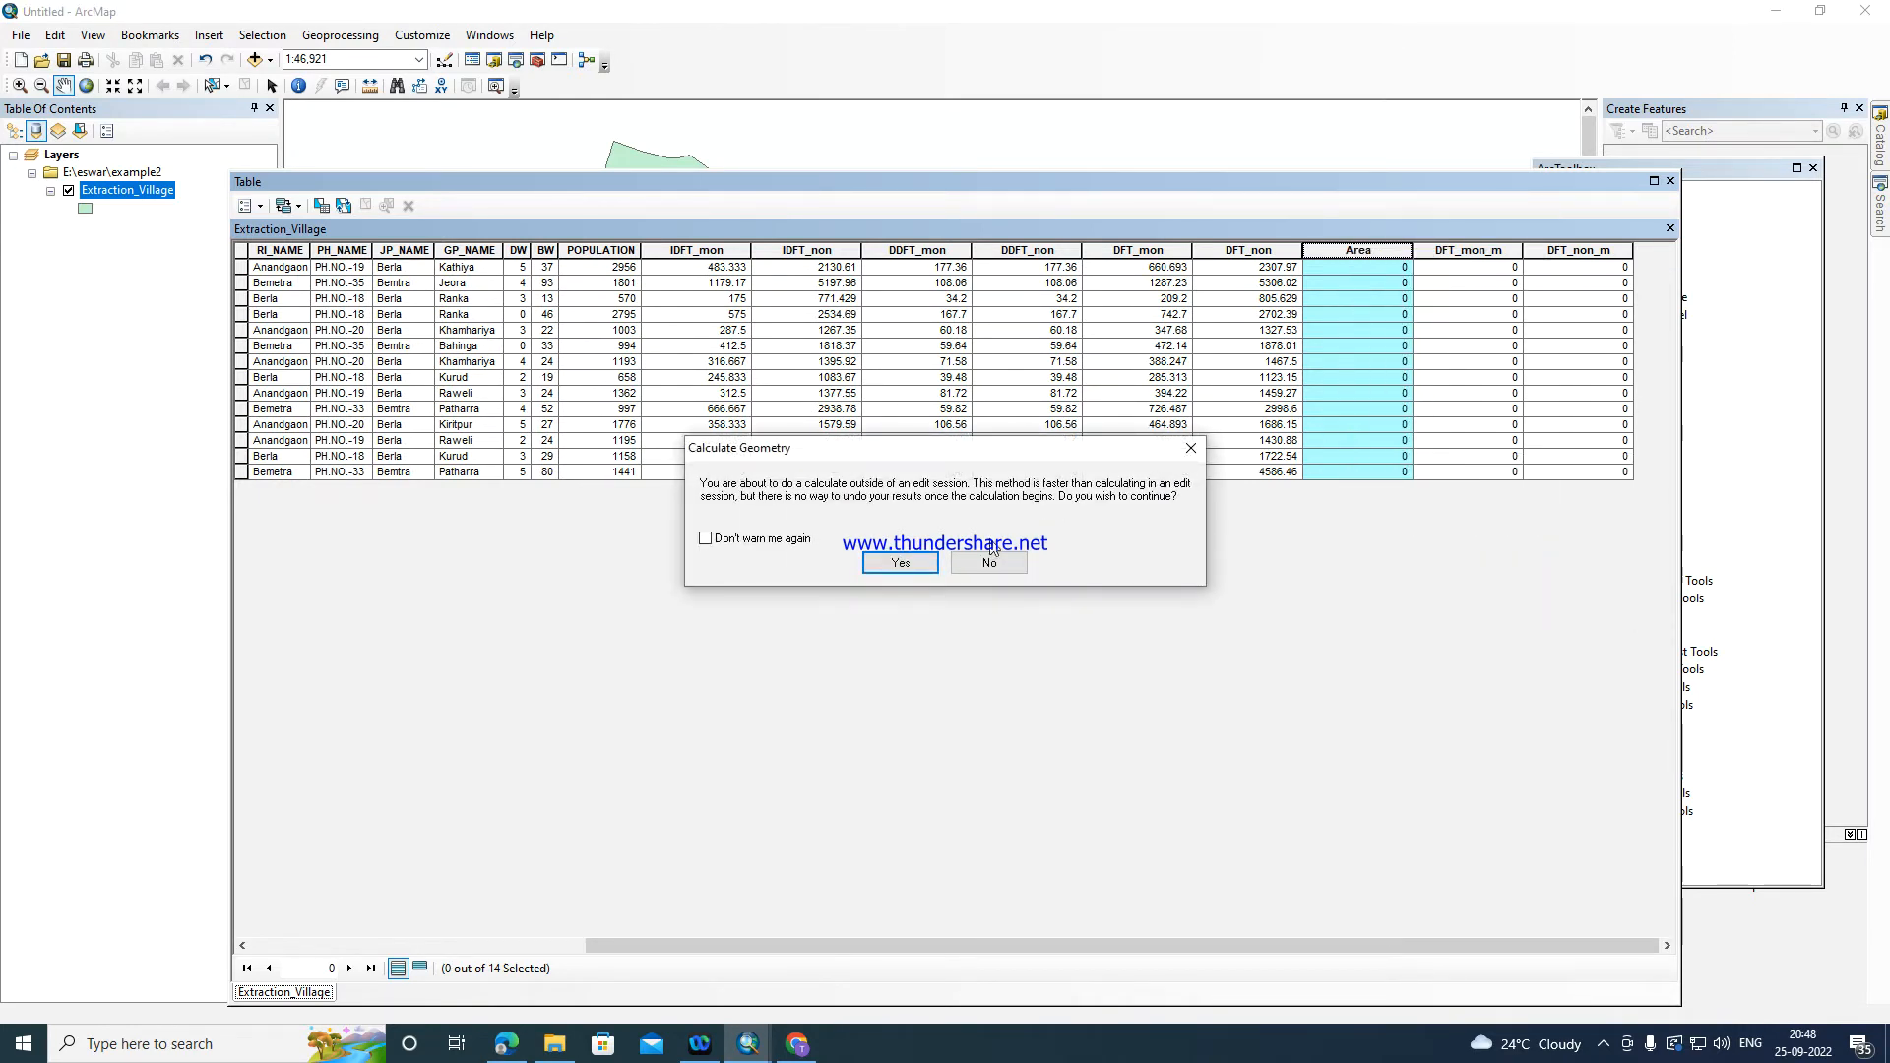
click(900, 565)
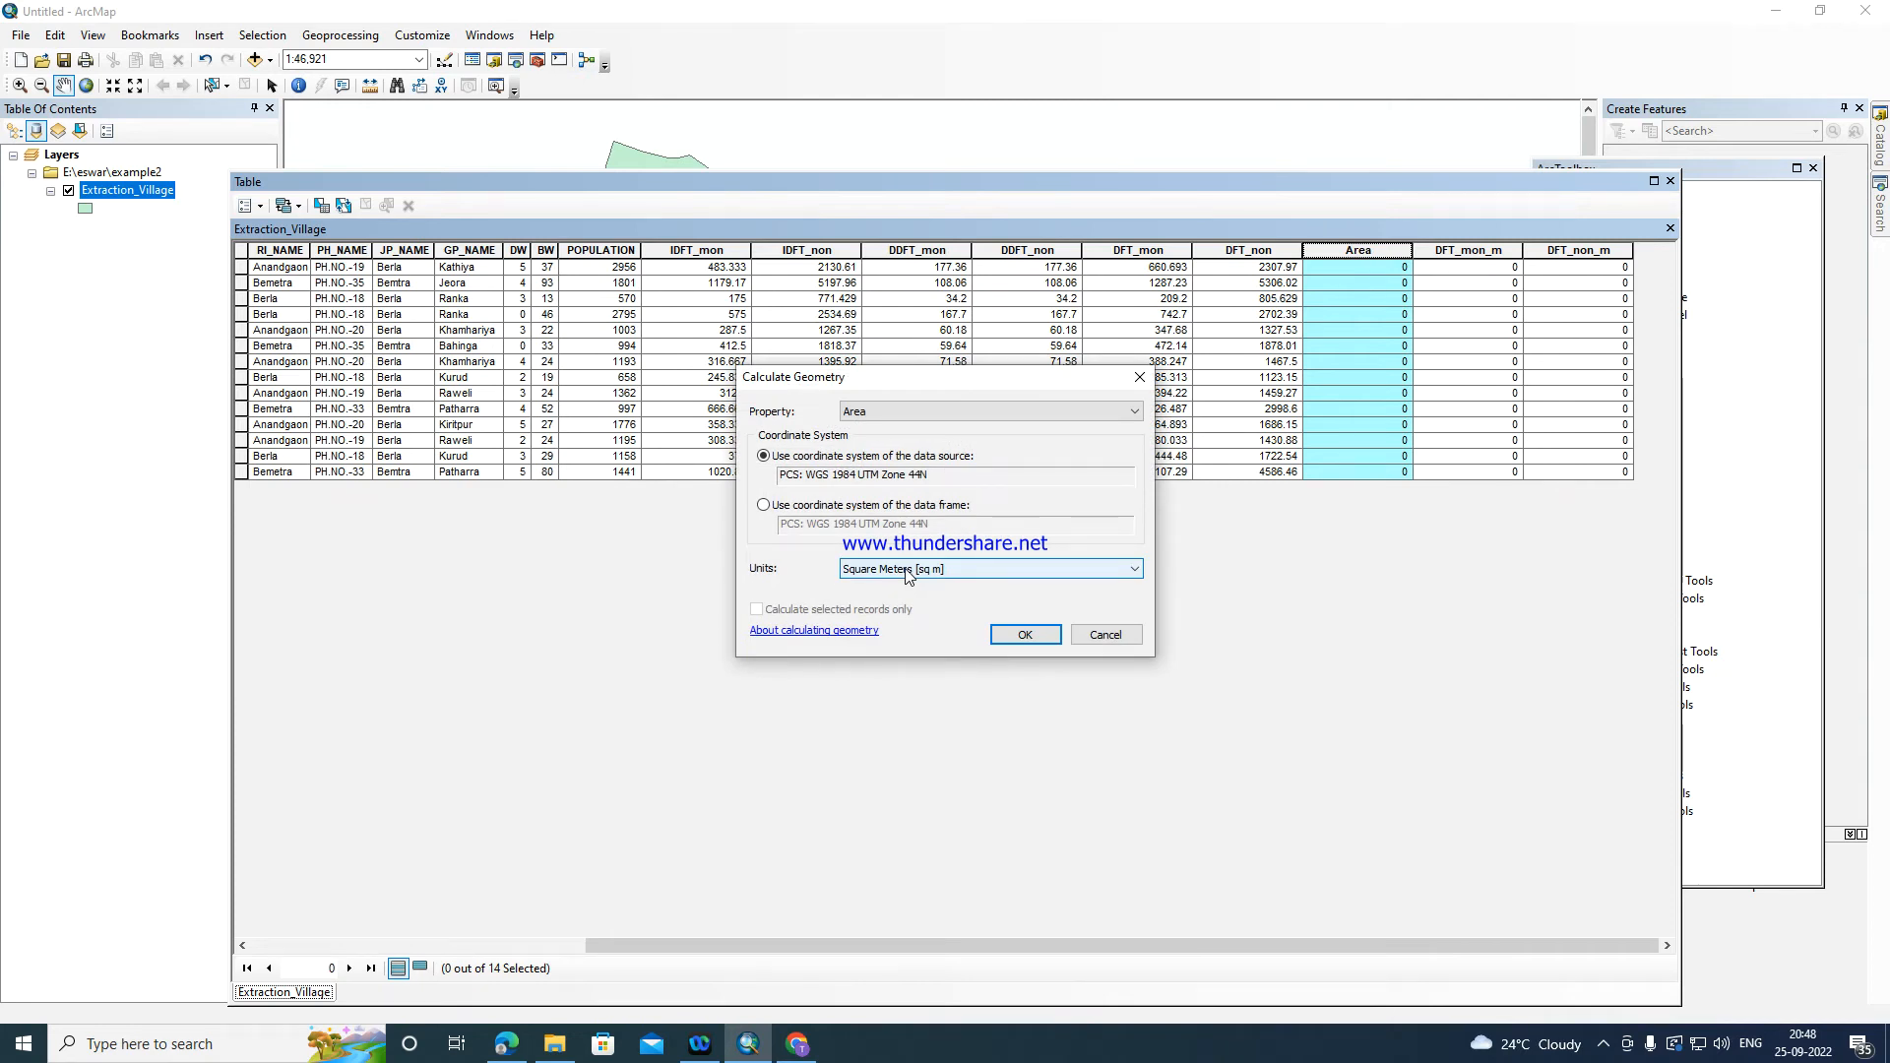
click(1023, 634)
click(900, 563)
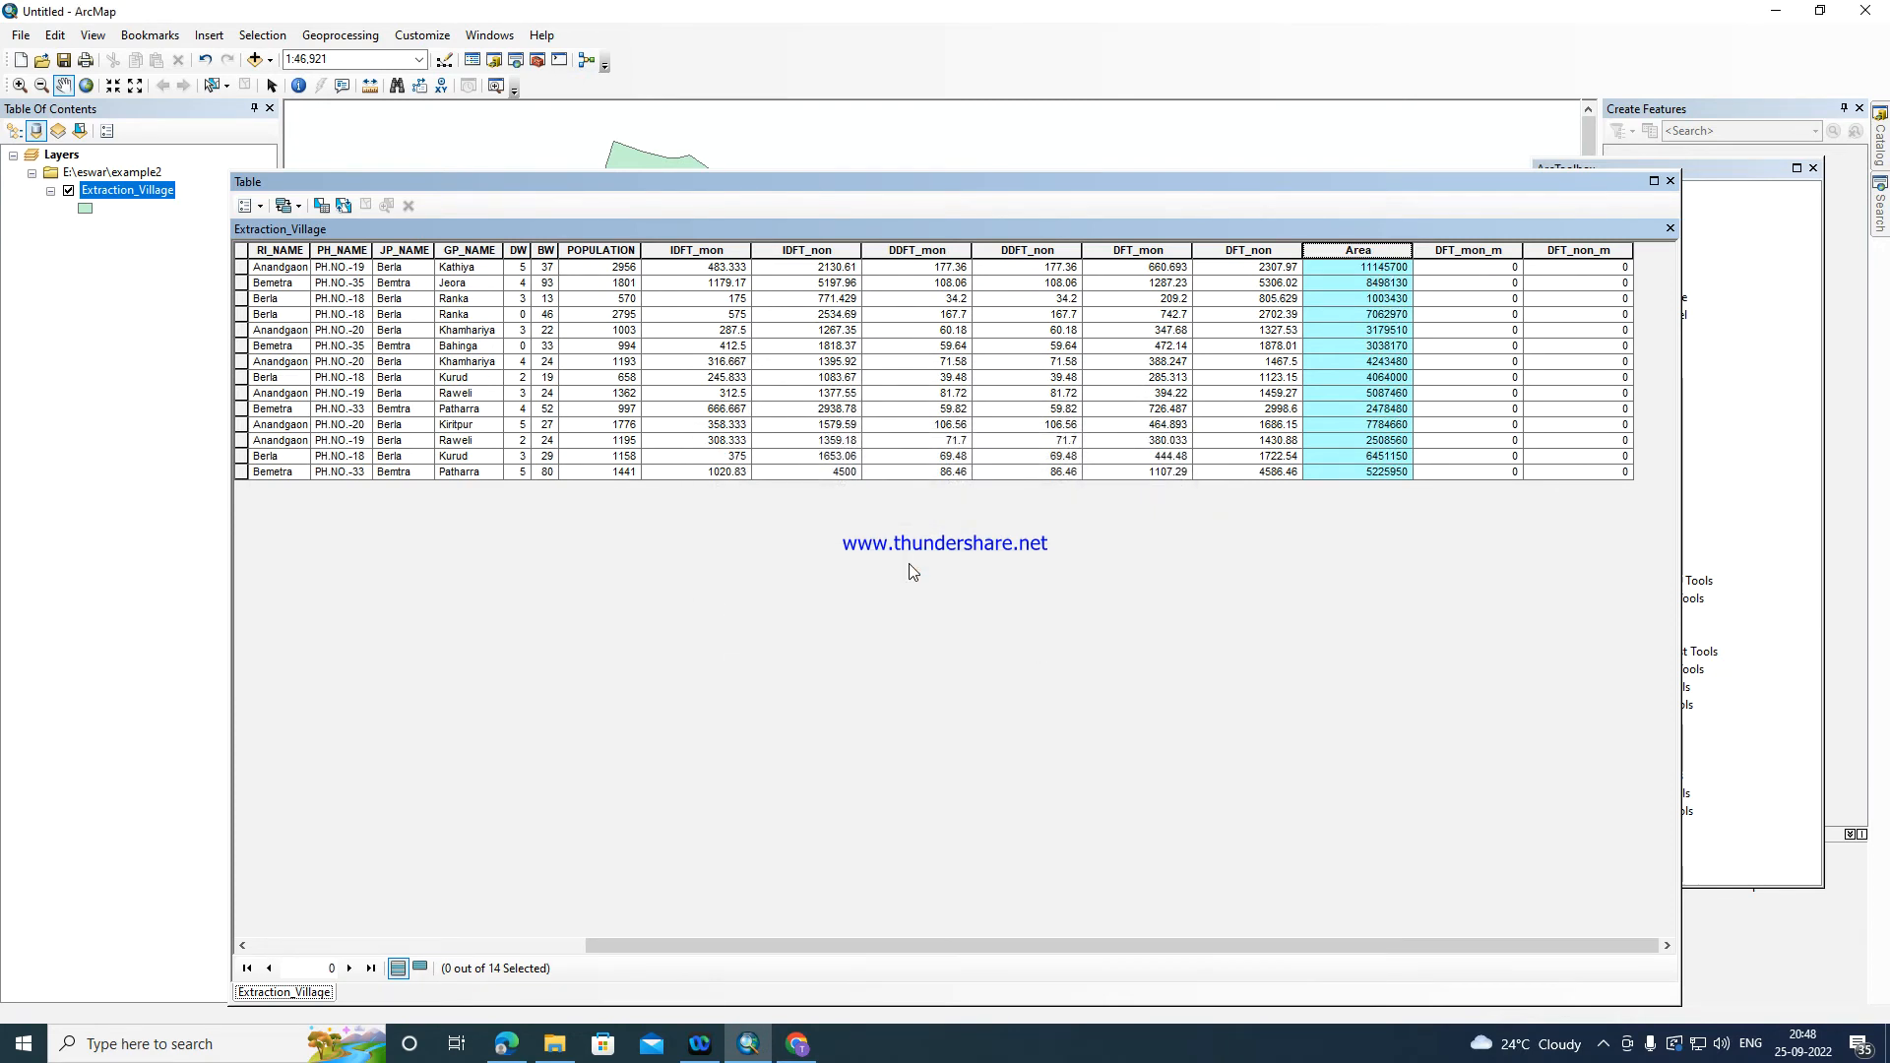
- Open the Field Calculator for the DFT_mon_m field and clear the expression left from the previous calculation
click(1459, 253)
right_click(1462, 256)
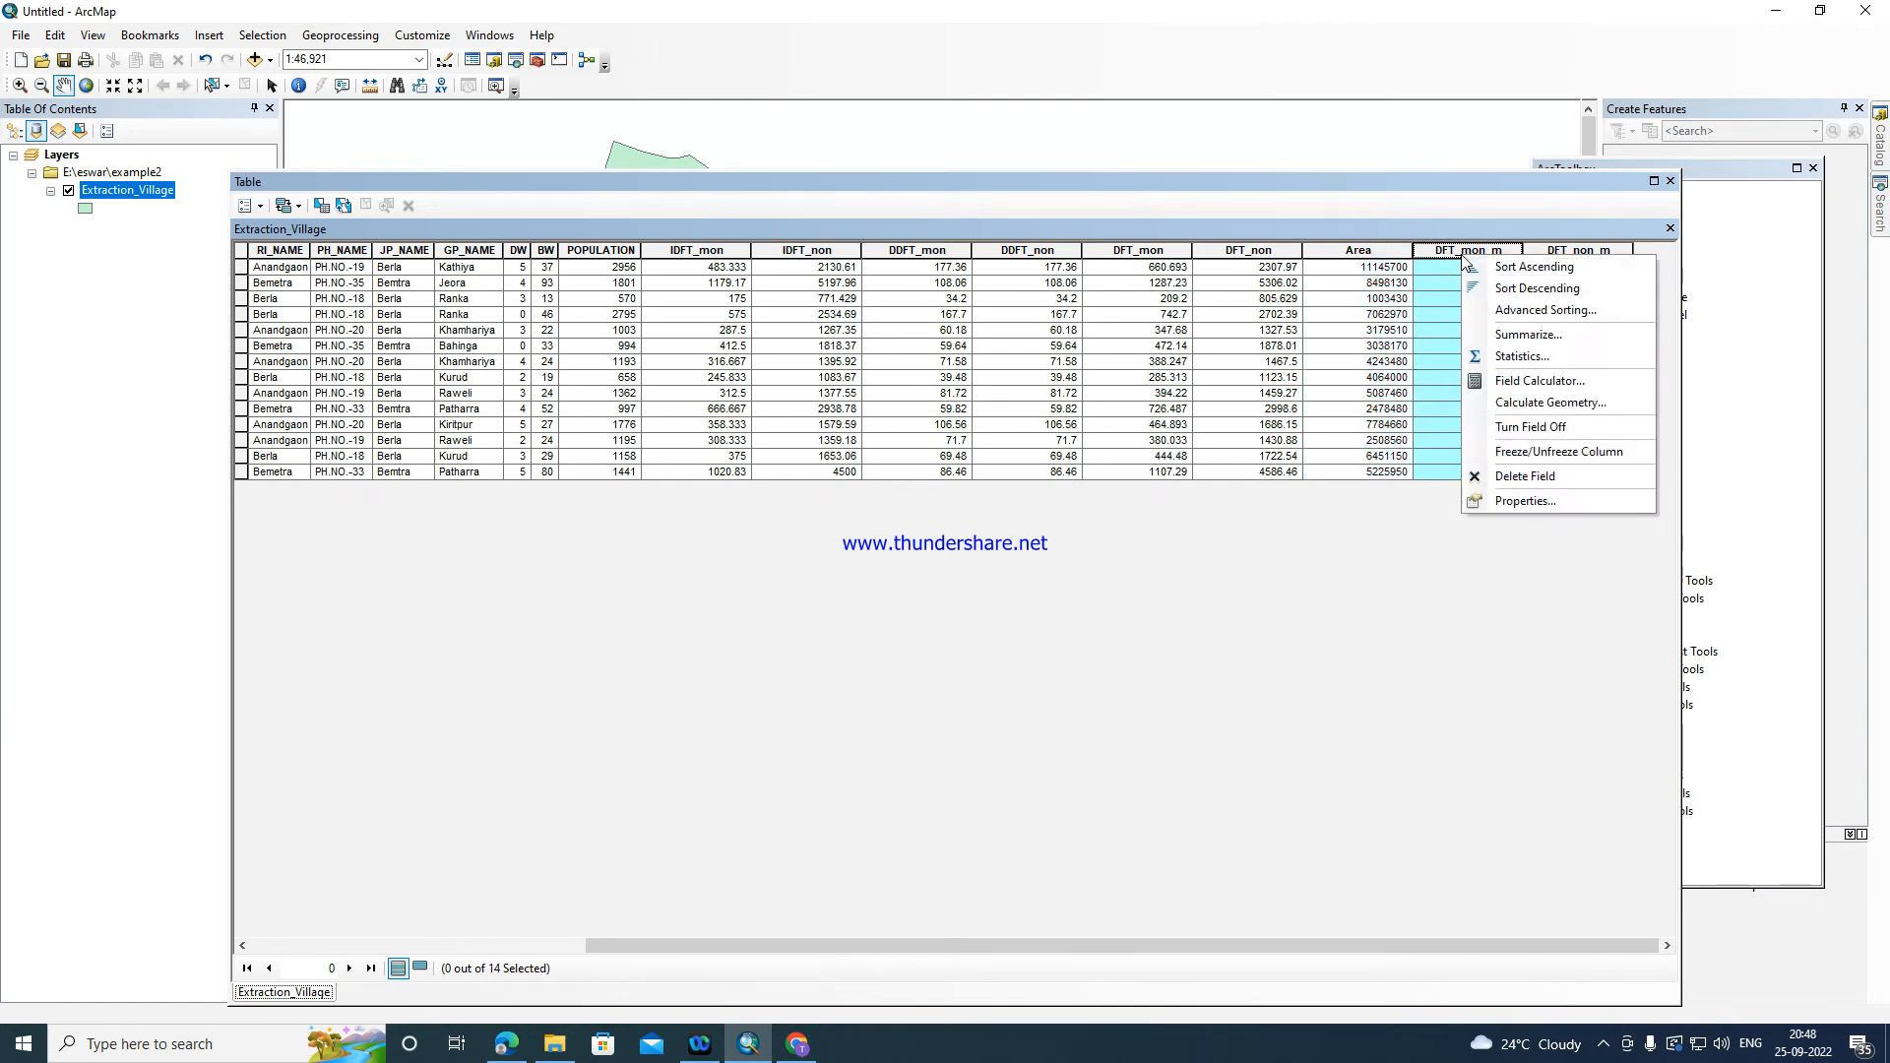
click(1517, 388)
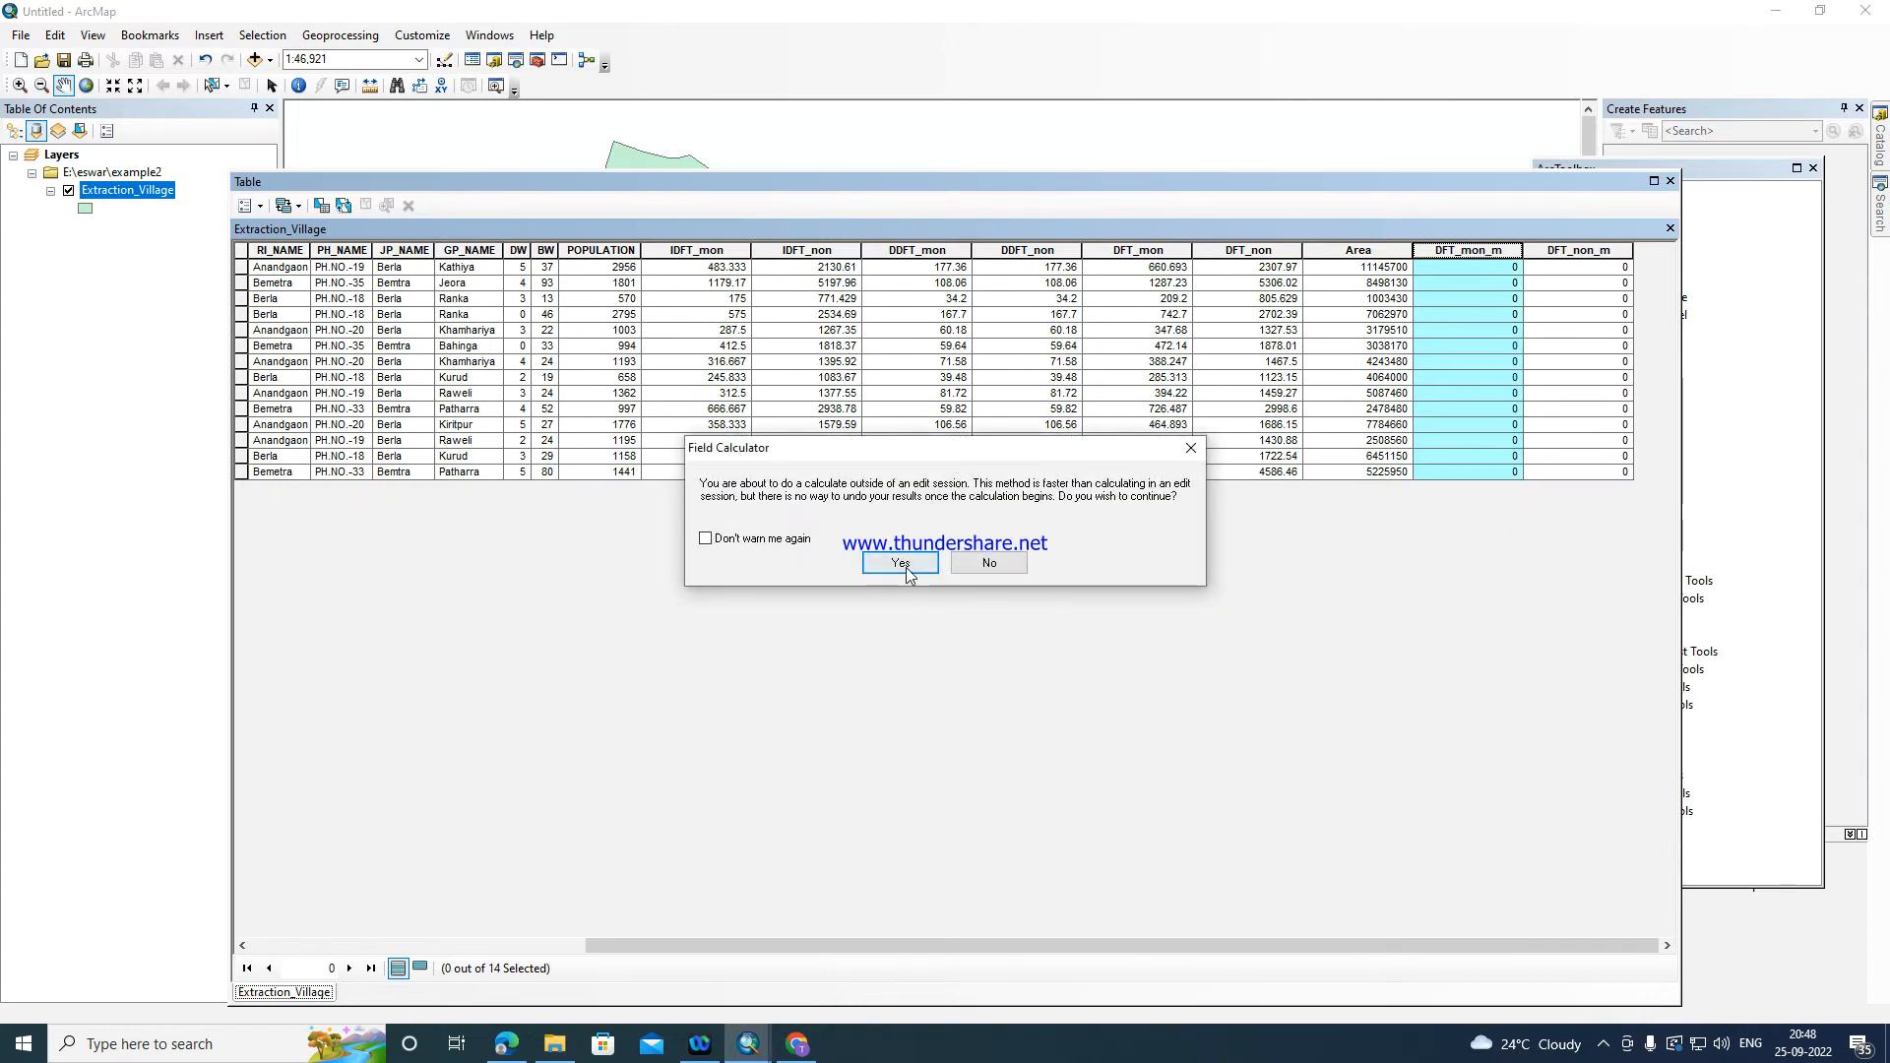
click(905, 569)
drag(916, 264, 1141, 419)
drag(1113, 699, 862, 728)
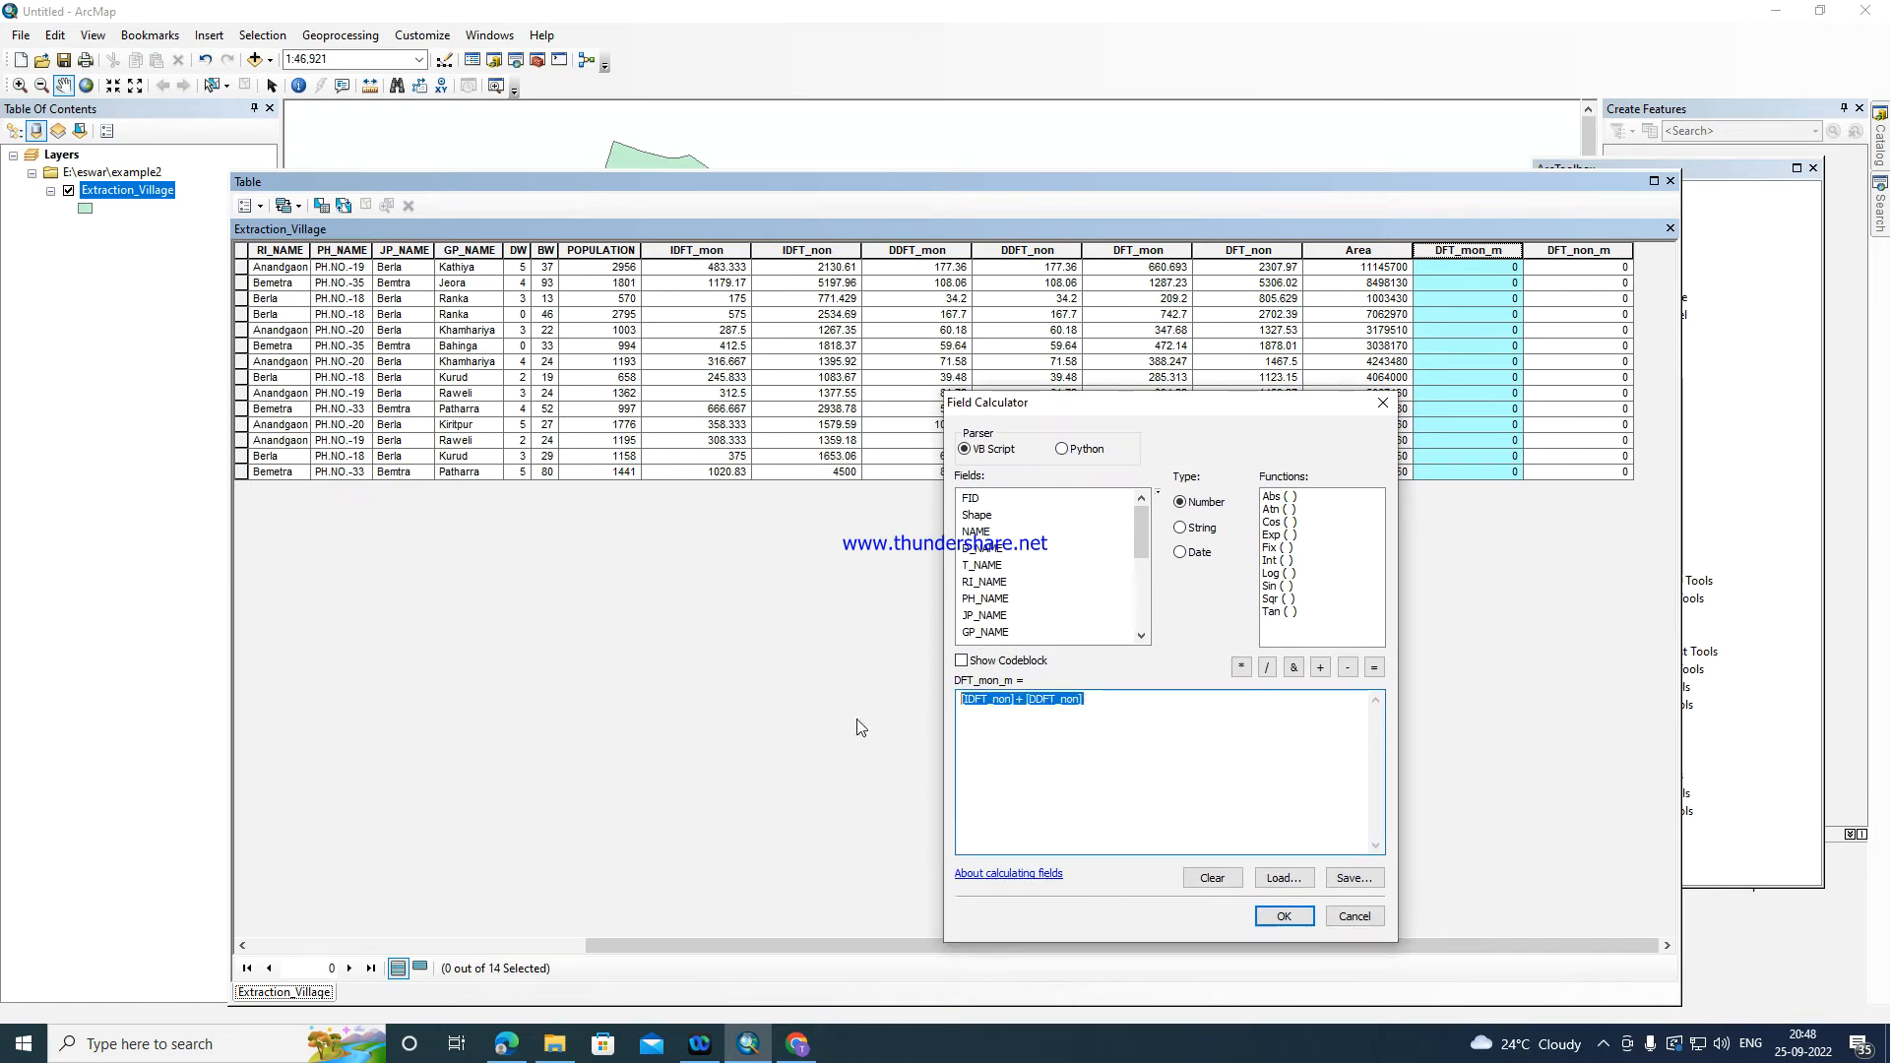
key(Delete)
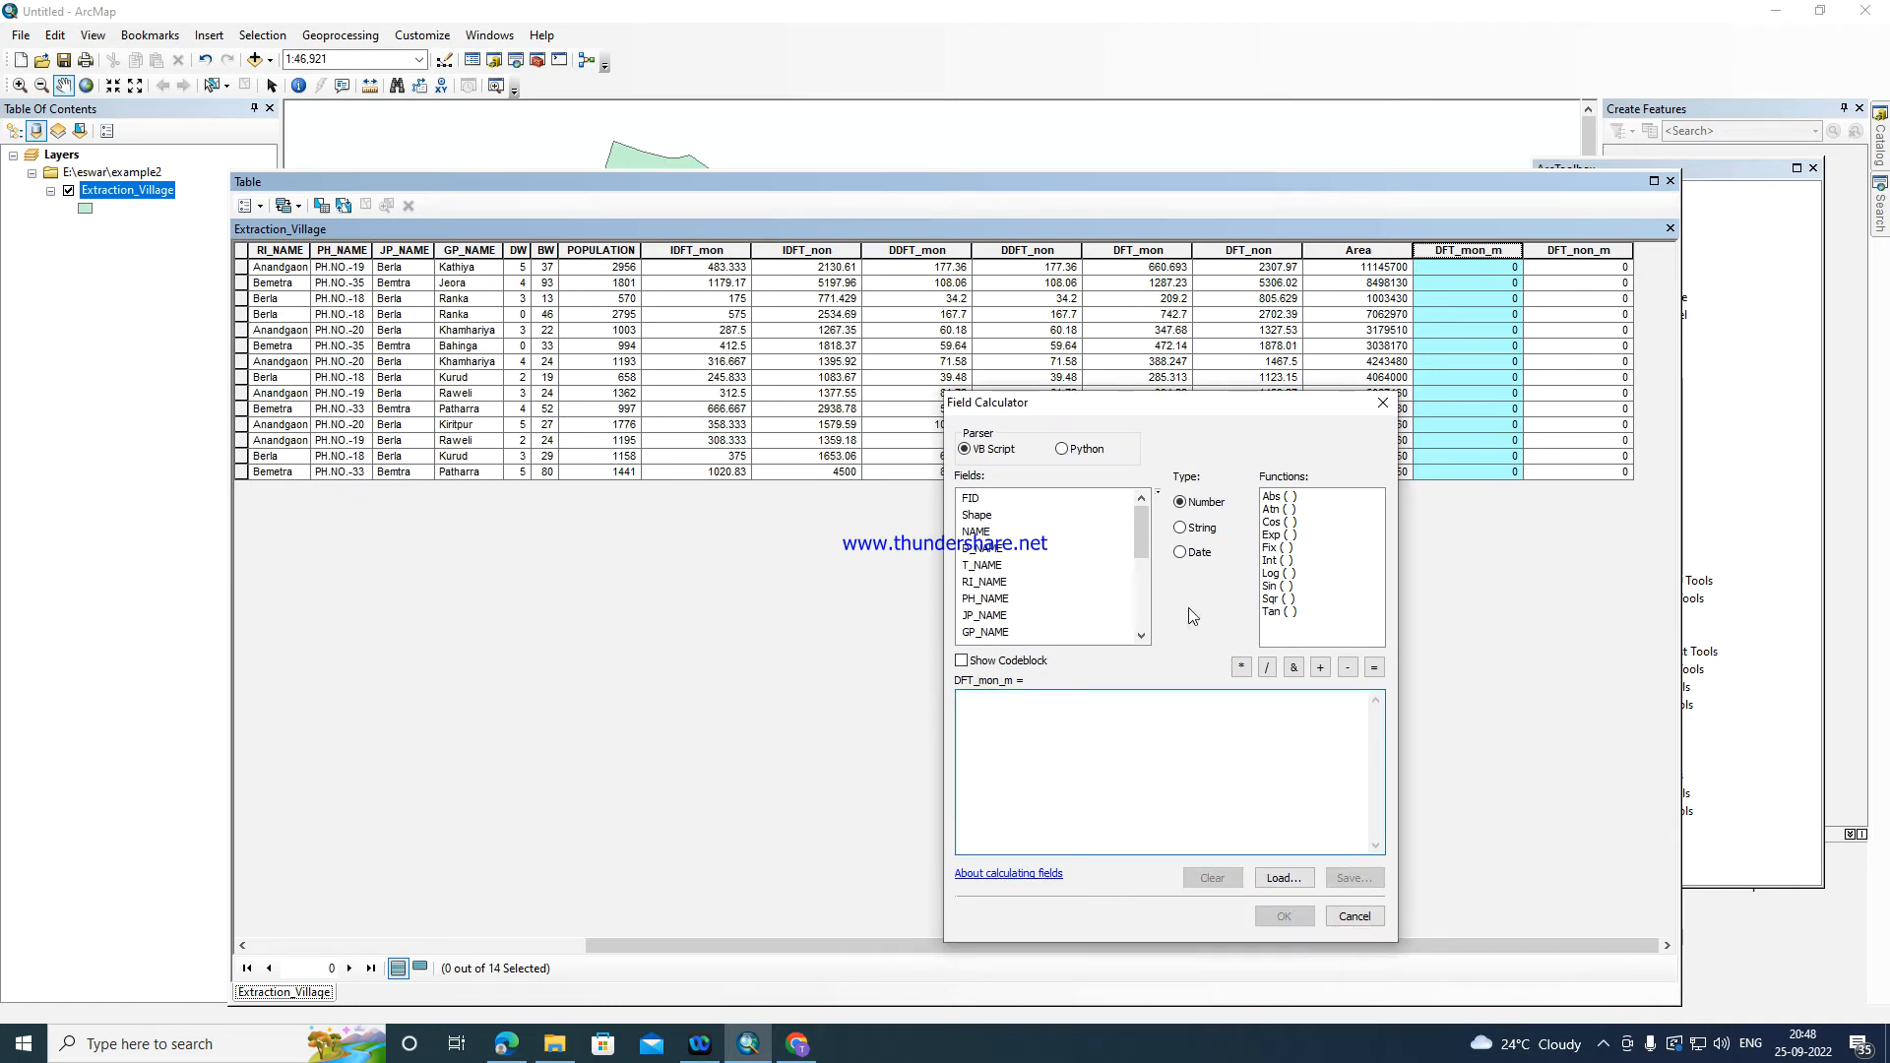
- Build the expression [DFT_mon]/ [Area] from the listed fields and calculate the DFT_mon_m field
scroll(1109, 548, down, 2)
scroll(1110, 547, down, 1)
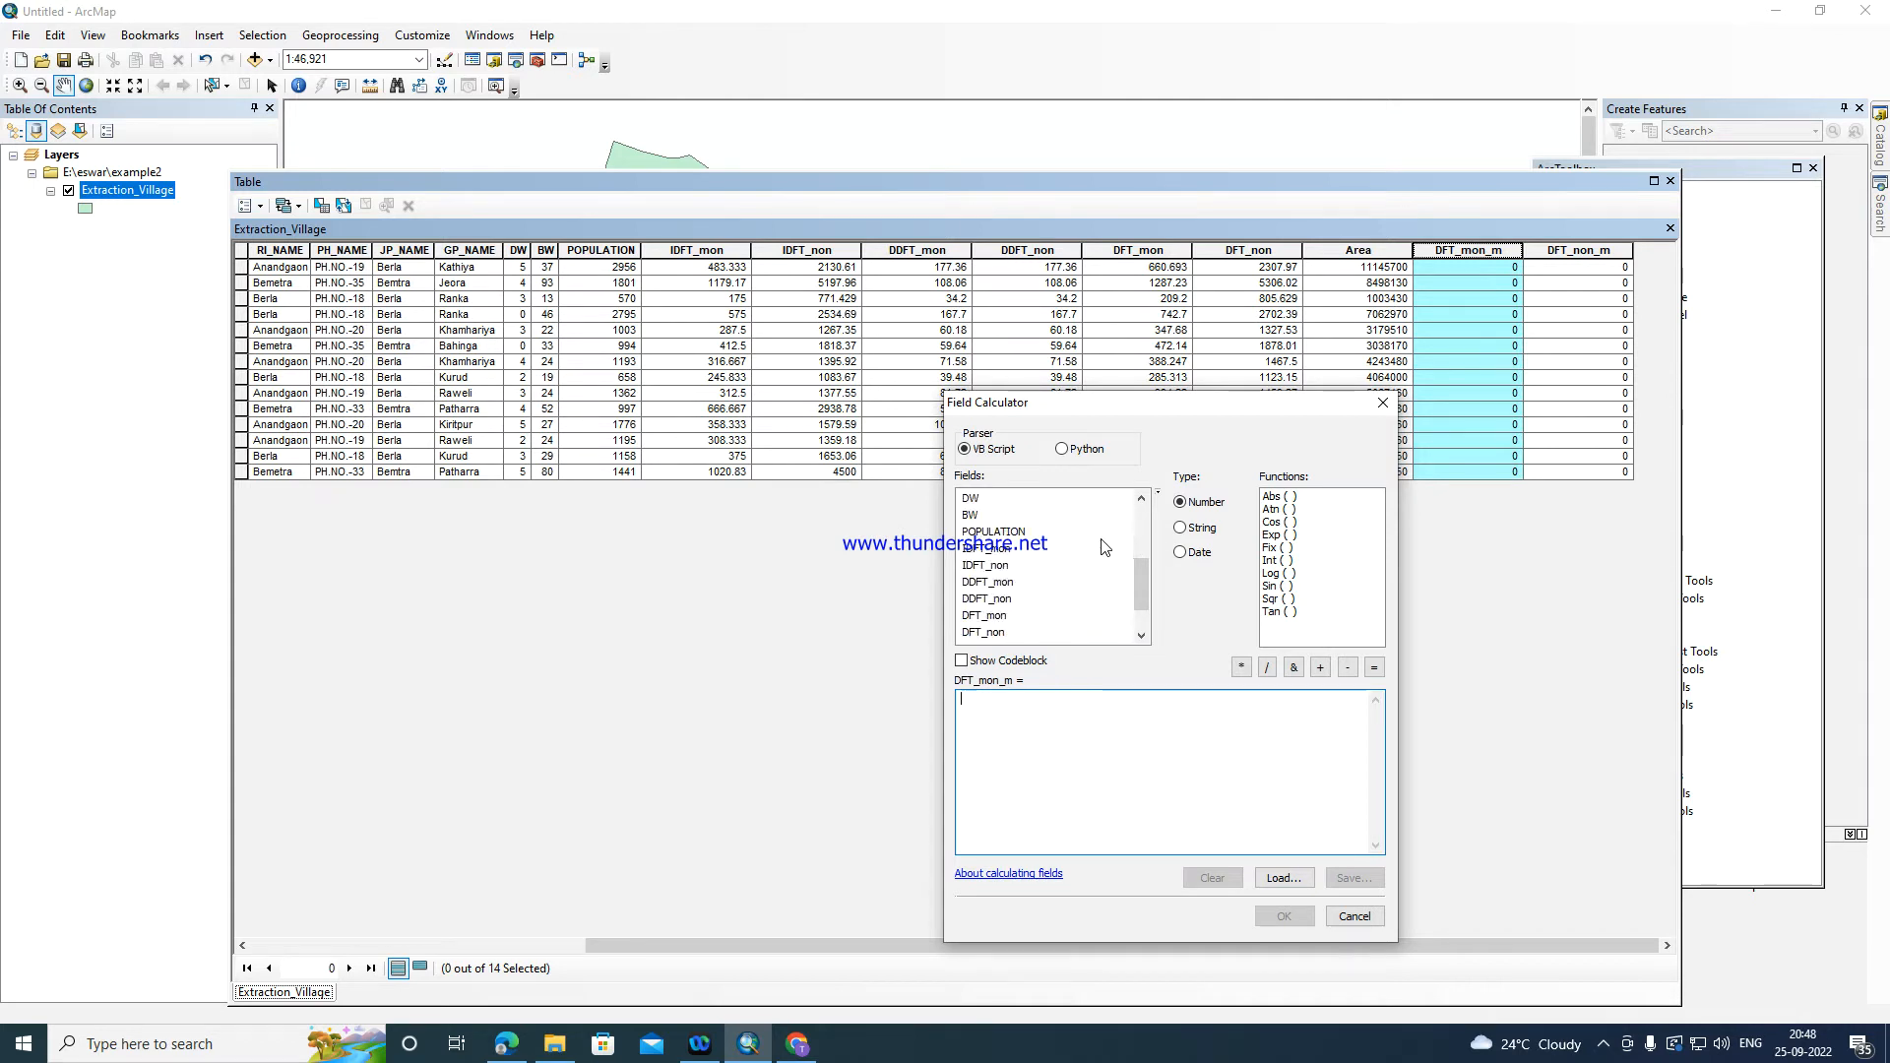
double_click(984, 616)
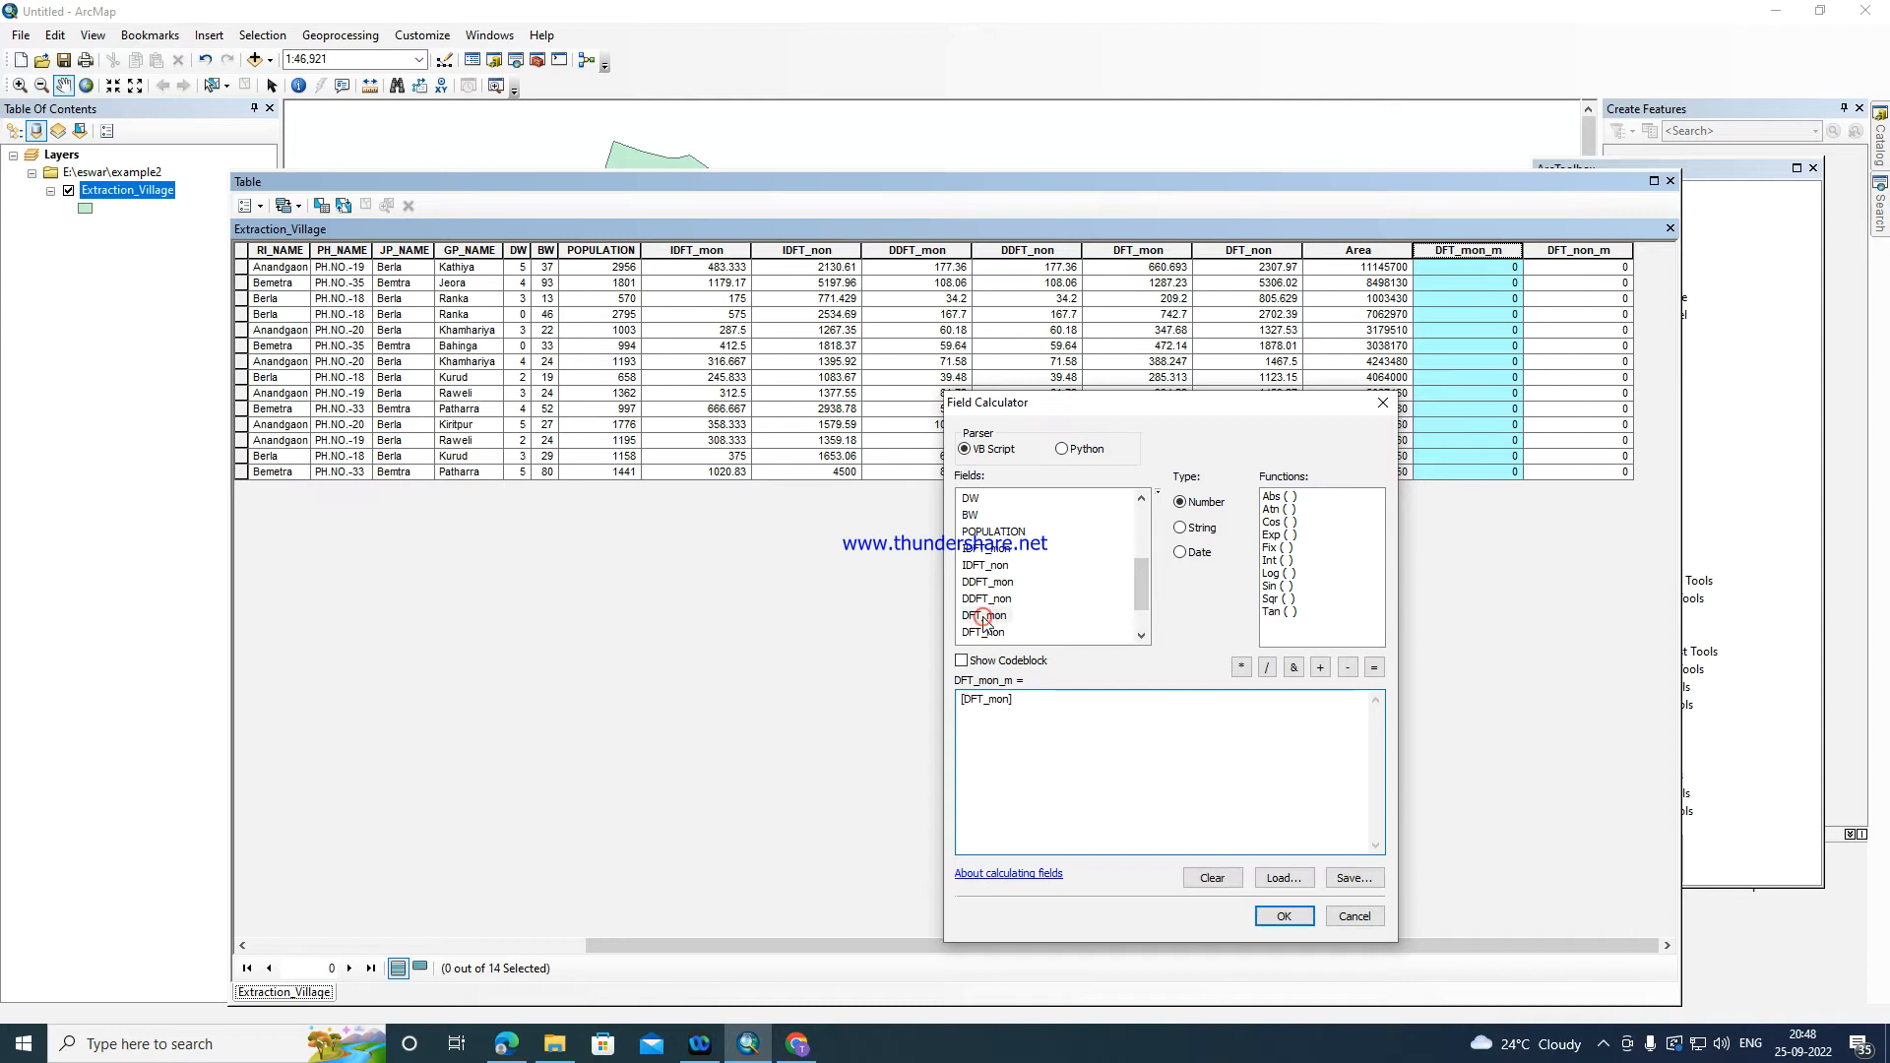
text(/)
scroll(1038, 566, down, 1)
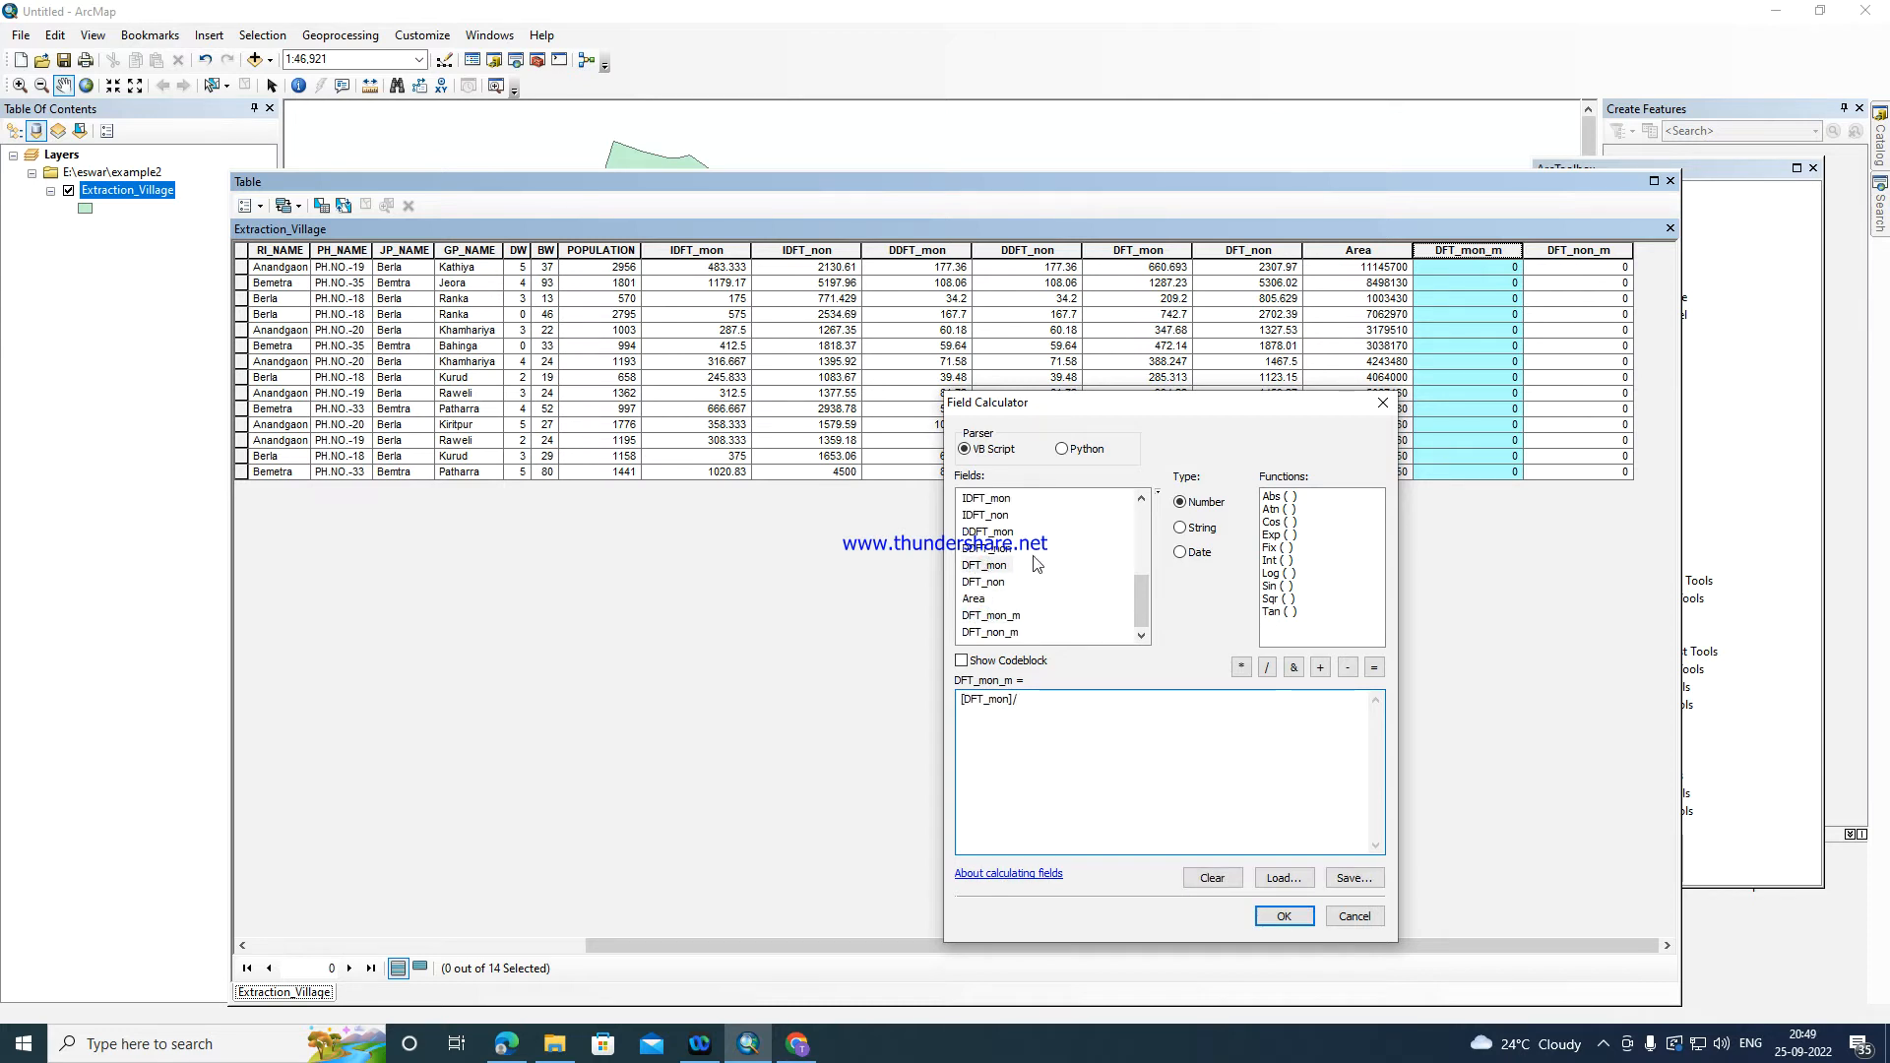
double_click(975, 599)
click(1283, 918)
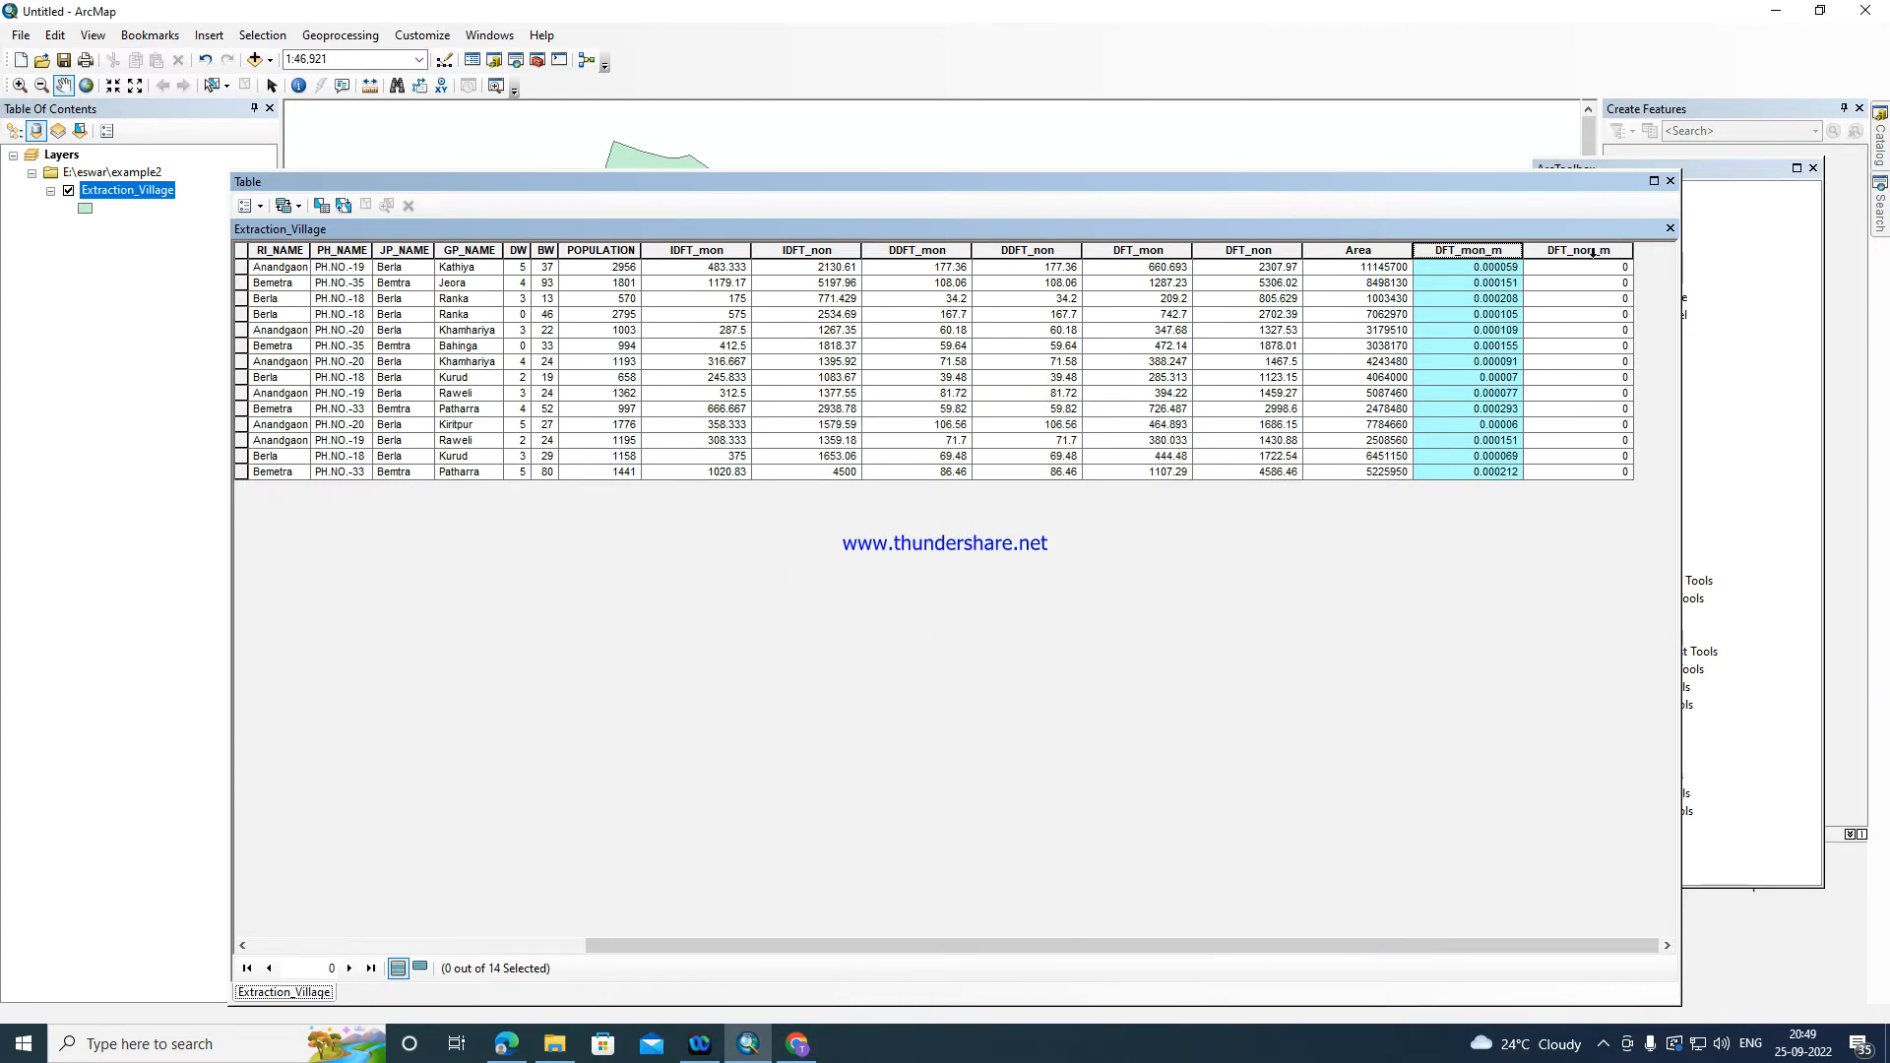
- Edit the Field Calculator expression for DFT_non_m to [DFT_non]/ [Area] and calculate the field
click(1593, 253)
right_click(1593, 253)
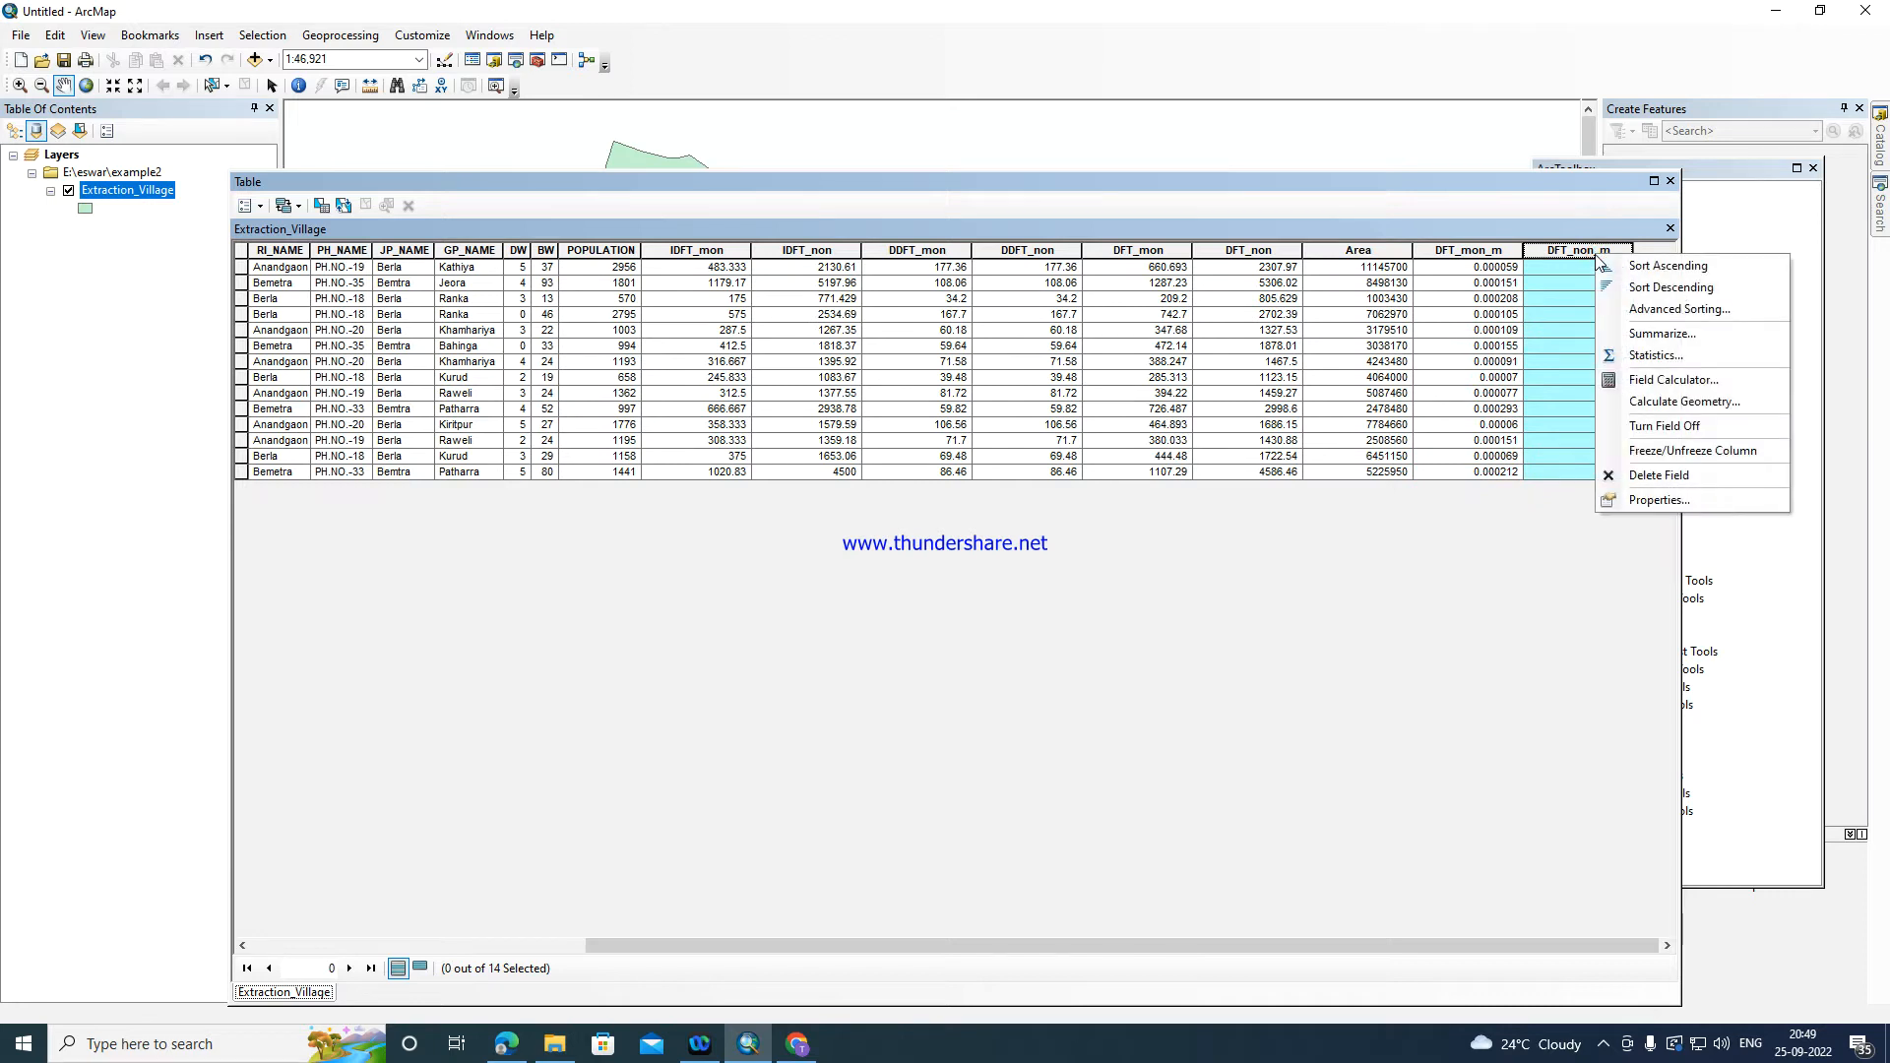
click(1641, 383)
click(864, 570)
click(774, 543)
key(BackSpace)
text(n)
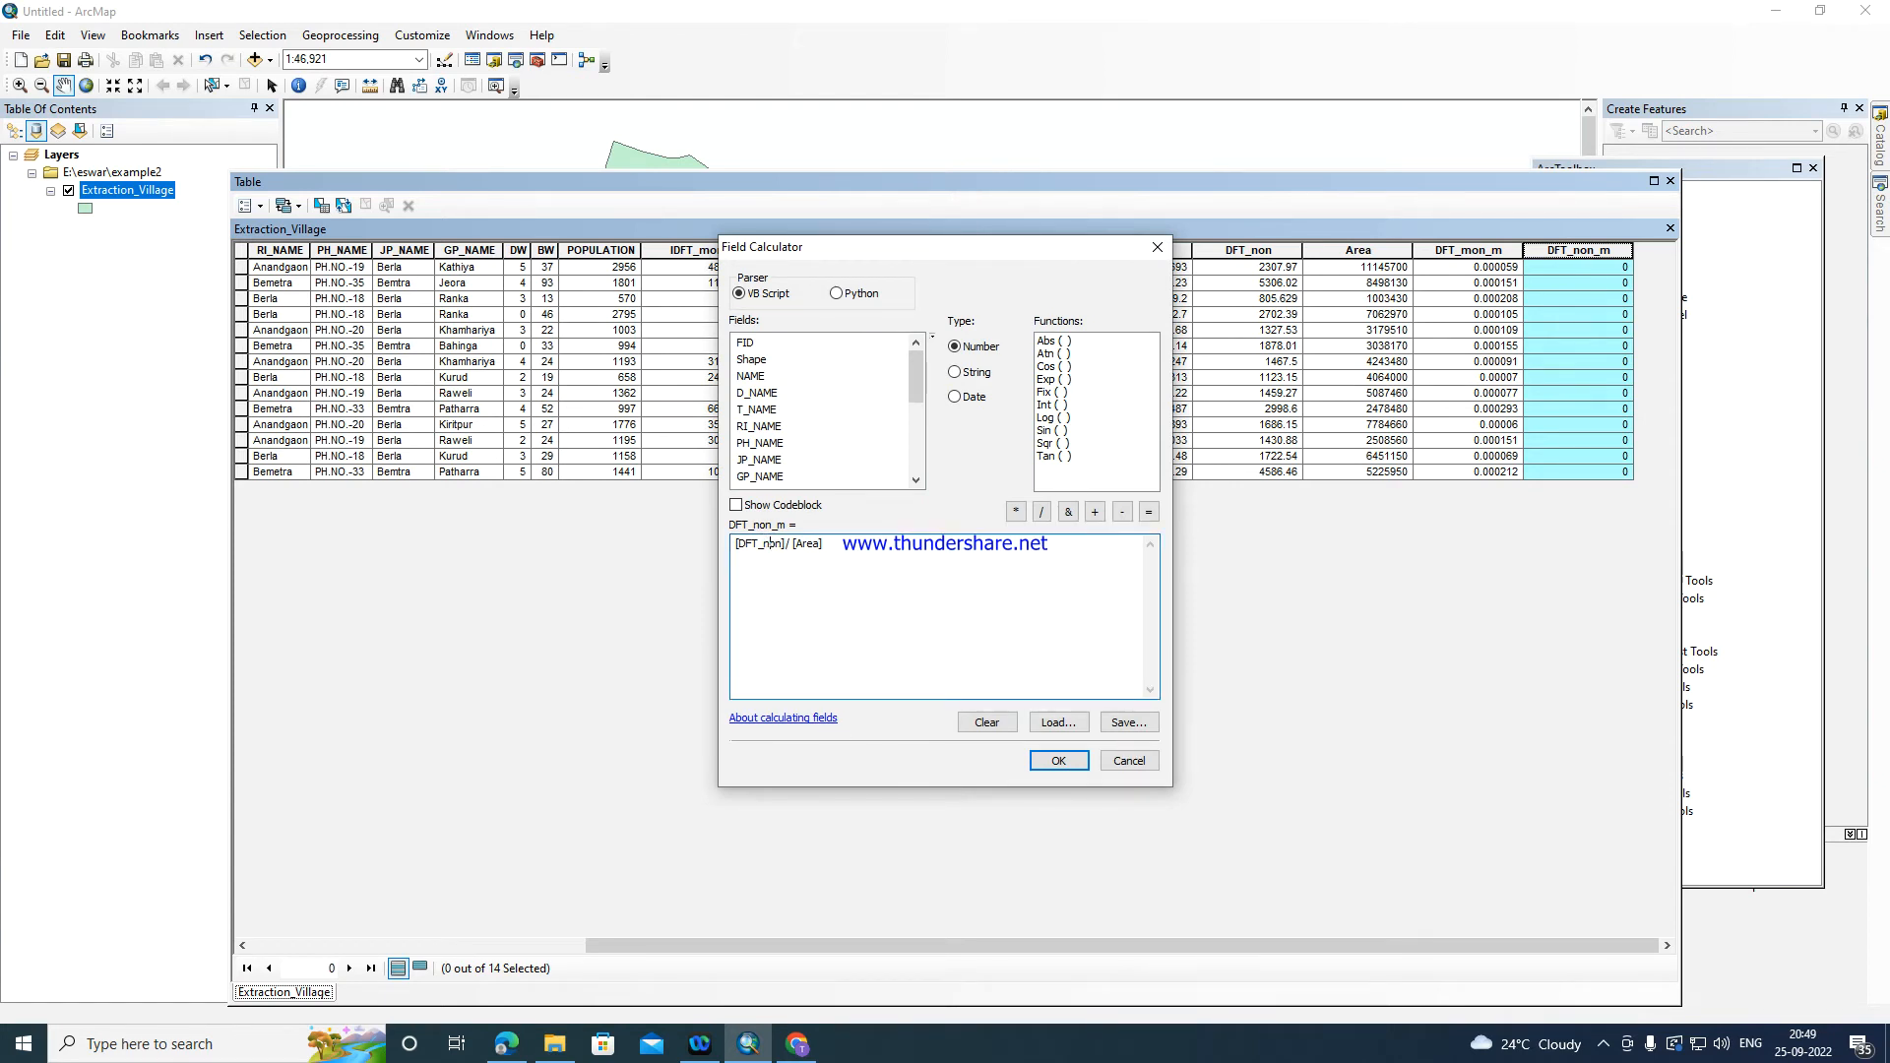
click(1058, 760)
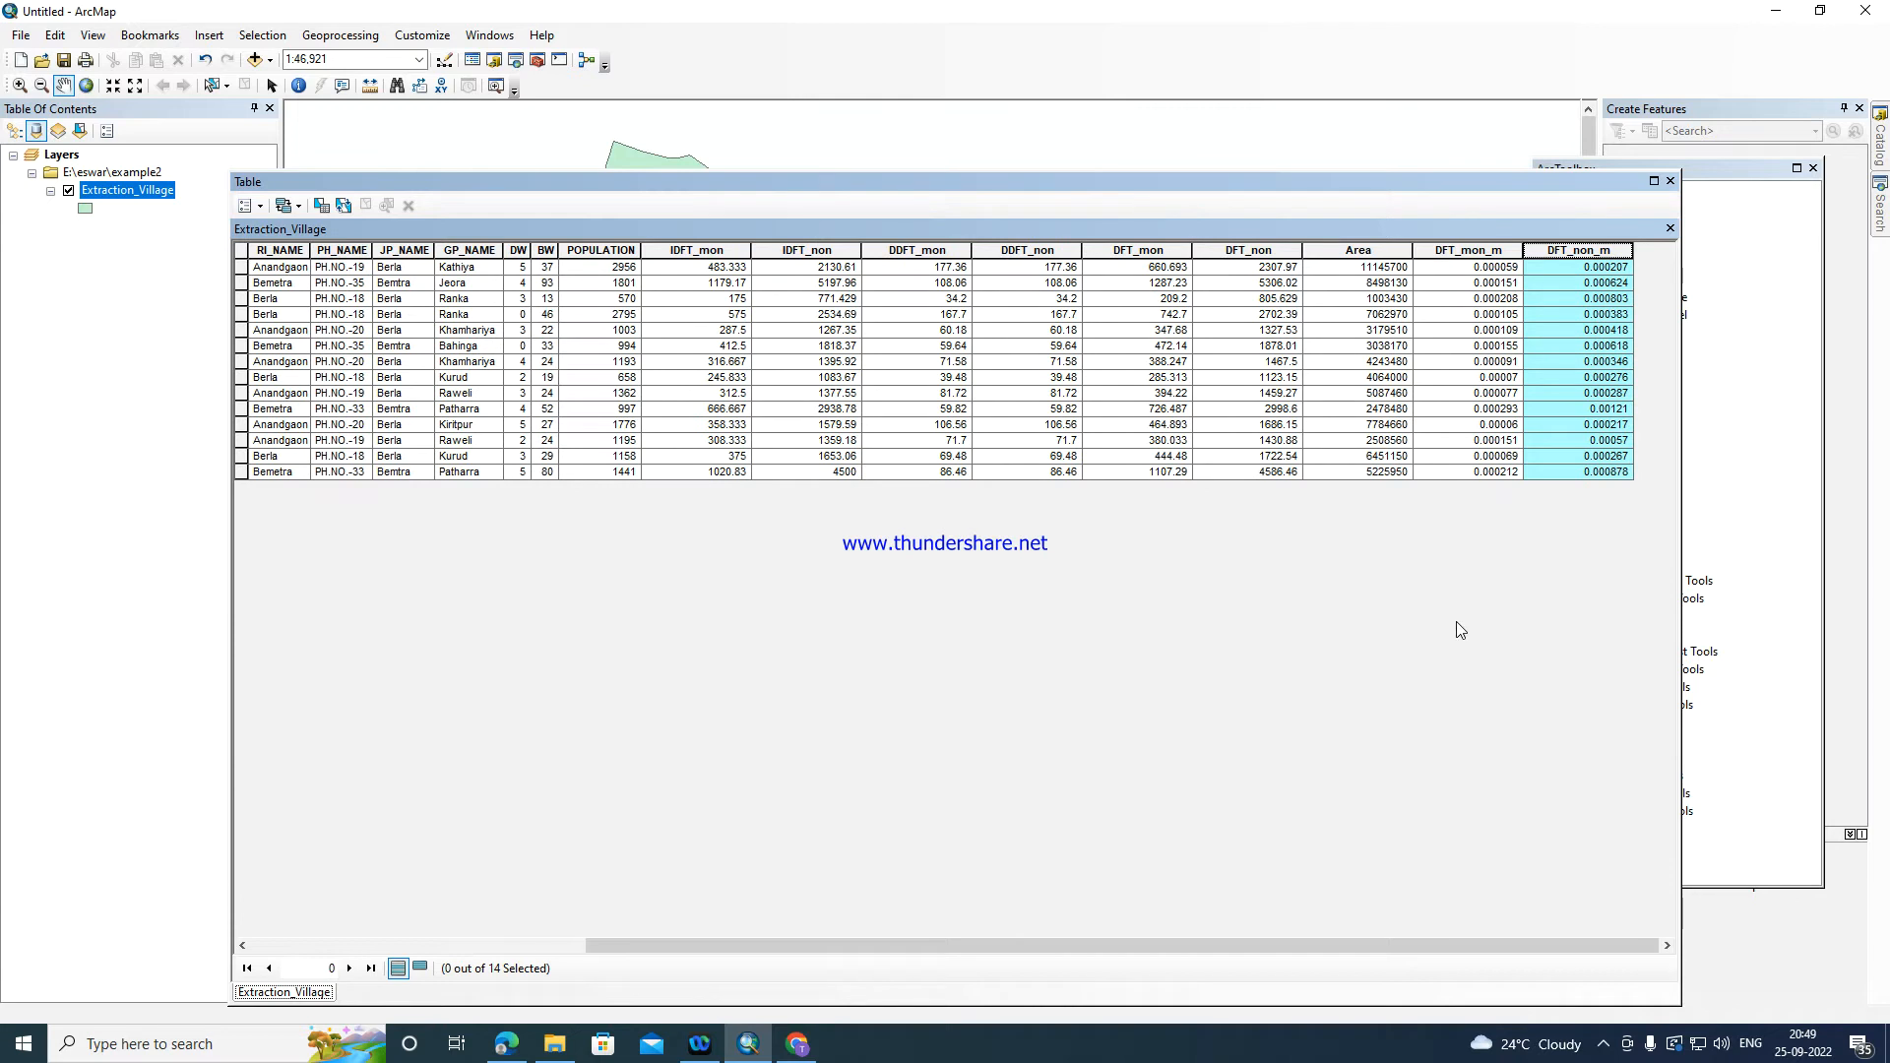
- Close the Extraction_Village attribute table and the ArcToolbox window
click(1610, 346)
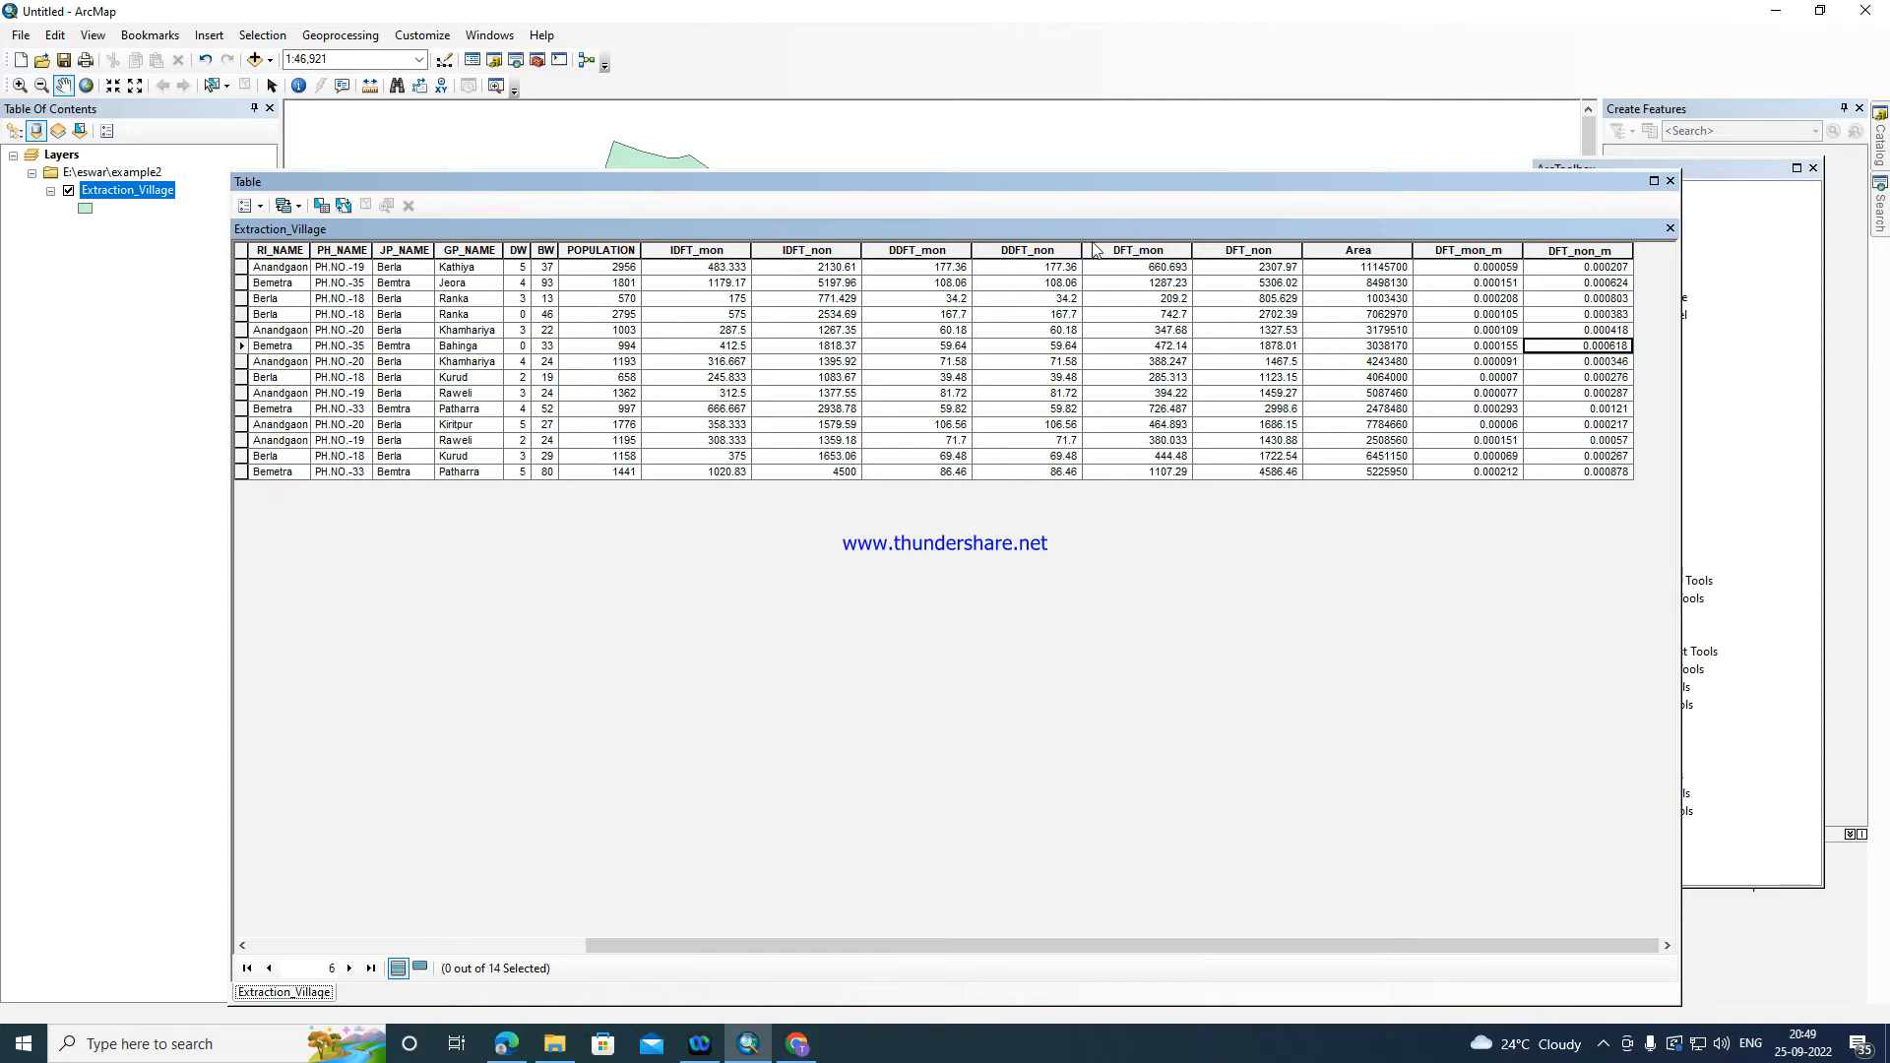
click(1669, 183)
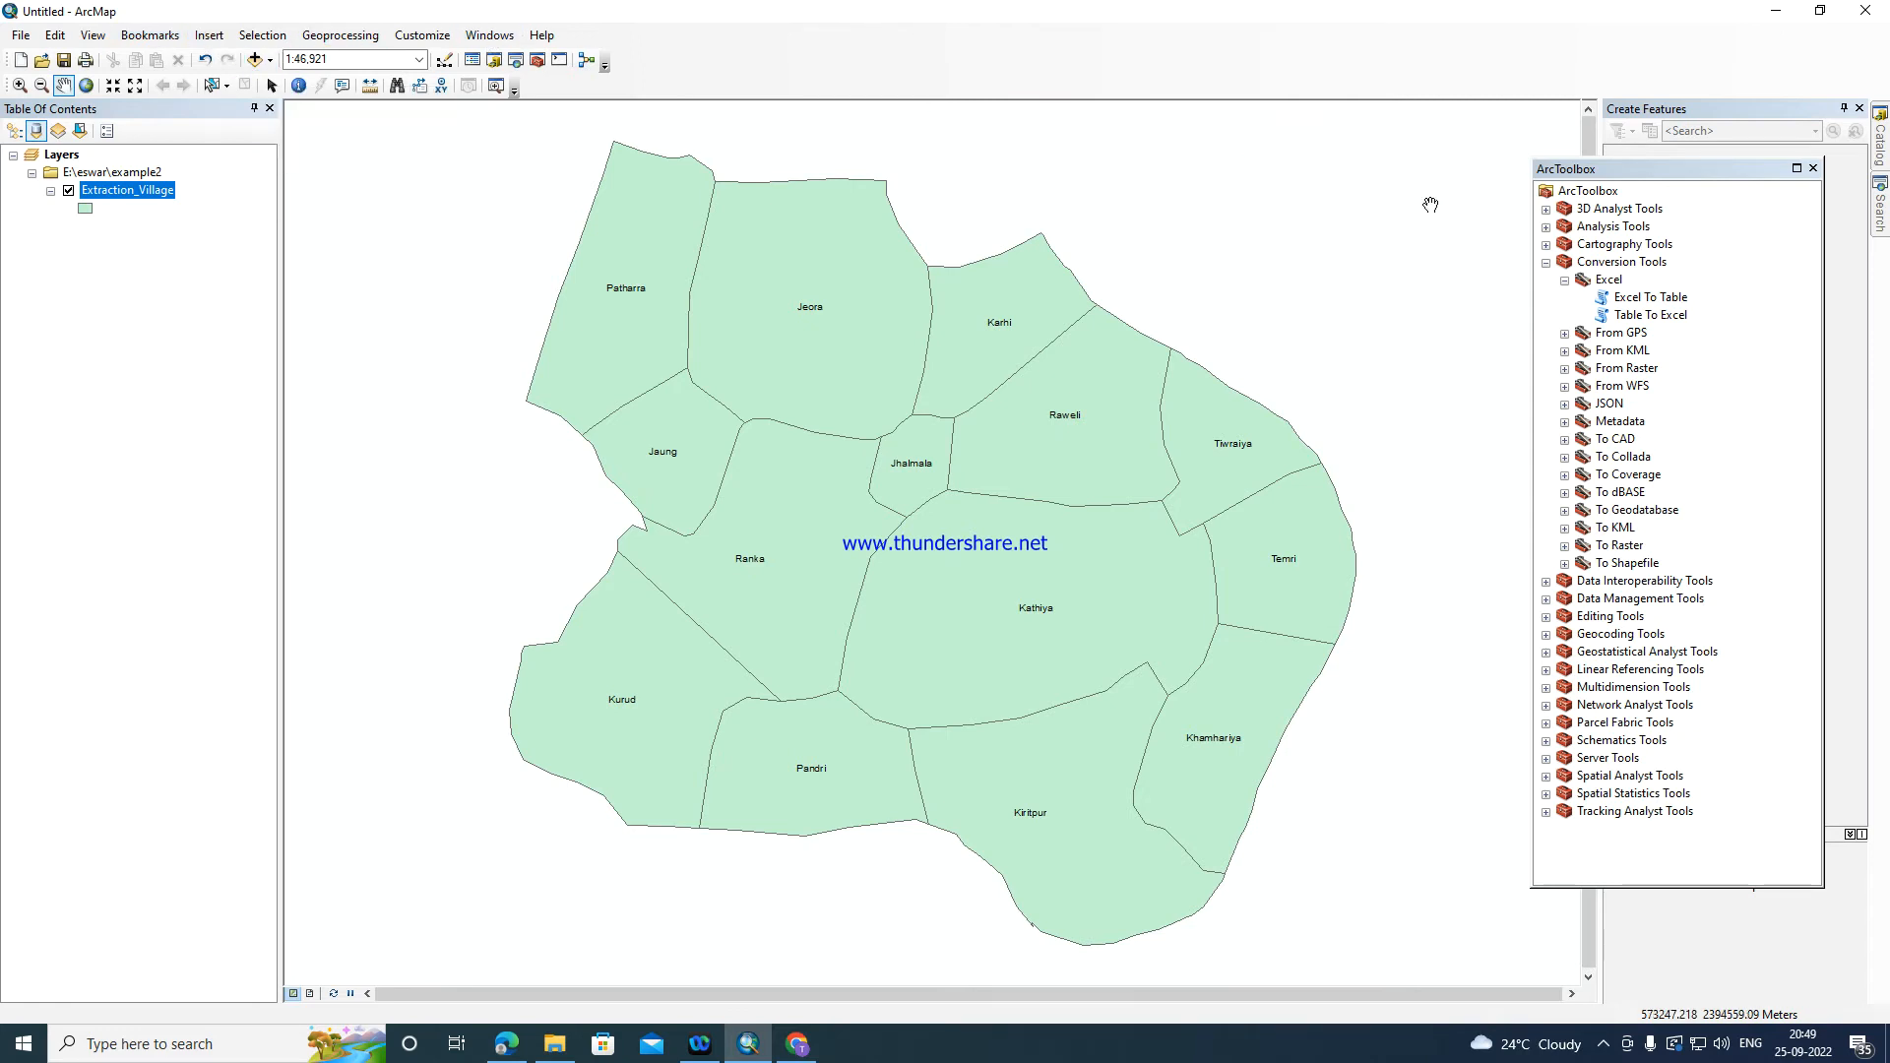
click(1812, 169)
- Search the tools for Fishnet and open the Create Fishnet (Data Management) tool
click(1878, 202)
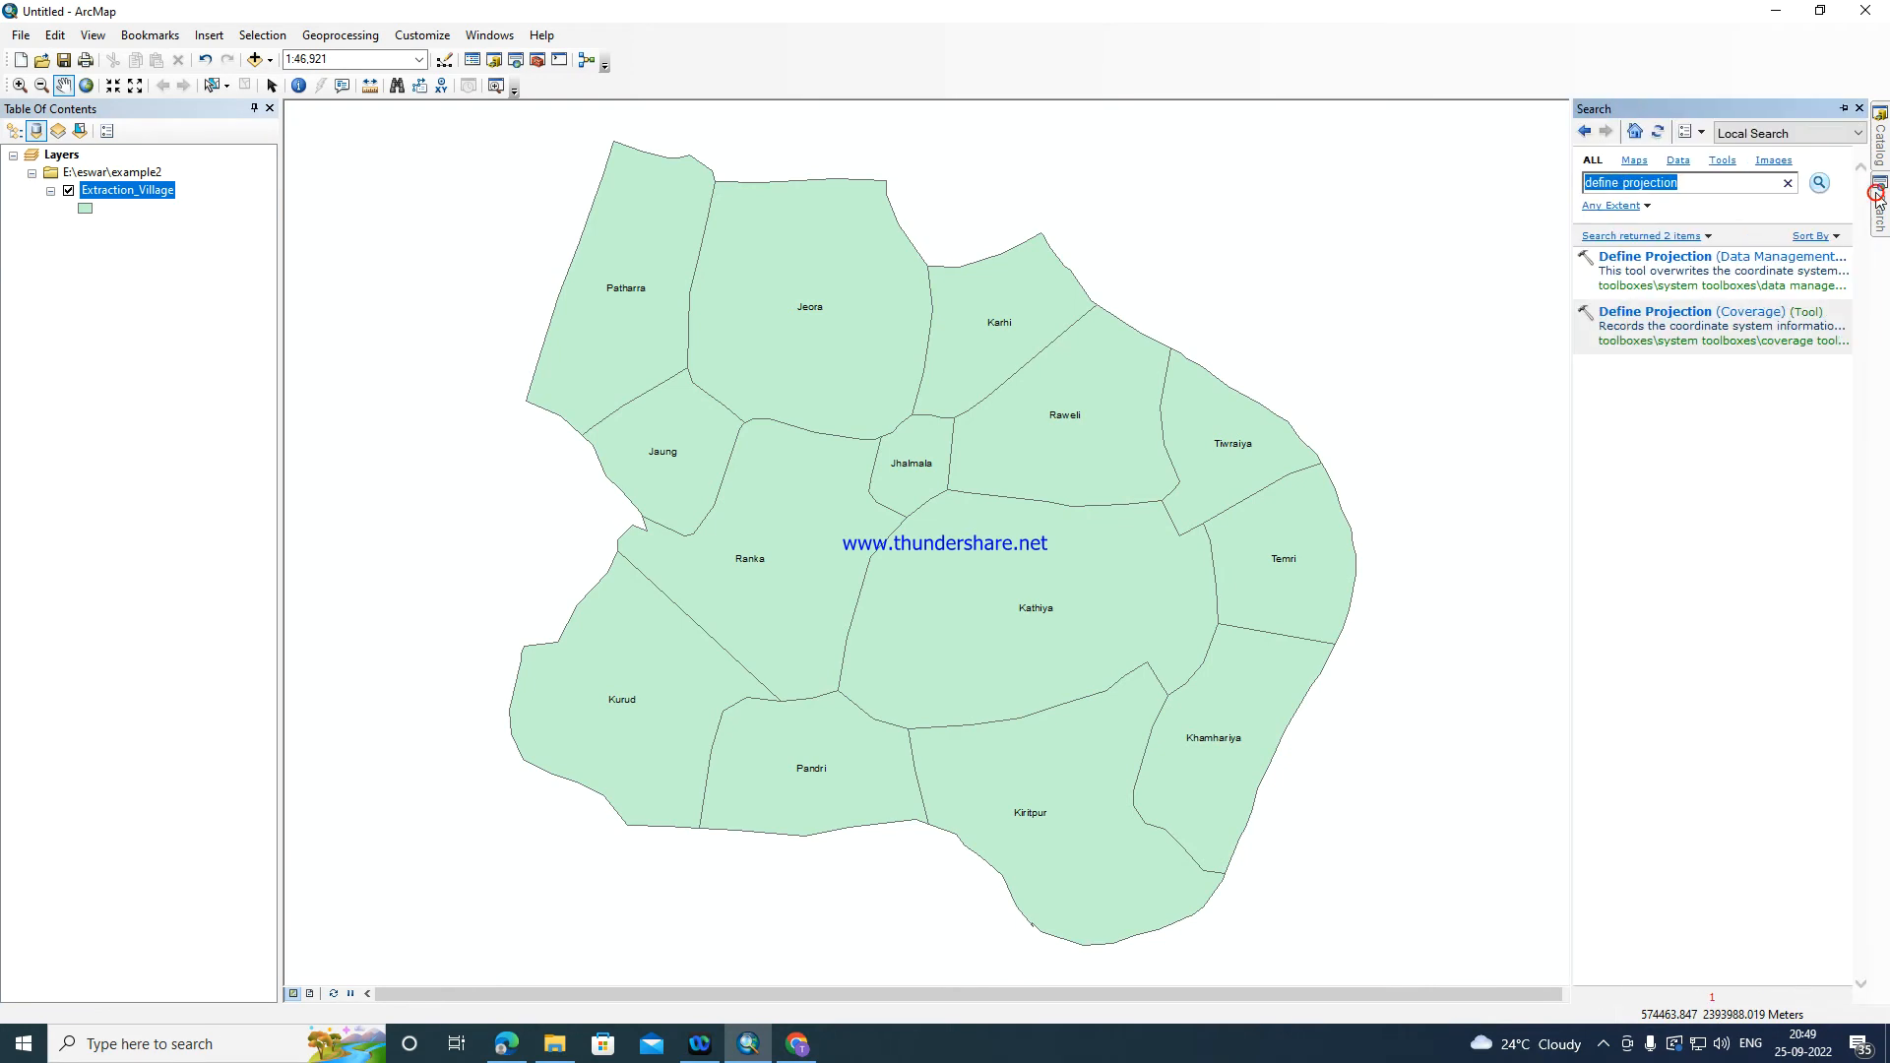
click(1787, 186)
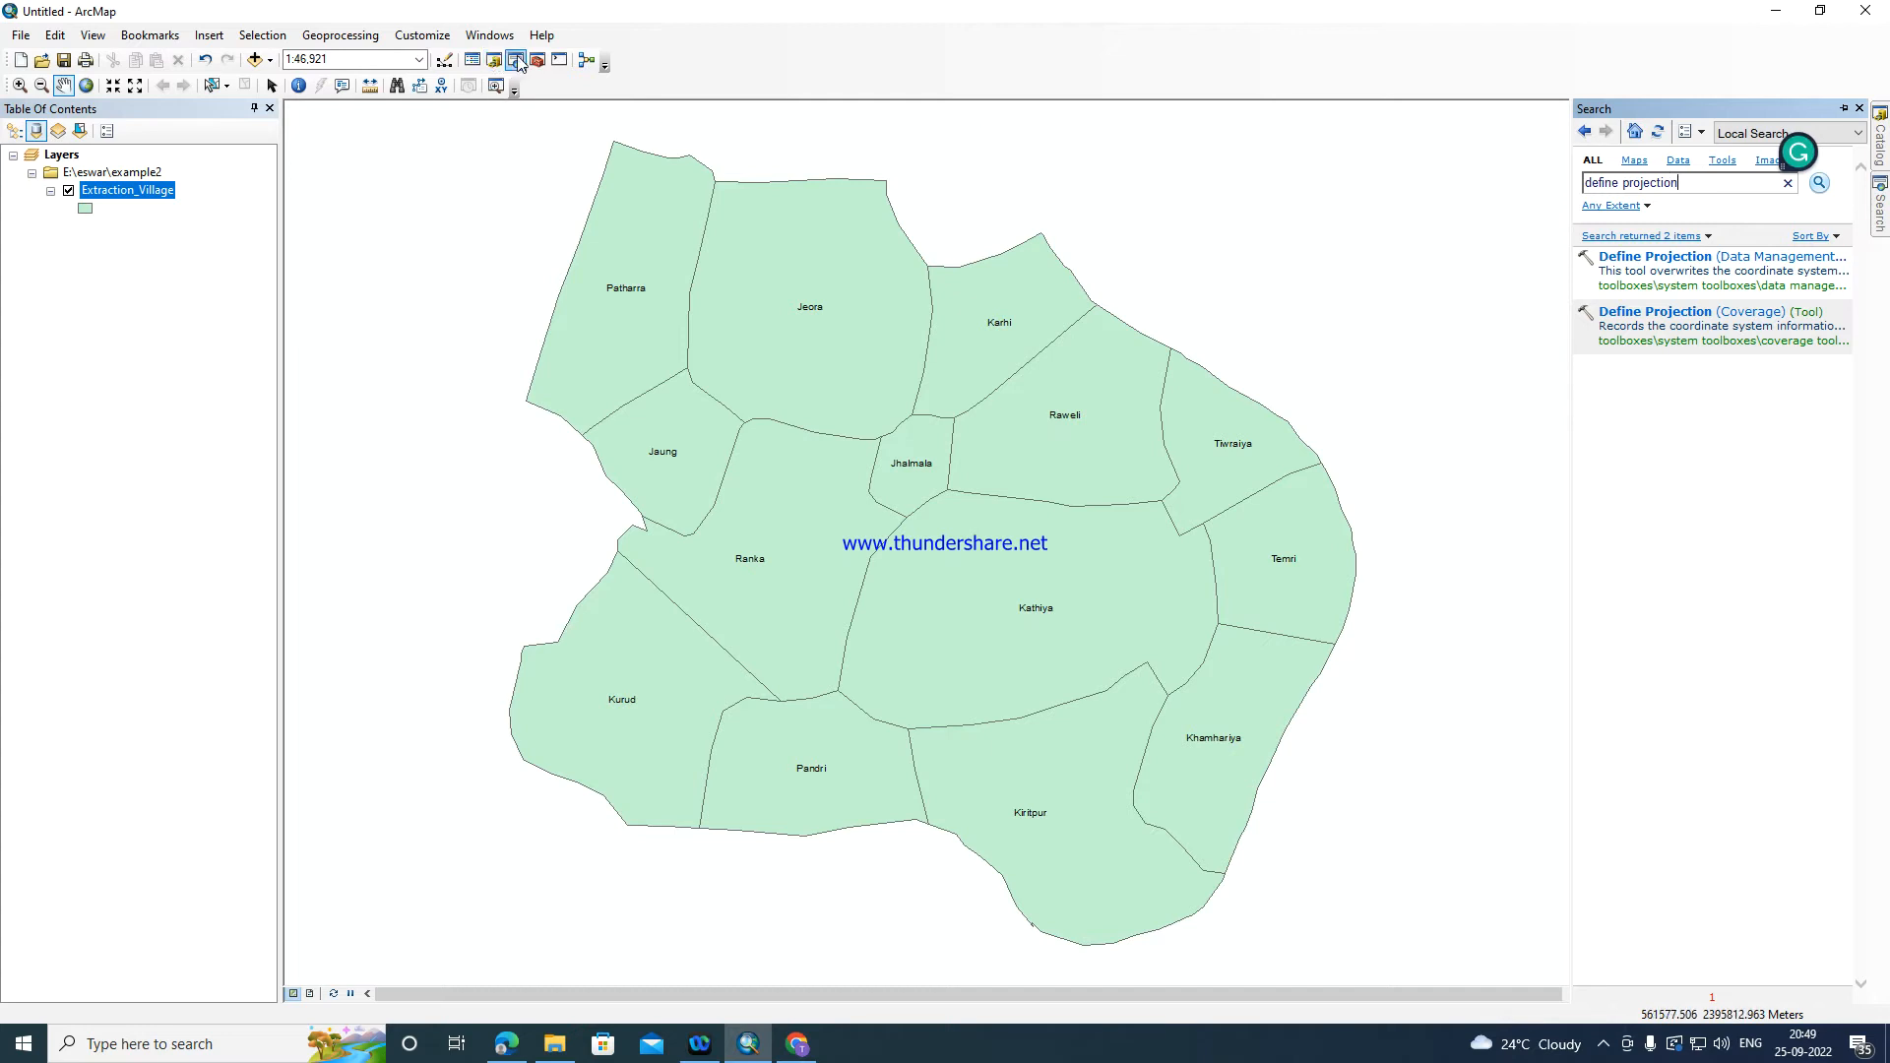
drag(1681, 183, 1485, 155)
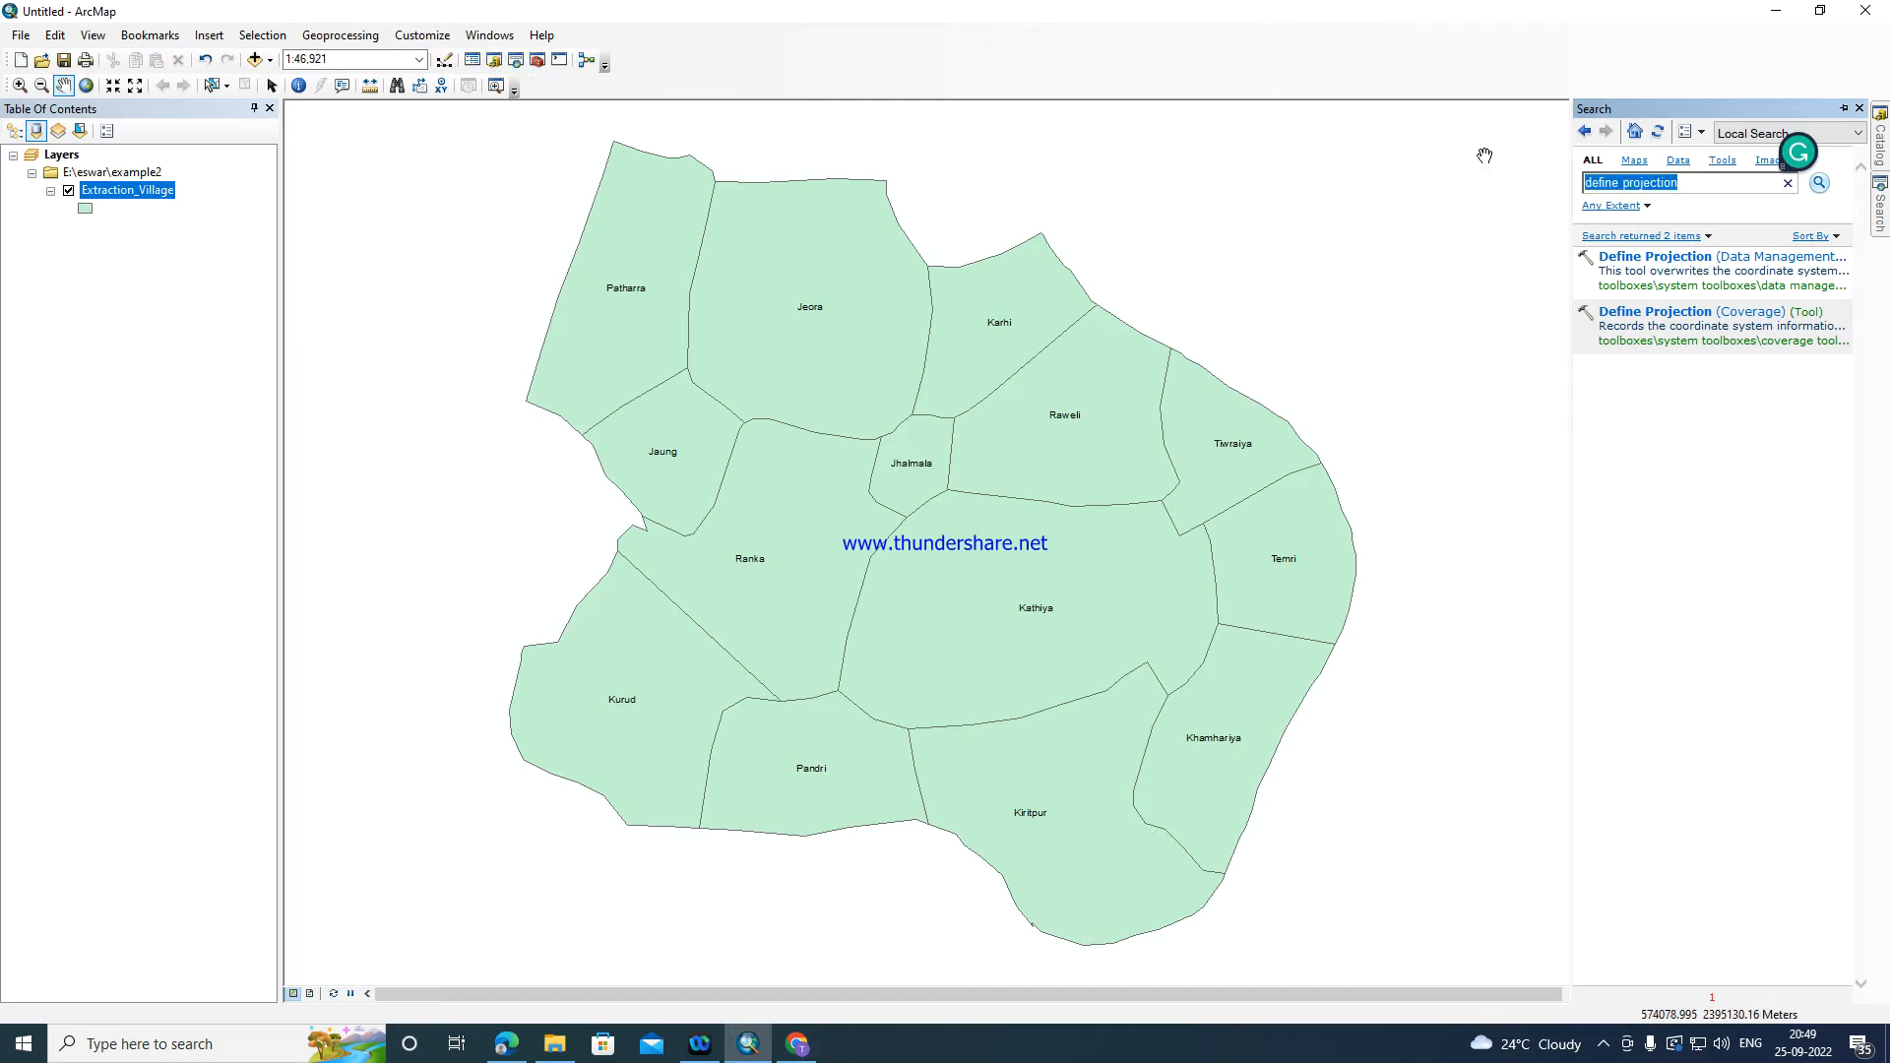
text(ishnet)
key(Return)
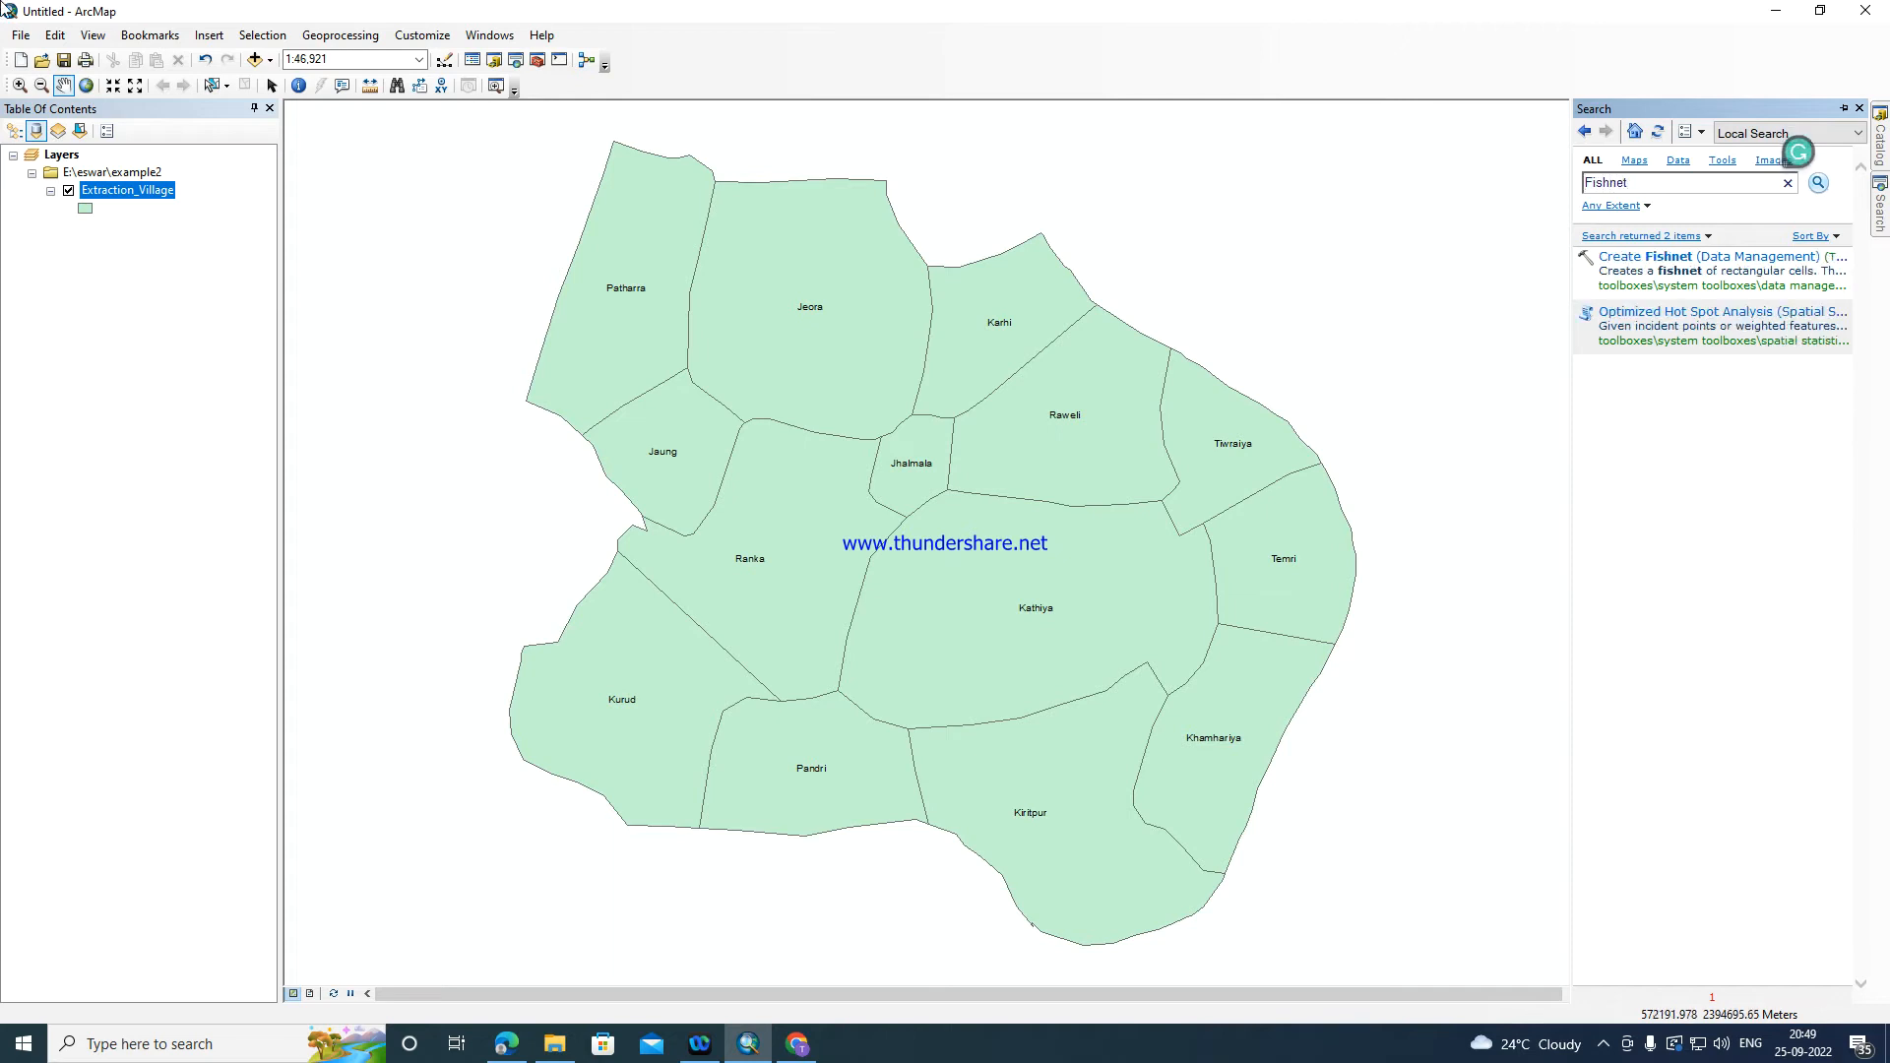
click(1670, 259)
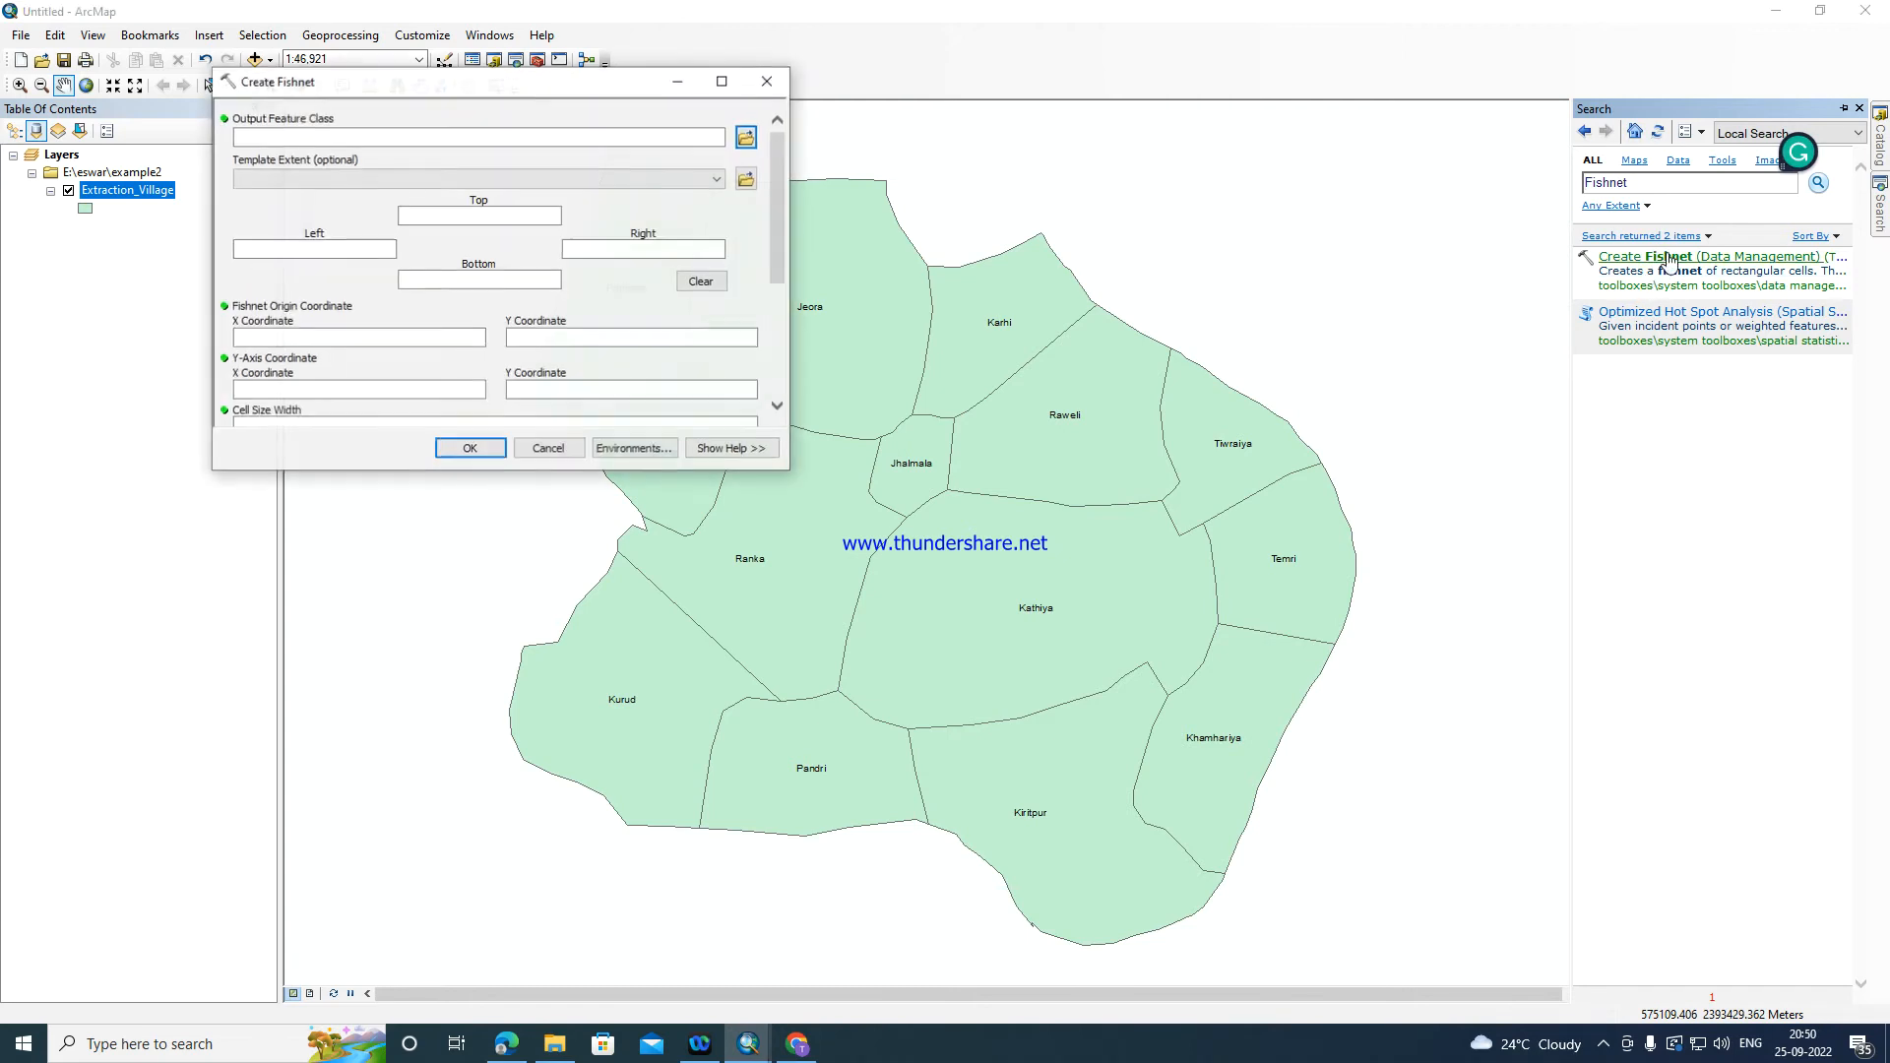
click(799, 208)
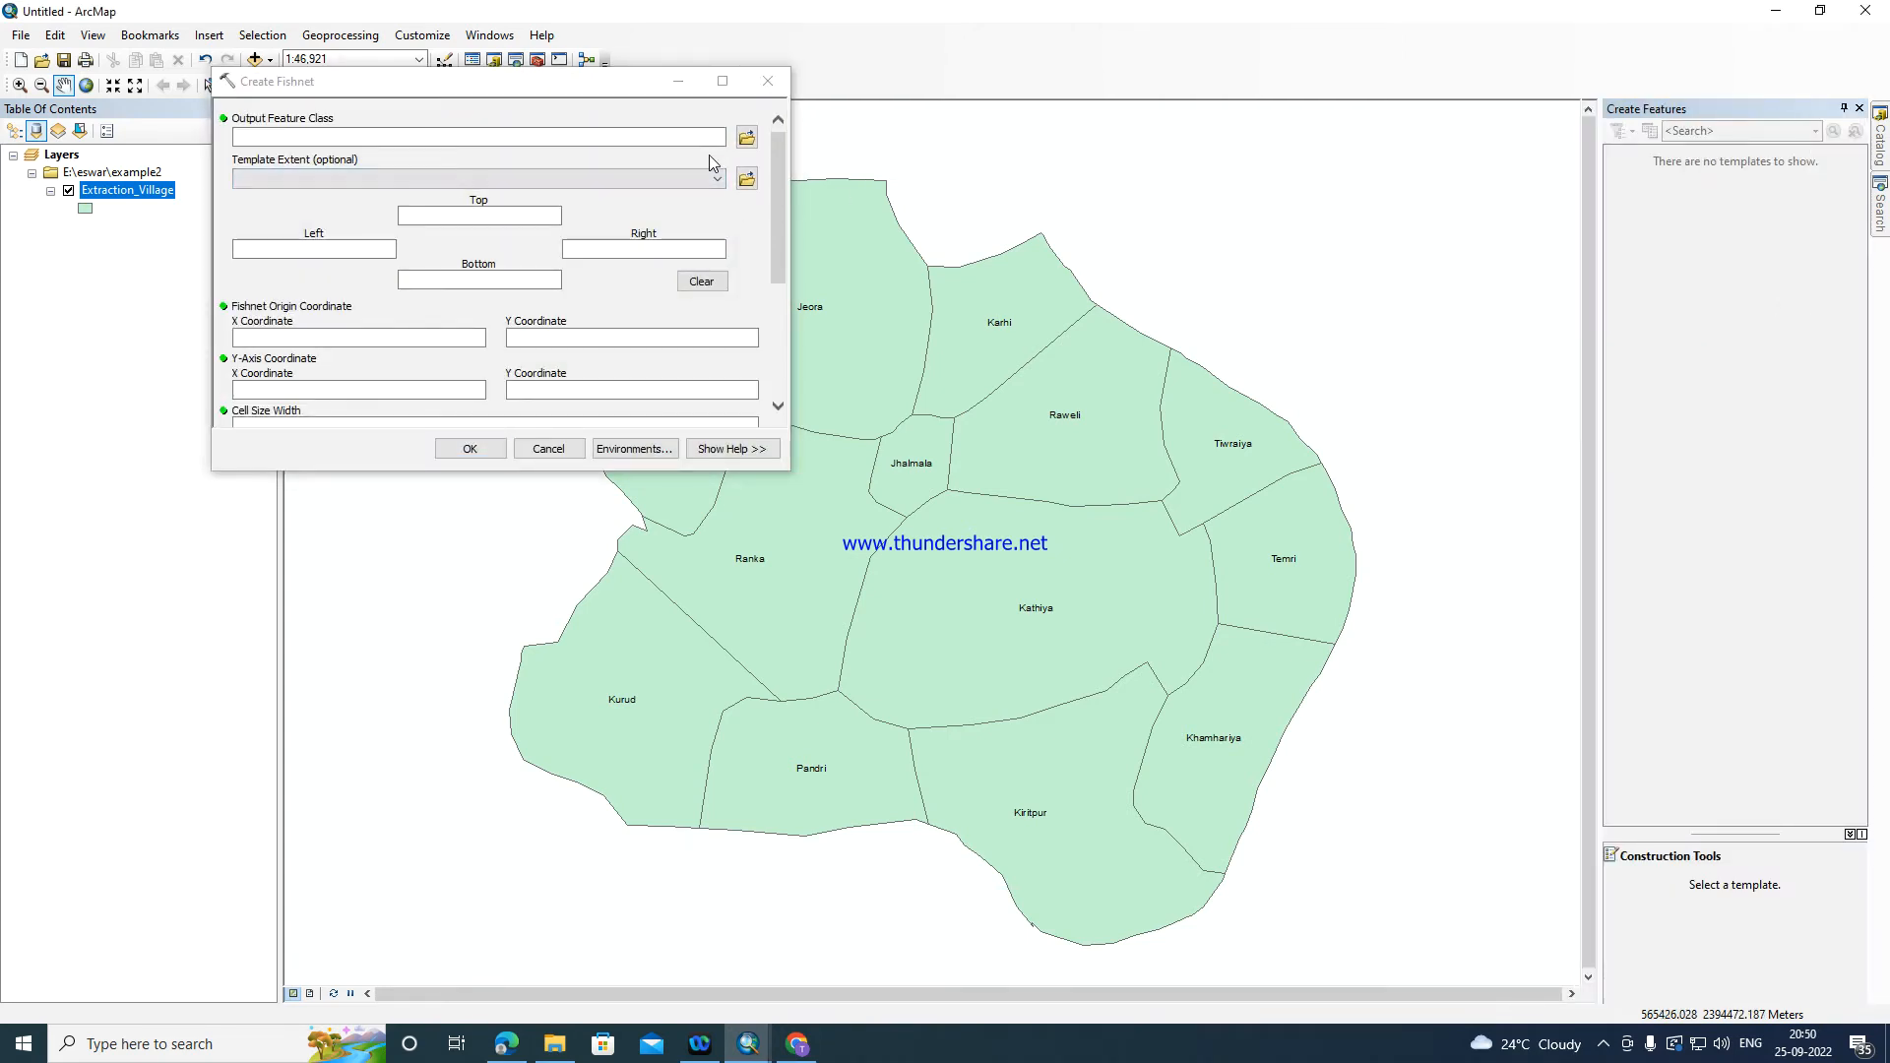
- Set the output feature class to Fishnet in the example2 folder and the template extent to Same as layer Extraction_Village
click(747, 140)
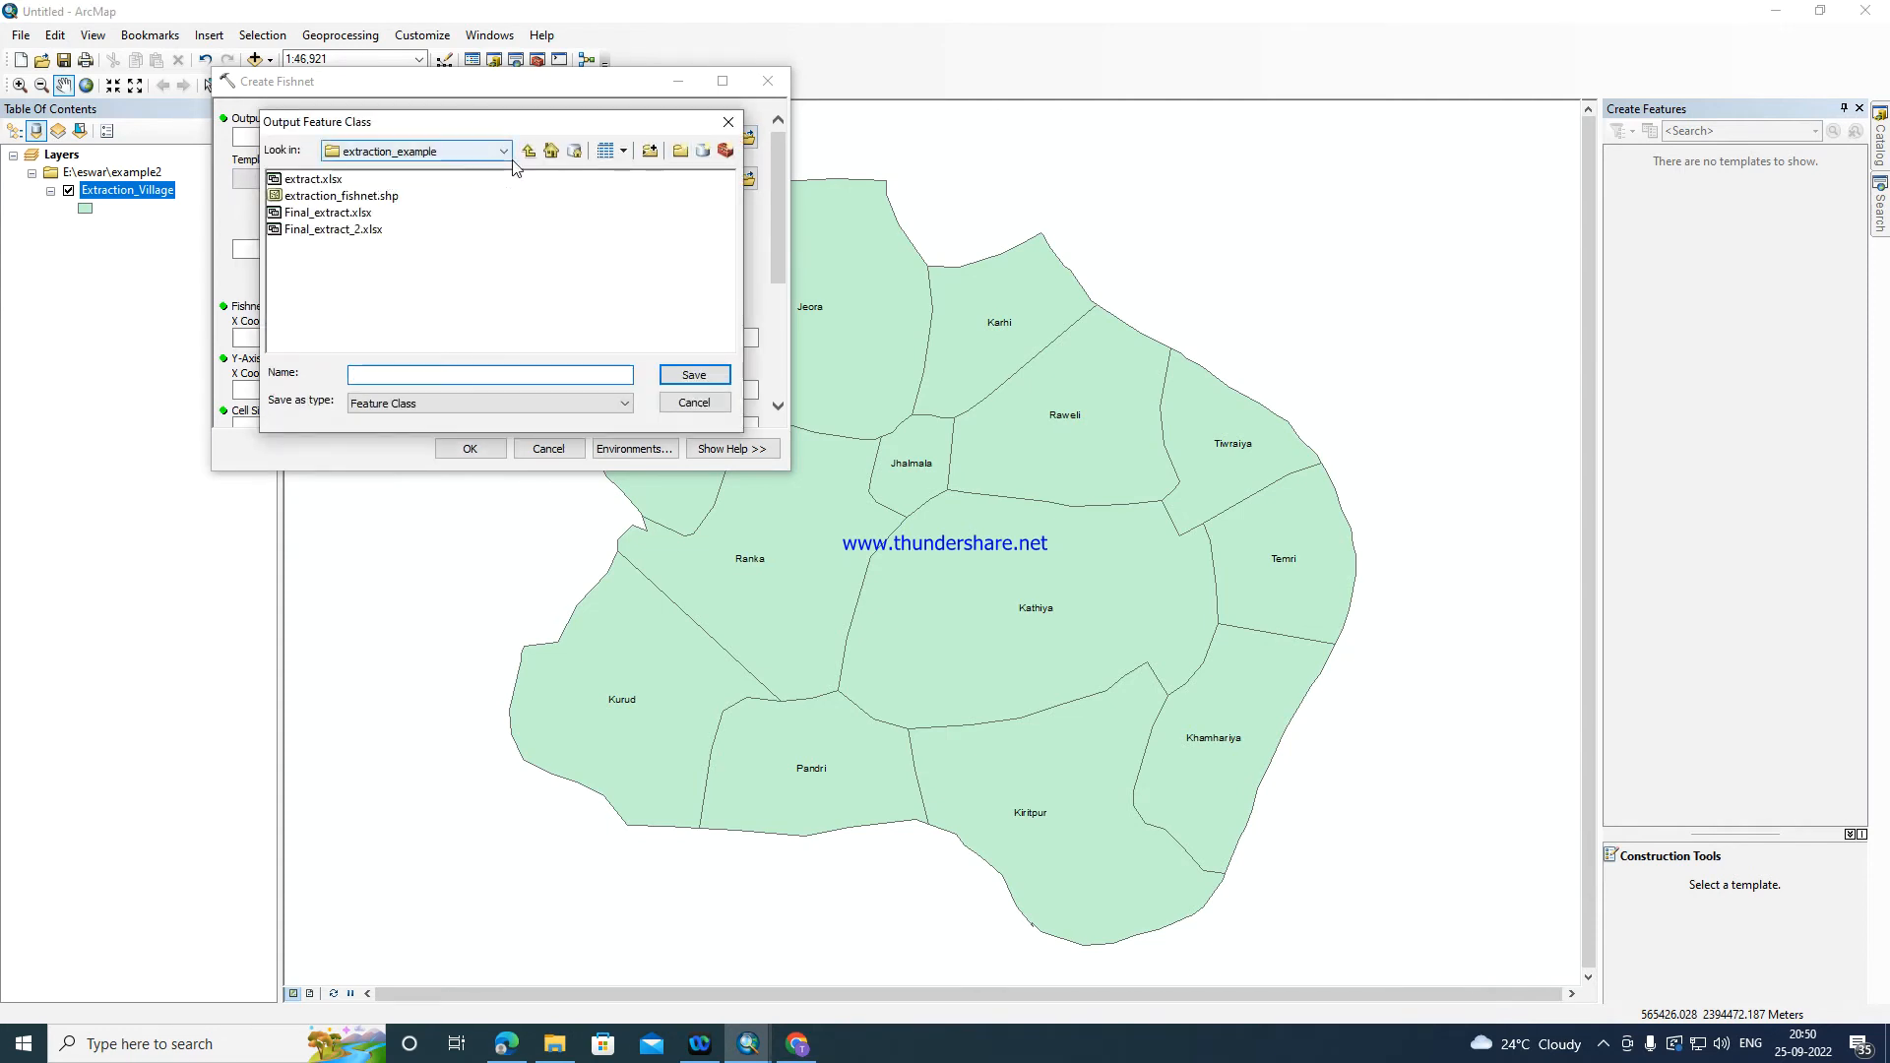
click(534, 156)
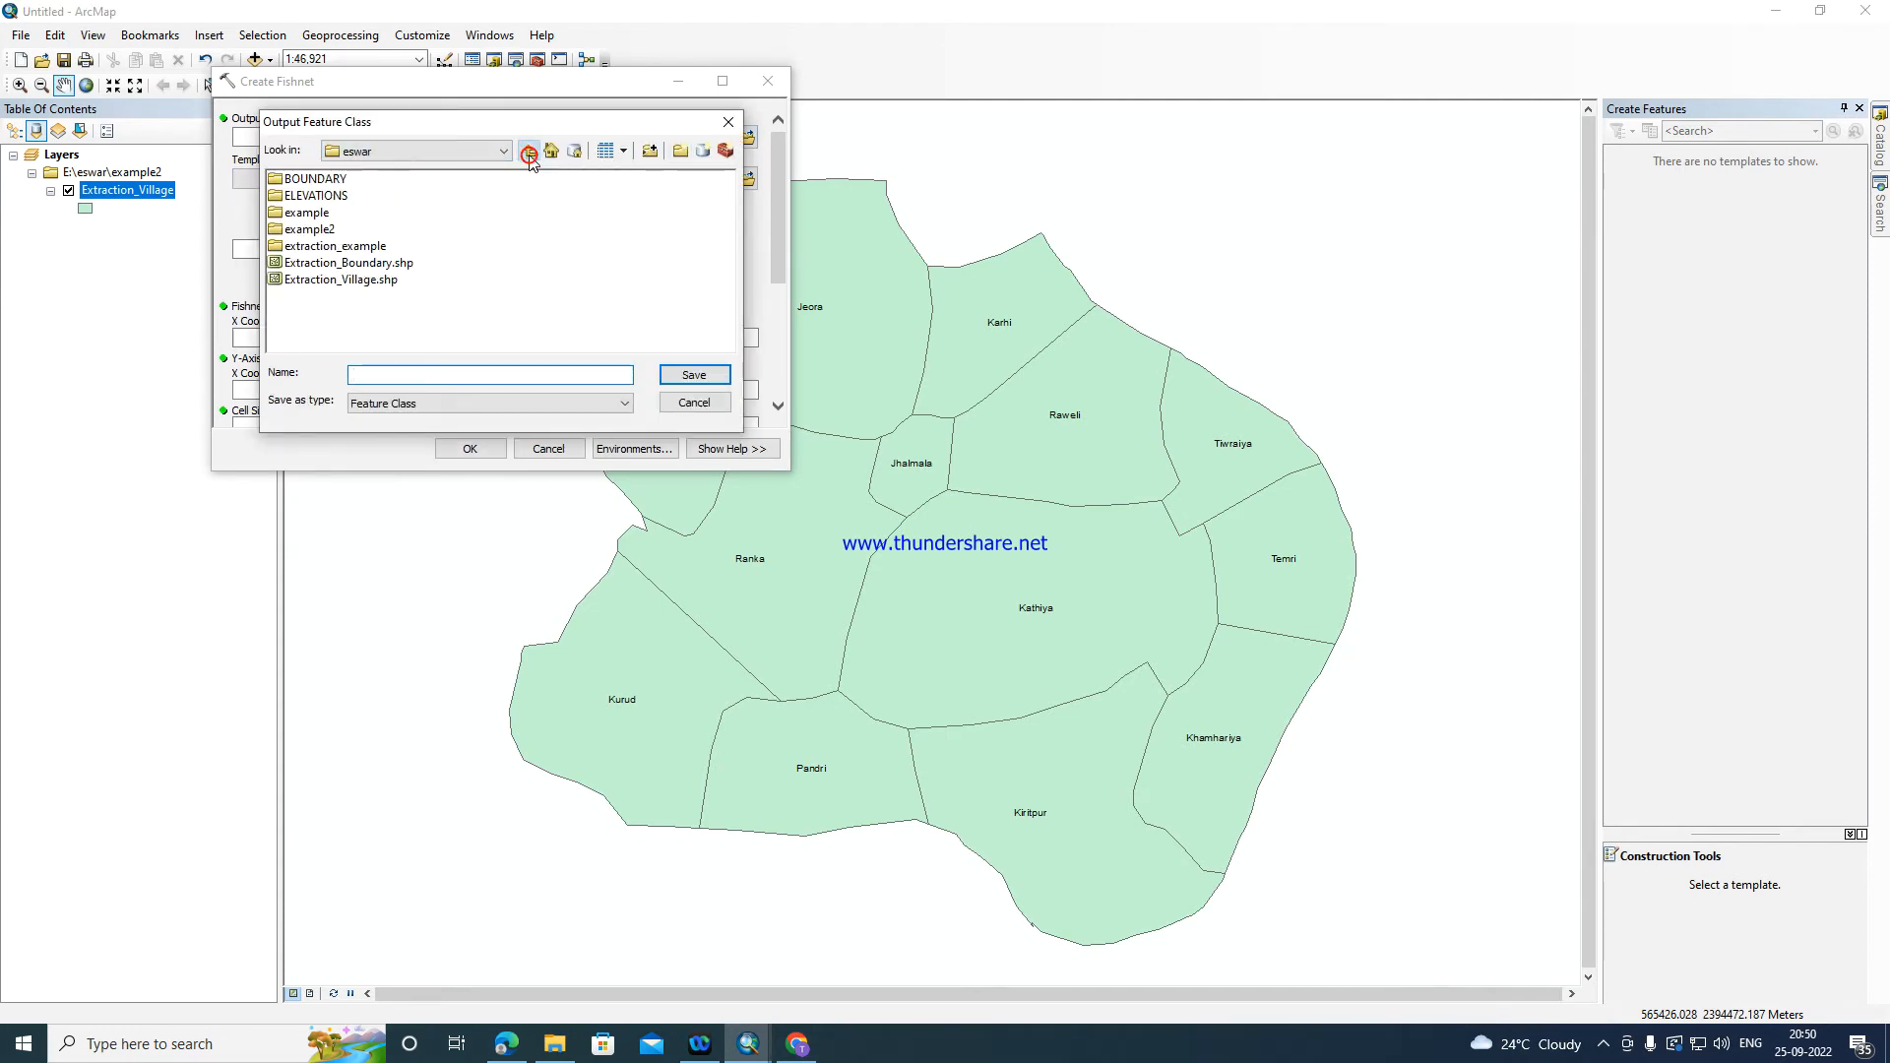
double_click(321, 231)
click(373, 374)
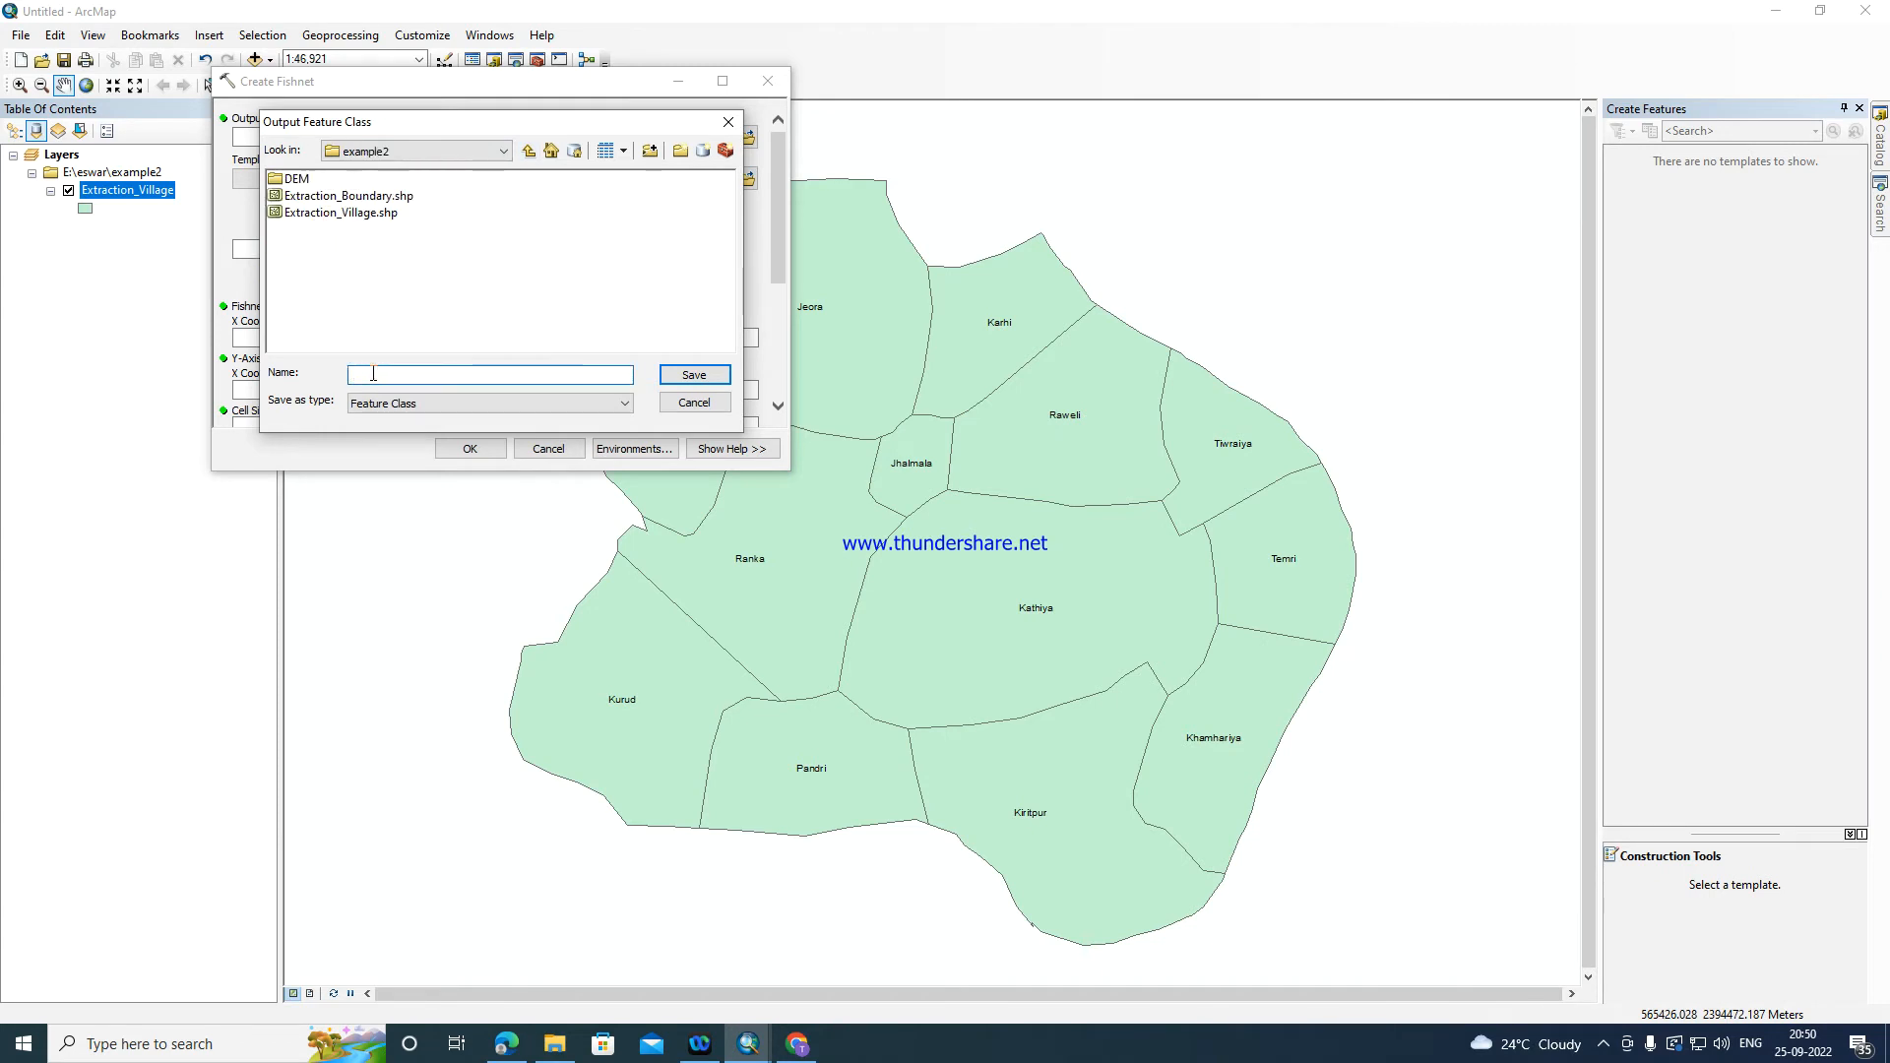
text(Fishnet)
click(694, 374)
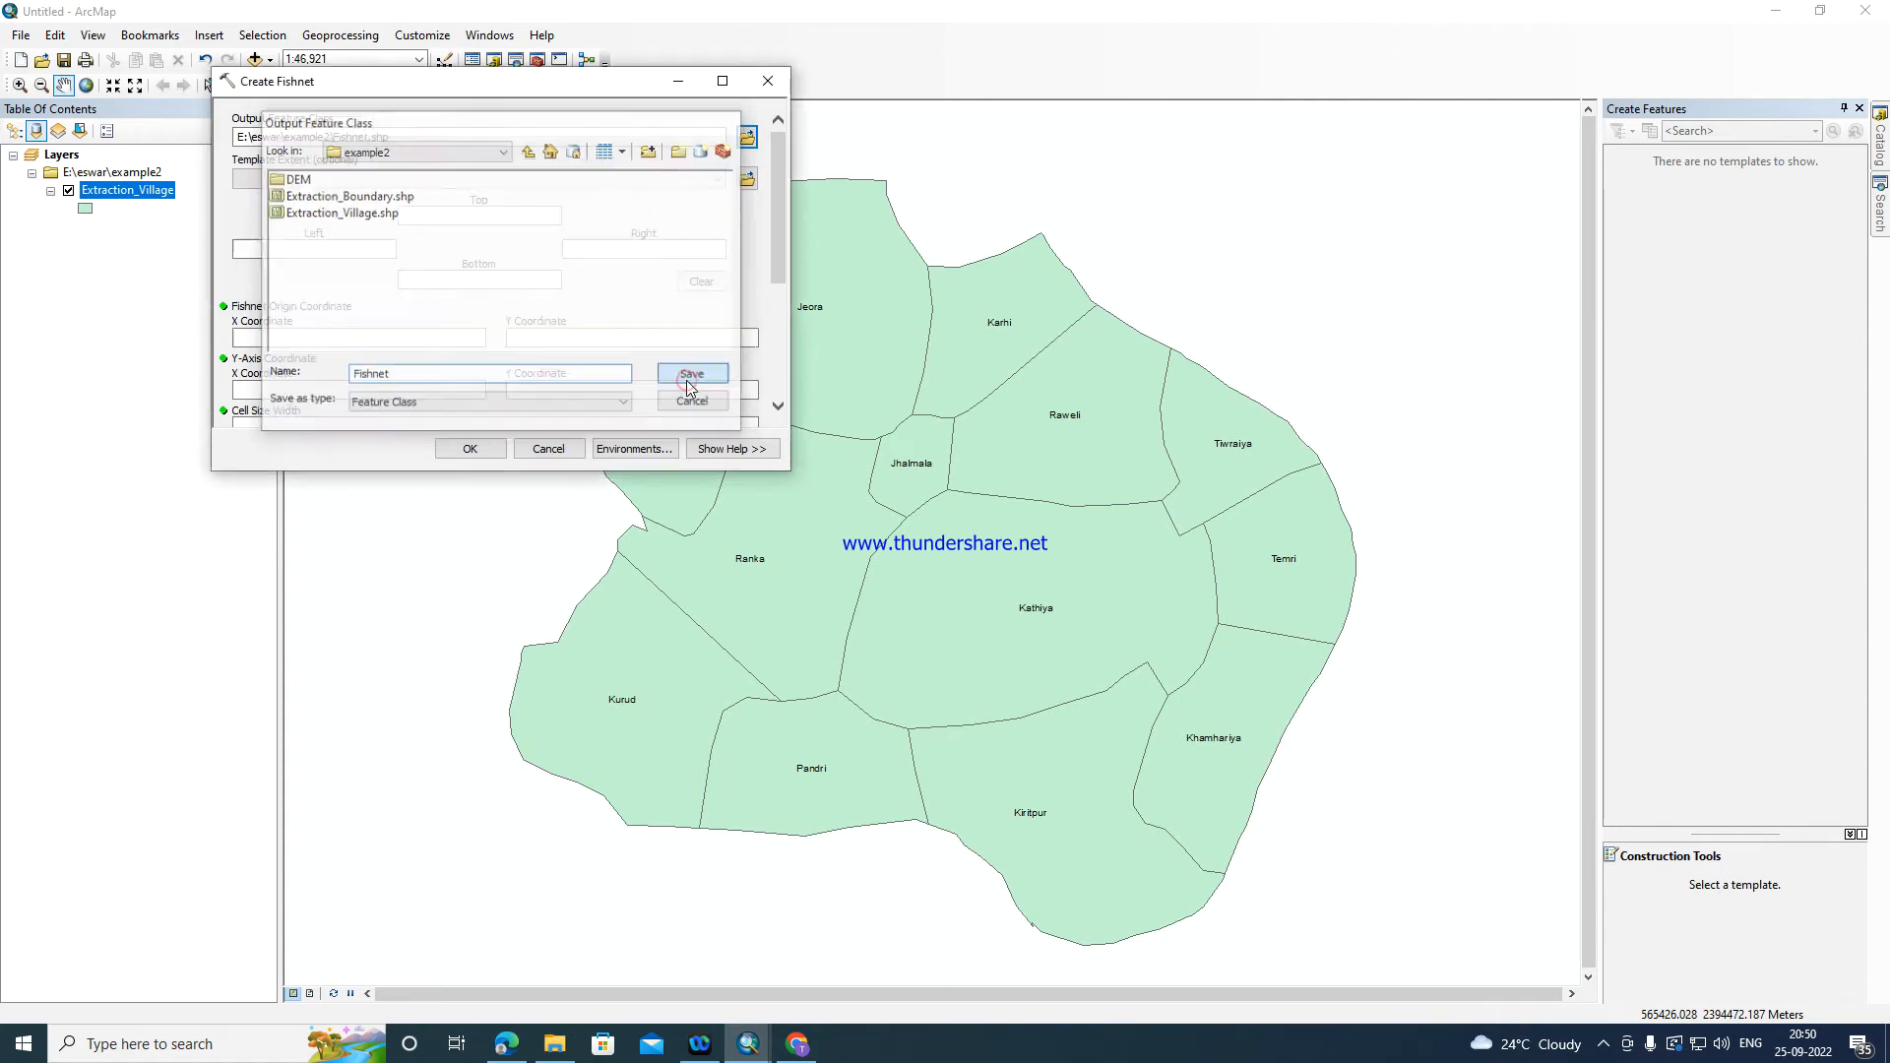
click(345, 177)
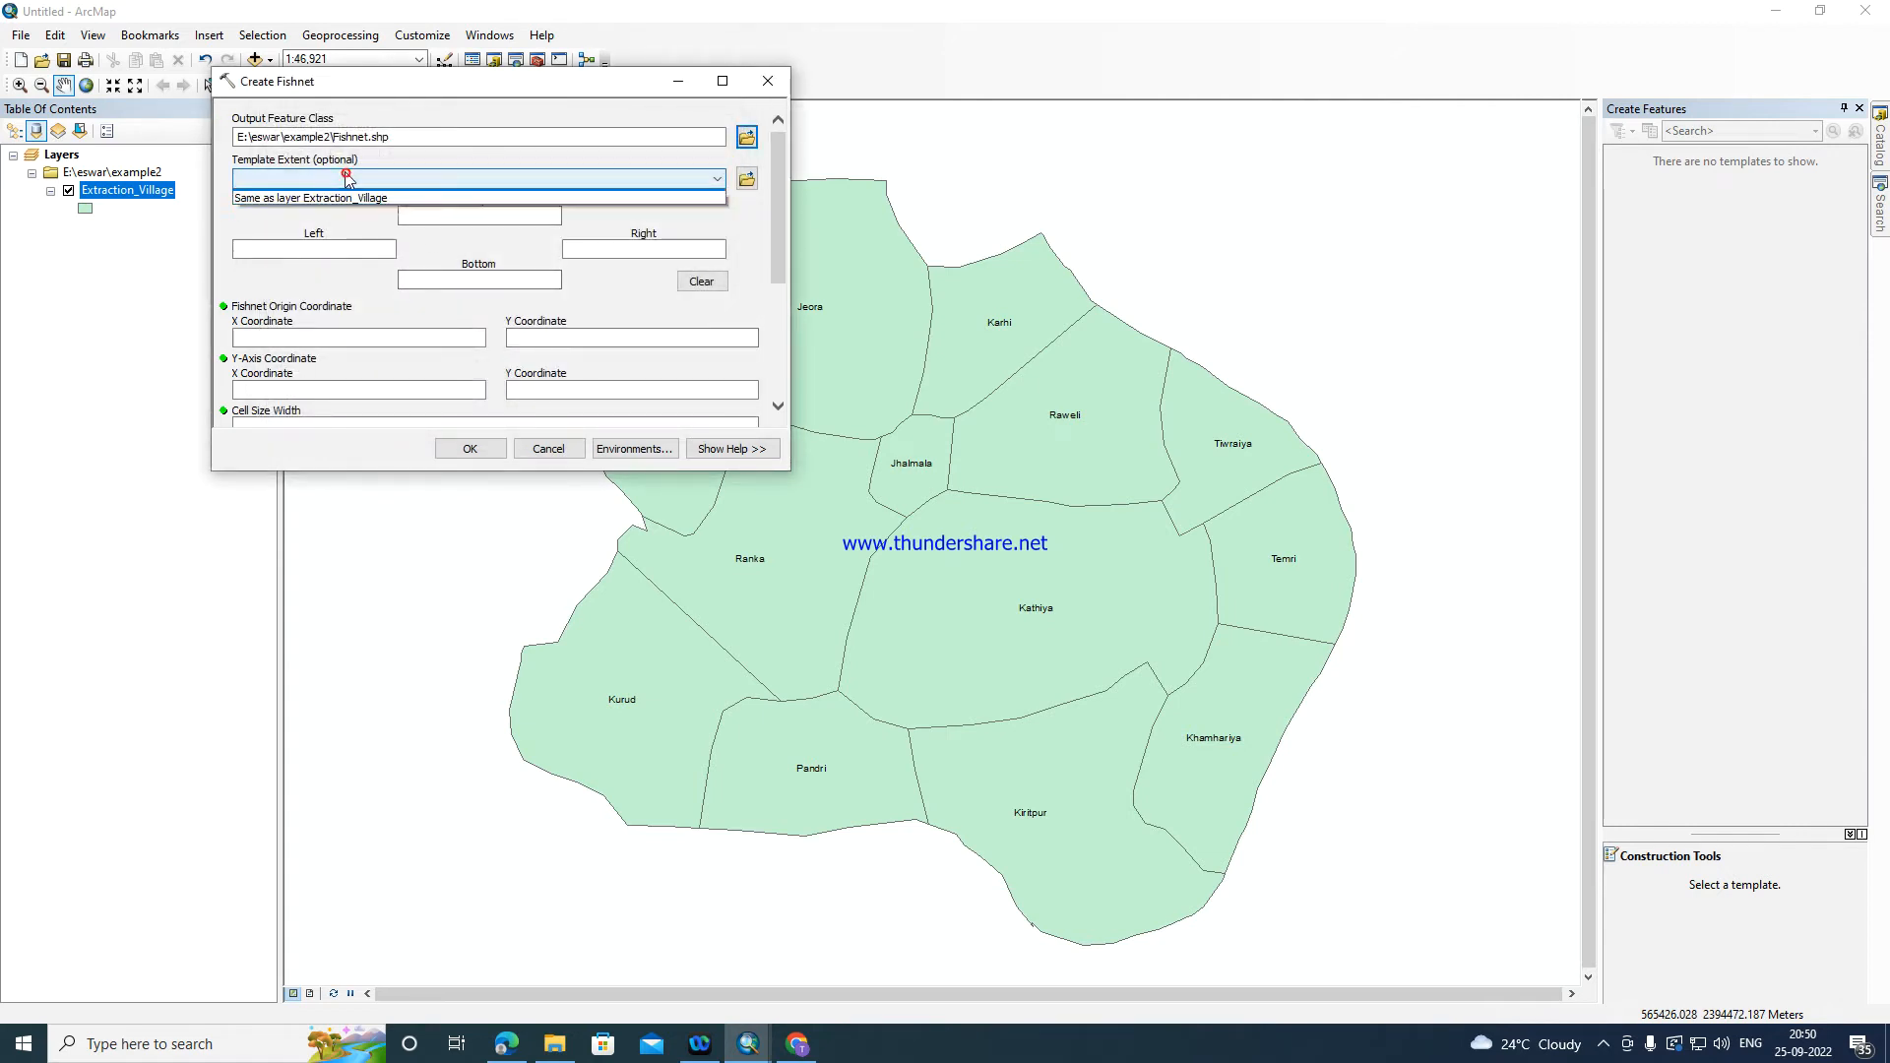
click(342, 211)
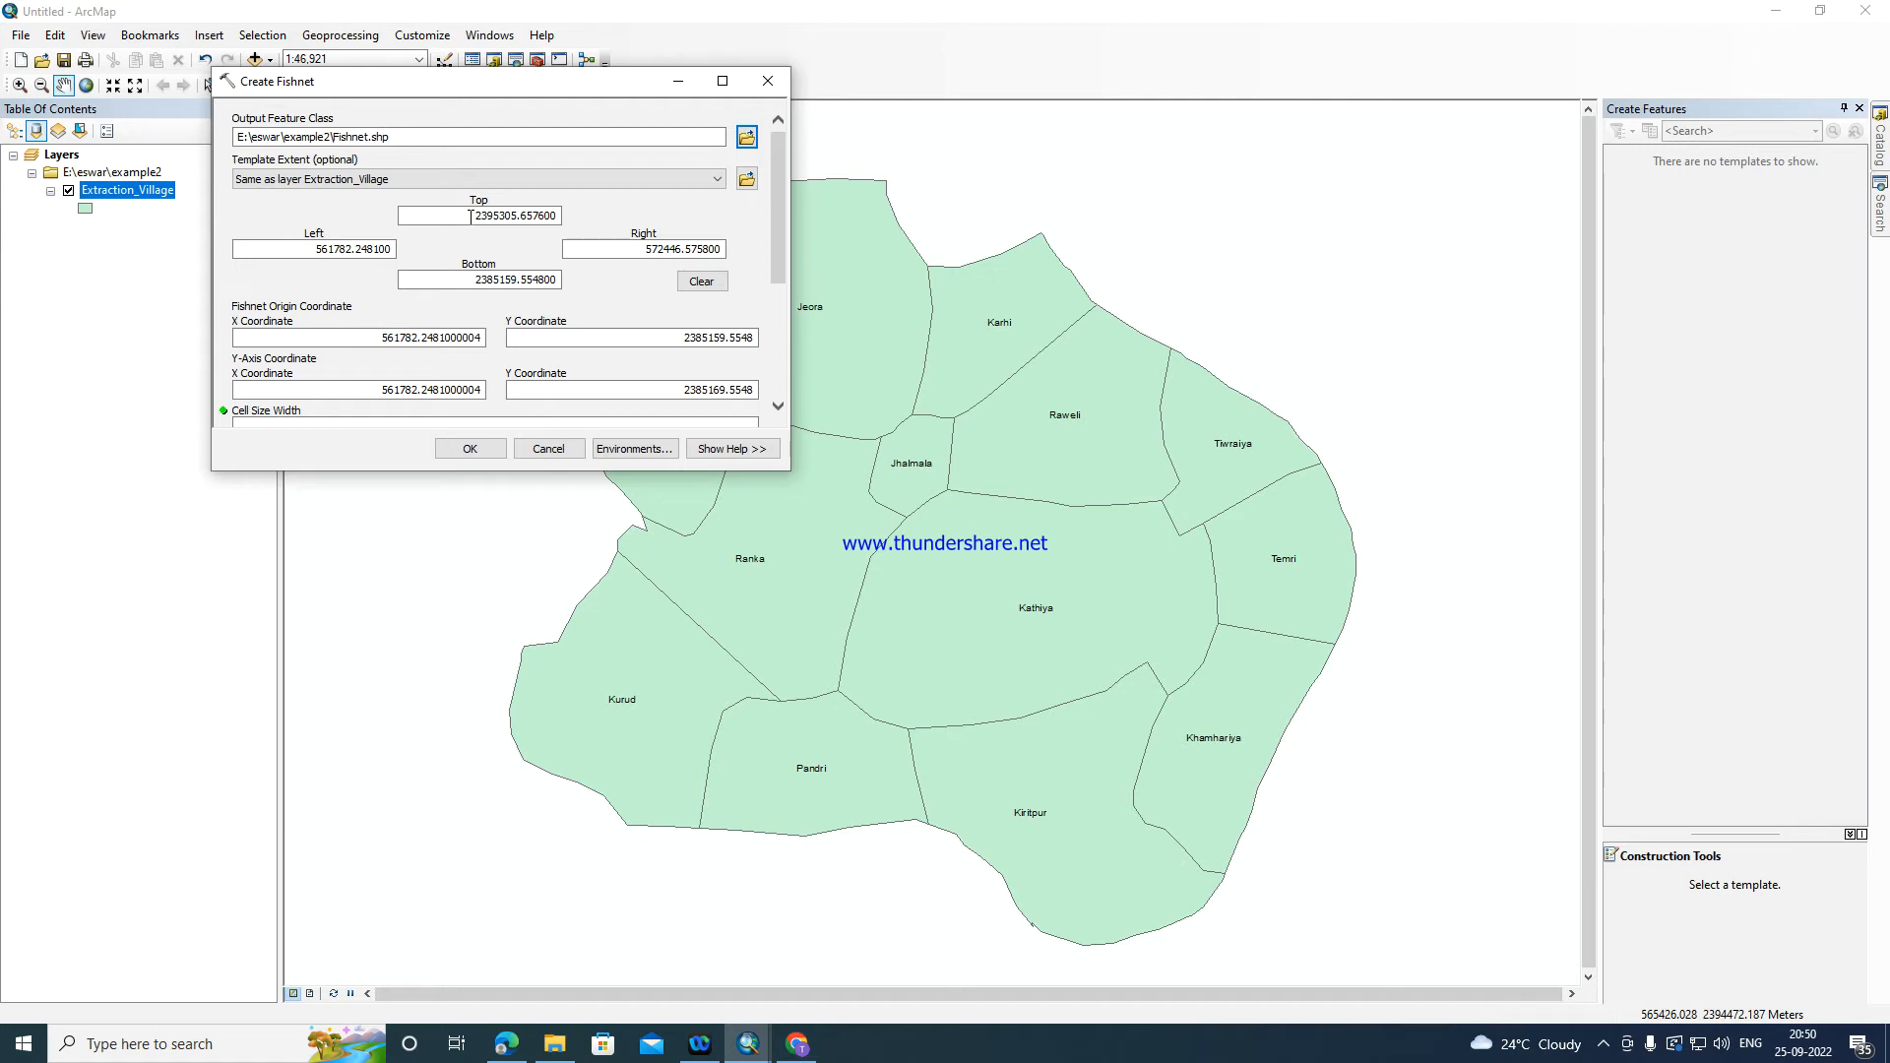
- Try to set the fishnet extent's top value to 2385000 and its bottom value to 2396000
drag(471, 215, 558, 216)
text(238)
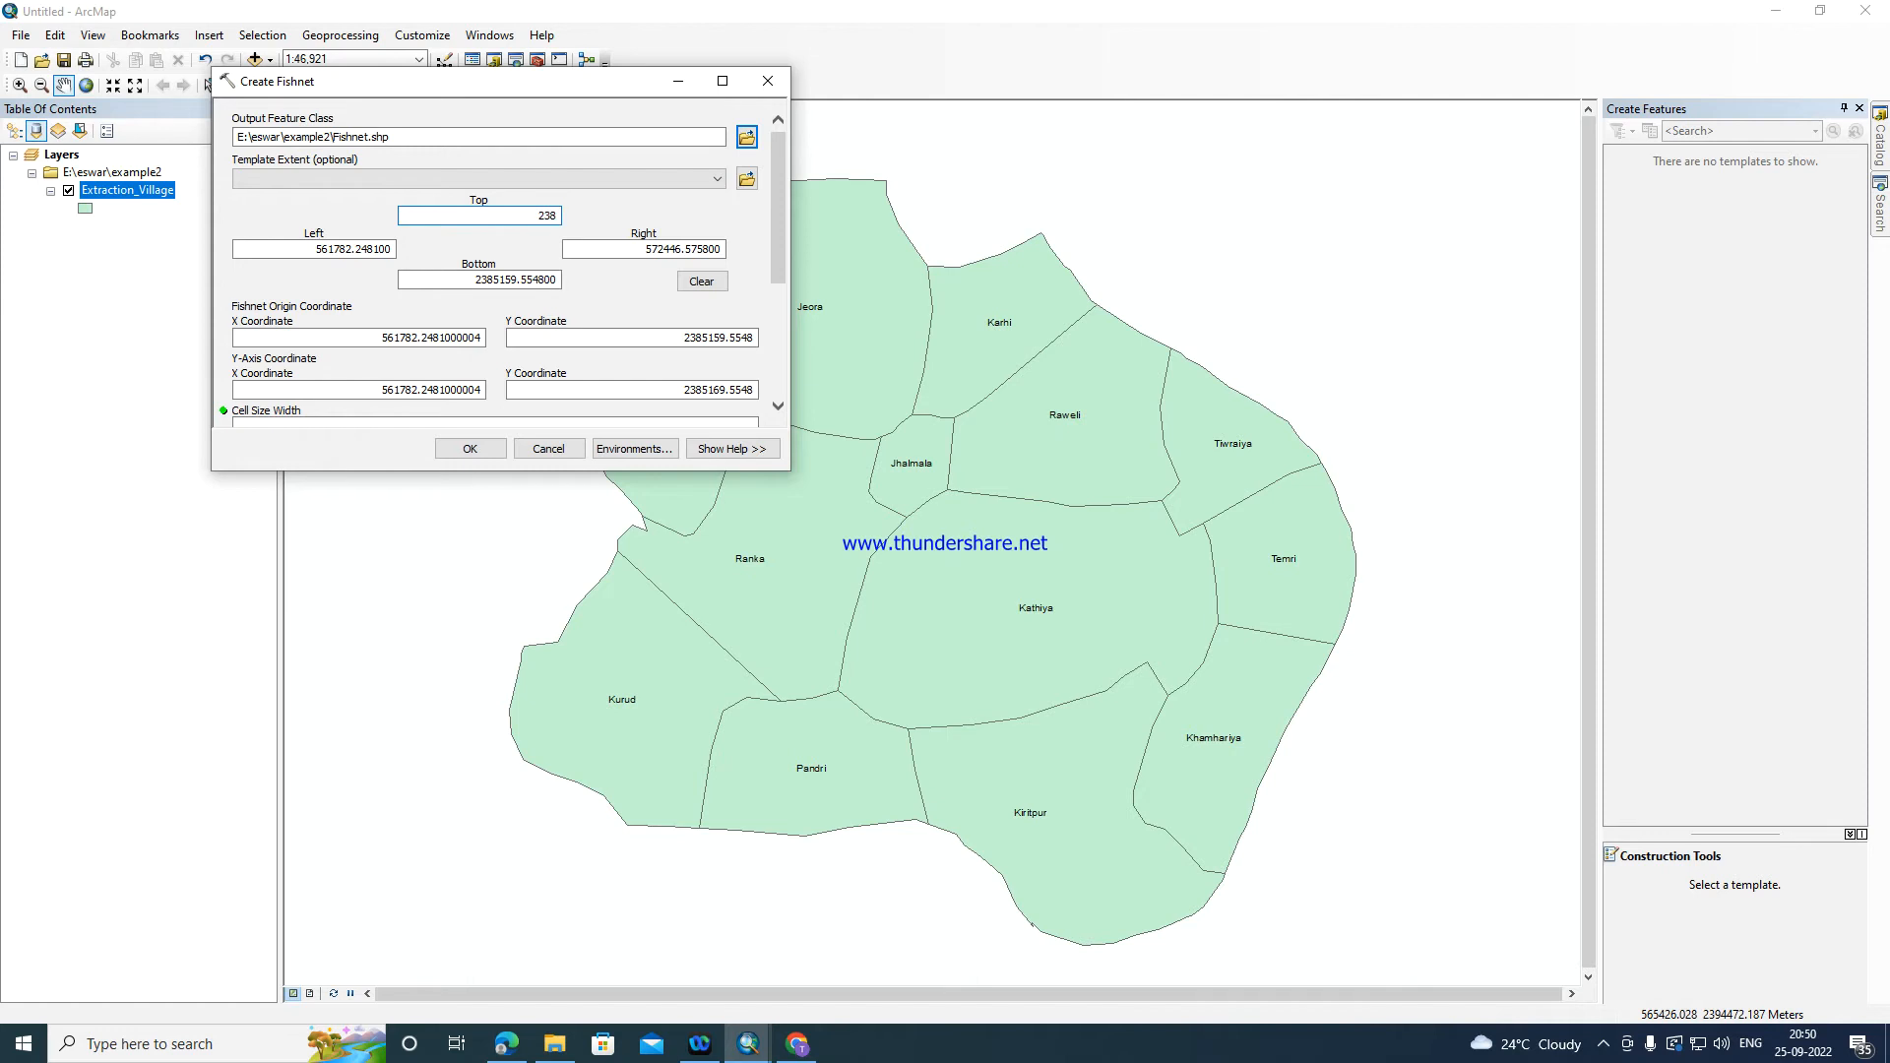
text(5000)
drag(464, 279, 619, 274)
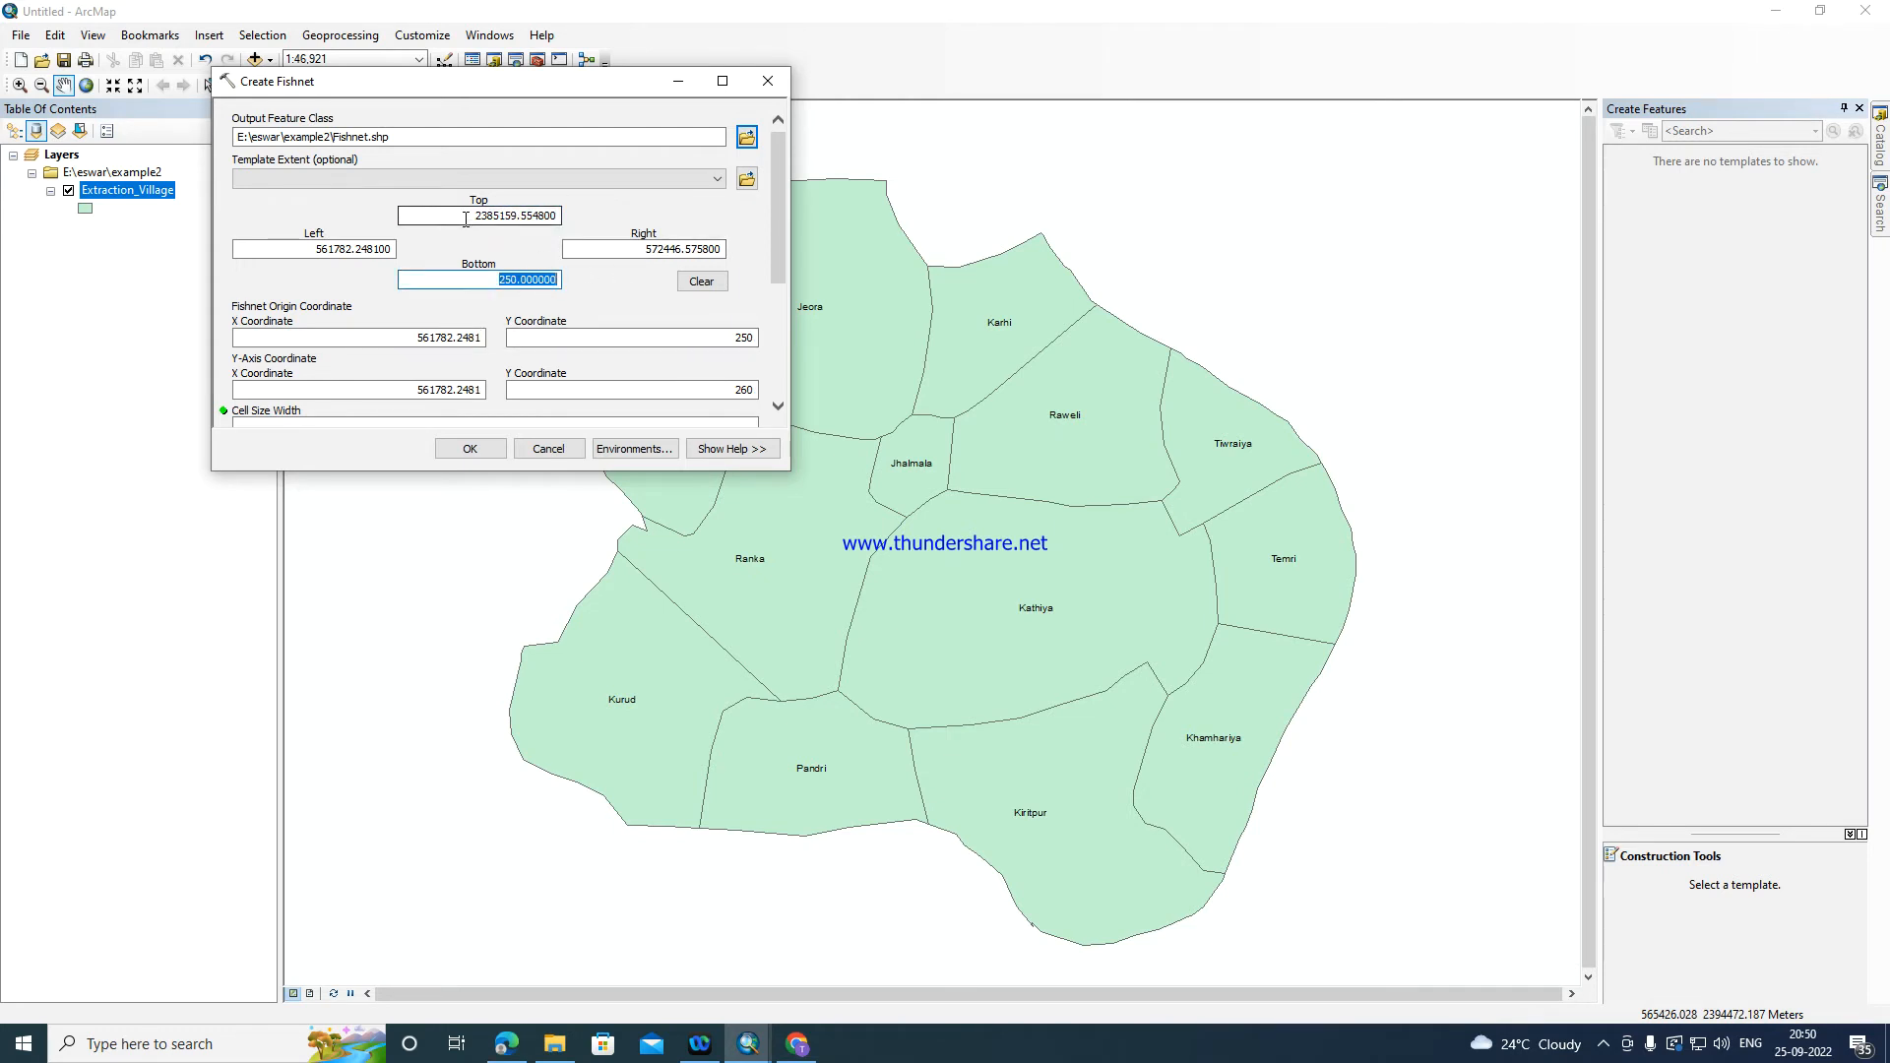
text(2396000)
drag(499, 212, 580, 212)
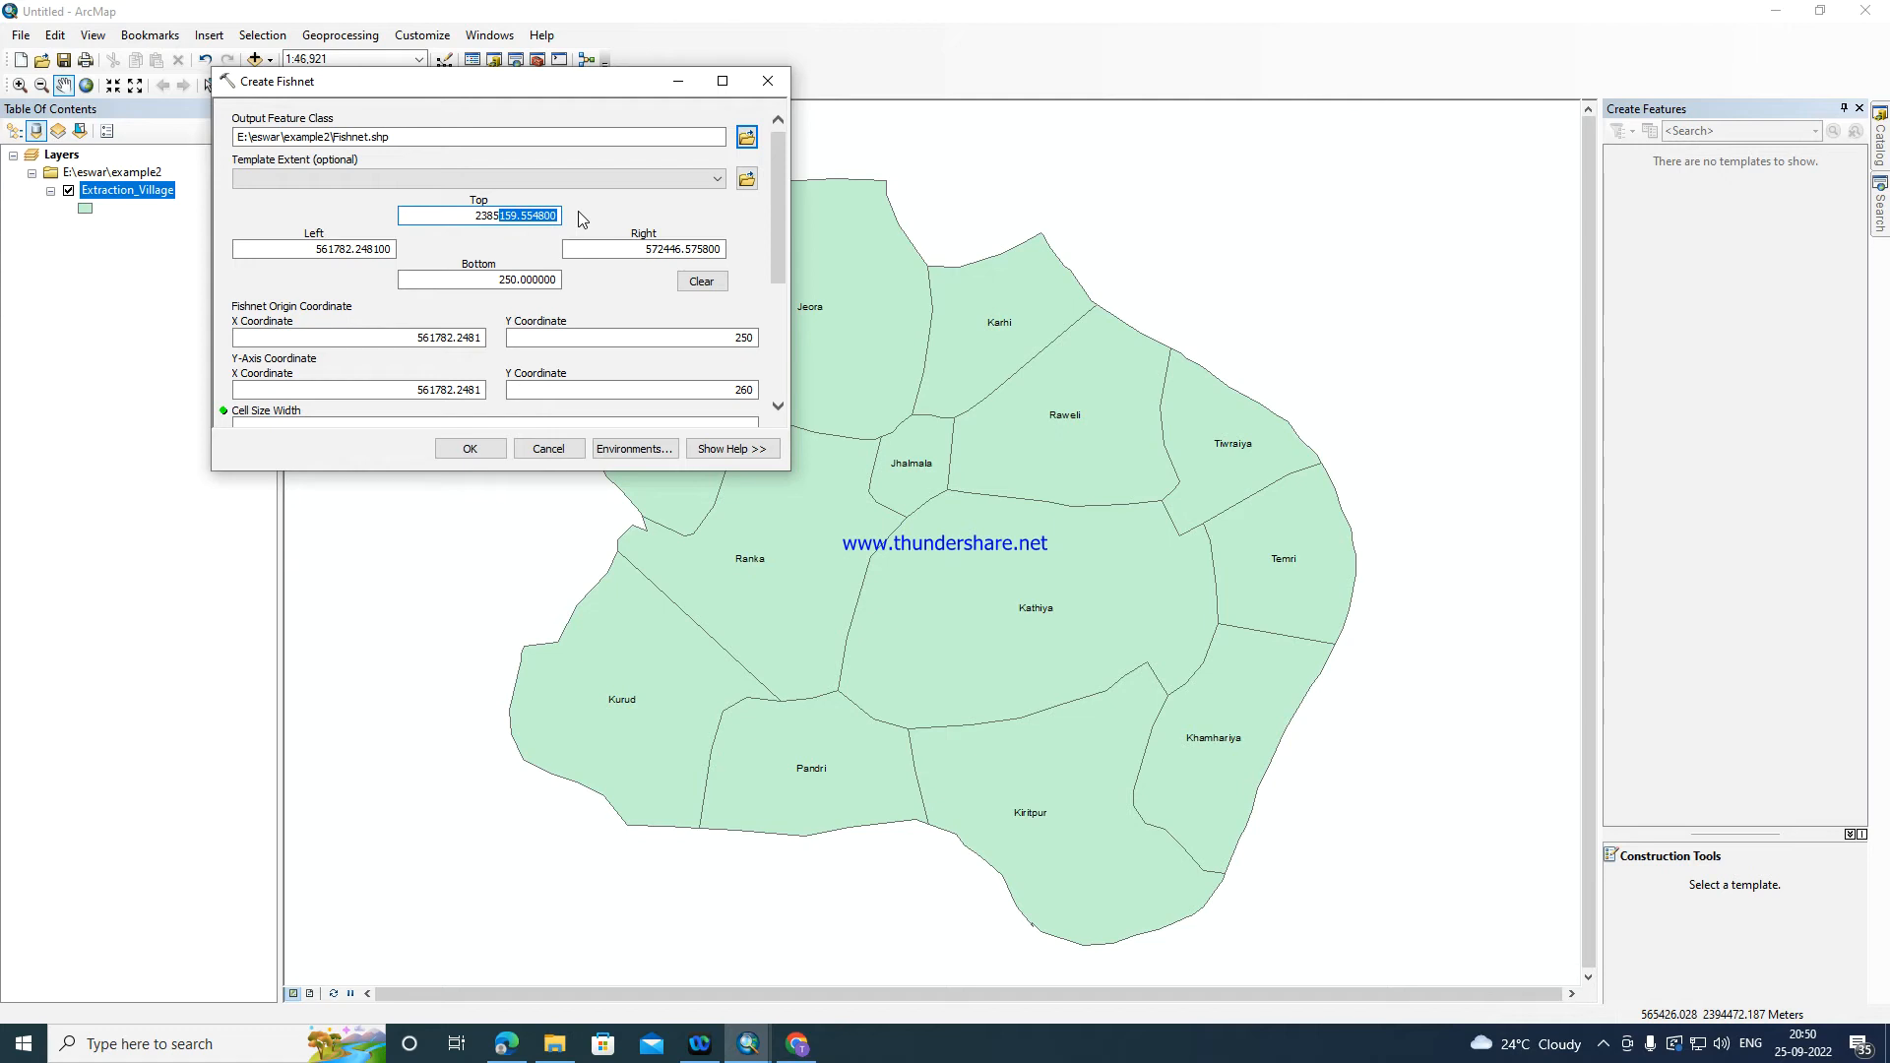
text(000)
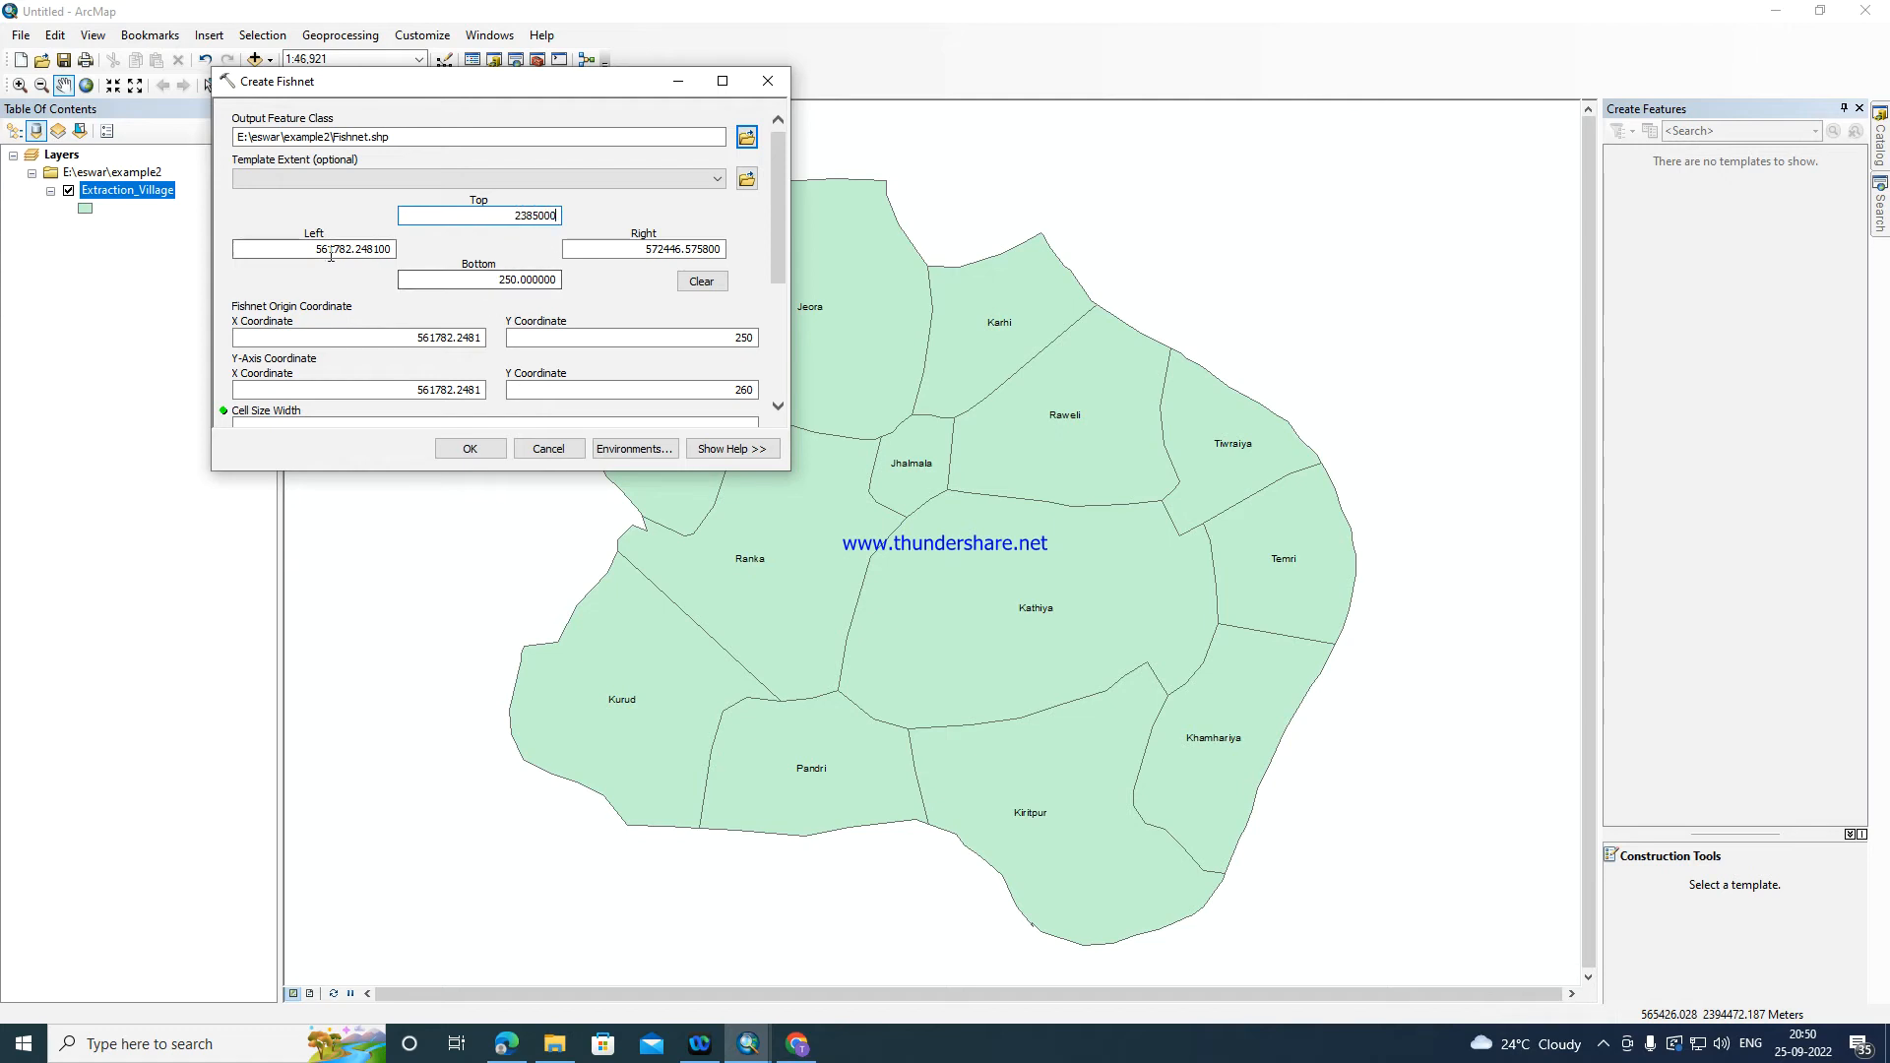
- Set the fishnet extent's left value to 561000 and its right value to 573000
drag(317, 249, 396, 251)
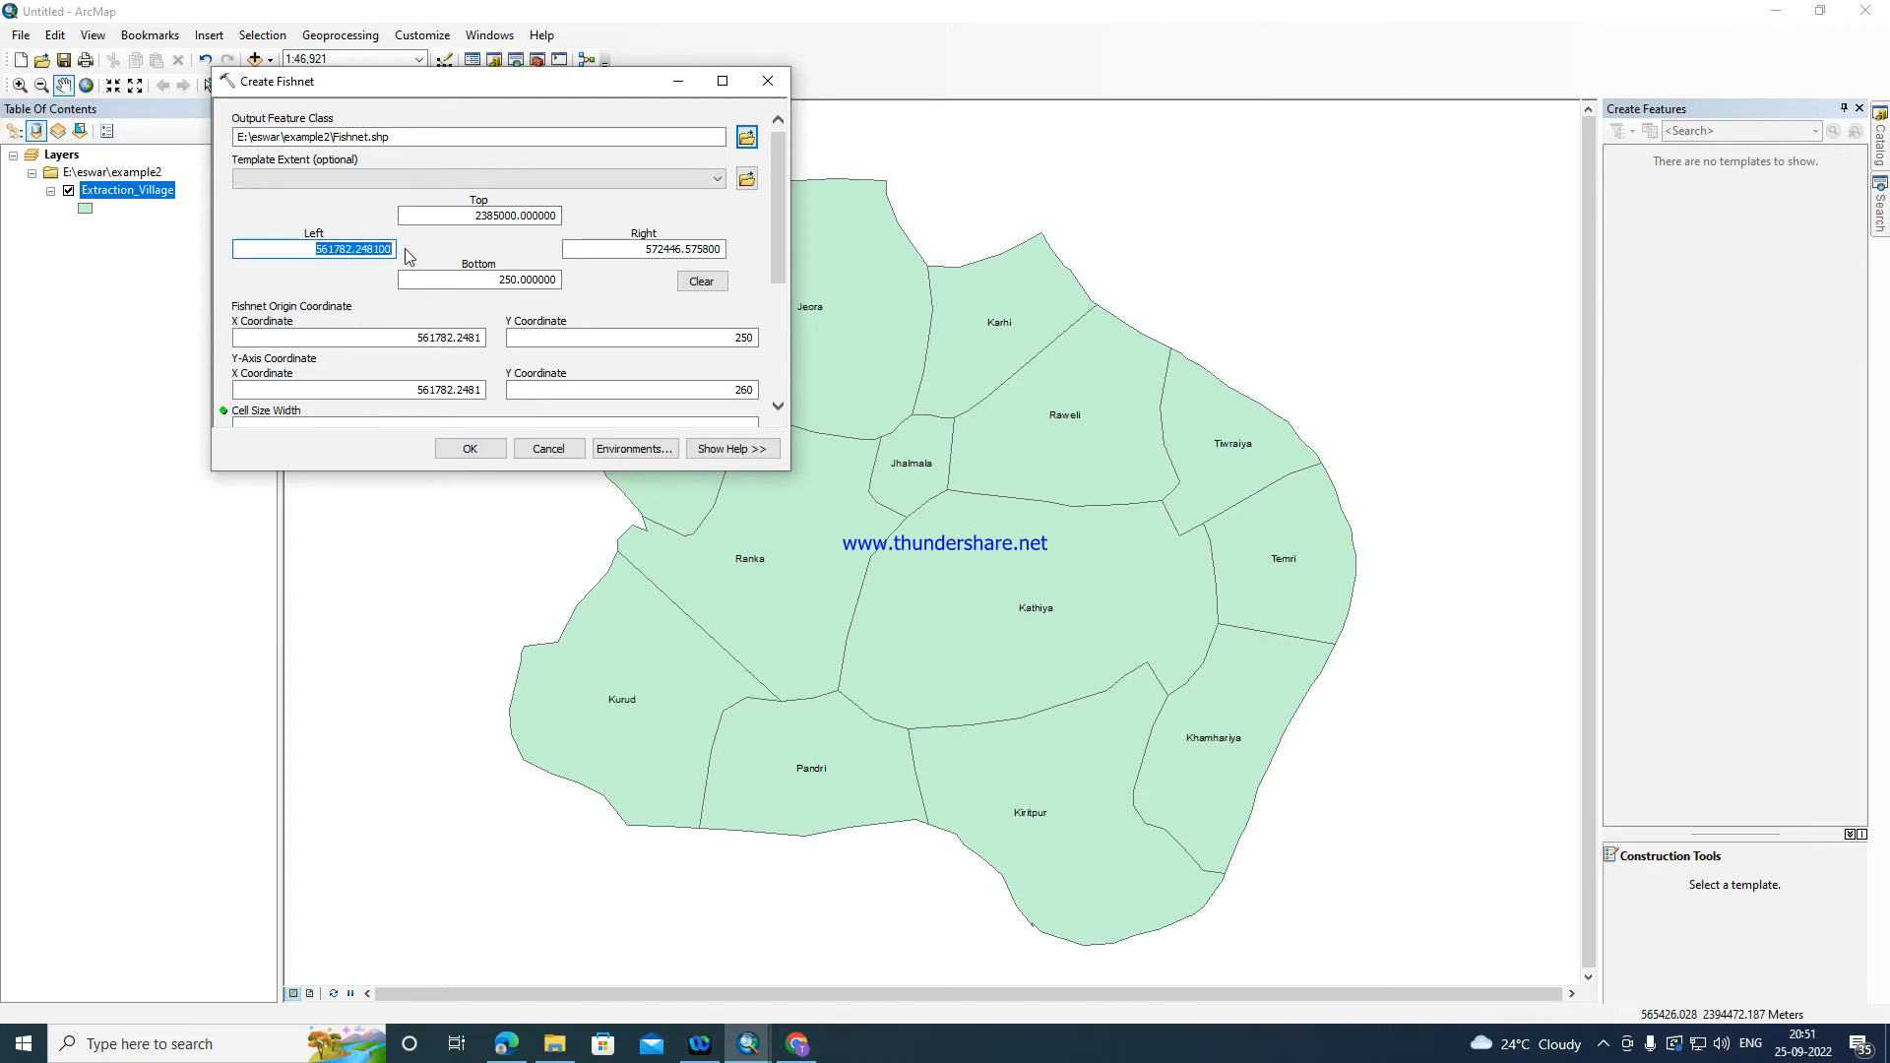
key(BackSpace)
text(561000)
key(Tab)
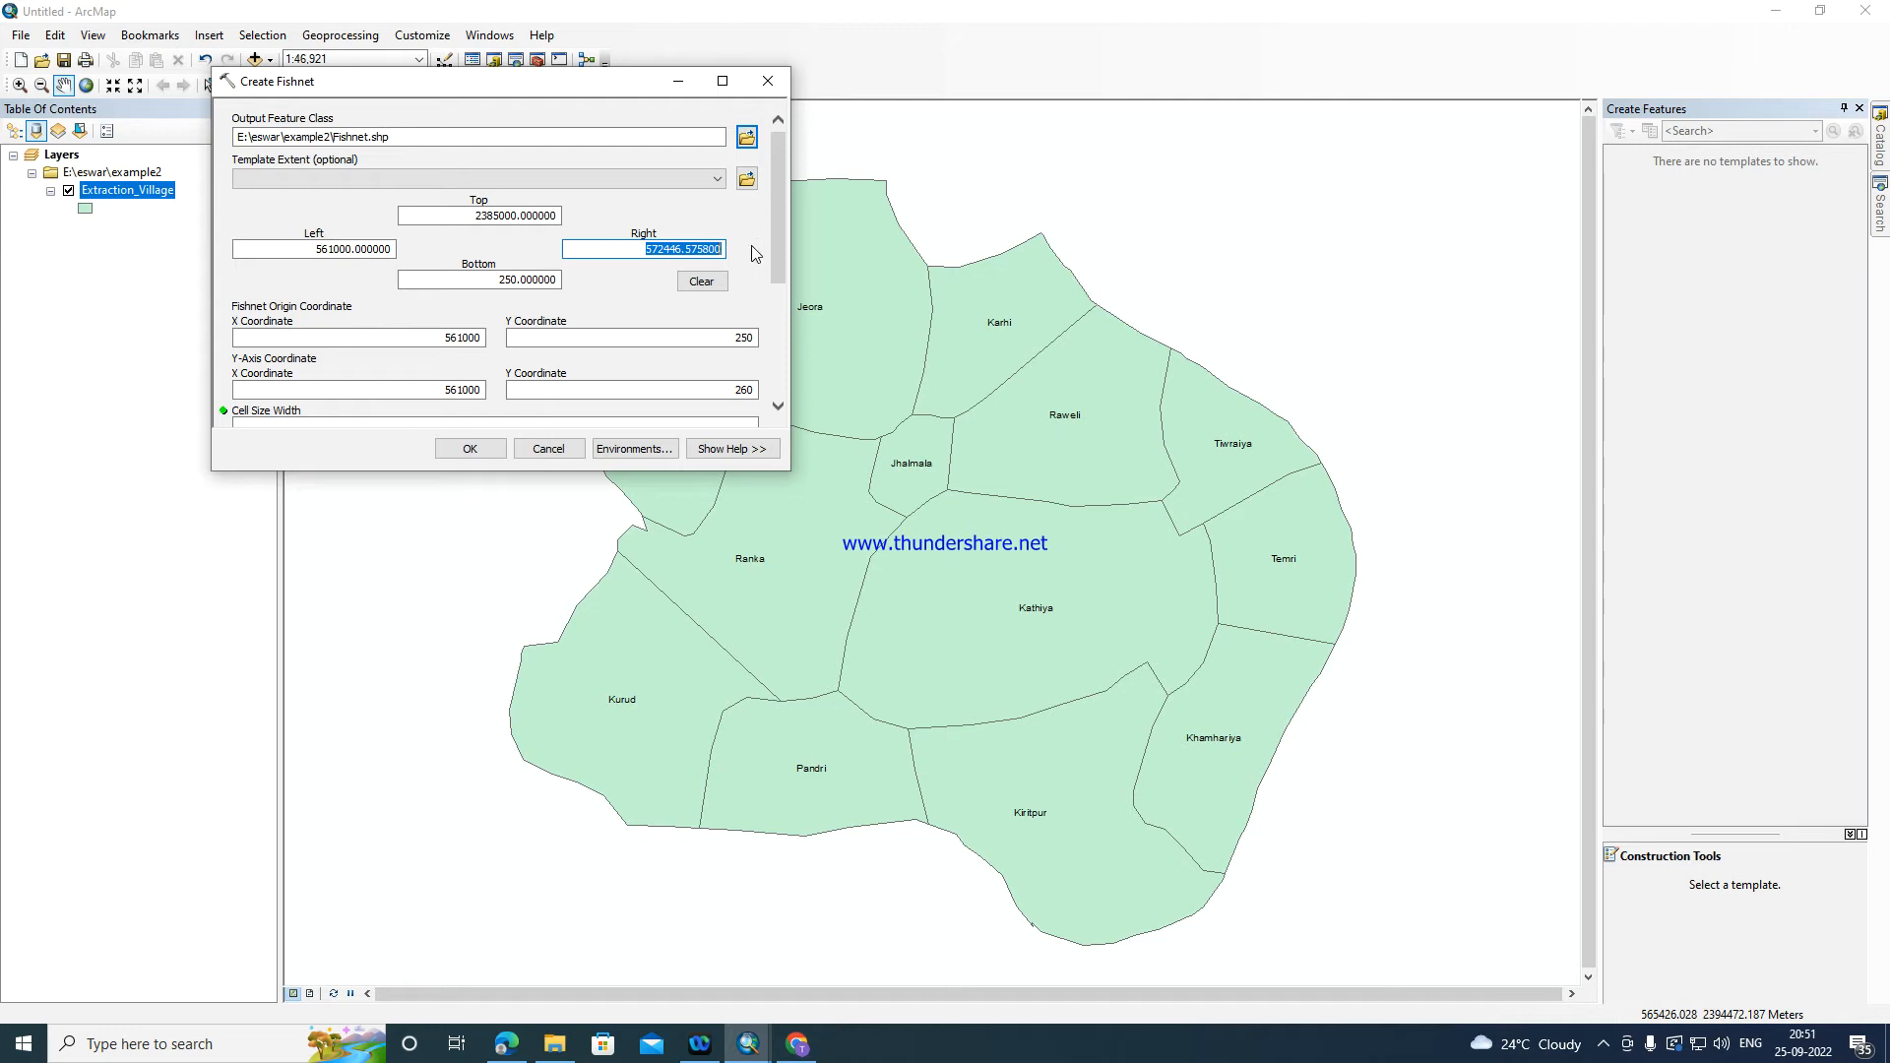
text(573000)
key(Tab)
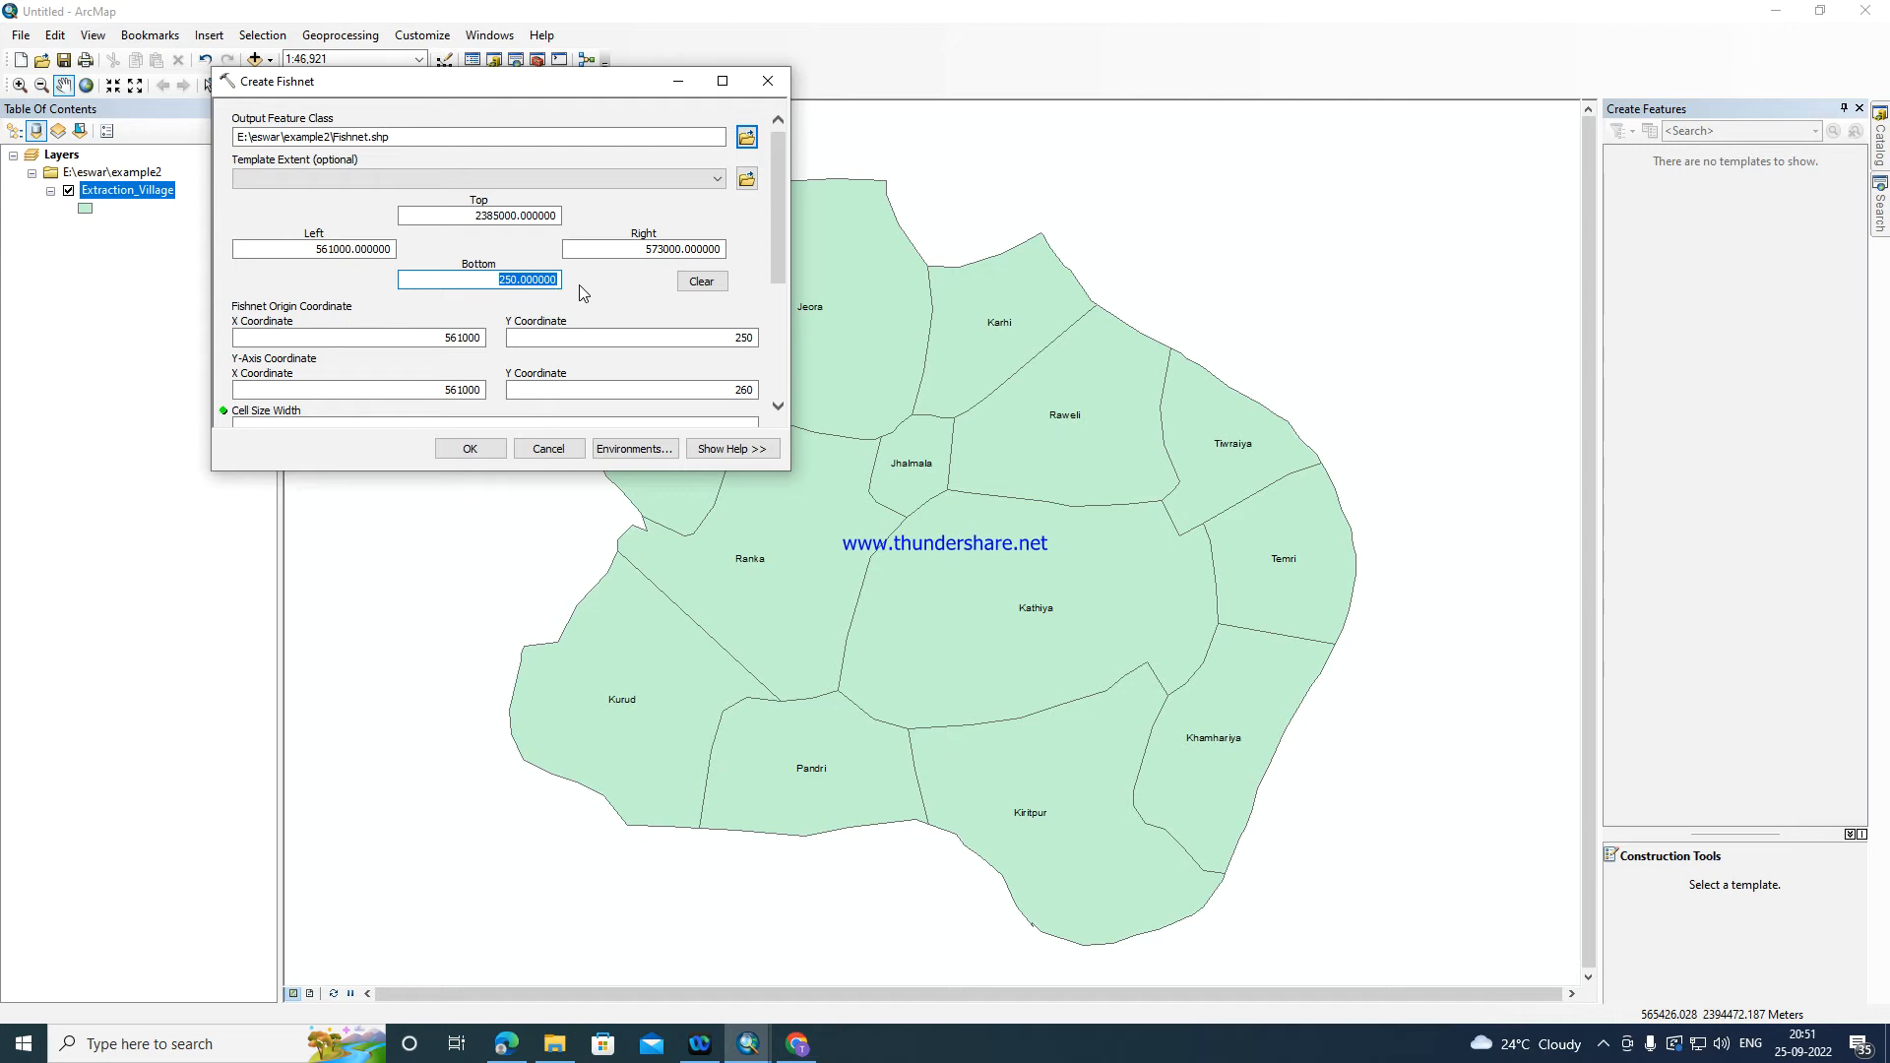
- Try to change the fishnet extent's bottom value to 2396000
text(2396000)
click(610, 304)
drag(484, 284, 559, 266)
text(2396000)
drag(776, 203, 786, 250)
click(306, 326)
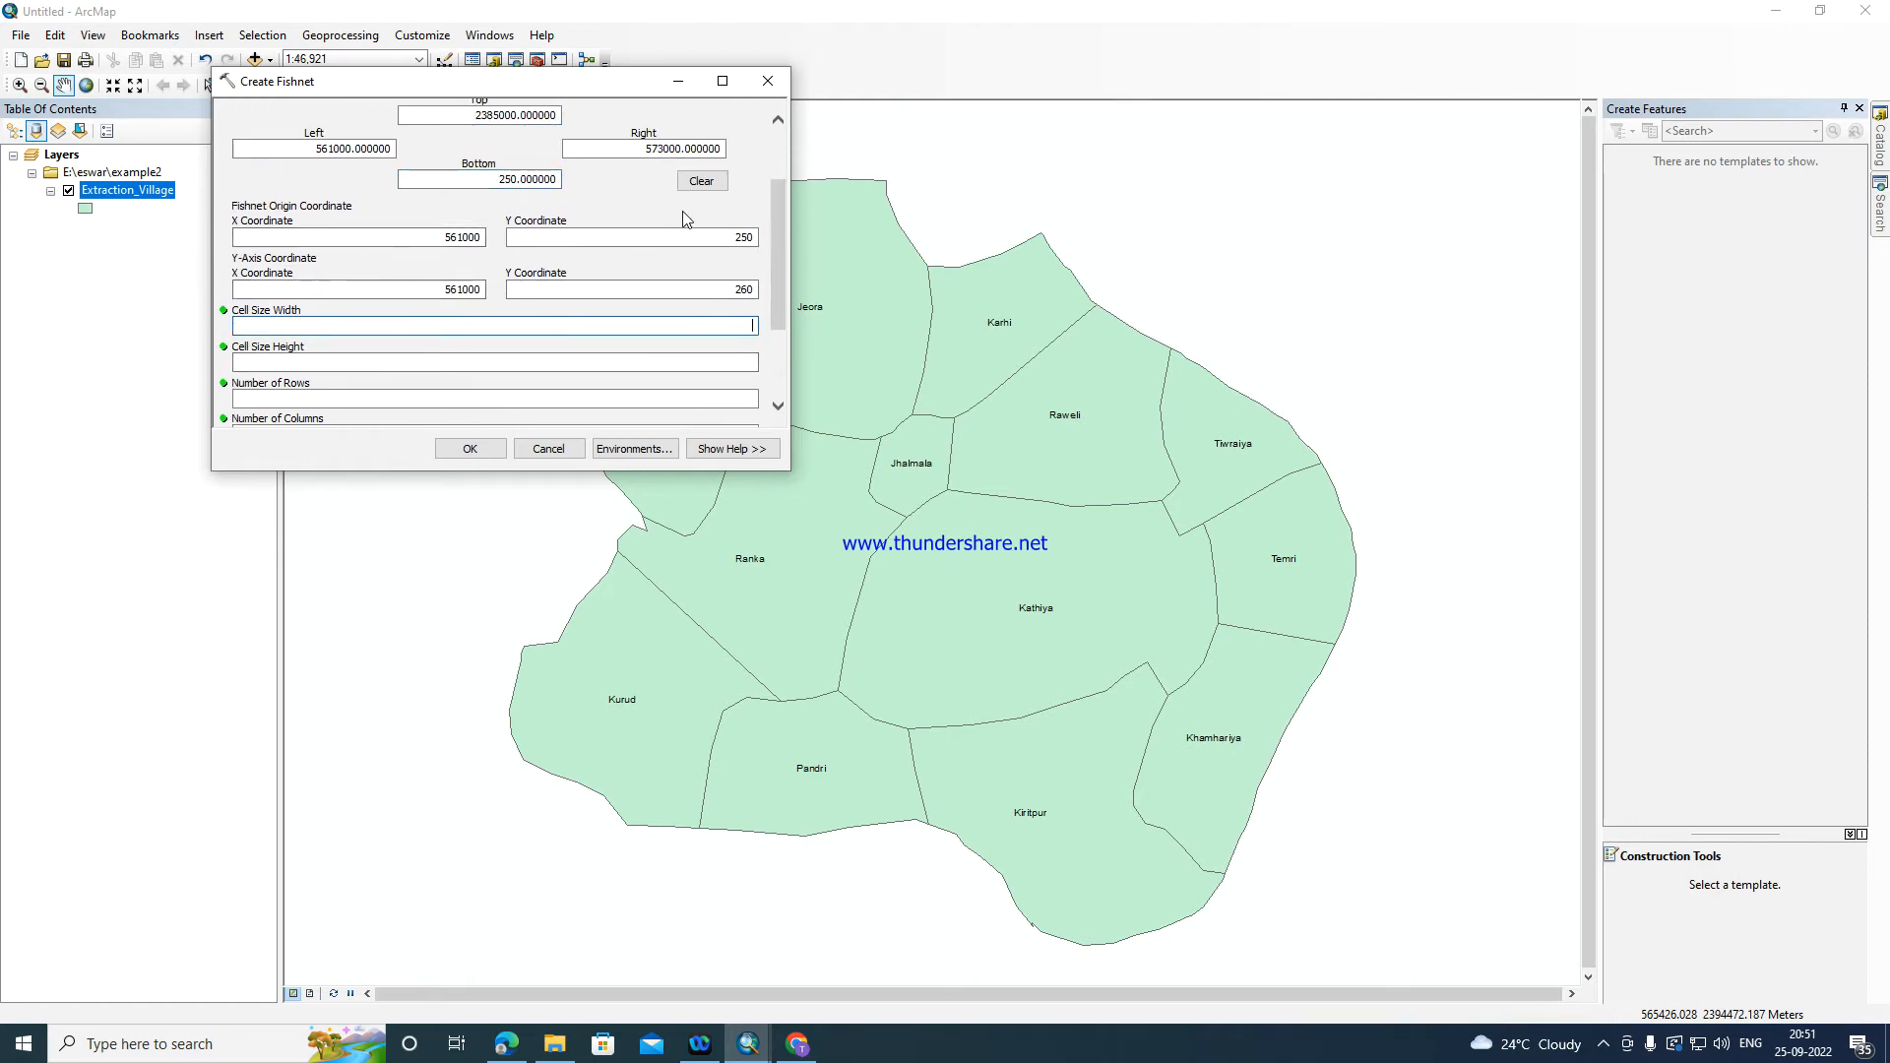
drag(776, 217, 777, 175)
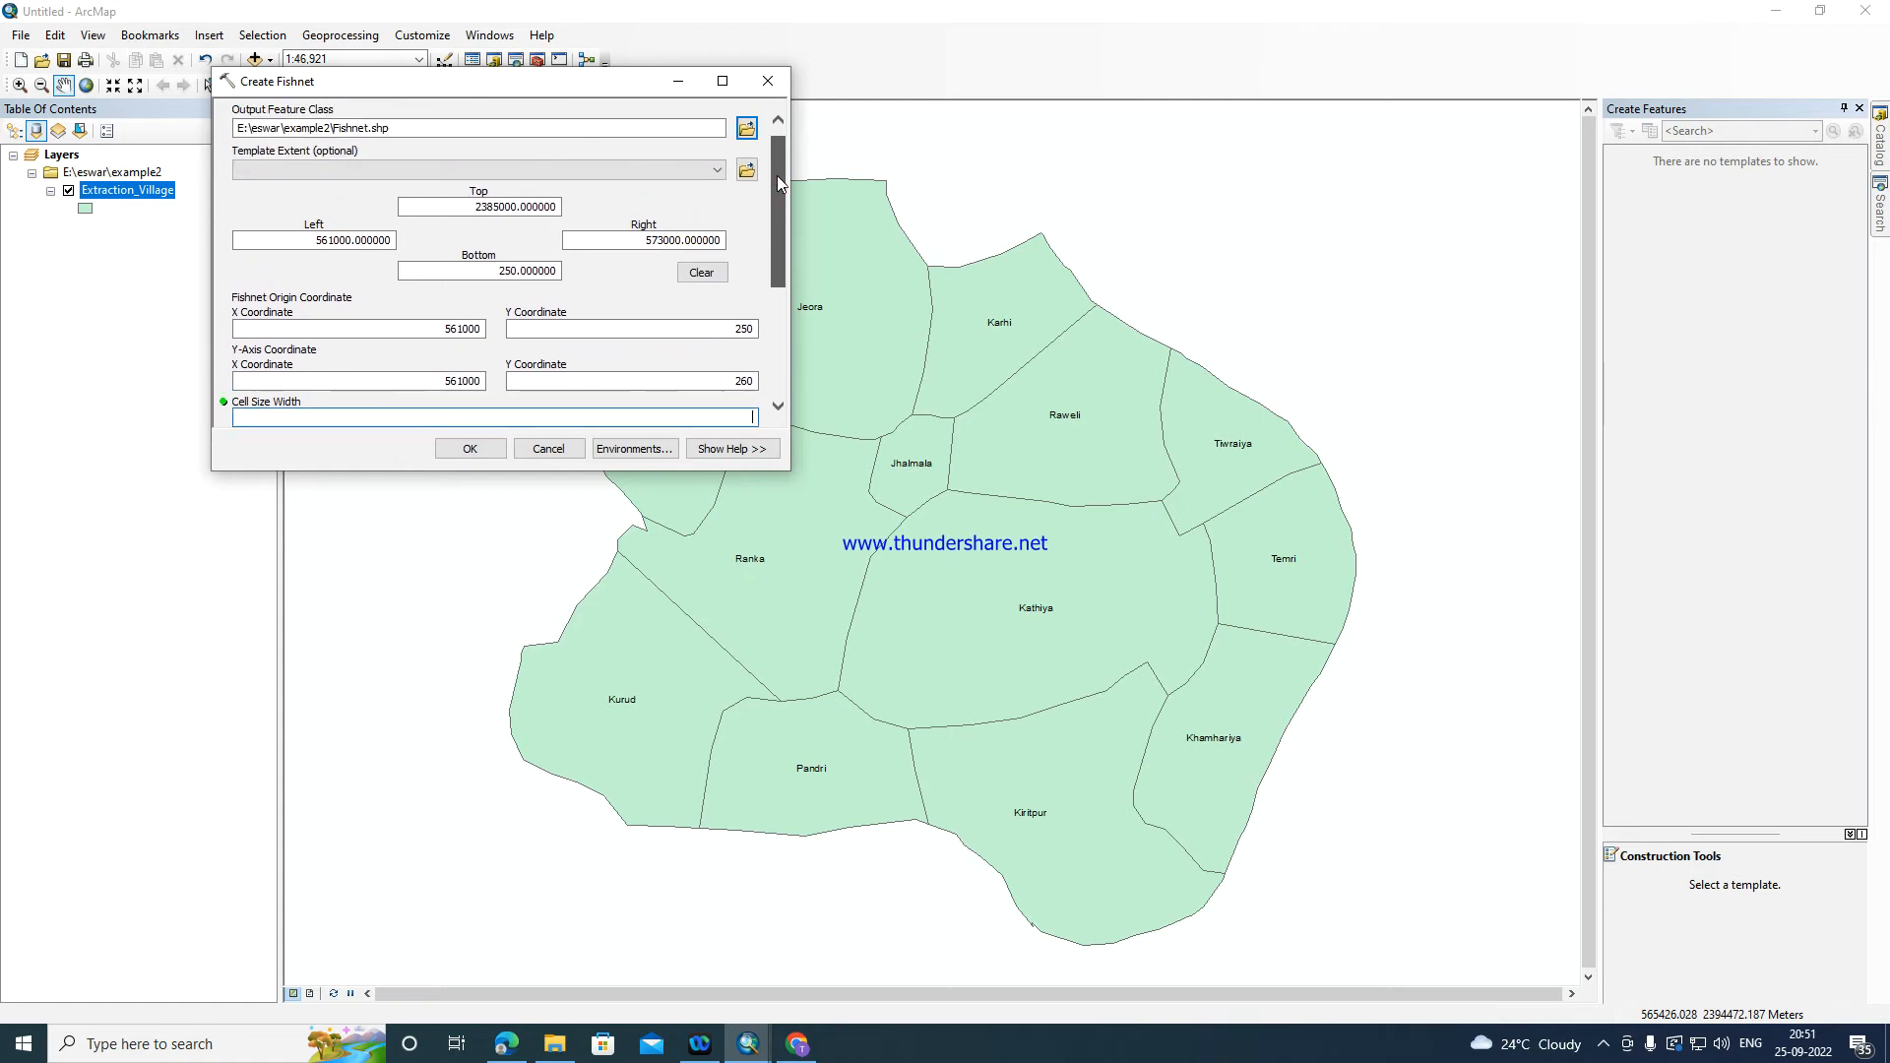
click(517, 270)
key(BackSpace)
key(BackSpace)
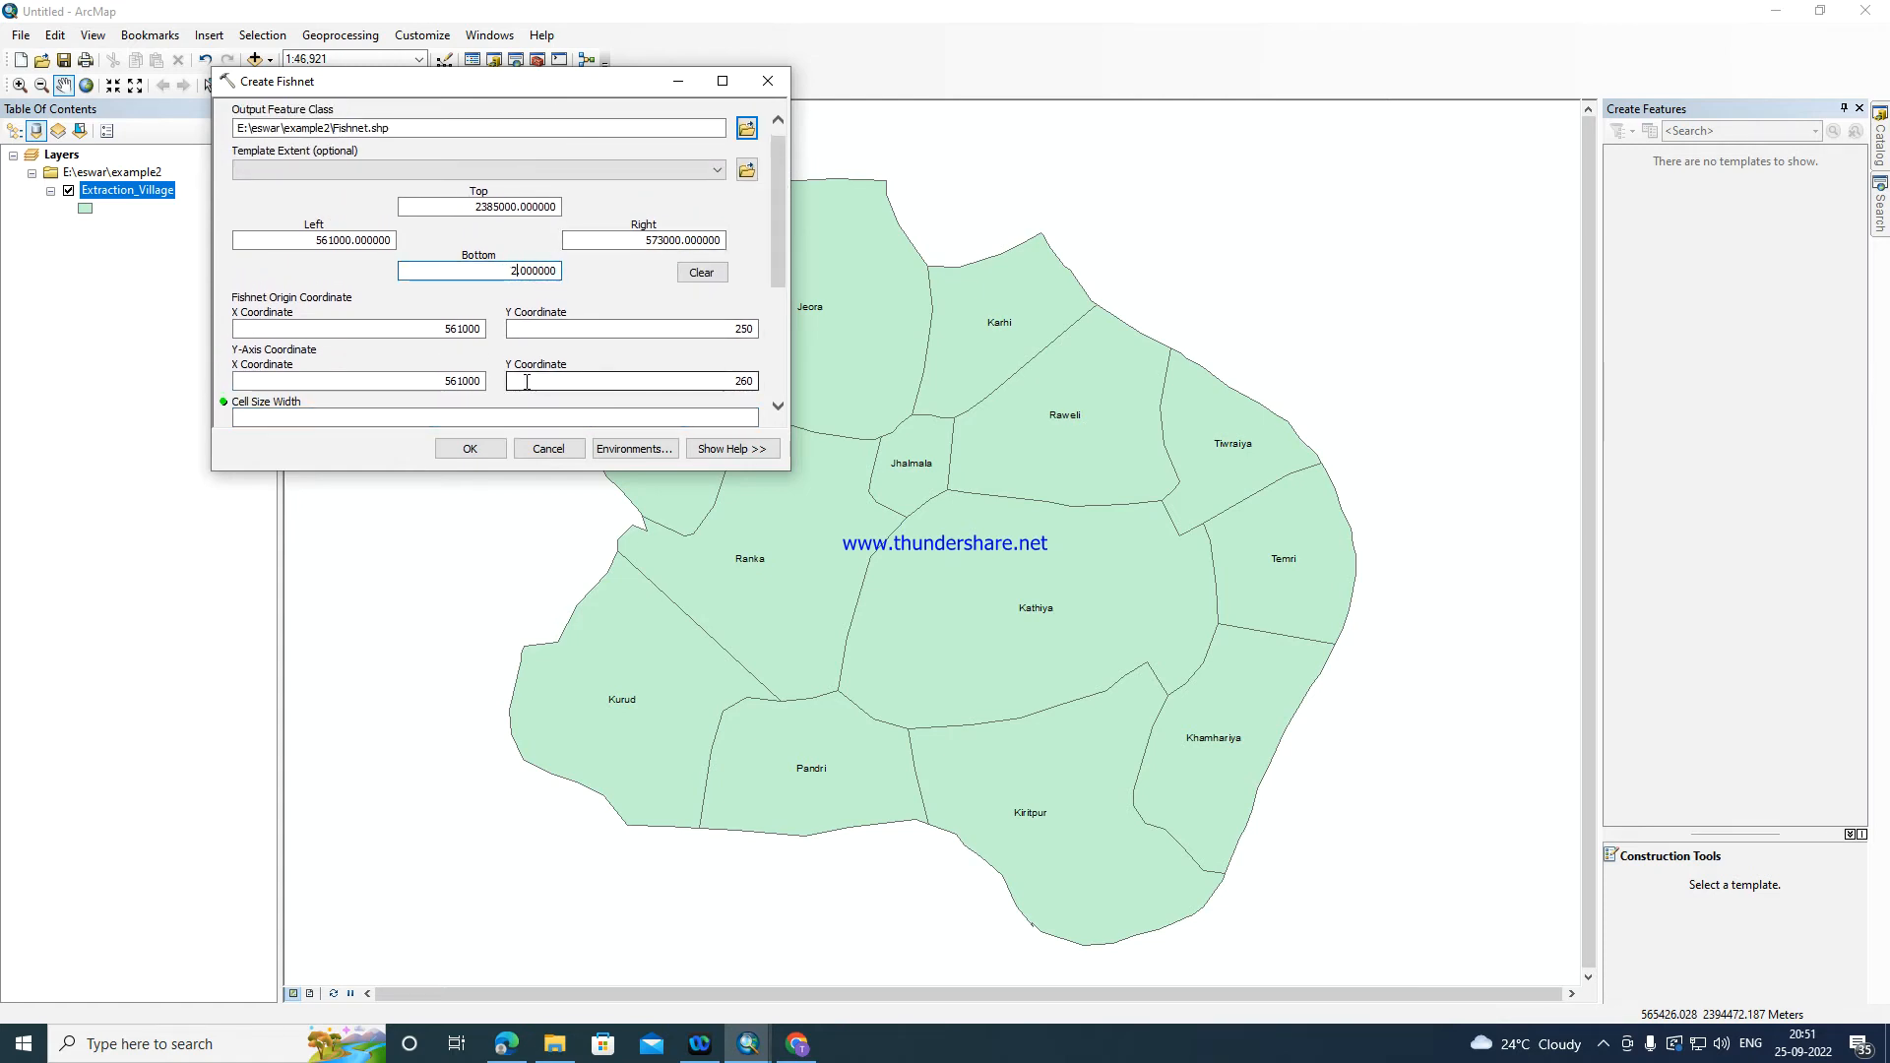
text(396010)
key(BackSpace)
key(BackSpace)
text(00)
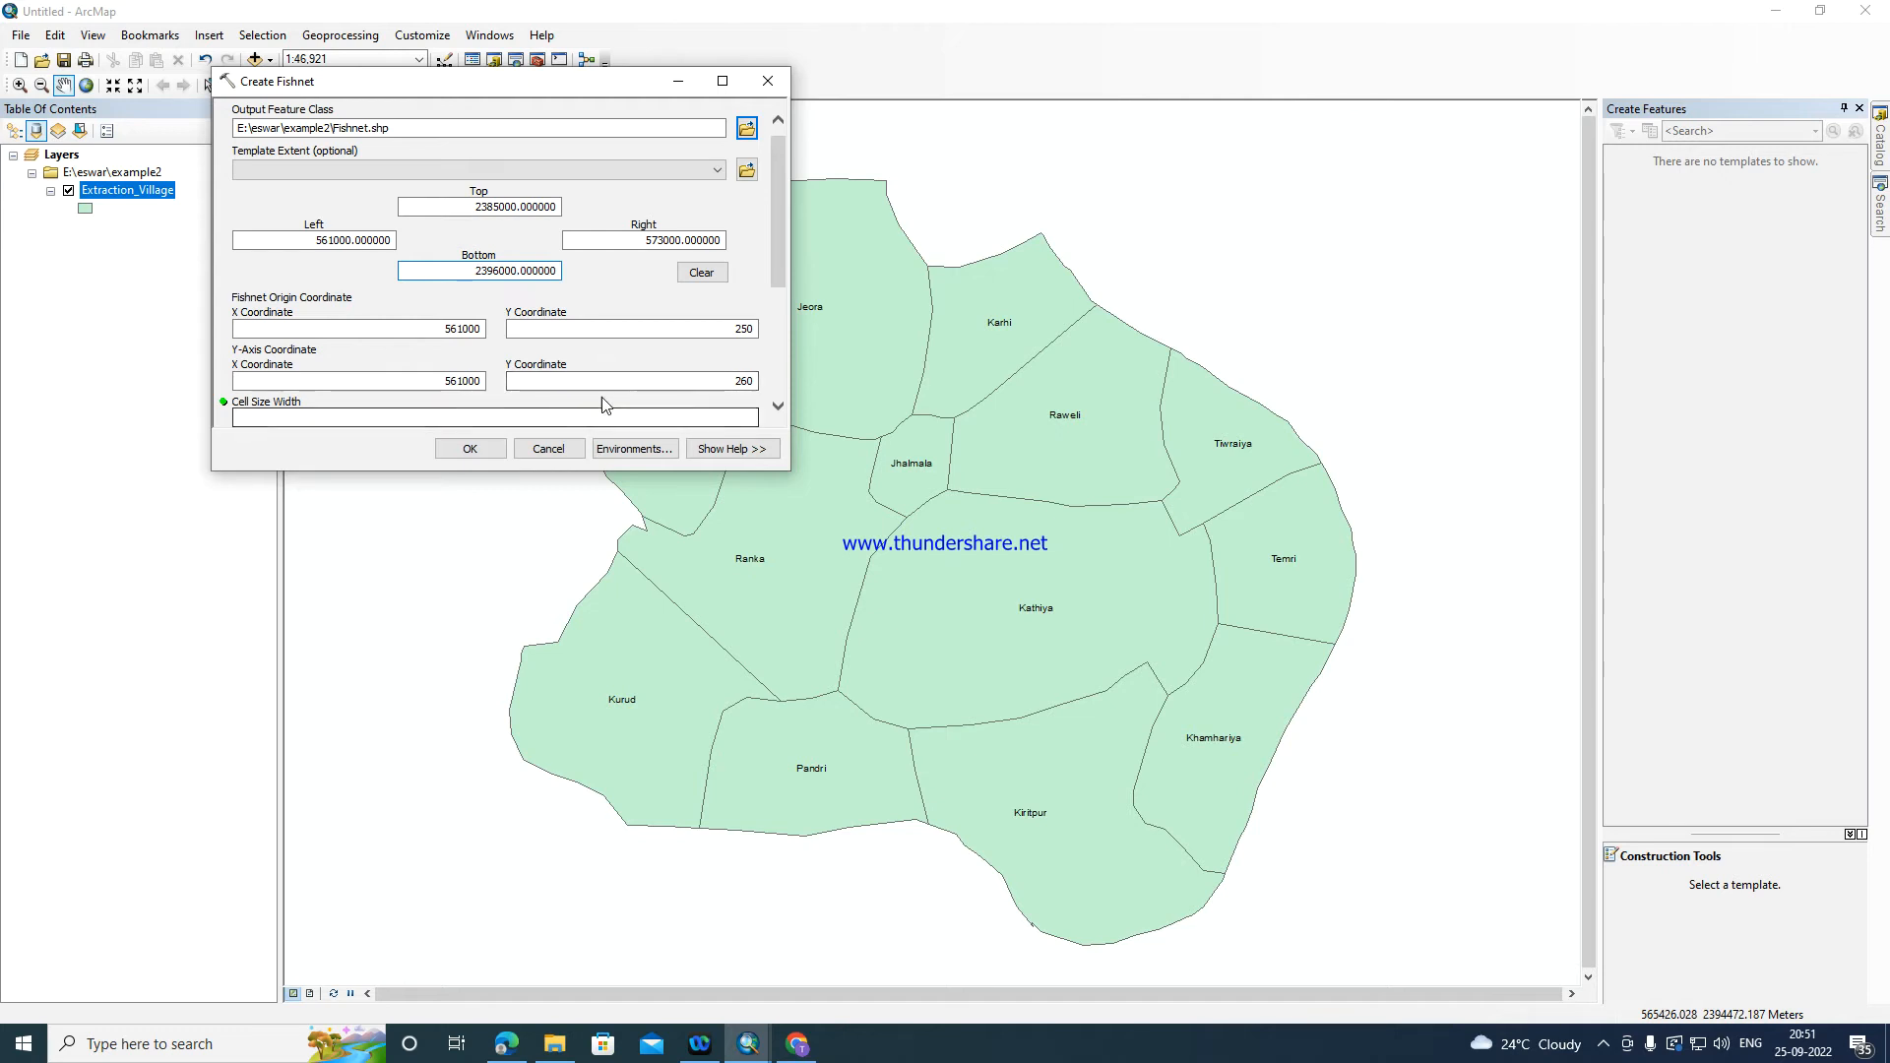
- Try to set the fishnet origin's Y coordinate to 2396000
click(571, 414)
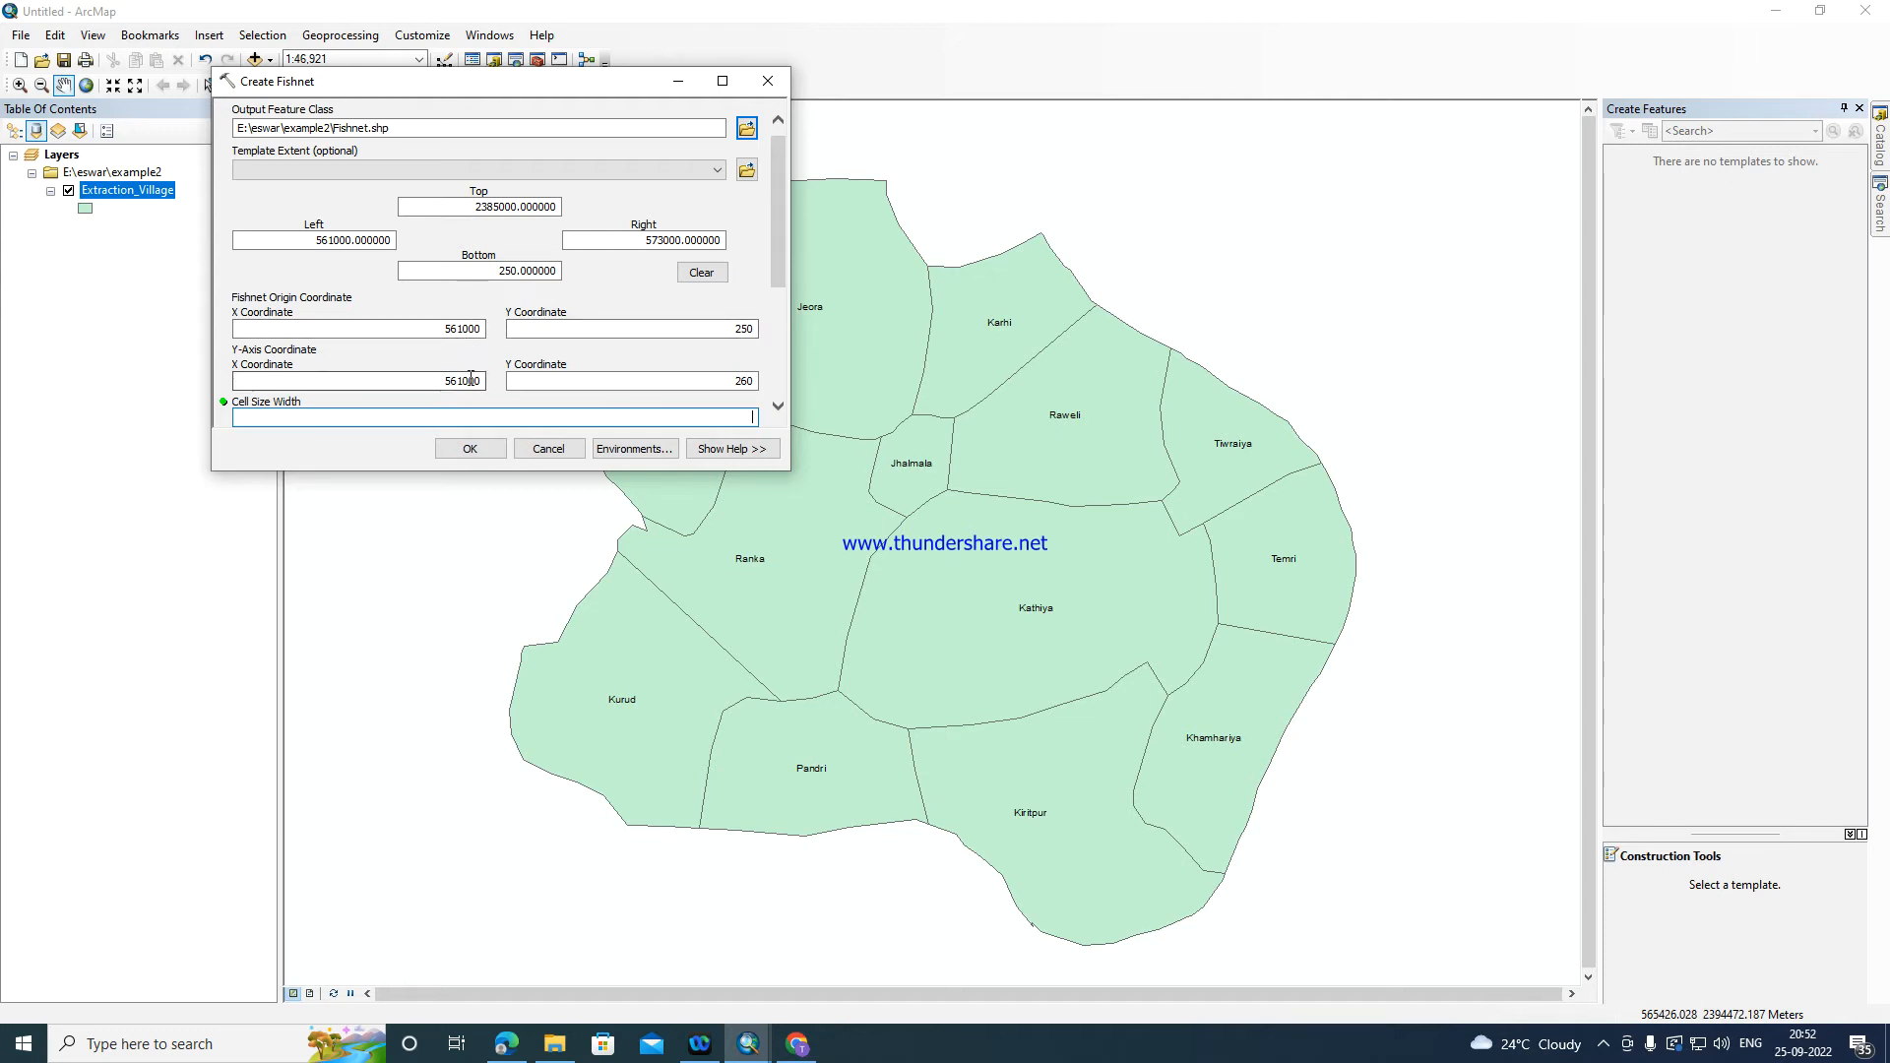
drag(719, 329, 771, 328)
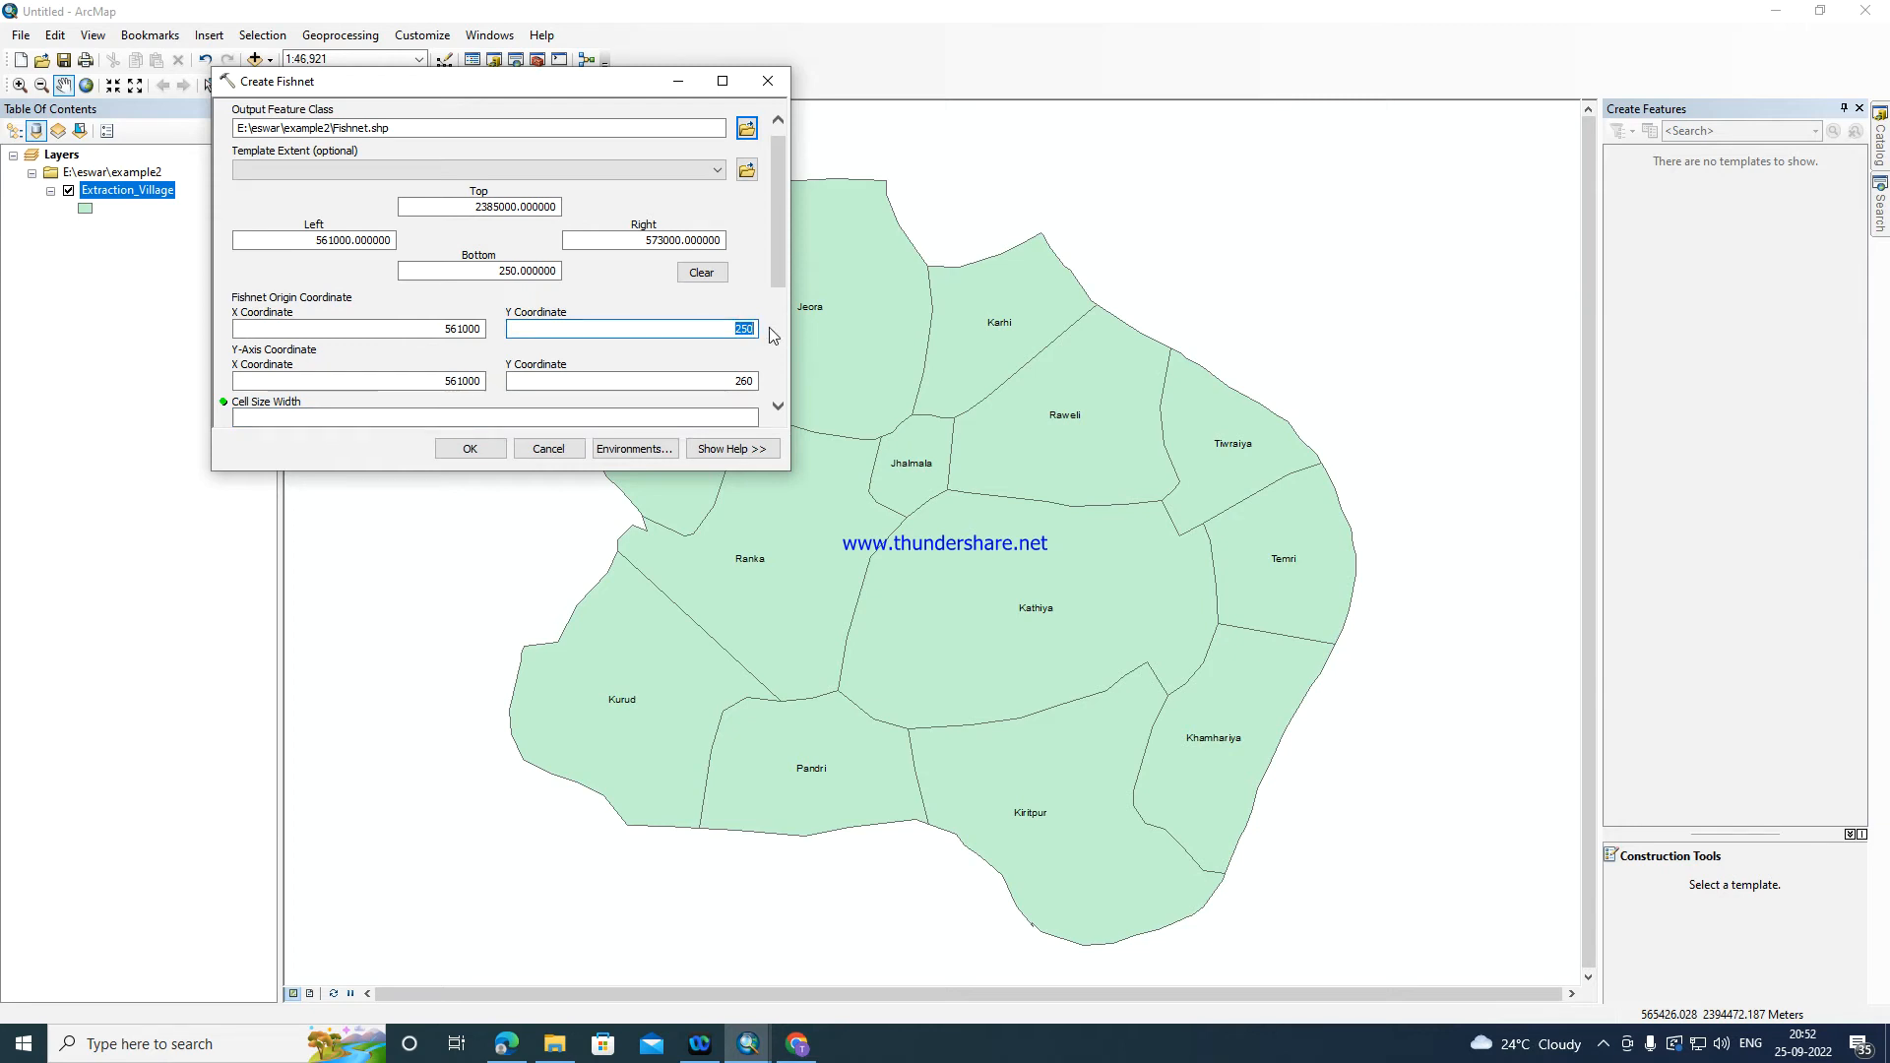
text(2396000)
drag(724, 383, 767, 374)
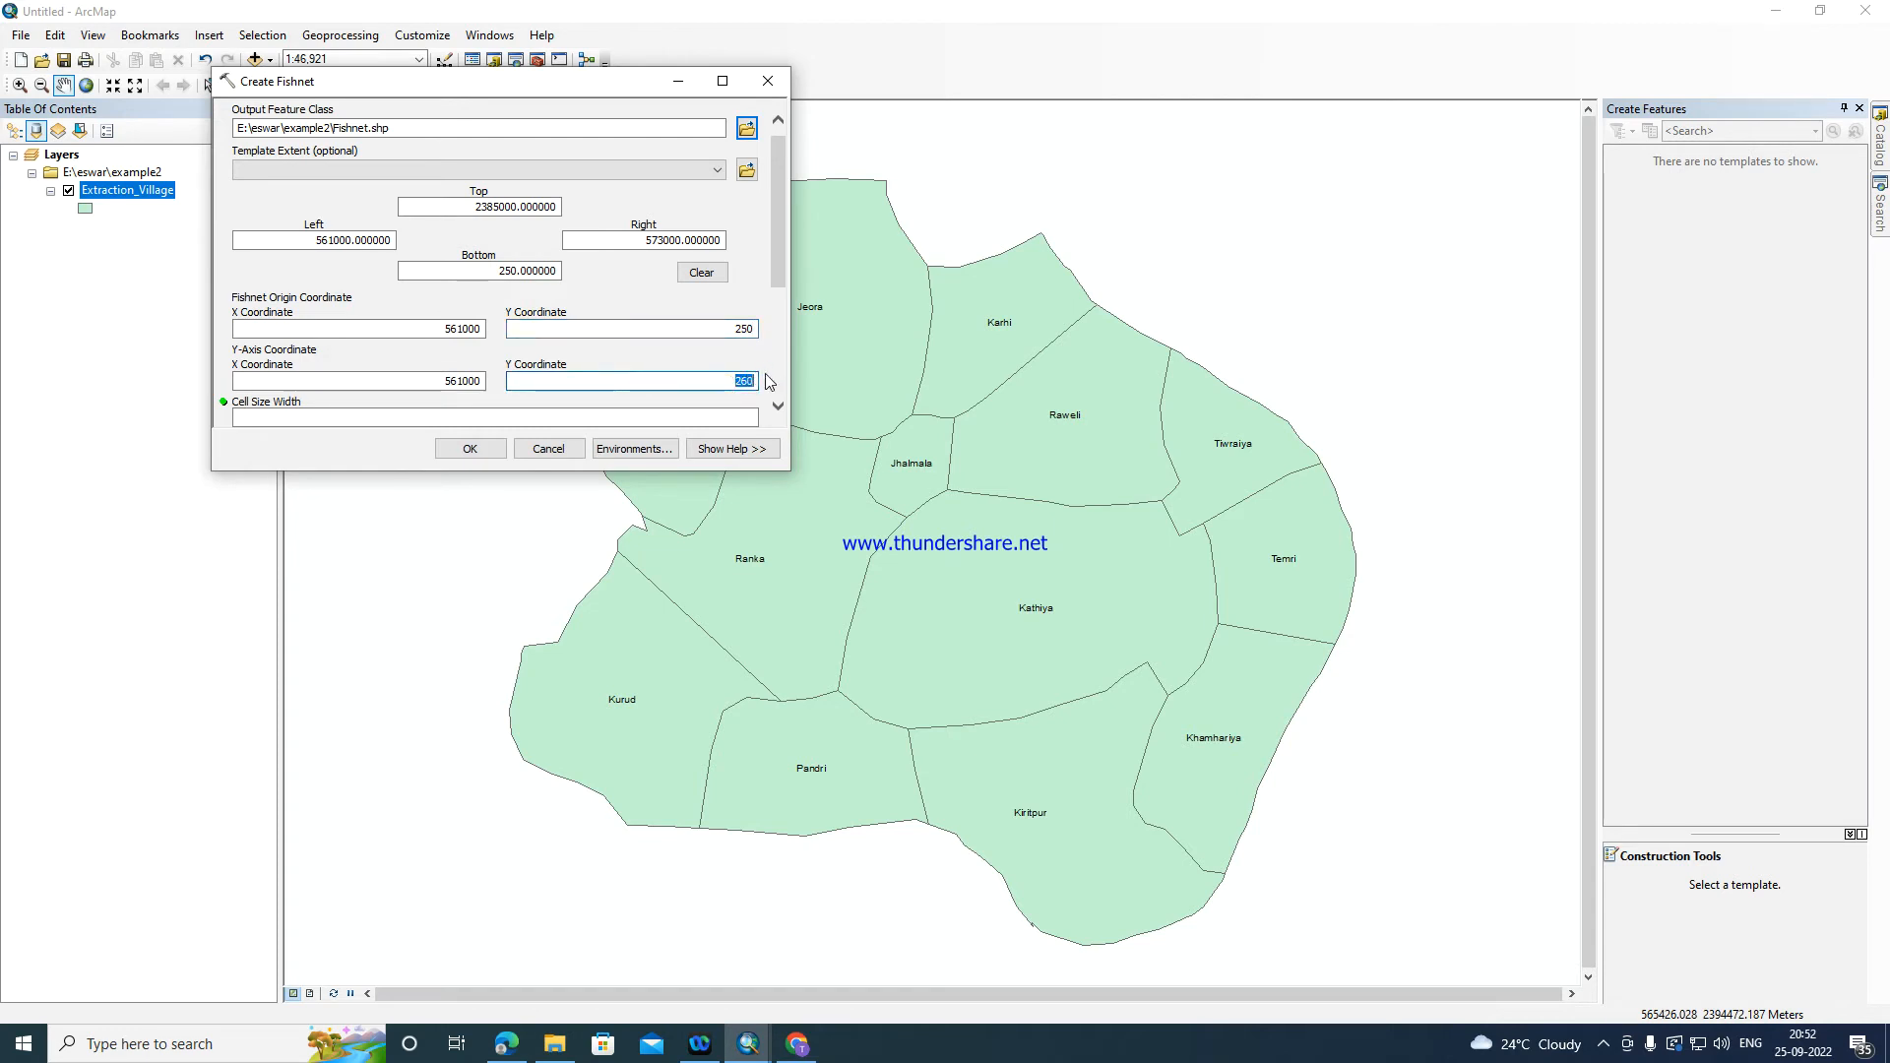
- Clear the entered extent and set the template extent back to Same as layer Extraction_Village
click(681, 271)
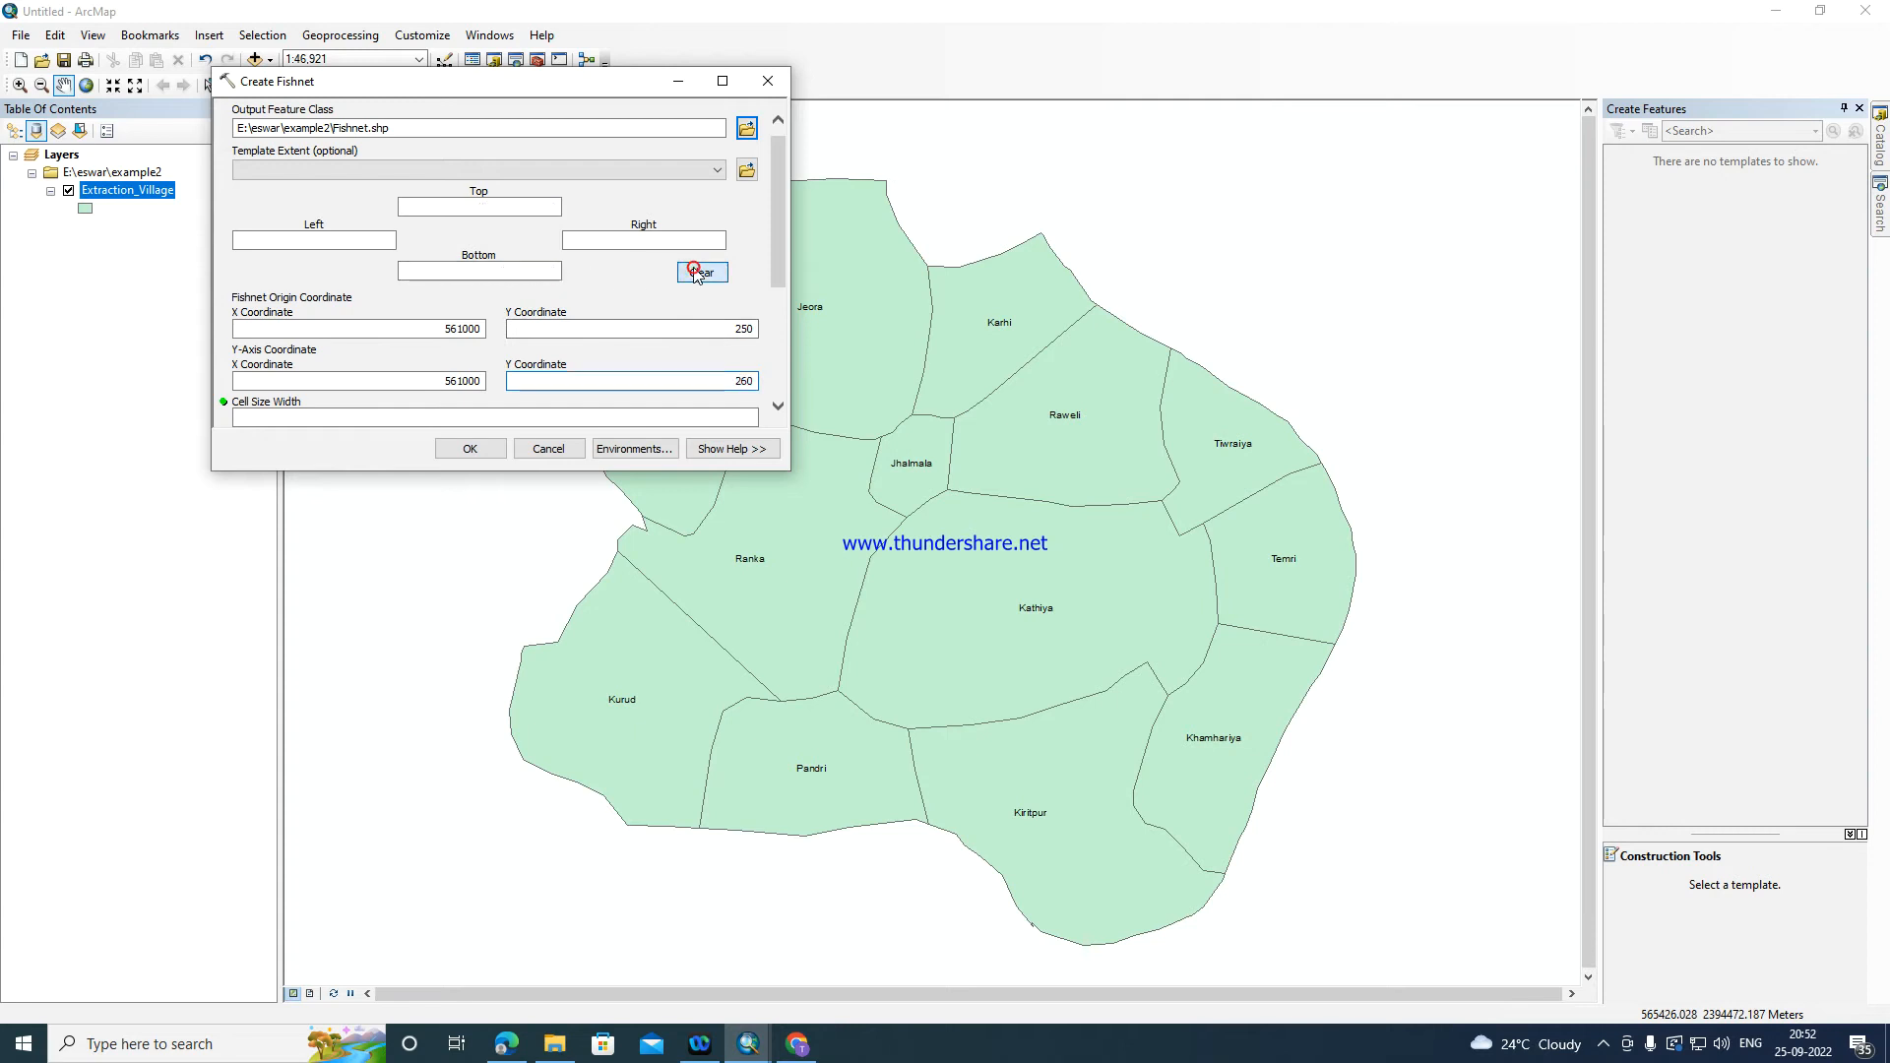
click(487, 170)
click(482, 200)
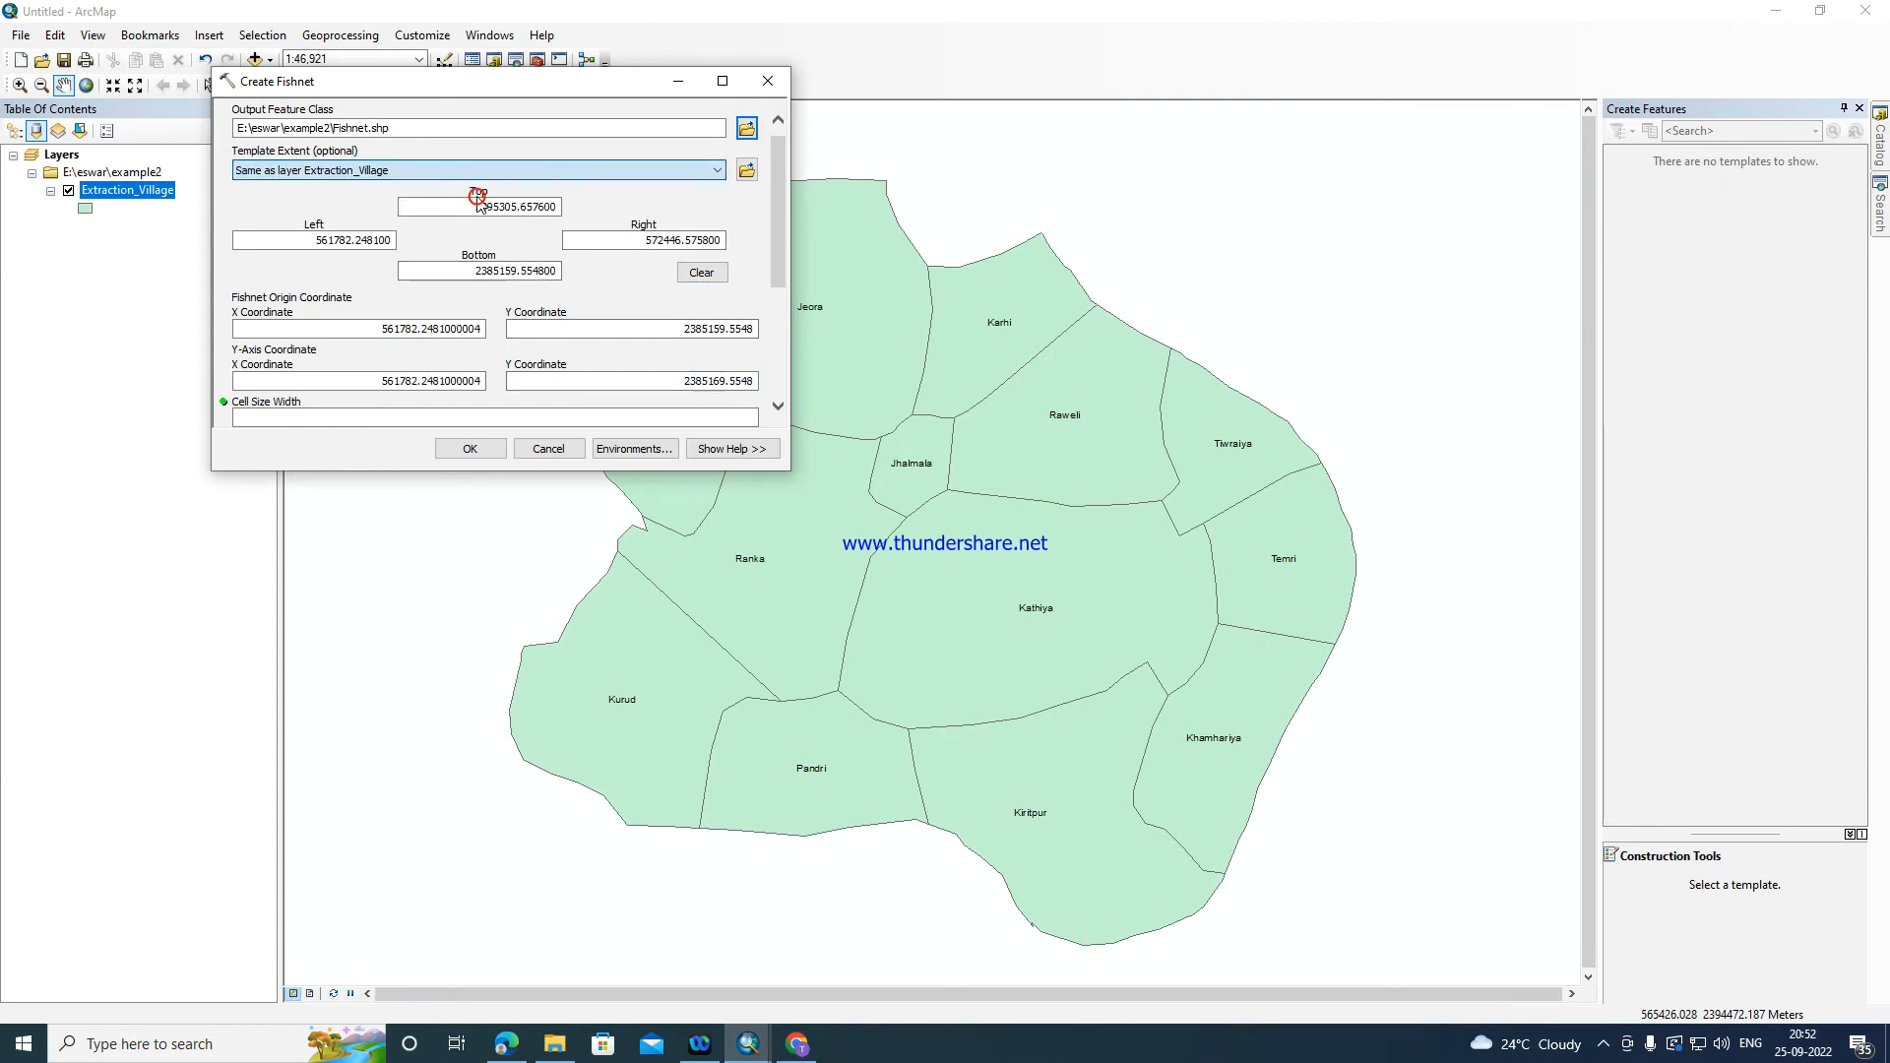
click(480, 206)
click(489, 271)
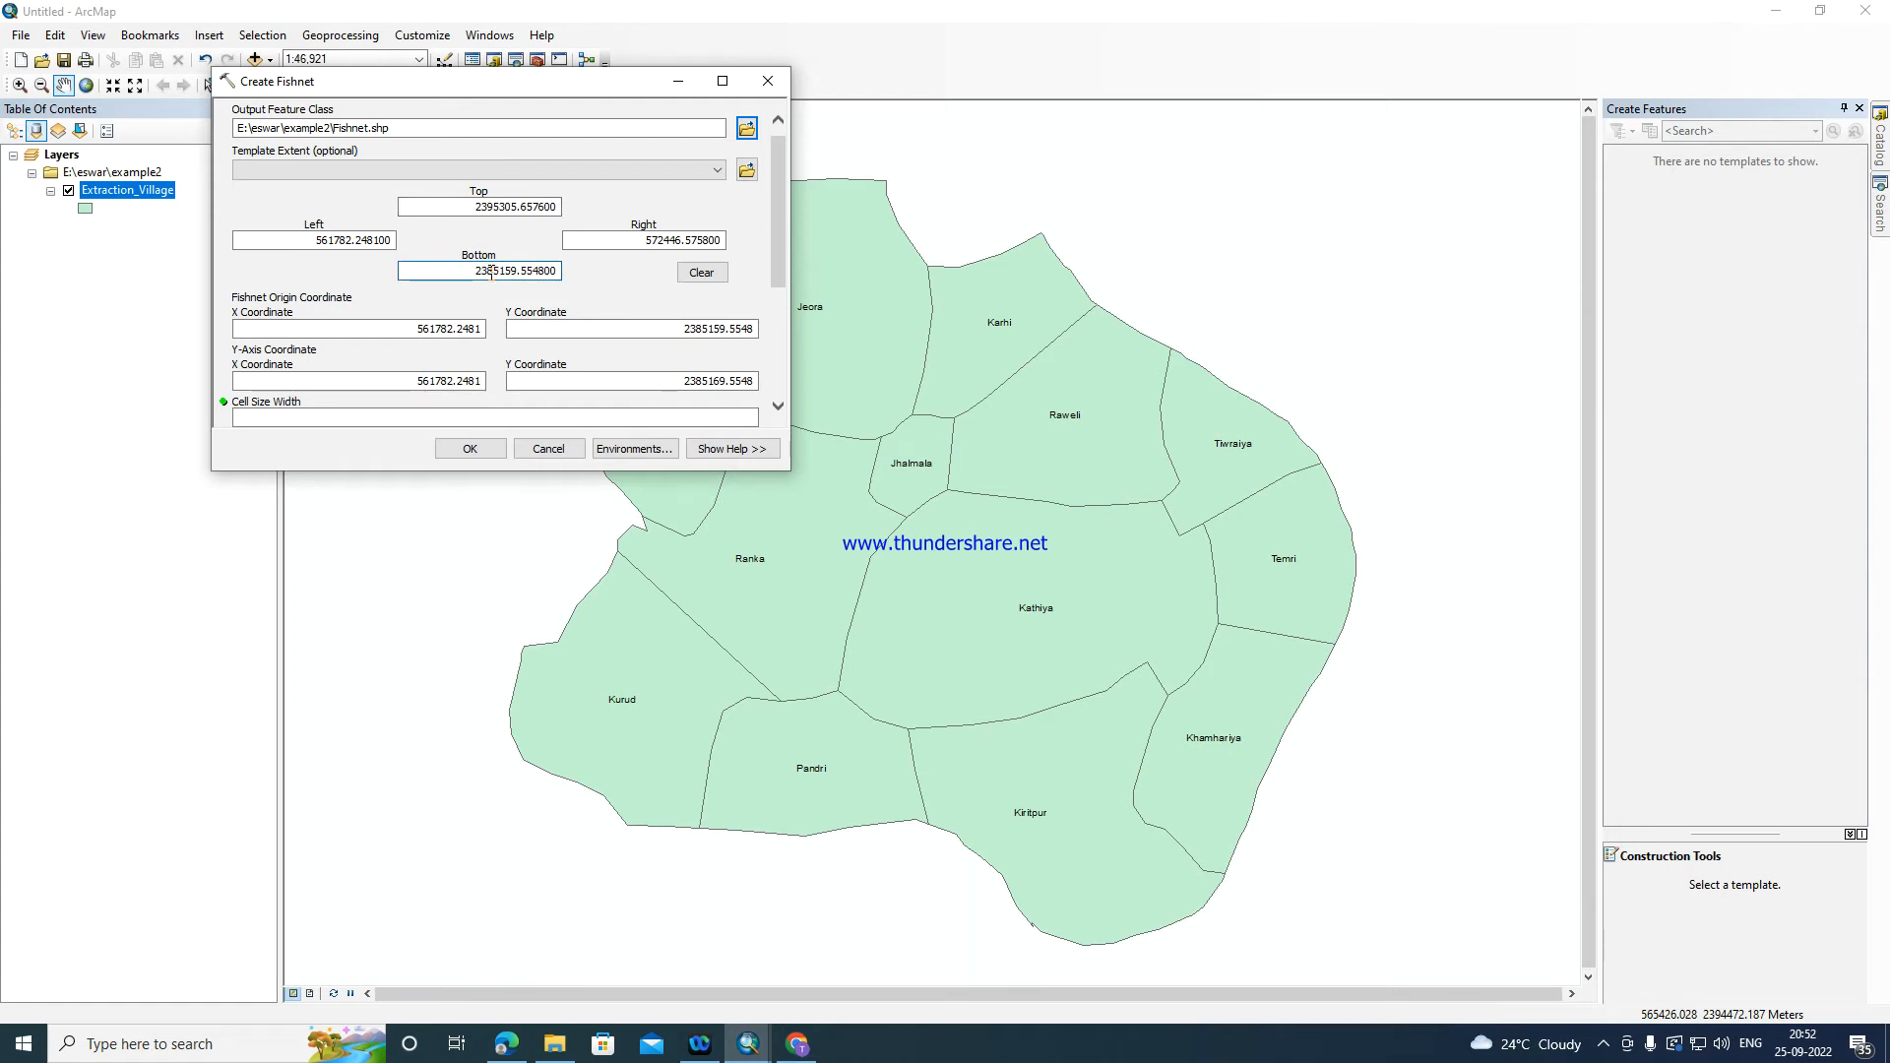
drag(490, 272, 502, 271)
- Set the fishnet extent's top value to 2396000 and its bottom value to 2385000
drag(468, 207, 553, 207)
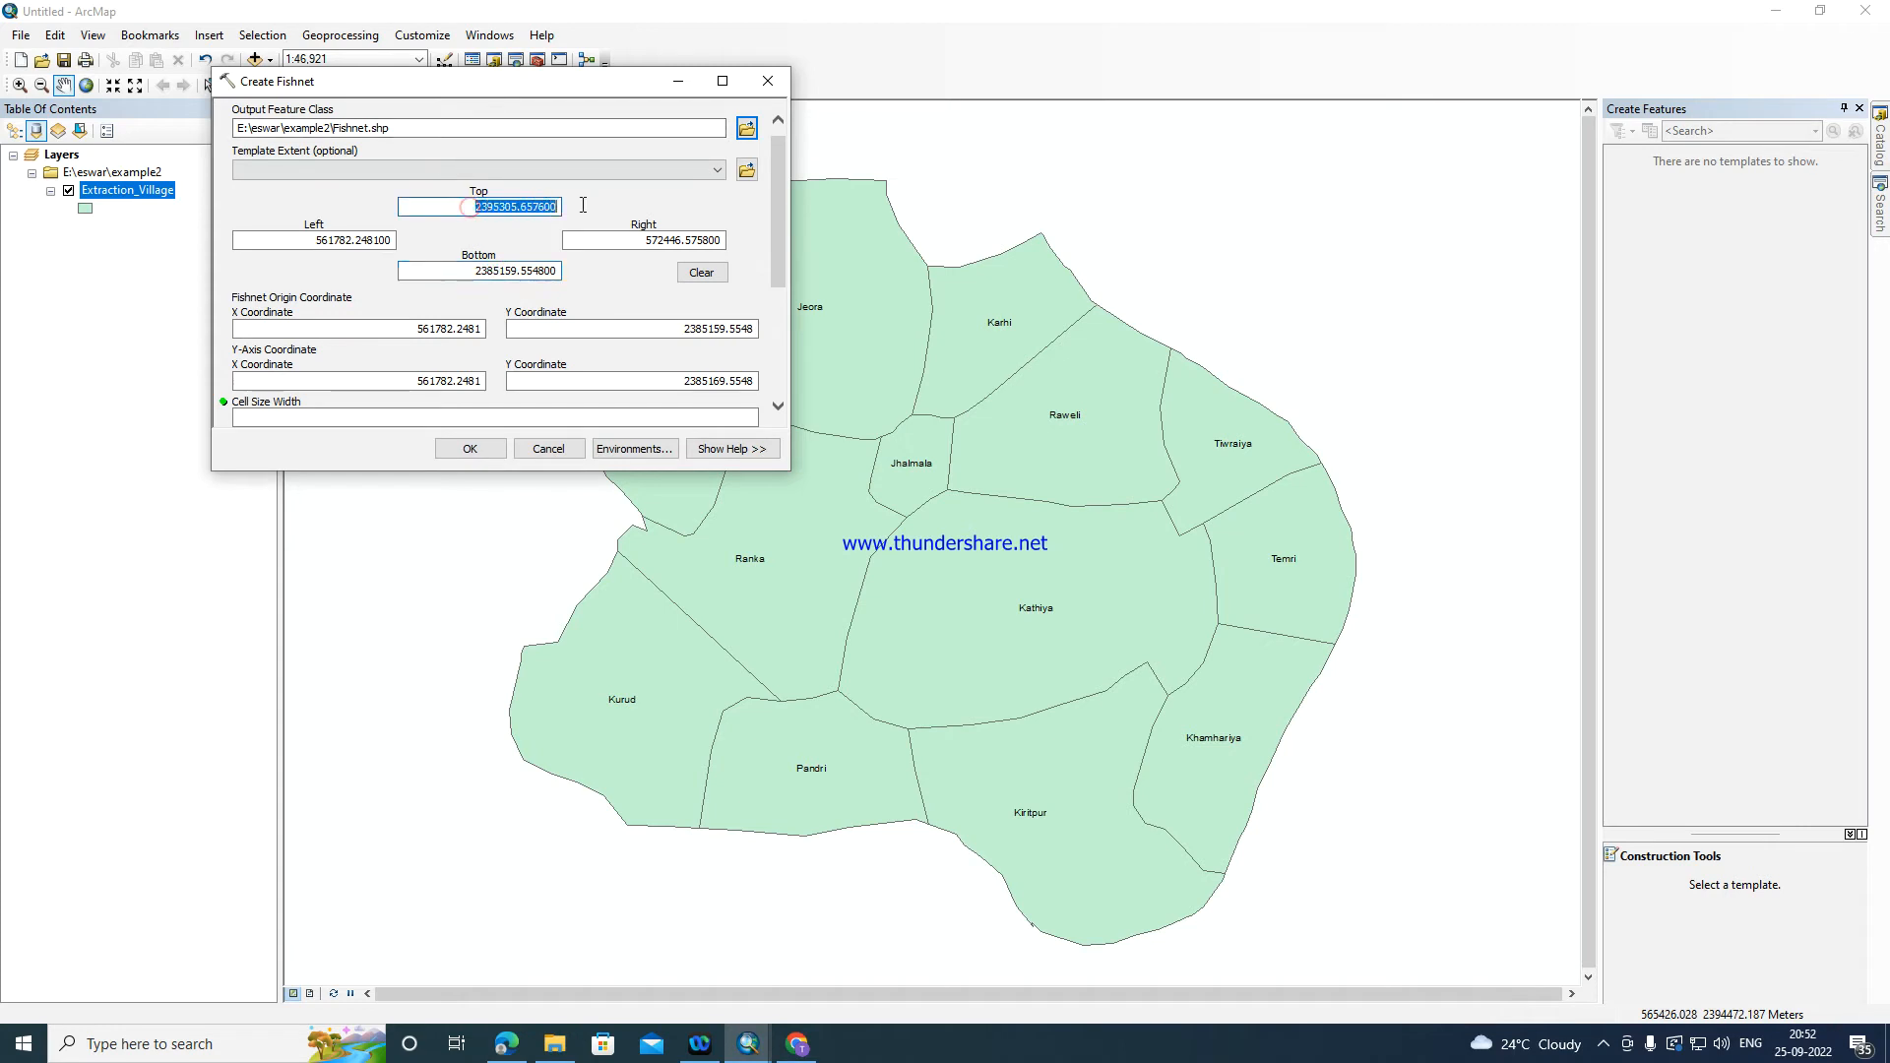
text(2396000)
key(Tab)
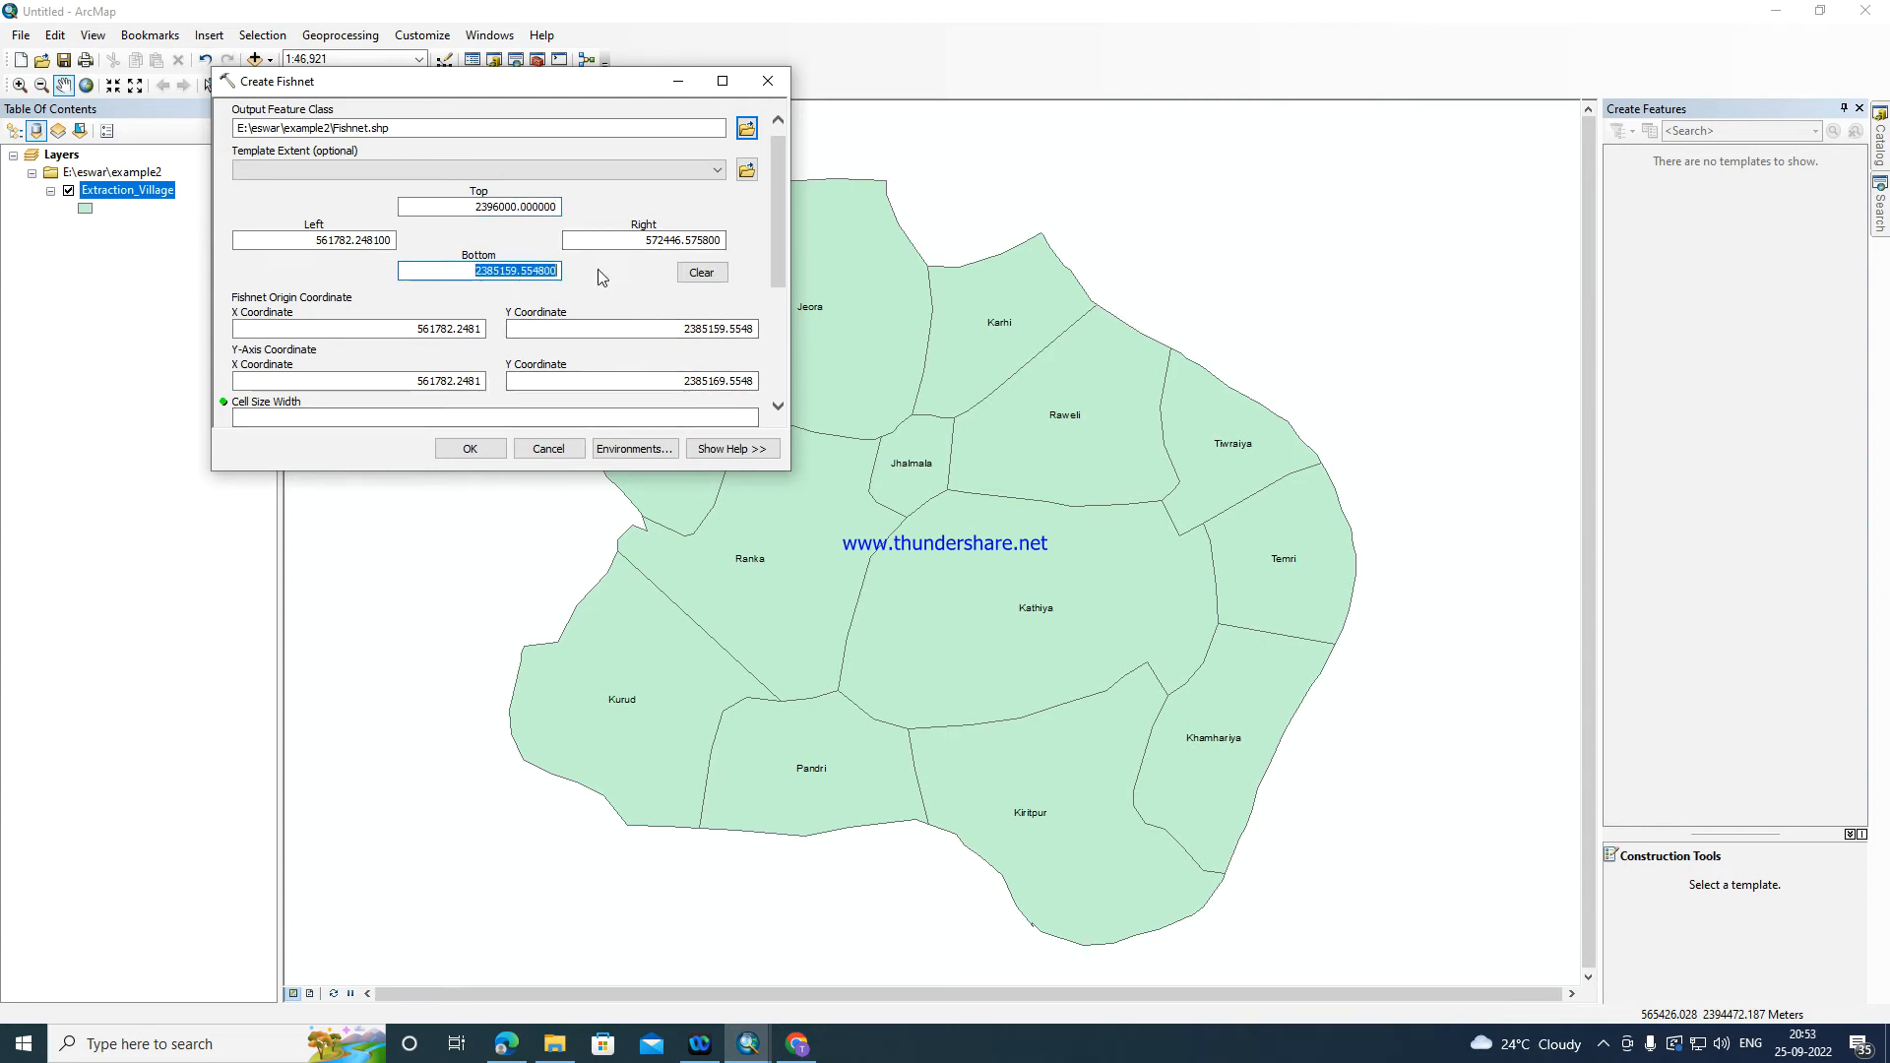
text(2385000)
key(Tab)
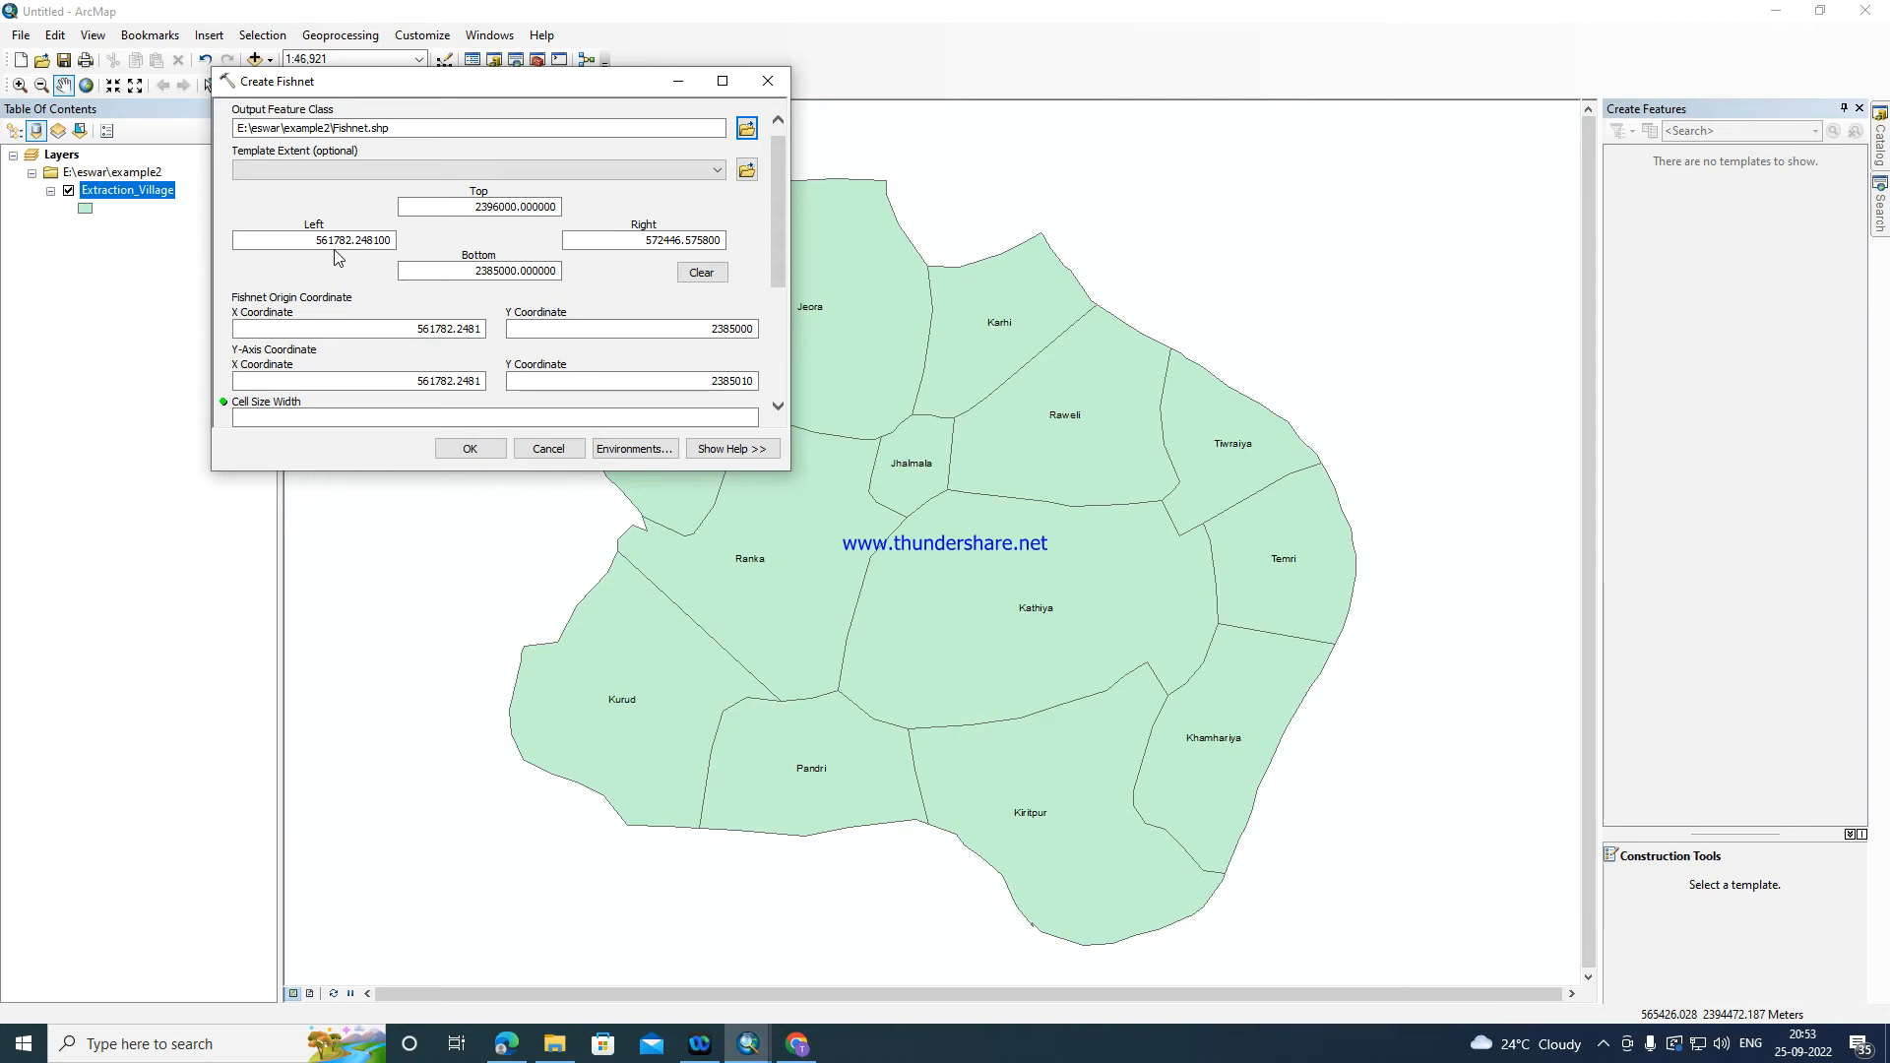
- Round the fishnet extent's left value to 561000 and its right value to 573000
drag(313, 242, 397, 244)
text(561000)
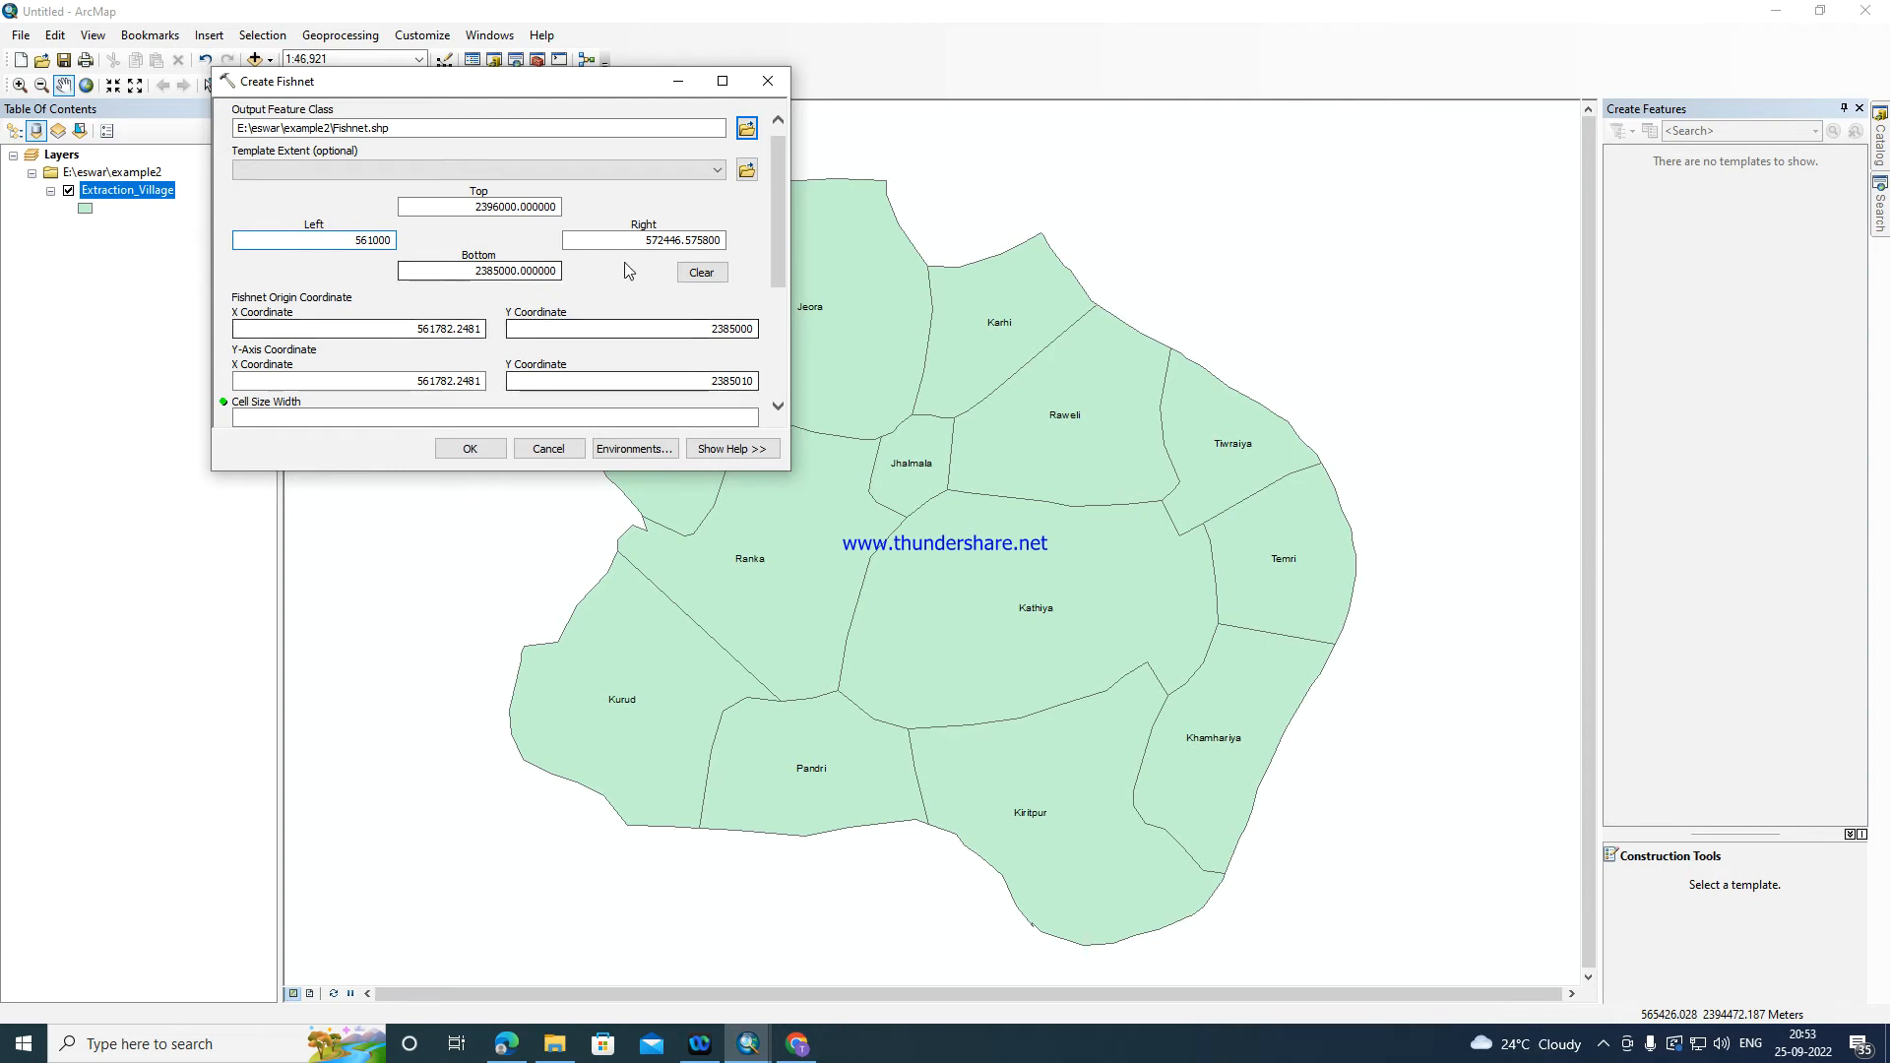
drag(637, 240, 737, 229)
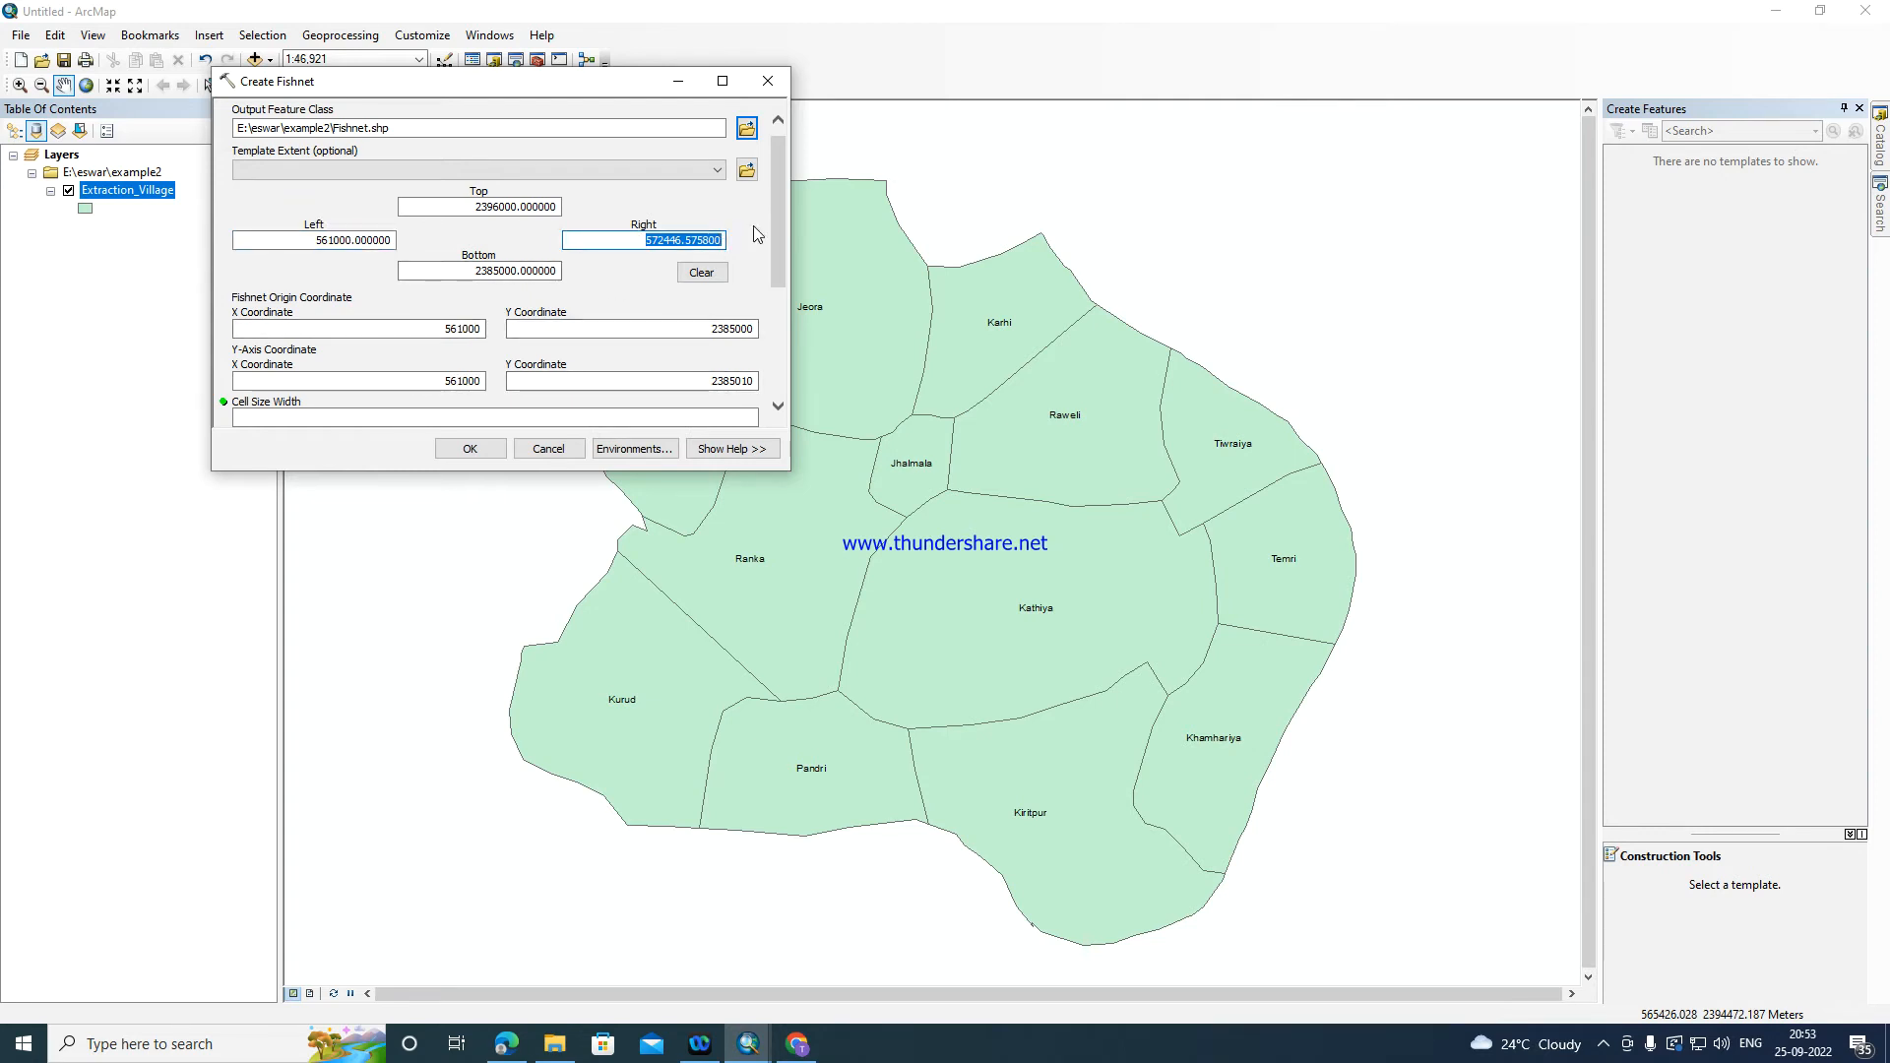
text(573000)
click(713, 329)
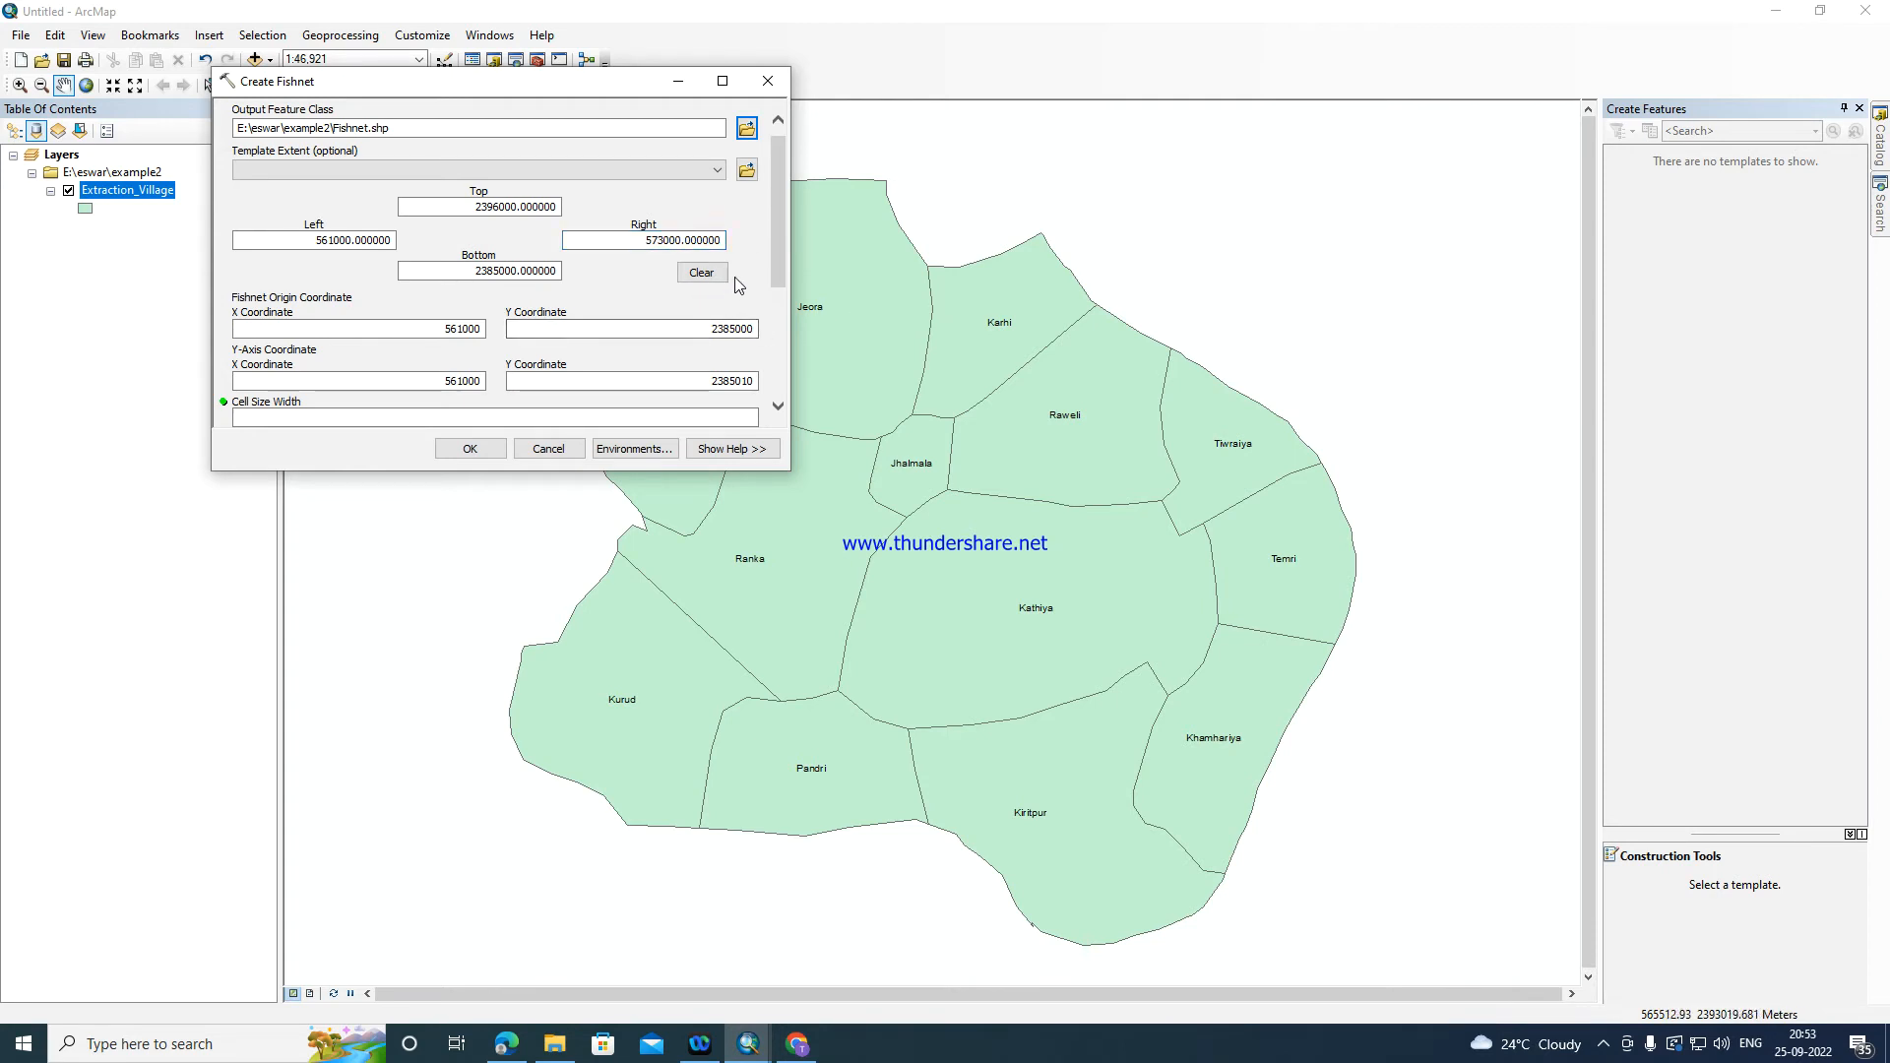
- Set the fishnet's cell size width and height to 1000, with 11 rows and 12 columns
drag(778, 177, 777, 252)
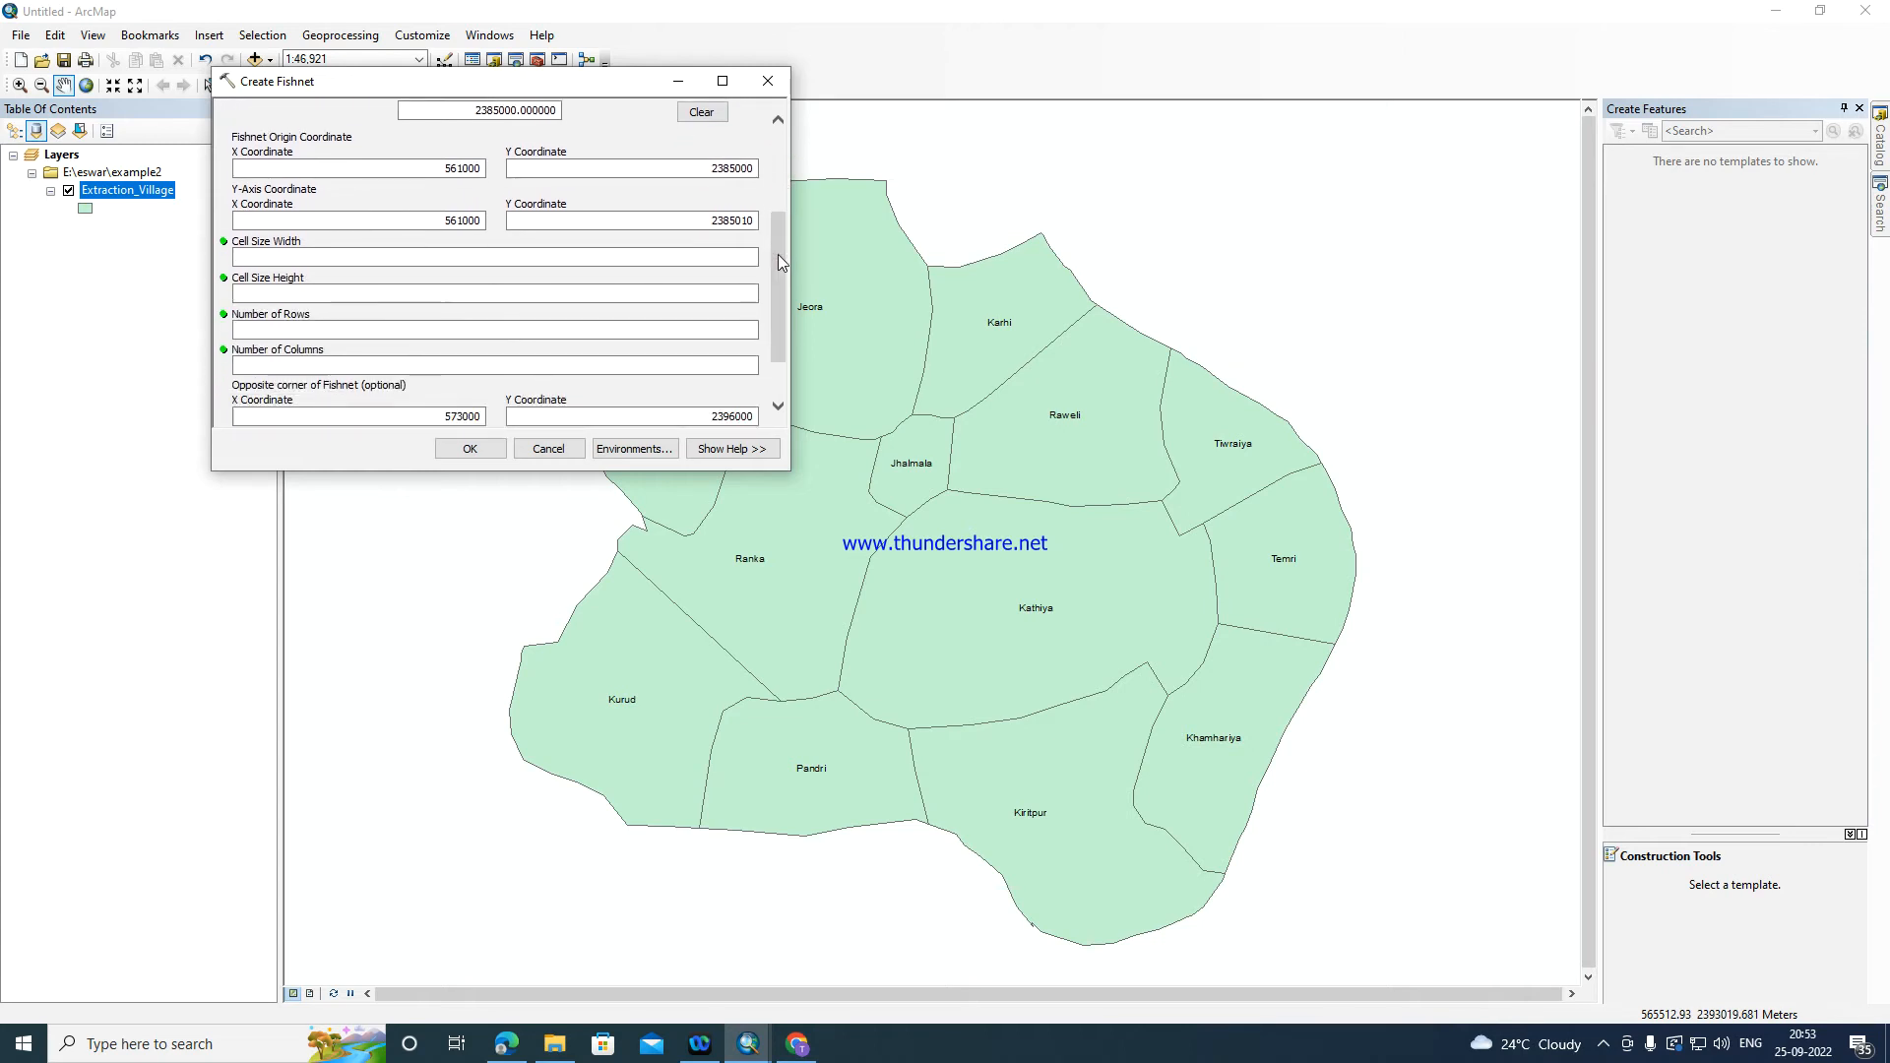
click(656, 254)
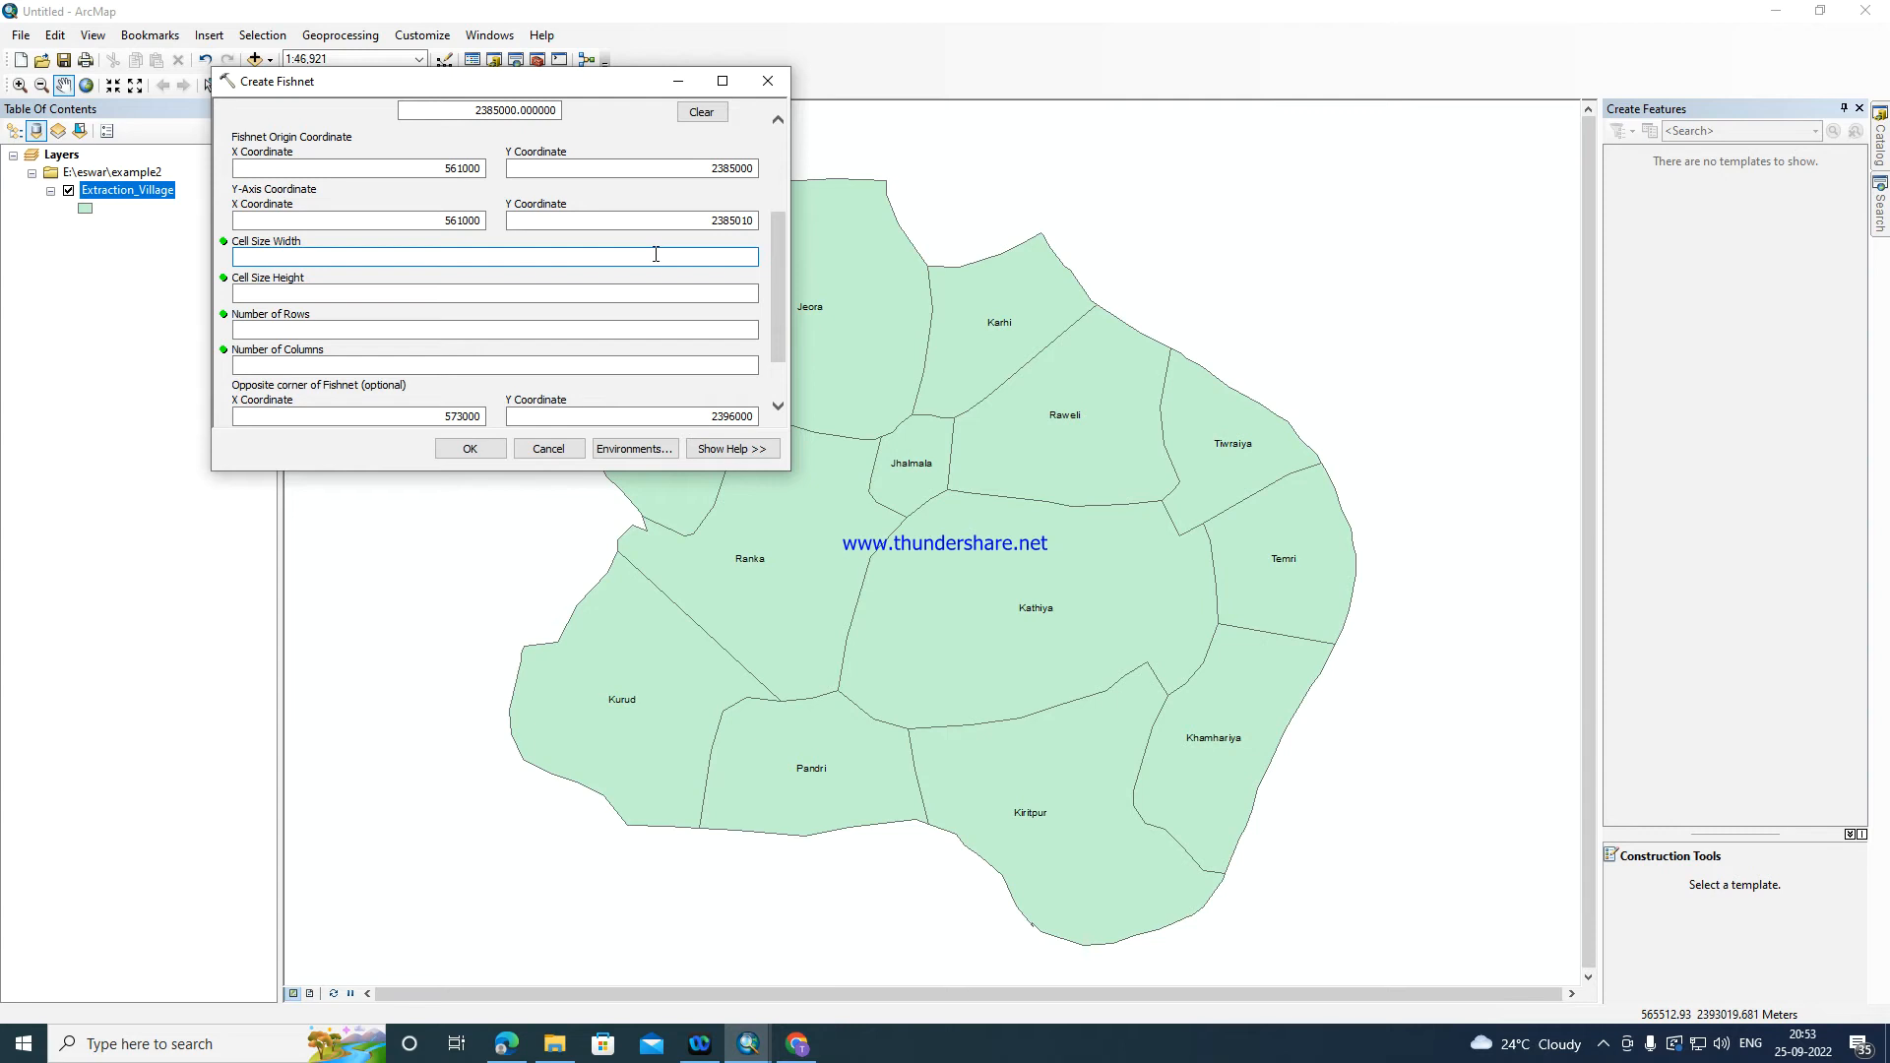
text(1000)
click(737, 295)
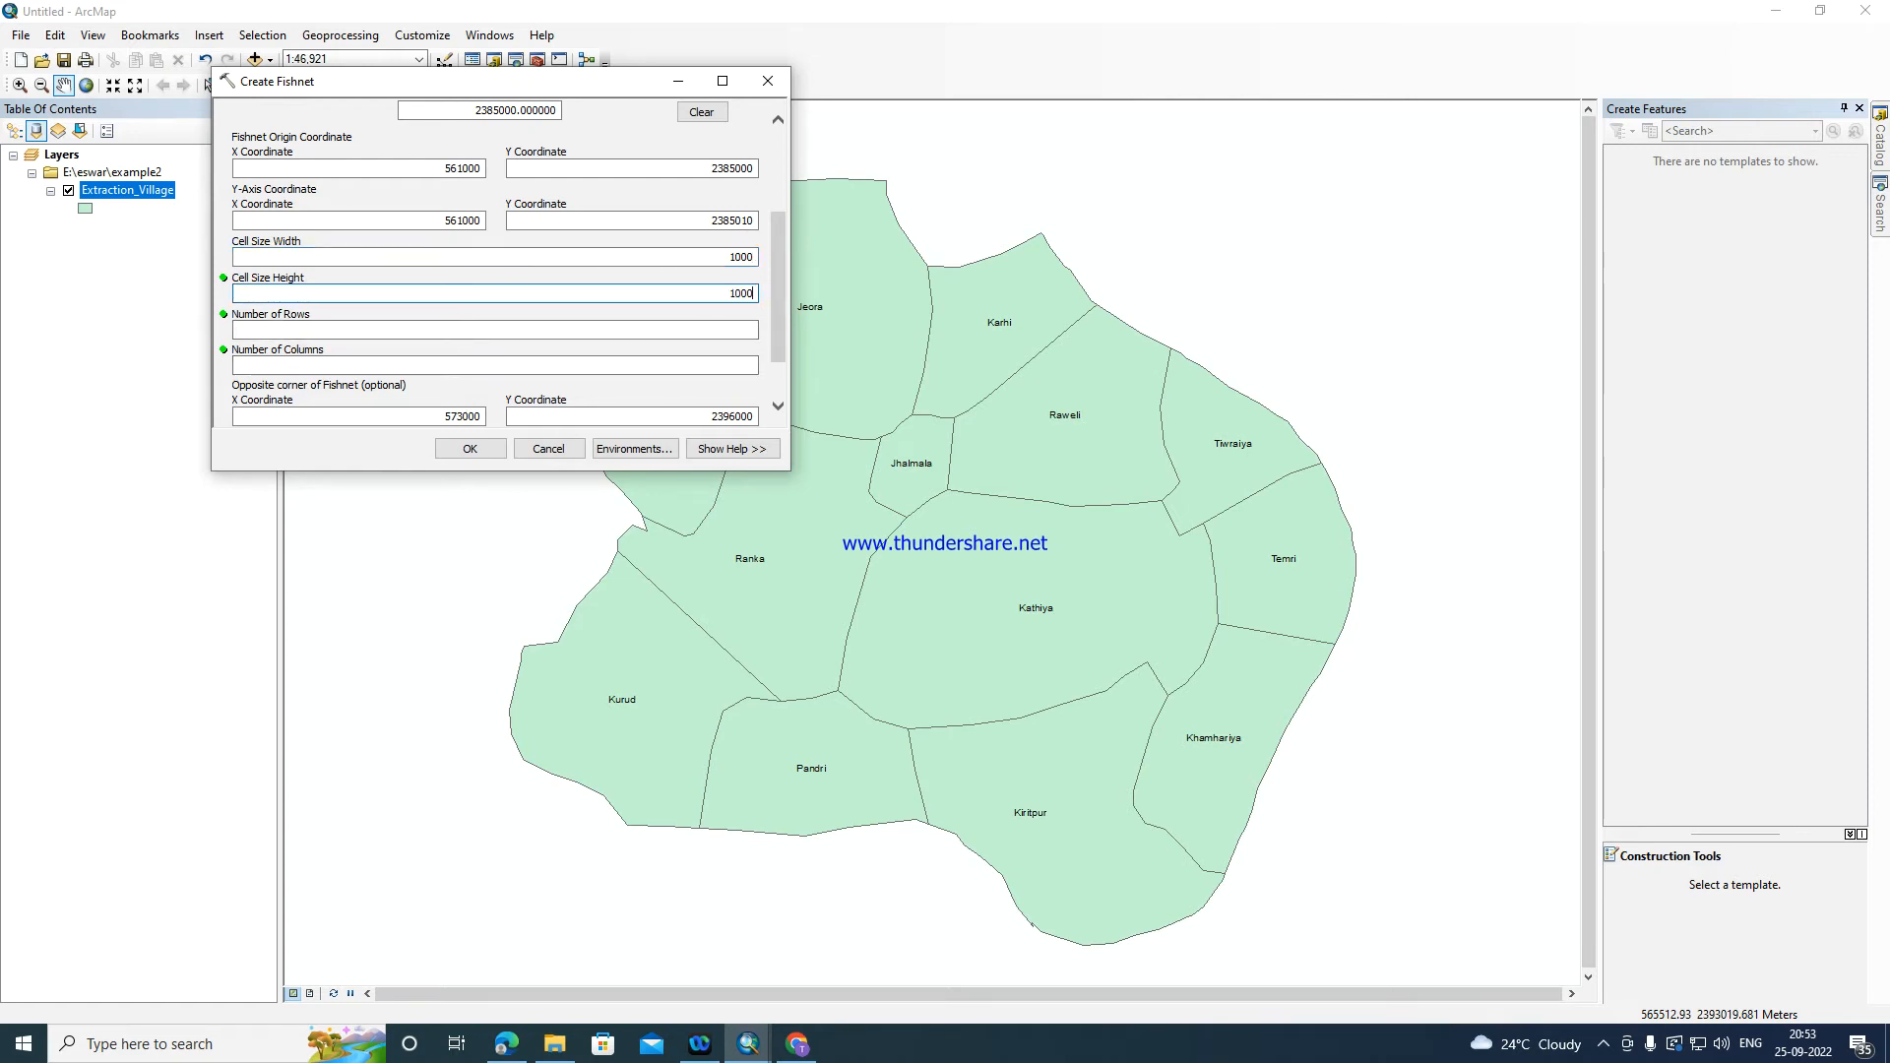
click(727, 328)
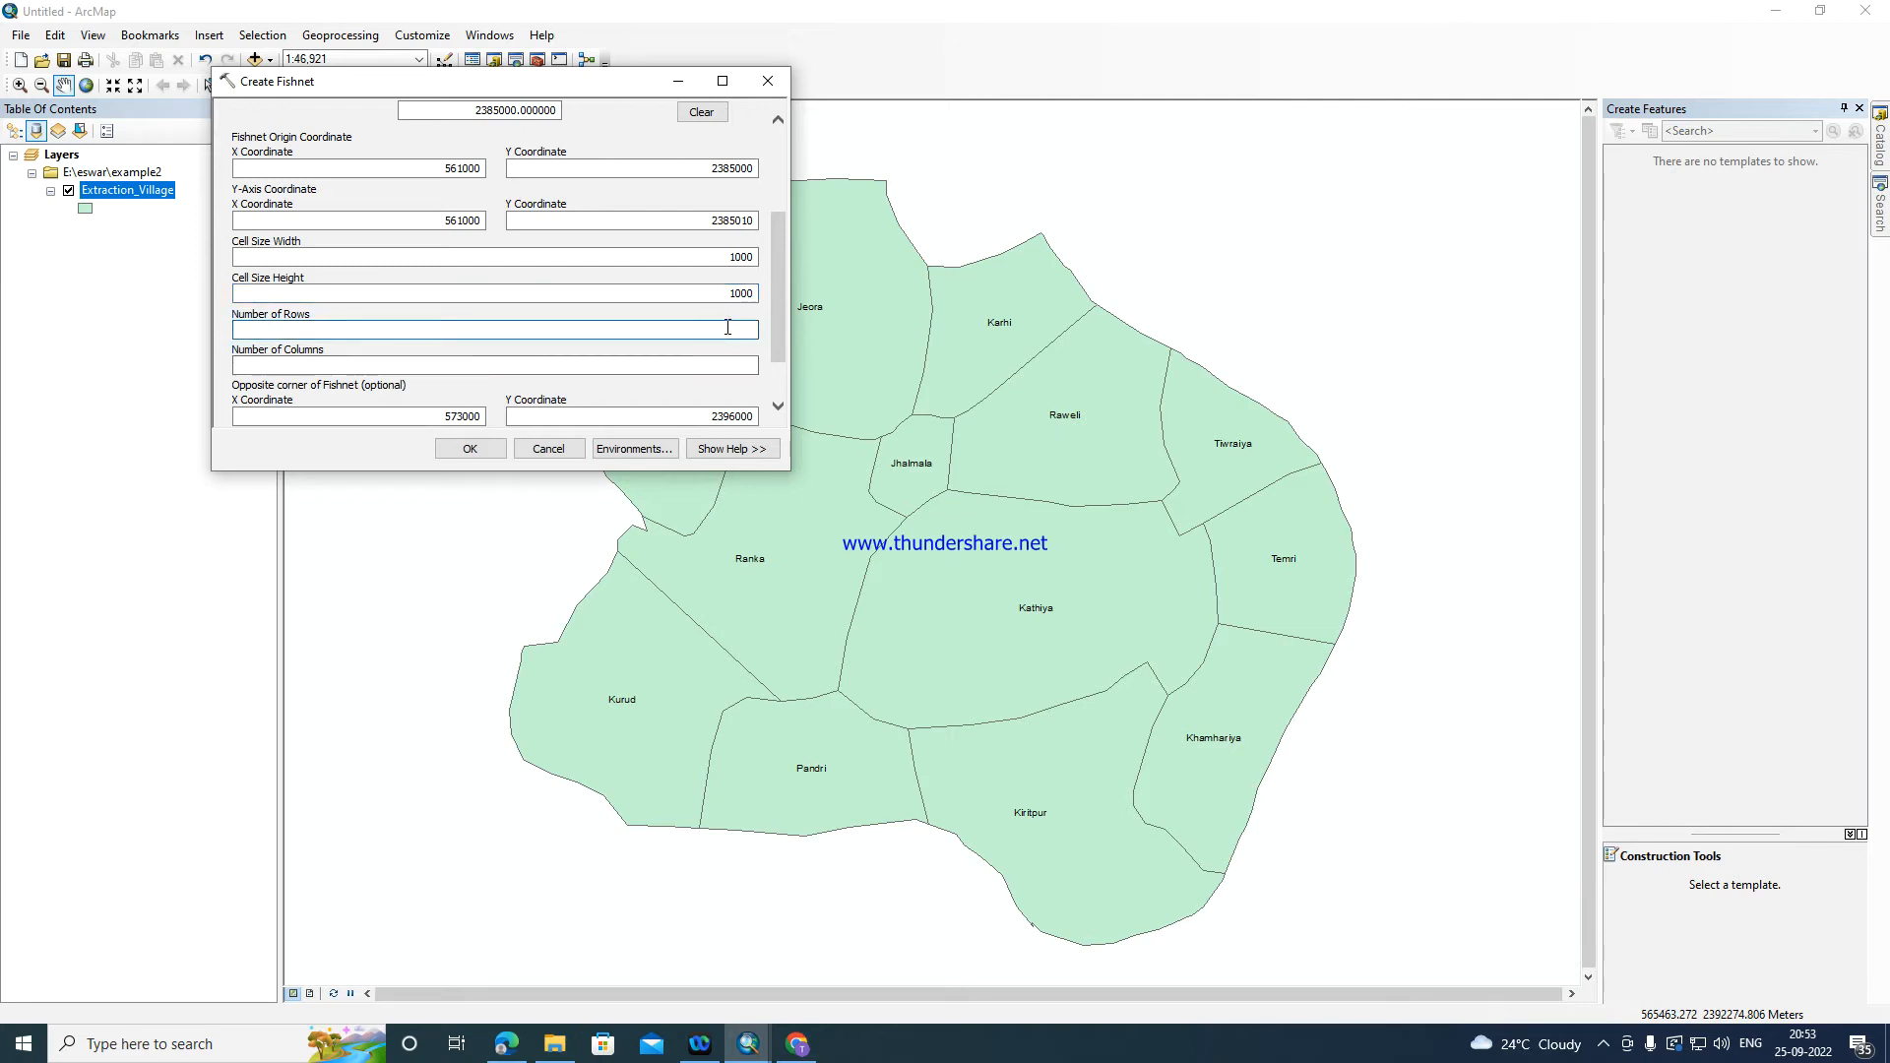
text(11)
key(Tab)
text(12)
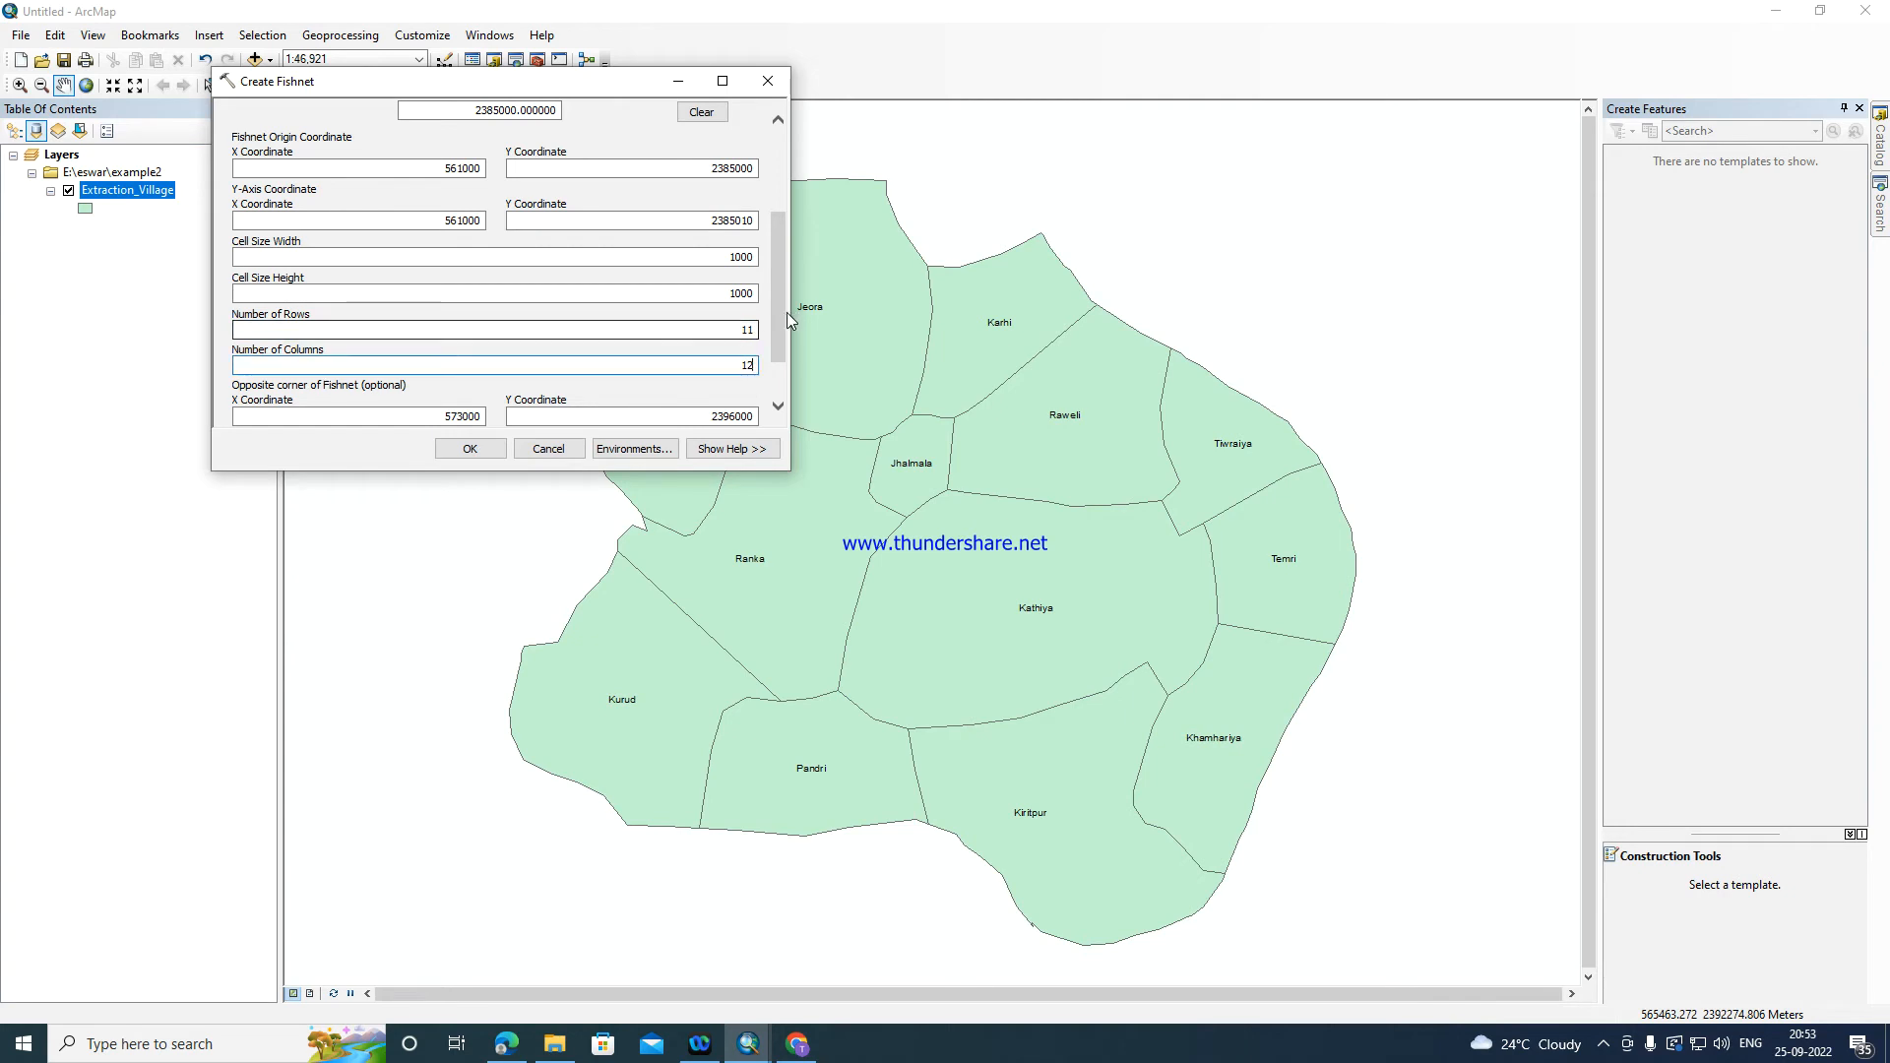
- Choose polygon as the fishnet's geometry type, keeping label points, and run the tool
drag(775, 315, 774, 369)
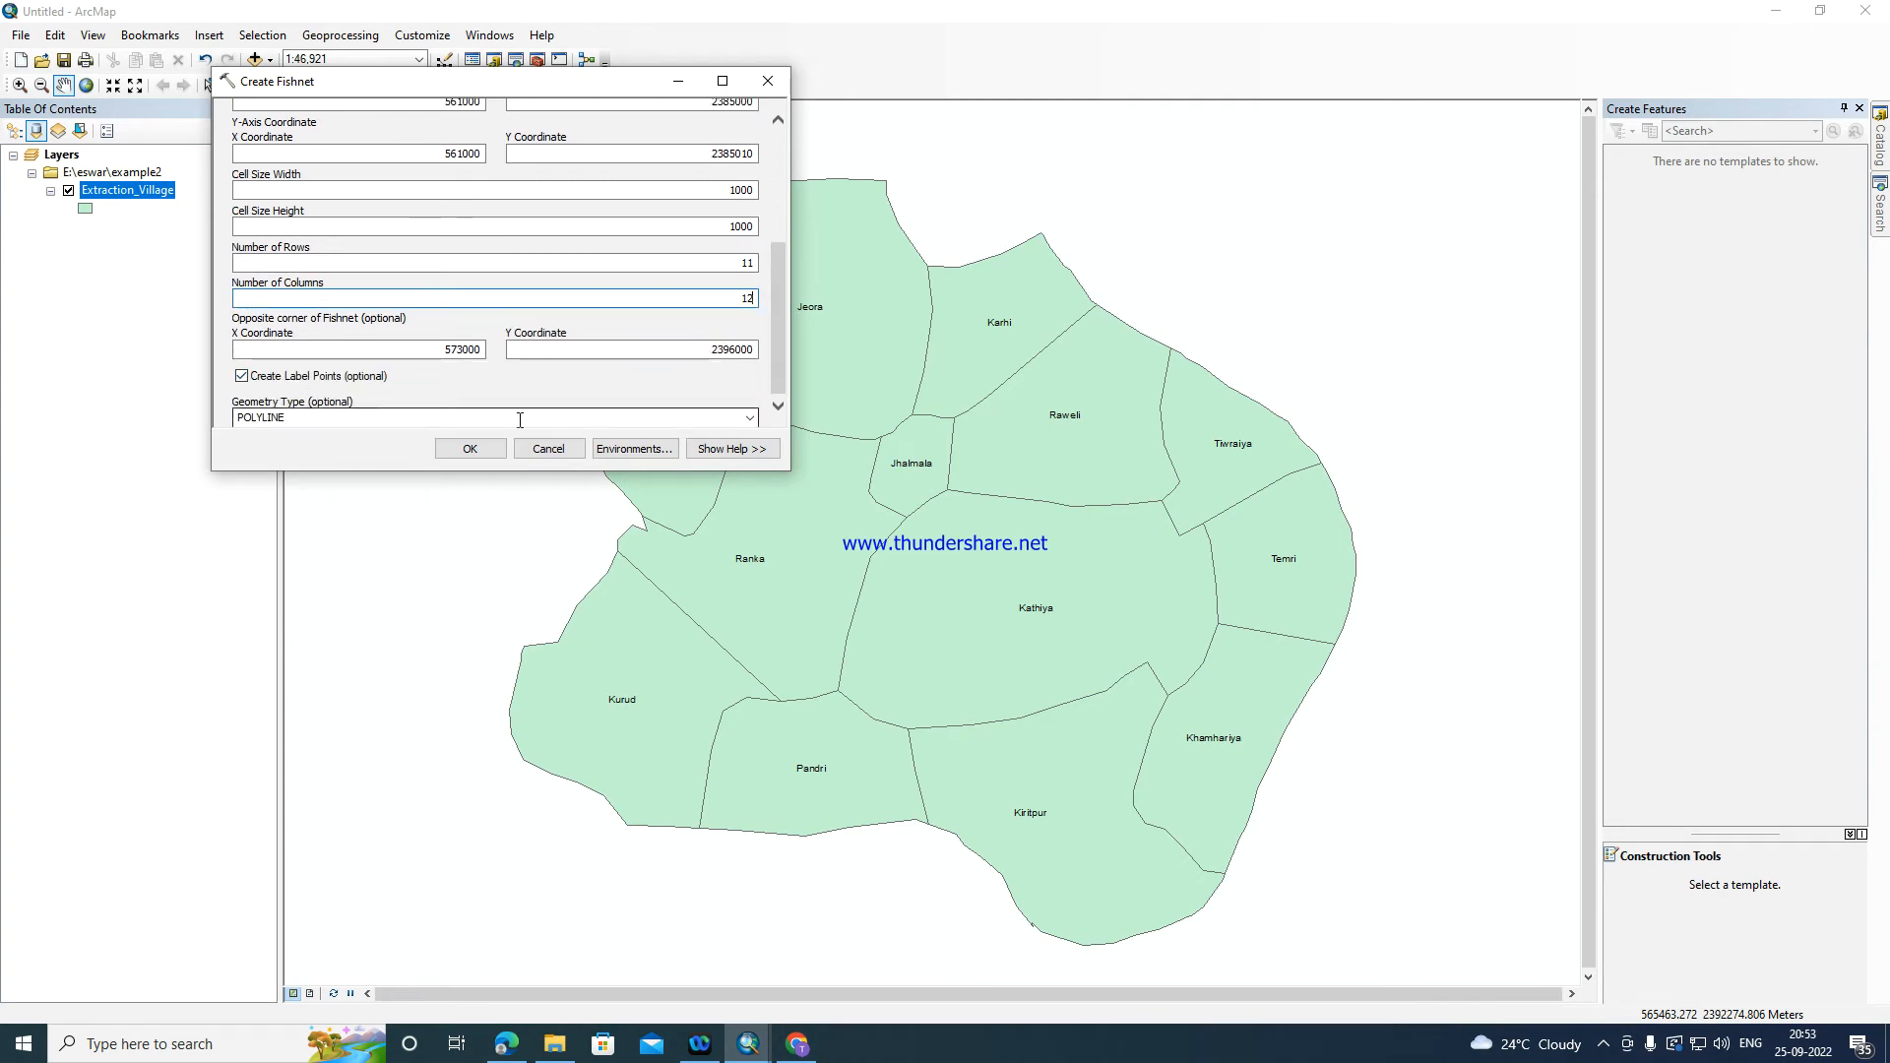
click(749, 418)
click(570, 453)
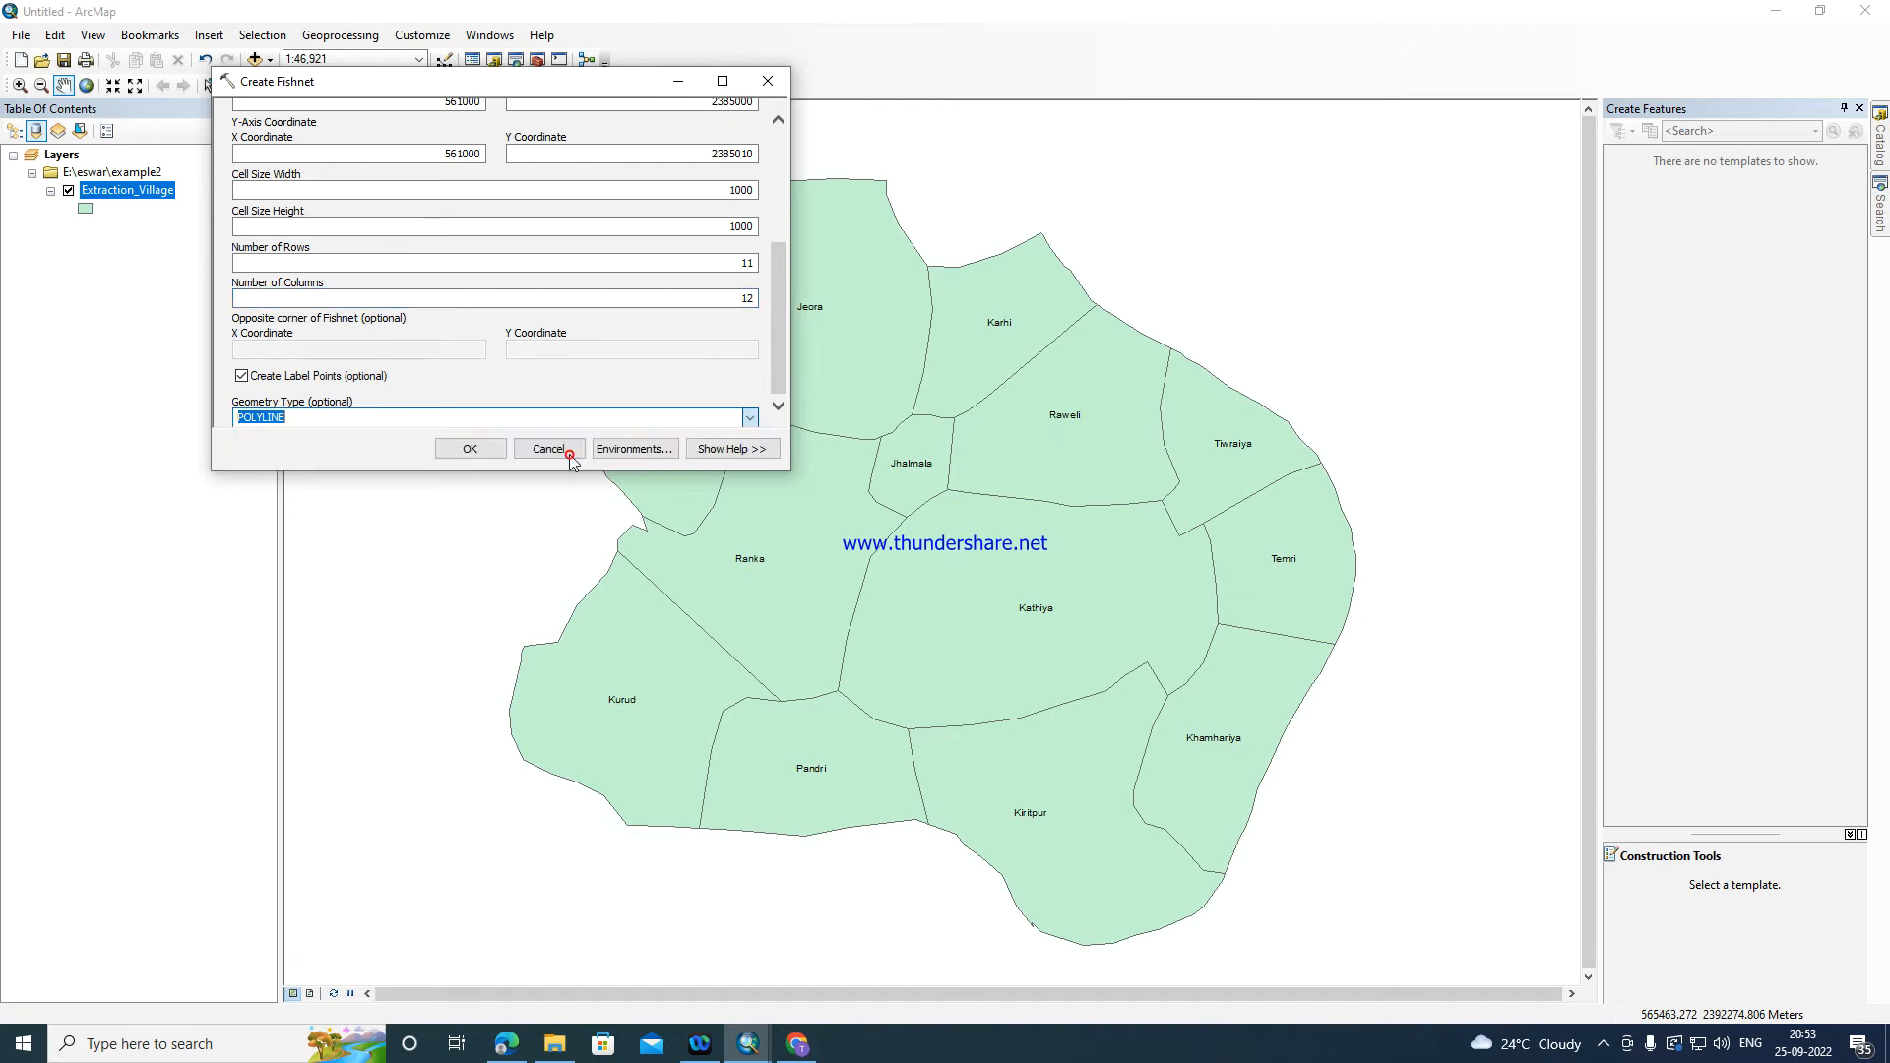
click(471, 449)
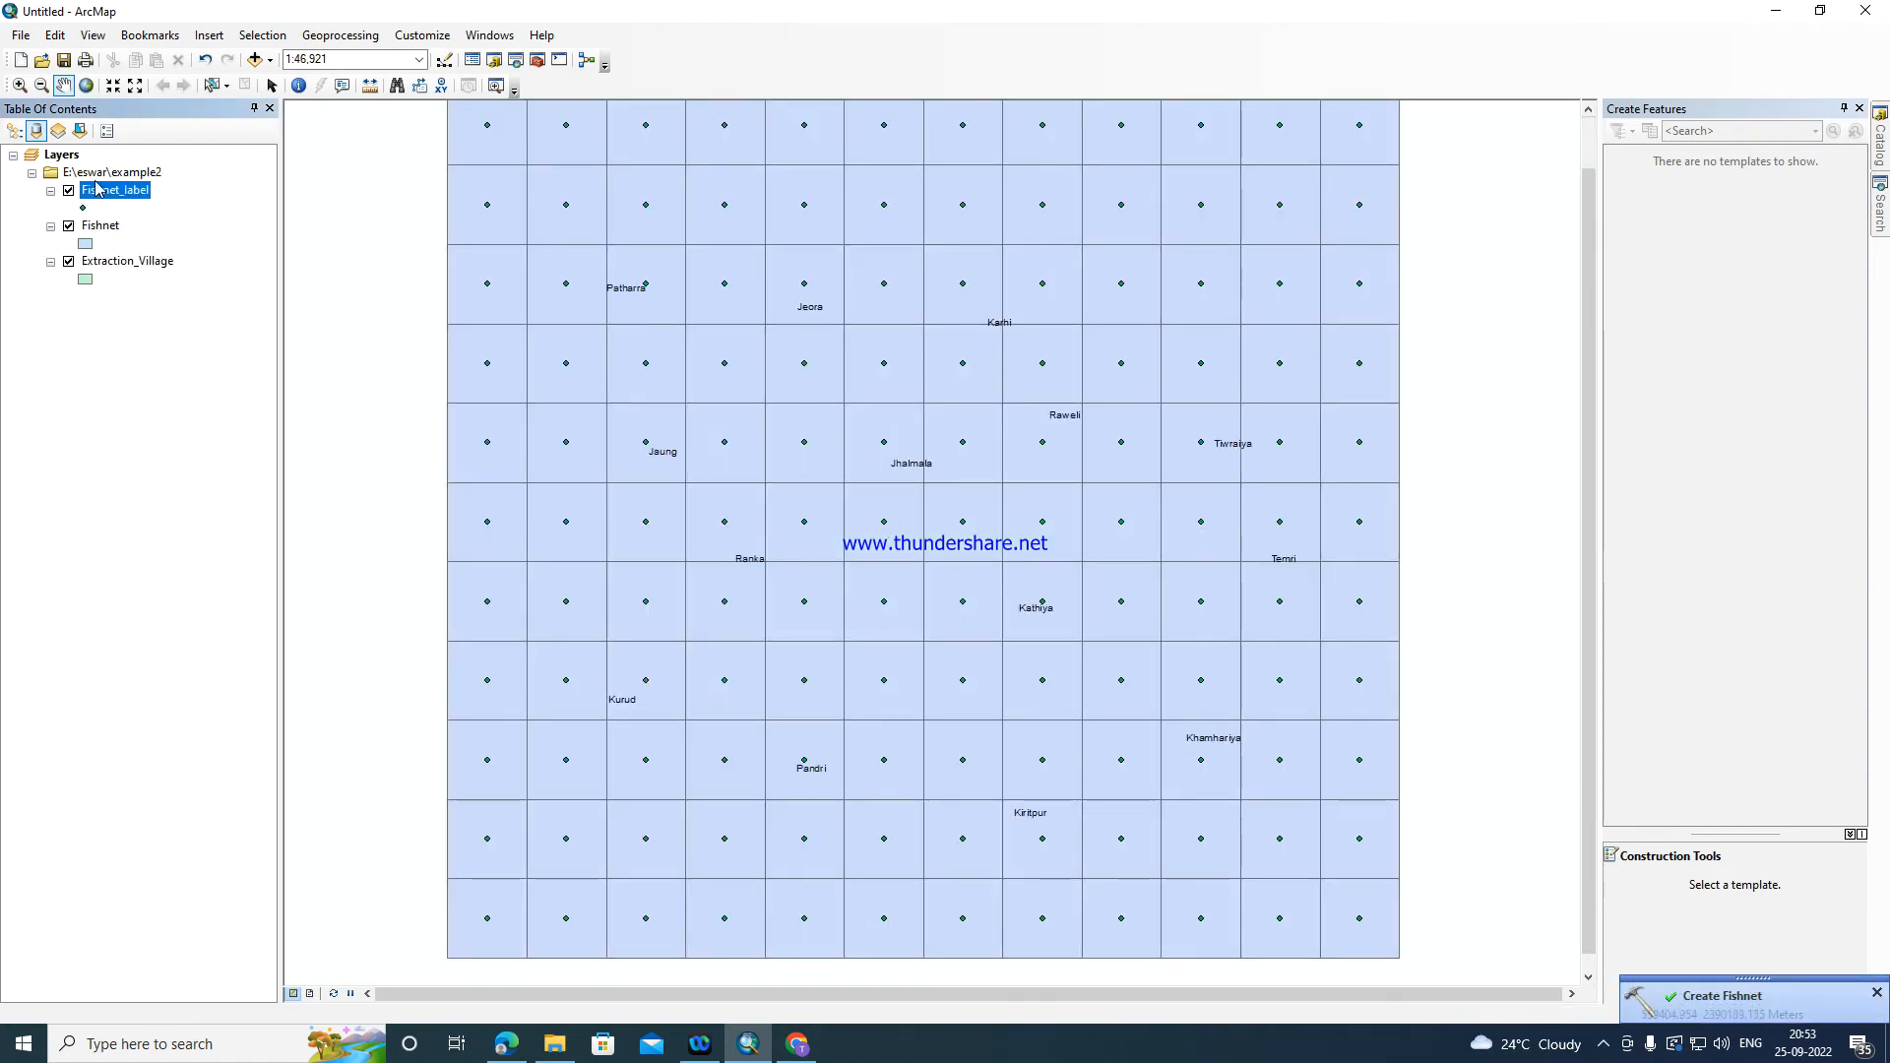
- Hide the Fishnet layer to view the label points over the villages, and show it again
click(68, 226)
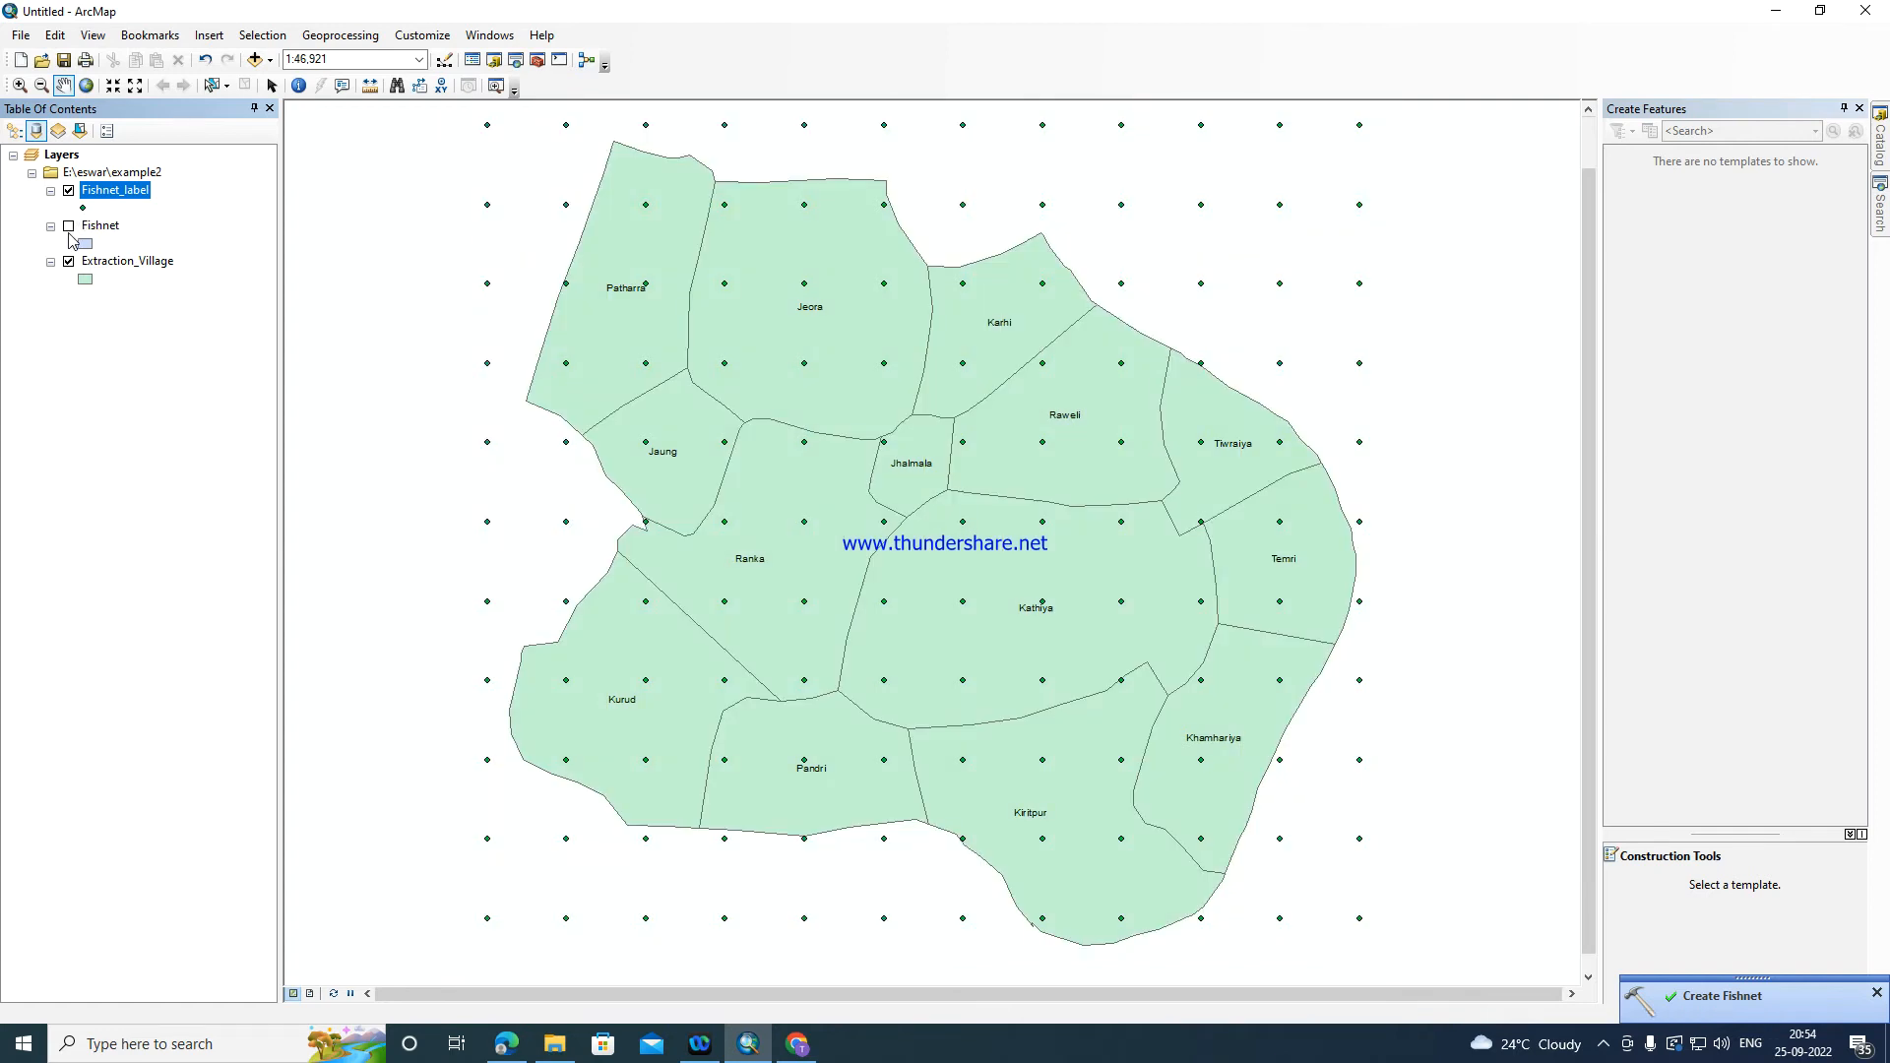
click(69, 226)
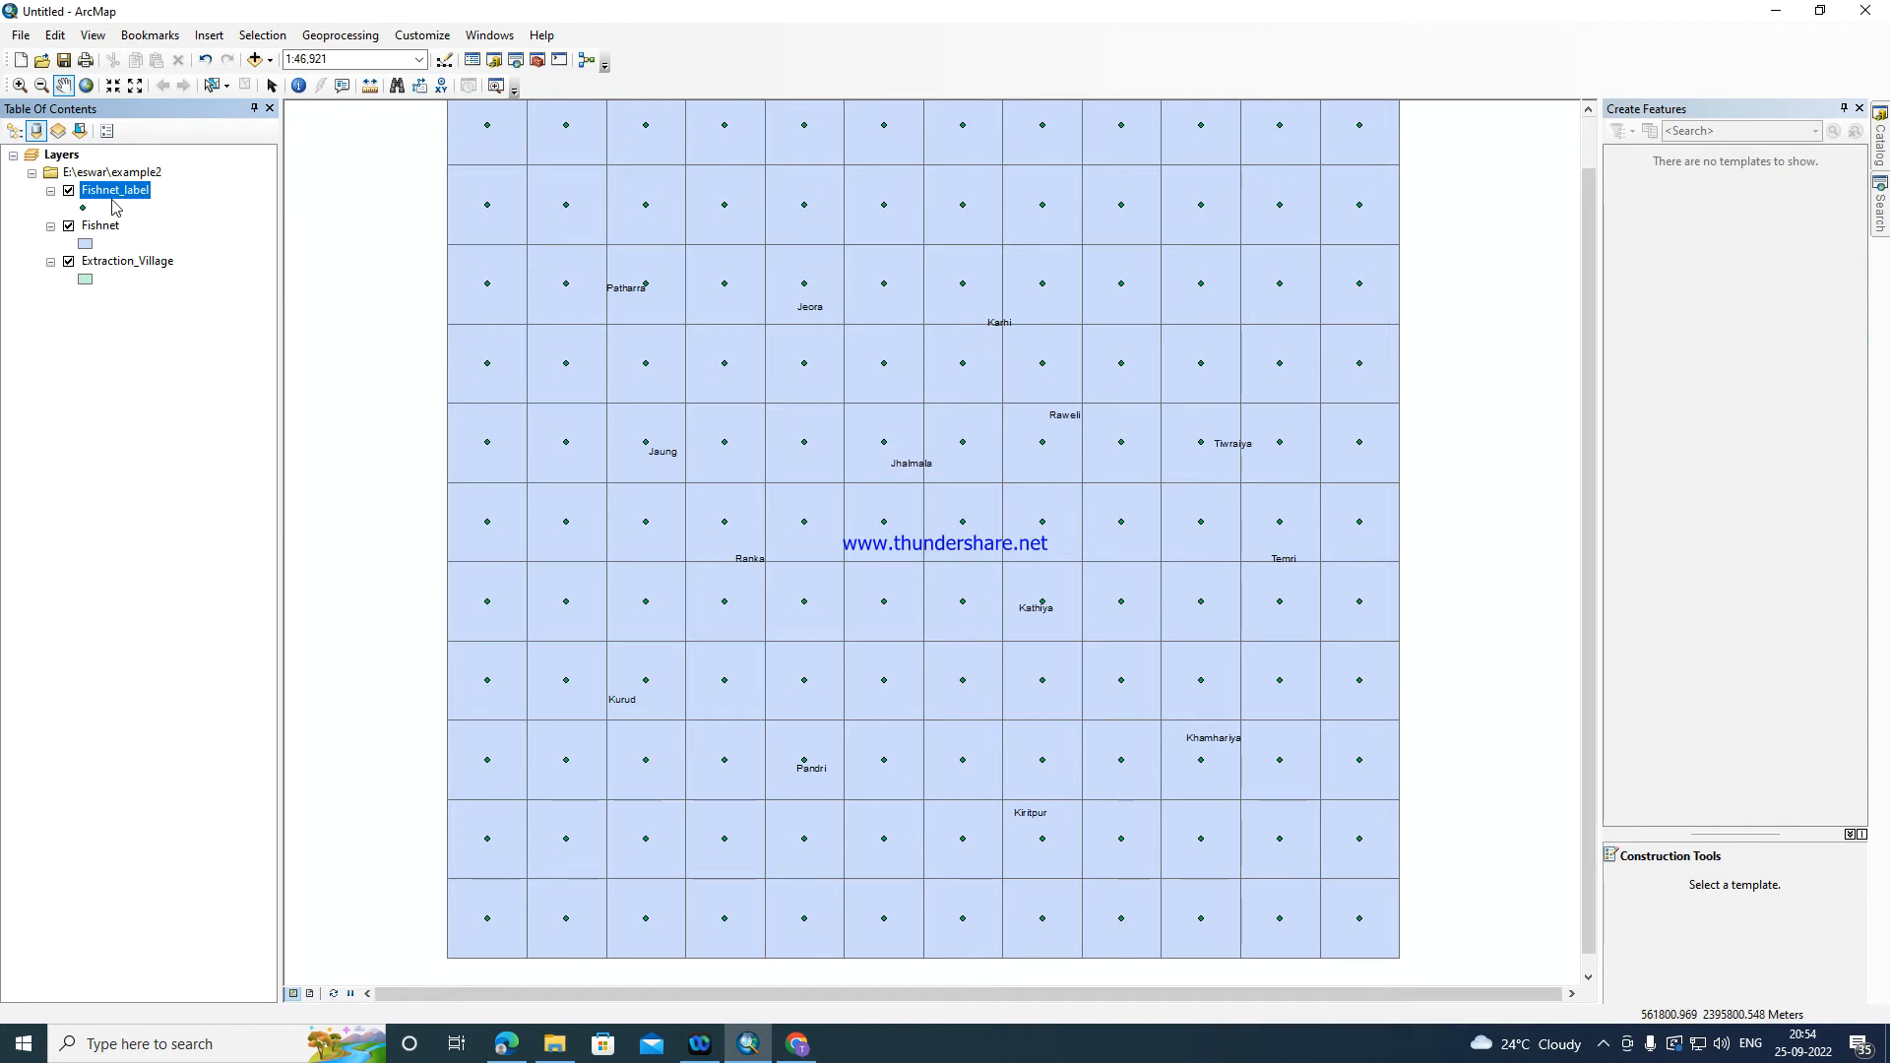
- Search the tools for define projection
click(1880, 209)
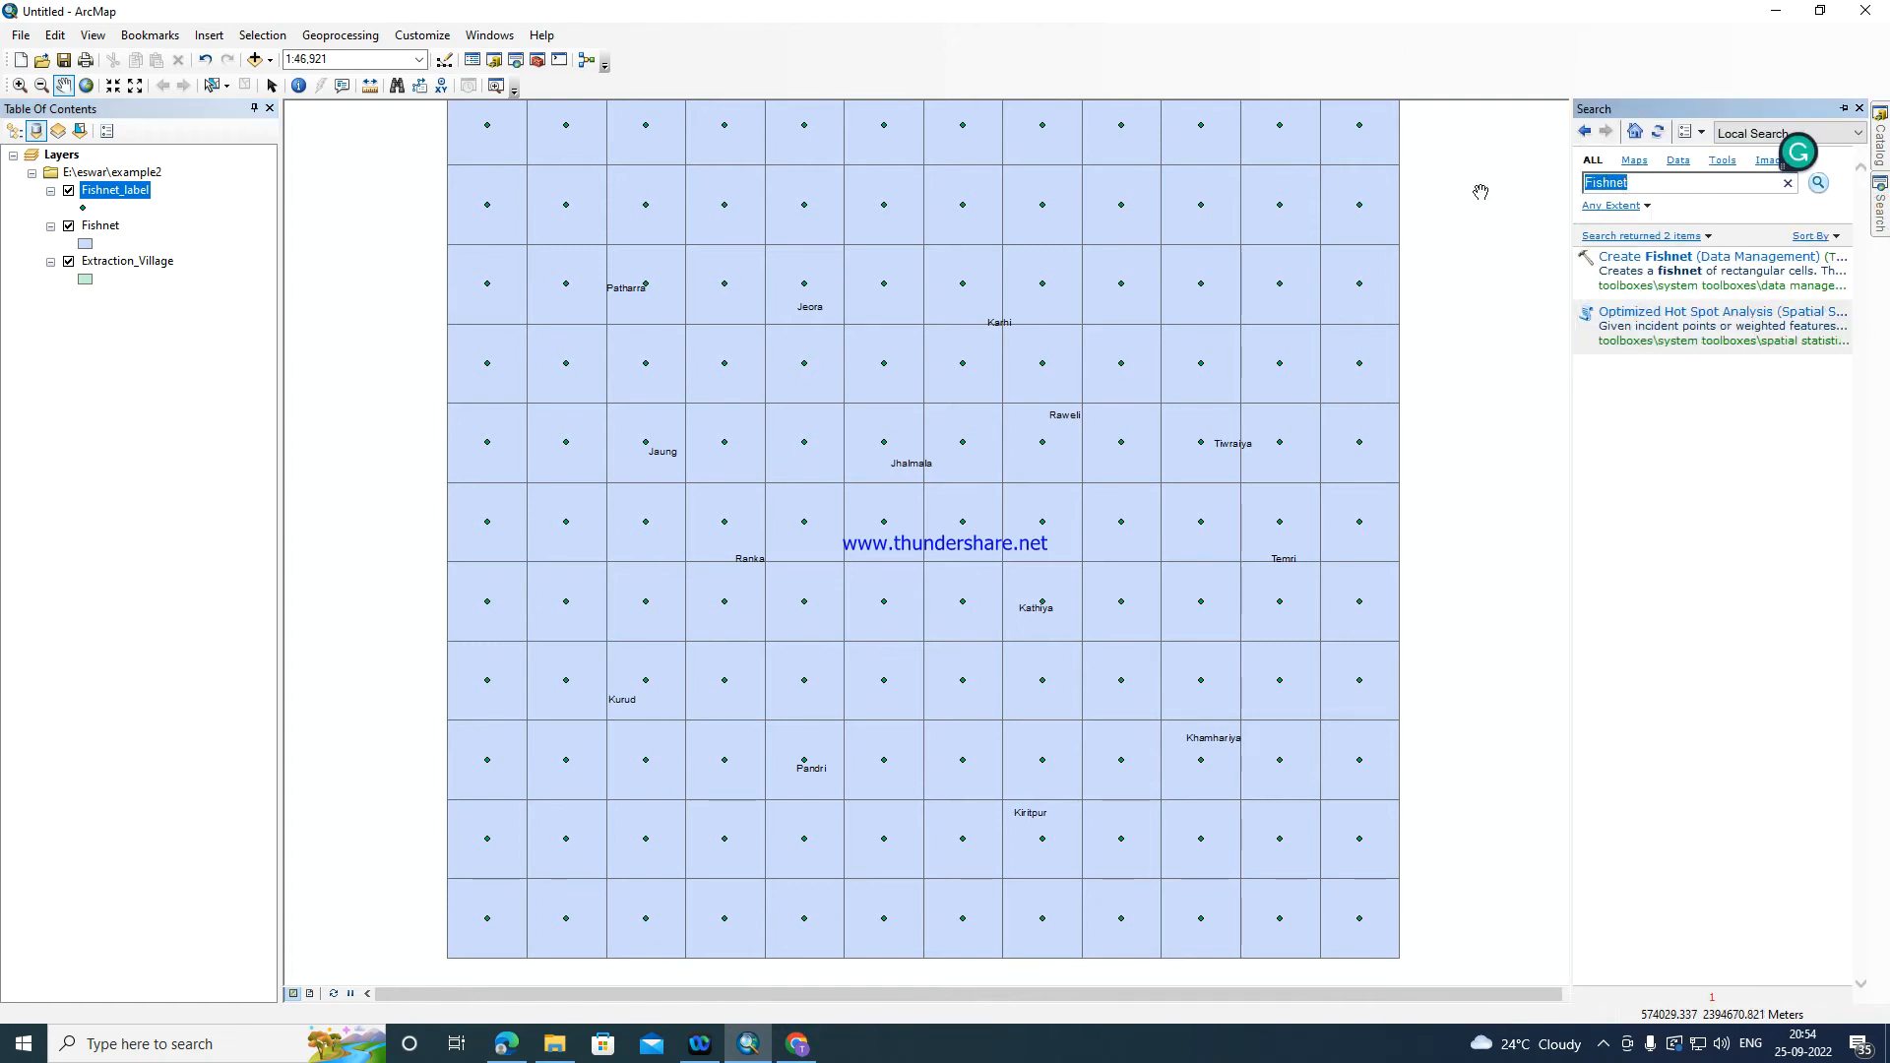
text(define projec)
key(Return)
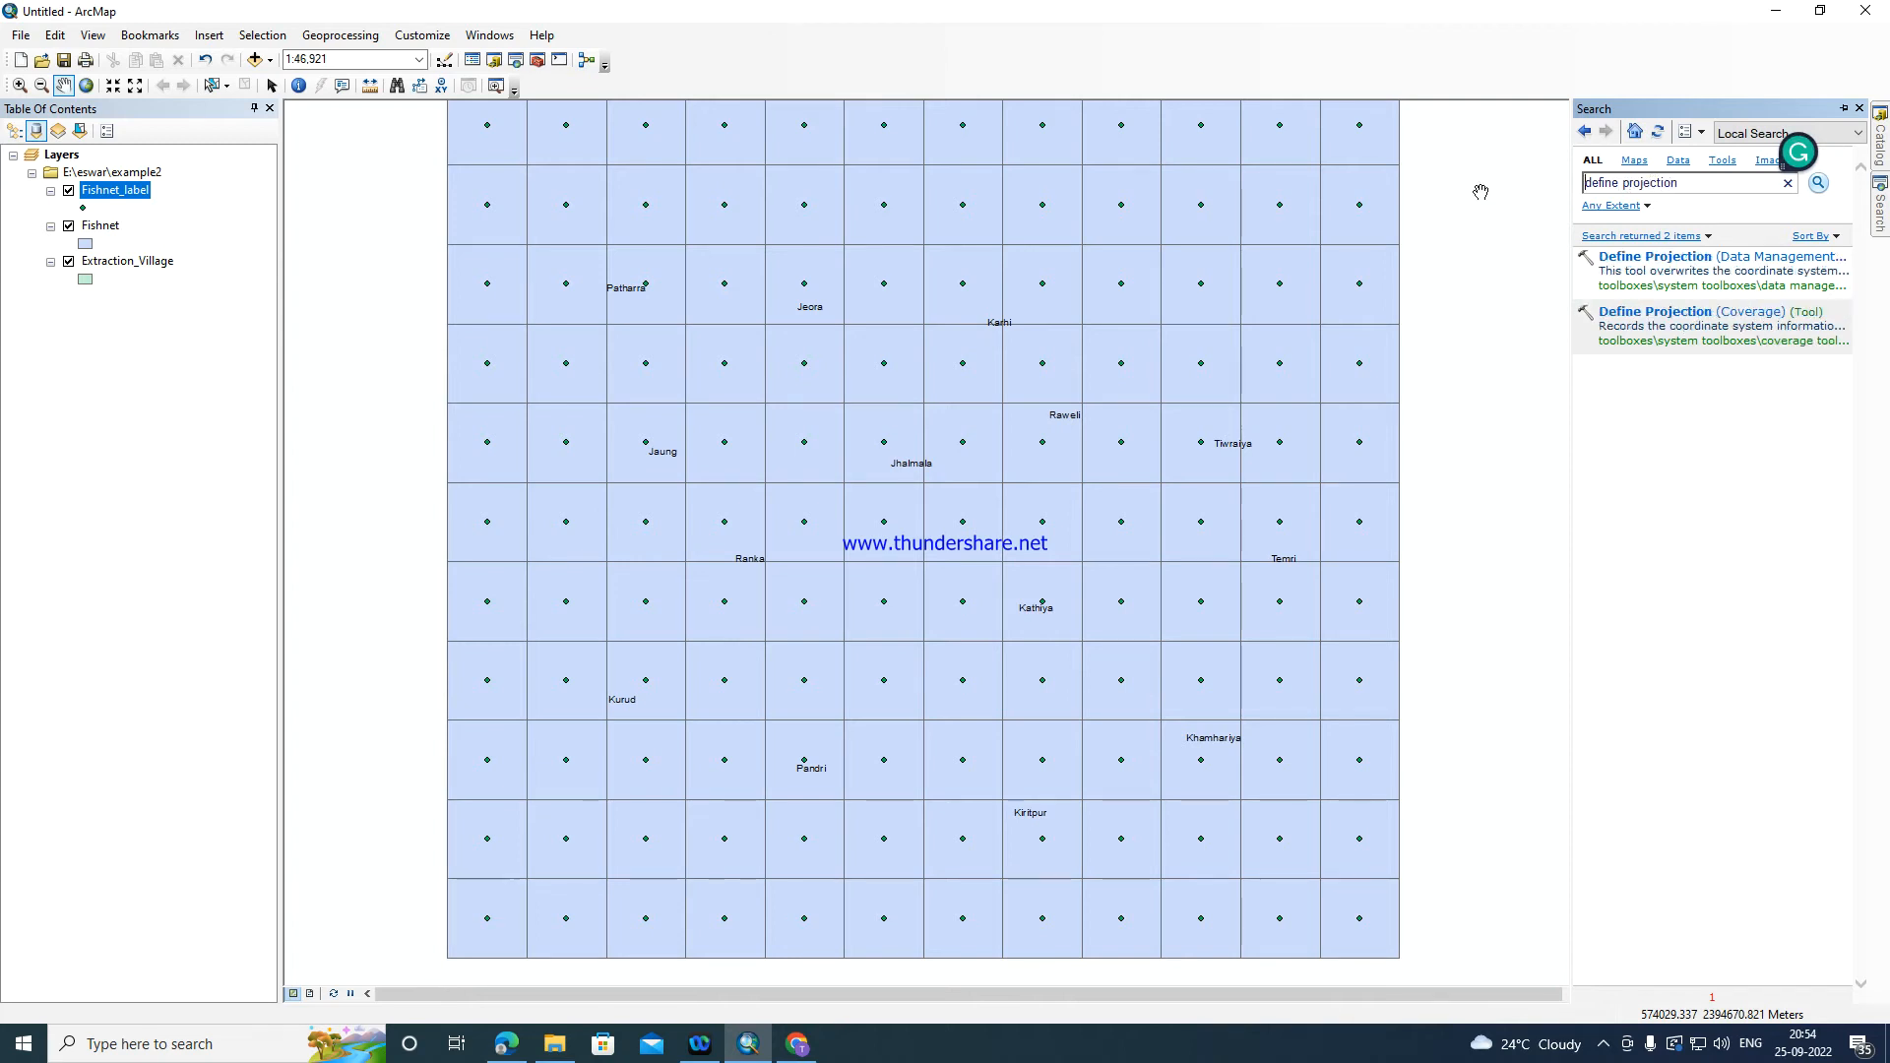
- Define the projection of the Fishnet_label layer as WGS 1984 UTM Zone 44N from the favorite coordinate systems
click(1700, 258)
click(715, 138)
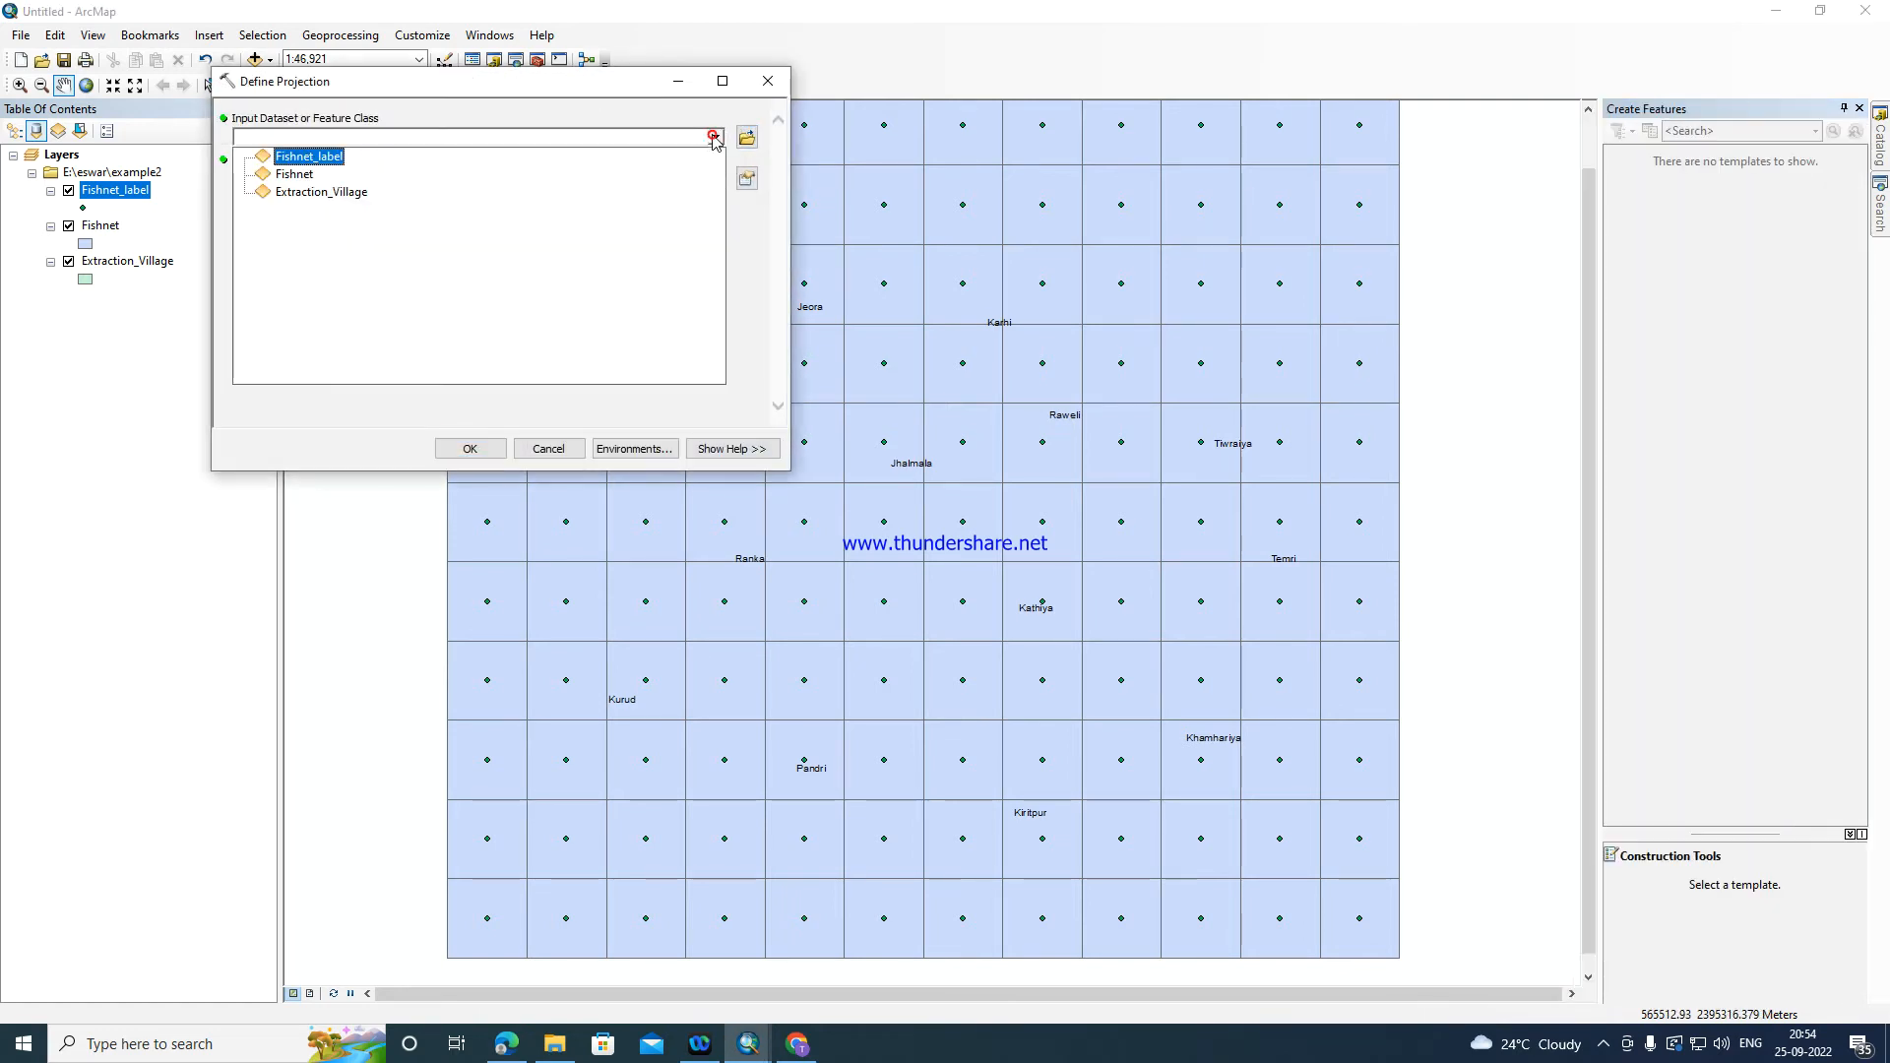
click(325, 160)
click(747, 179)
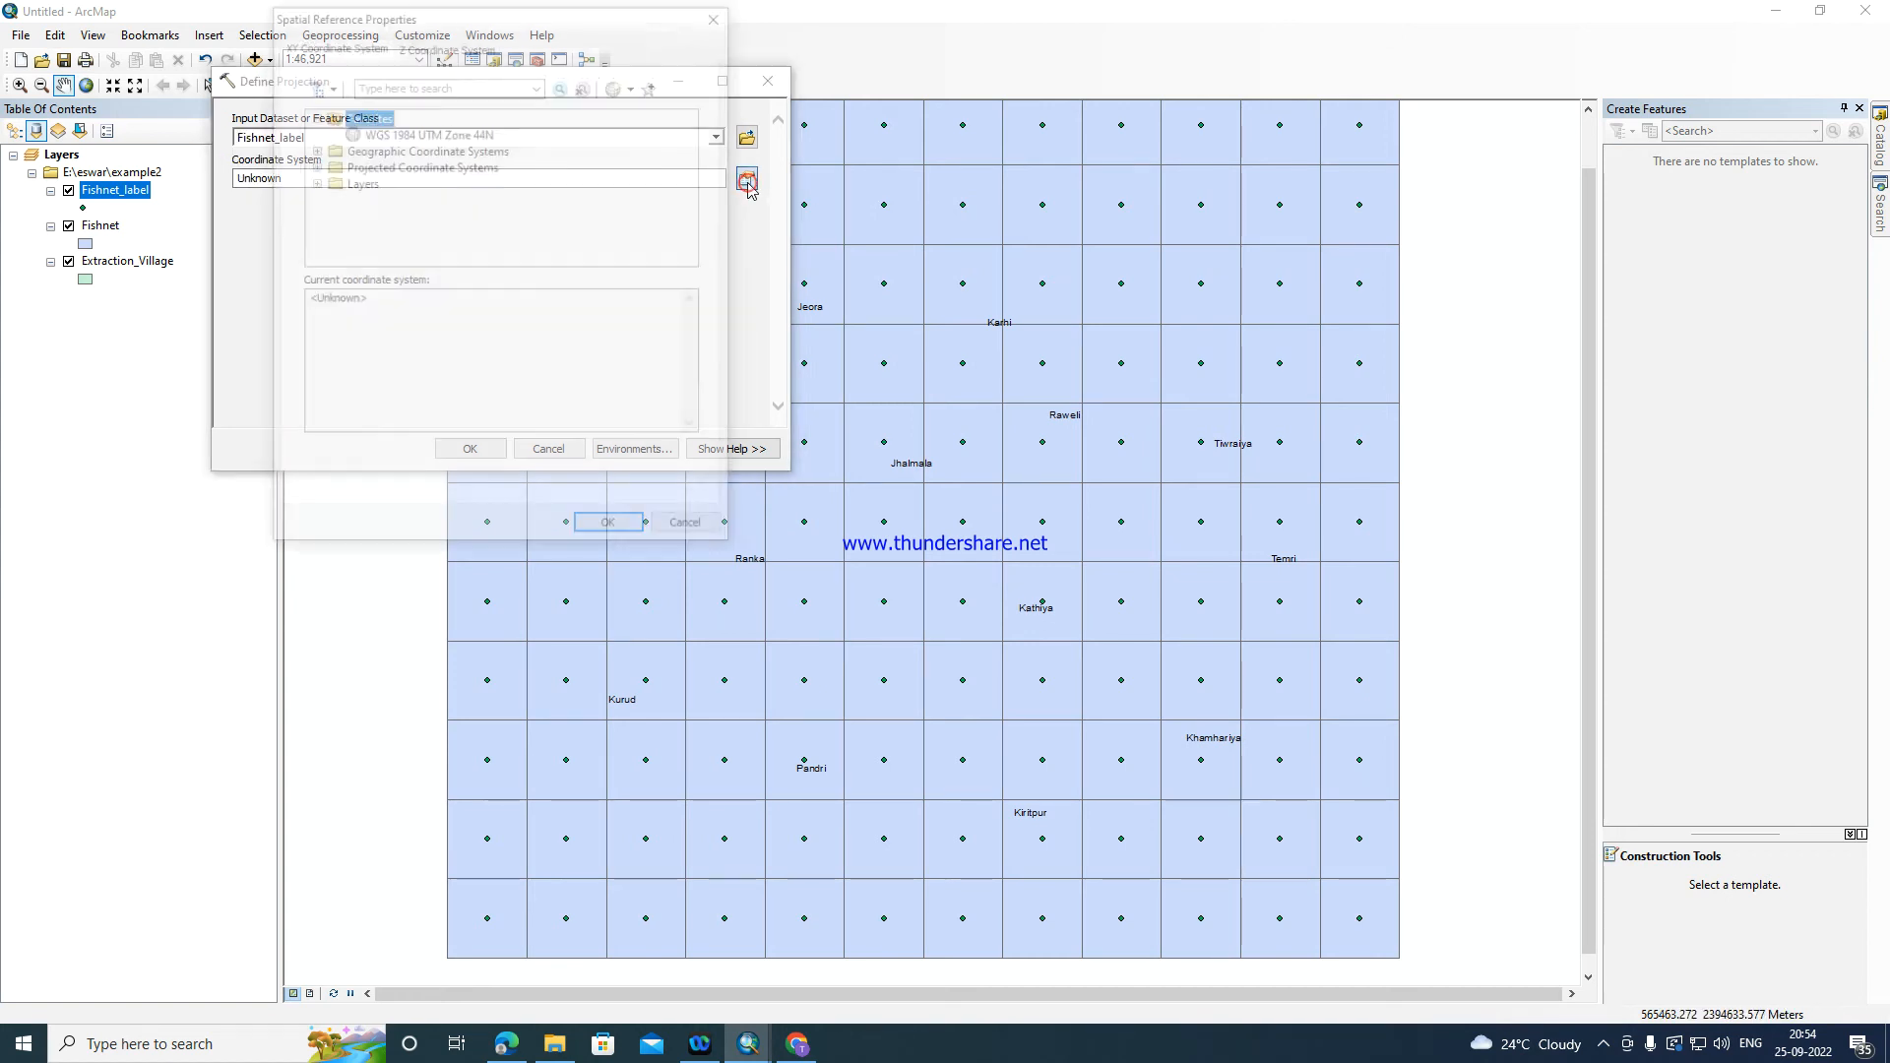
click(463, 132)
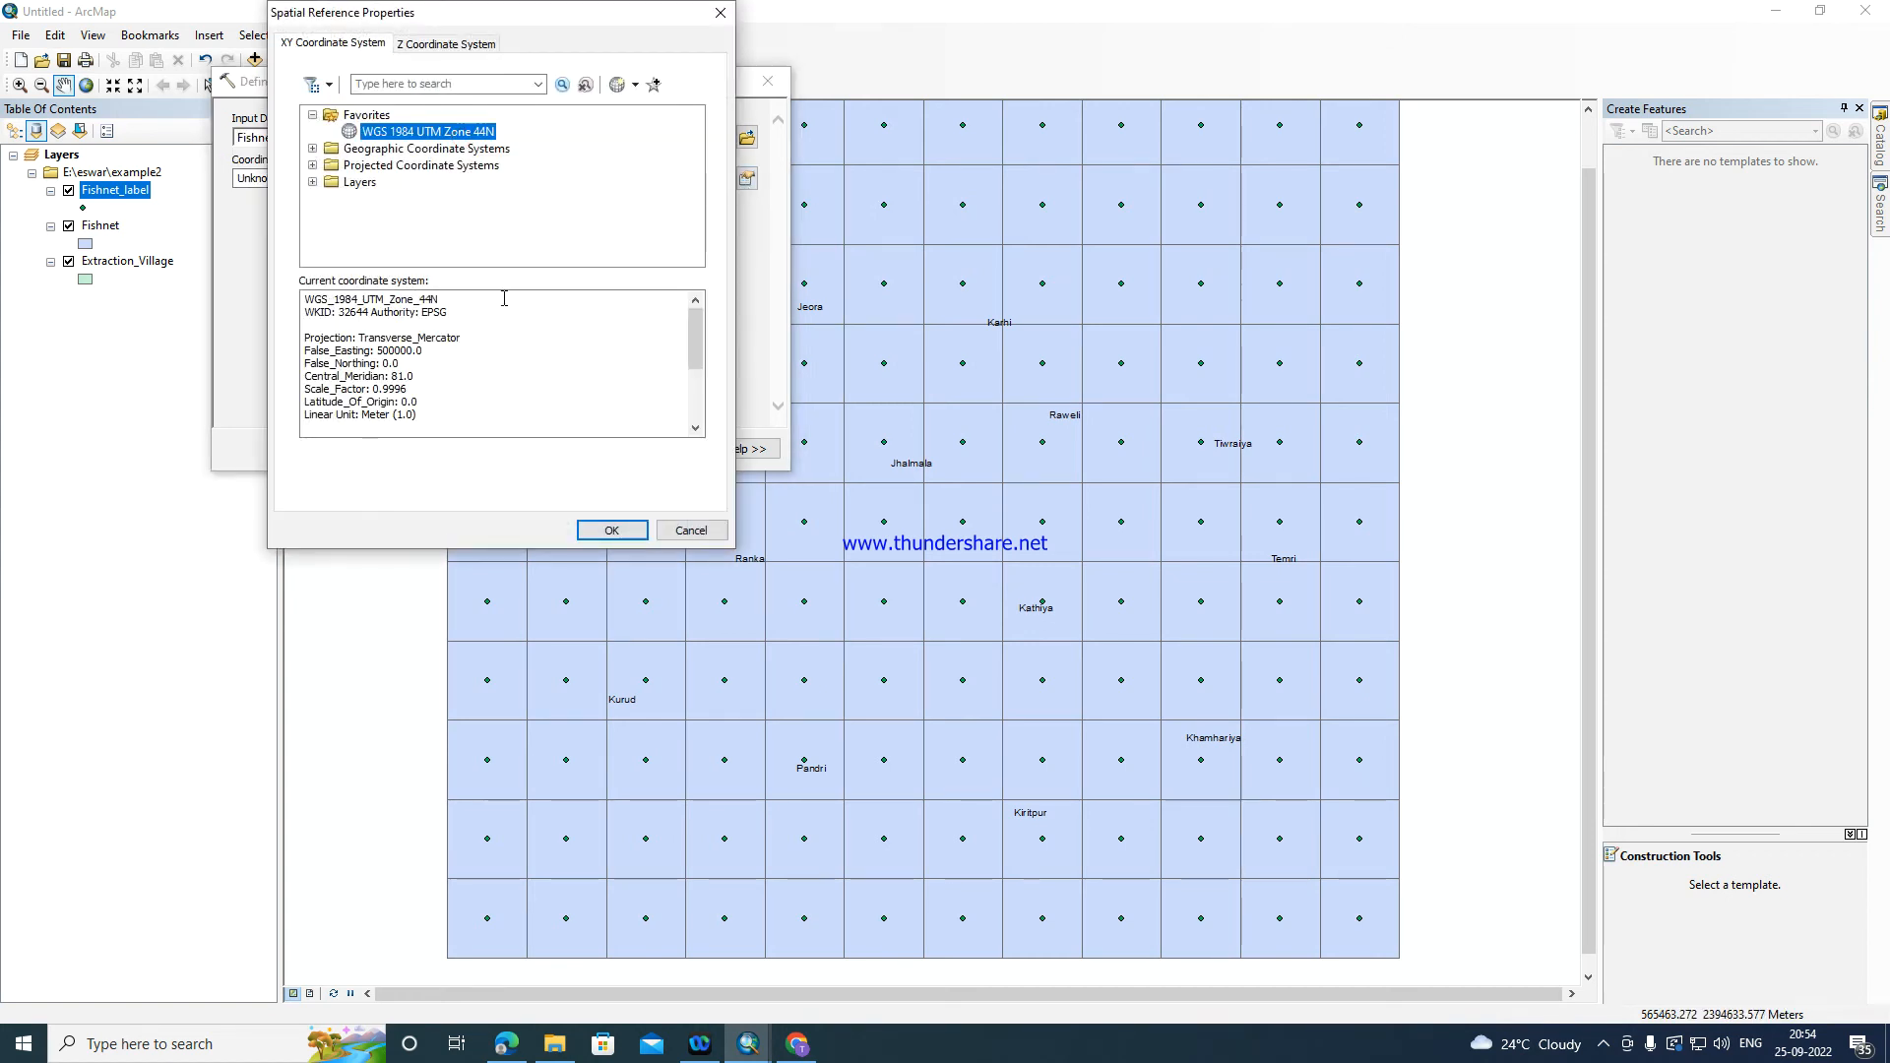
click(608, 529)
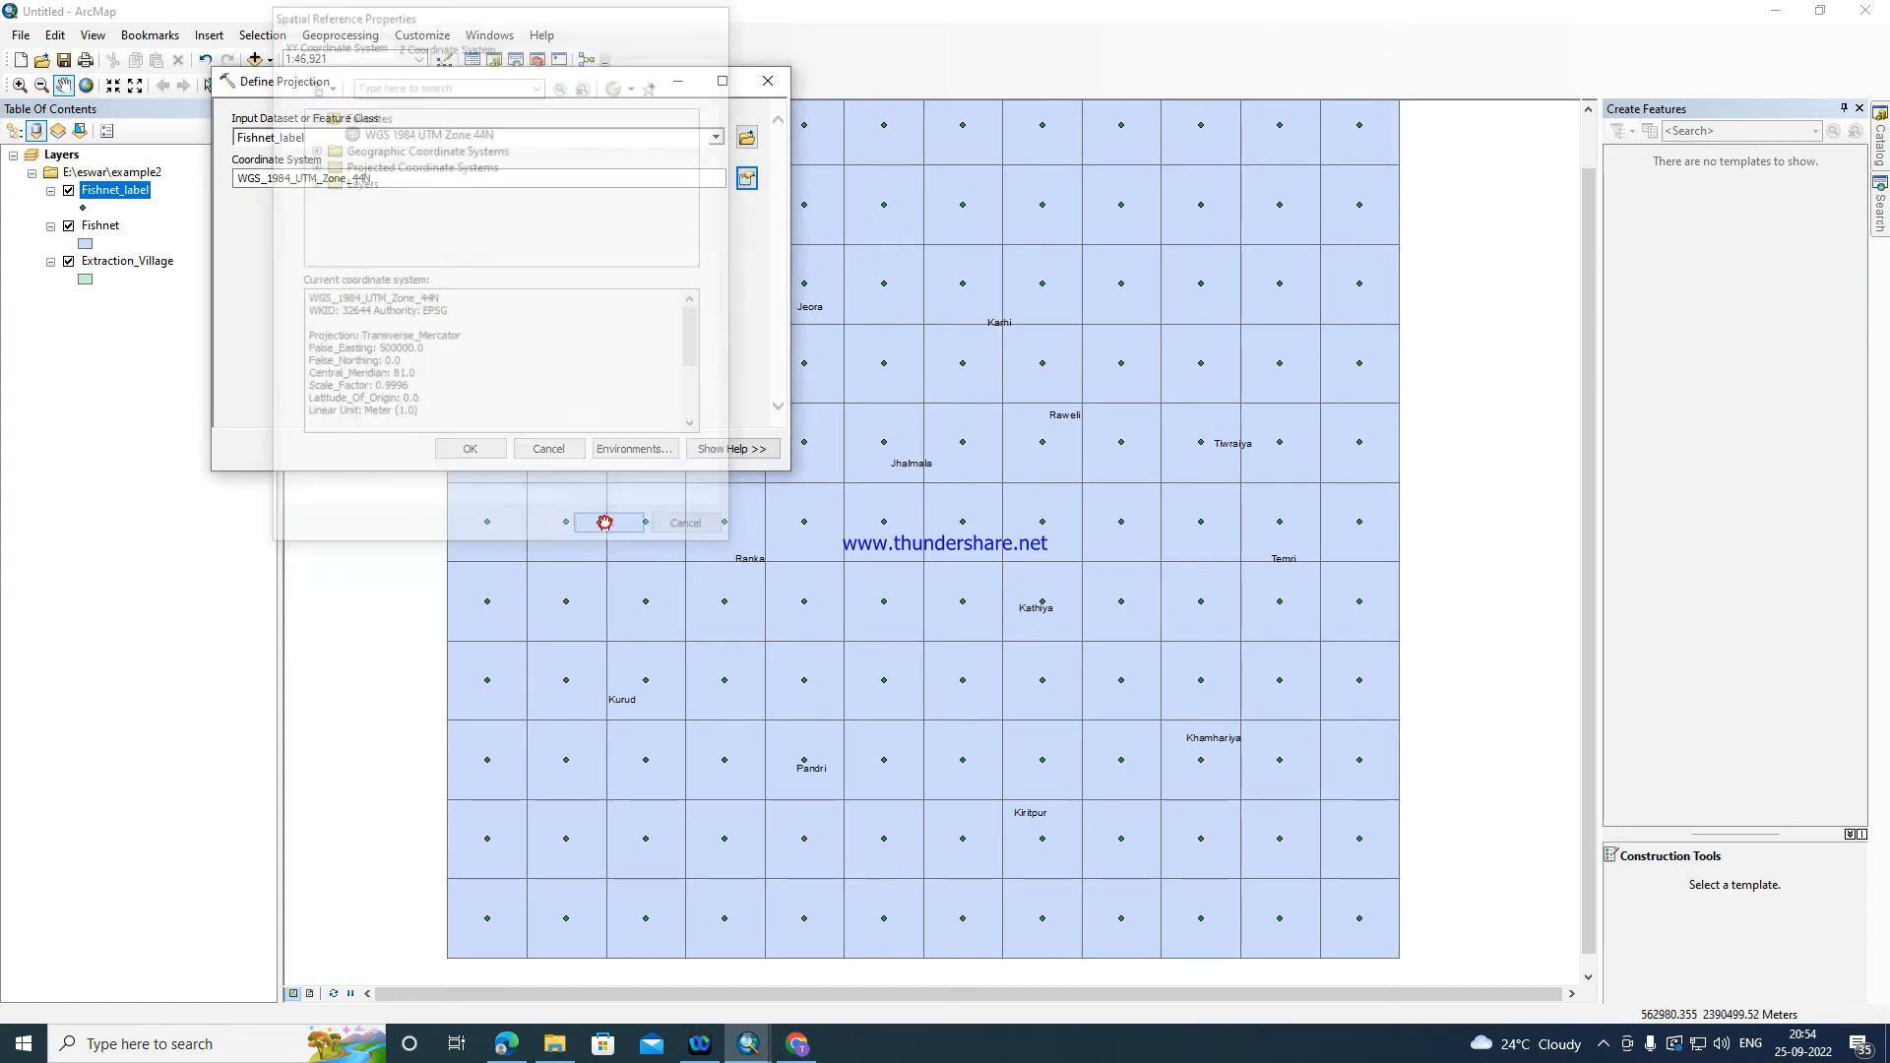
click(470, 449)
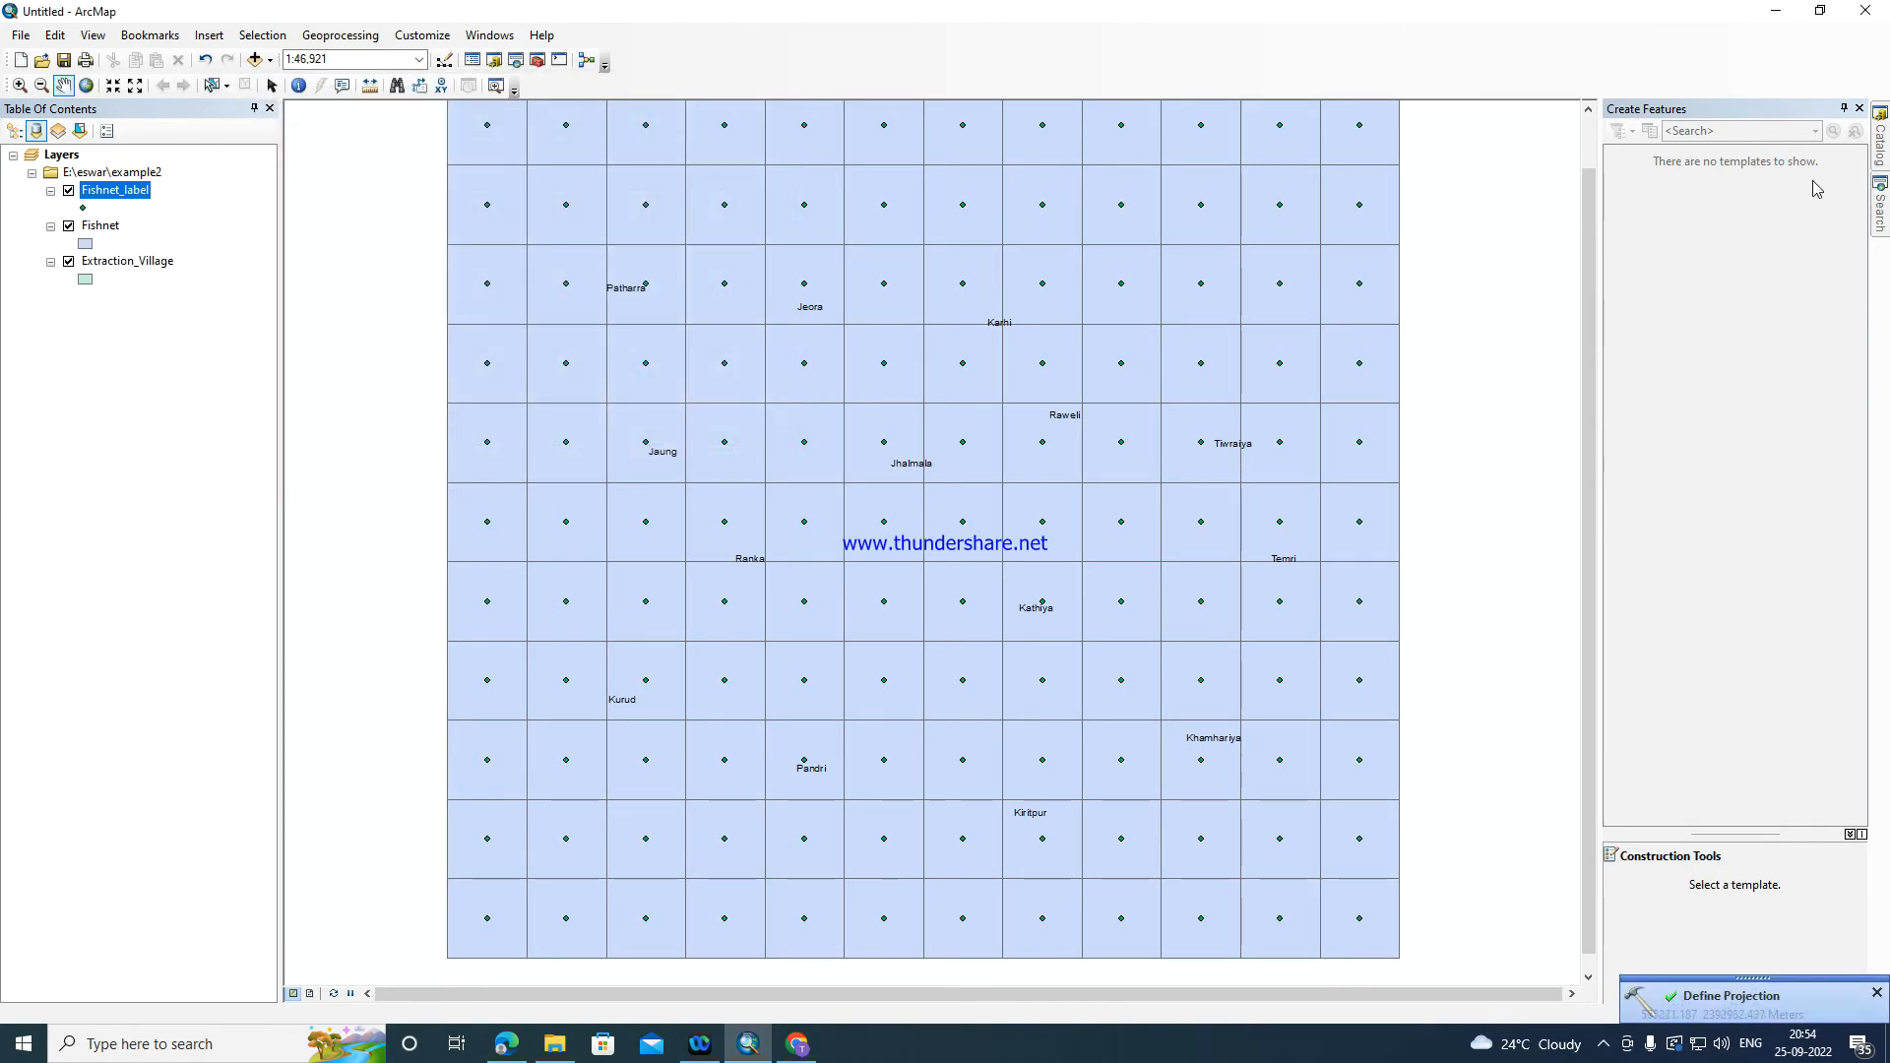
- Define the projection of the Fishnet polygon layer as WGS 1984 UTM Zone 44N
click(1880, 209)
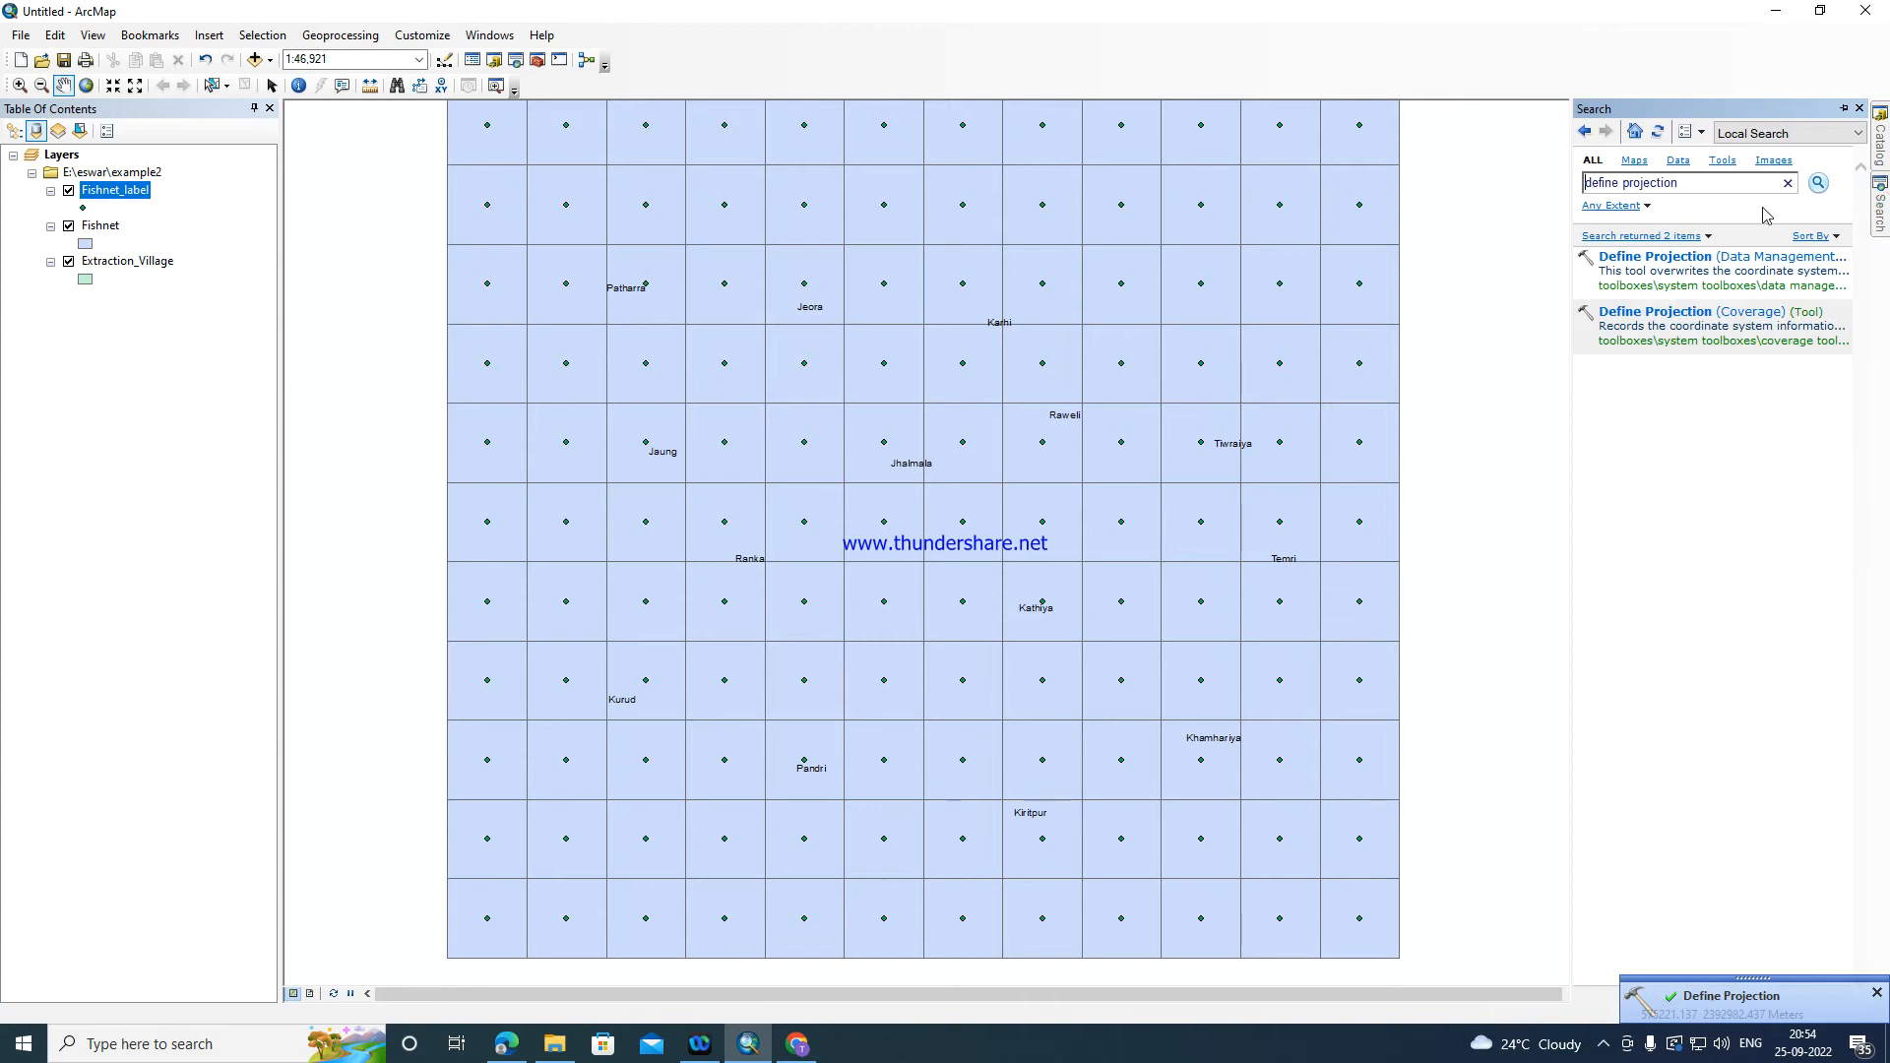
click(1690, 258)
click(716, 138)
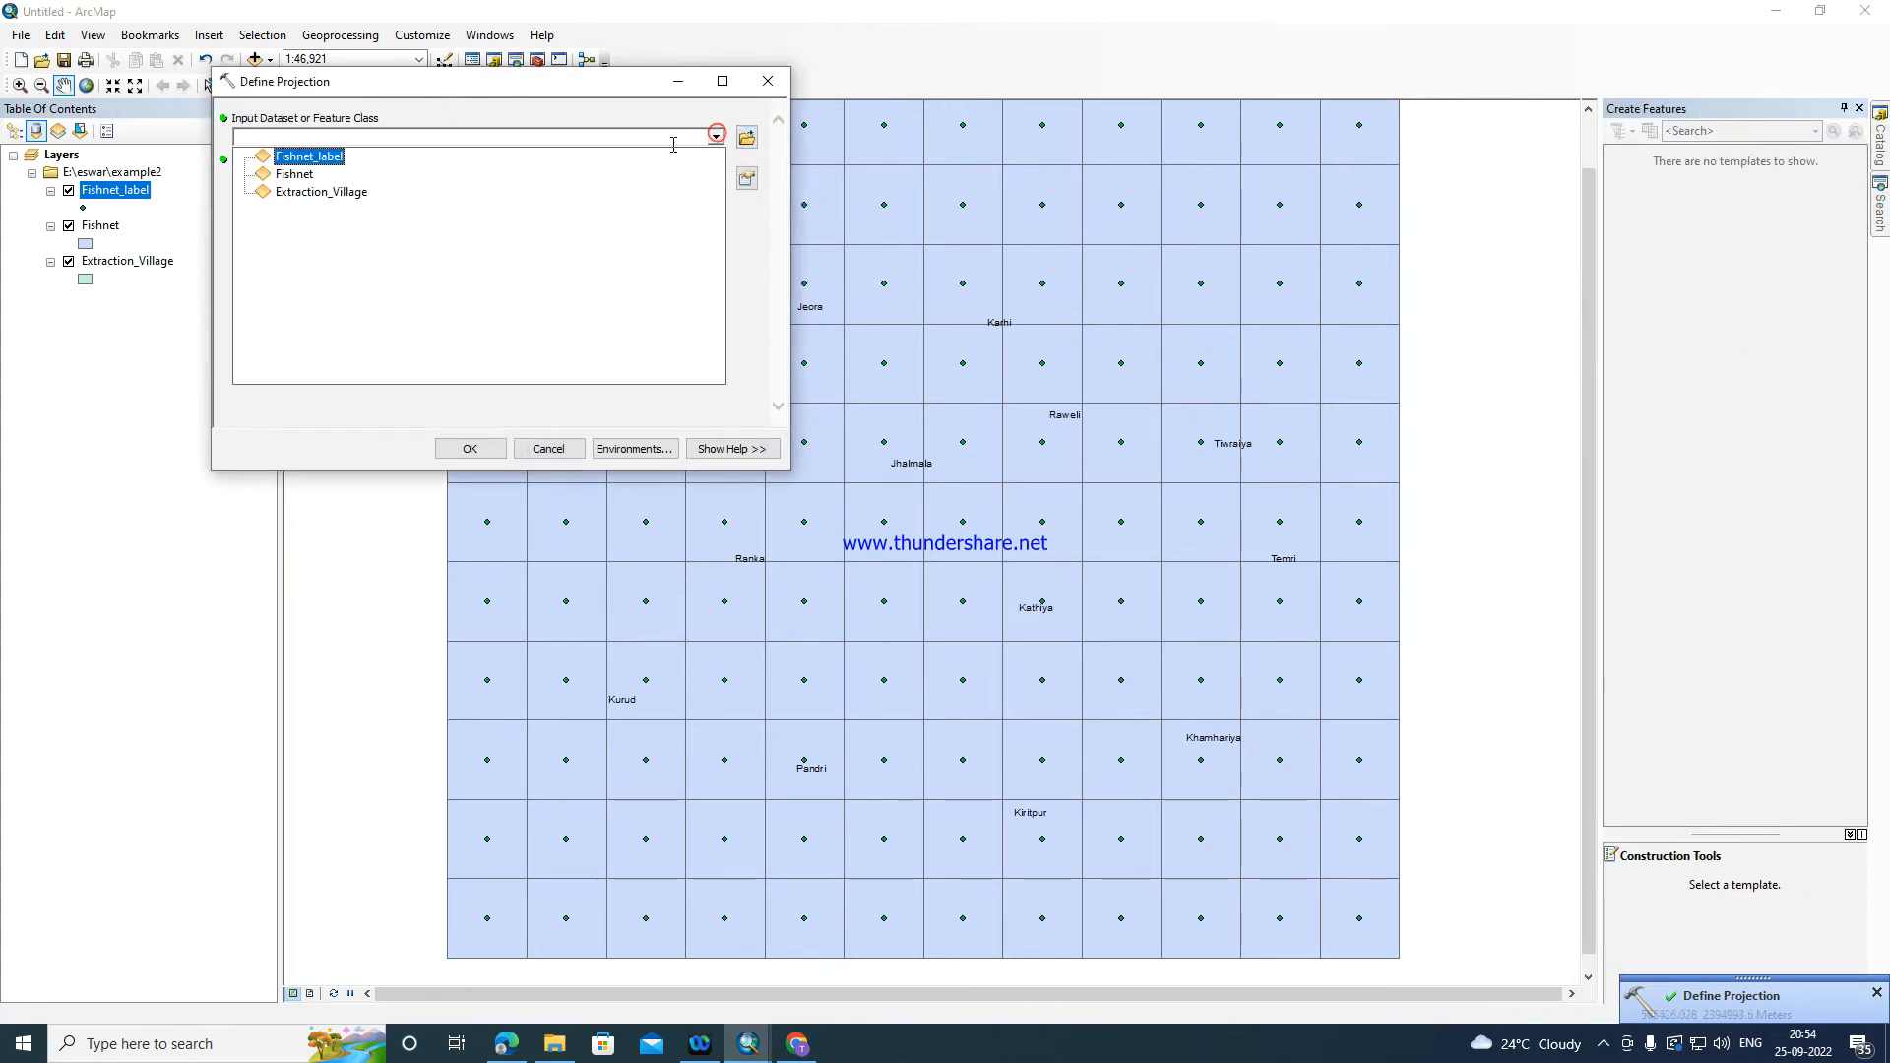
click(311, 176)
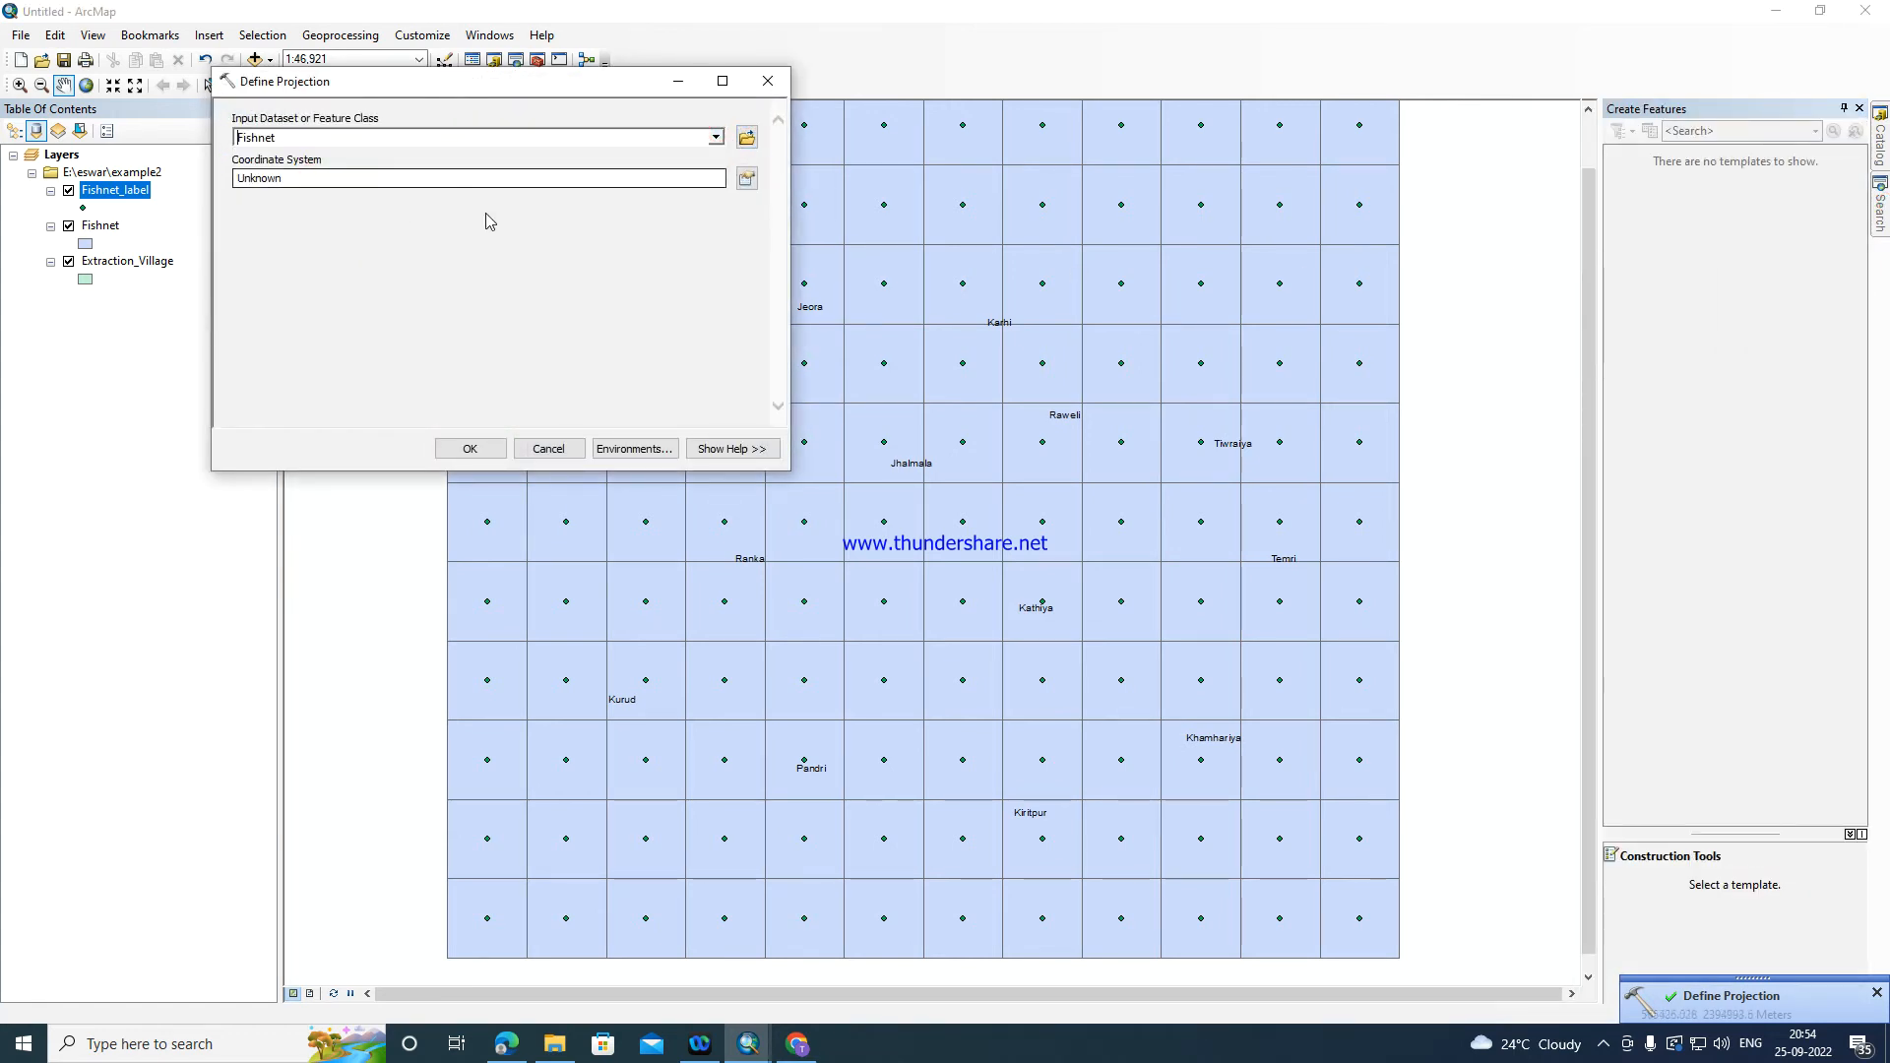
click(747, 178)
click(413, 132)
click(610, 530)
click(483, 452)
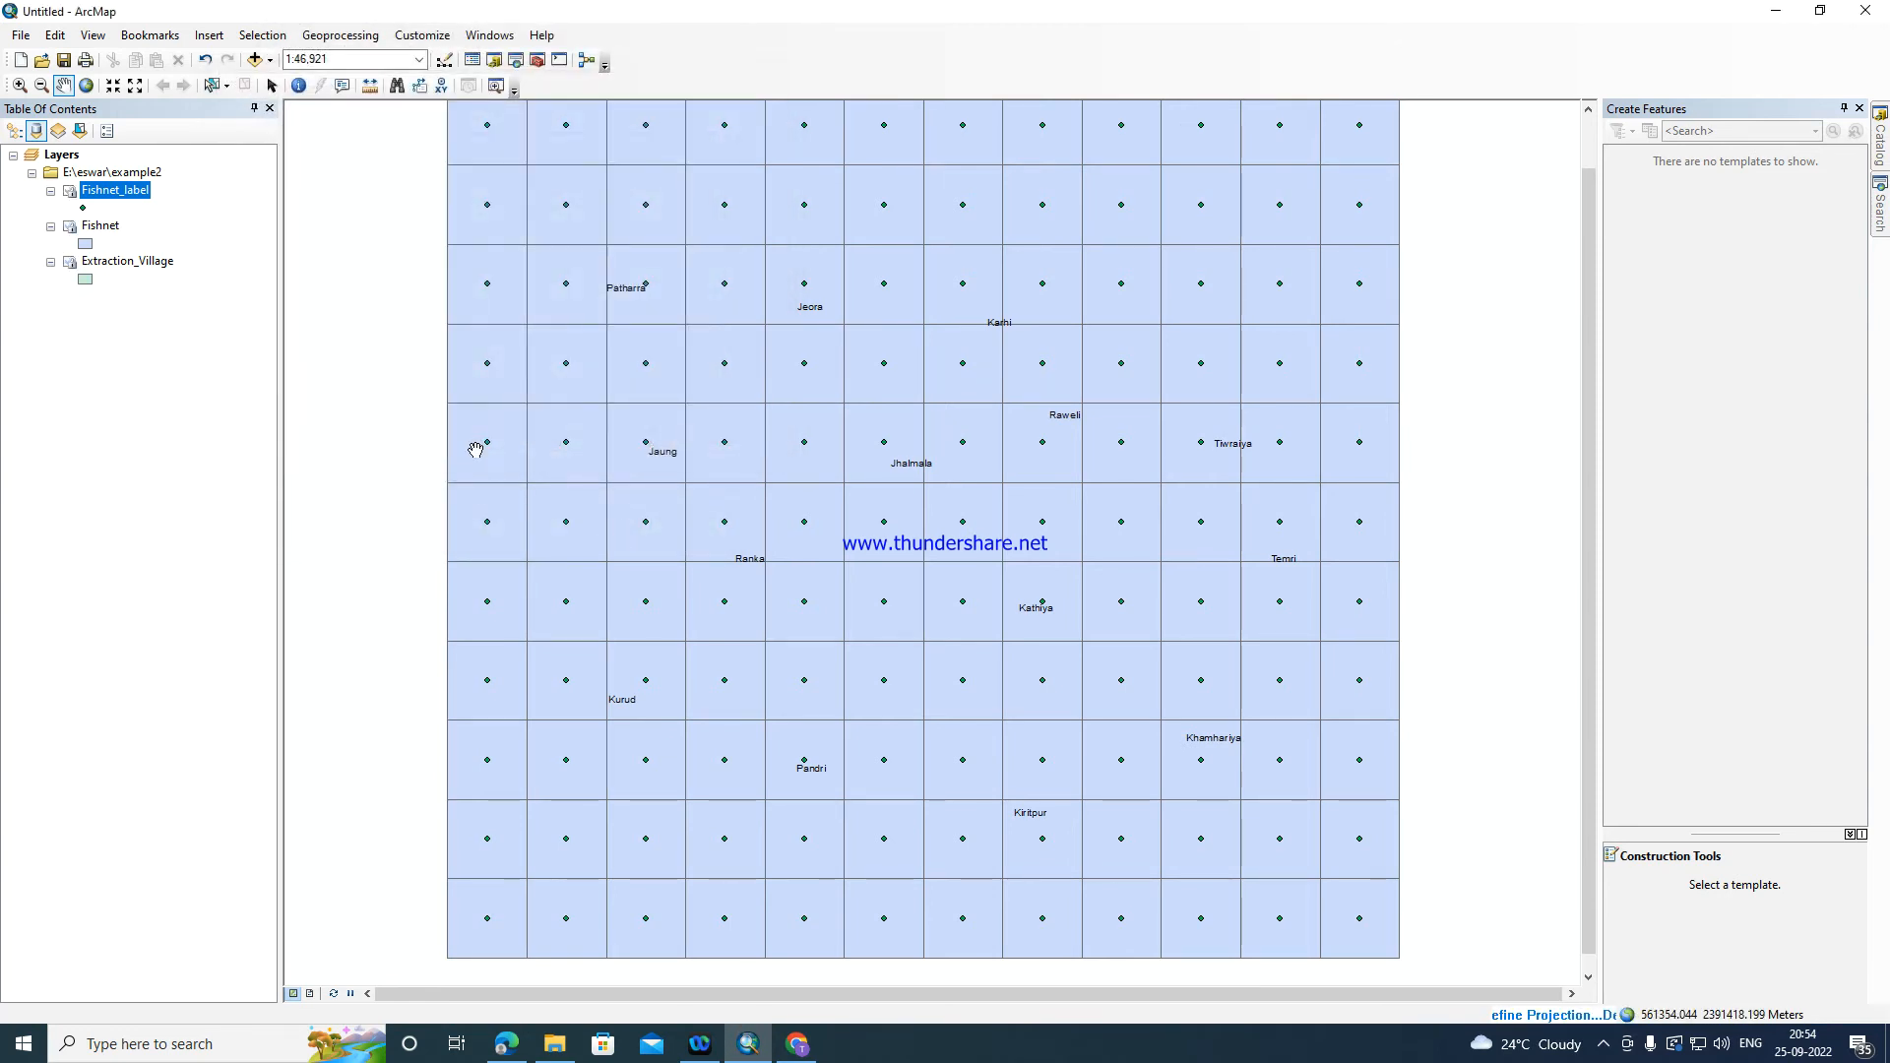
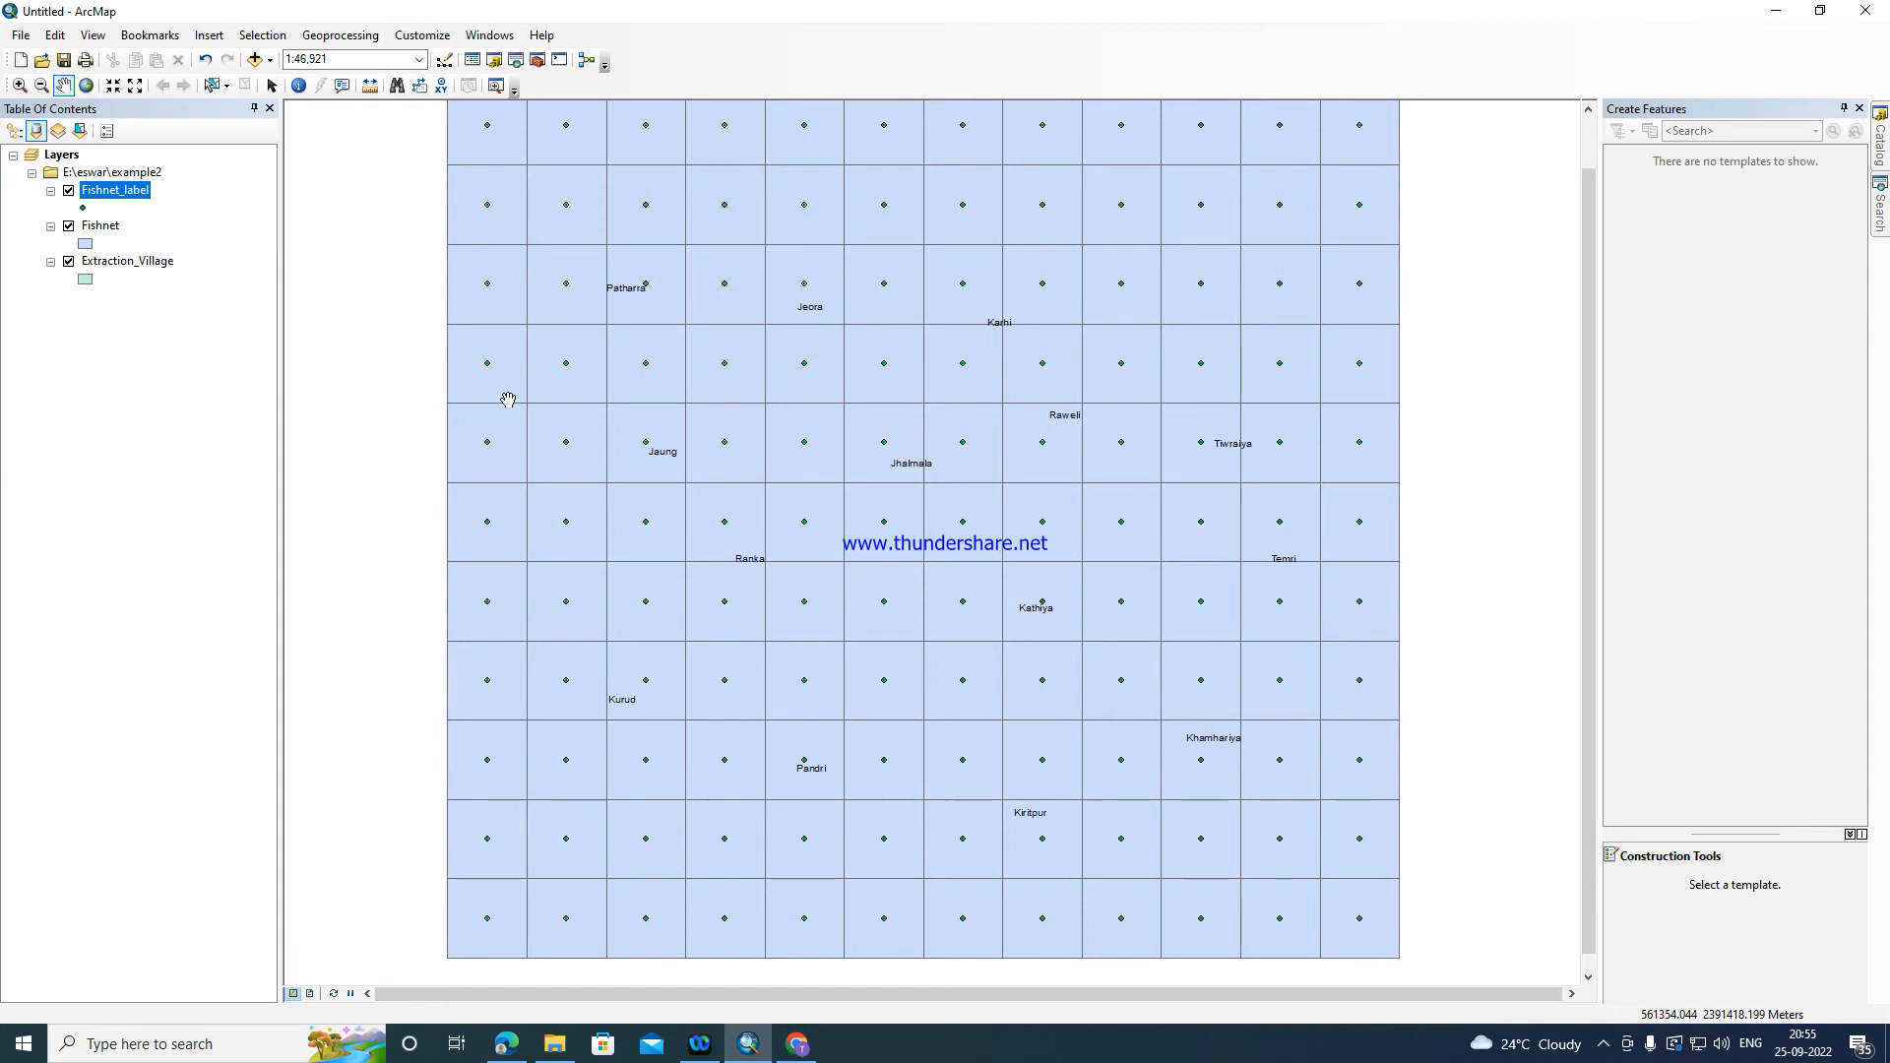
- Intersect the Fishnet and Extraction_Village layers, joining all attributes and keeping the default output Fishnet_Intersect
click(334, 44)
click(363, 102)
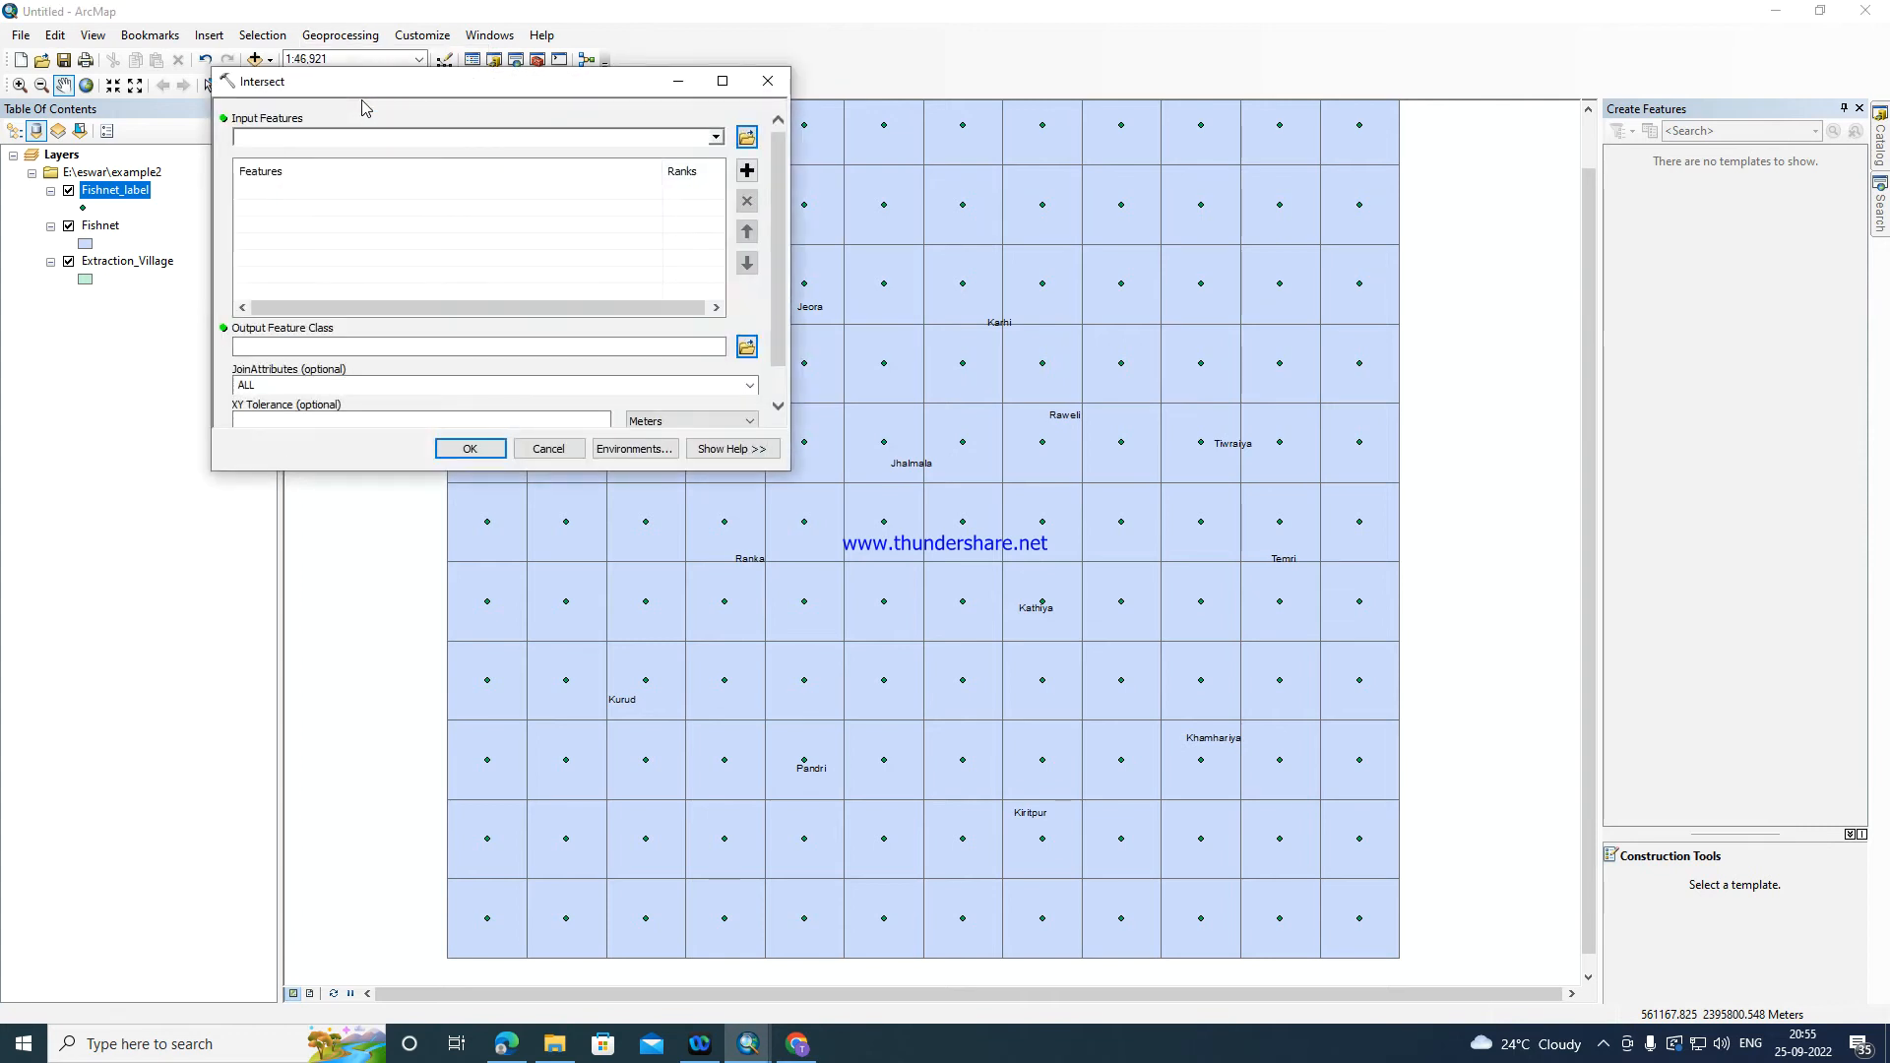
drag(451, 83, 582, 56)
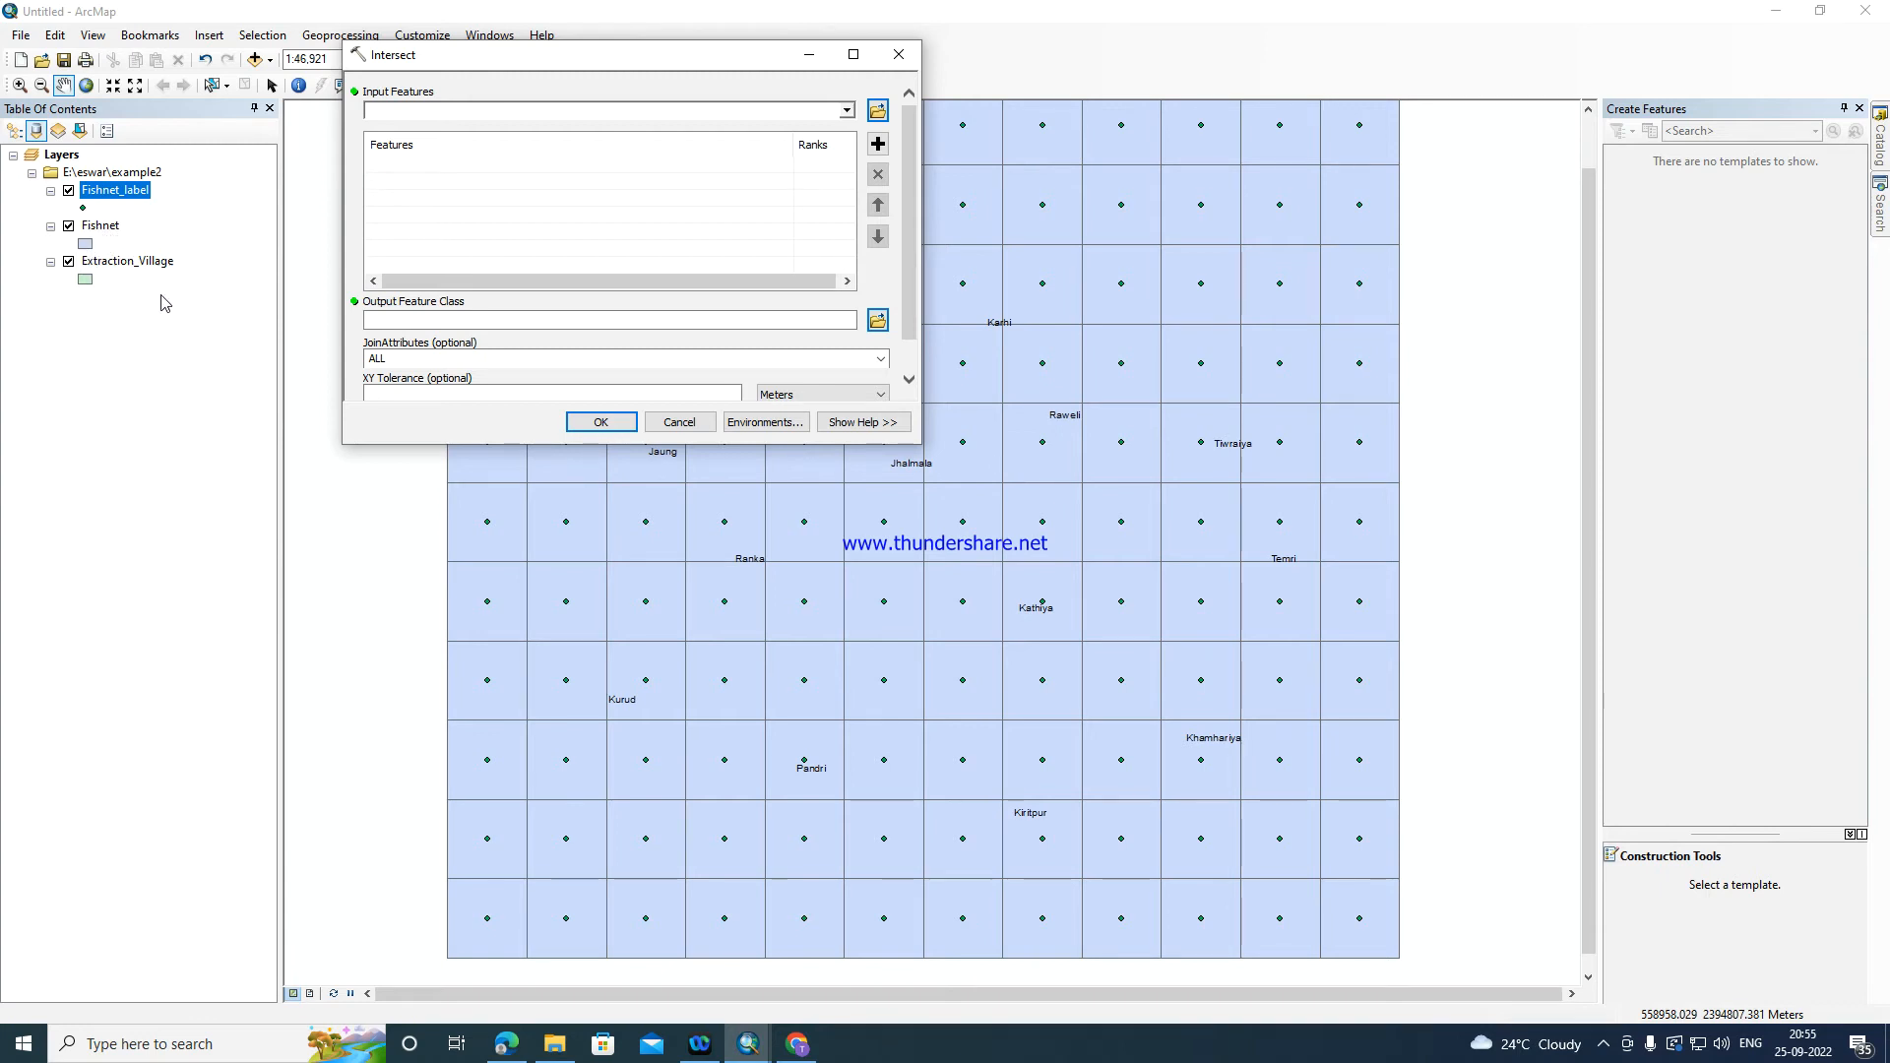
click(847, 111)
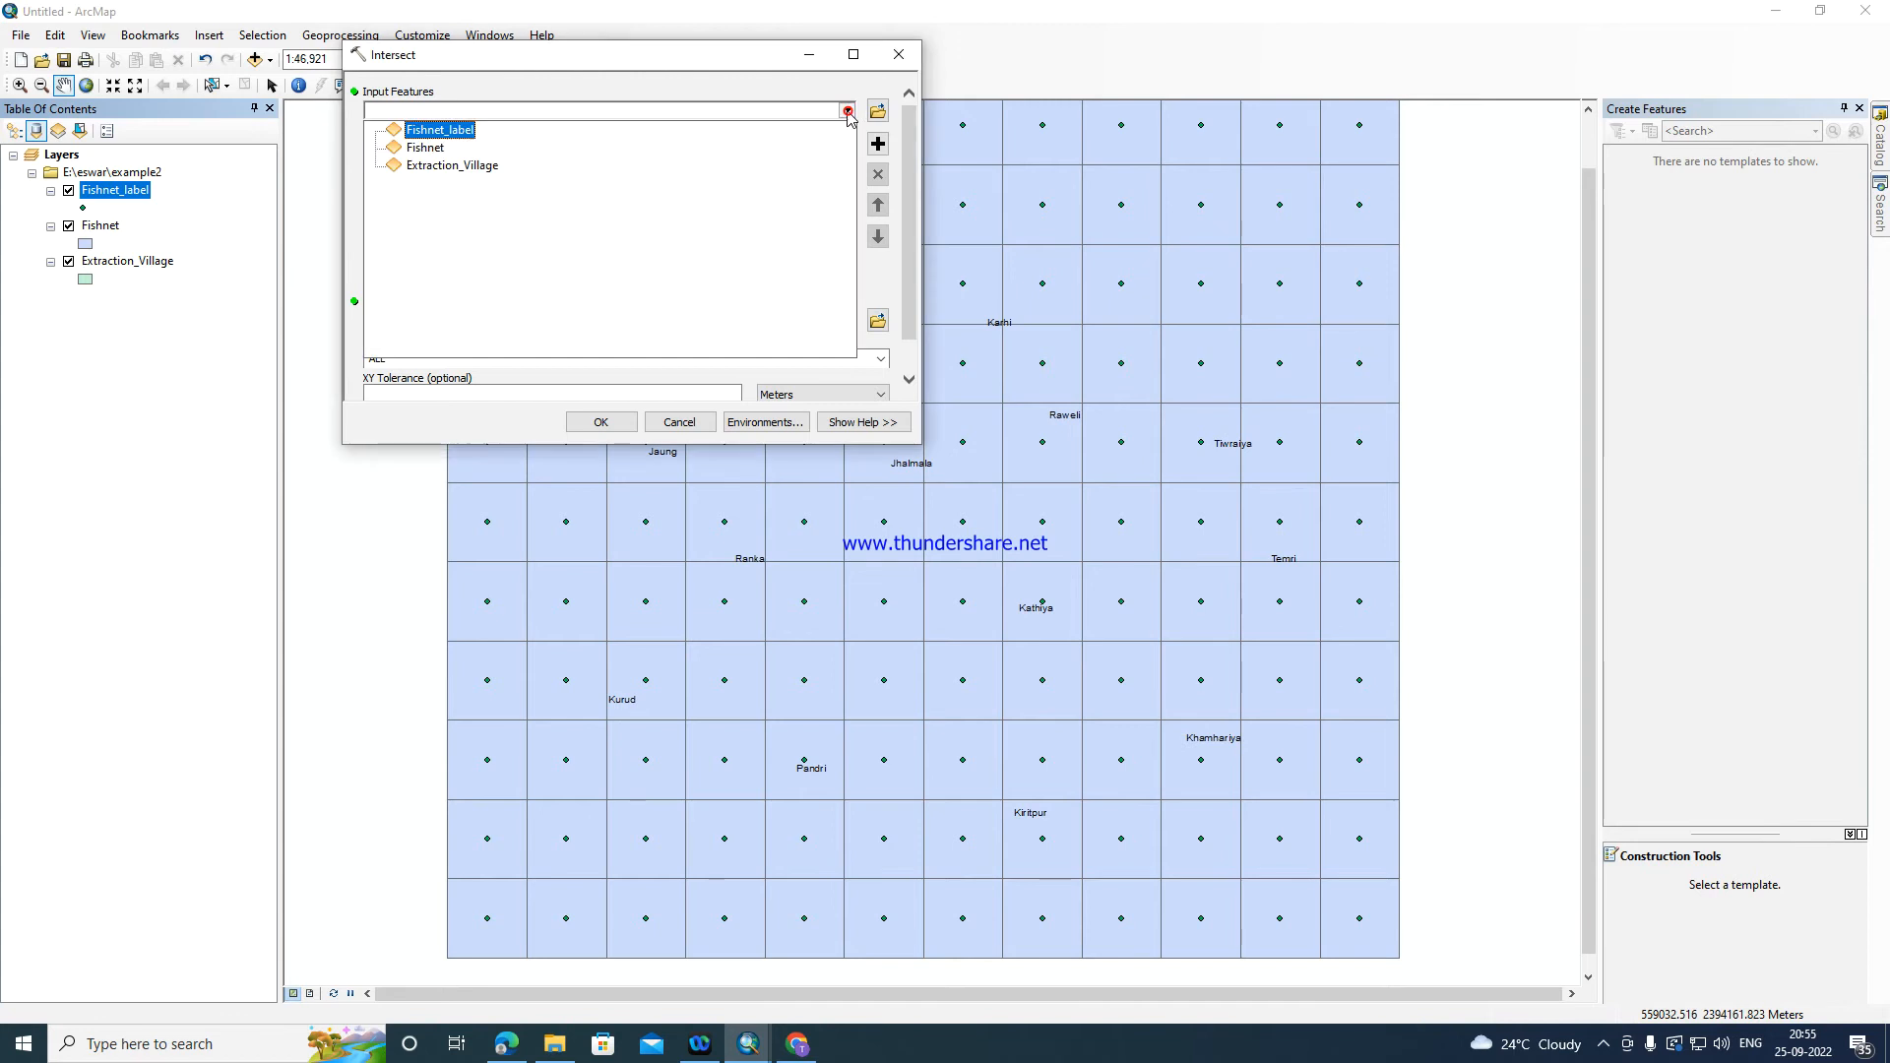
click(443, 148)
click(847, 111)
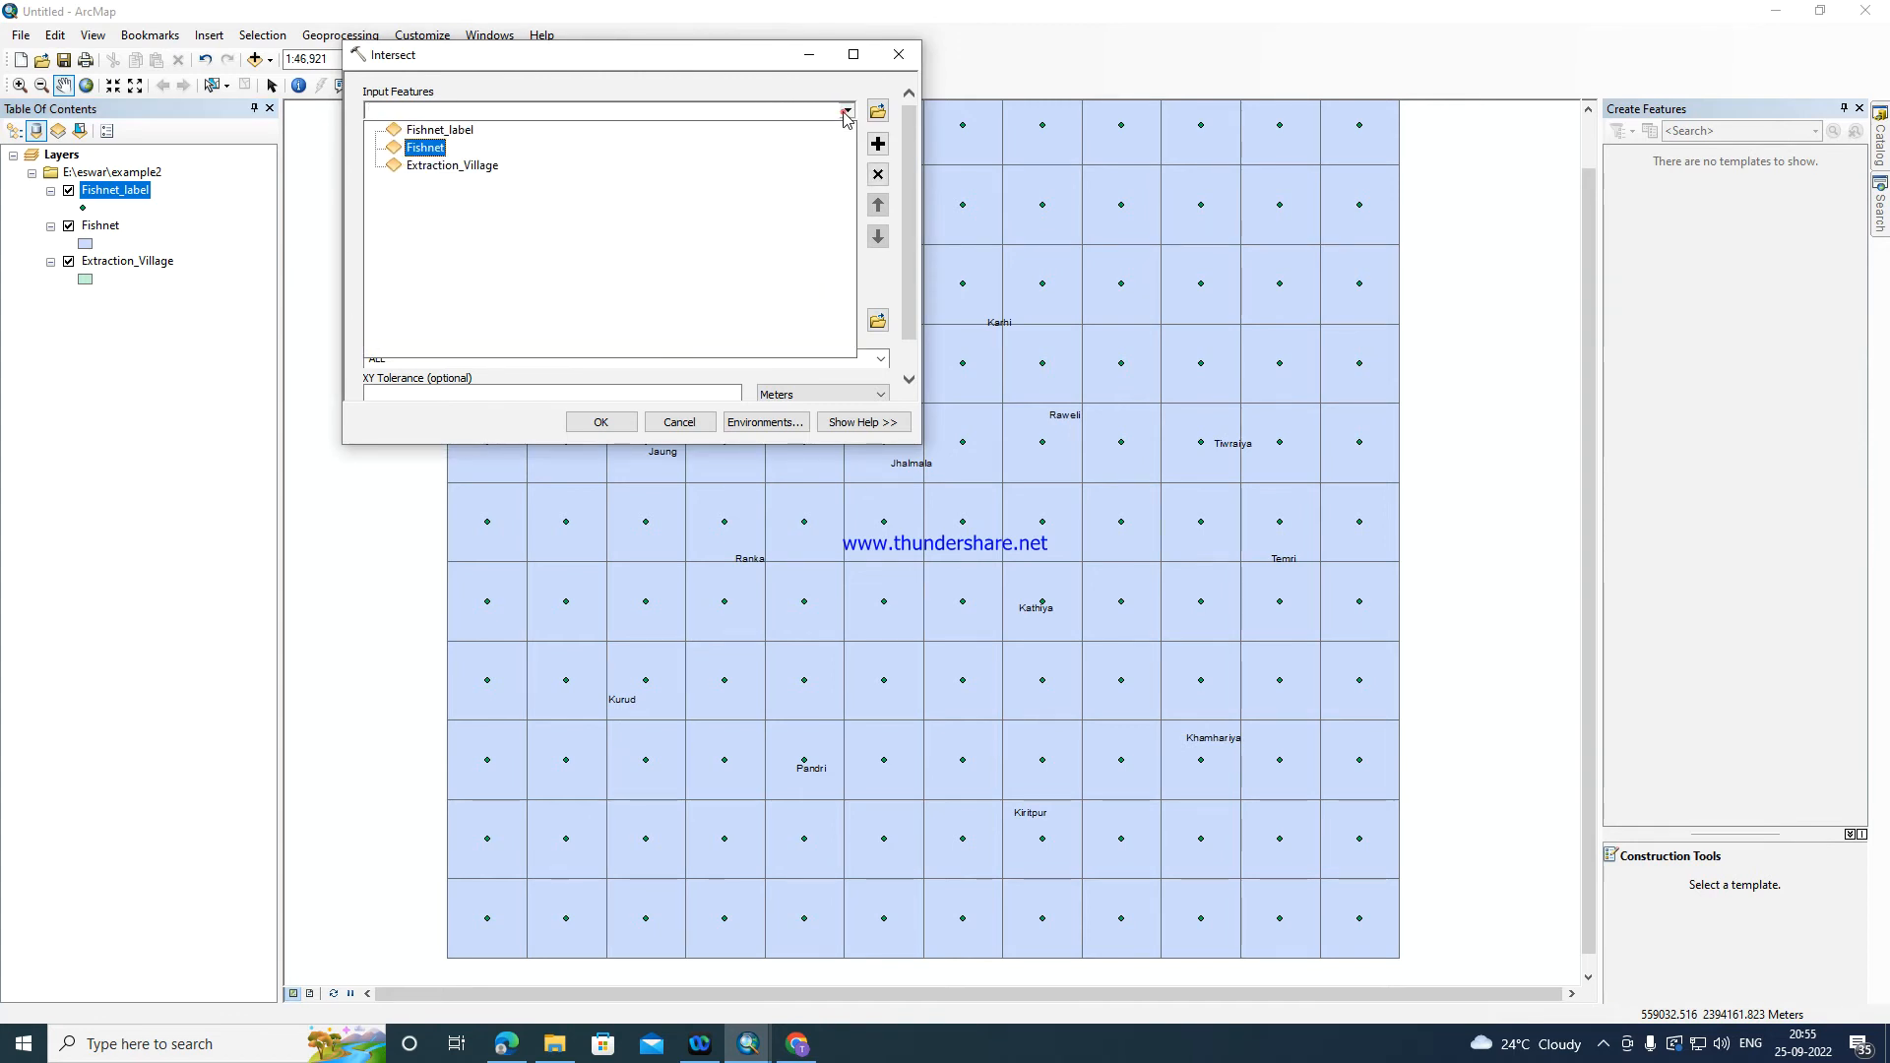
click(467, 171)
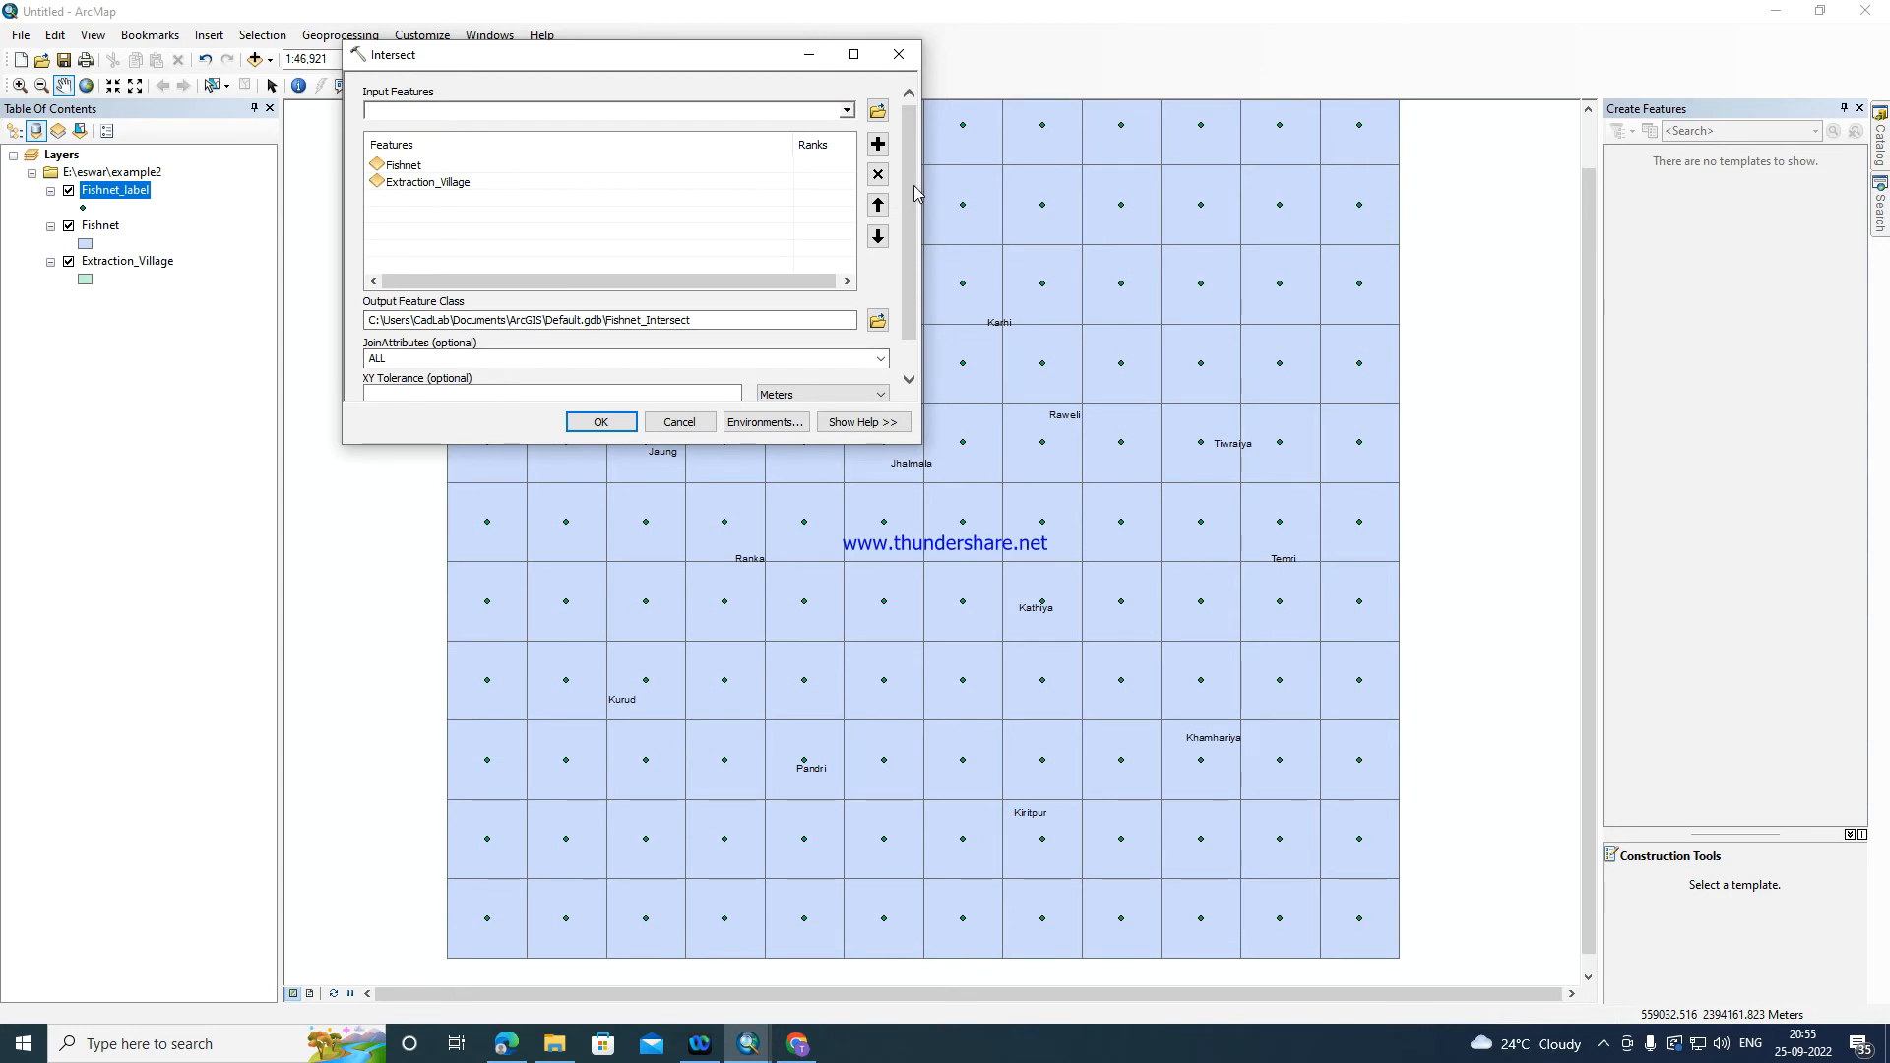
scroll(915, 194, down, 2)
click(600, 423)
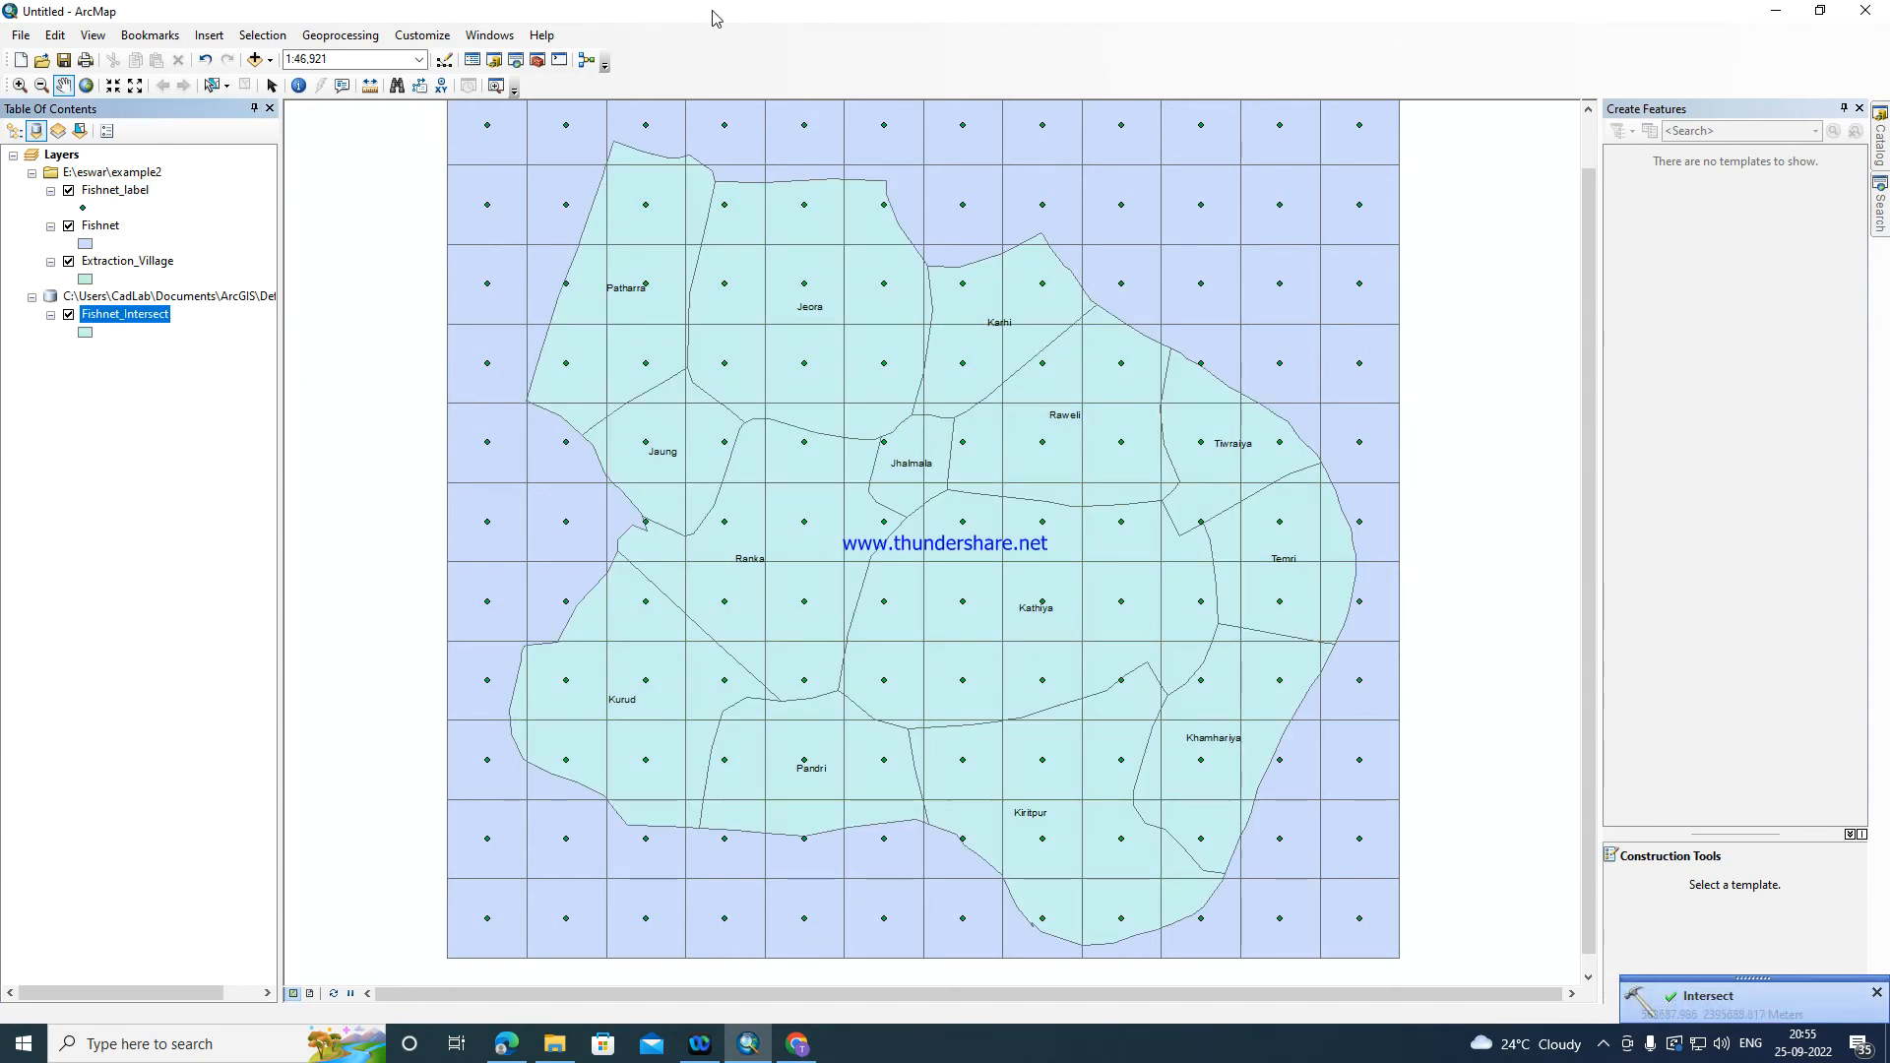
- Hide the Extraction_Village, Fishnet and Fishnet_label layers, leaving only the intersected layer displayed
click(68, 262)
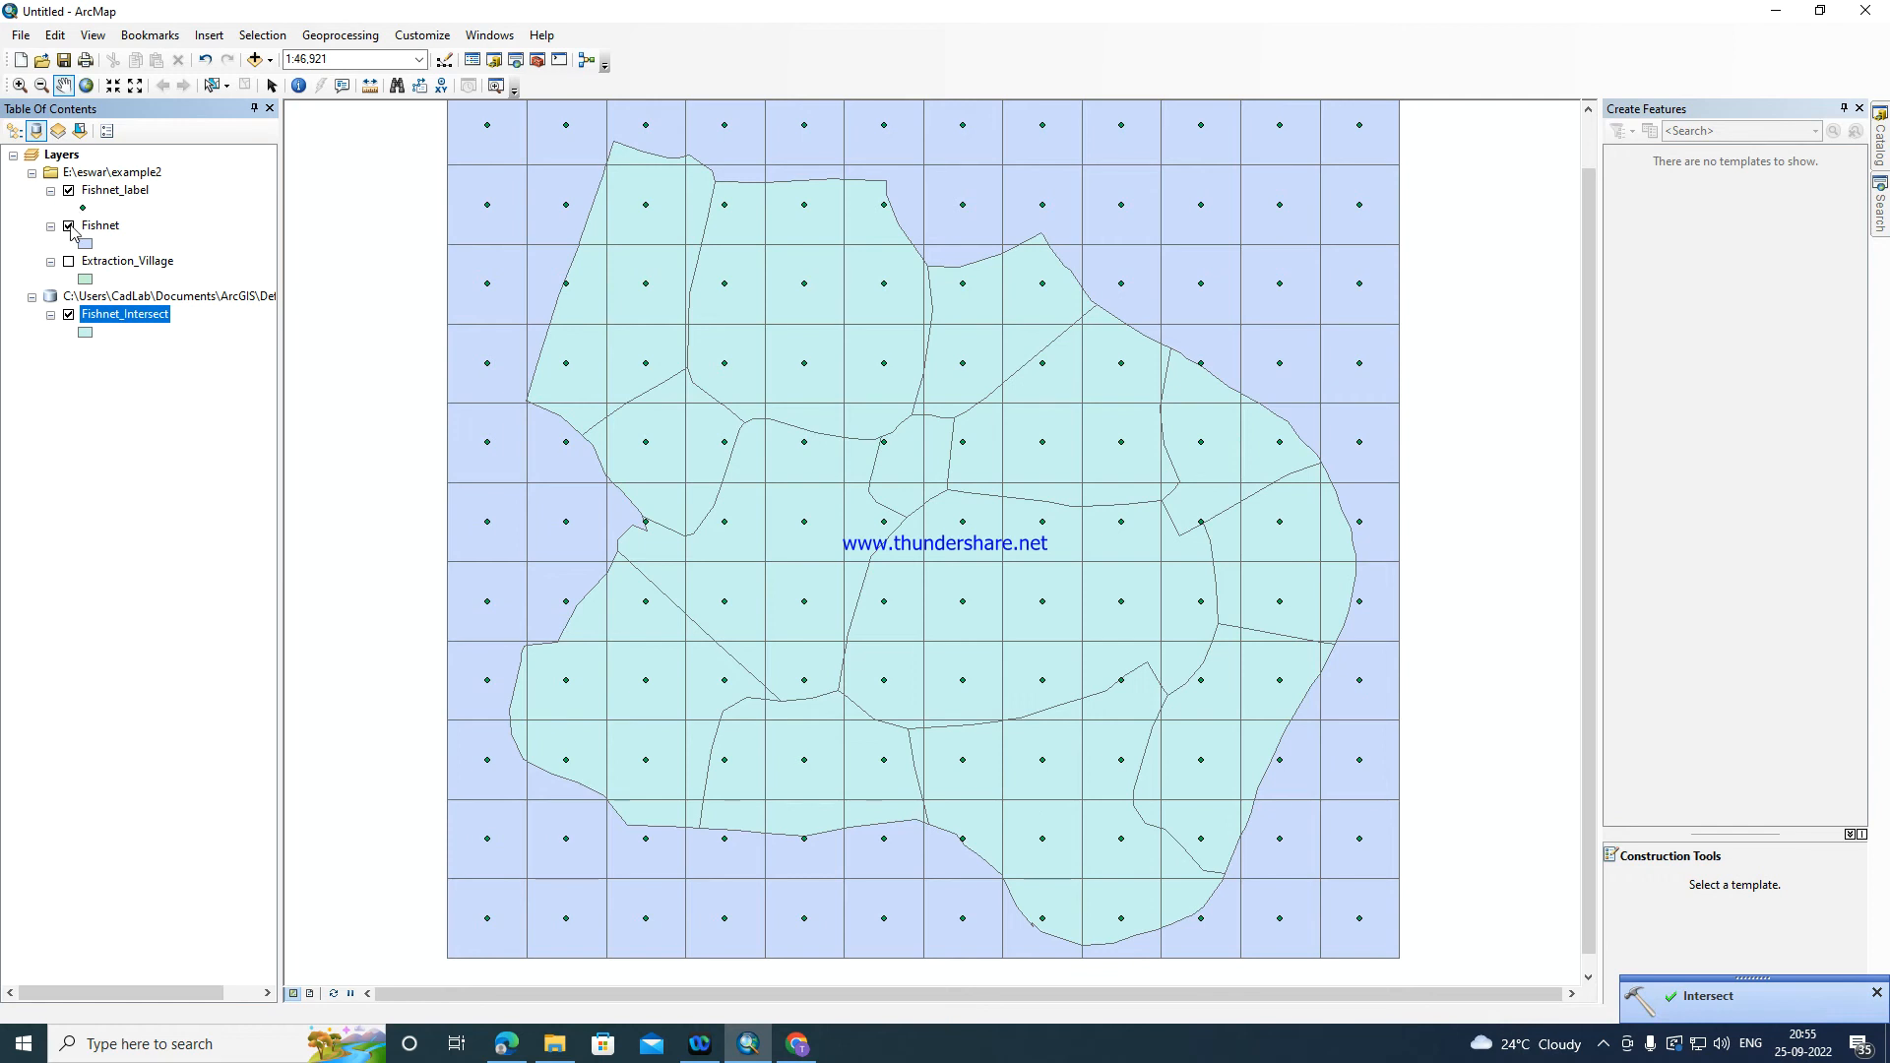
click(69, 227)
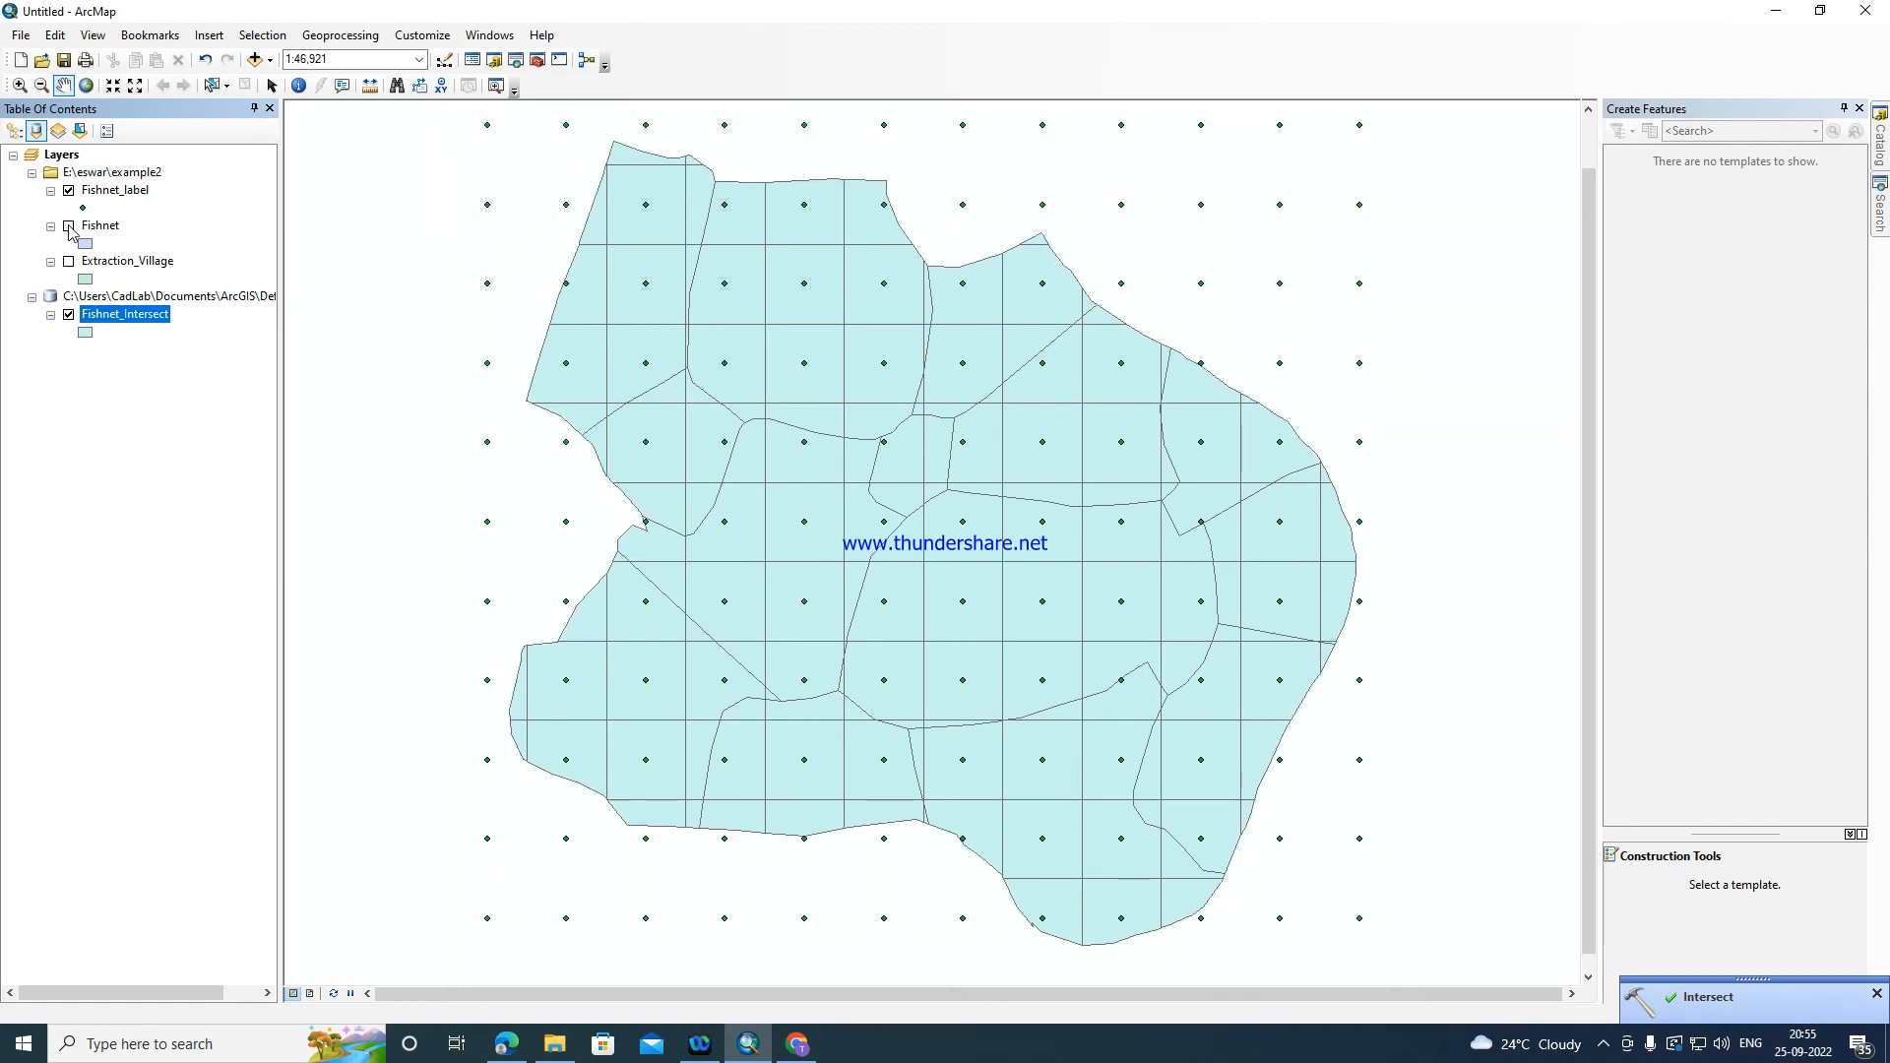
click(67, 192)
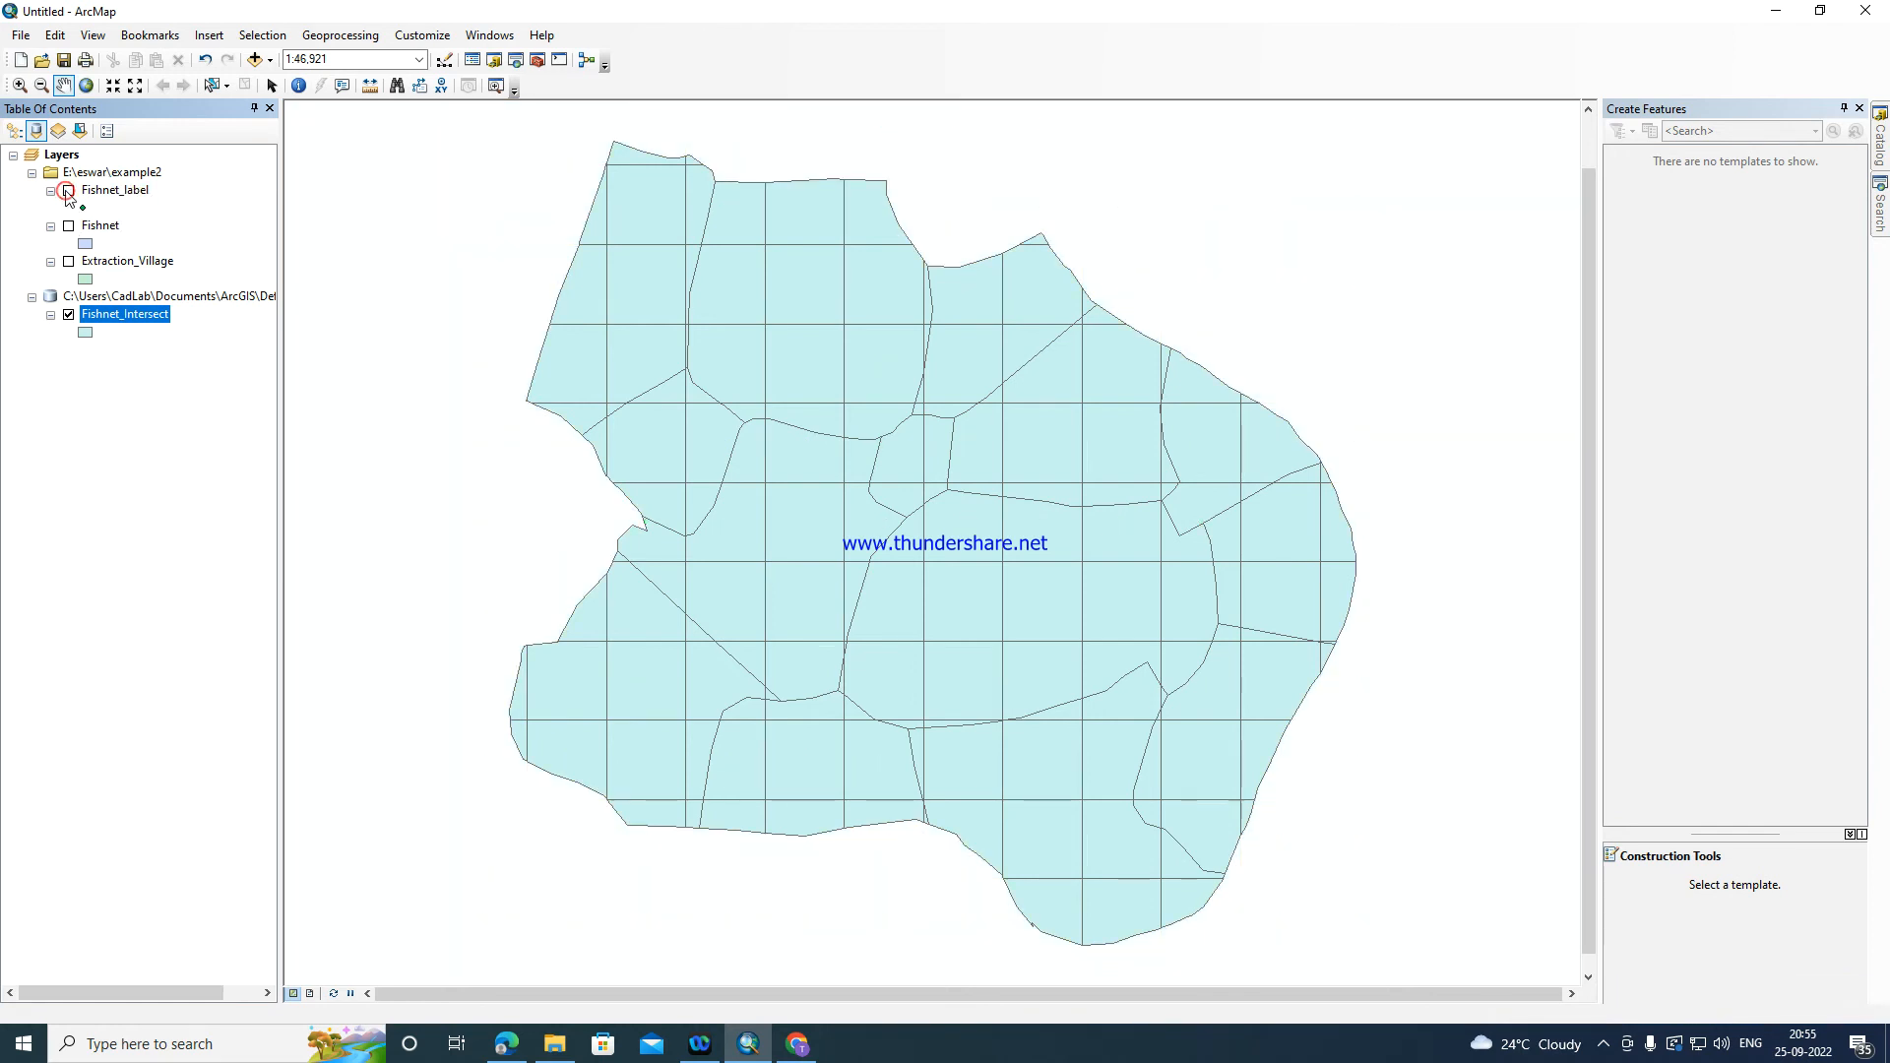
ctrl+click(105, 234)
click(106, 233)
click(118, 261)
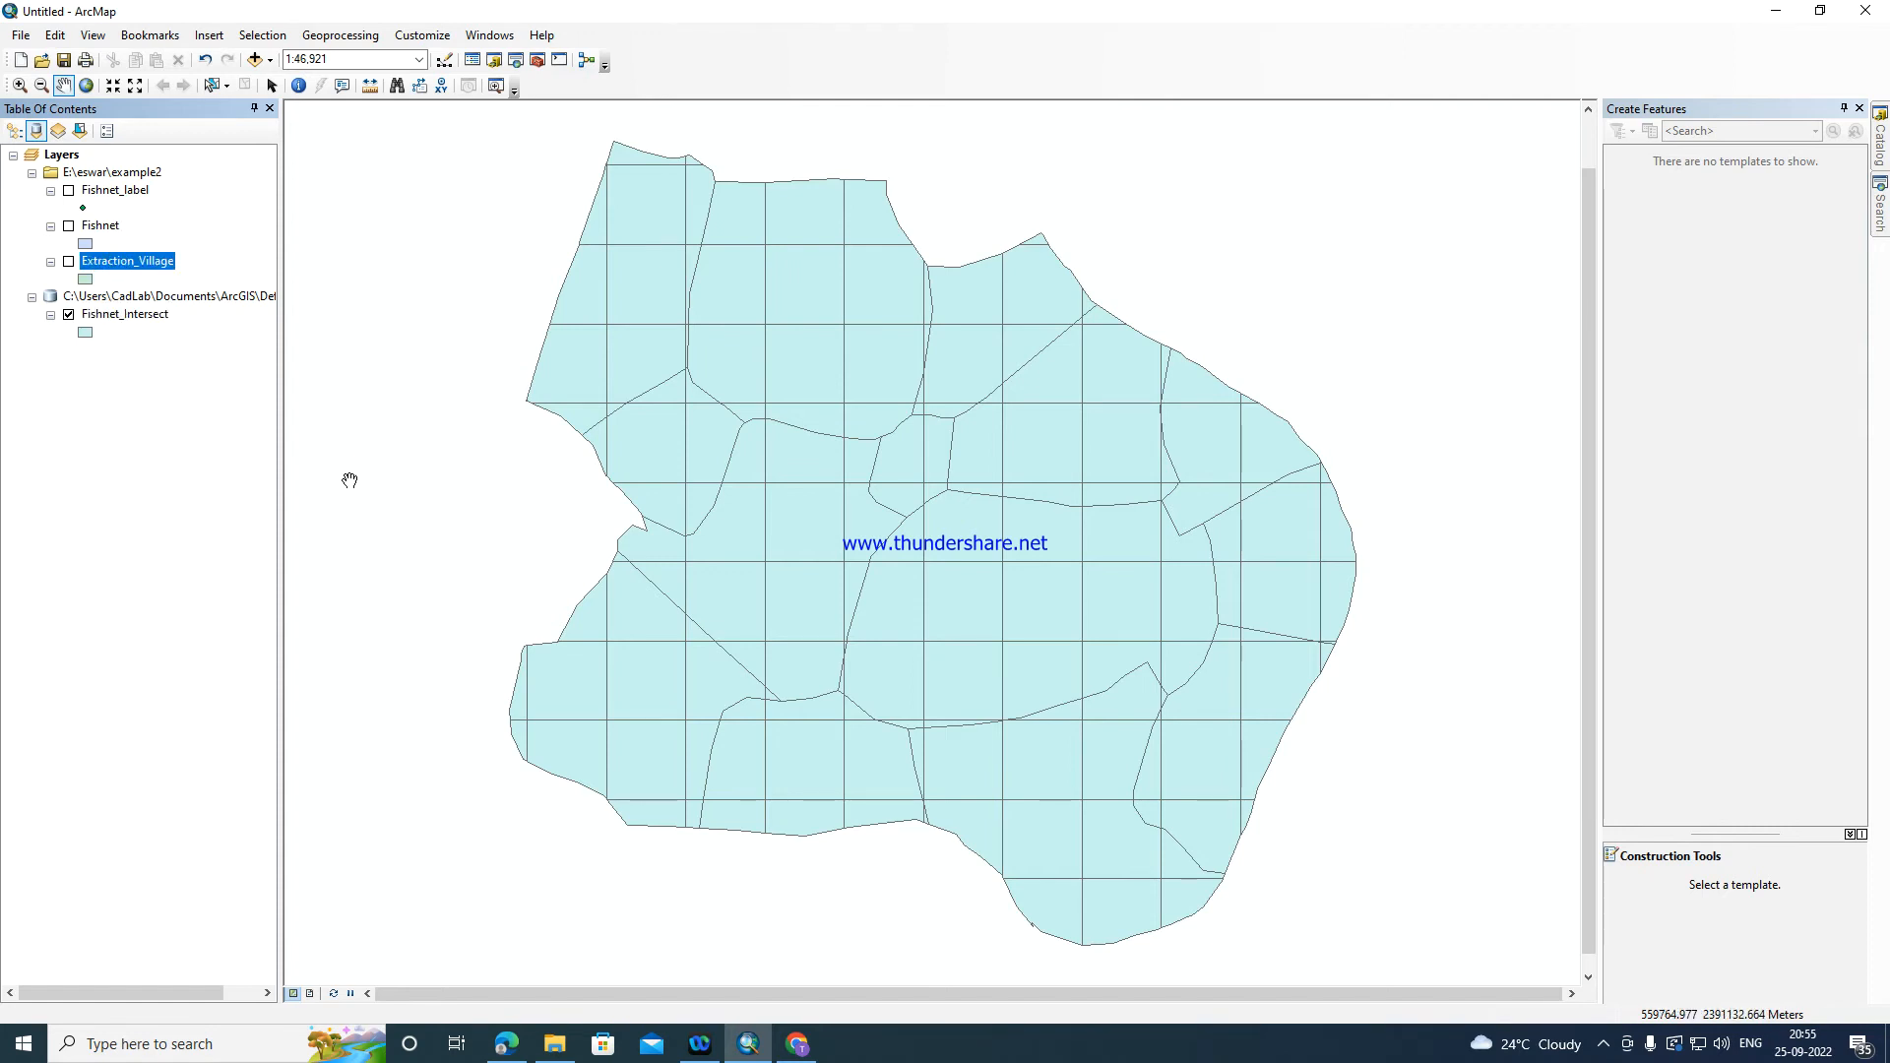
click(1602, 1045)
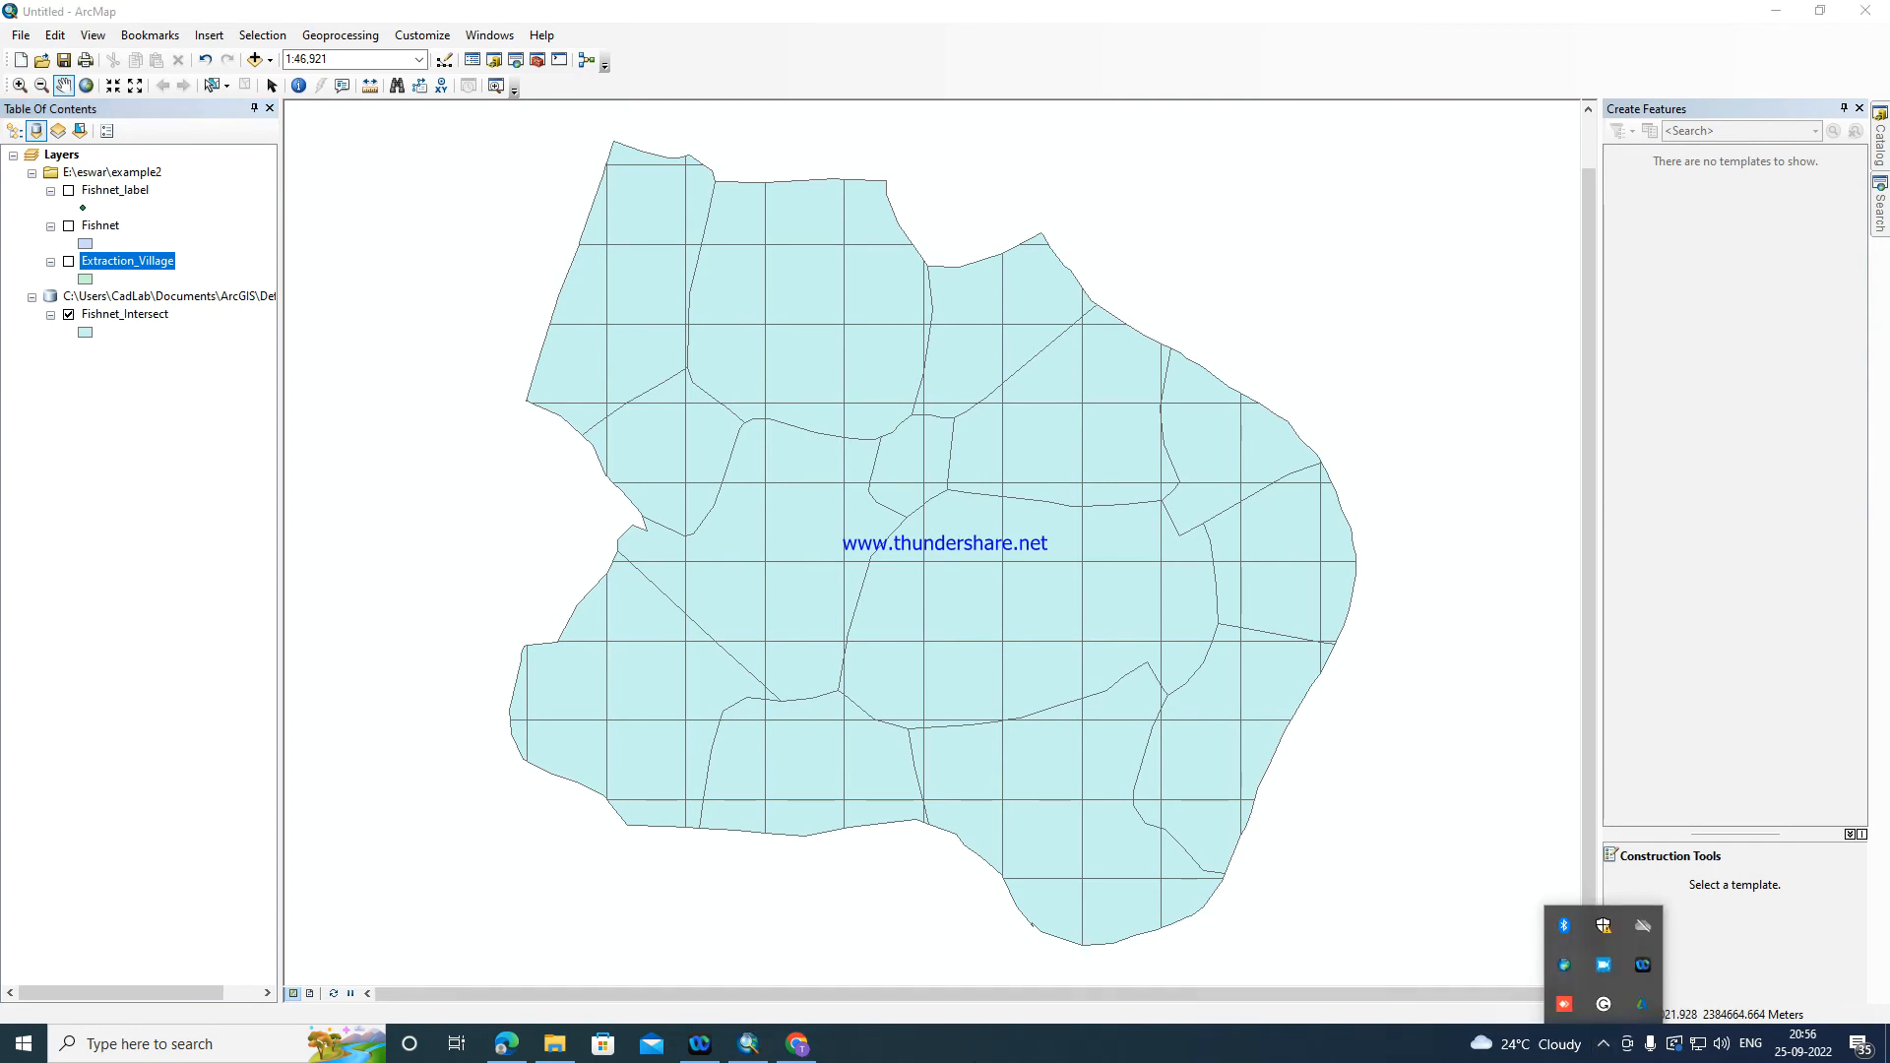
click(975, 1059)
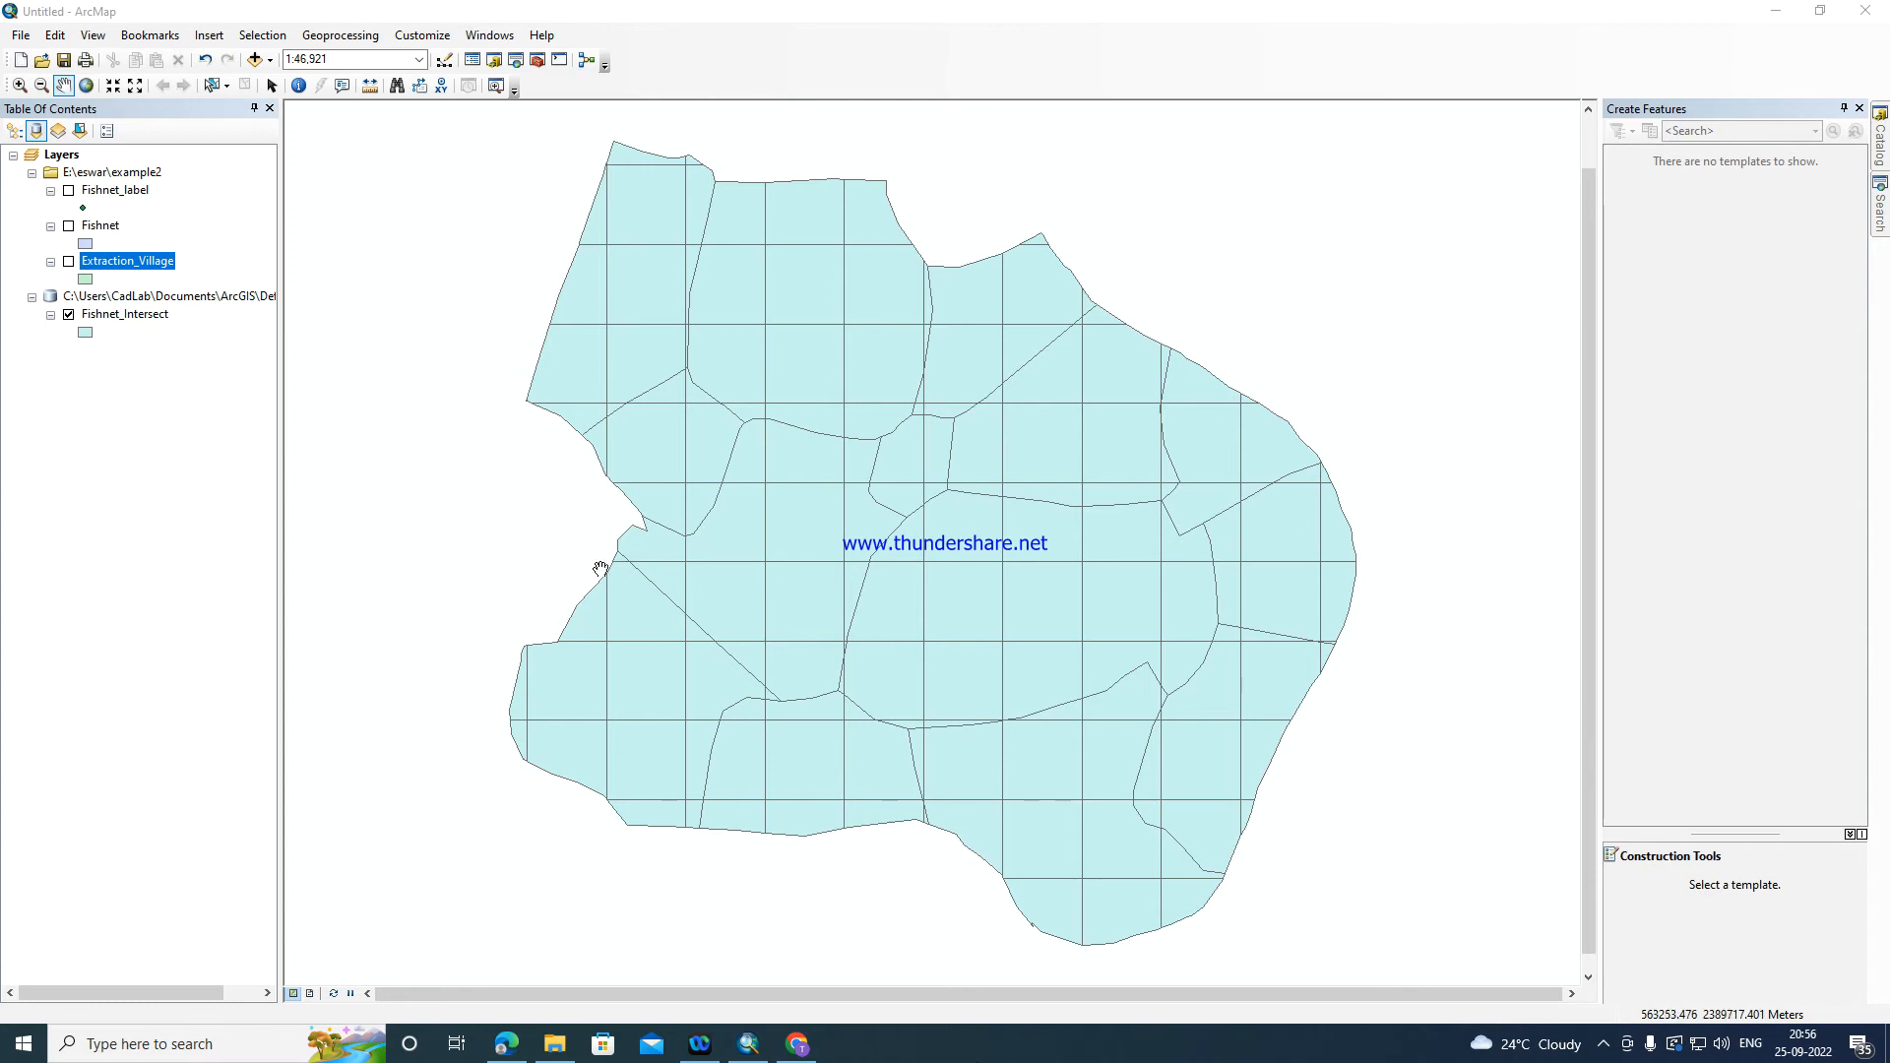
- Open the Fishnet_Intersect attribute table and review the DFT_mon_m and DFT_non_m fields carried over from the villages
right_click(122, 313)
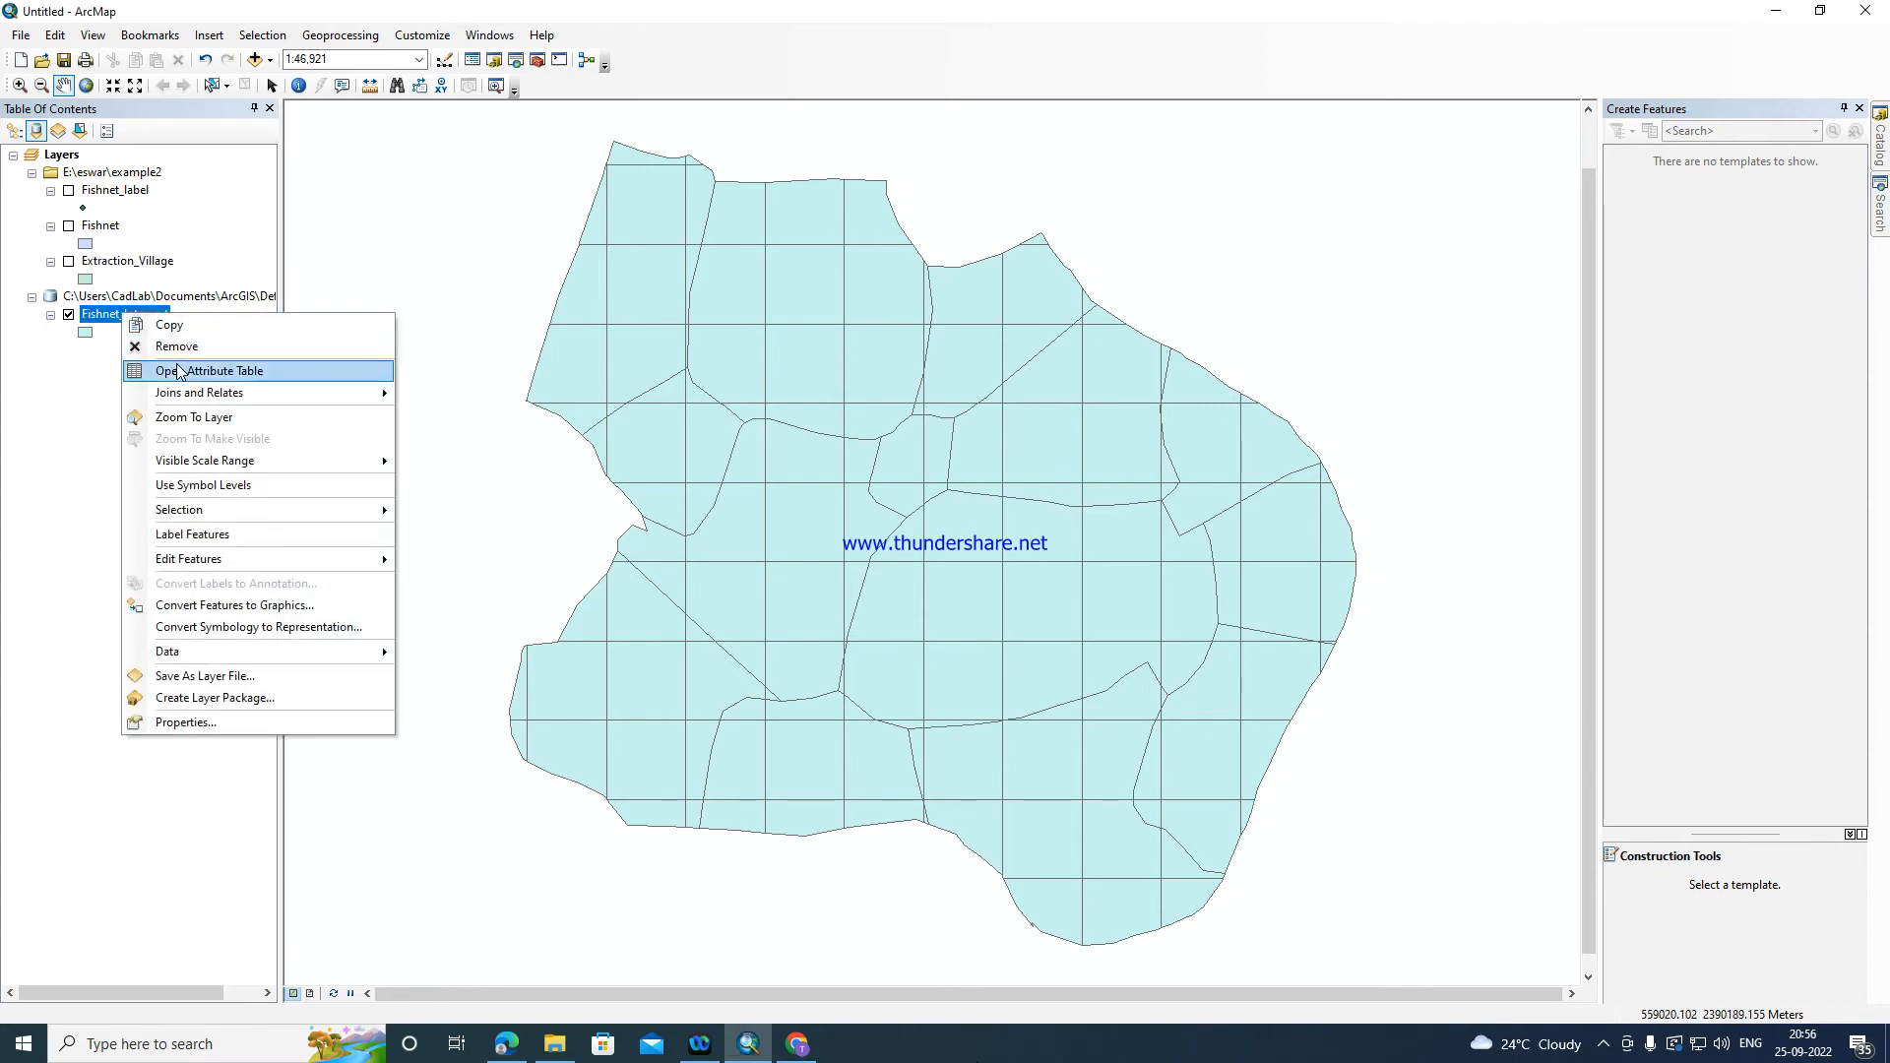
click(180, 371)
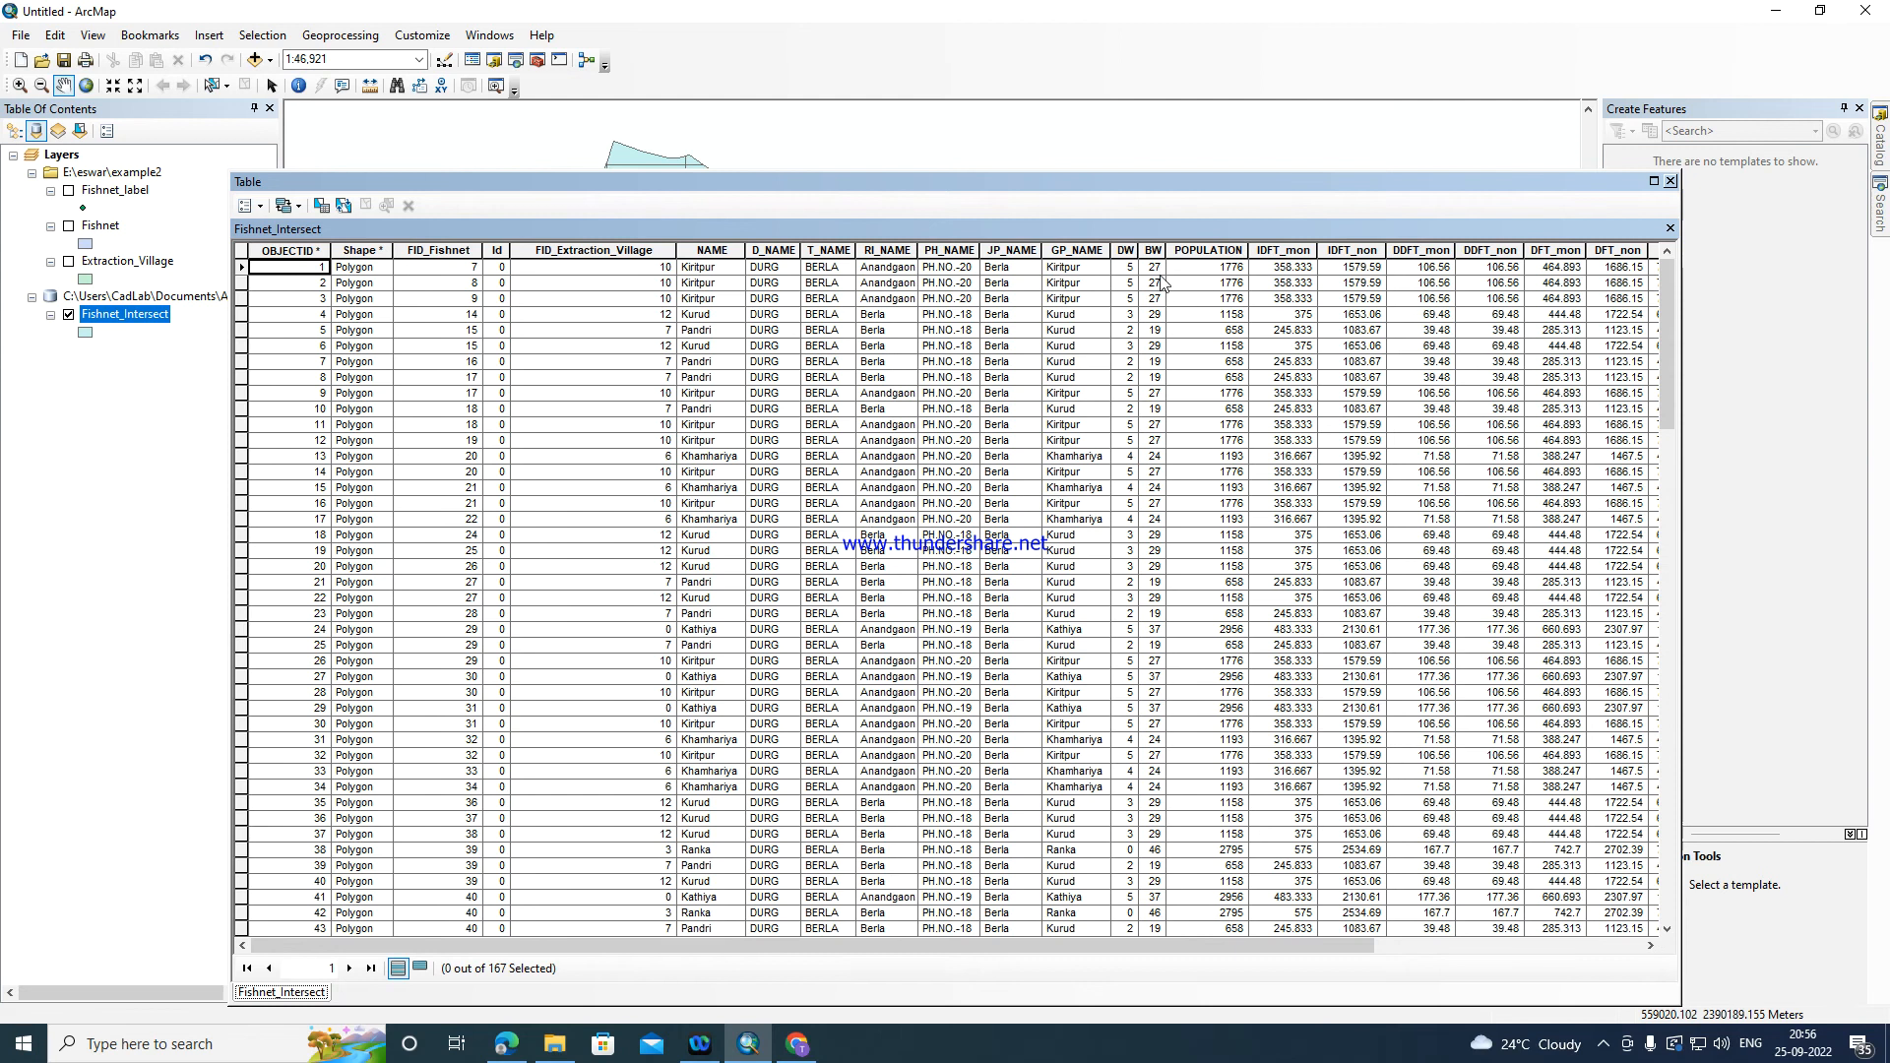
drag(973, 944, 1265, 916)
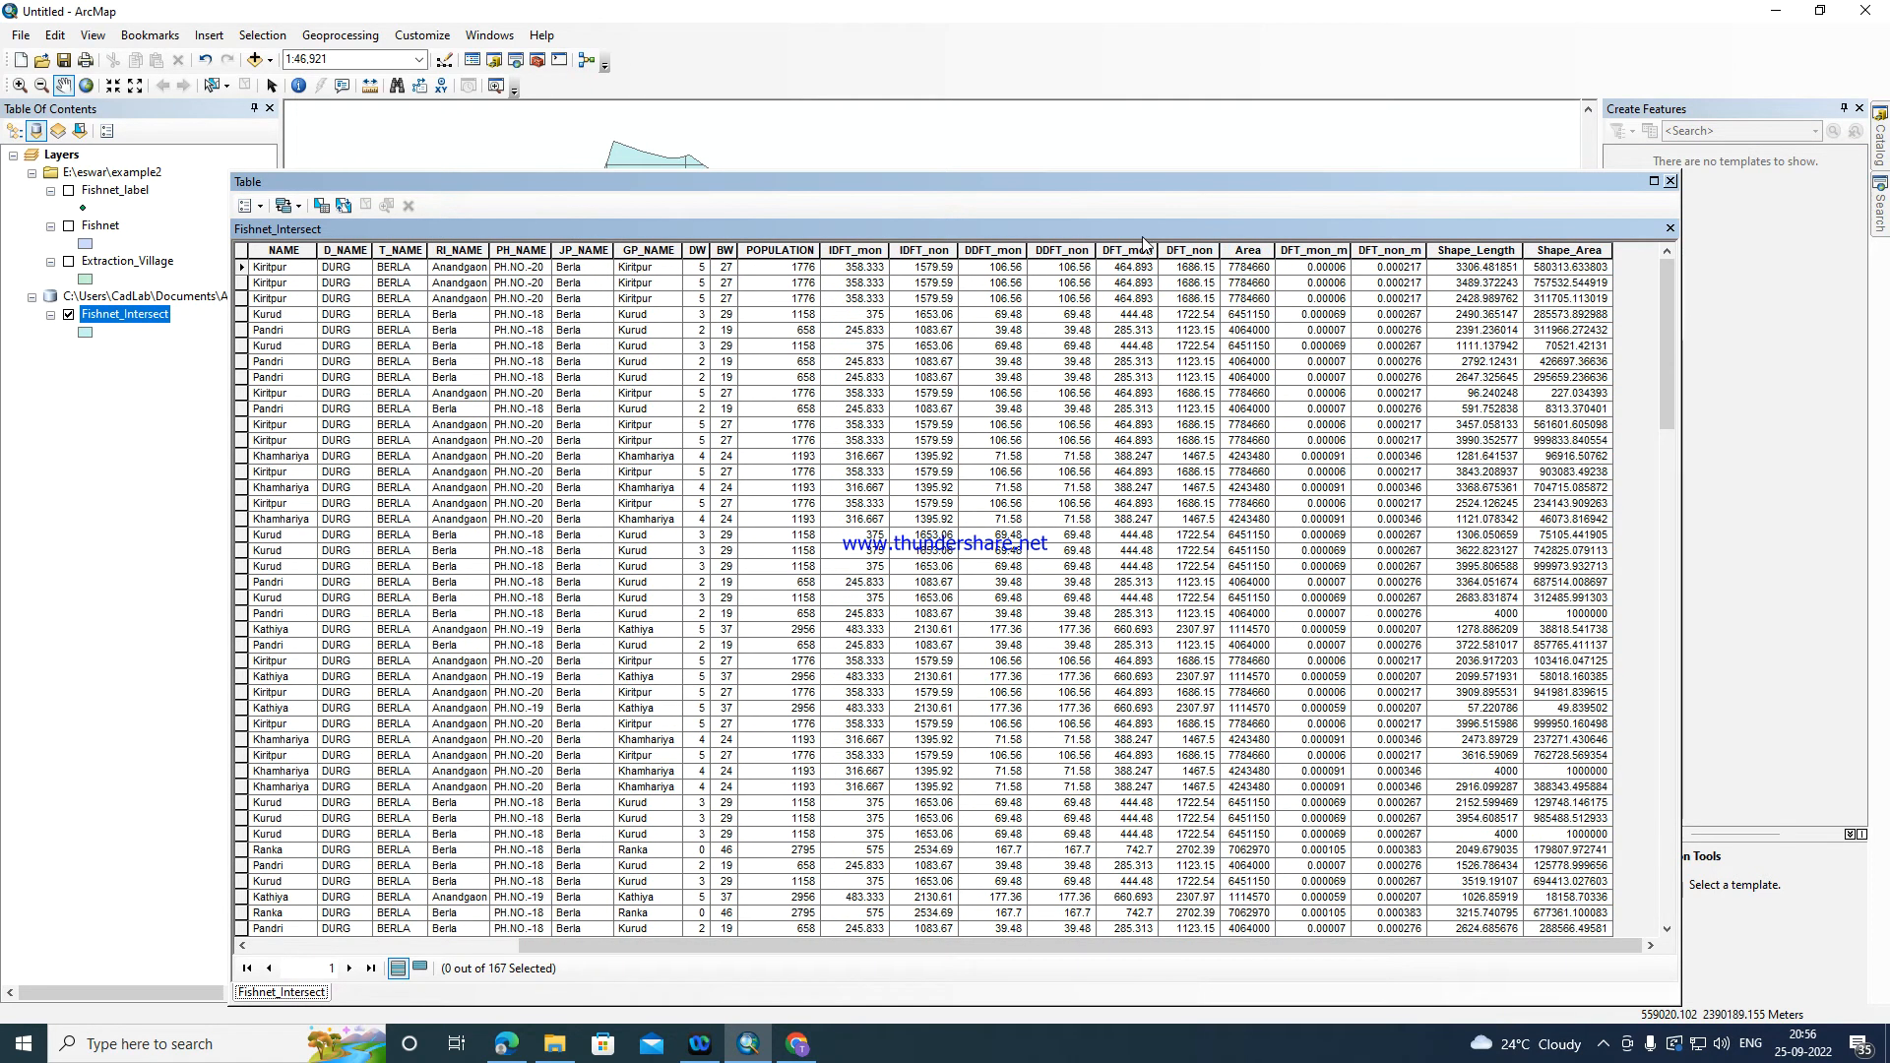
click(1333, 252)
click(1389, 252)
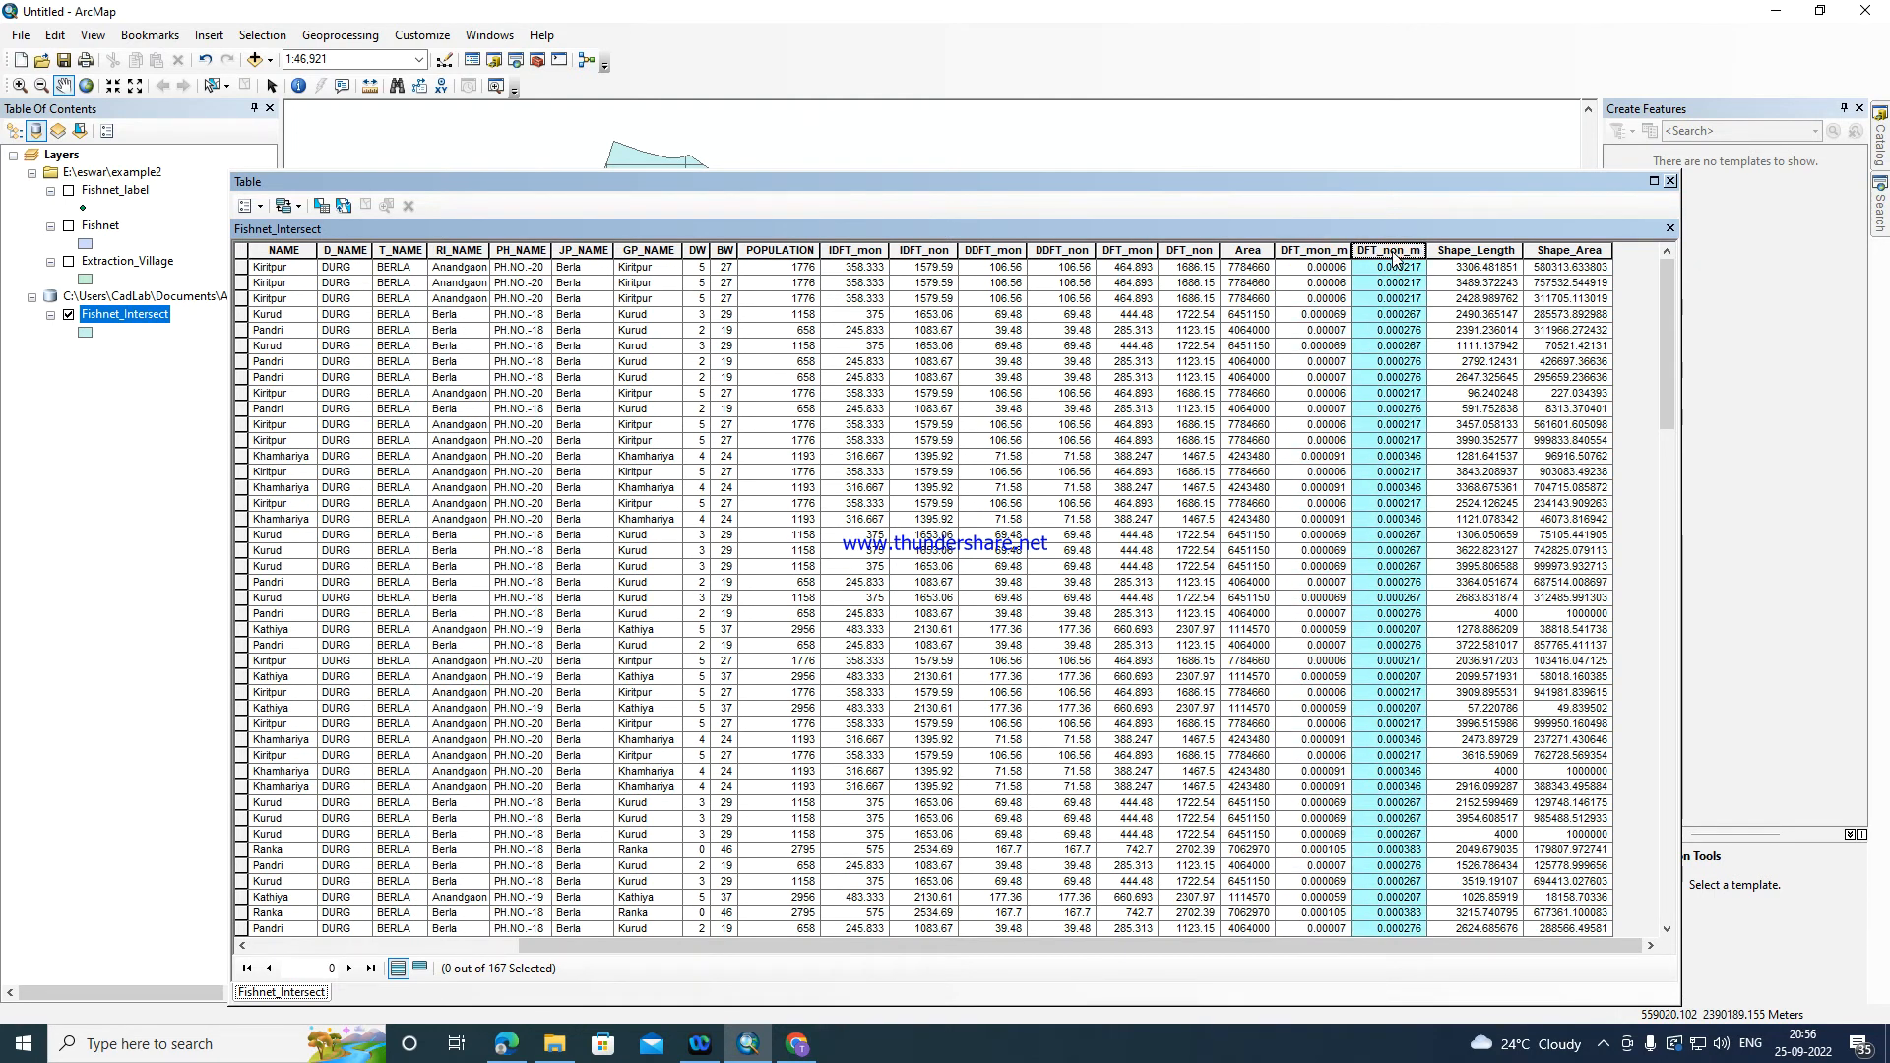
click(770, 412)
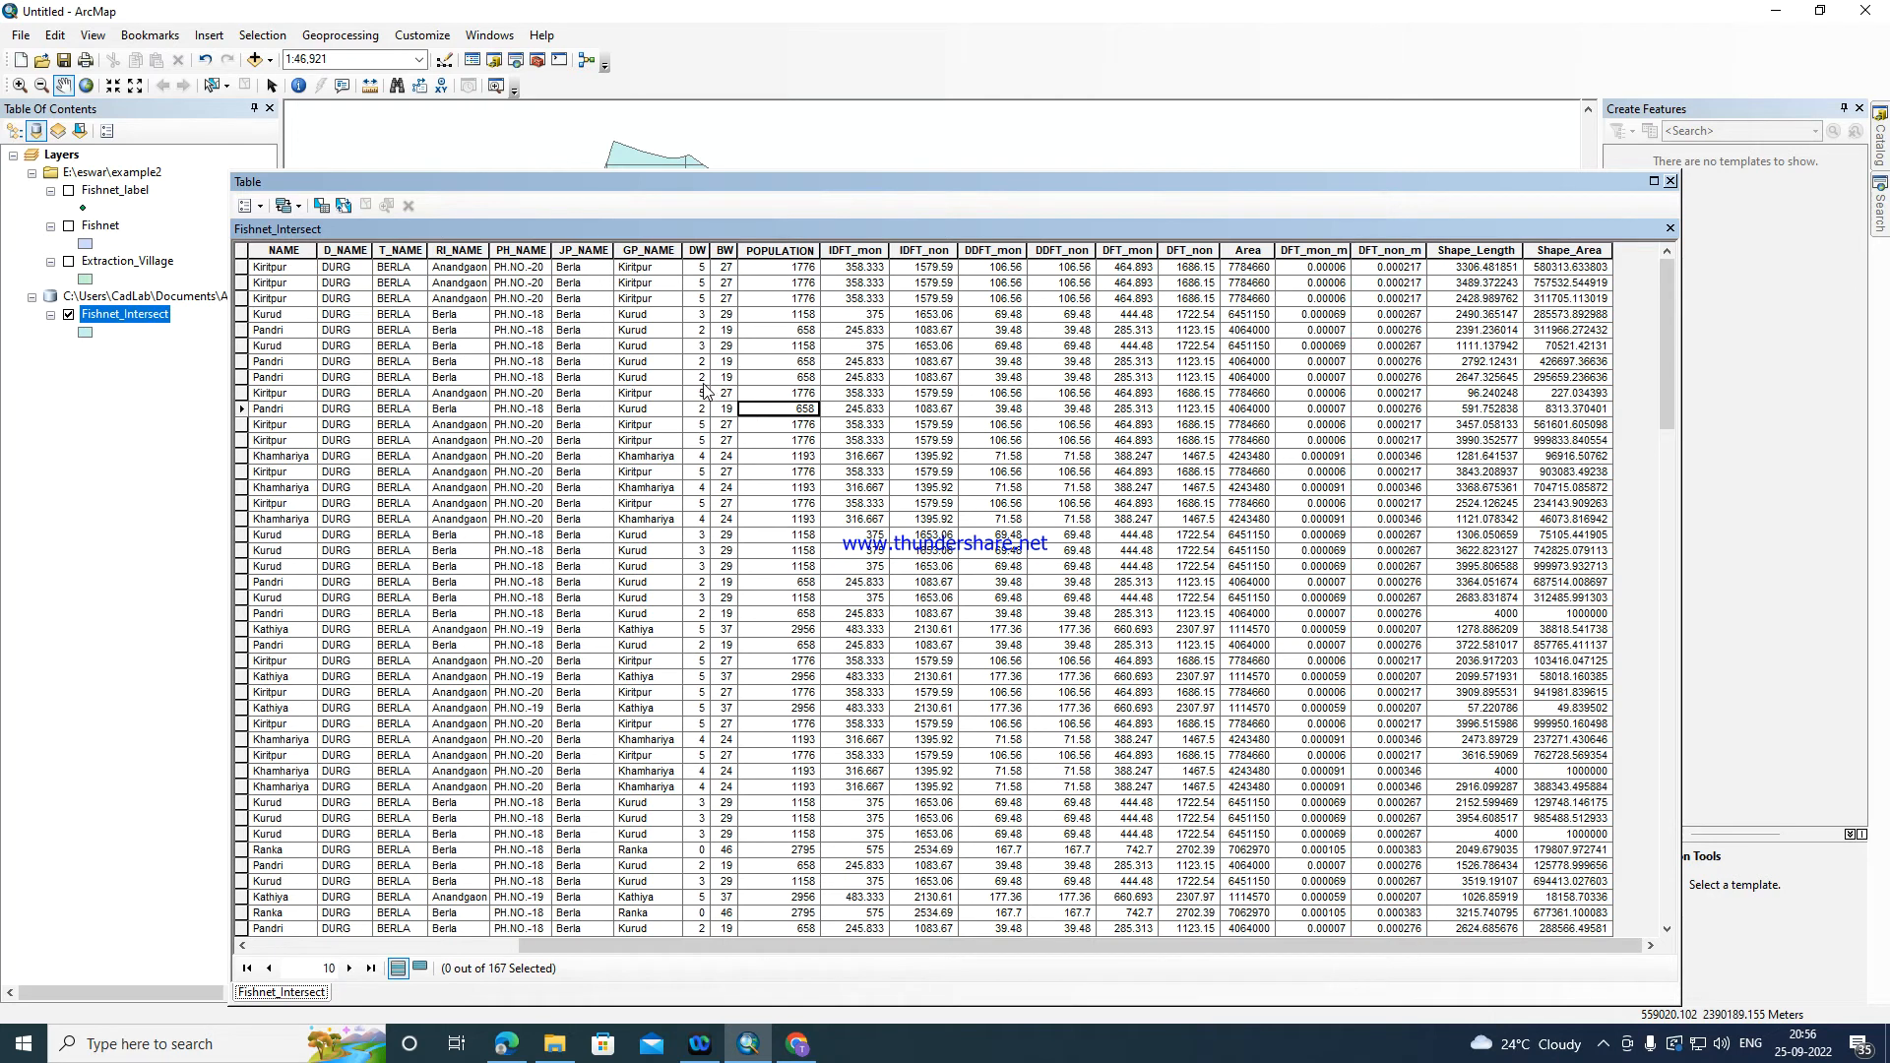
drag(1100, 949, 1047, 949)
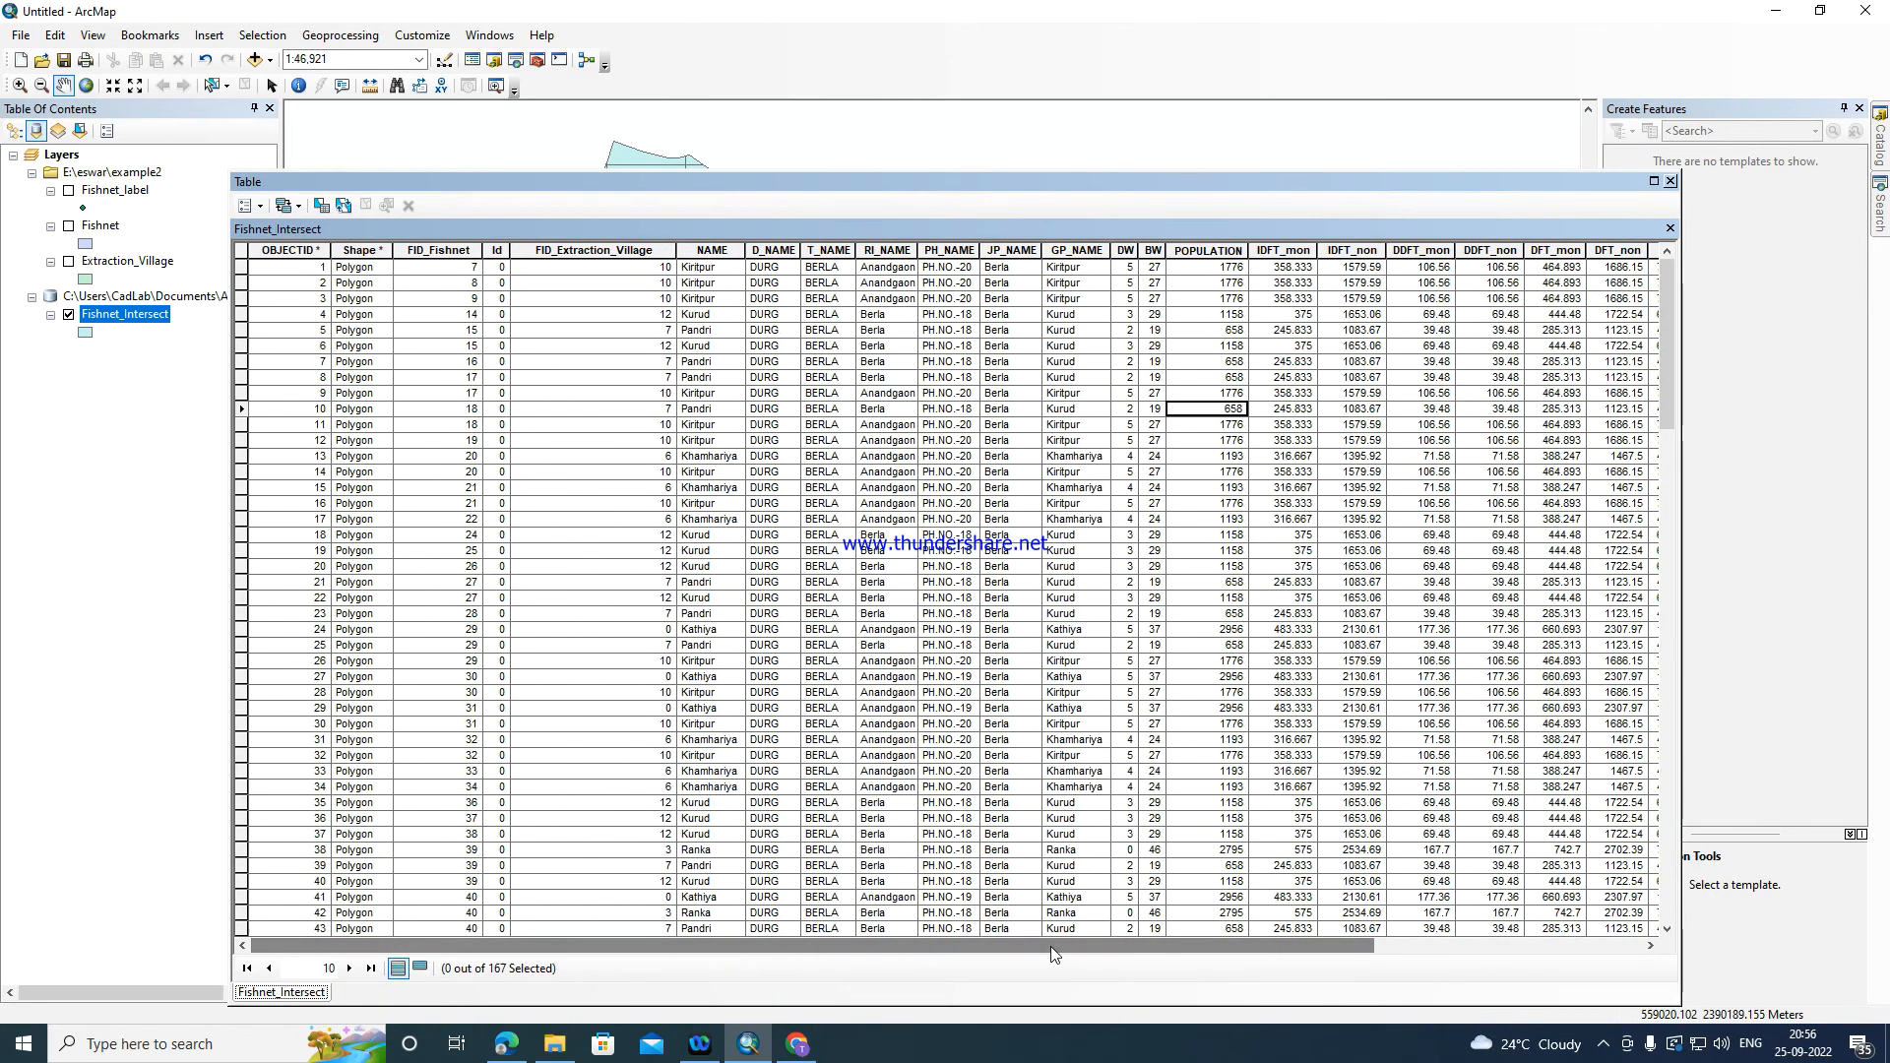
- Examine the FID_Fishnet column for fishnet cells that occur in more than one record across different villages
click(436, 268)
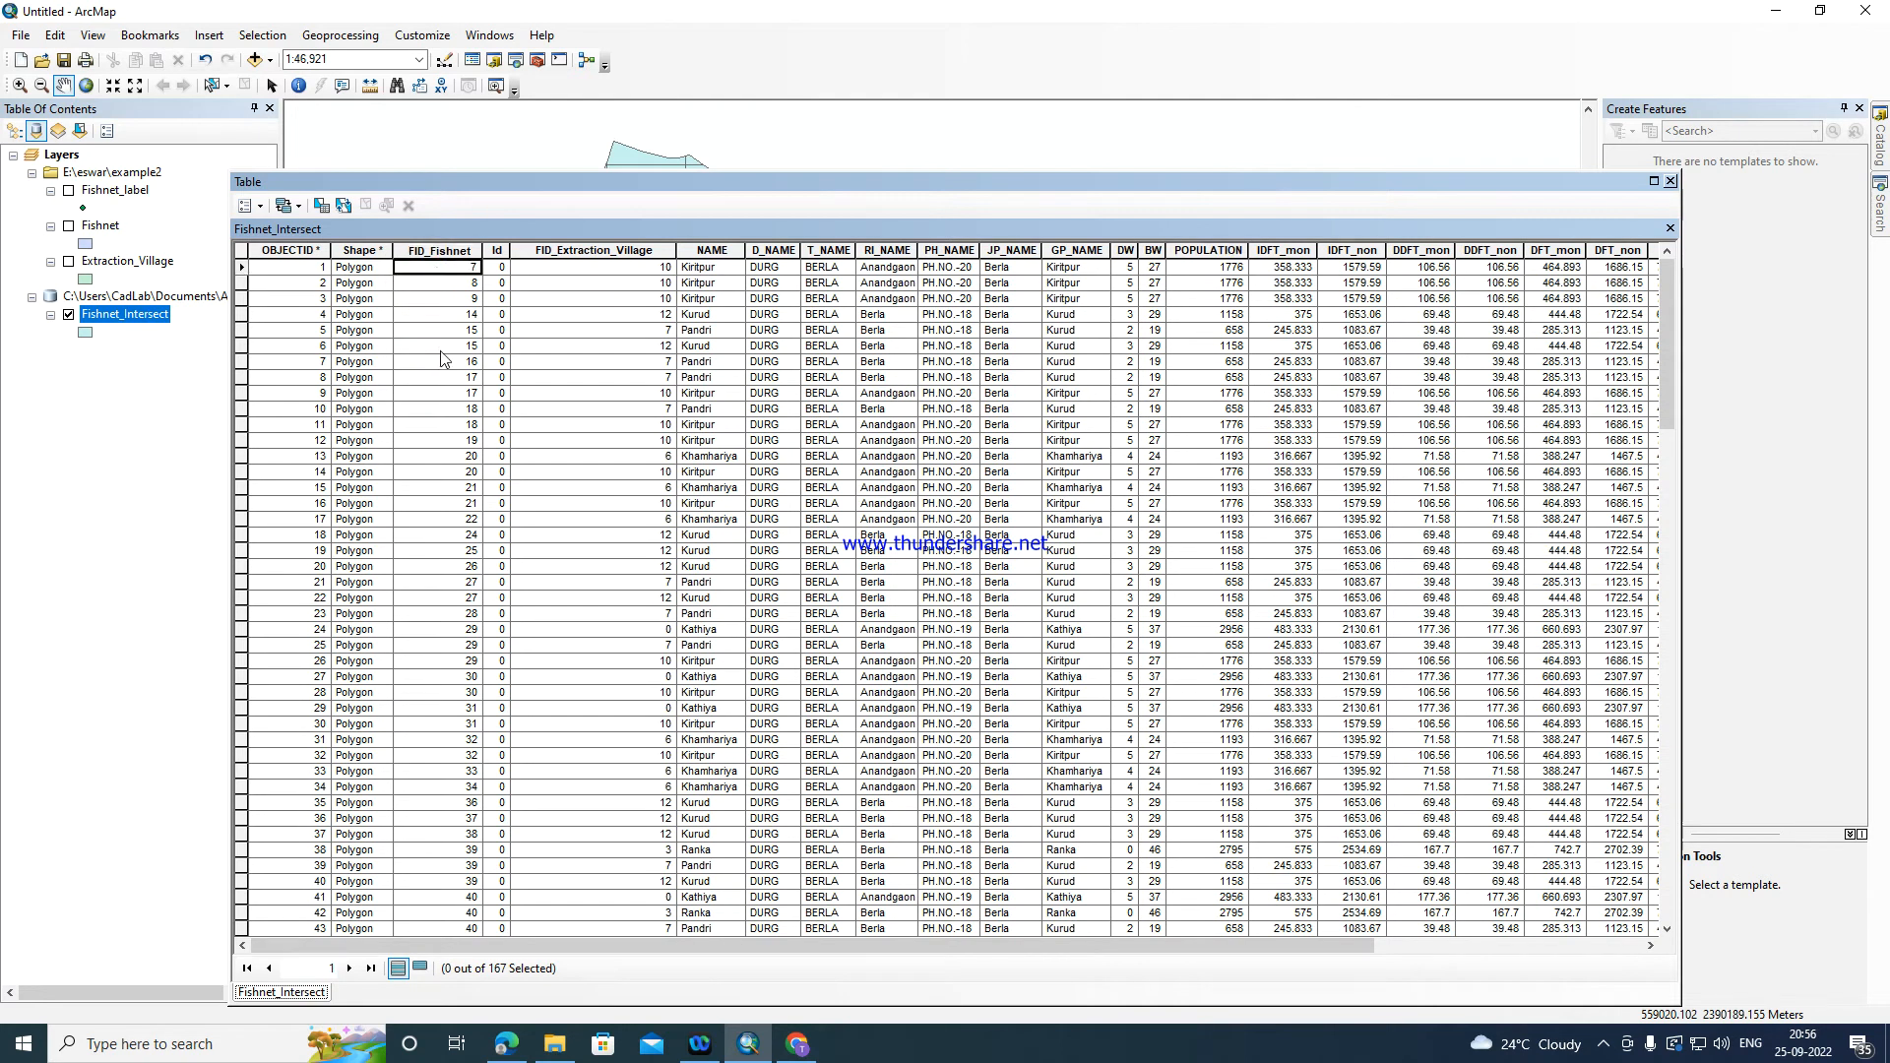
click(471, 409)
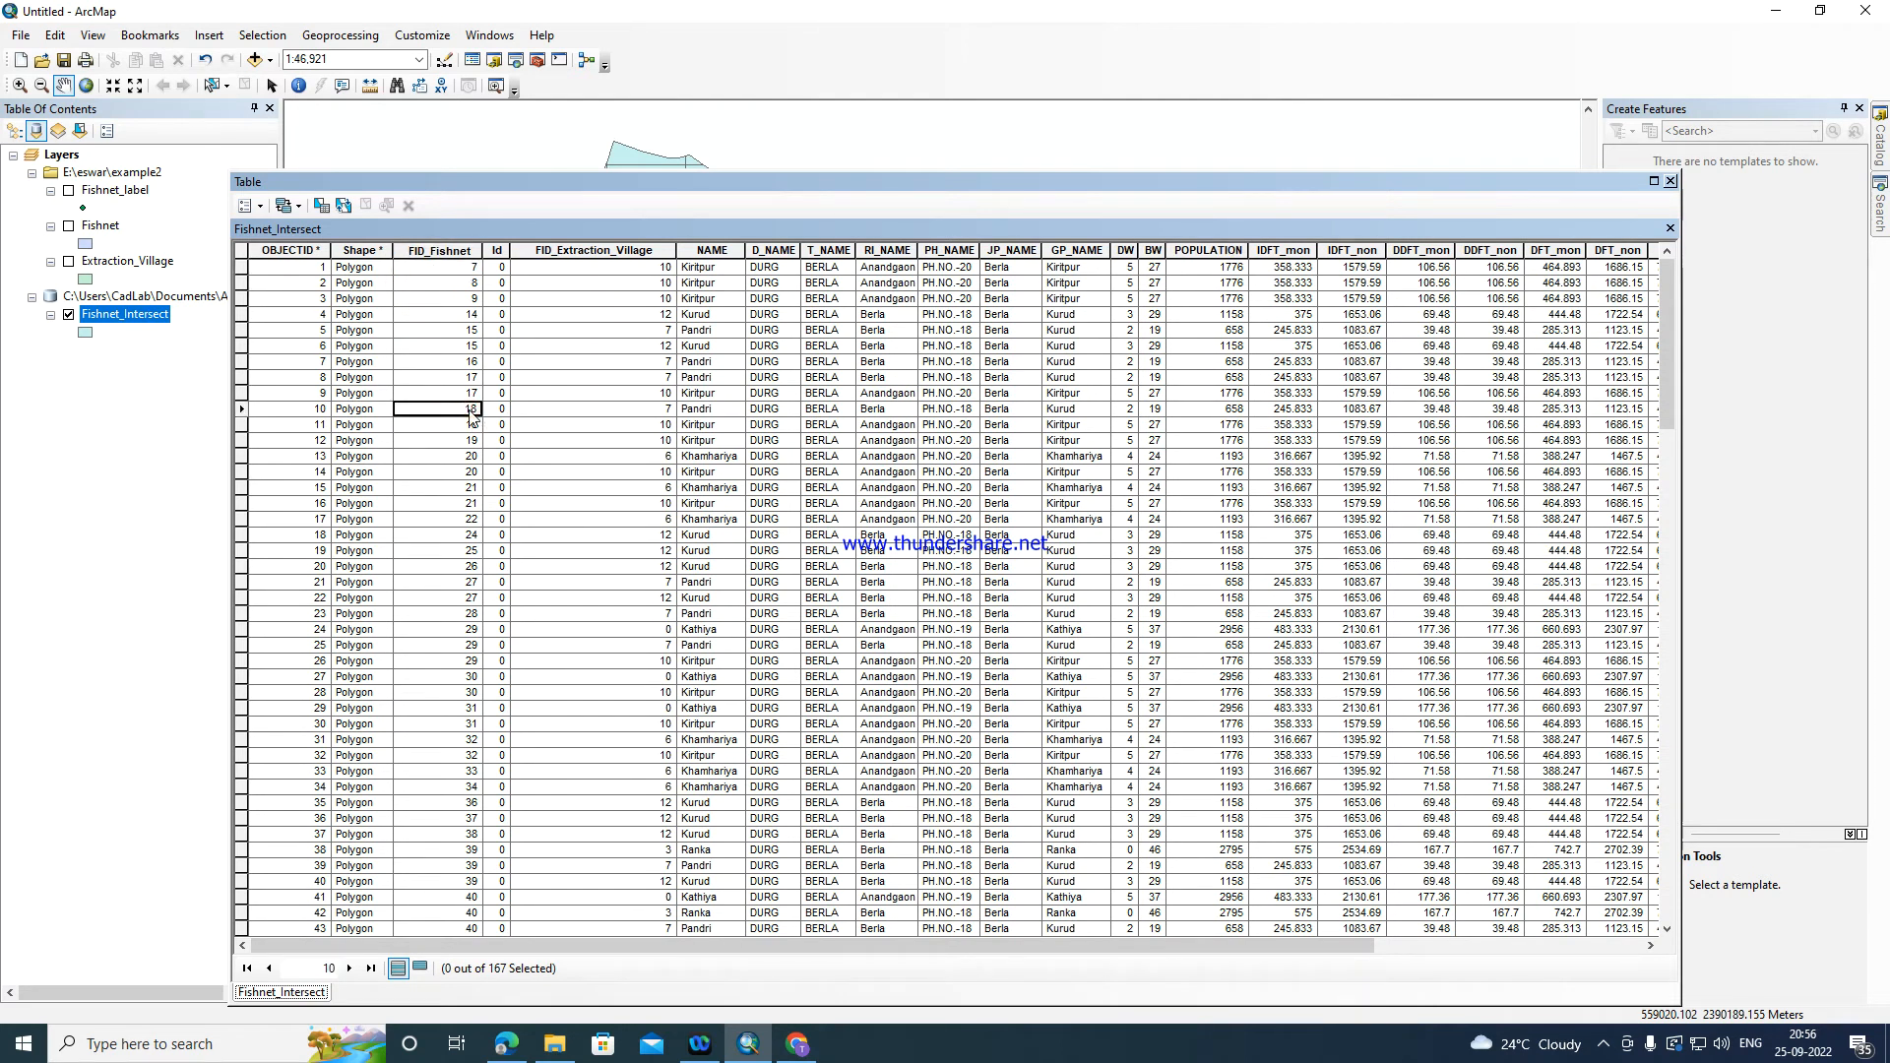
click(472, 424)
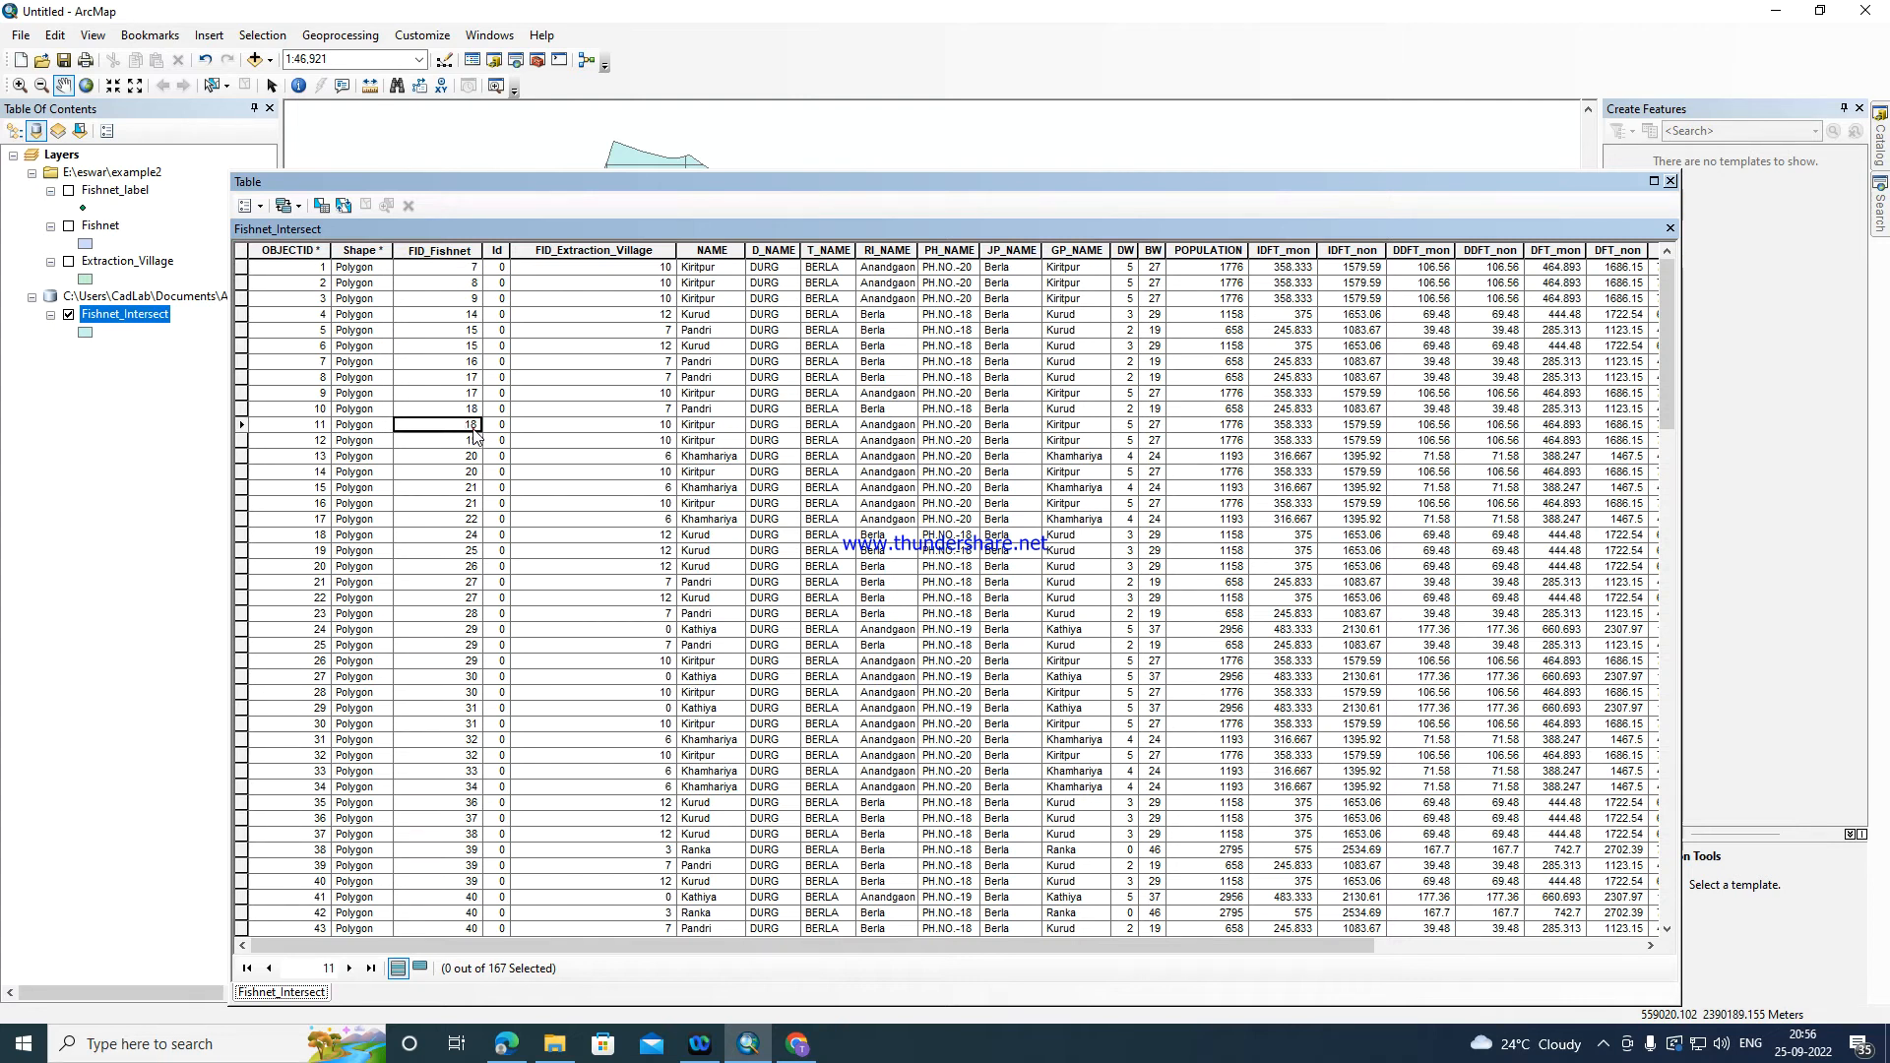
click(468, 455)
click(469, 472)
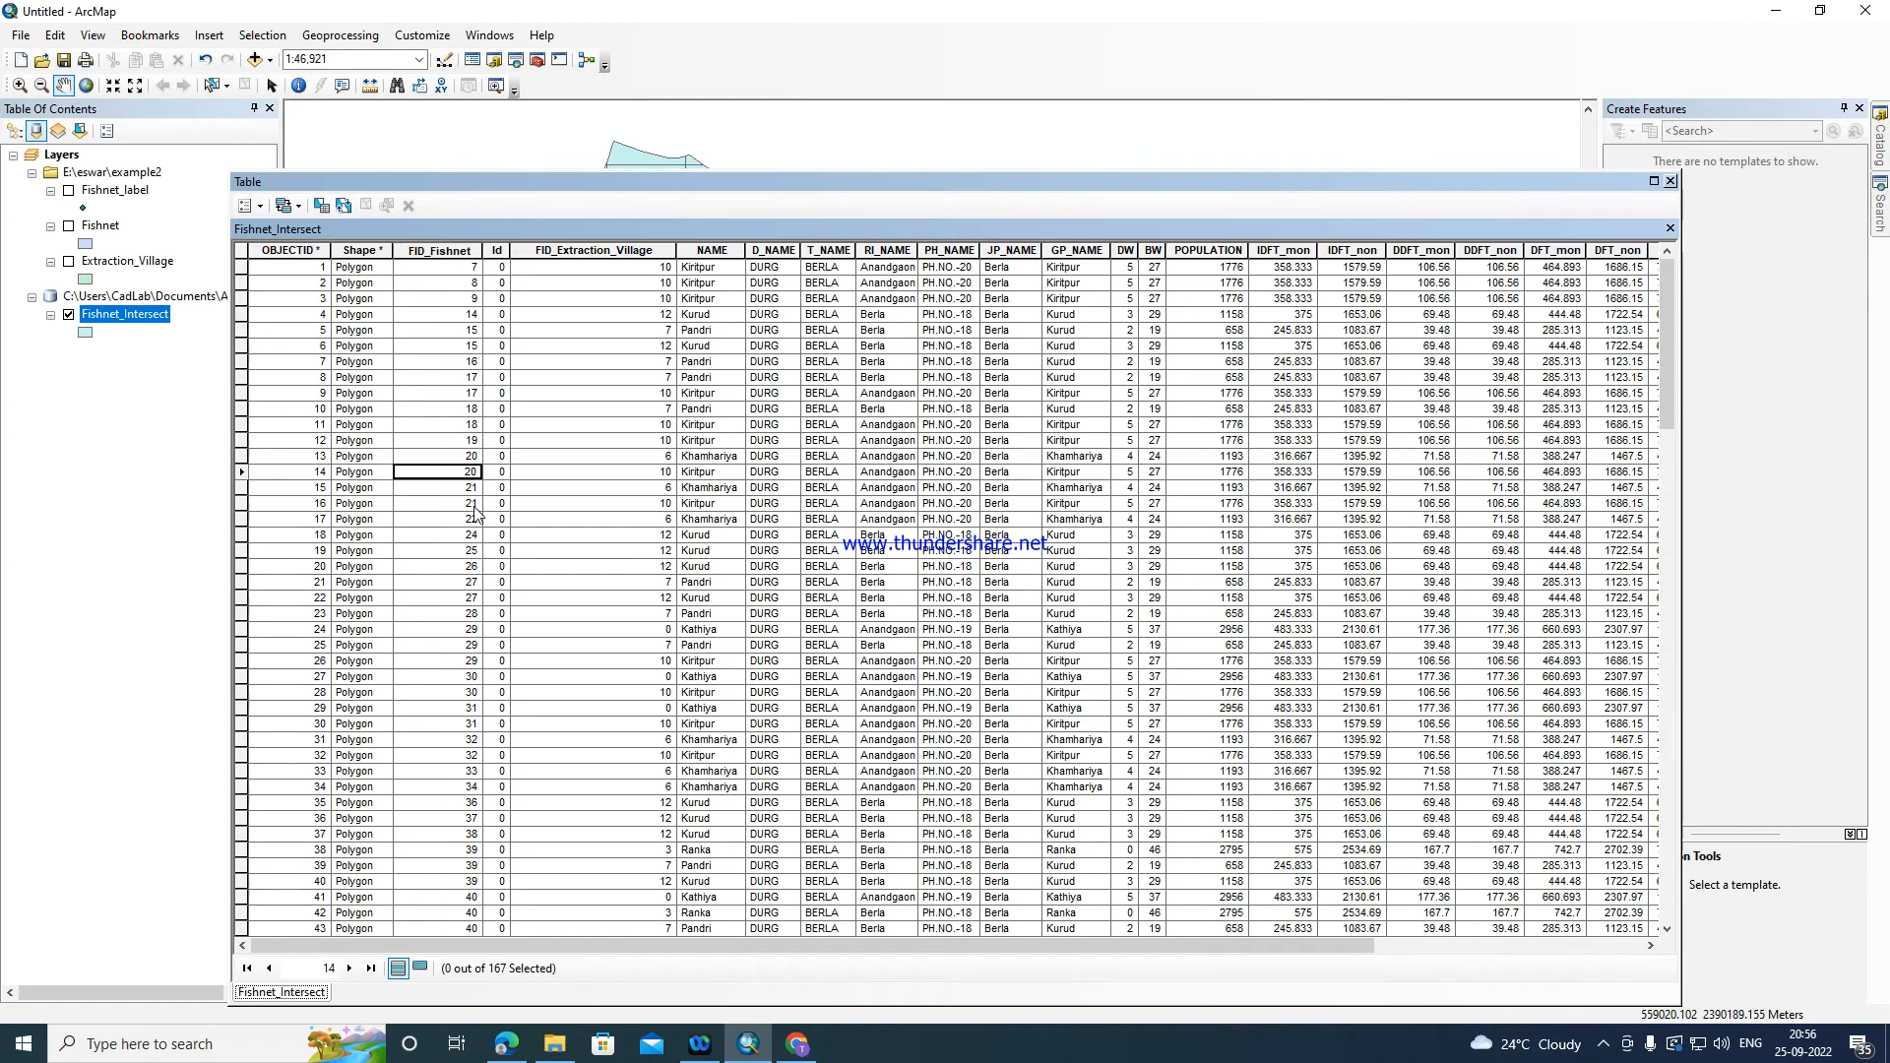
click(465, 488)
click(468, 503)
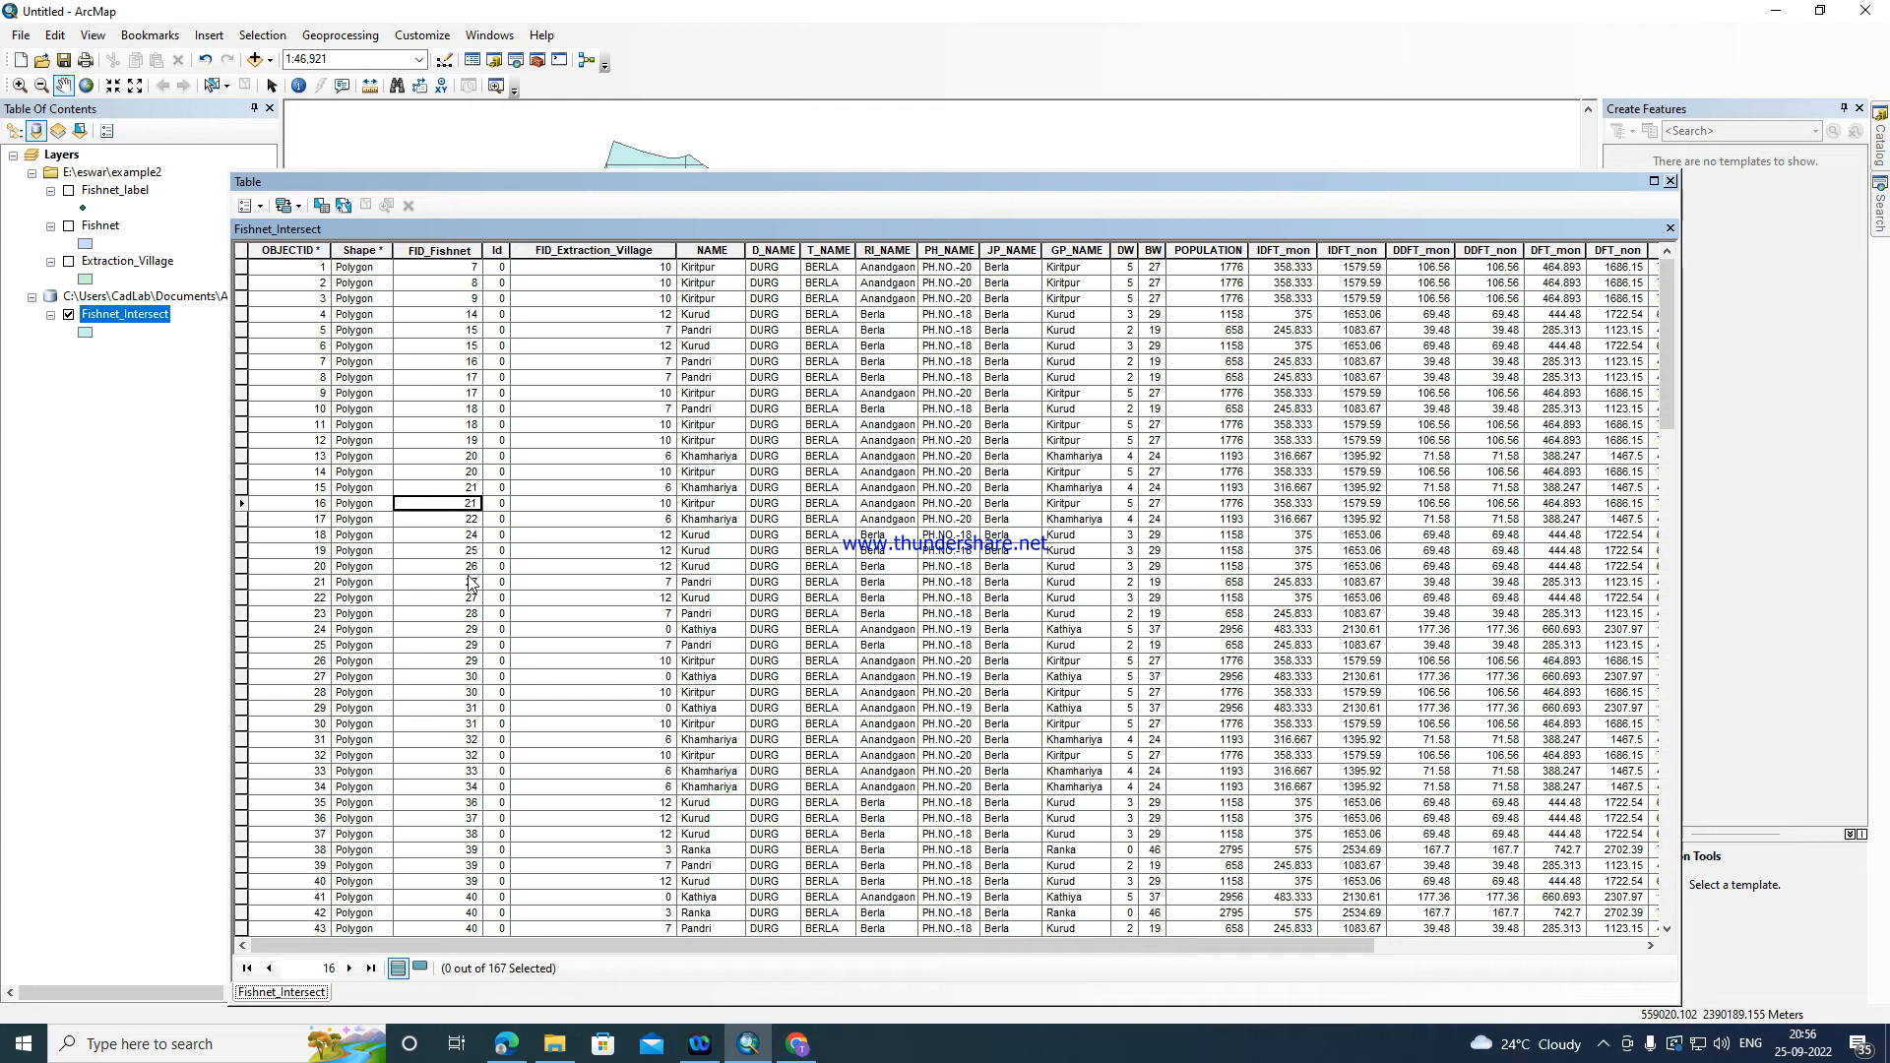
click(470, 583)
click(469, 601)
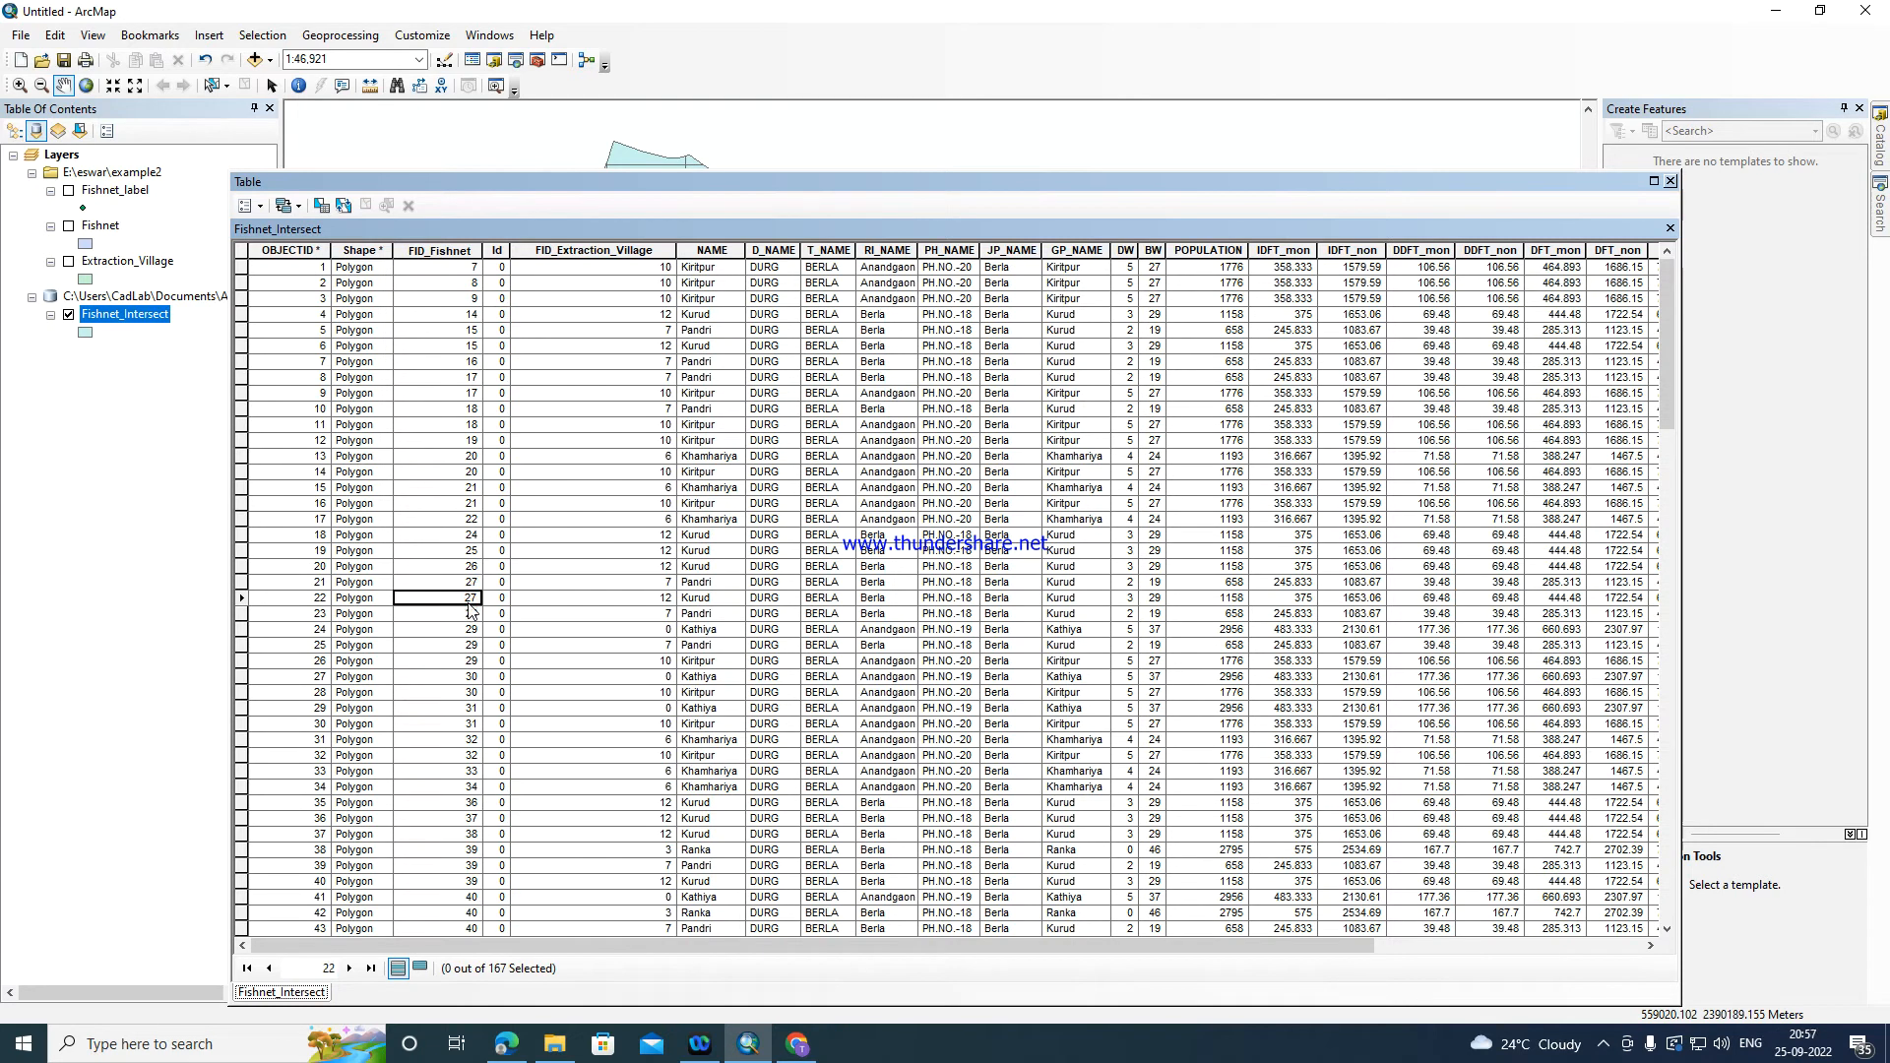
click(465, 586)
click(469, 597)
click(470, 630)
click(471, 646)
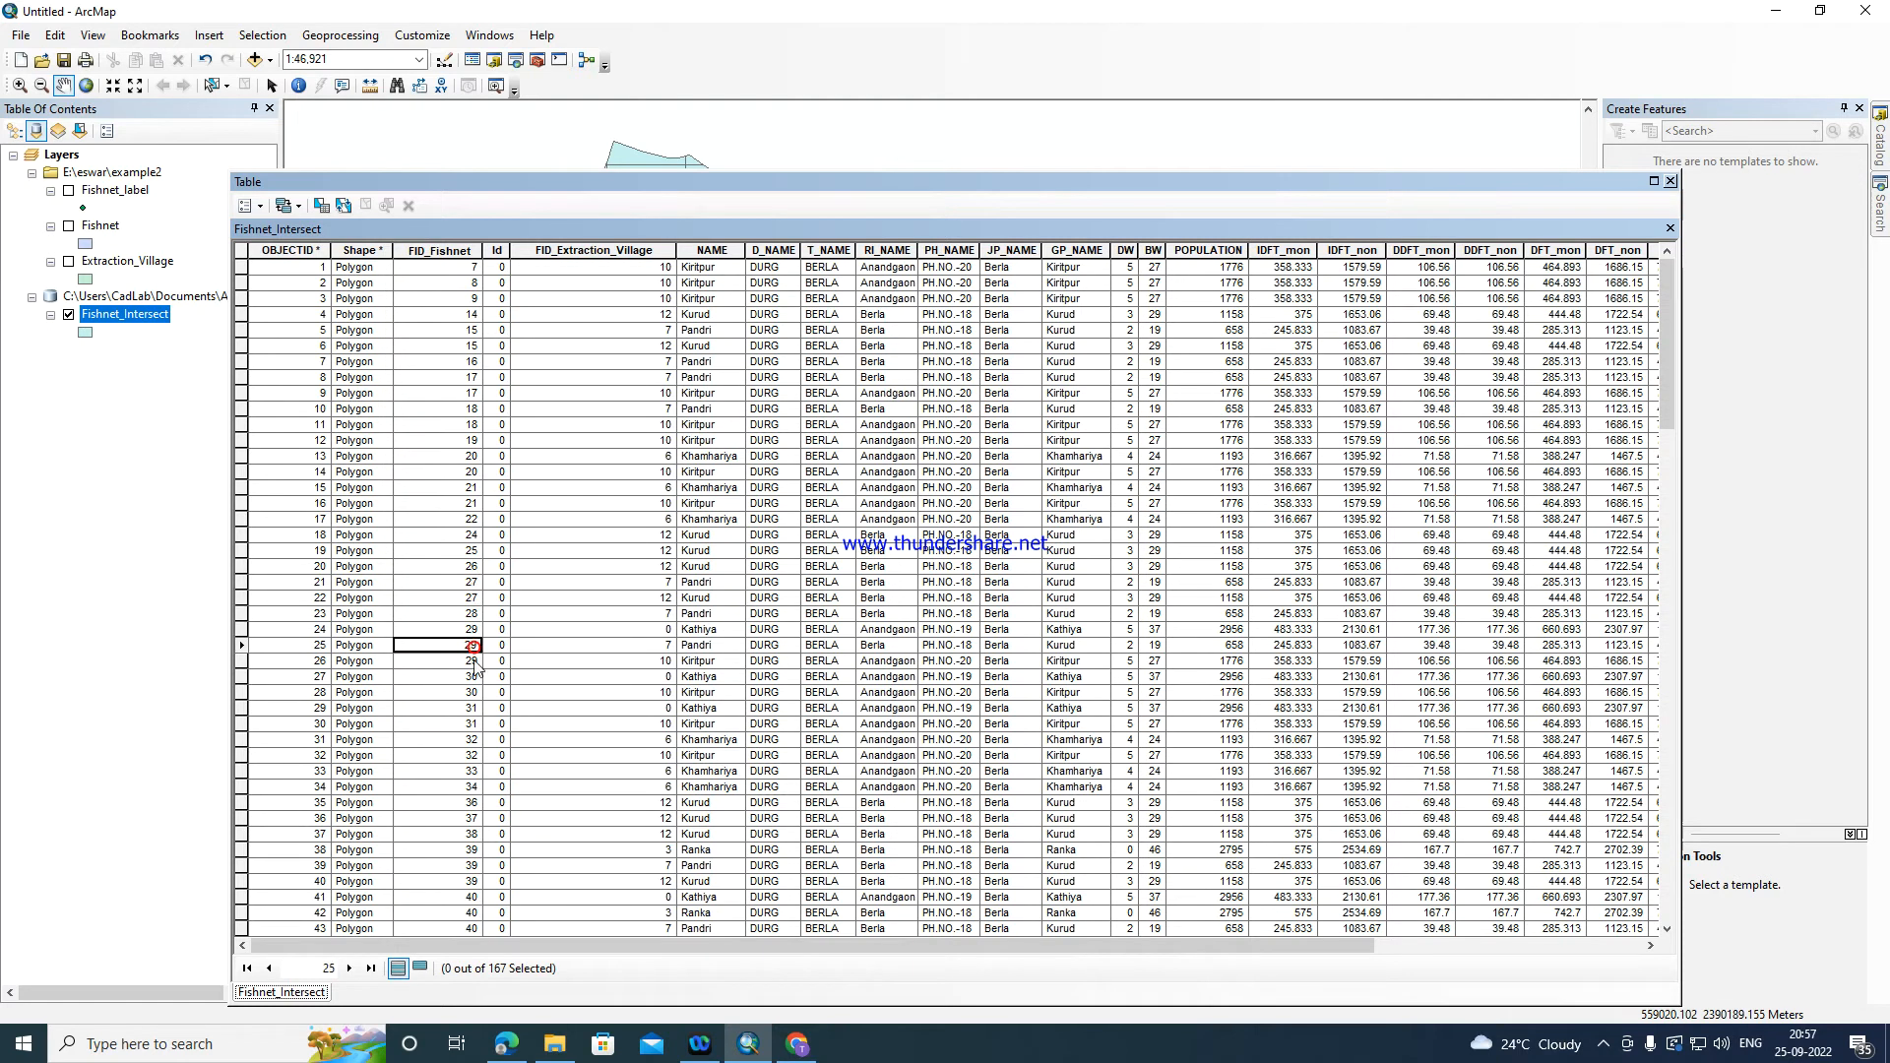
- Select all records in the Fishnet_Intersect attribute table and copy them
click(462, 662)
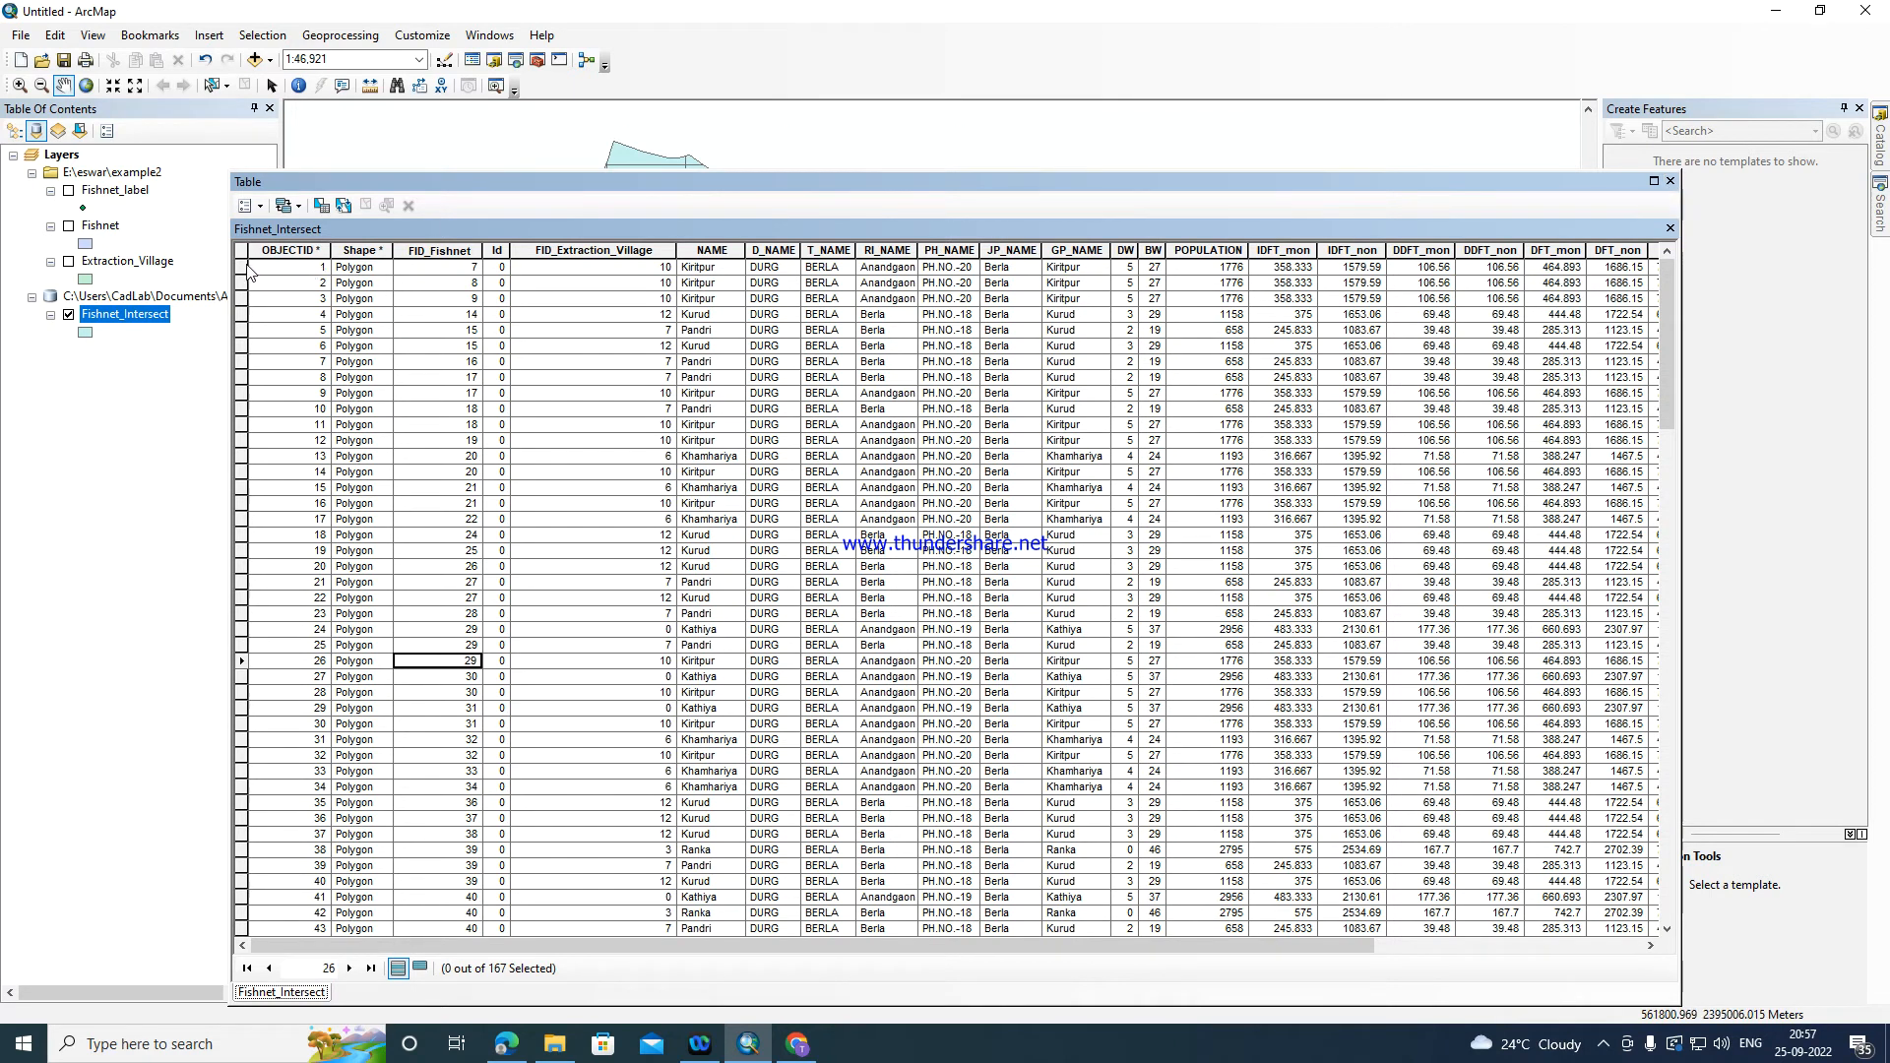
drag(245, 268, 254, 952)
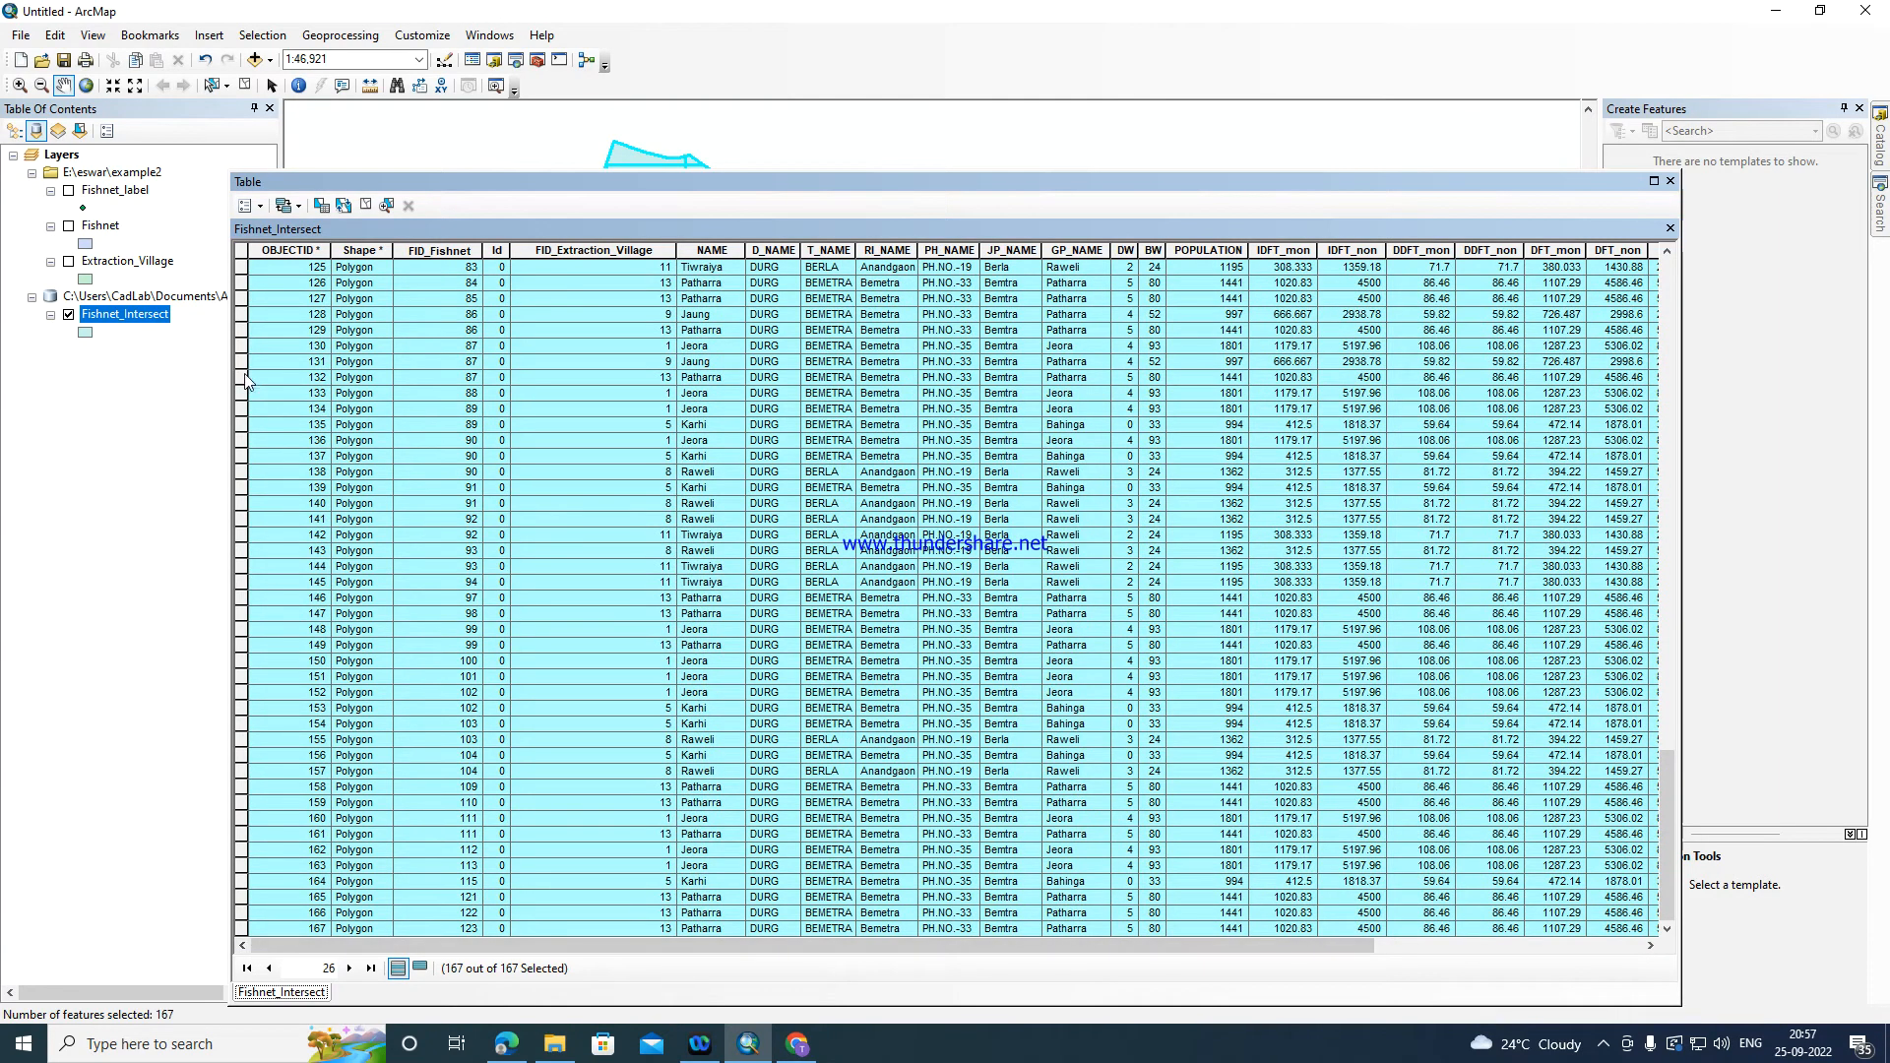
right_click(244, 378)
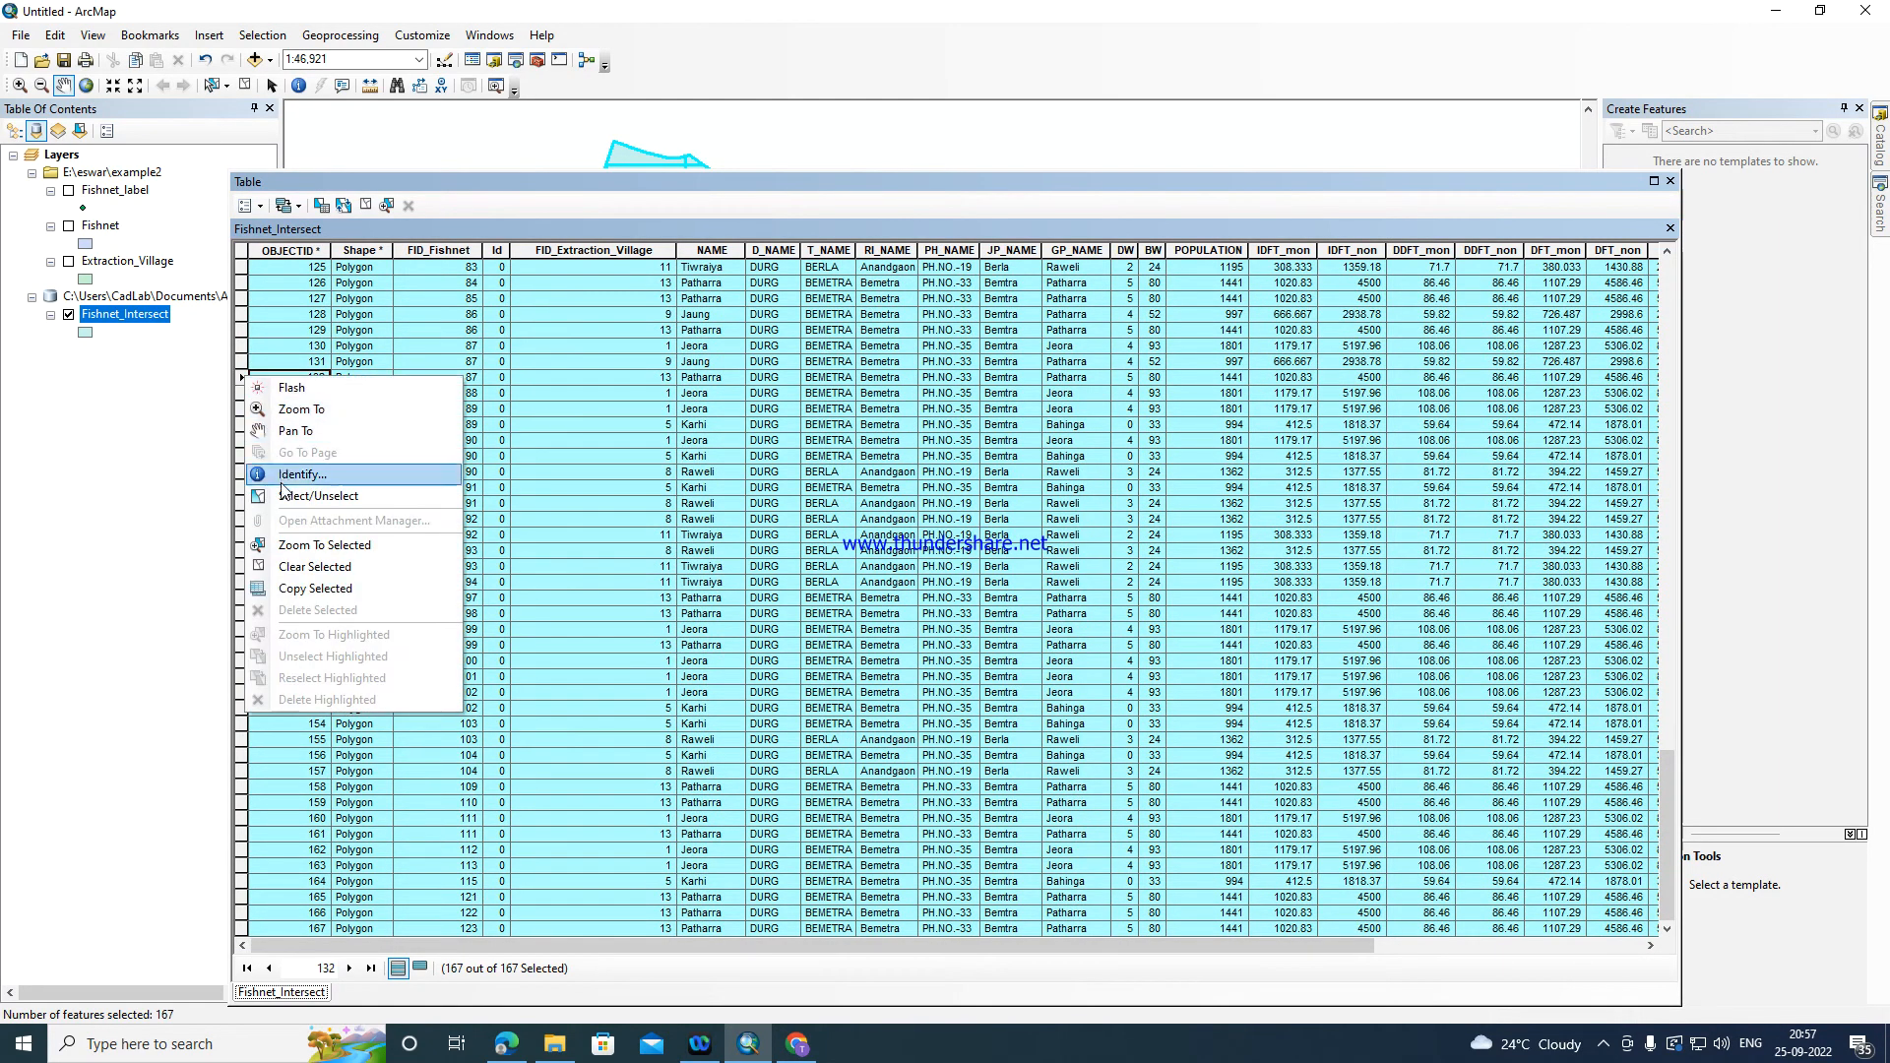
click(311, 588)
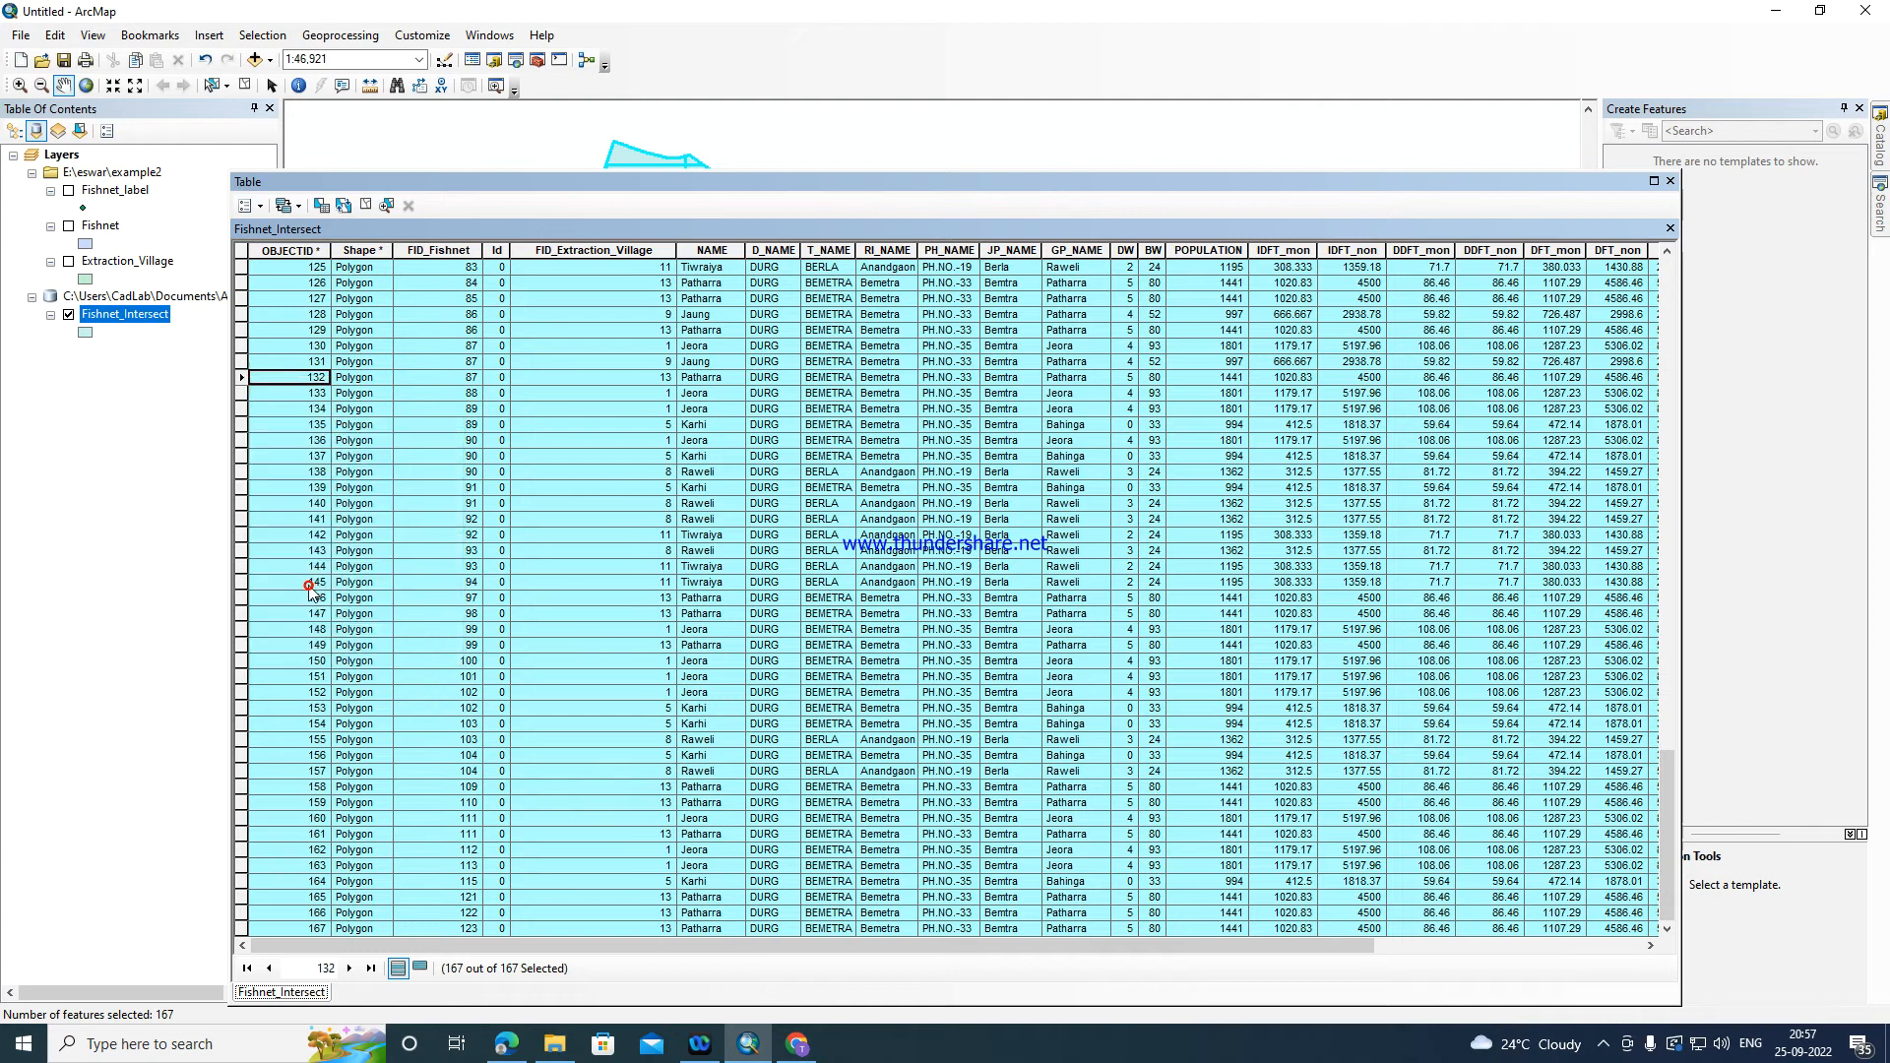
- Switch to the example2 folder in File Explorer and create a Microsoft Excel worksheet named extraction
click(555, 1043)
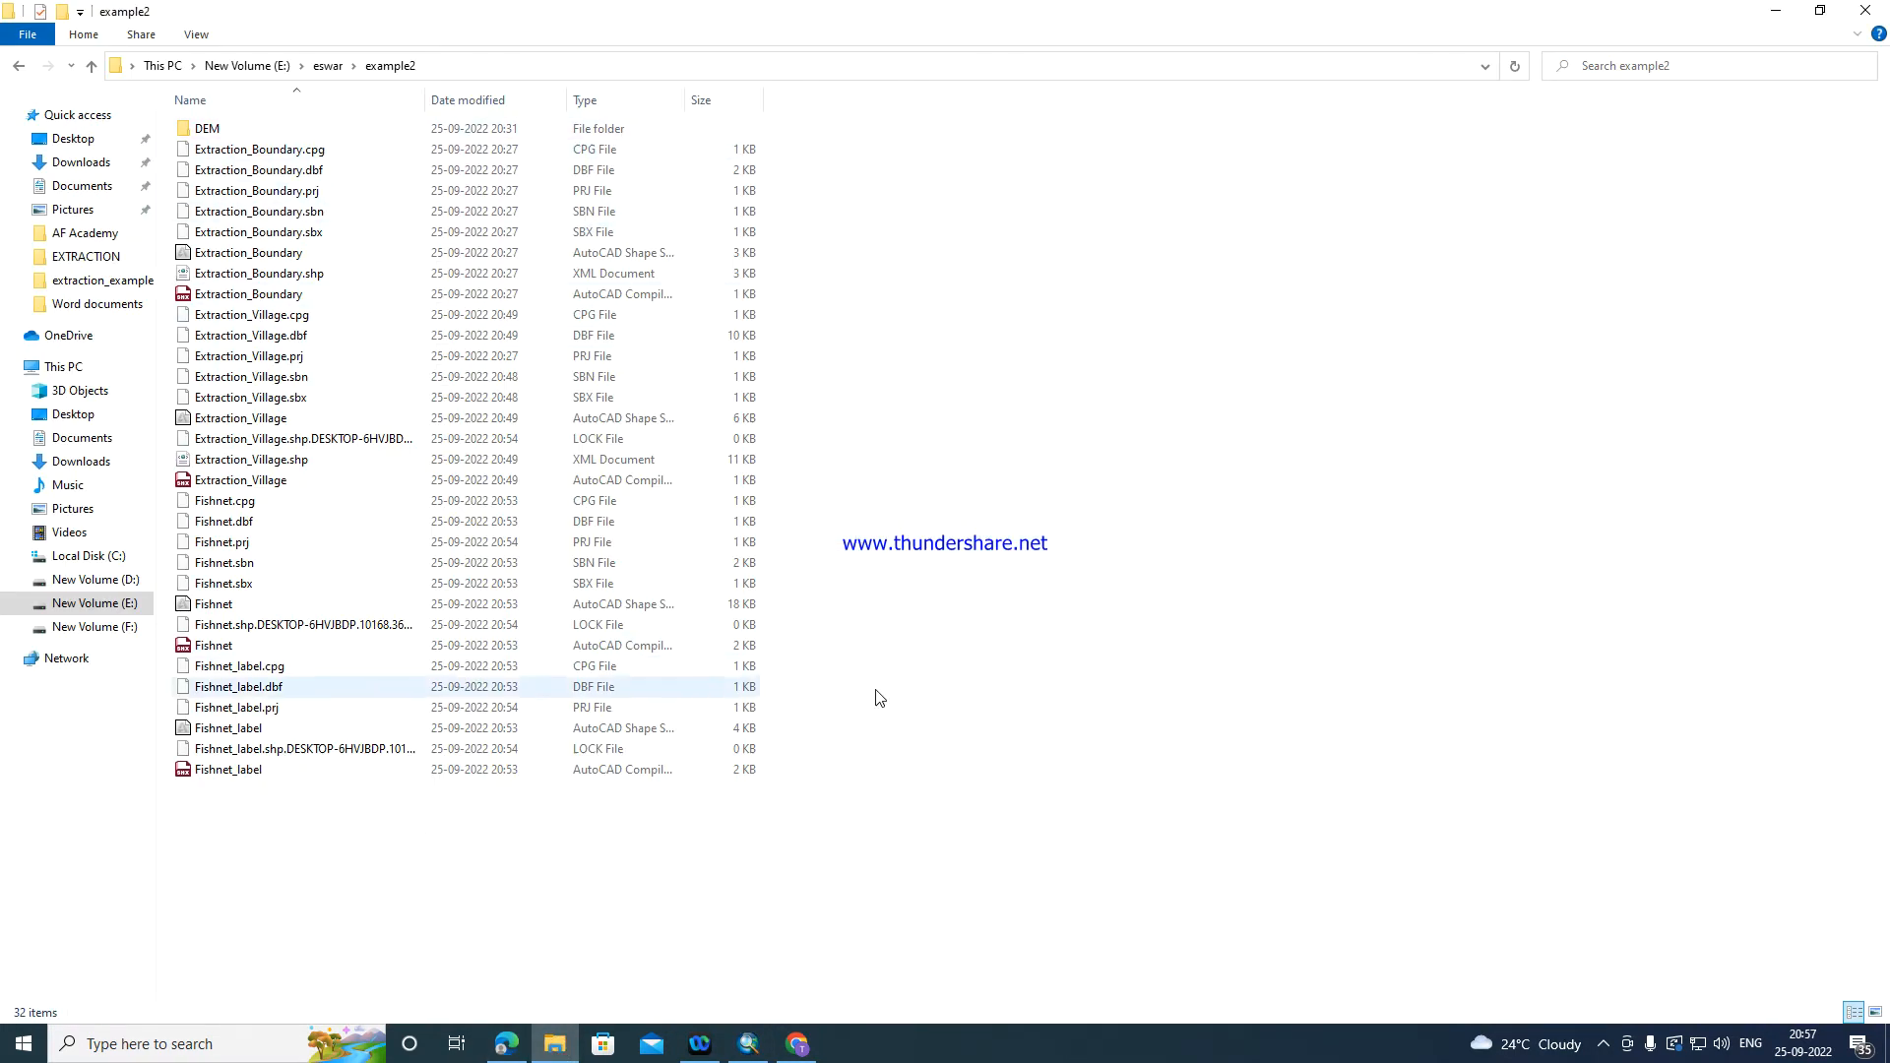
right_click(1070, 437)
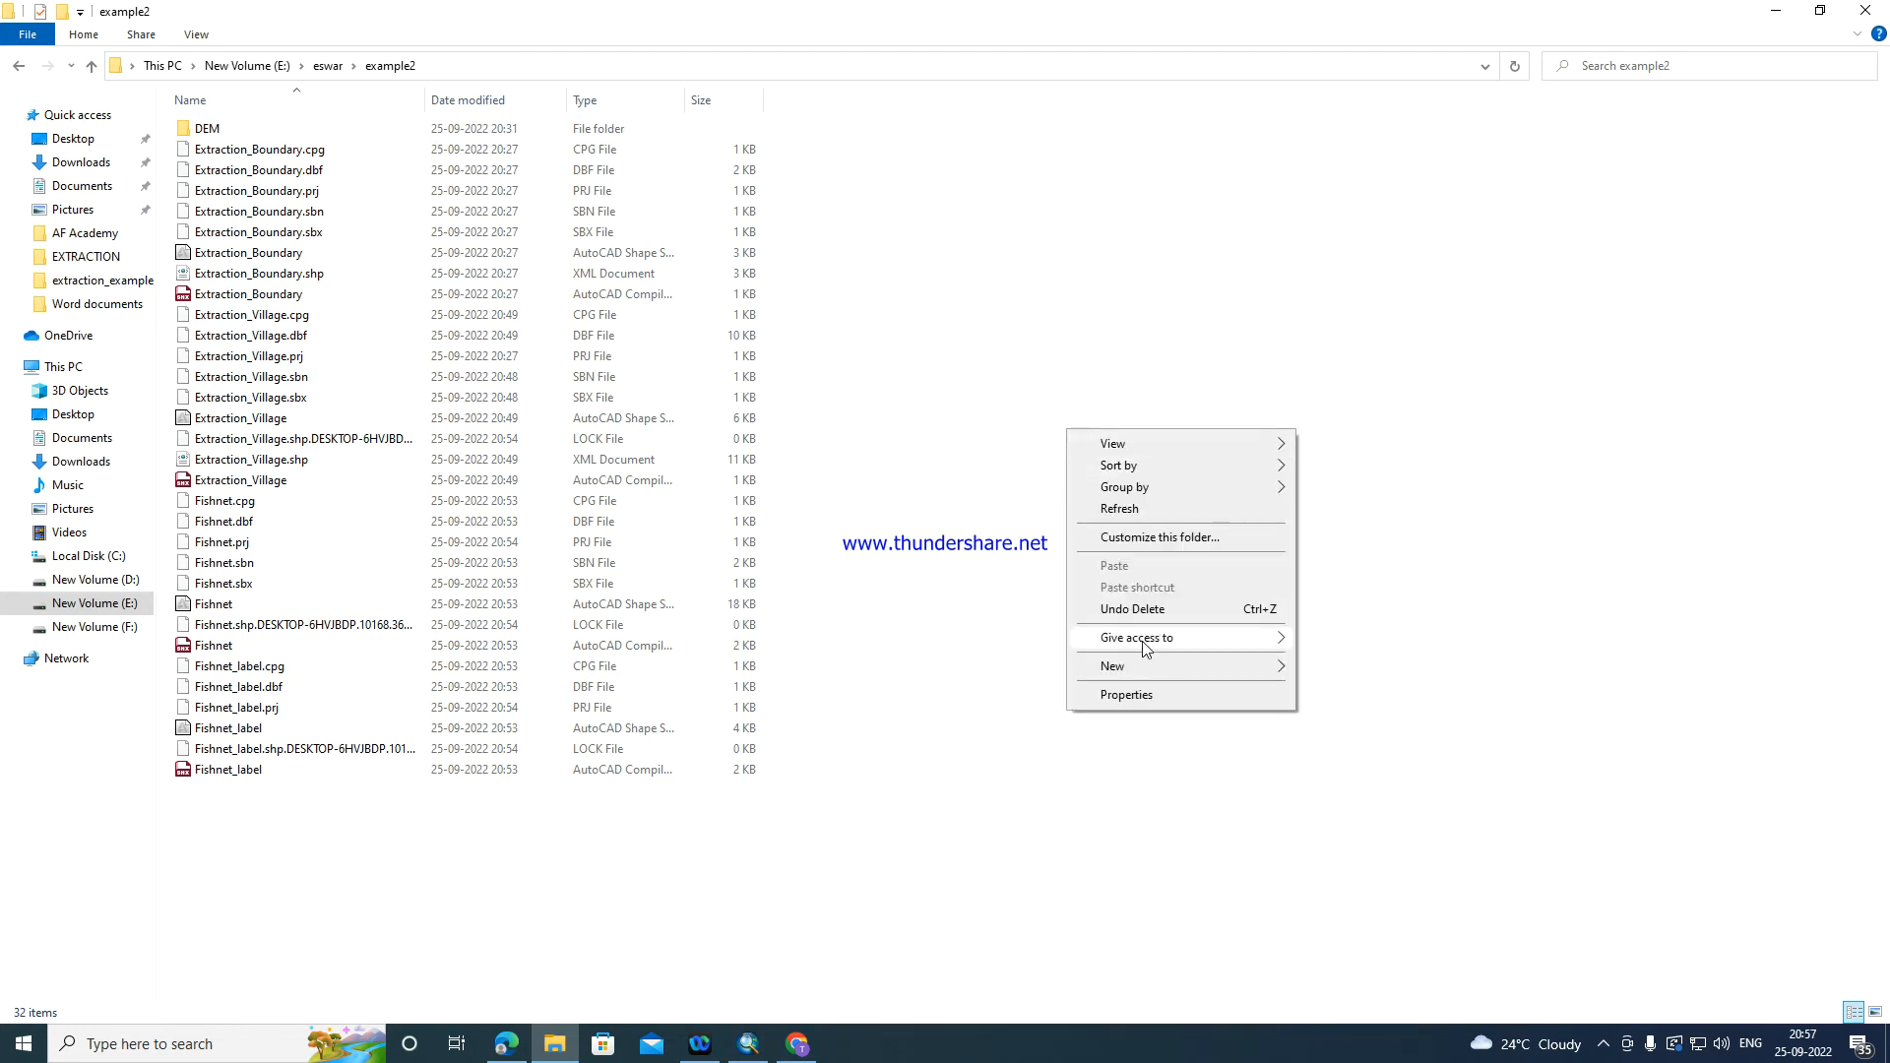
mouse_move(1153, 669)
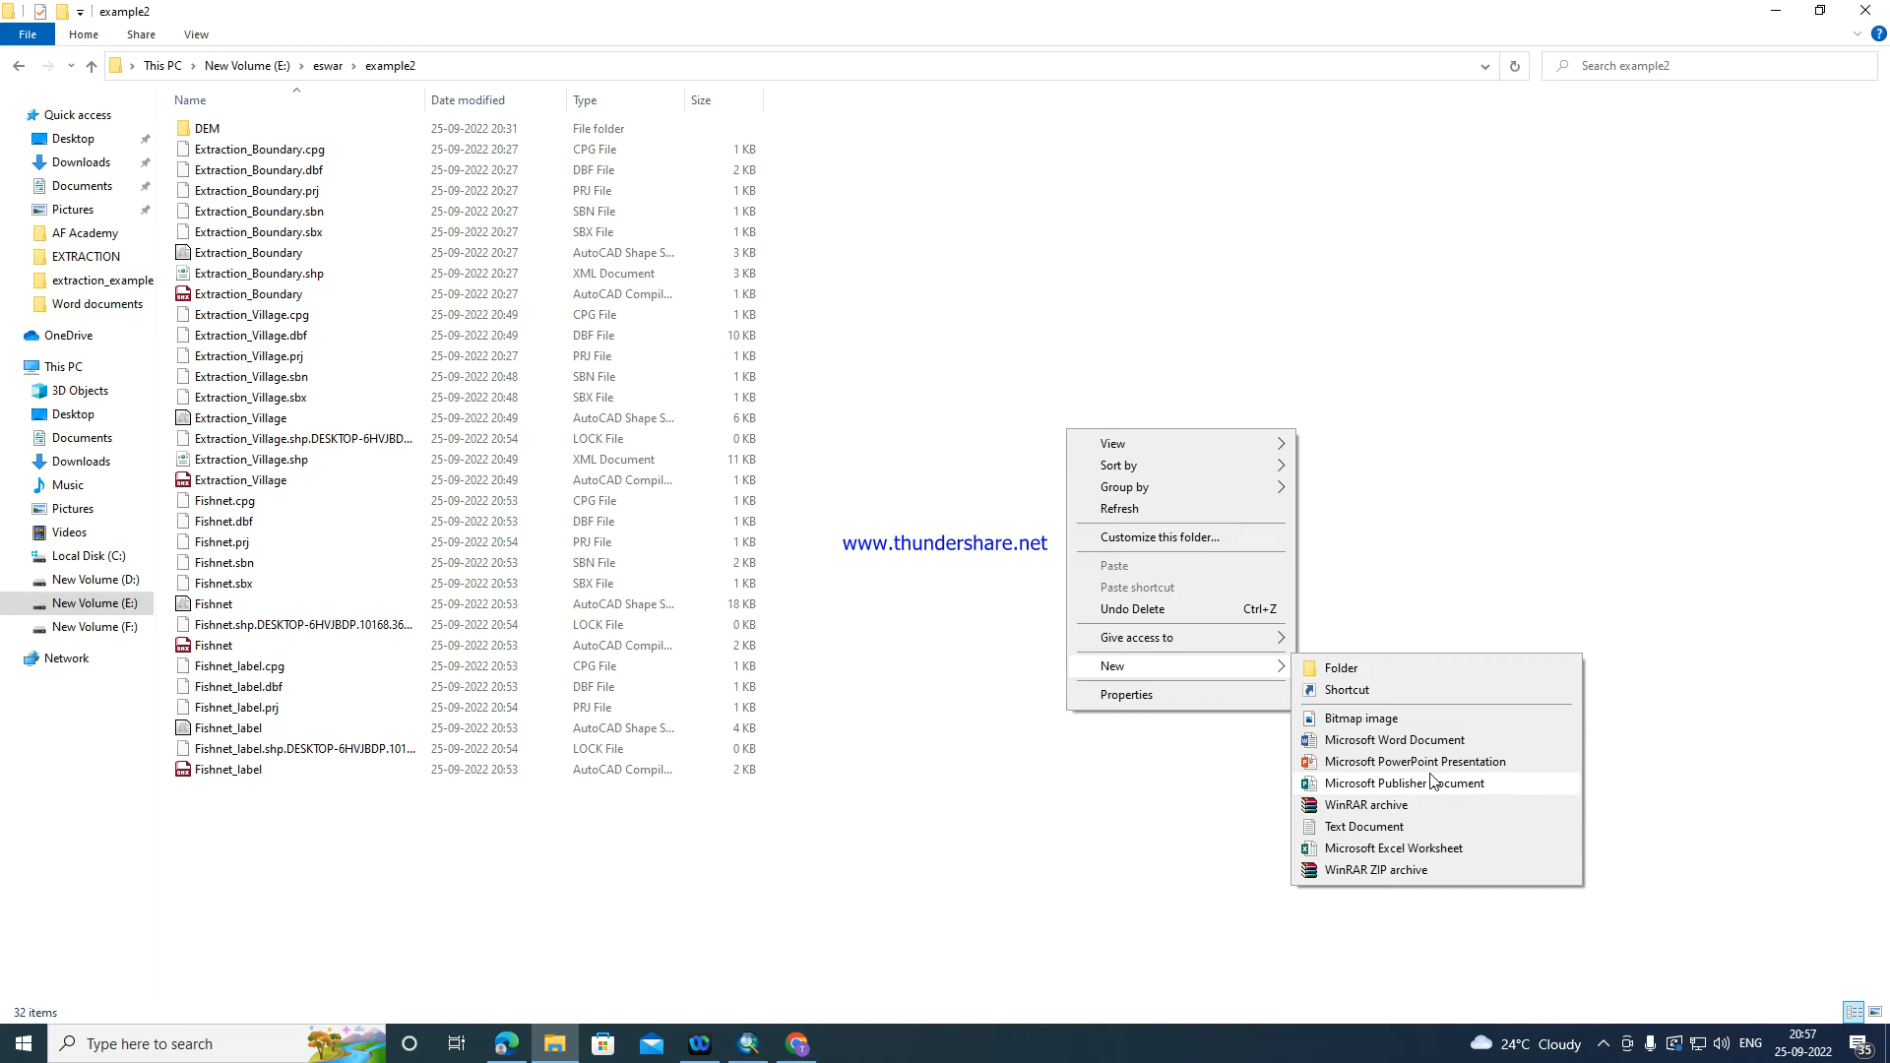
click(1397, 849)
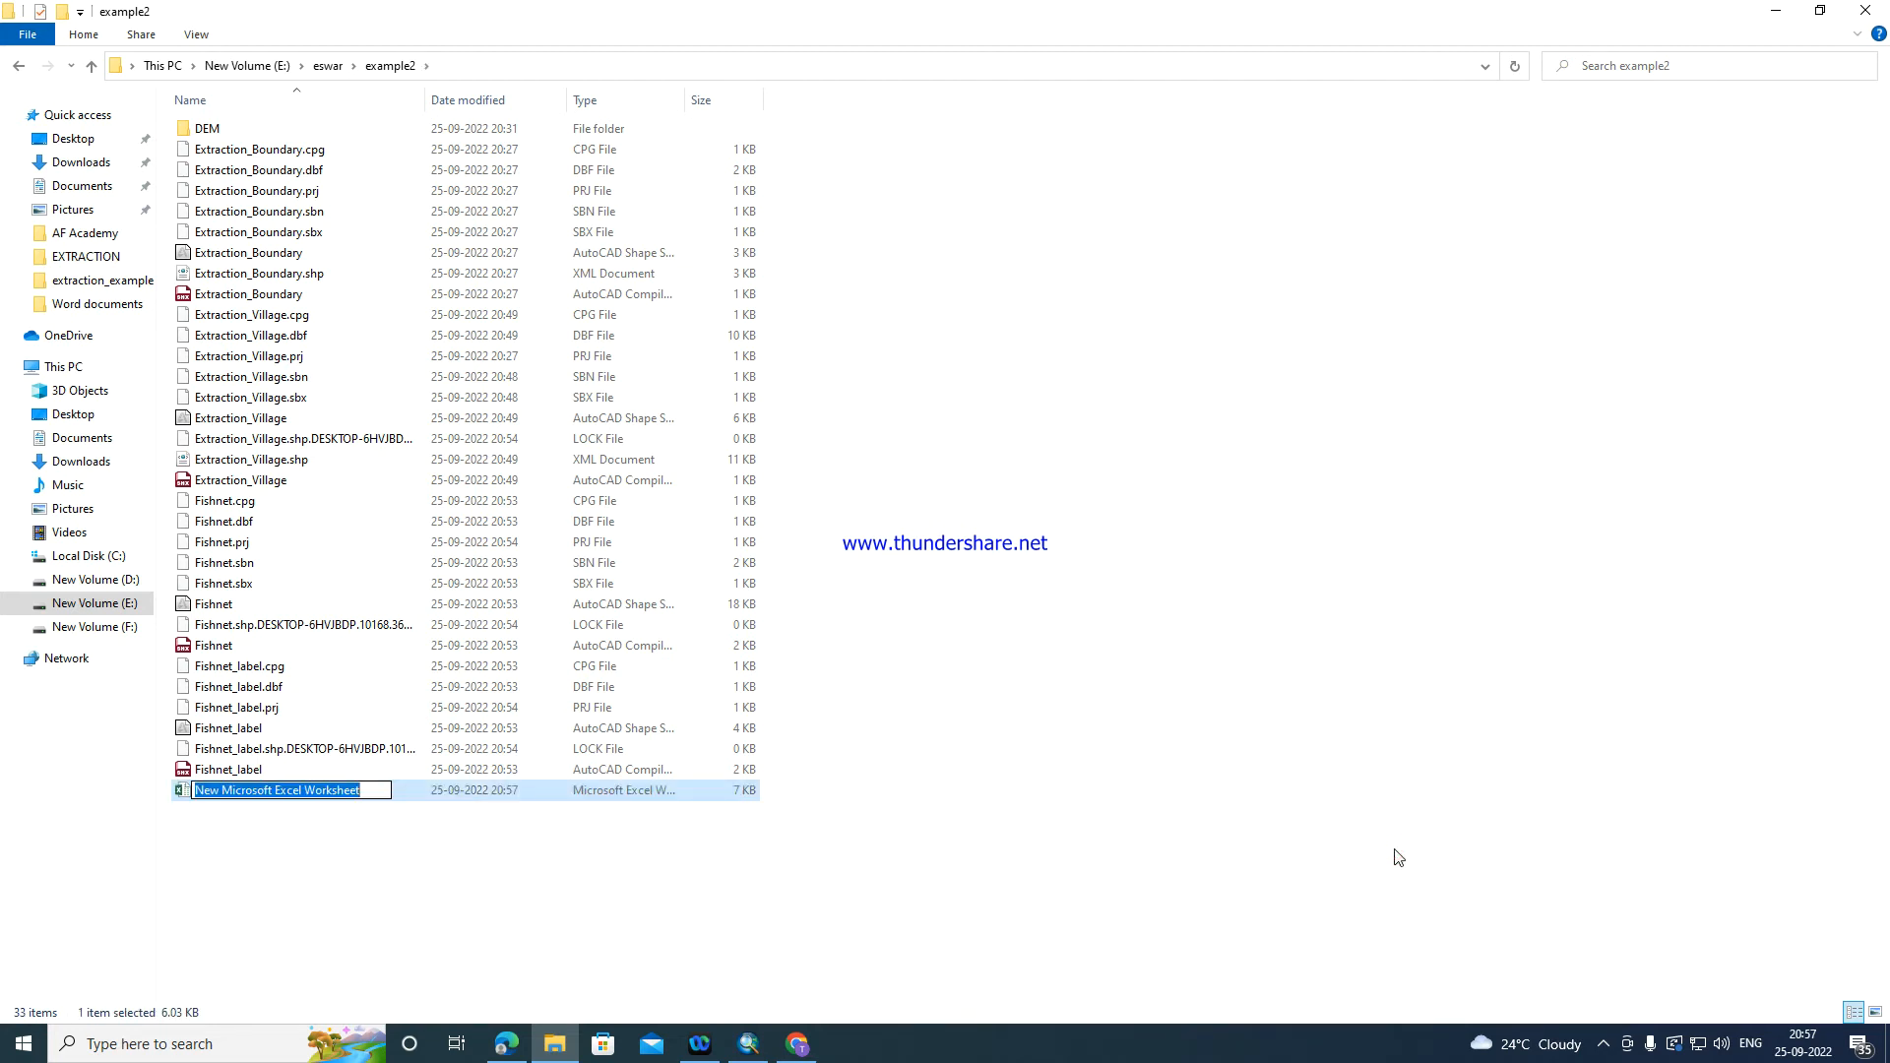
text(extraction)
key(Return)
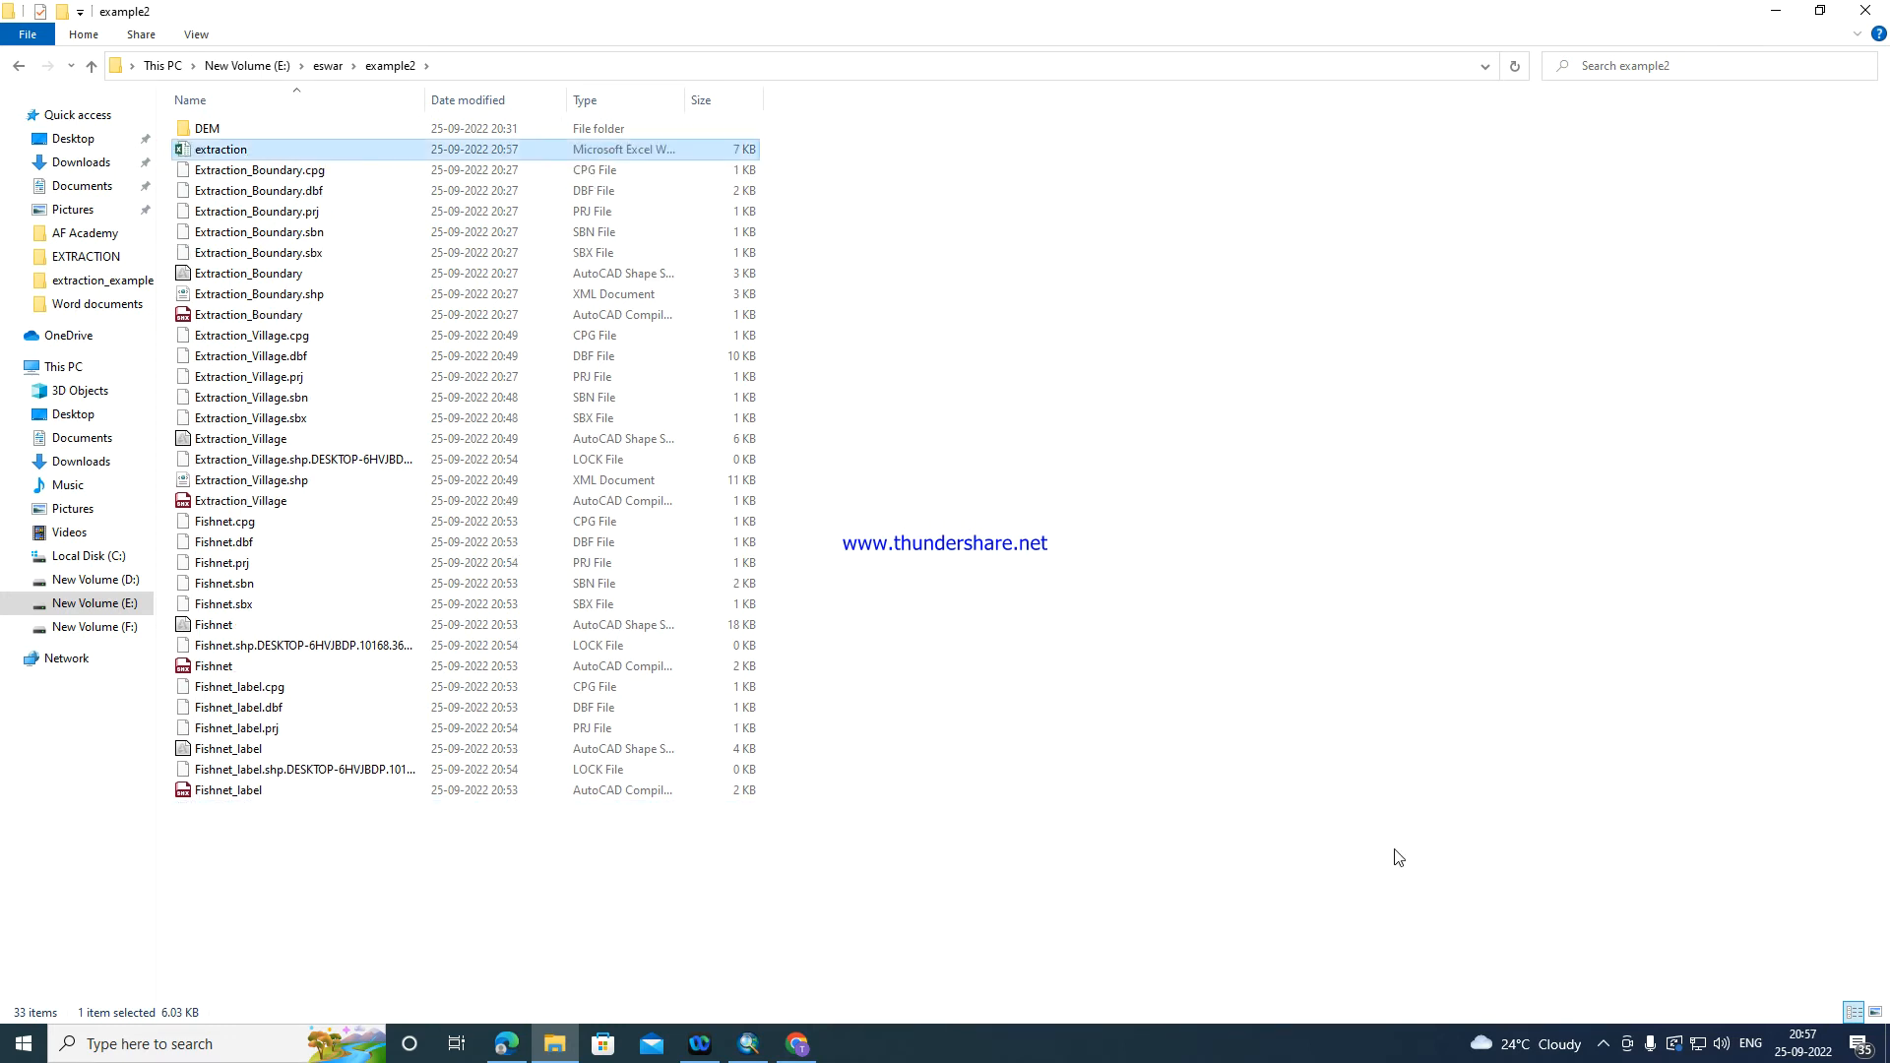
- Open the extraction workbook, dismiss the activation notice, and paste the copied records into Sheet1 starting at cell A1
key(Return)
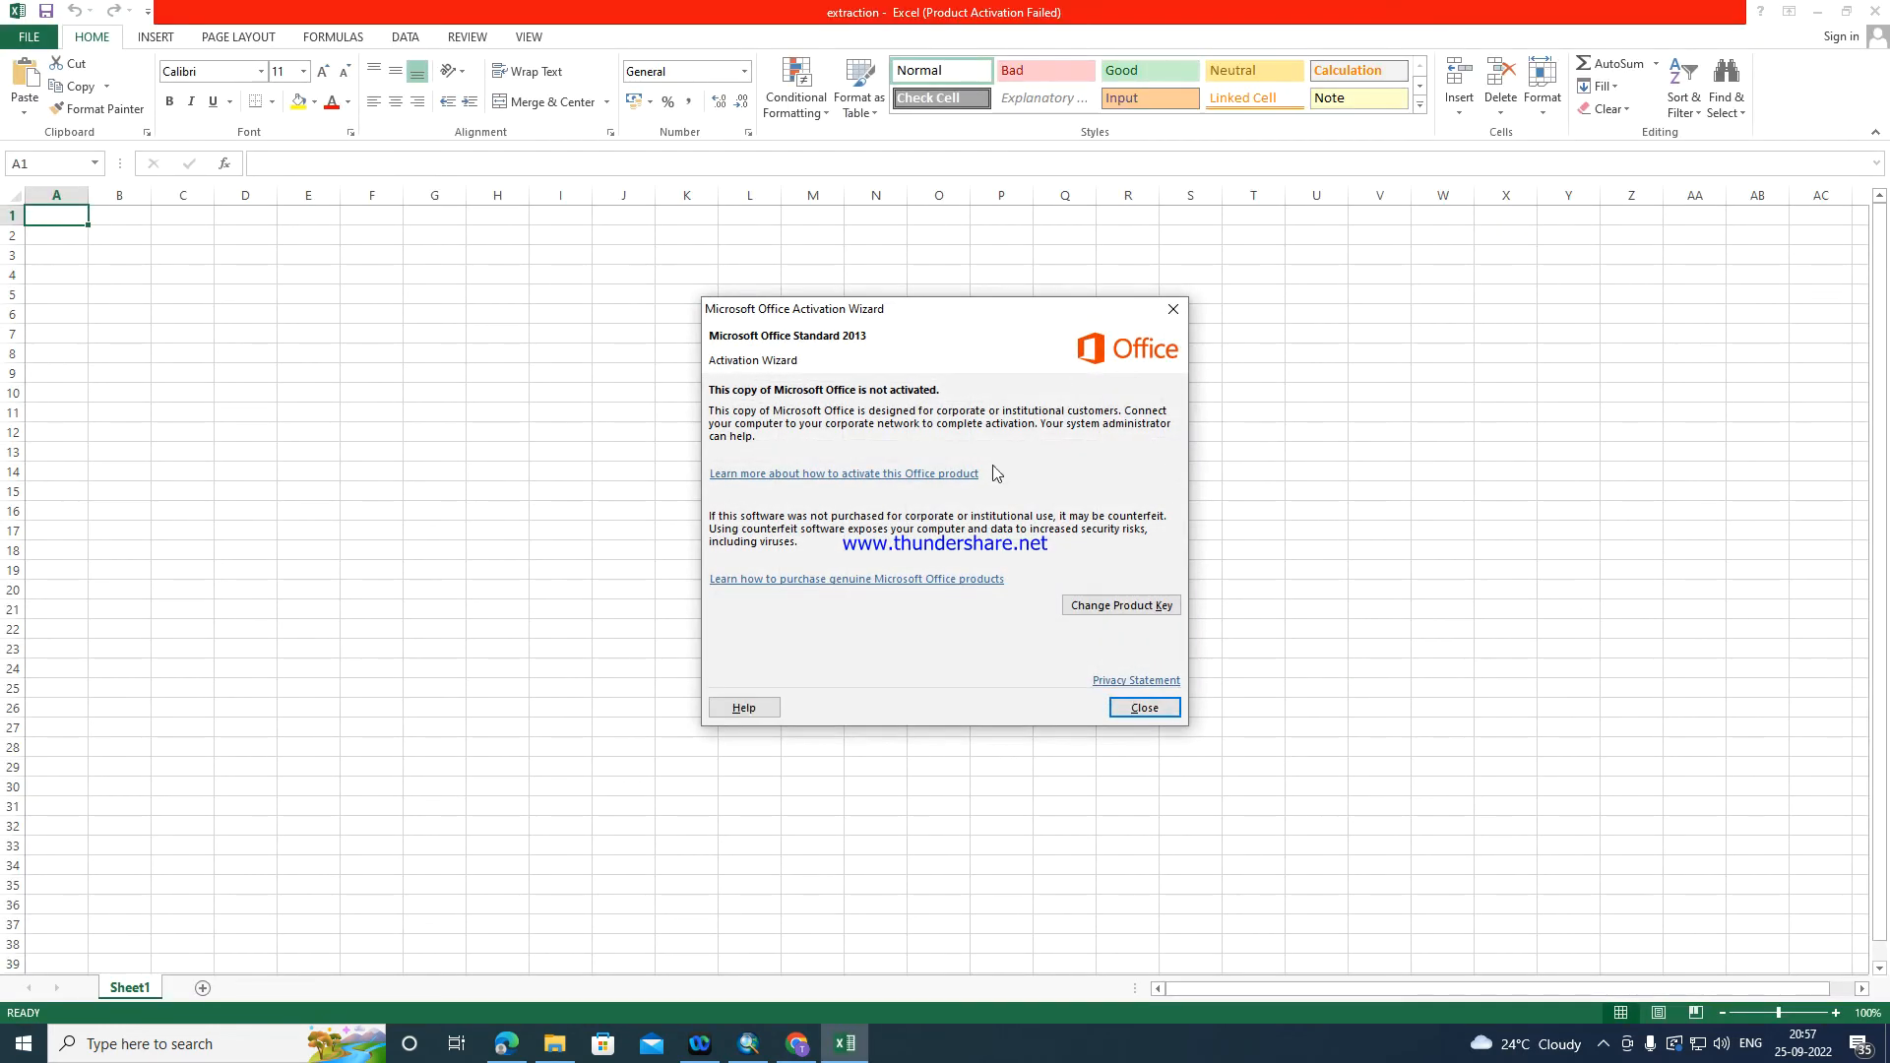
click(1173, 309)
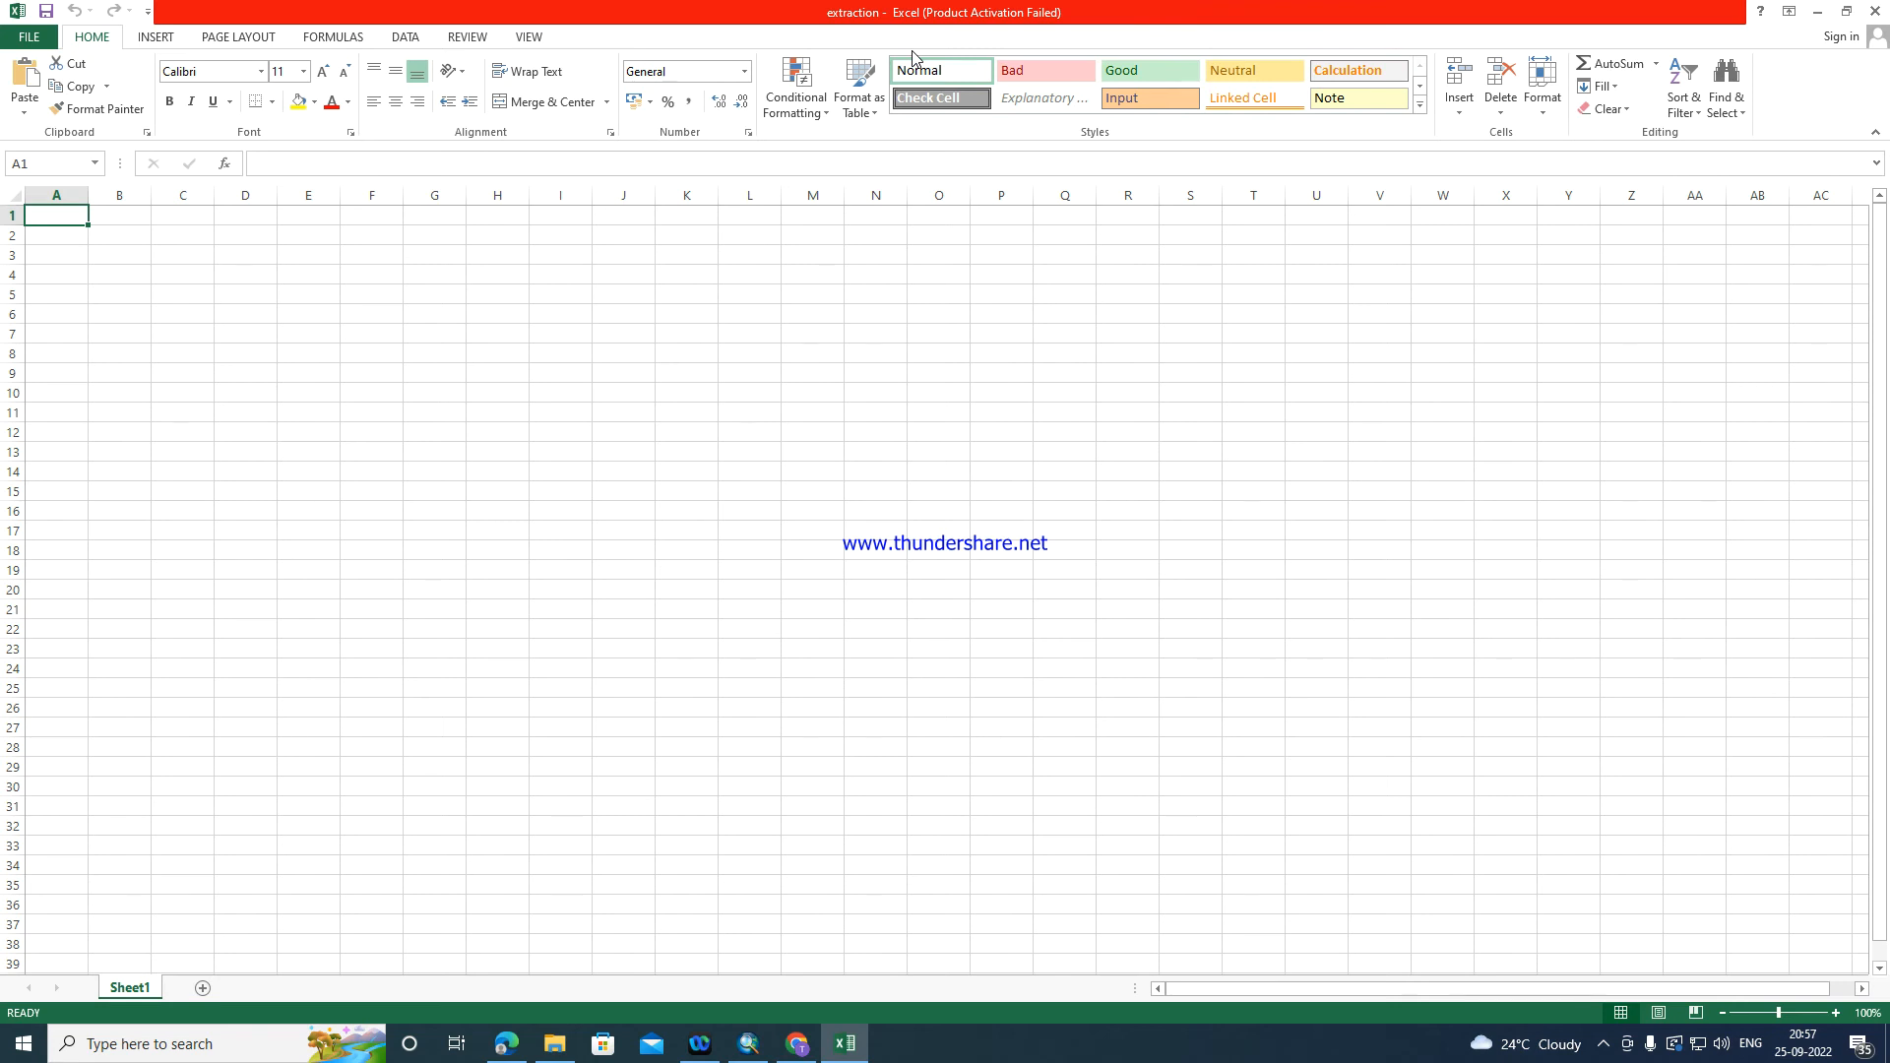
key(ctrl+v)
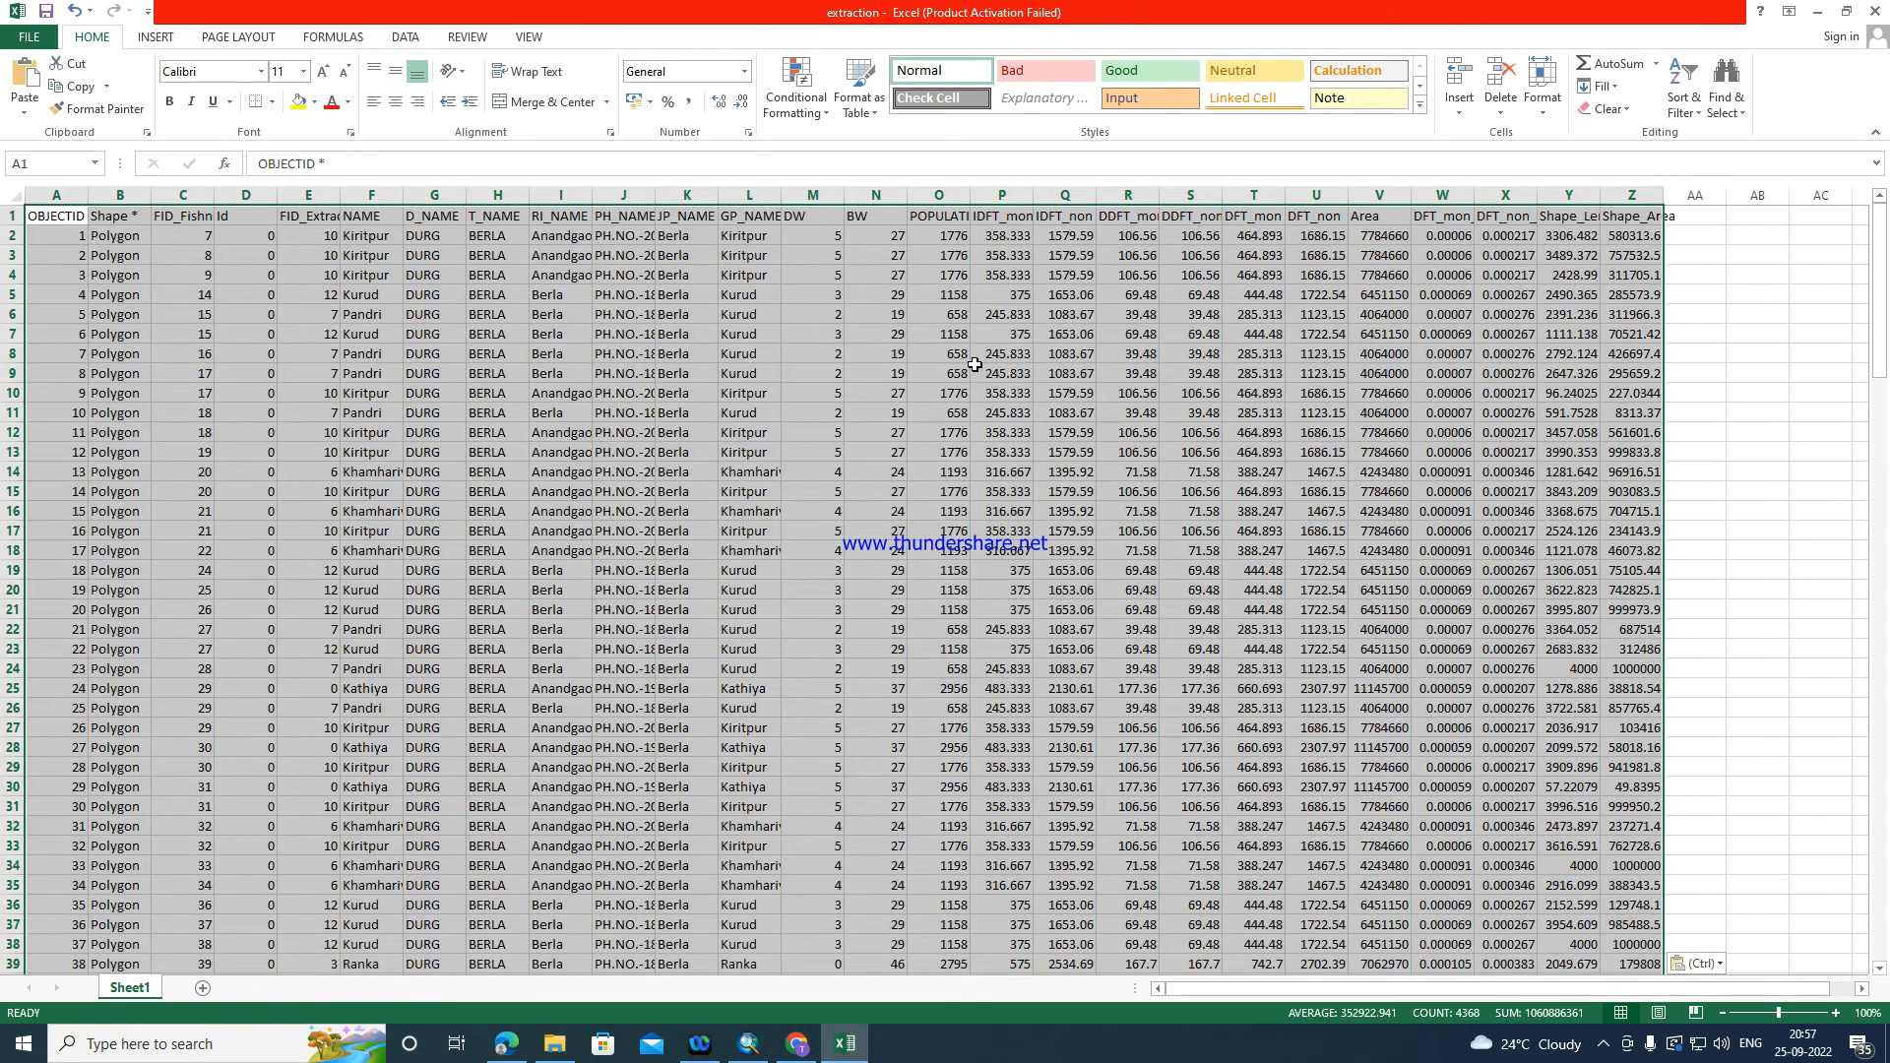
click(974, 365)
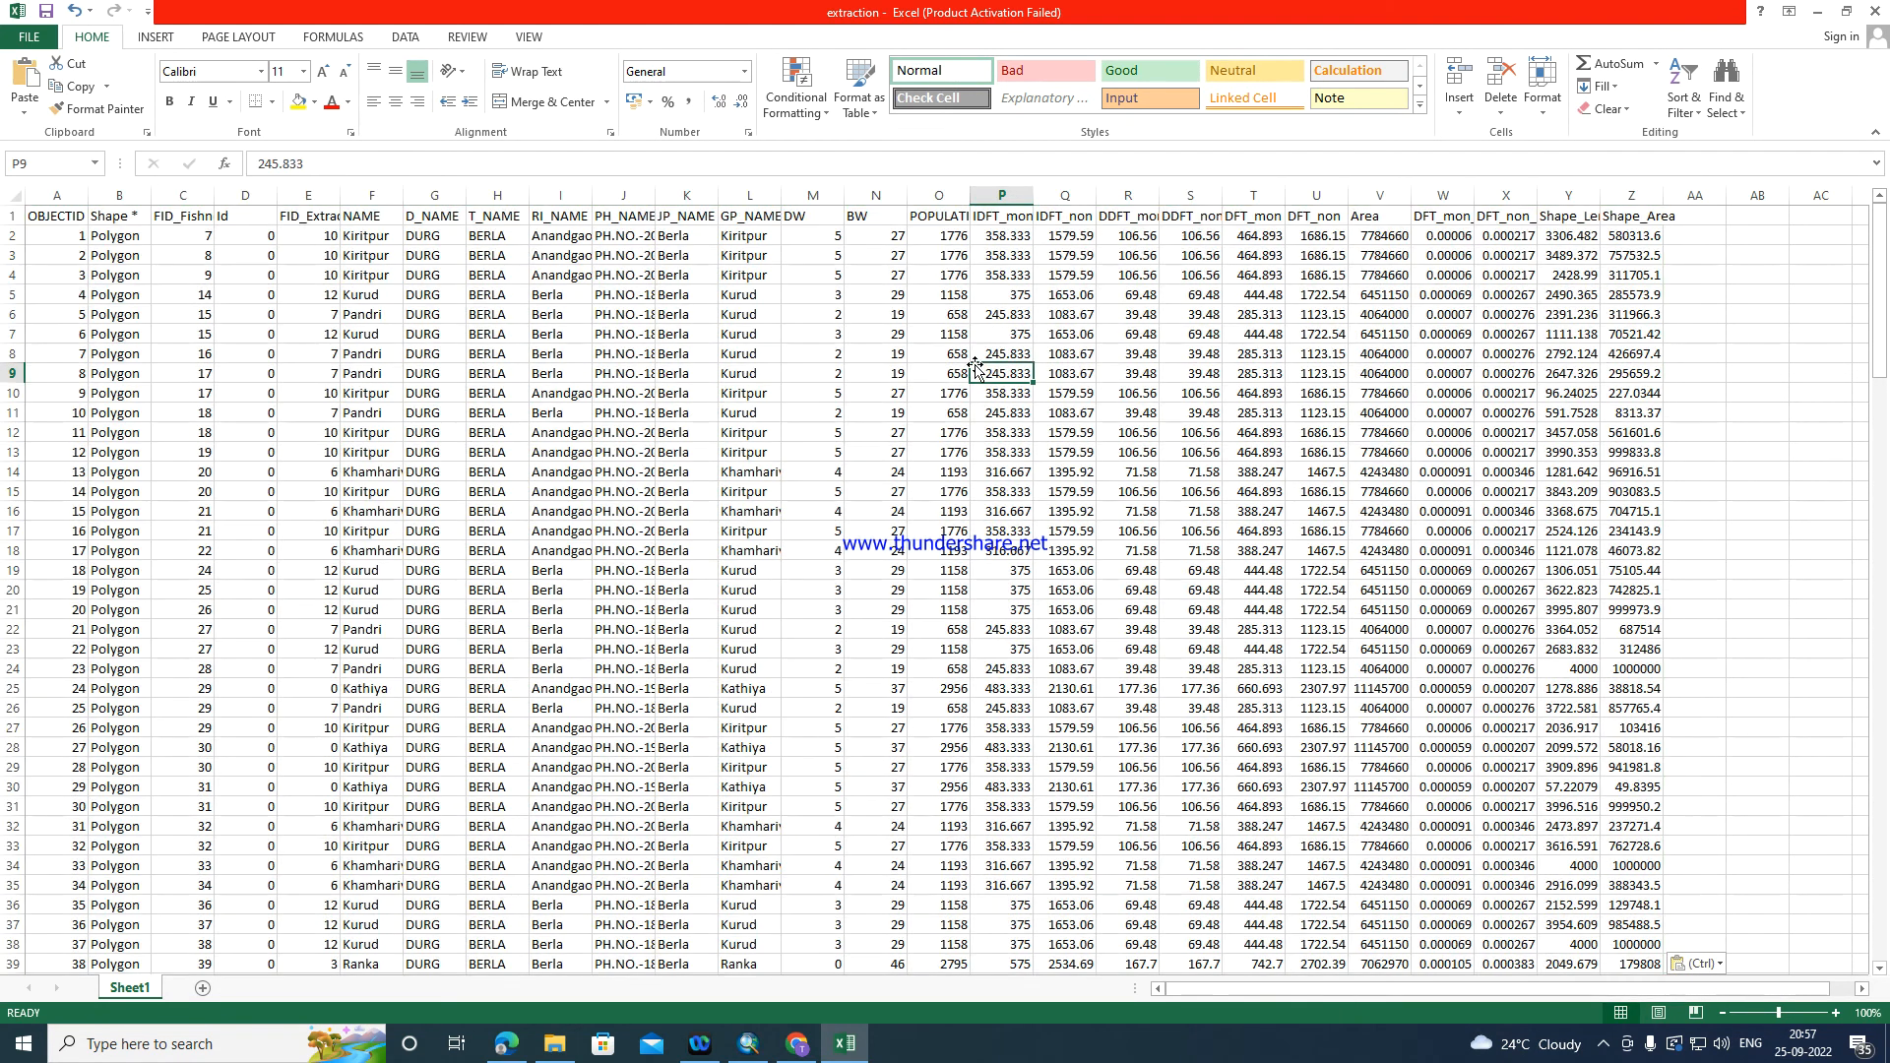
- Create a PivotTable on a new worksheet from the whole pasted data range, Sheet1 A1:Z168
click(50, 217)
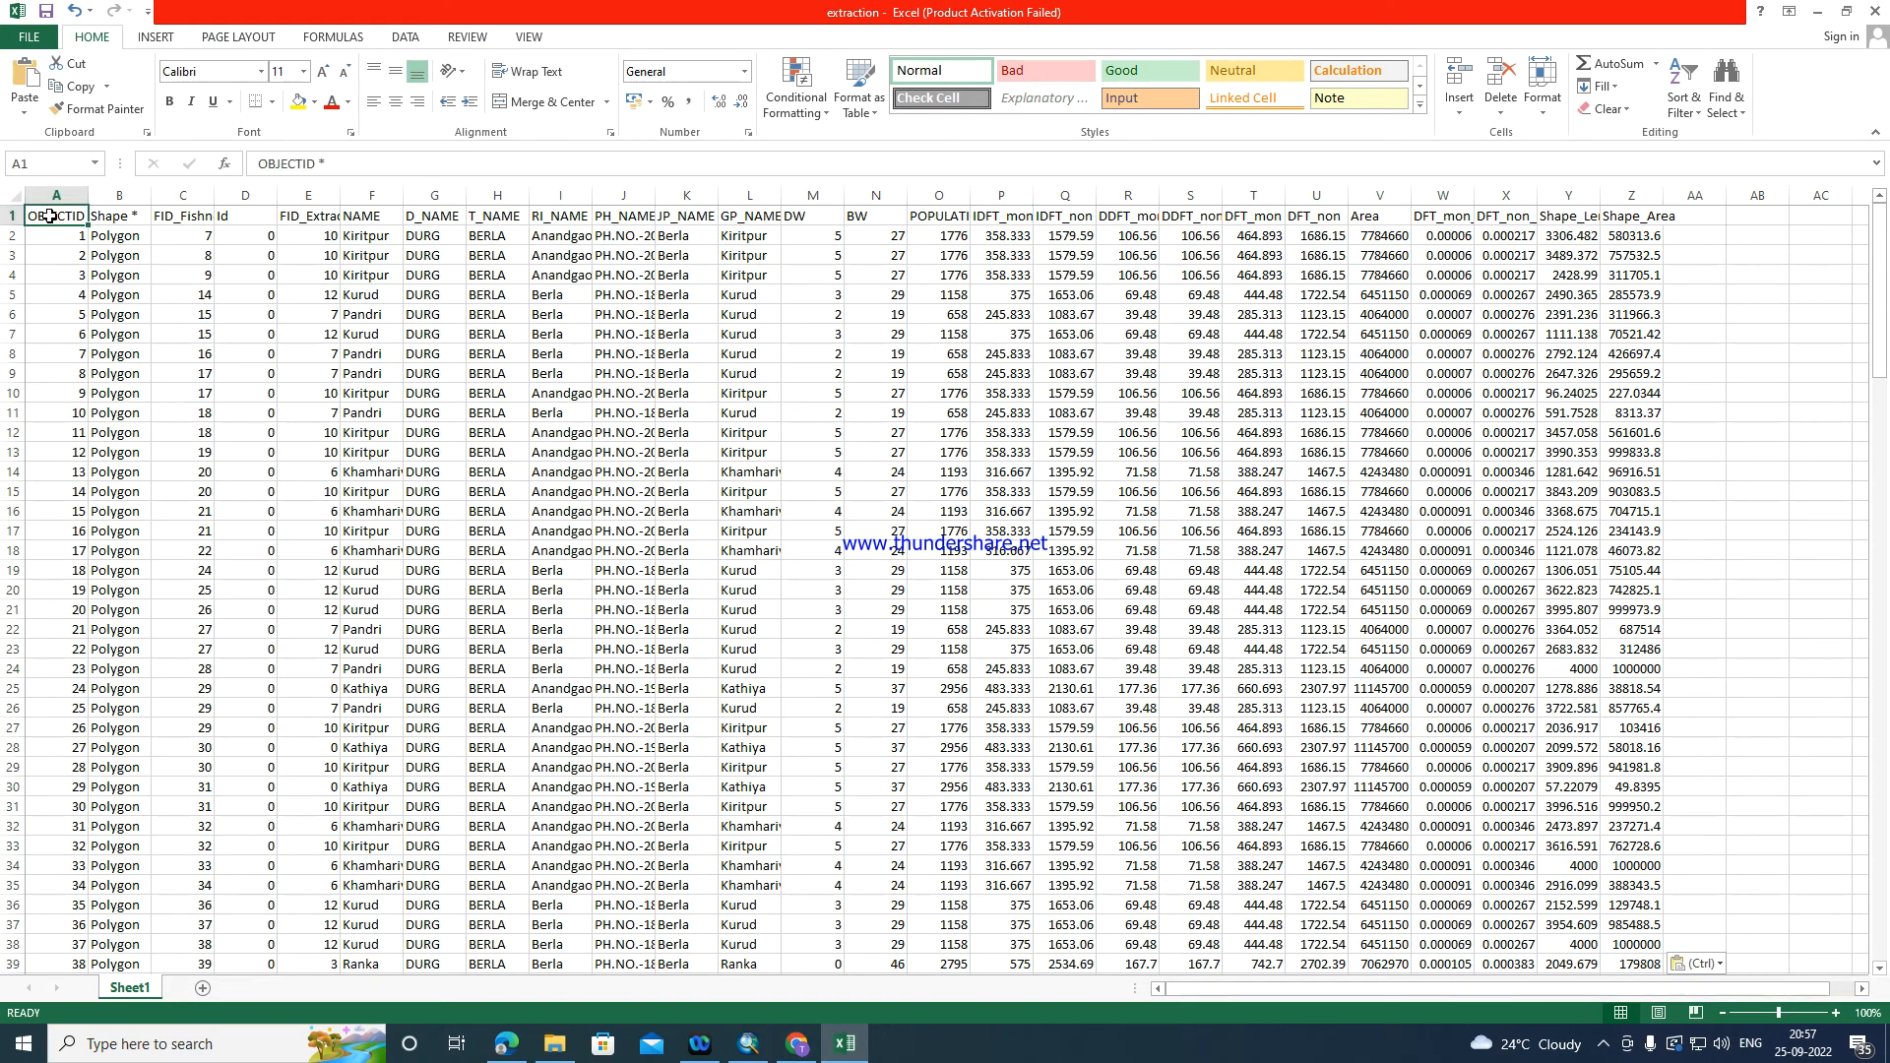
drag(55, 216, 1639, 467)
scroll(933, 413, up, 16)
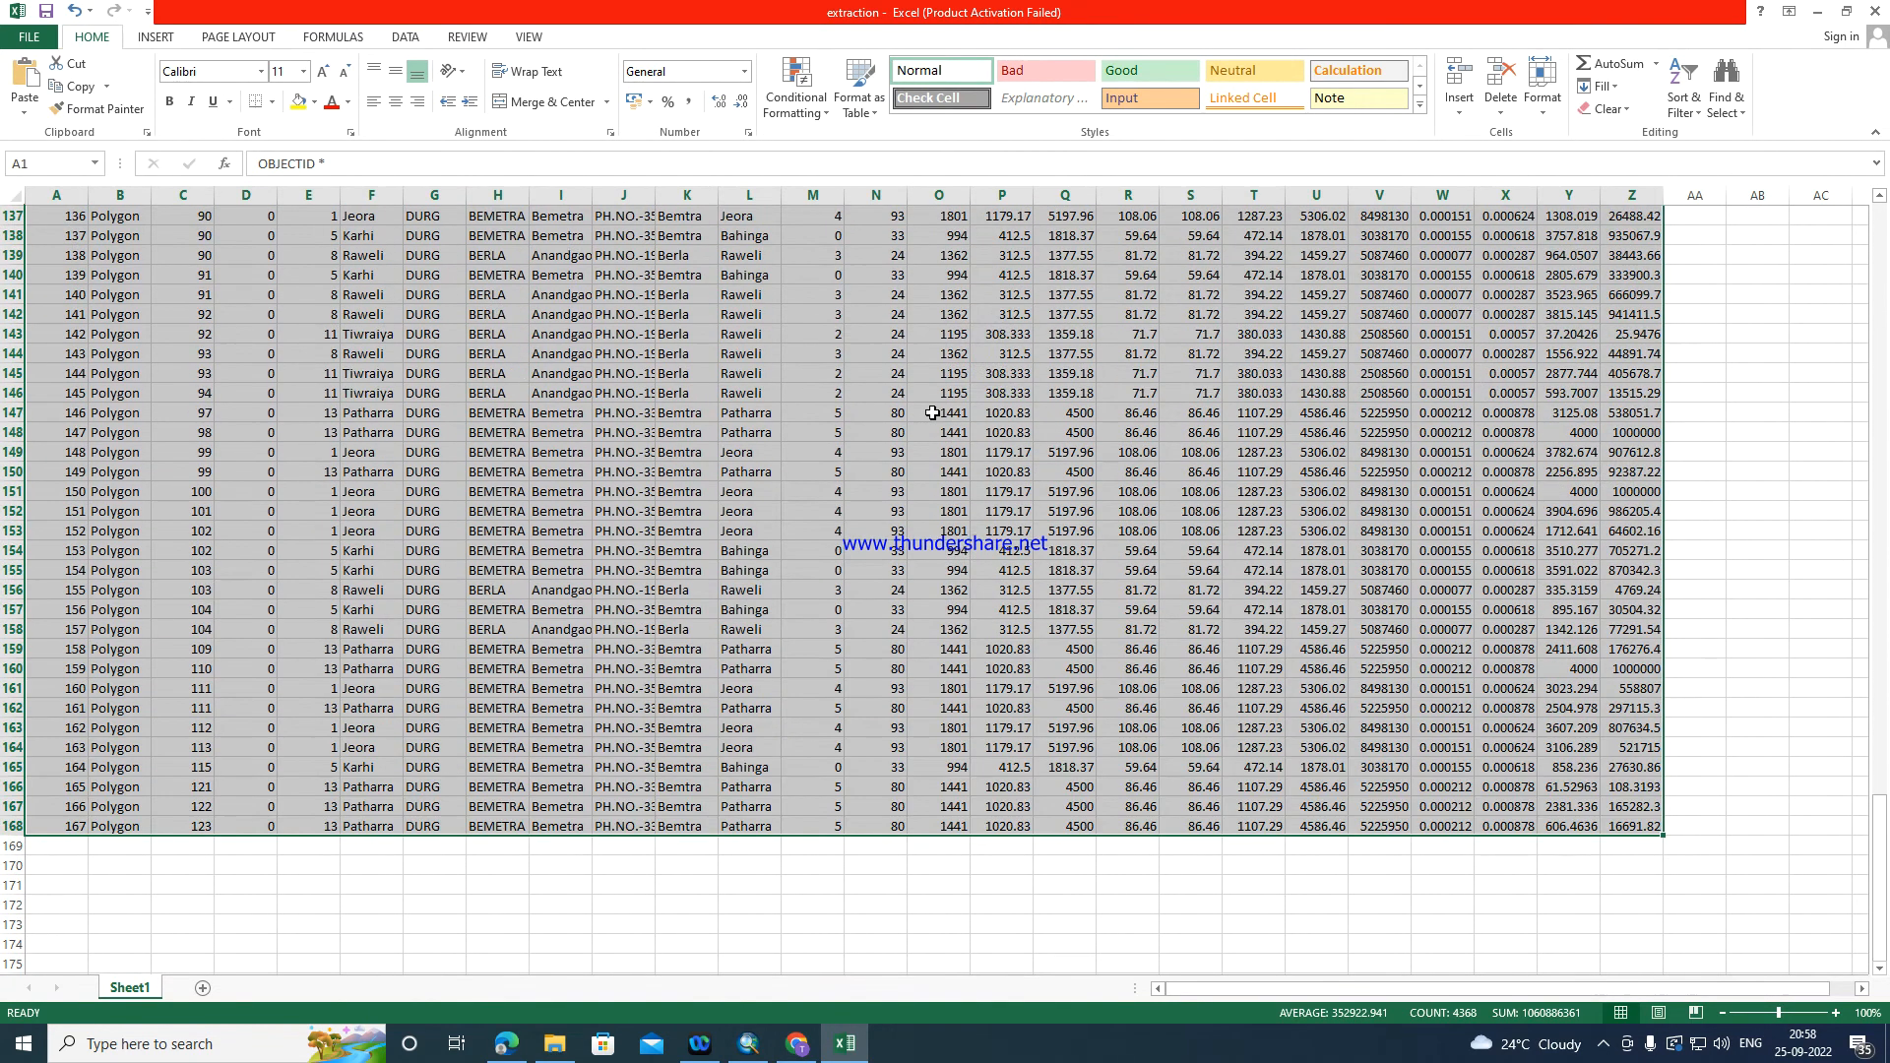
scroll(933, 414, up, 20)
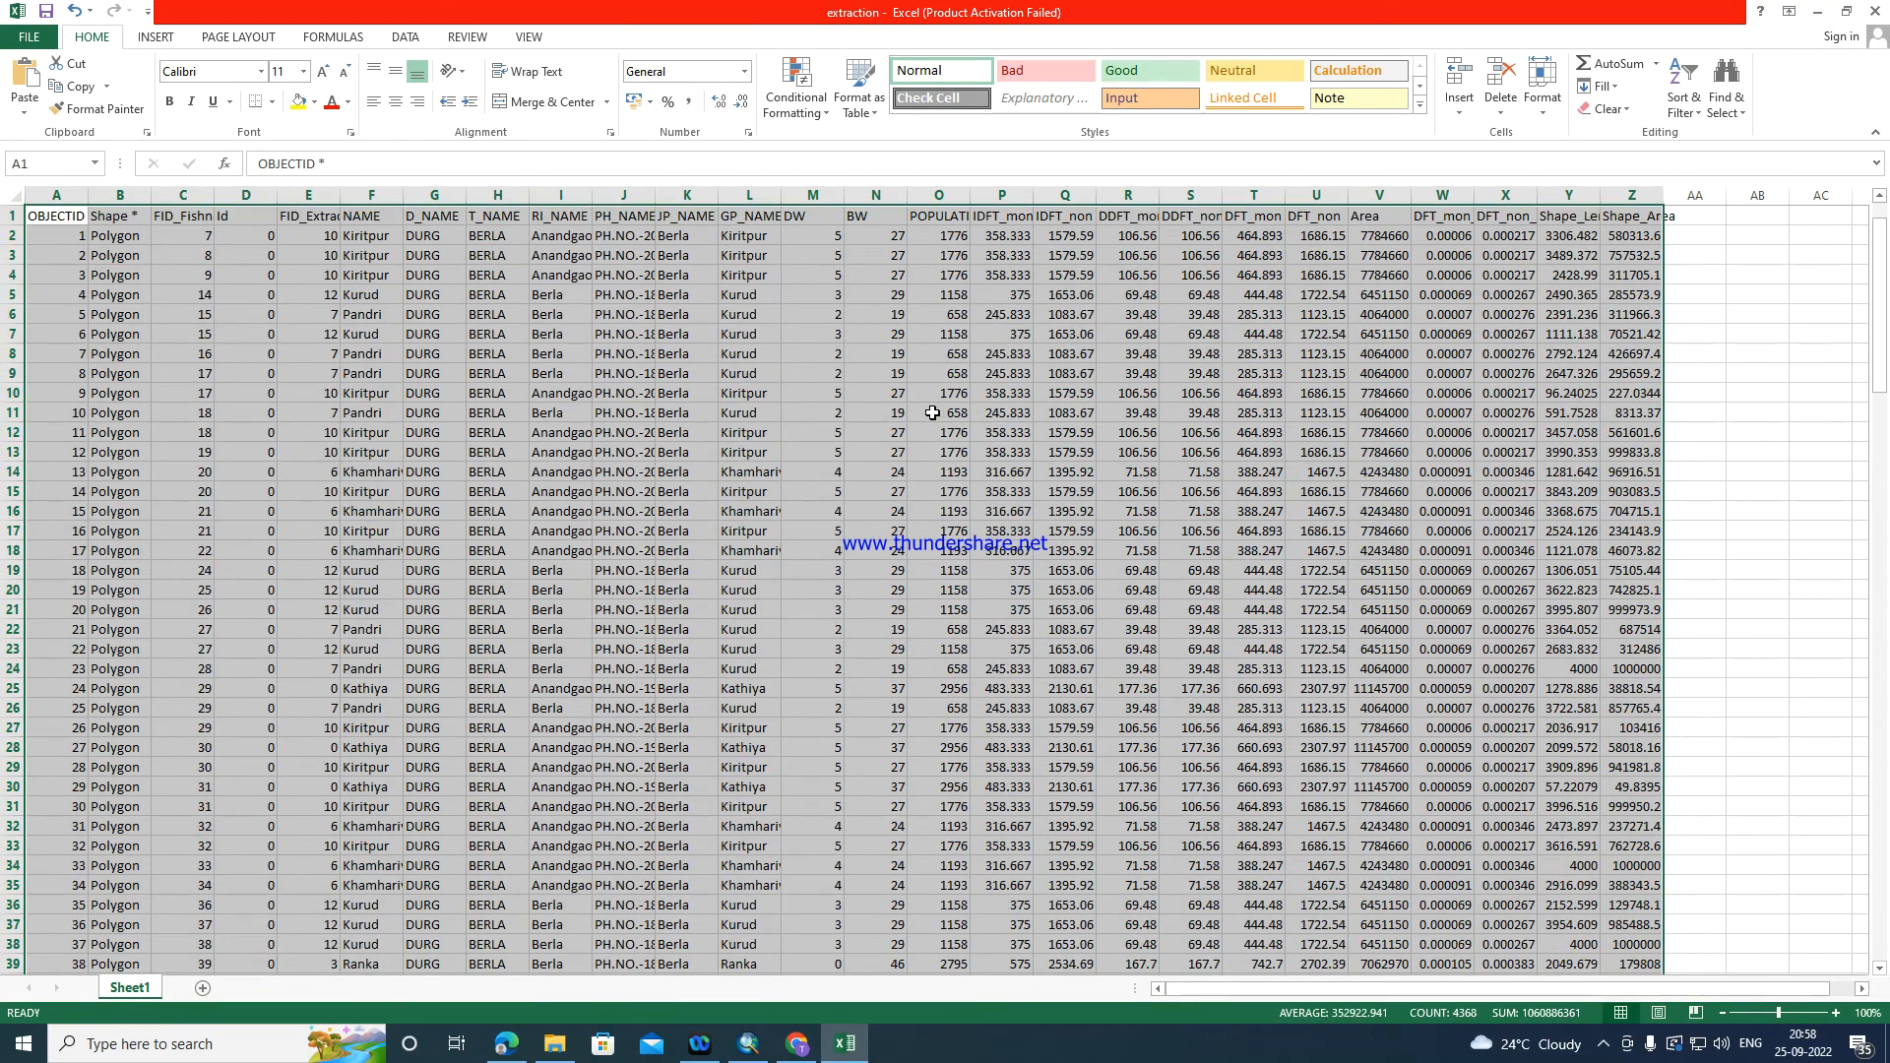
click(153, 44)
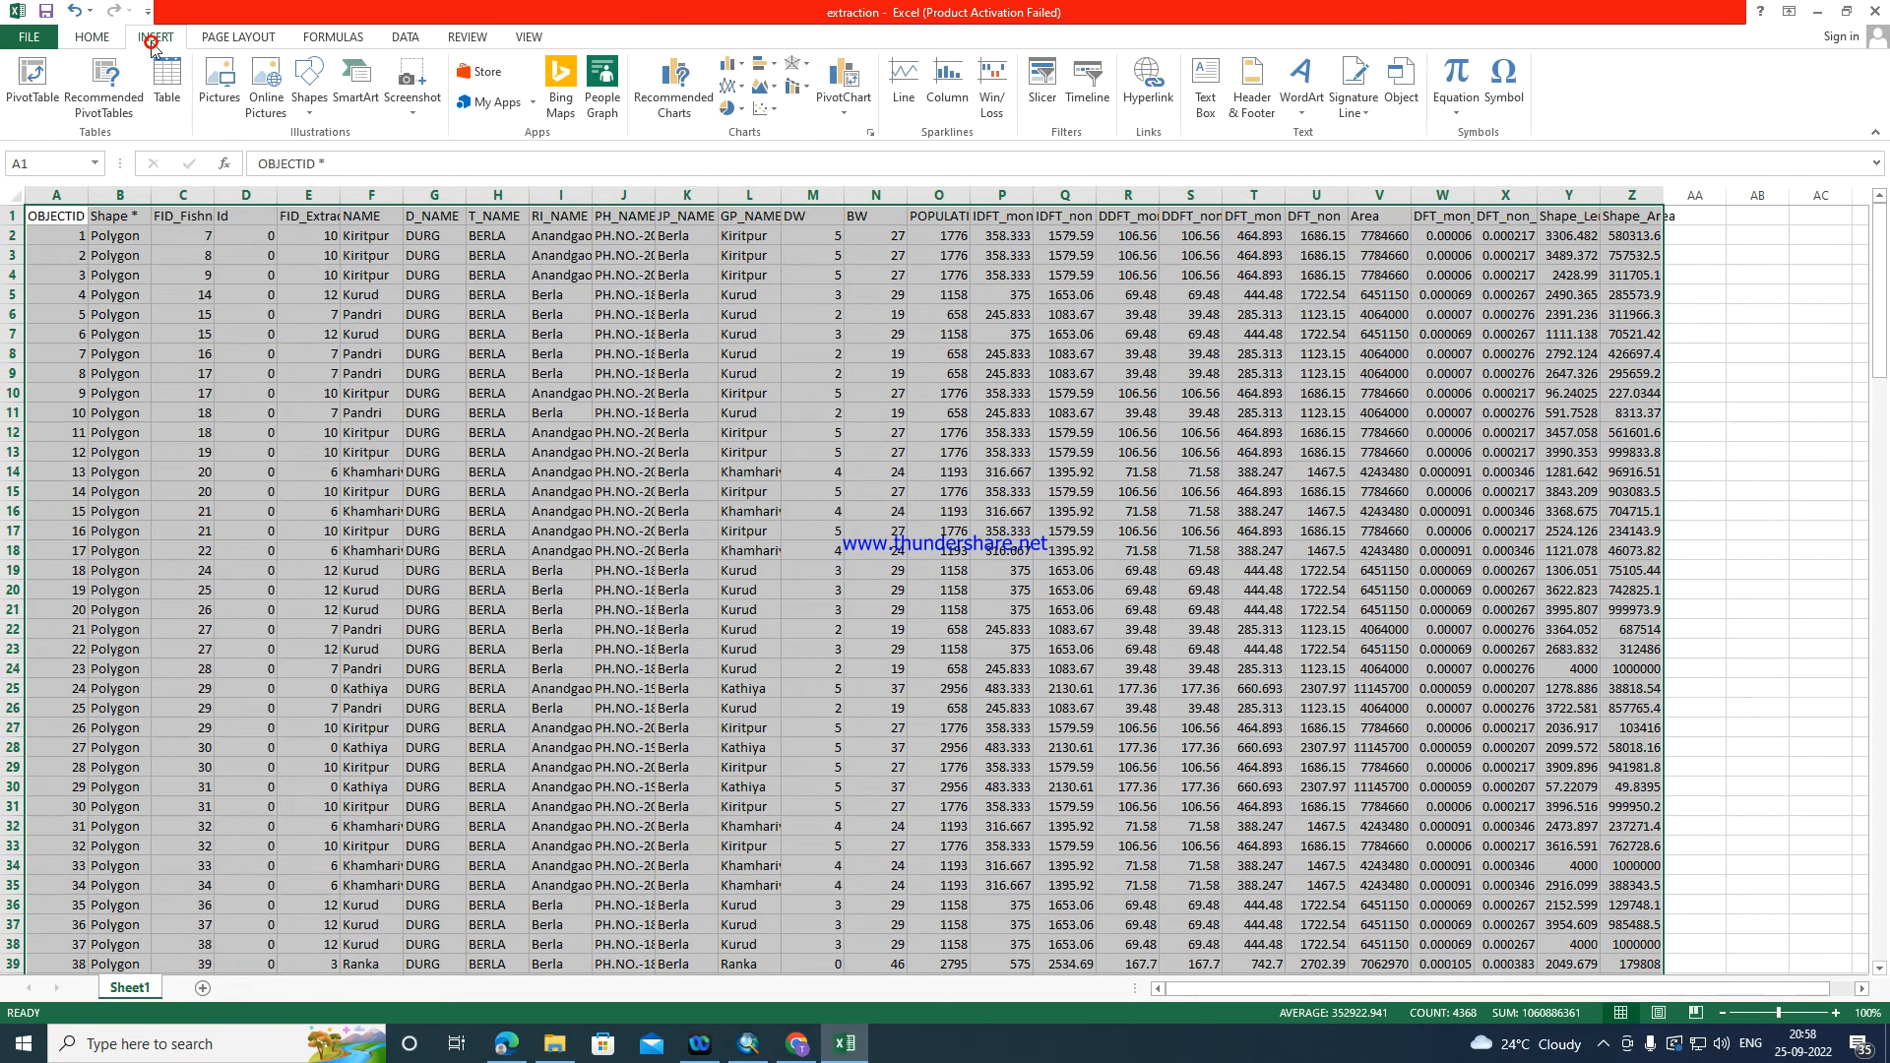
click(32, 78)
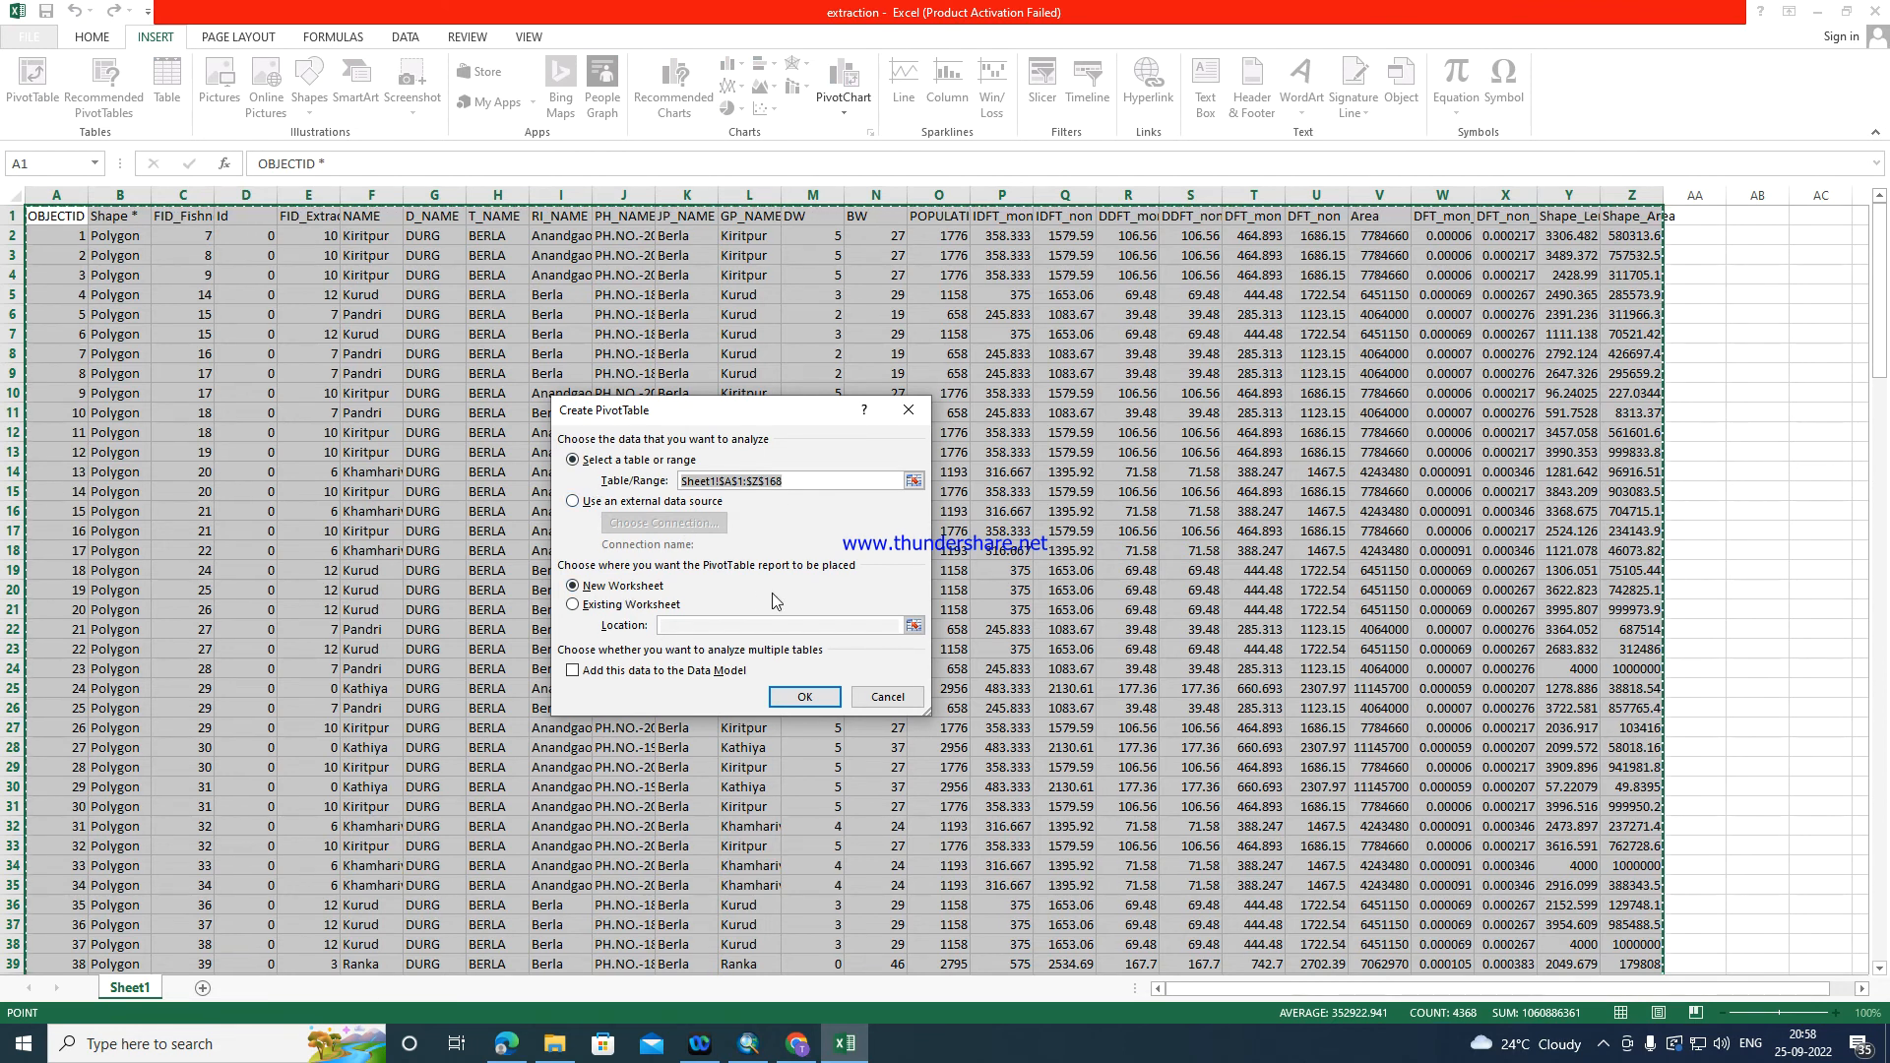
click(794, 695)
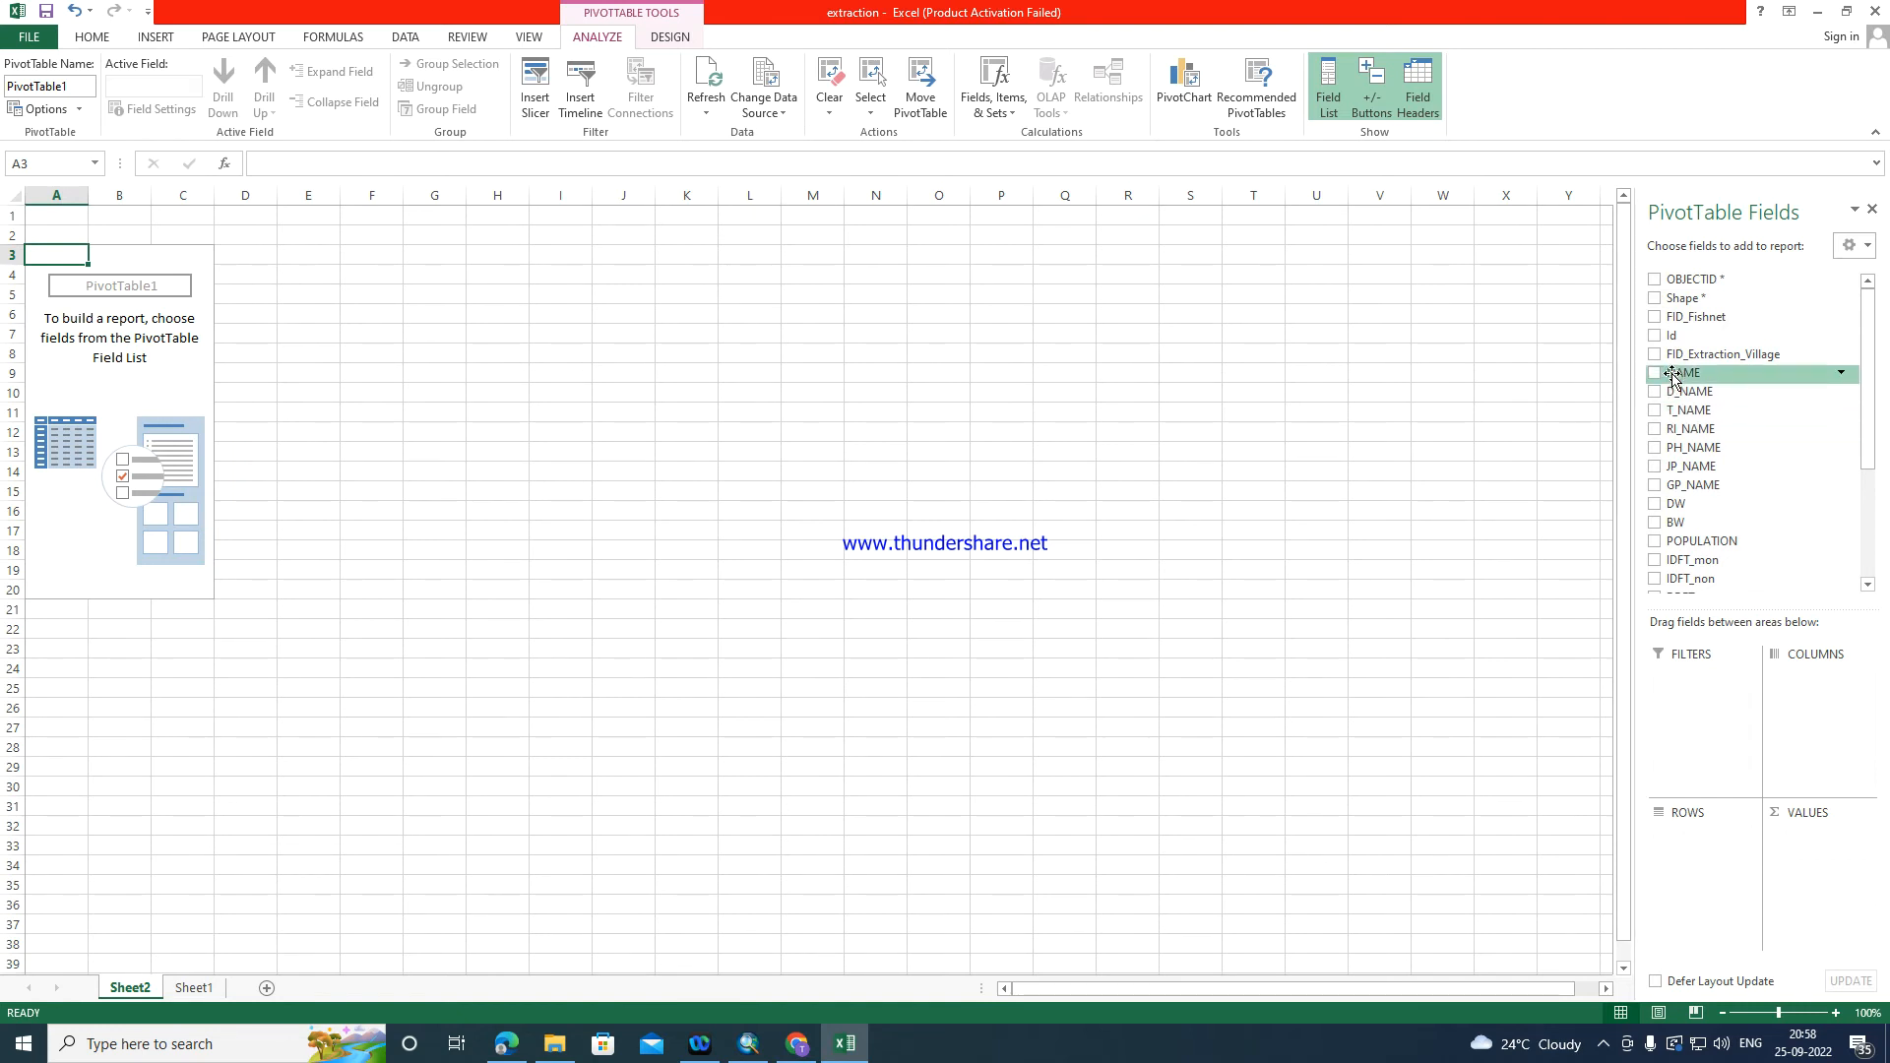
- Set up the PivotTable with FID_Fishnet as rows and the sum of DFT_mon_m as values
click(1655, 317)
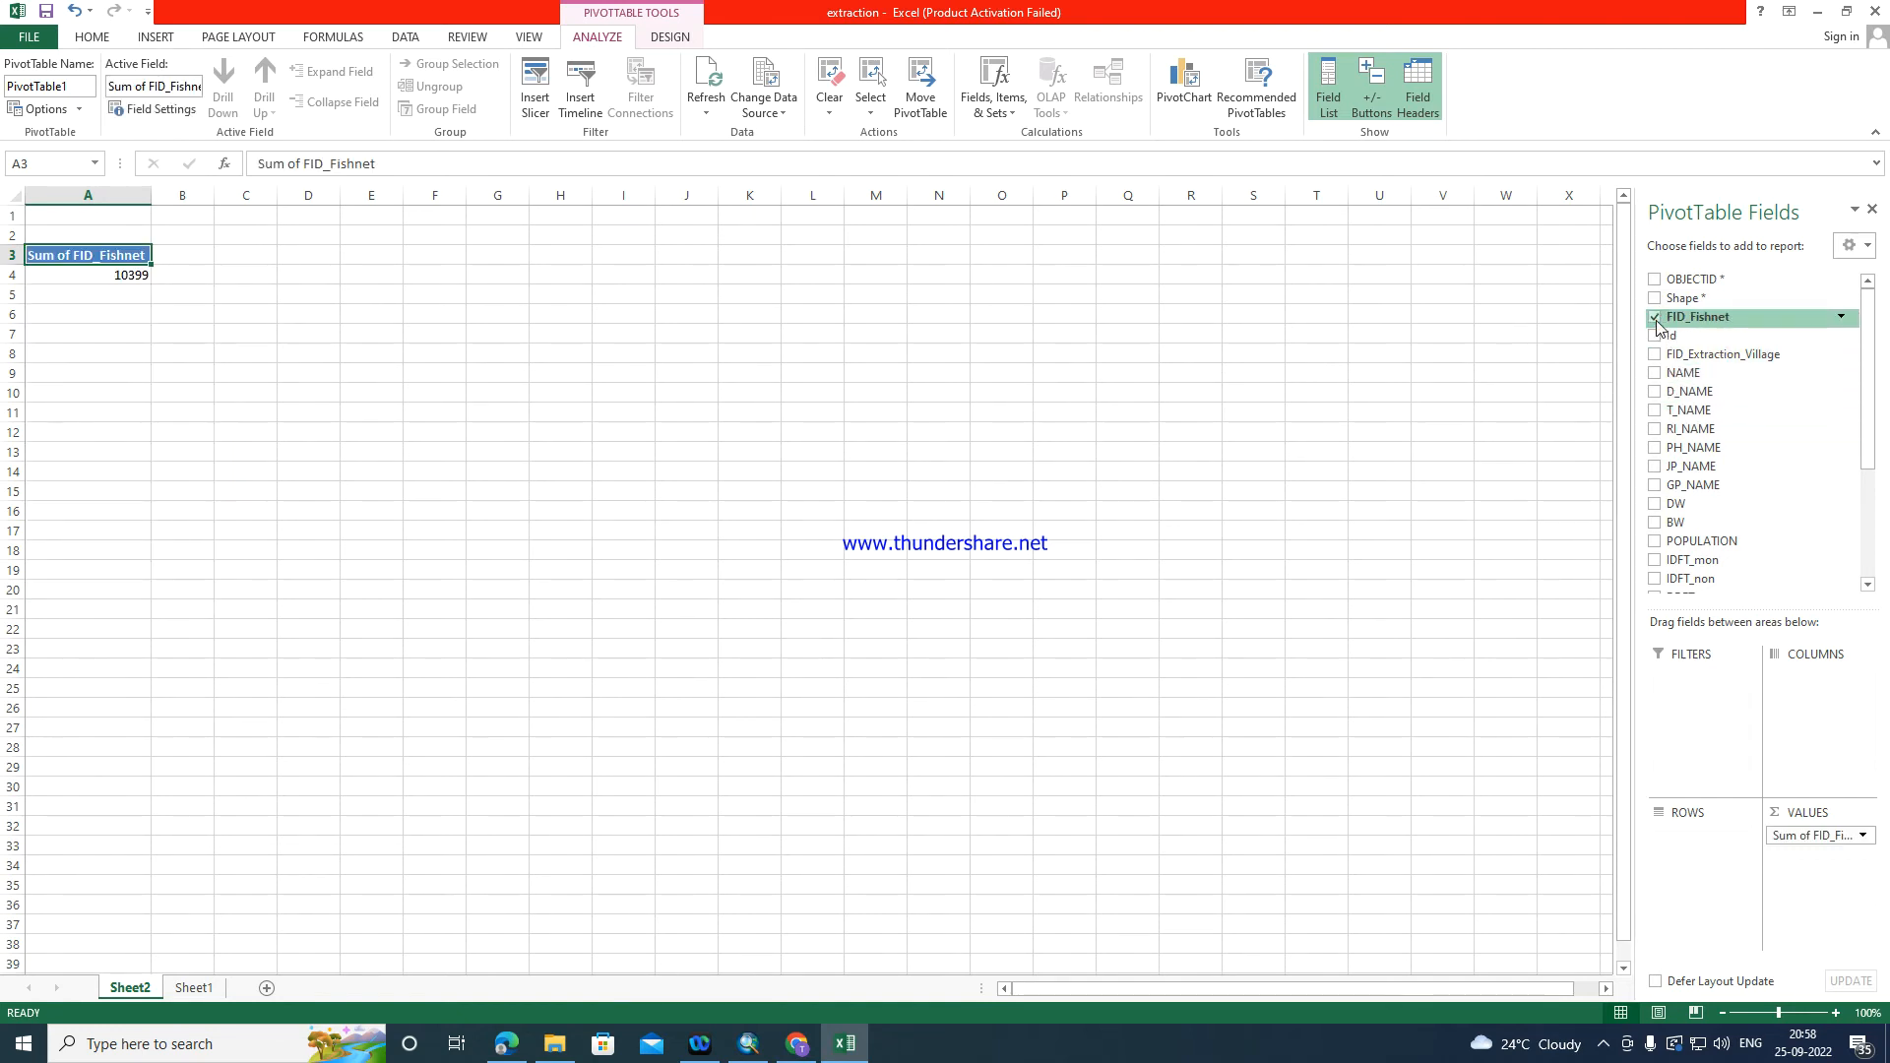
drag(1805, 834, 1699, 854)
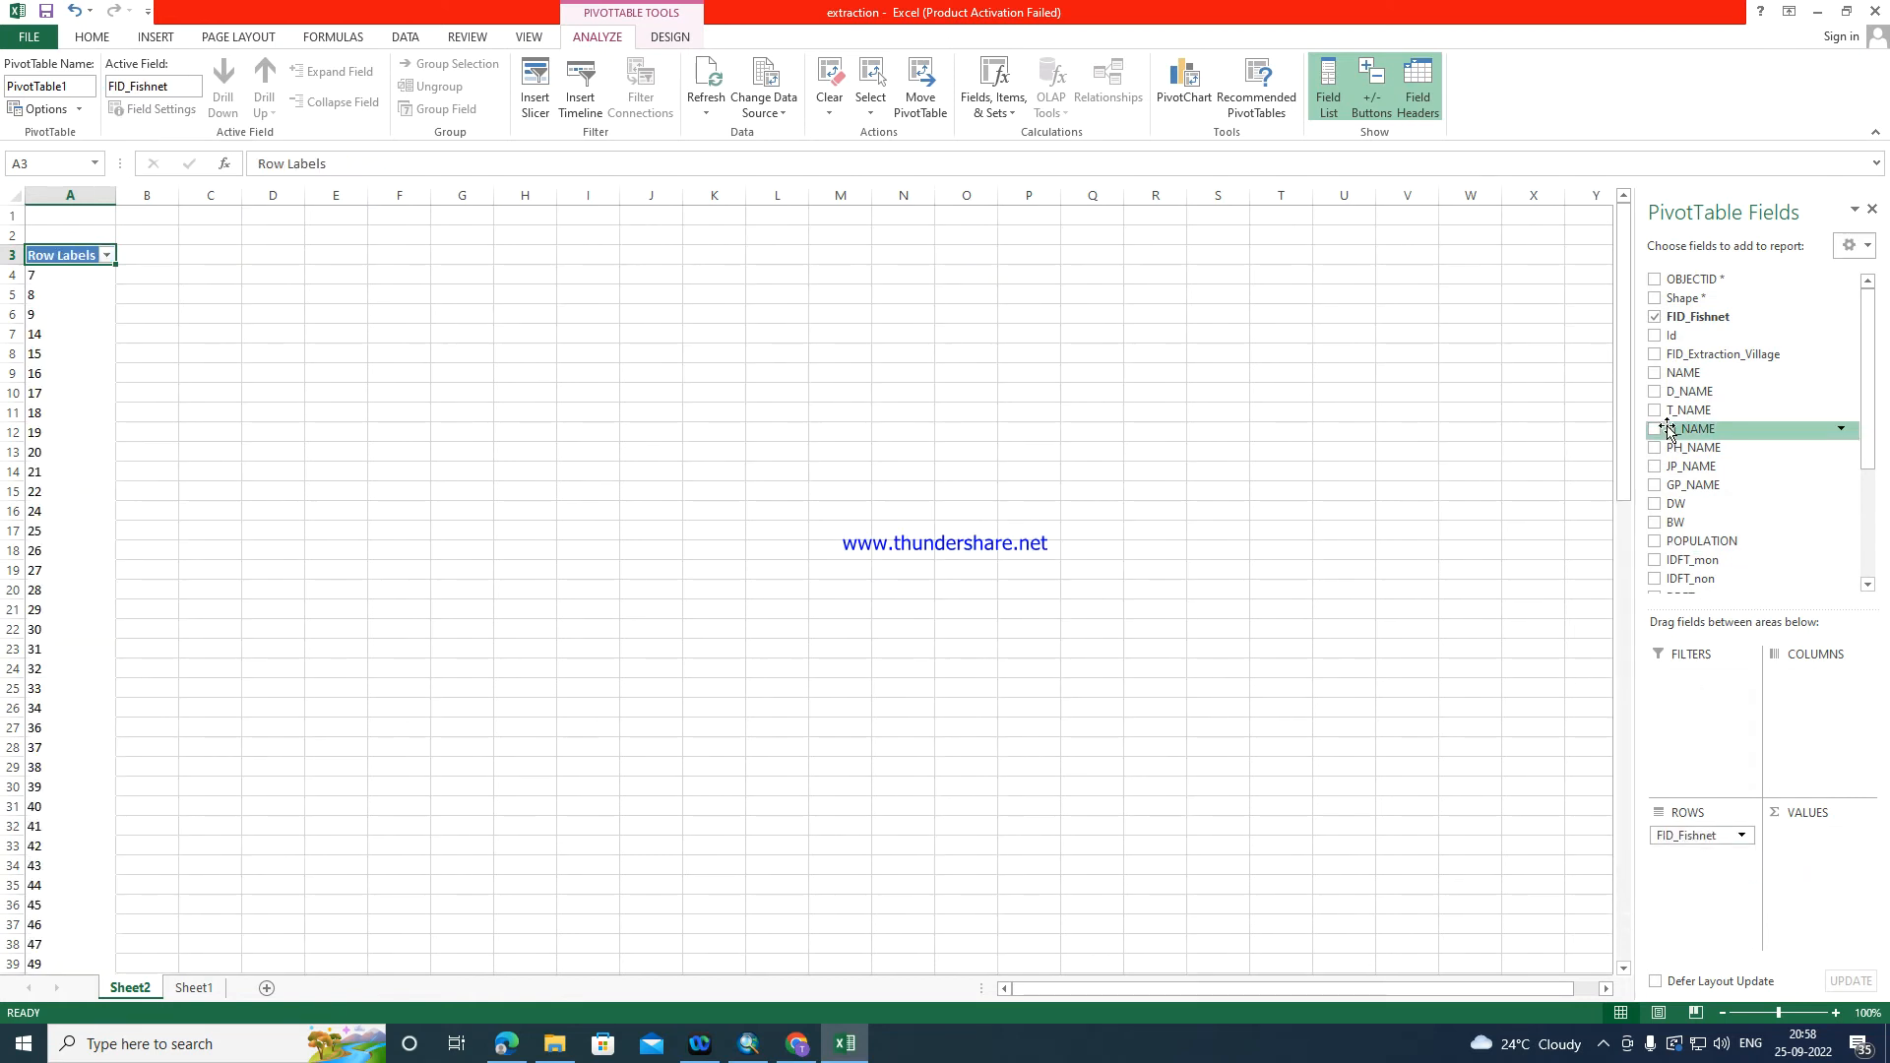
scroll(1667, 431, down, 1)
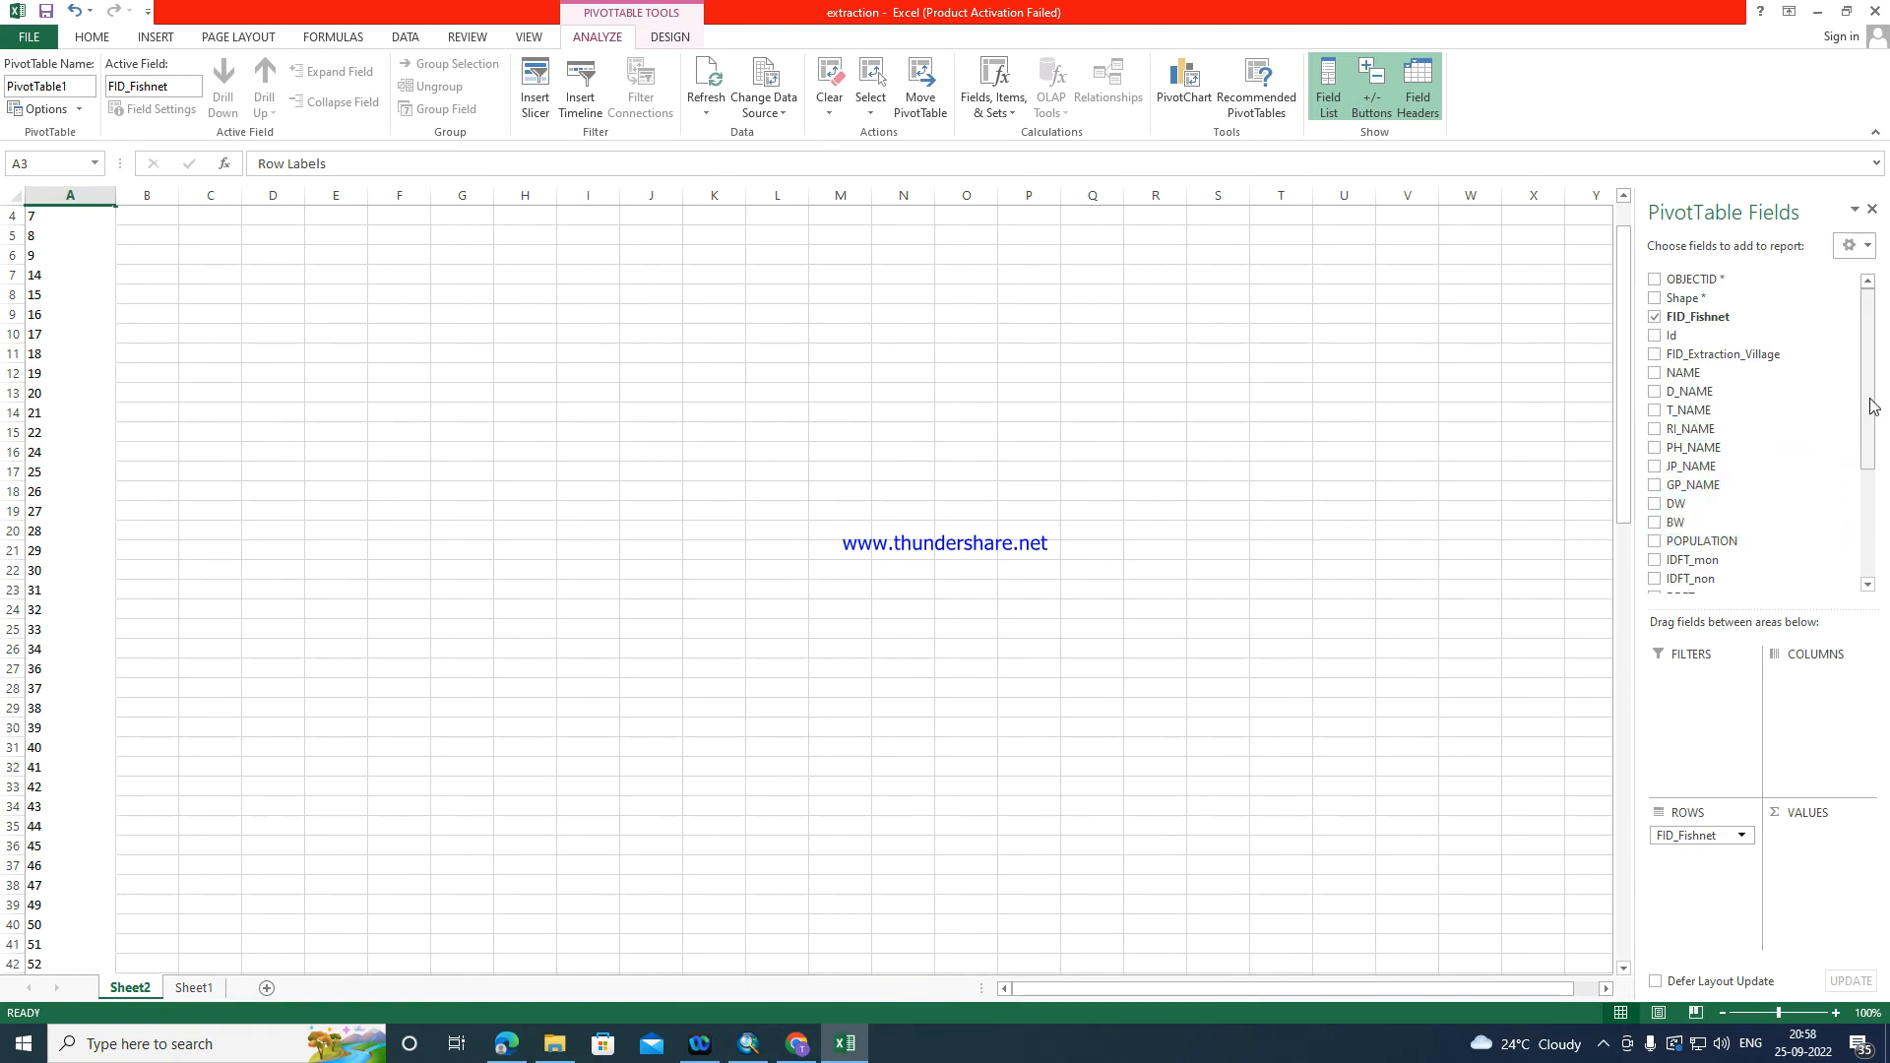
drag(1880, 398, 1887, 509)
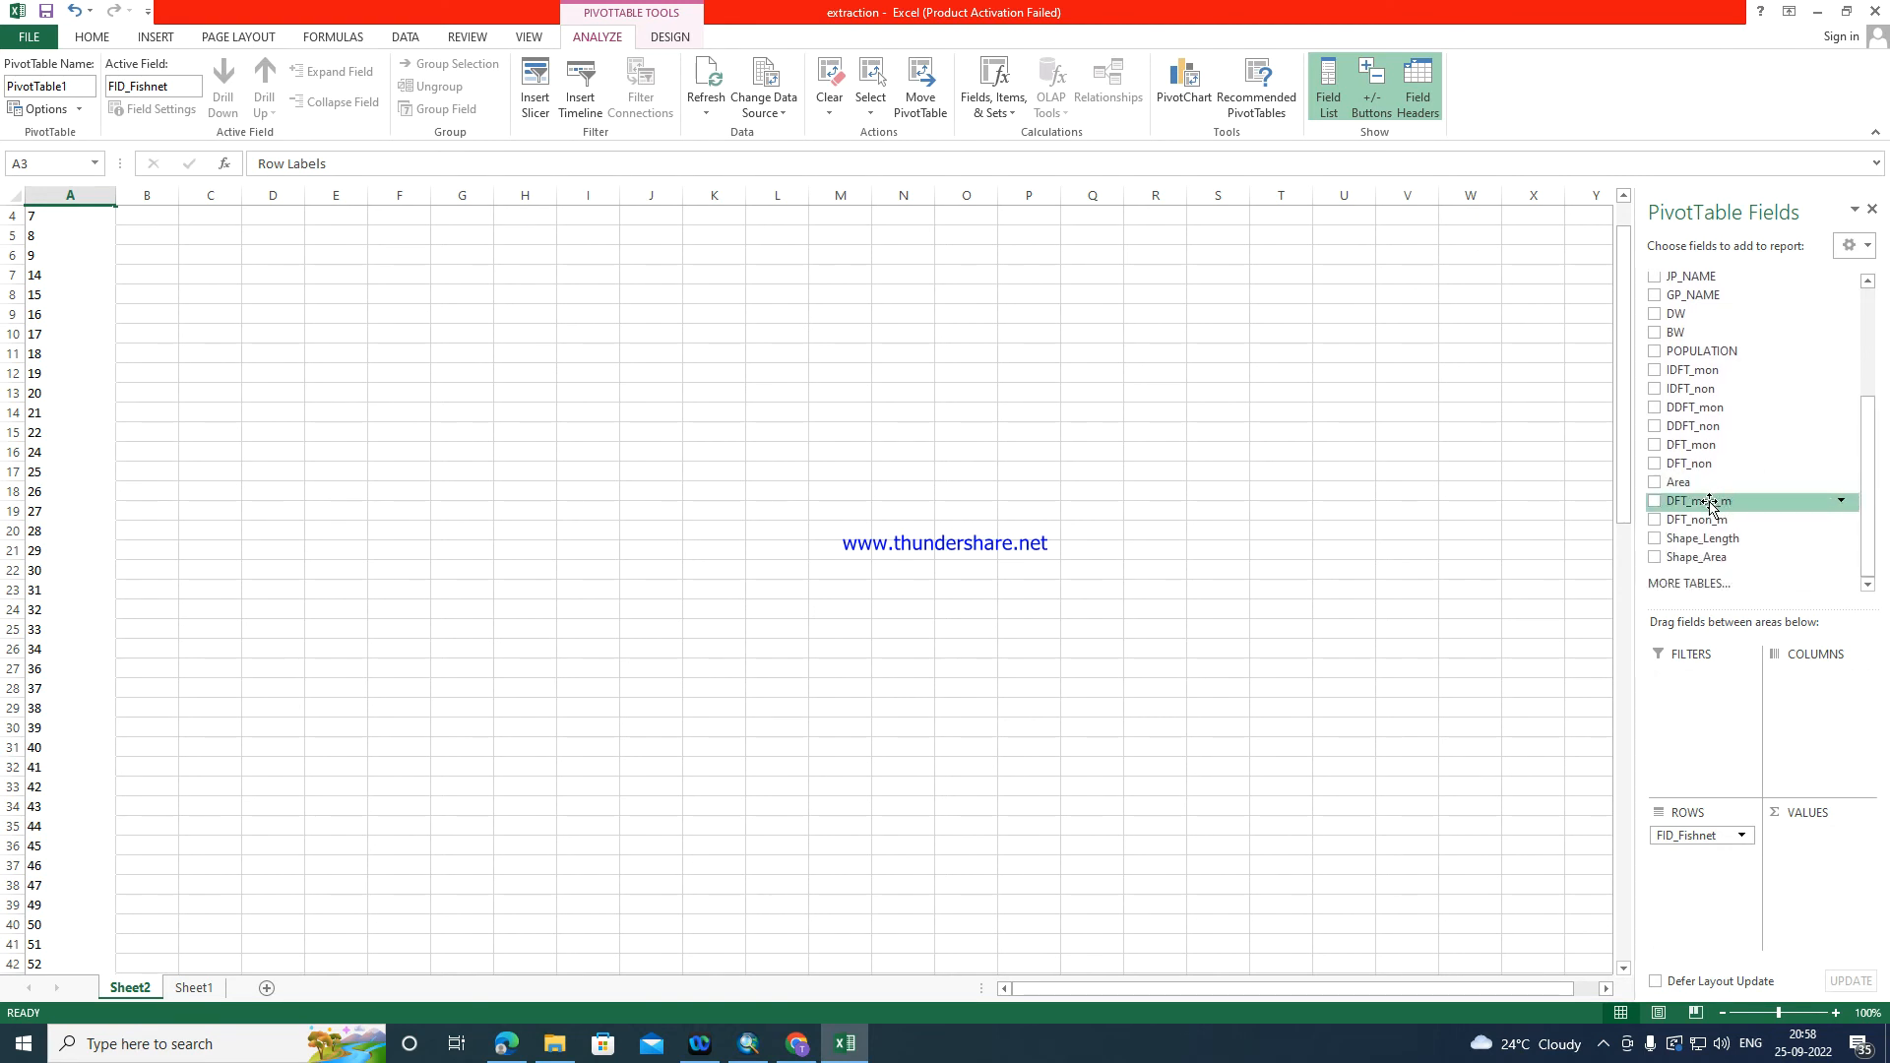
drag(1709, 504, 1816, 837)
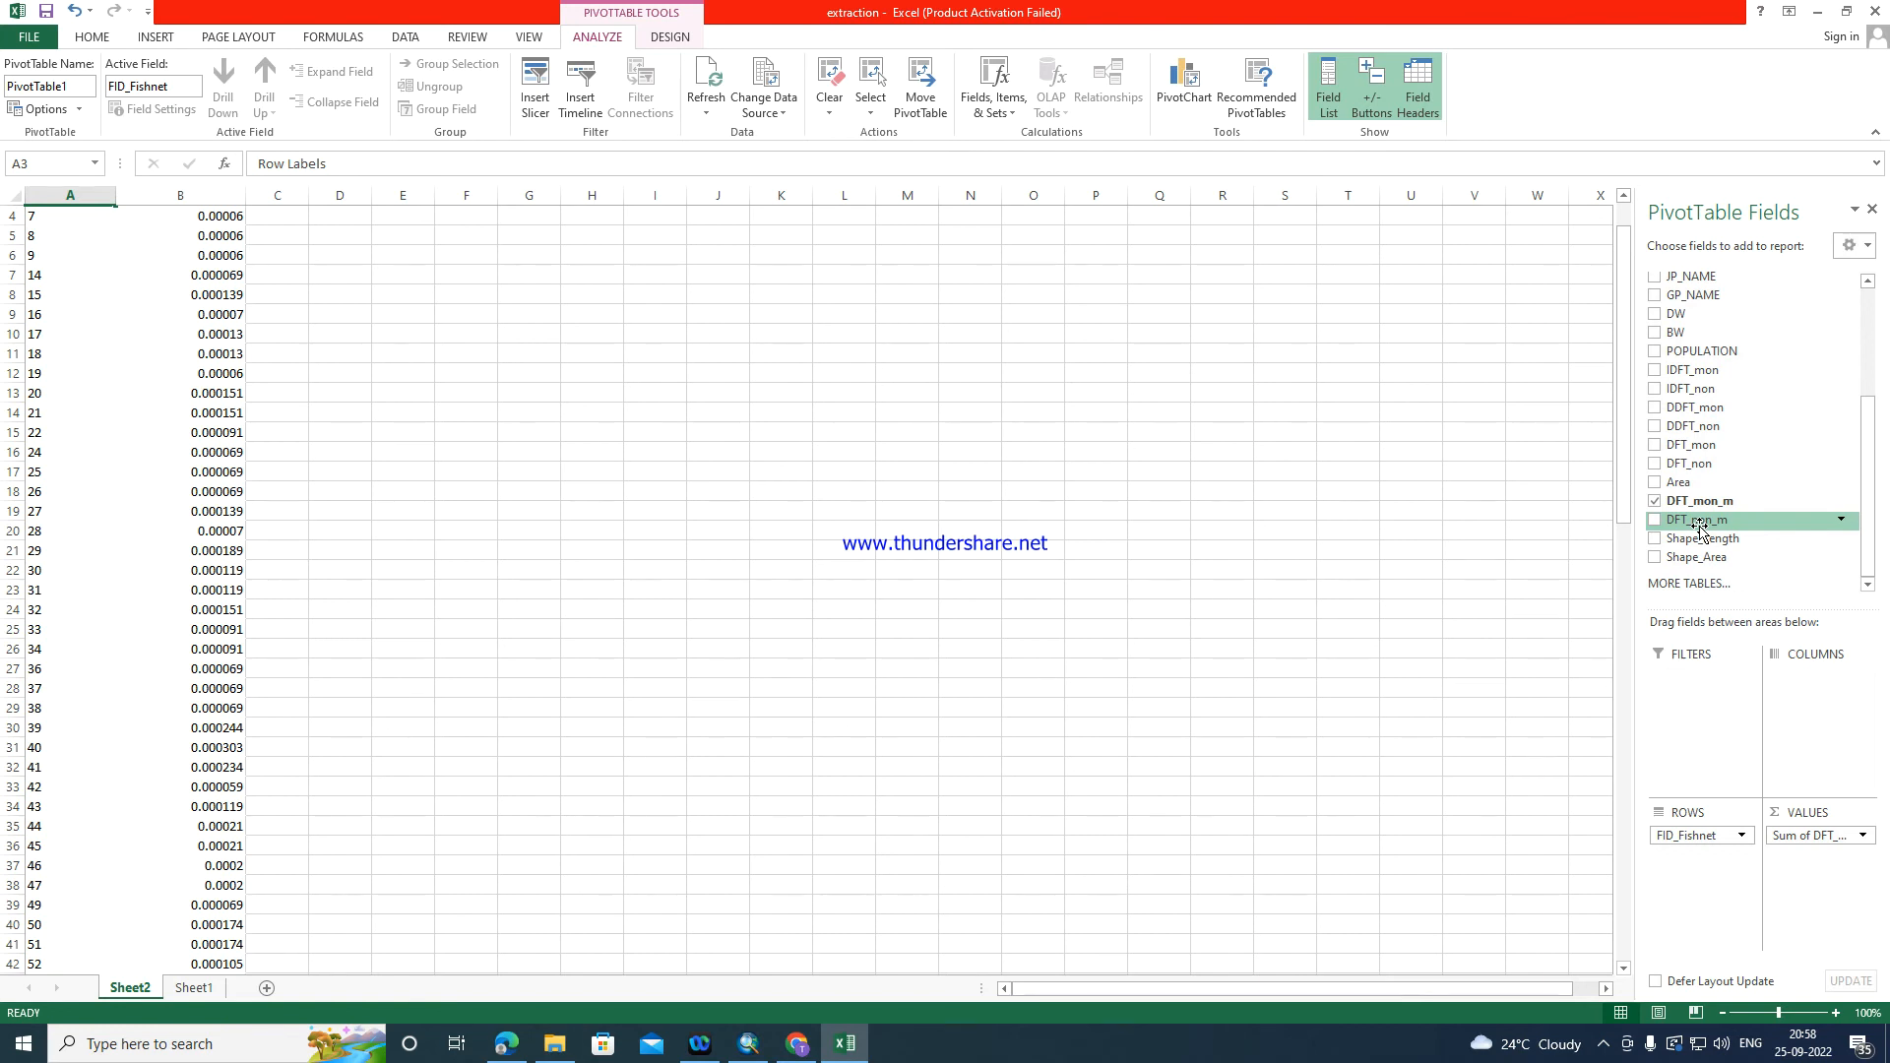
scroll(783, 428, up, 1)
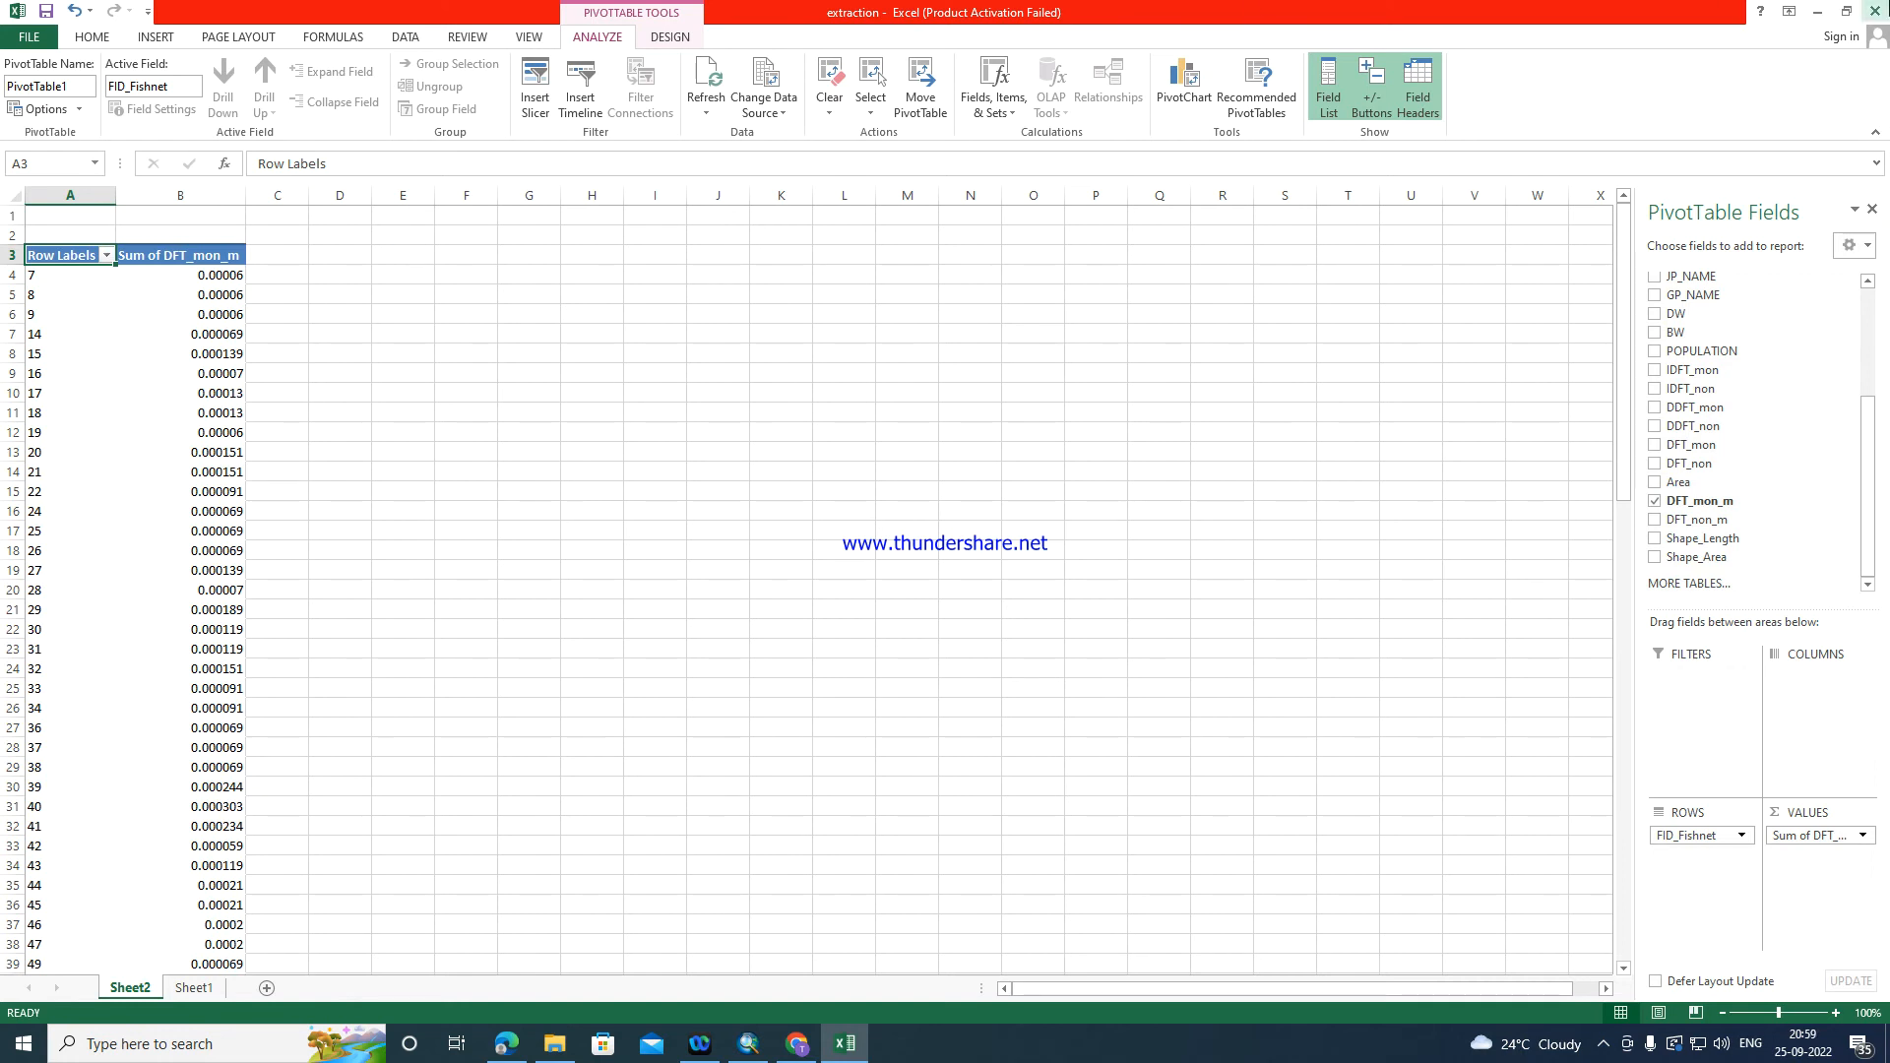
- Close the extraction workbook without saving its changes and switch back to ArcMap
click(1871, 10)
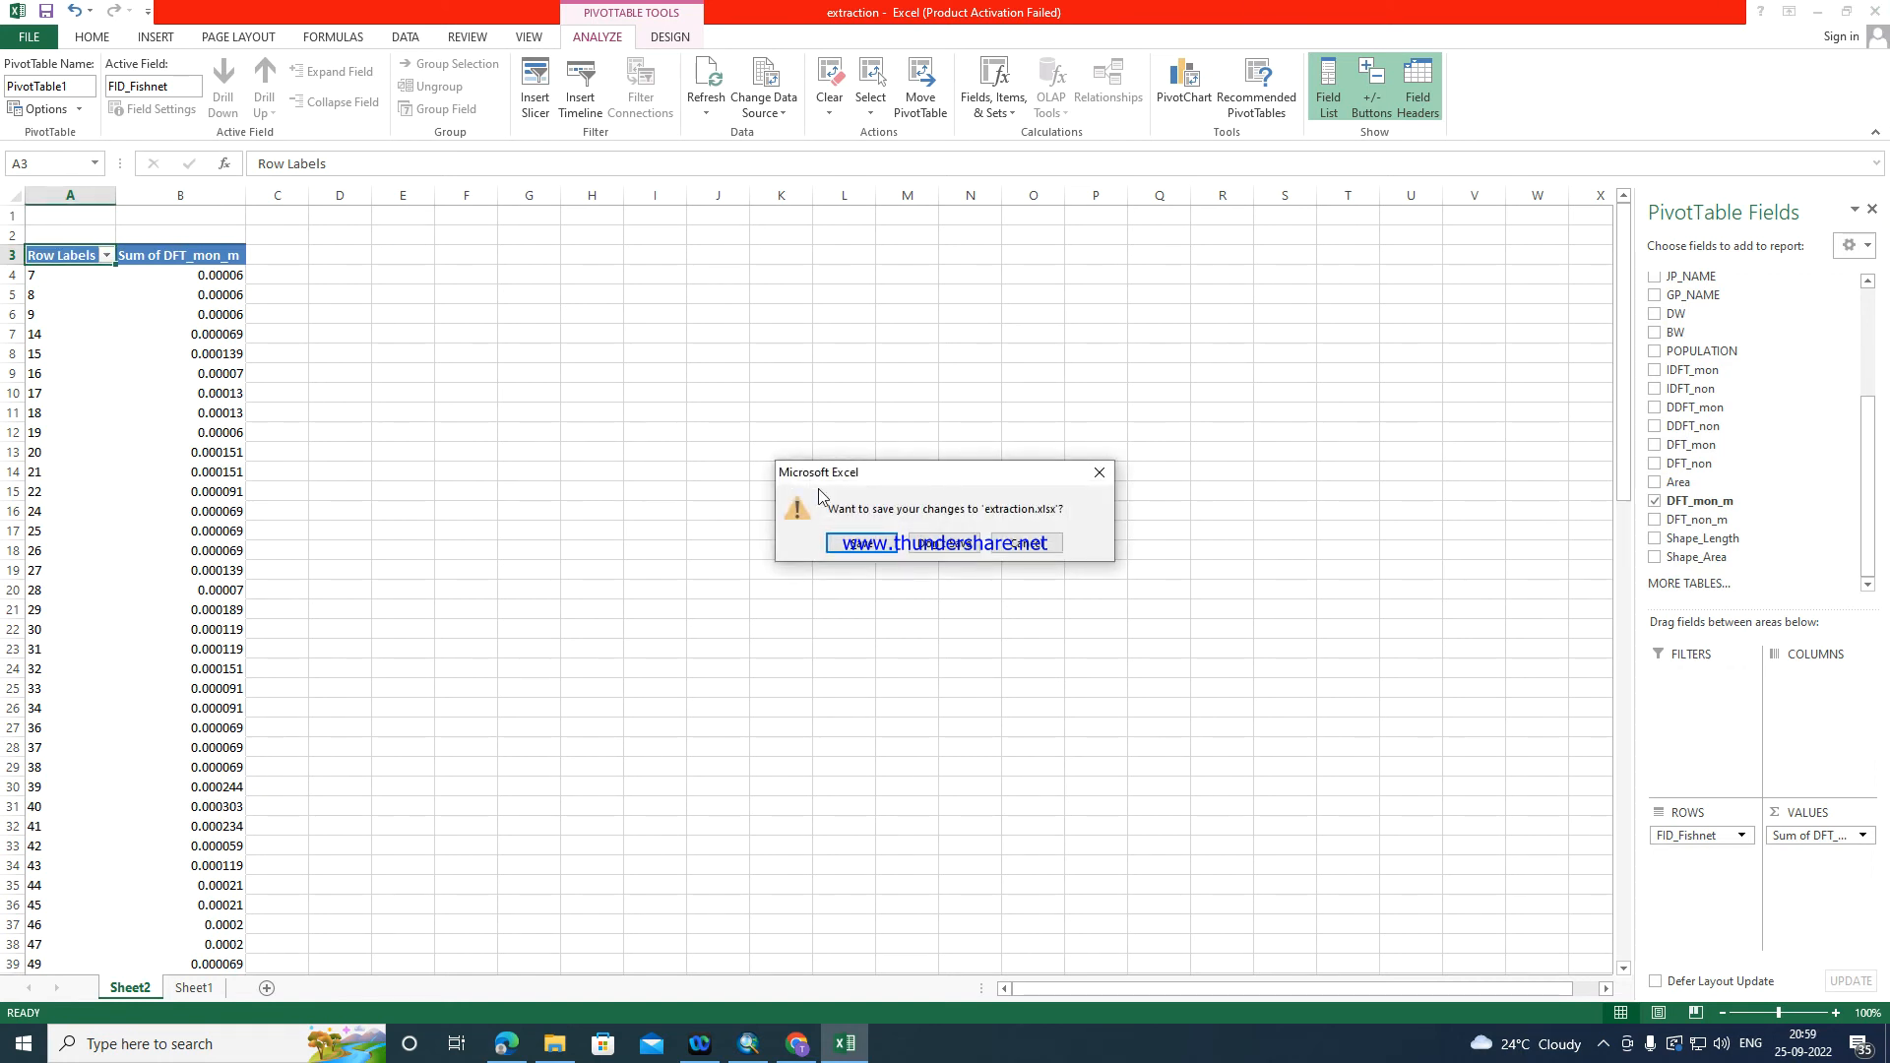
click(954, 549)
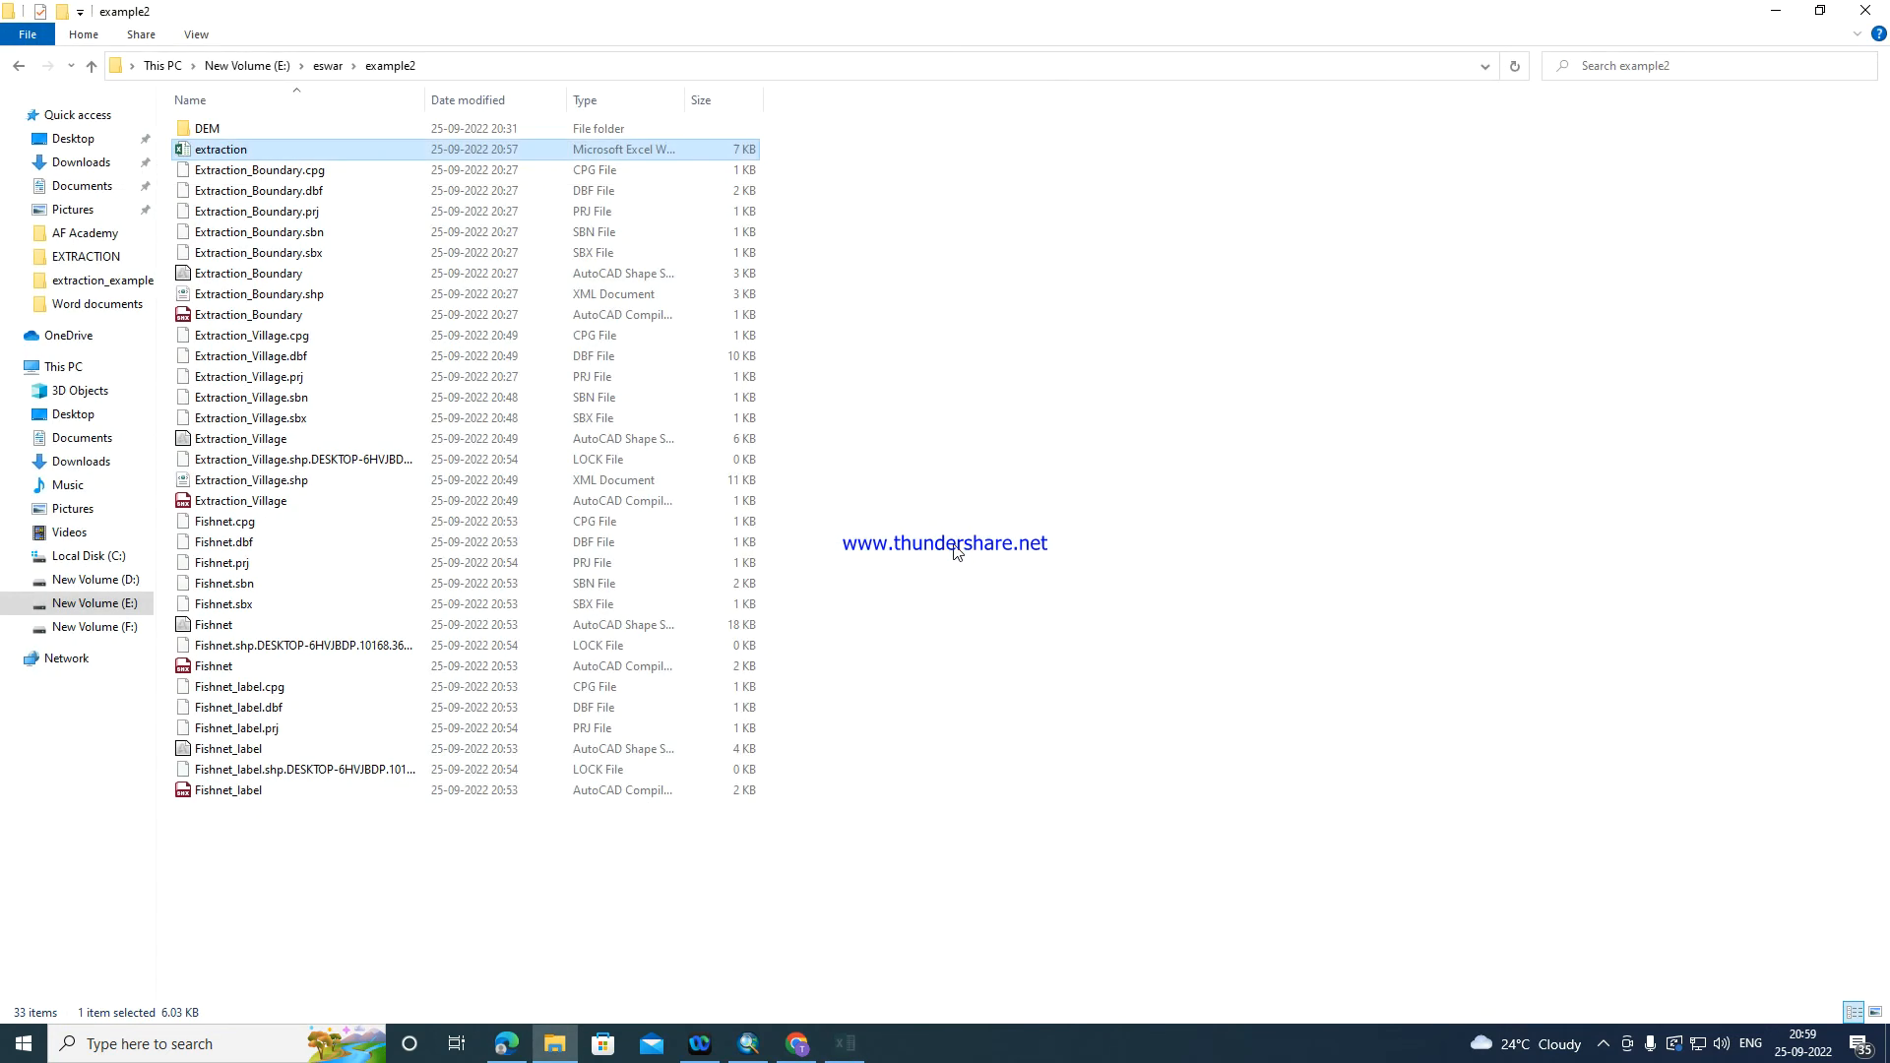
click(748, 1044)
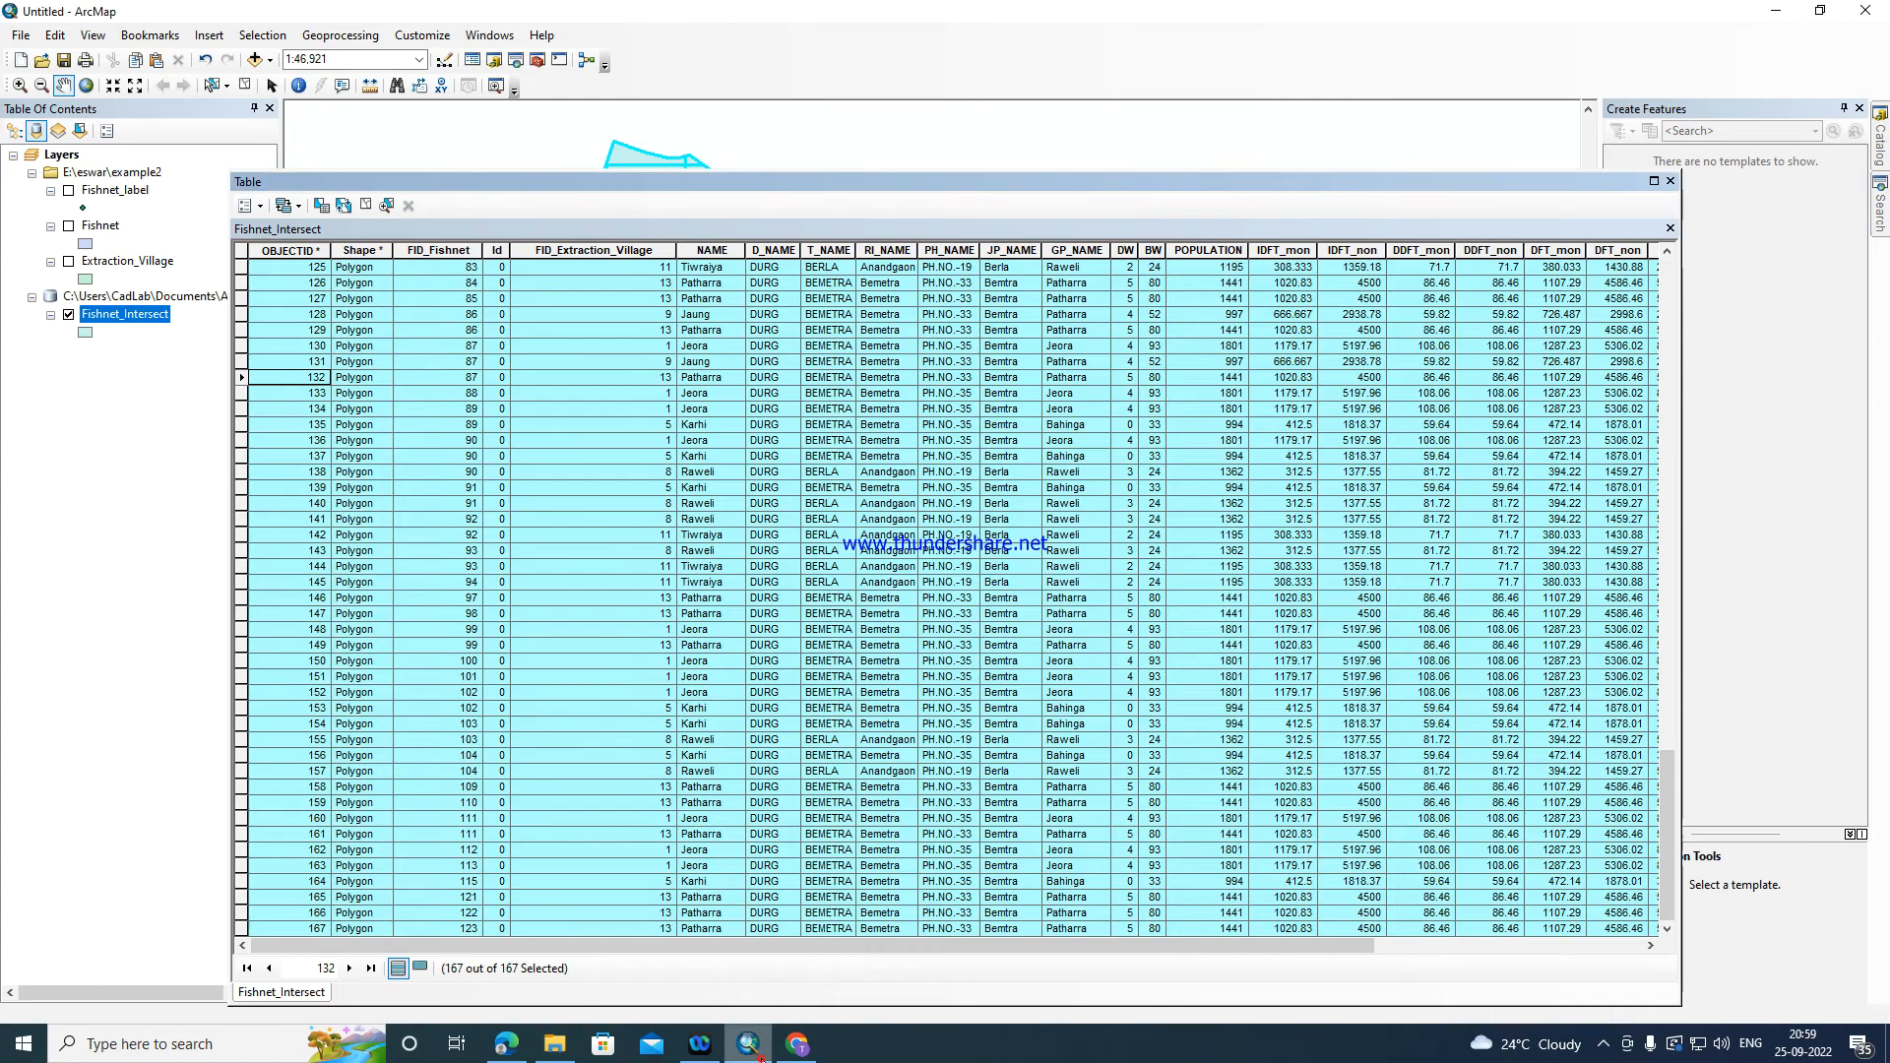
- Clear the record selection in the Fishnet_Intersect attribute table
click(960, 551)
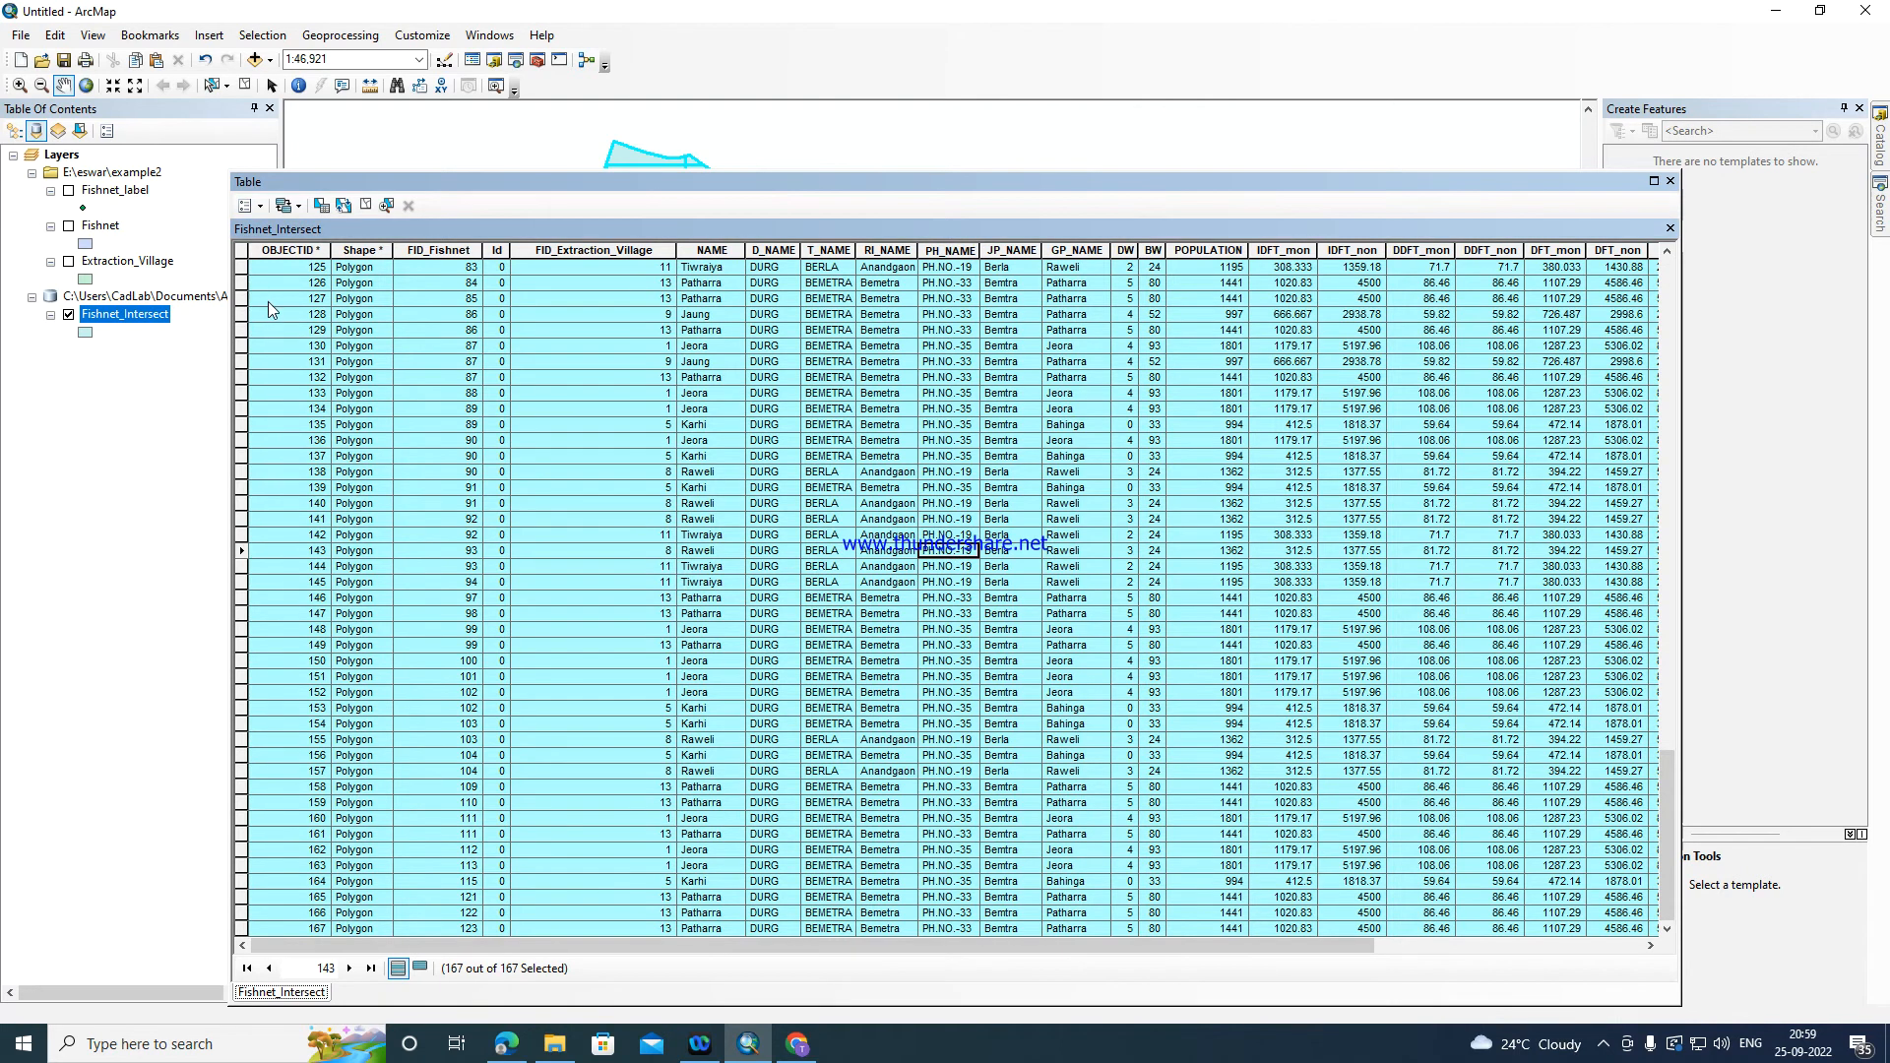
click(265, 299)
click(364, 206)
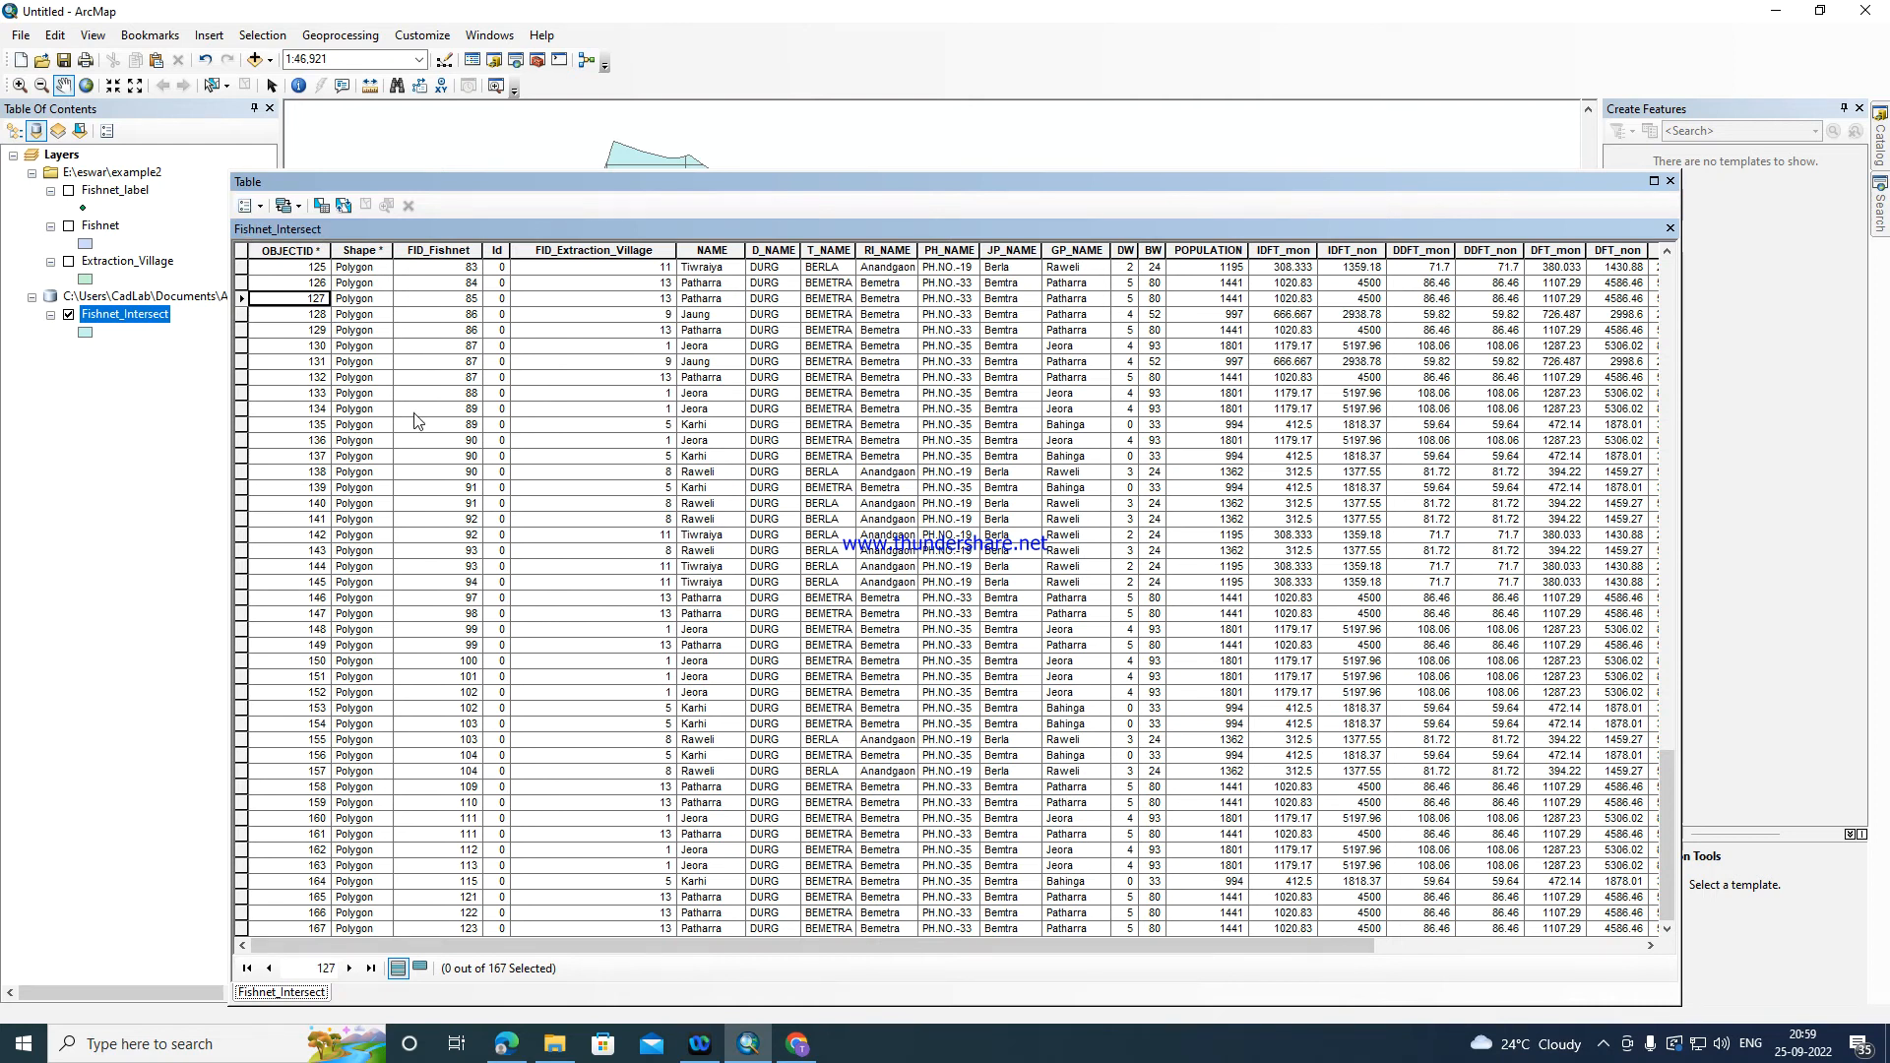
- Add a Float field named DFT_mon_cubm to the Fishnet_Intersect attribute table
mouse_move(759, 942)
mouse_down()
mouse_move(1158, 947)
mouse_move(709, 891)
mouse_up()
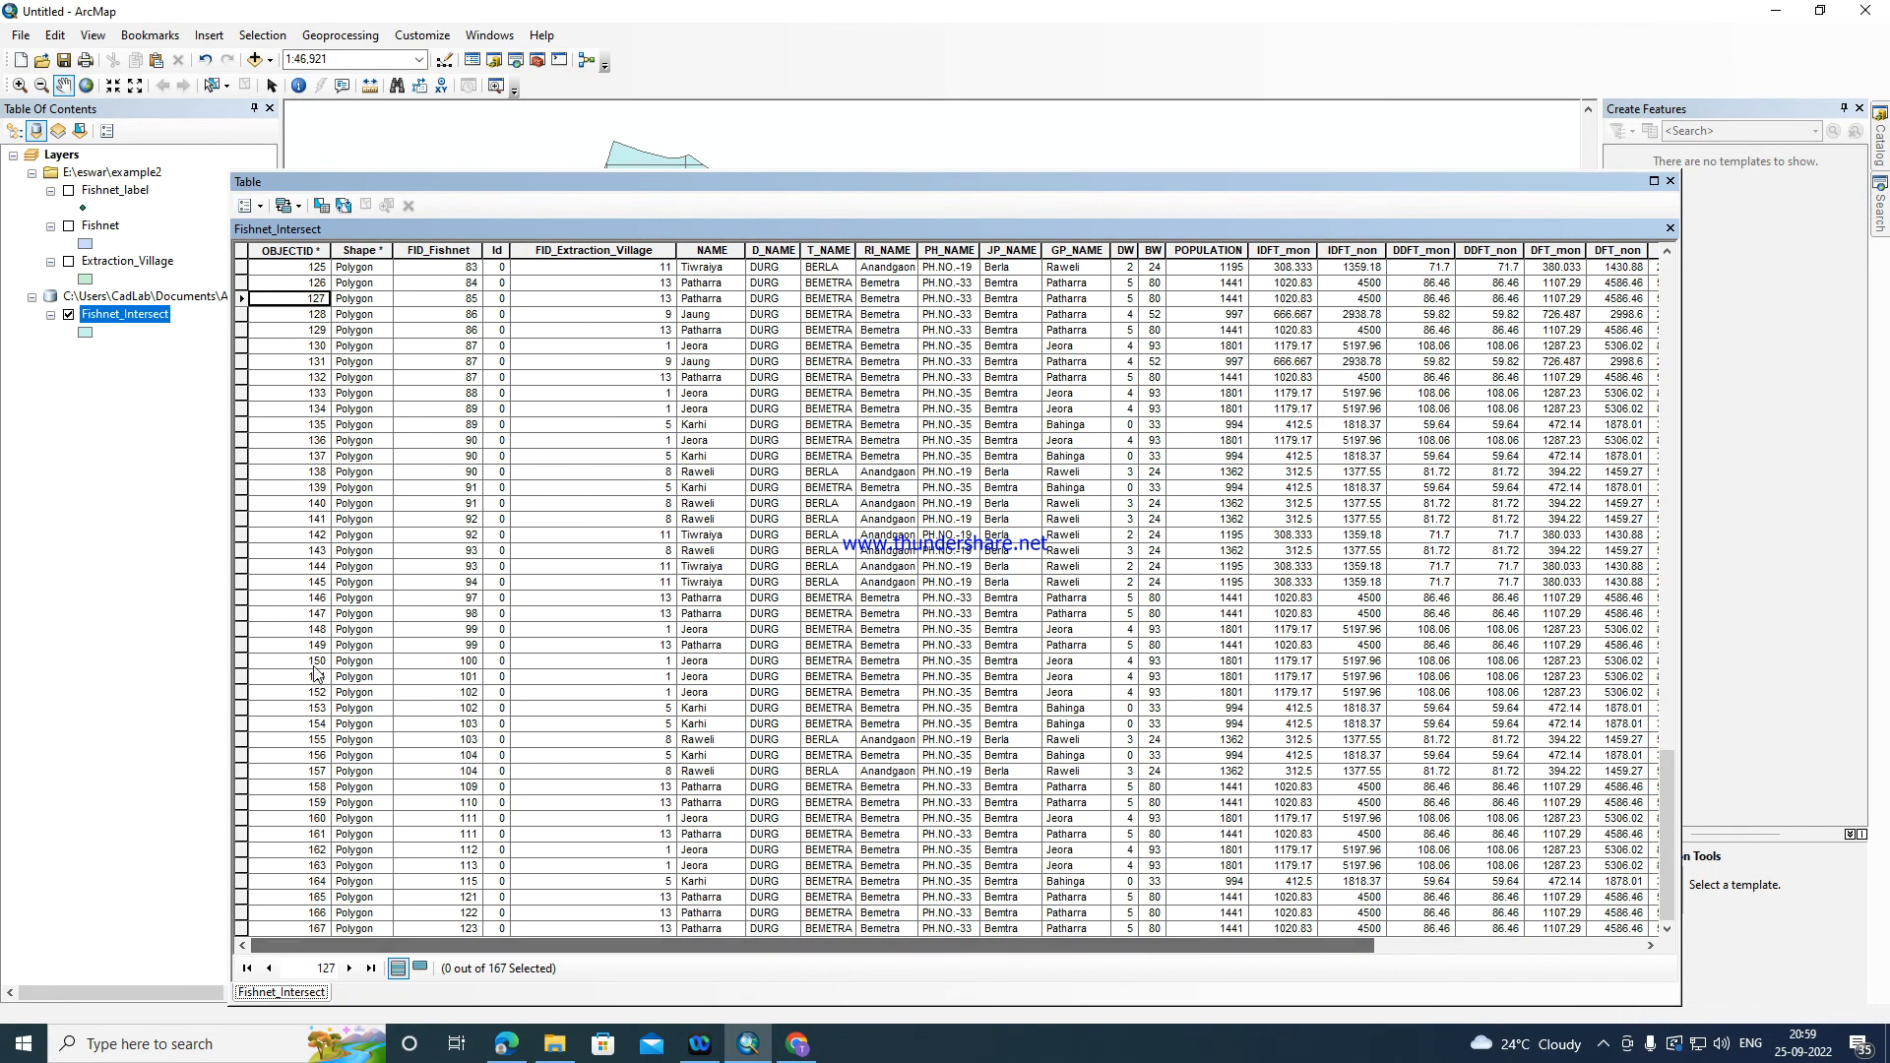
click(247, 204)
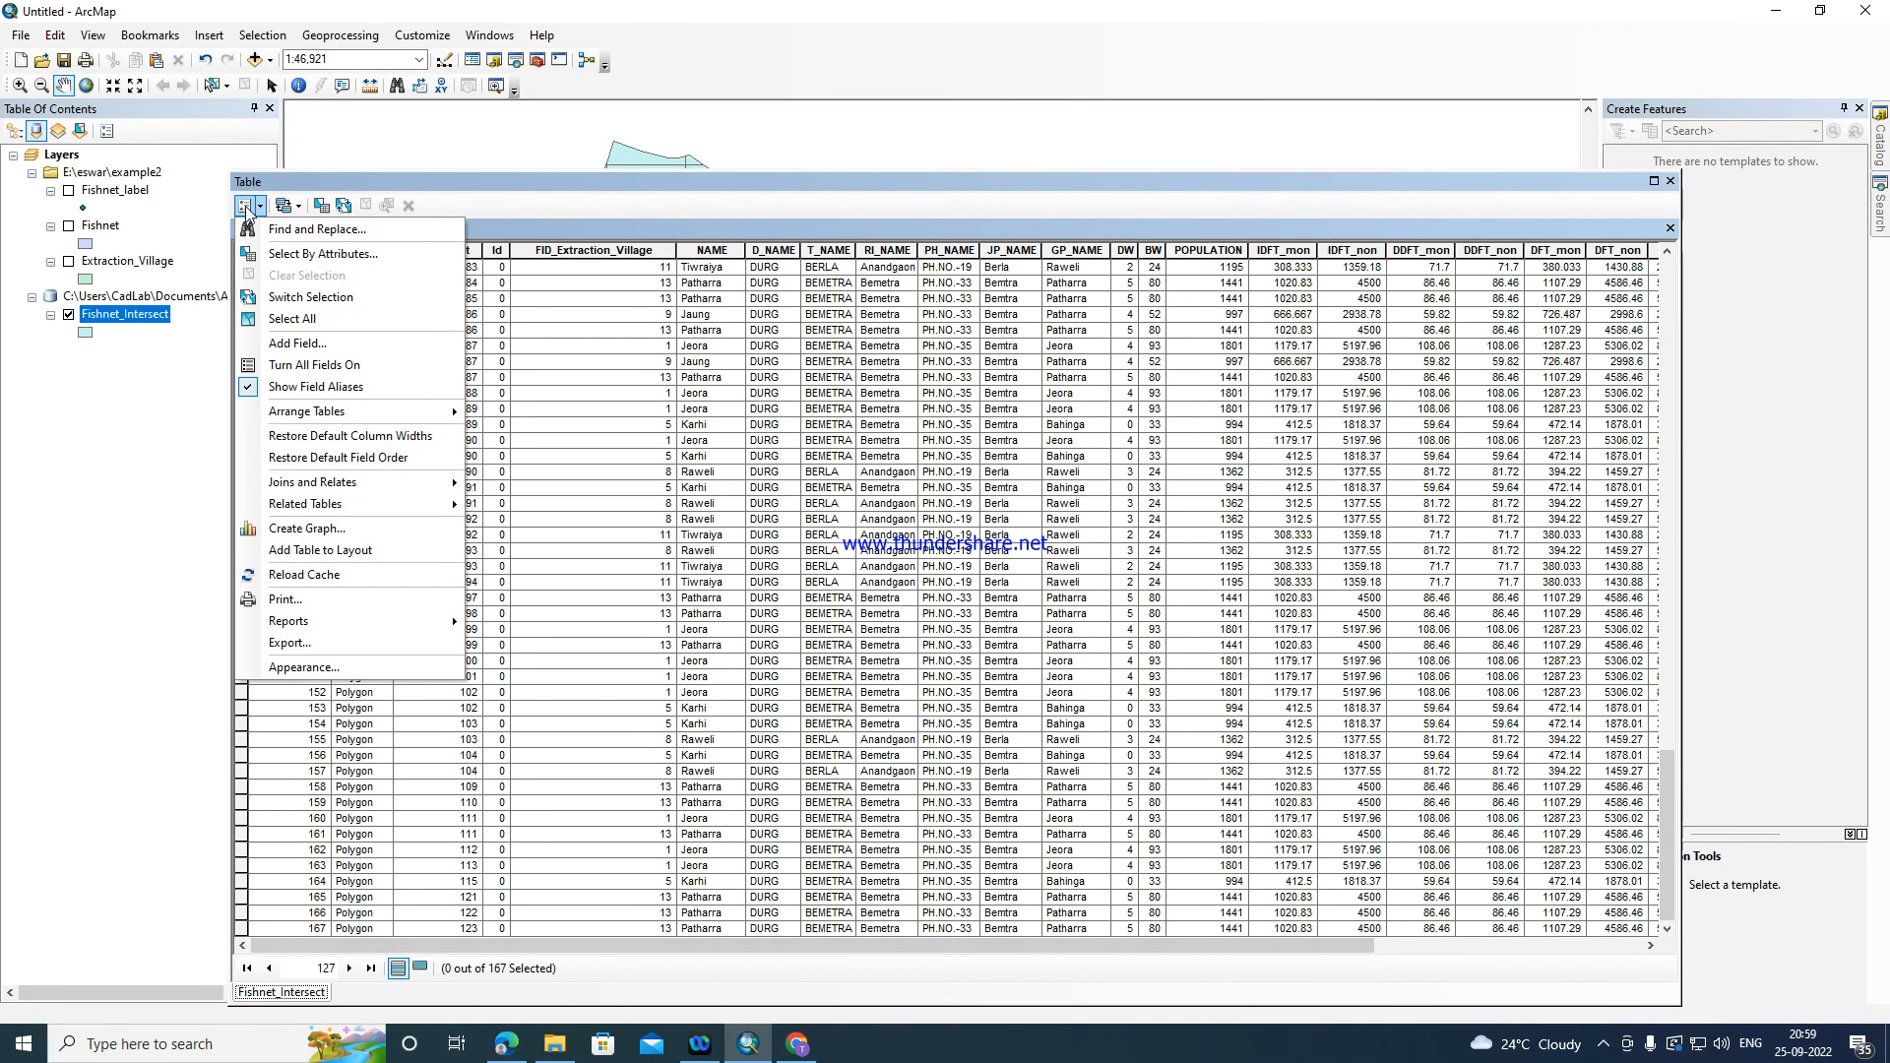
click(277, 345)
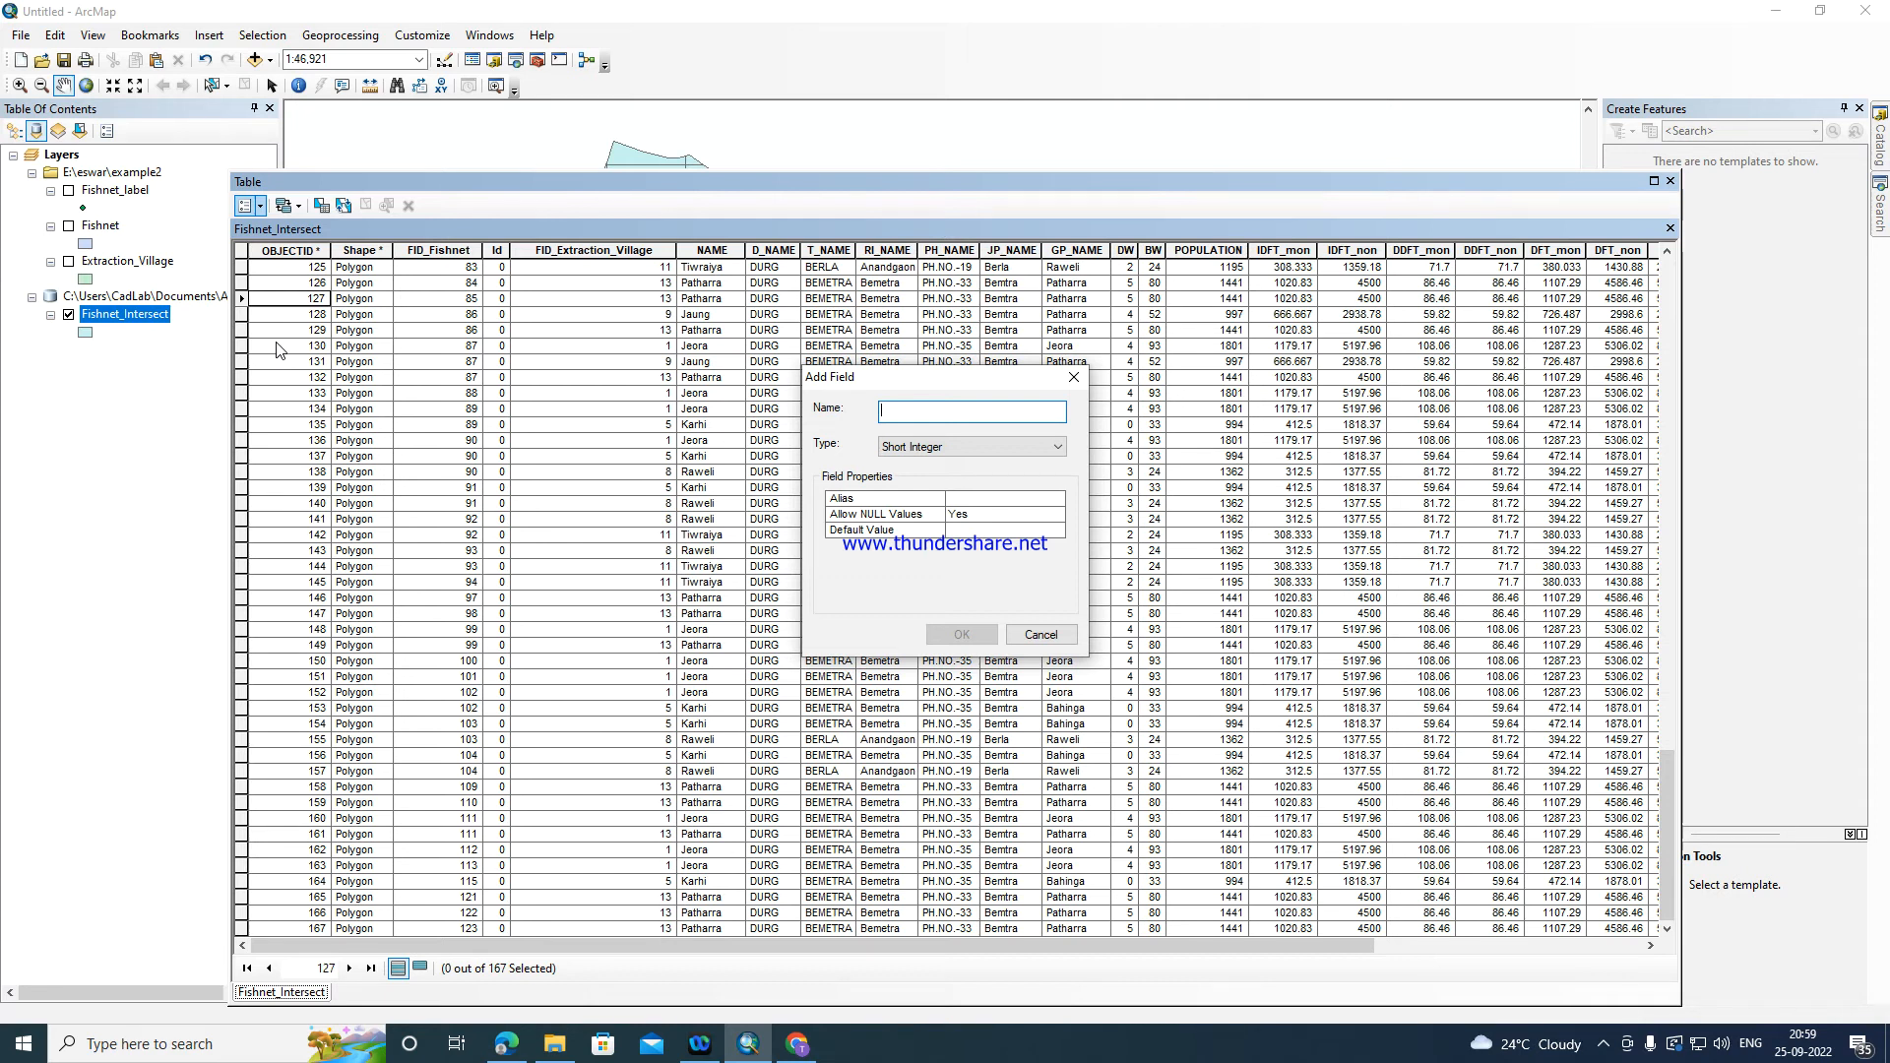
text(DFT_mon_cubm)
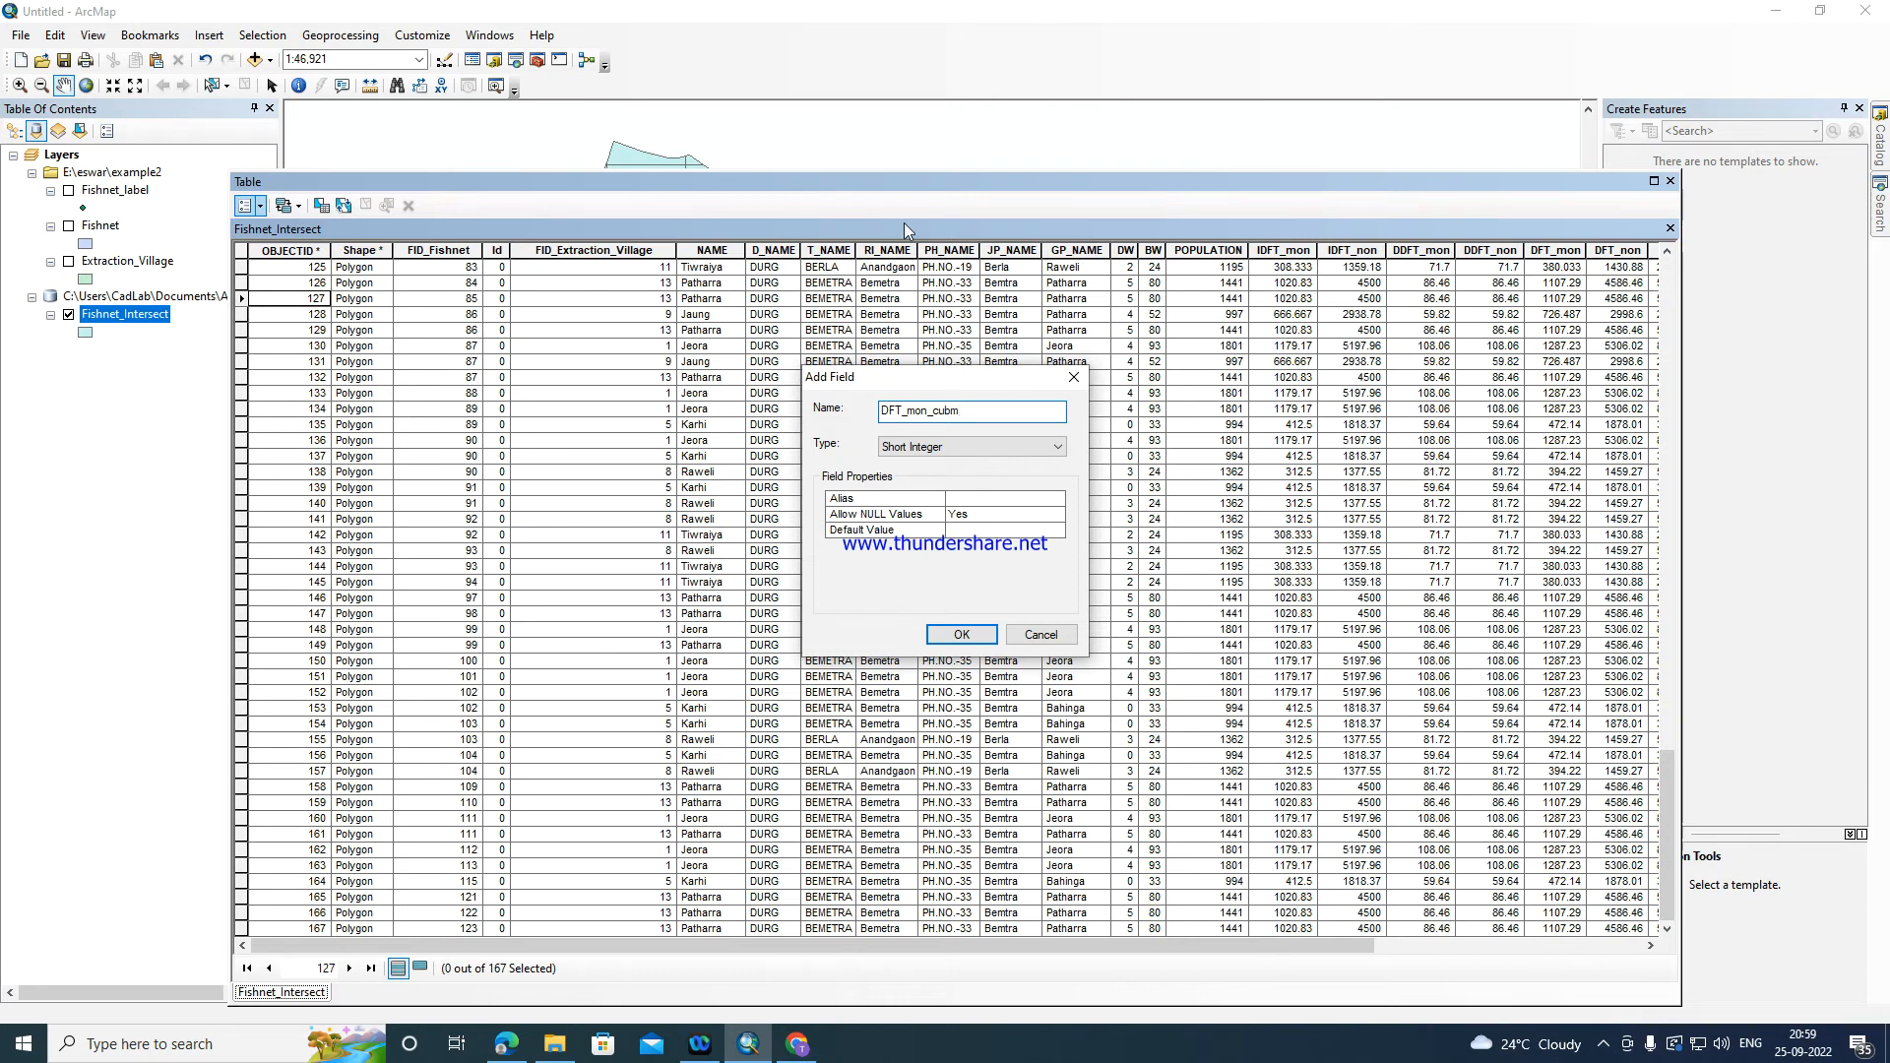
click(933, 449)
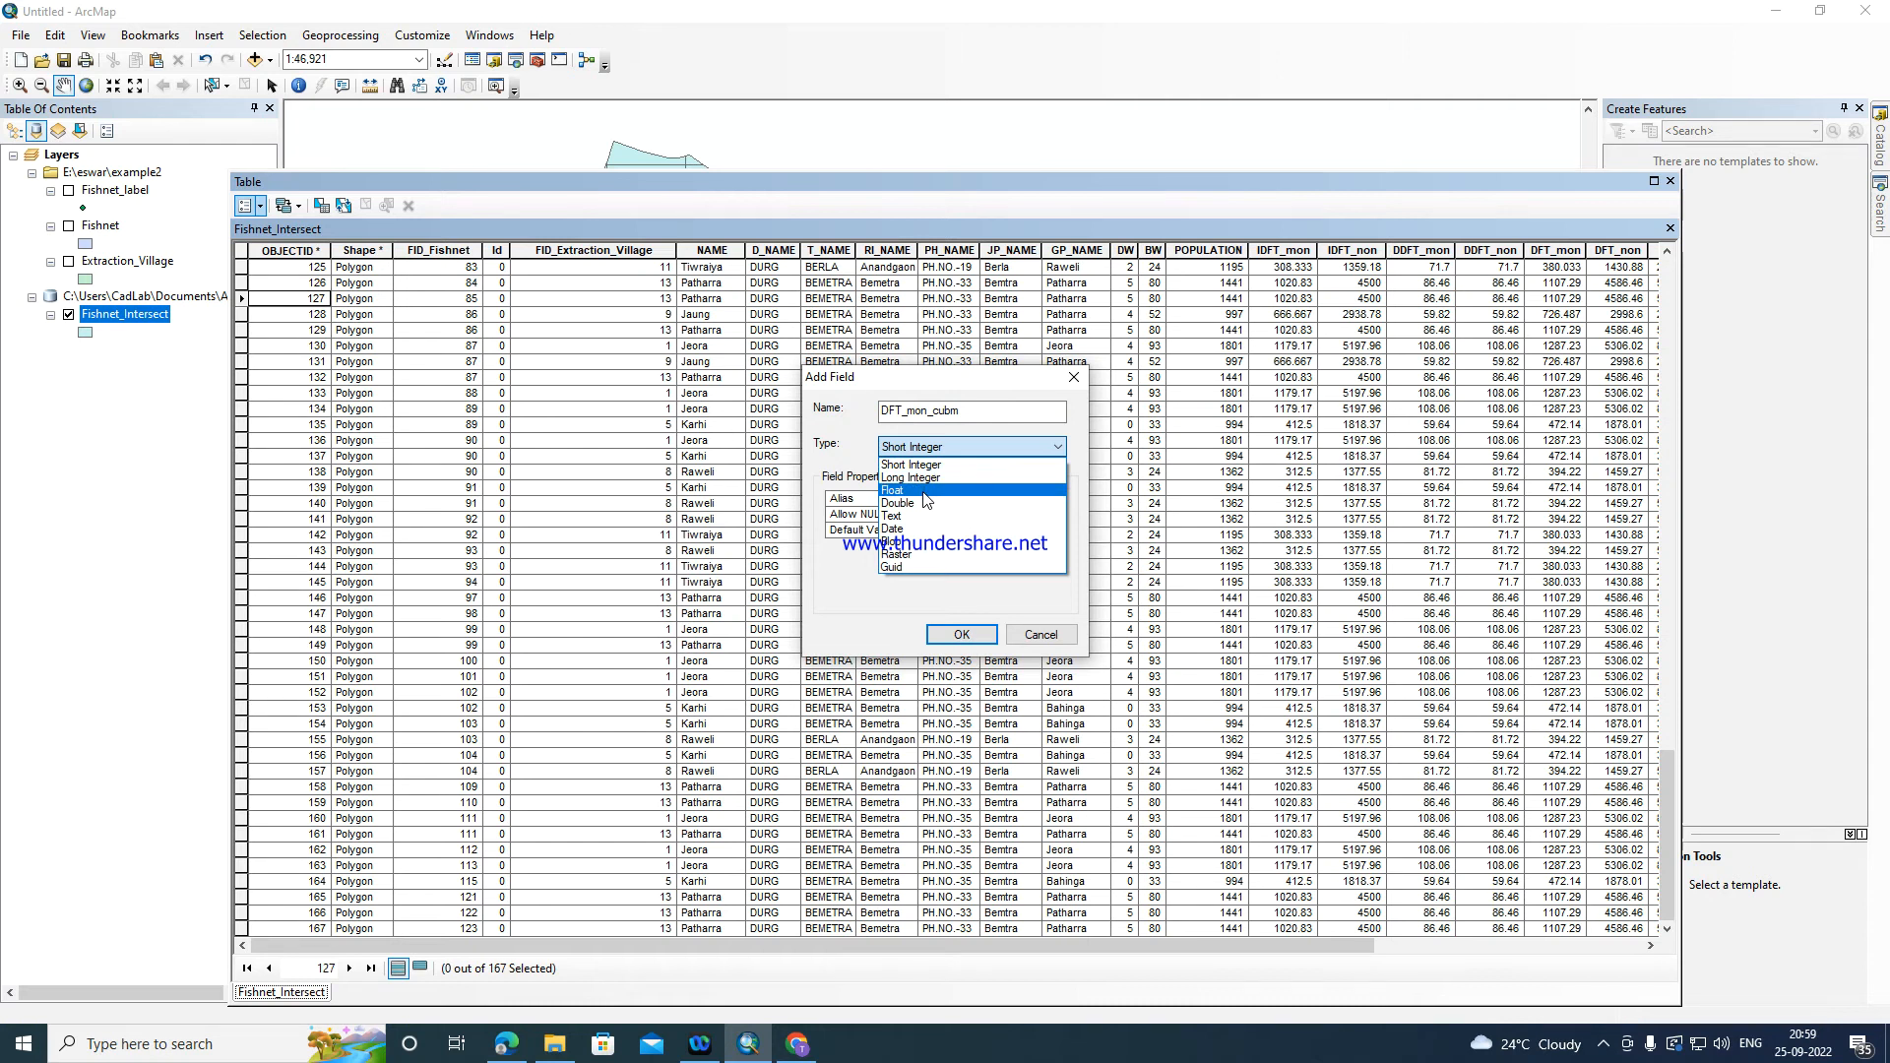
click(926, 497)
click(968, 639)
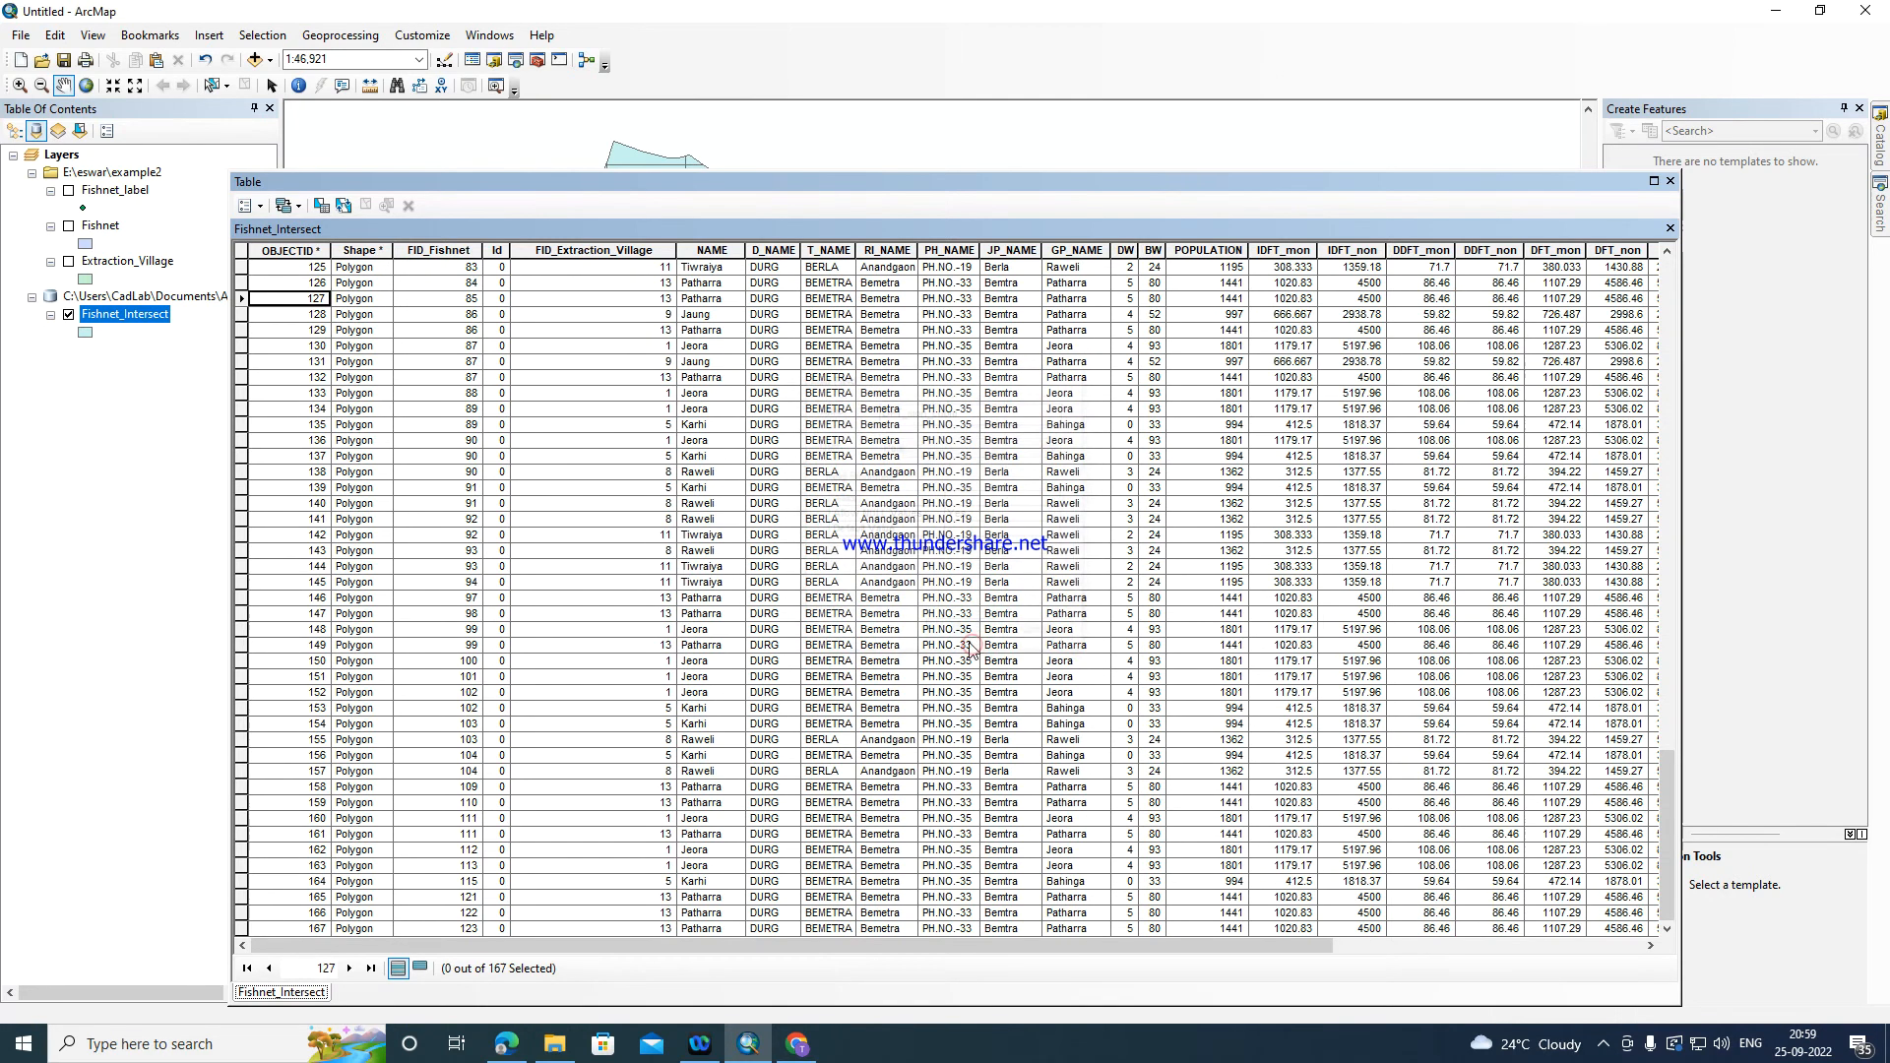
- Add a Float field named DFT_non_cubm to the Fishnet_Intersect attribute table
click(245, 204)
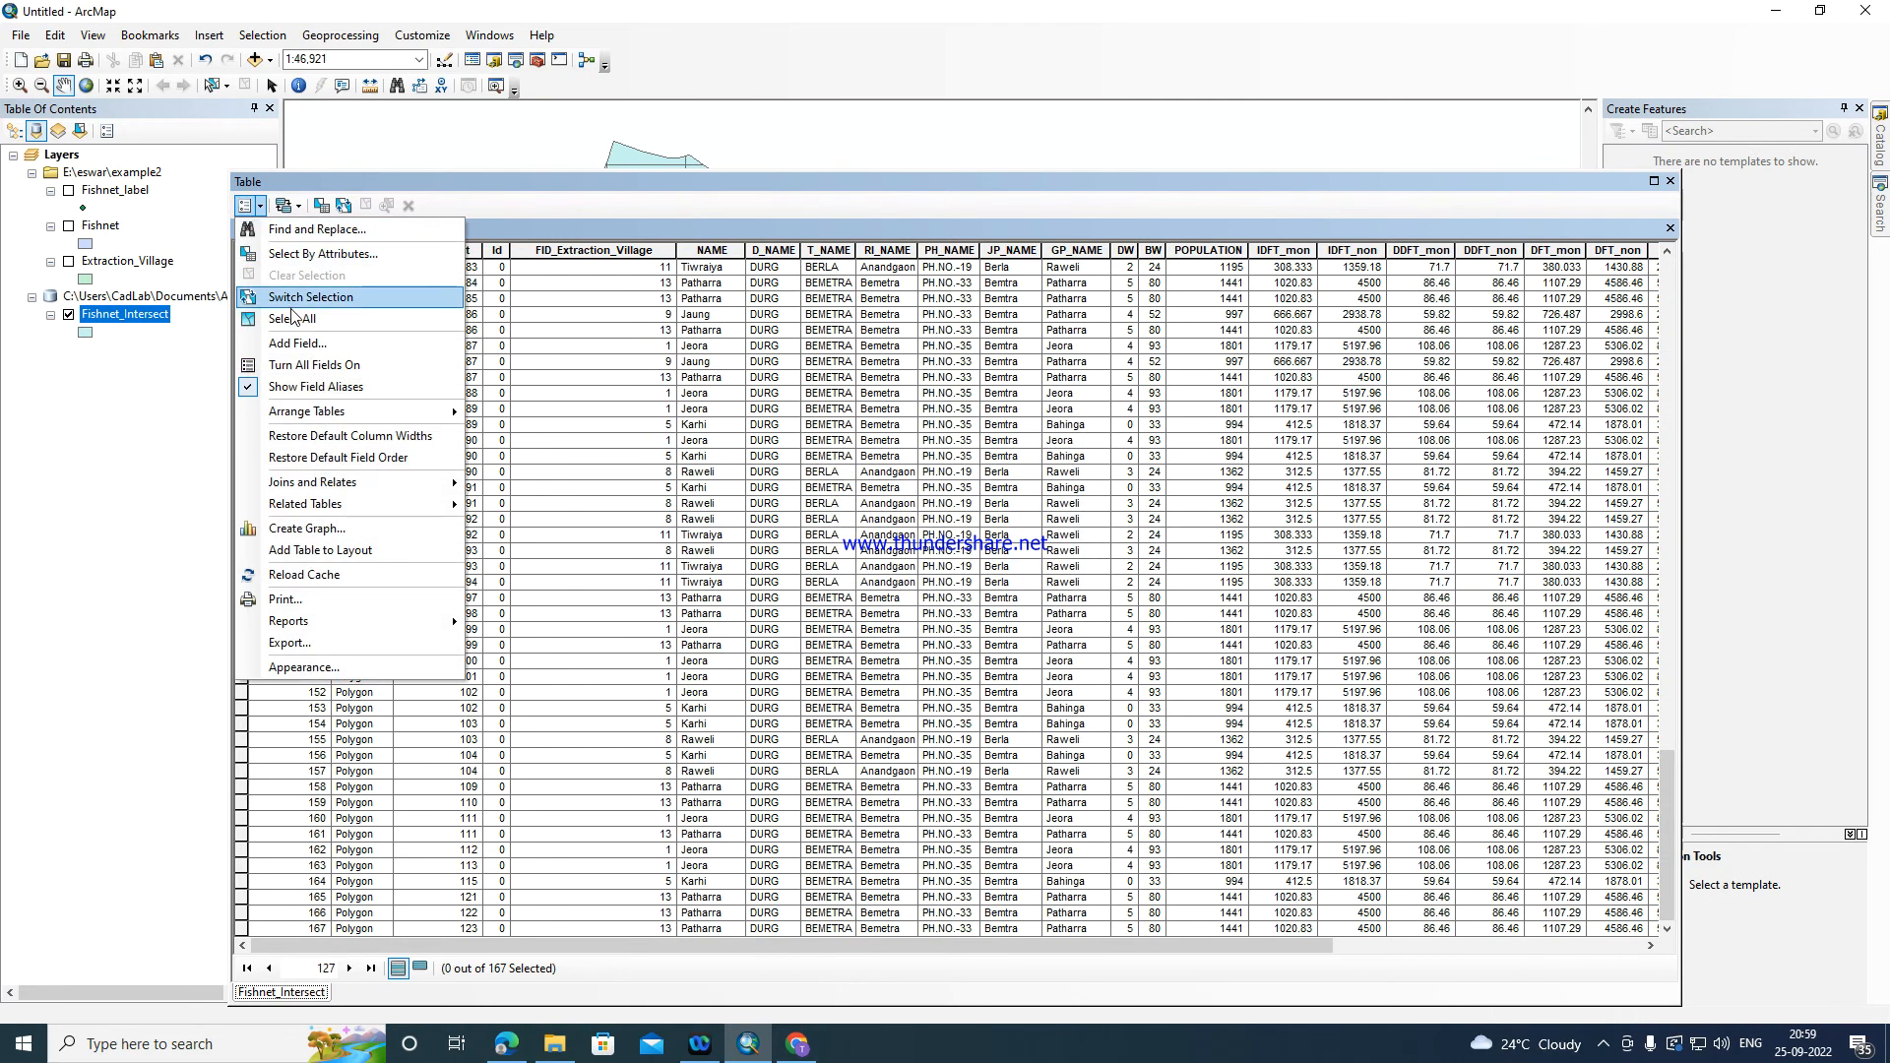
click(299, 344)
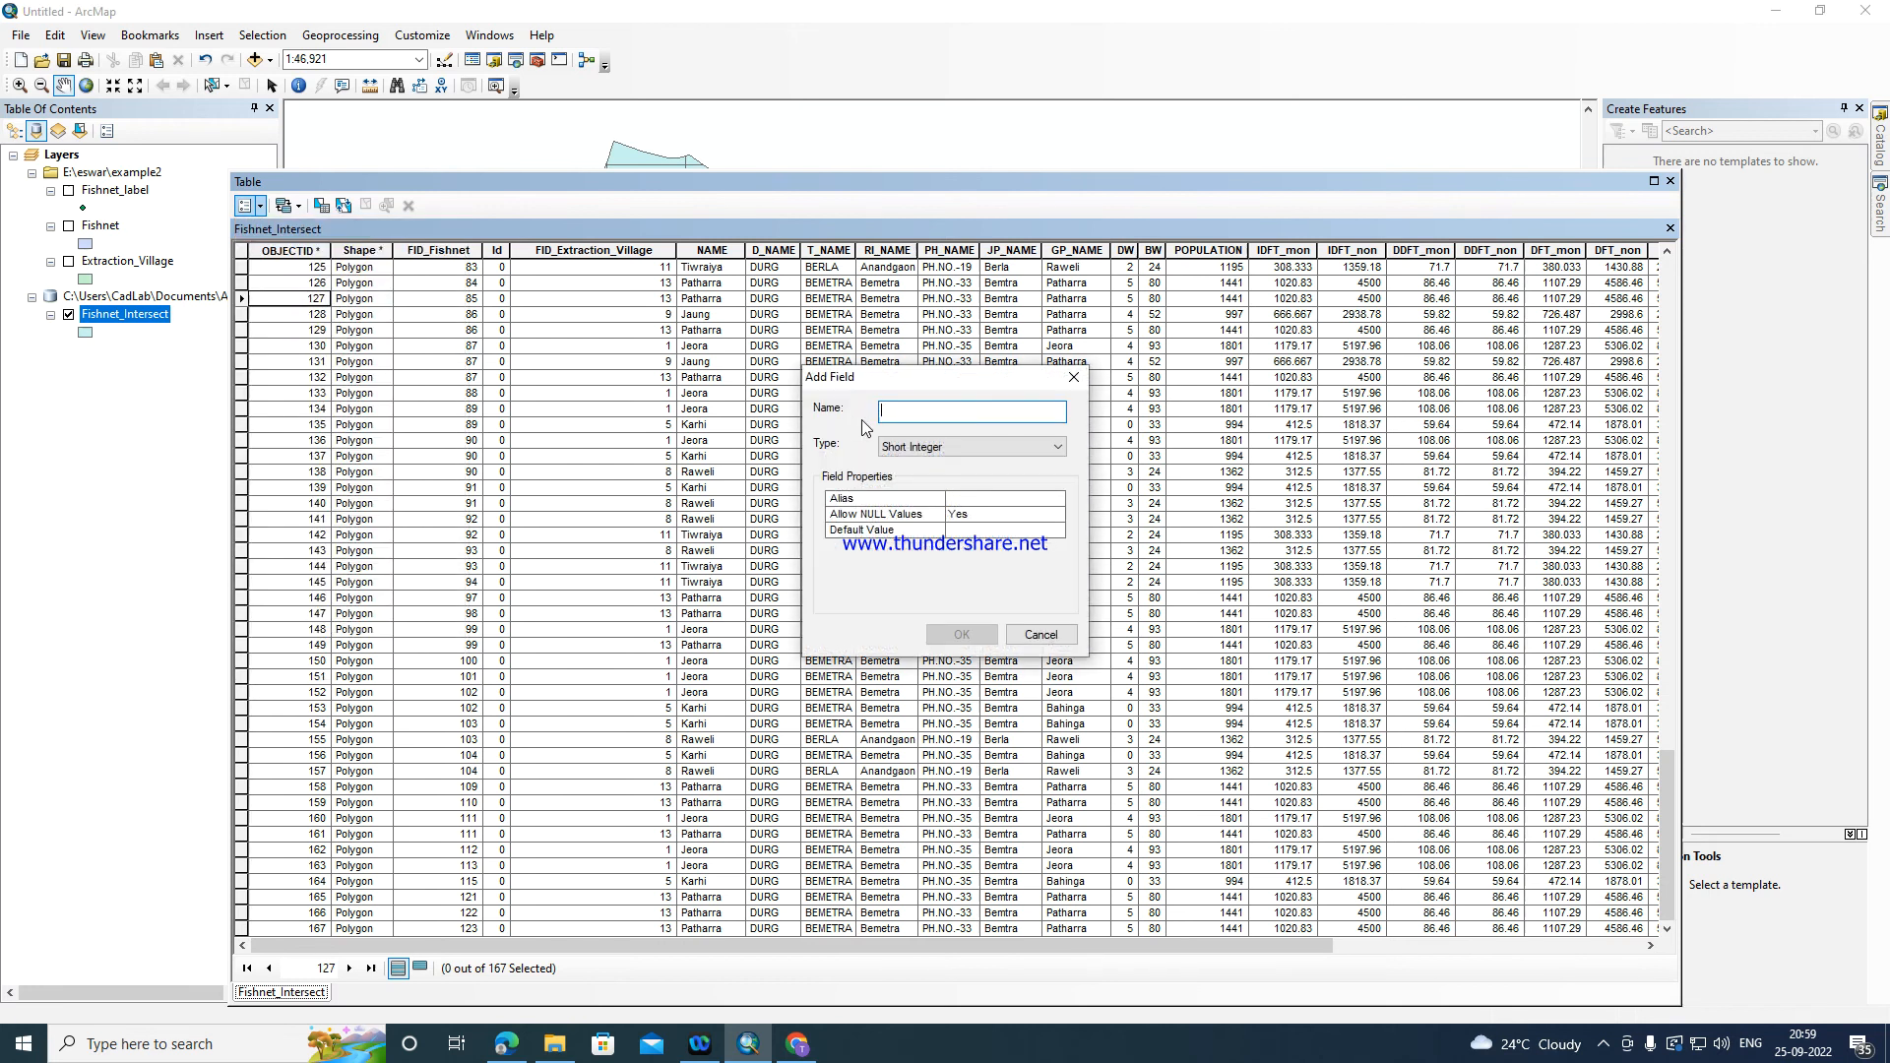
text(DFT_non_cubm)
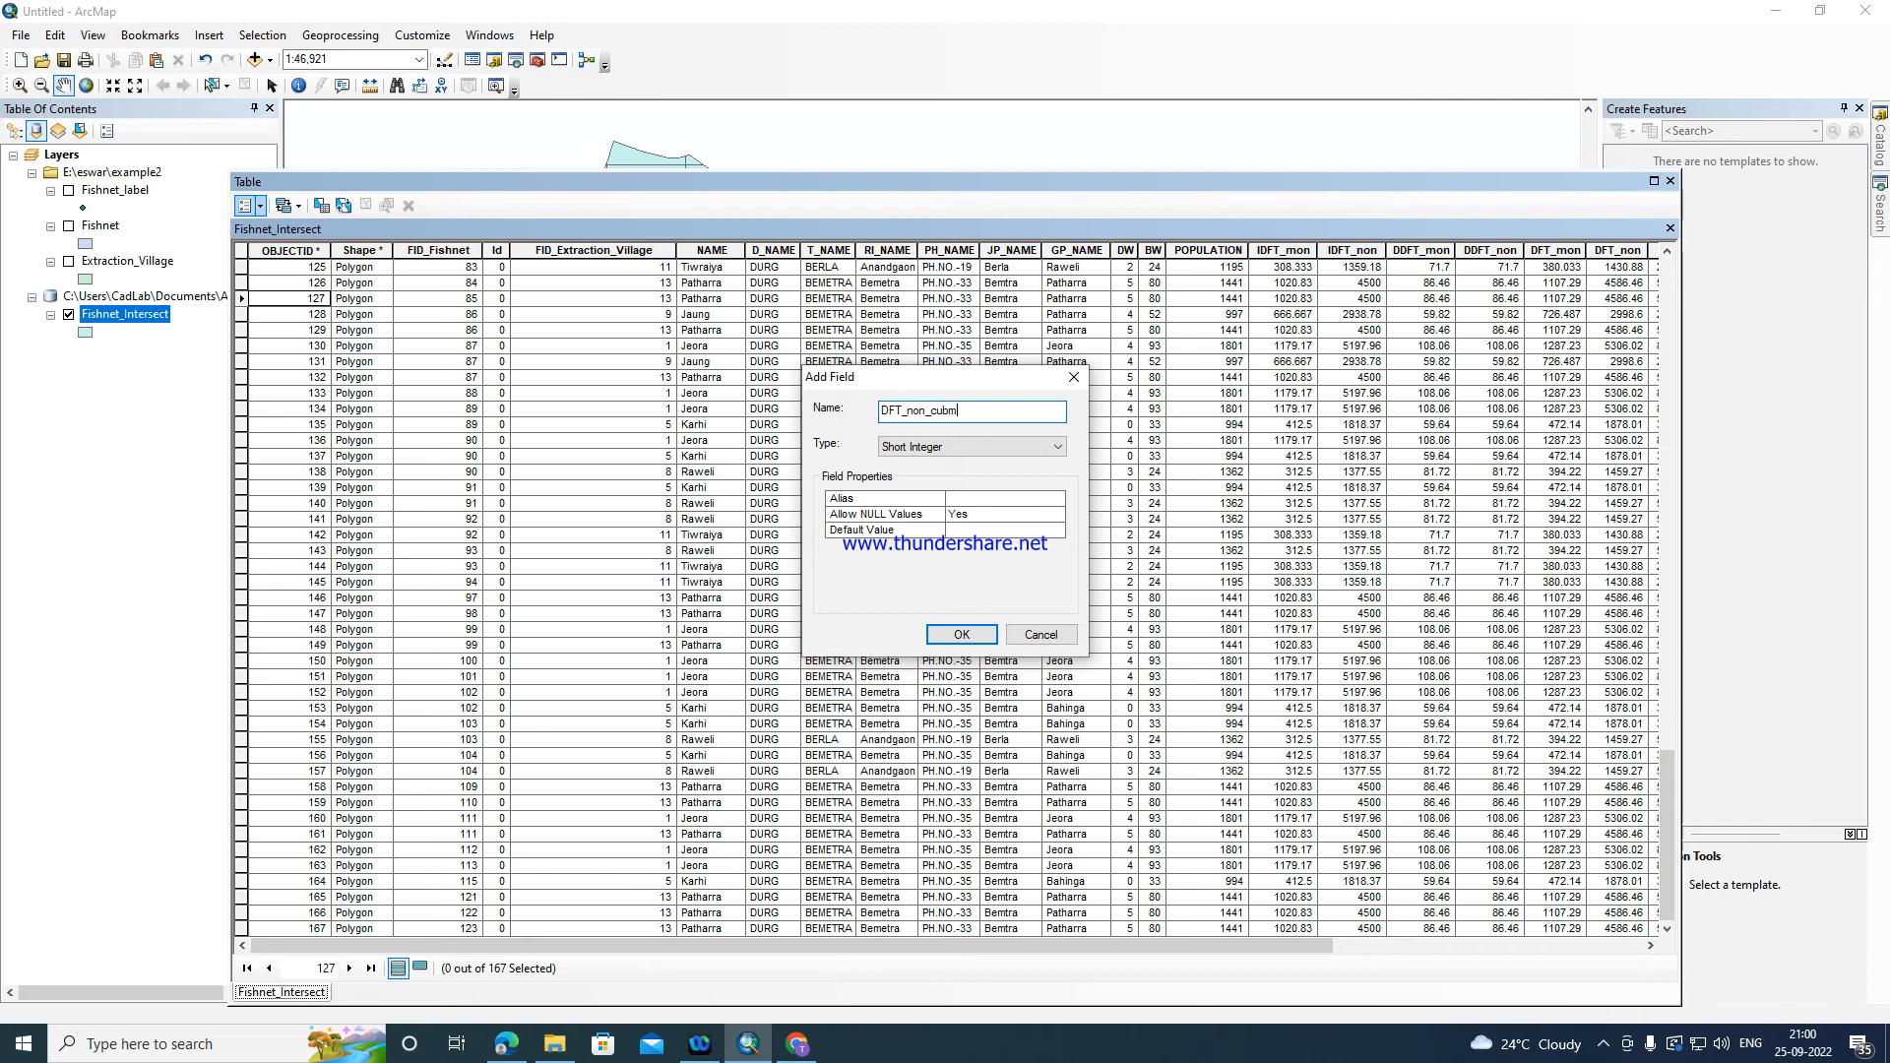
click(931, 455)
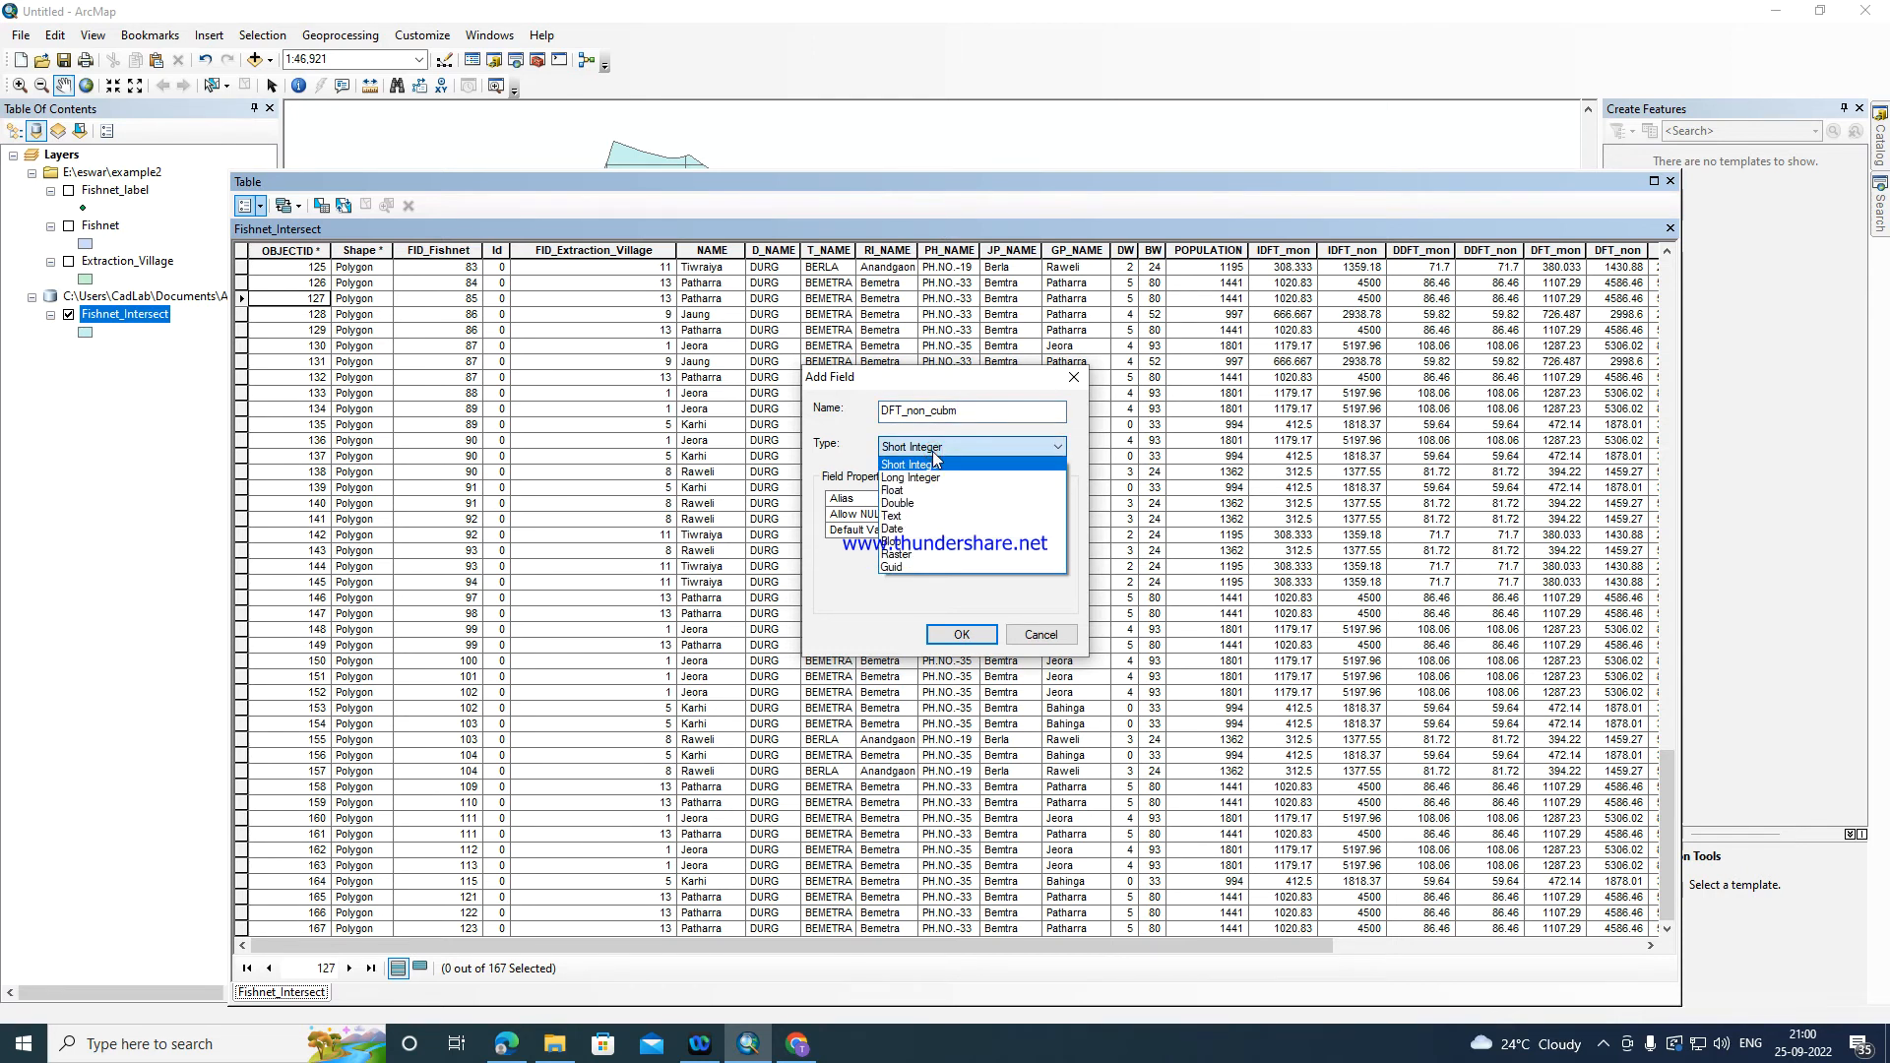
click(922, 503)
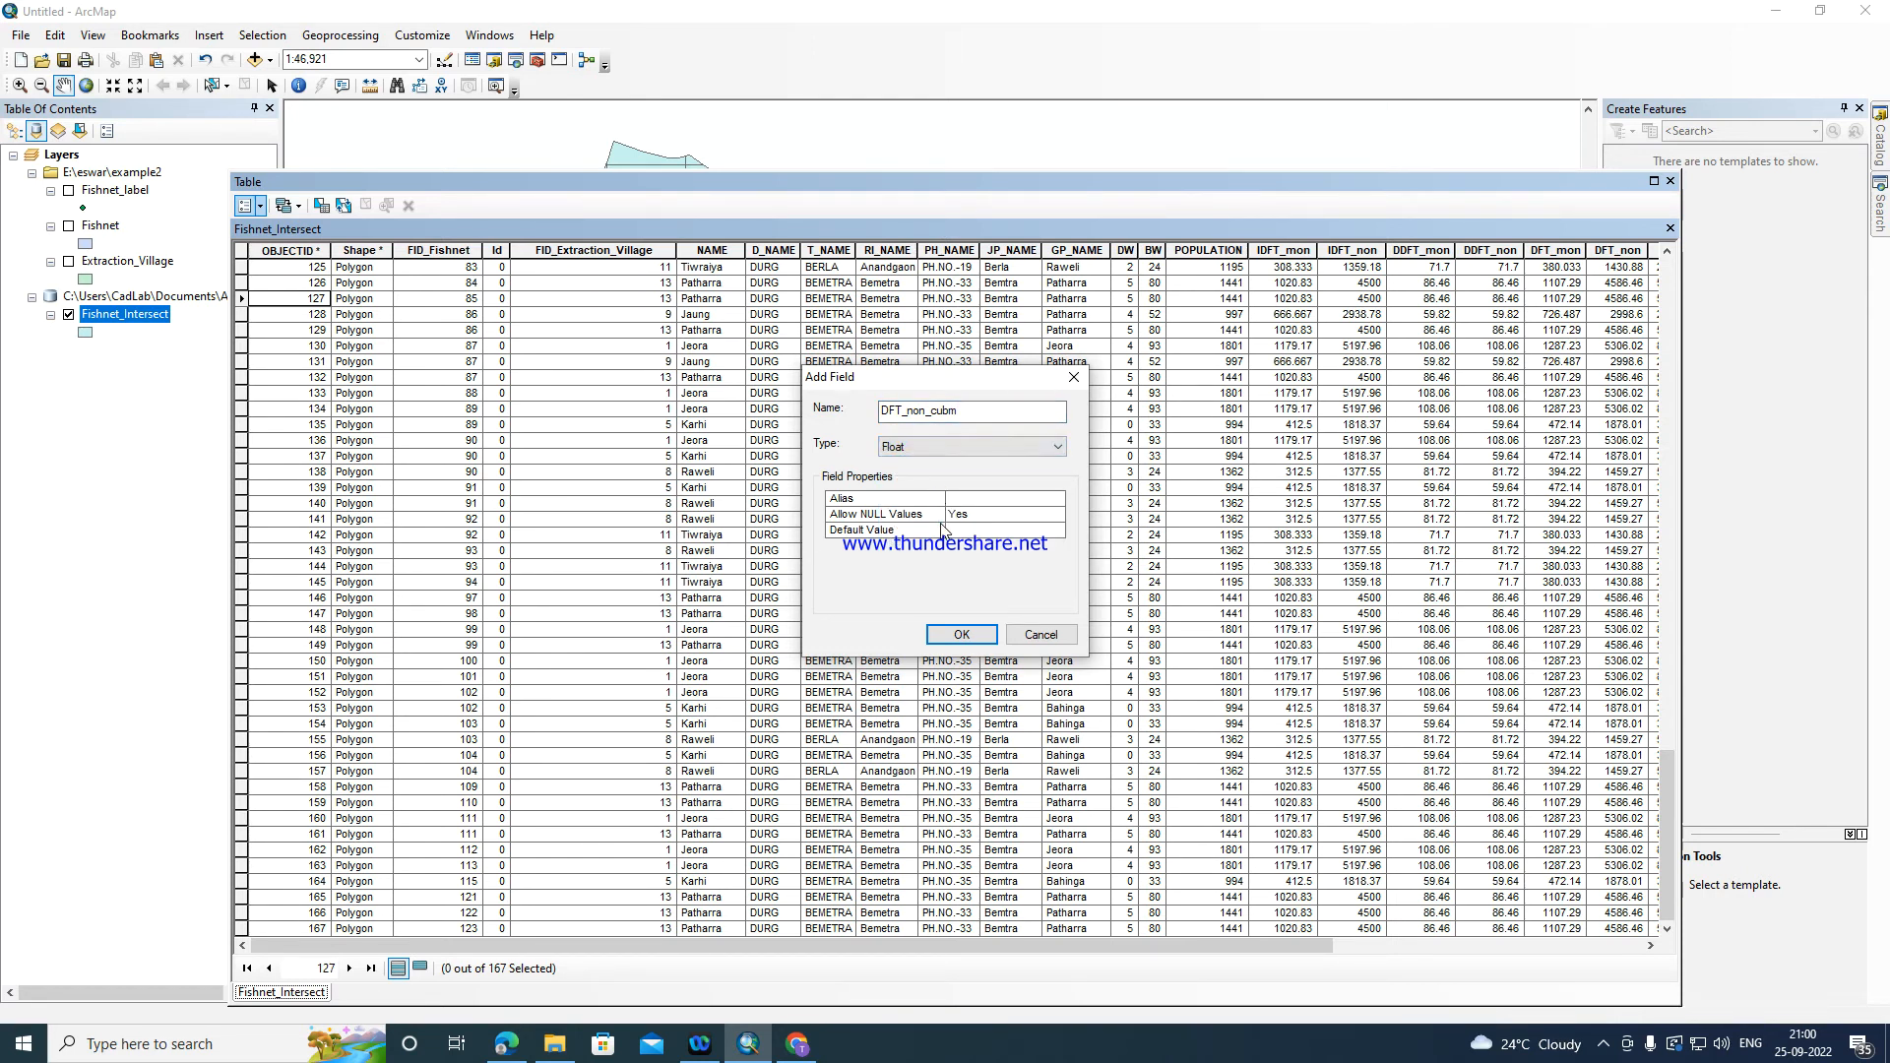
click(961, 638)
- Calculate the DFT_mon_cubm field with the Field Calculator expression [DFT_mon_m] * [Shape_Area], outside an edit session
drag(1034, 943, 1498, 980)
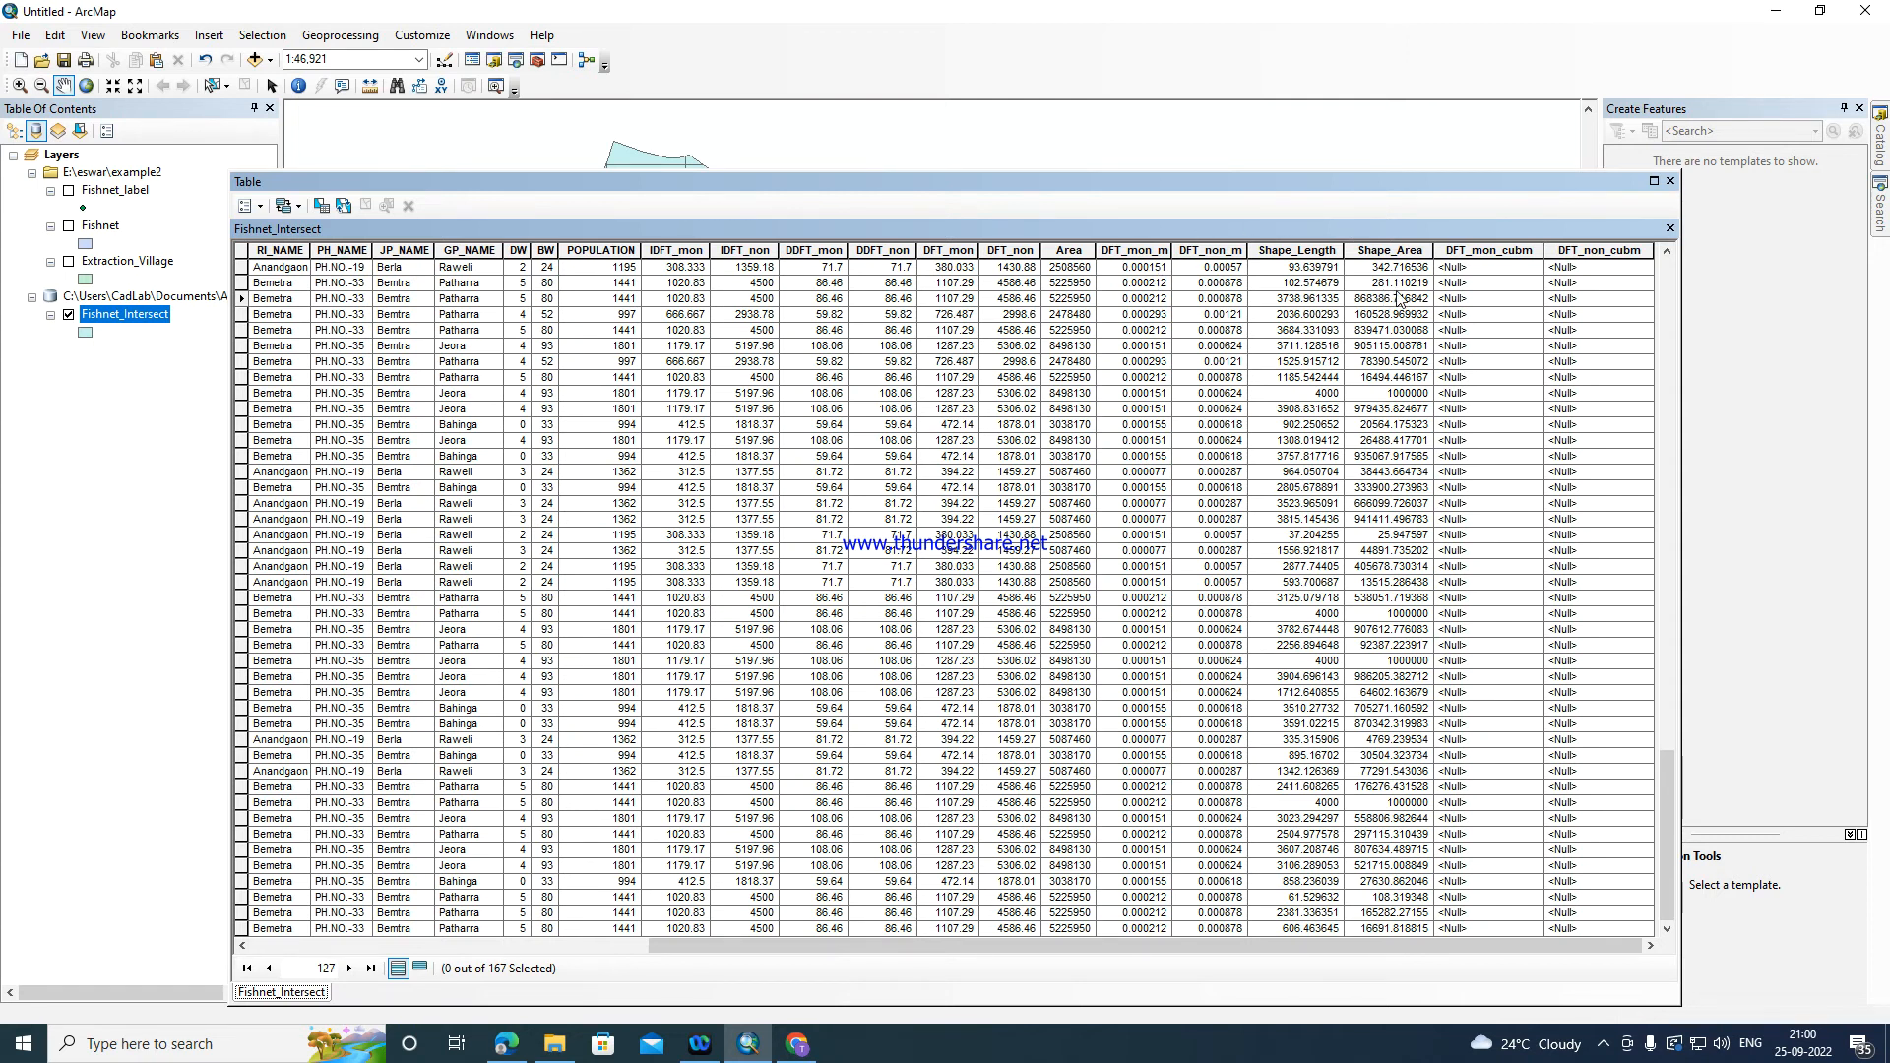
click(1496, 244)
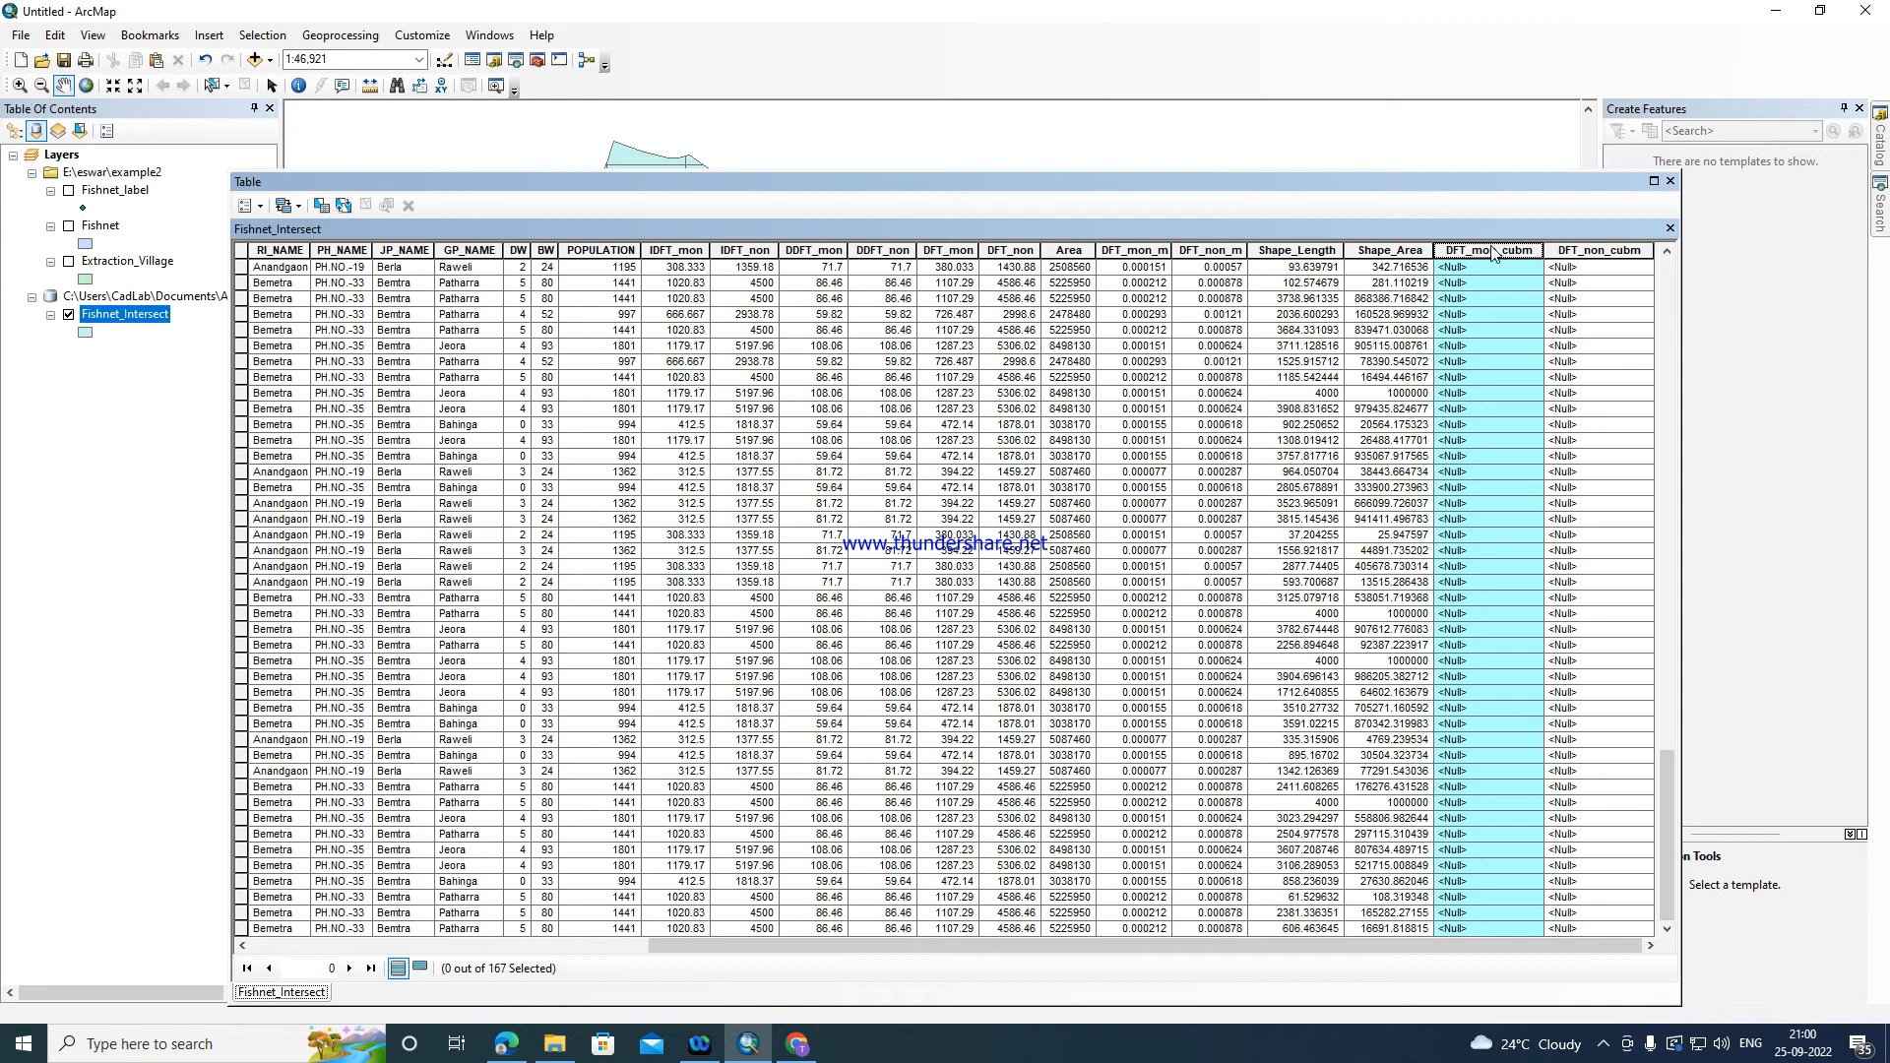
right_click(1493, 253)
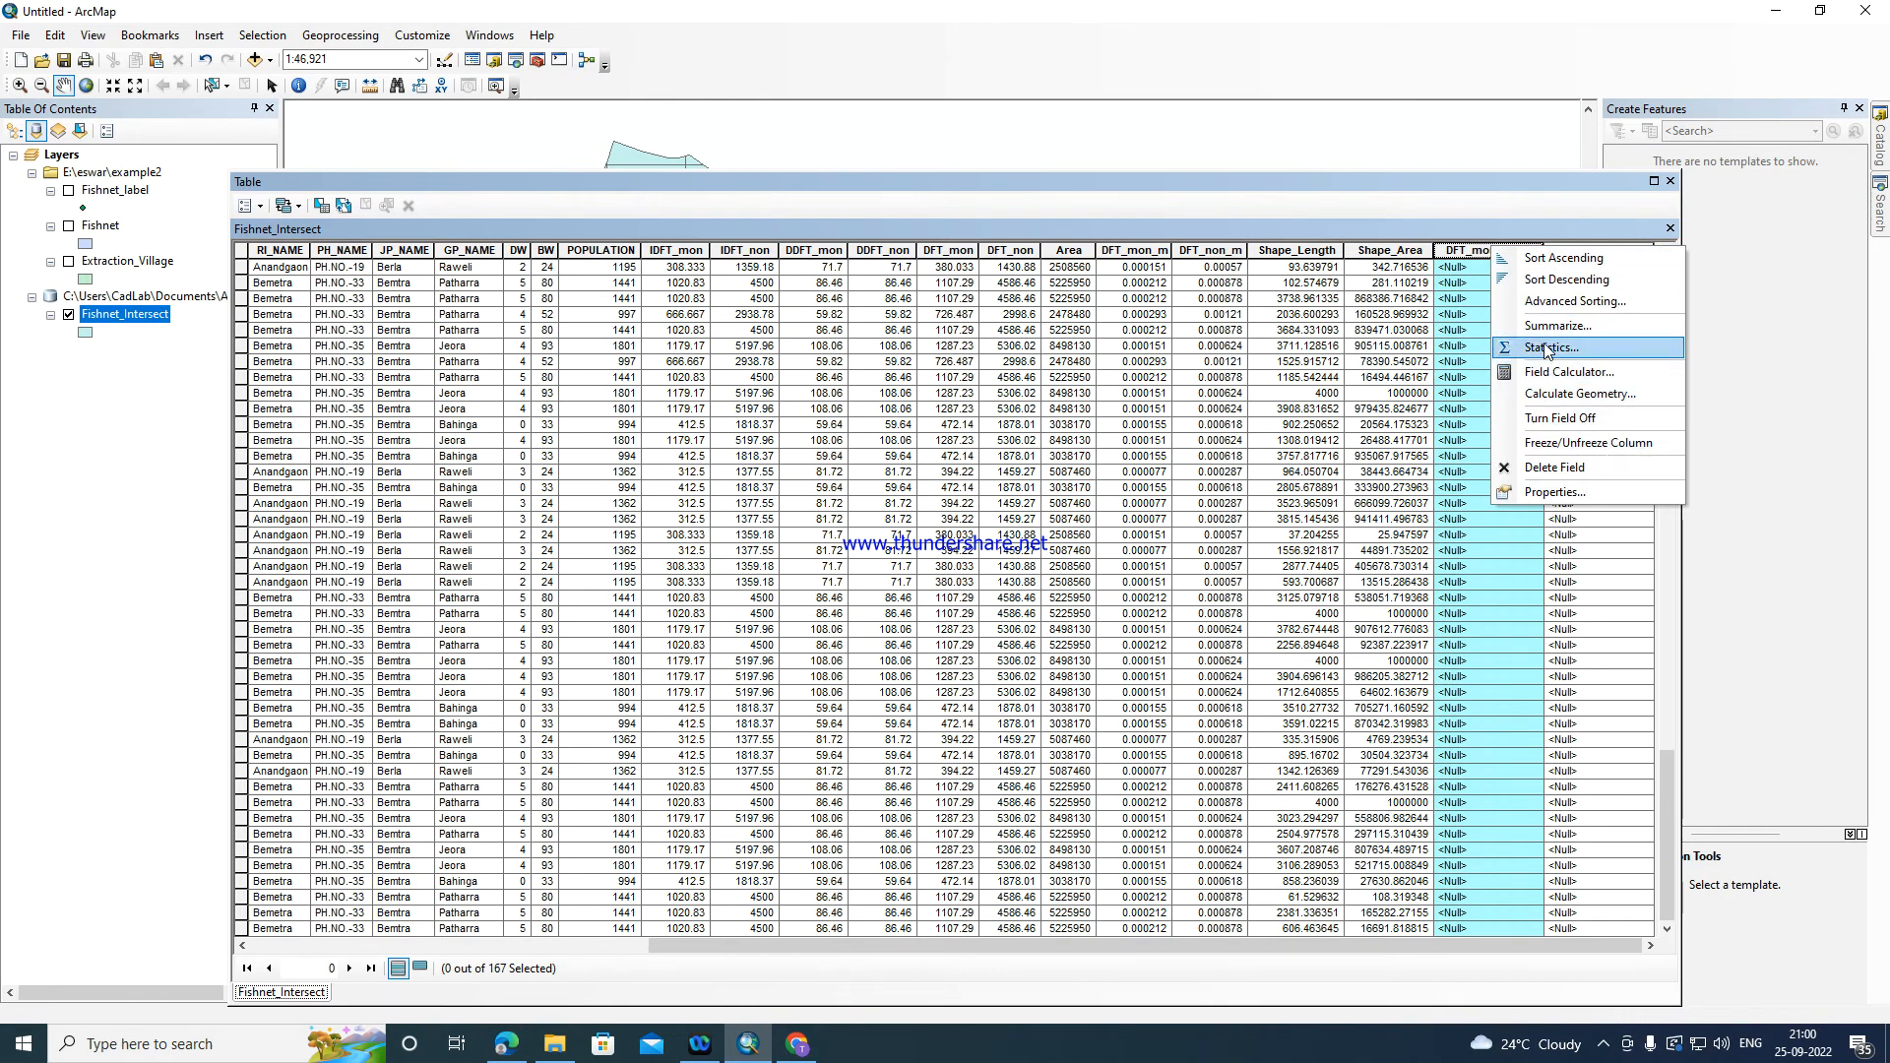
click(1548, 371)
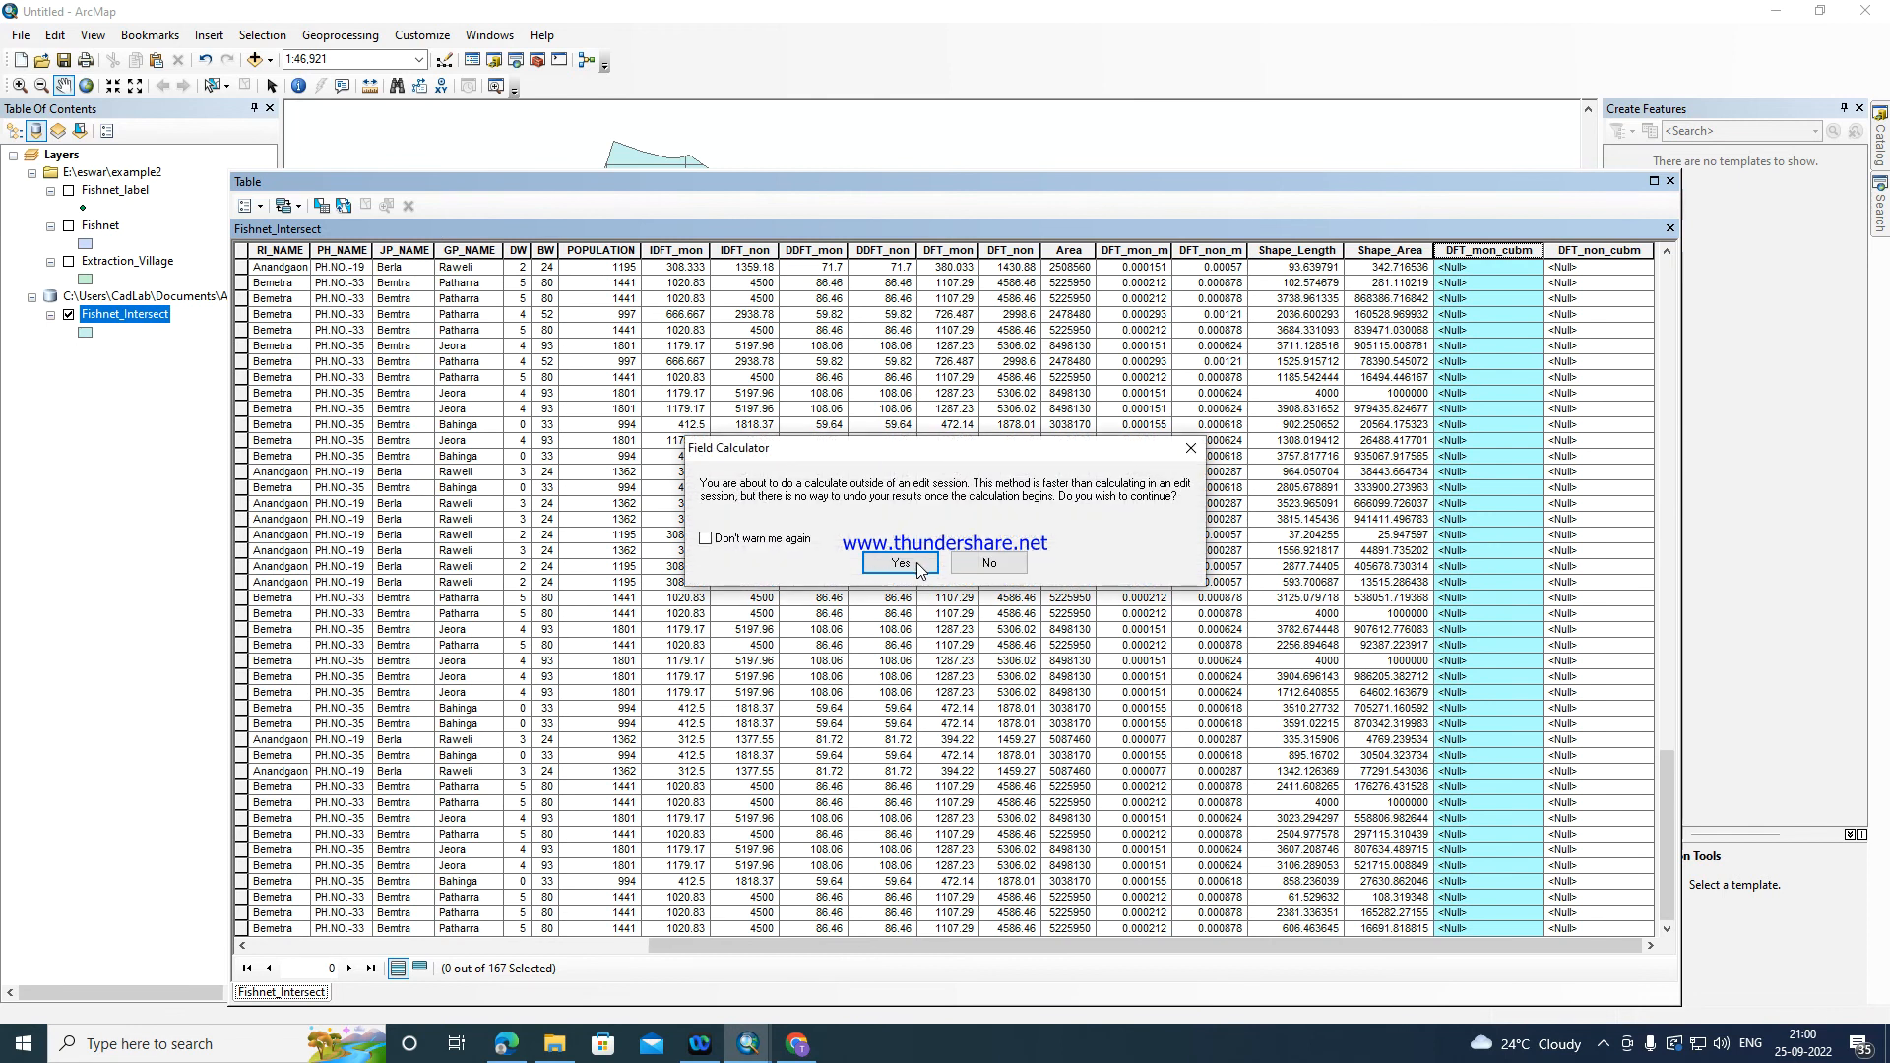
click(917, 563)
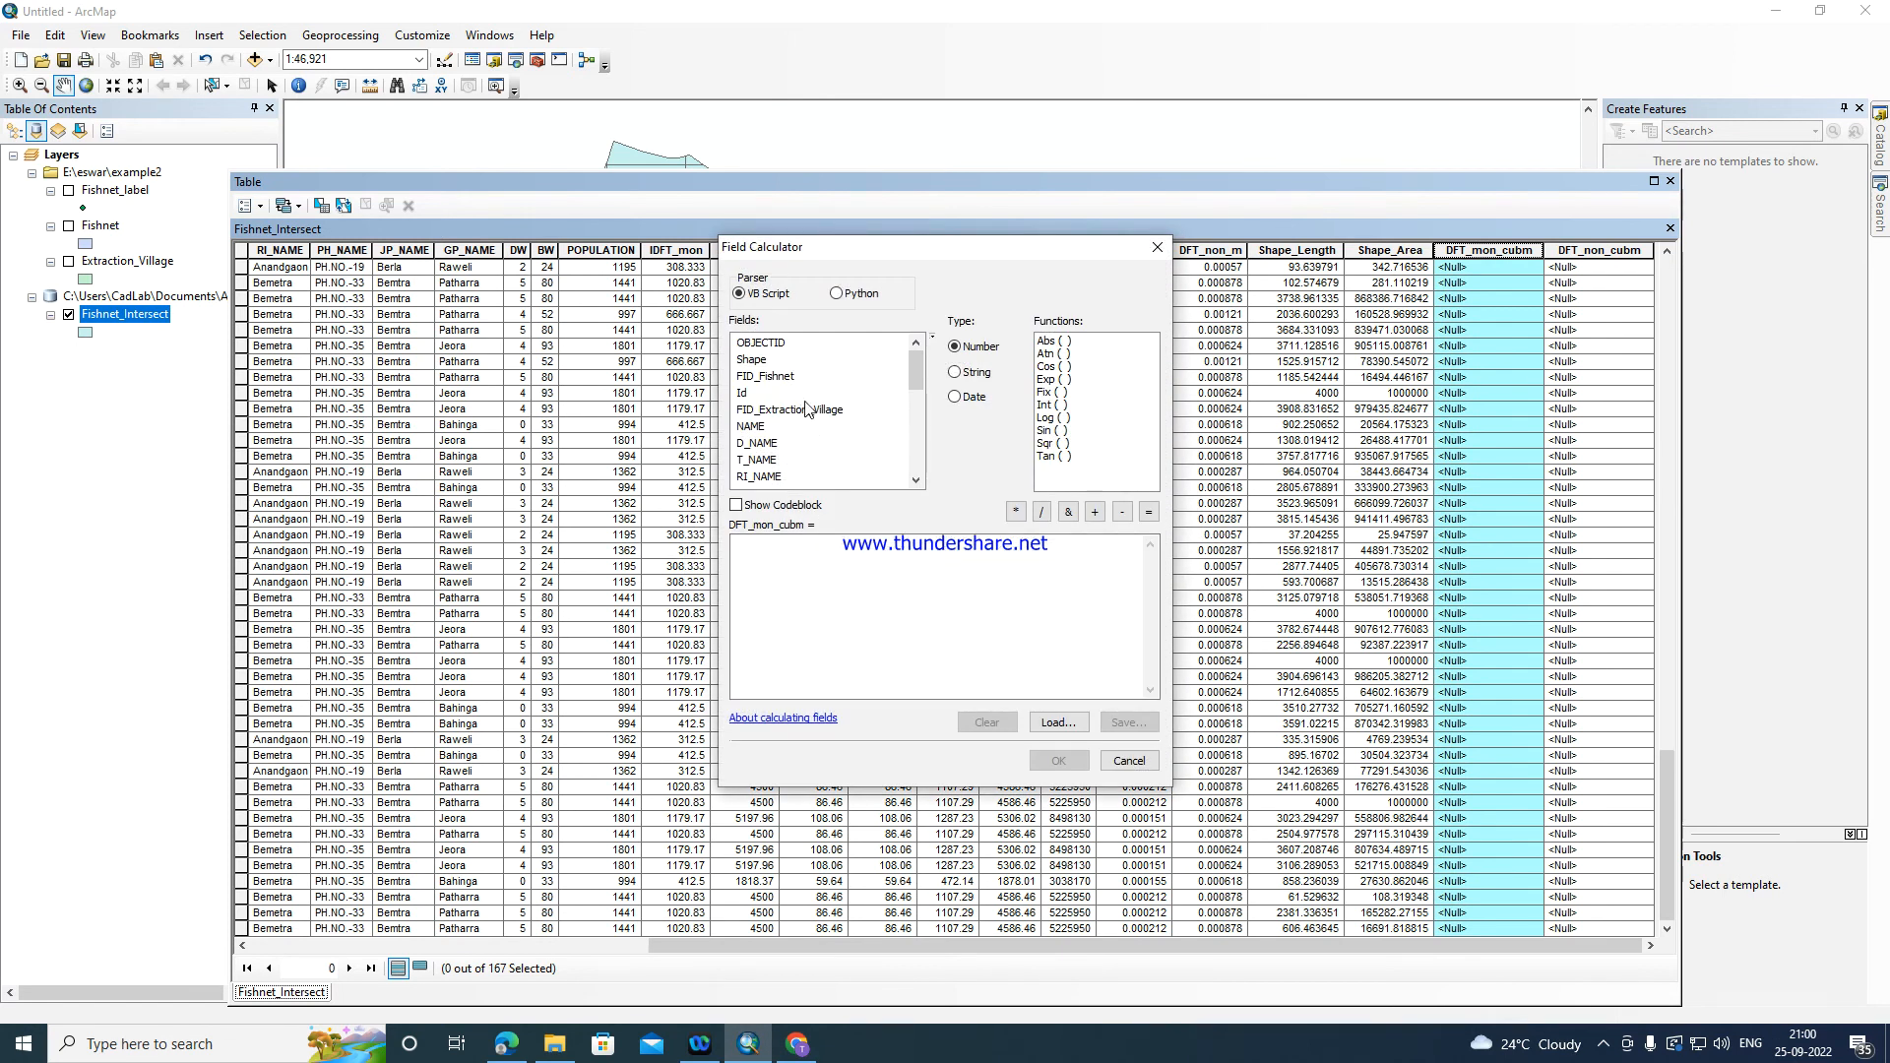
drag(896, 258, 648, 257)
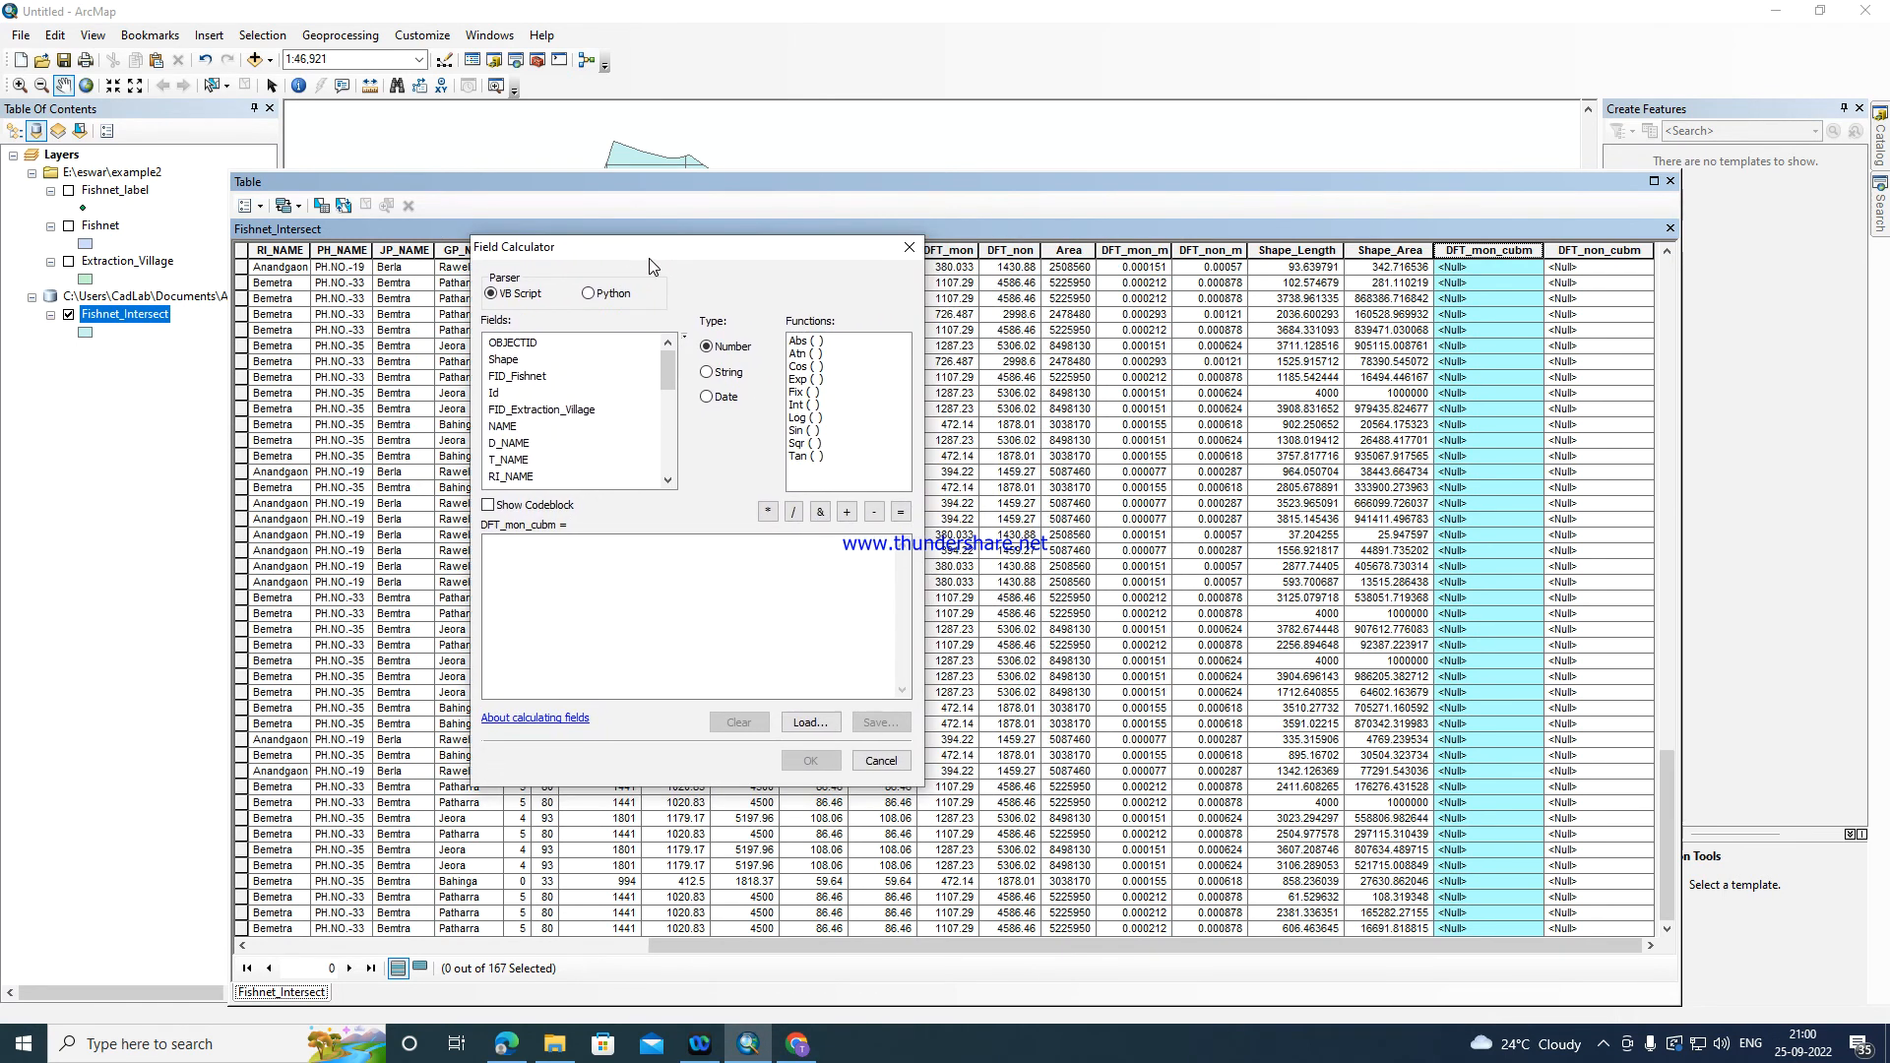
click(597, 562)
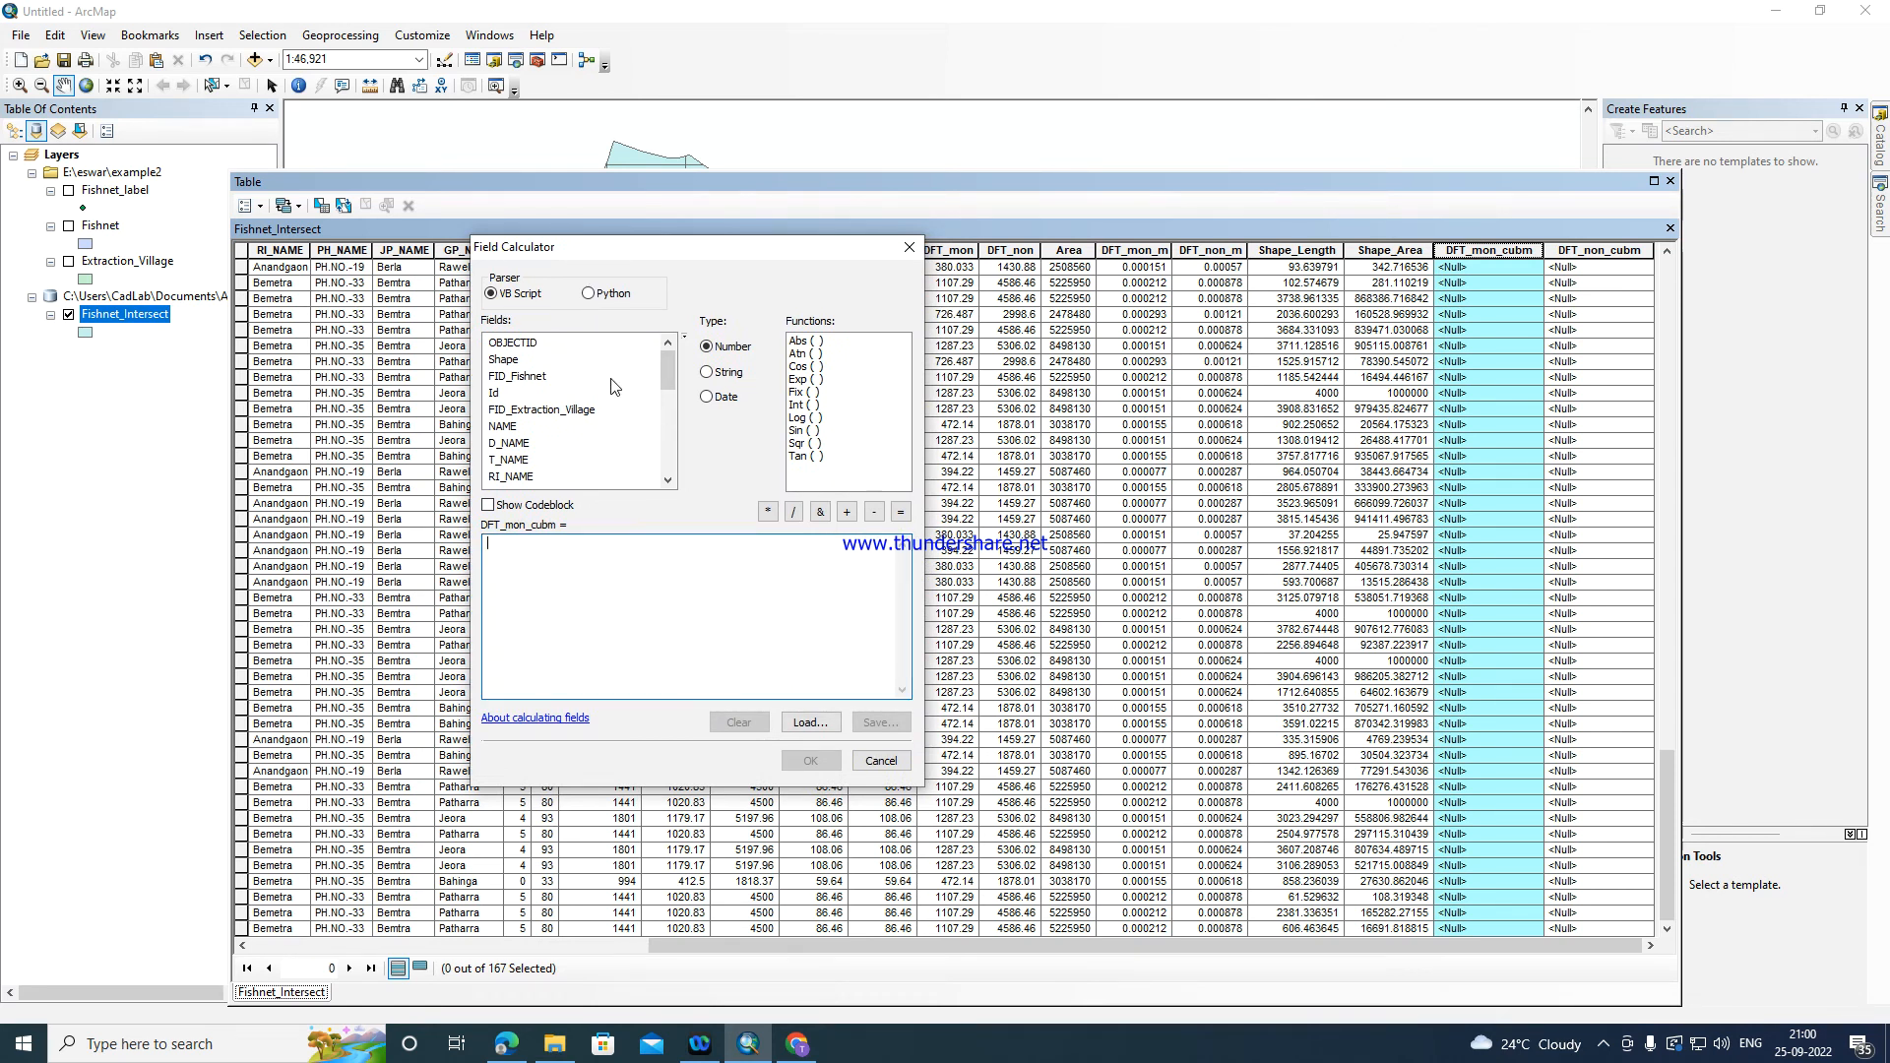
scroll(612, 386, down, 3)
scroll(611, 386, down, 2)
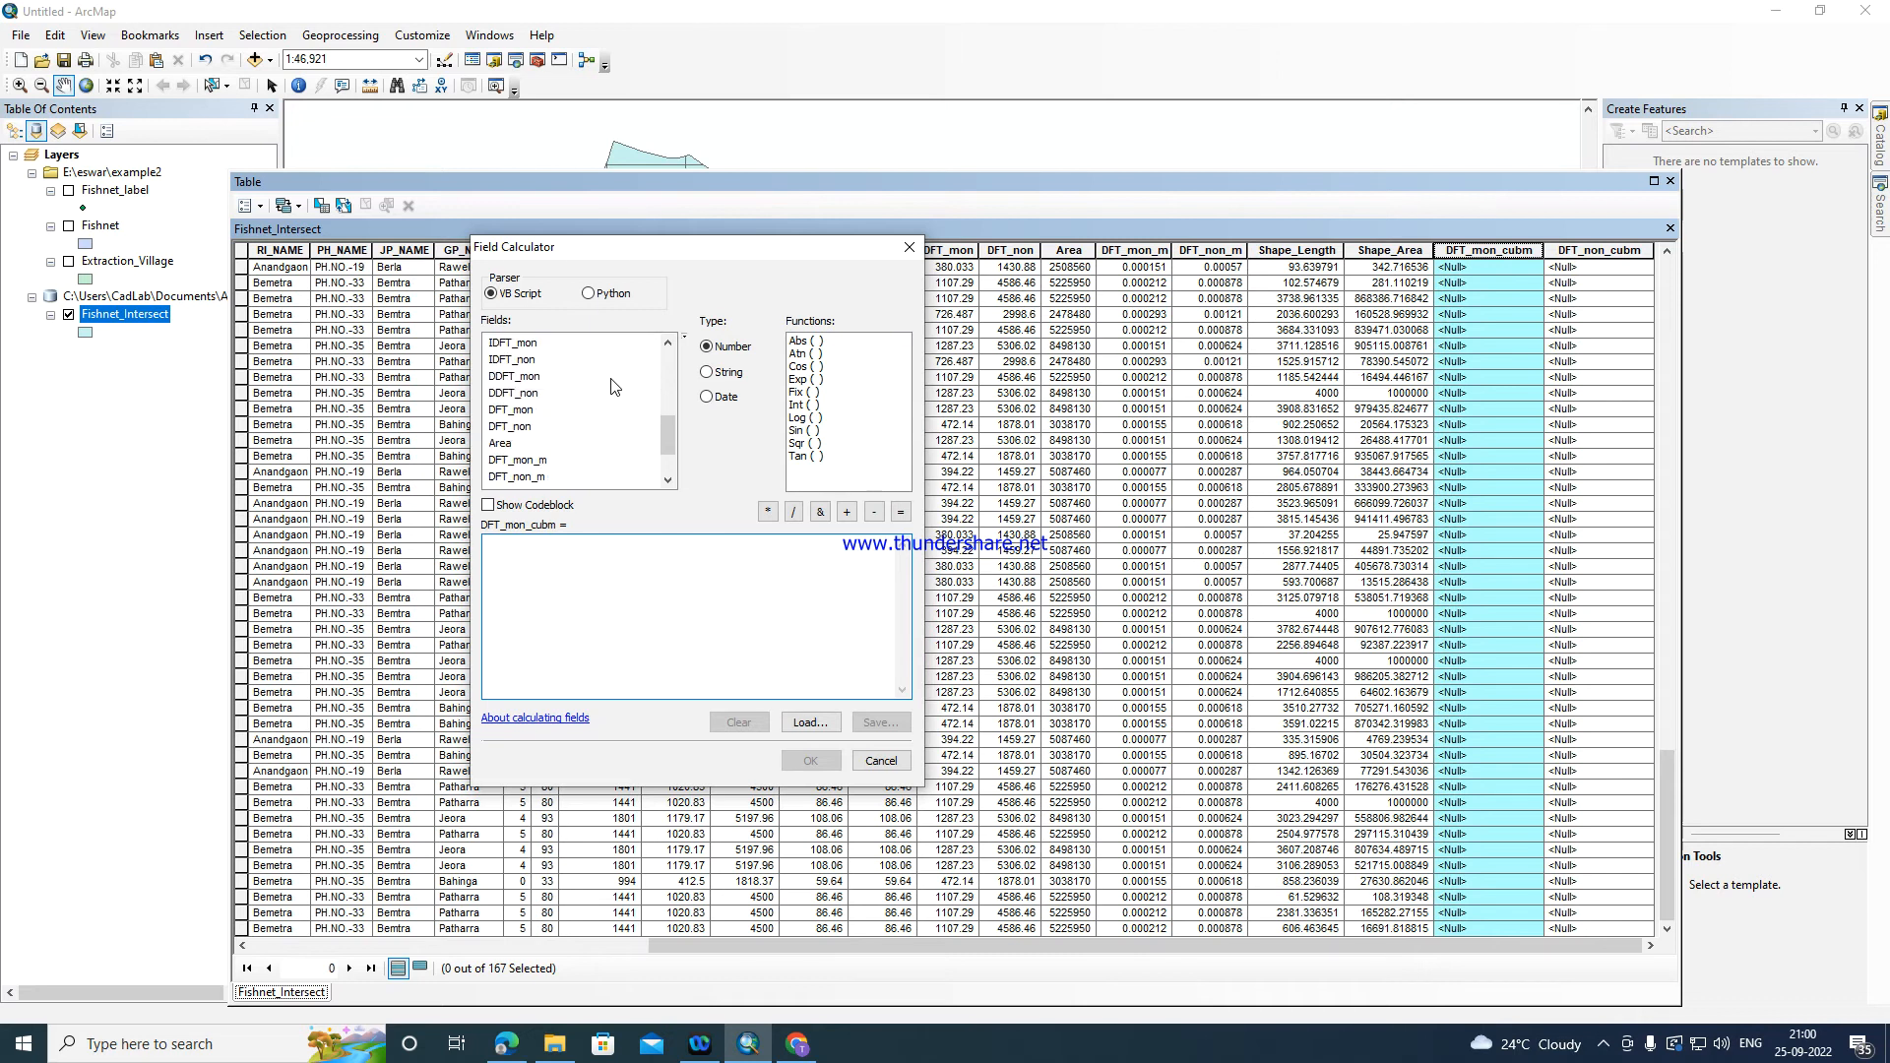
scroll(611, 386, down, 1)
scroll(611, 386, down, 1)
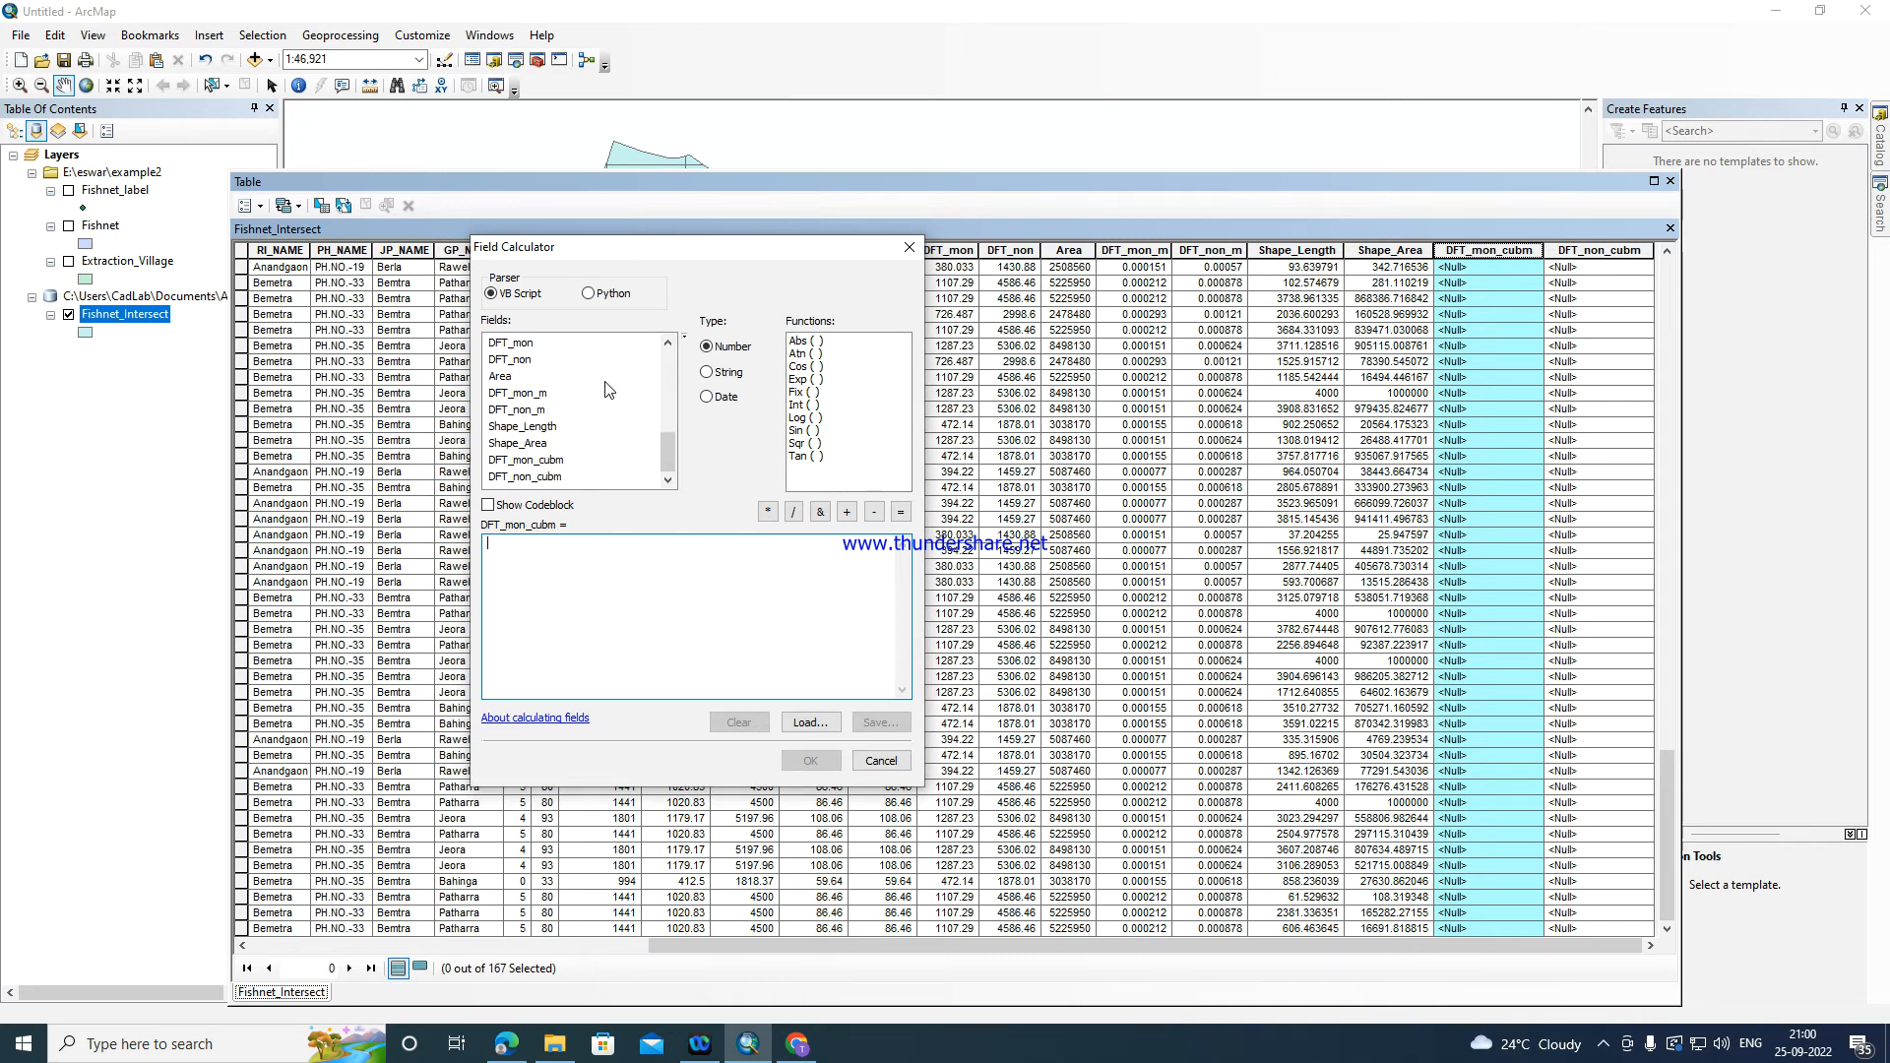
double_click(527, 398)
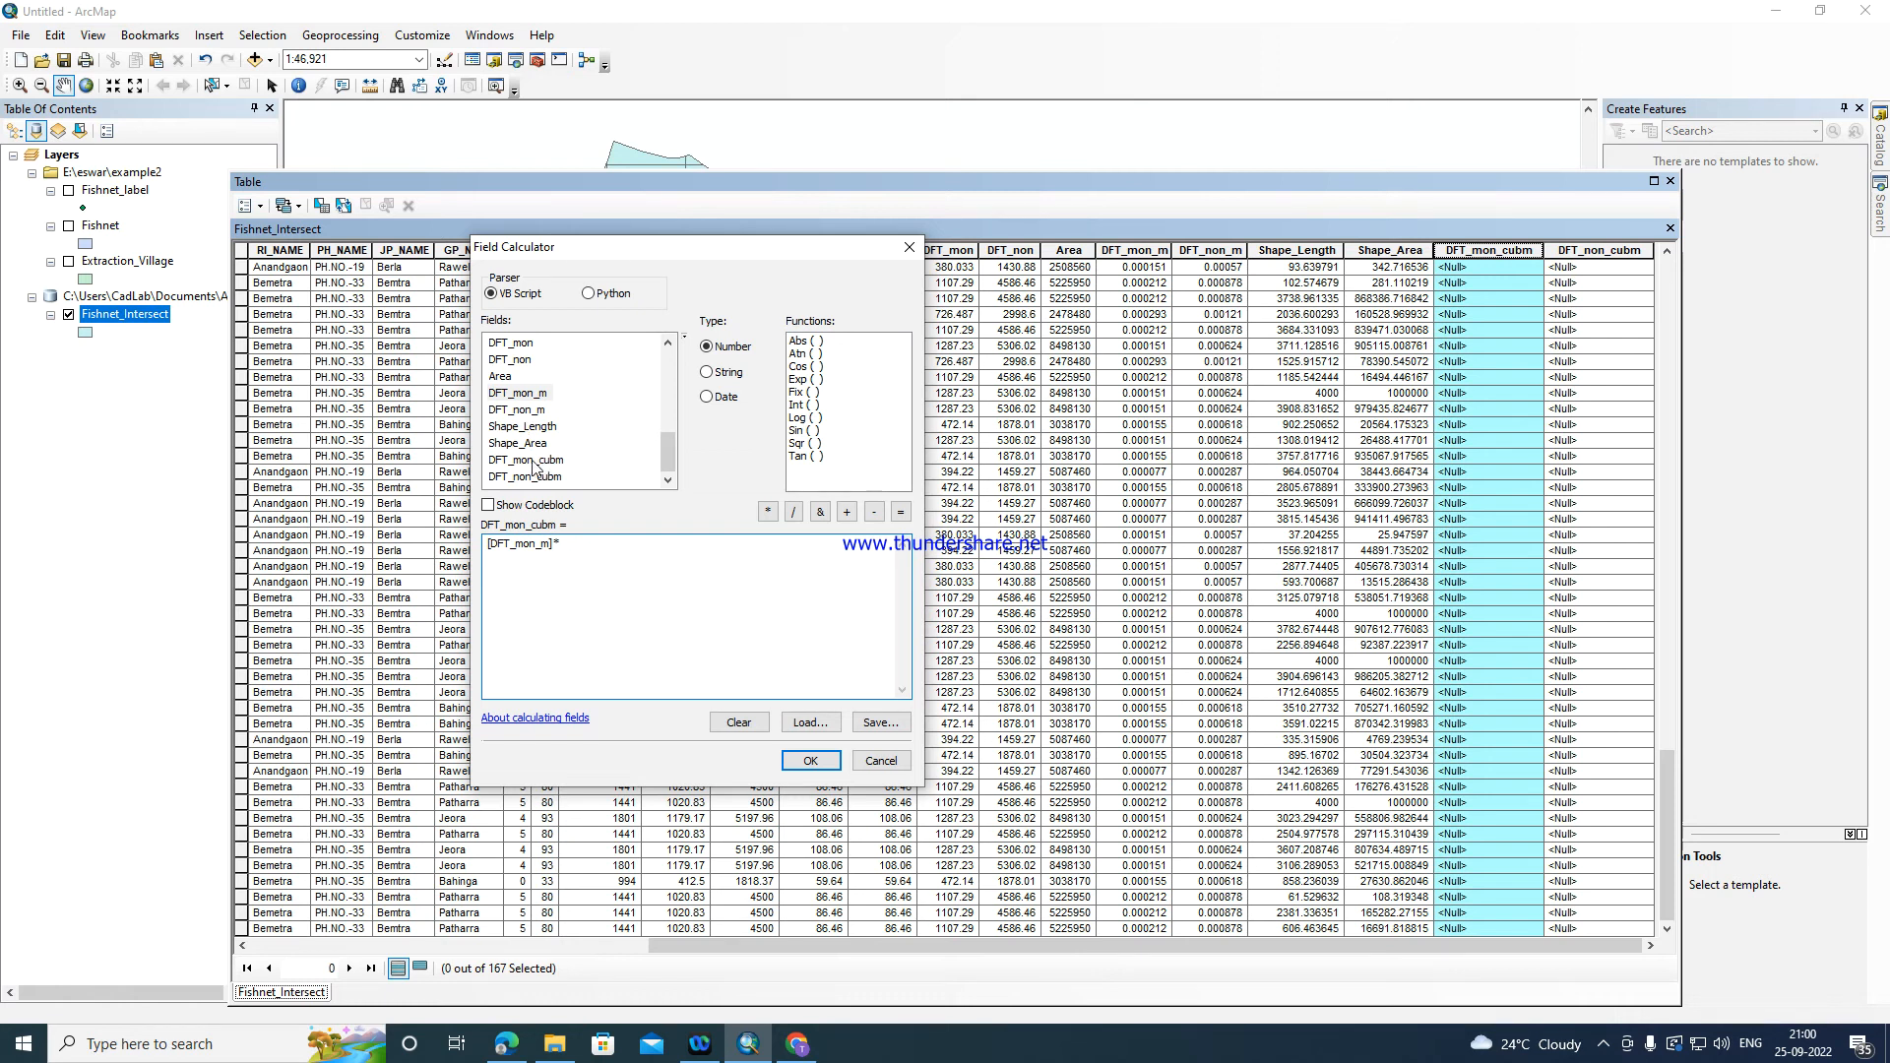
text(*)
double_click(522, 443)
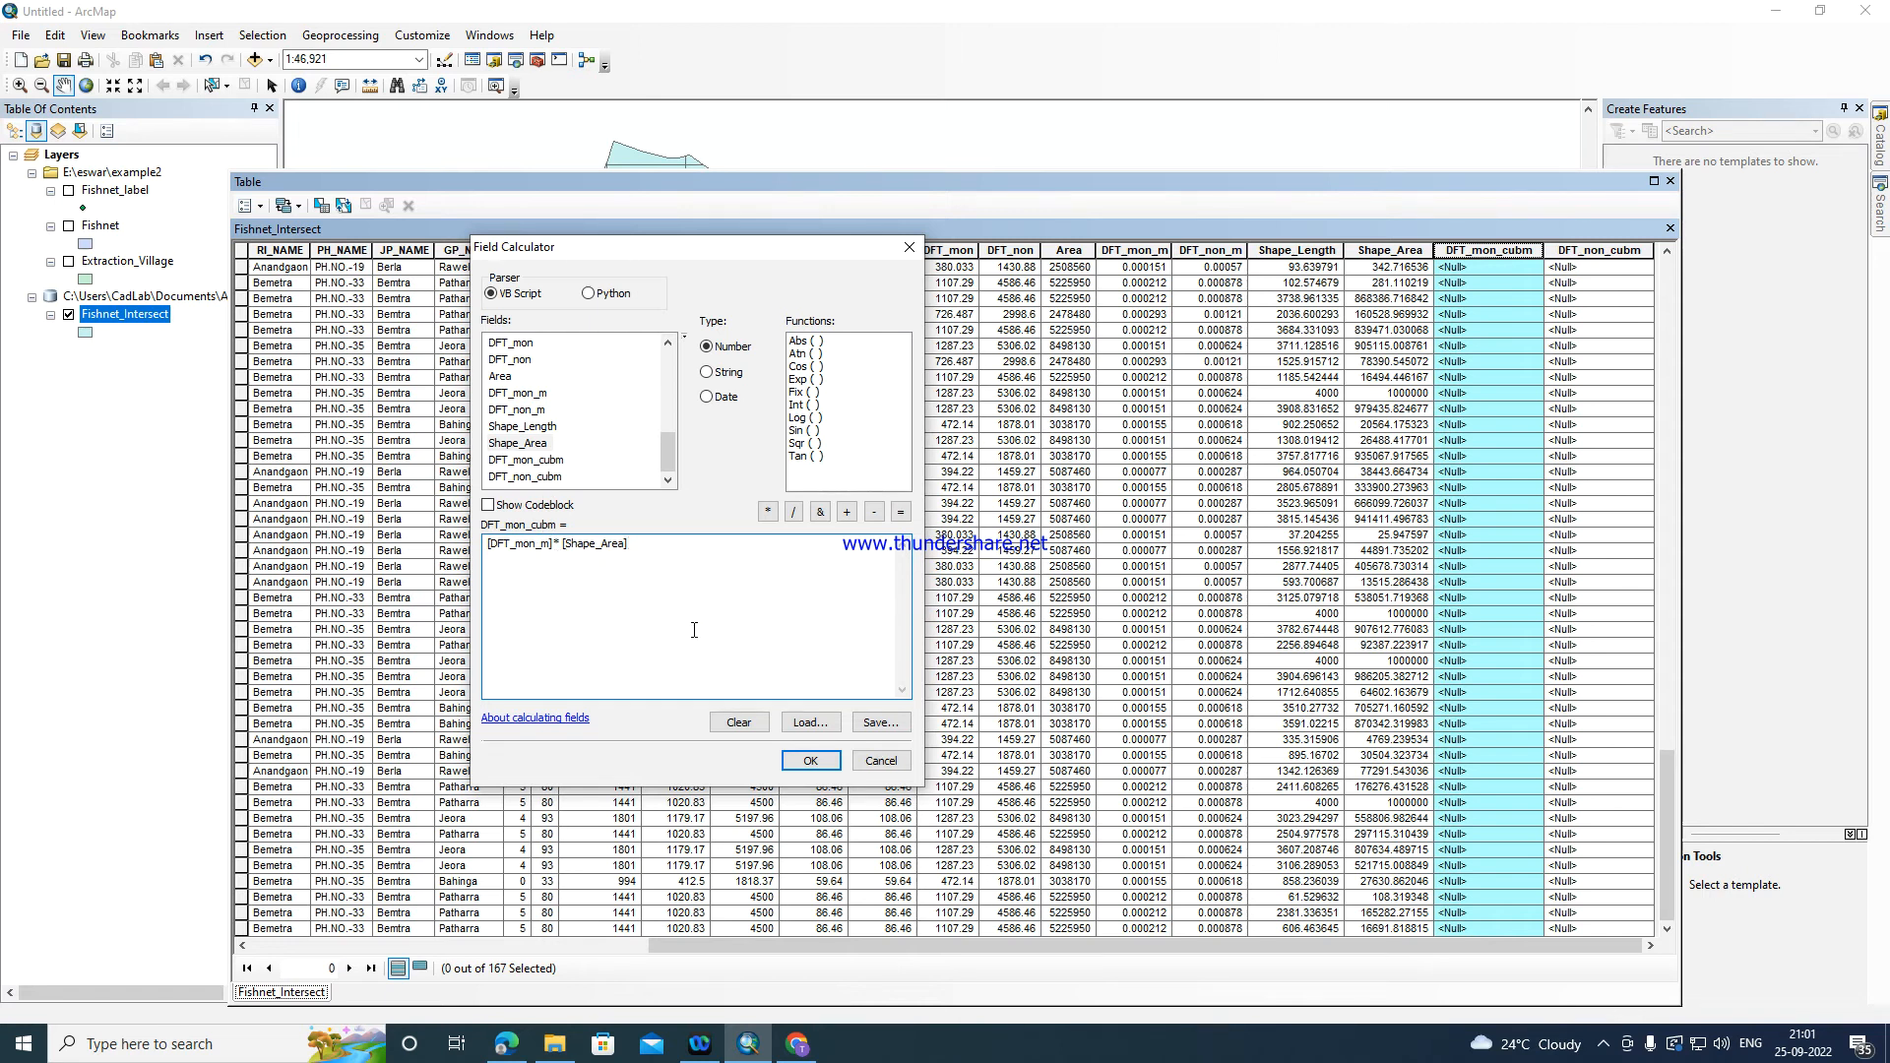
click(799, 759)
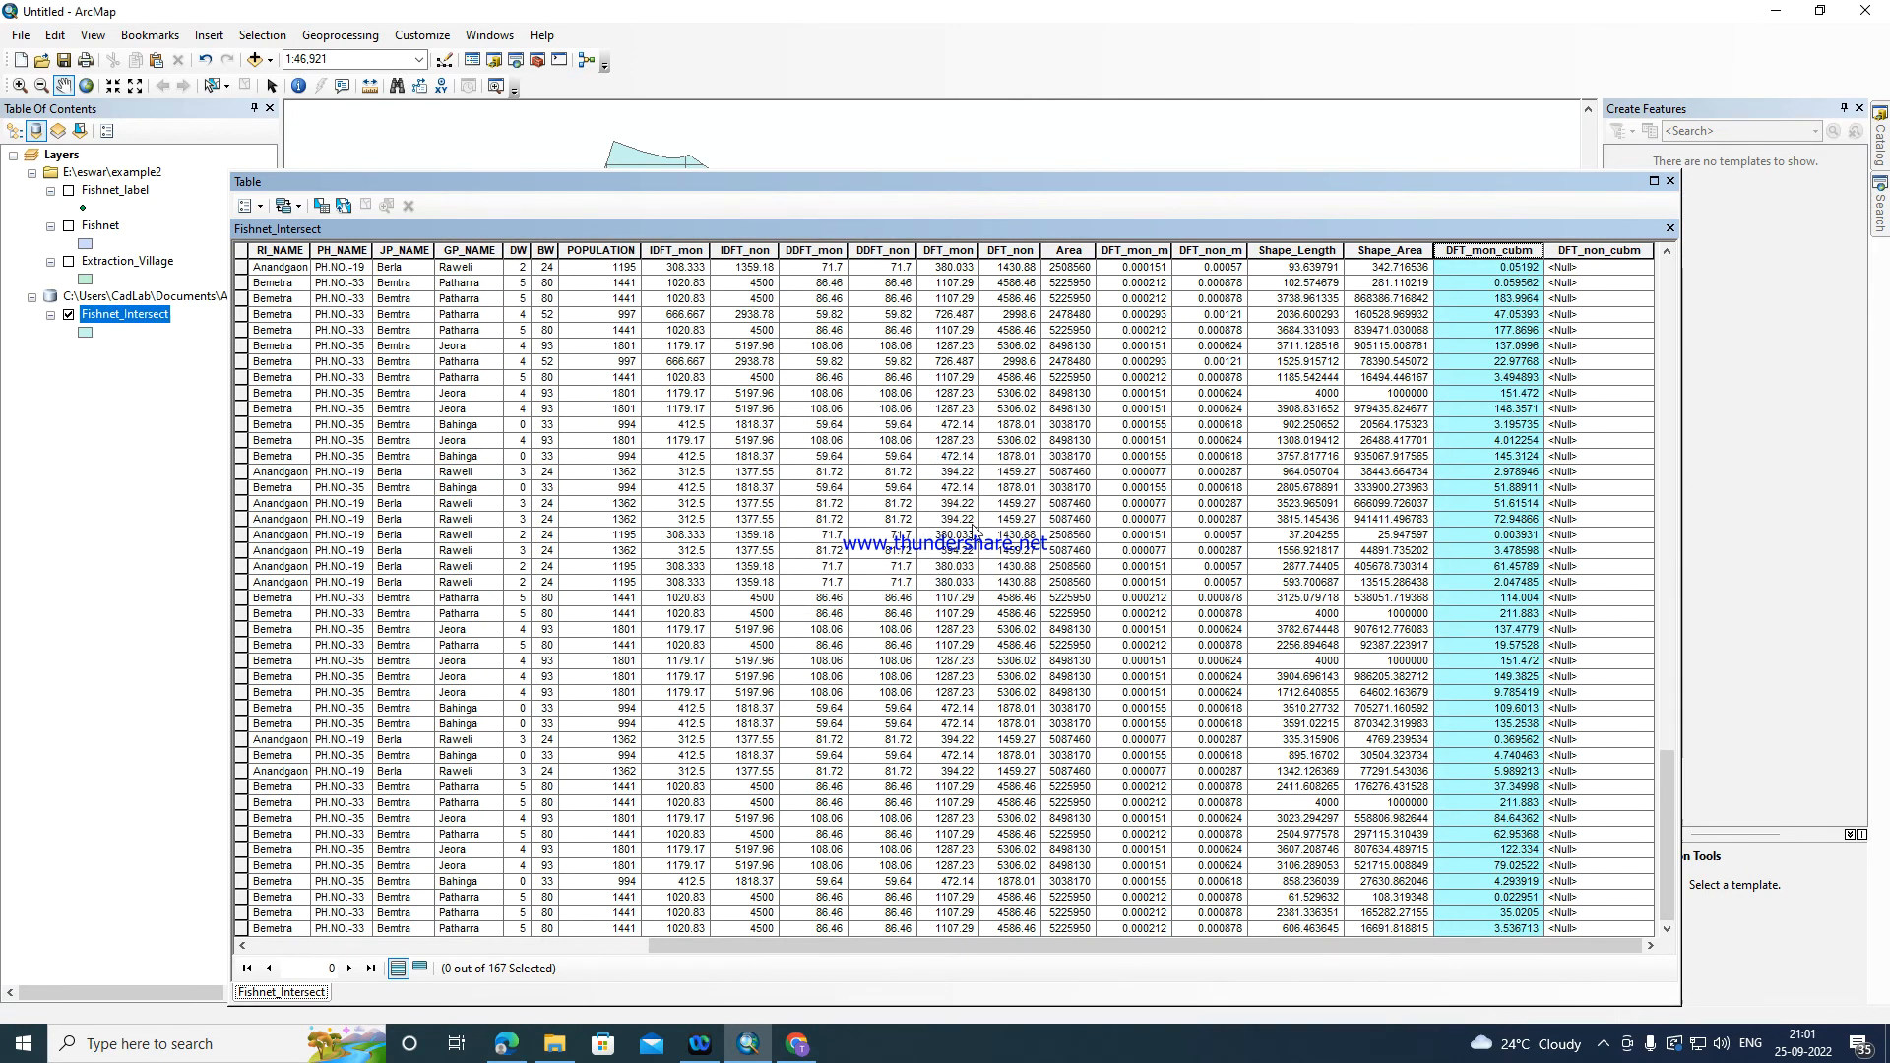
- Calculate the DFT_non_cubm field with the Field Calculator expression [DFT_non_m] * [Shape_Area]
click(1594, 250)
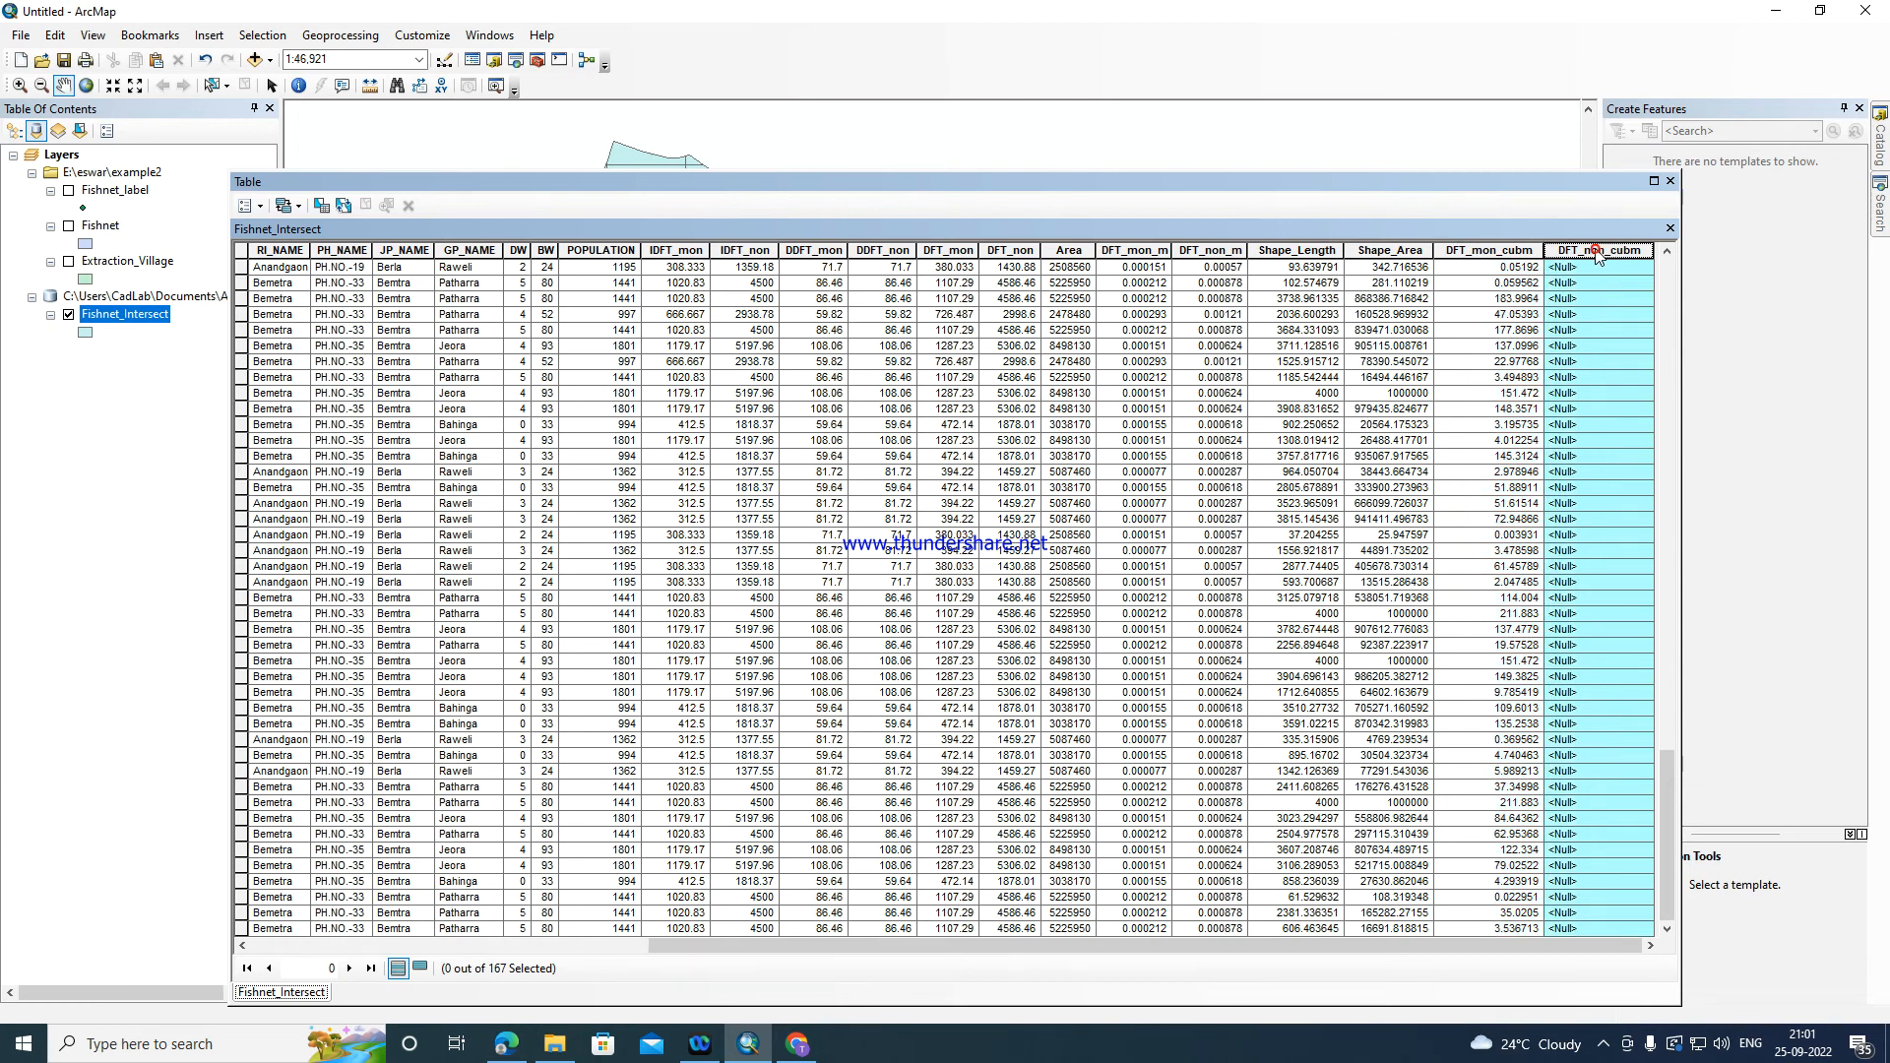
right_click(1594, 250)
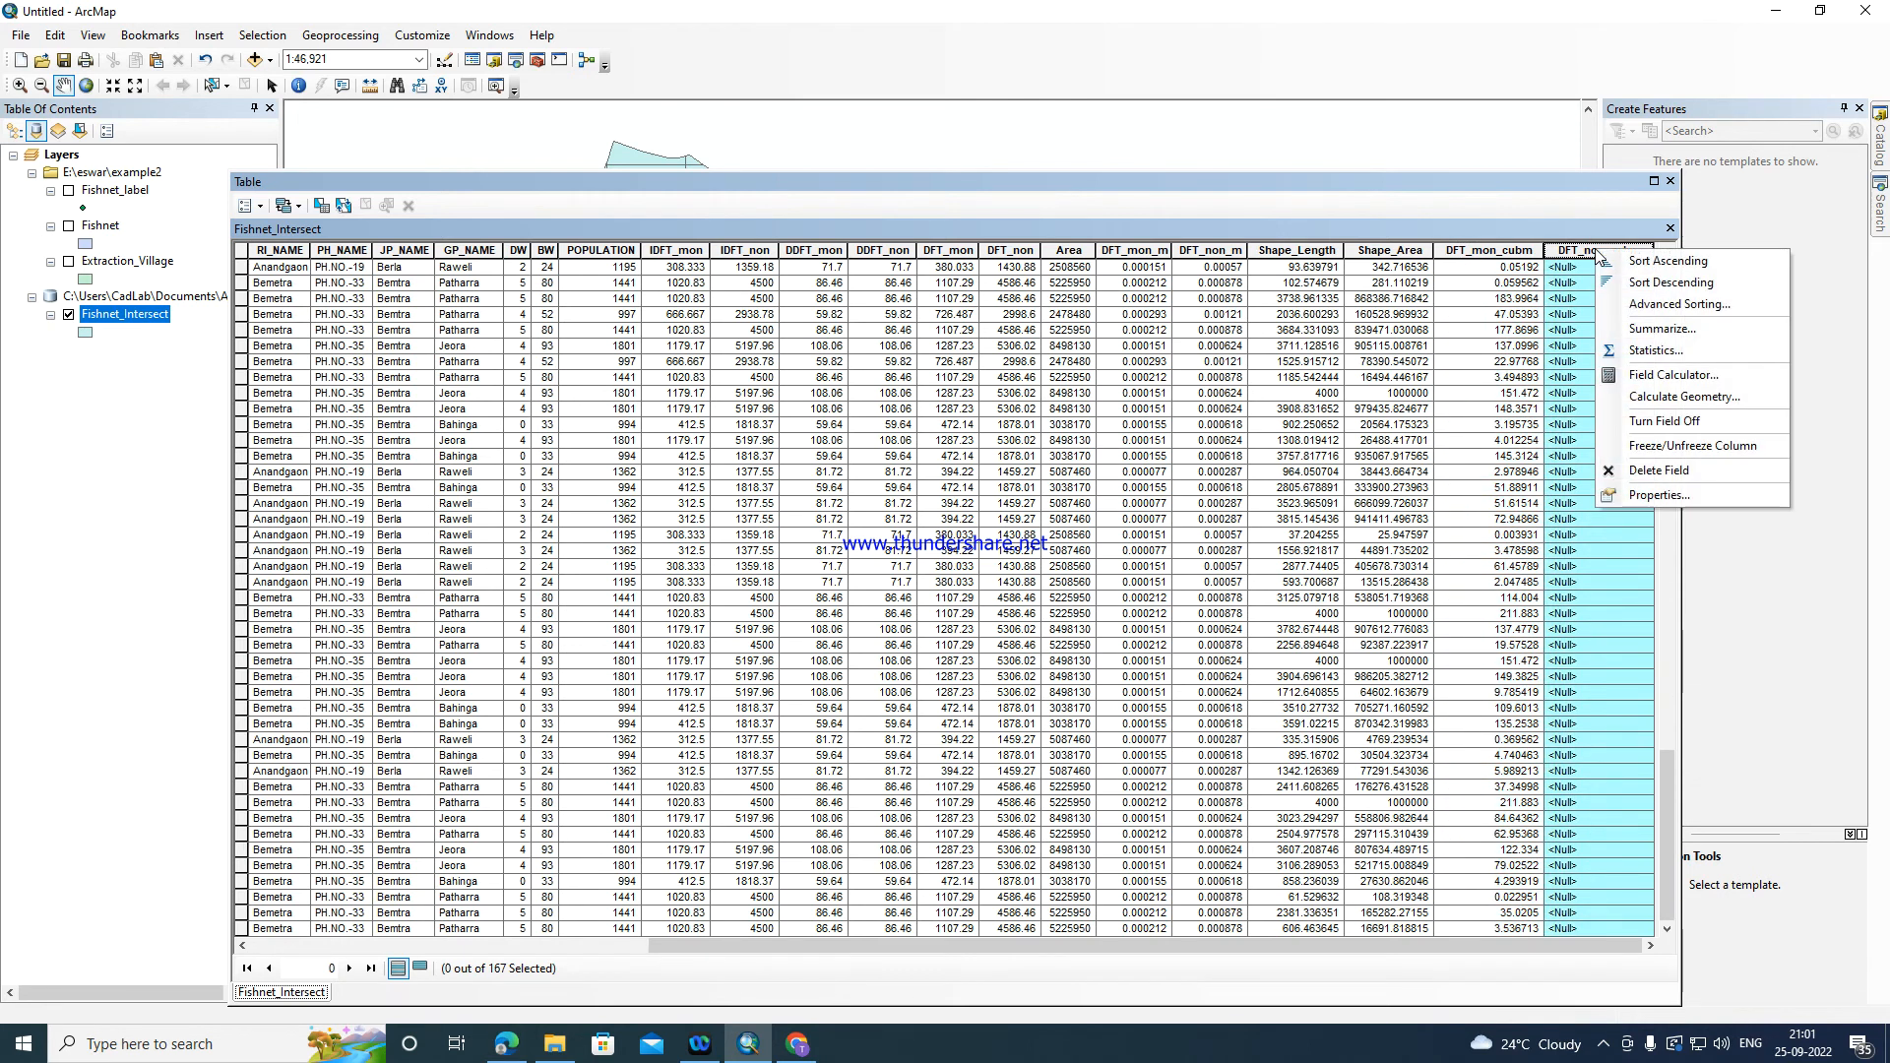
click(1666, 377)
click(888, 563)
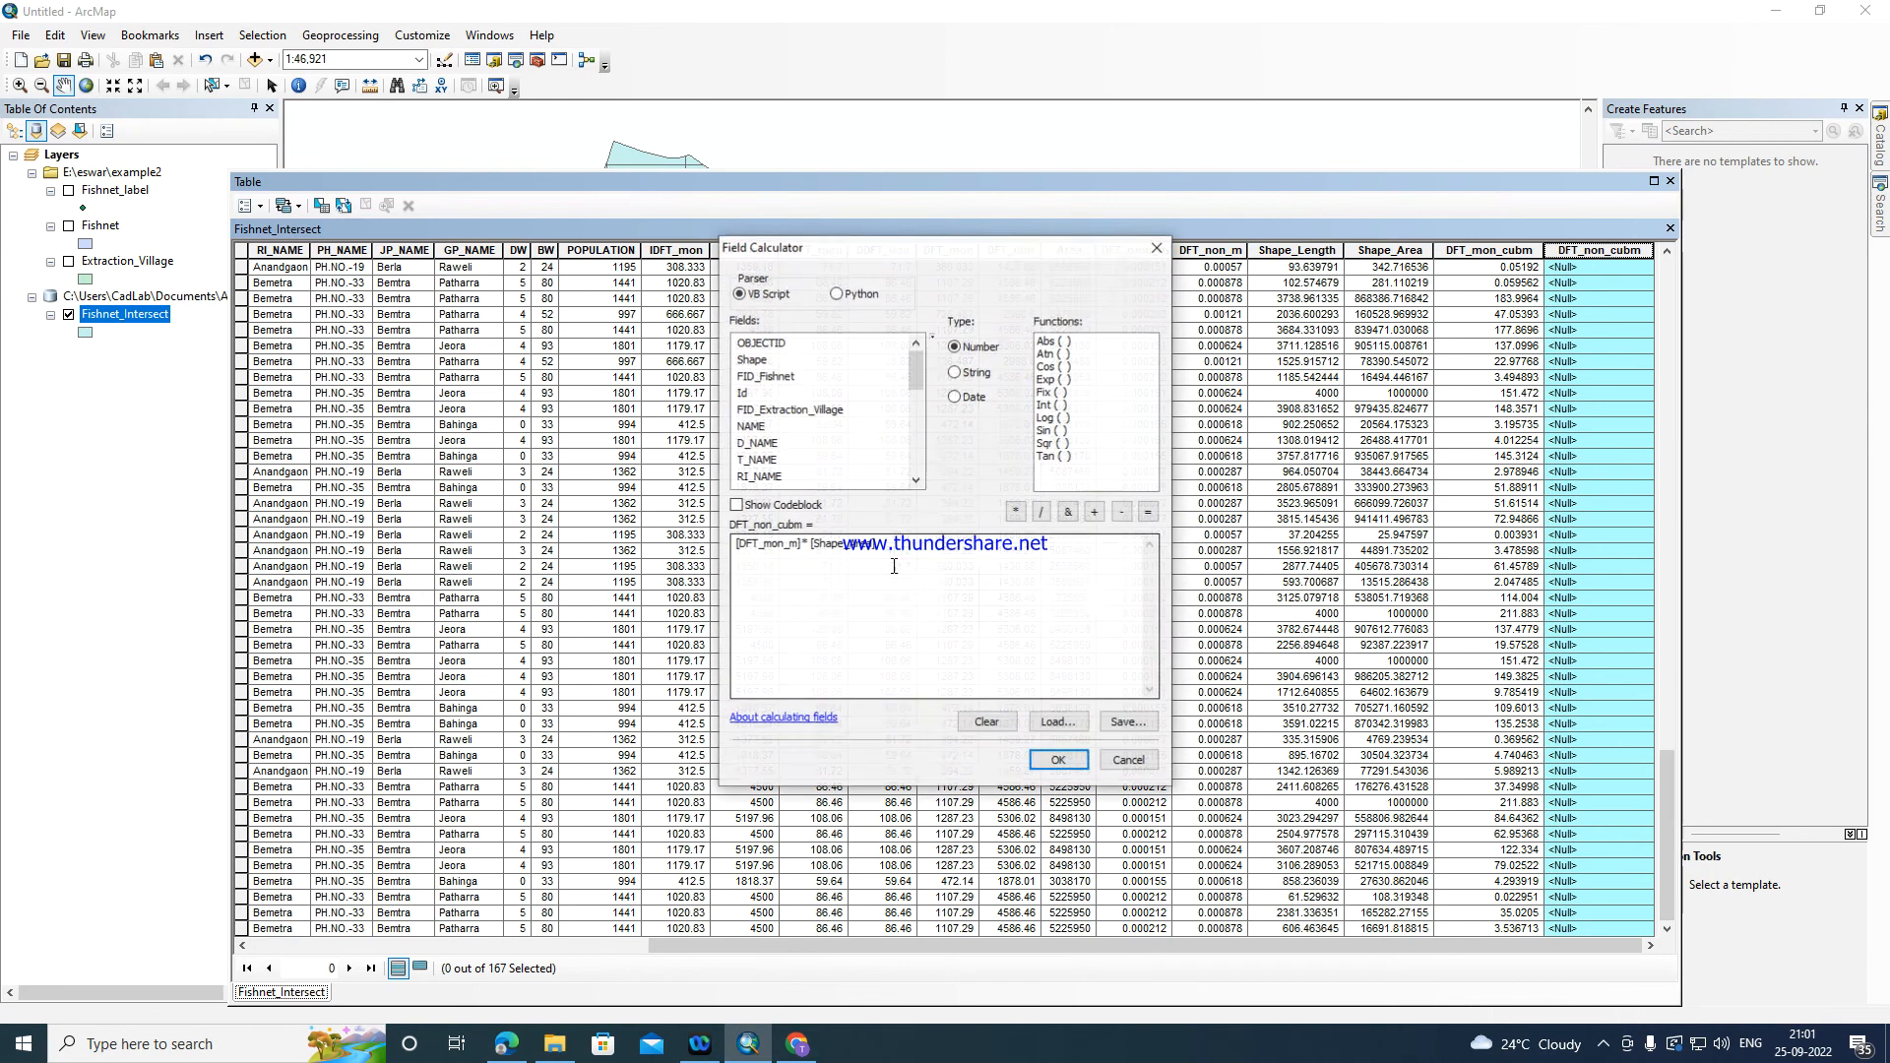
click(775, 543)
key(BackSpace)
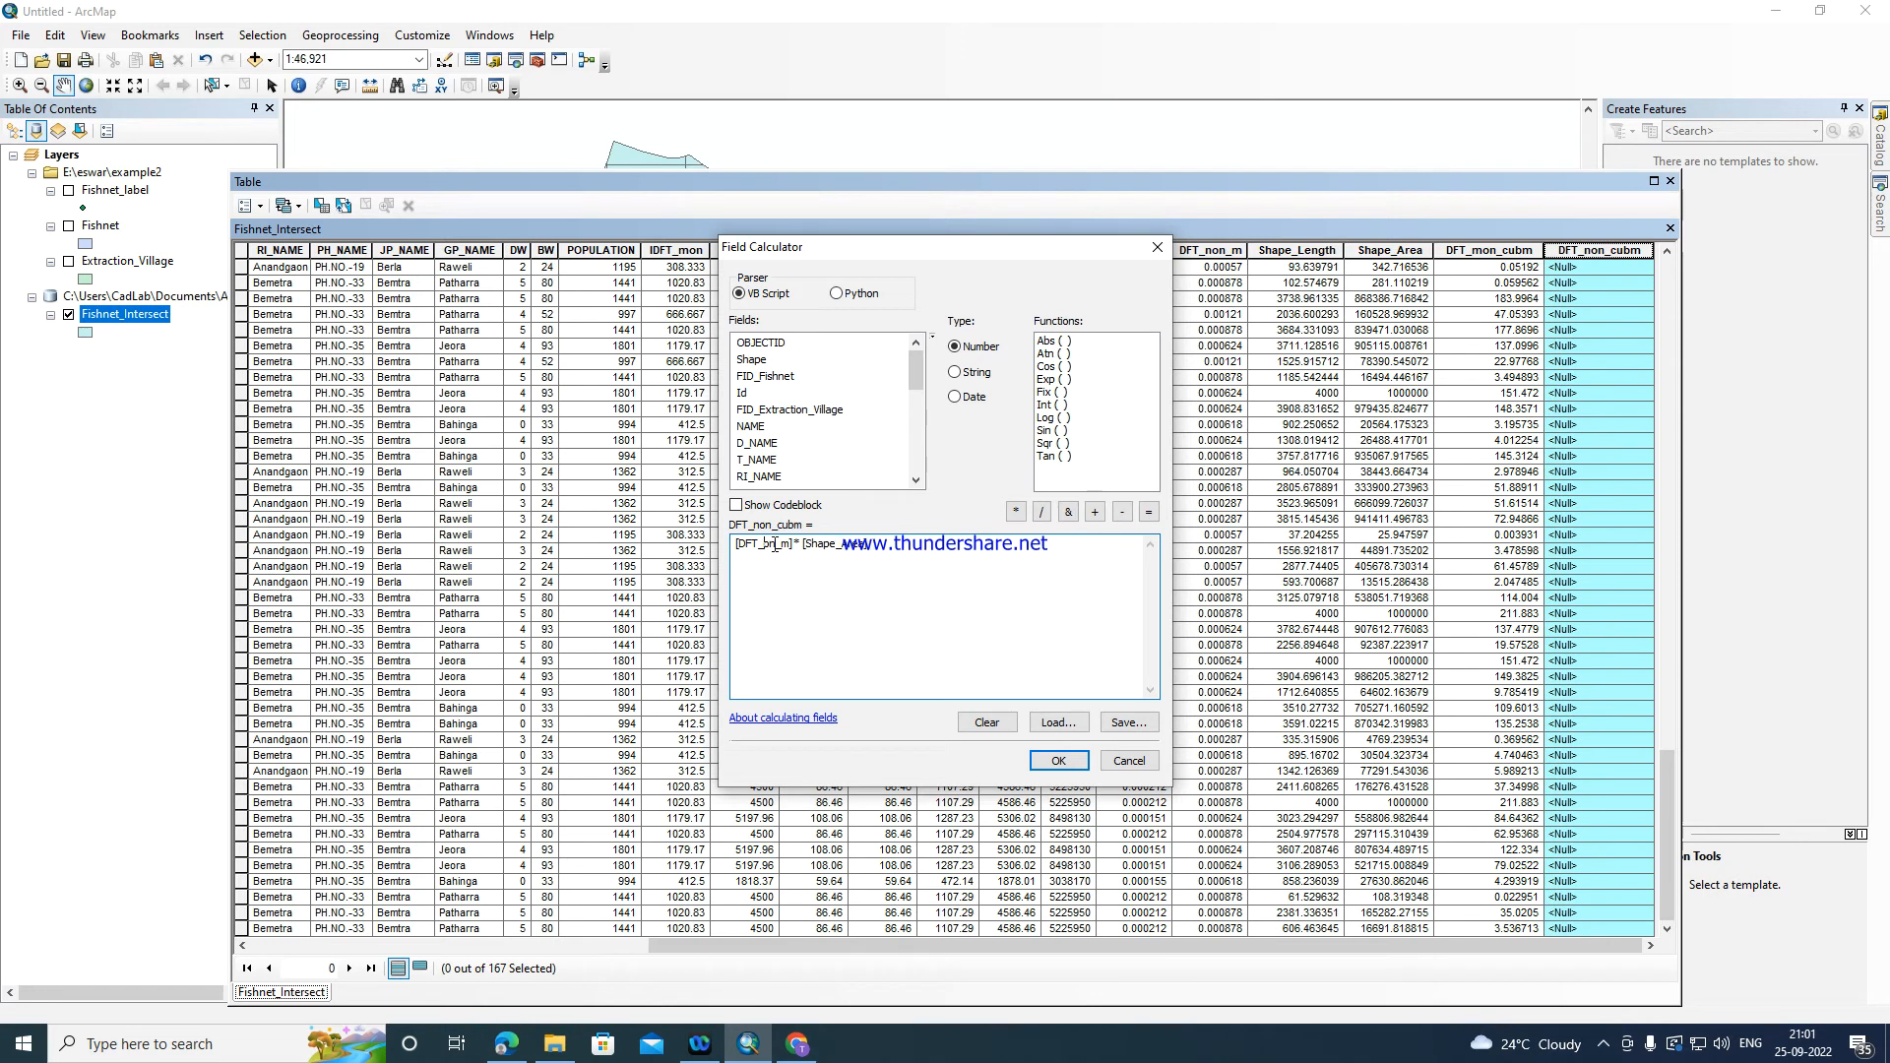
text(n)
click(1038, 763)
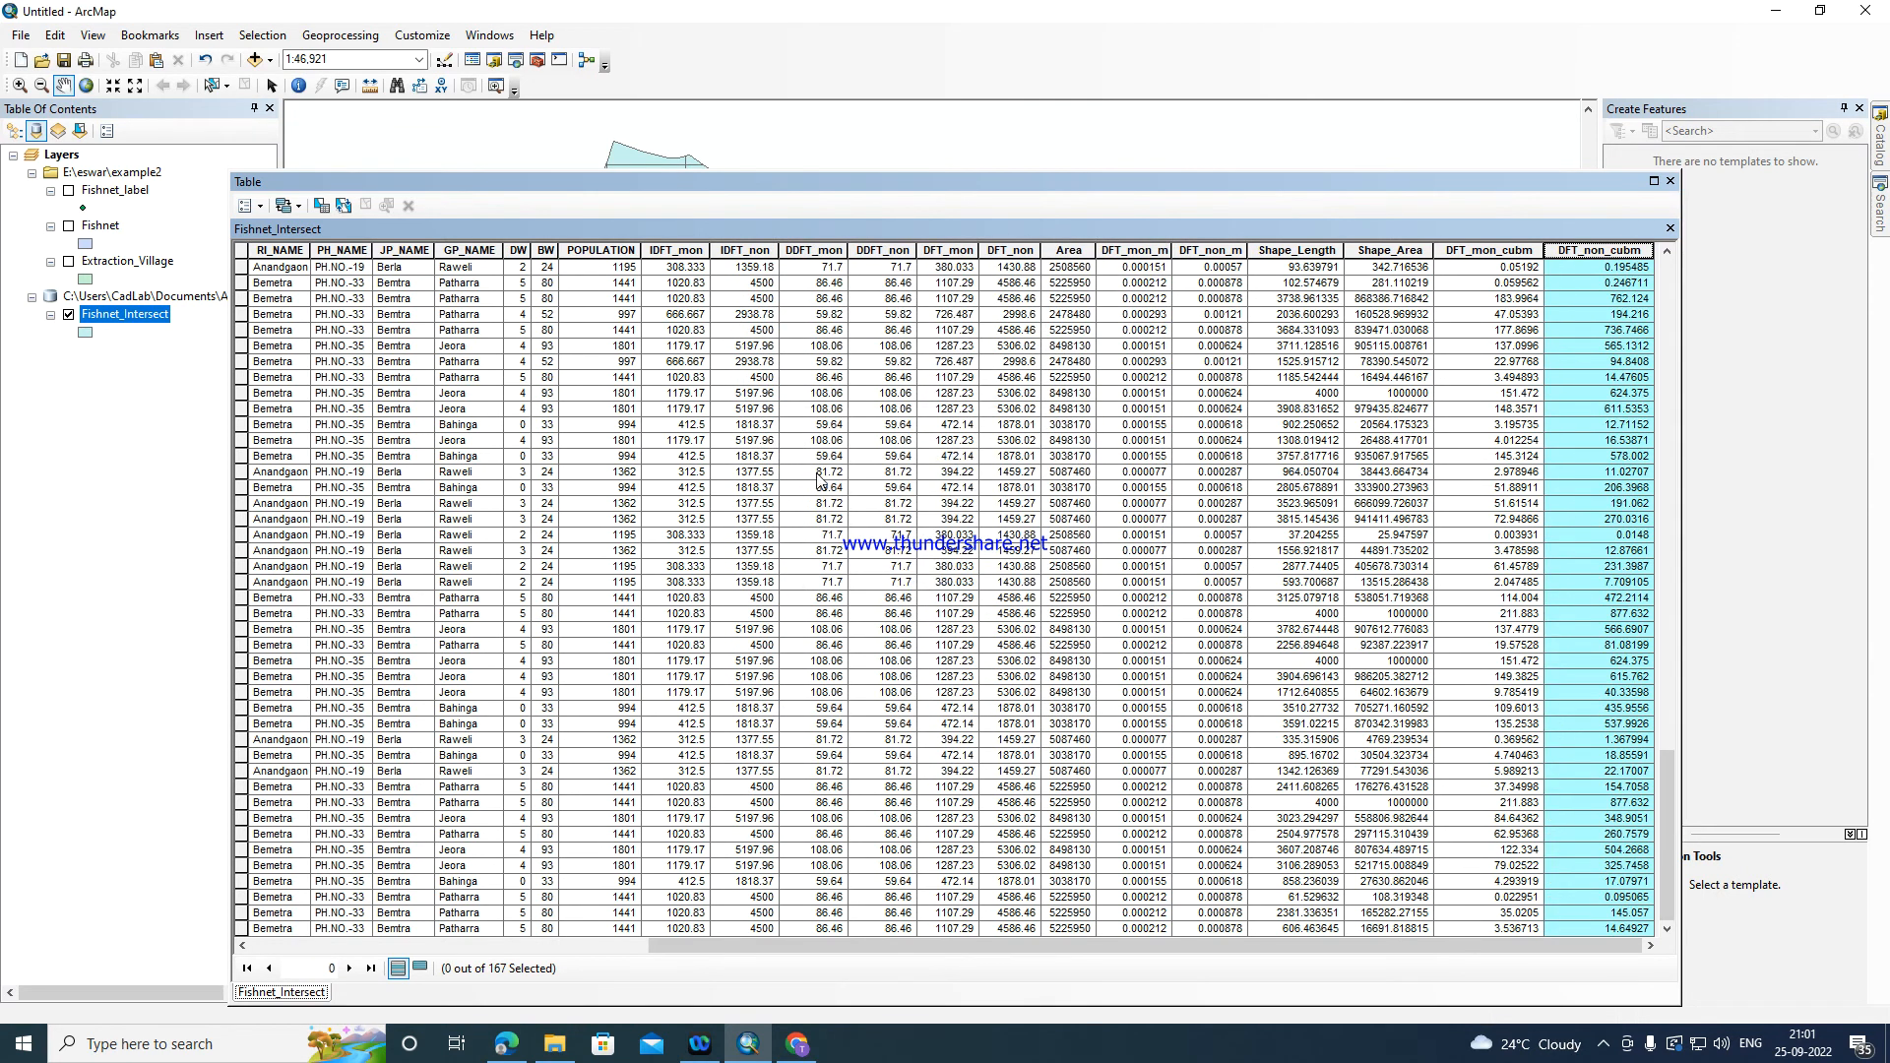
- Select all records of the Fishnet_Intersect attribute table and copy the selected rows
scroll(812, 472, up, 7)
scroll(812, 471, up, 20)
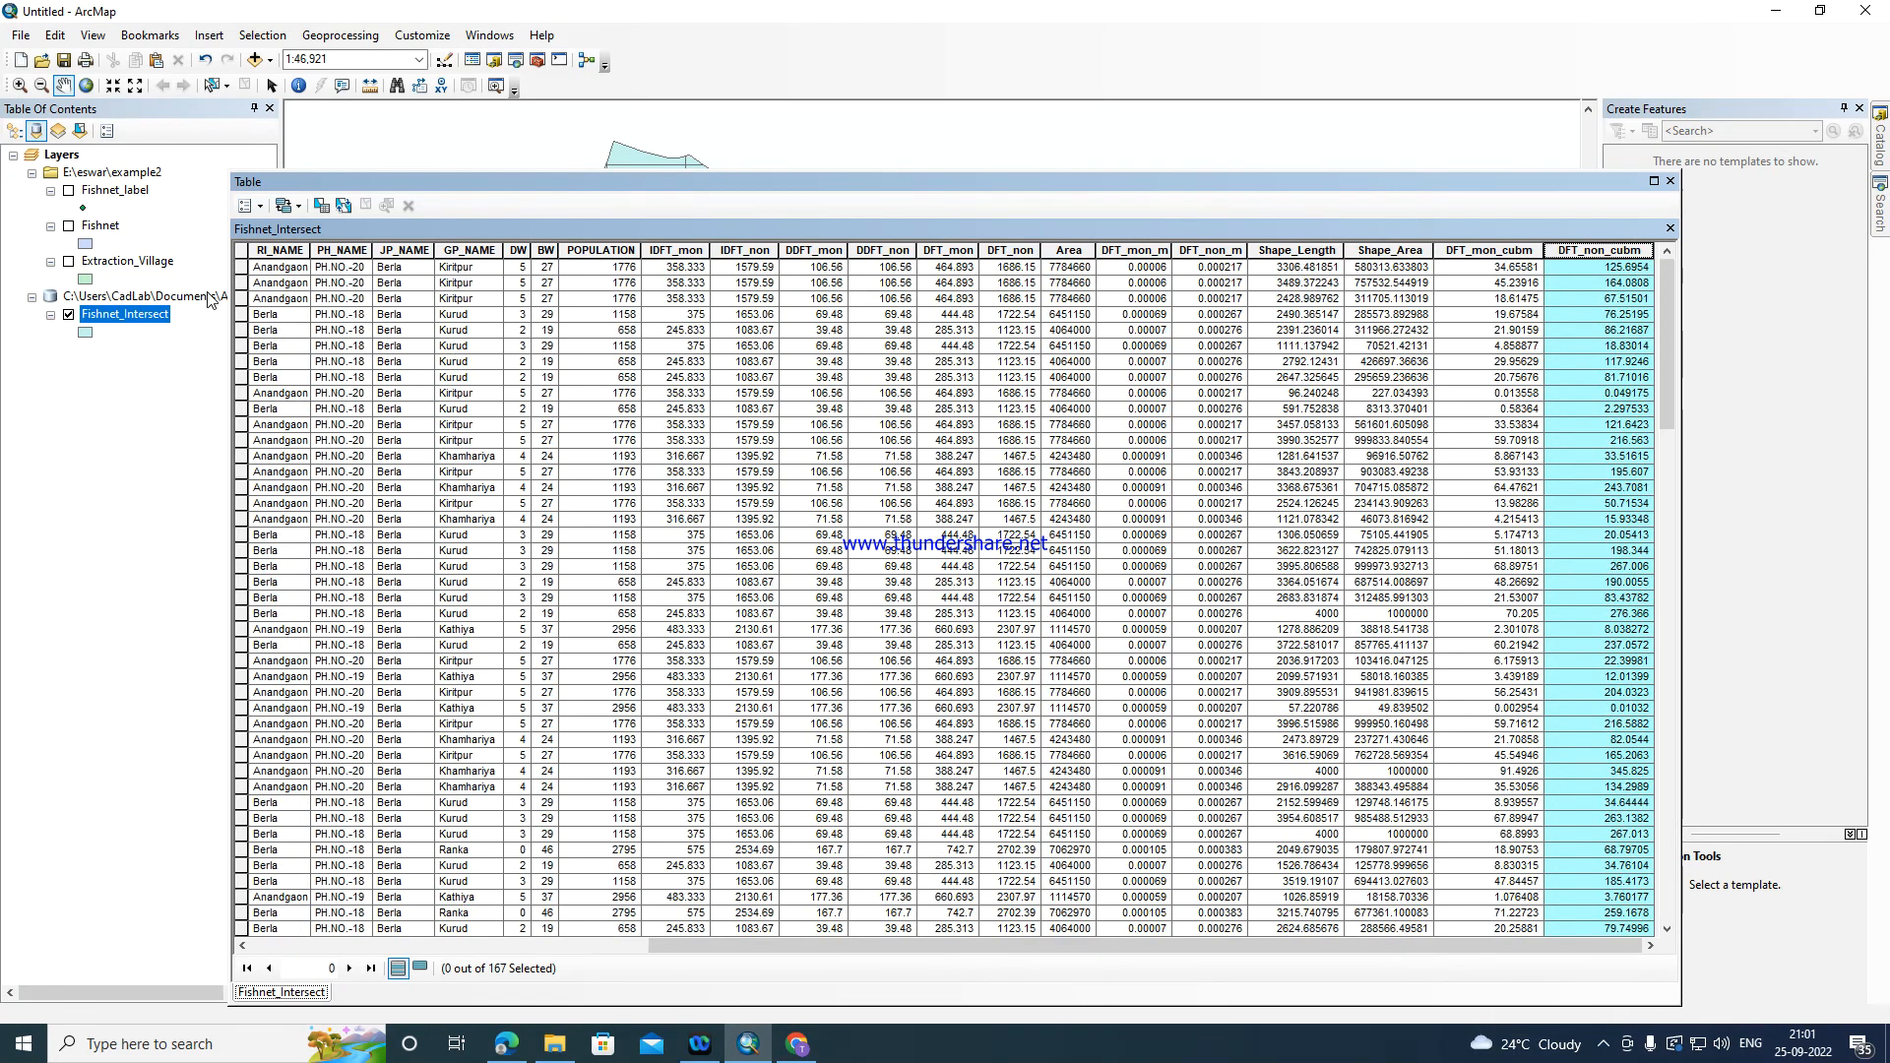
drag(243, 270, 241, 945)
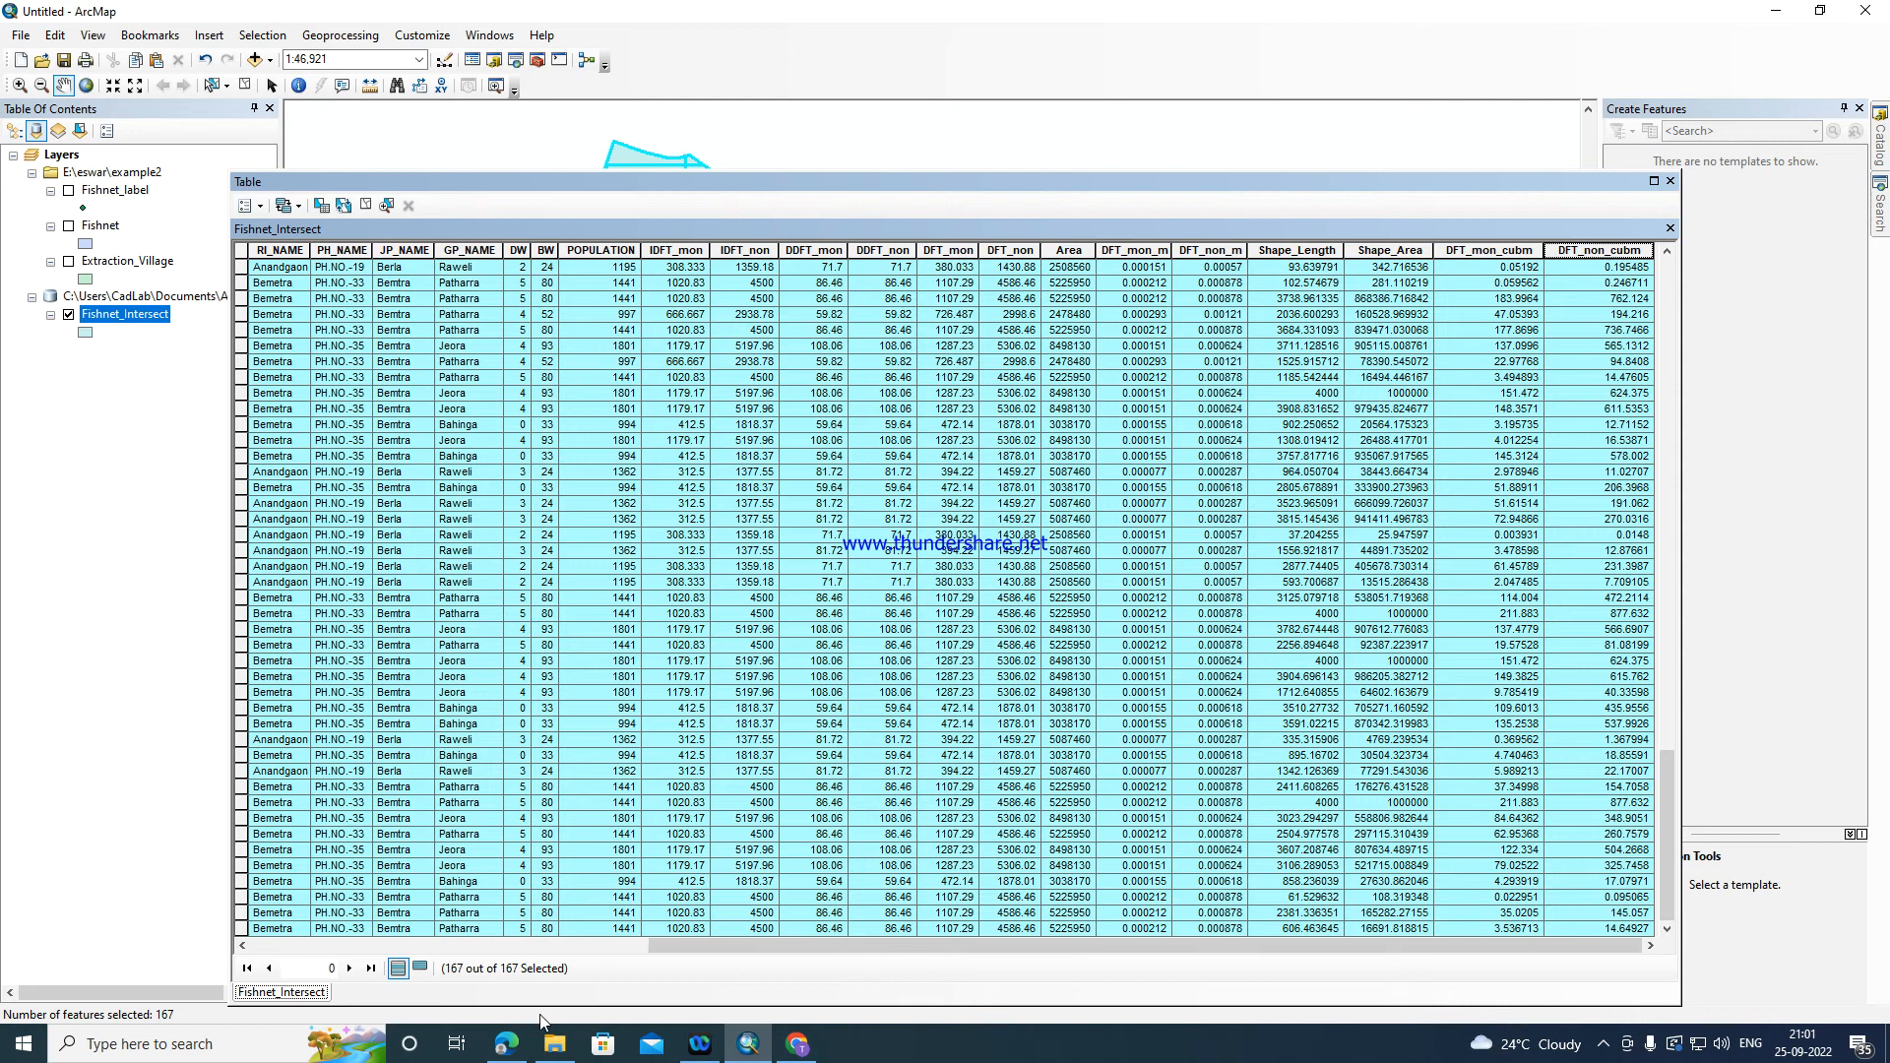
click(501, 1051)
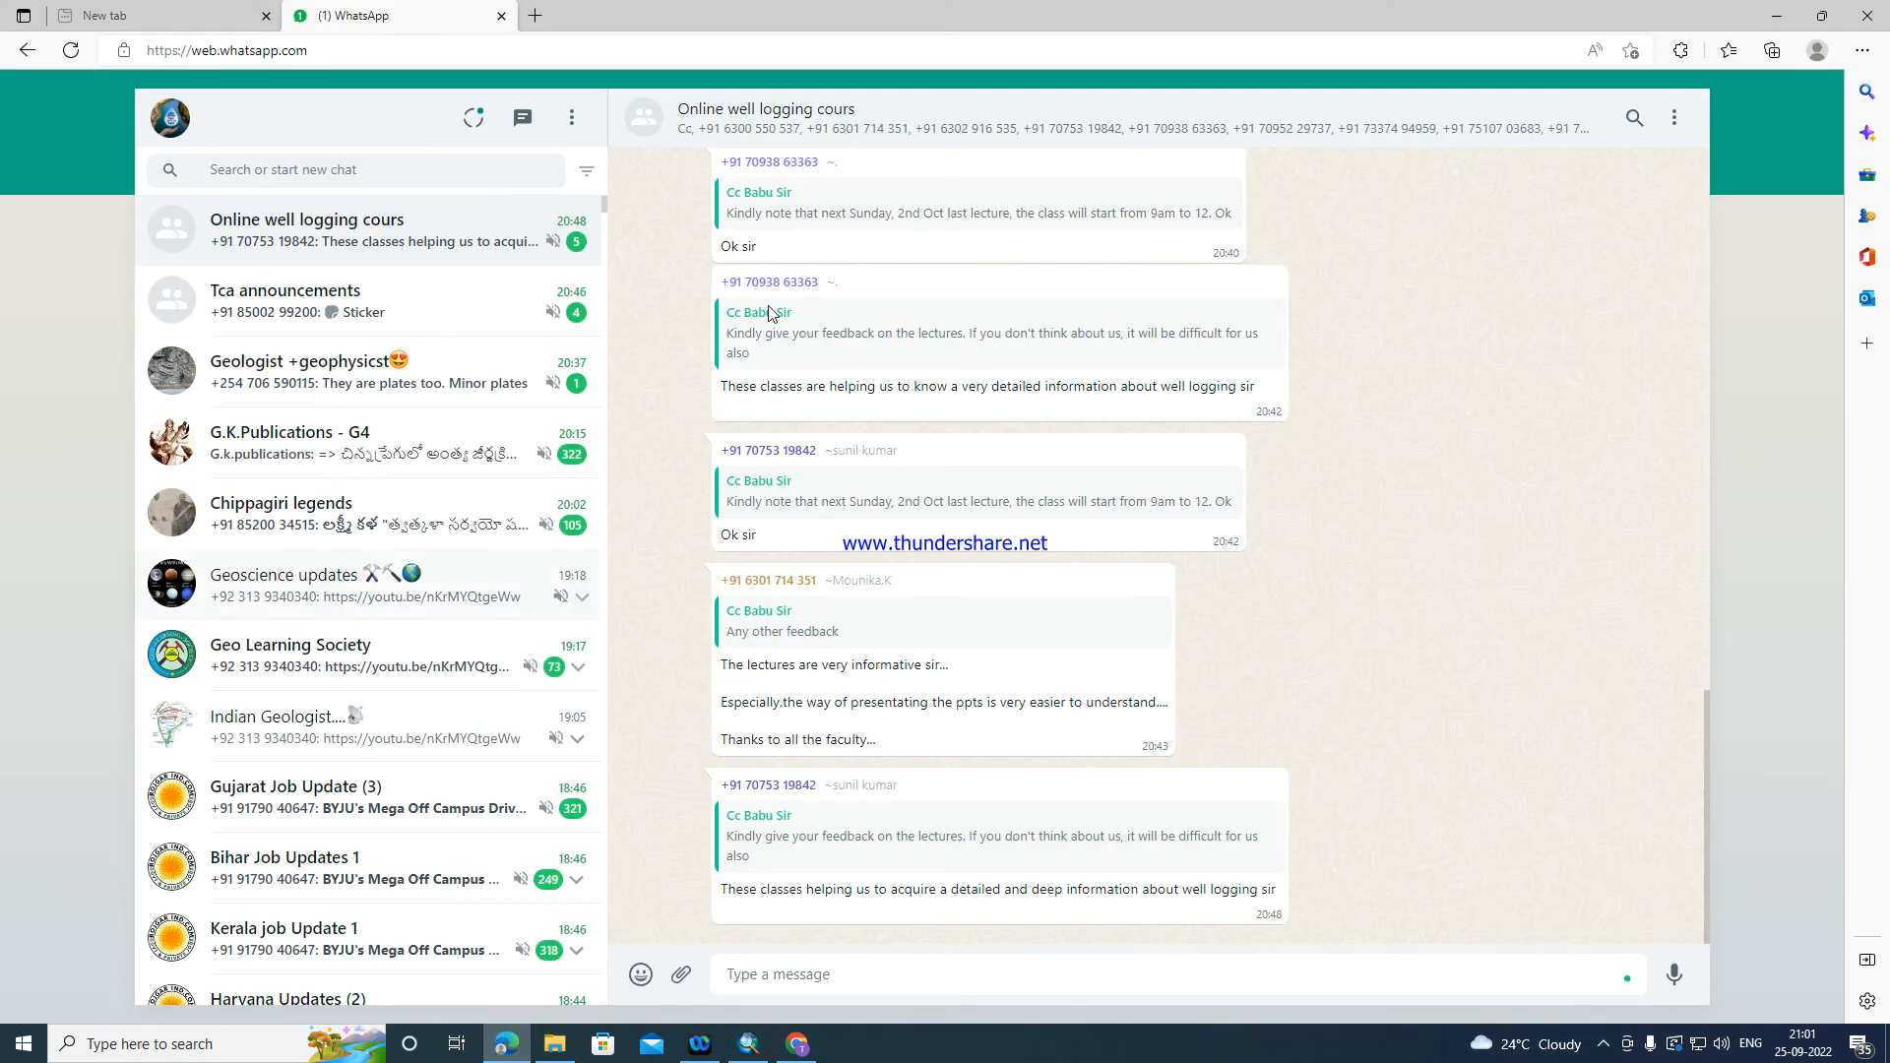
click(1776, 15)
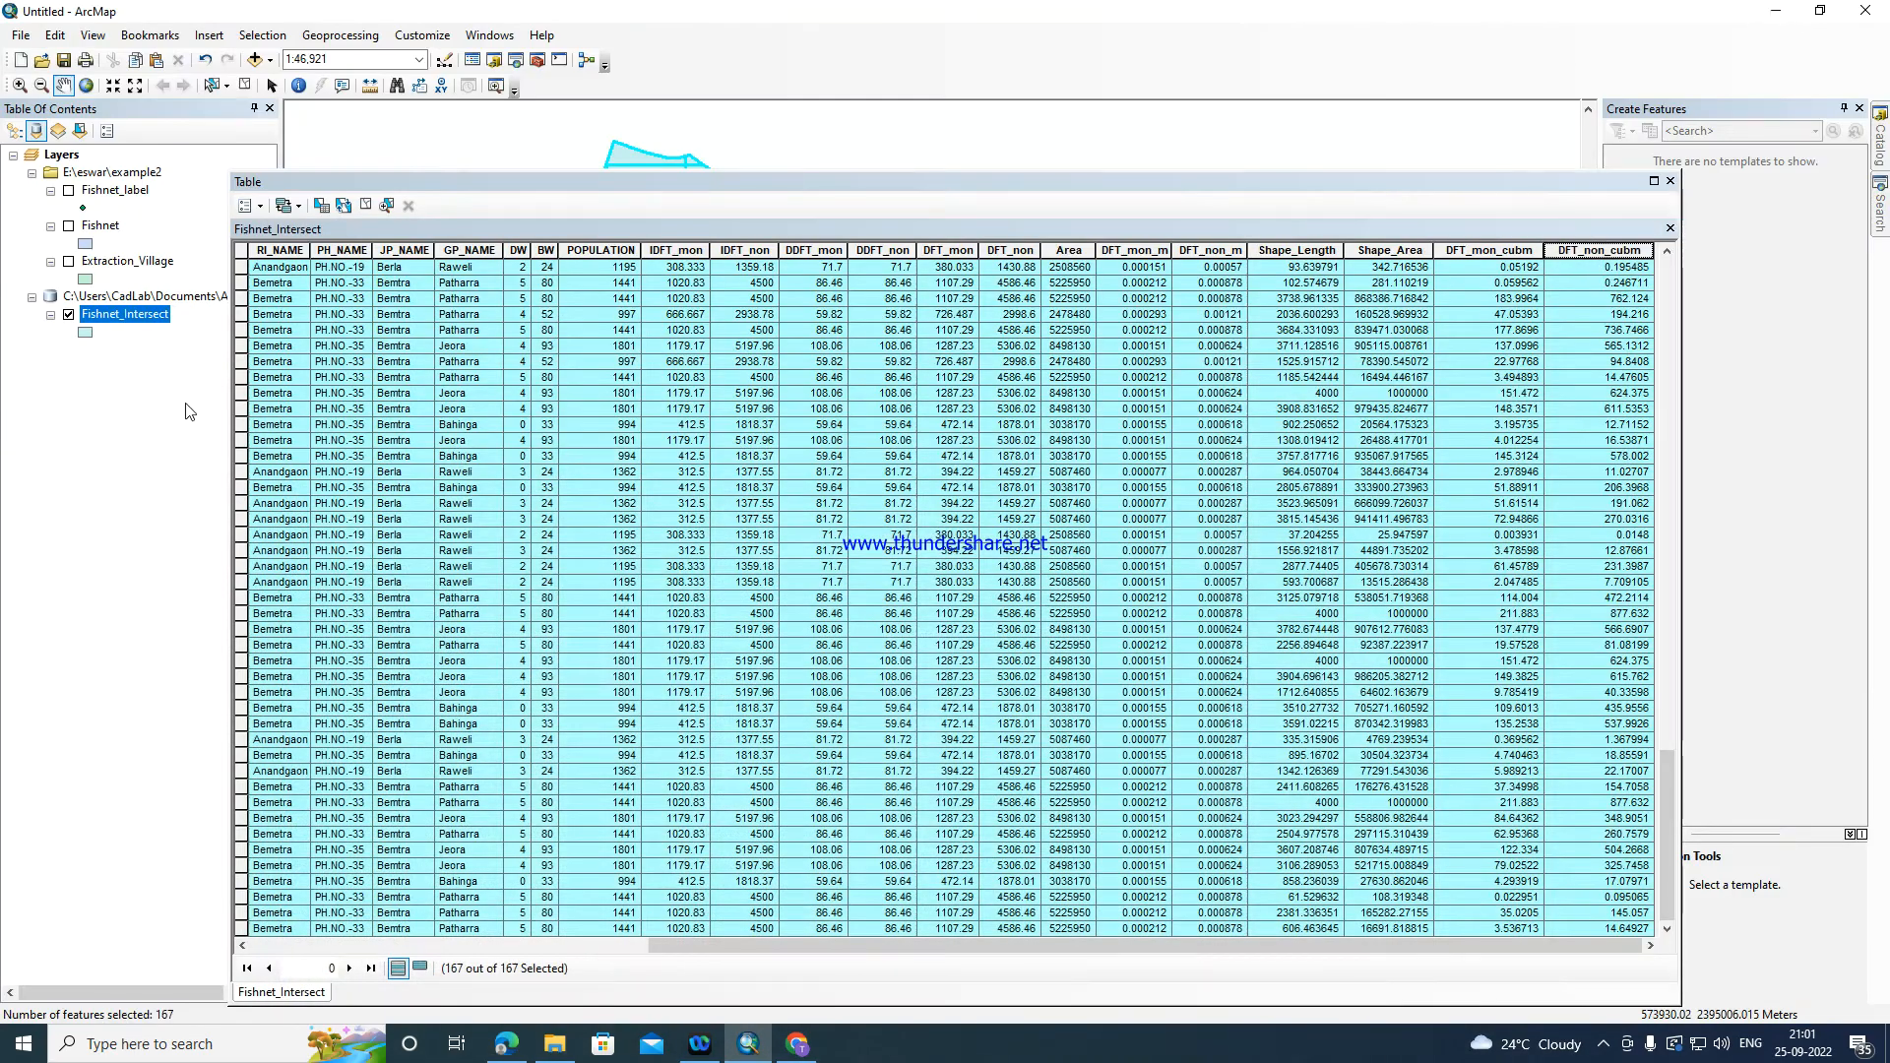
right_click(243, 362)
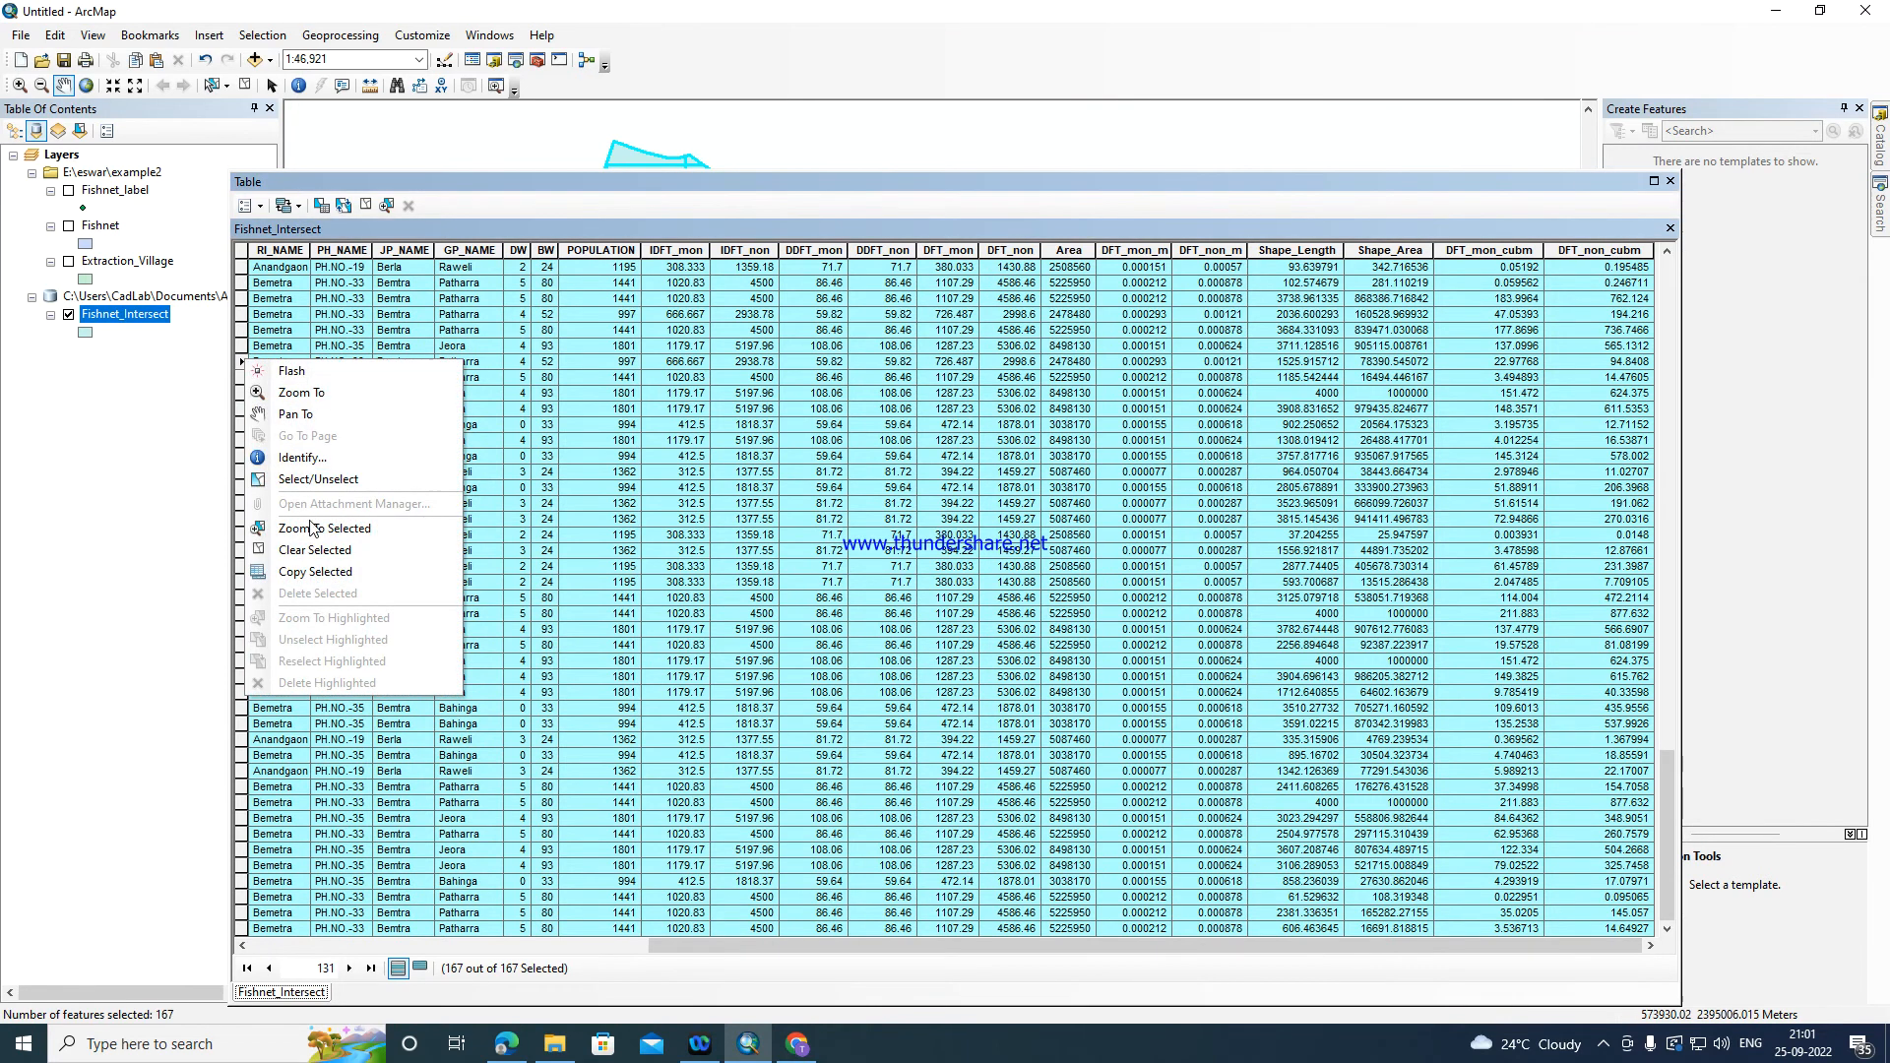
click(315, 571)
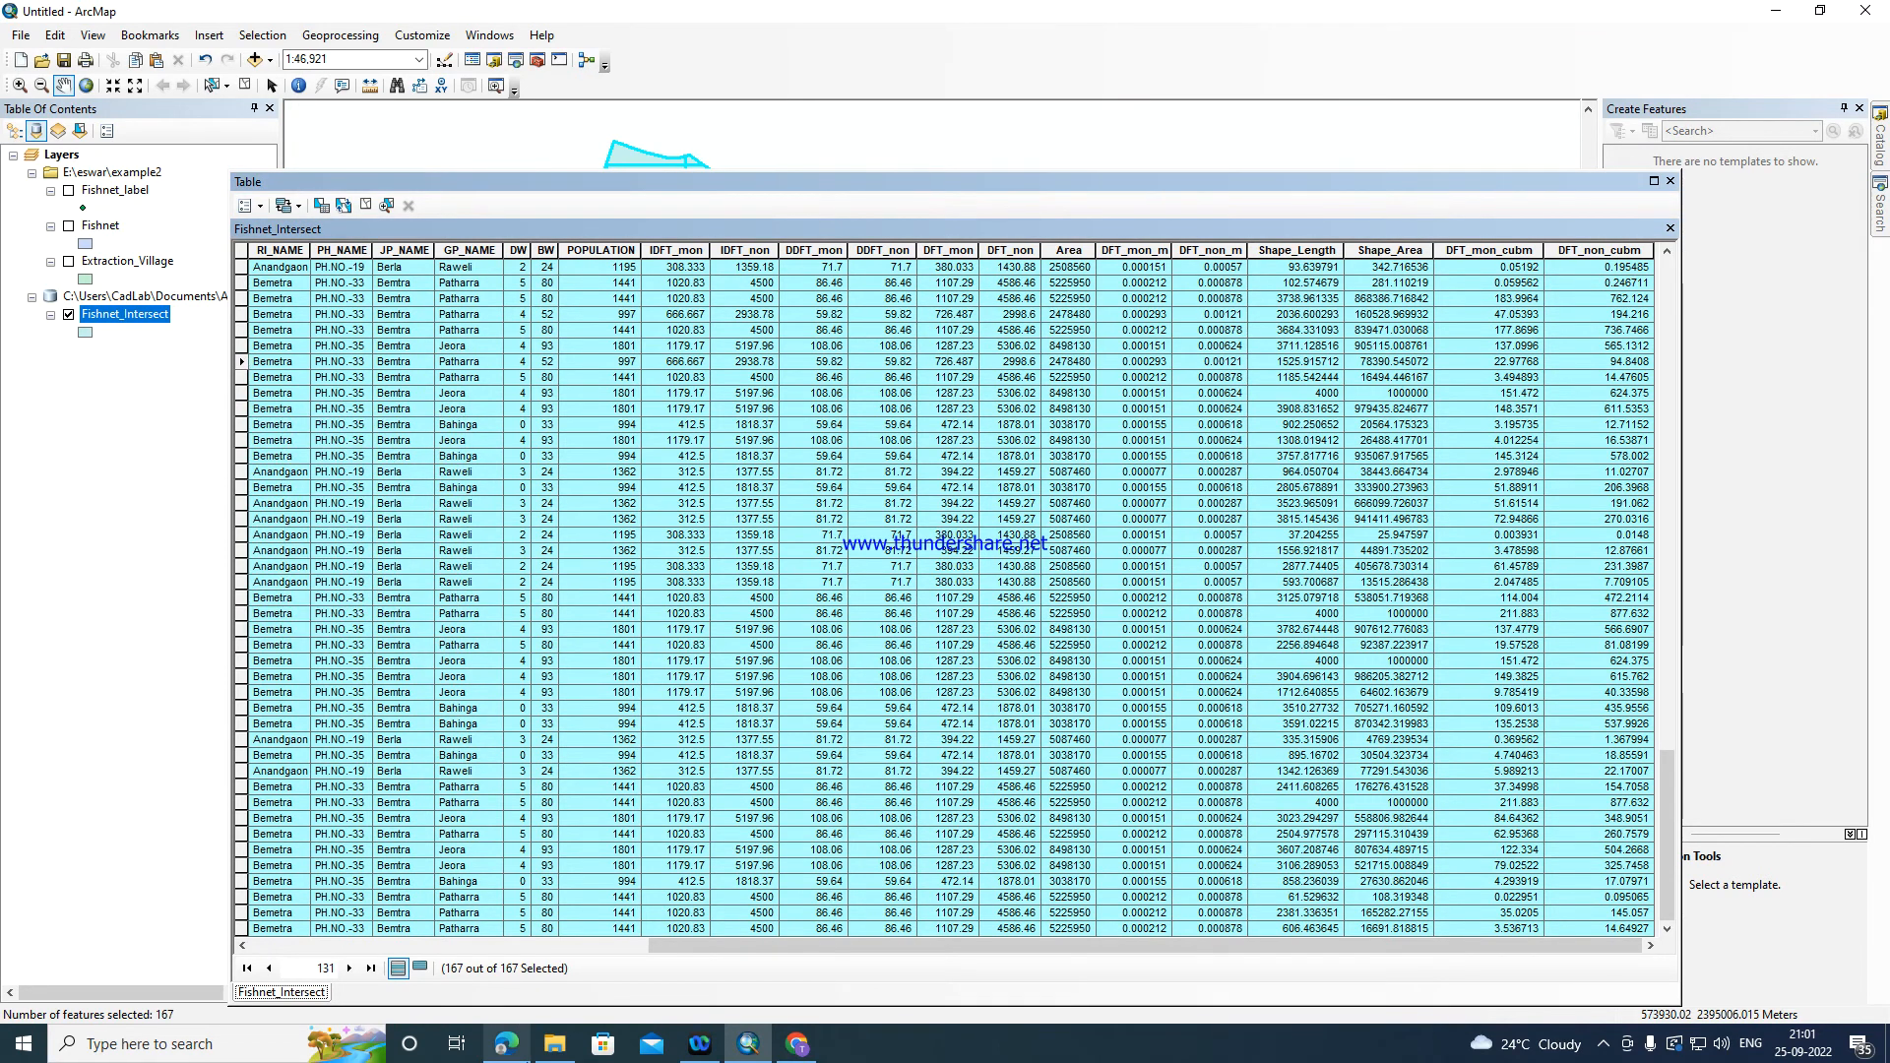
- Open the extraction workbook from the example2 folder in Excel and paste the copied attribute records into Sheet1 starting at cell A1
click(555, 1049)
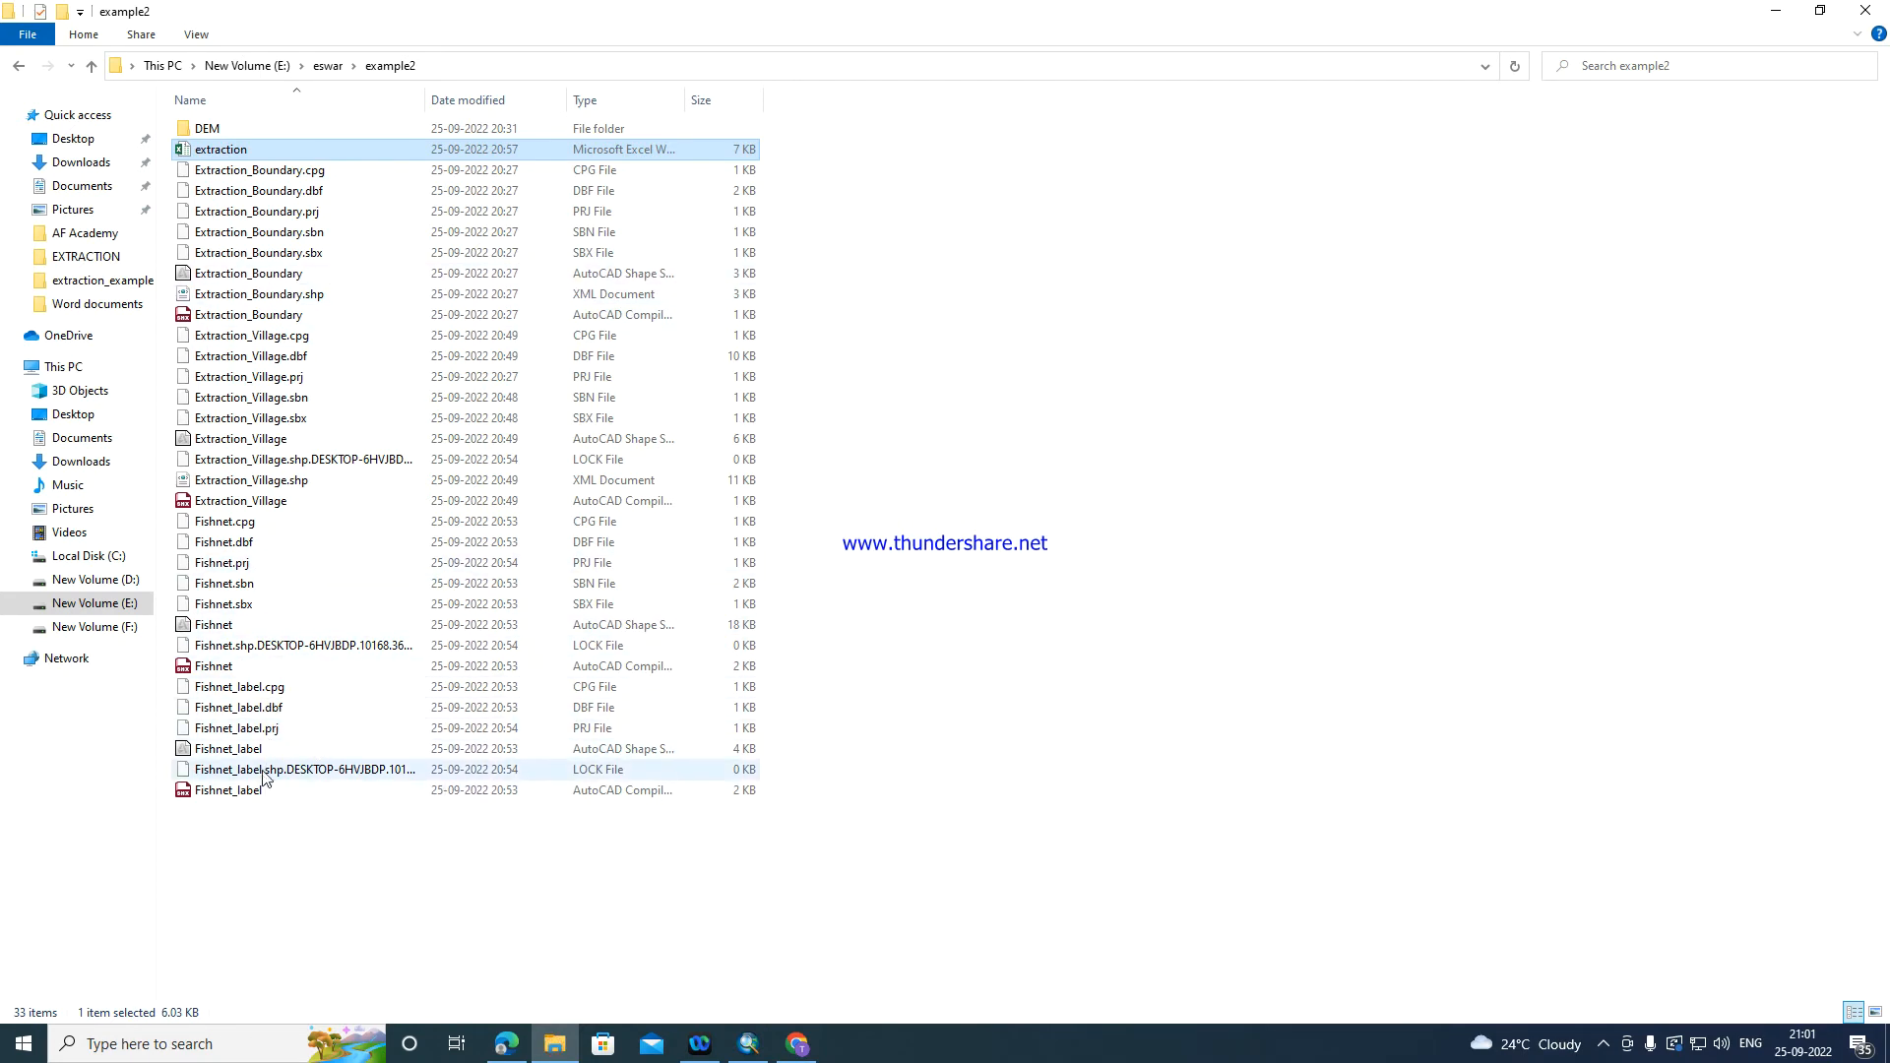
double_click(227, 151)
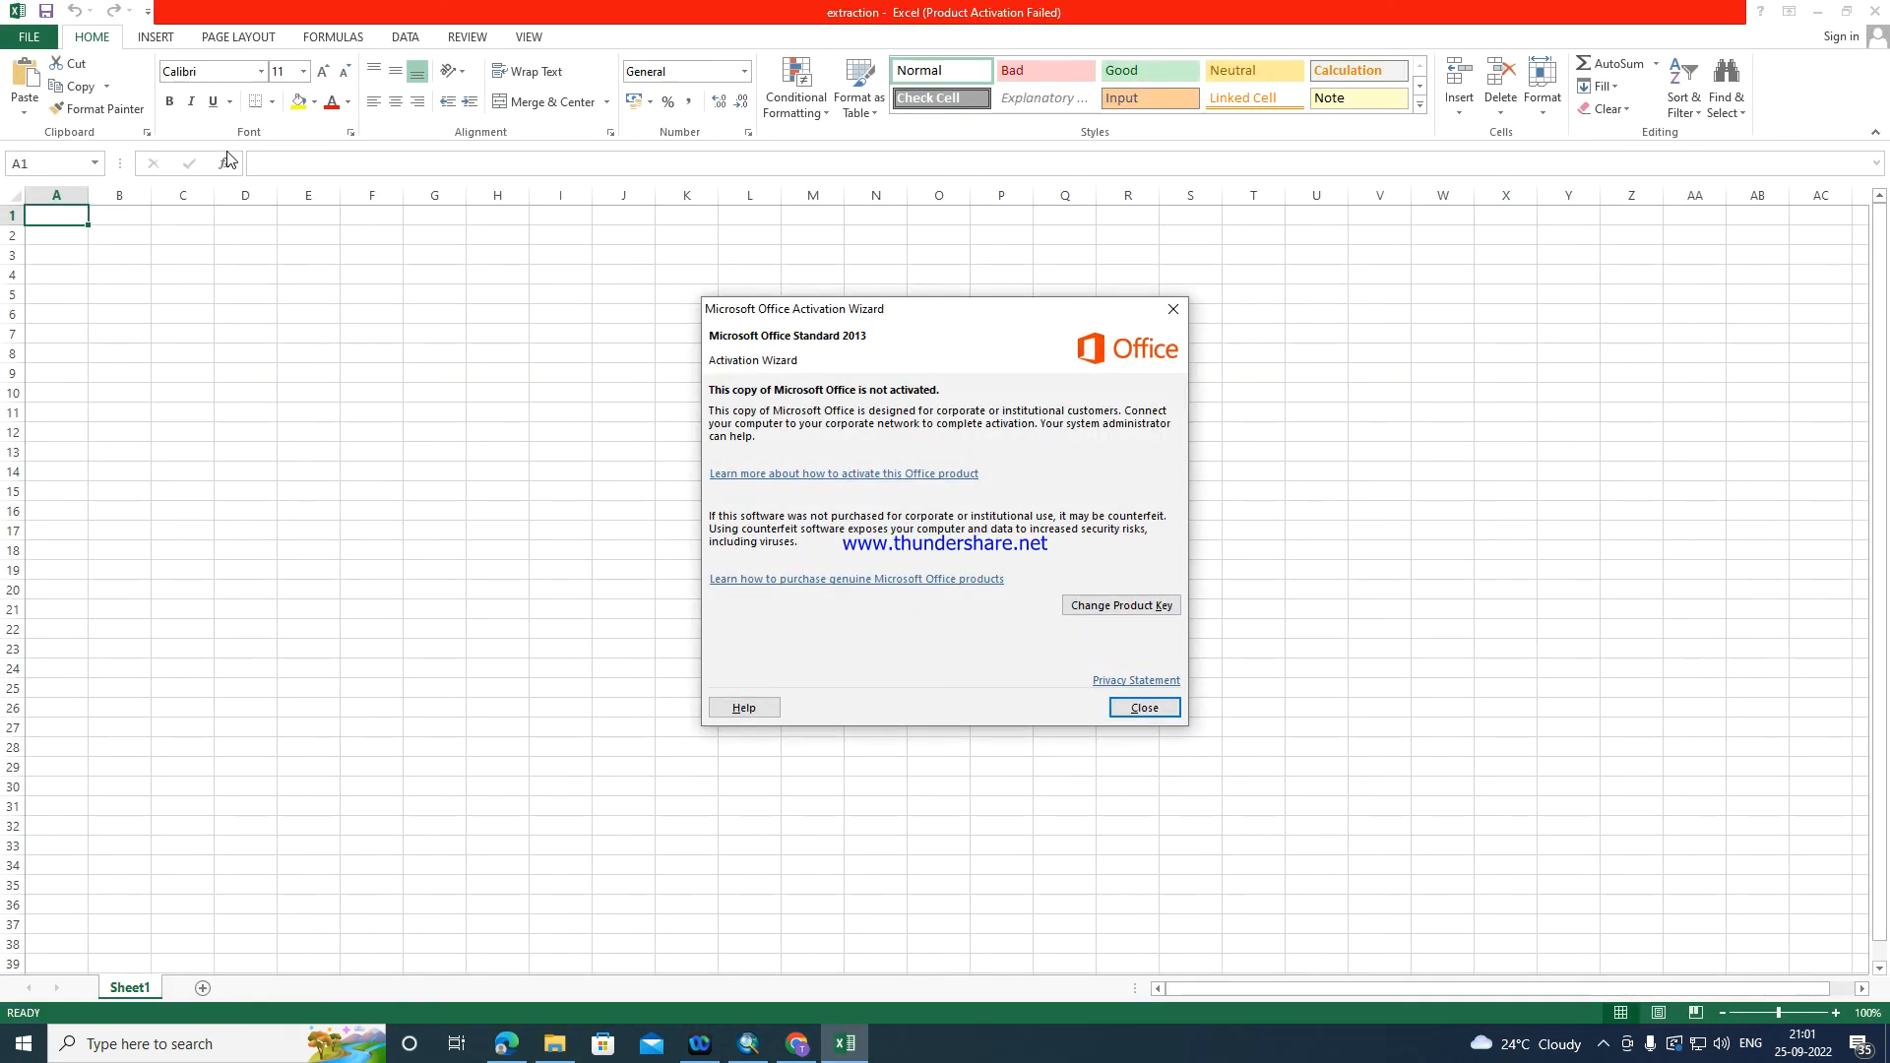
click(1142, 708)
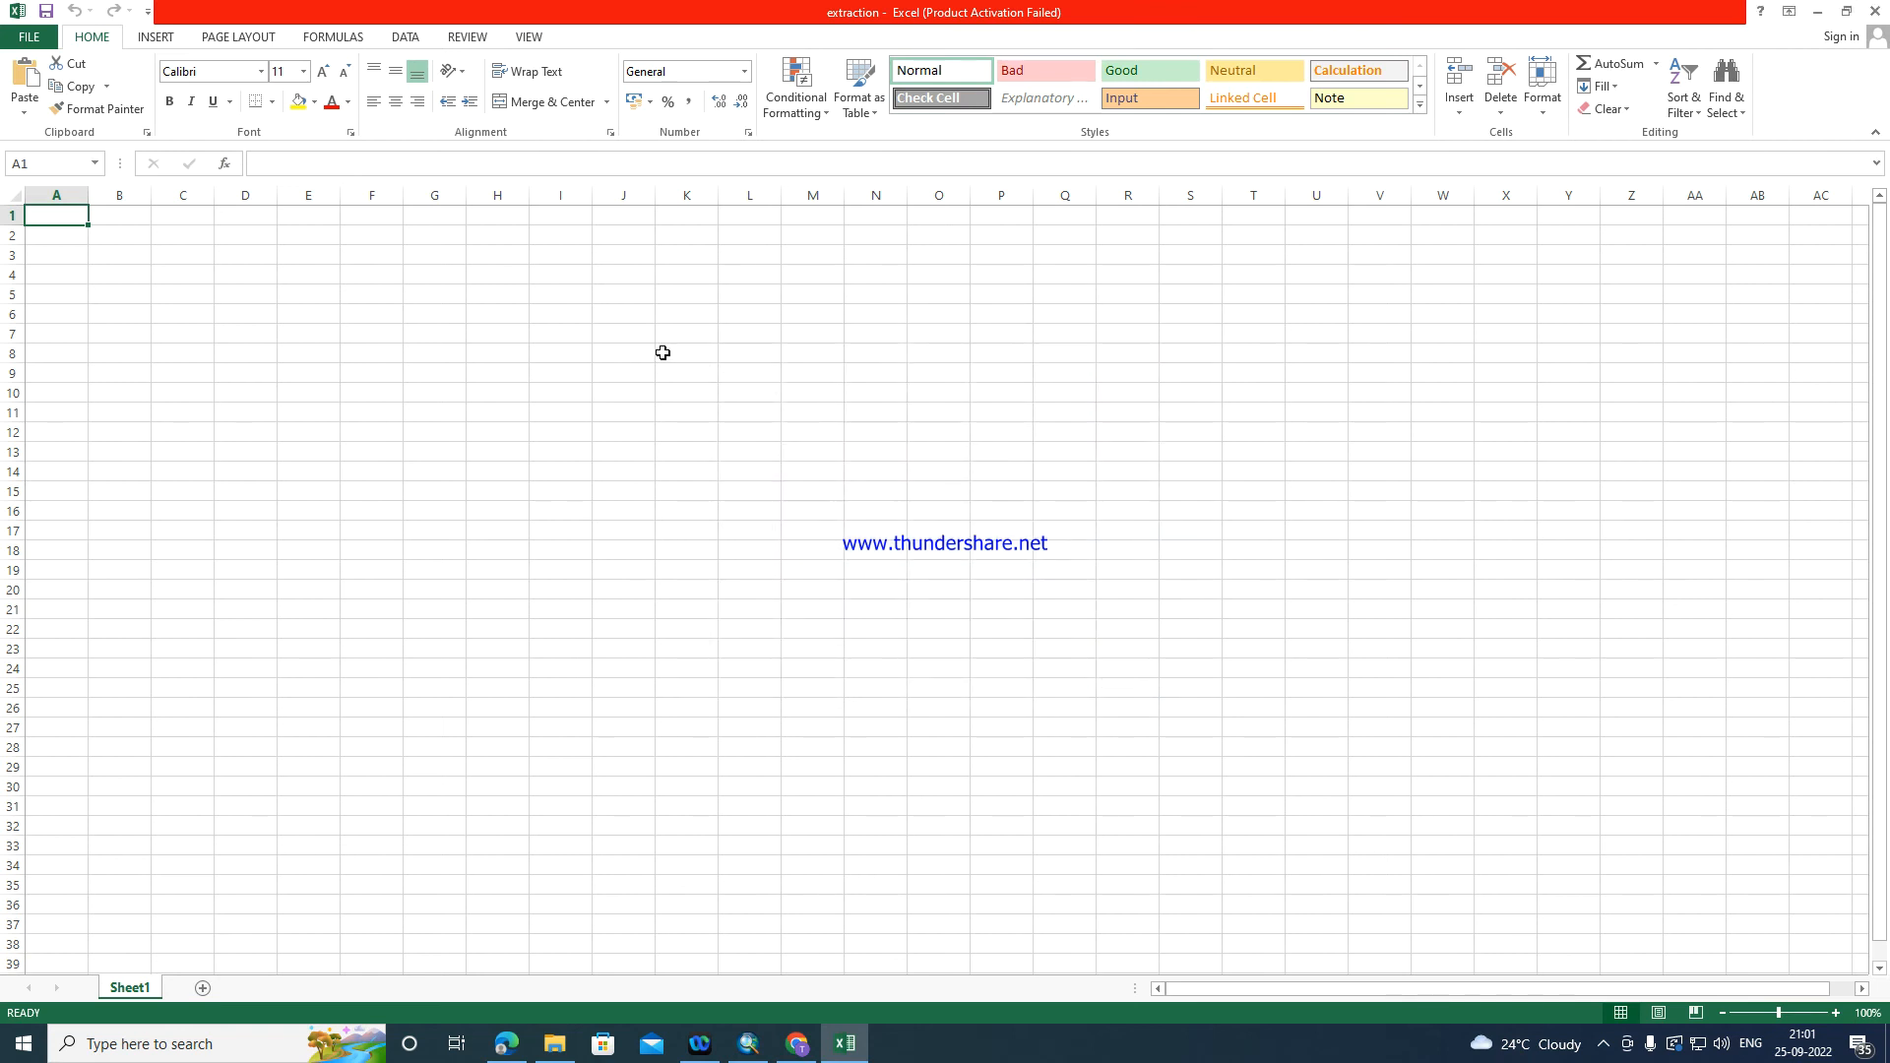
key(ctrl+v)
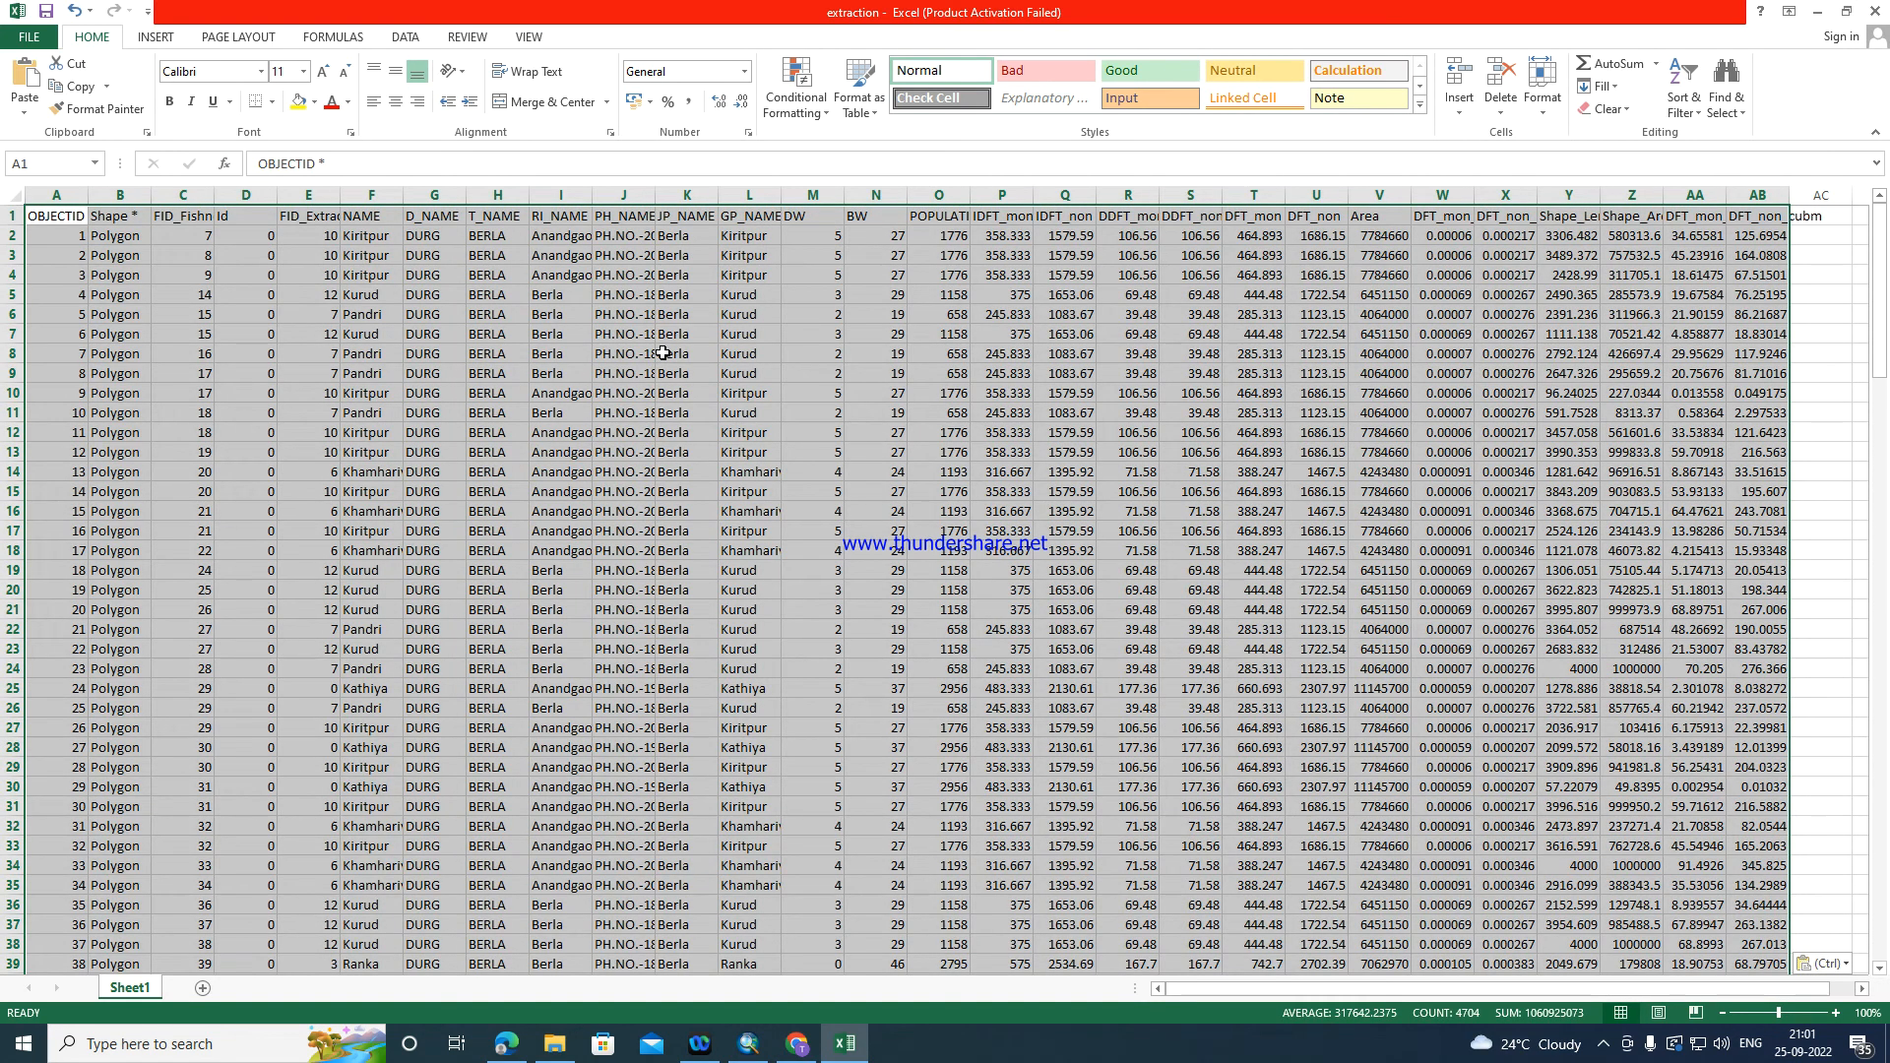
- Create a PivotTable on a new worksheet from the range Sheet1!$A$1:$AB$168
click(155, 36)
click(46, 69)
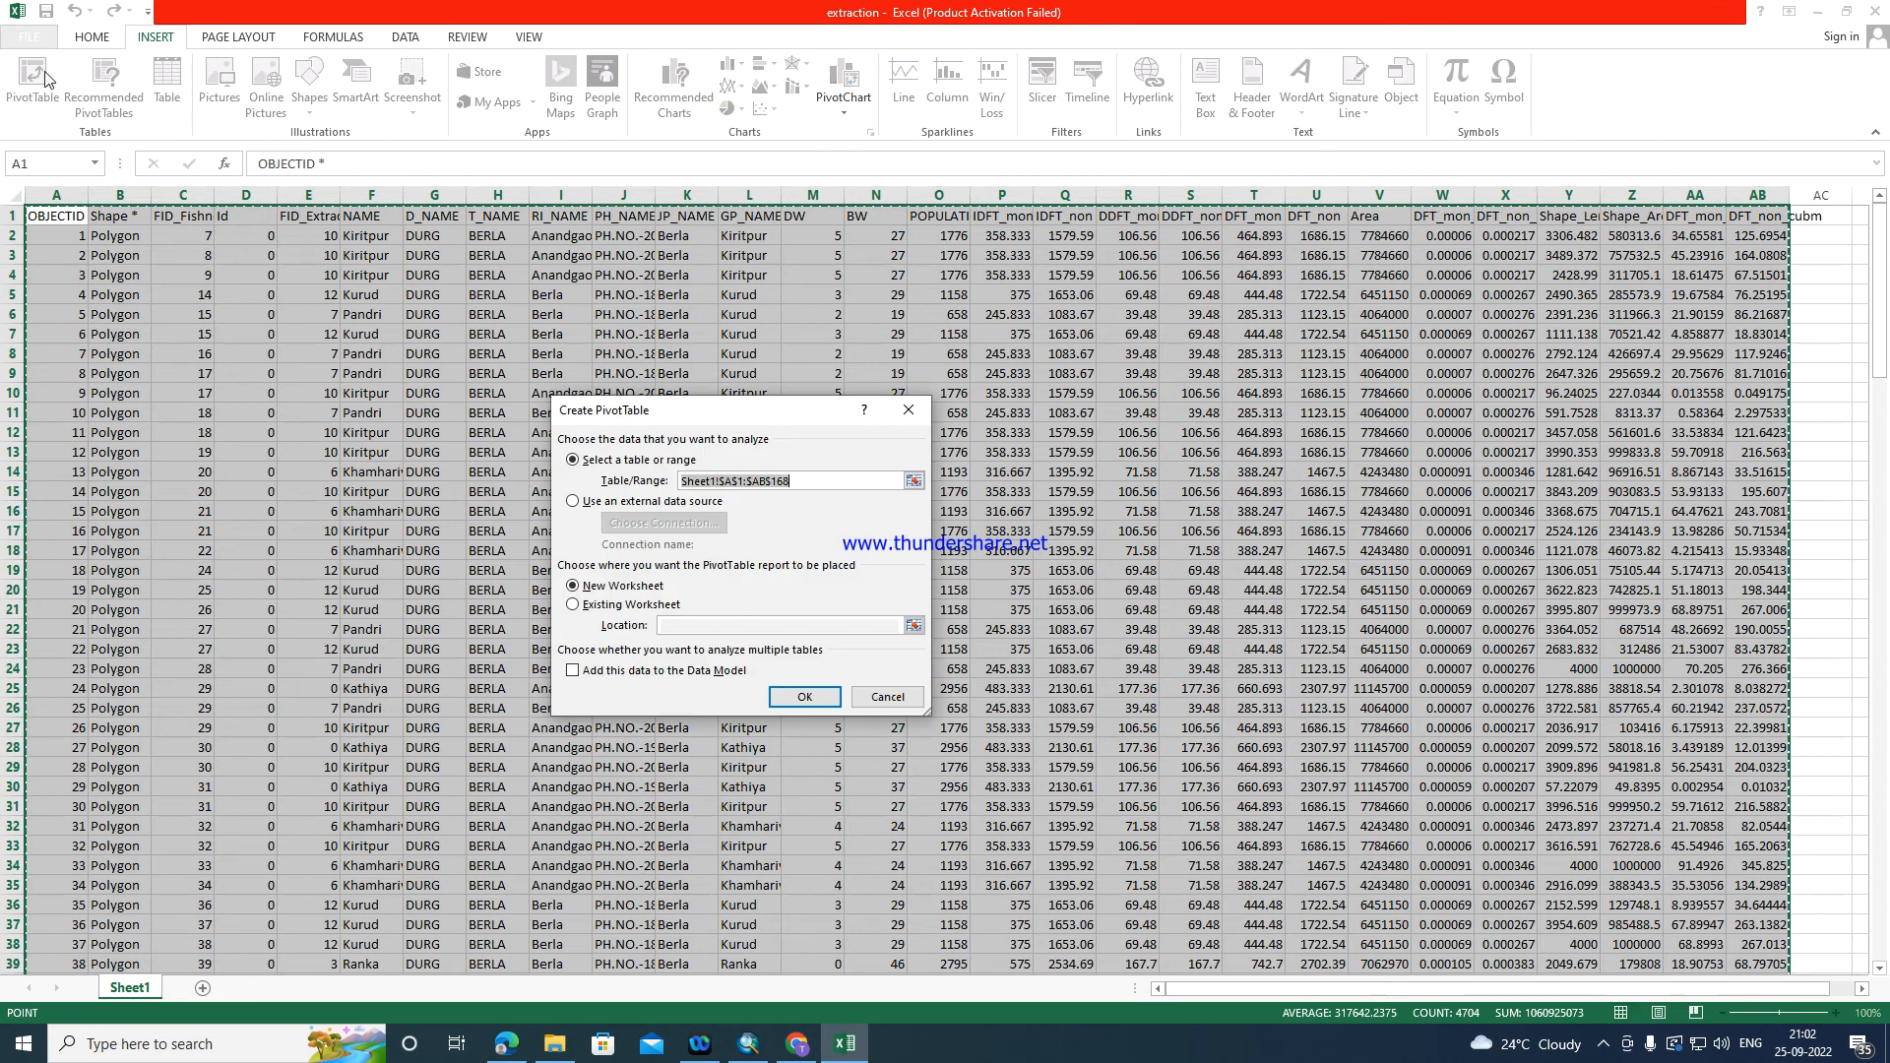
click(789, 697)
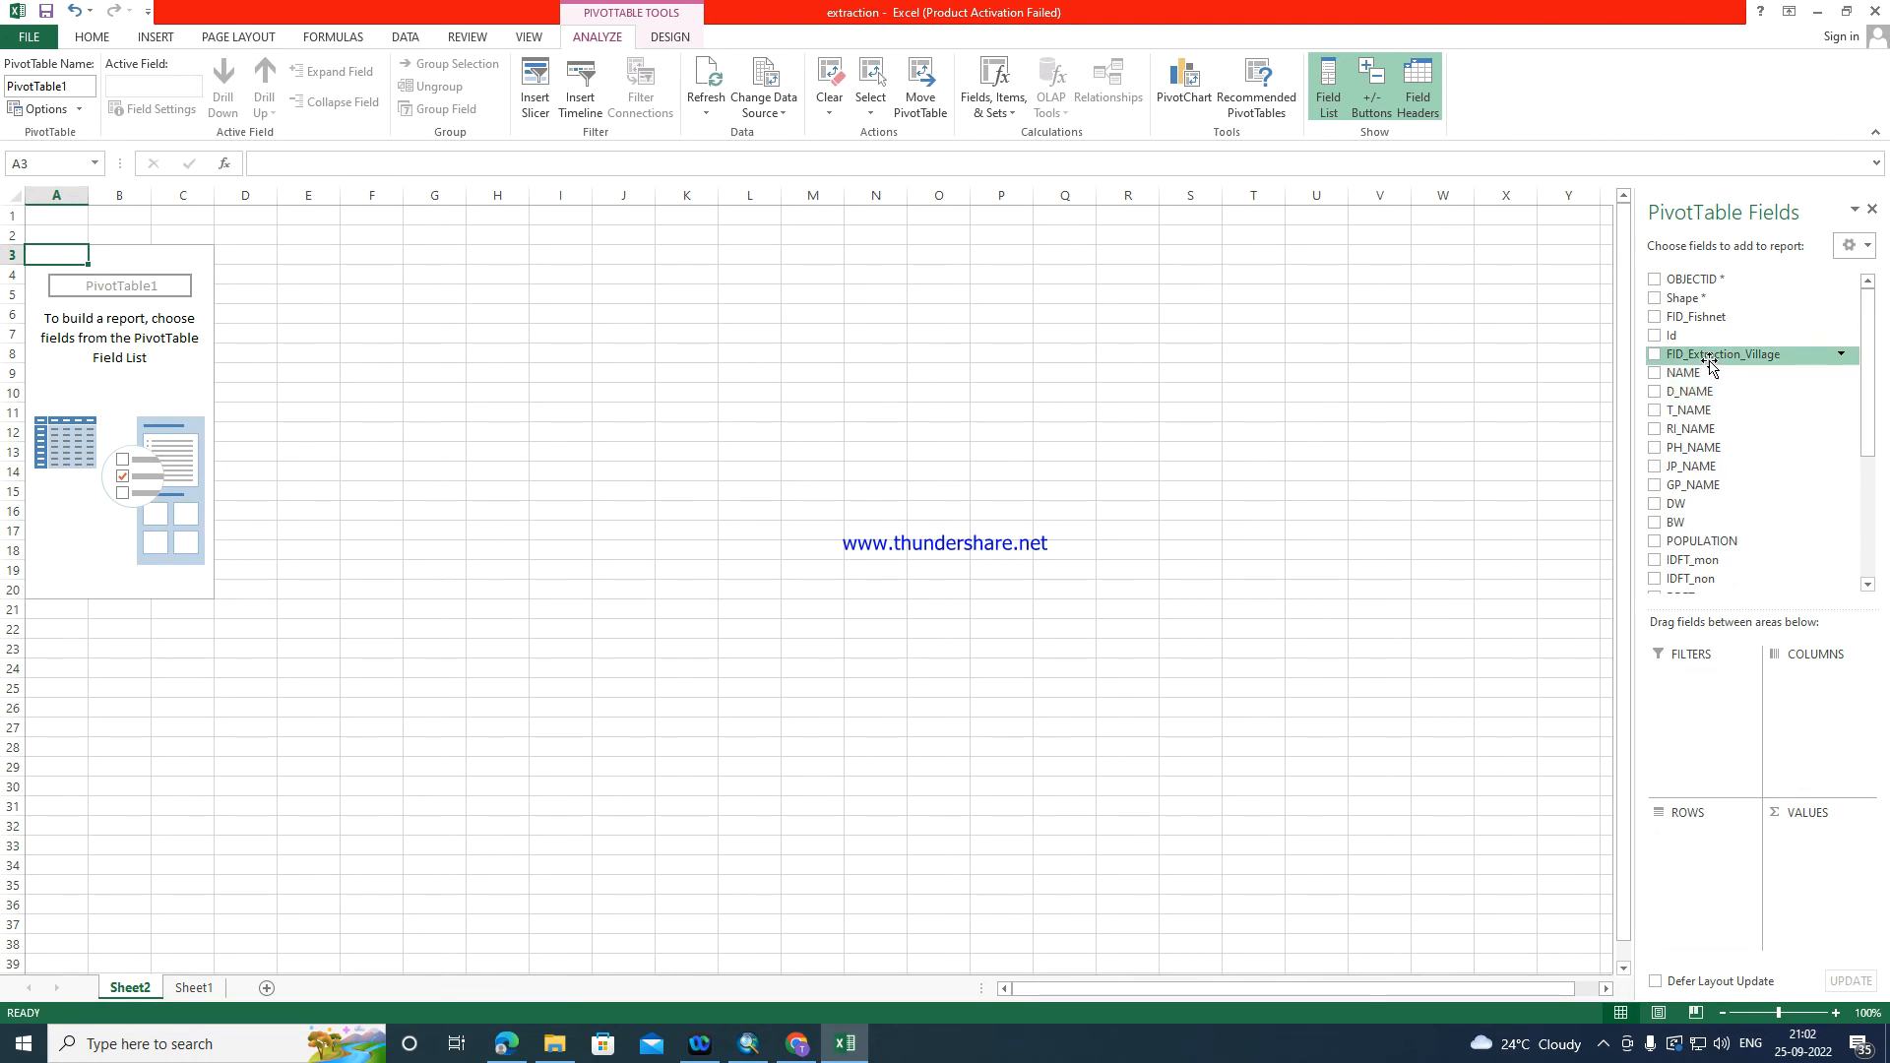
- Set FID_Fishnet as the PivotTable's row field and add DFT_mon_cubm and DFT_non_cubm as summed value fields
drag(1710, 363, 1719, 859)
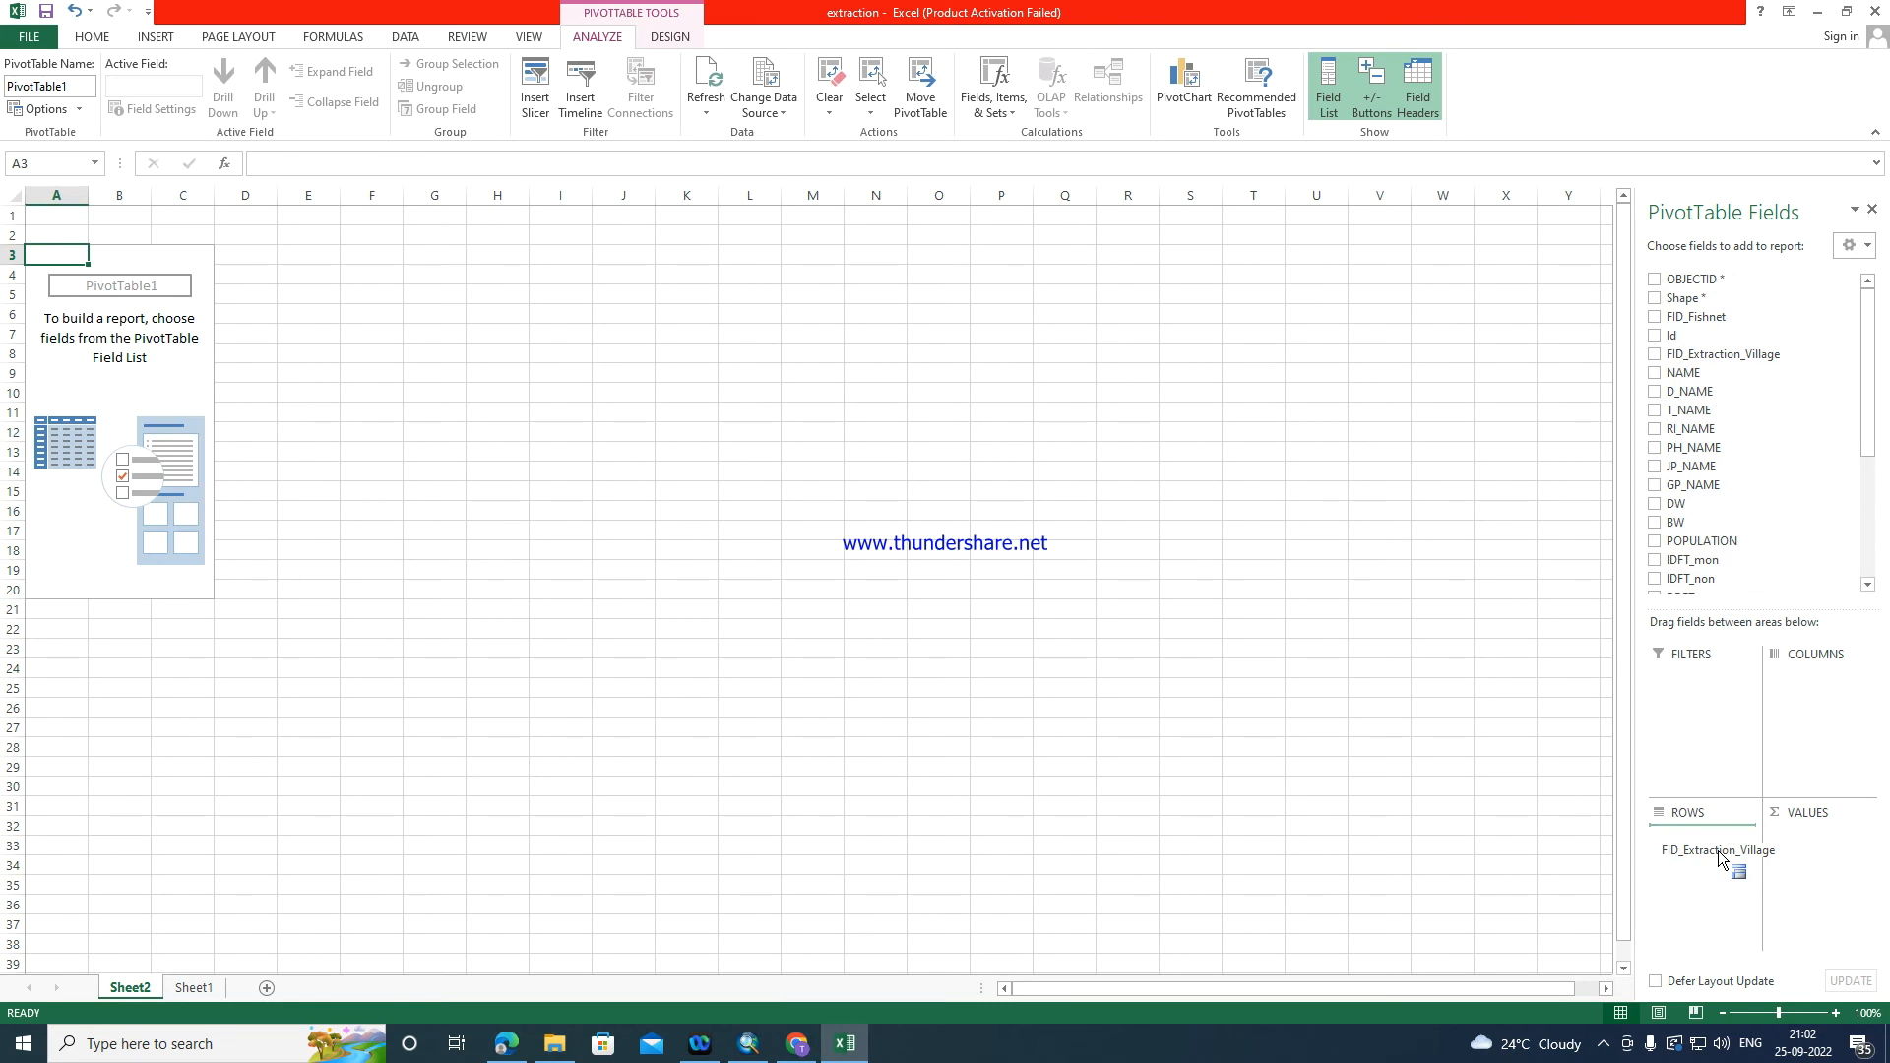
drag(1720, 858, 1709, 831)
drag(1684, 315, 1702, 852)
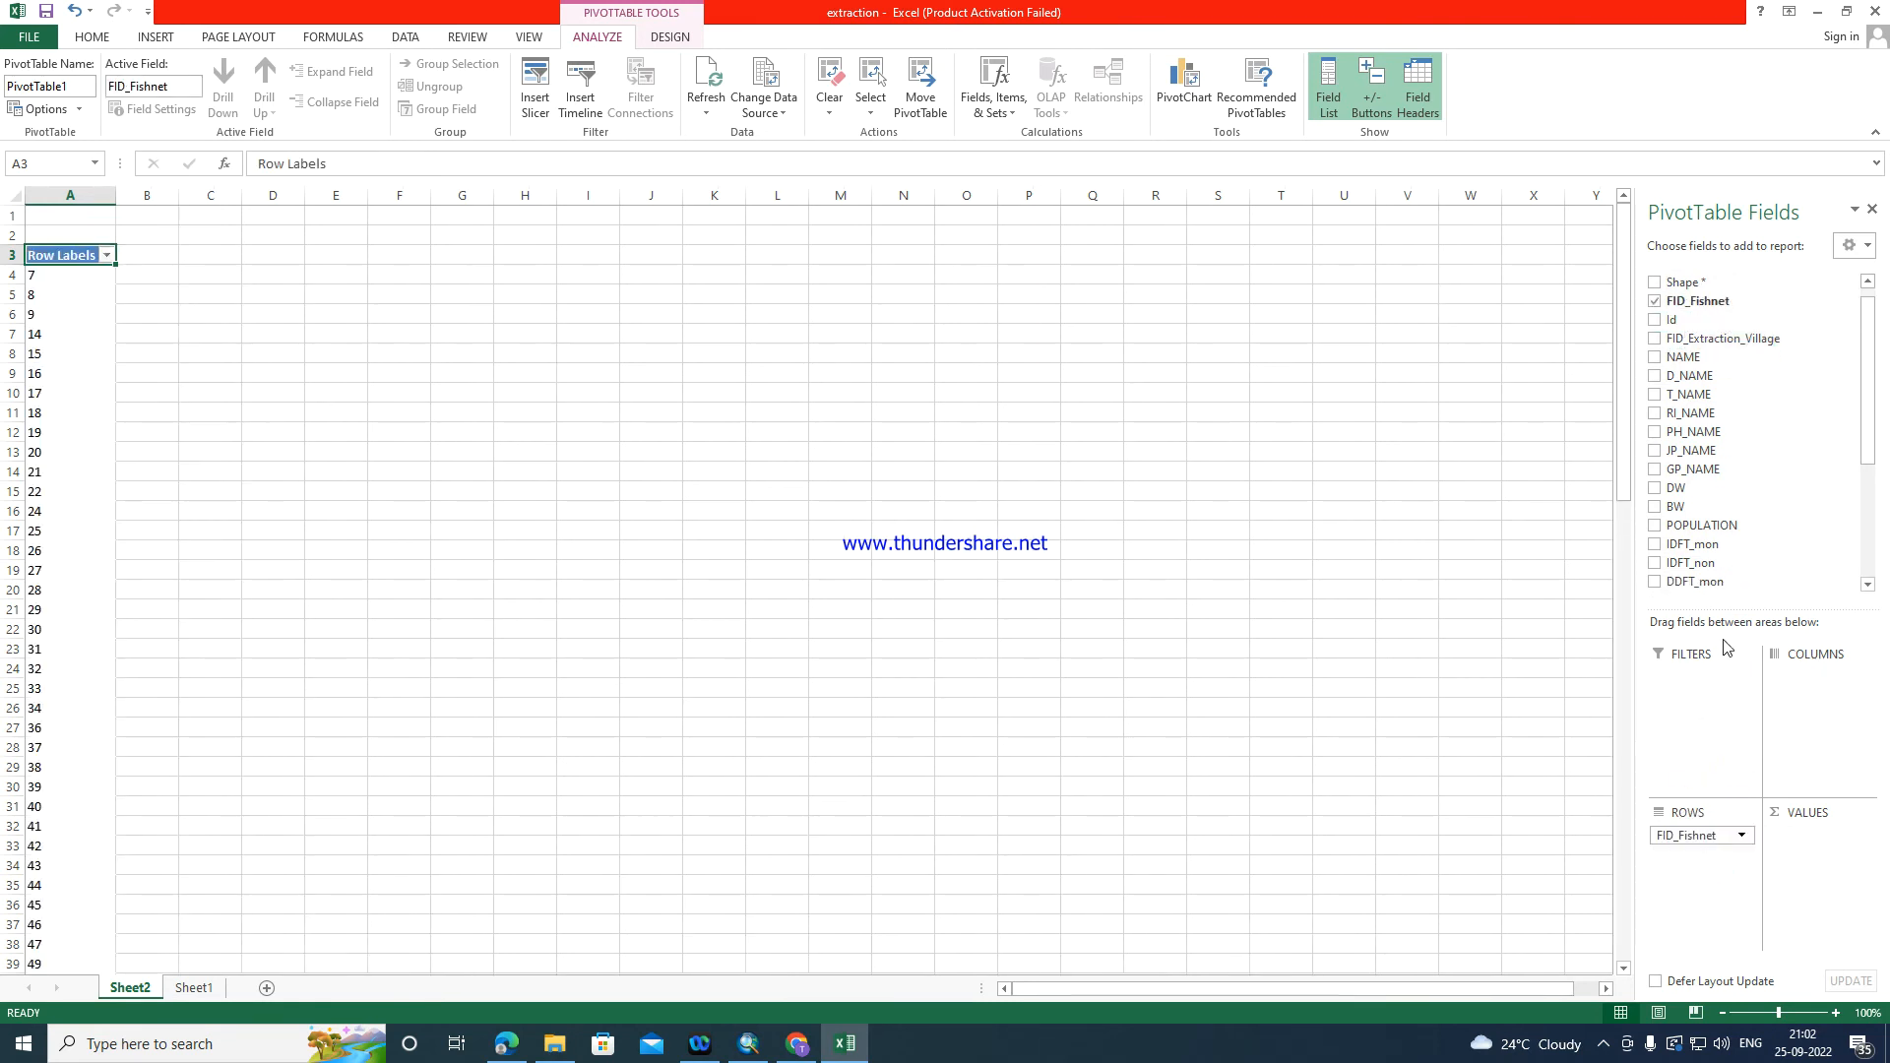
scroll(1724, 417, down, 4)
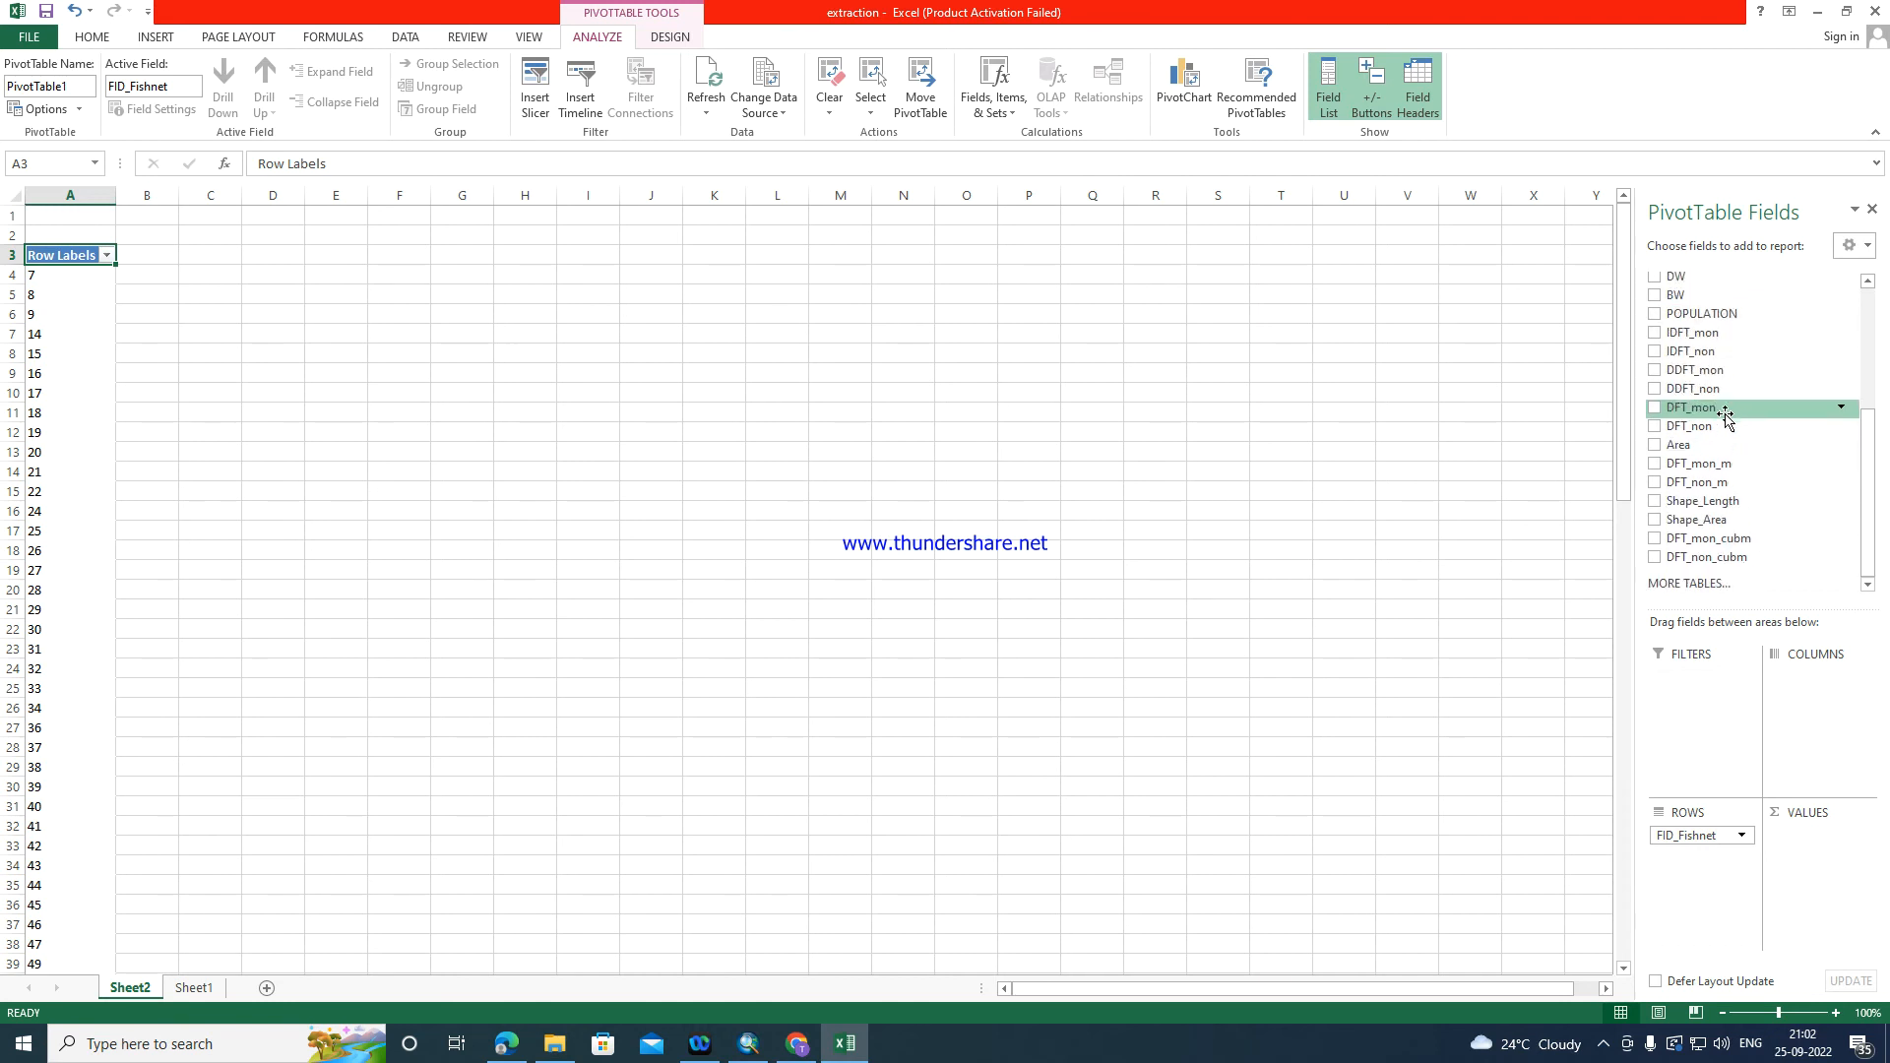
drag(1713, 539, 1826, 836)
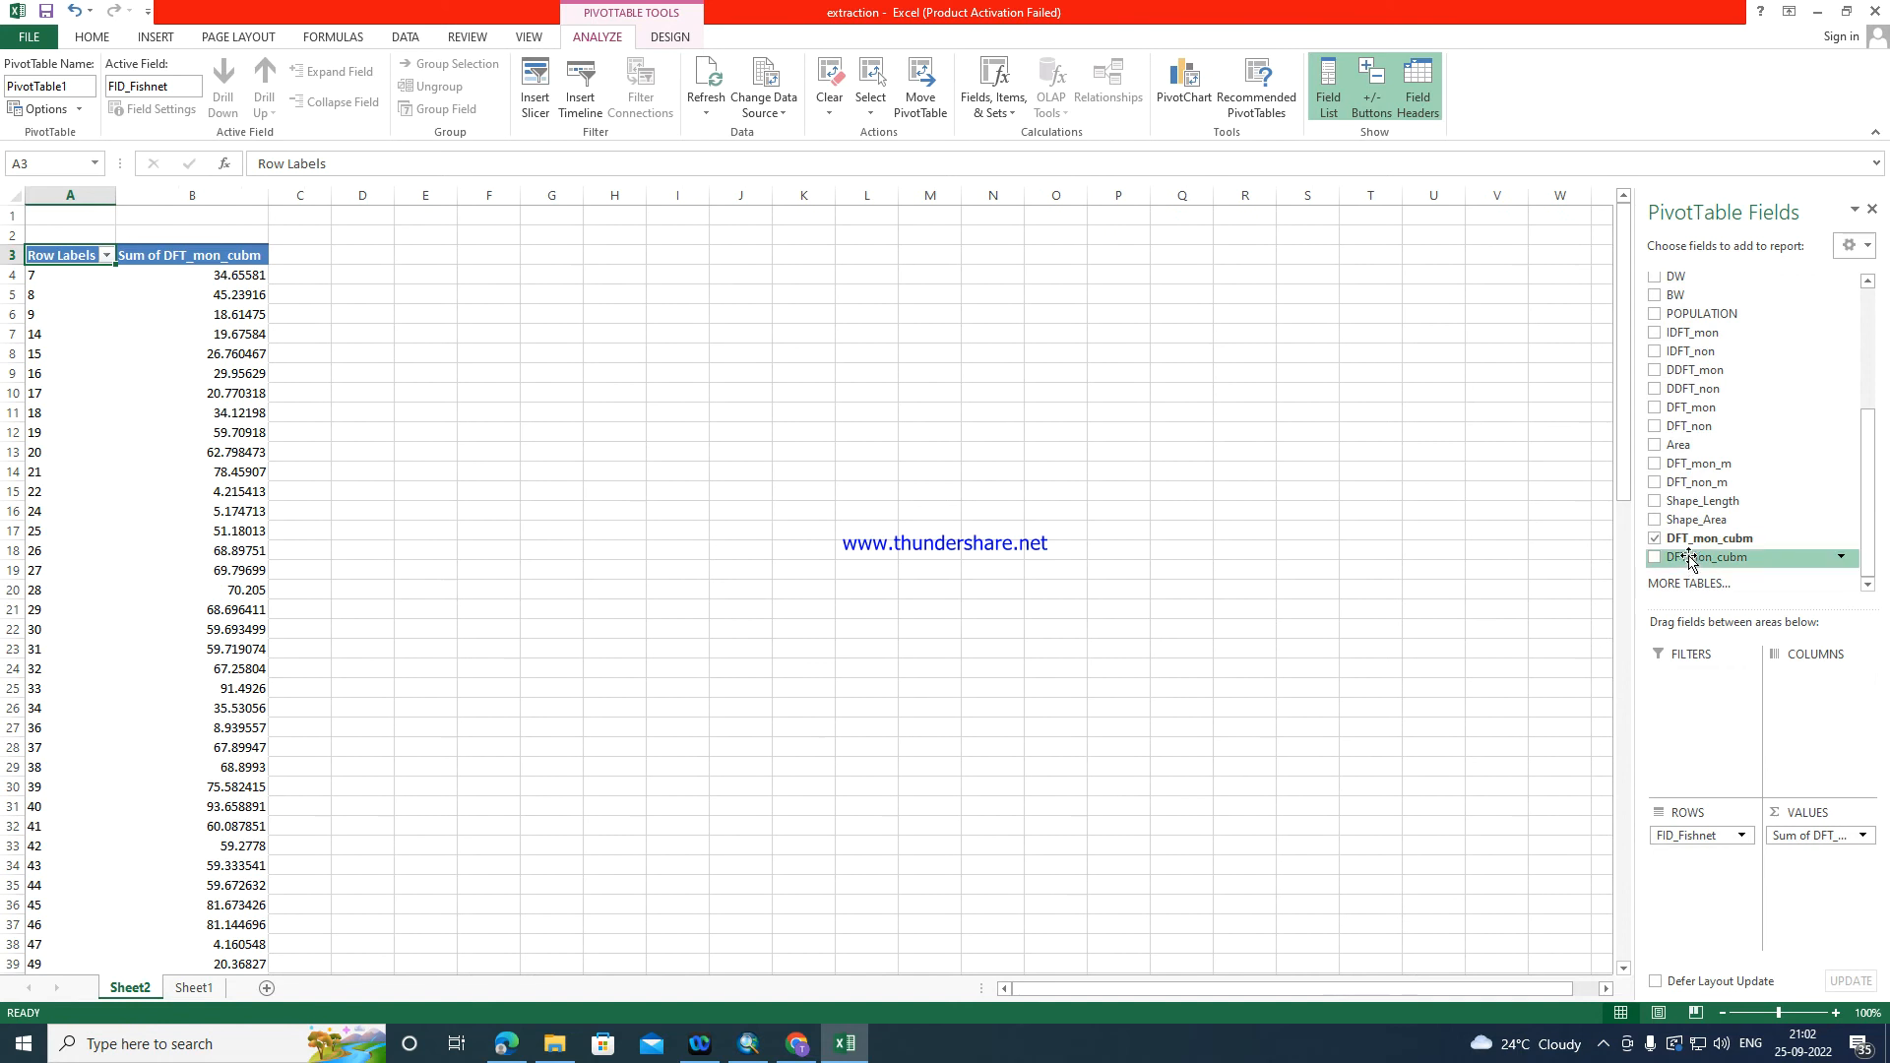
drag(1708, 557, 1821, 871)
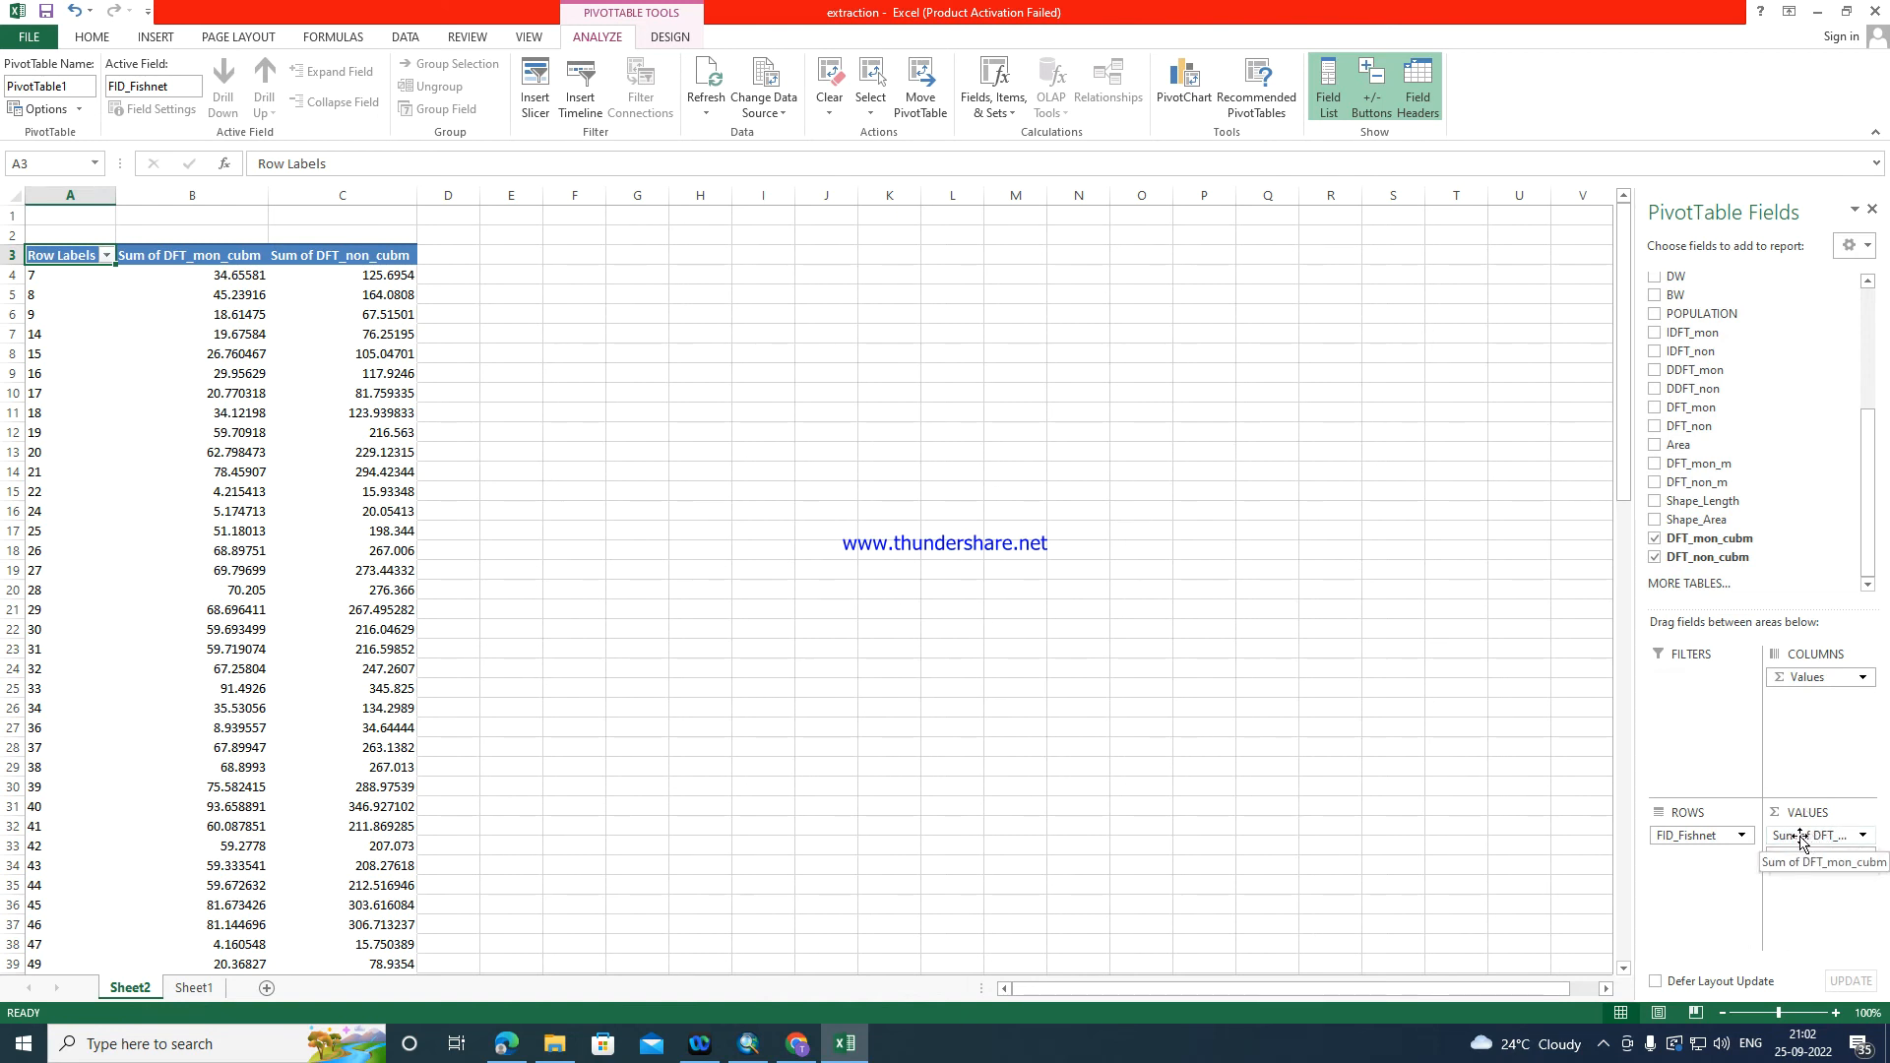
- Check the summary calculation of the DFT_mon_cubm value field and accept it as Sum
click(1862, 835)
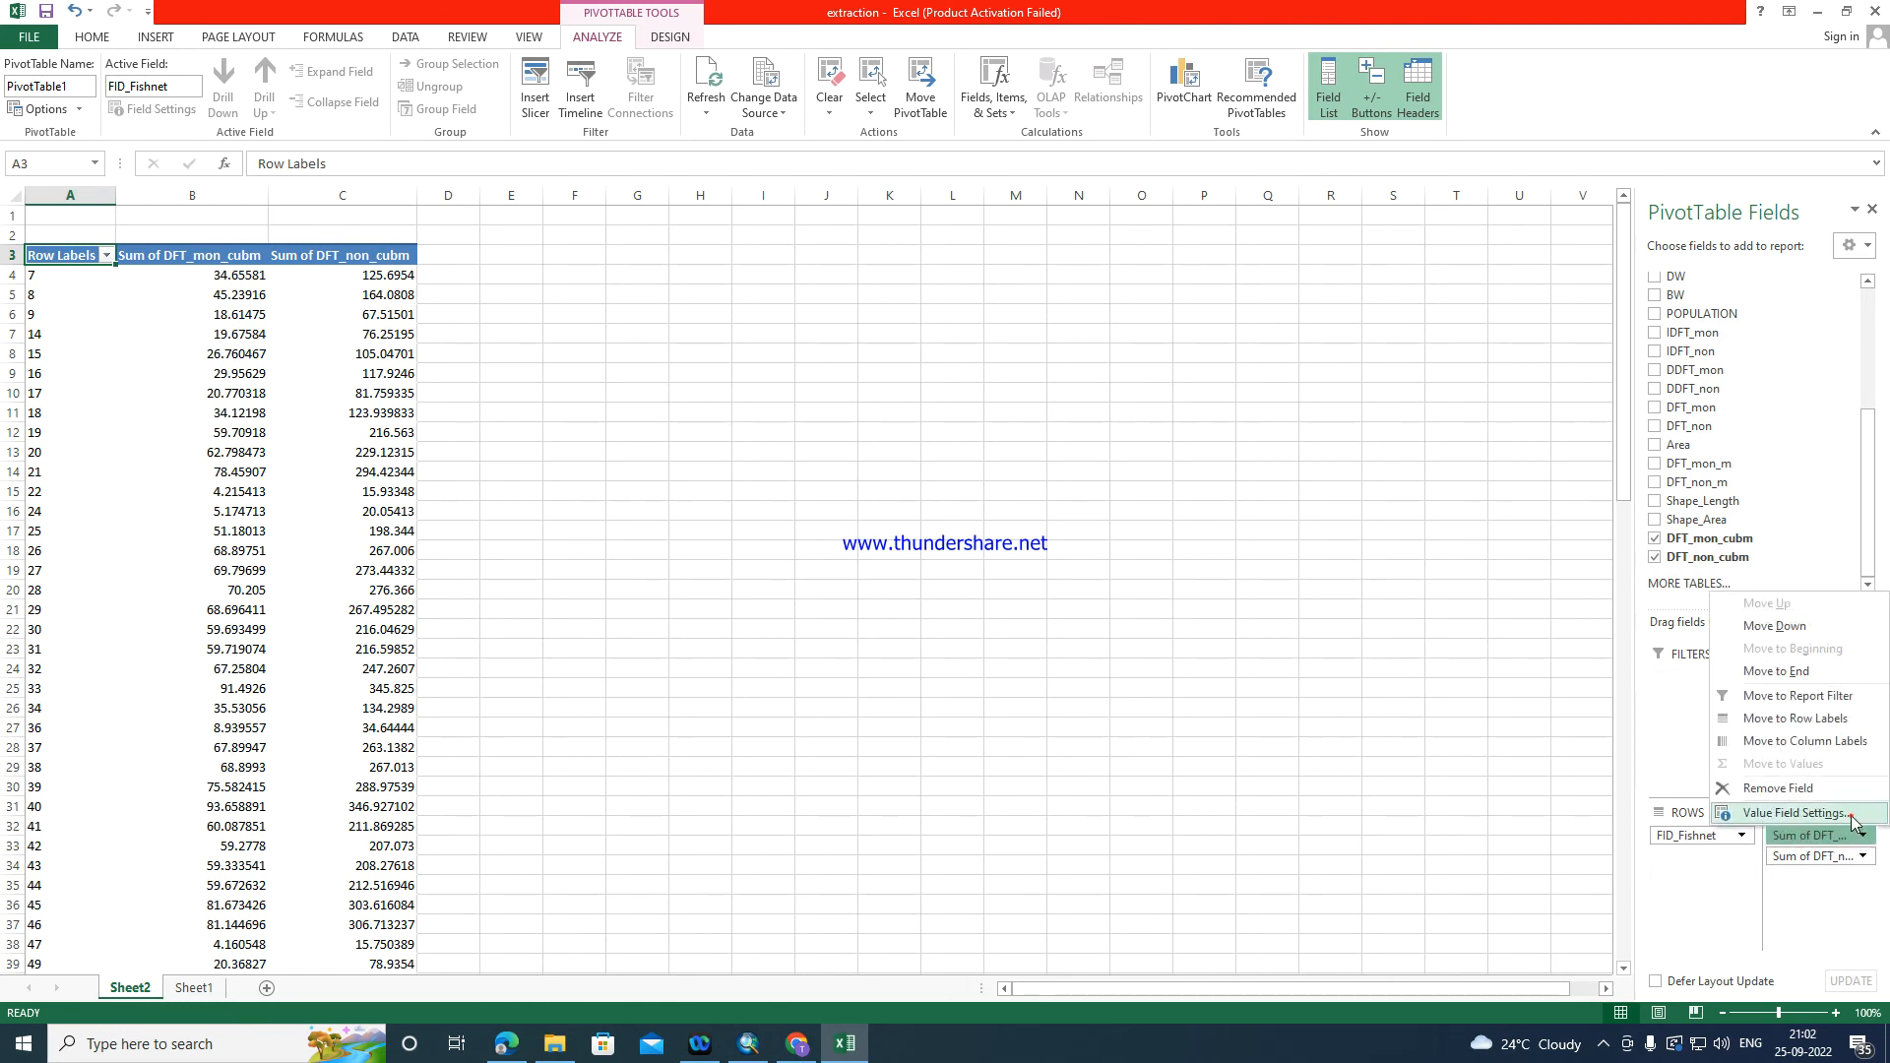
click(1852, 815)
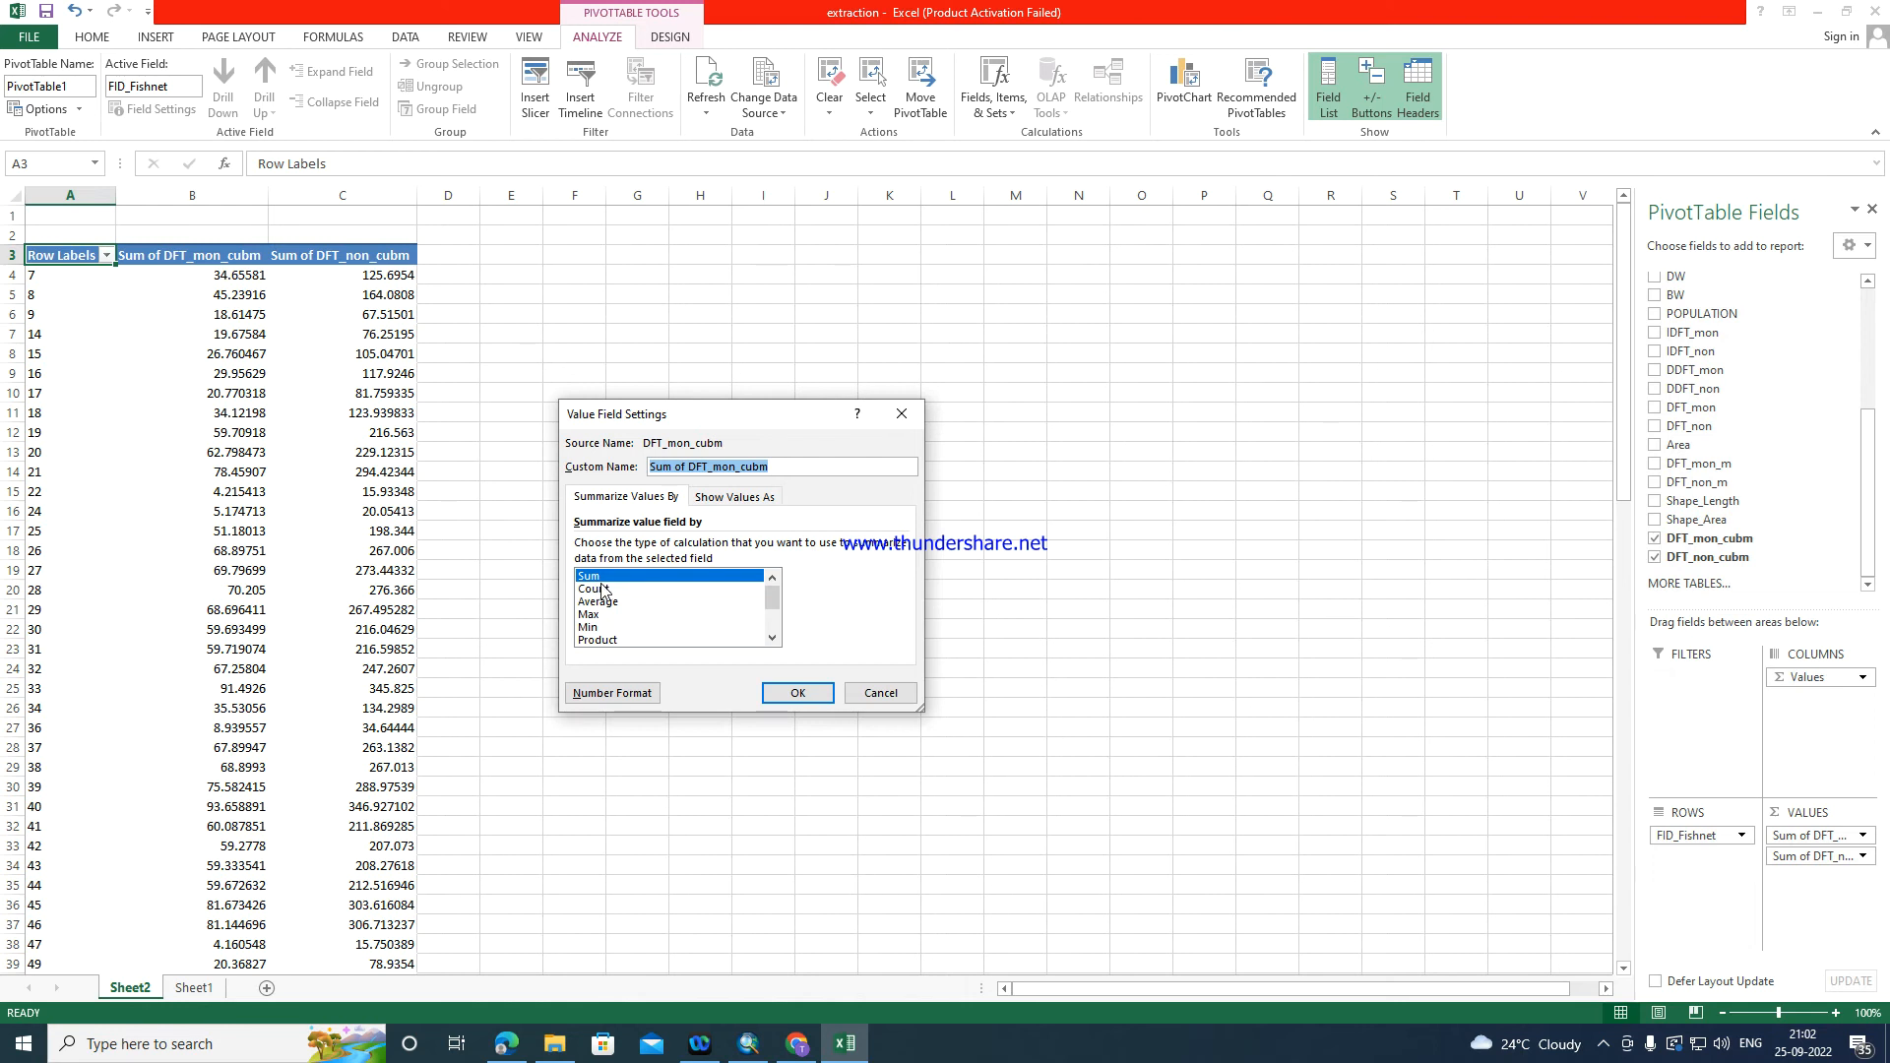
click(780, 694)
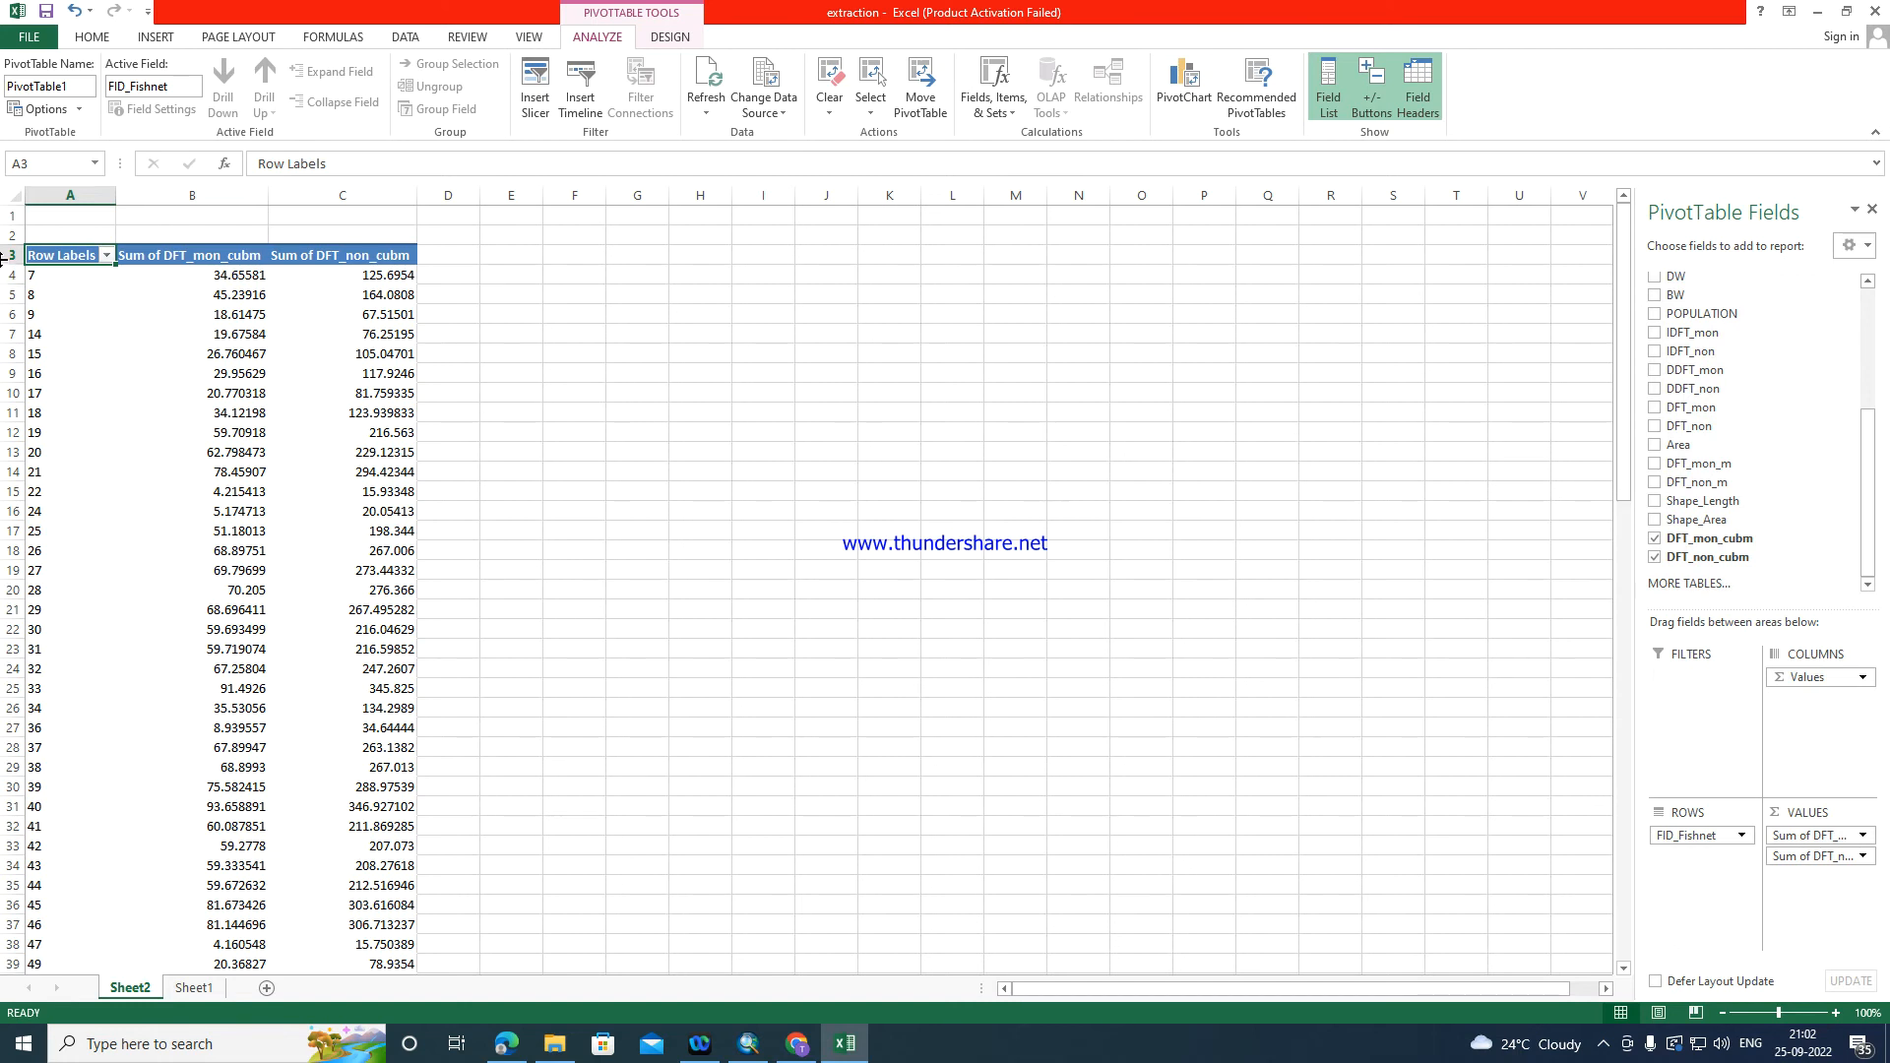
- Copy PivotTable rows 3 to 98, without the grand total, and paste them at cell A1 of a new worksheet
drag(4, 255, 61, 905)
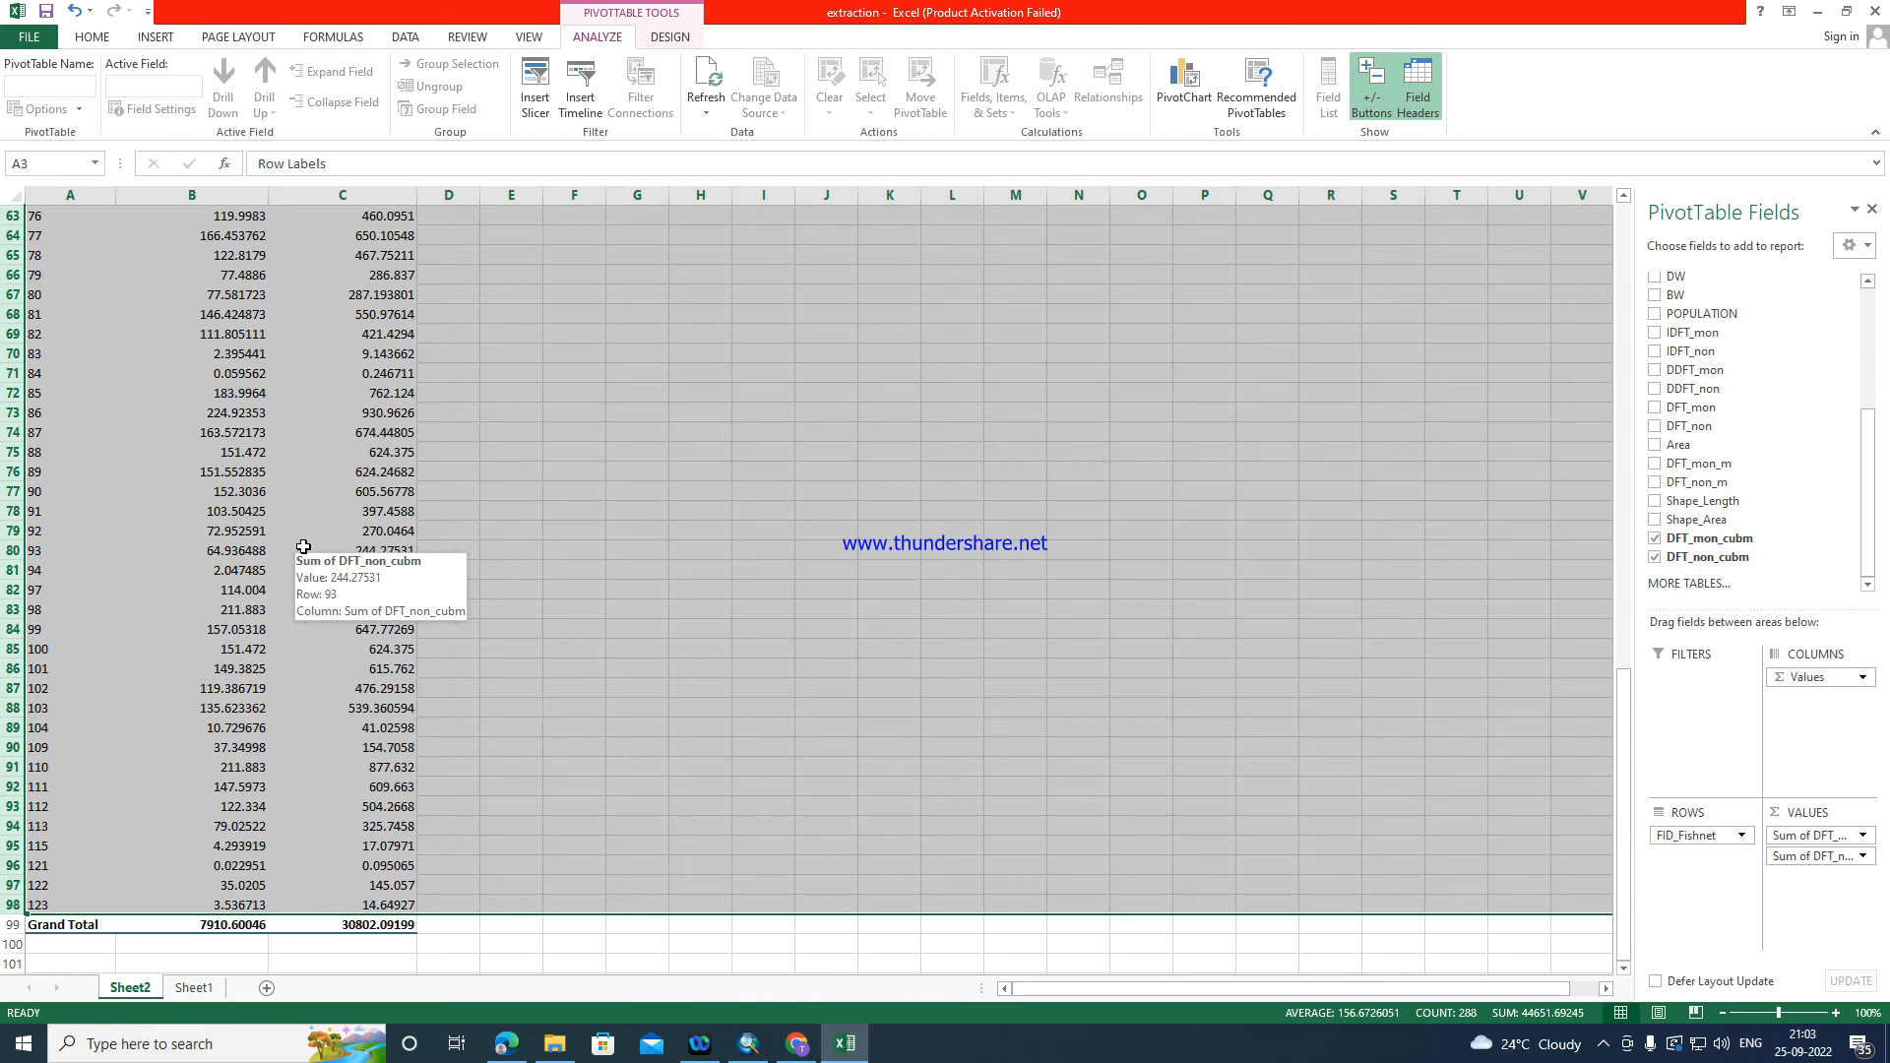
key(ctrl+c)
click(207, 990)
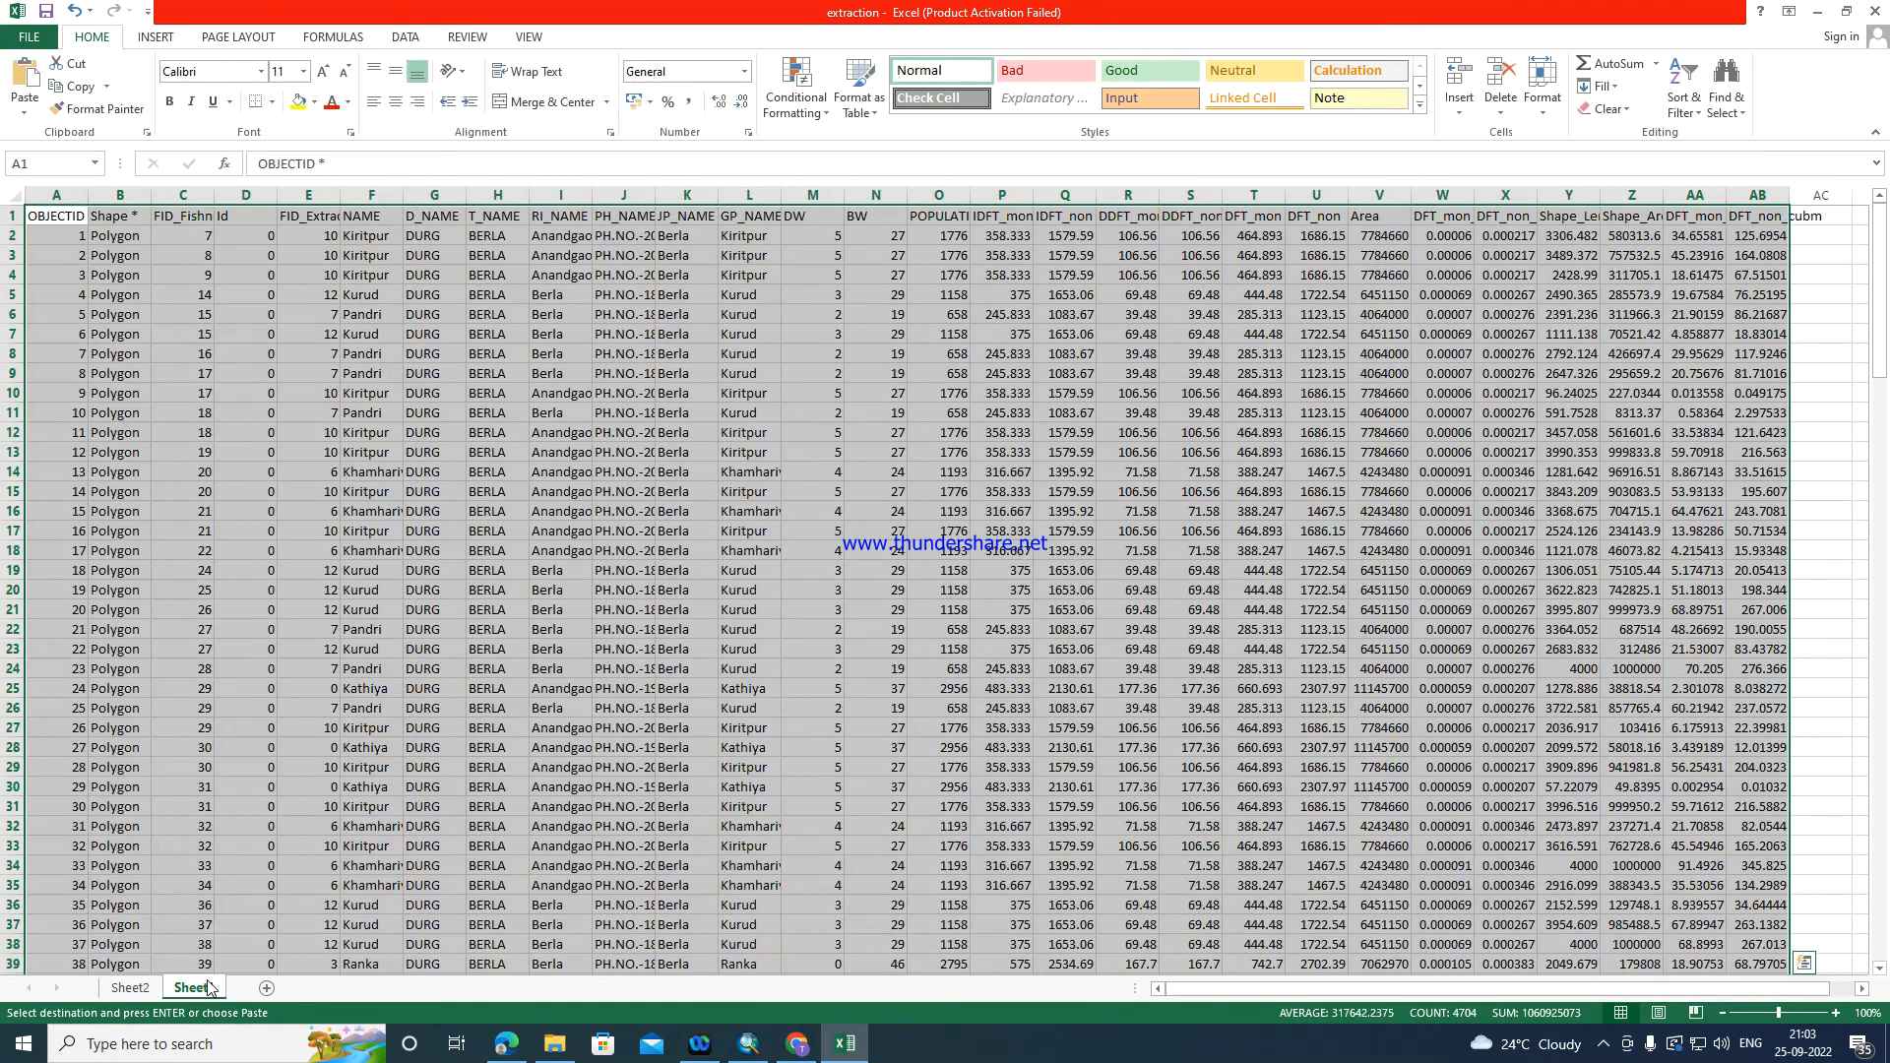
click(266, 988)
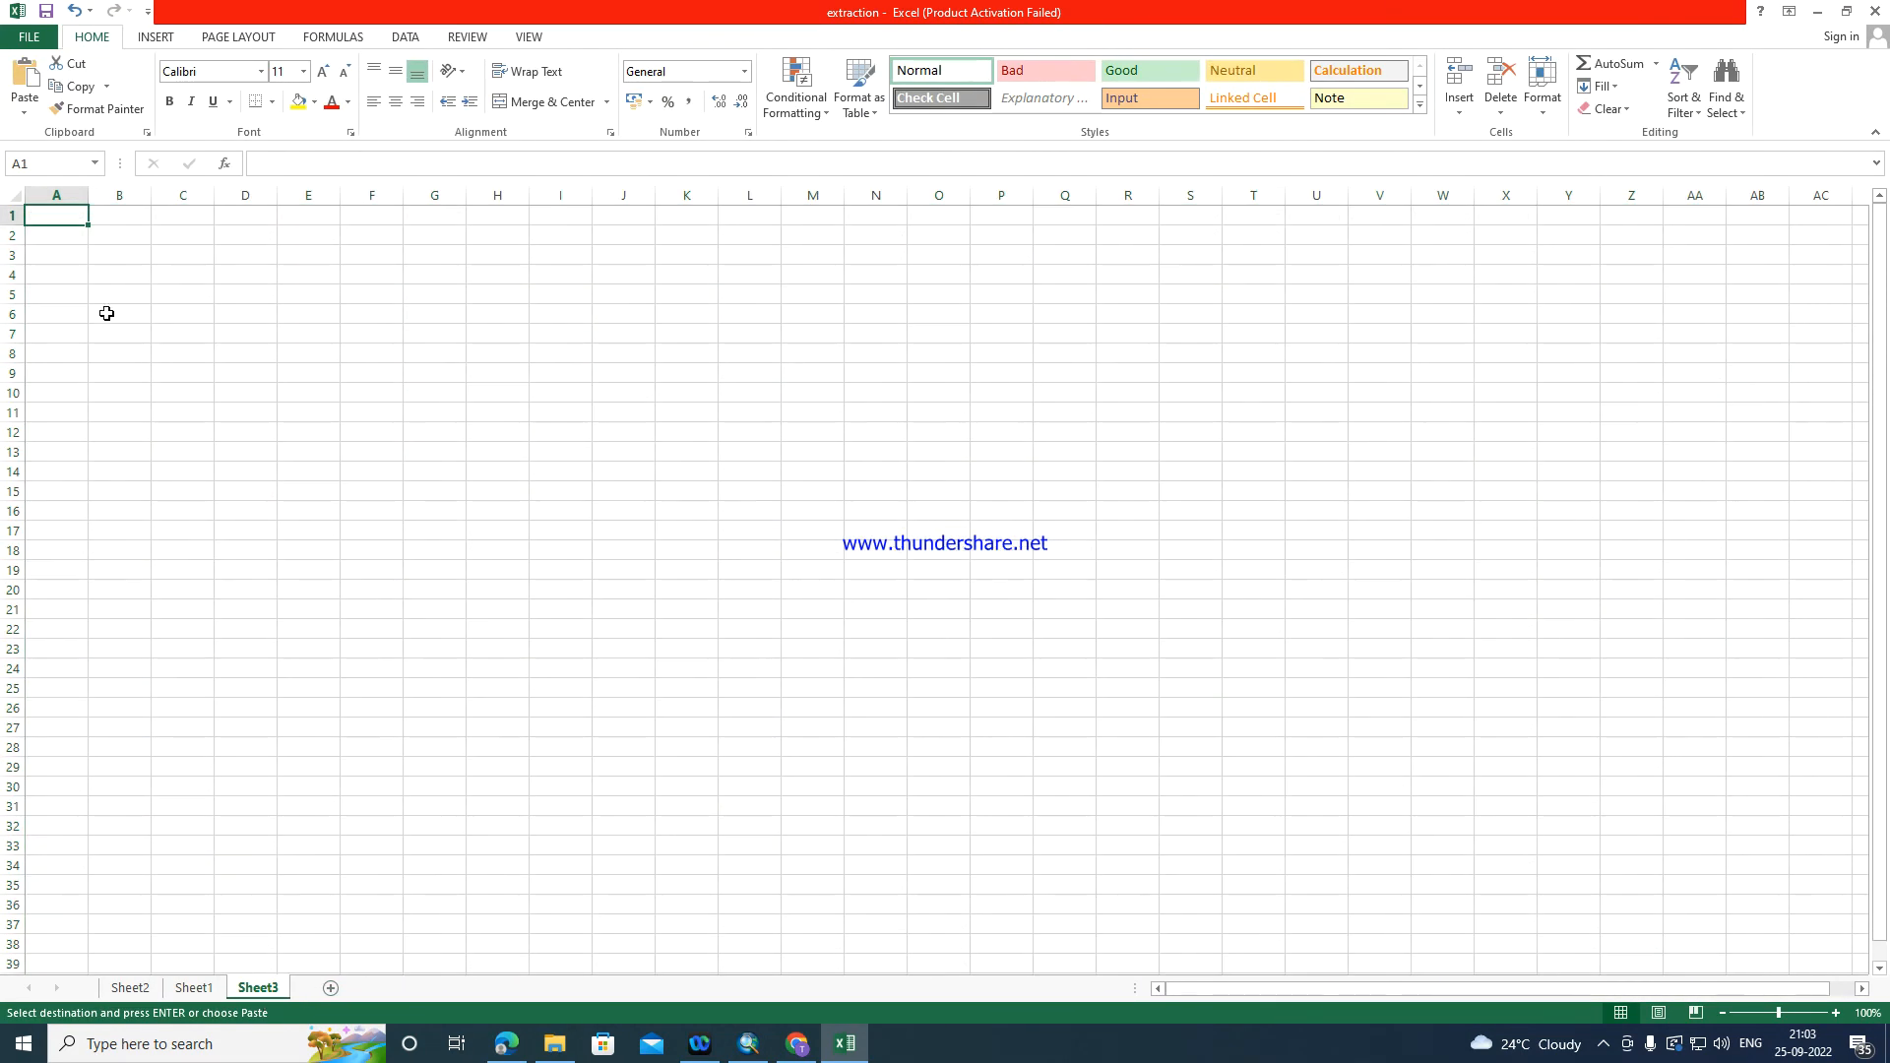
key(ctrl+v)
key(ctrl)
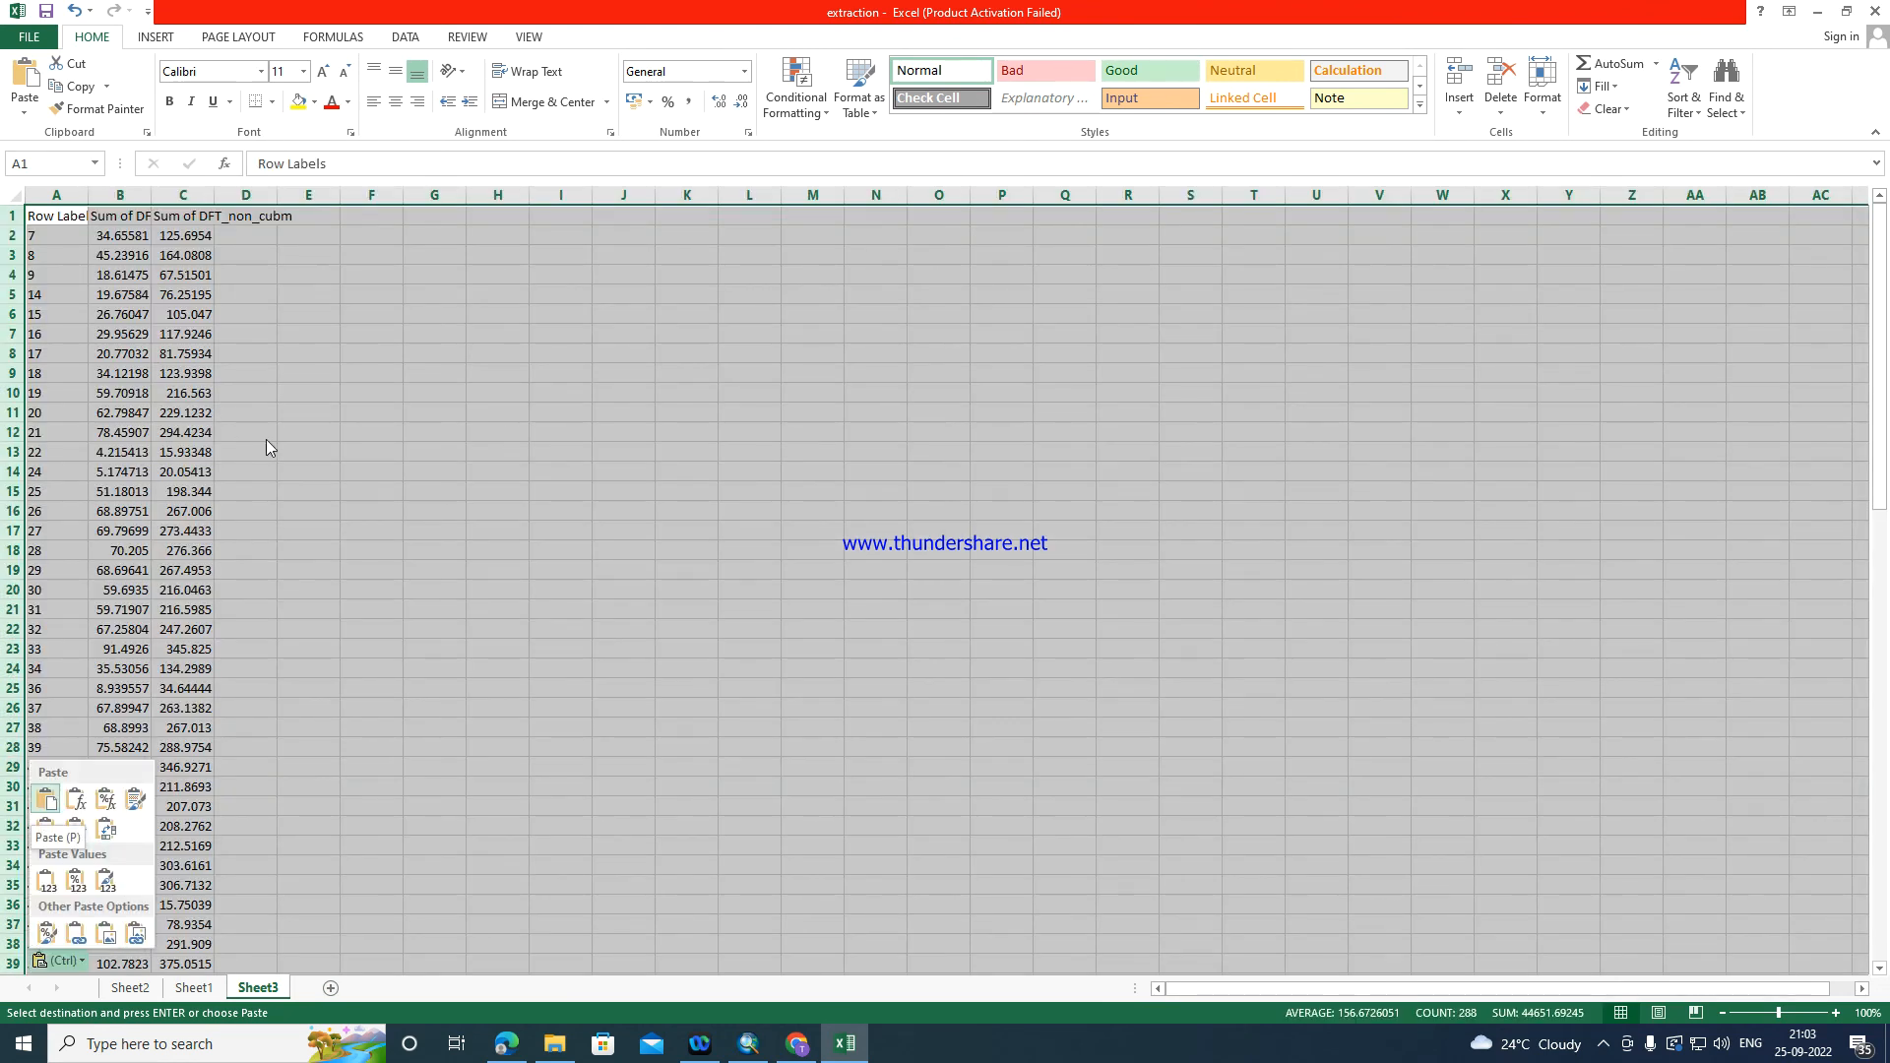
- Widen columns A, B and C of the new sheet so their headers fit
click(248, 321)
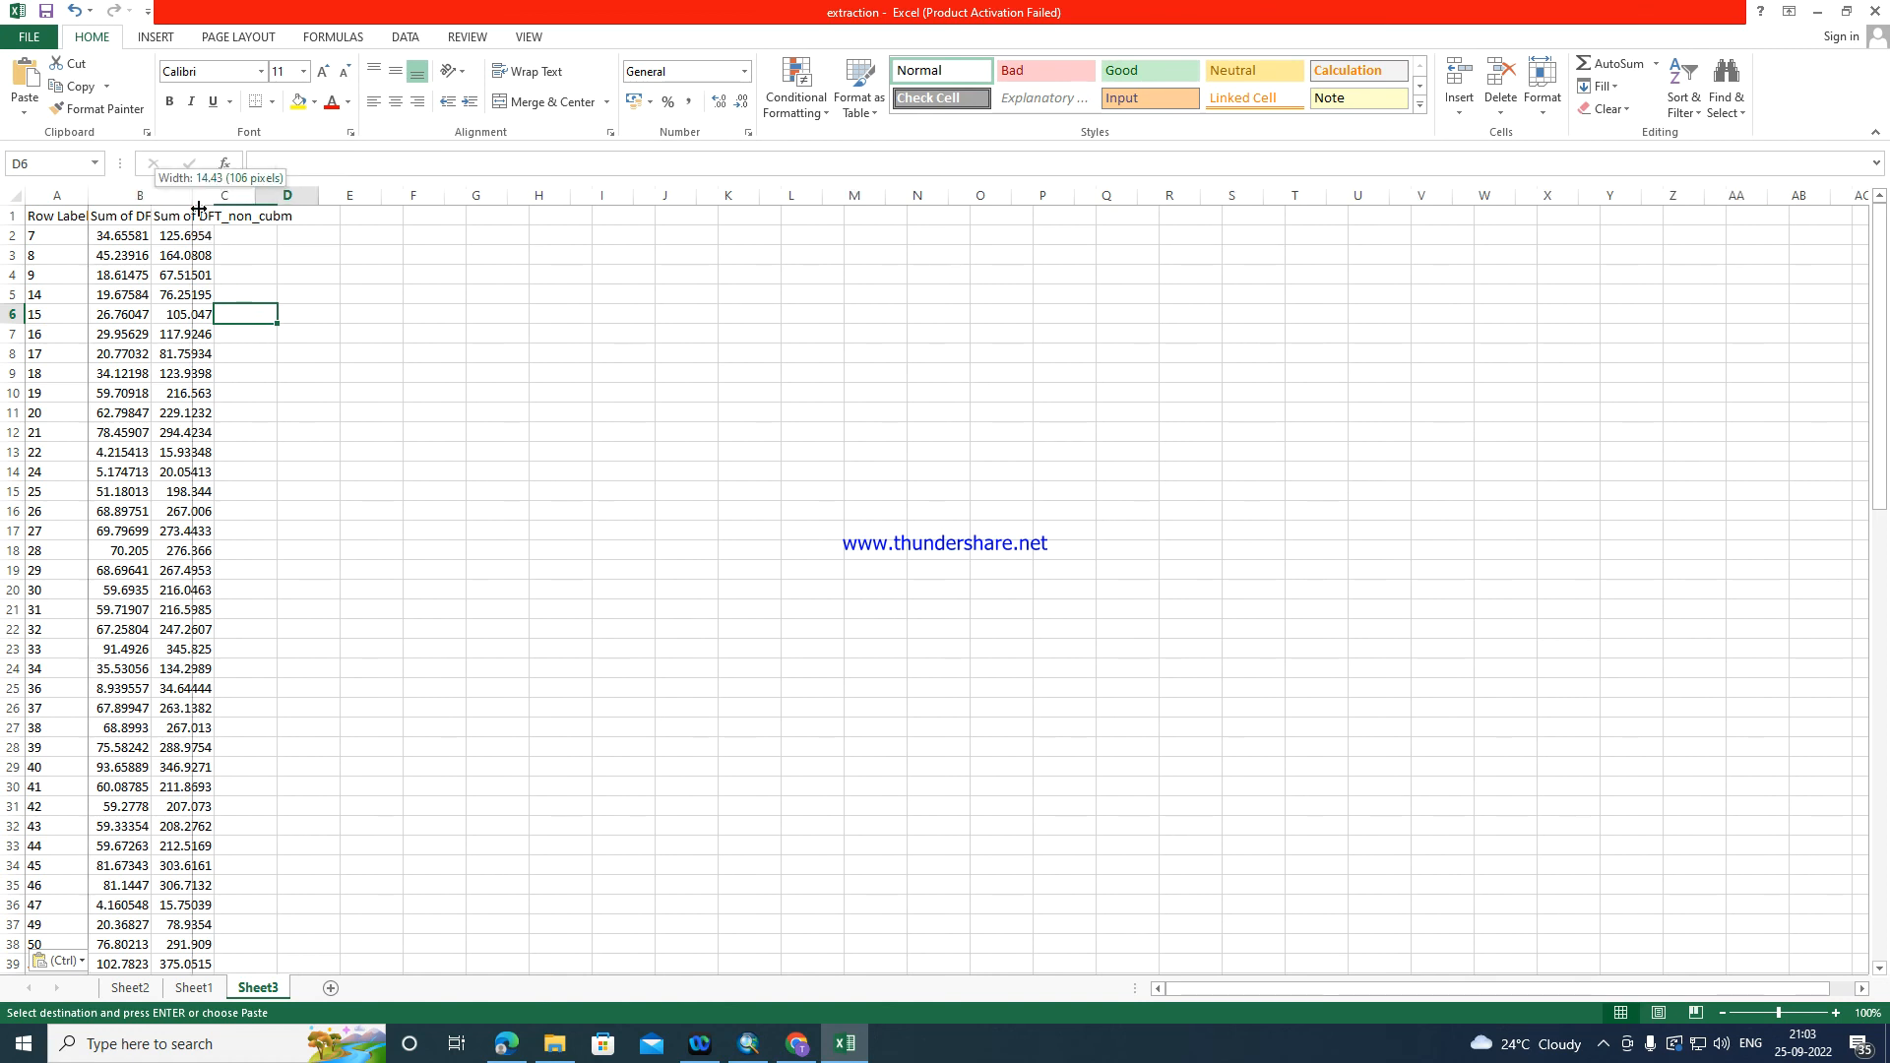
drag(154, 201, 205, 210)
drag(201, 200, 396, 195)
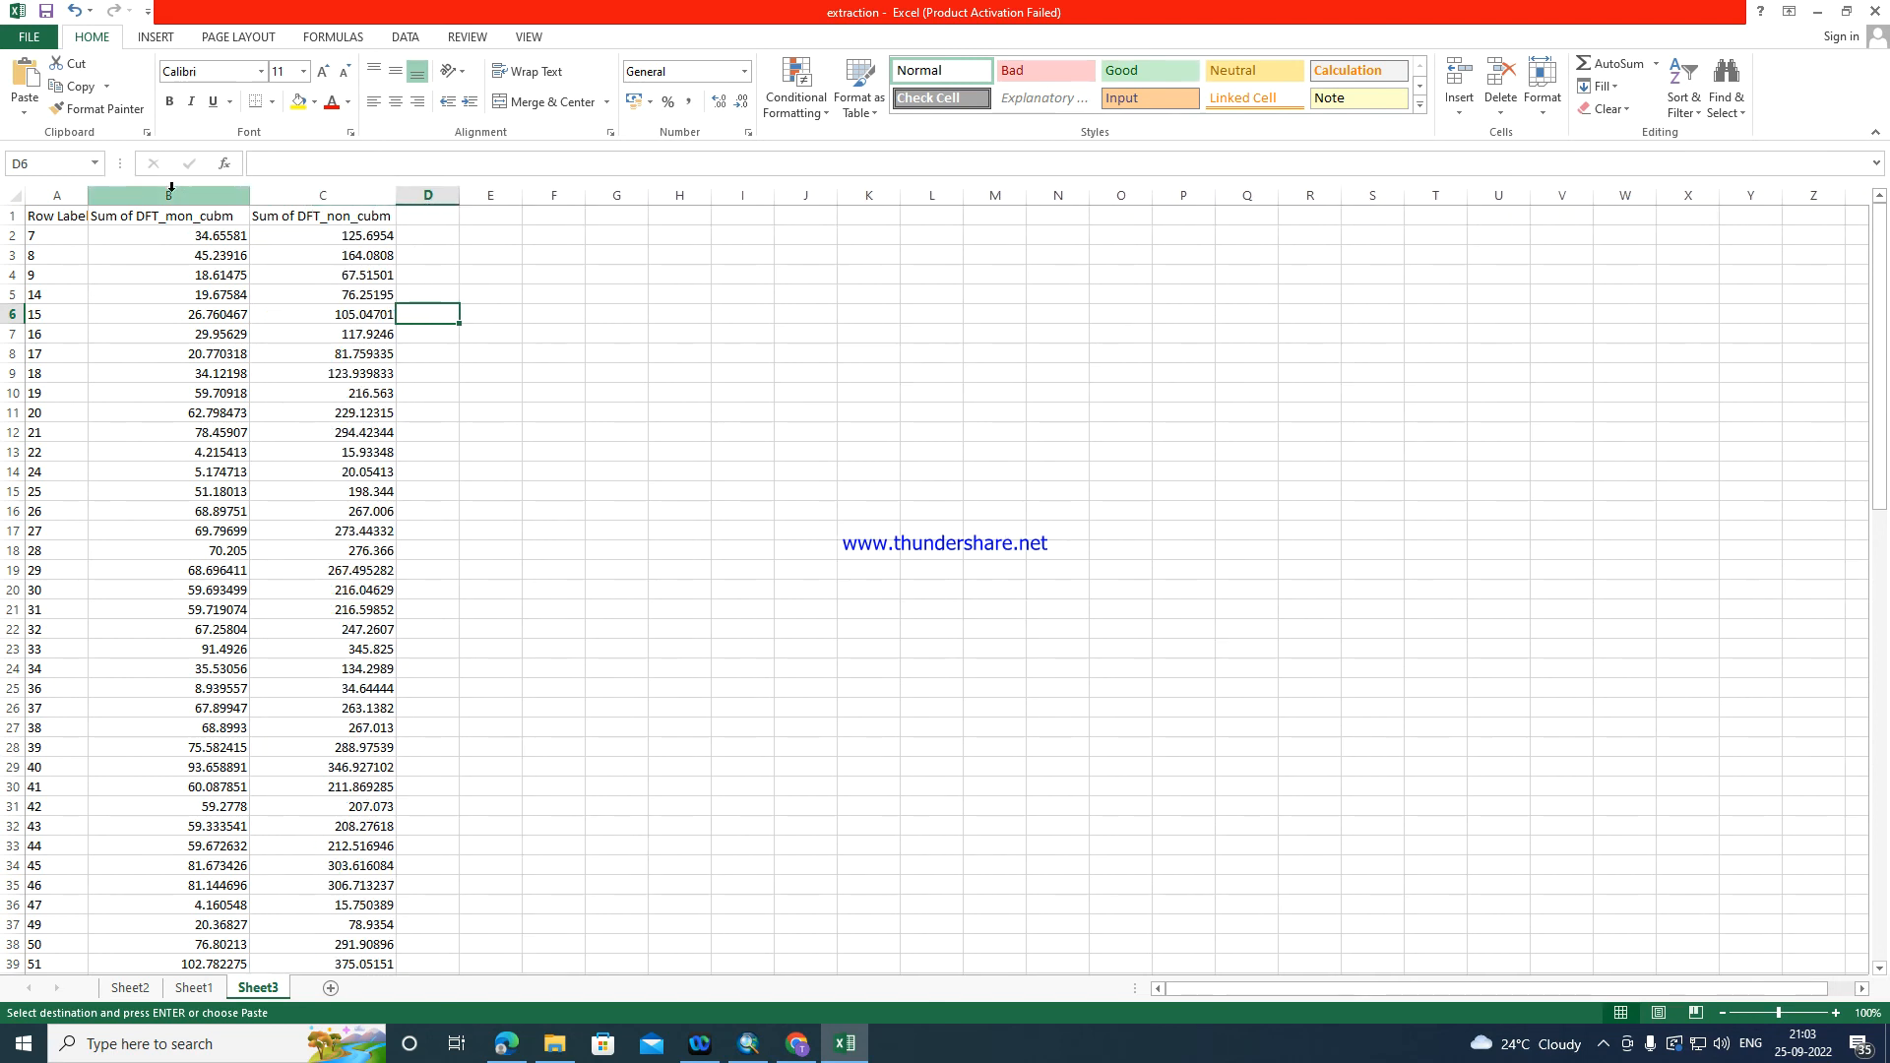
drag(86, 198, 124, 198)
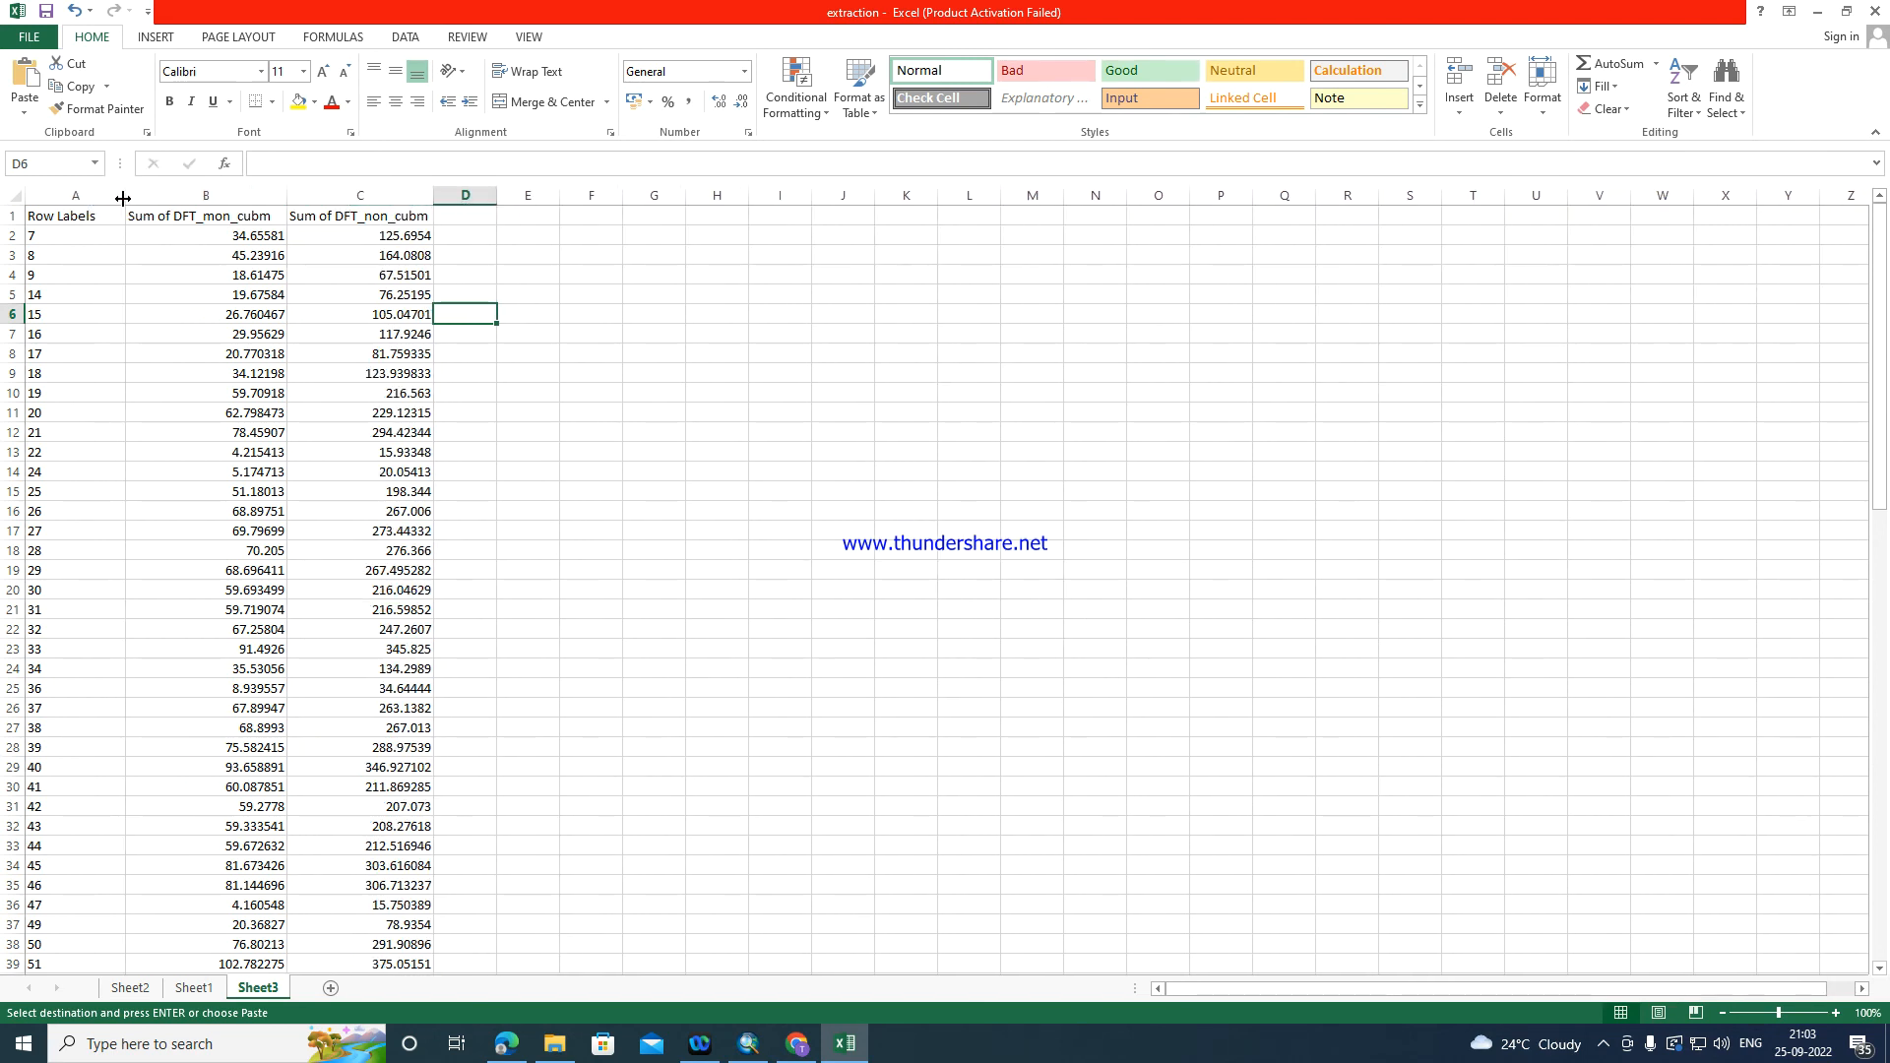
- Shorten the header in cell B1 to DFT_mon
double_click(223, 217)
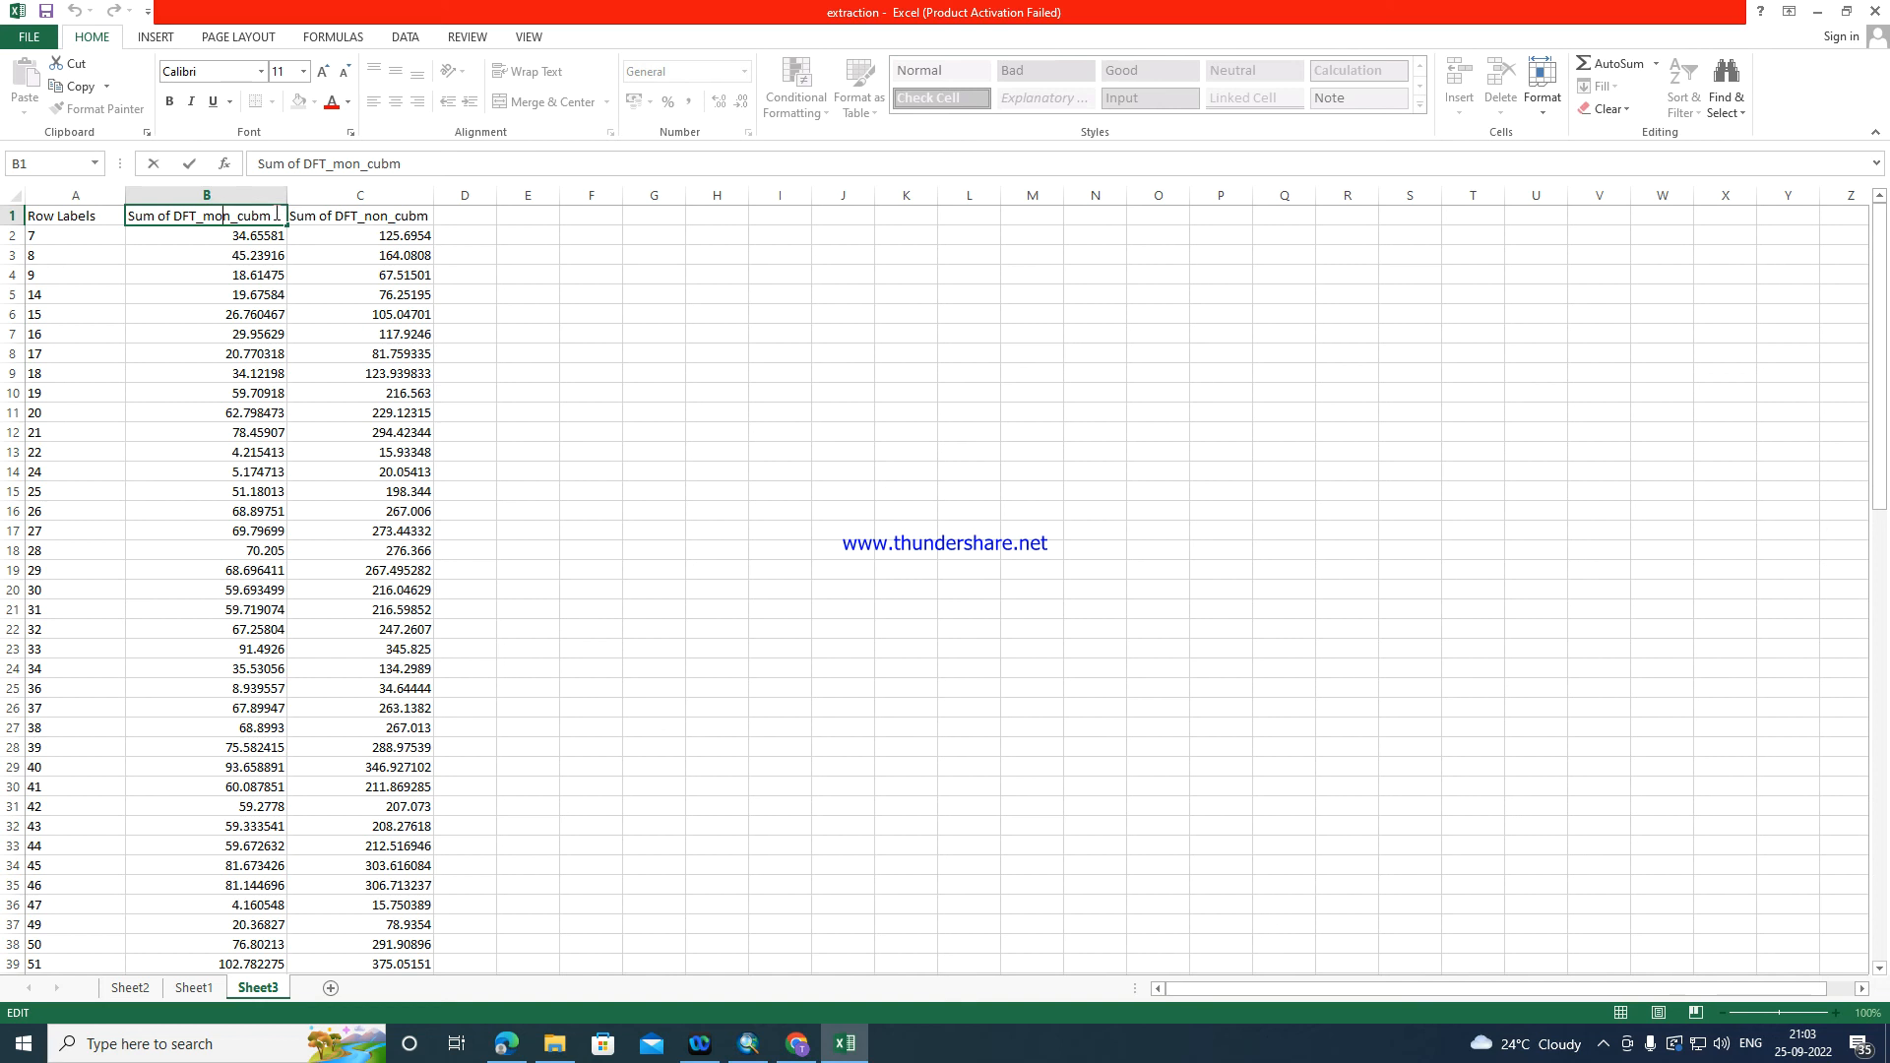
key(BackSpace)
key(BackSpace)
click(171, 210)
key(BackSpace)
key(BackSpace)
key(BackSpace)
key(BackSpace)
key(BackSpace)
key(BackSpace)
key(BackSpace)
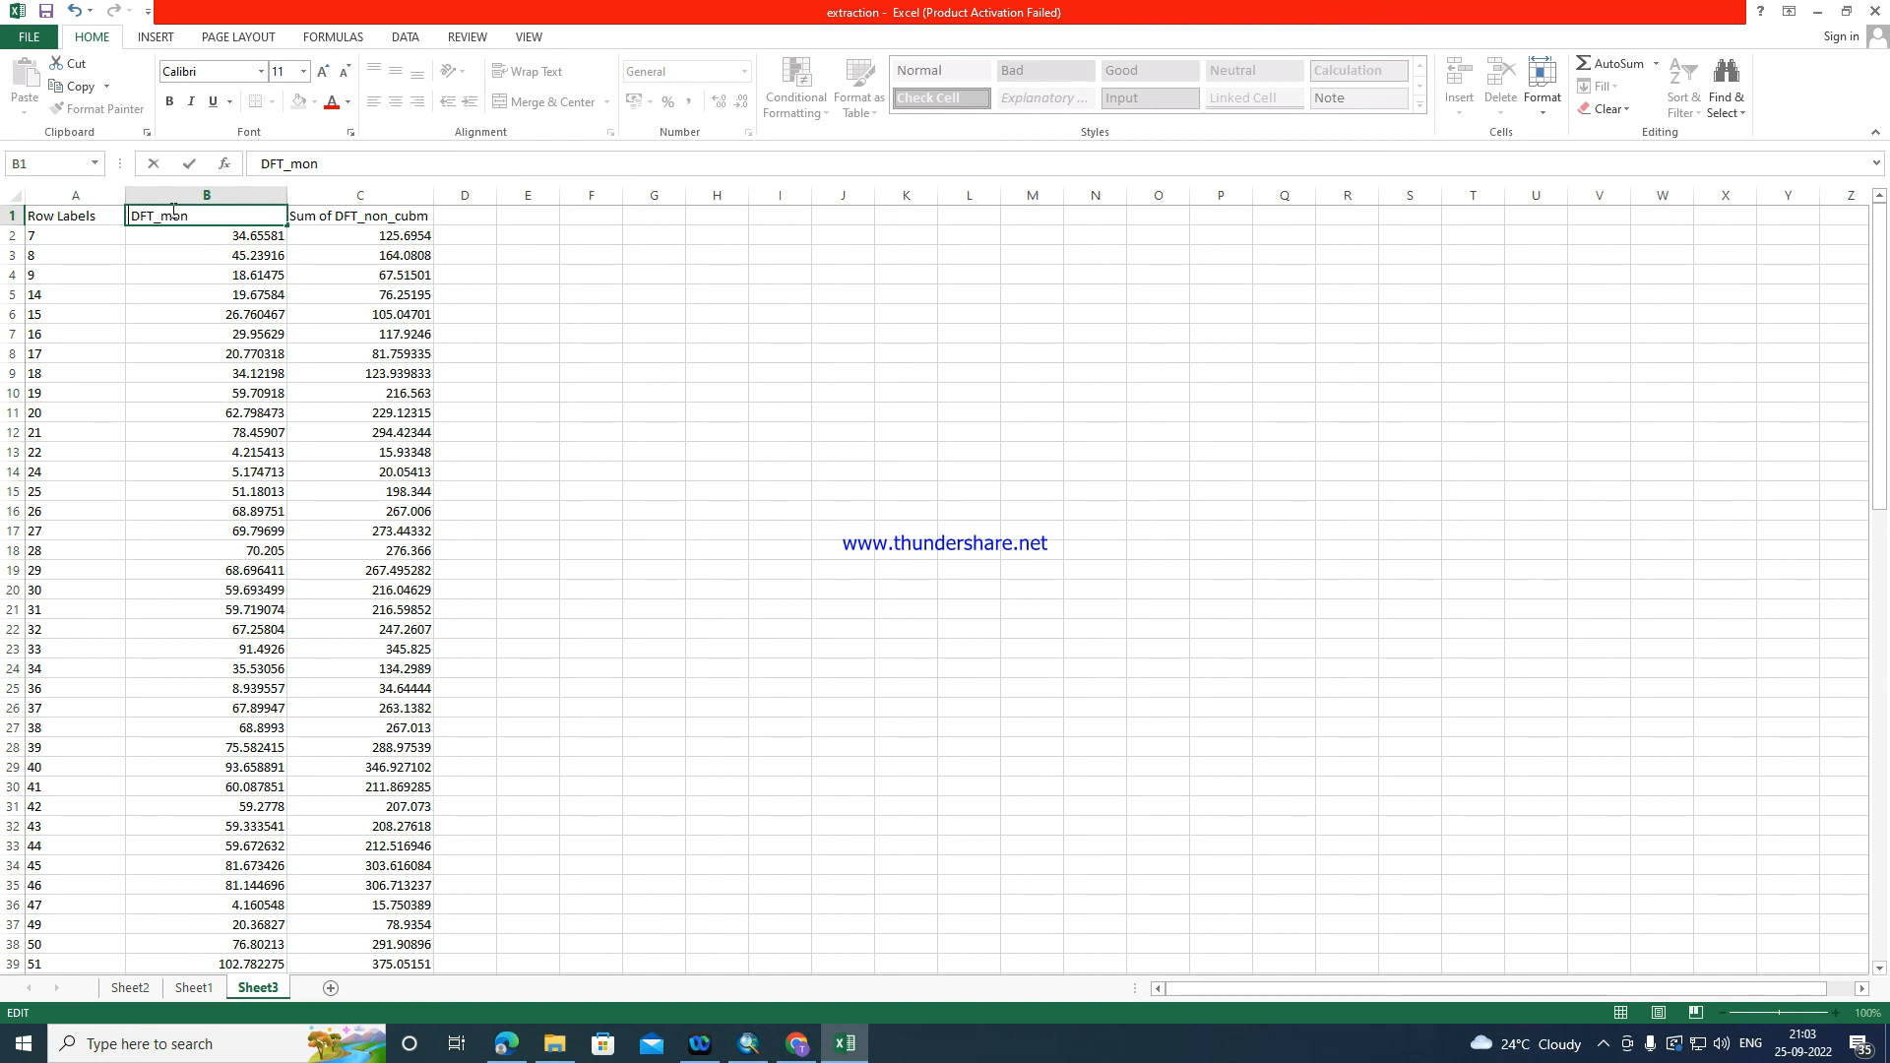
- Shorten the header in cell C1 to DFT_non
double_click(424, 220)
key(BackSpace)
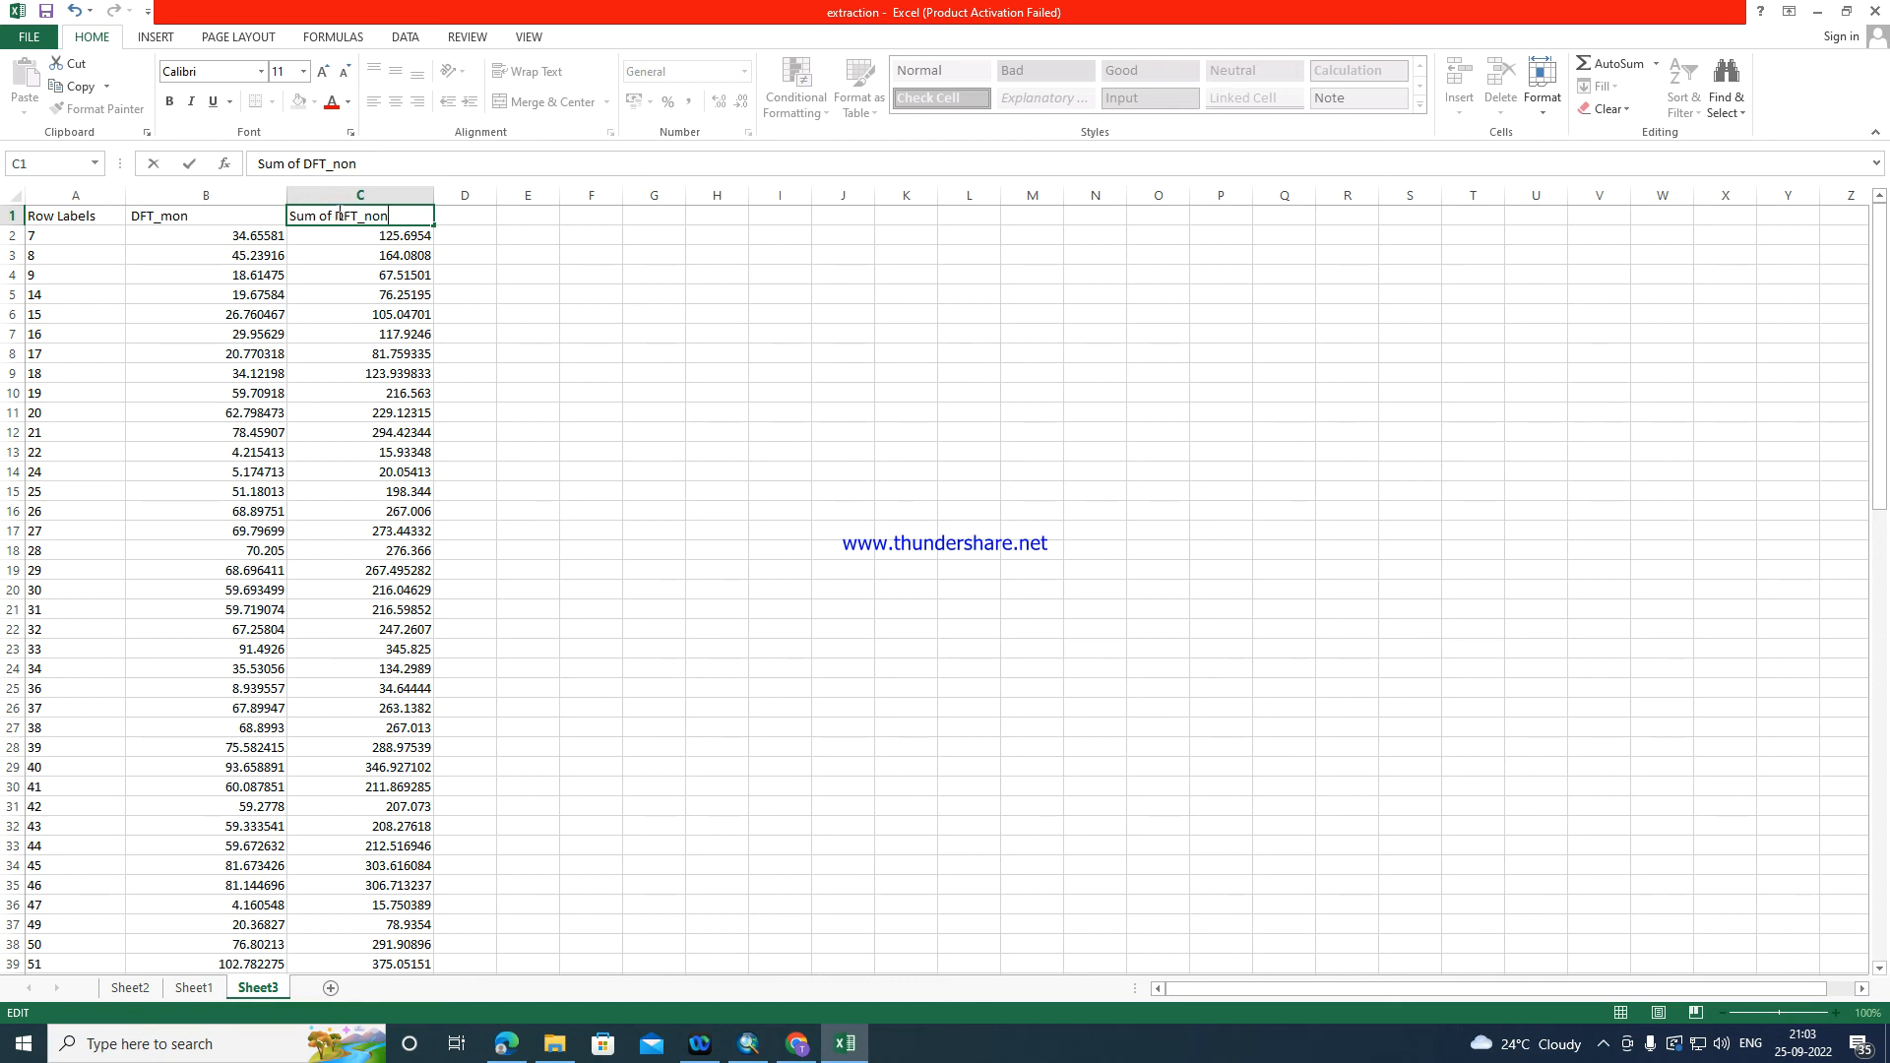
key(BackSpace)
key(BackSpace)
key(BackSpace)
key(BackSpace)
key(BackSpace)
key(BackSpace)
key(BackSpace)
click(456, 338)
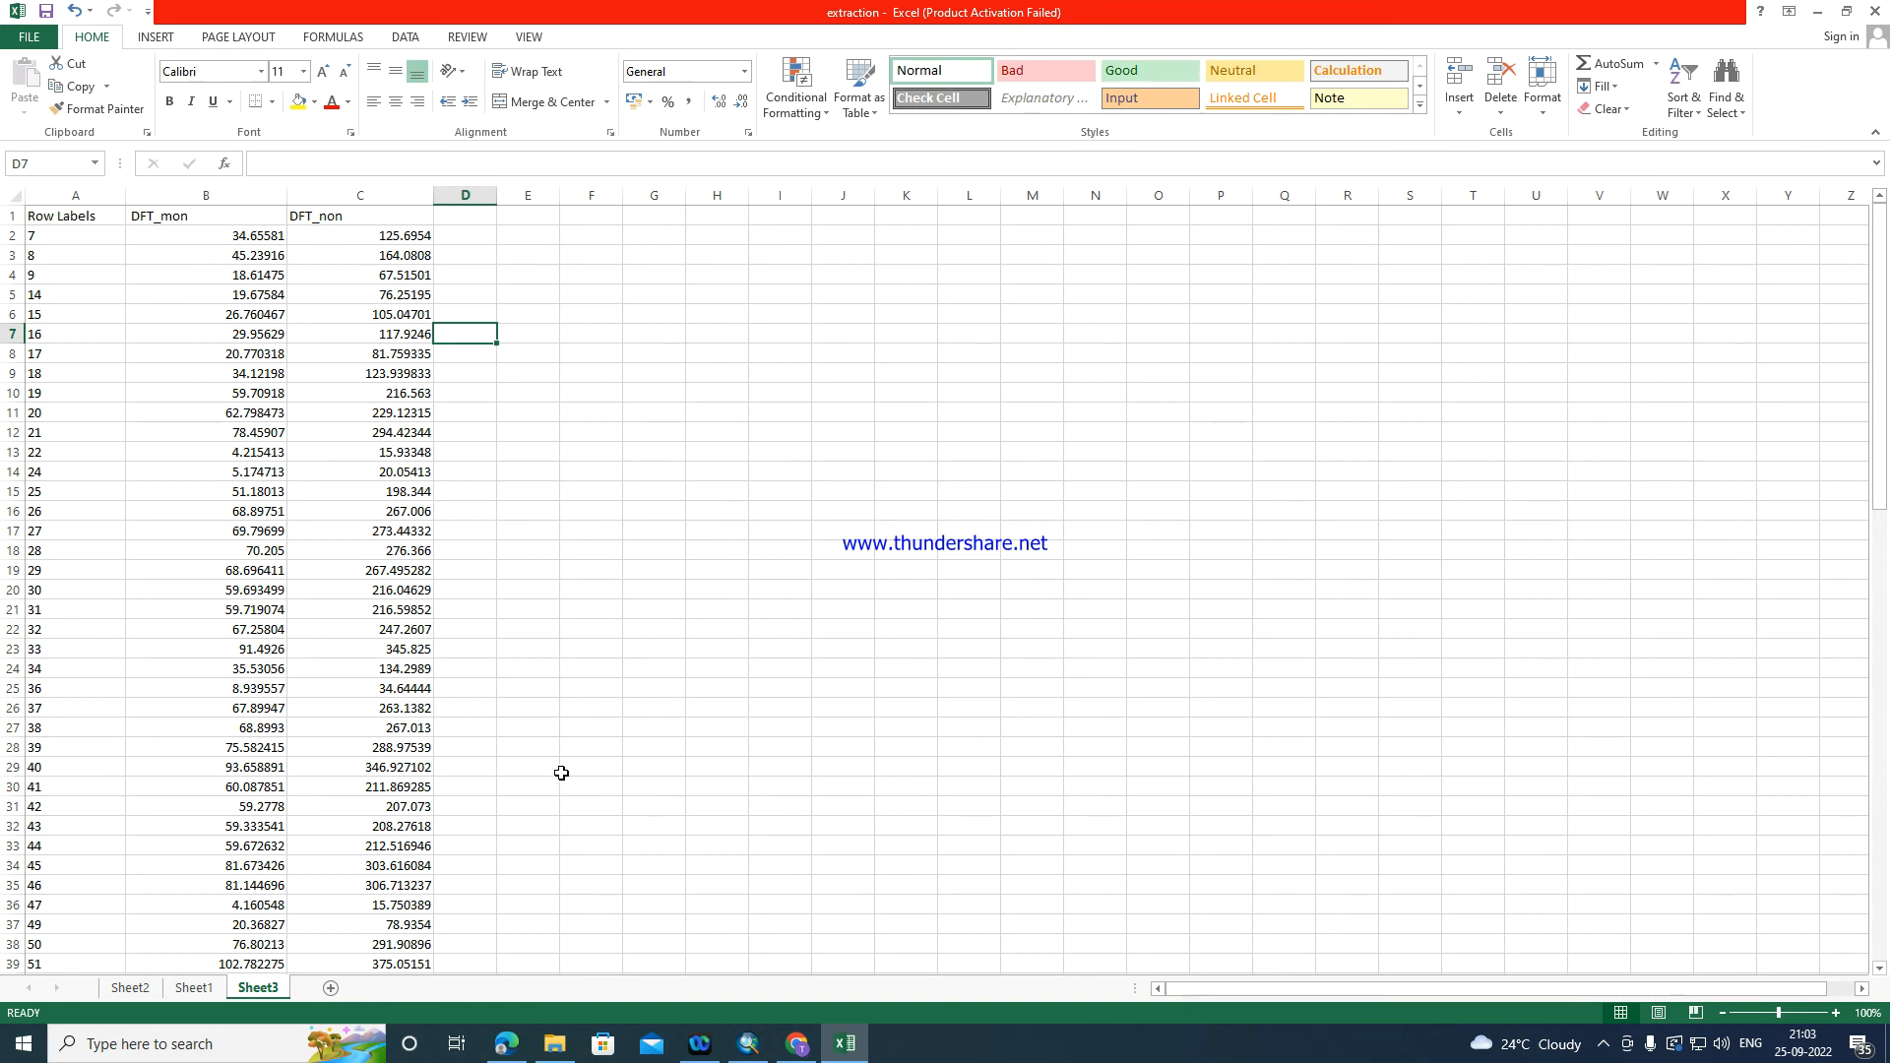
- Switch back to ArcMap, clear the Fishnet_Intersect selection and close its attribute table
mouse_move(548, 1058)
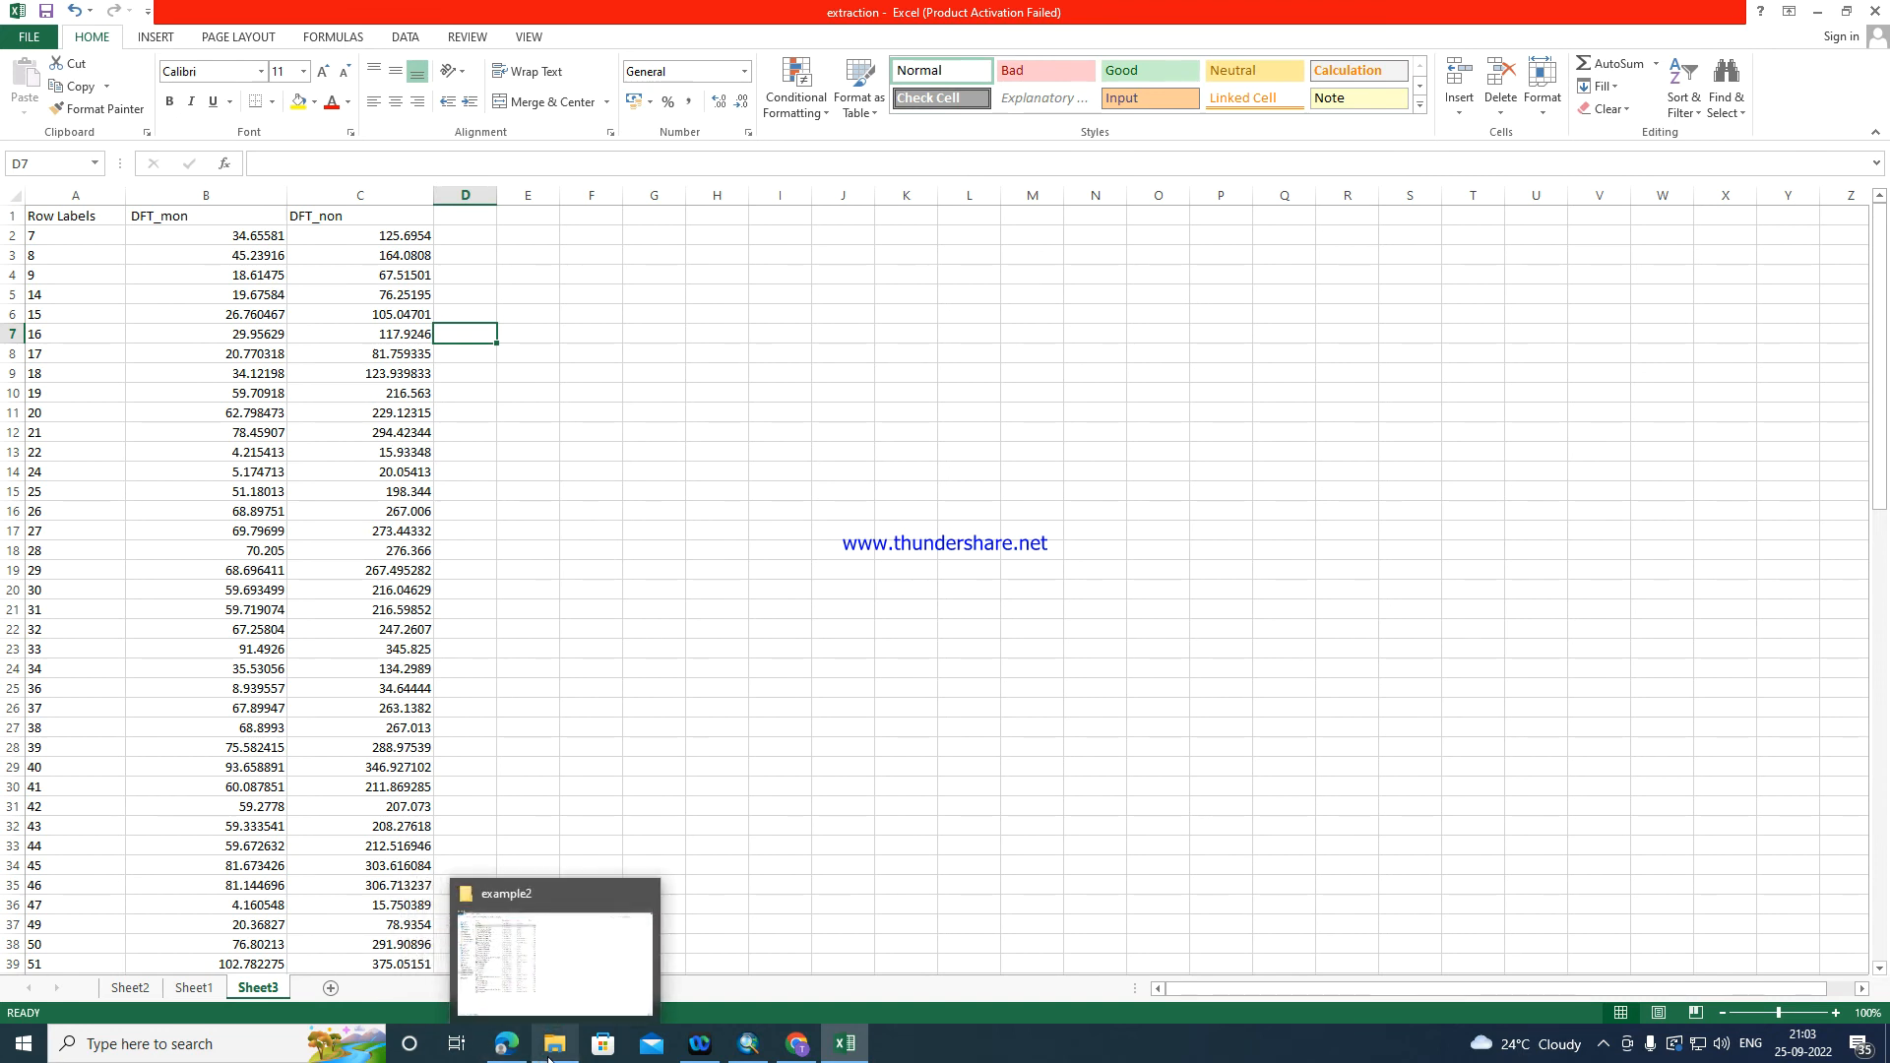
mouse_move(557, 989)
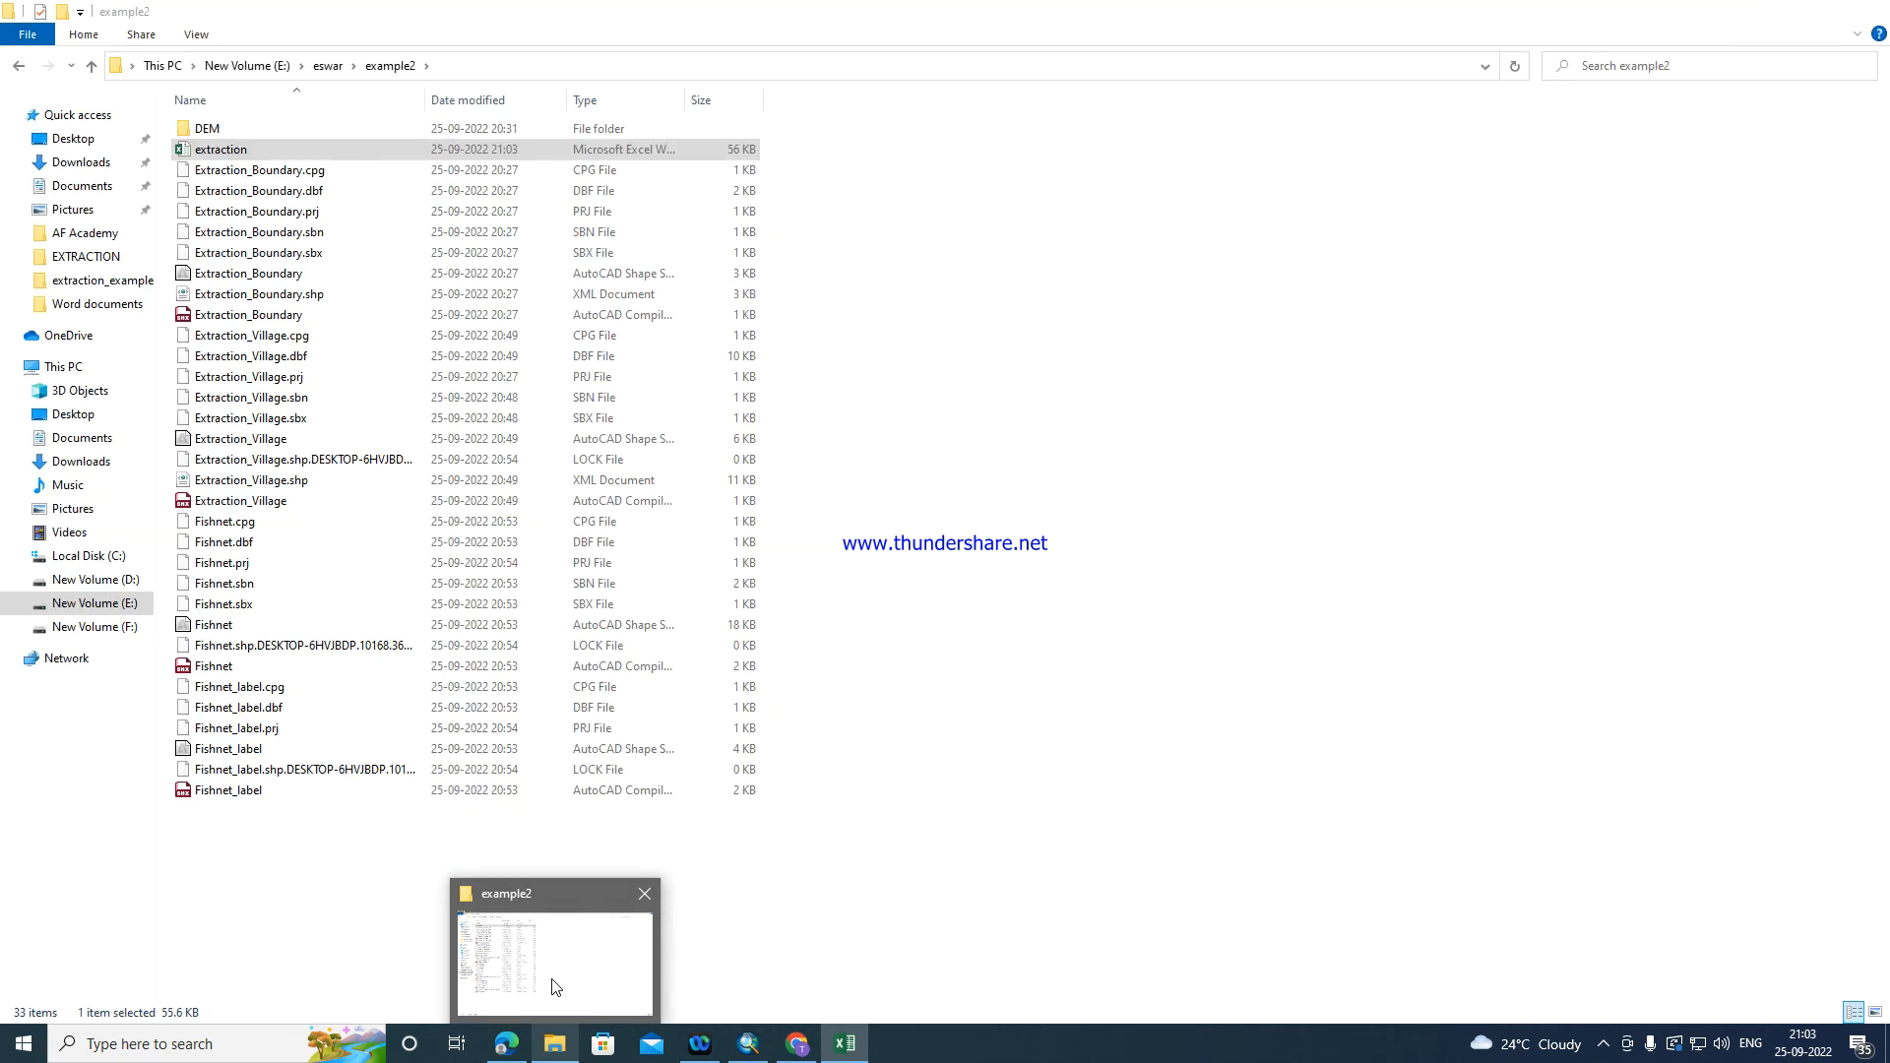
mouse_move(748, 1044)
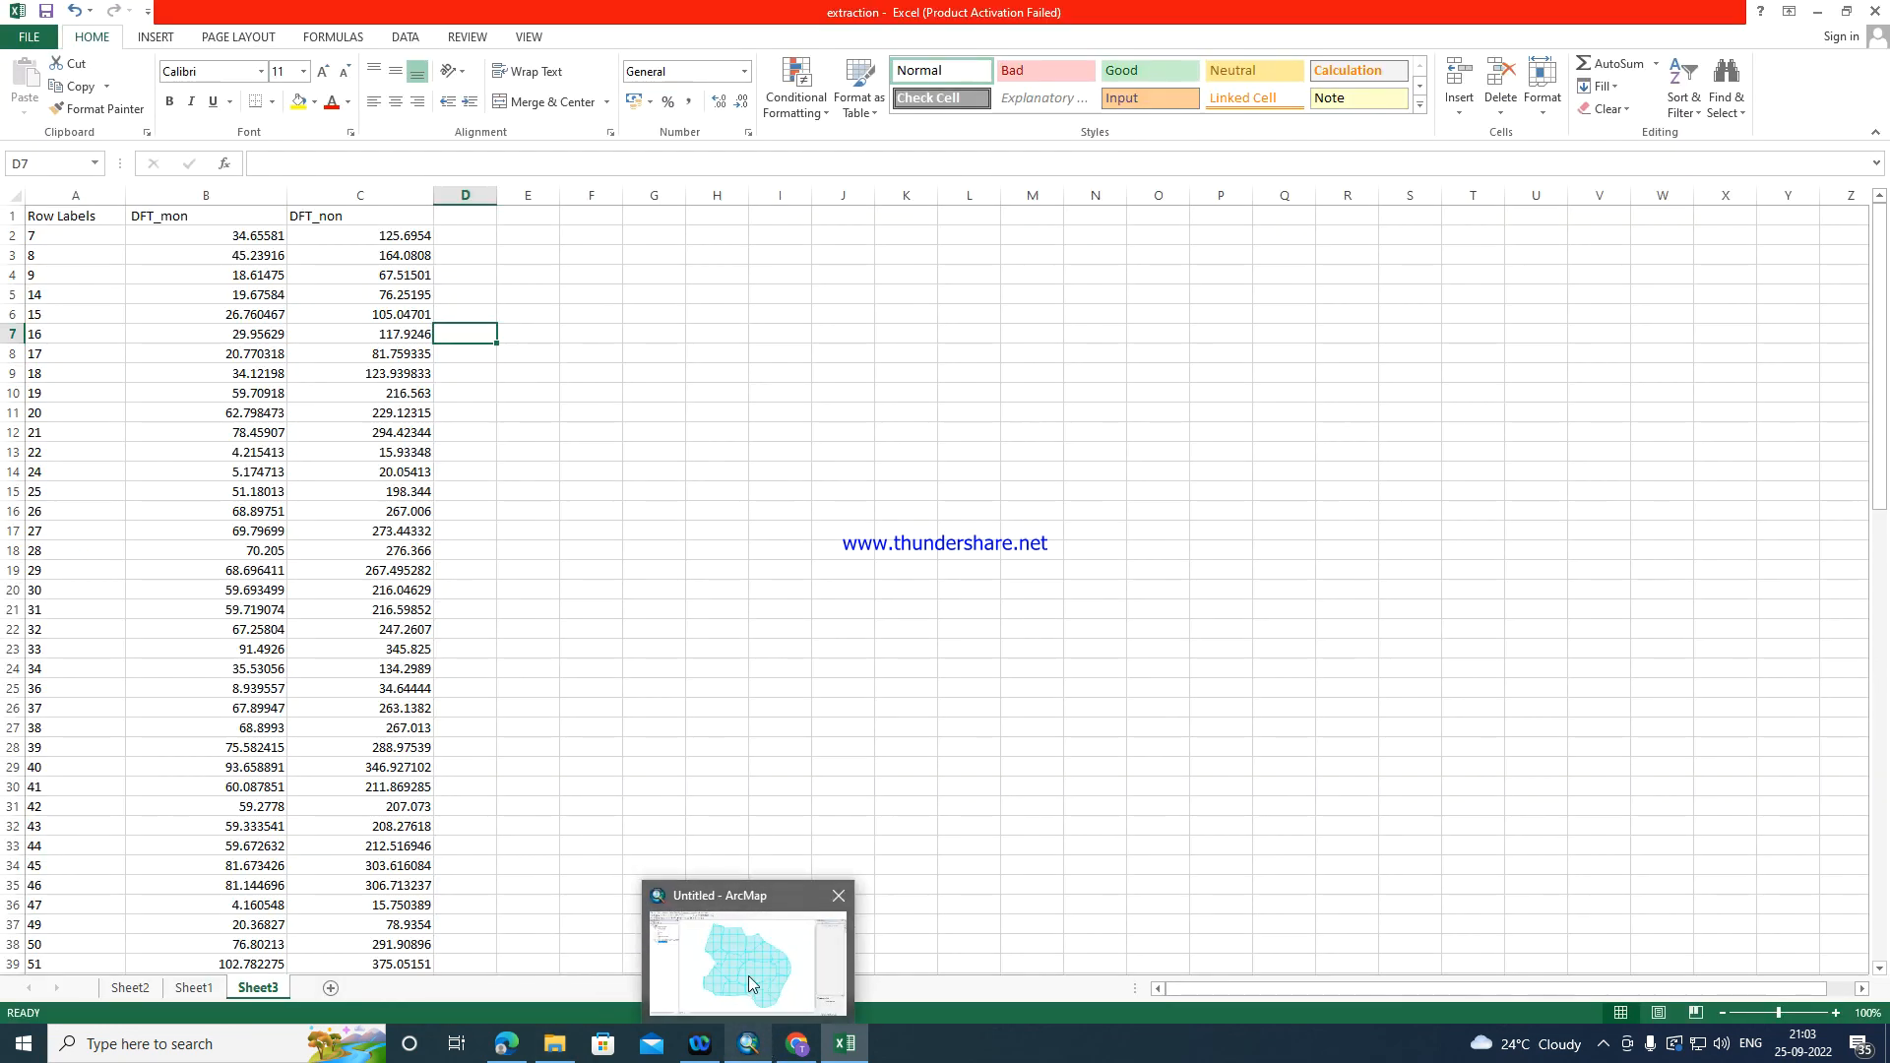
click(748, 972)
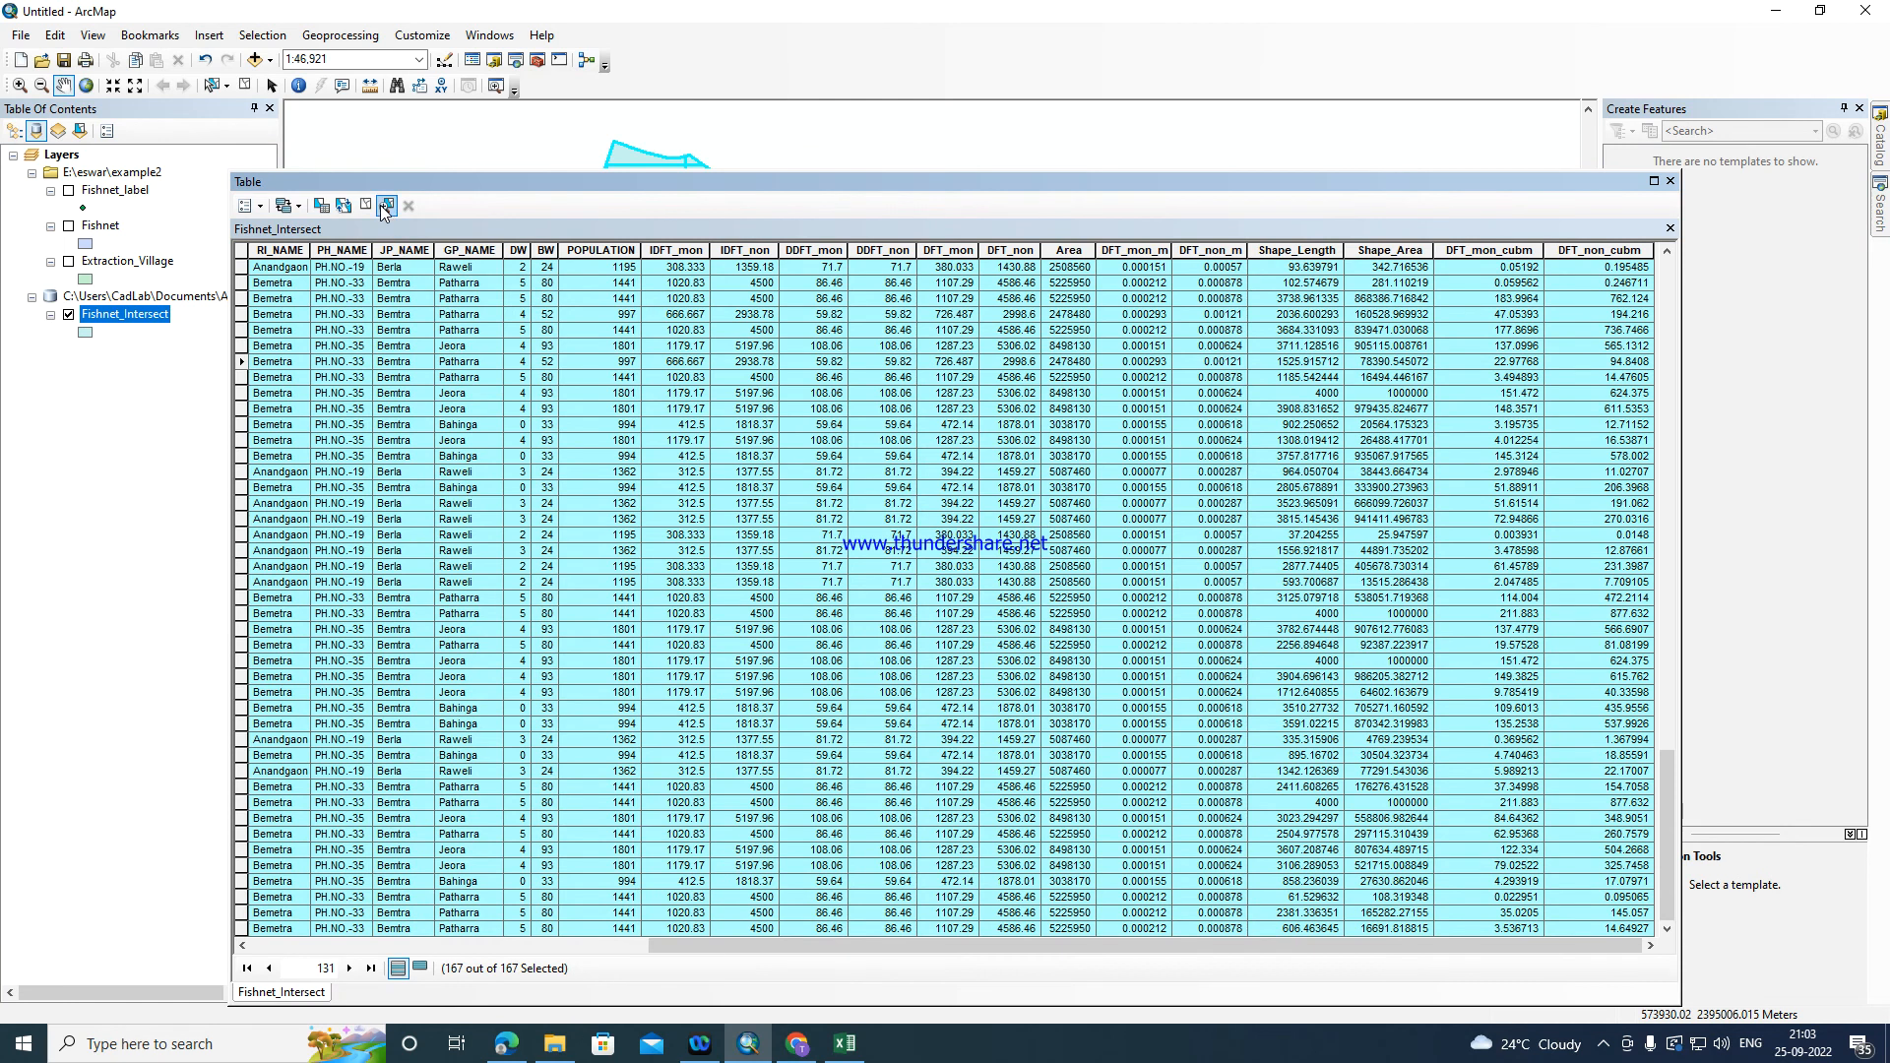
click(367, 205)
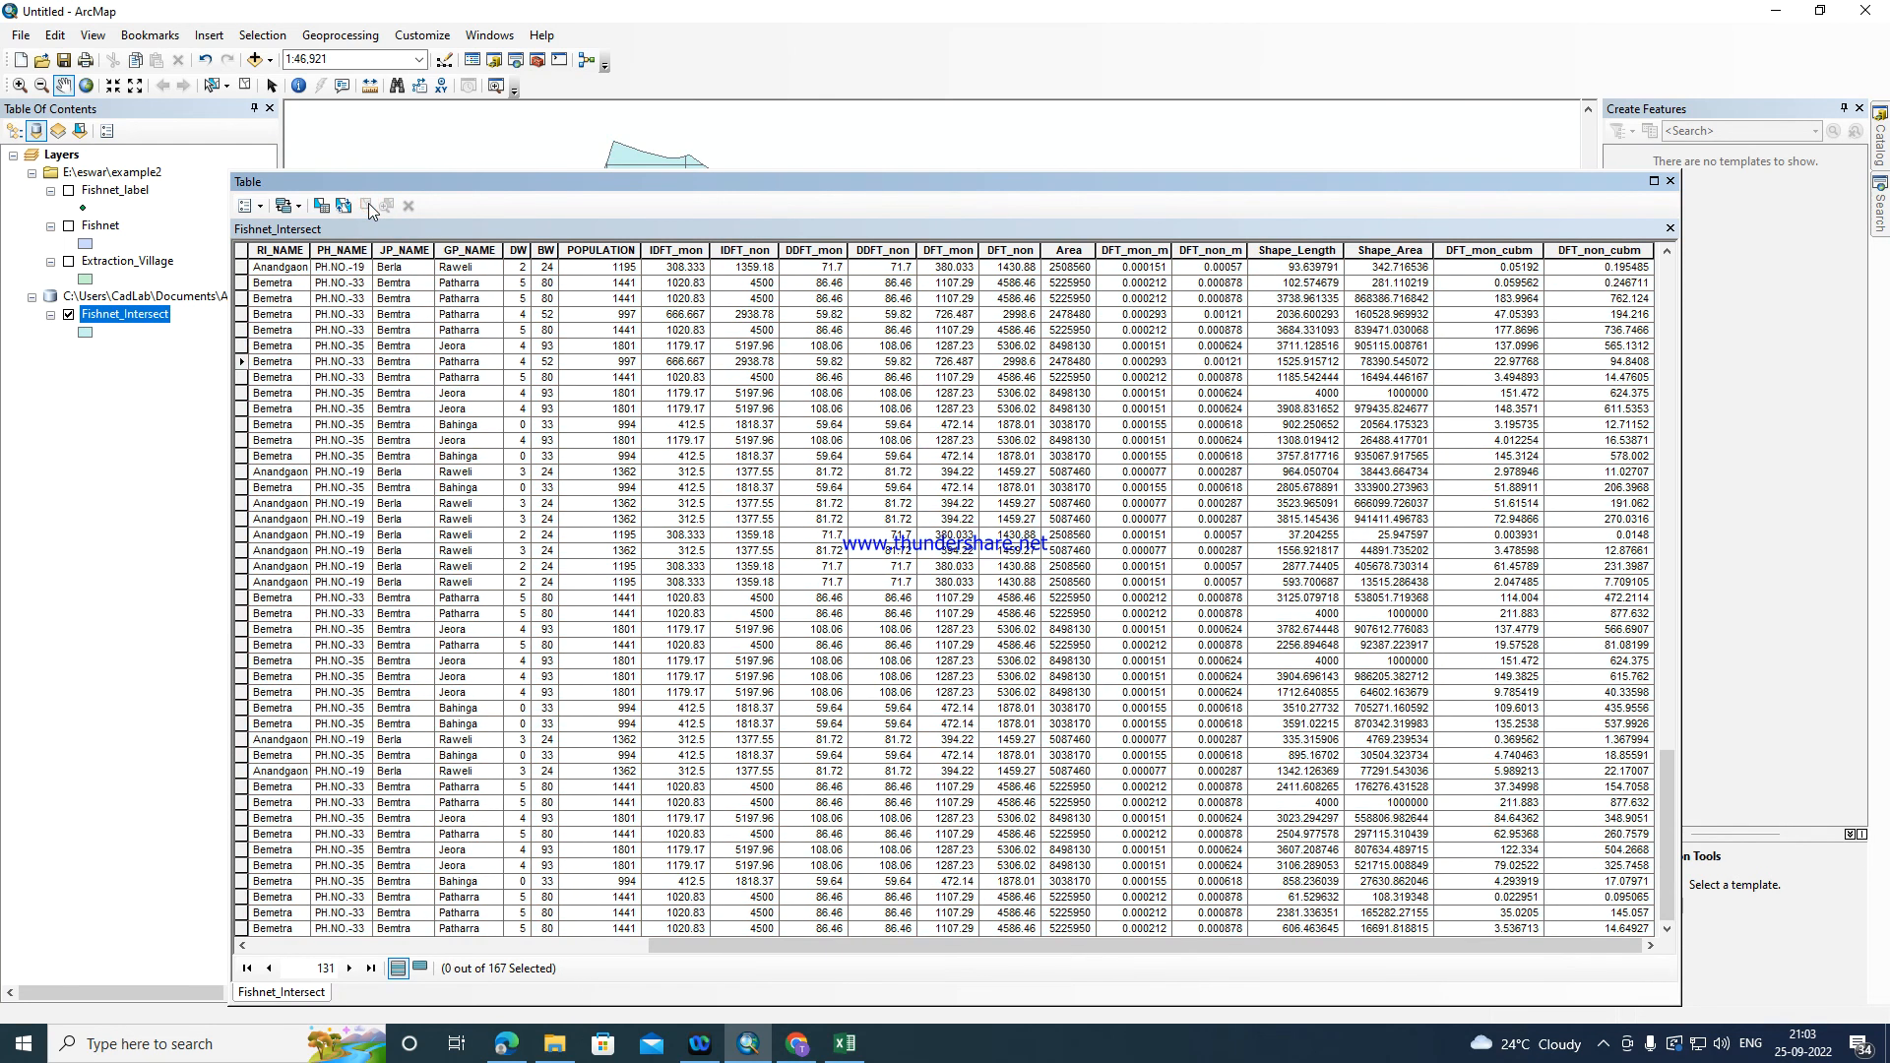
click(1670, 181)
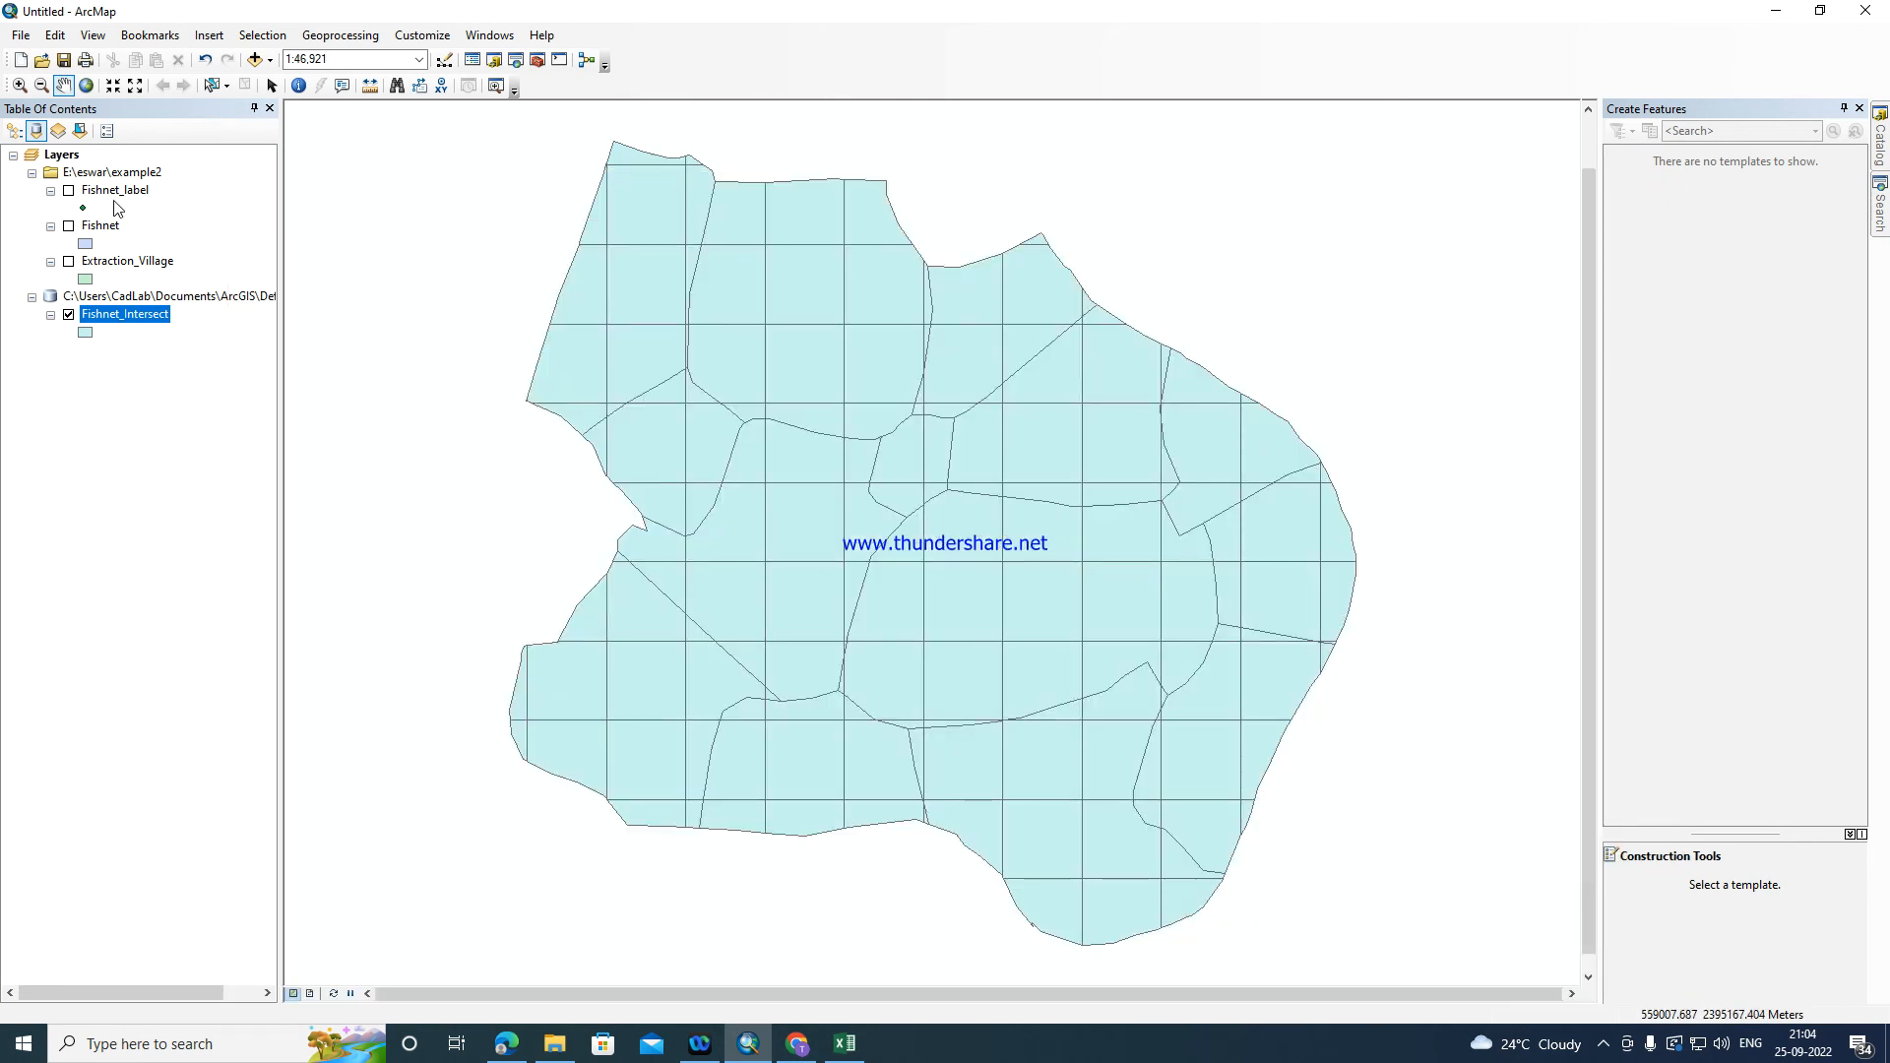
- Show the Fishnet_label point layer on the map and open its attribute table
click(69, 191)
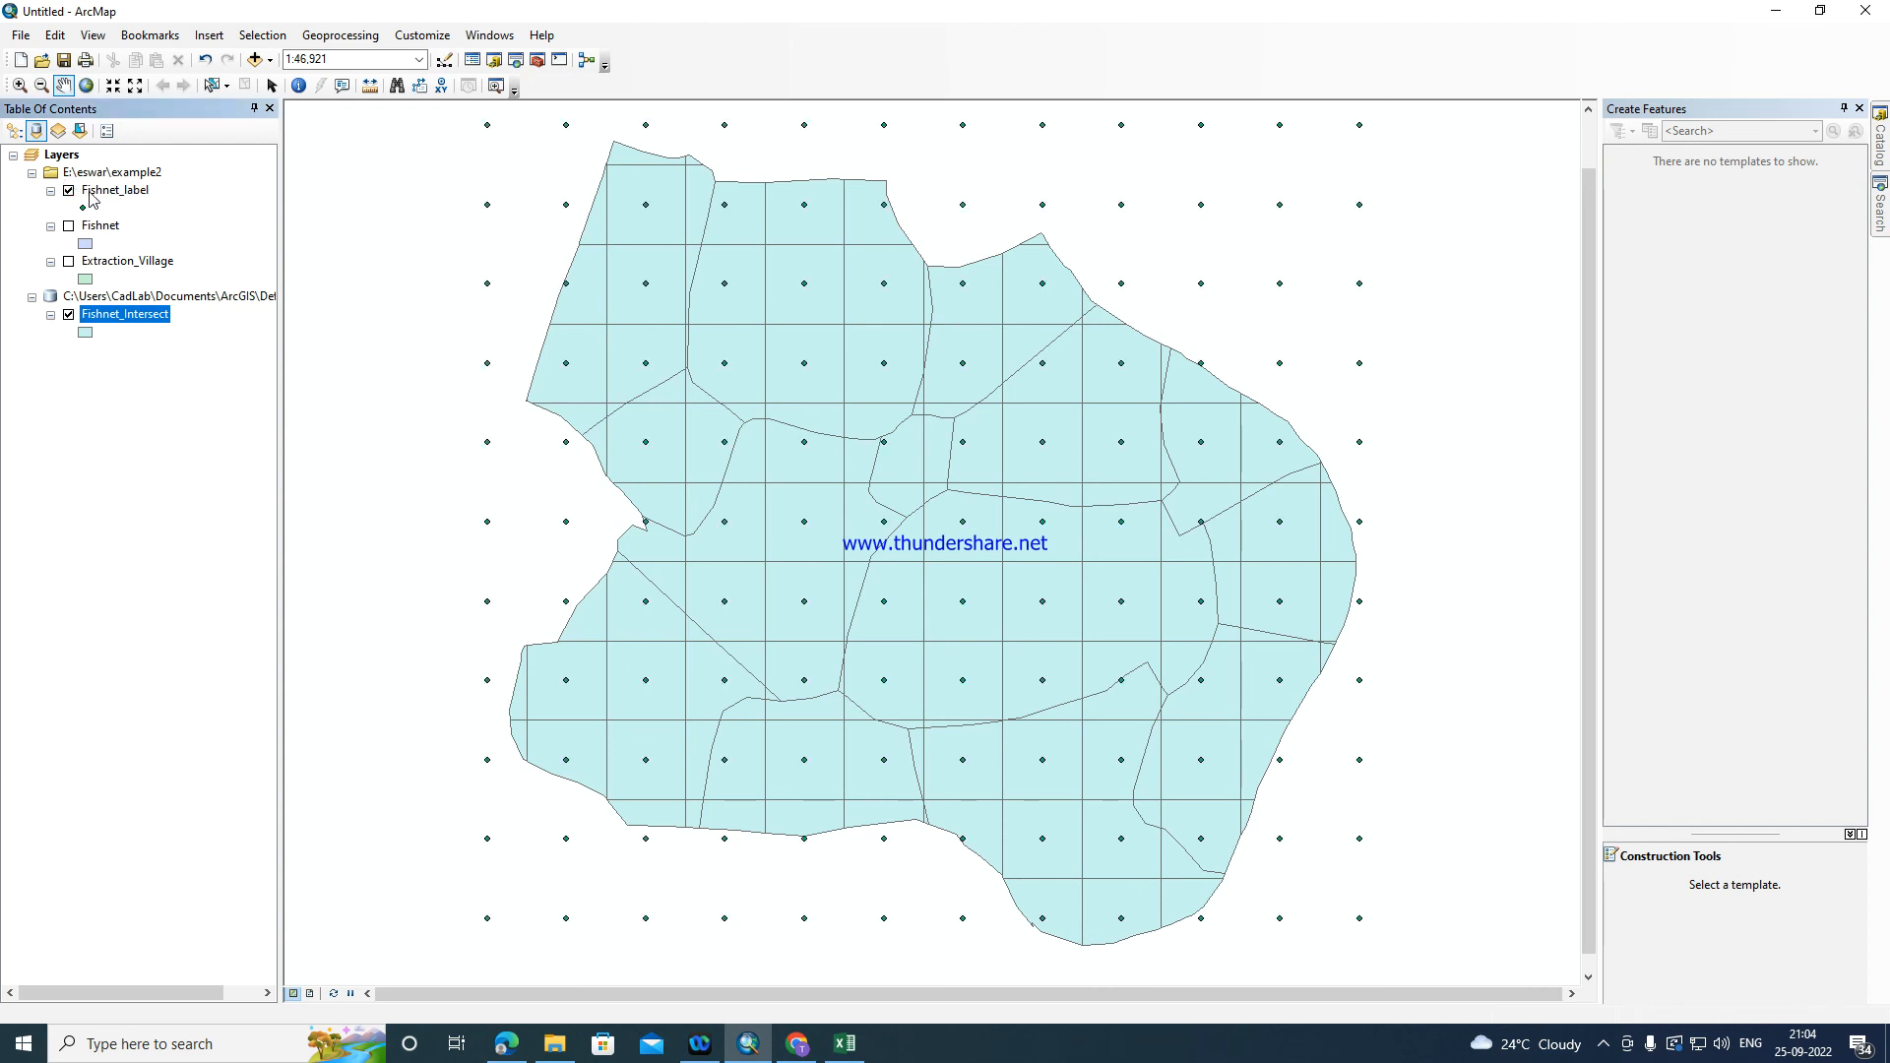
right_click(91, 197)
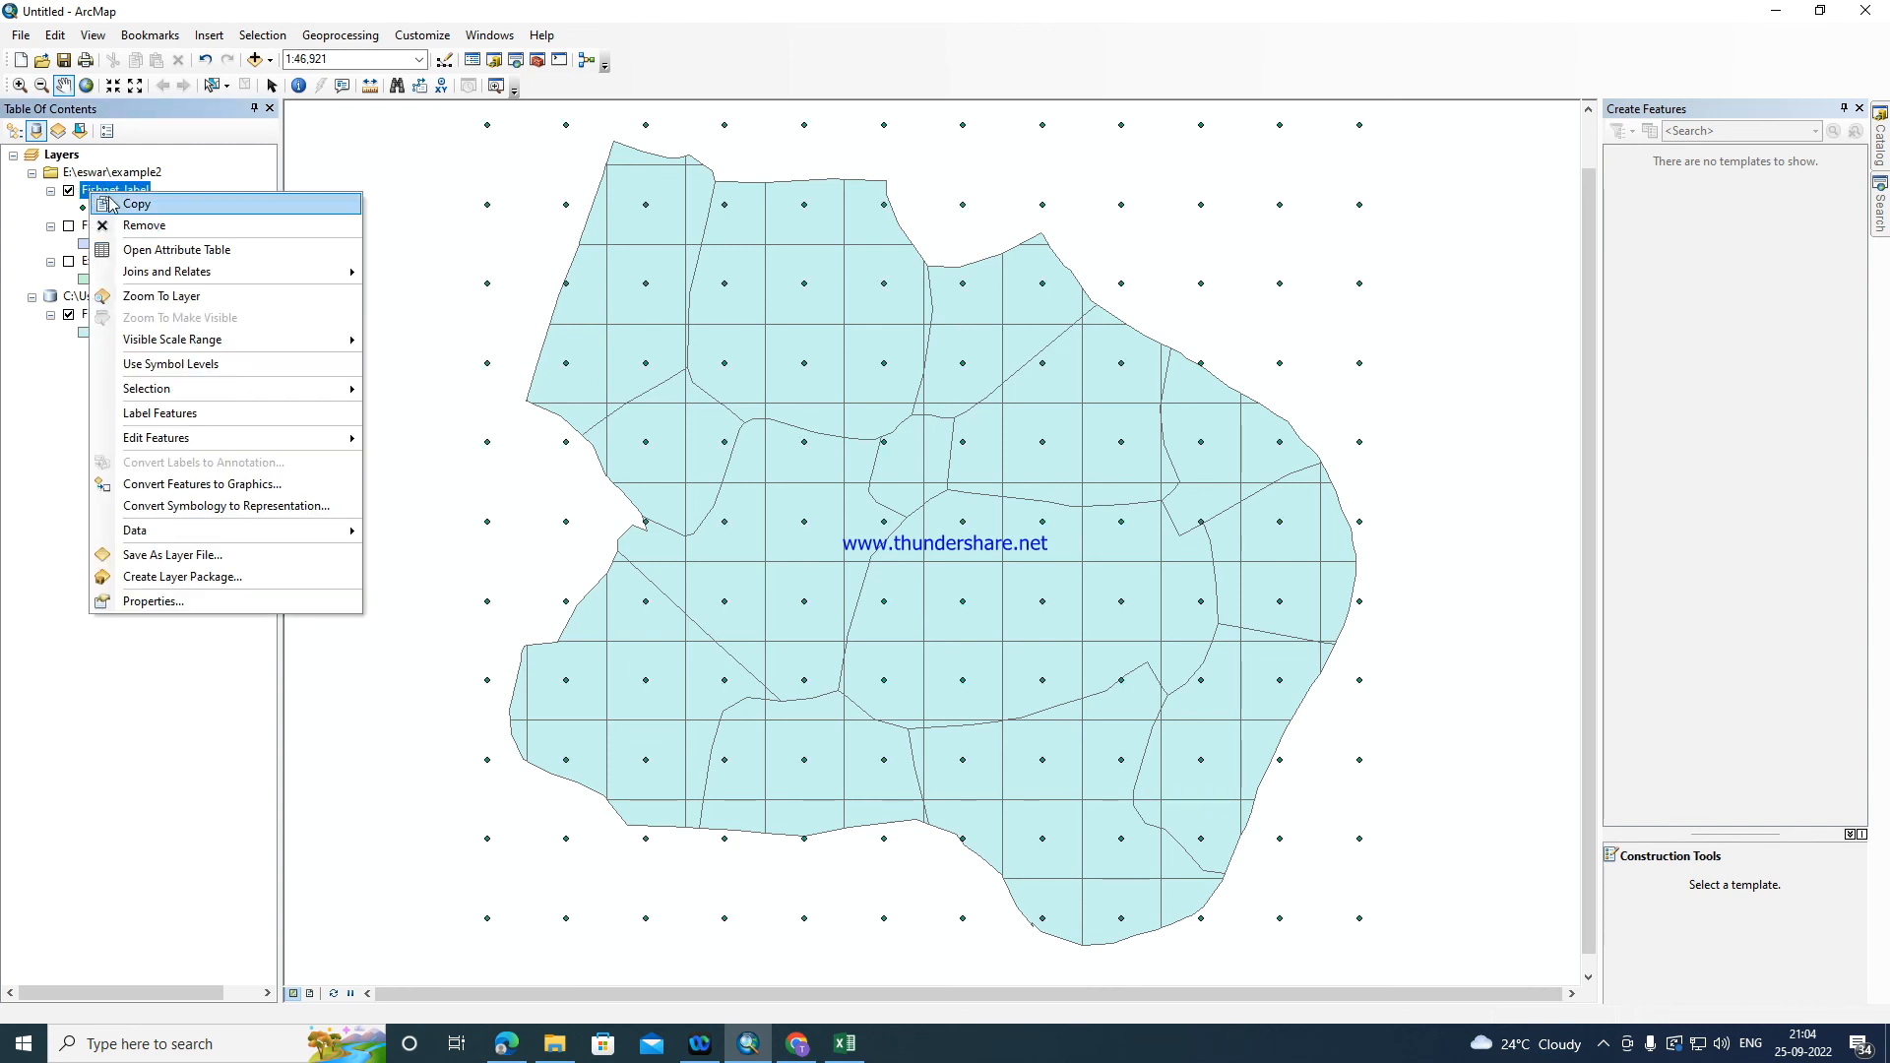
click(169, 256)
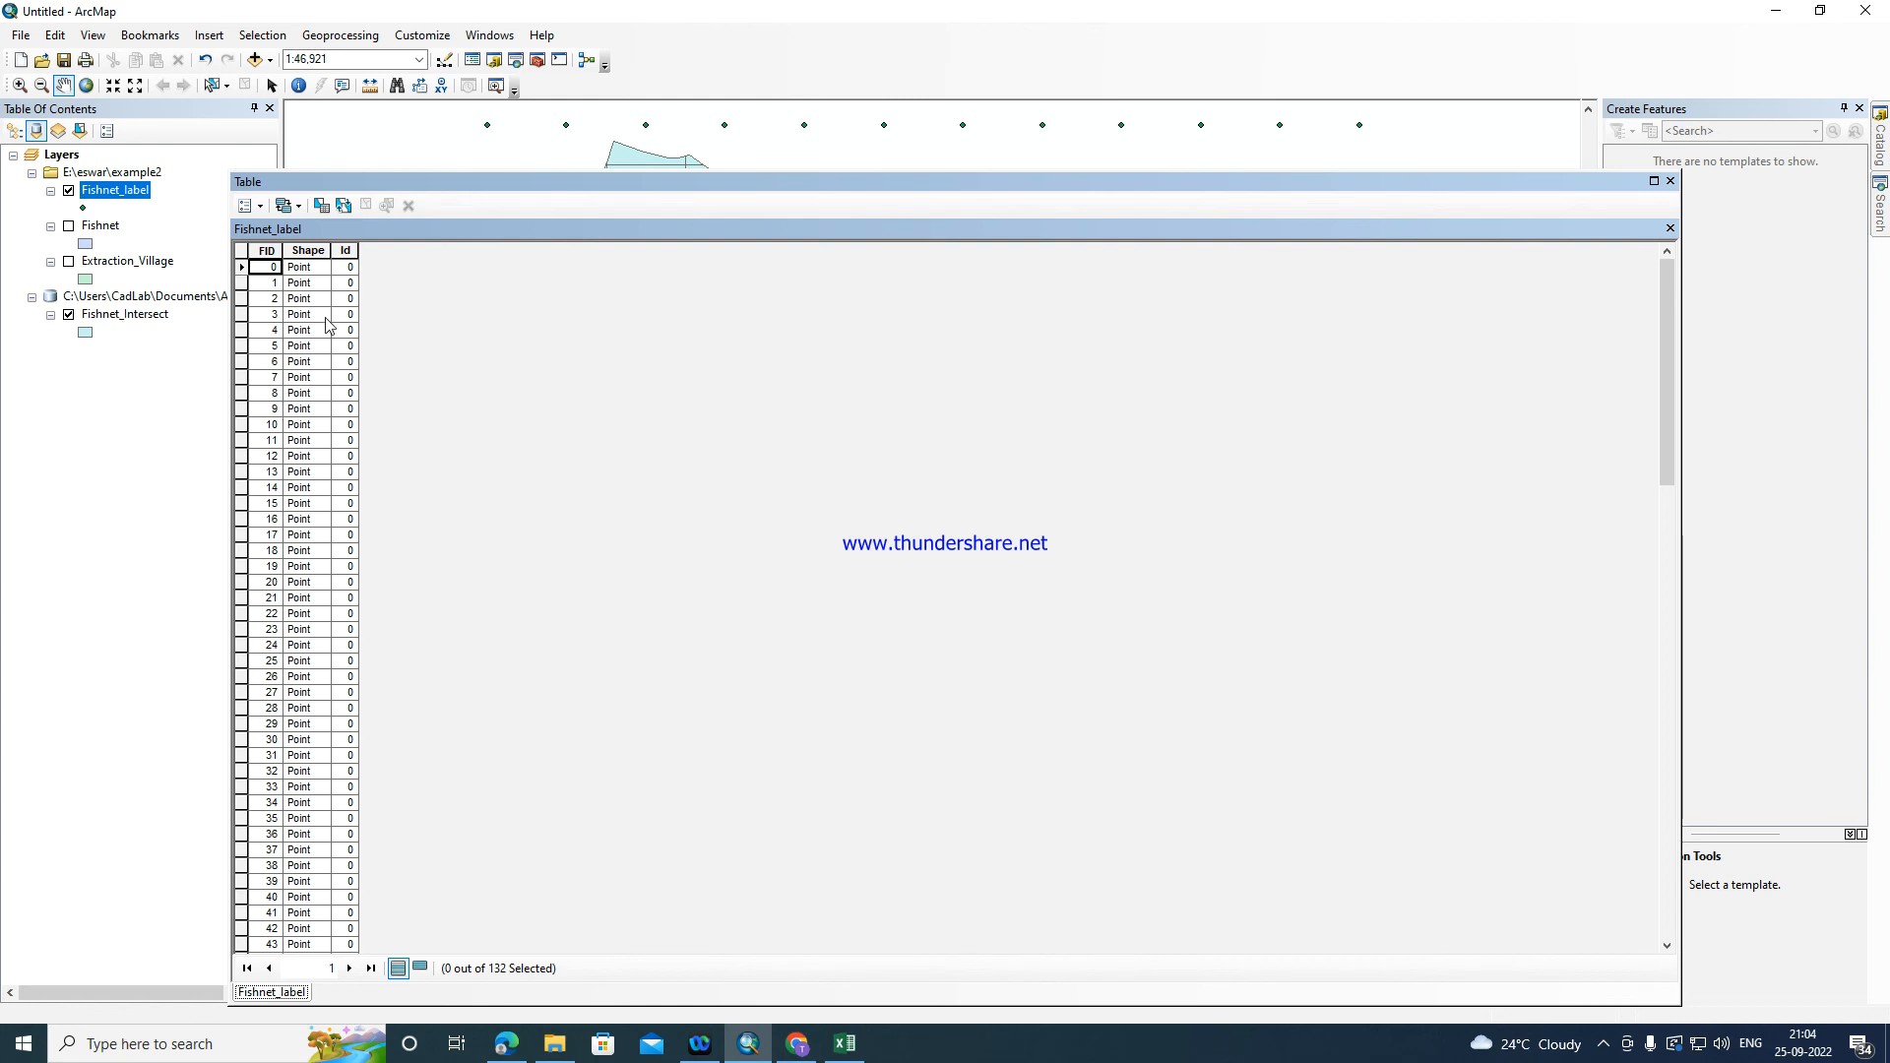
- Add a Float field named X to the Fishnet_label attribute table
click(245, 206)
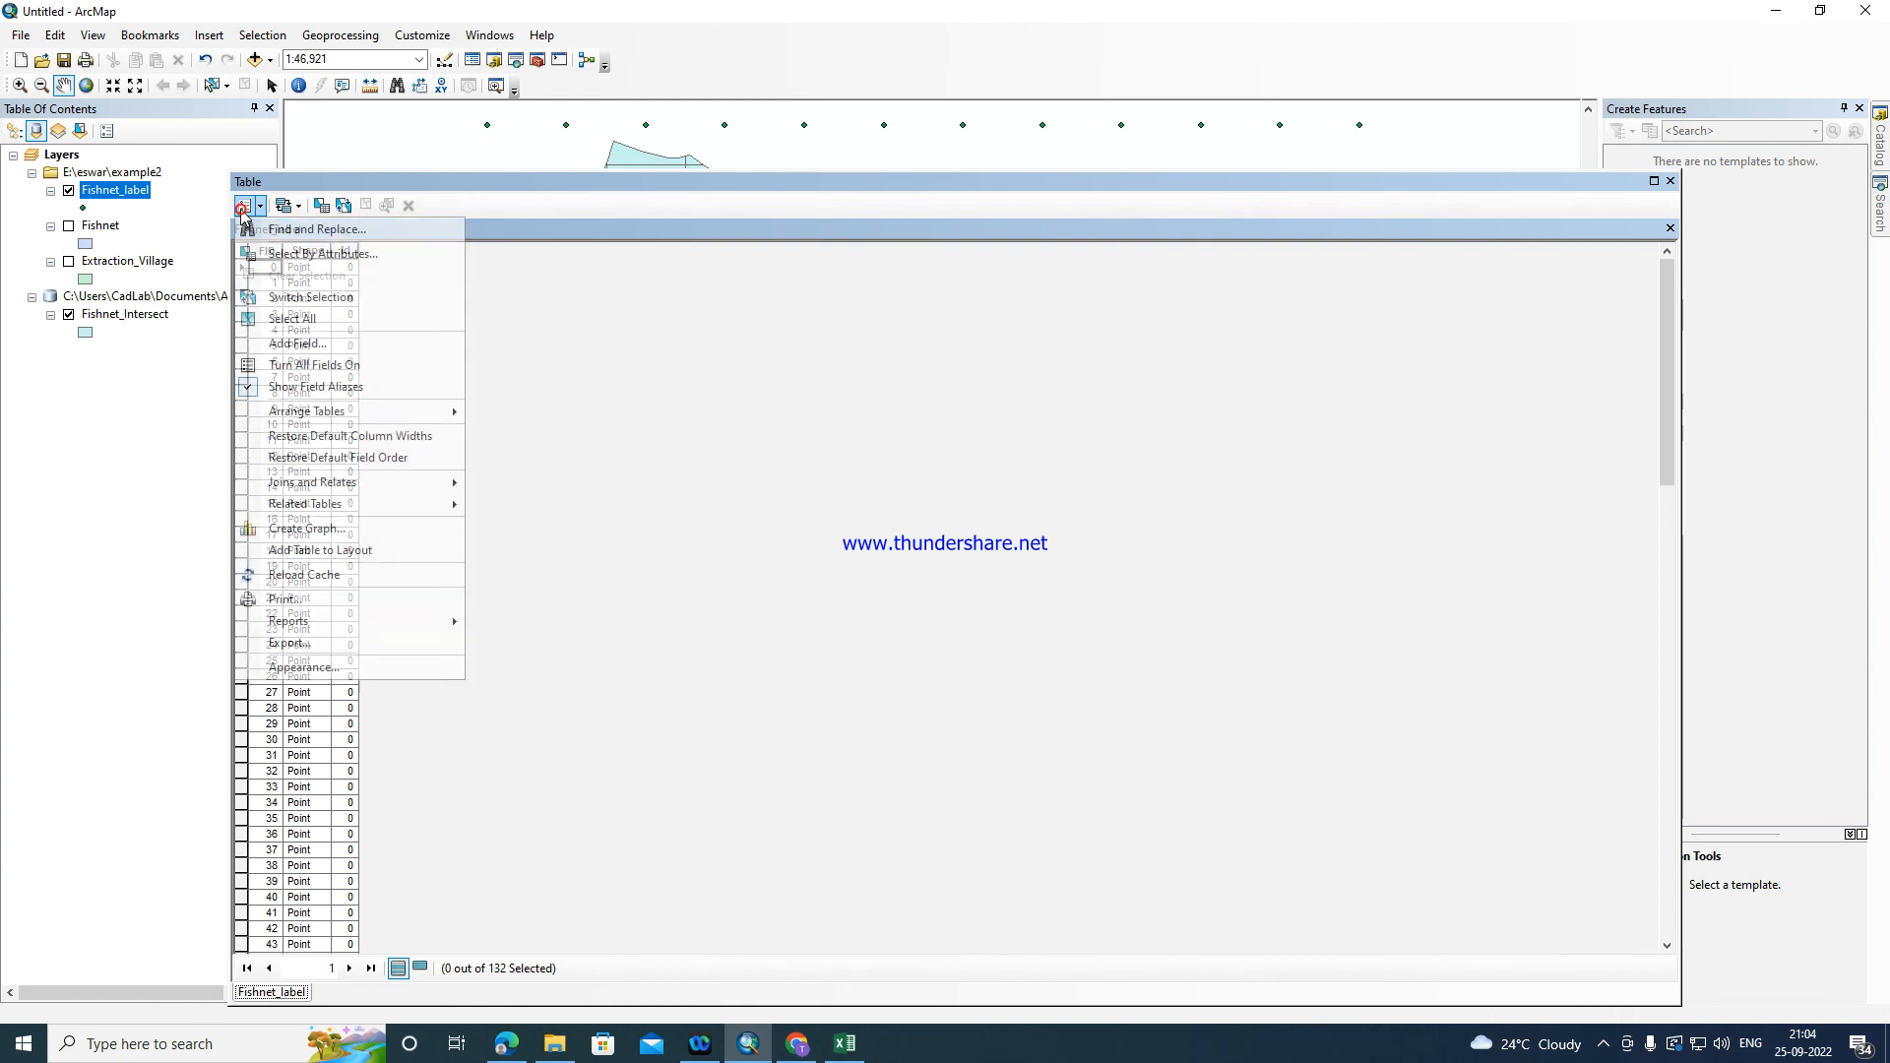
click(310, 343)
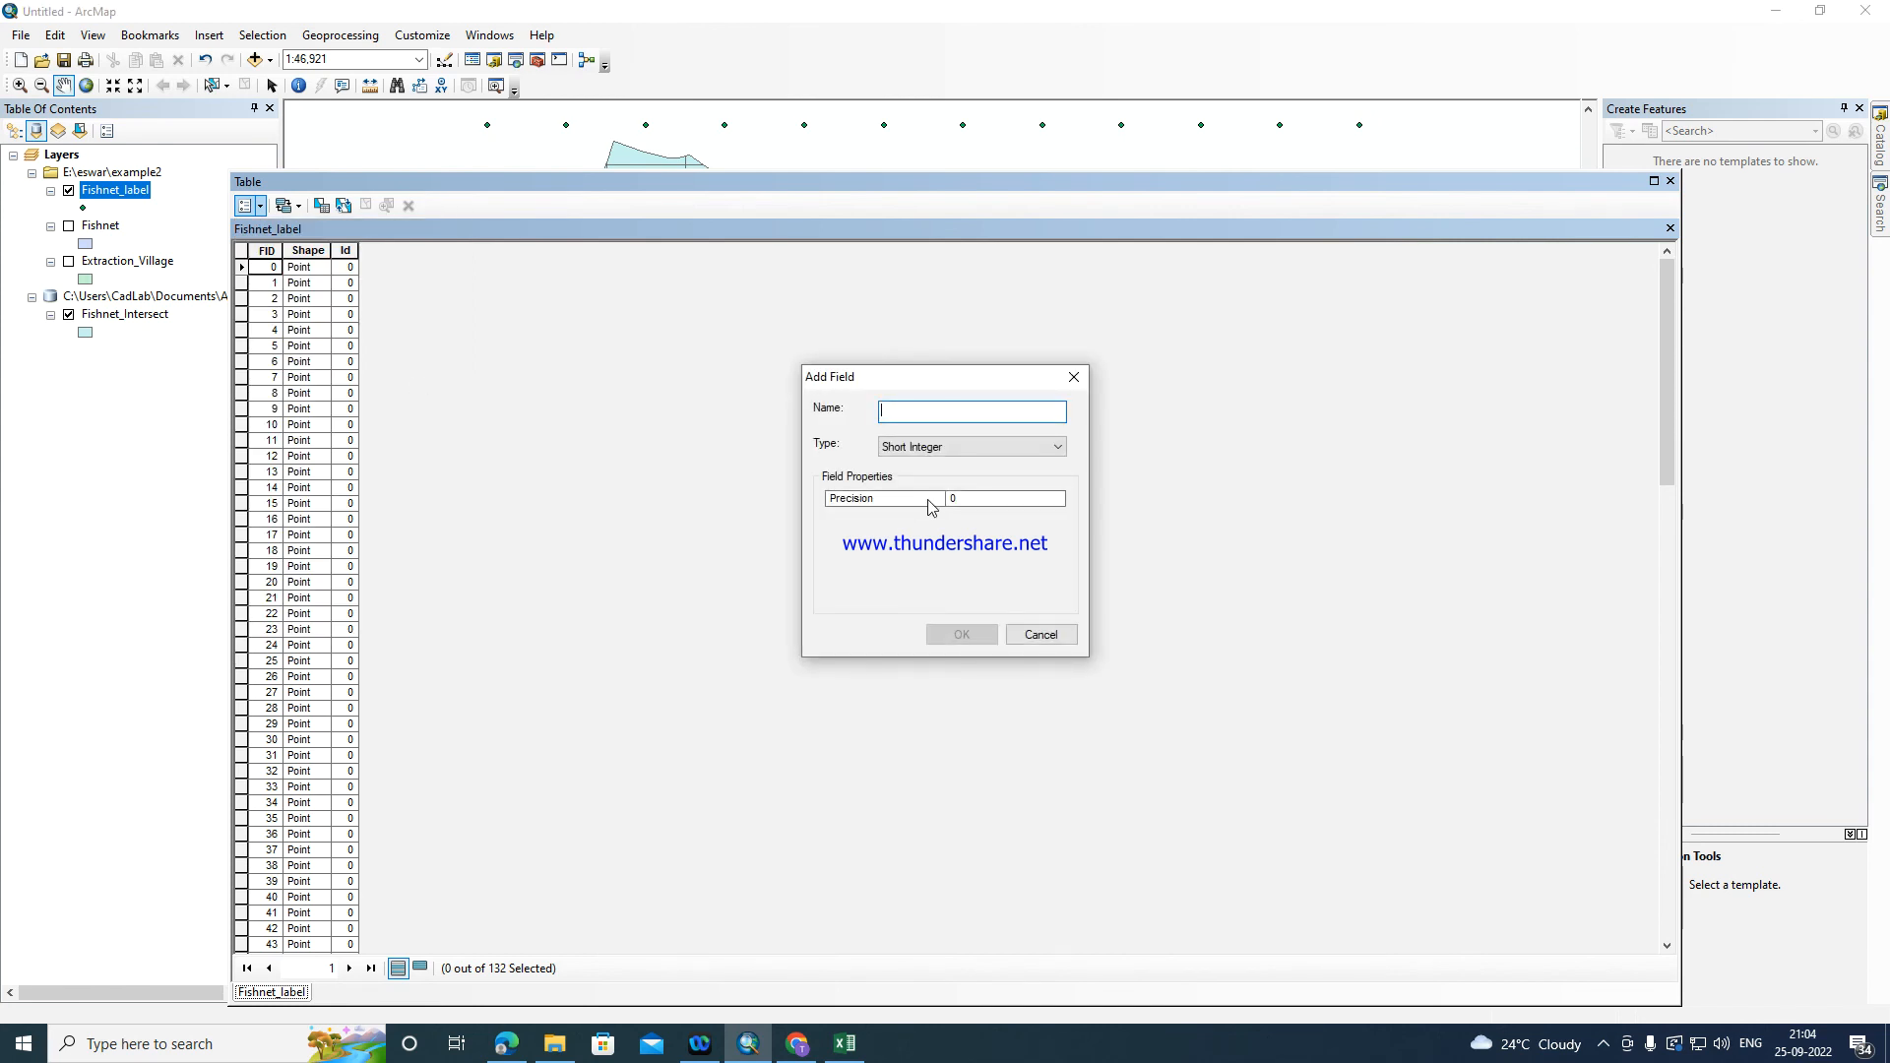
text(X)
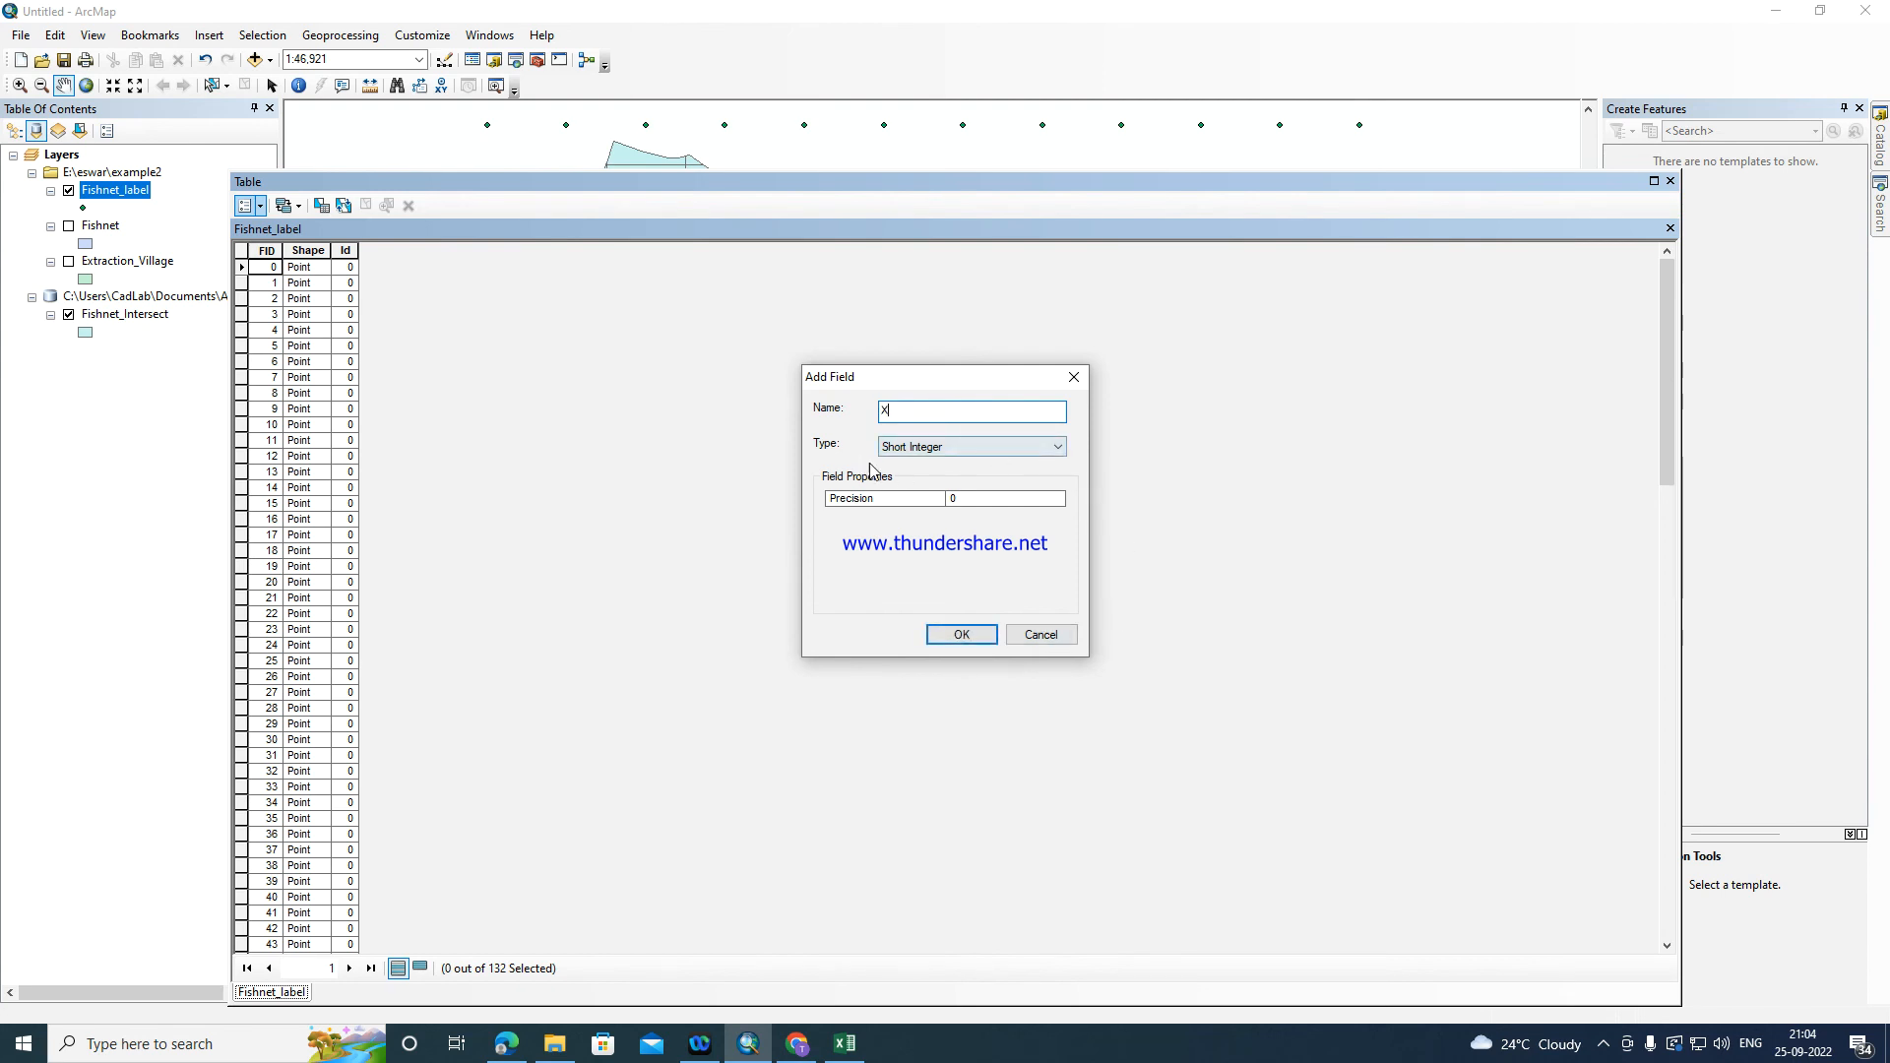
click(948, 448)
click(950, 485)
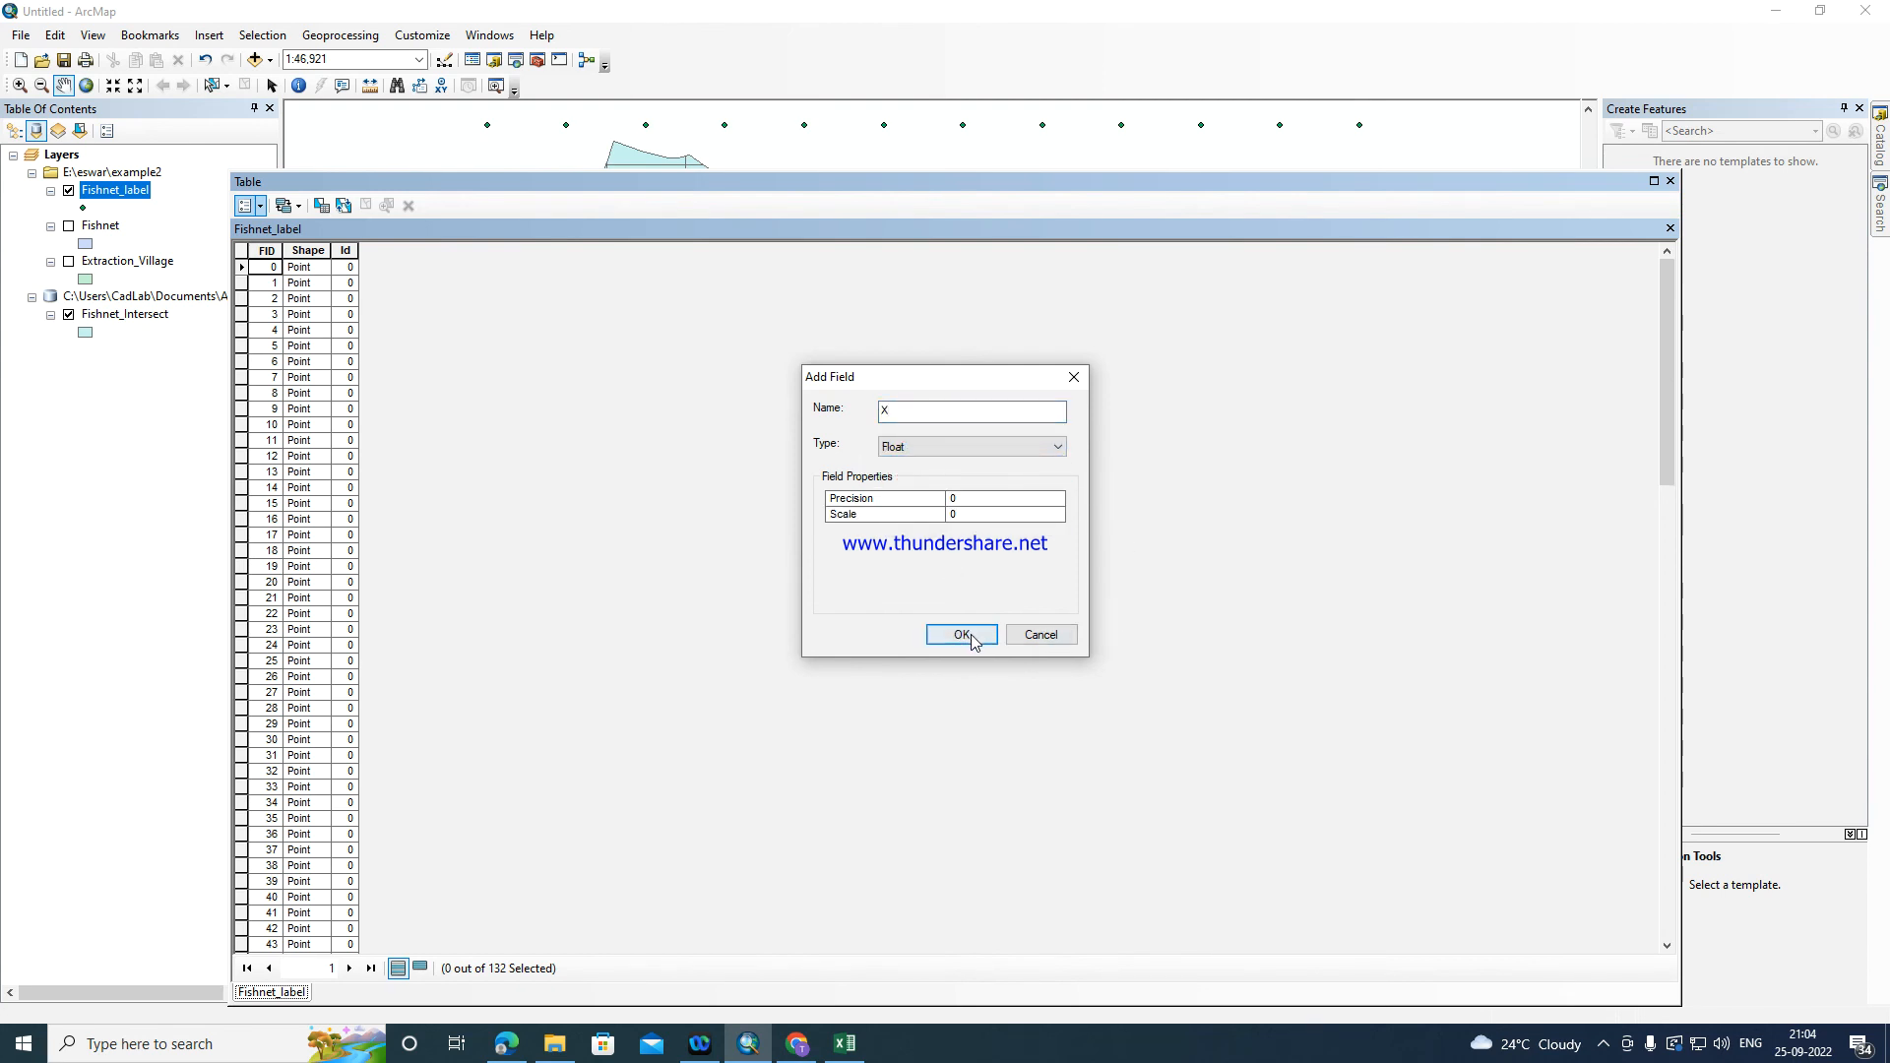
click(978, 641)
- Add a Short Integer field named Y to the Fishnet_label attribute table
click(245, 204)
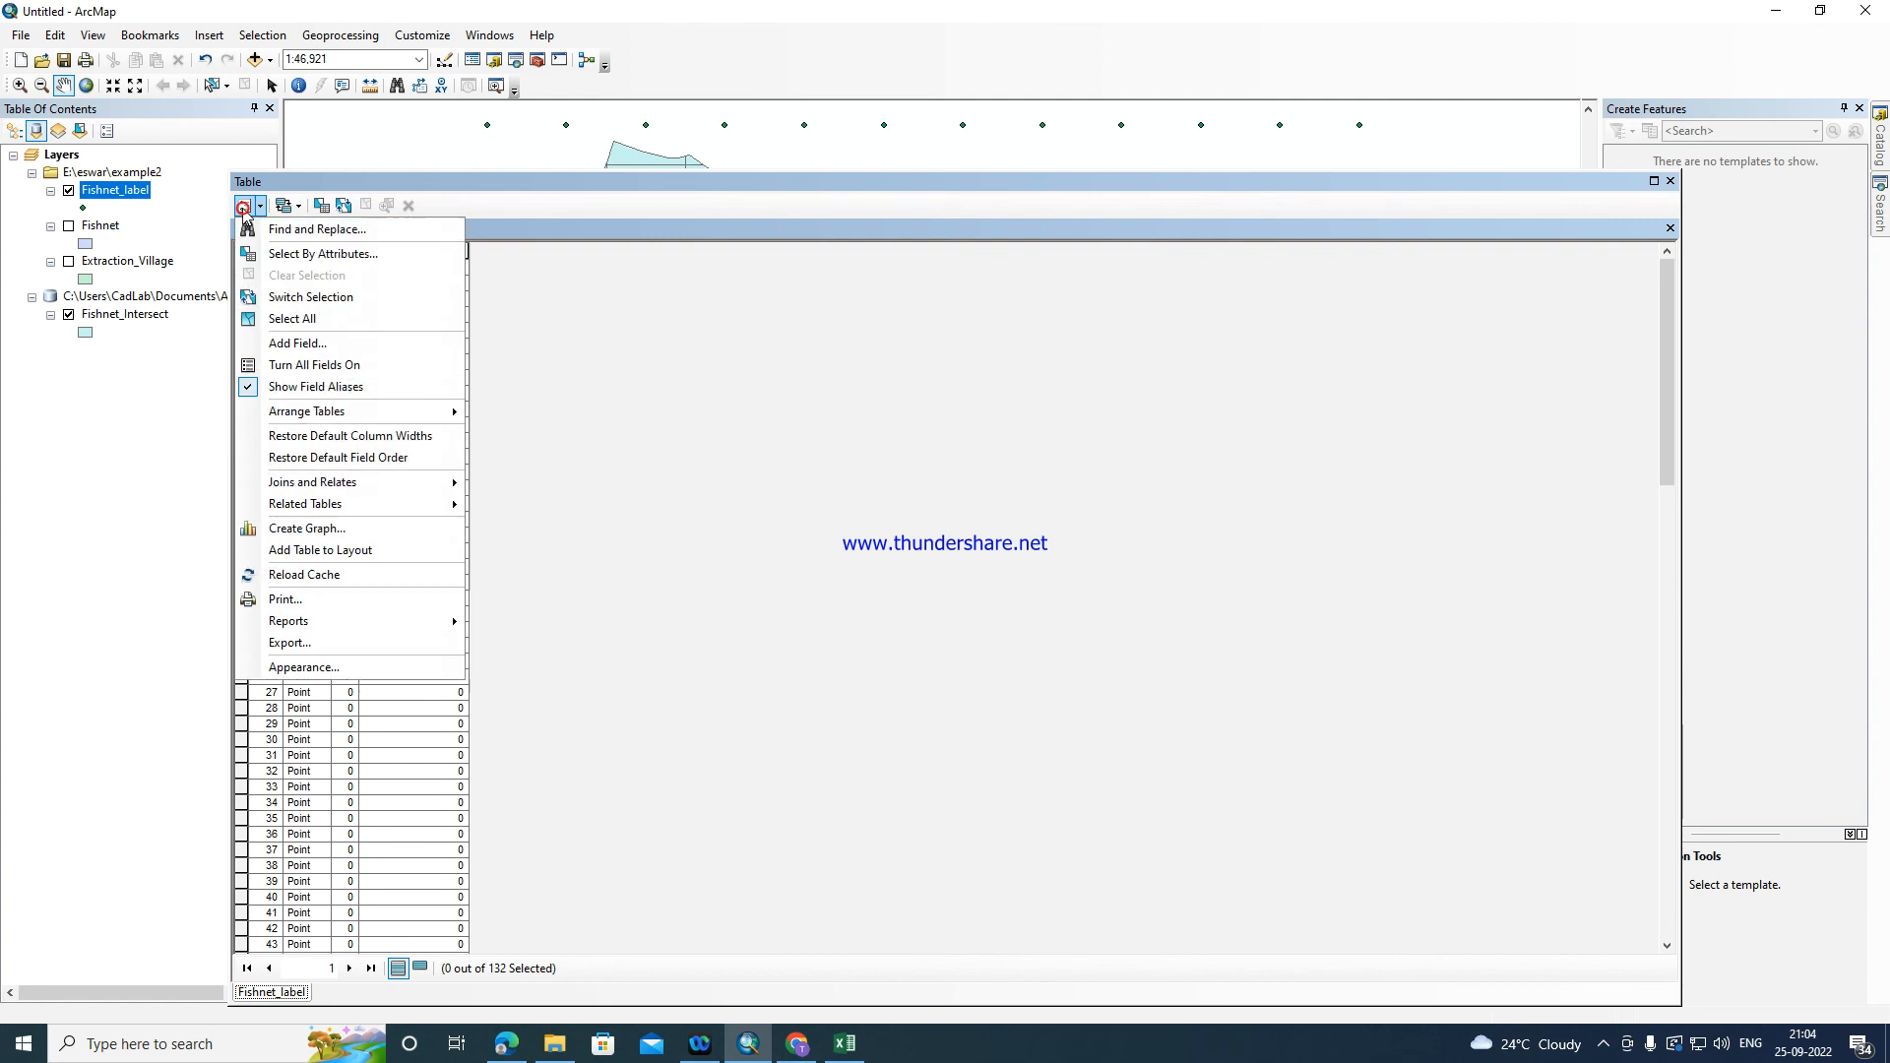
click(294, 345)
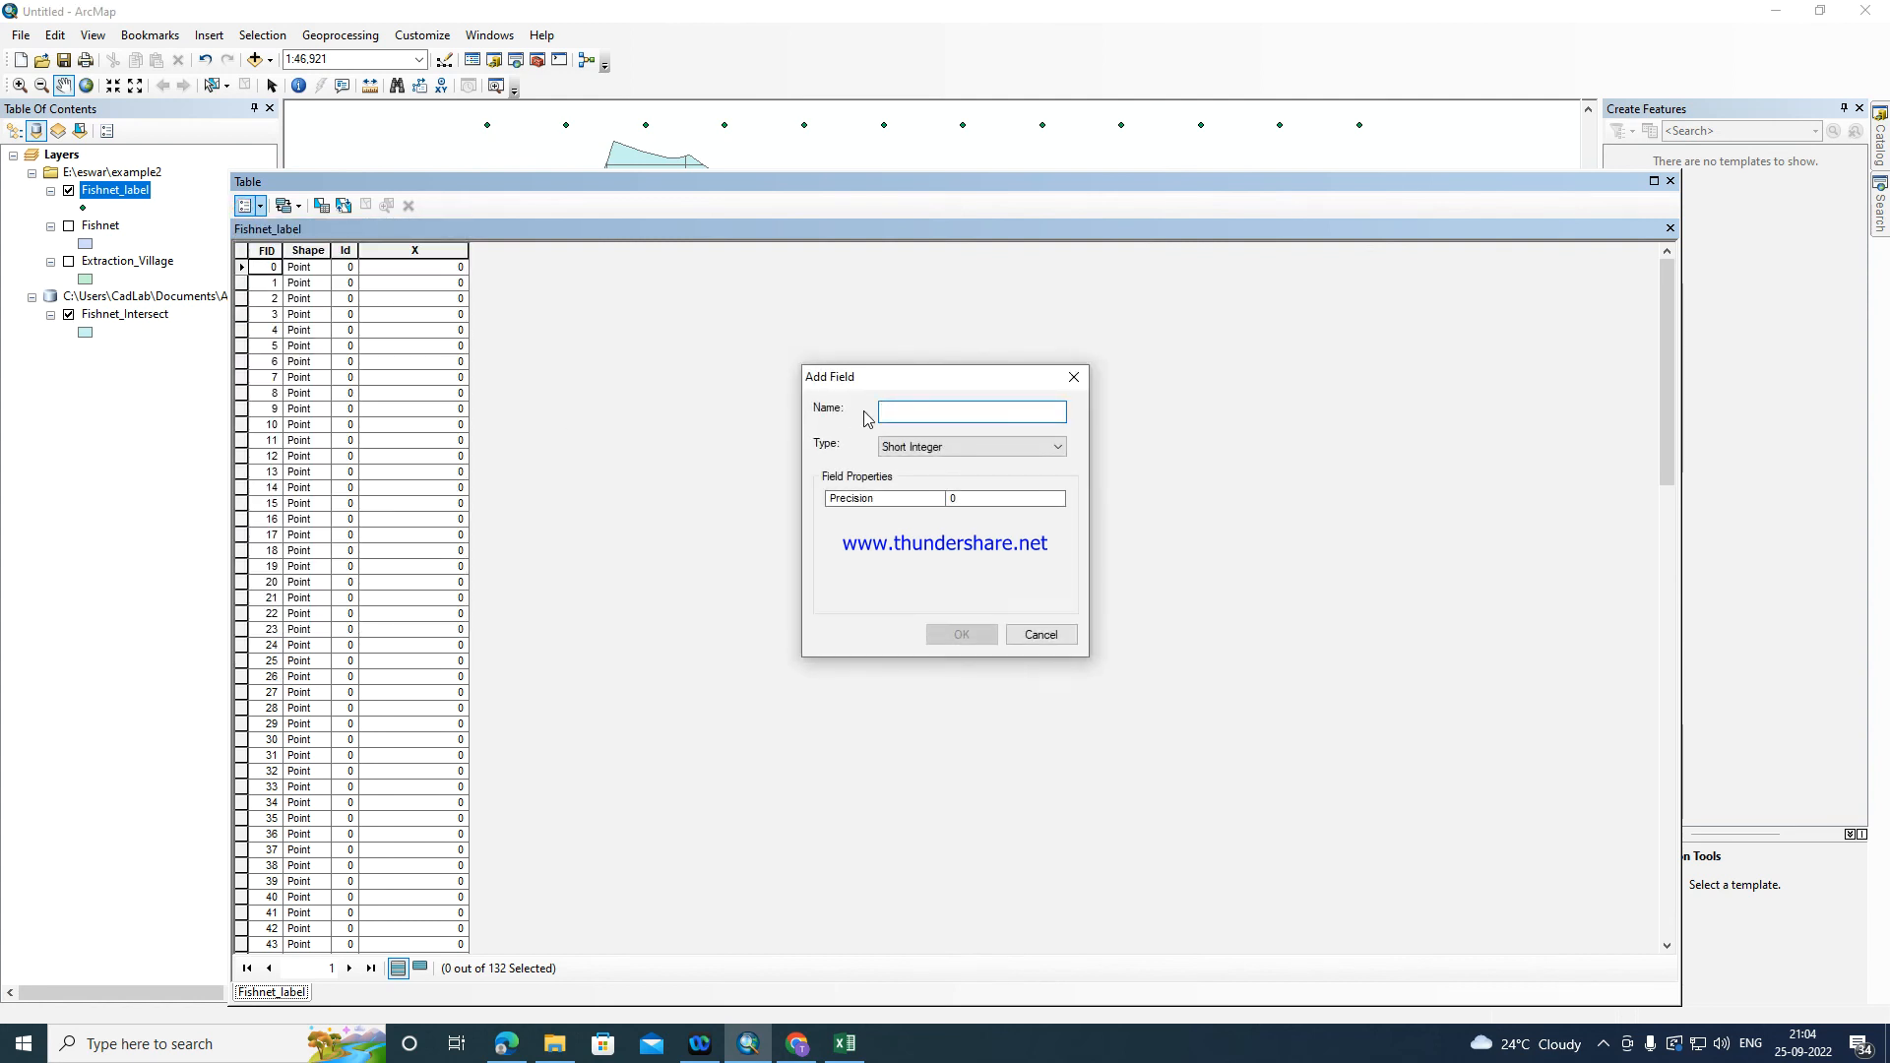
text(Y)
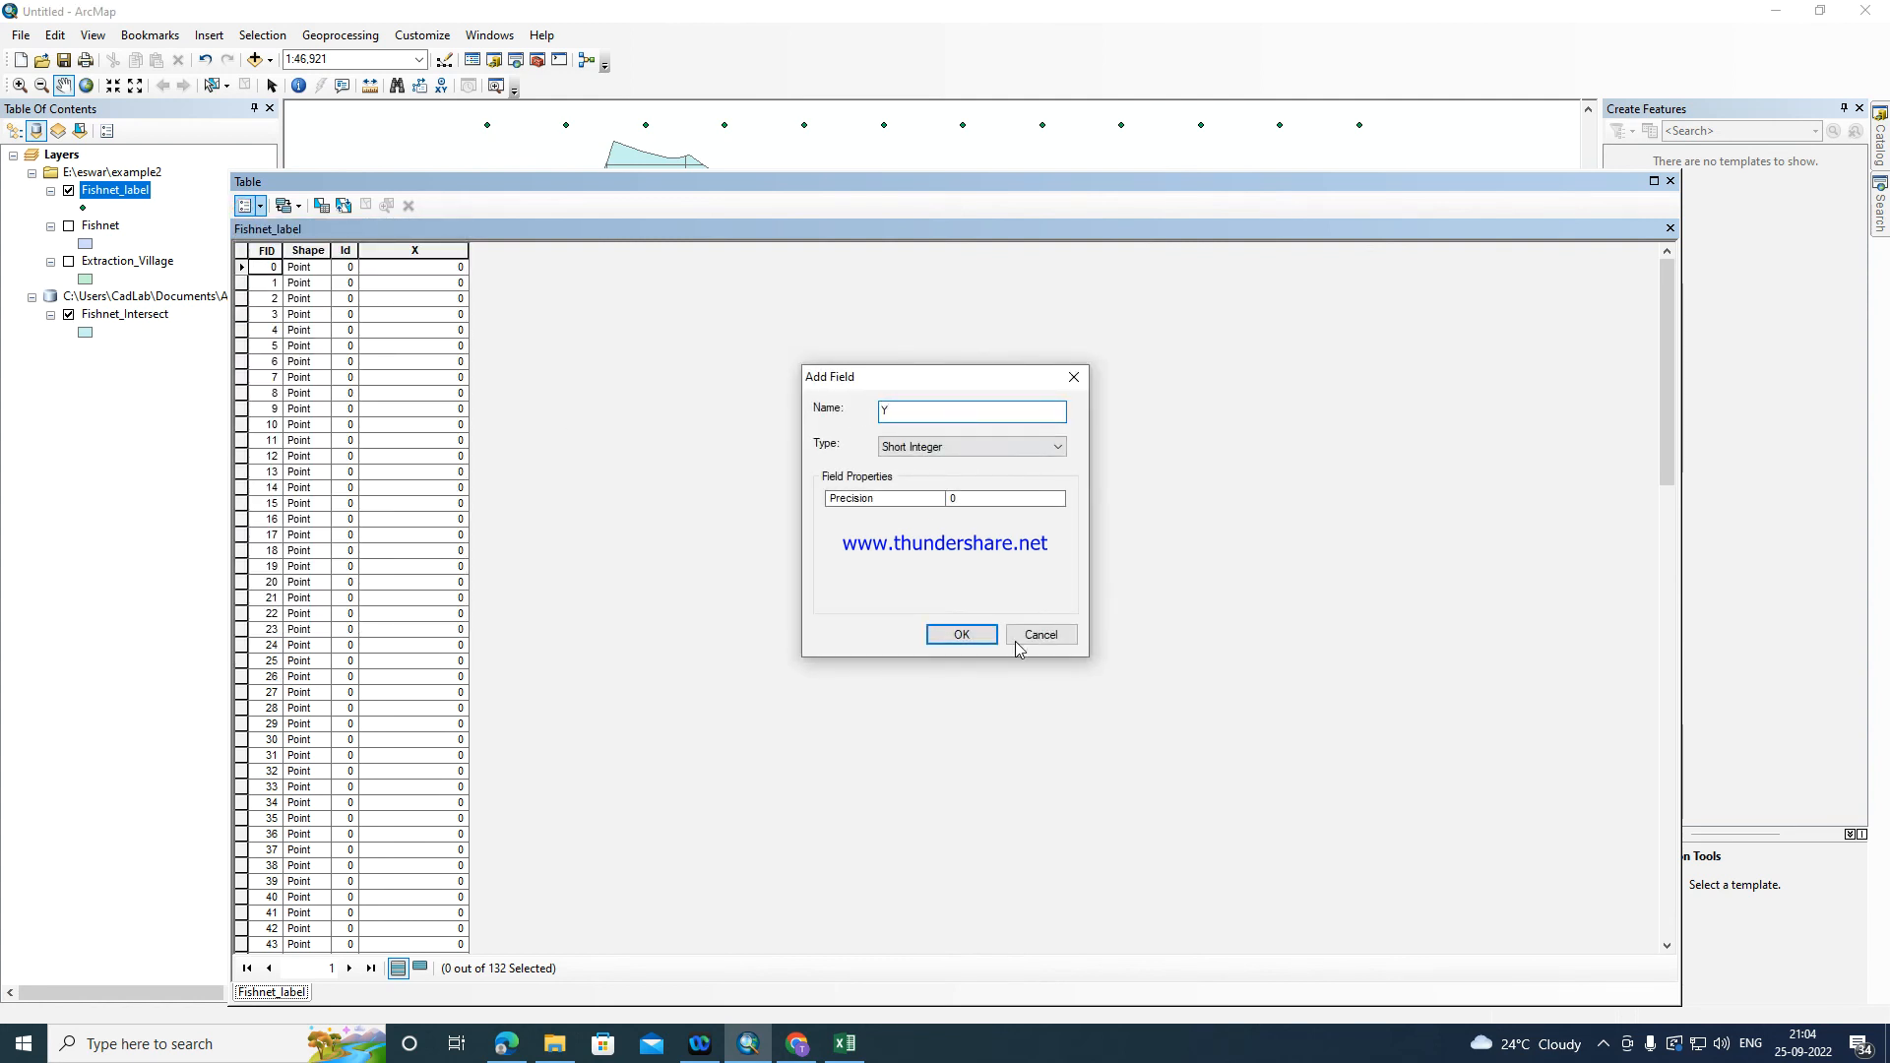
click(952, 645)
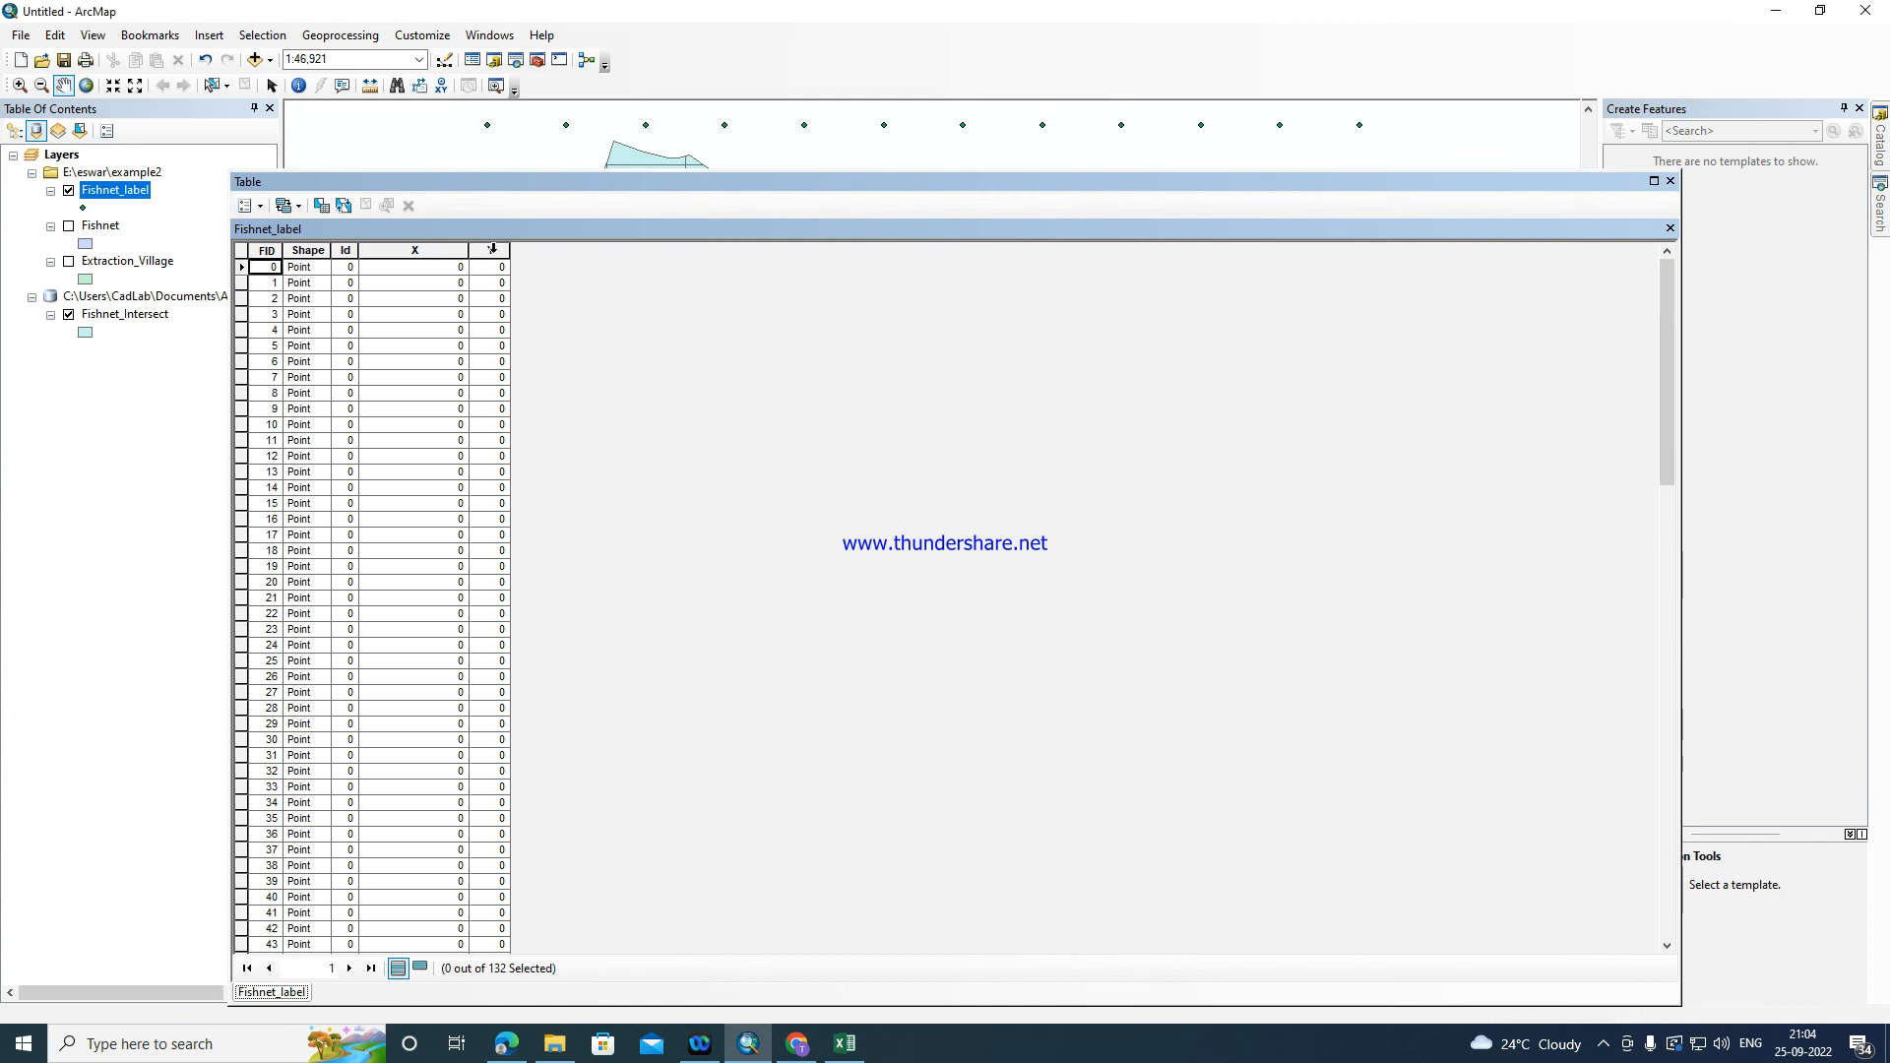
- Delete the Short Integer field Y from the Fishnet_label table
click(492, 250)
right_click(492, 249)
click(552, 473)
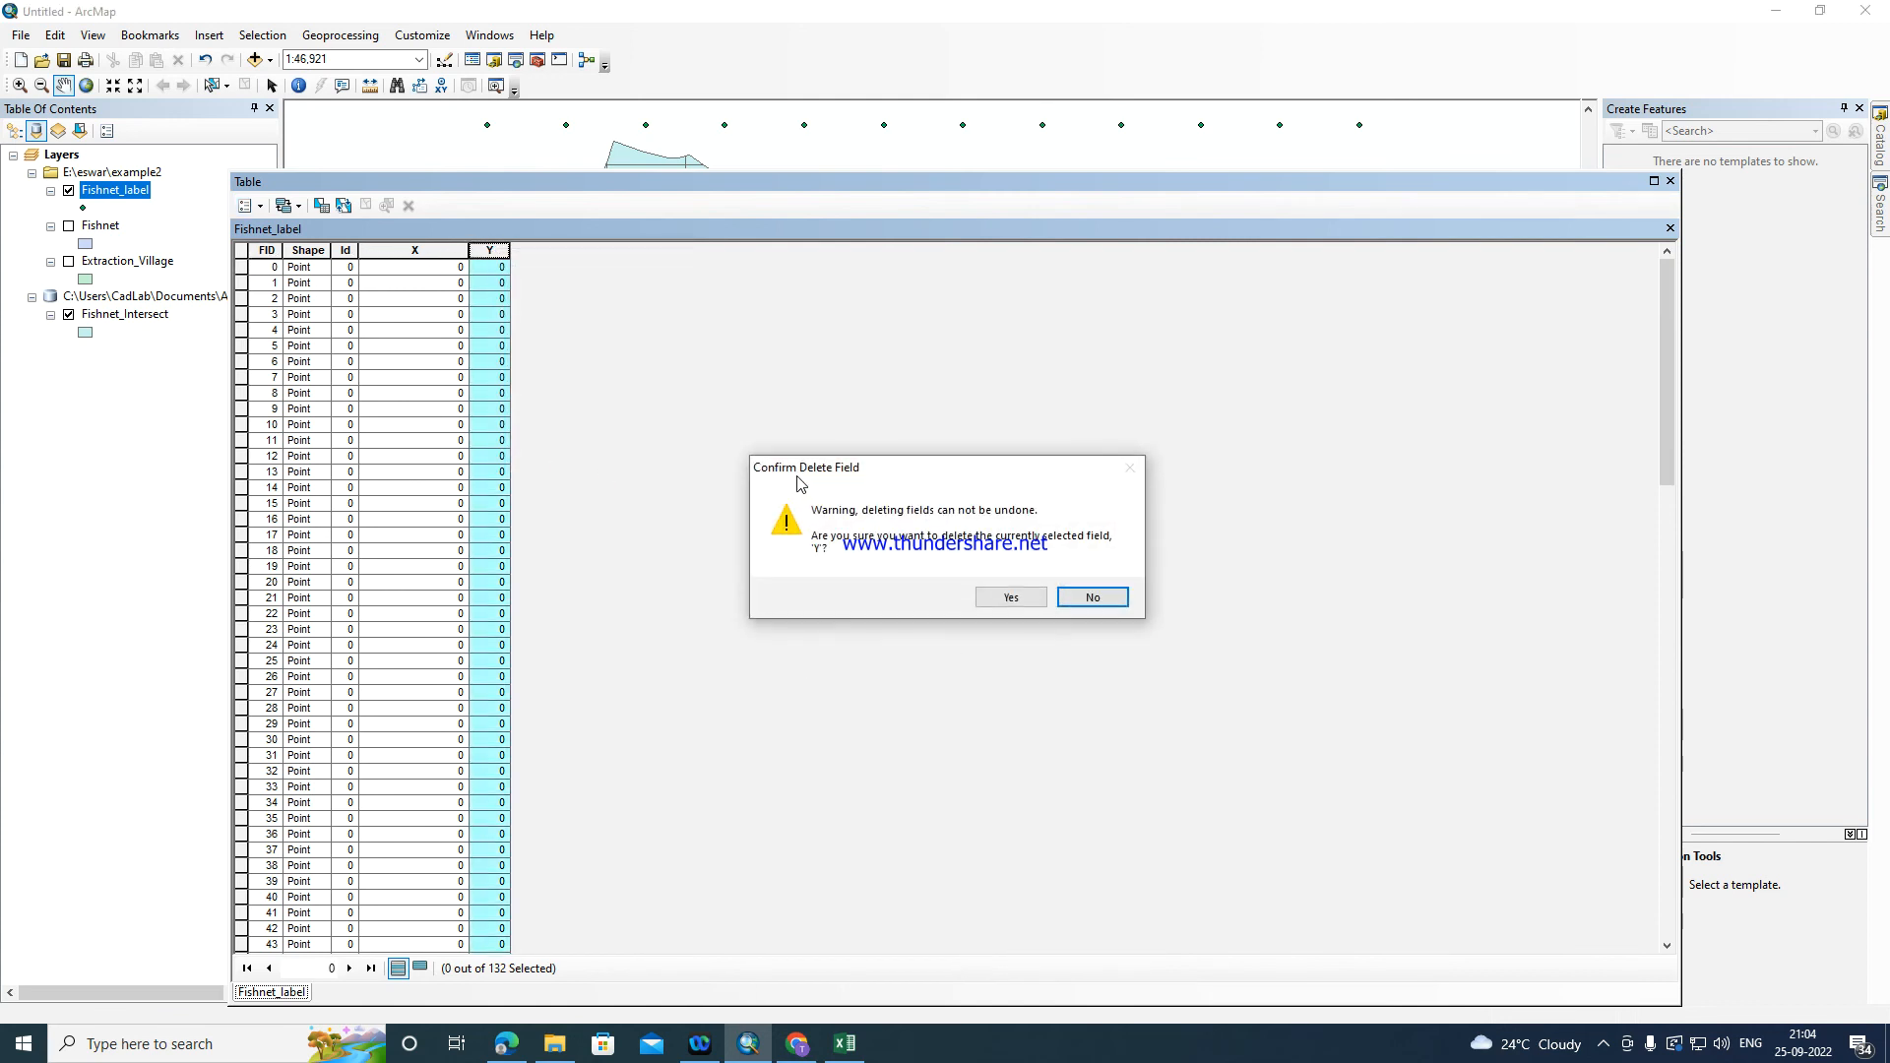
click(1006, 597)
- Add a Float field named Y to the Fishnet_label attribute table
click(243, 206)
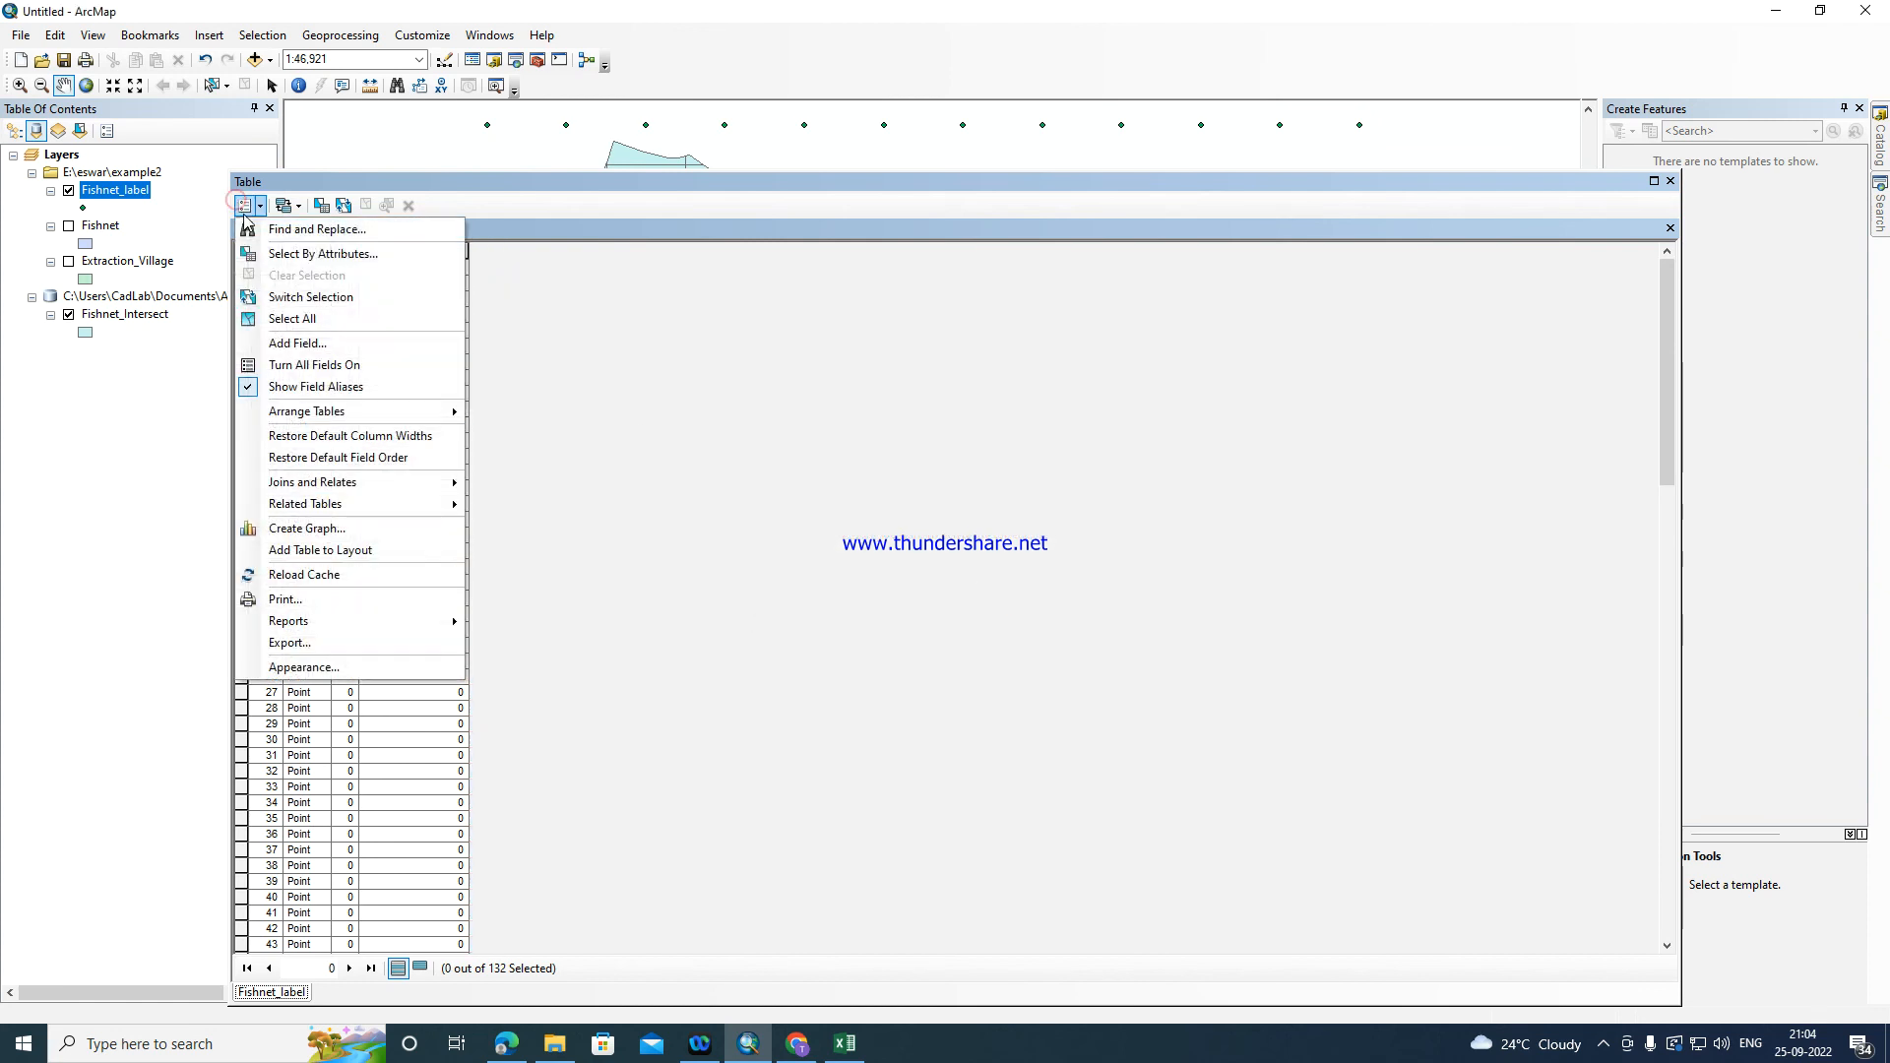
click(297, 343)
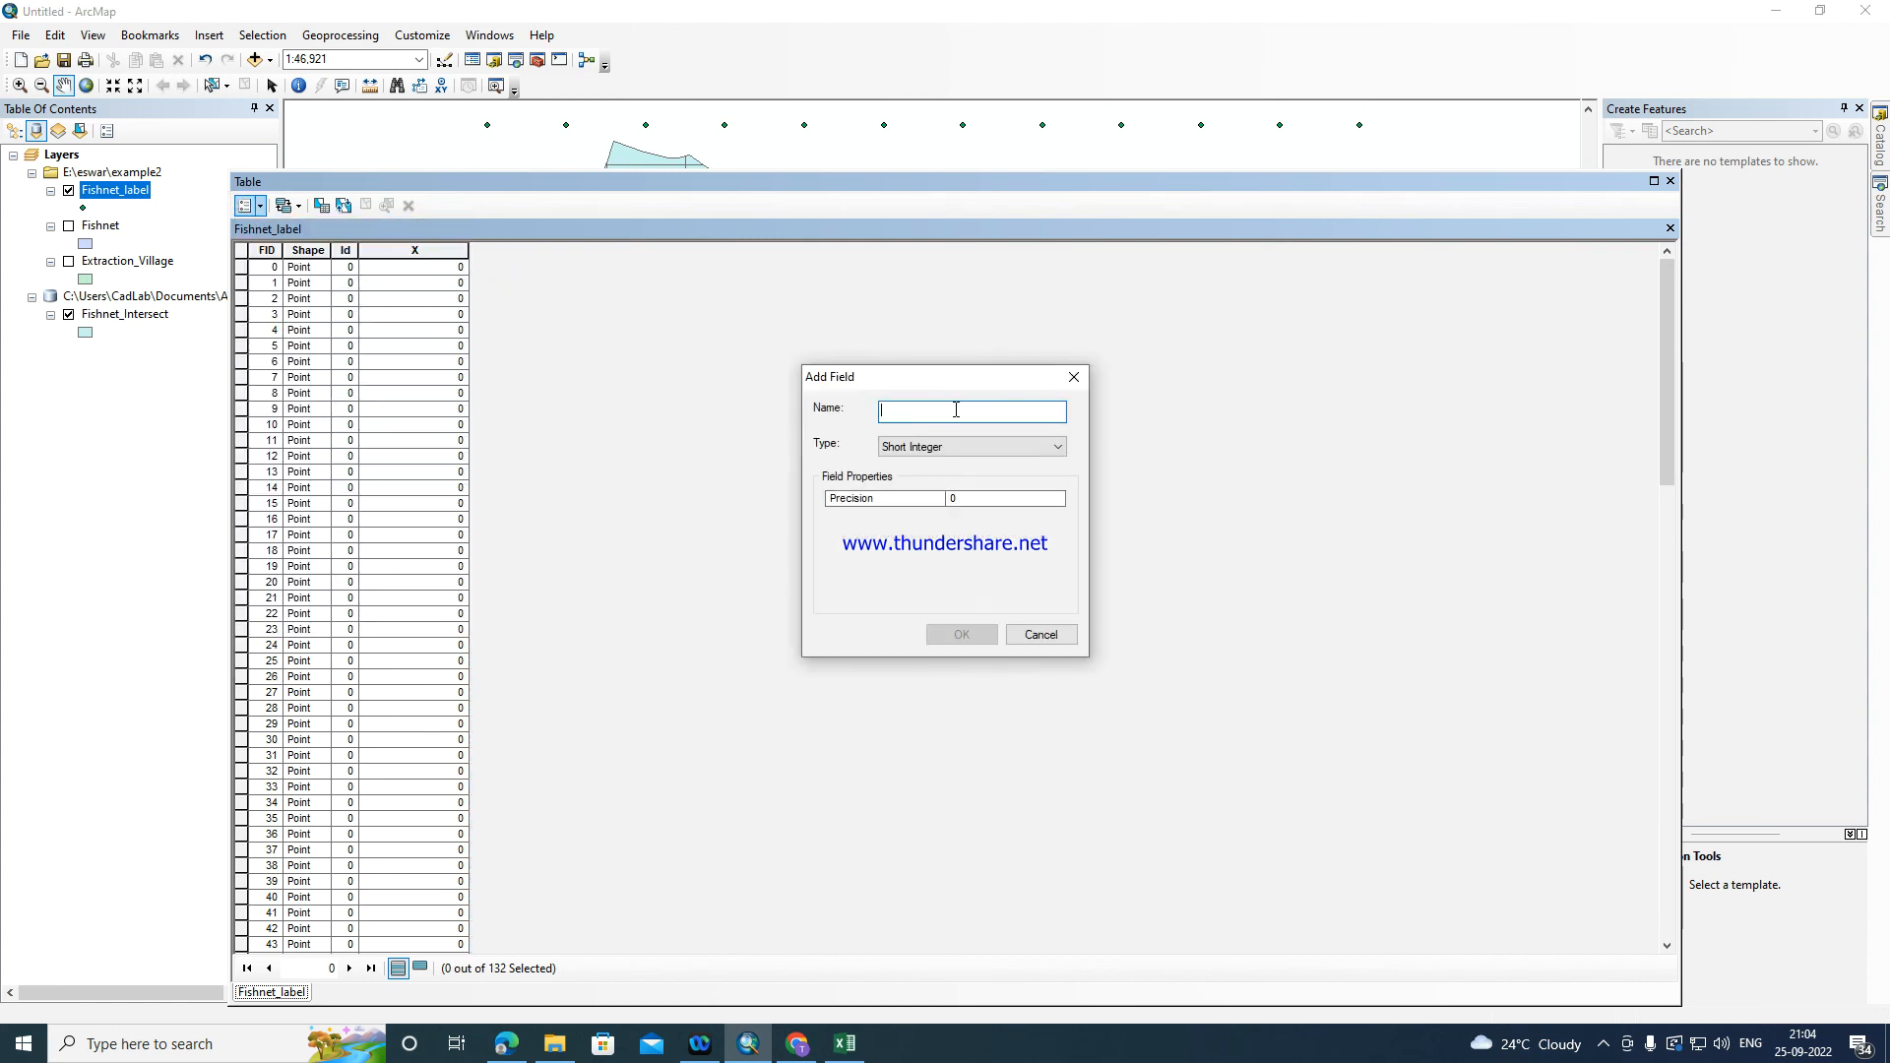
click(922, 449)
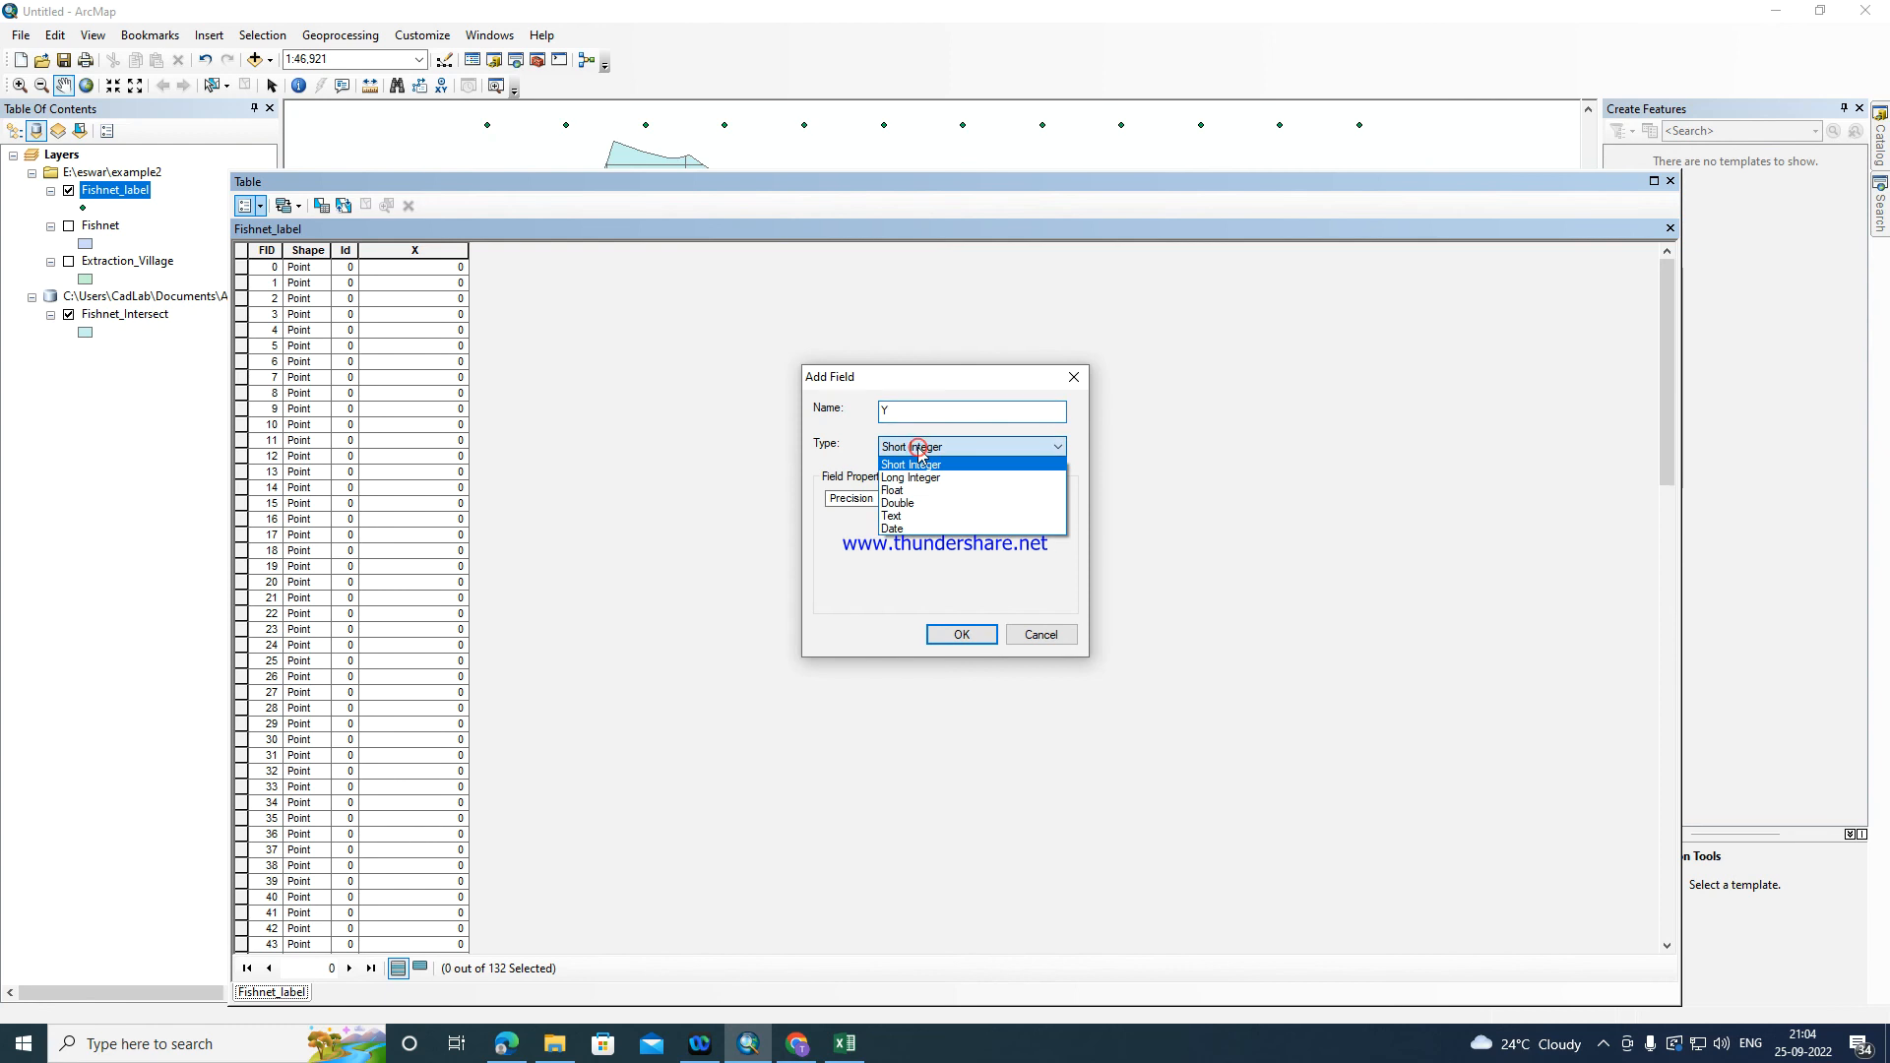
click(913, 486)
click(962, 634)
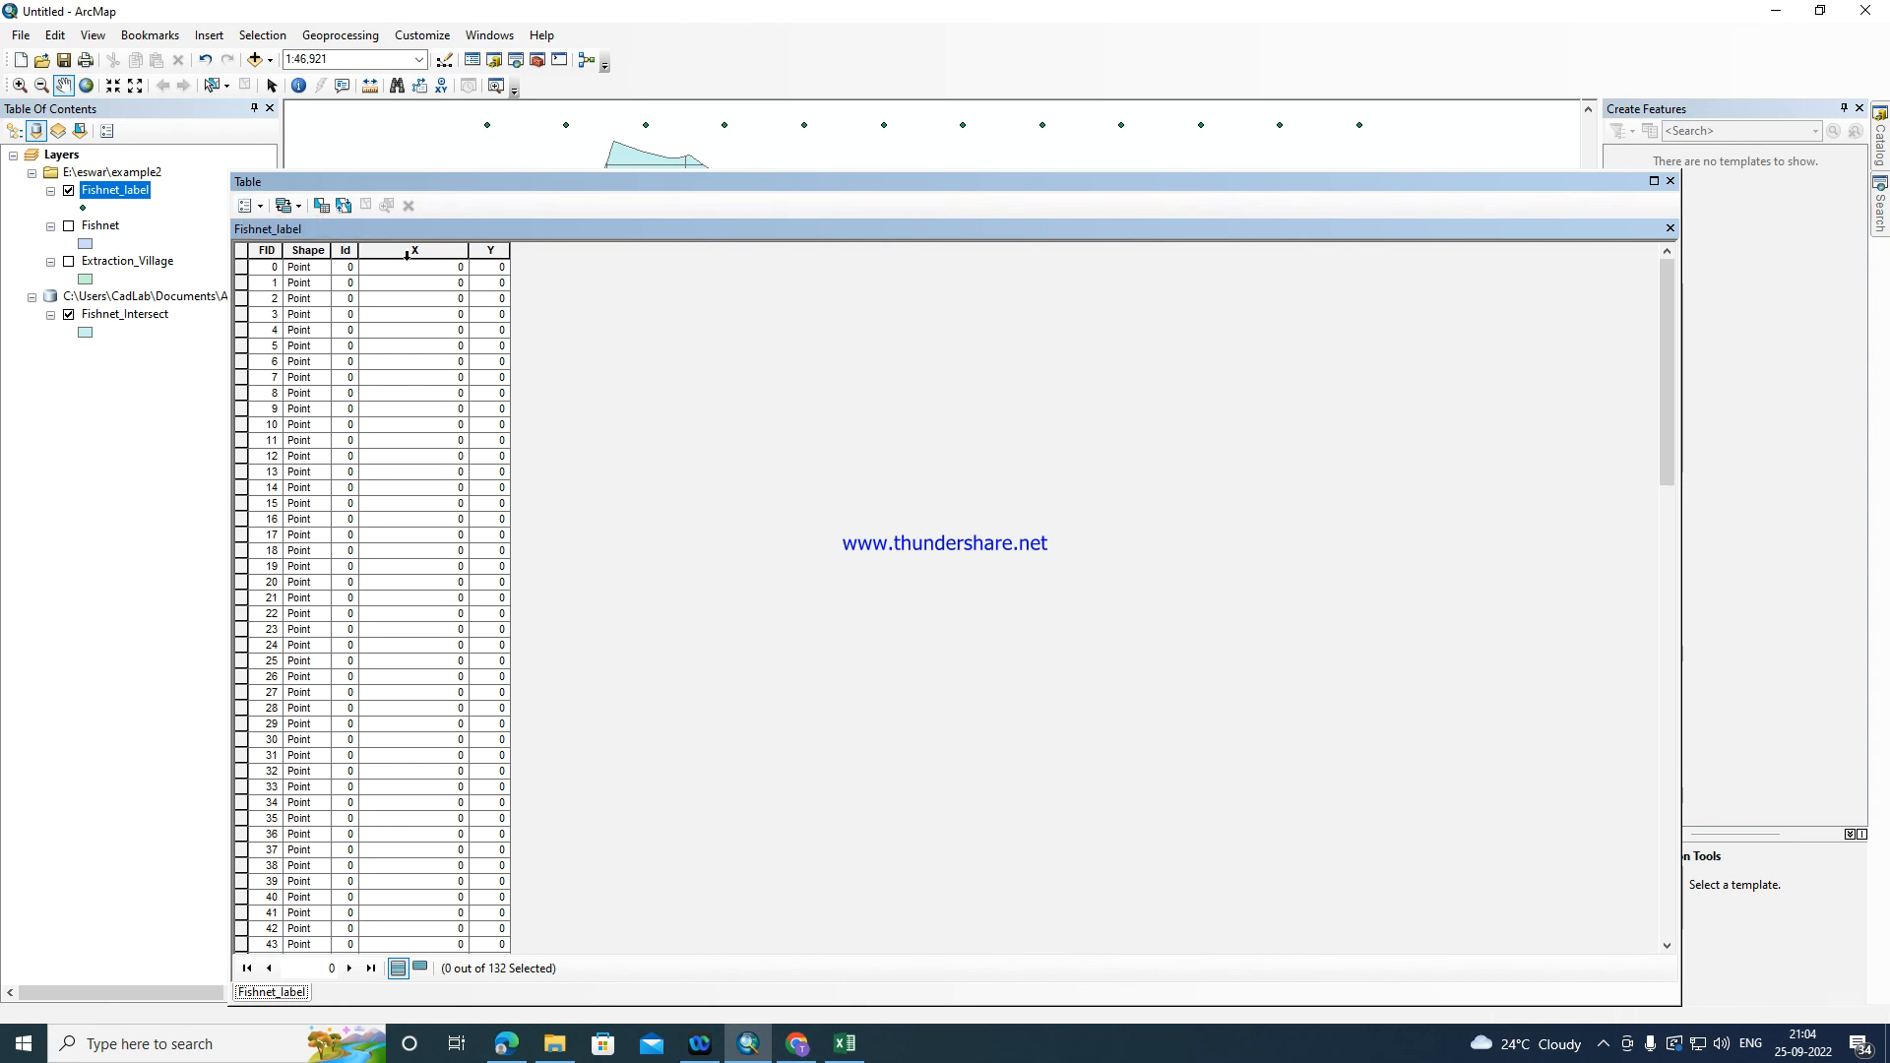
- Add a Float field named Elevation to the Fishnet_label attribute table
click(248, 205)
click(315, 344)
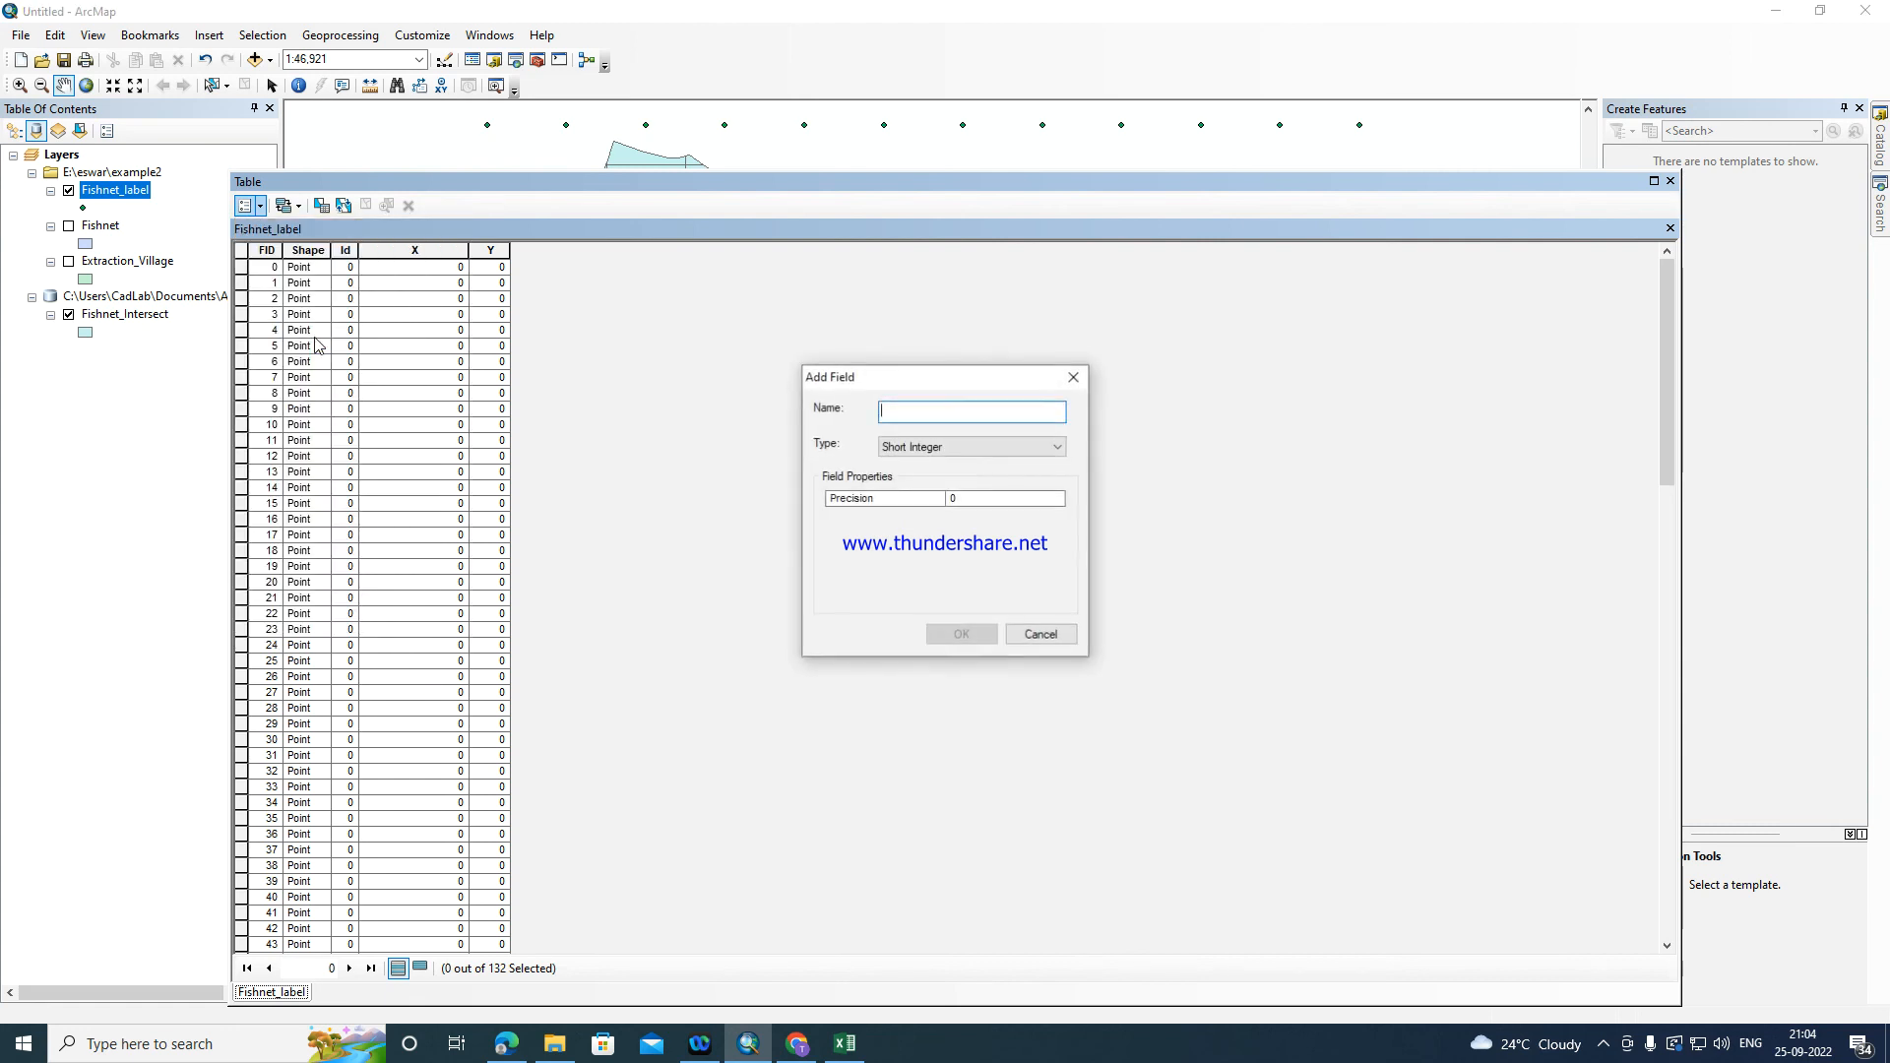
text(E)
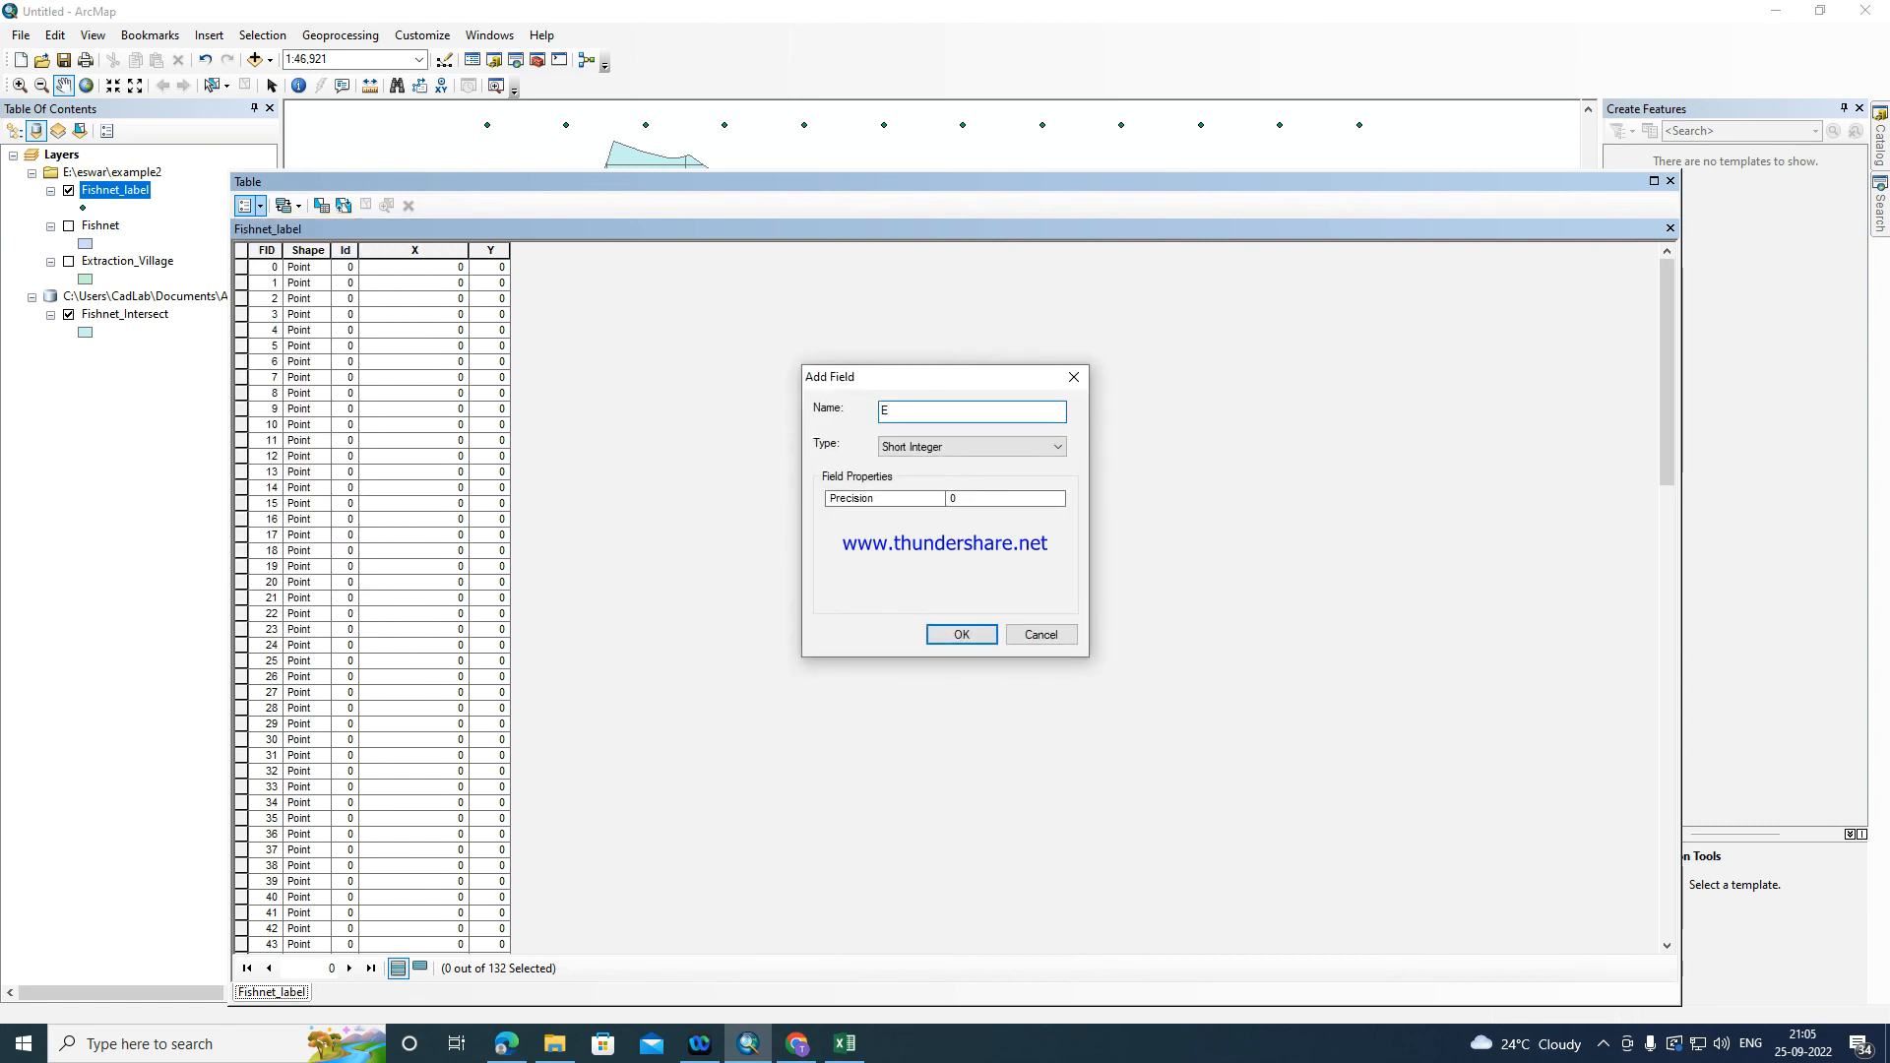
text(levation)
click(891, 446)
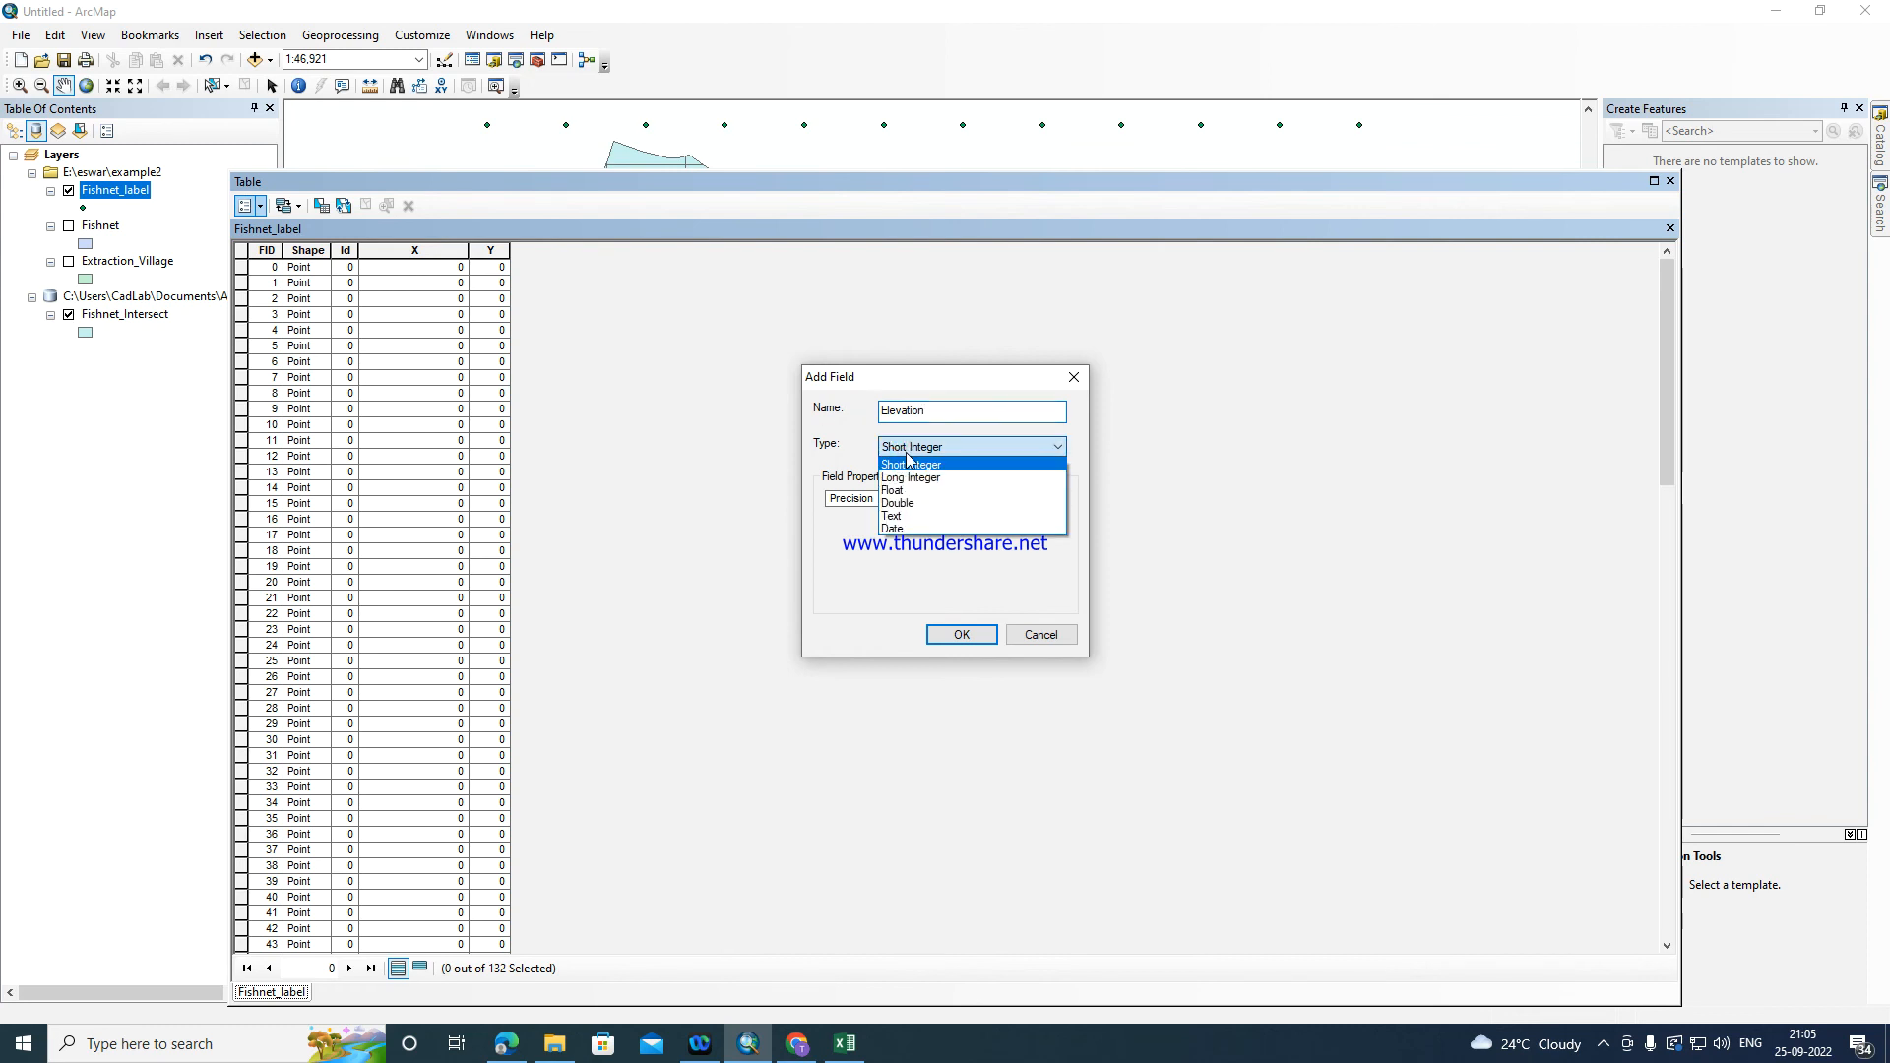
click(915, 489)
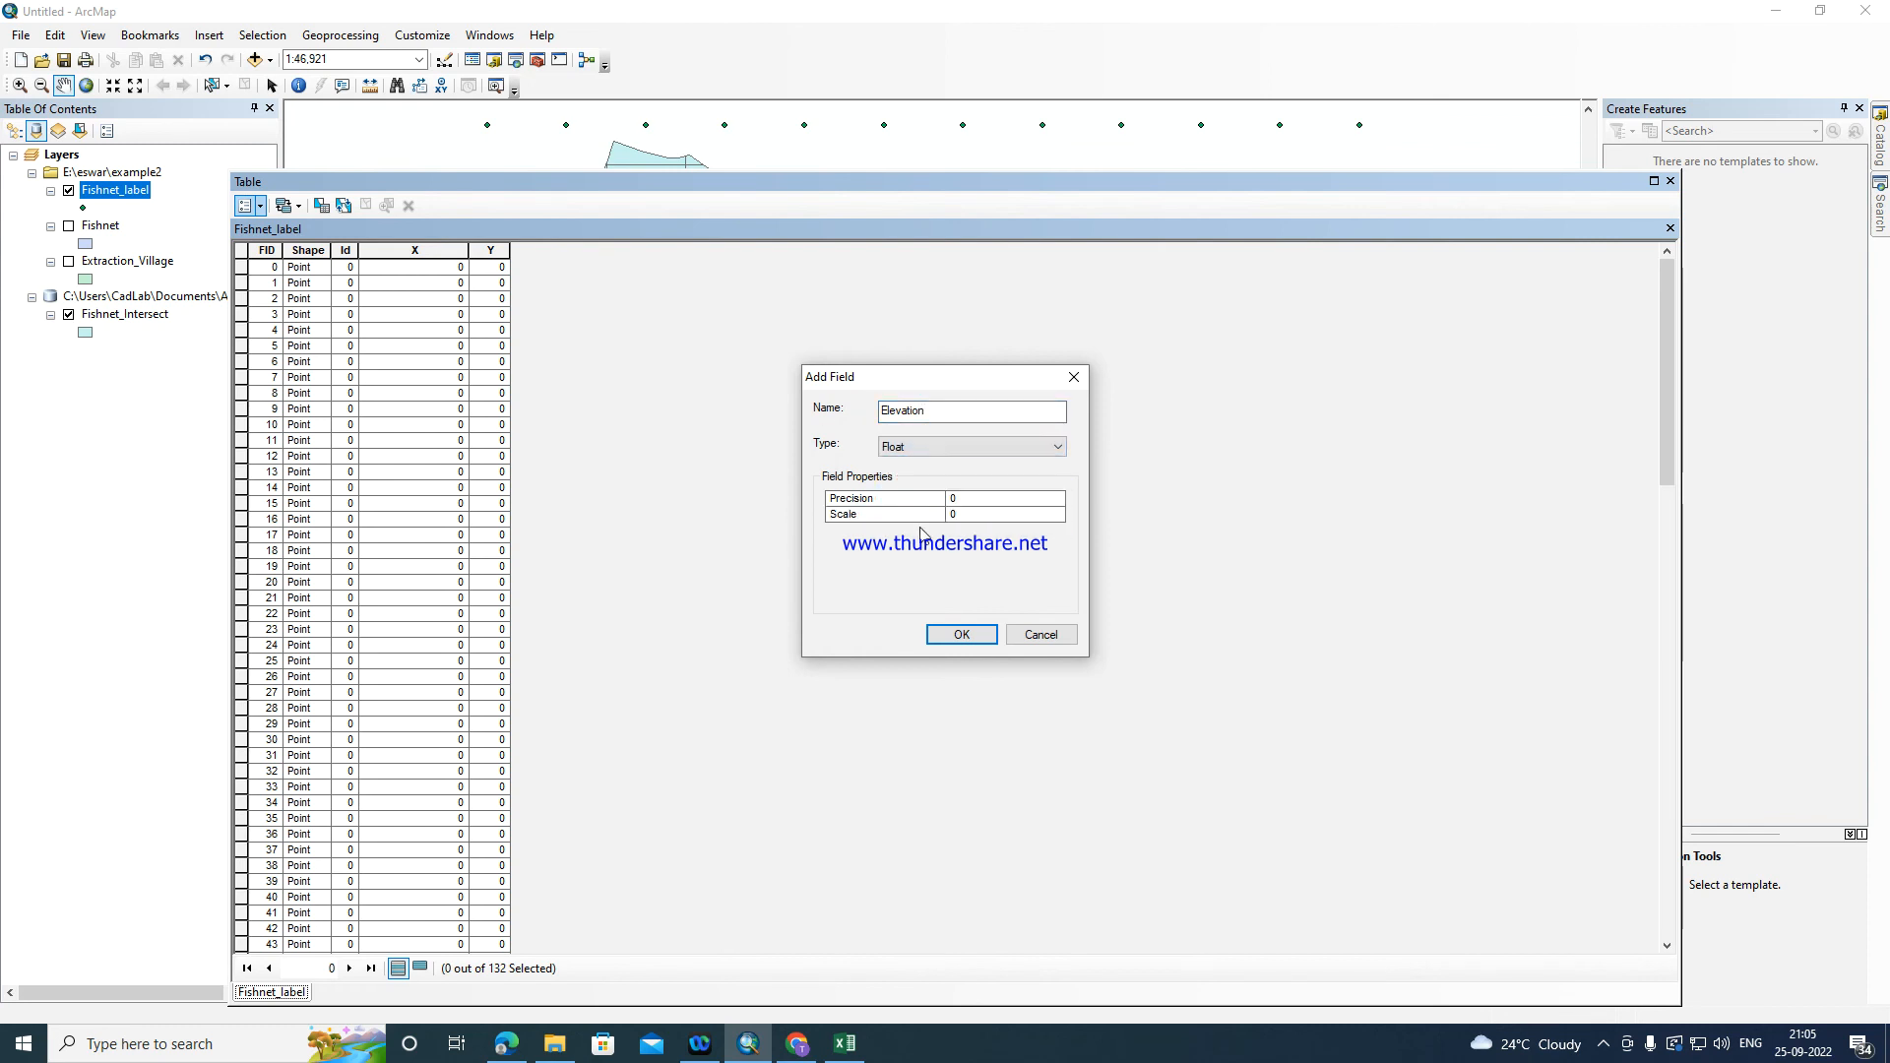
click(964, 636)
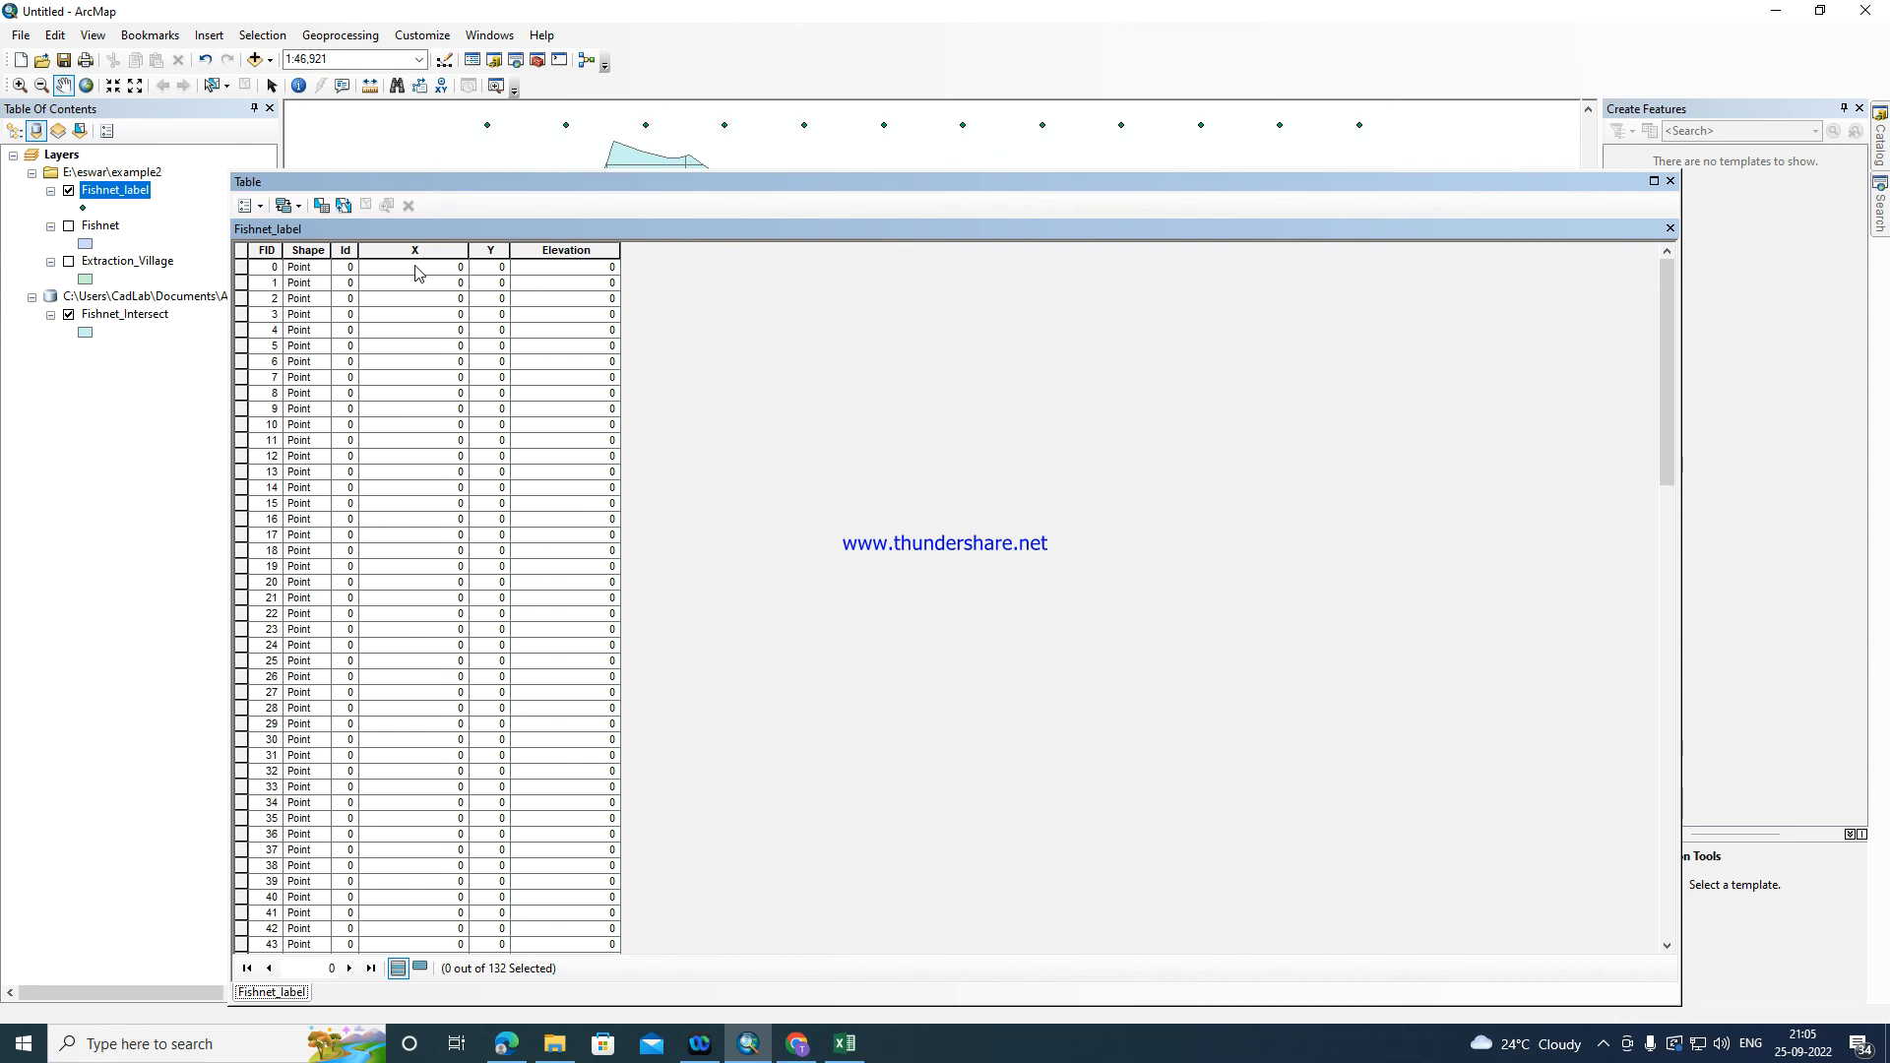
- Fill the X field with each point's X coordinate in meters using Calculate Geometry and the data source's coordinate system
click(426, 250)
right_click(428, 251)
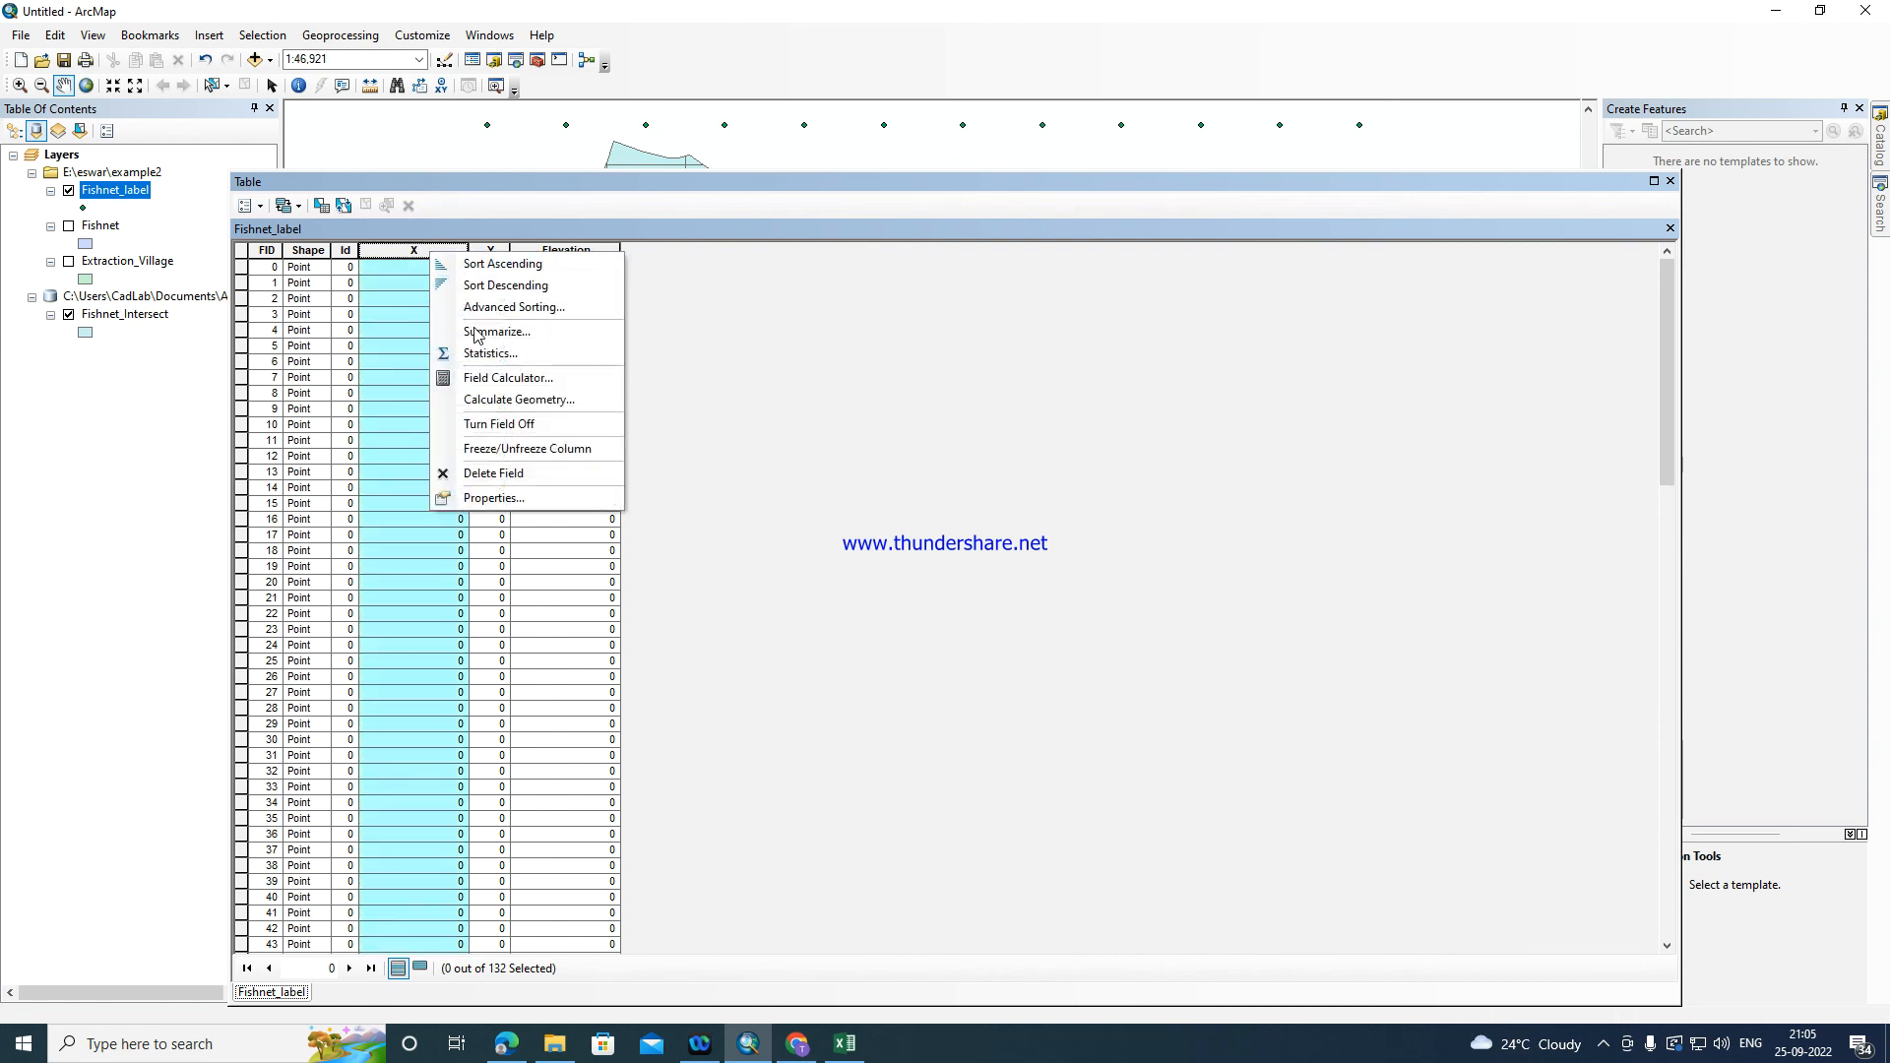
click(496, 399)
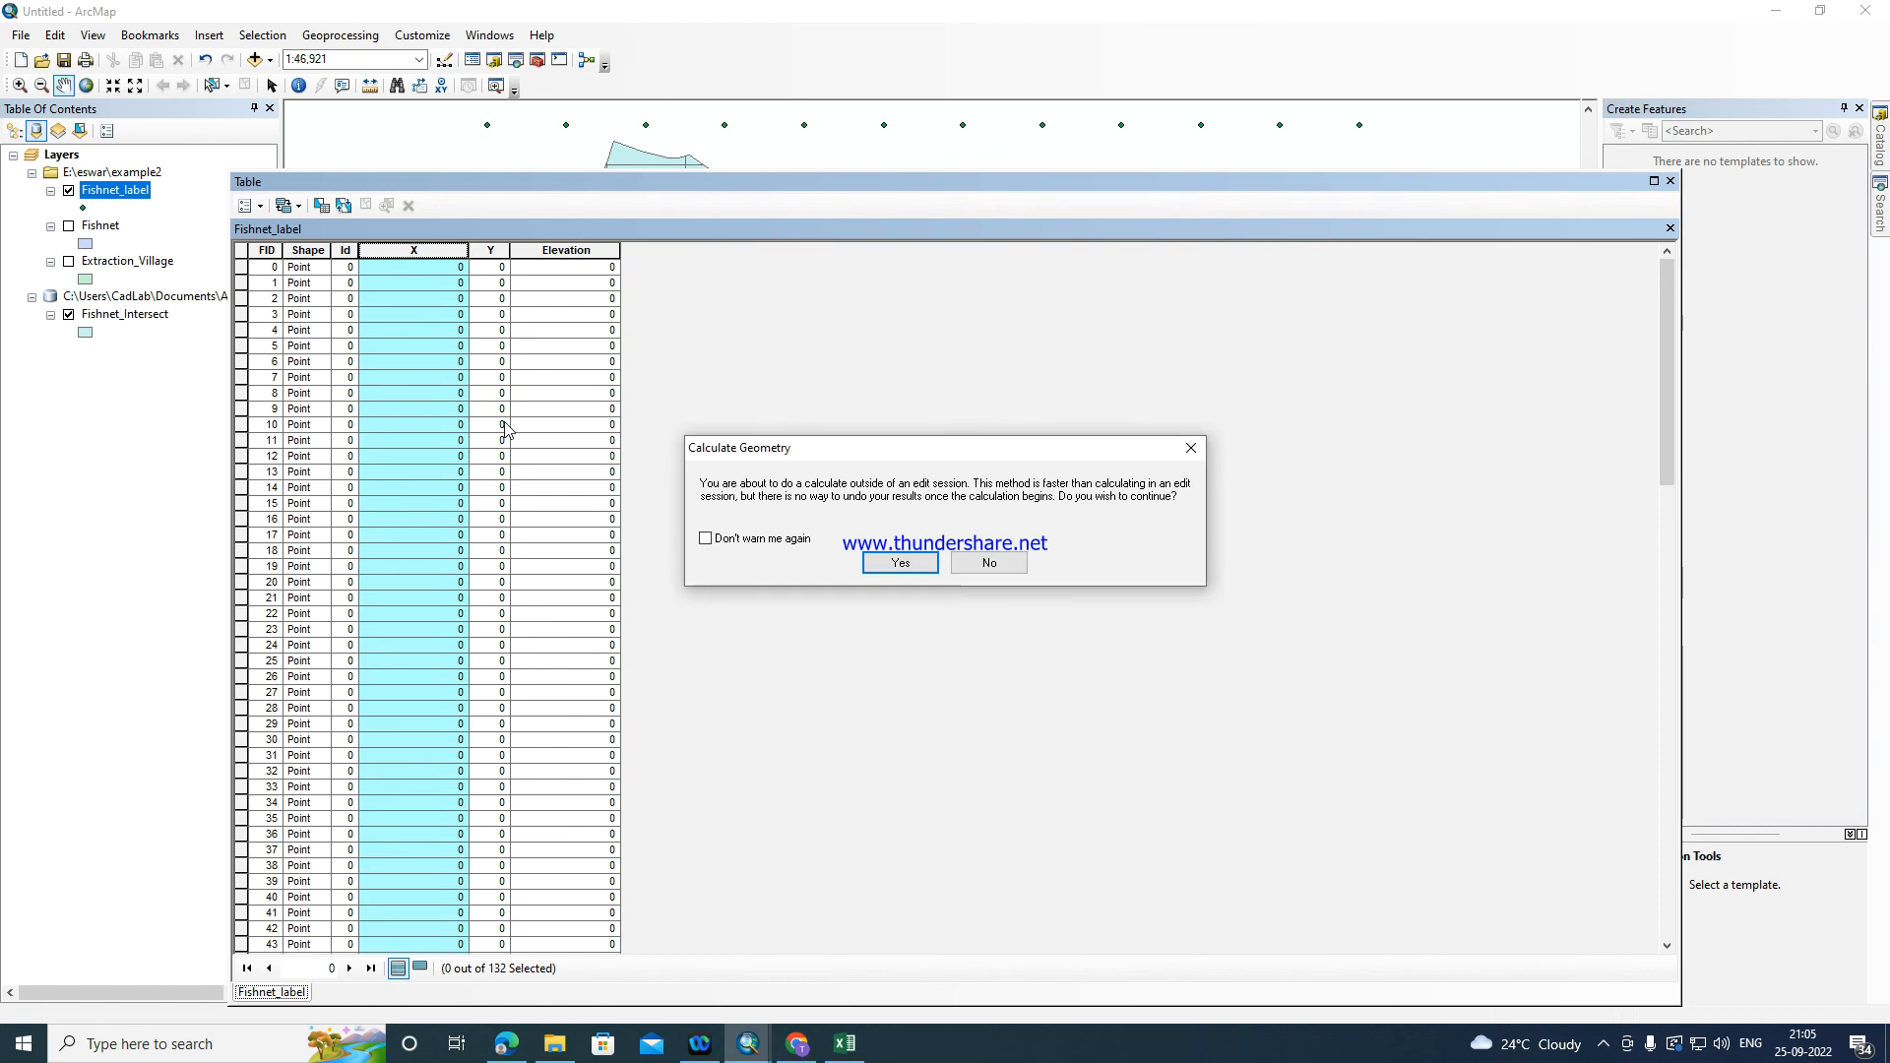
click(886, 565)
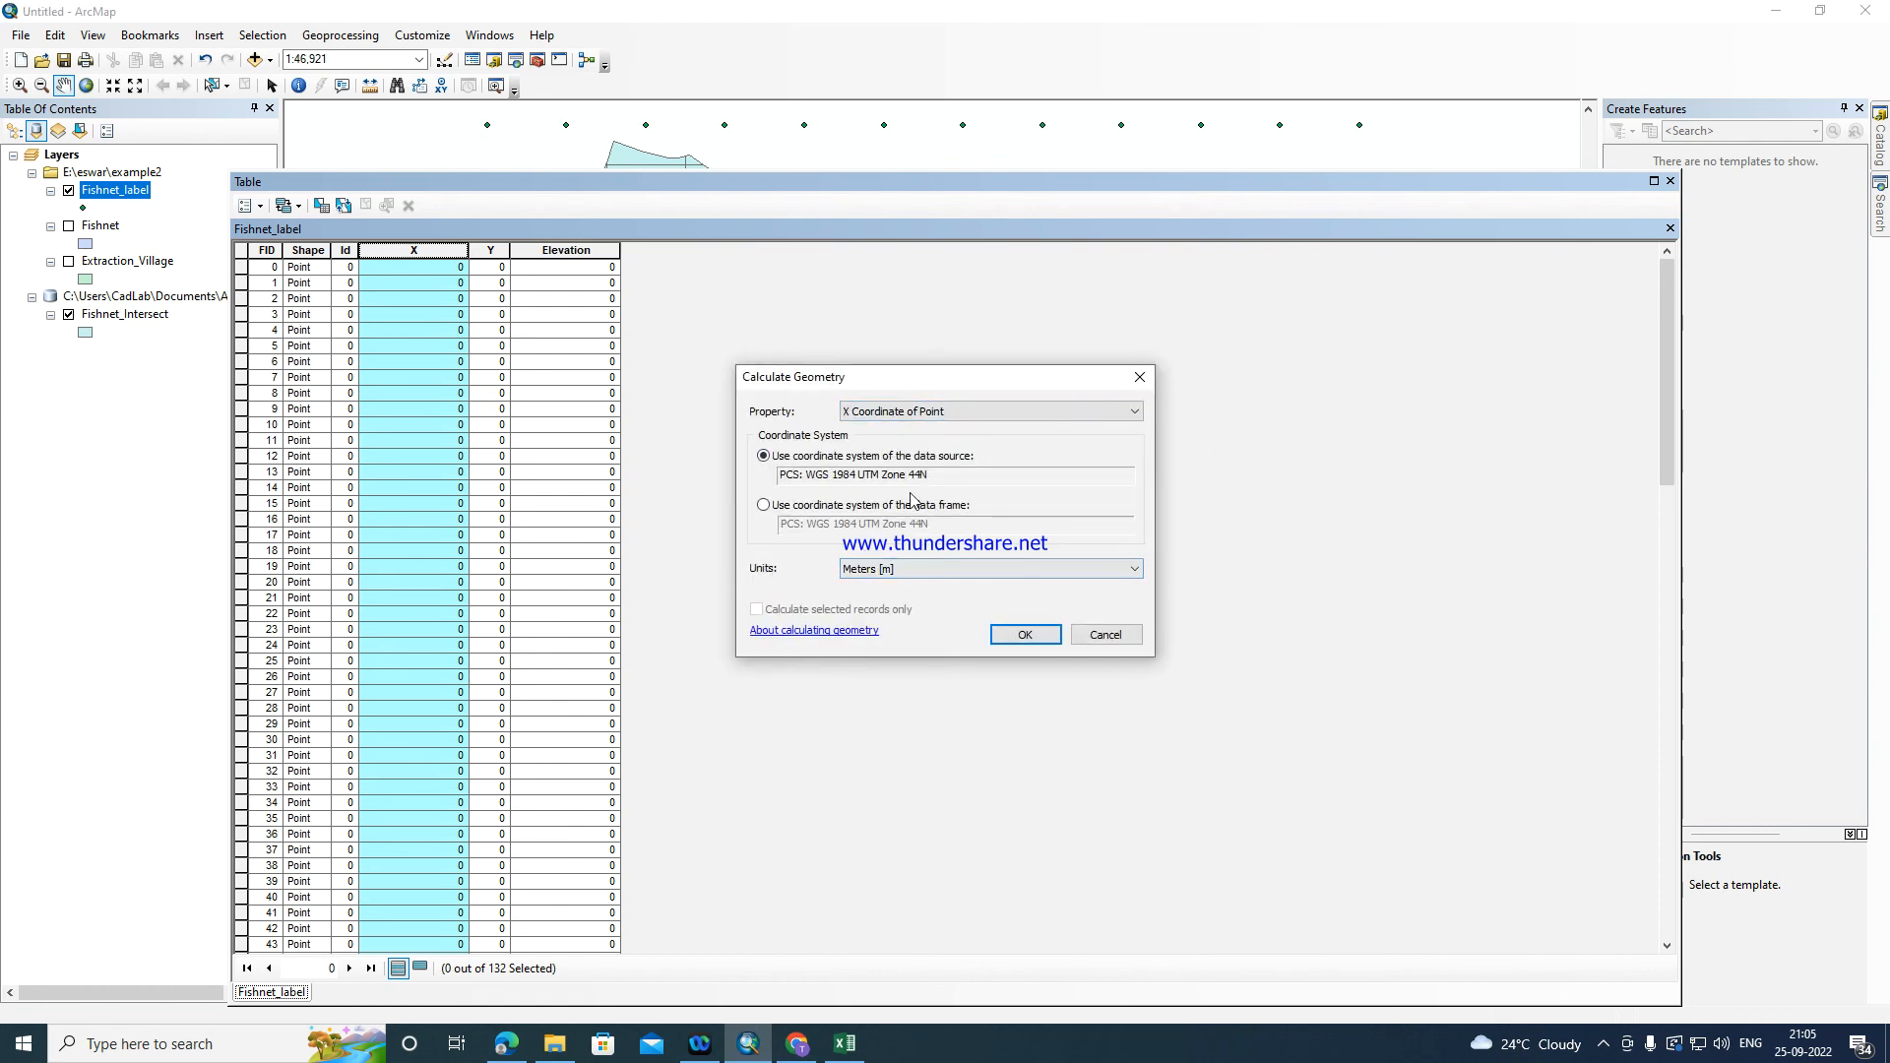
click(1025, 635)
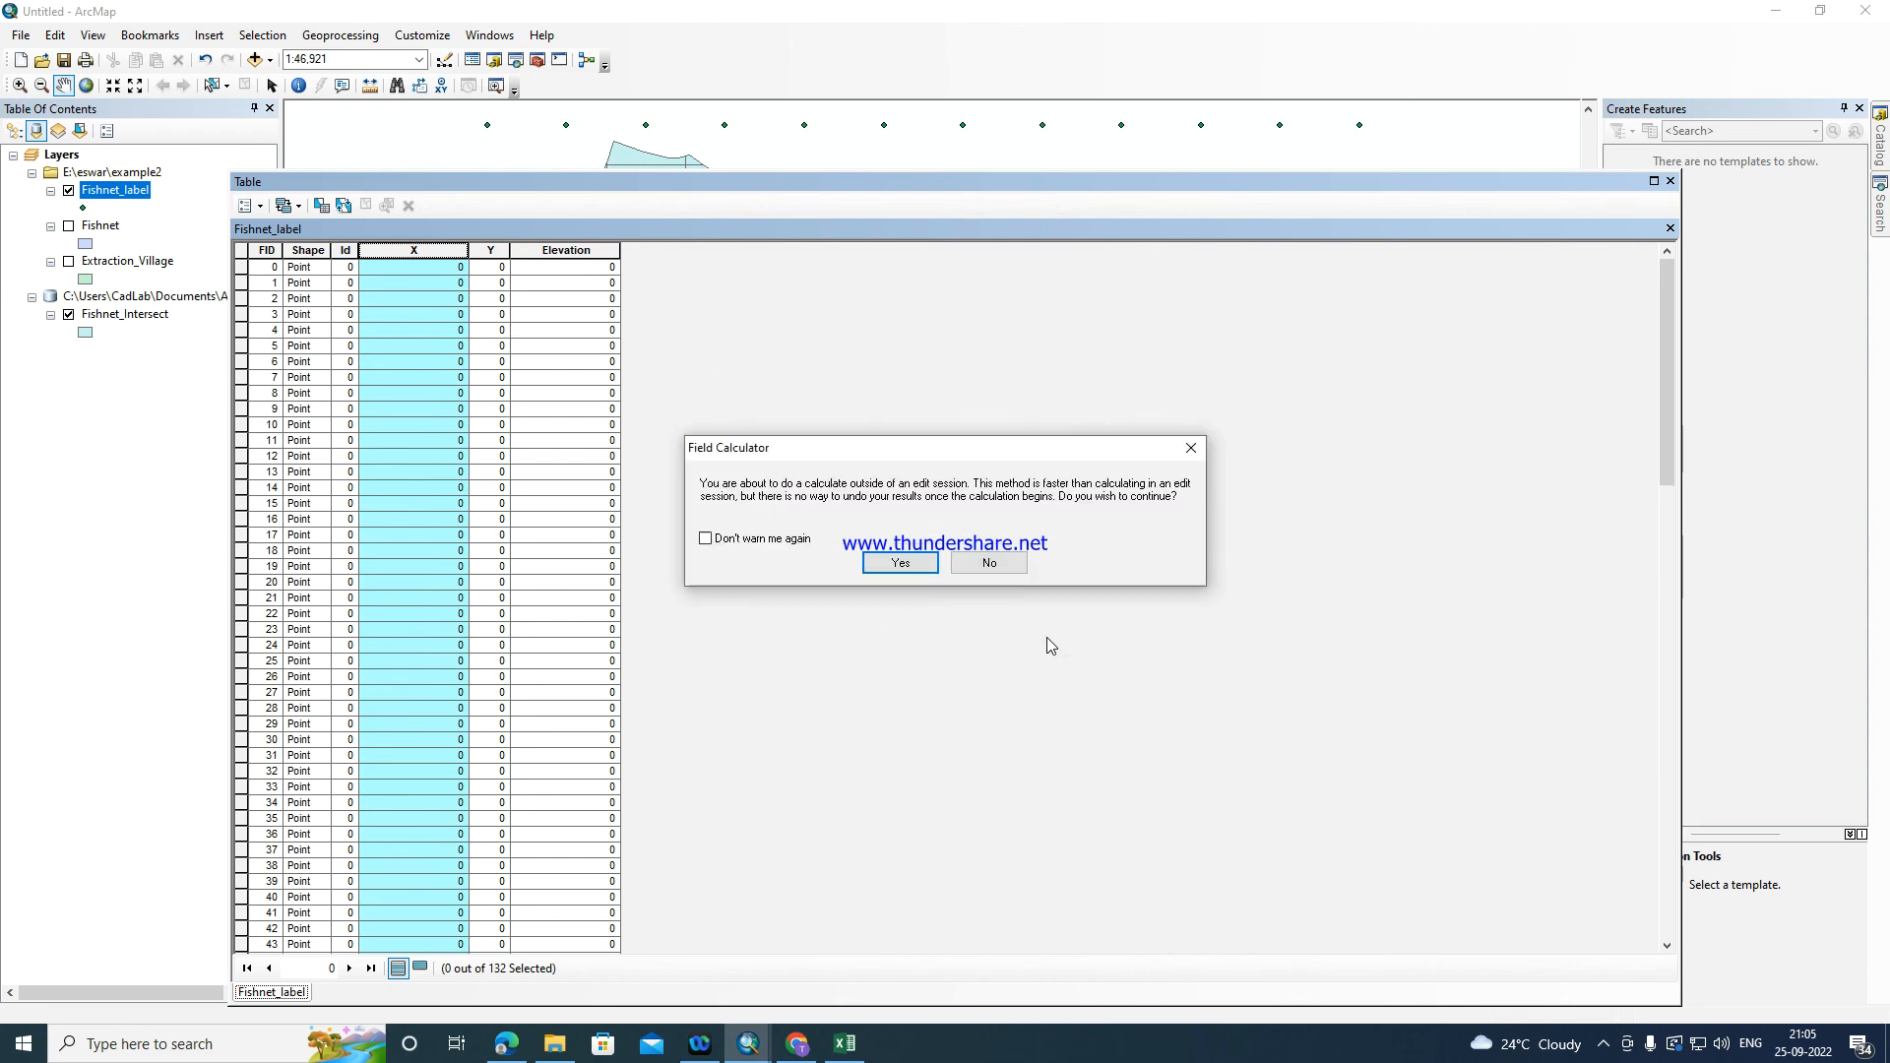
click(900, 563)
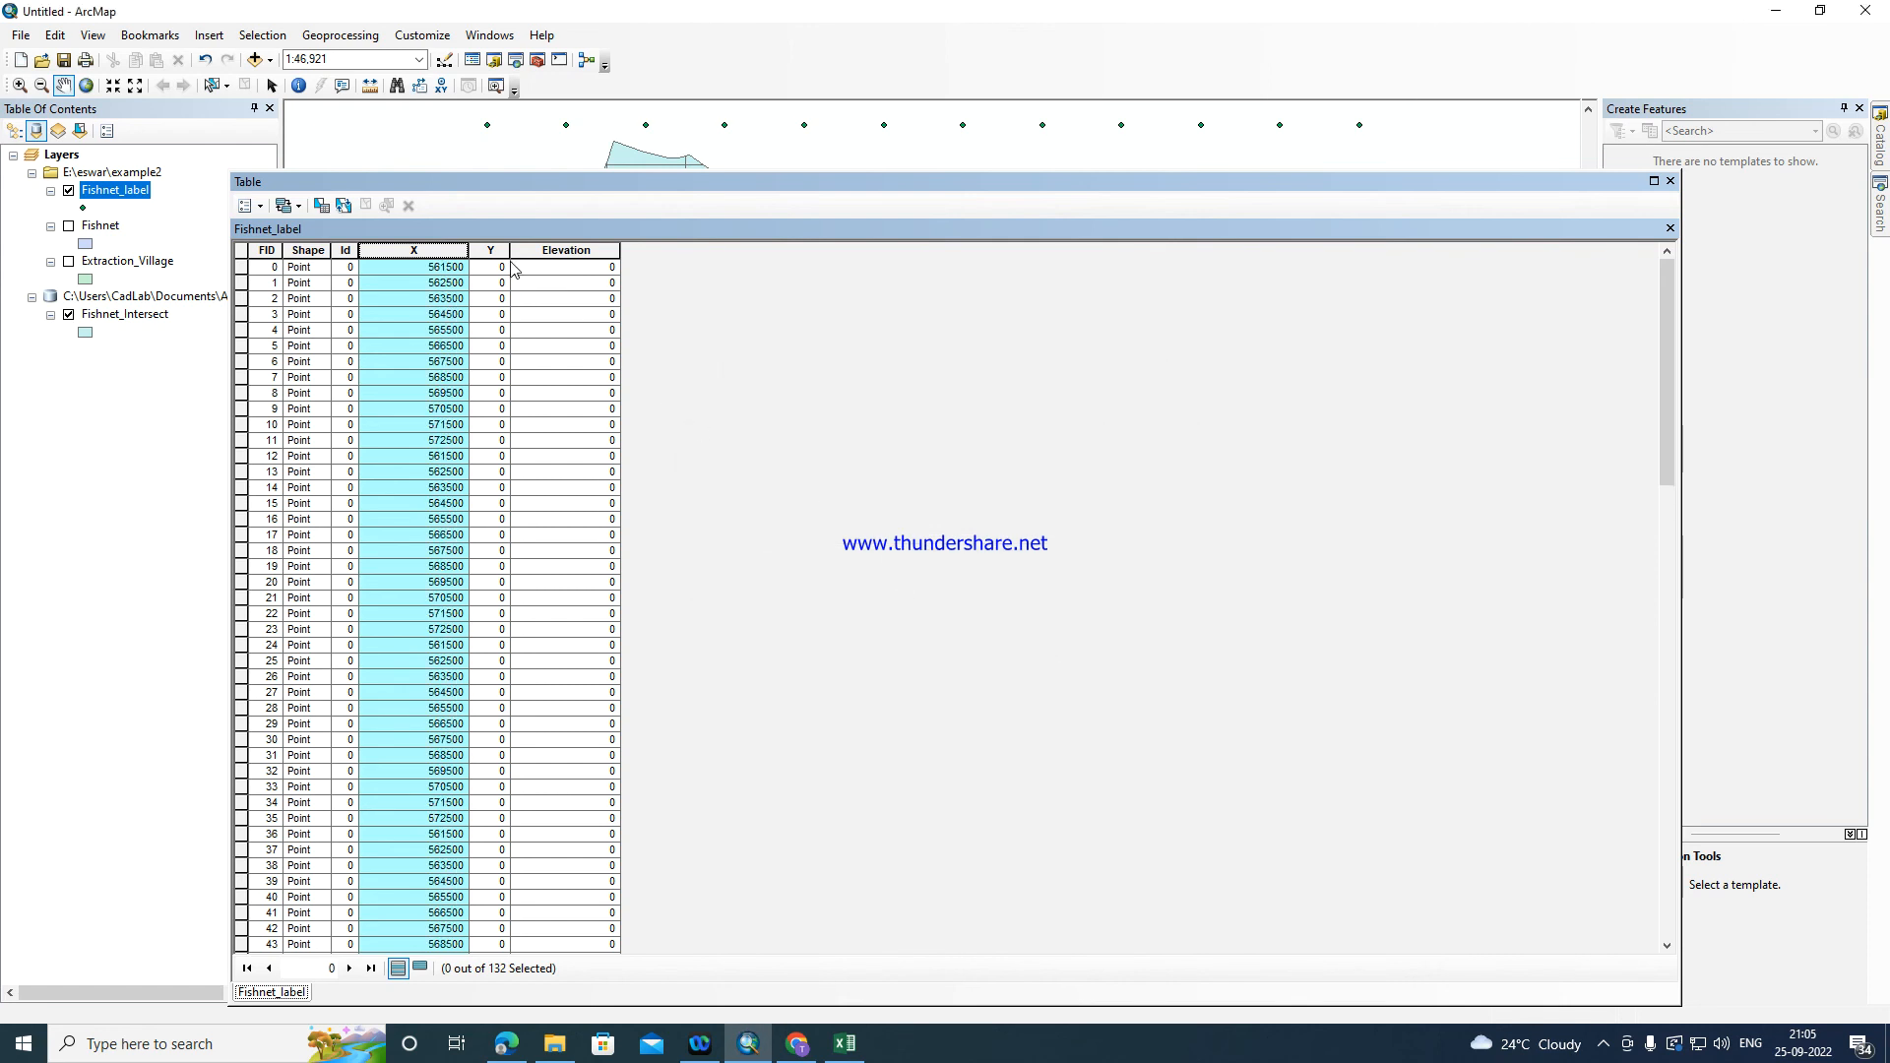
- Fill the Y field with each point's Y coordinate in meters using Calculate Geometry, and widen the Y column to fit
click(493, 250)
right_click(492, 250)
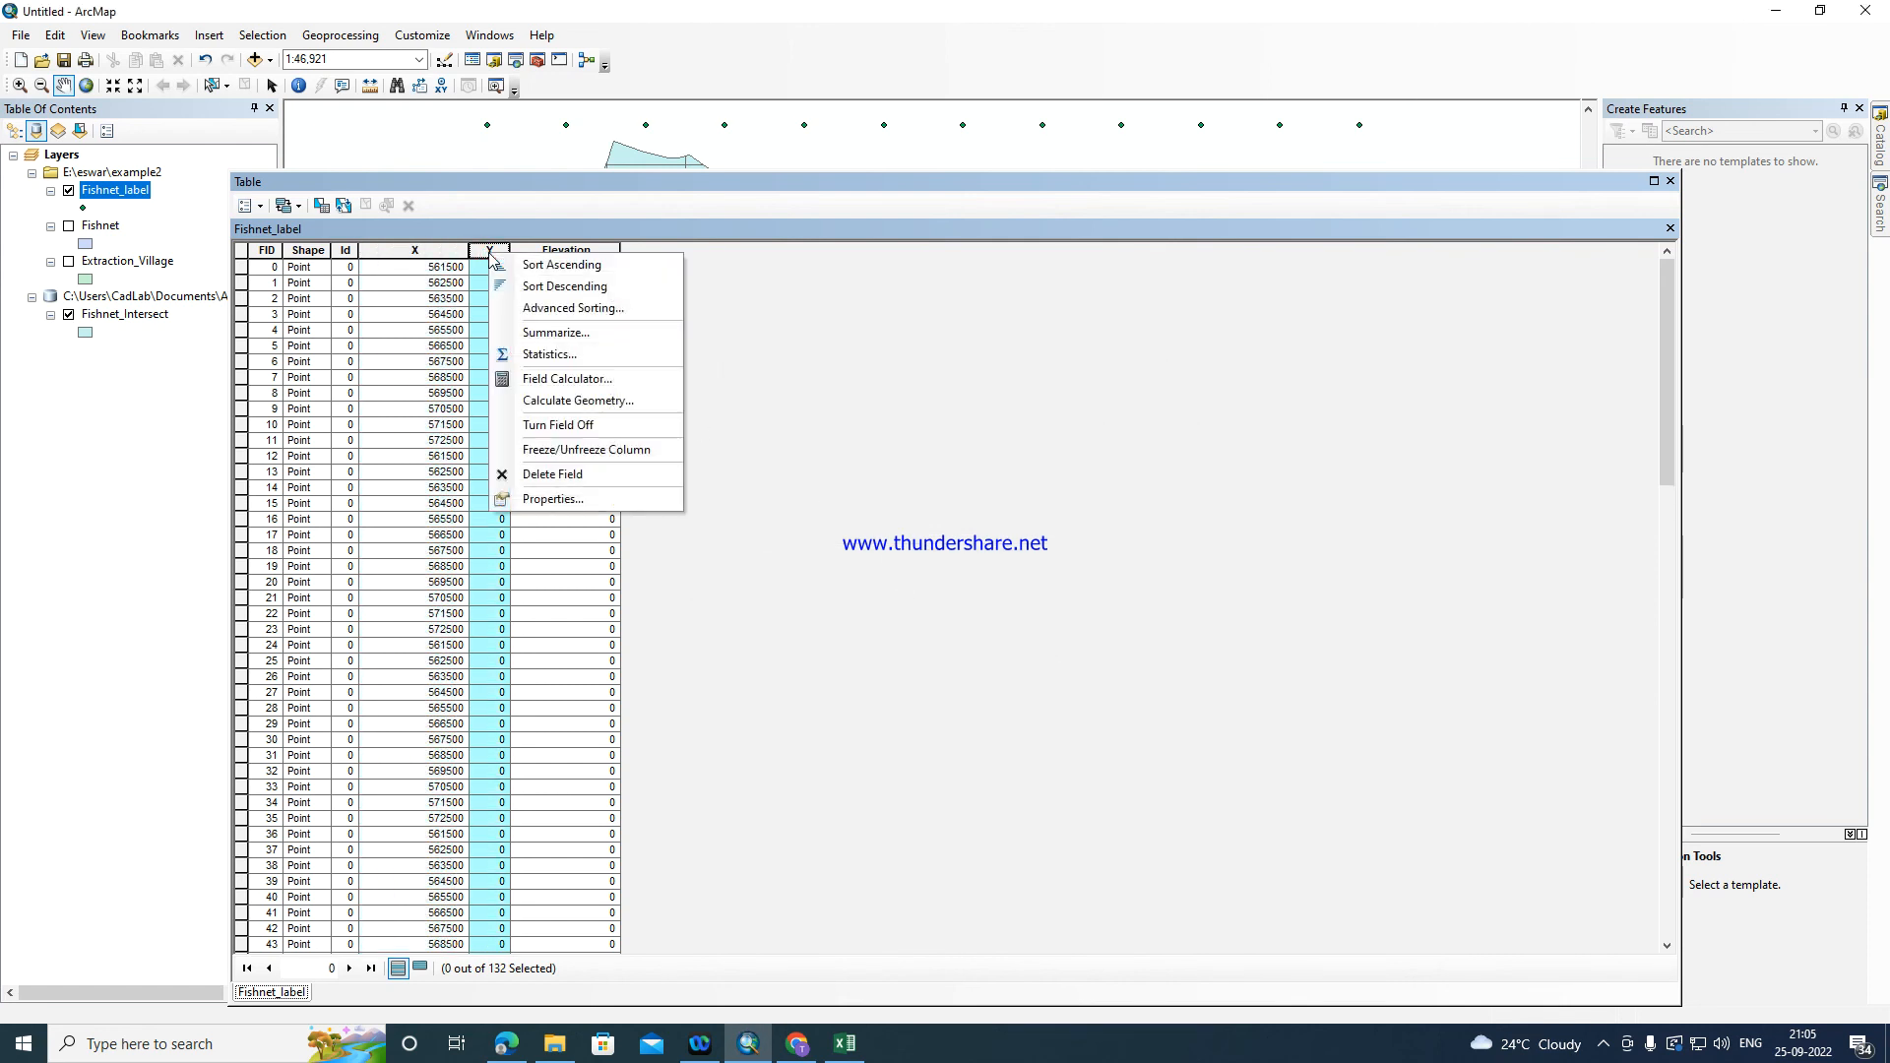
click(577, 401)
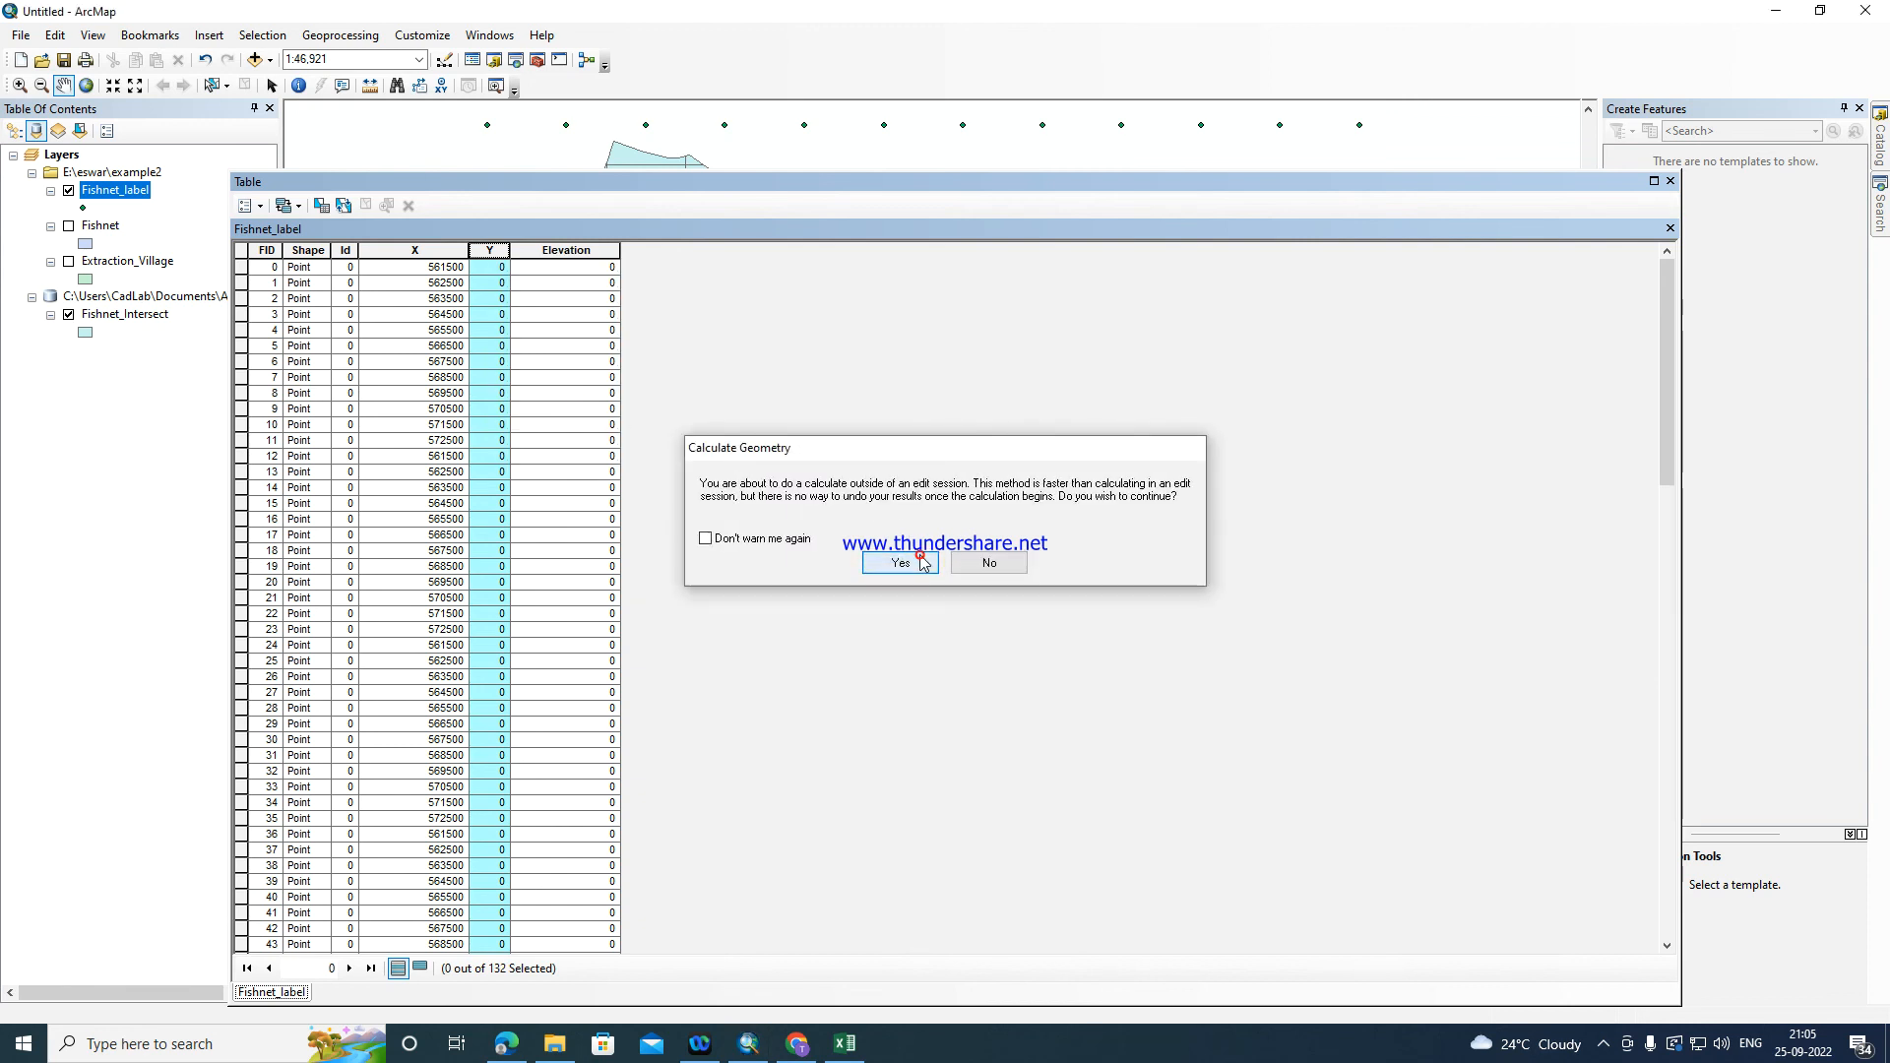
click(900, 563)
click(913, 412)
click(913, 443)
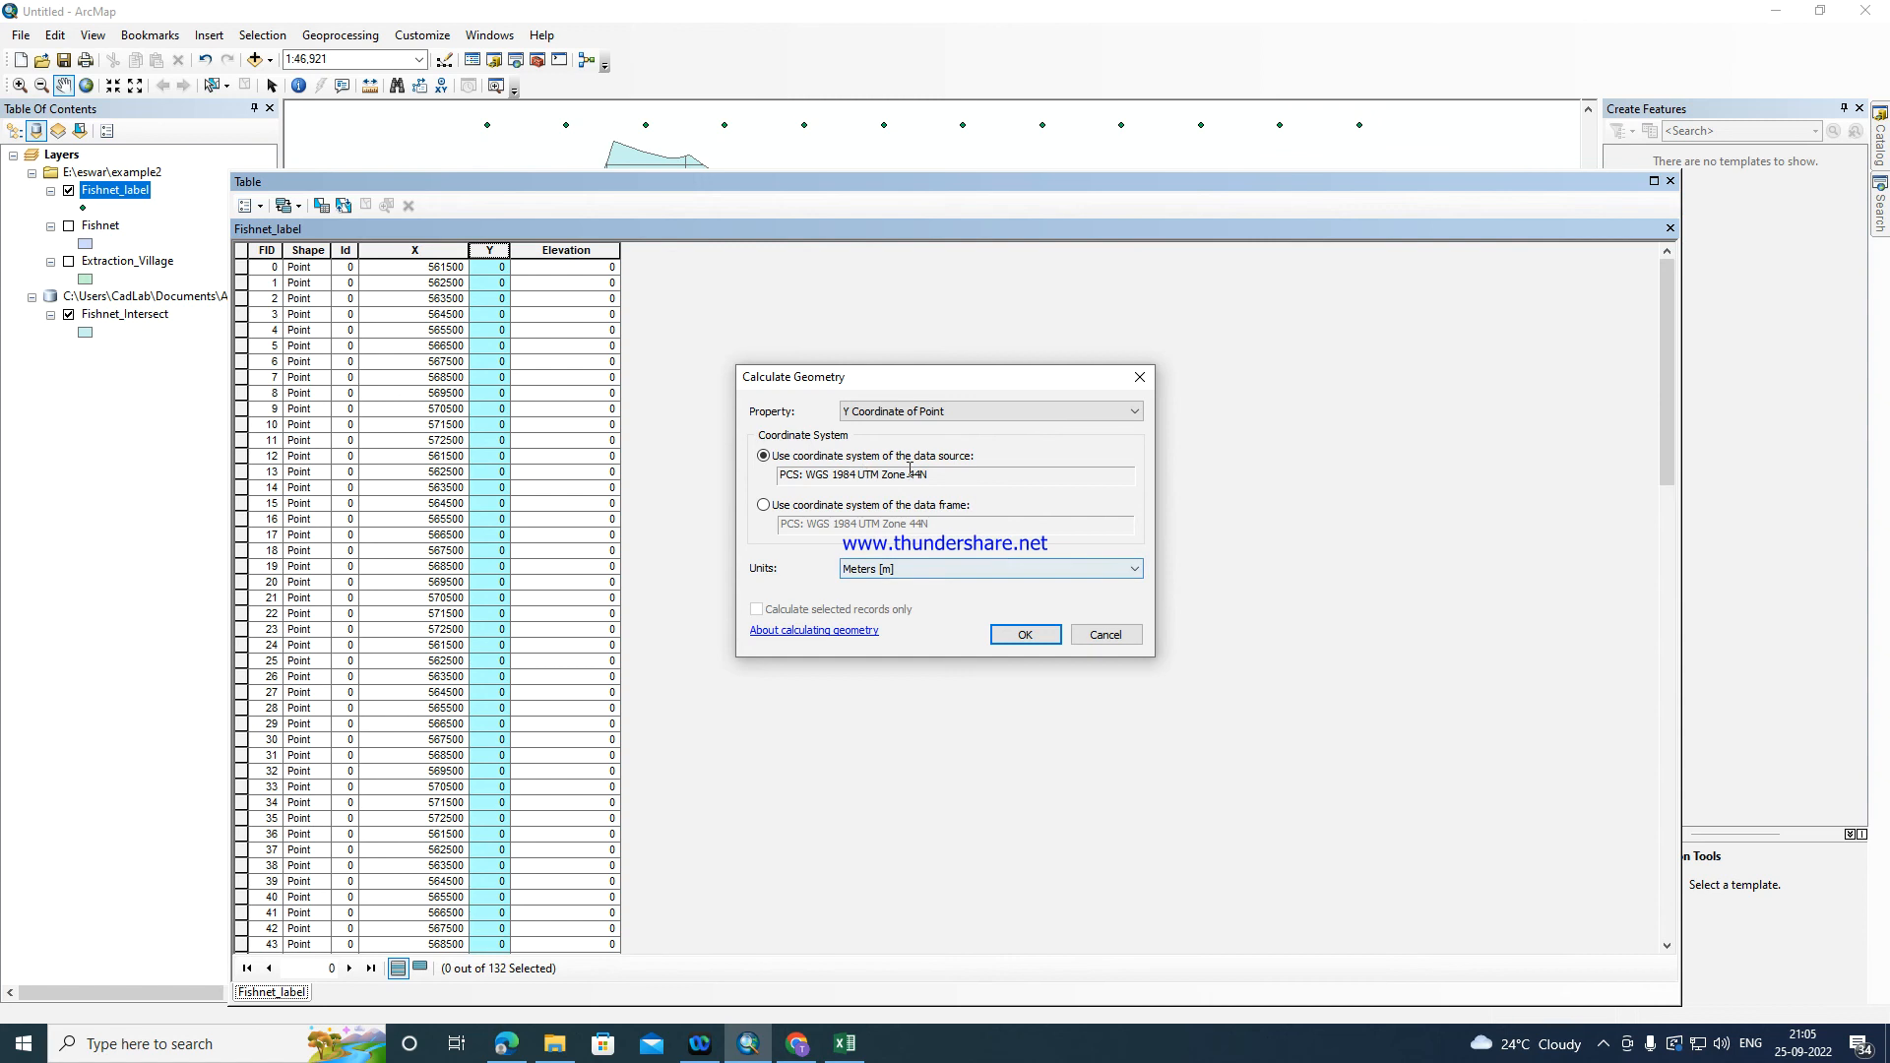
click(1017, 634)
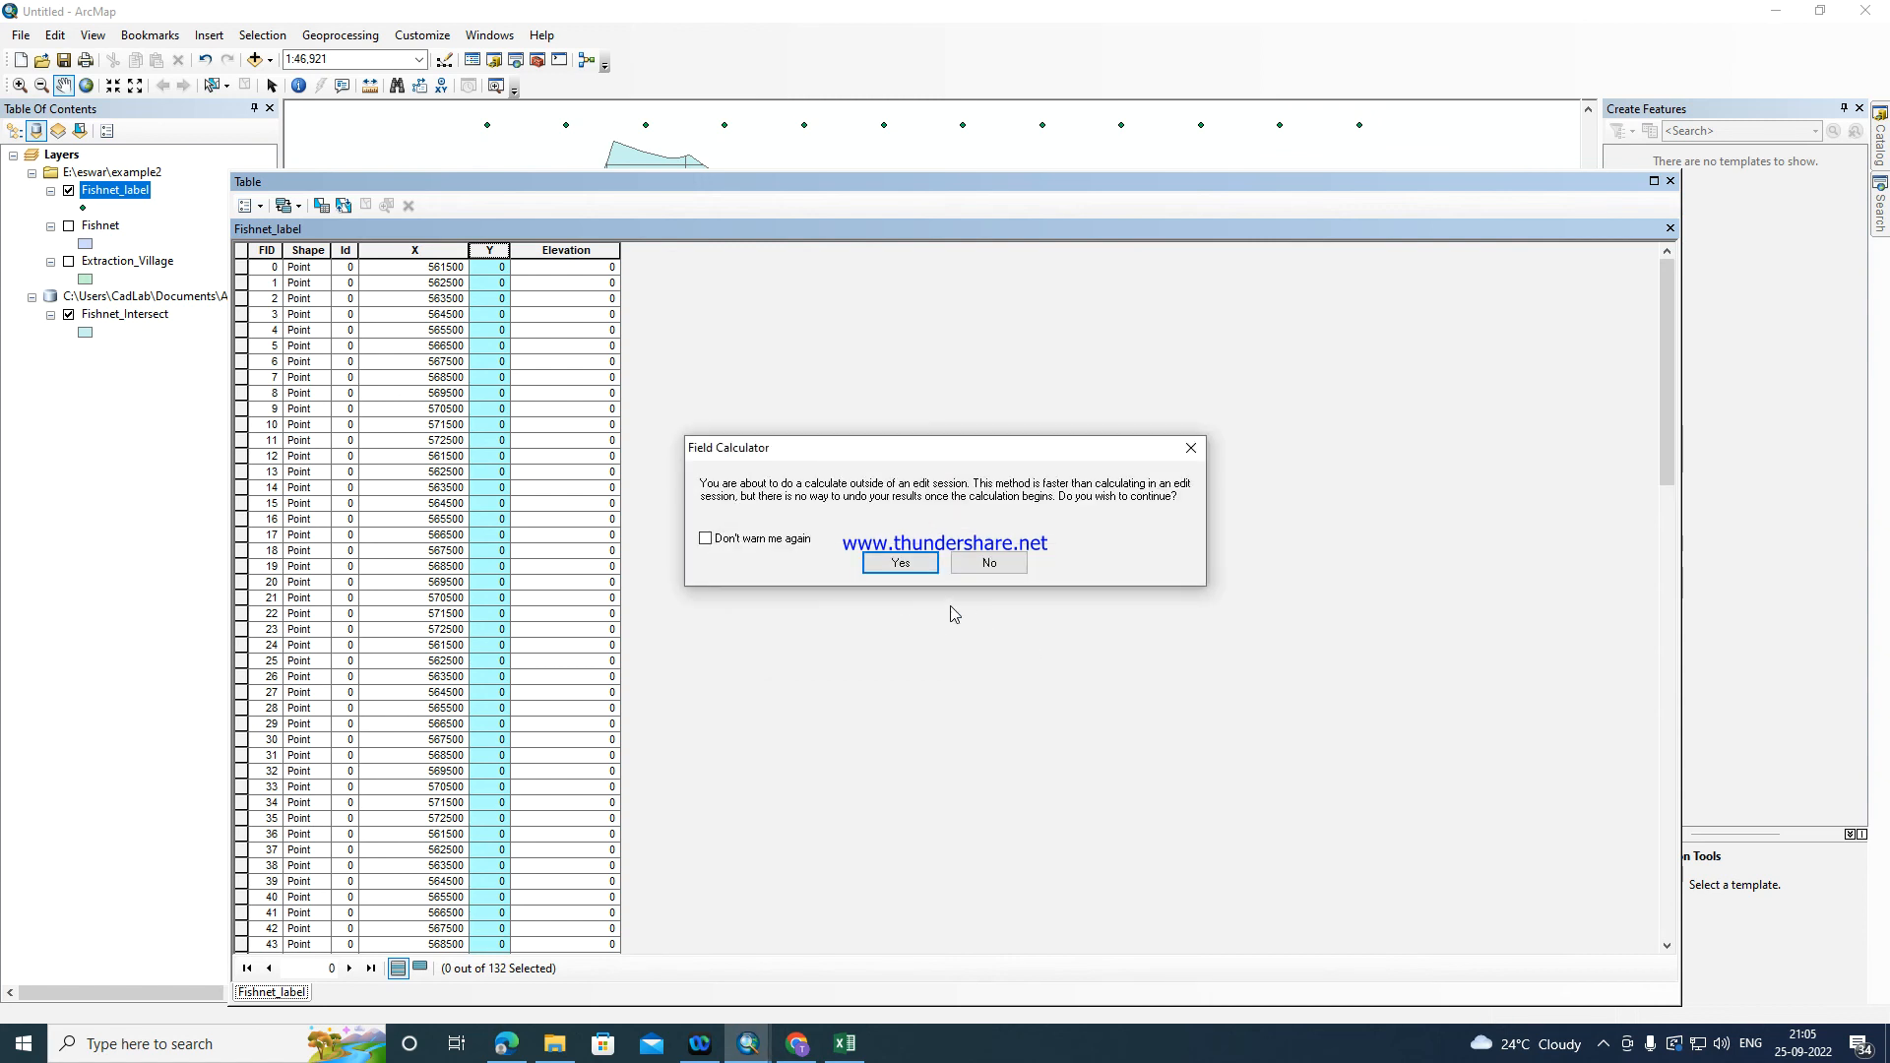
click(902, 564)
drag(512, 251, 562, 256)
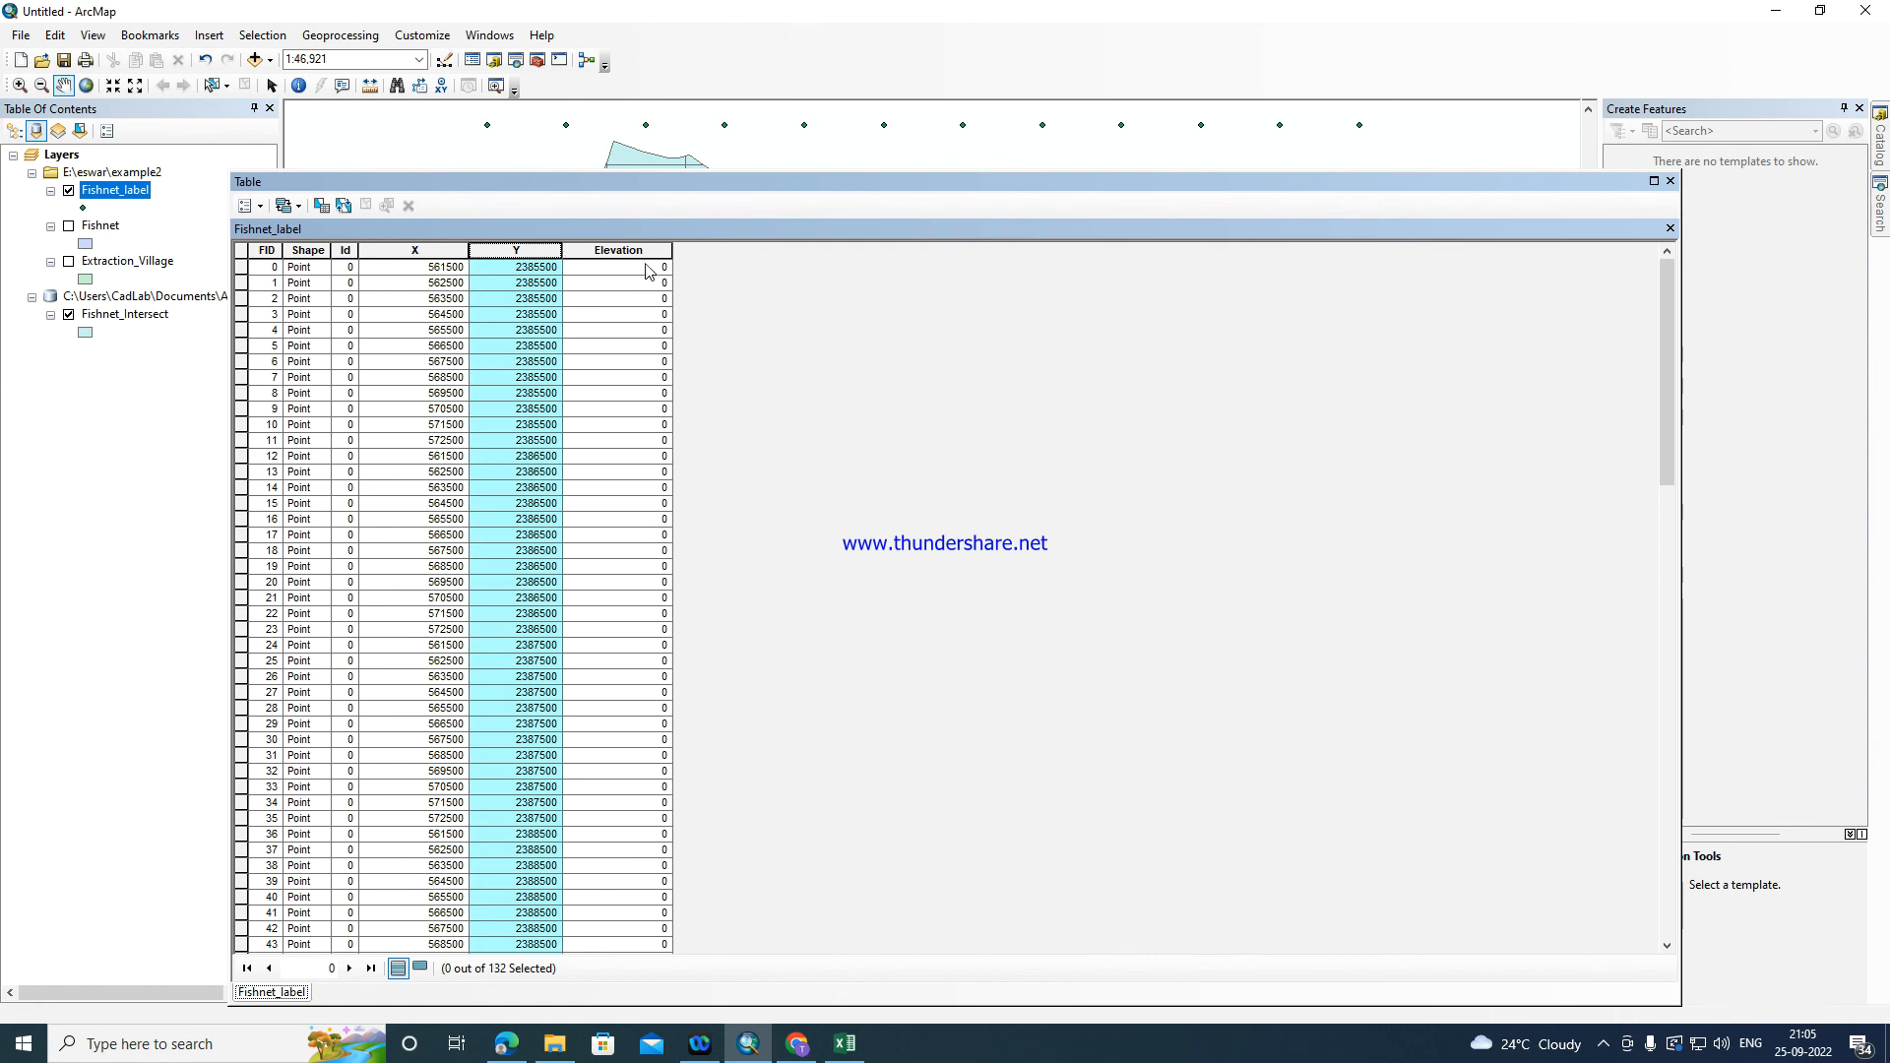
- Close the attribute table and add the raster cdnf44p.tif from the DEM folder to the map
click(1670, 182)
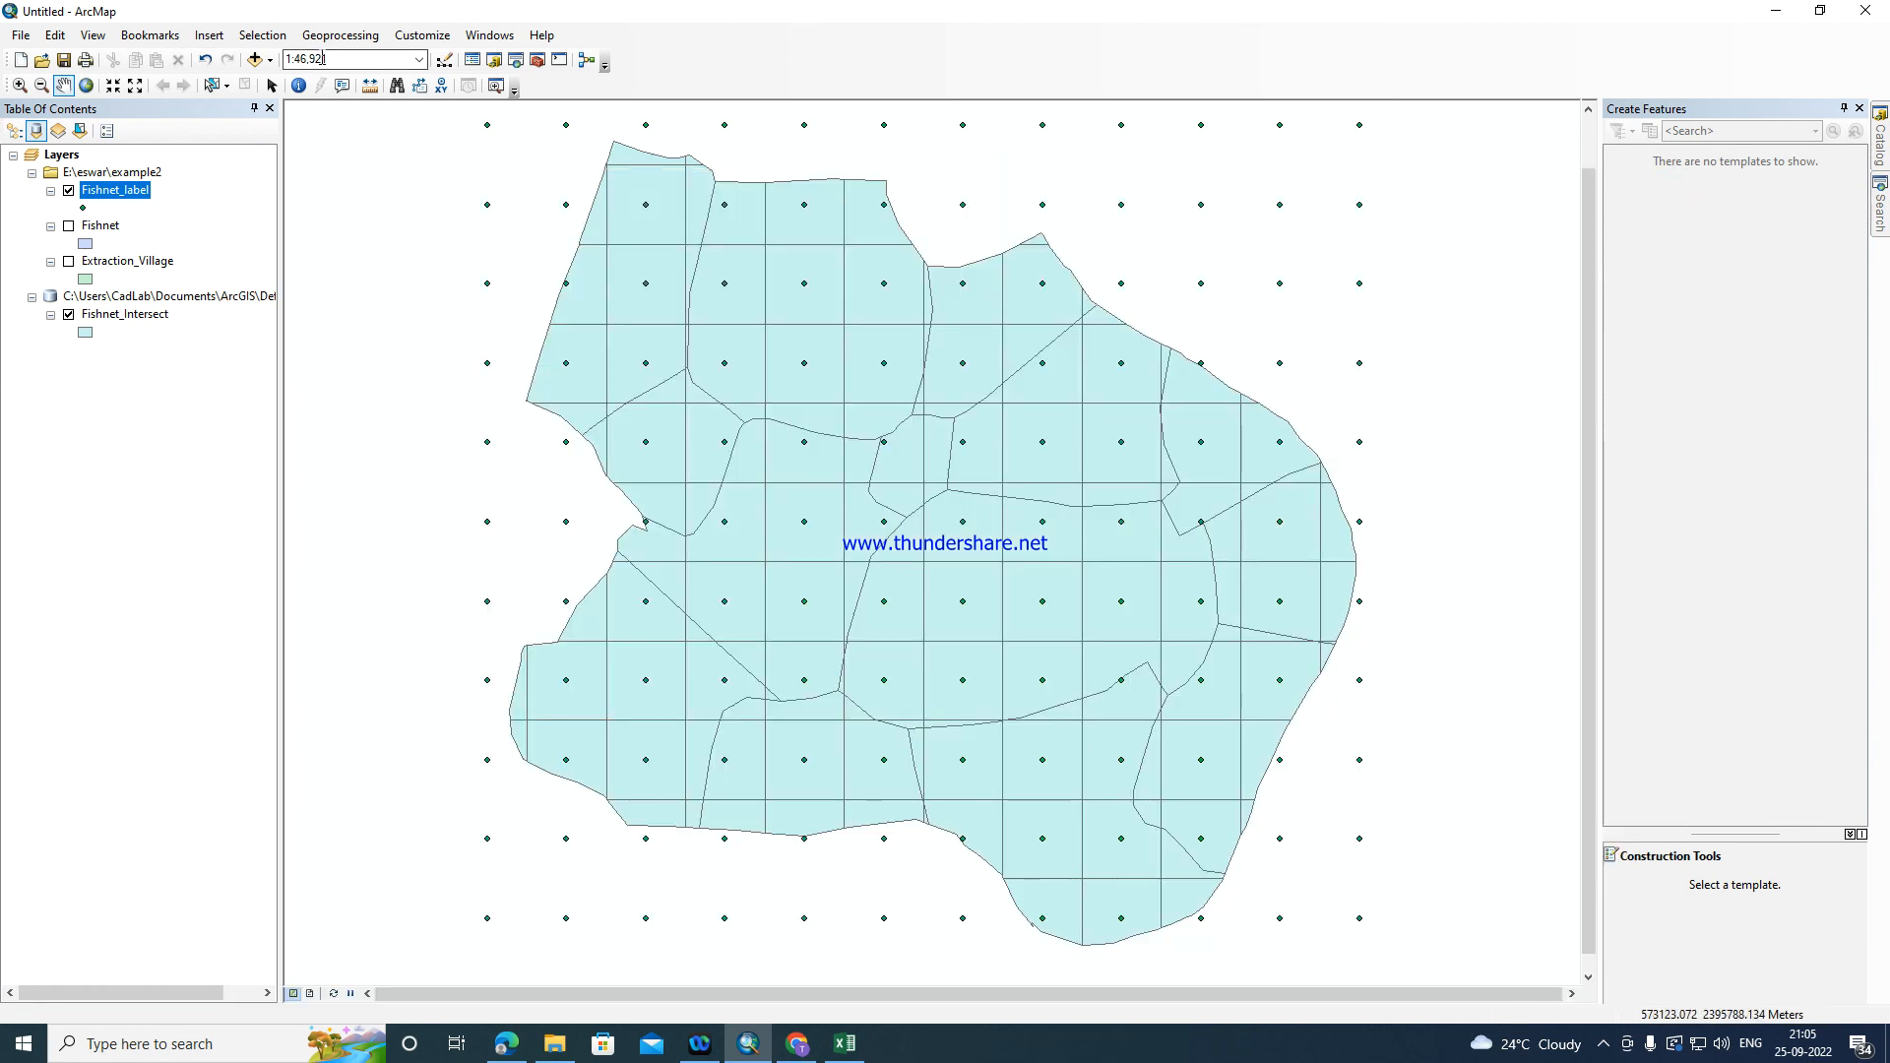
click(255, 61)
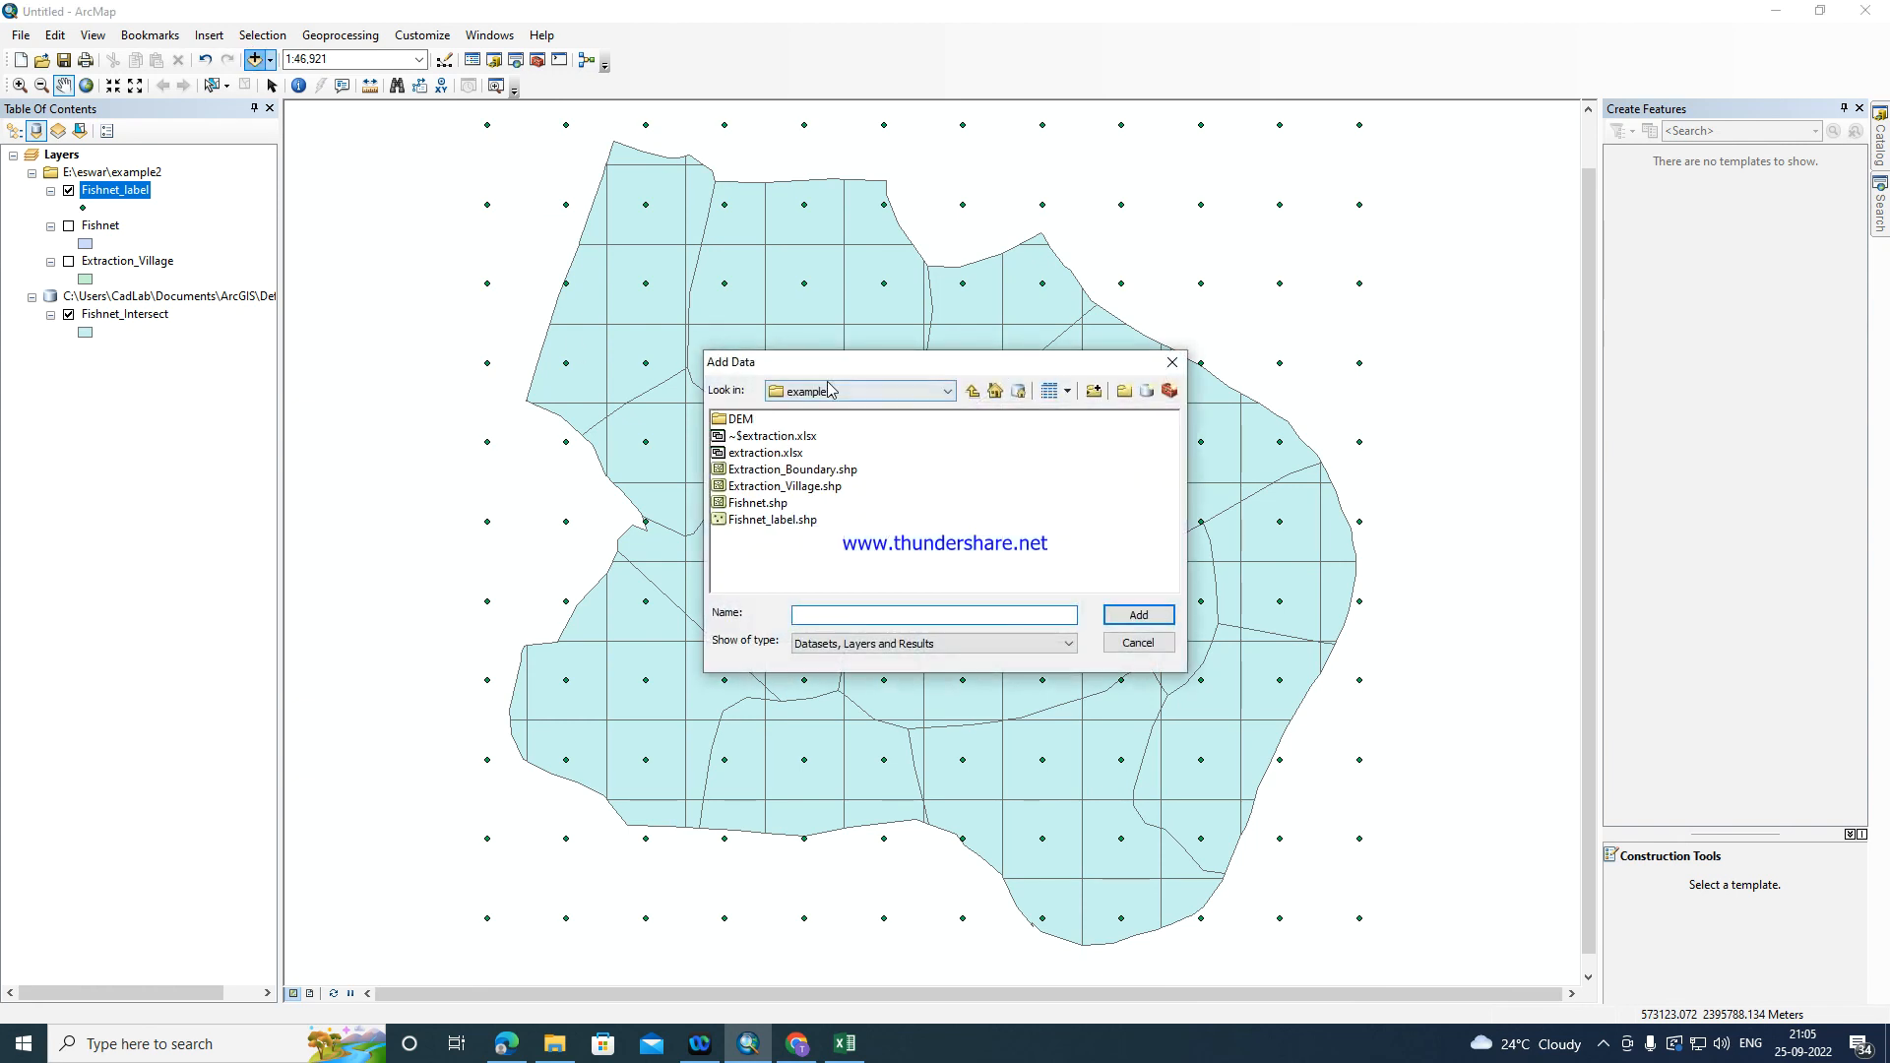
double_click(742, 422)
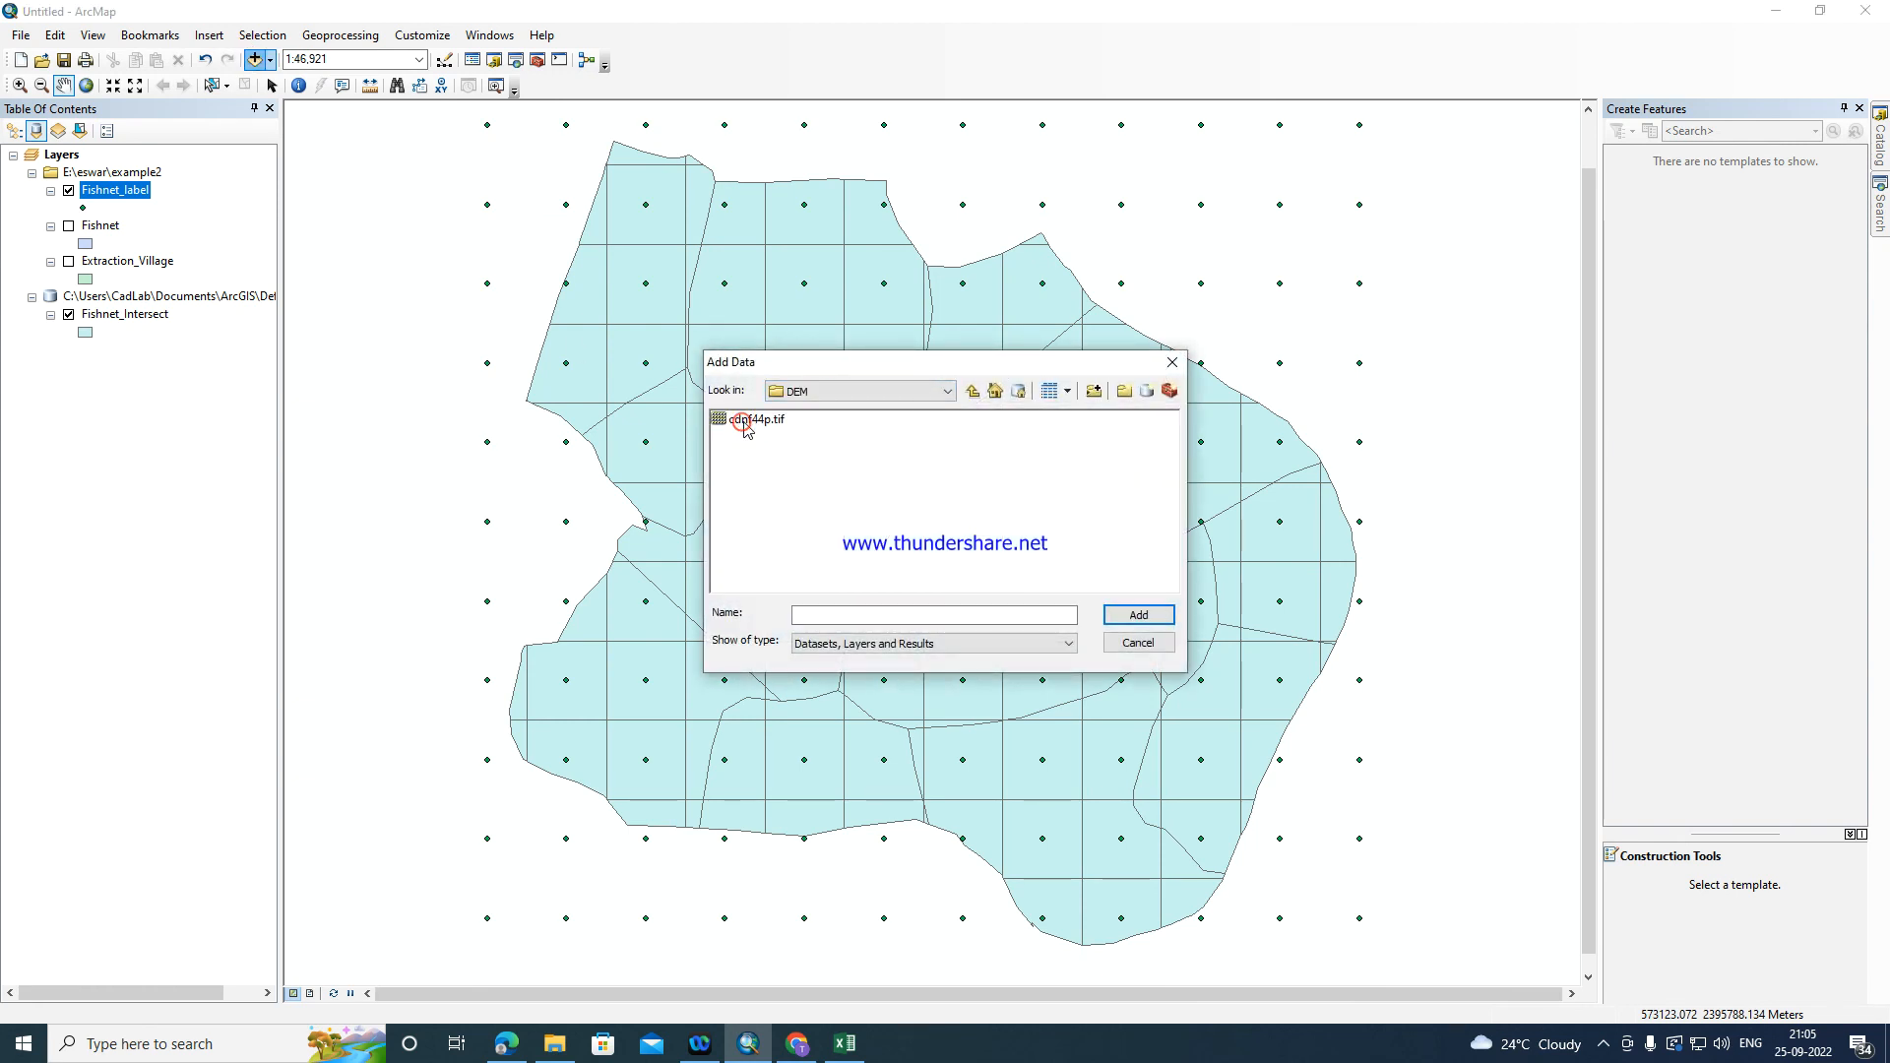
double_click(750, 421)
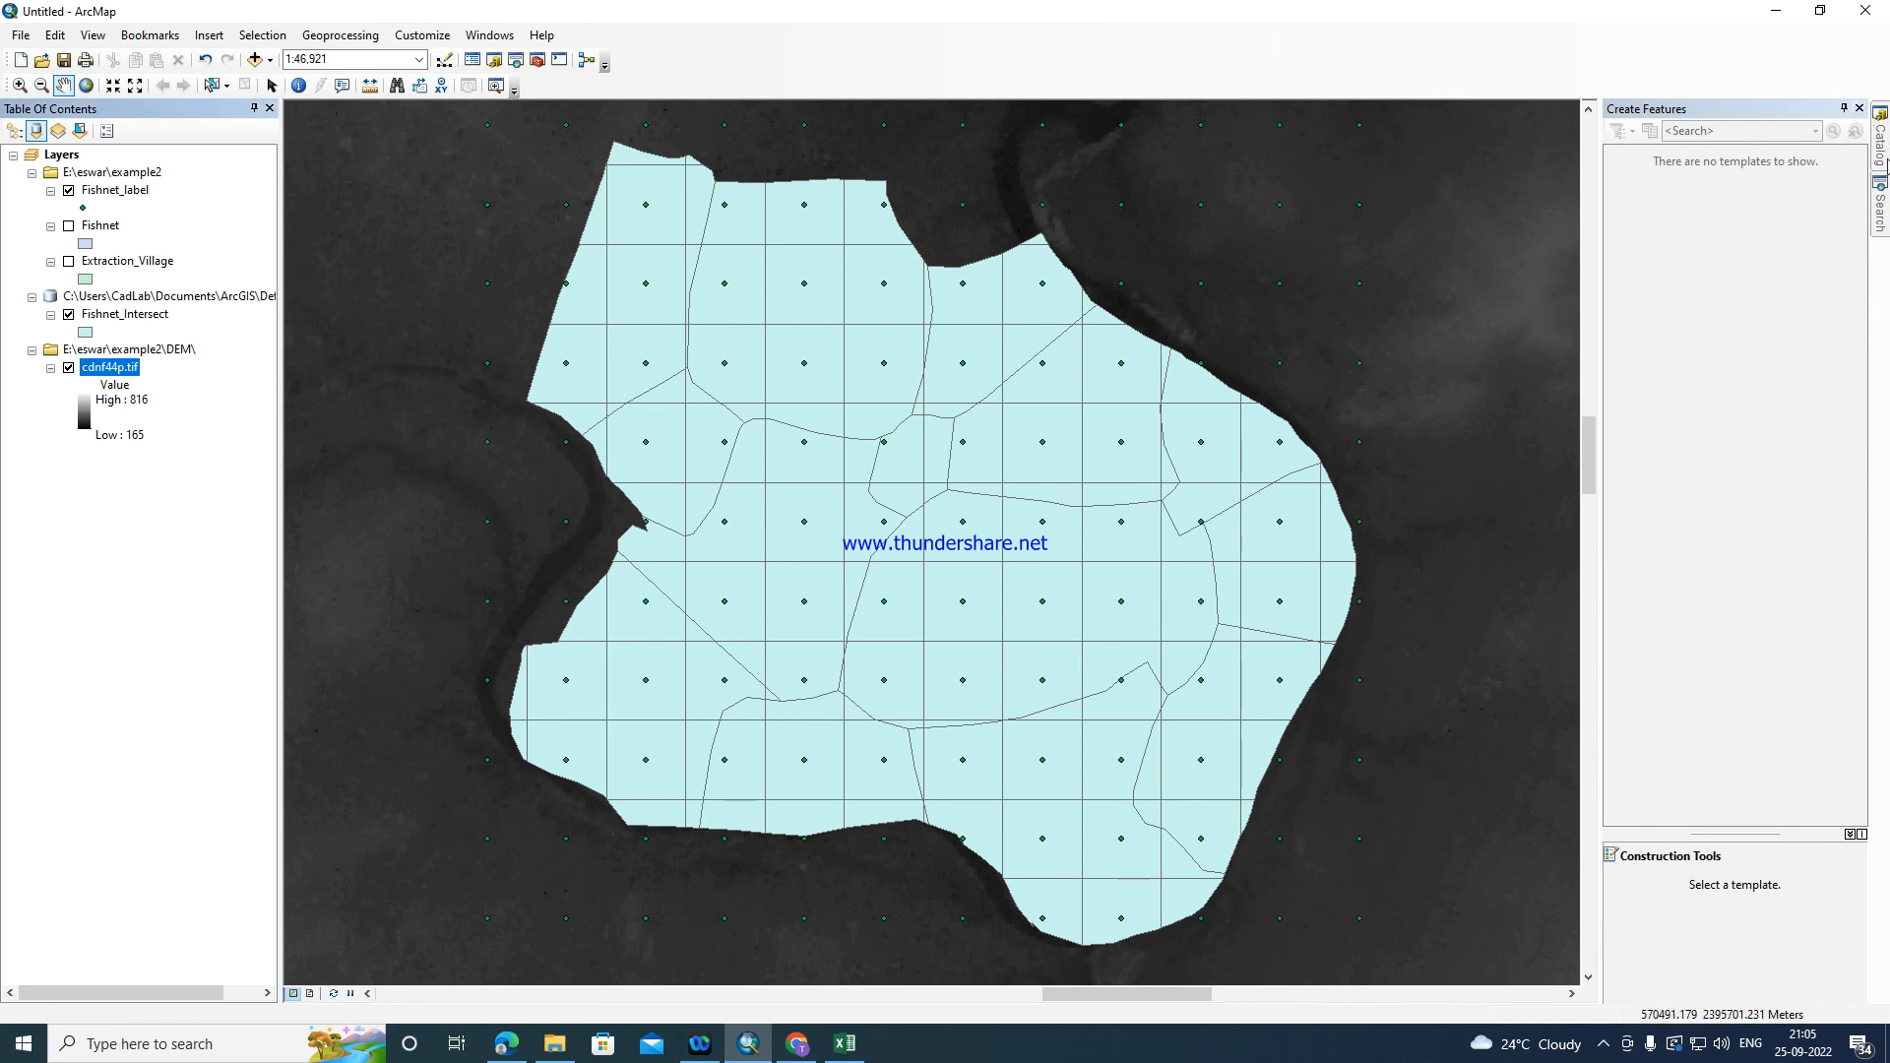
- Search the geoprocessing tools for "extract multi points"
click(1880, 202)
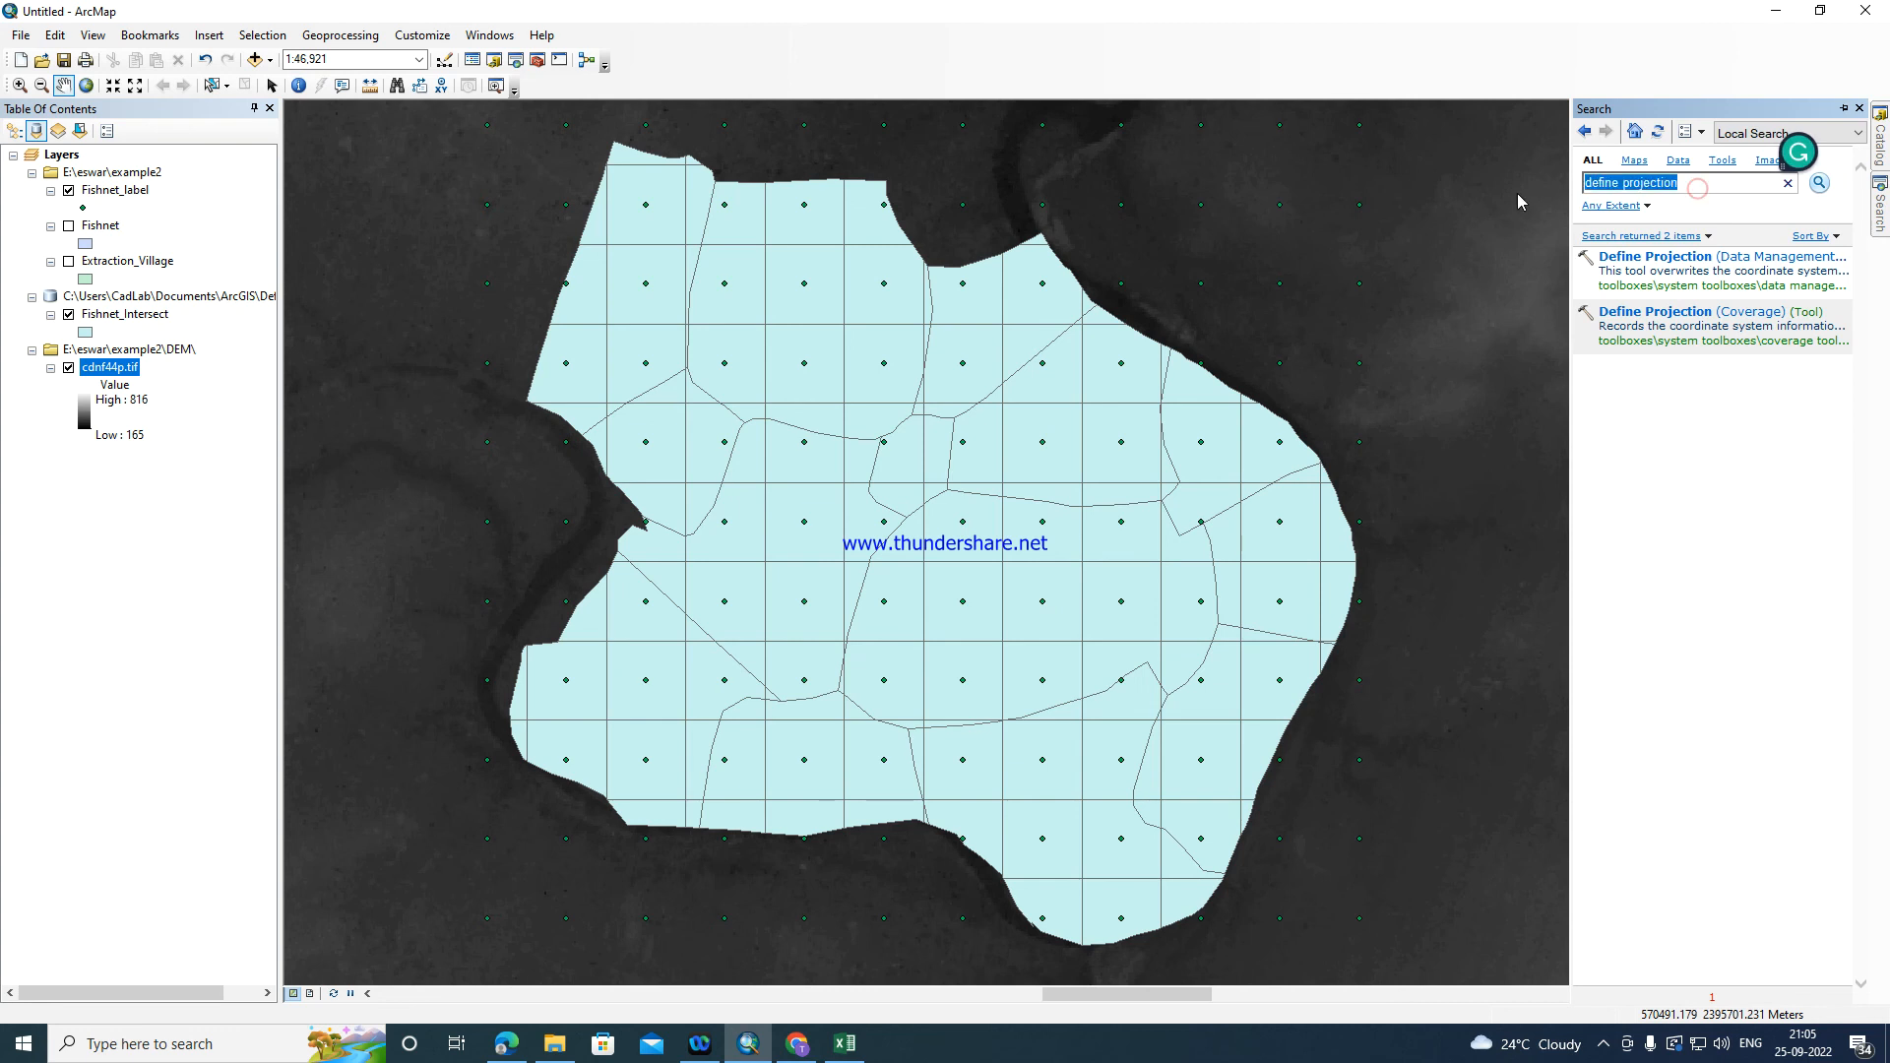
text(ex)
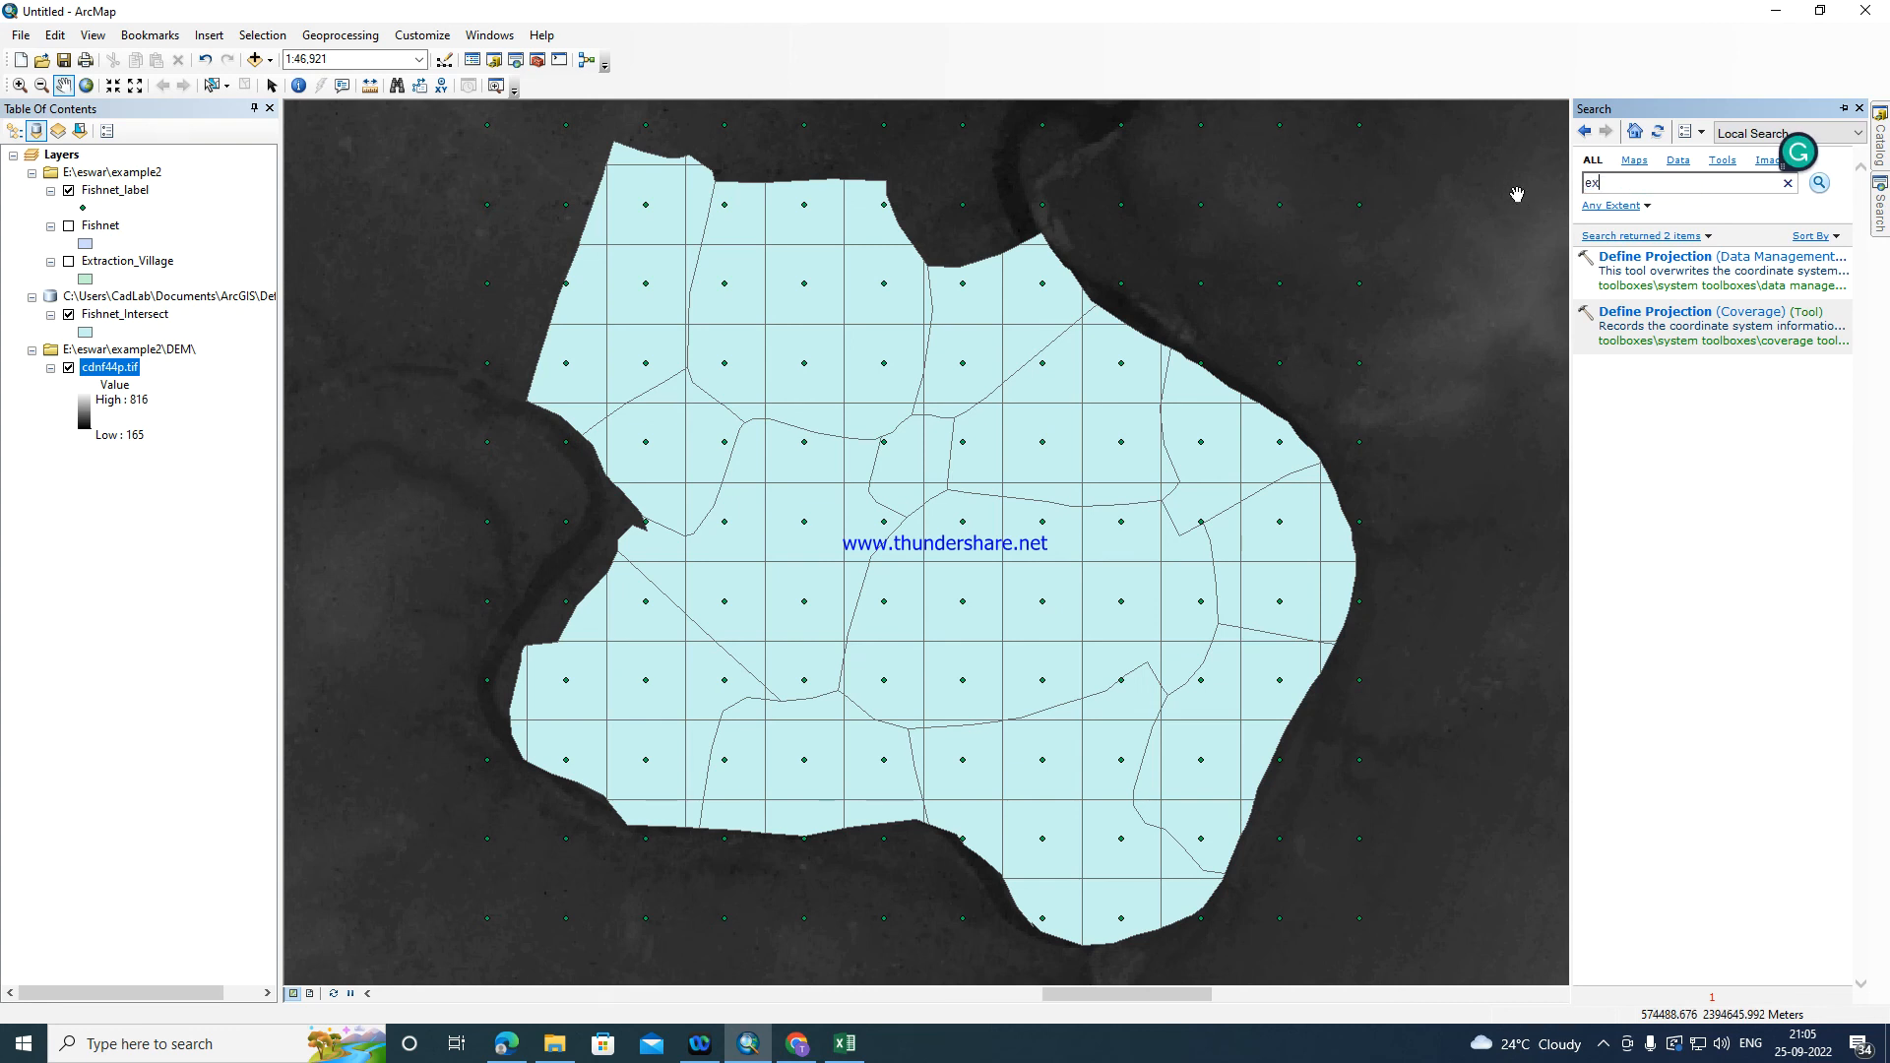
text(tract multi points)
key(Return)
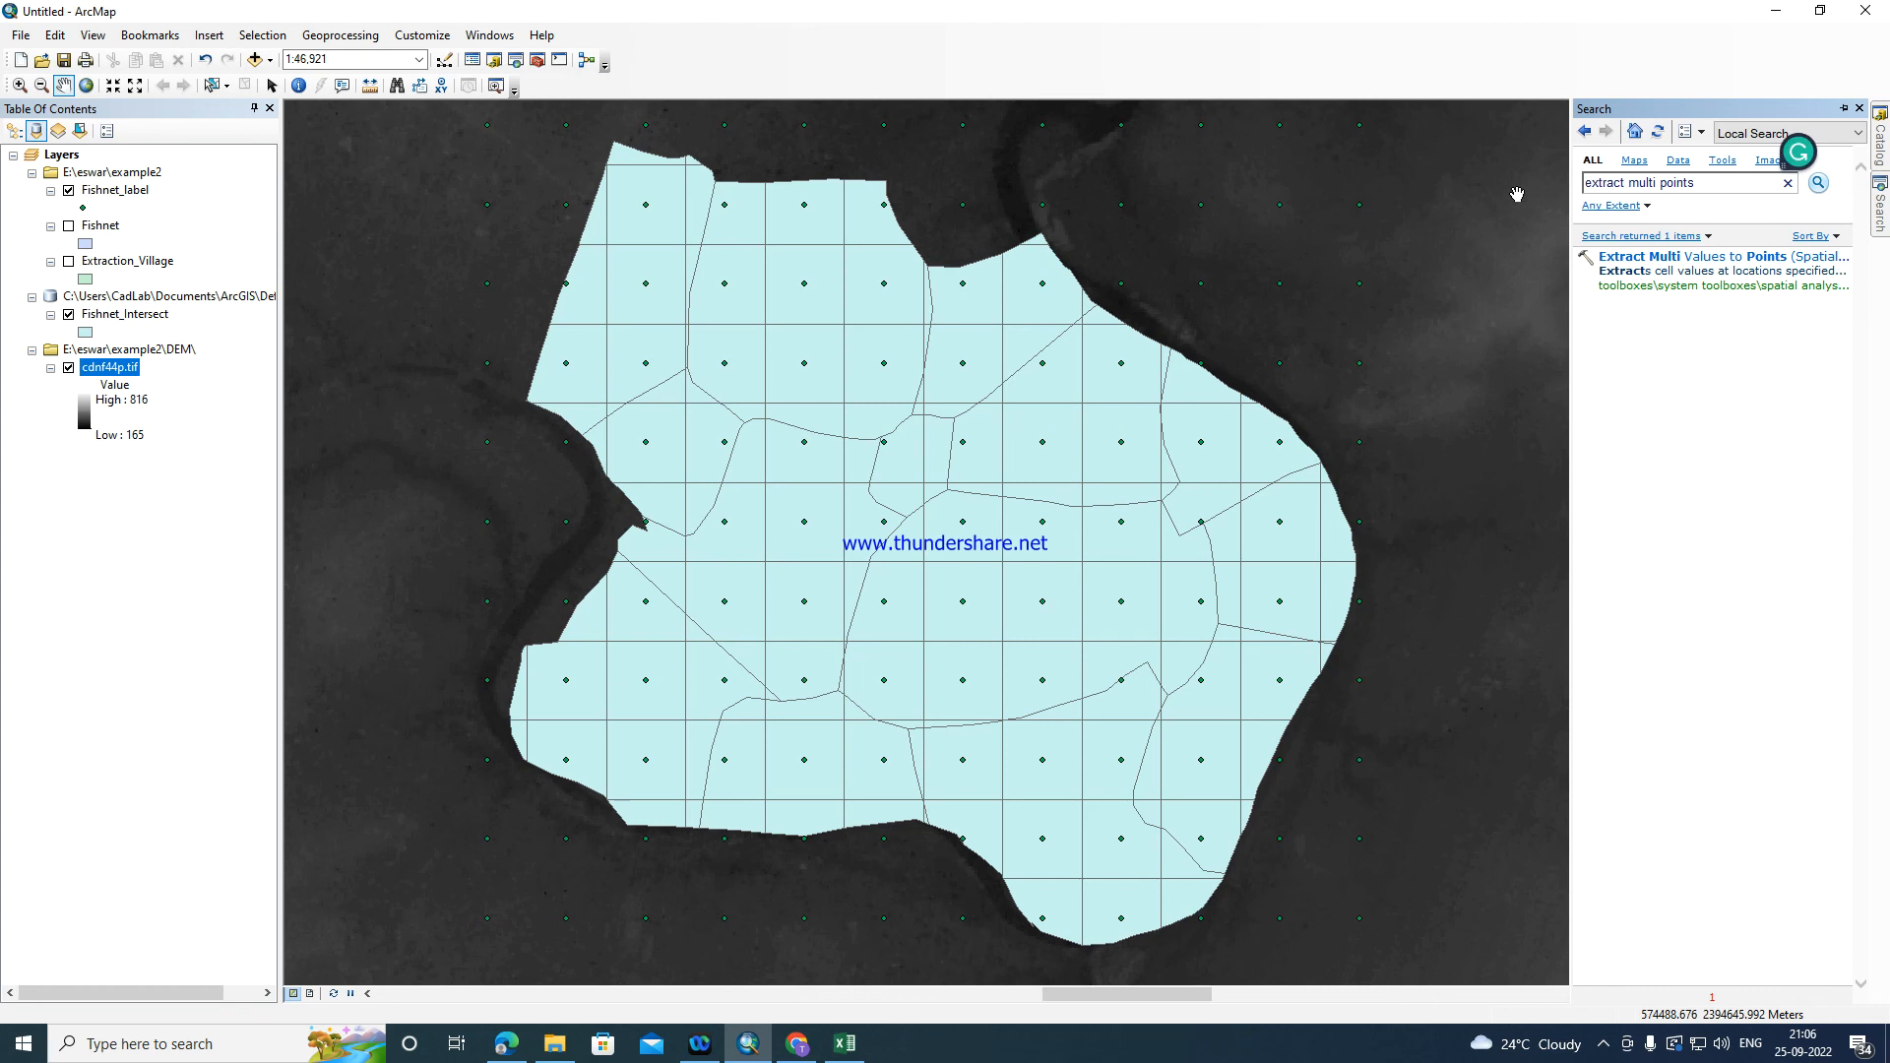
click(1660, 256)
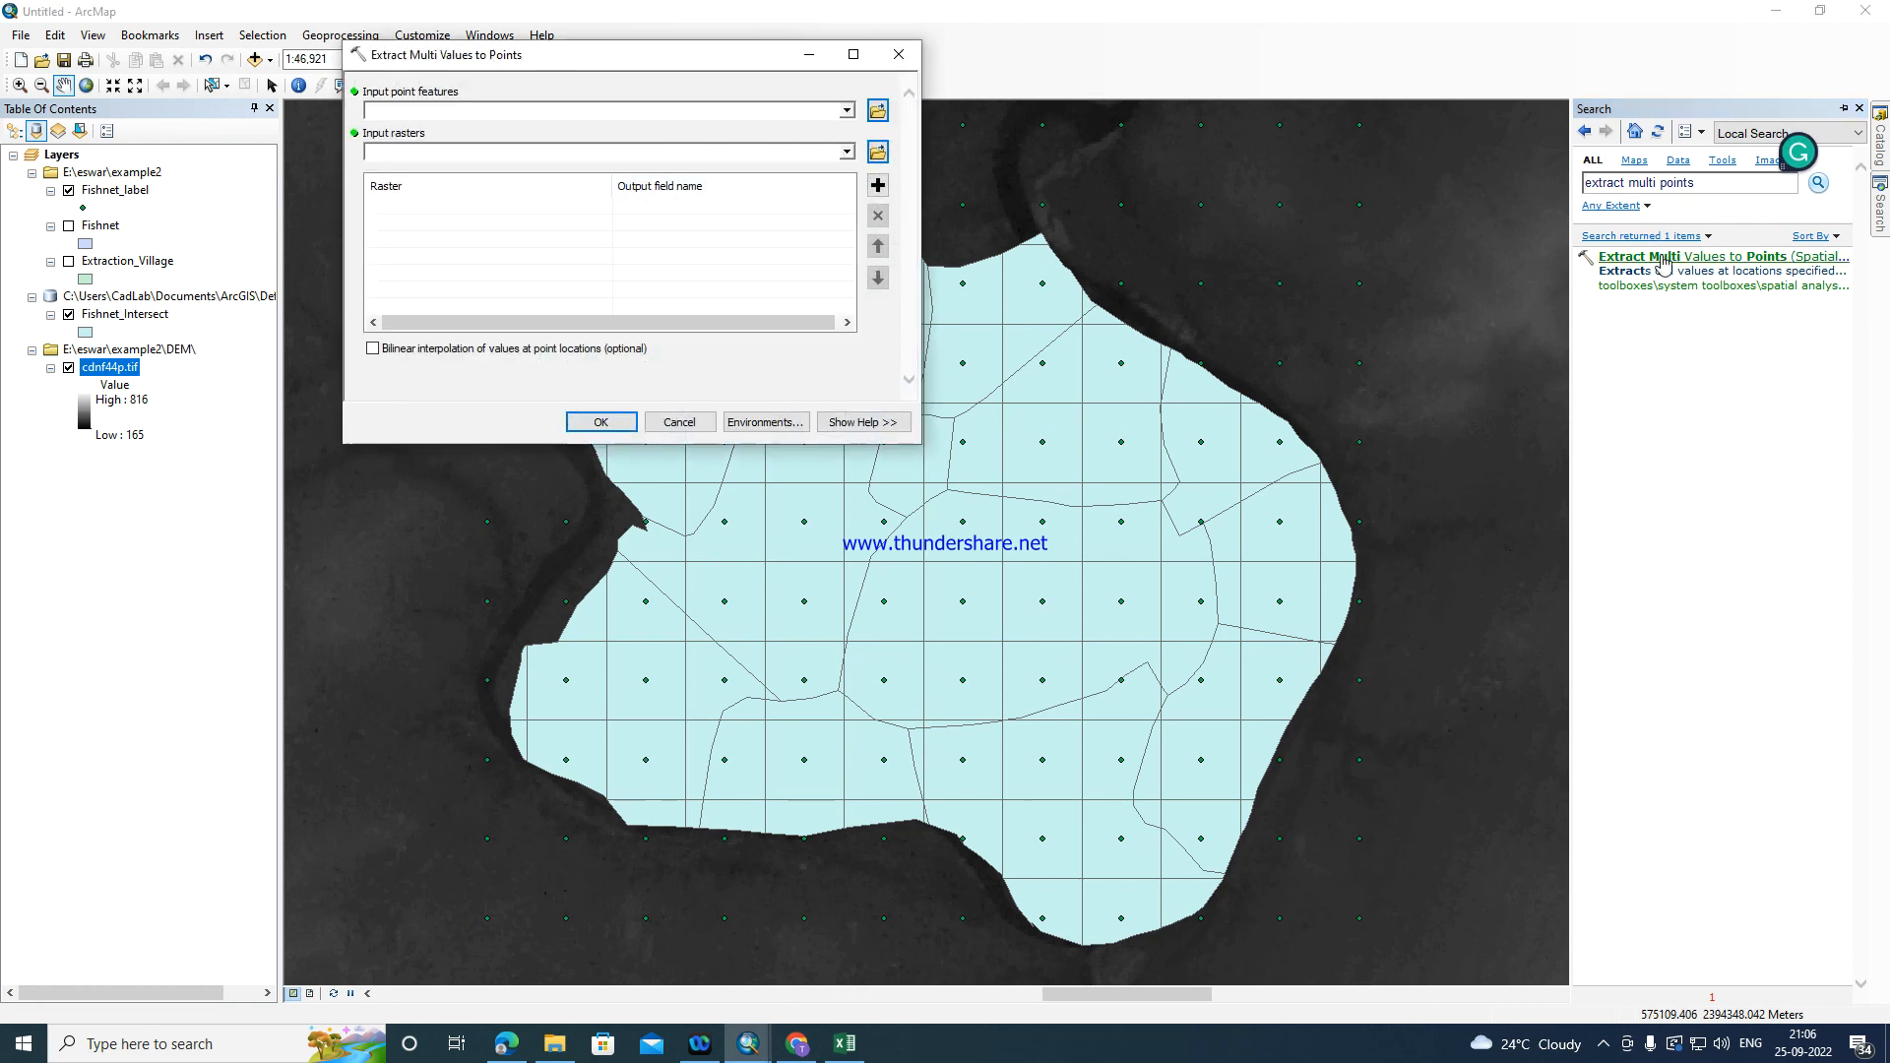
click(847, 110)
click(443, 131)
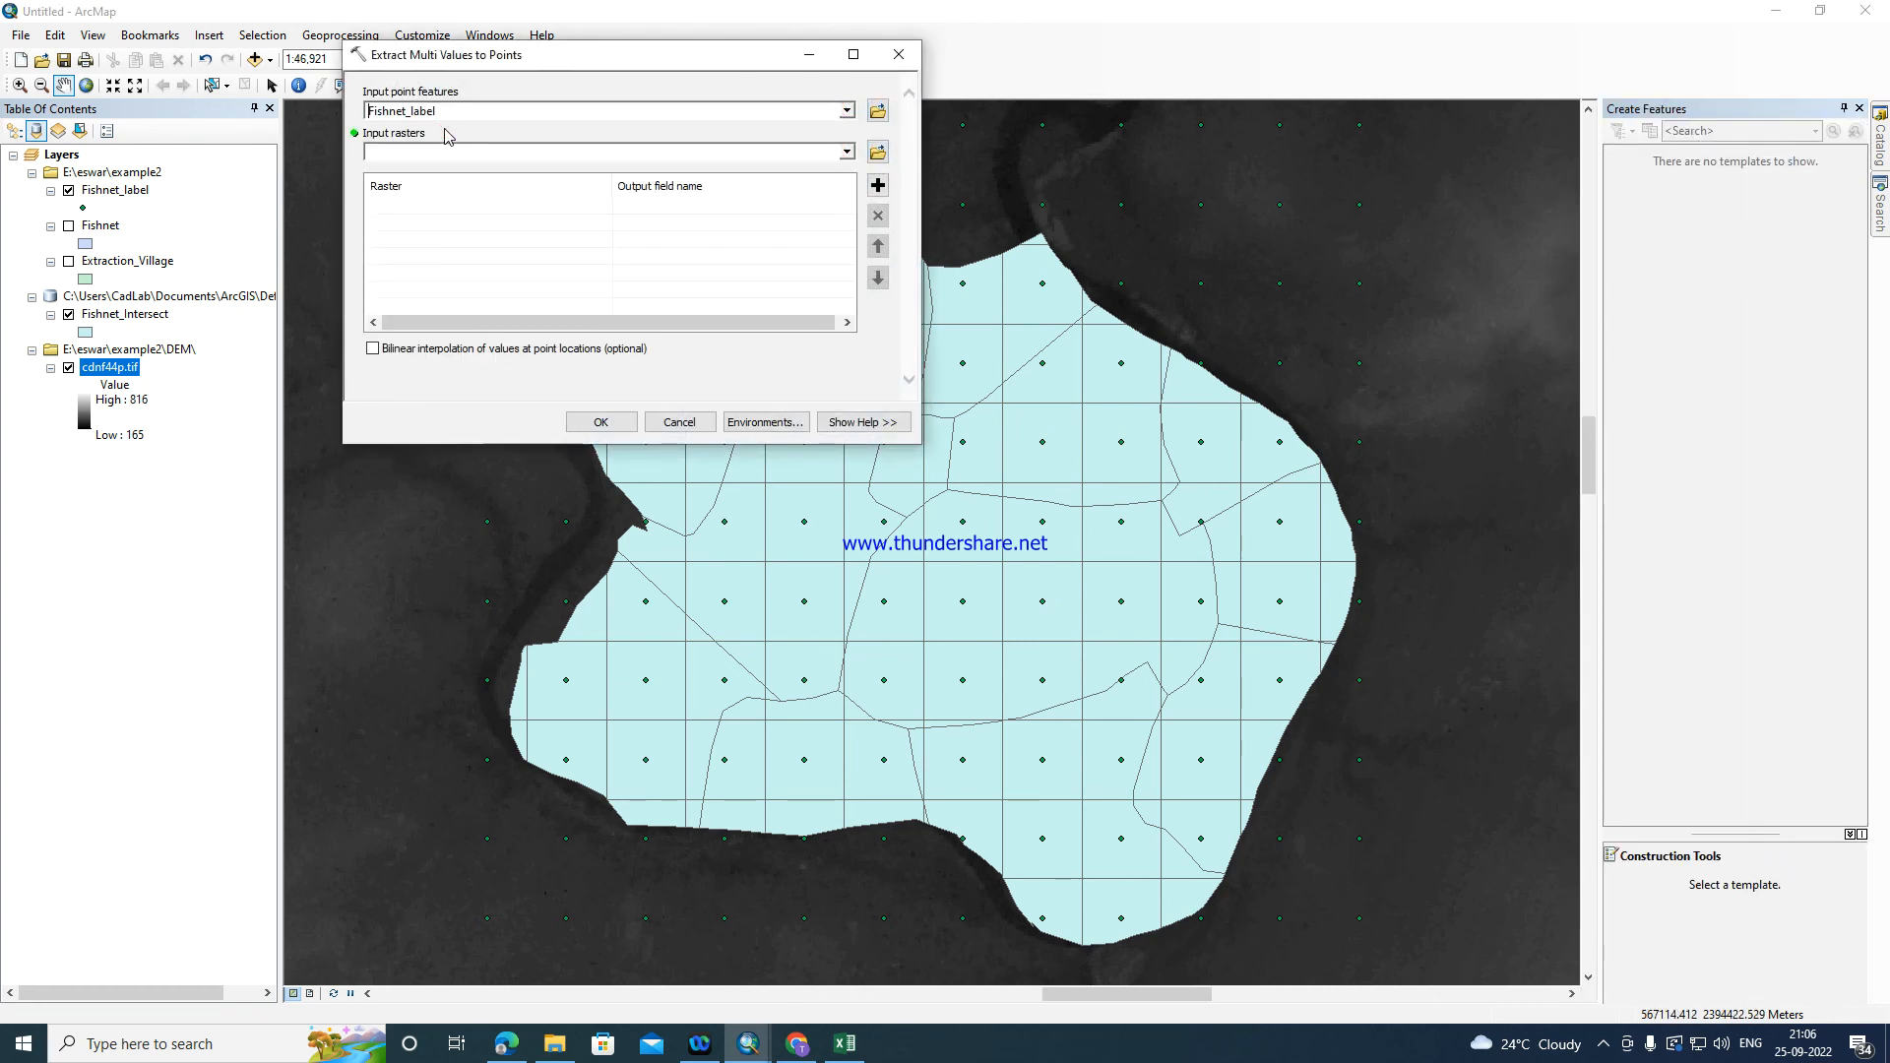
click(847, 153)
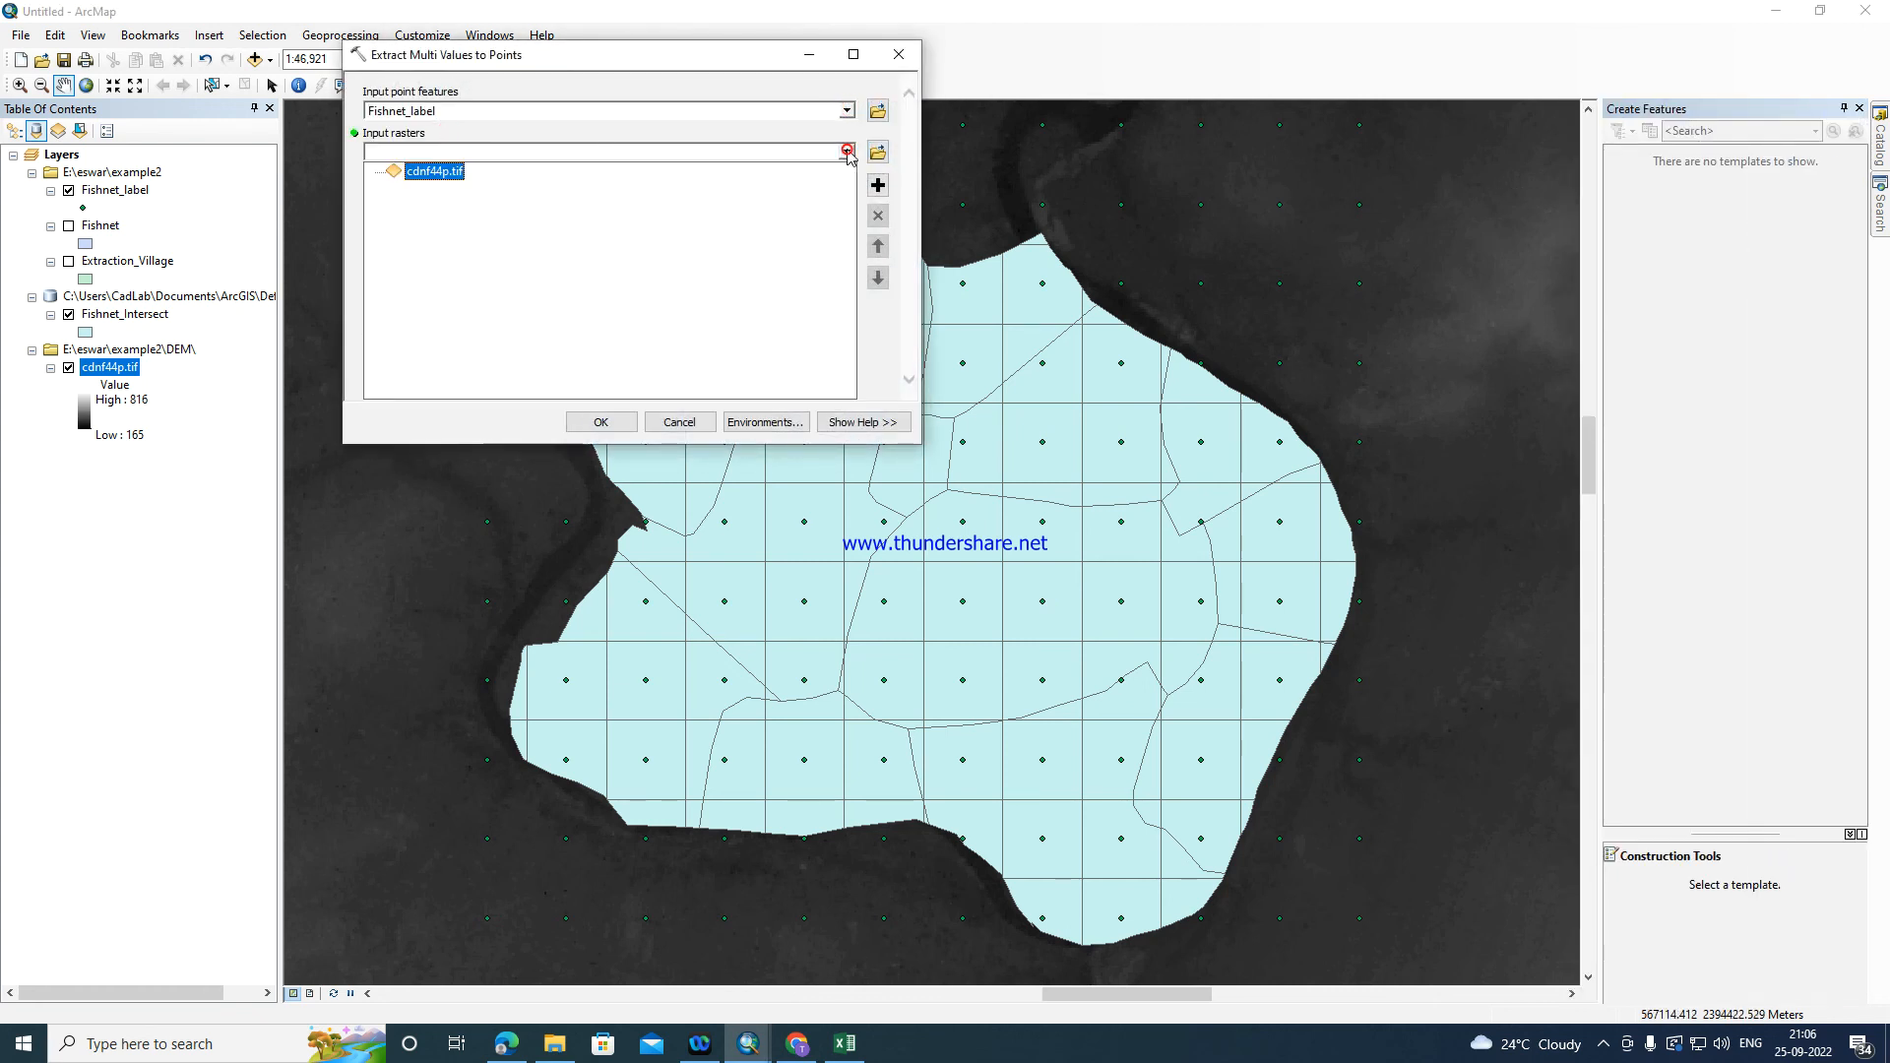
click(434, 172)
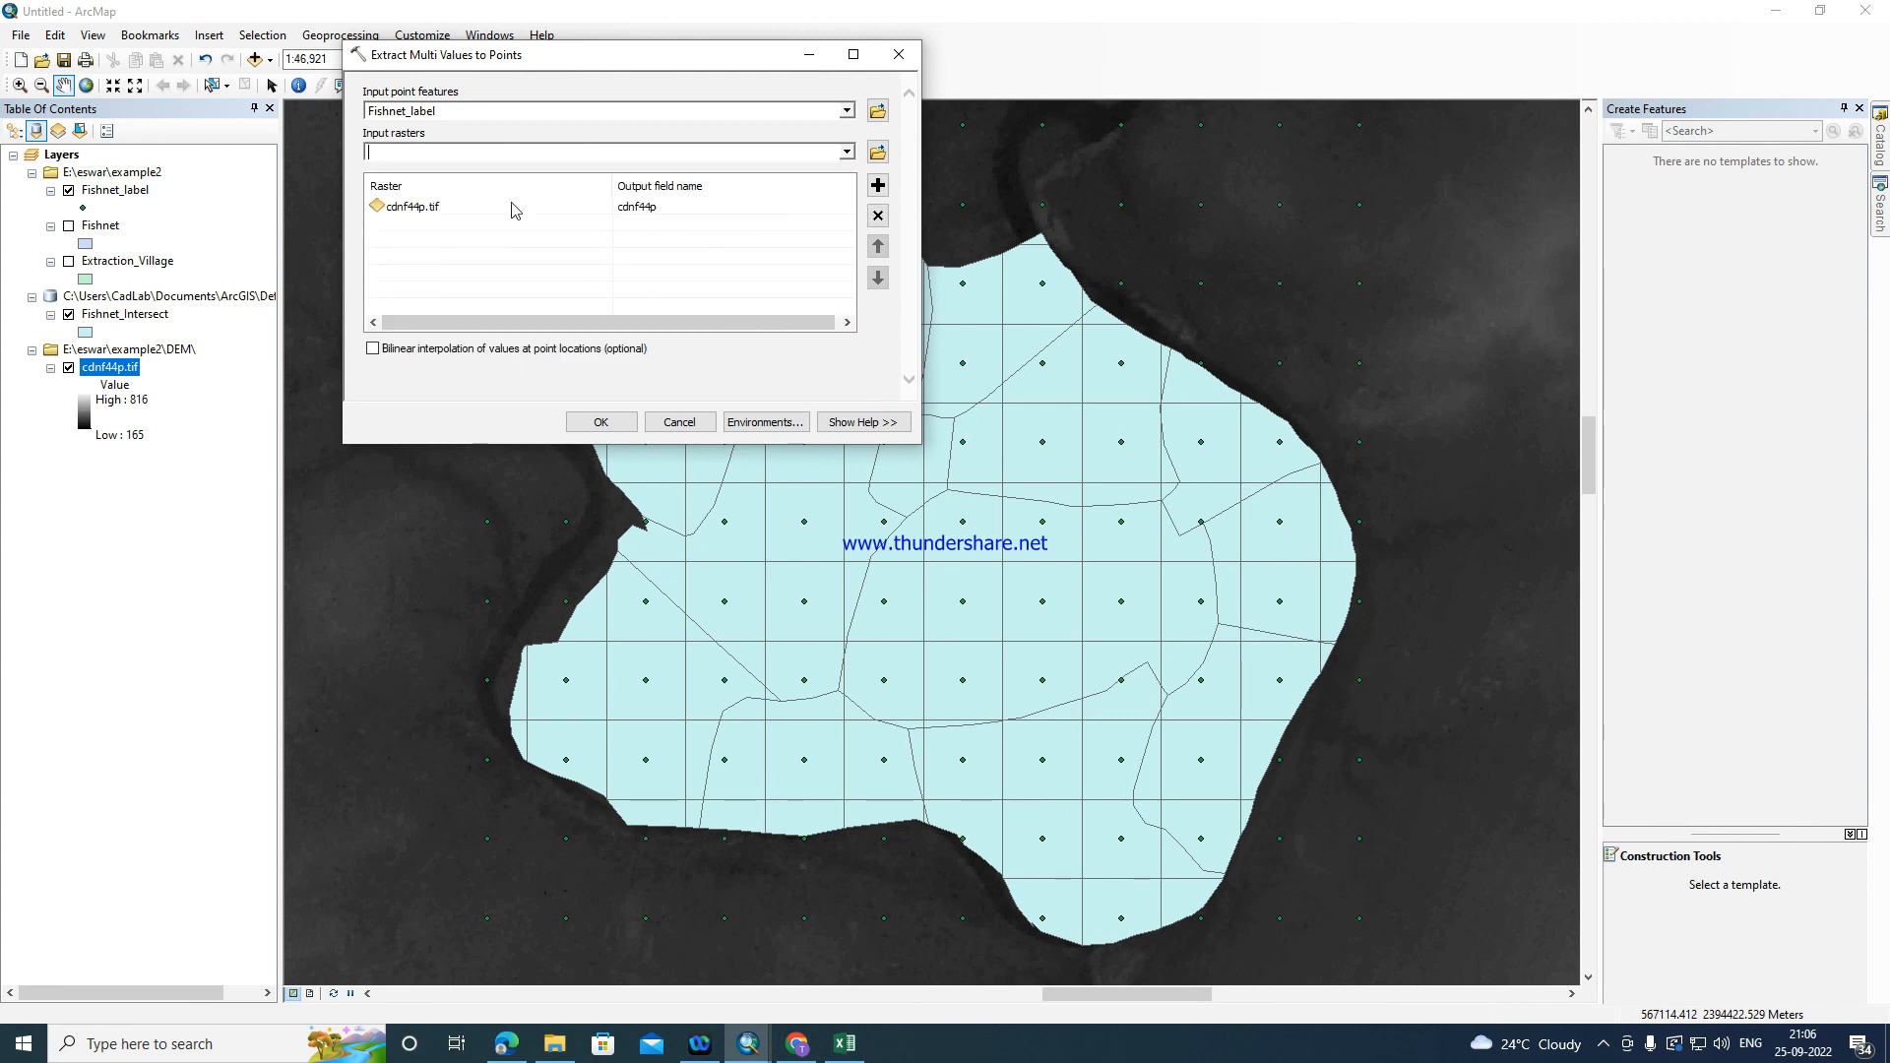
click(898, 55)
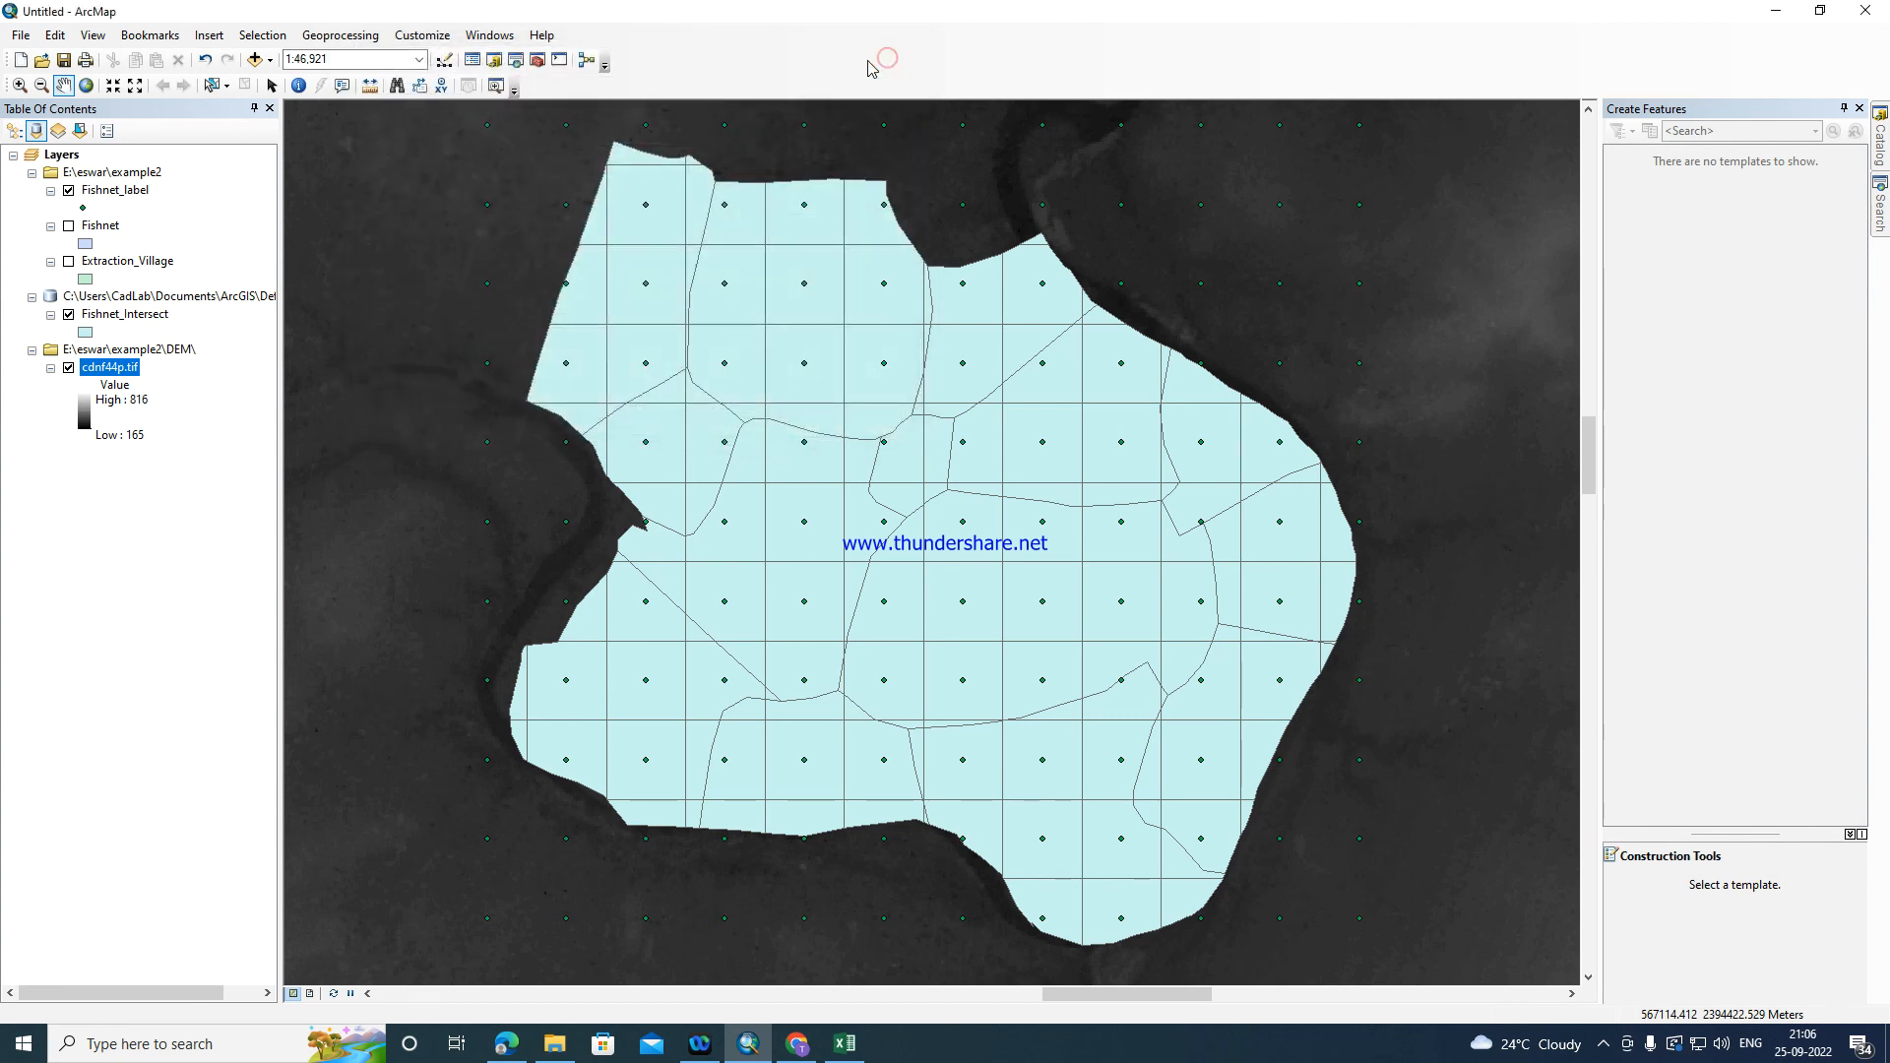
- Rename the cdnf44p.tif raster layer as elevation
click(101, 368)
text(elevation)
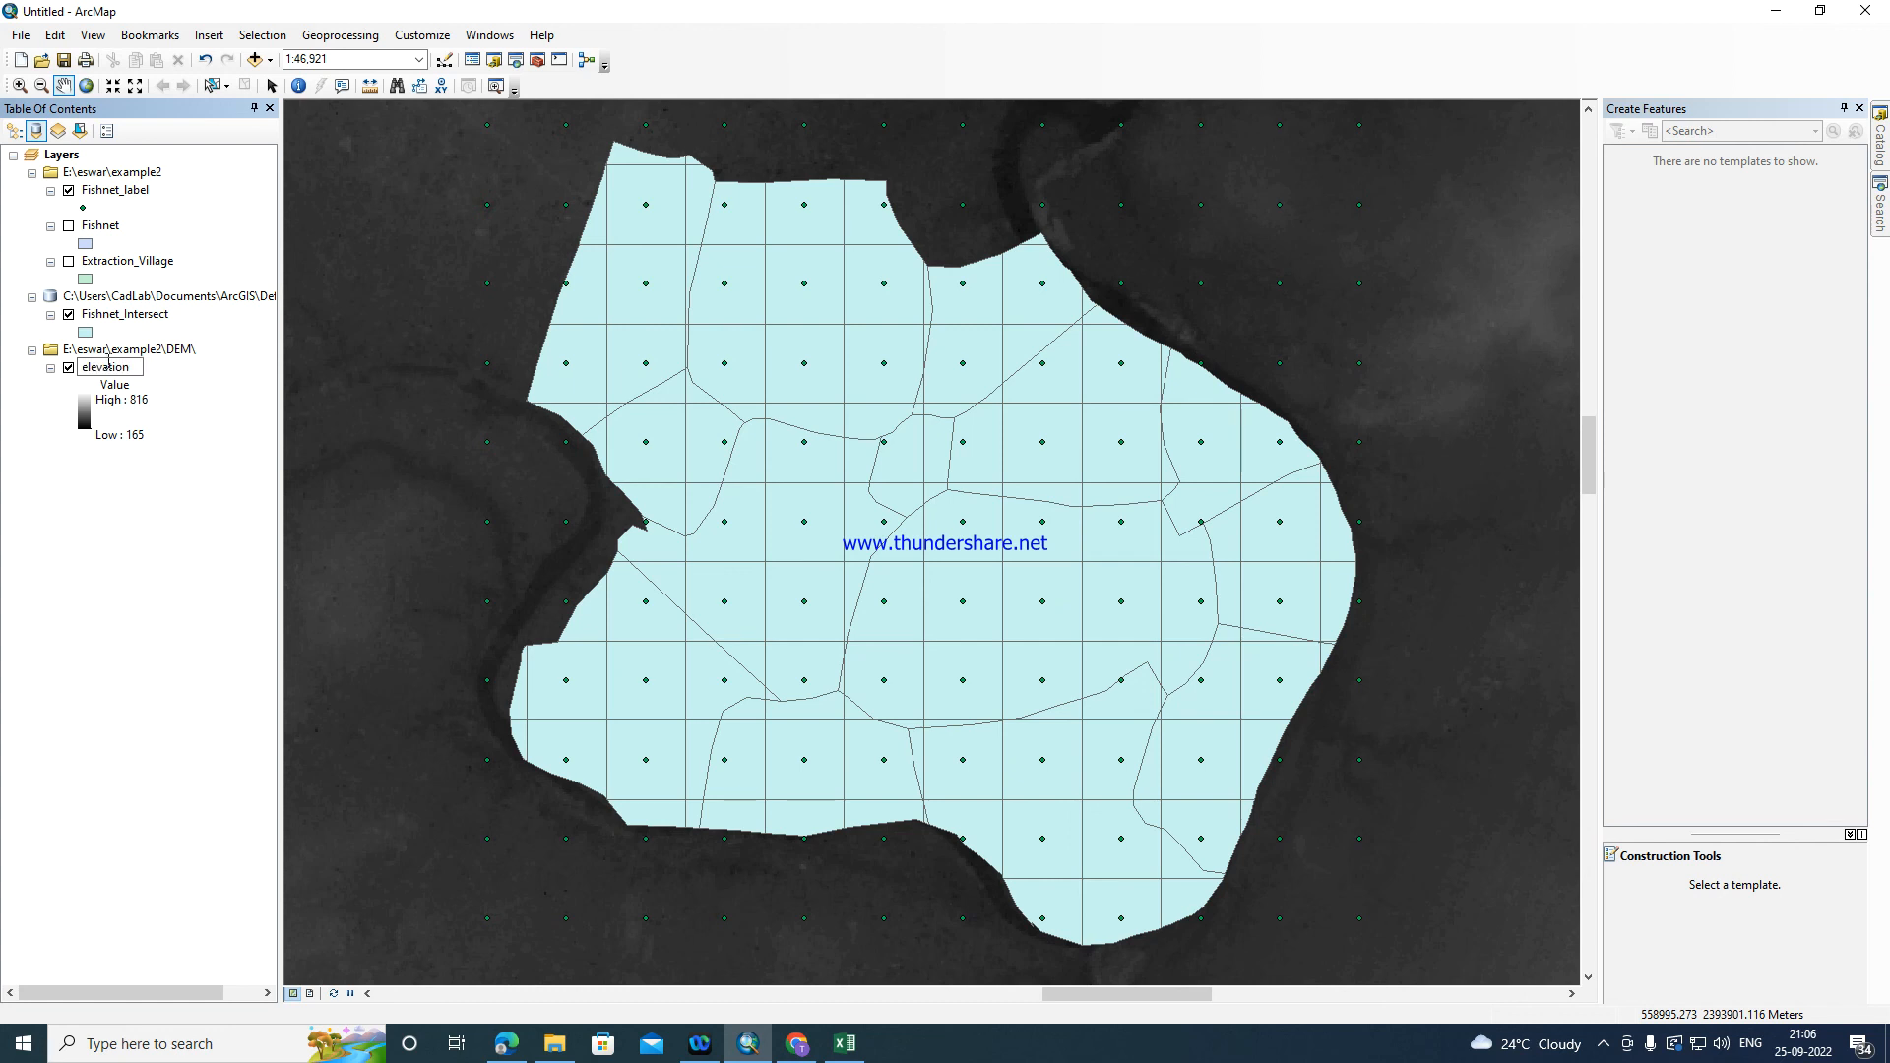
key(Return)
- Run Extract Multi Values to Points with Fishnet_label as the point features and the elevation raster as input, keeping the default output field name
click(1882, 212)
click(1678, 256)
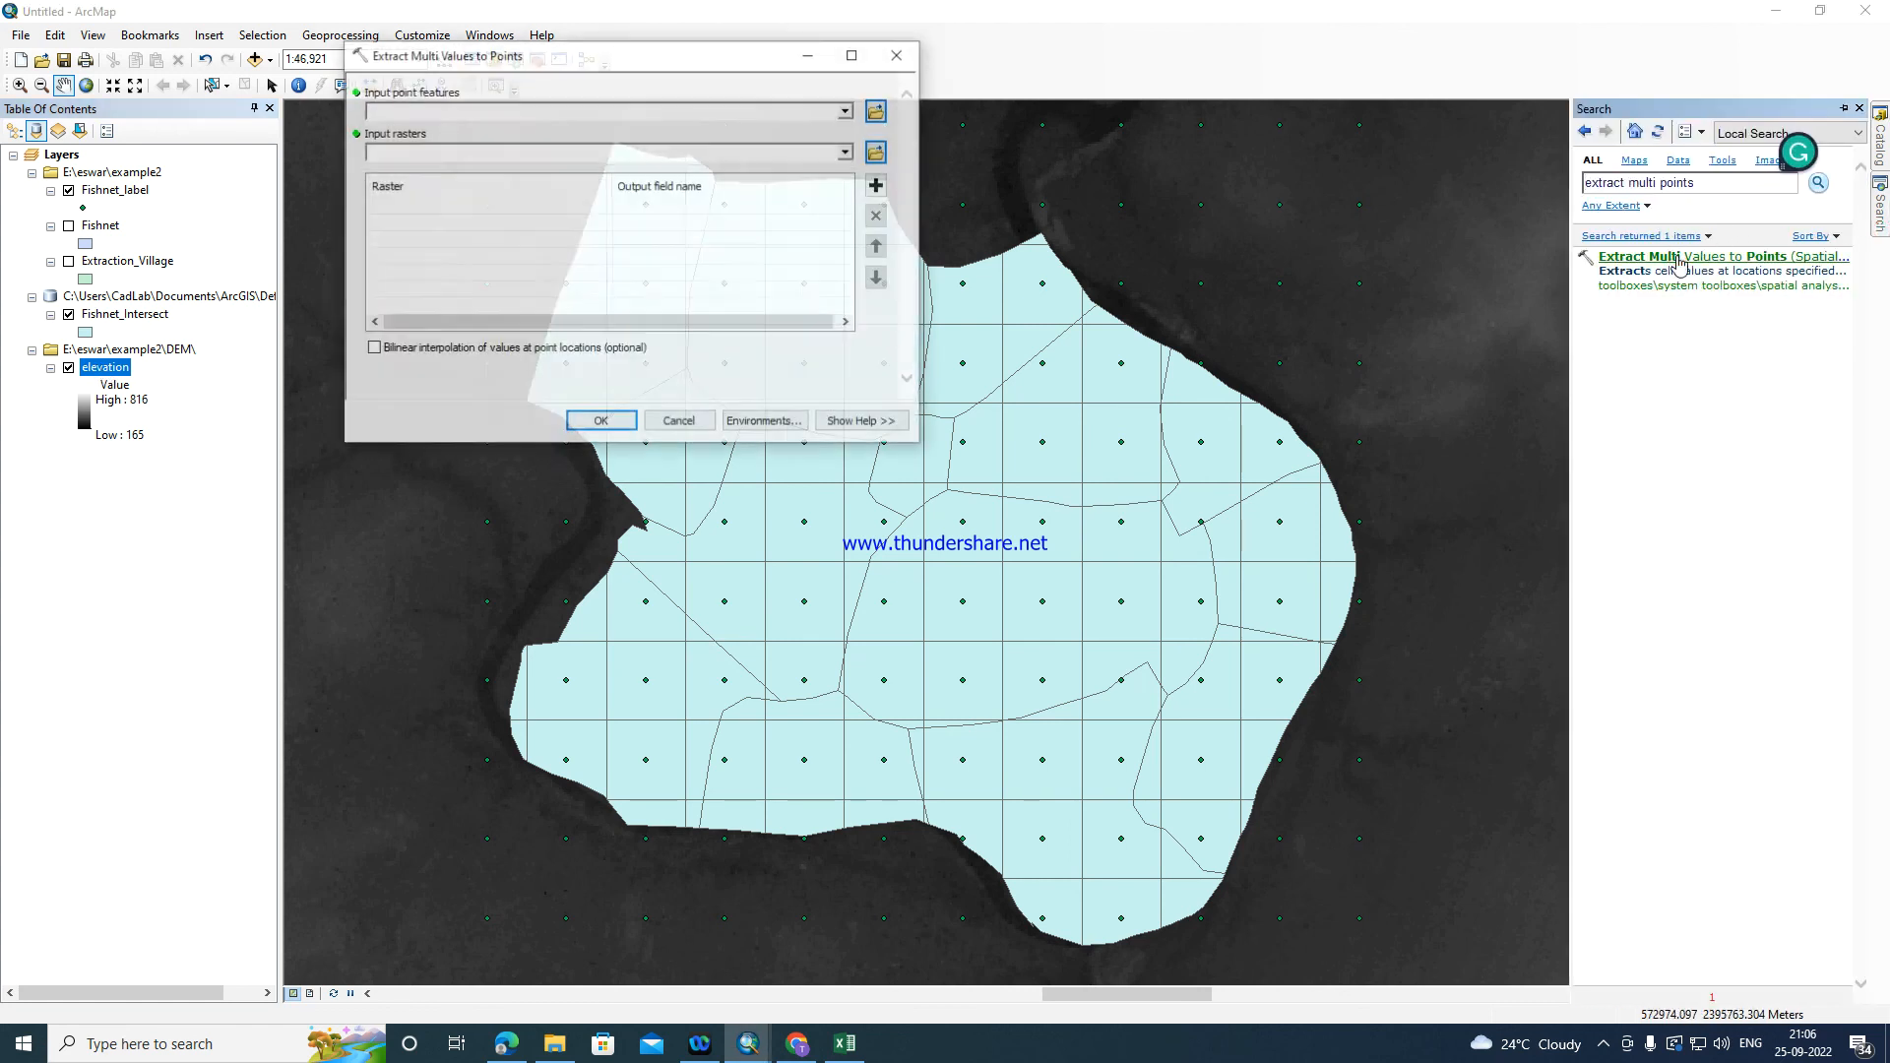
click(847, 112)
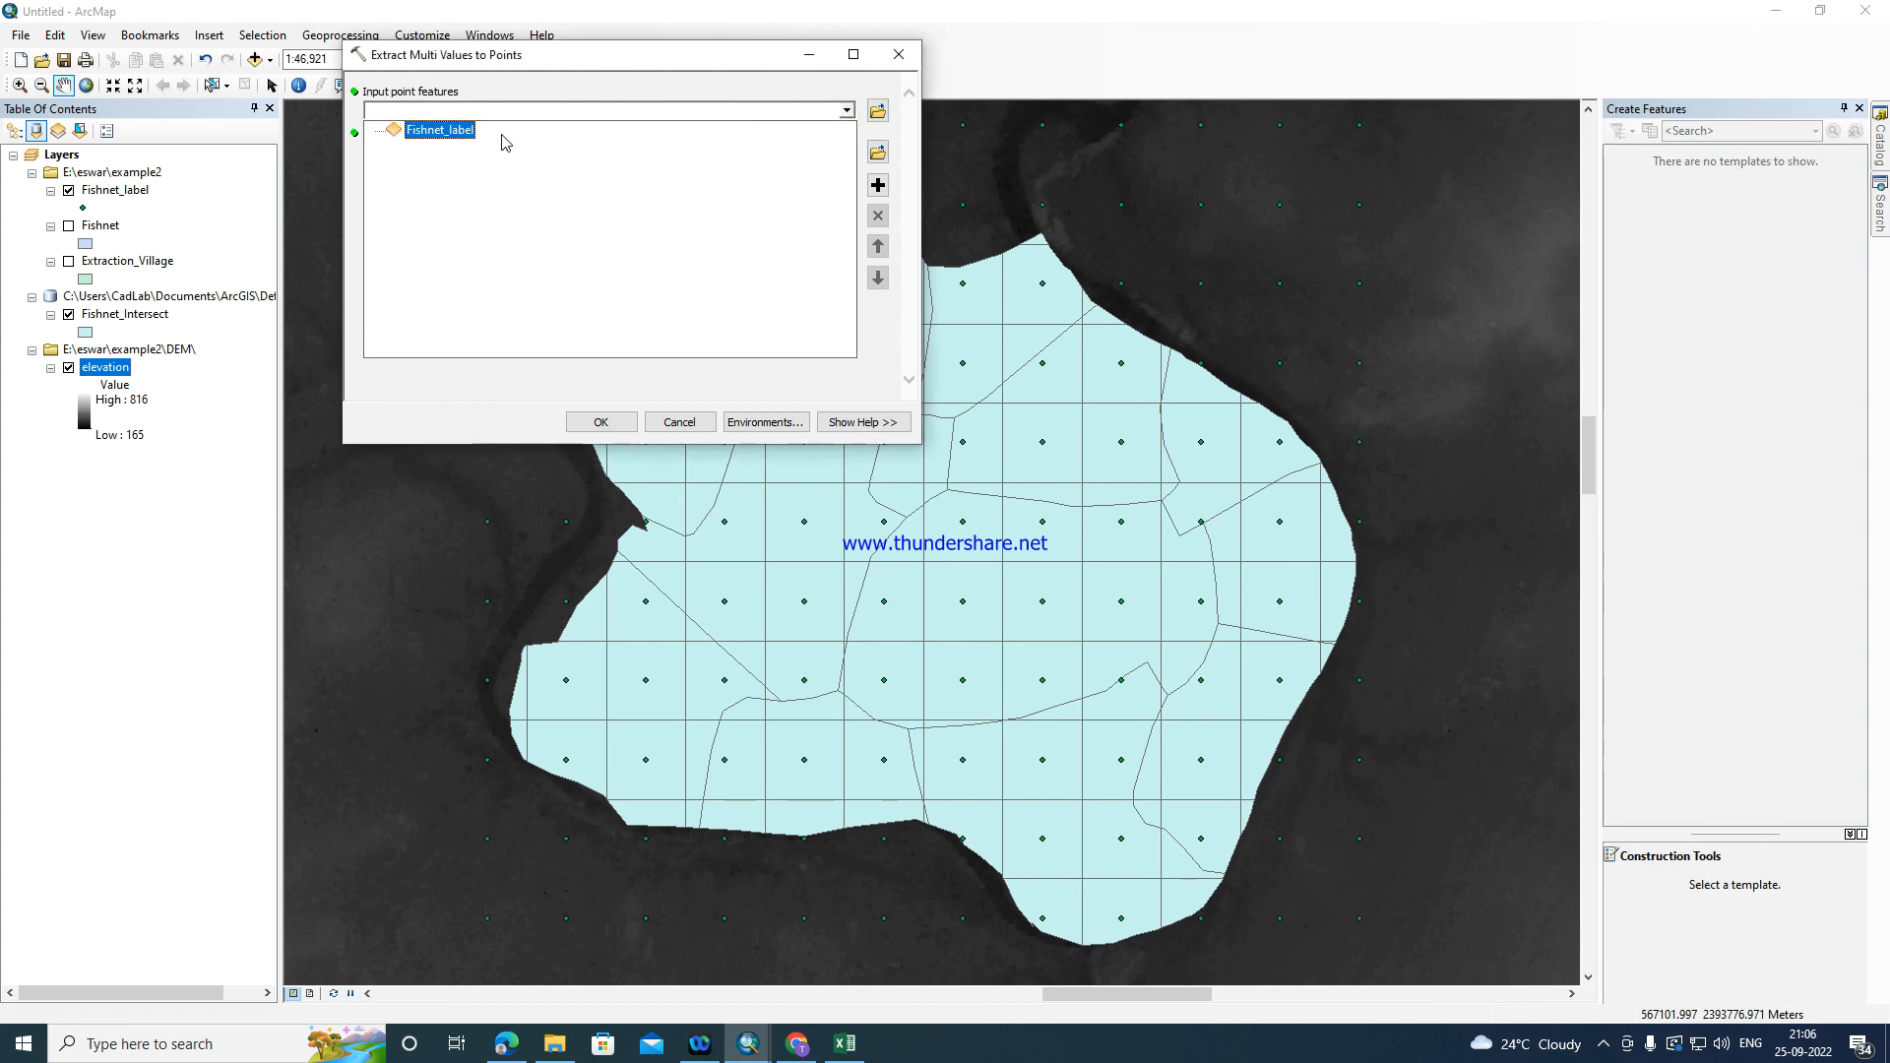
click(433, 129)
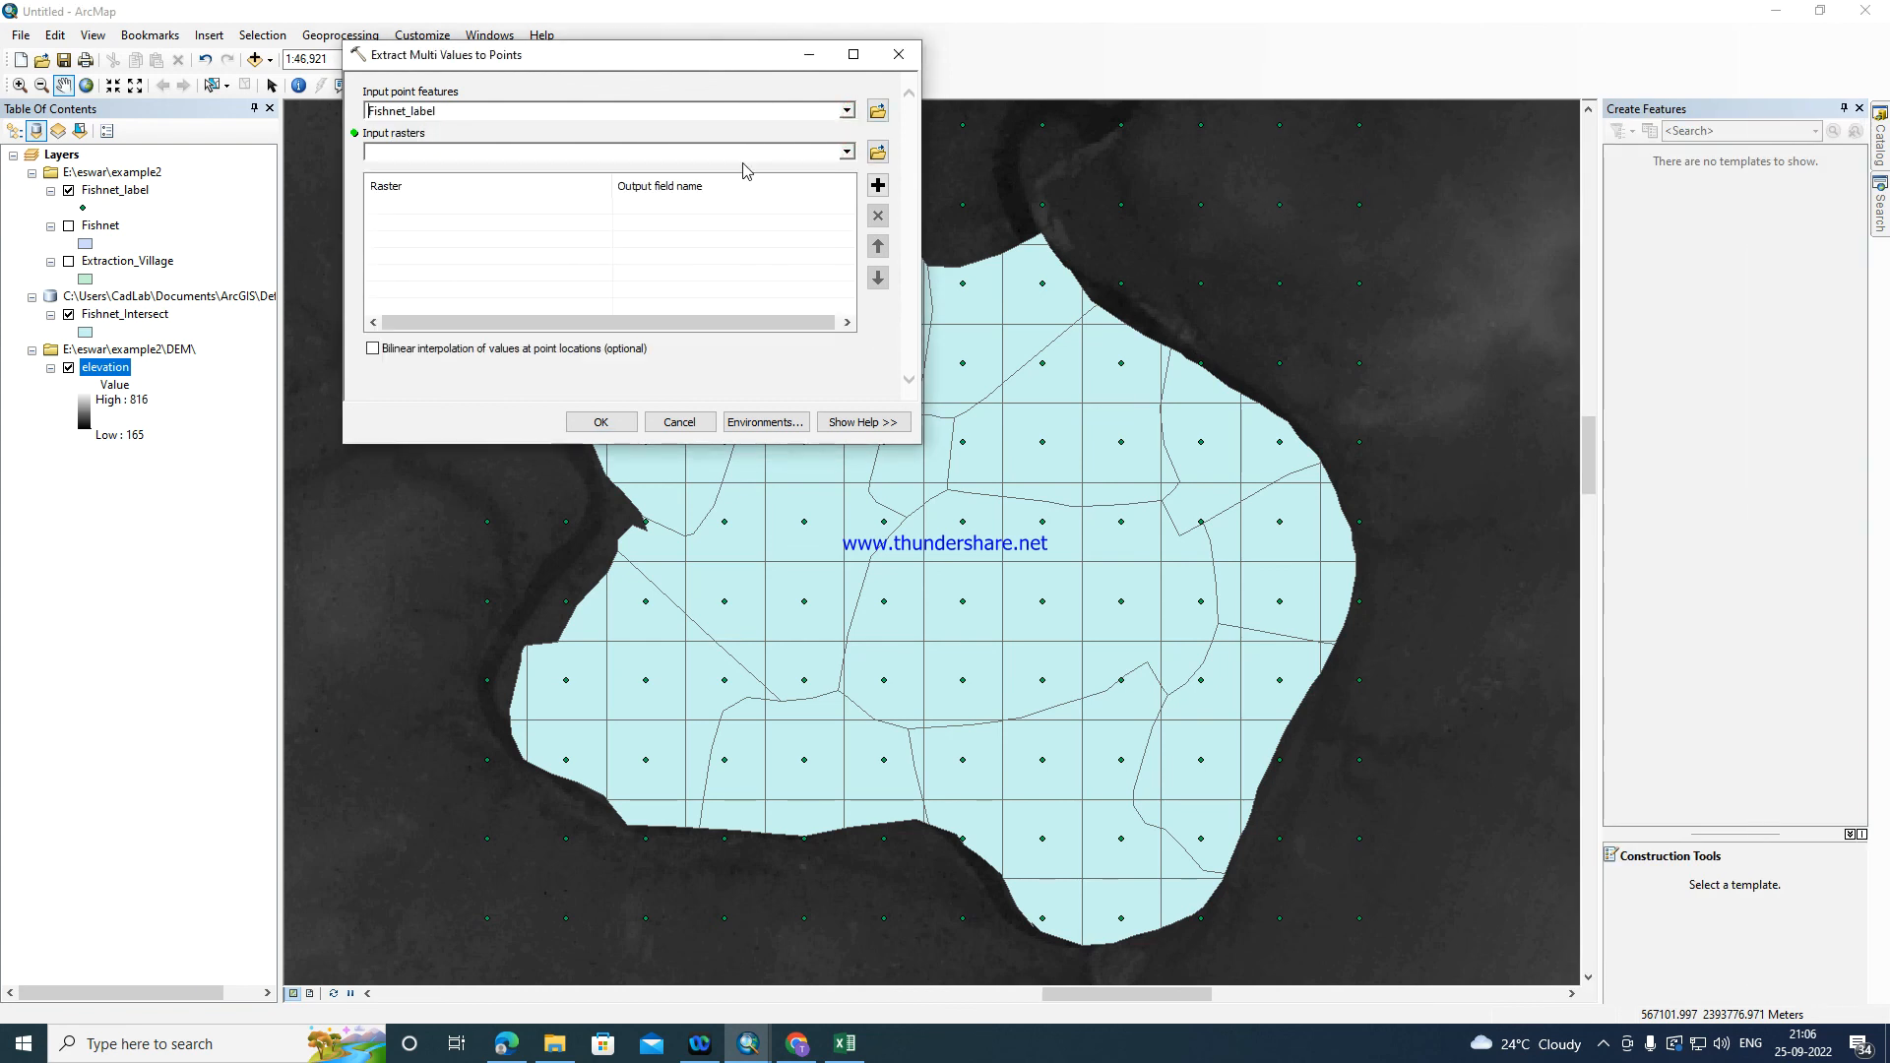
click(846, 152)
click(450, 181)
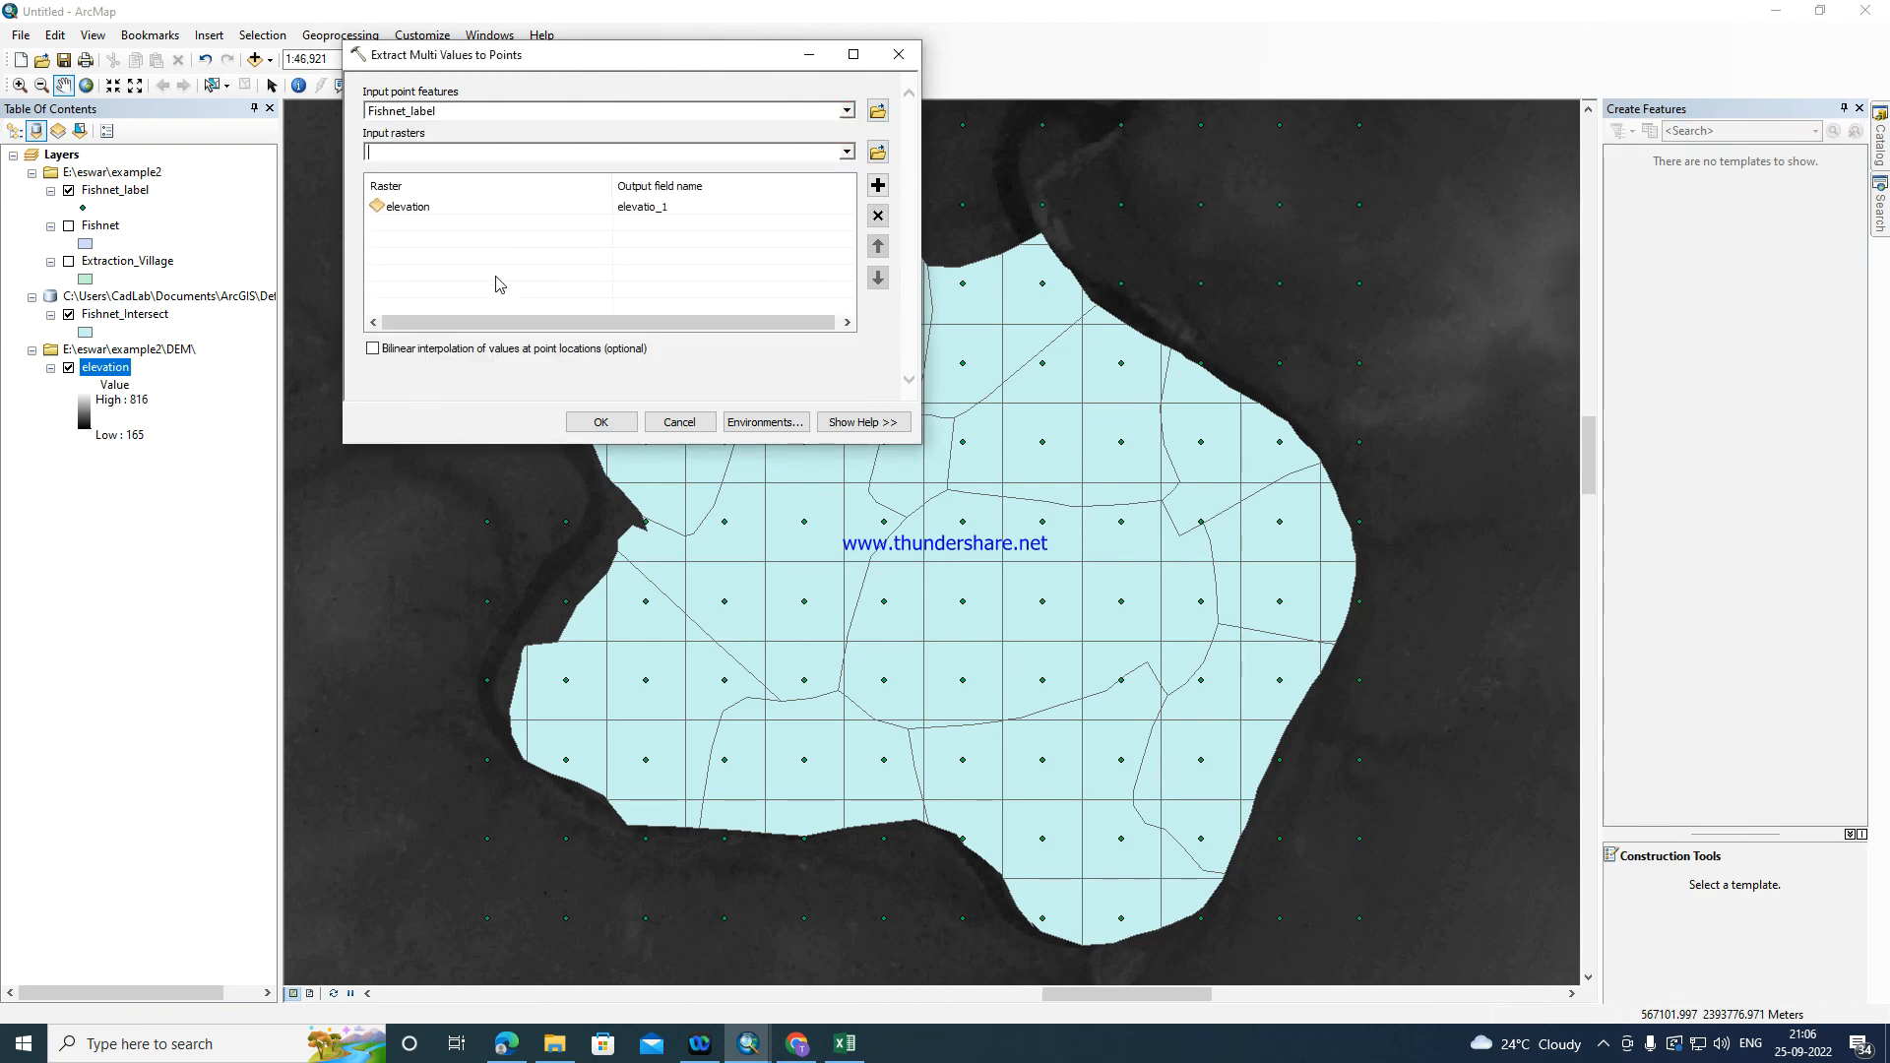
click(617, 424)
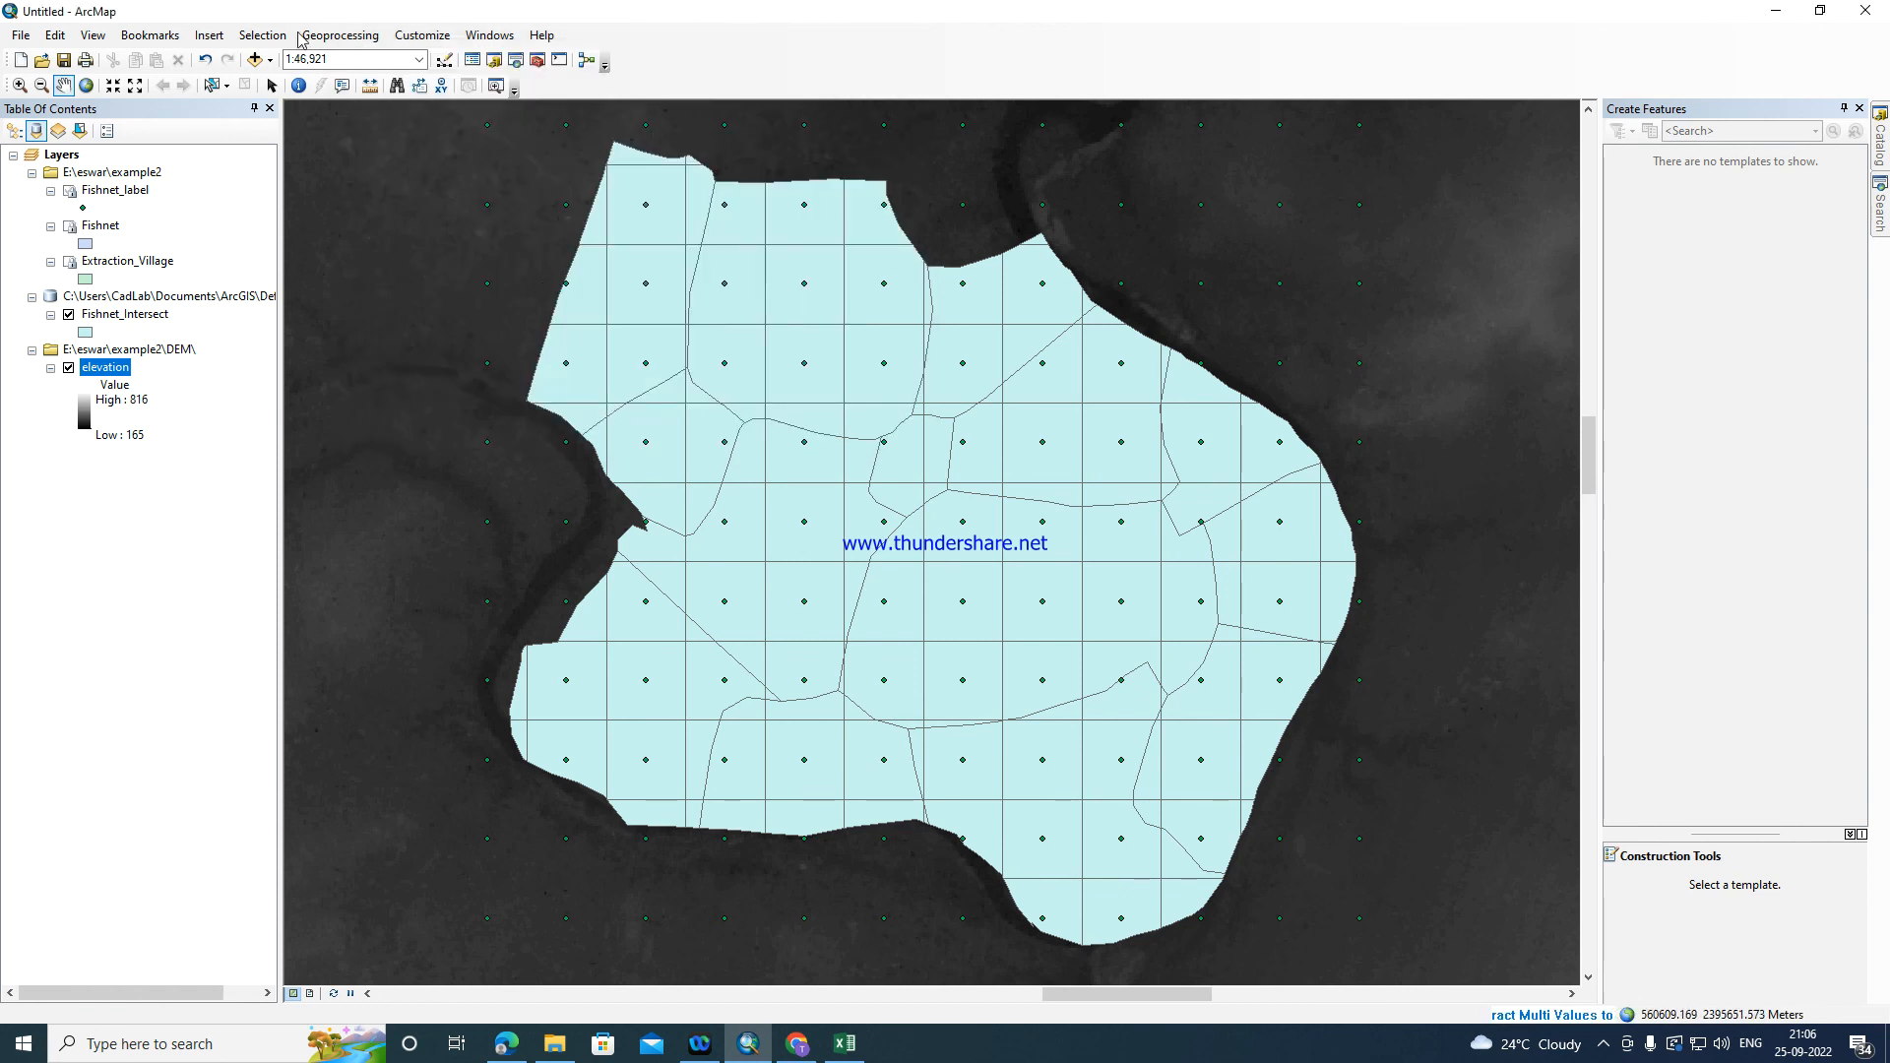
- Delete the Elevation field from the Fishnet_label attribute table, look through the extracted raster values and close the table
right_click(113, 190)
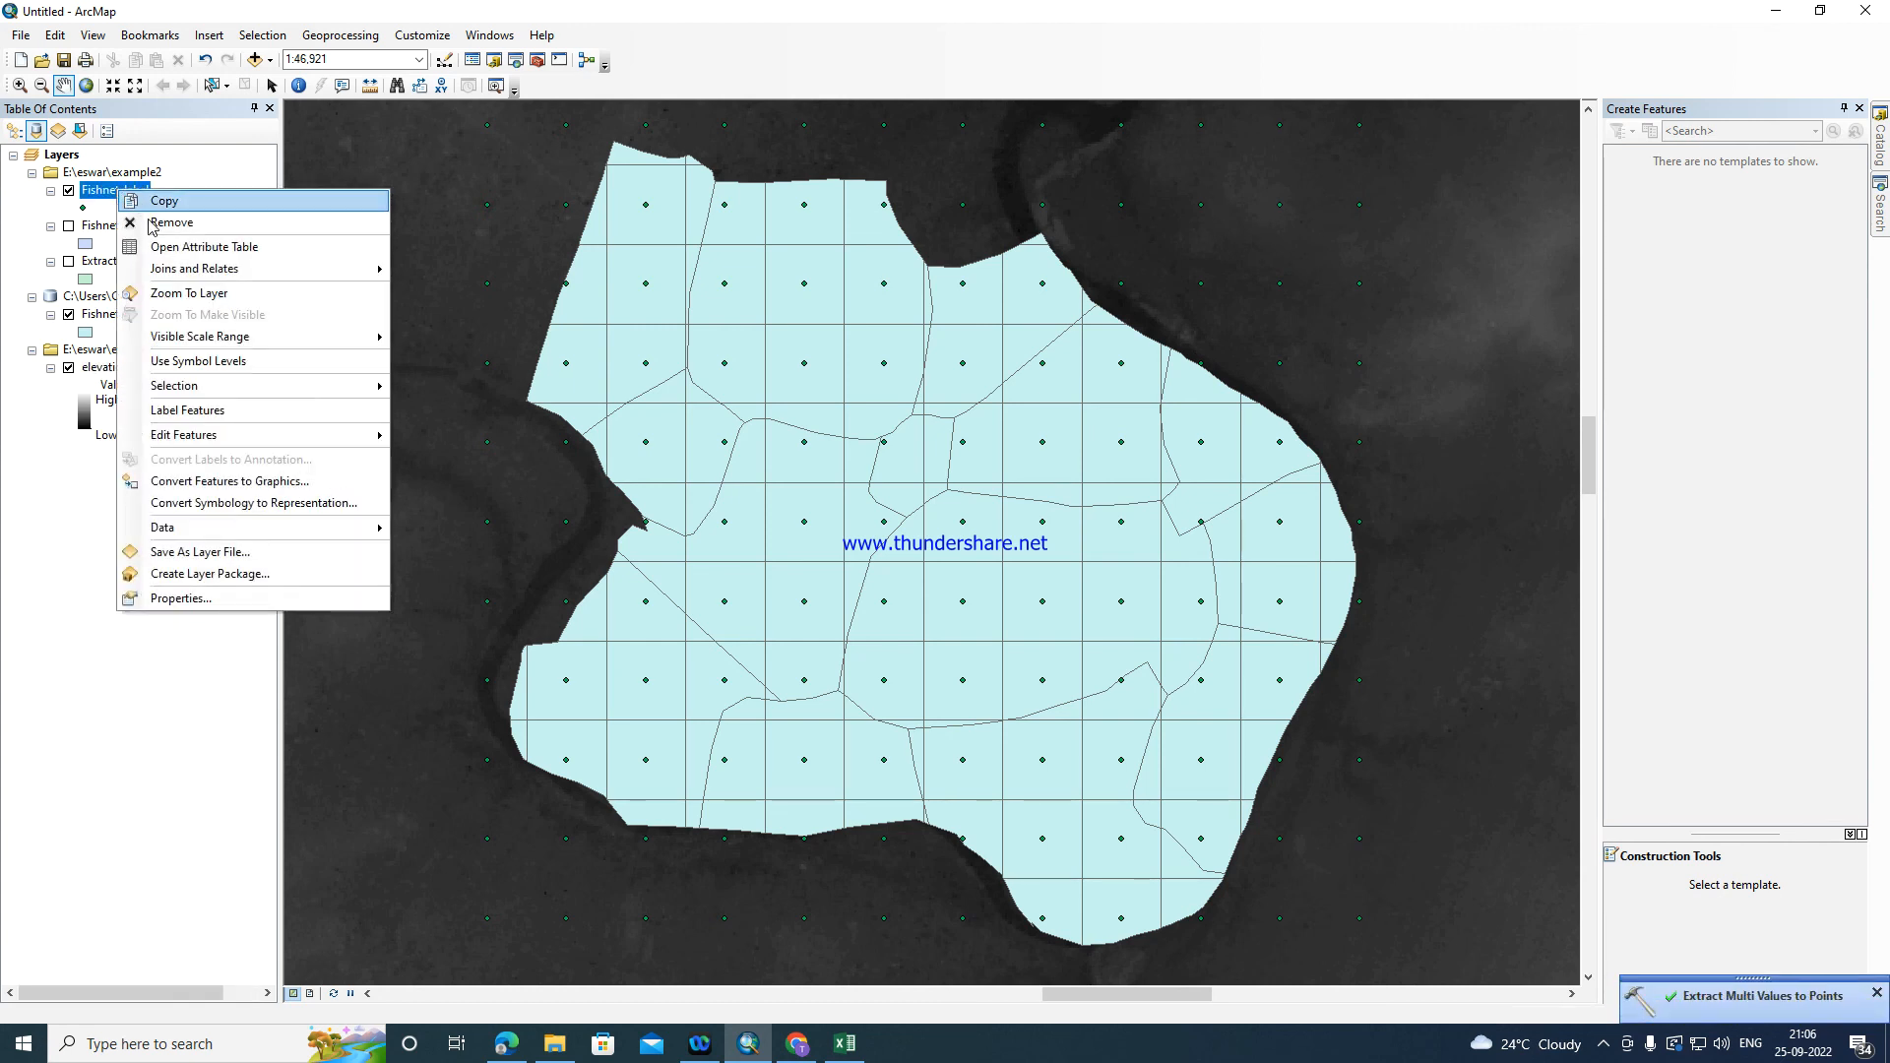
click(162, 247)
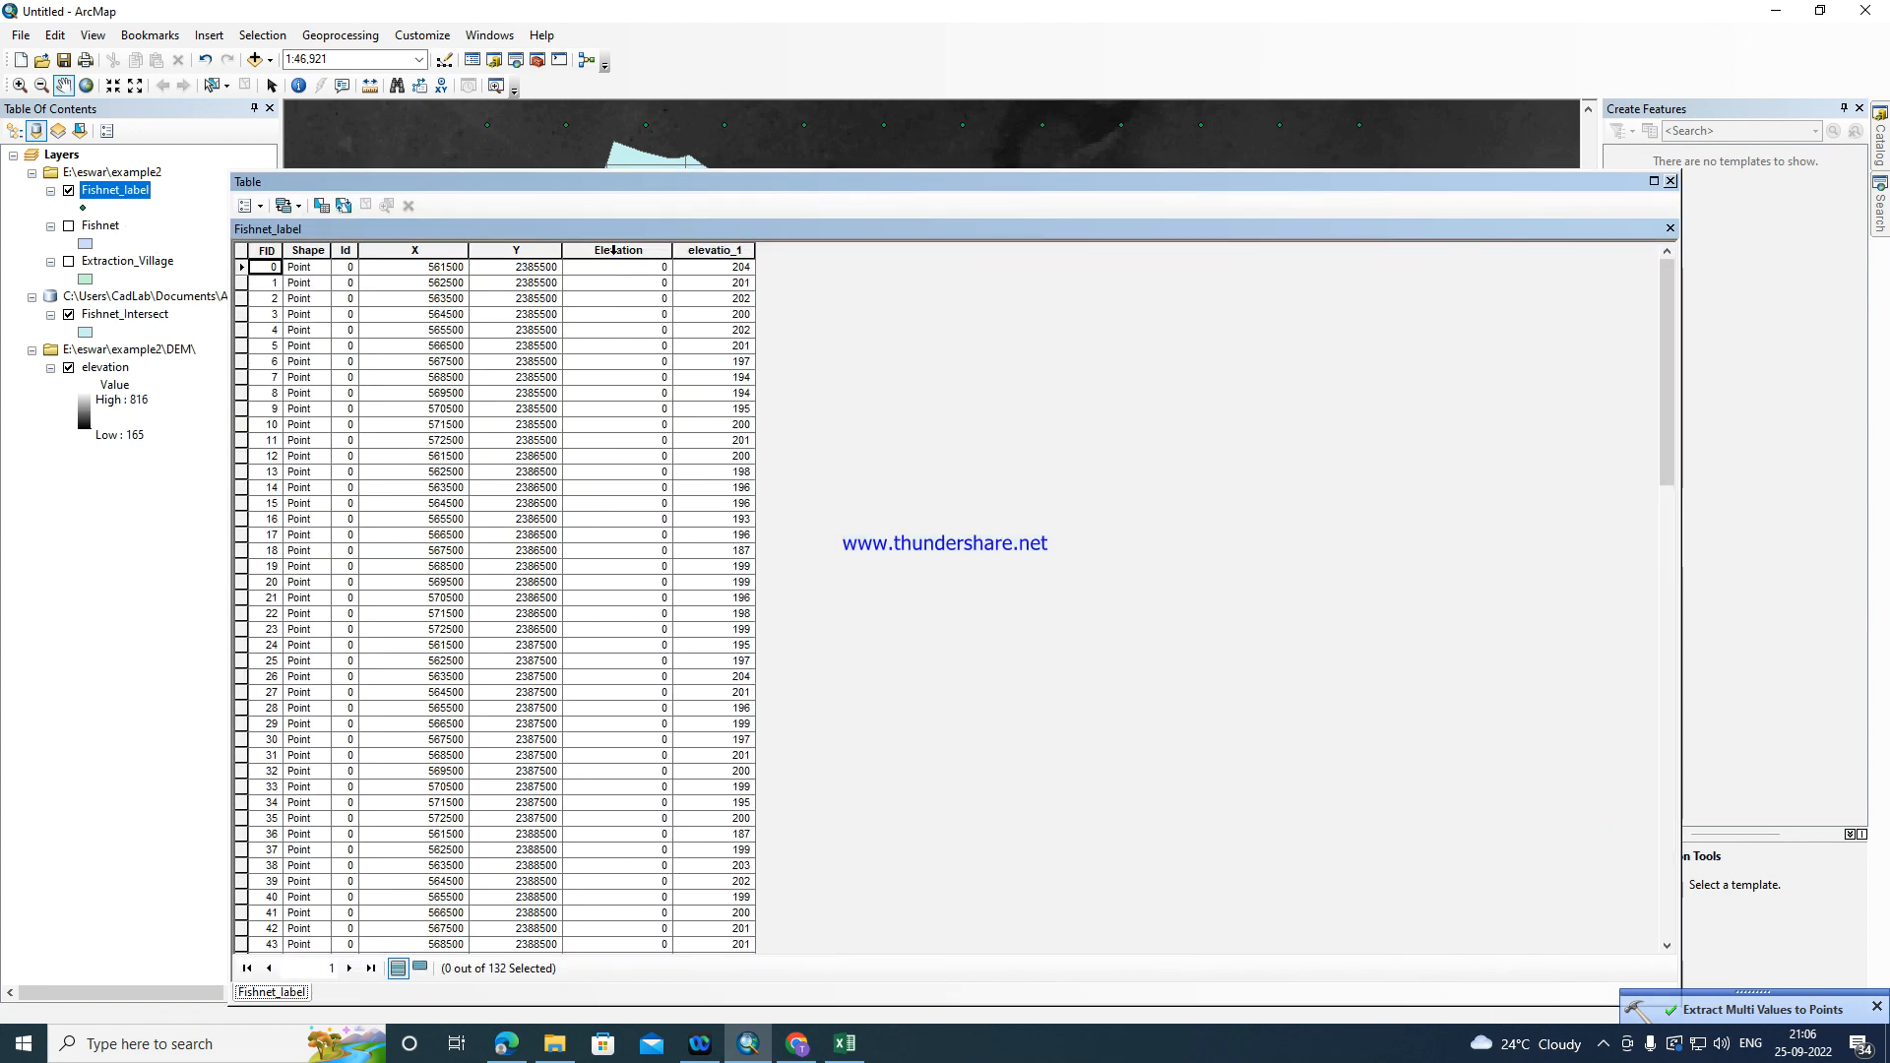
click(638, 250)
right_click(617, 252)
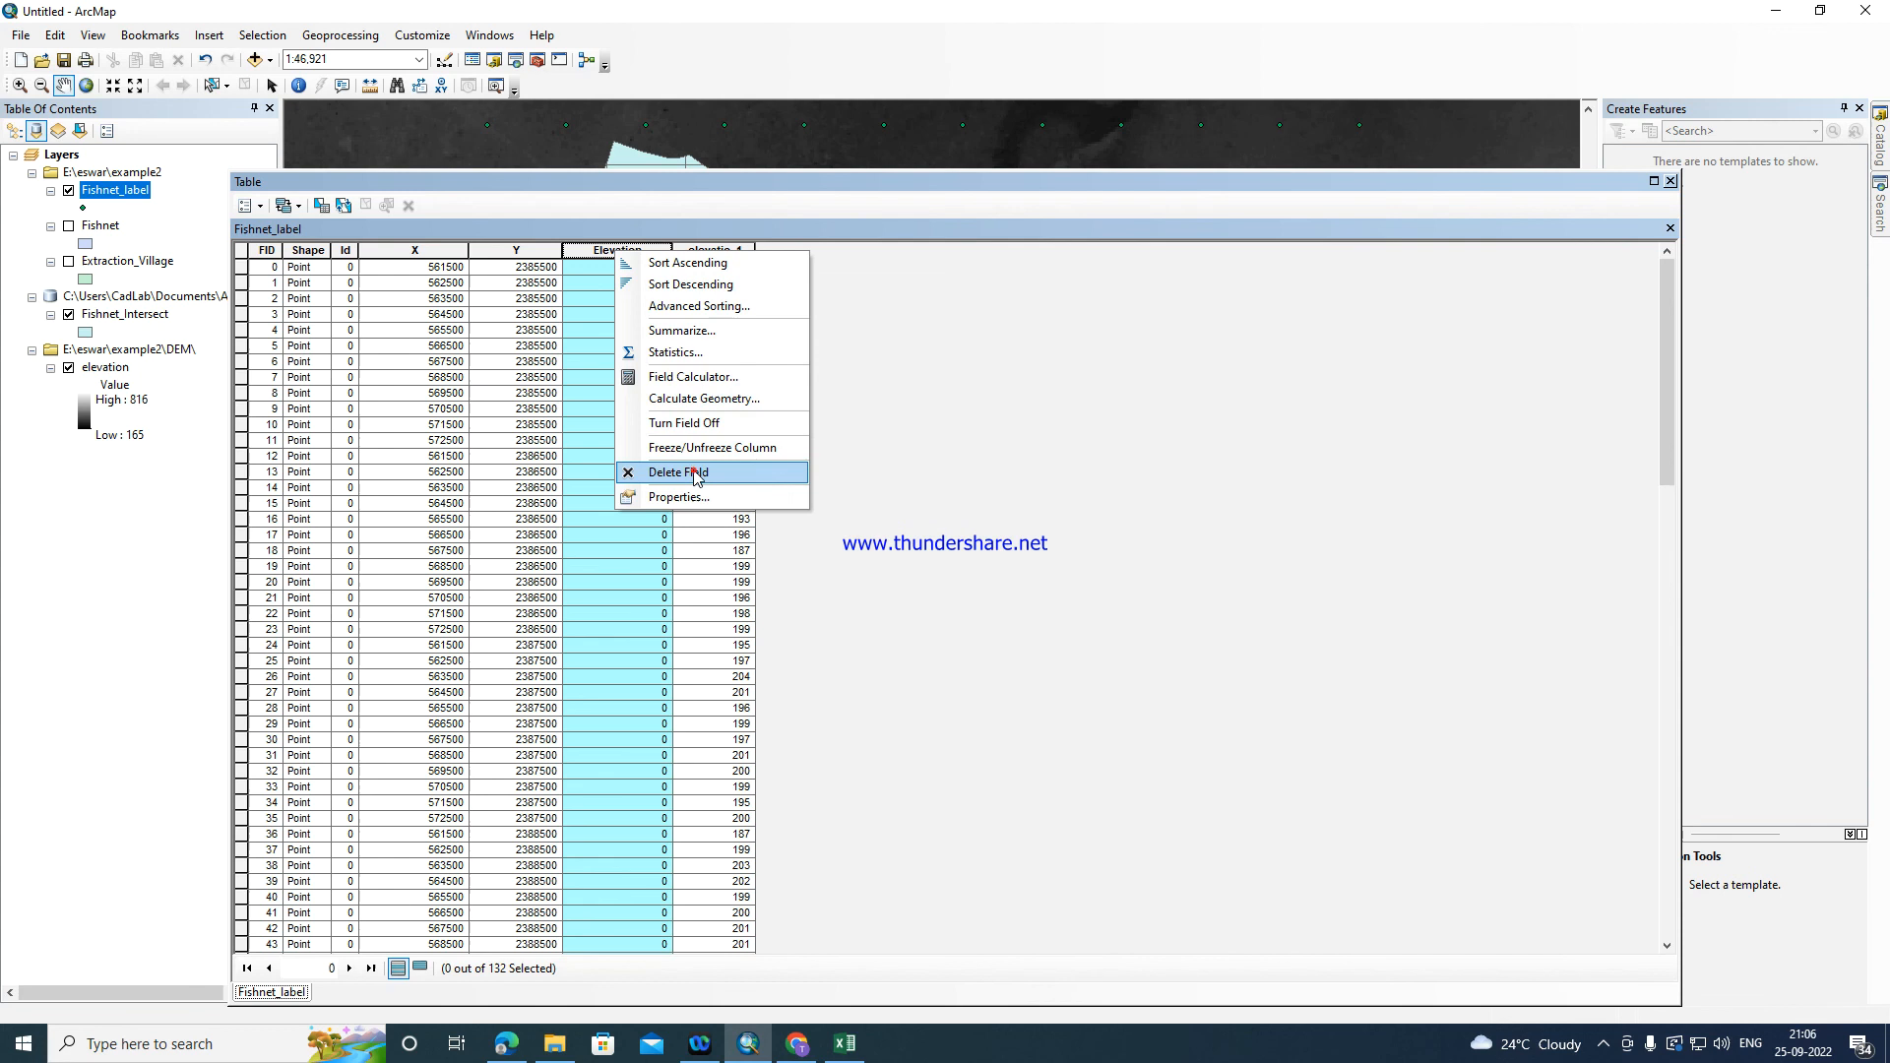
click(679, 473)
click(1006, 597)
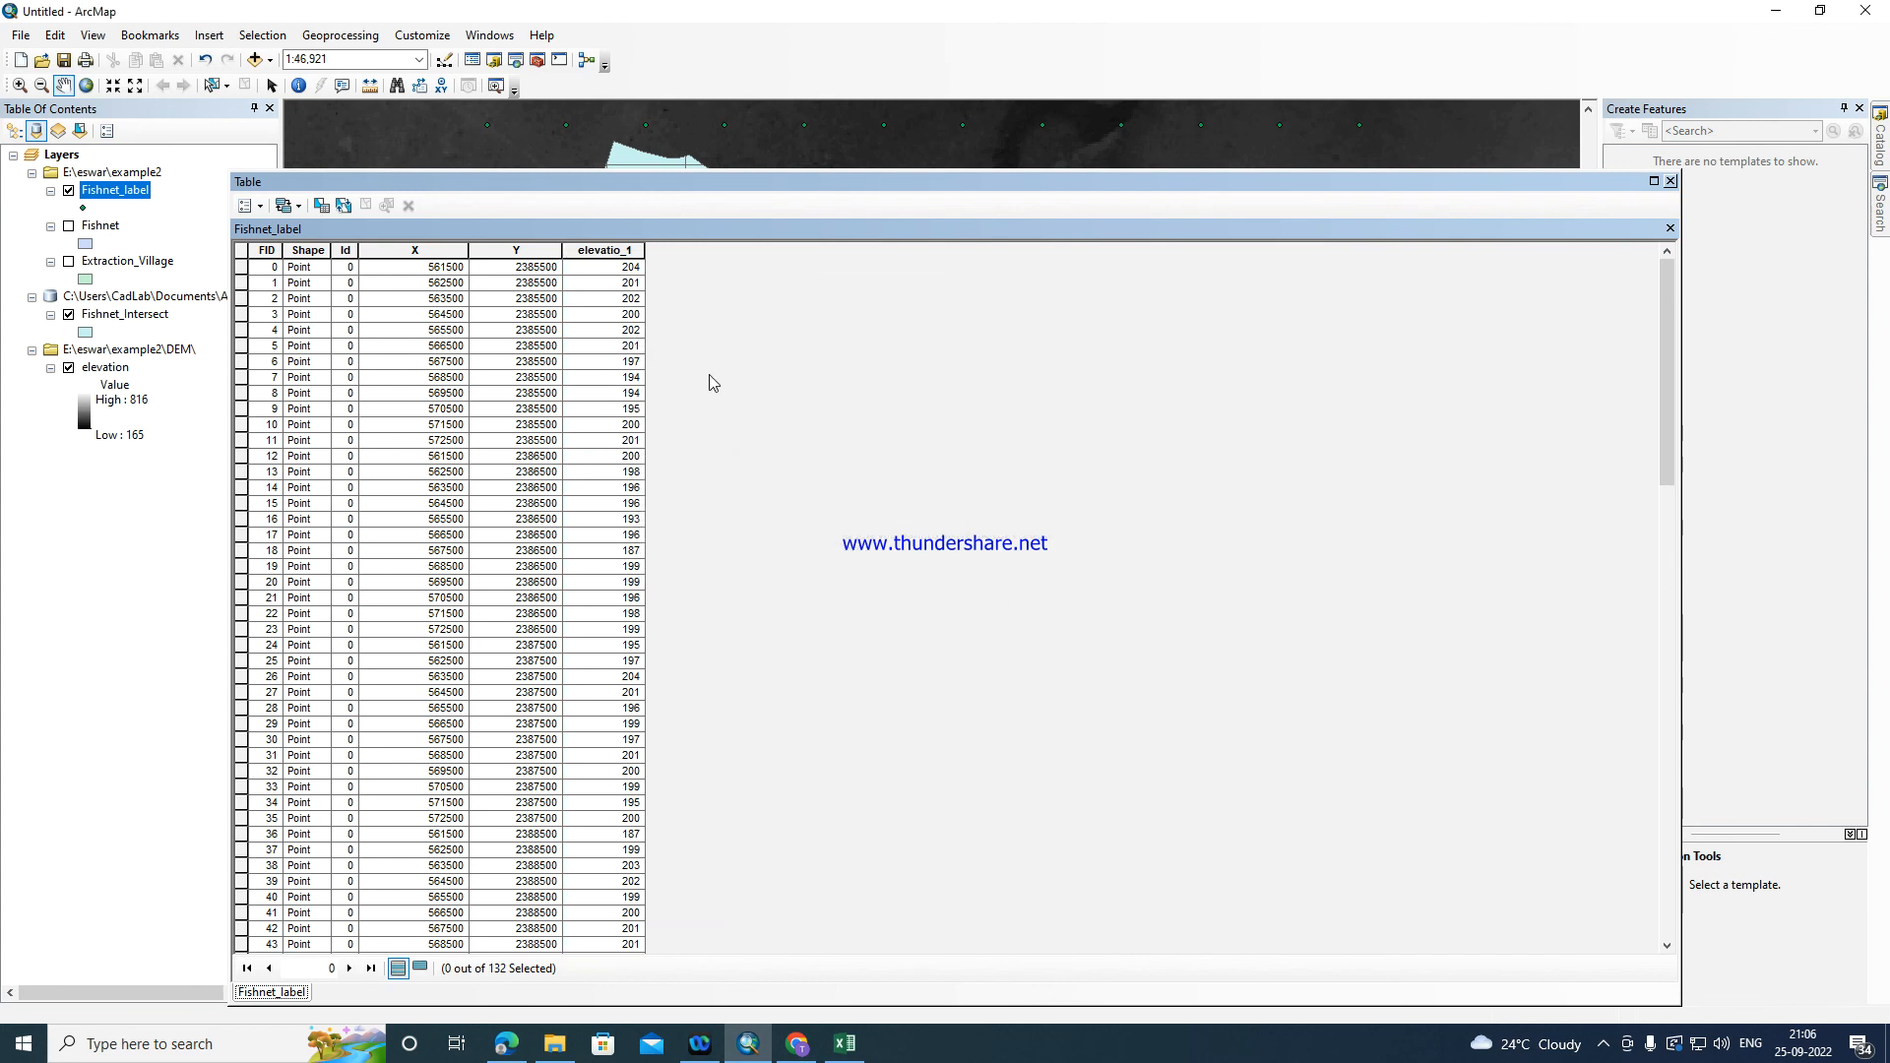
scroll(692, 372, down, 8)
scroll(692, 371, up, 8)
click(1671, 182)
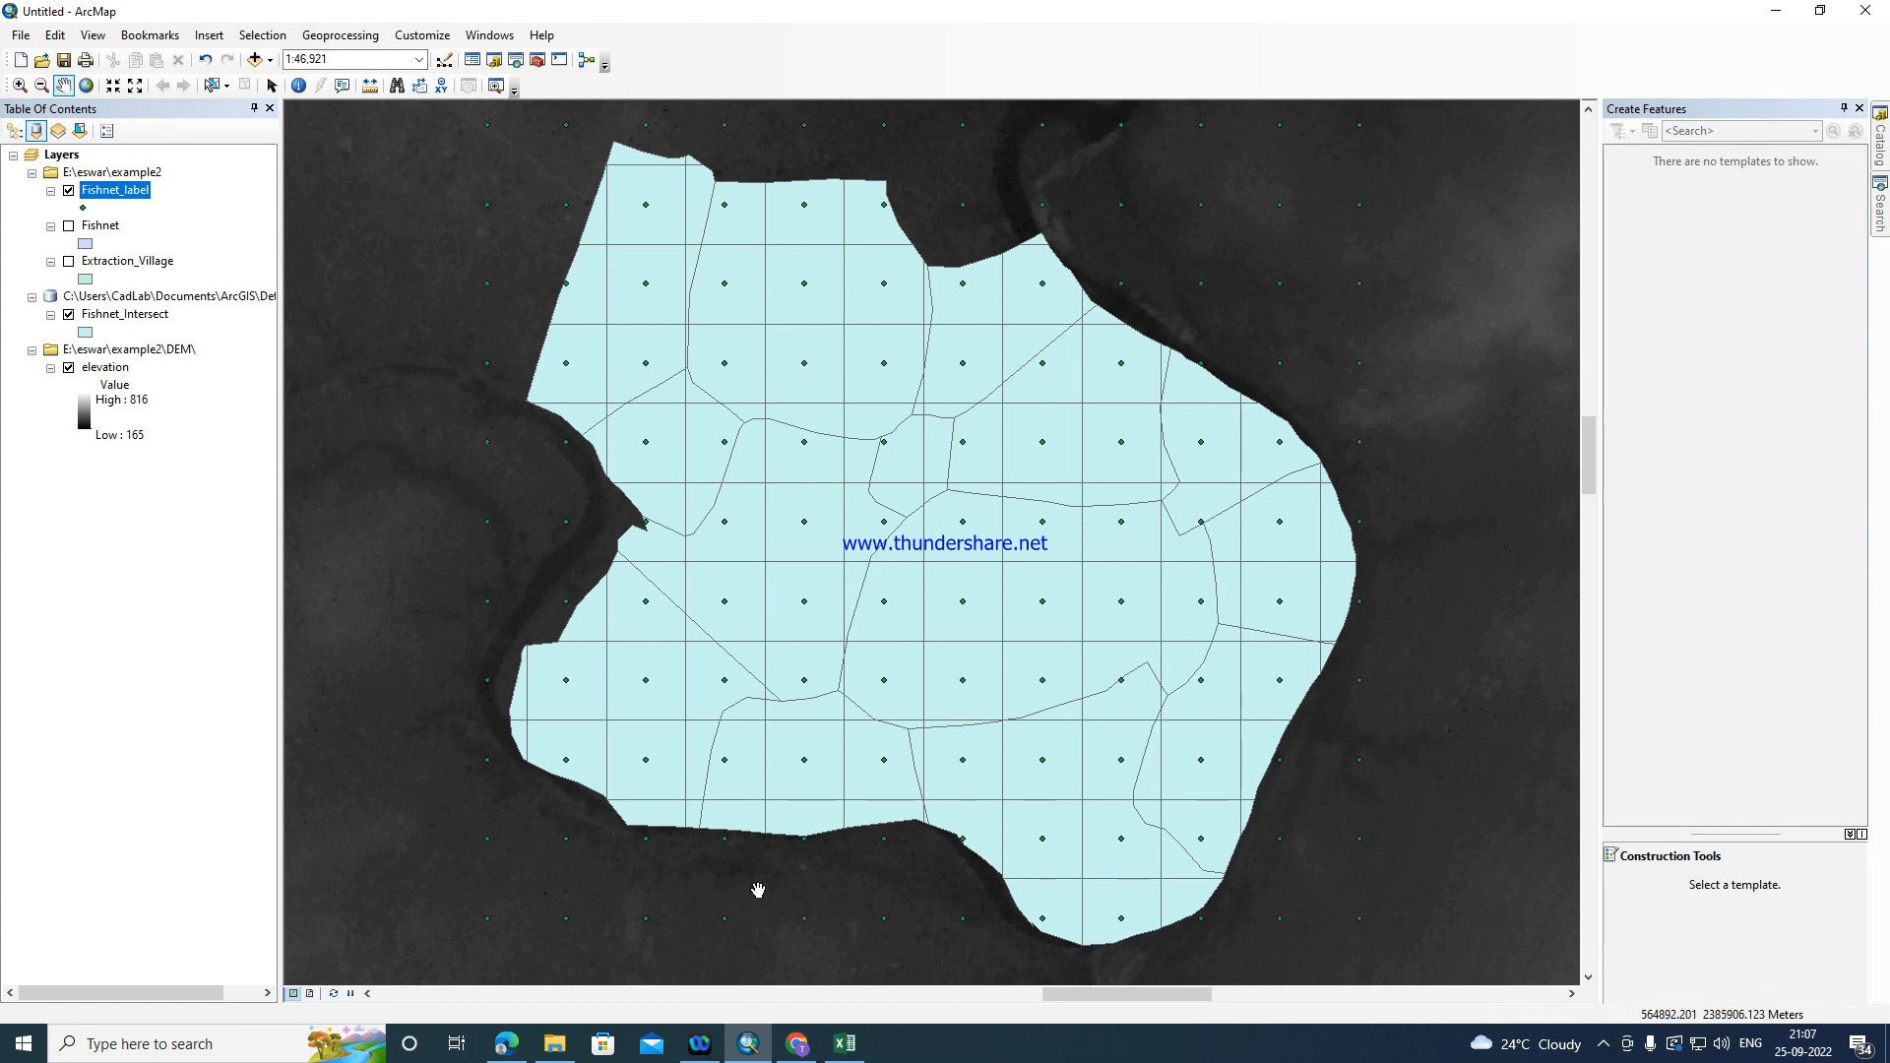
- Close the extraction workbook in Excel and add its Sheet3$ table from the example2 folder to the map in ArcMap
click(845, 1044)
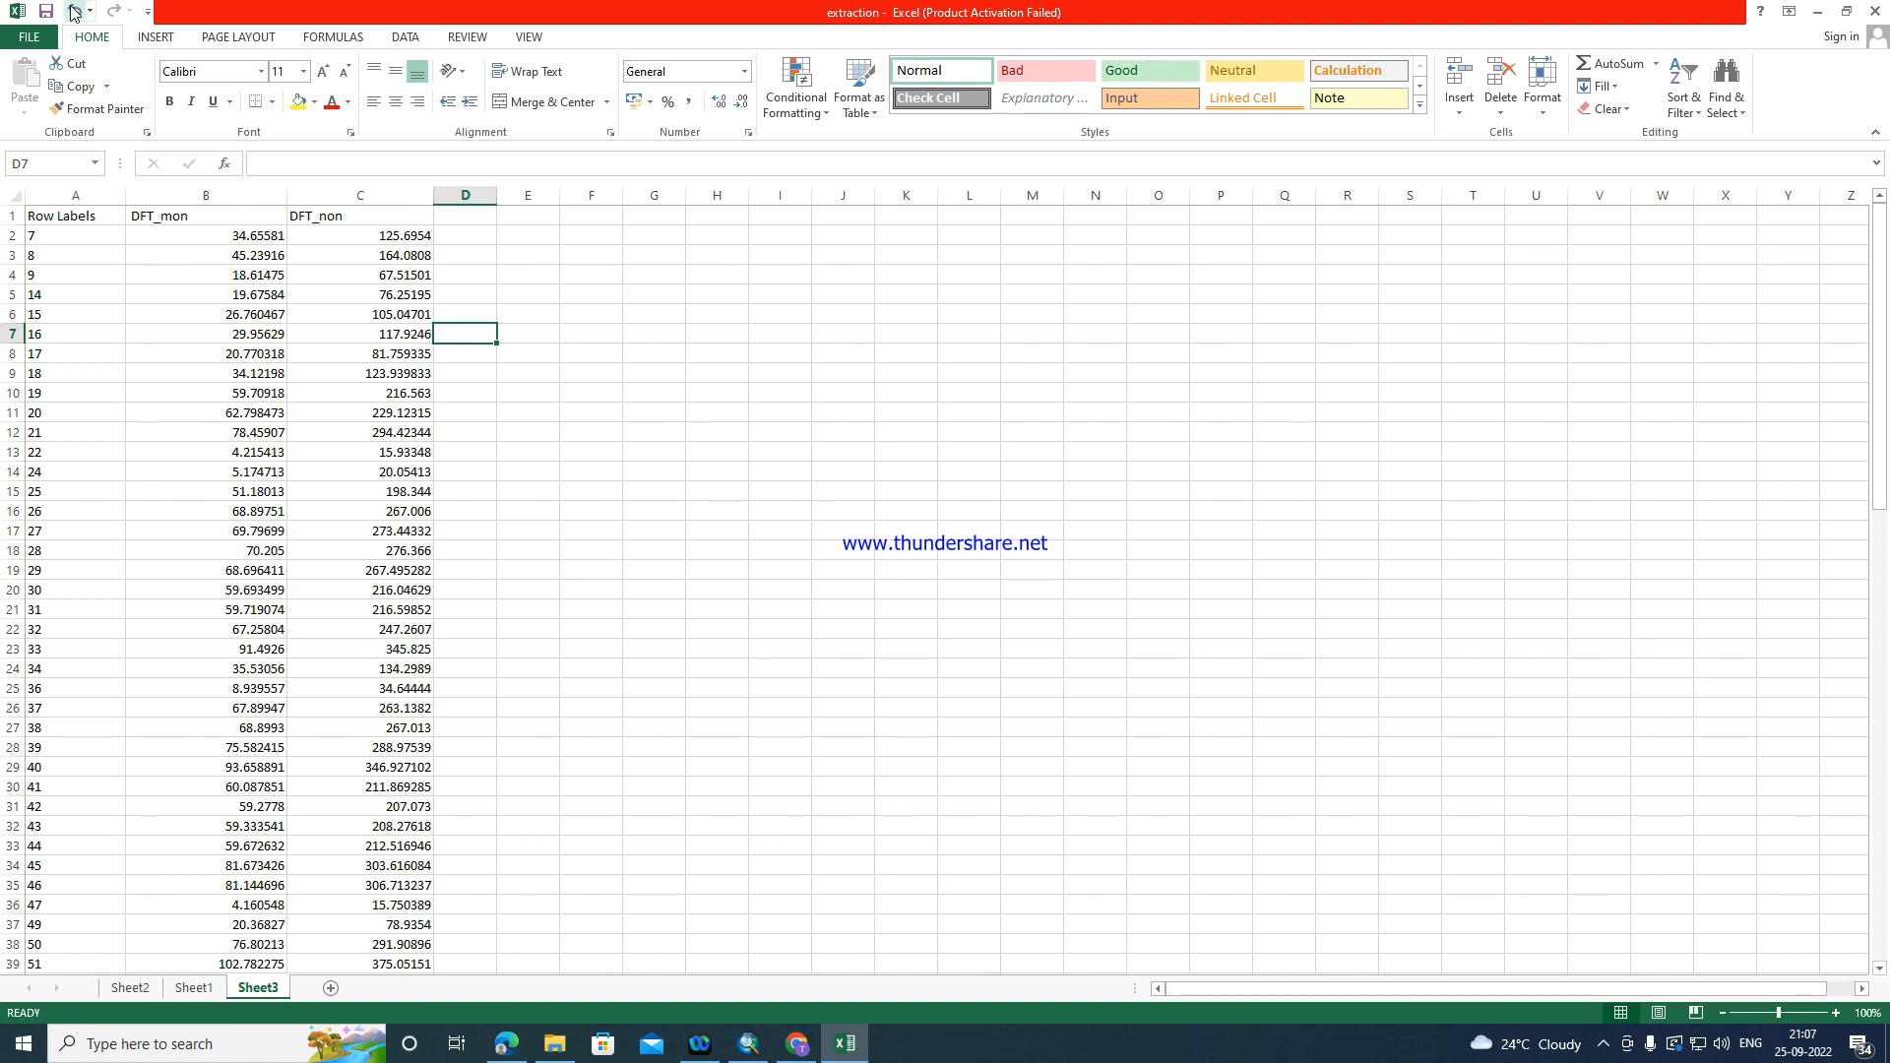
click(1869, 10)
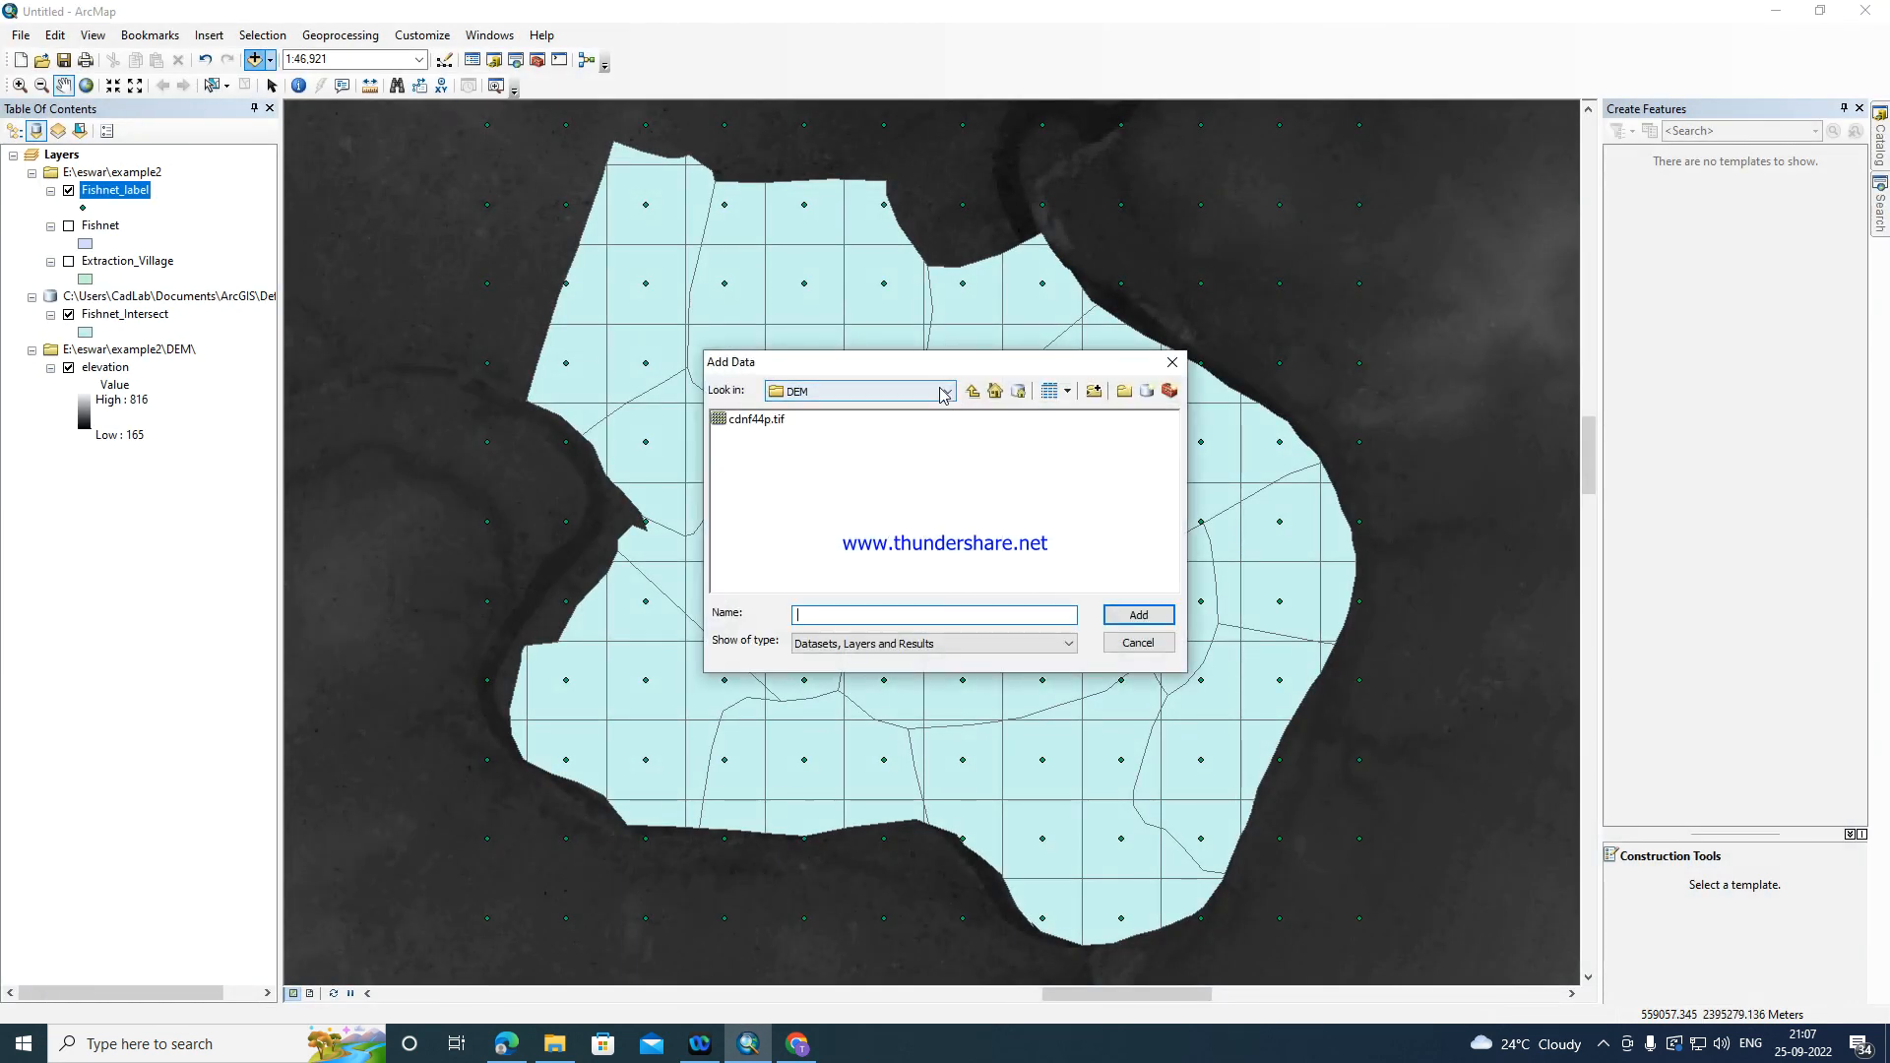
click(973, 391)
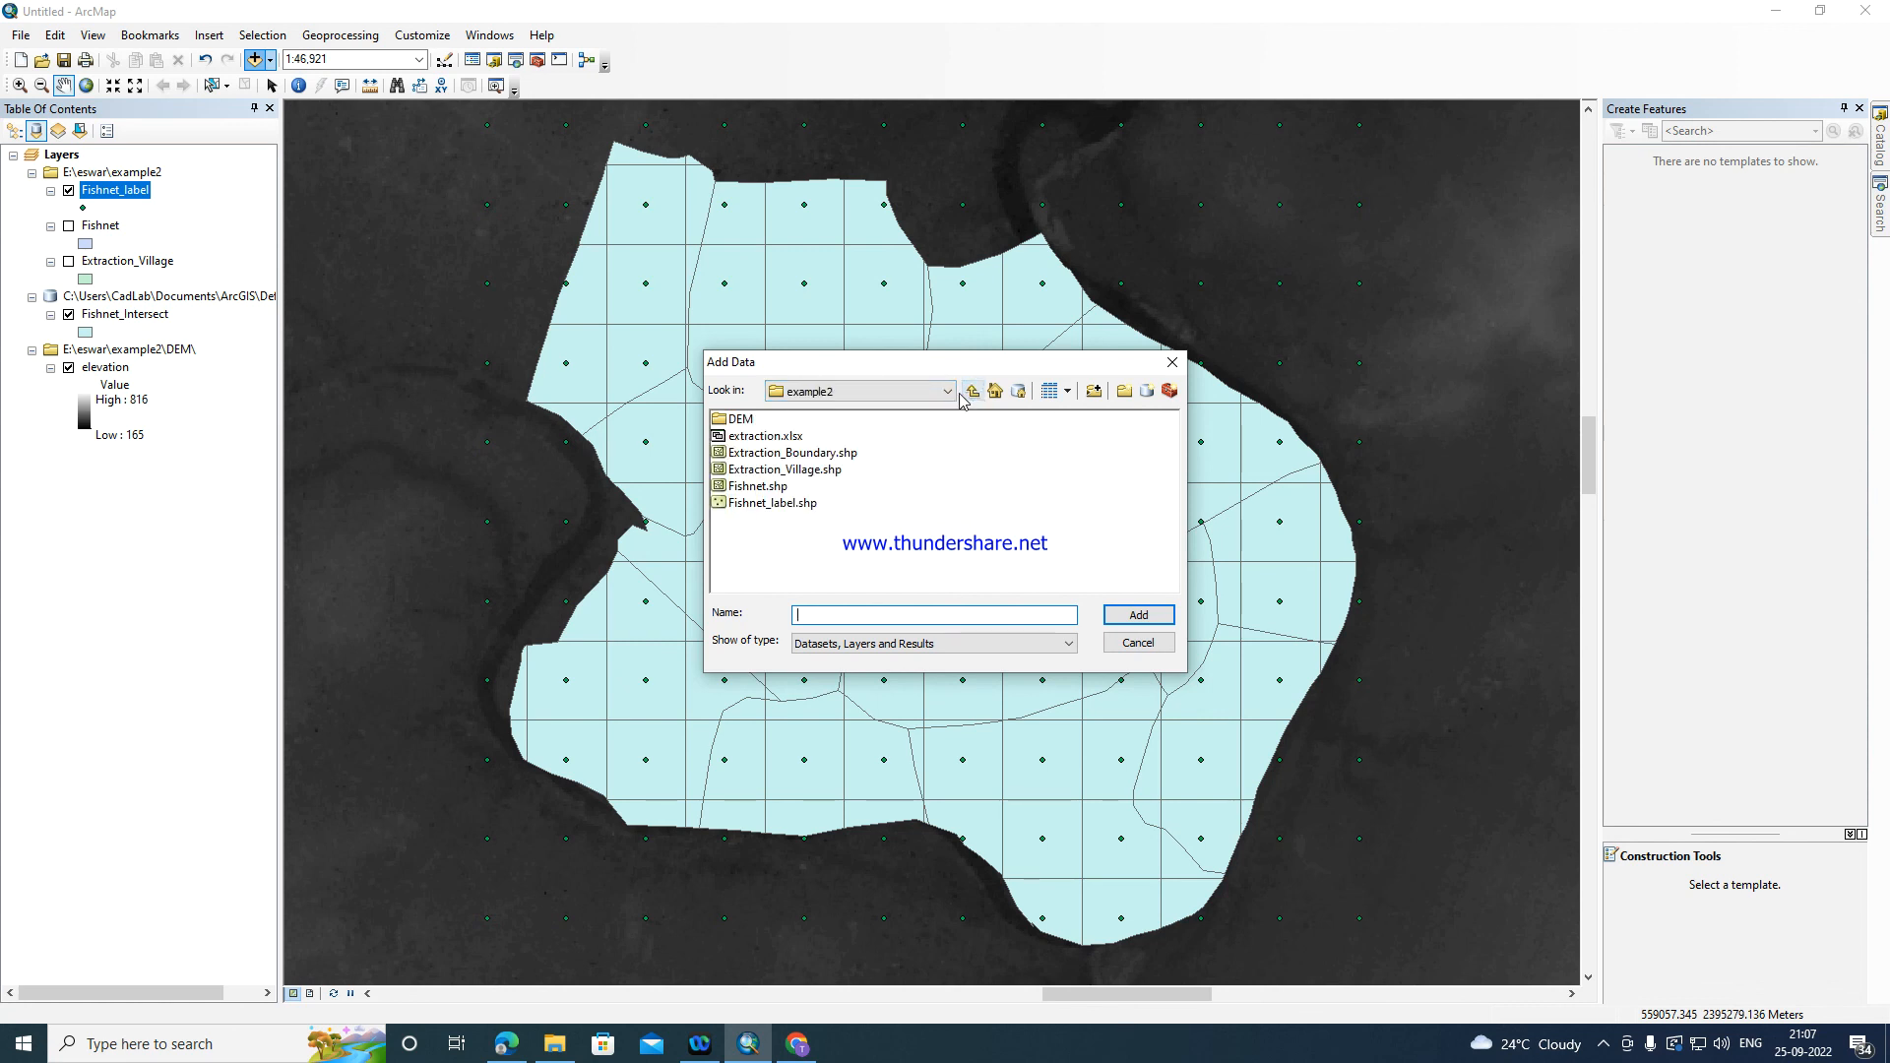
double_click(771, 437)
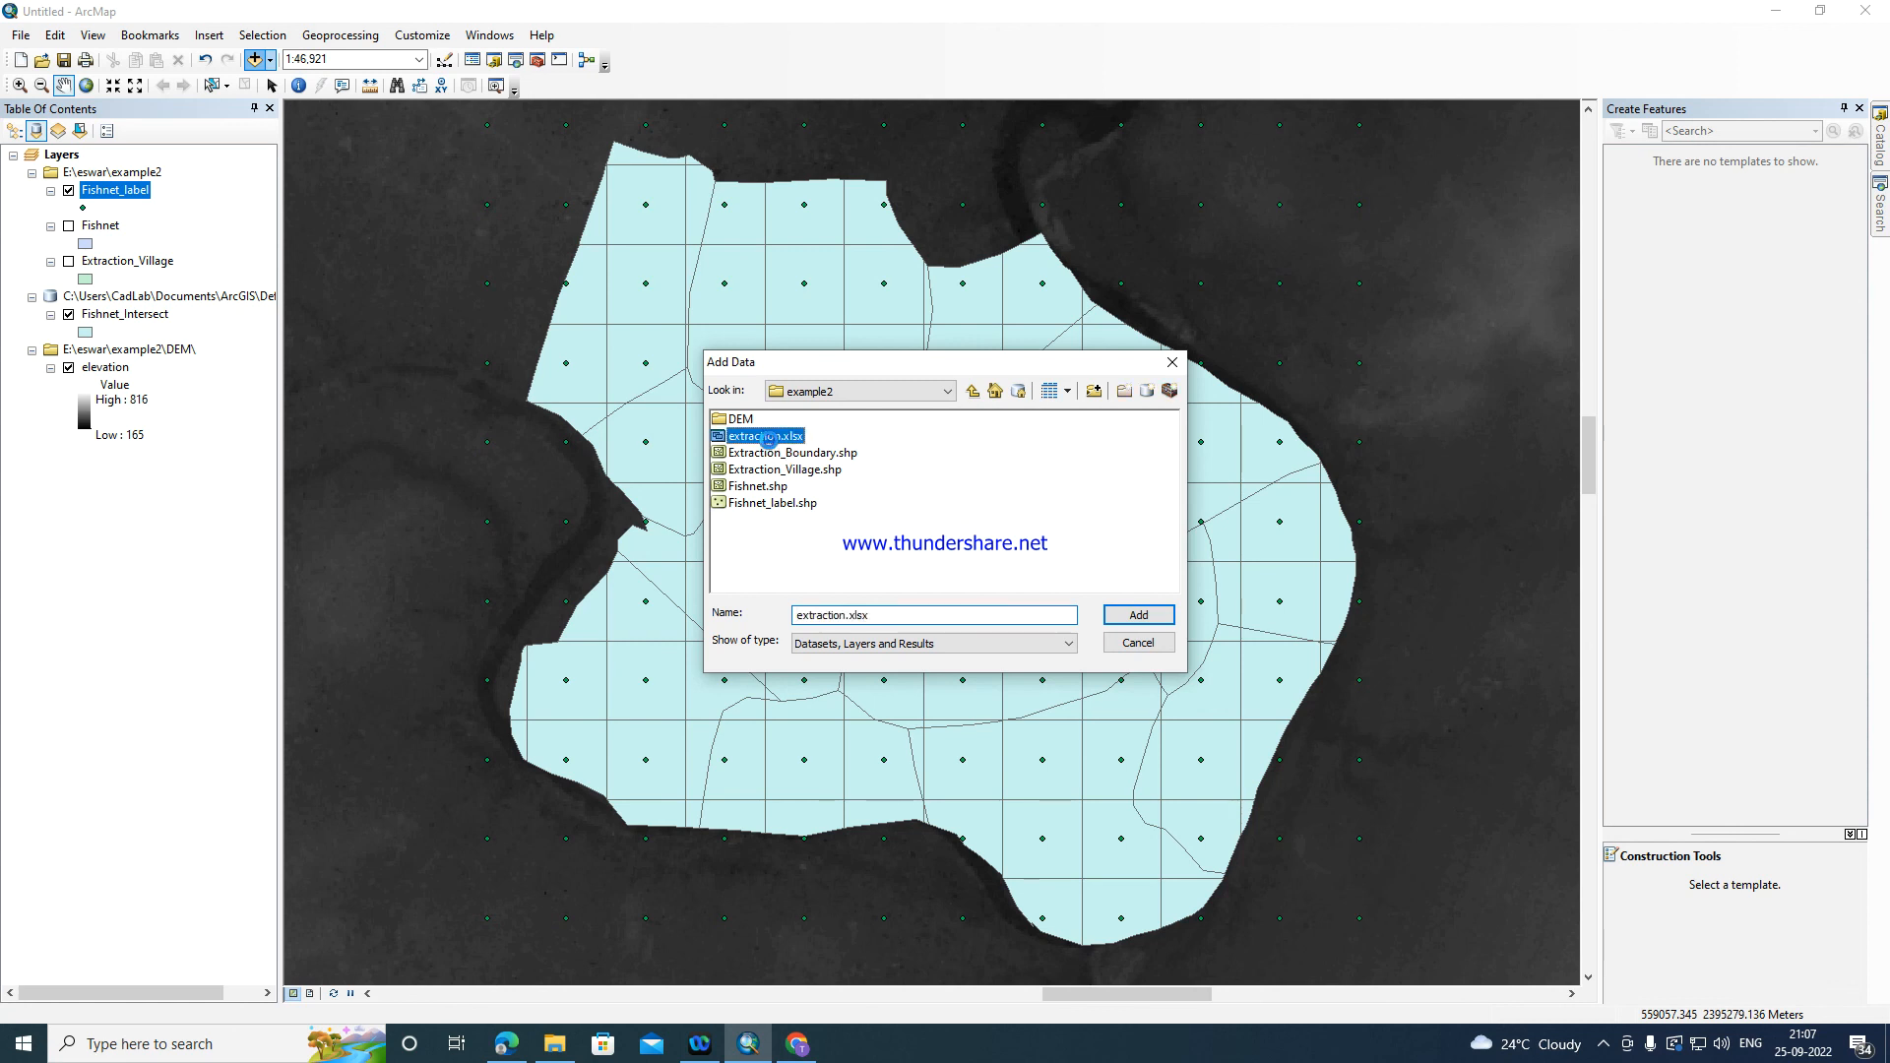
click(761, 454)
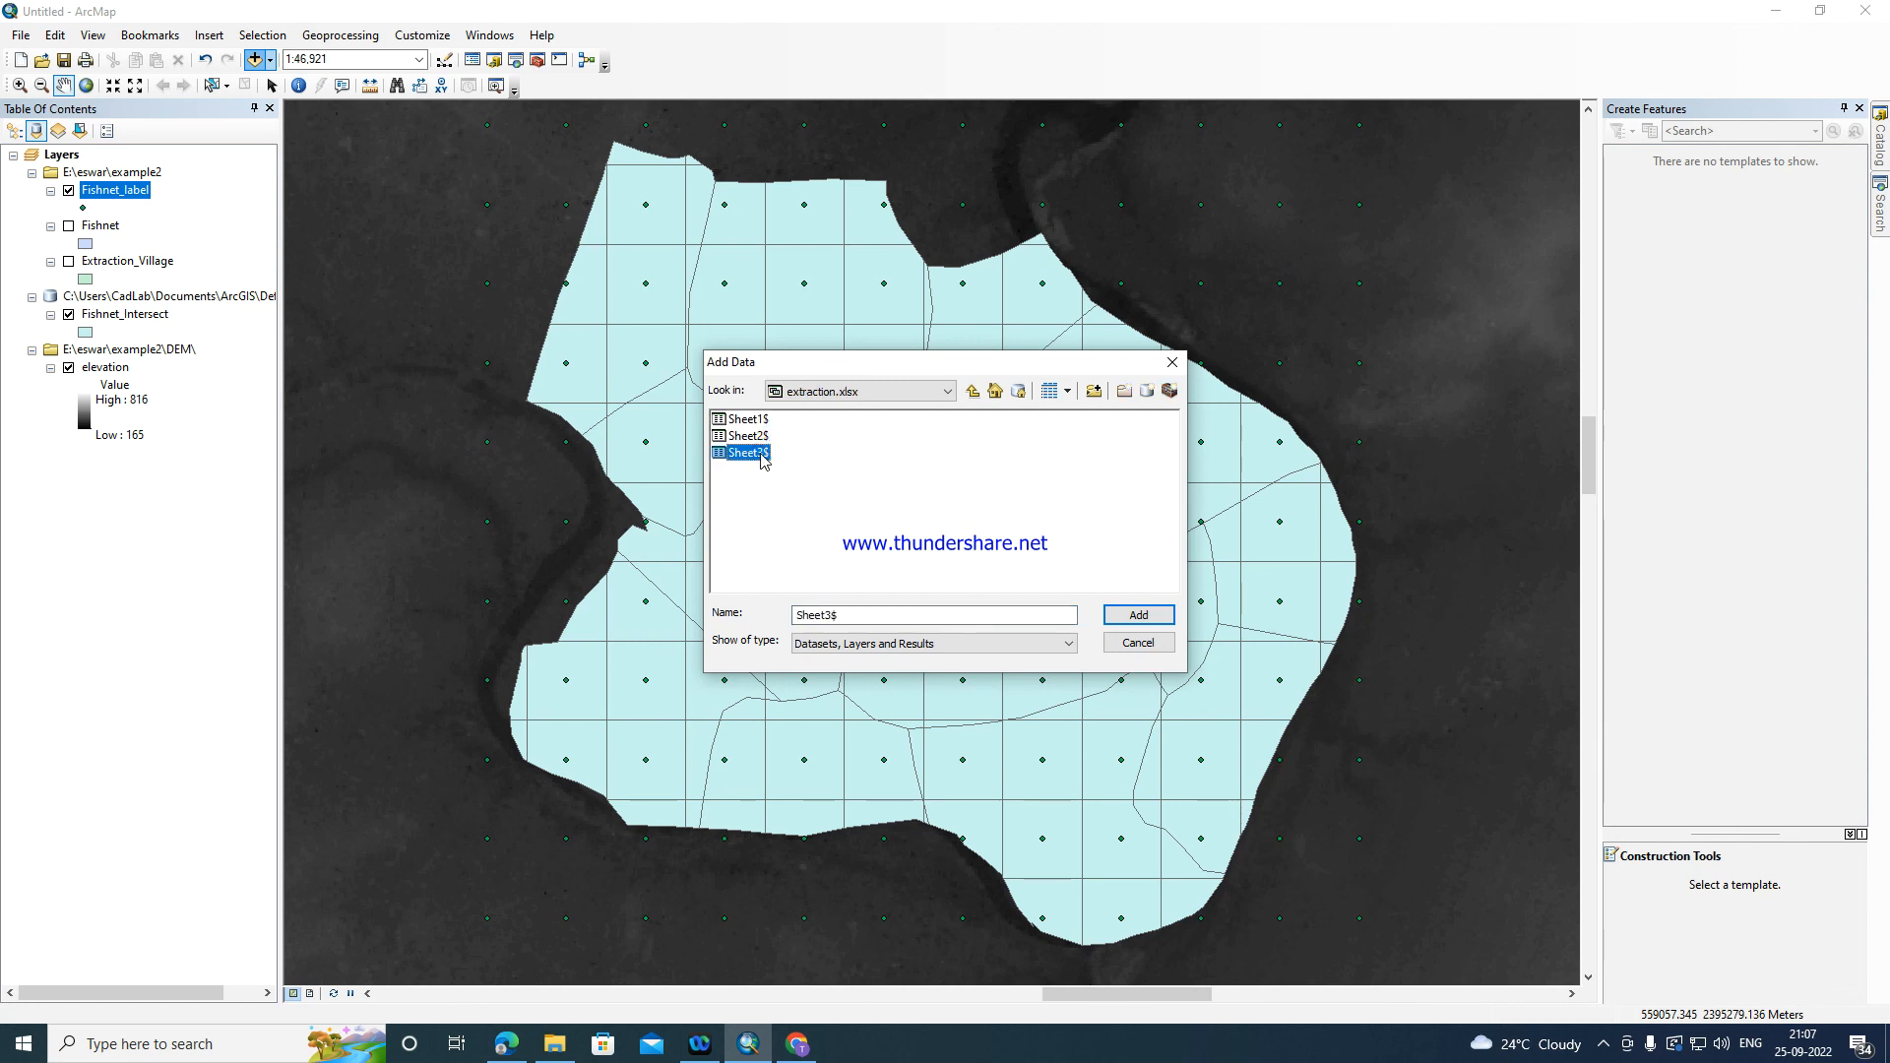
click(1134, 620)
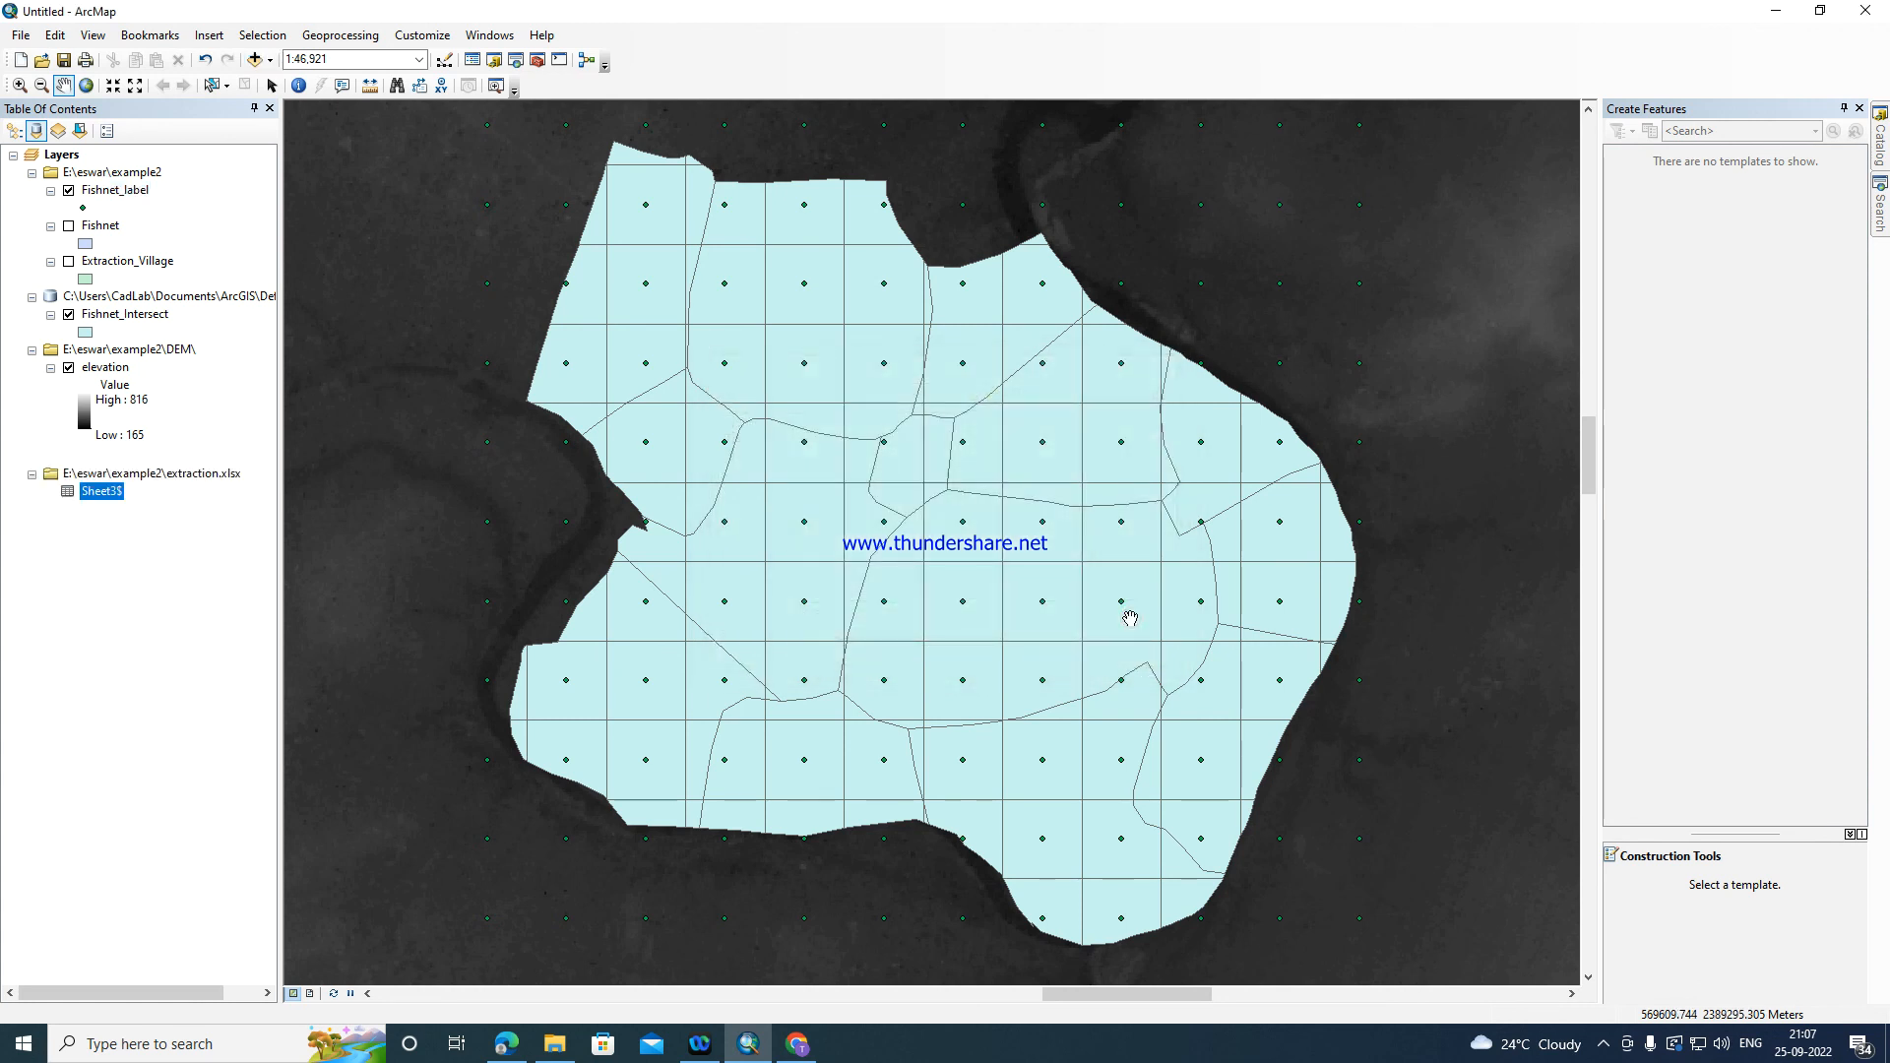
- Open the Sheet3$ table, widen the DFT_mon column to check its values, and close the table
right_click(100, 499)
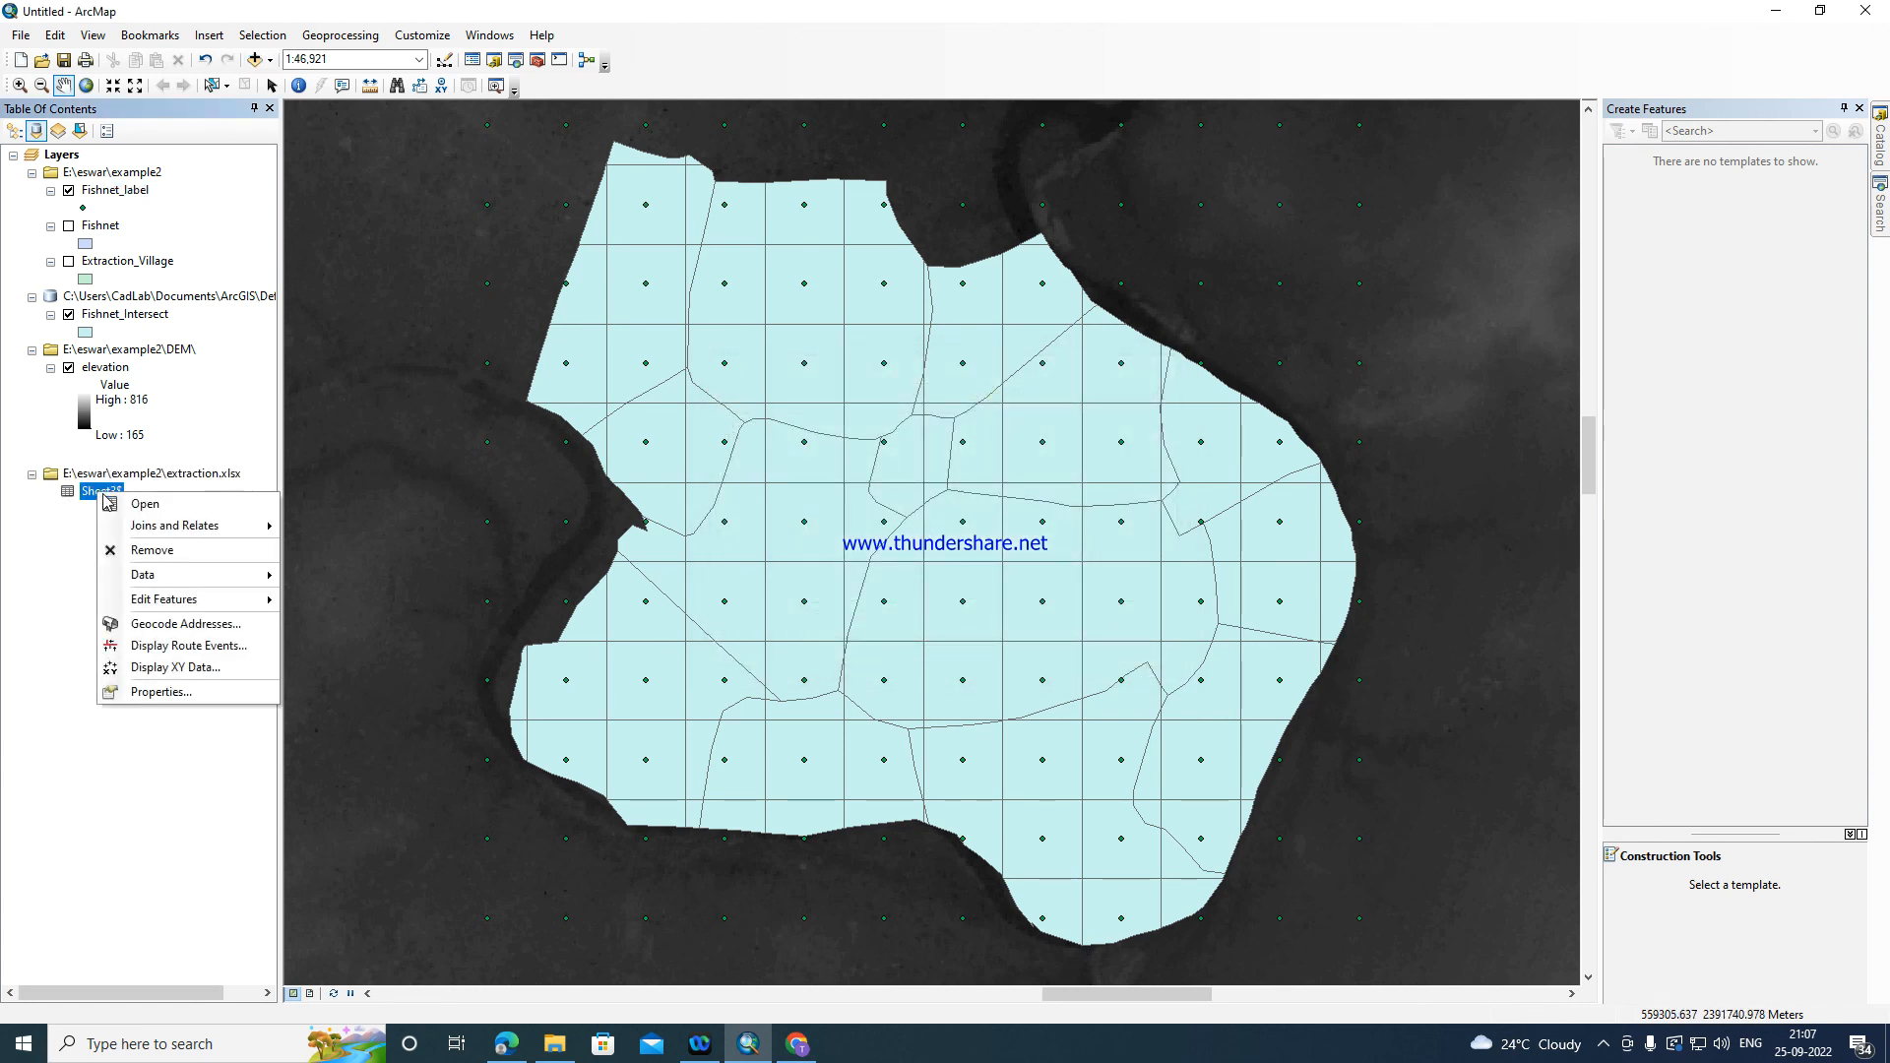
click(207, 506)
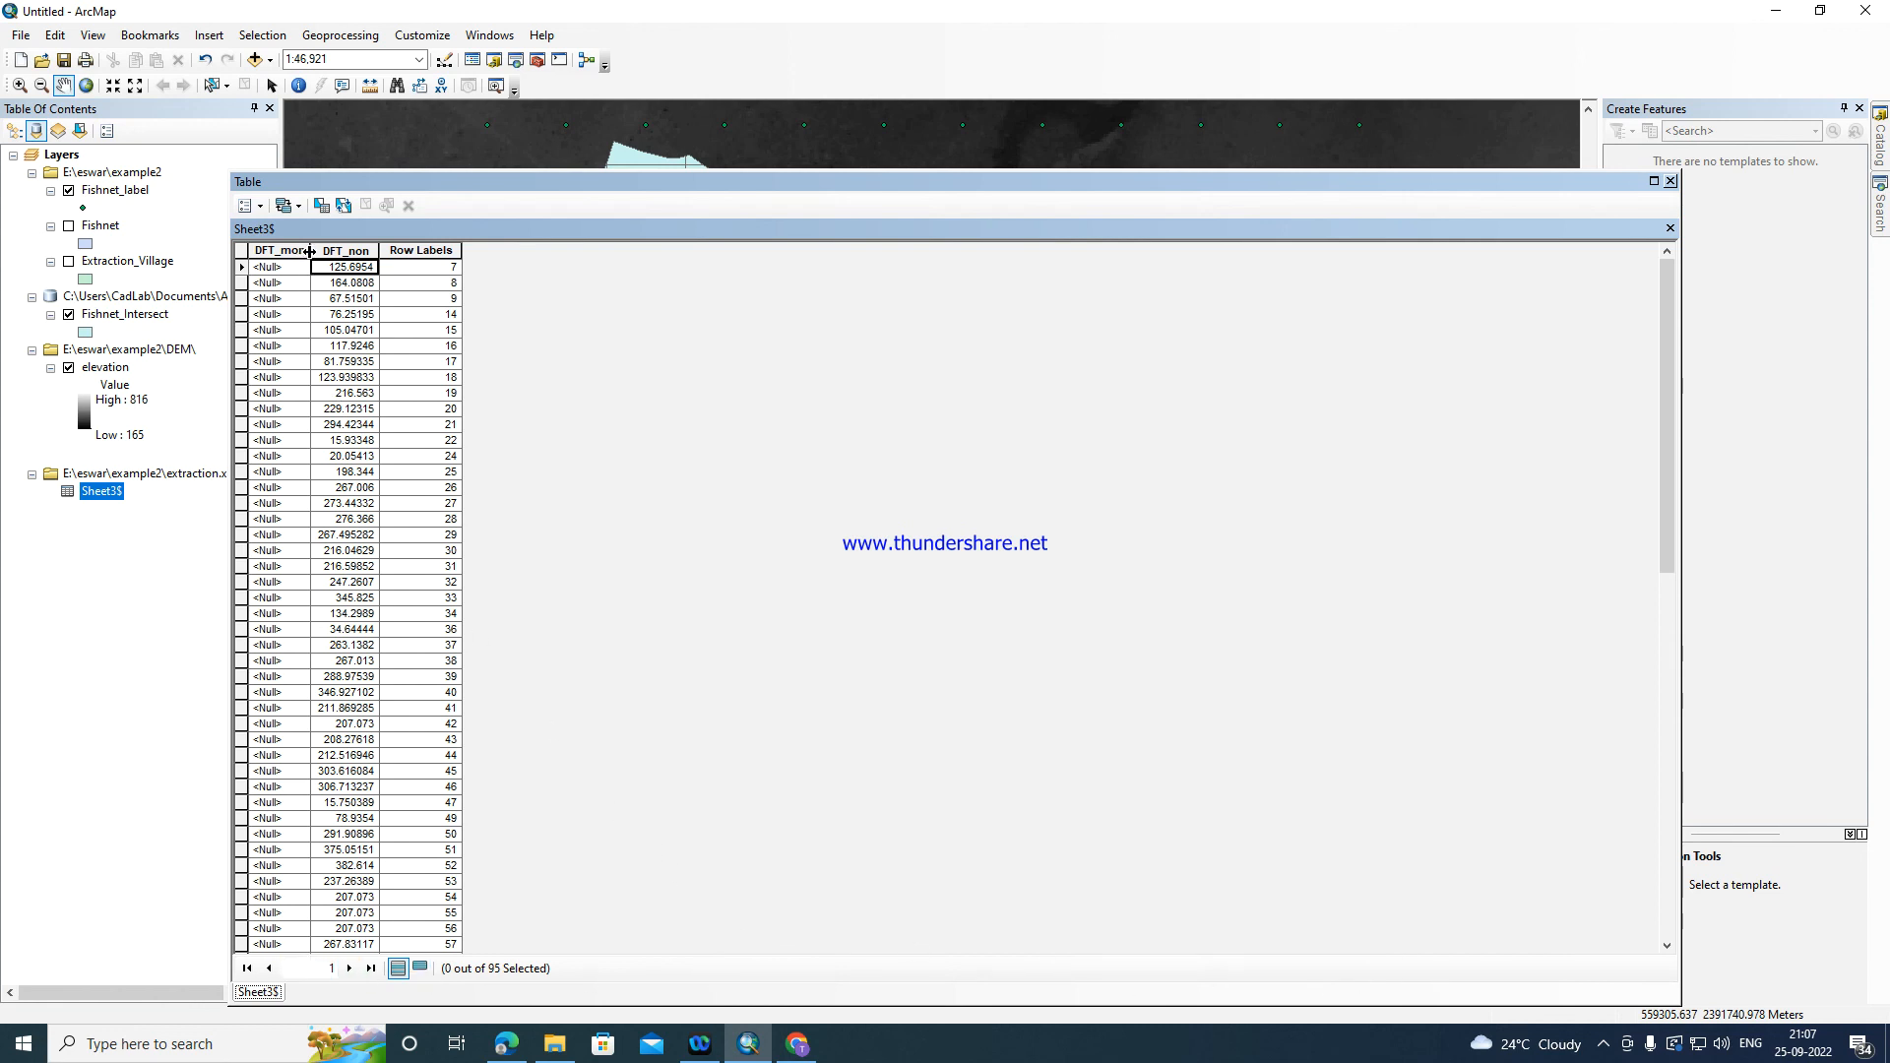
drag(310, 252, 333, 252)
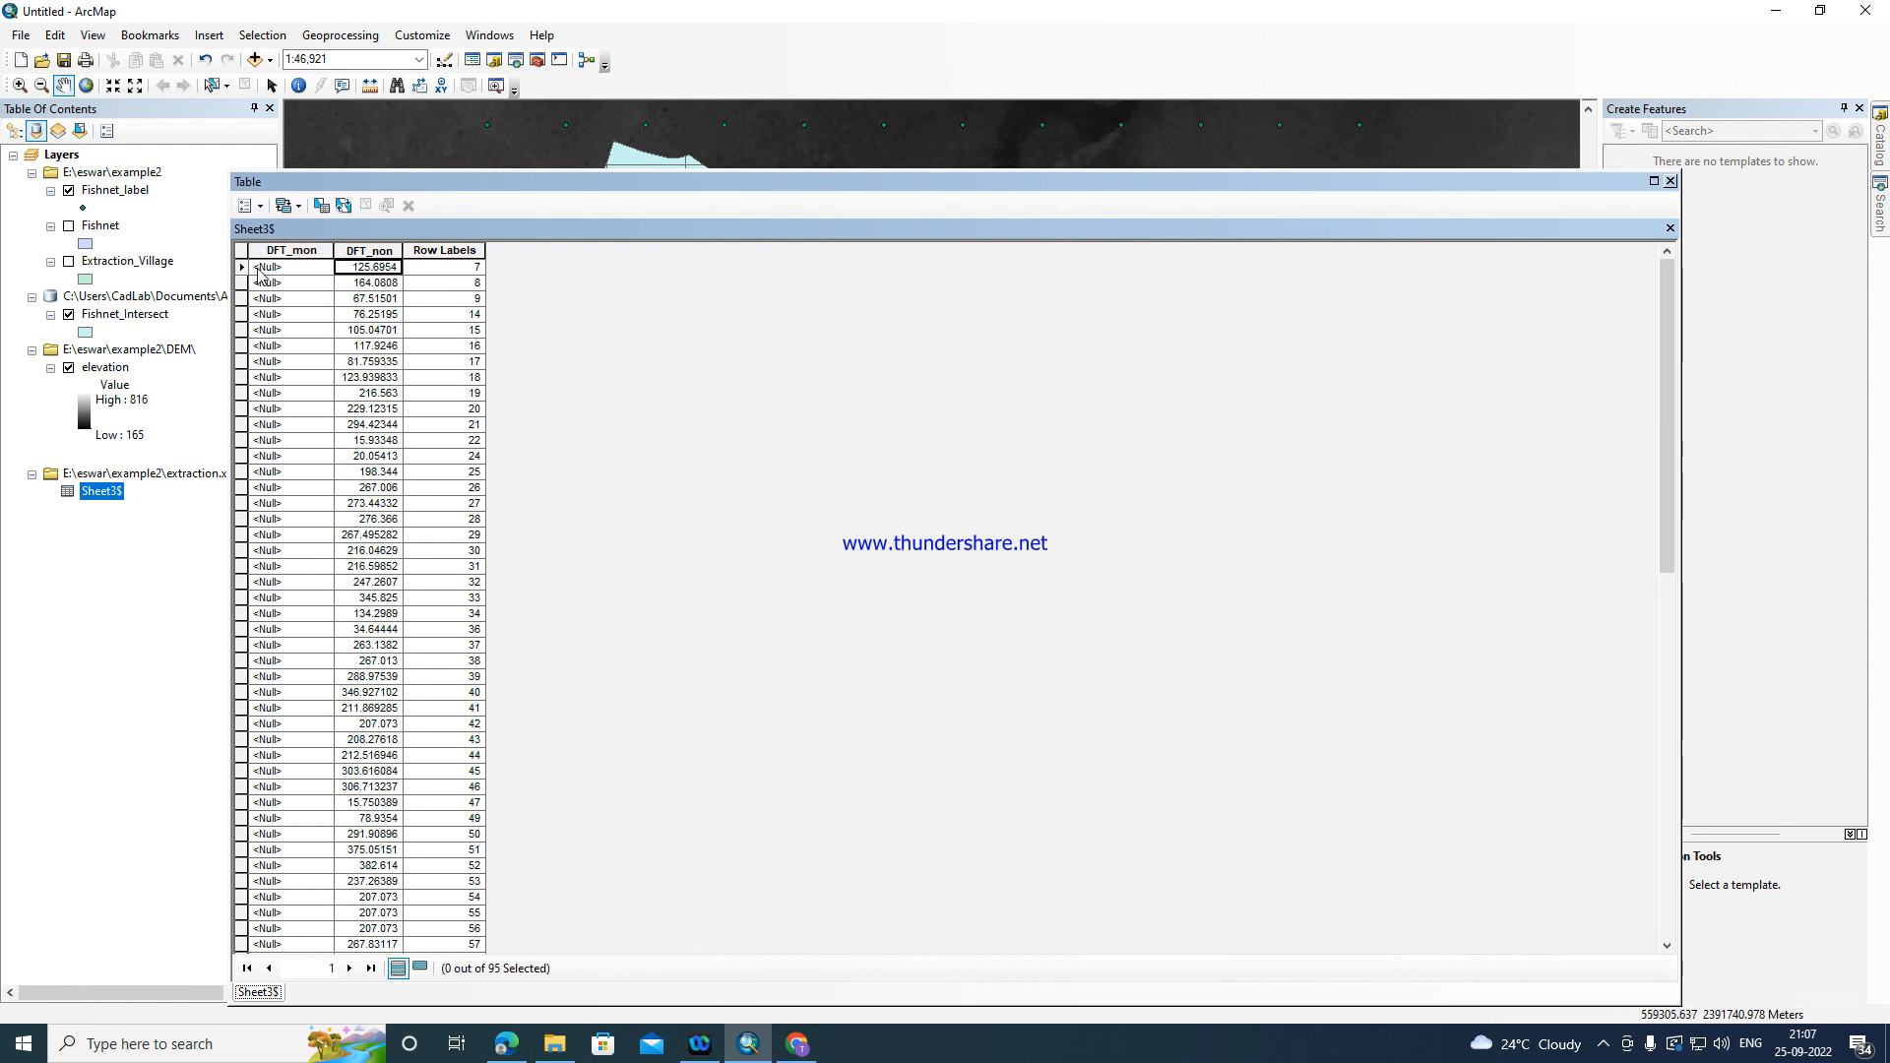
click(1671, 184)
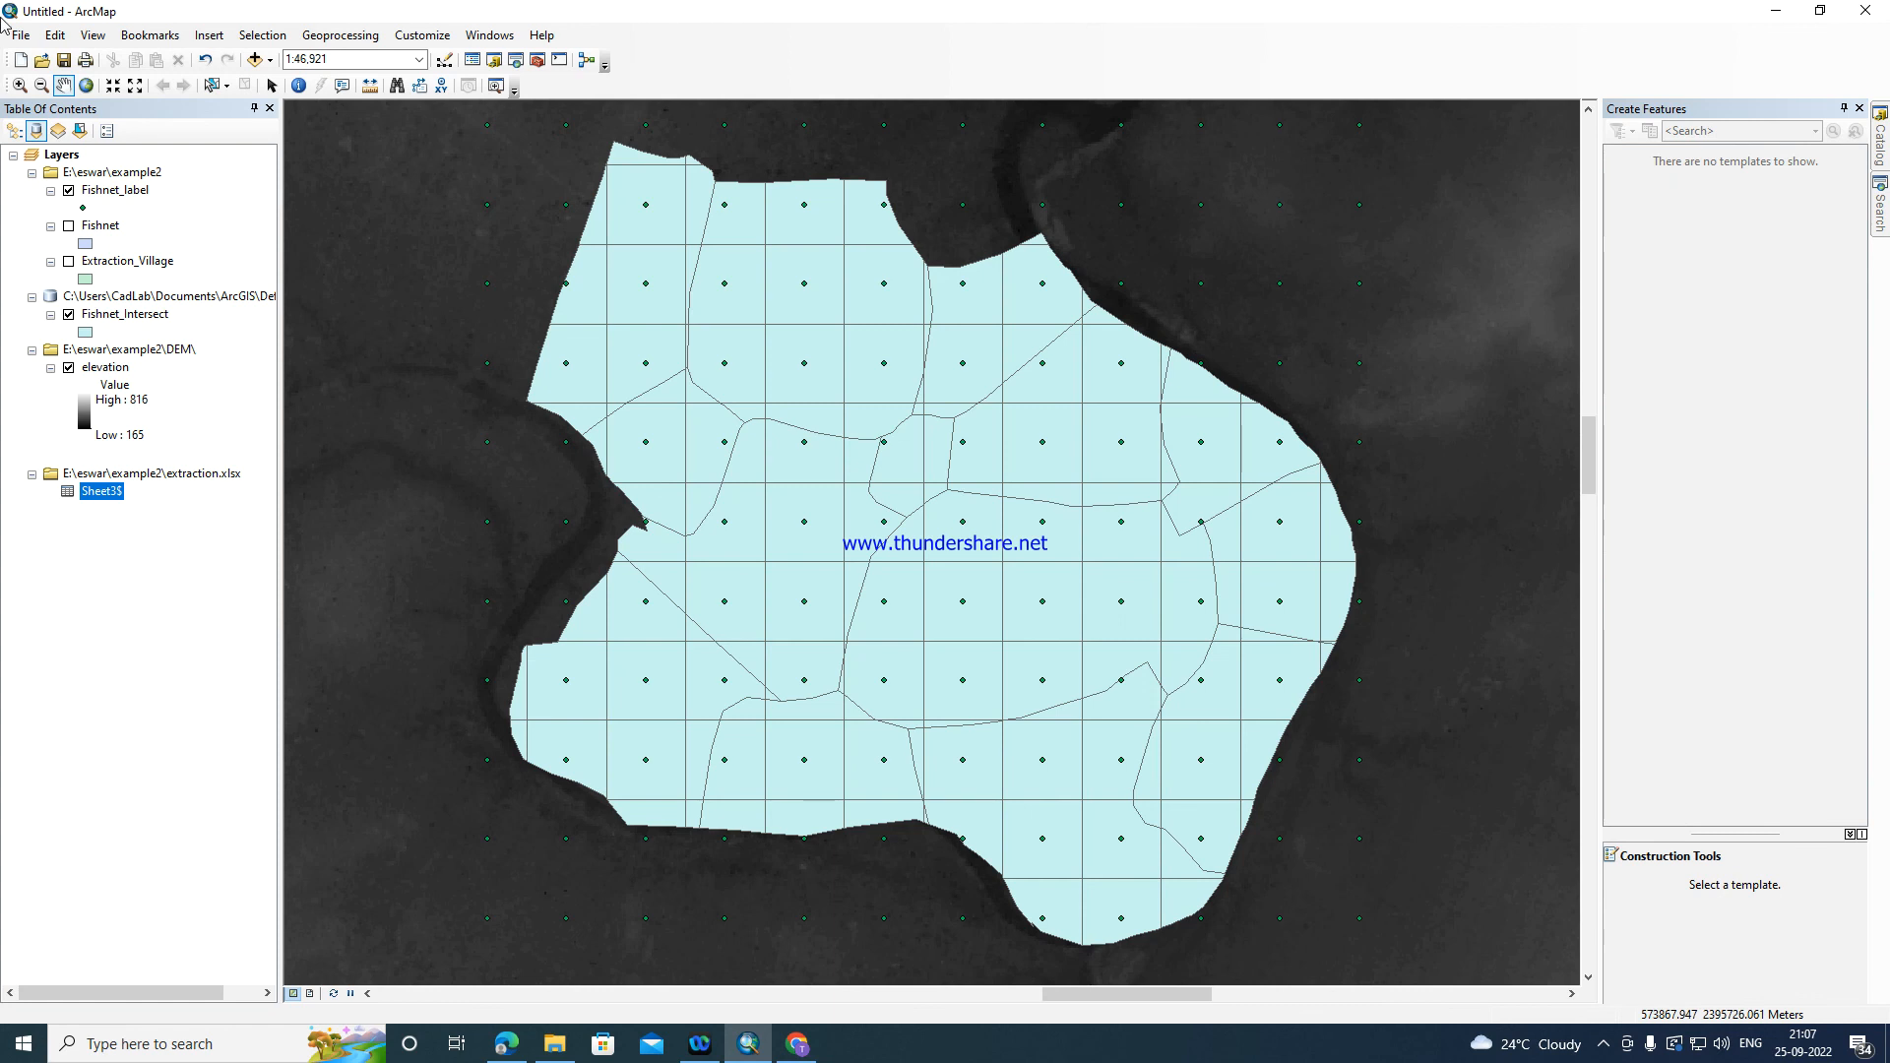
- Join the Sheet3$ table to Fishnet_label, matching FID to Row Labels and keeping all records
right_click(116, 192)
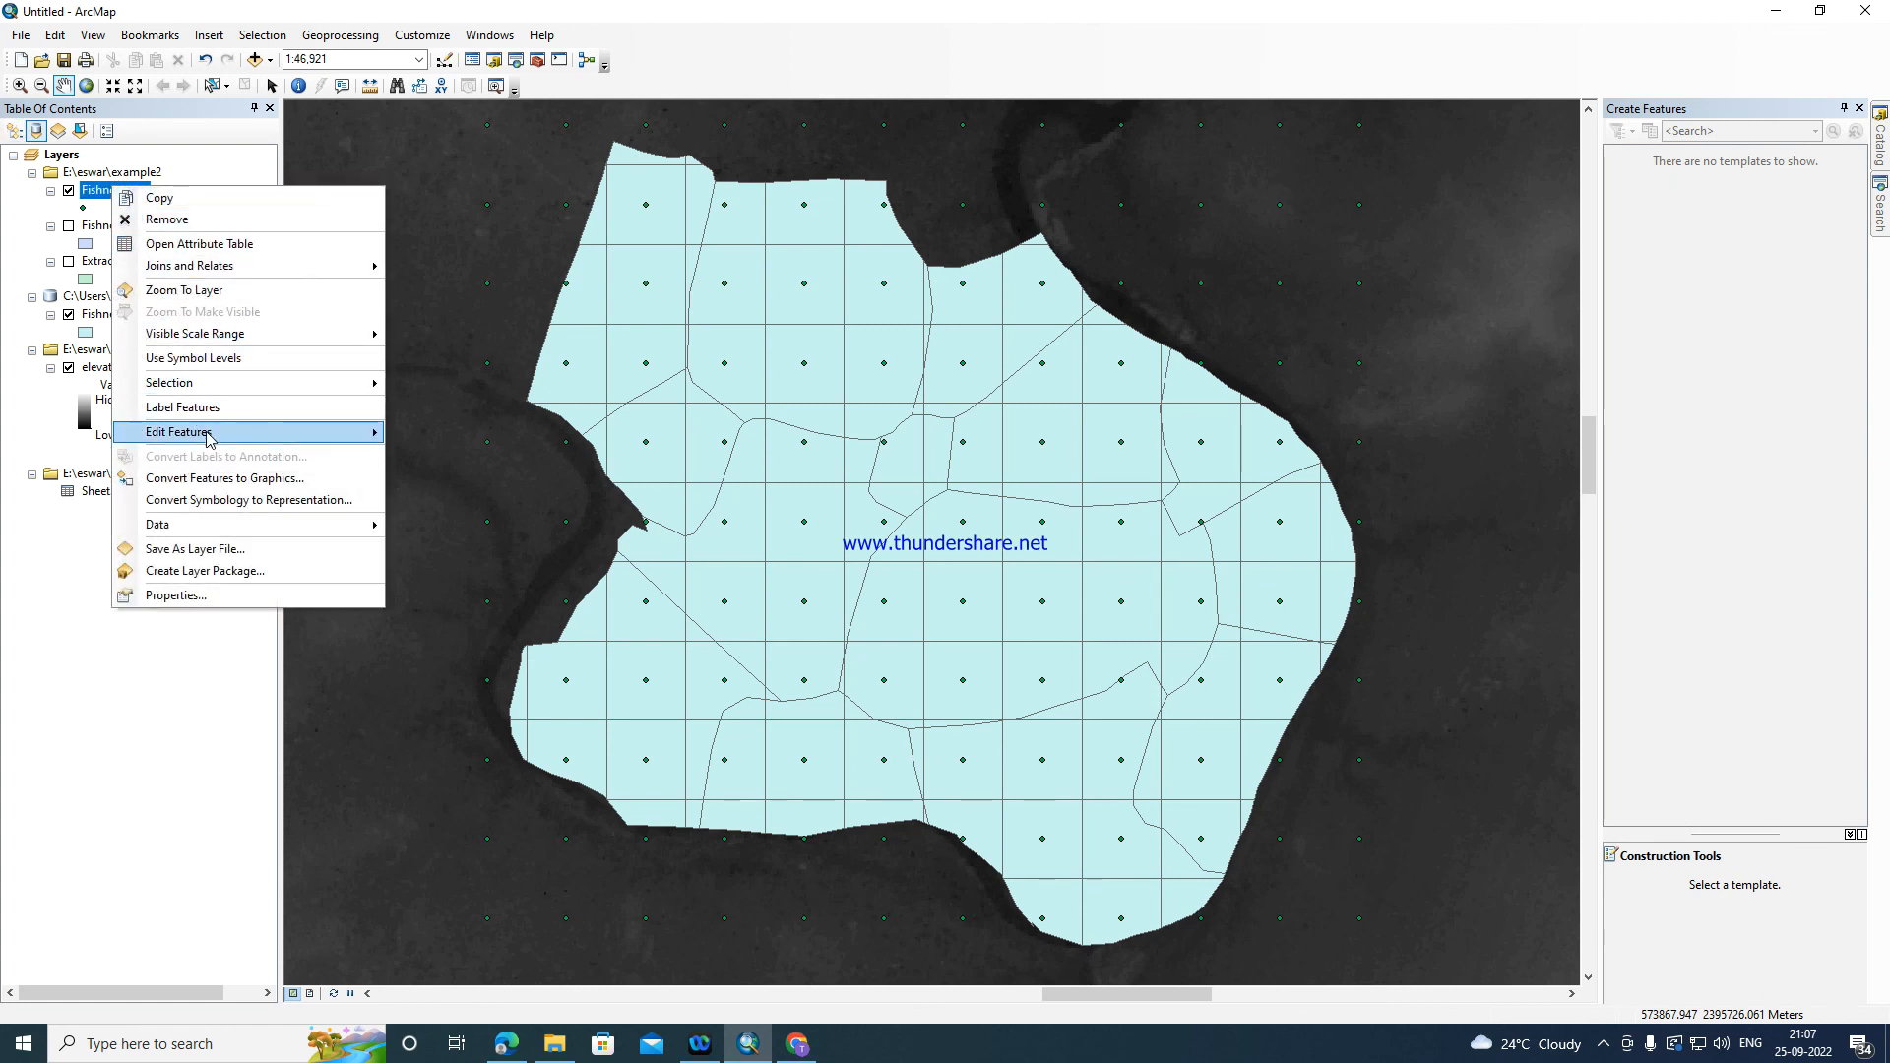
mouse_move(218, 270)
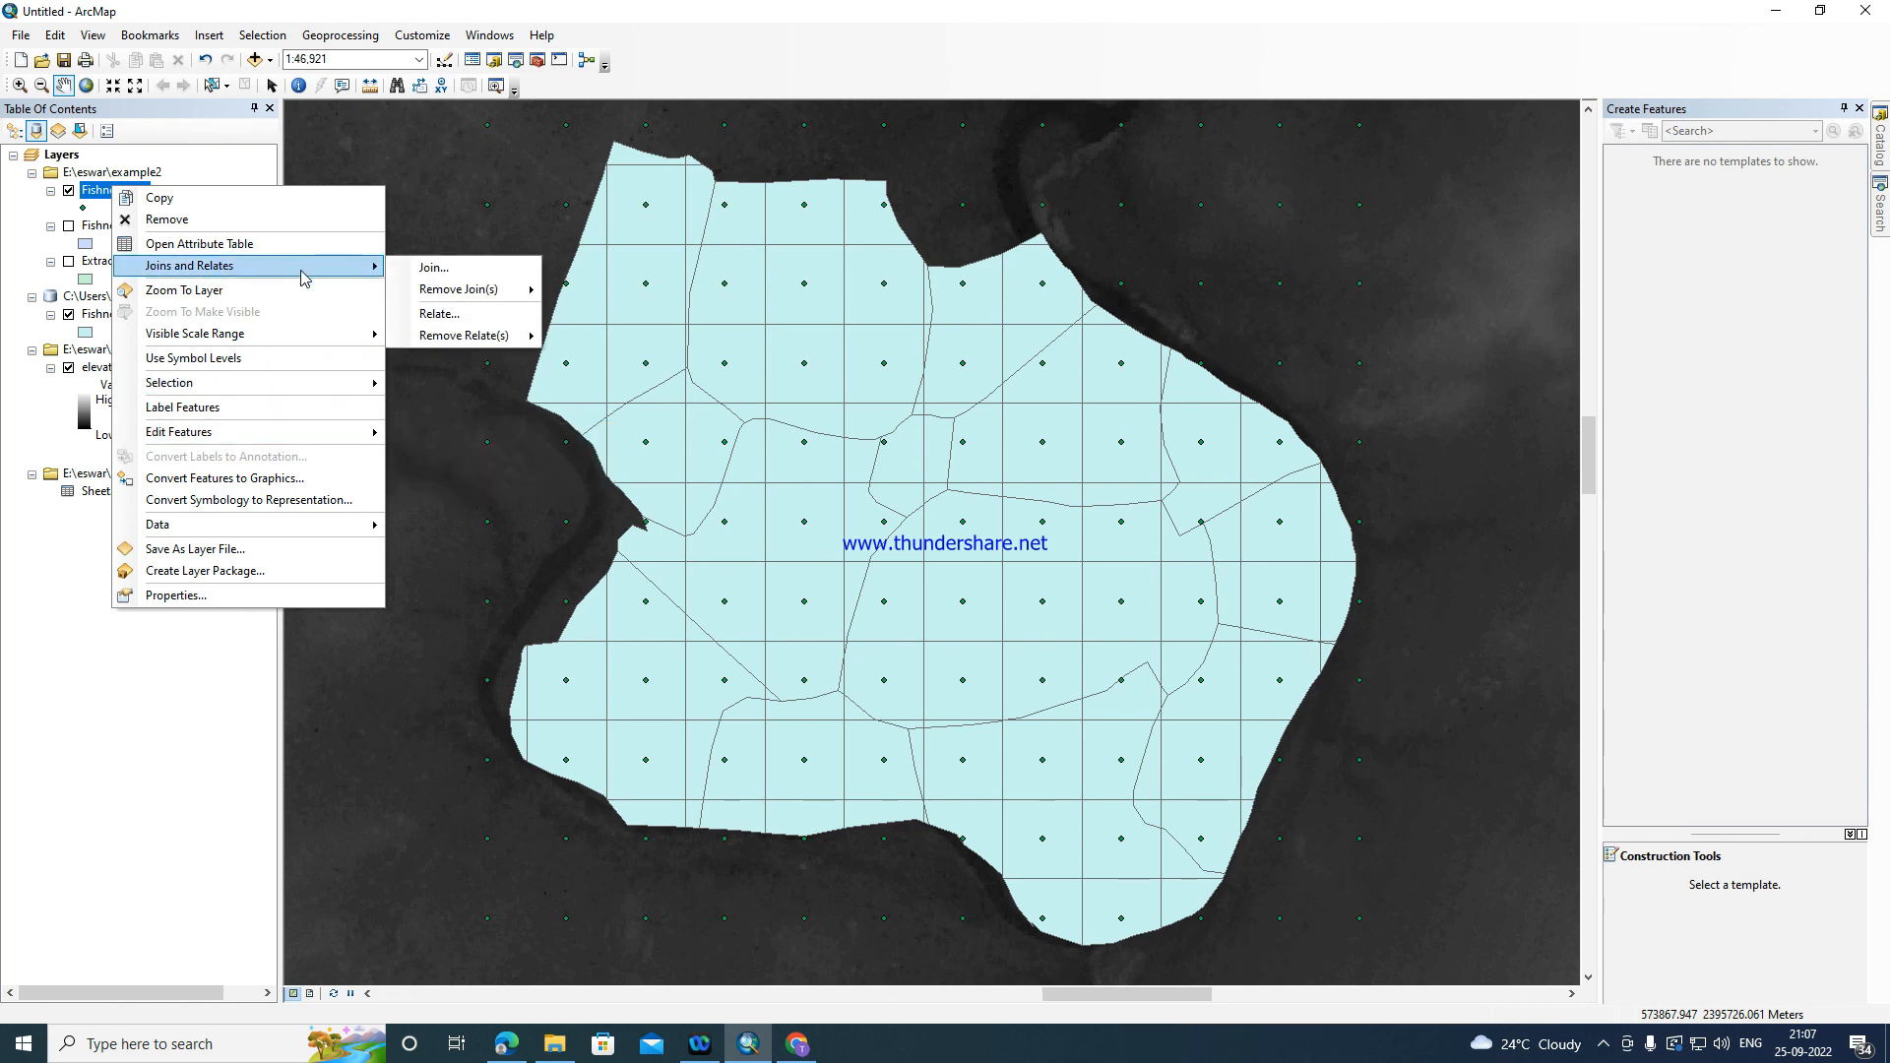
click(462, 277)
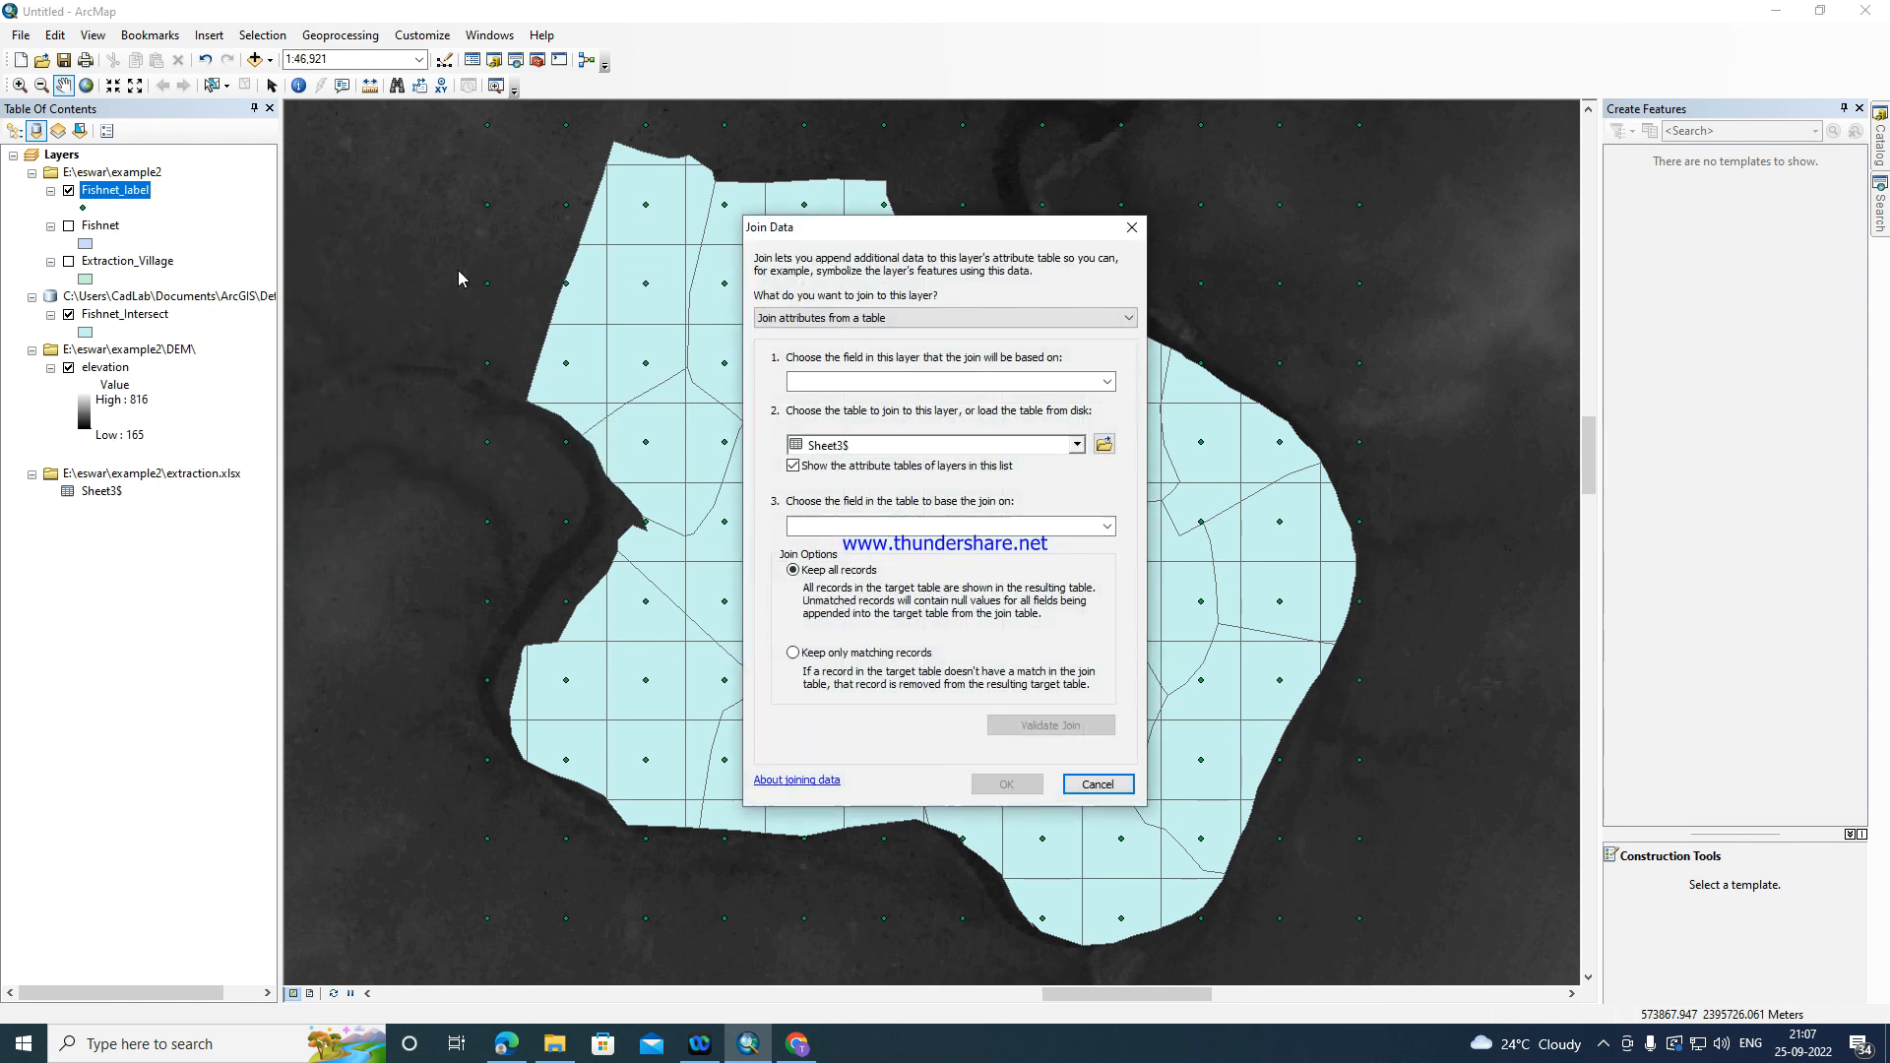
click(1106, 381)
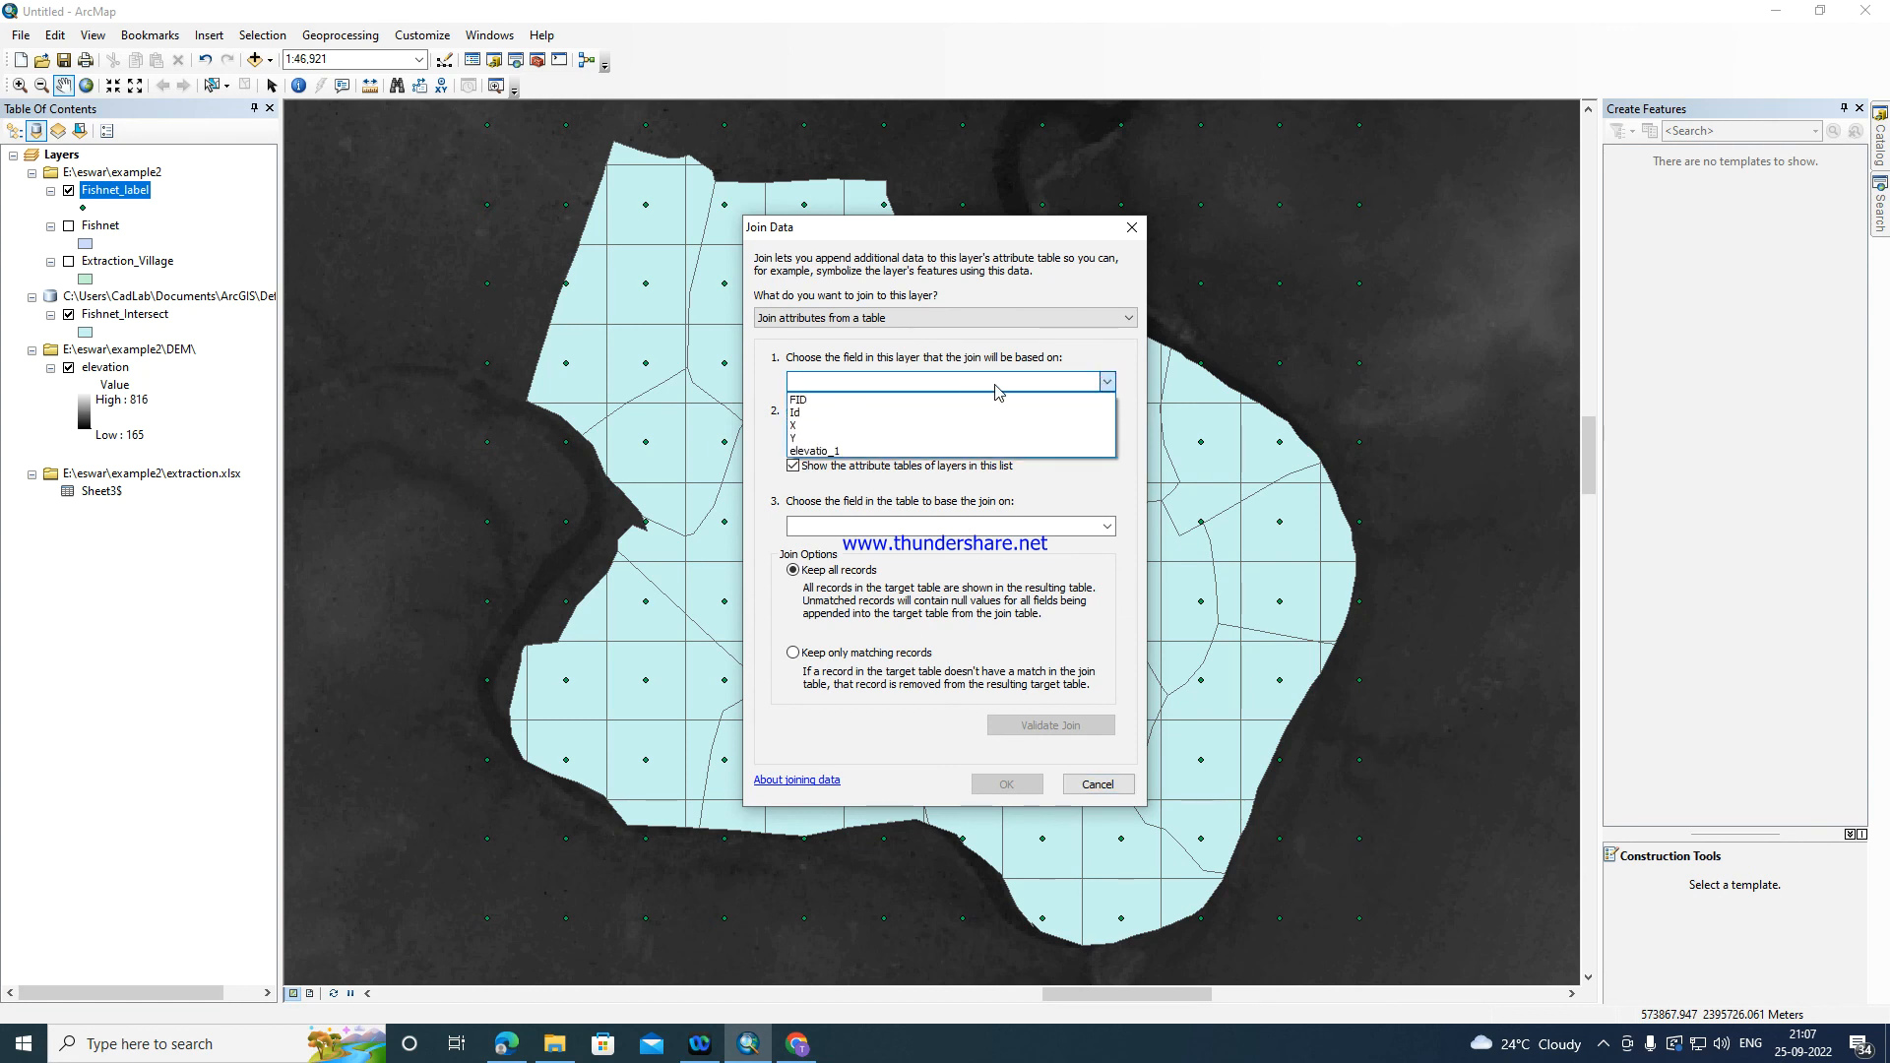
click(818, 401)
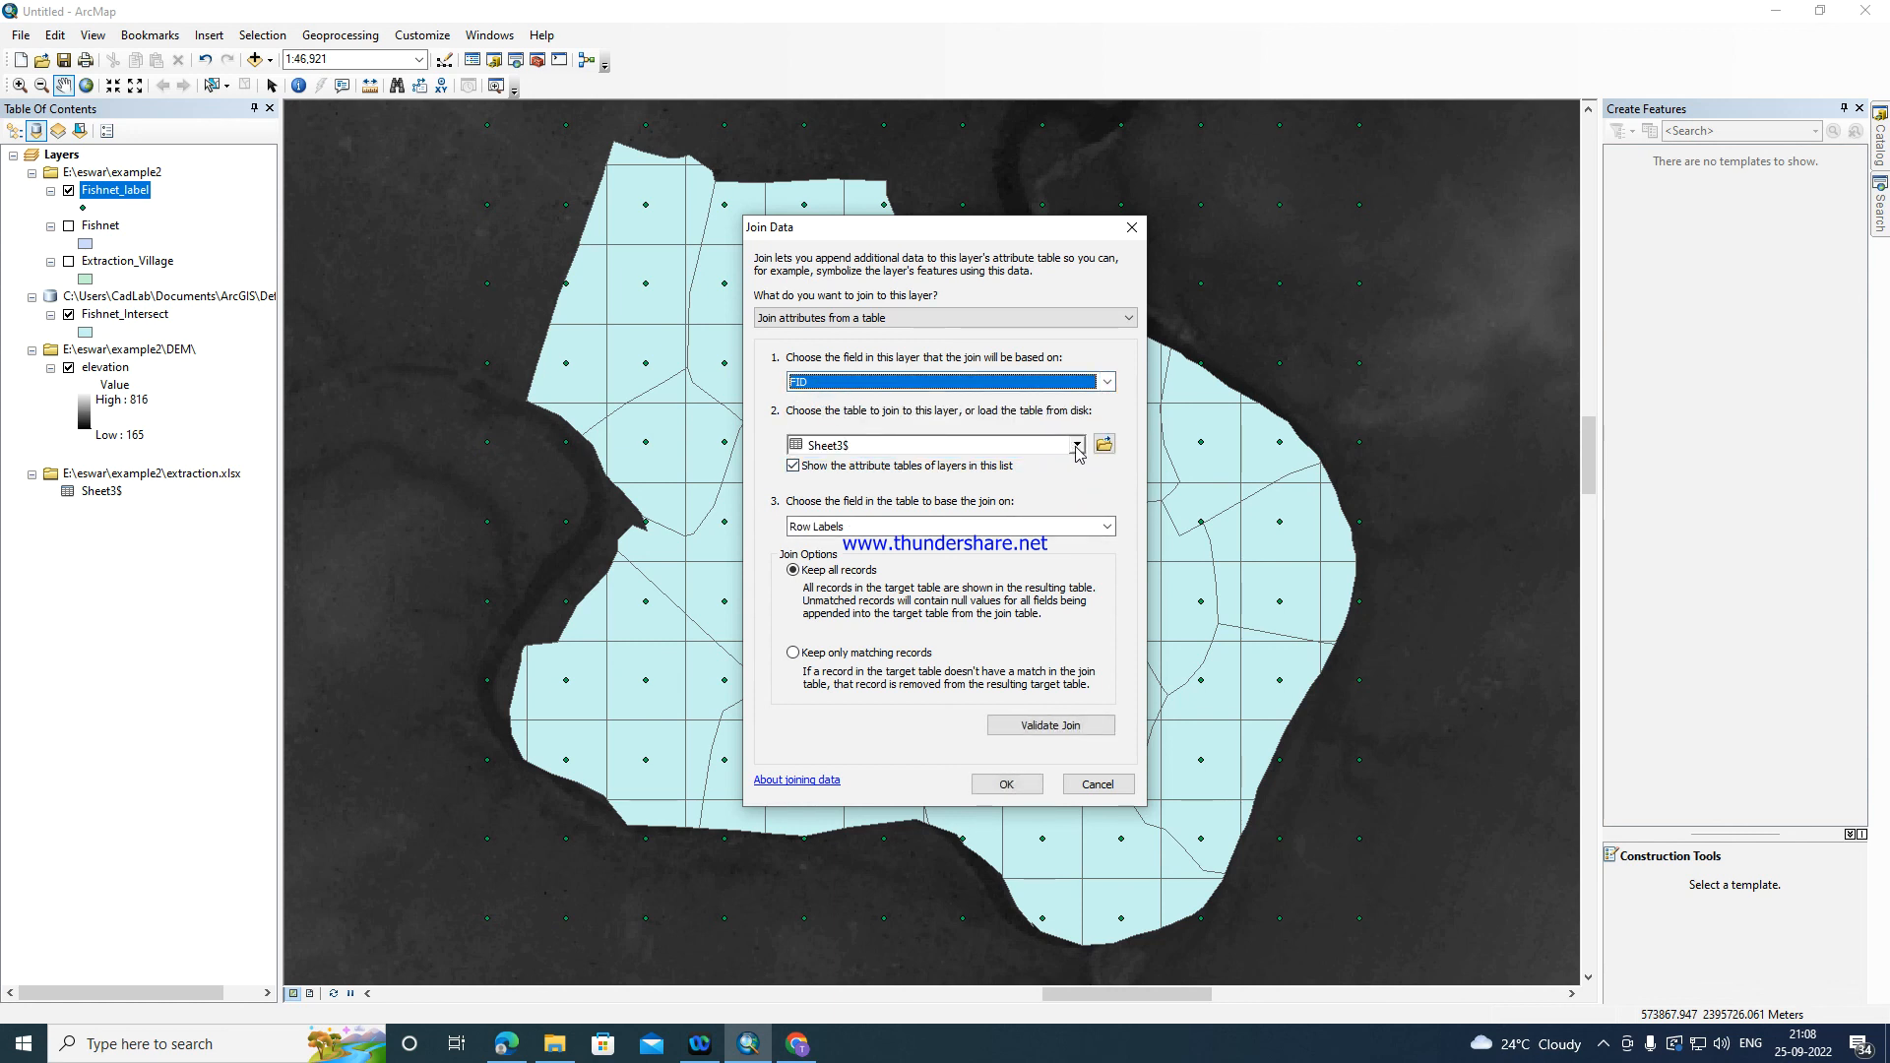
click(997, 788)
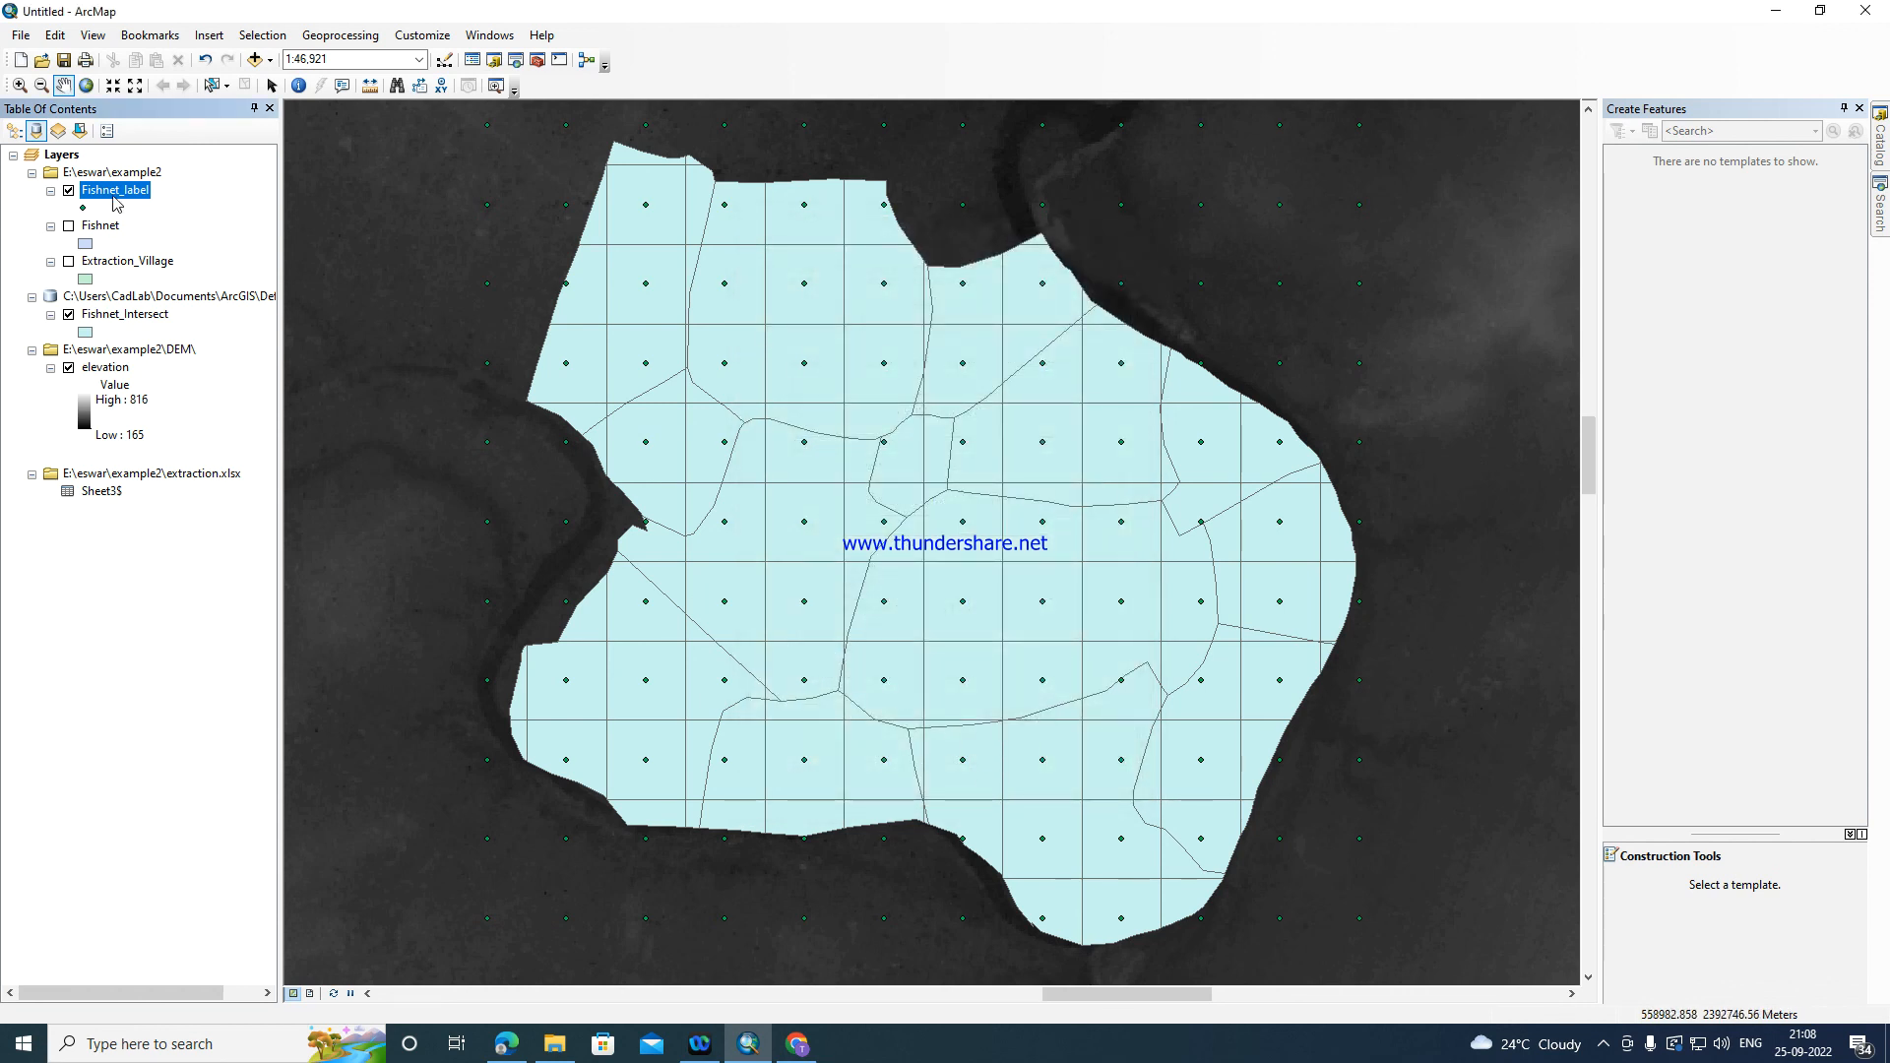
- Open the Fishnet_label attribute table, look through the joined Row Labels, DFT_mon and DFT_non columns for all records, and close the table
right_click(116, 194)
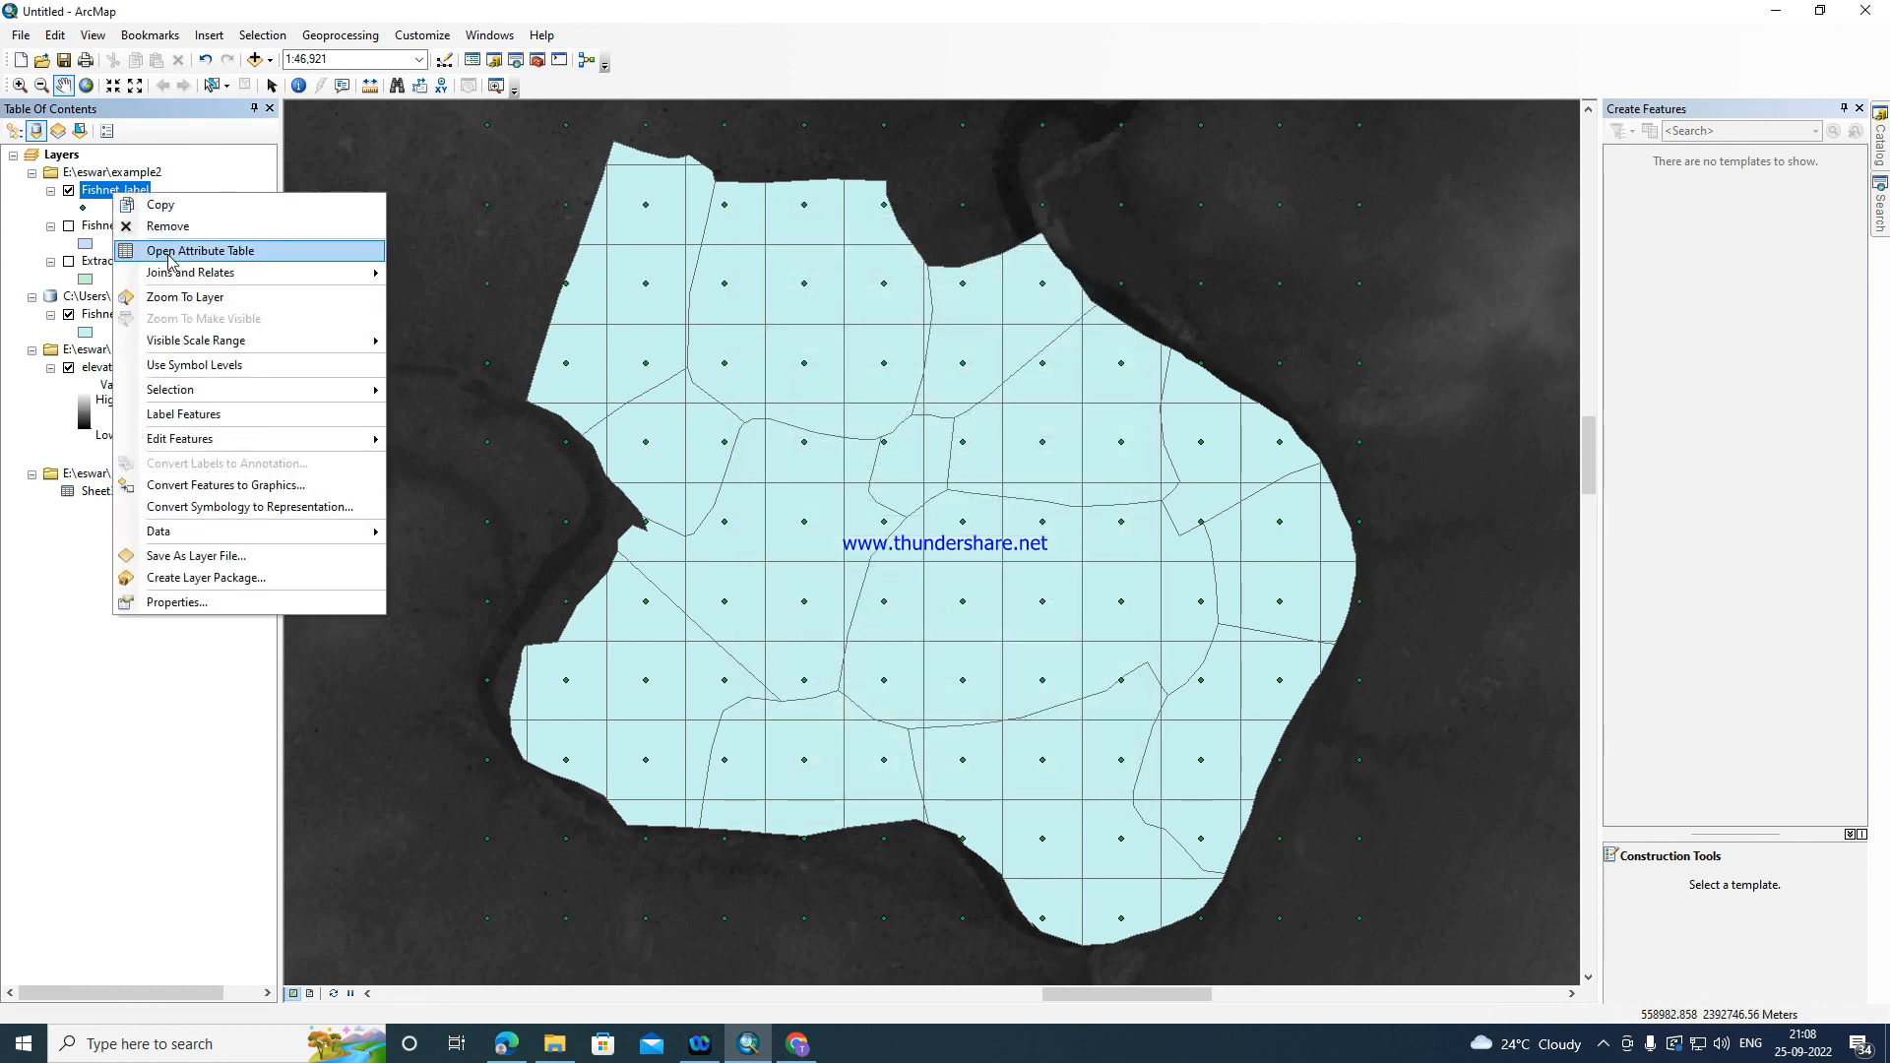
click(170, 258)
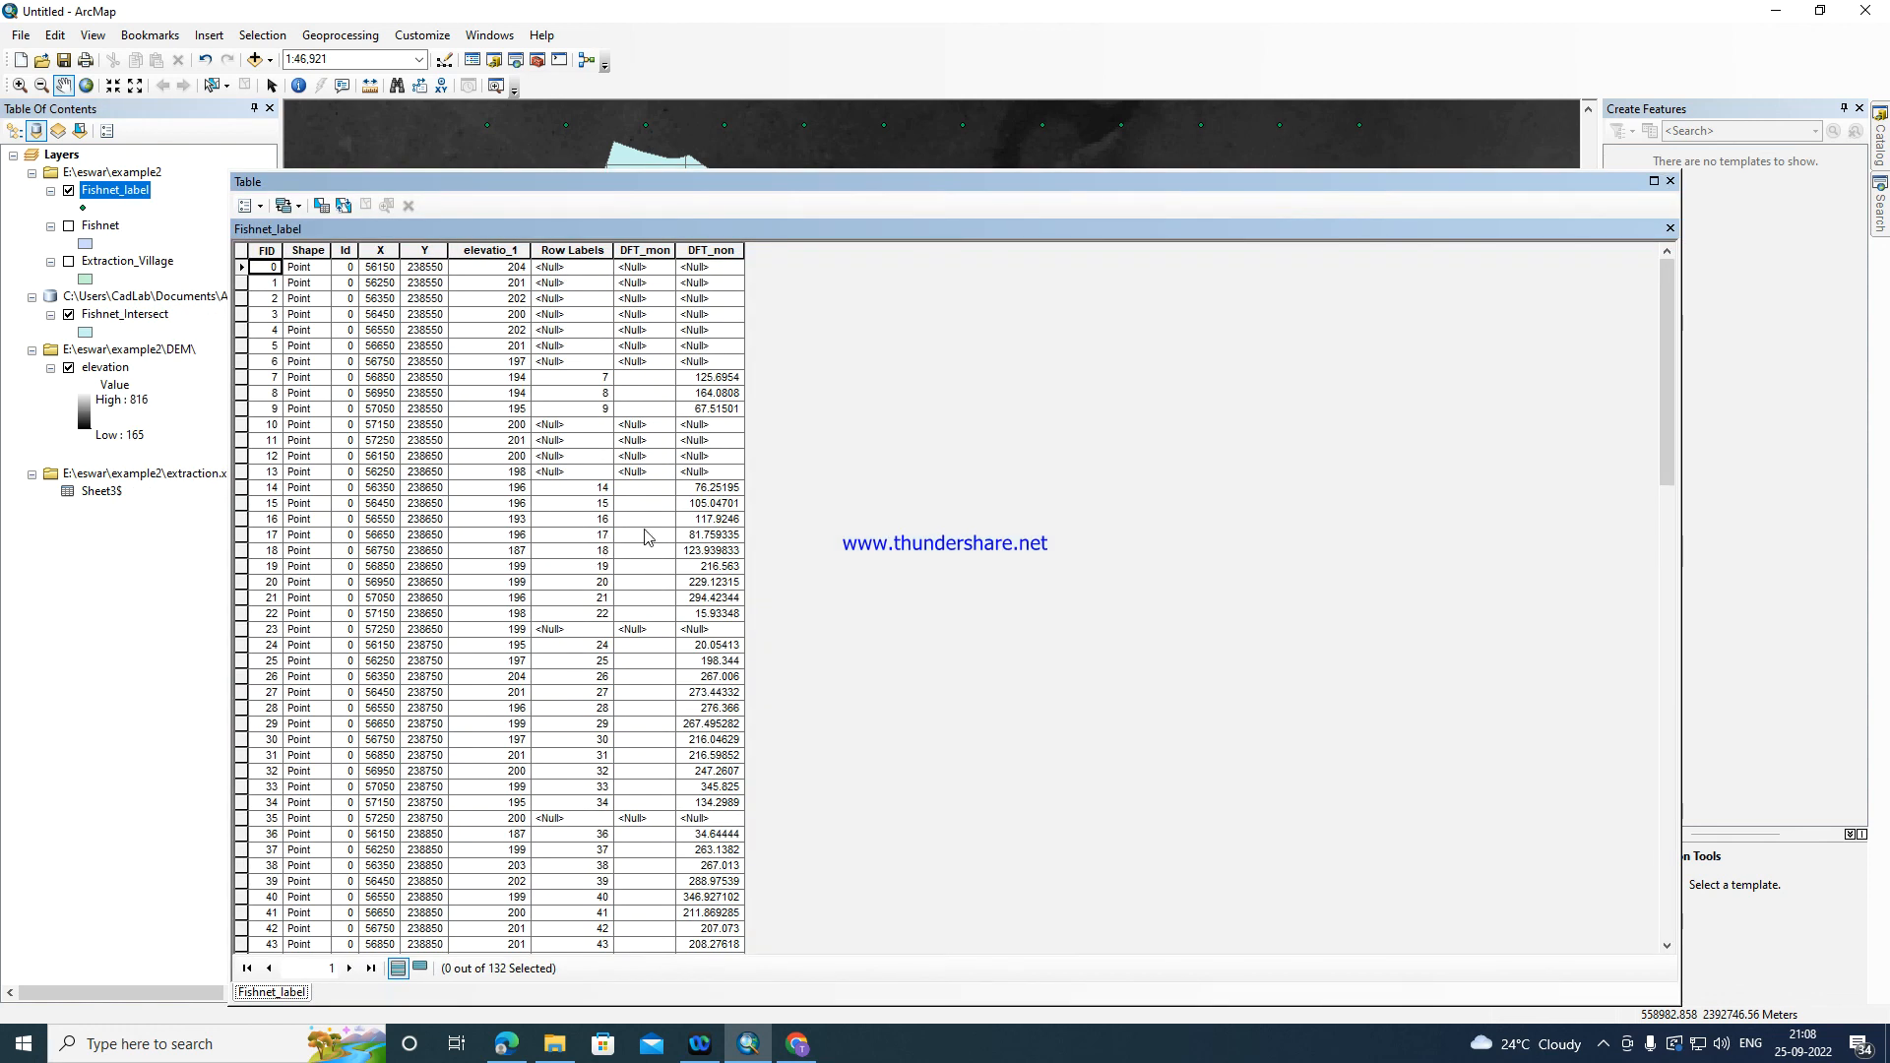
scroll(649, 392, down, 1)
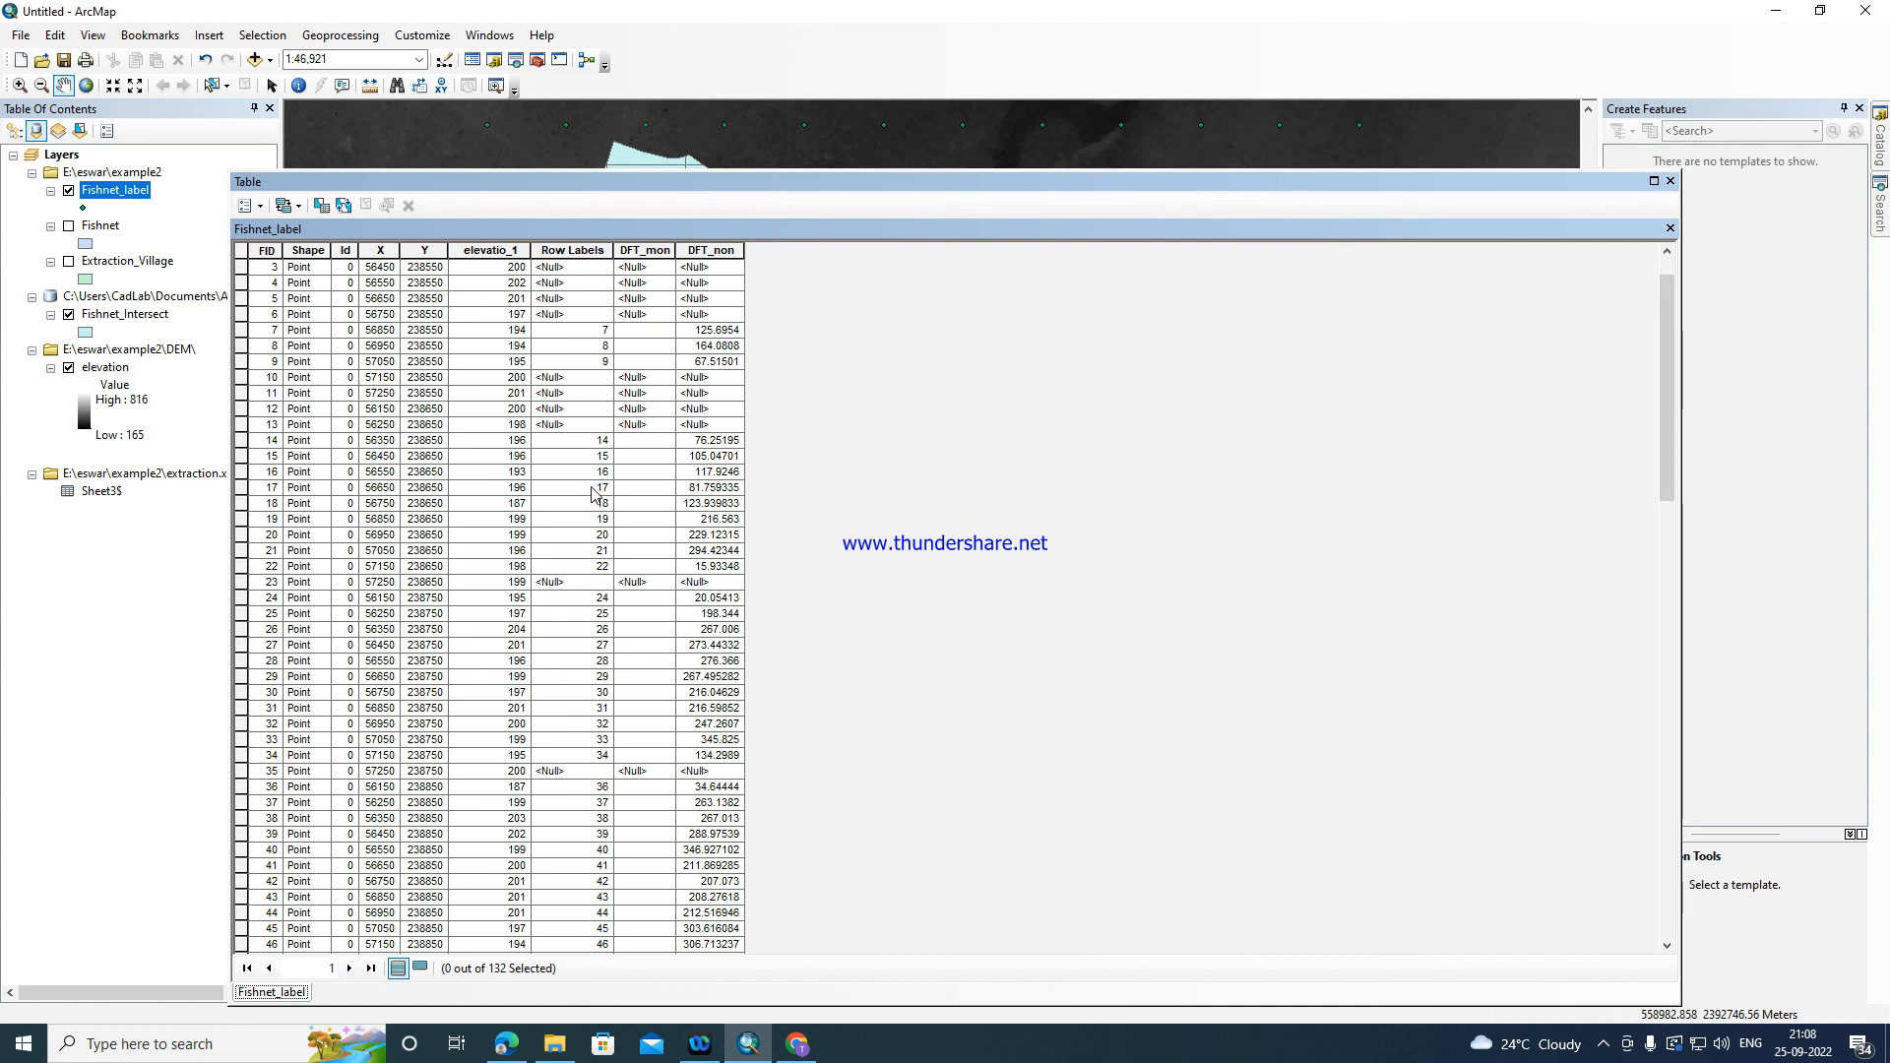
scroll(608, 450, down, 14)
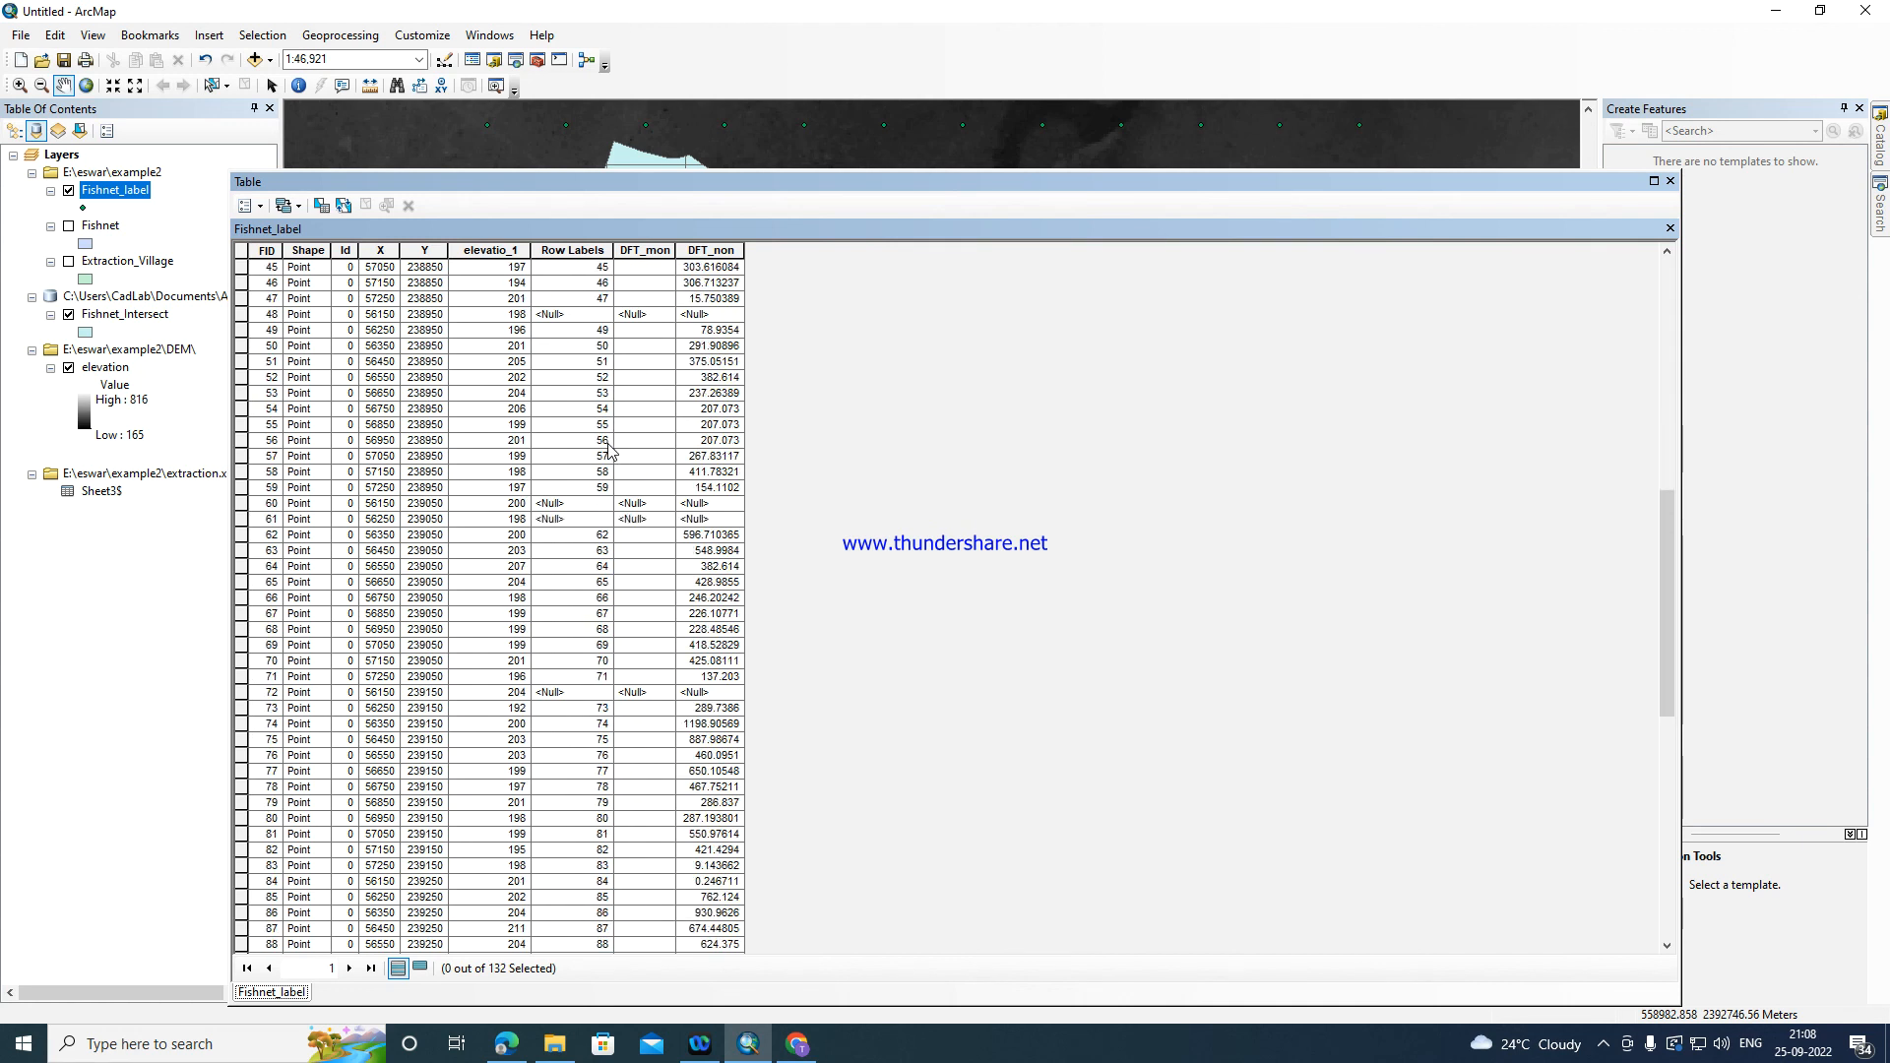
scroll(608, 450, down, 8)
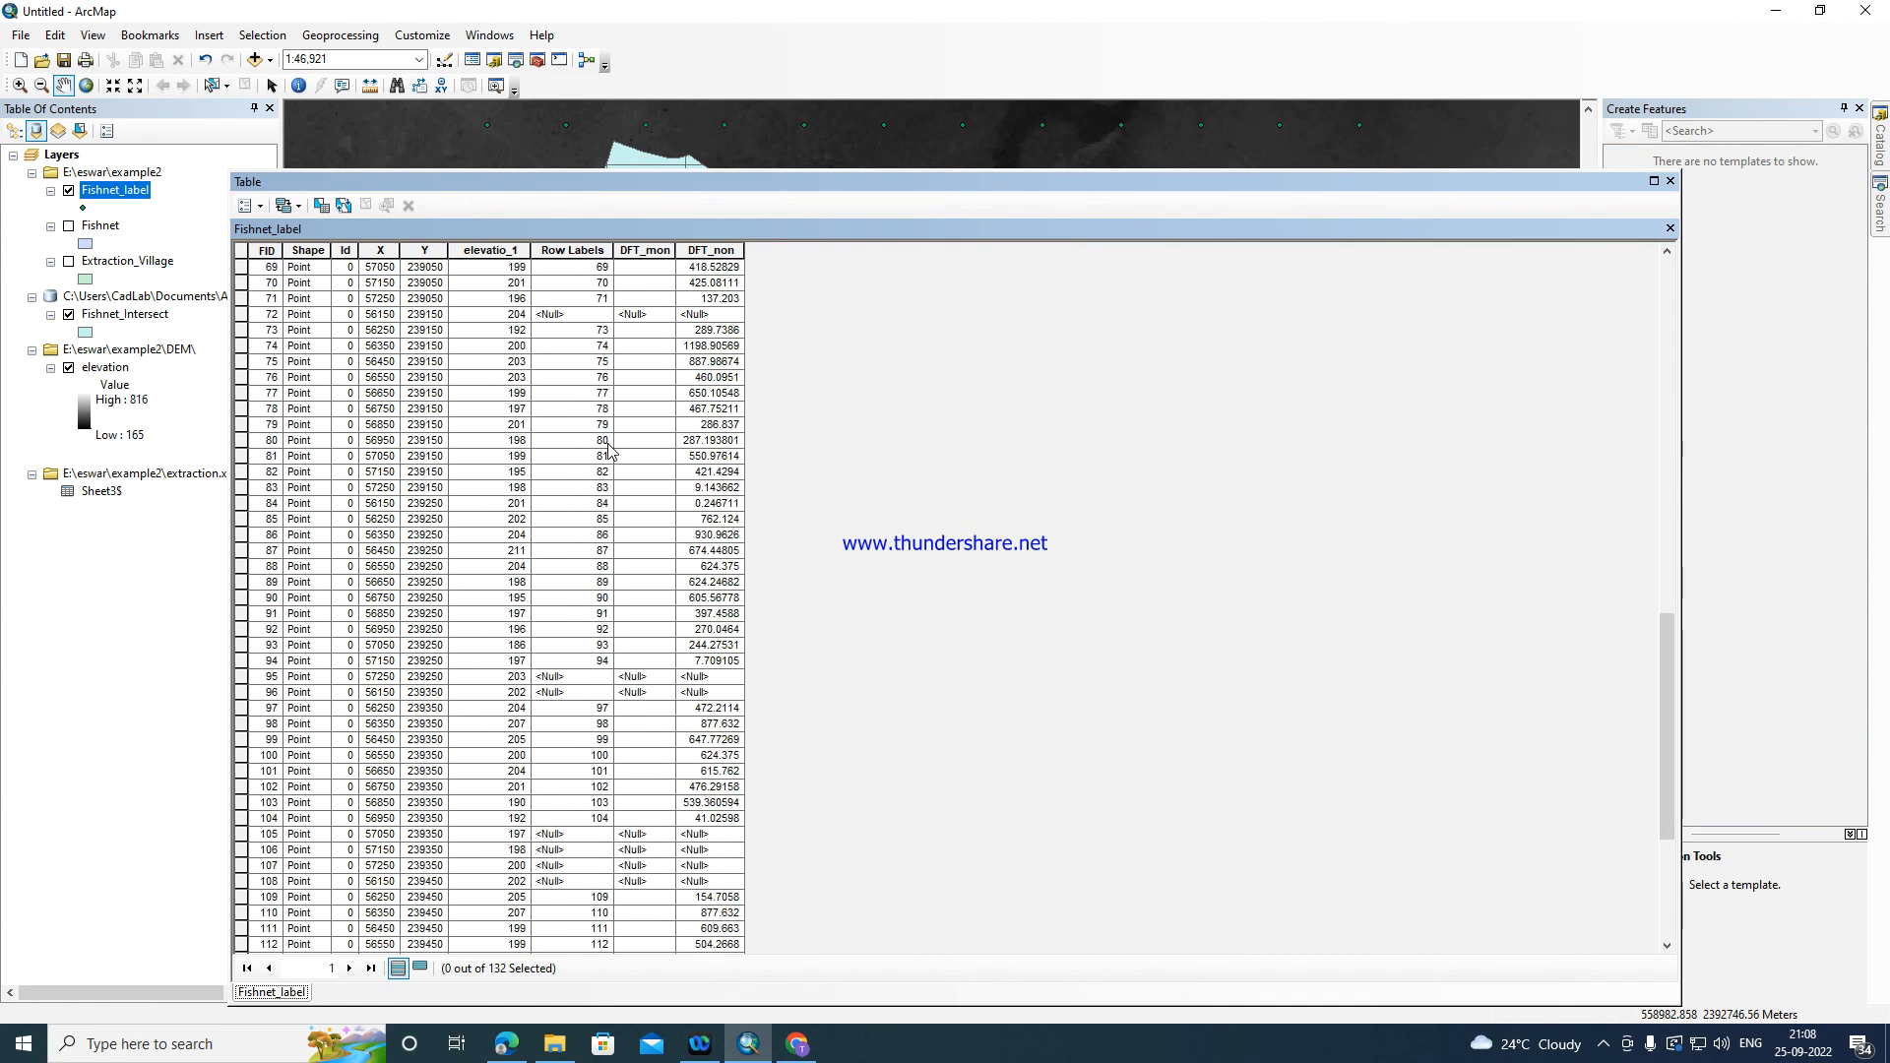
scroll(607, 450, down, 7)
scroll(608, 450, up, 20)
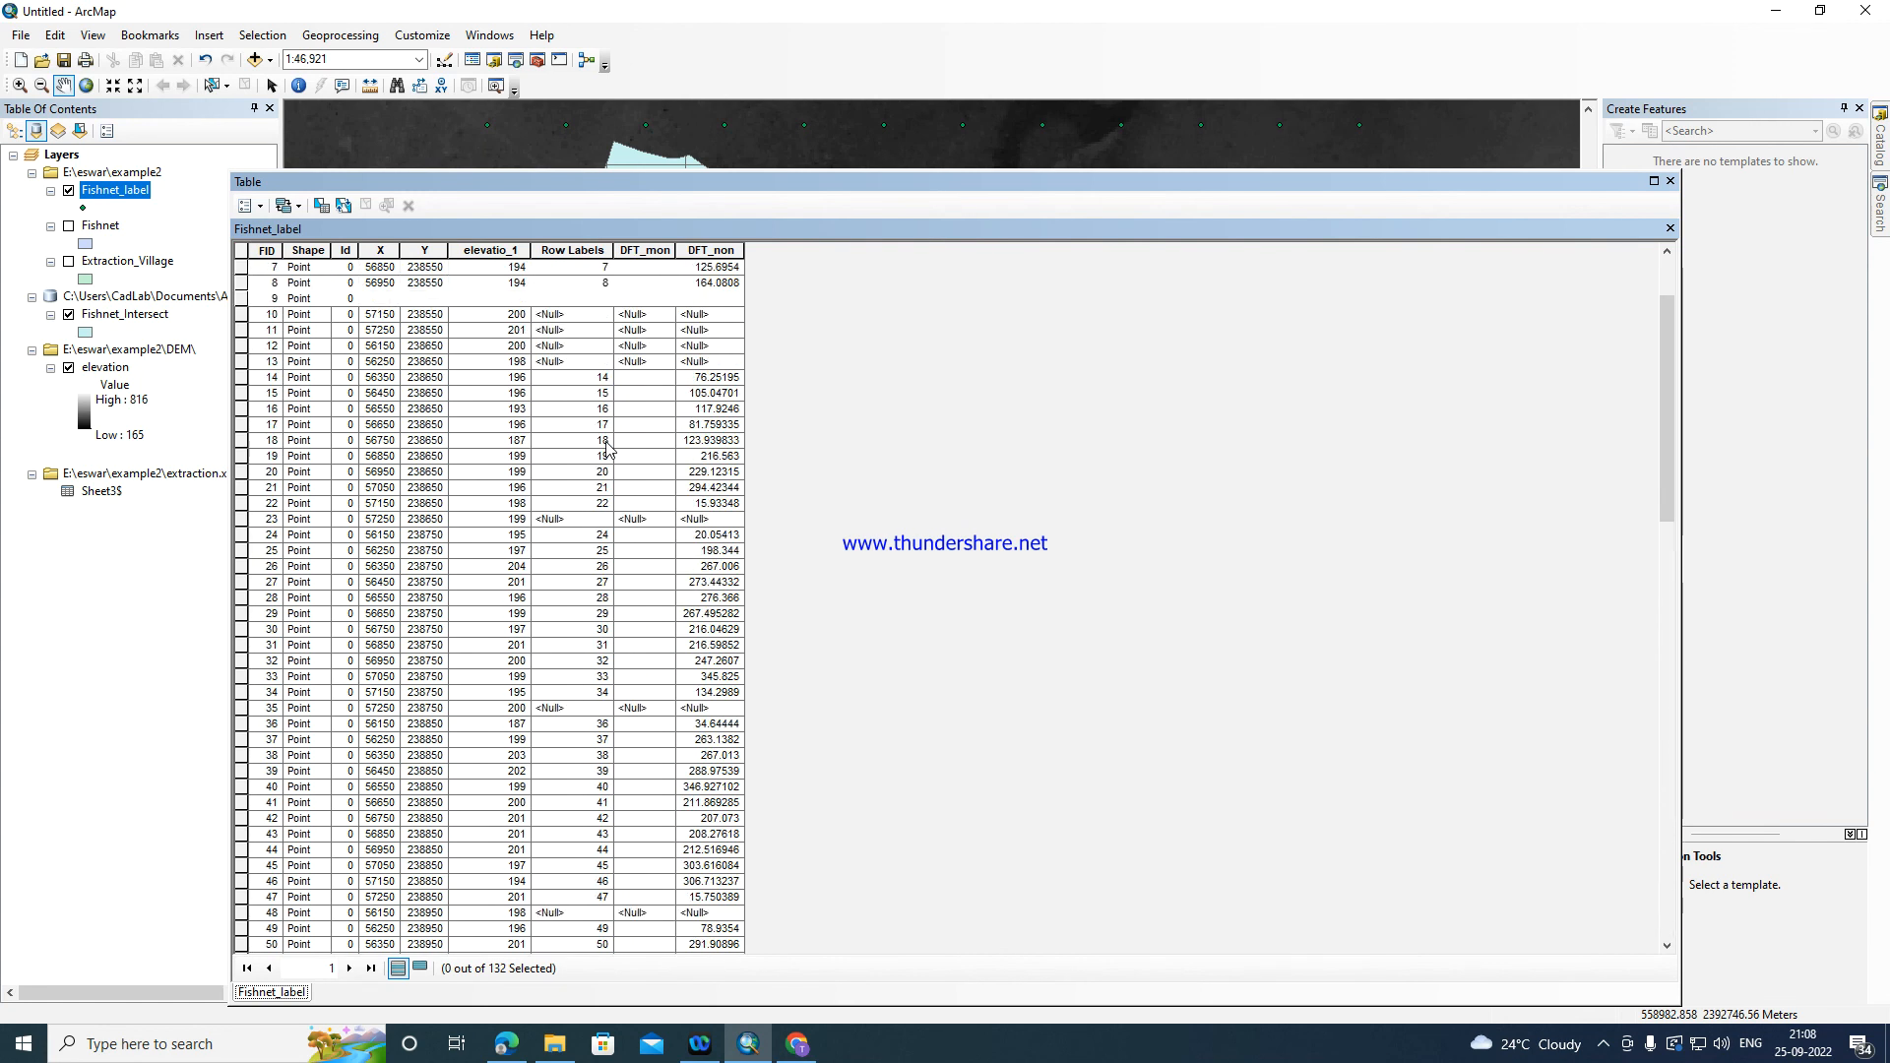
scroll(607, 450, up, 2)
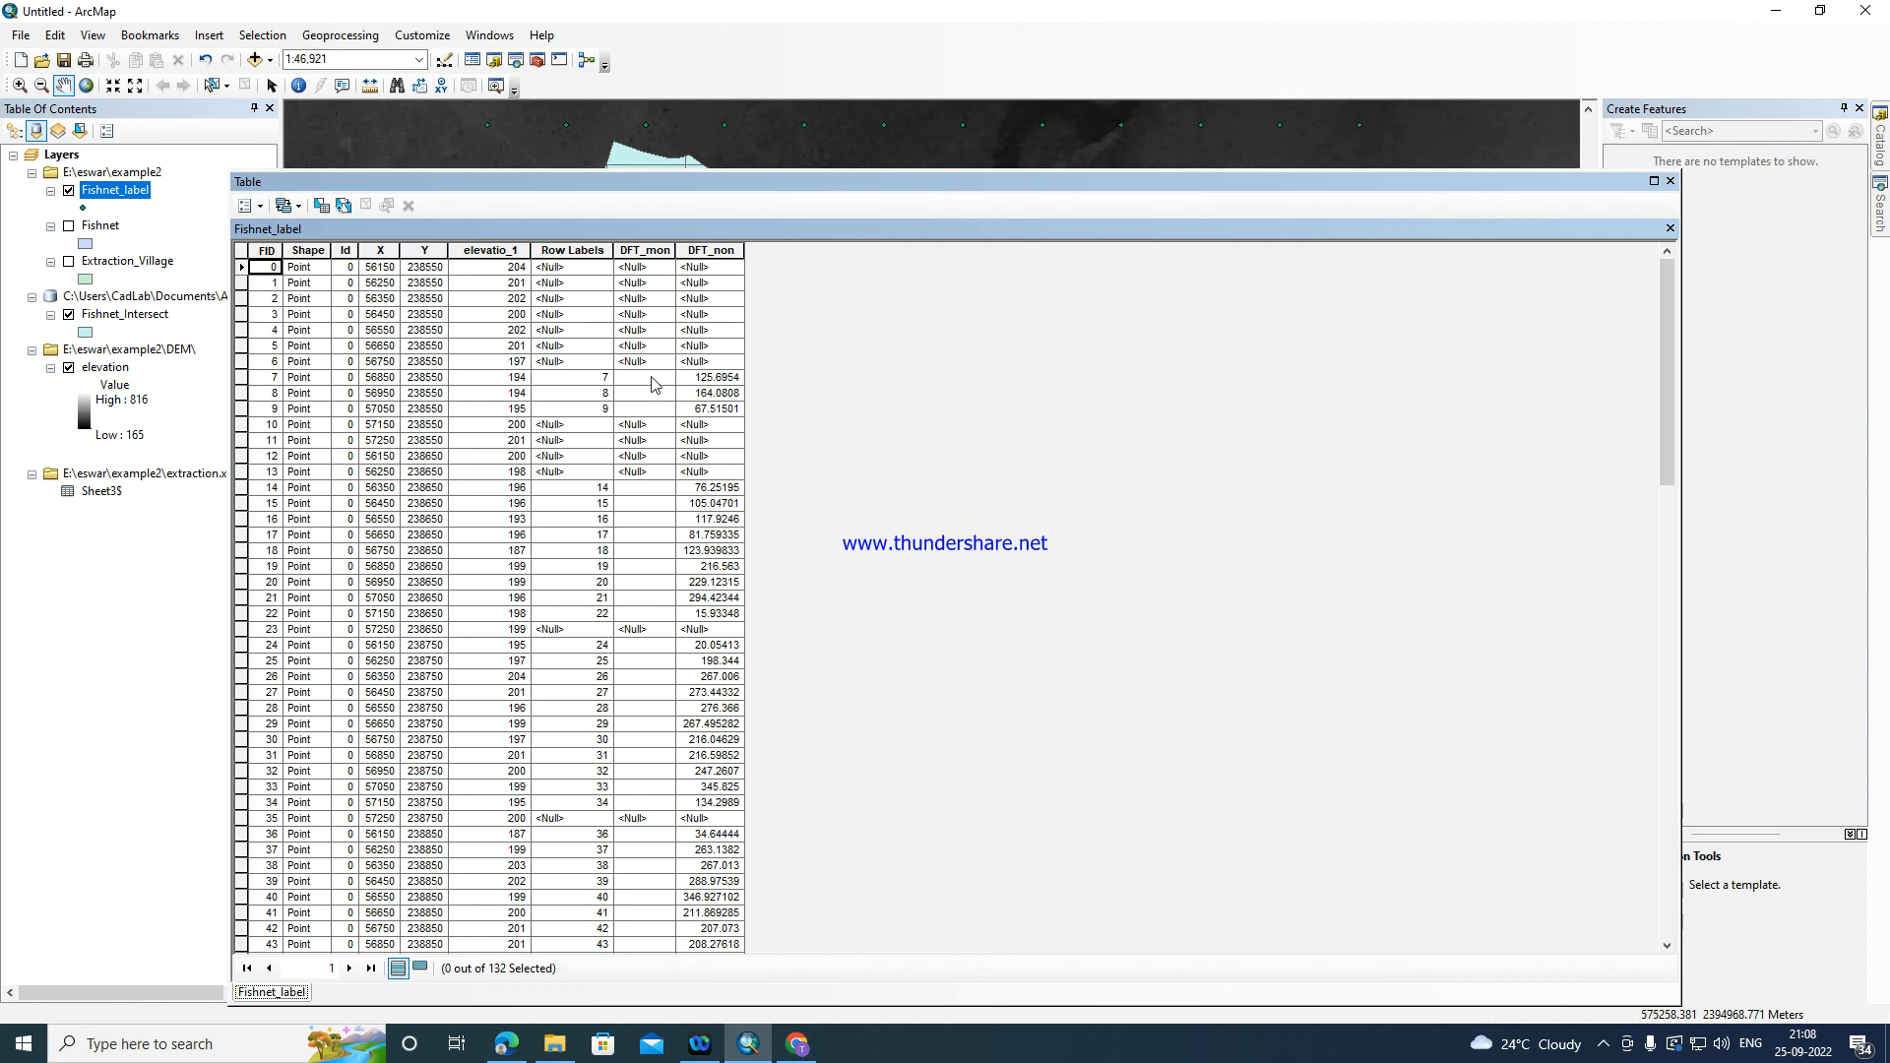
click(652, 487)
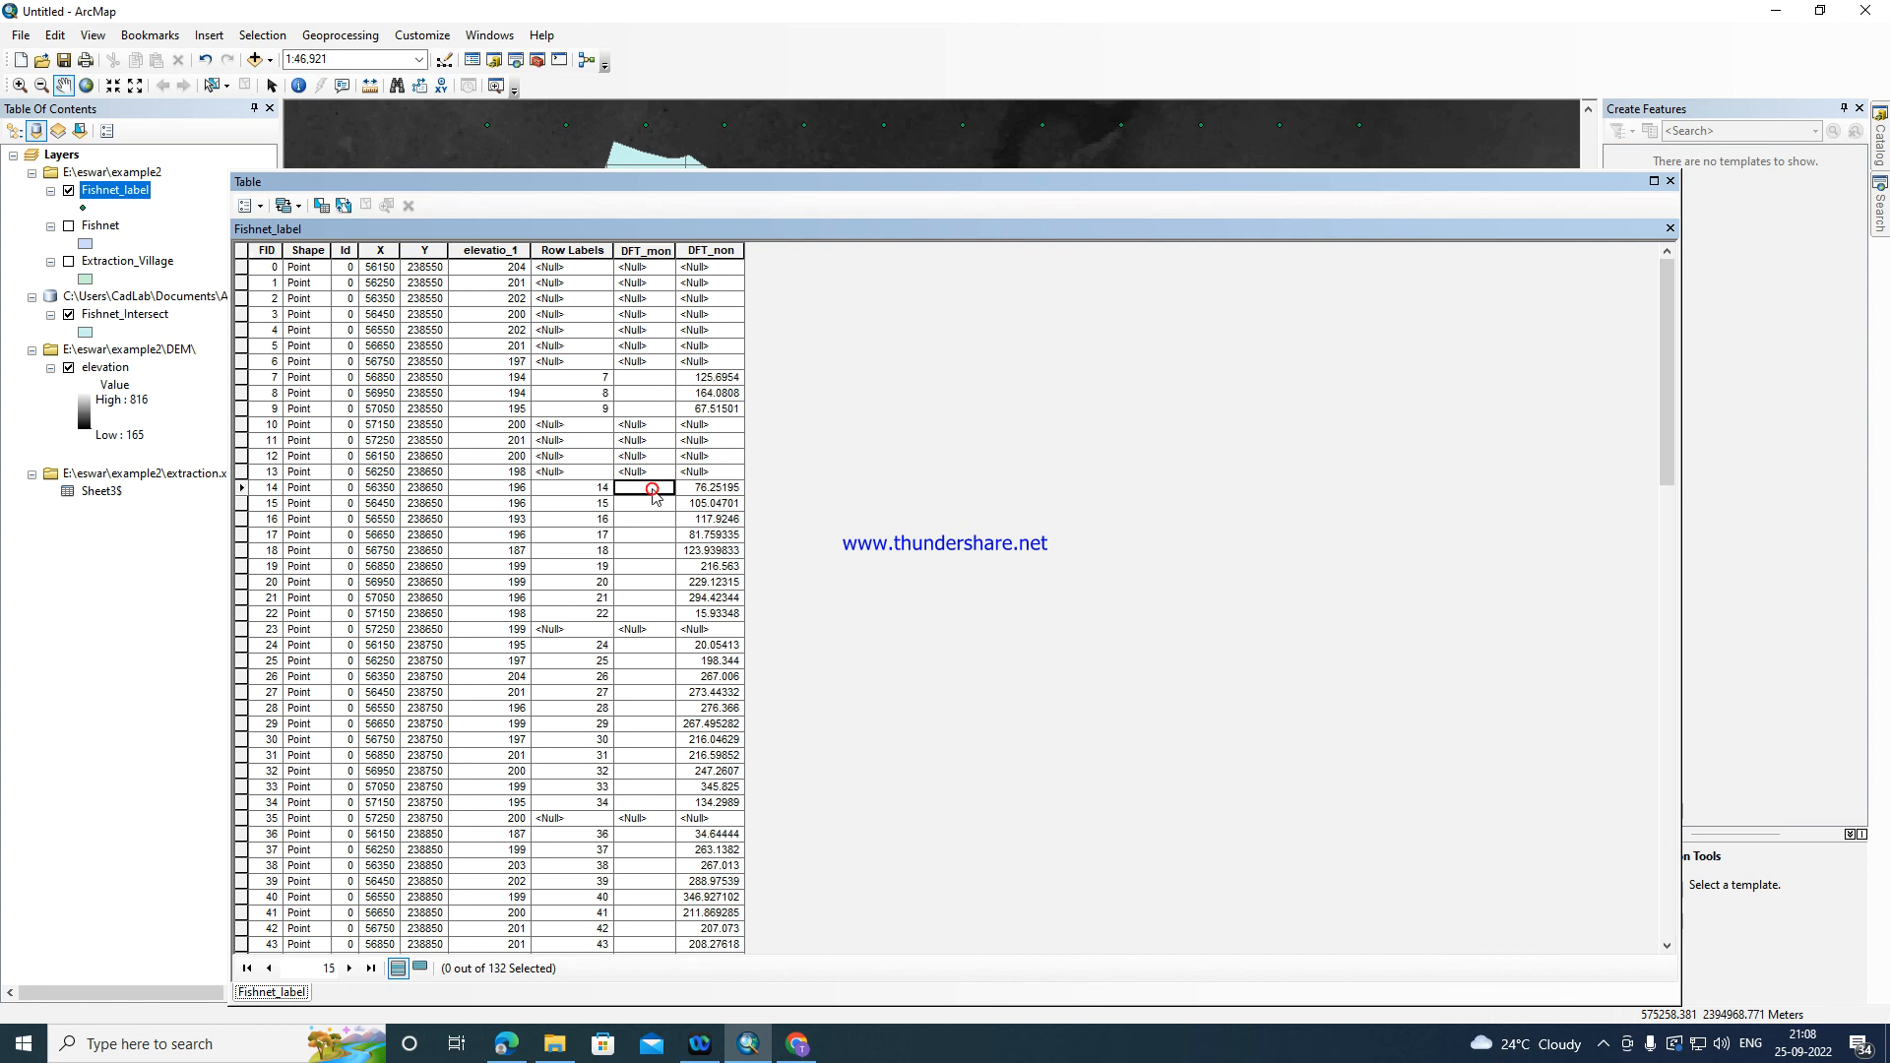
click(642, 378)
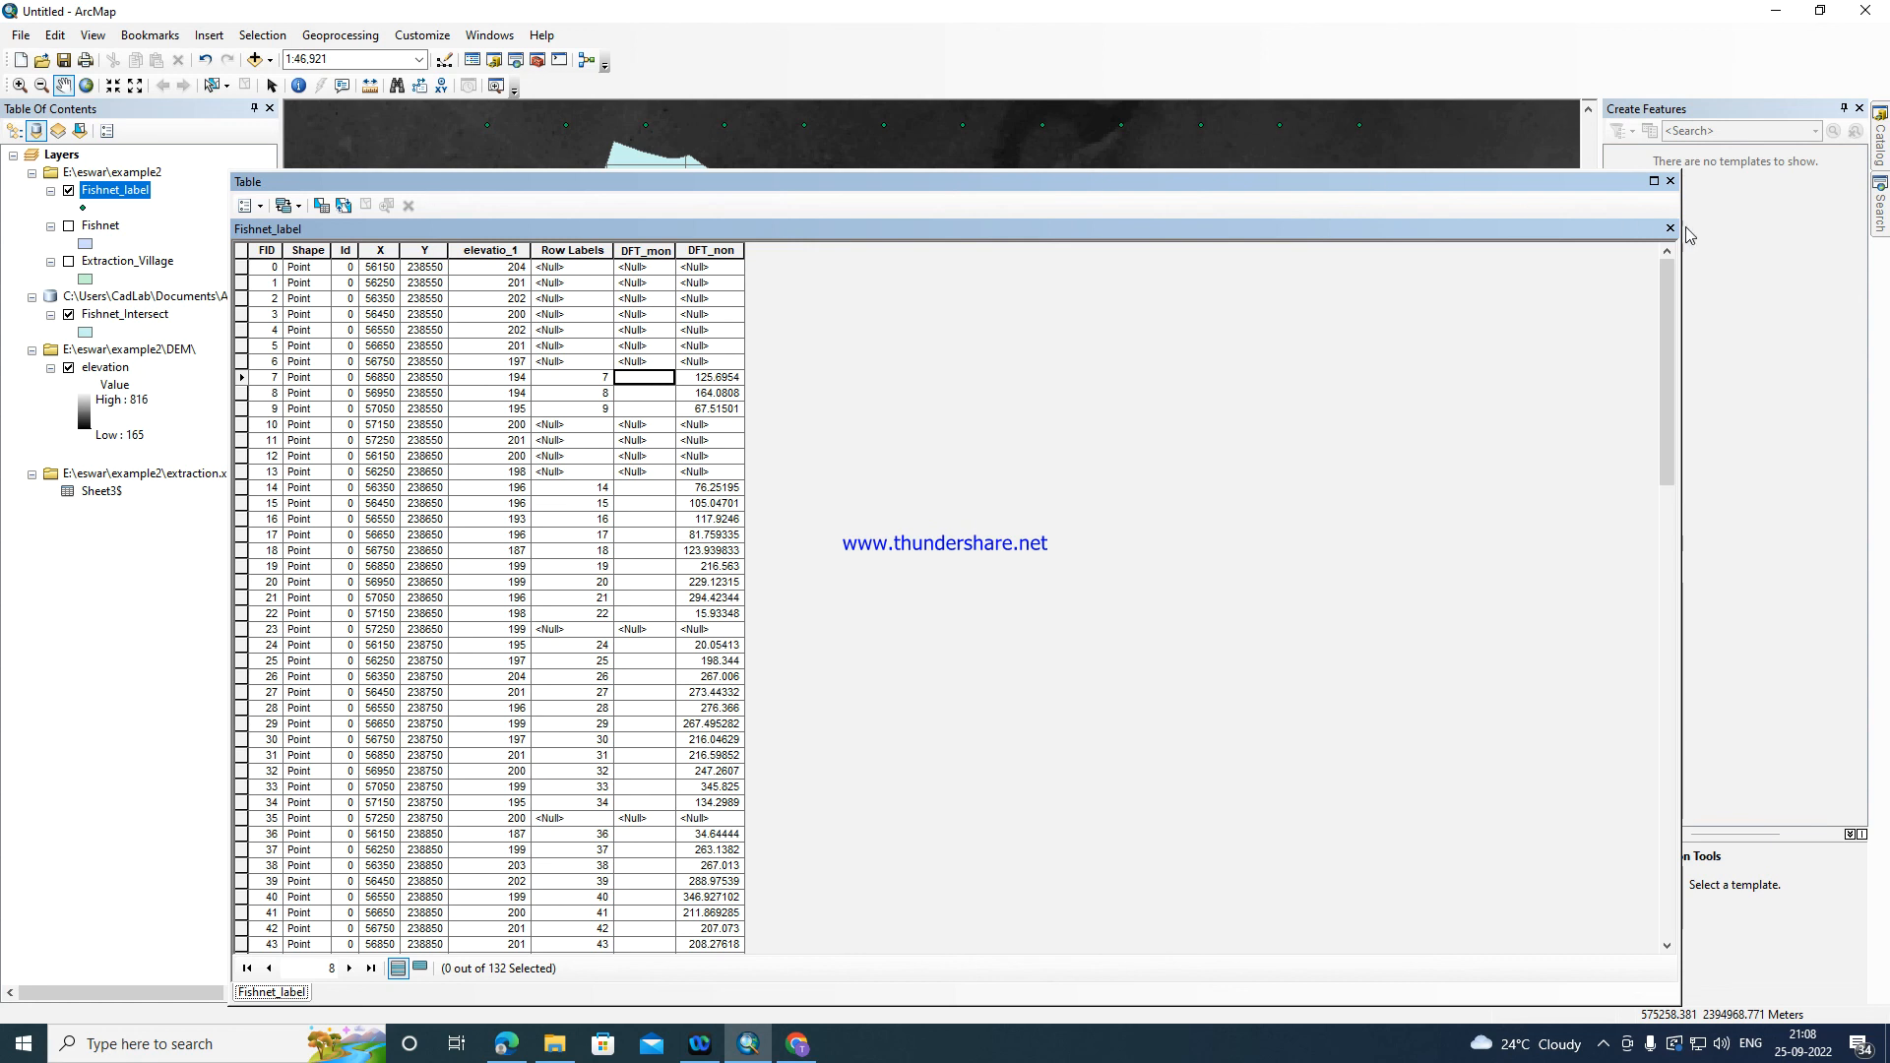
click(1670, 181)
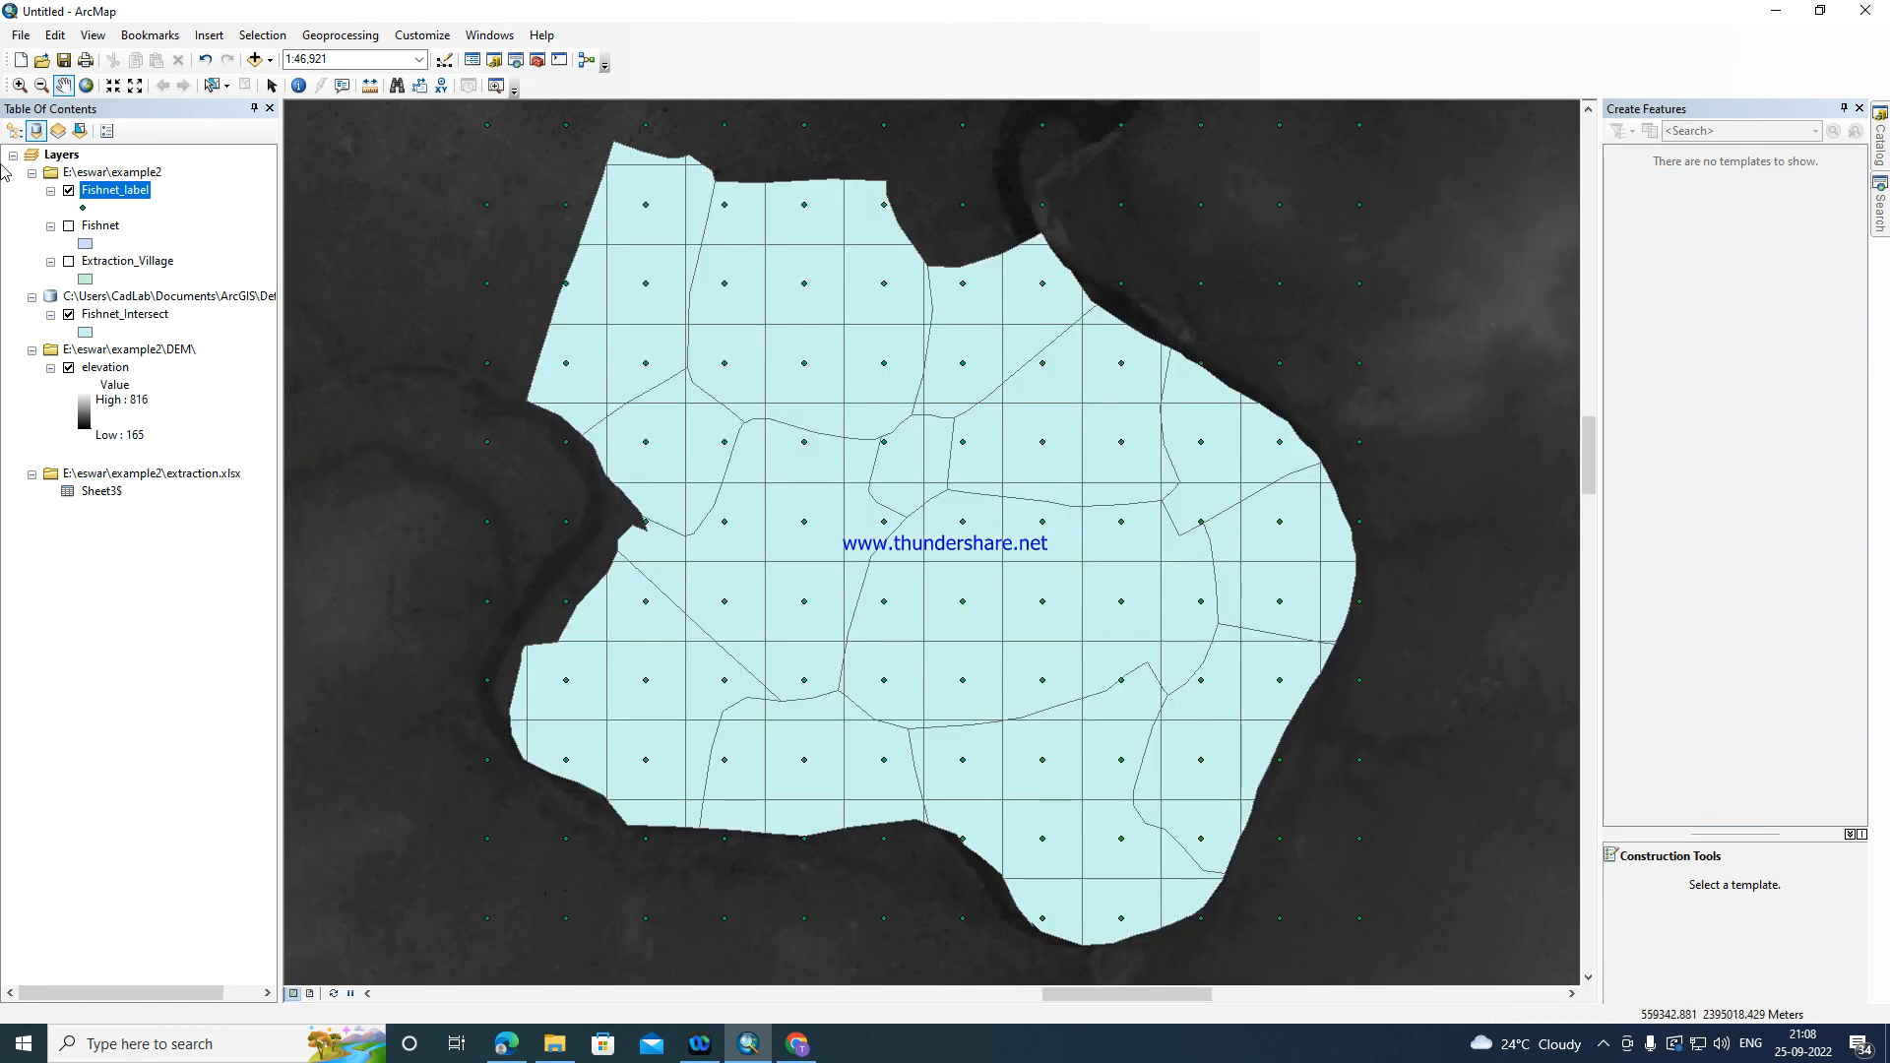
- Start an edit session on Fishnet_label, try to edit the DFT_mon cell of FID 14 in its attribute table, and close the table
right_click(115, 190)
mouse_move(197, 443)
click(433, 436)
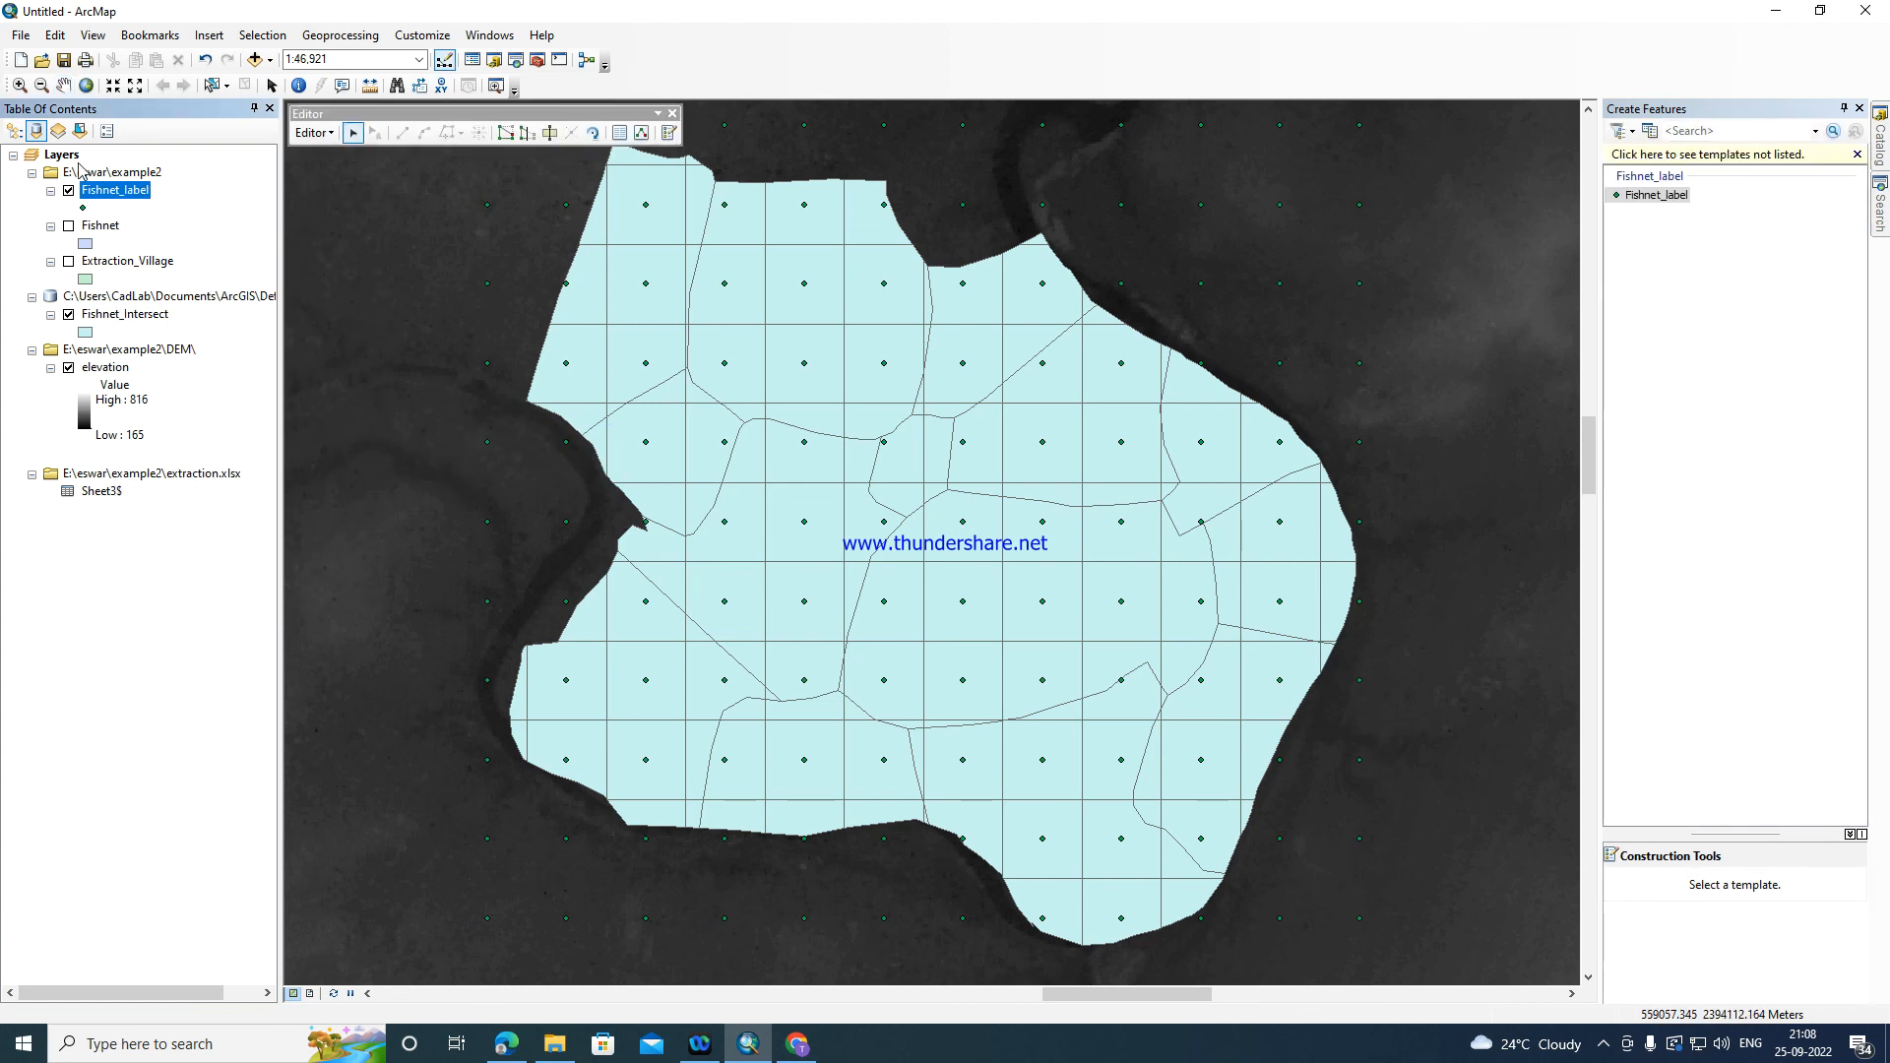
right_click(115, 190)
click(163, 247)
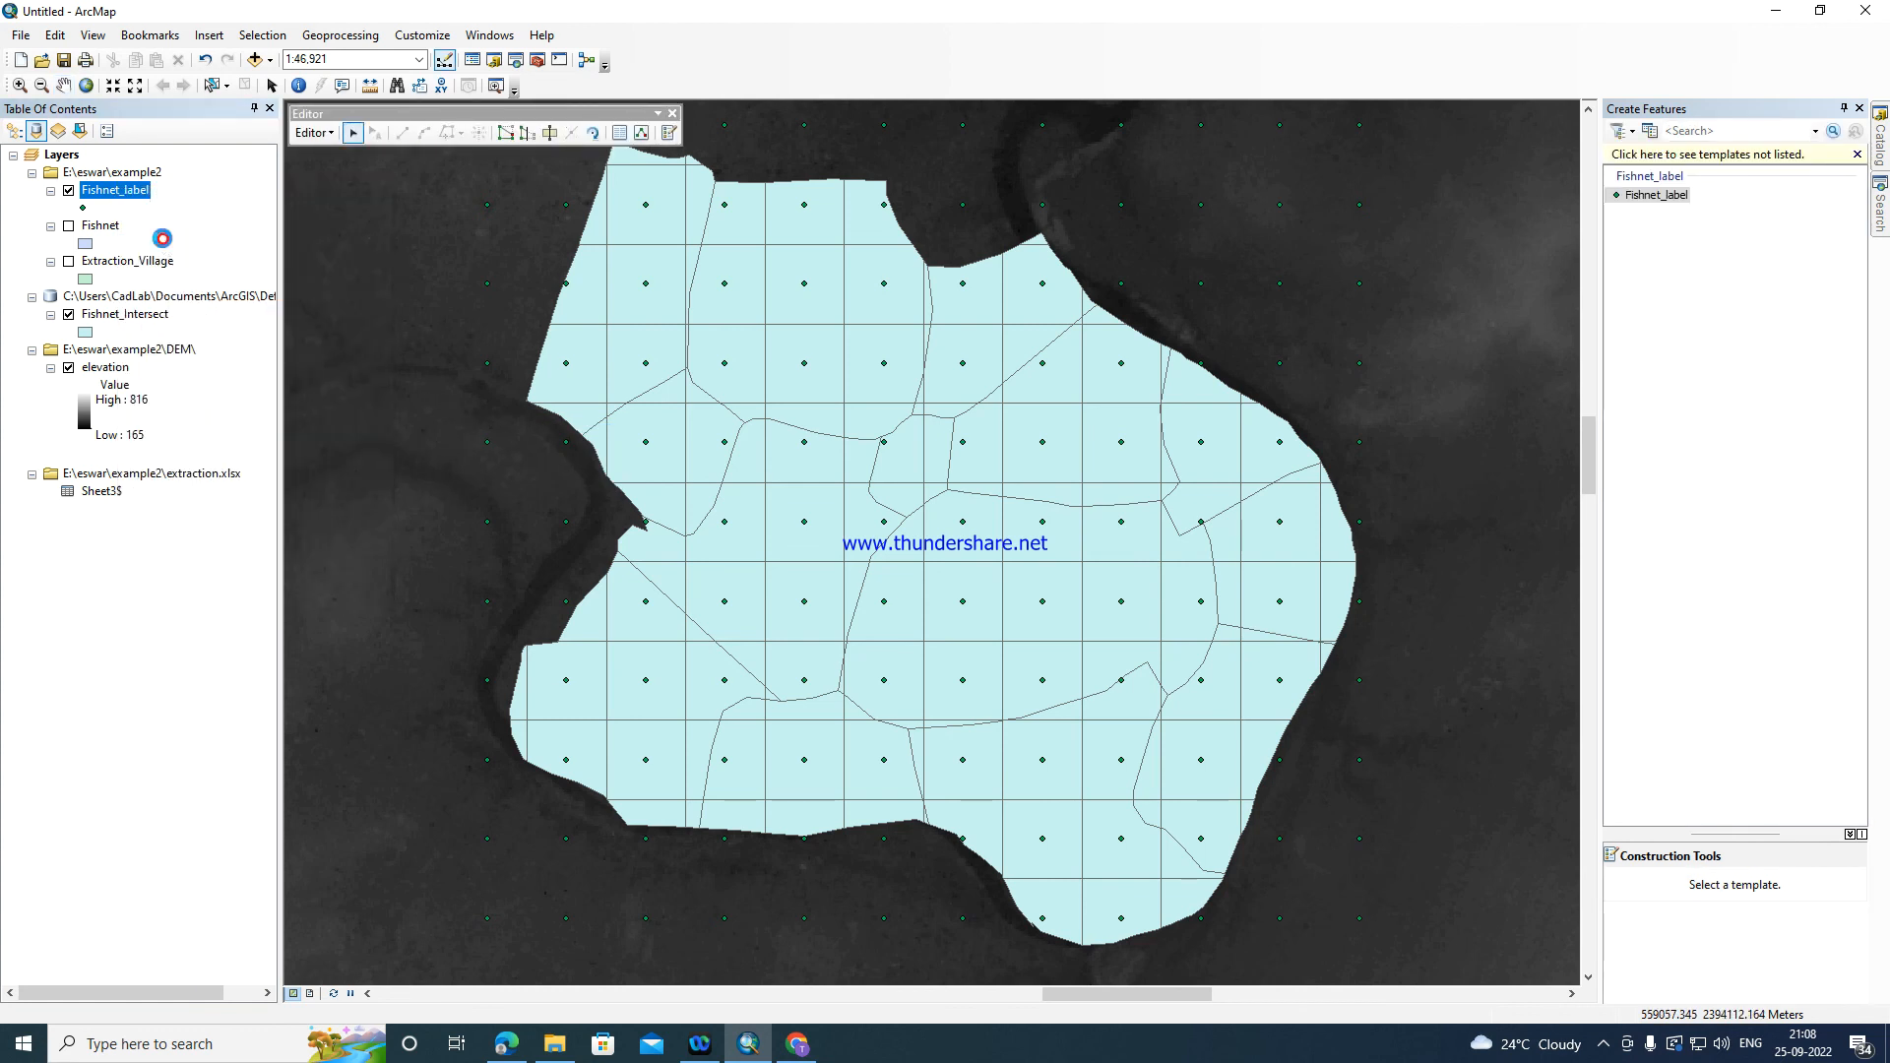
click(642, 487)
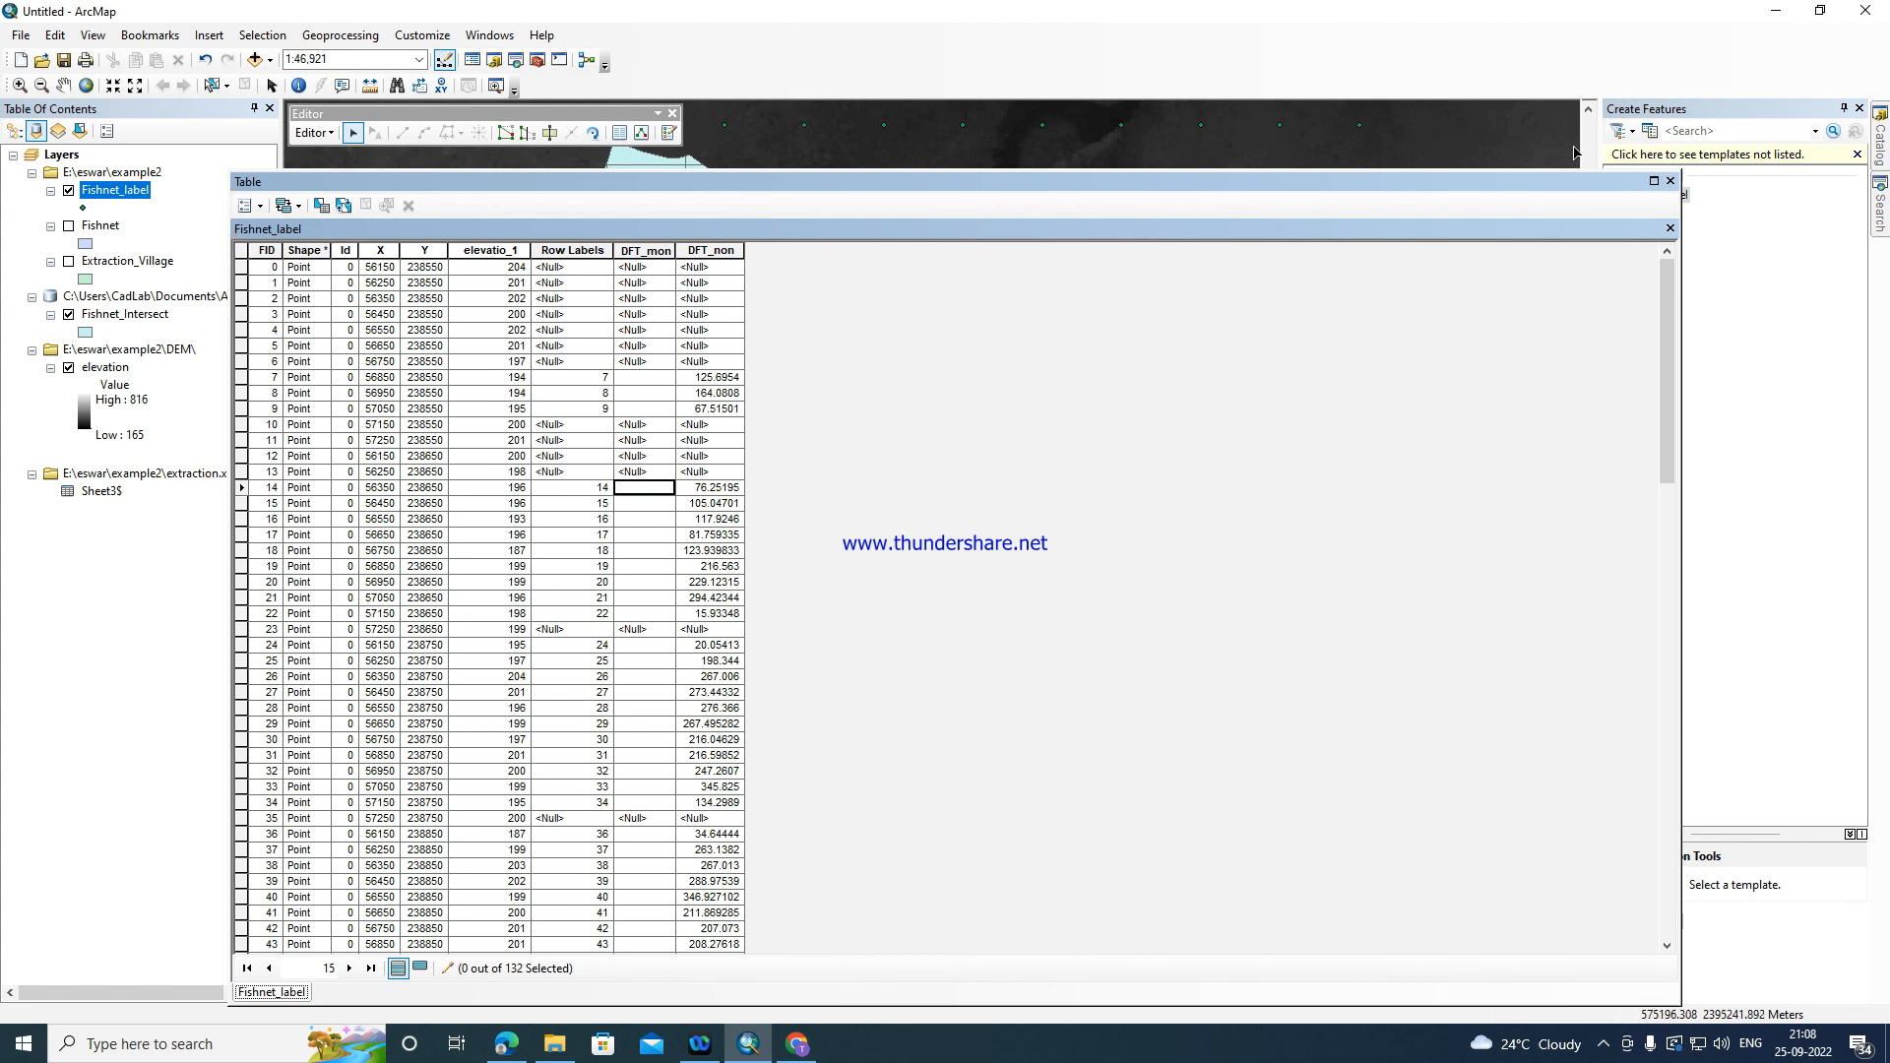
click(1671, 182)
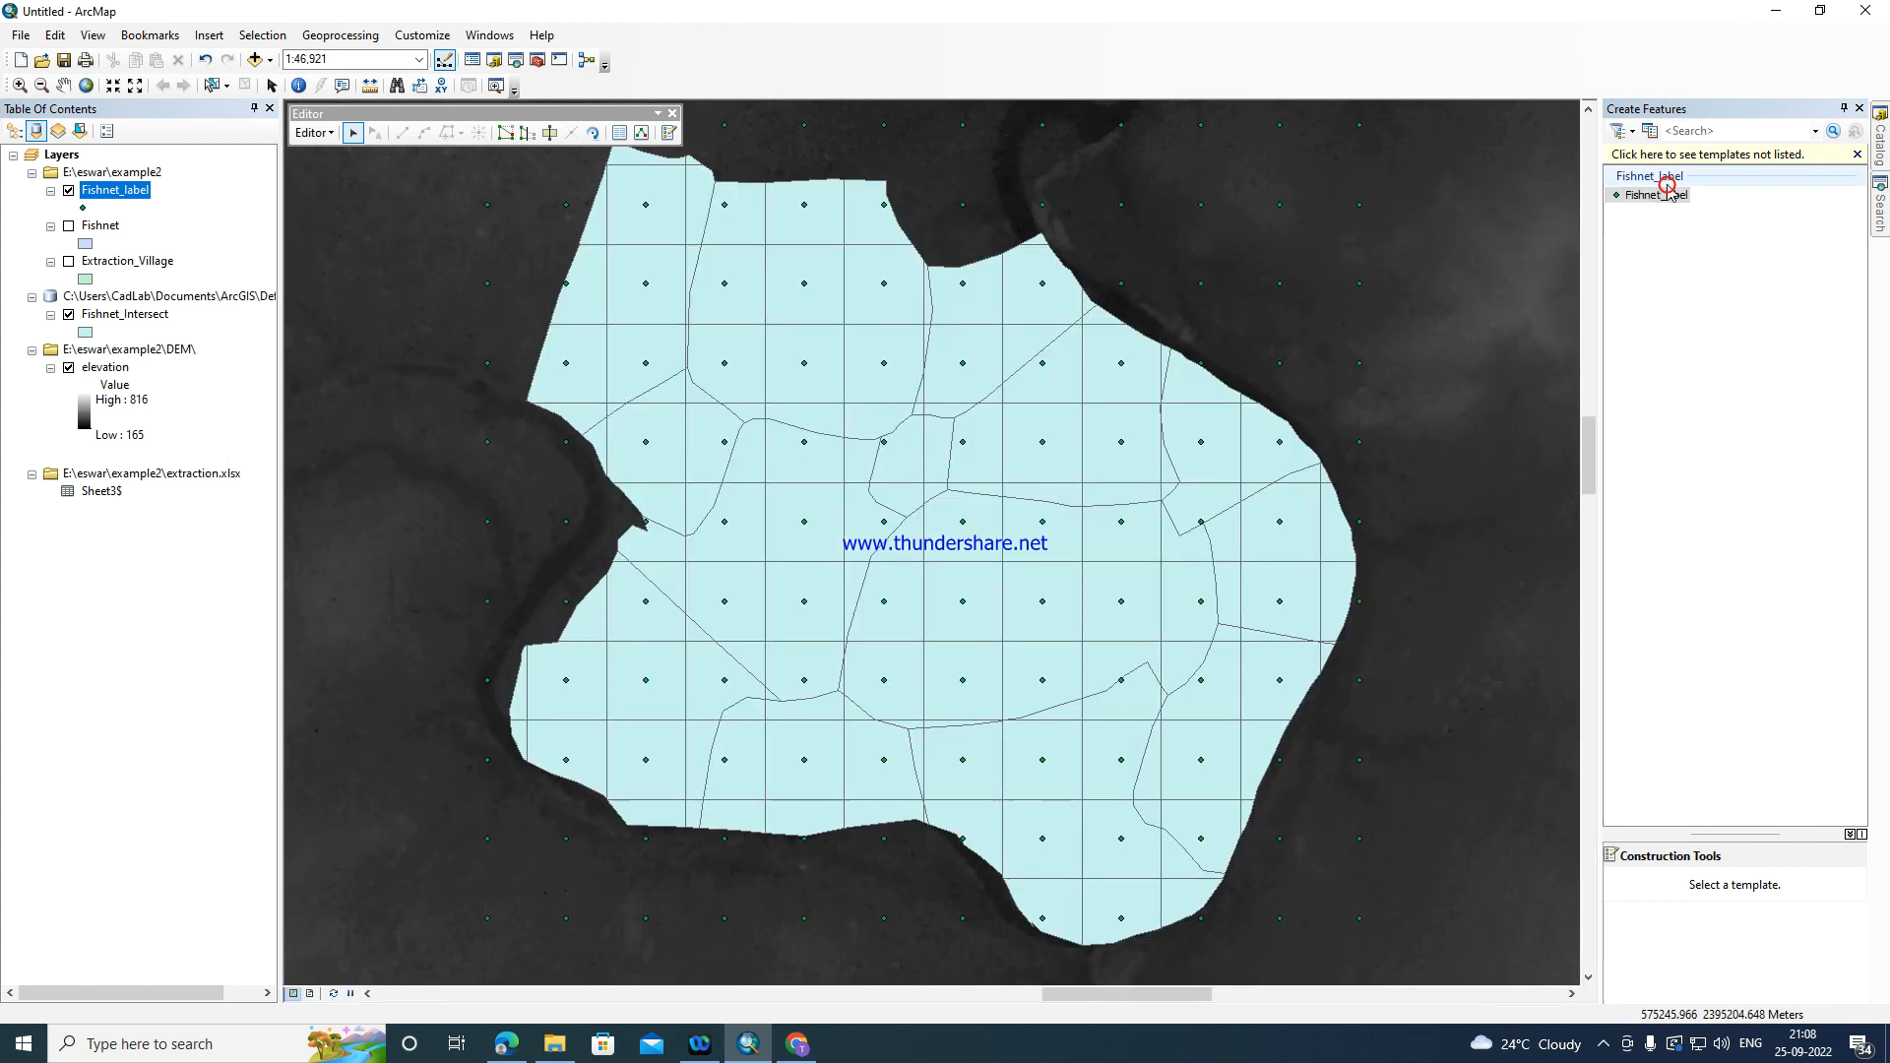
- Reopen the Fishnet_label attribute table, check the Row Labels cell of FID 14, and close the table
right_click(115, 192)
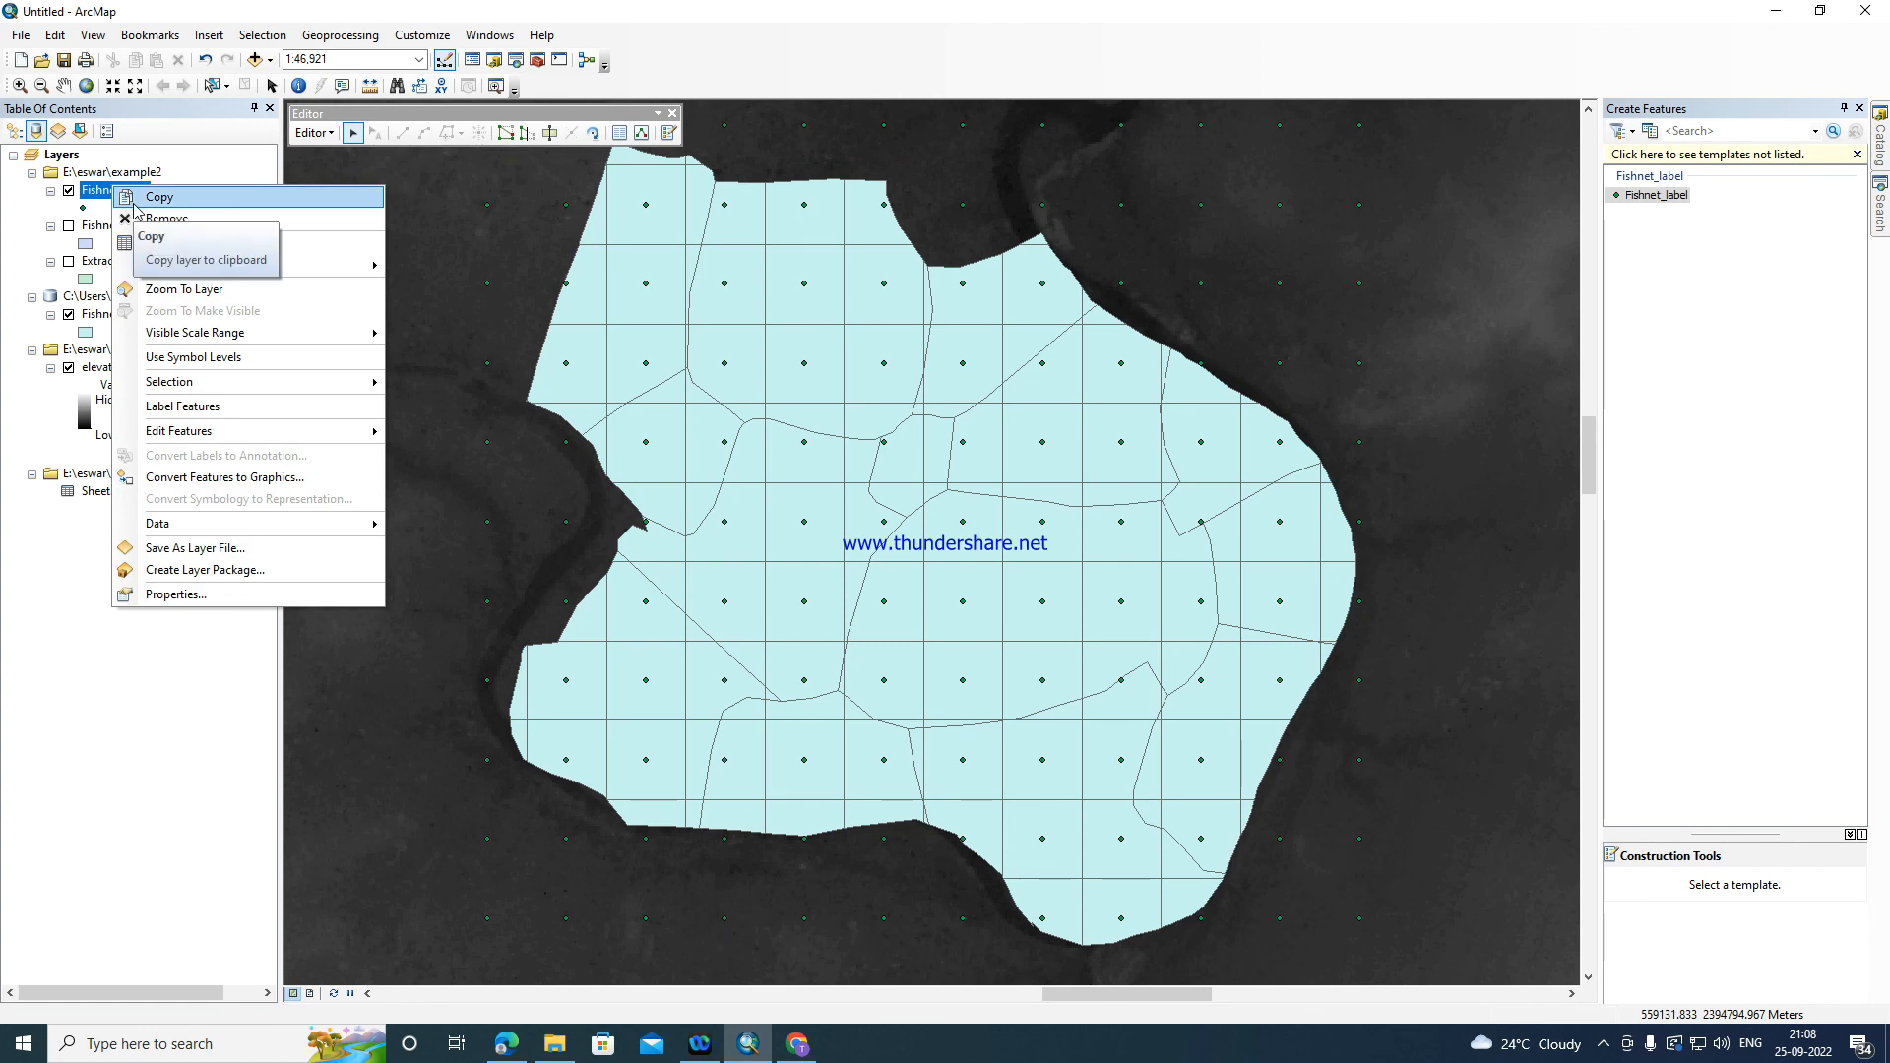
click(173, 243)
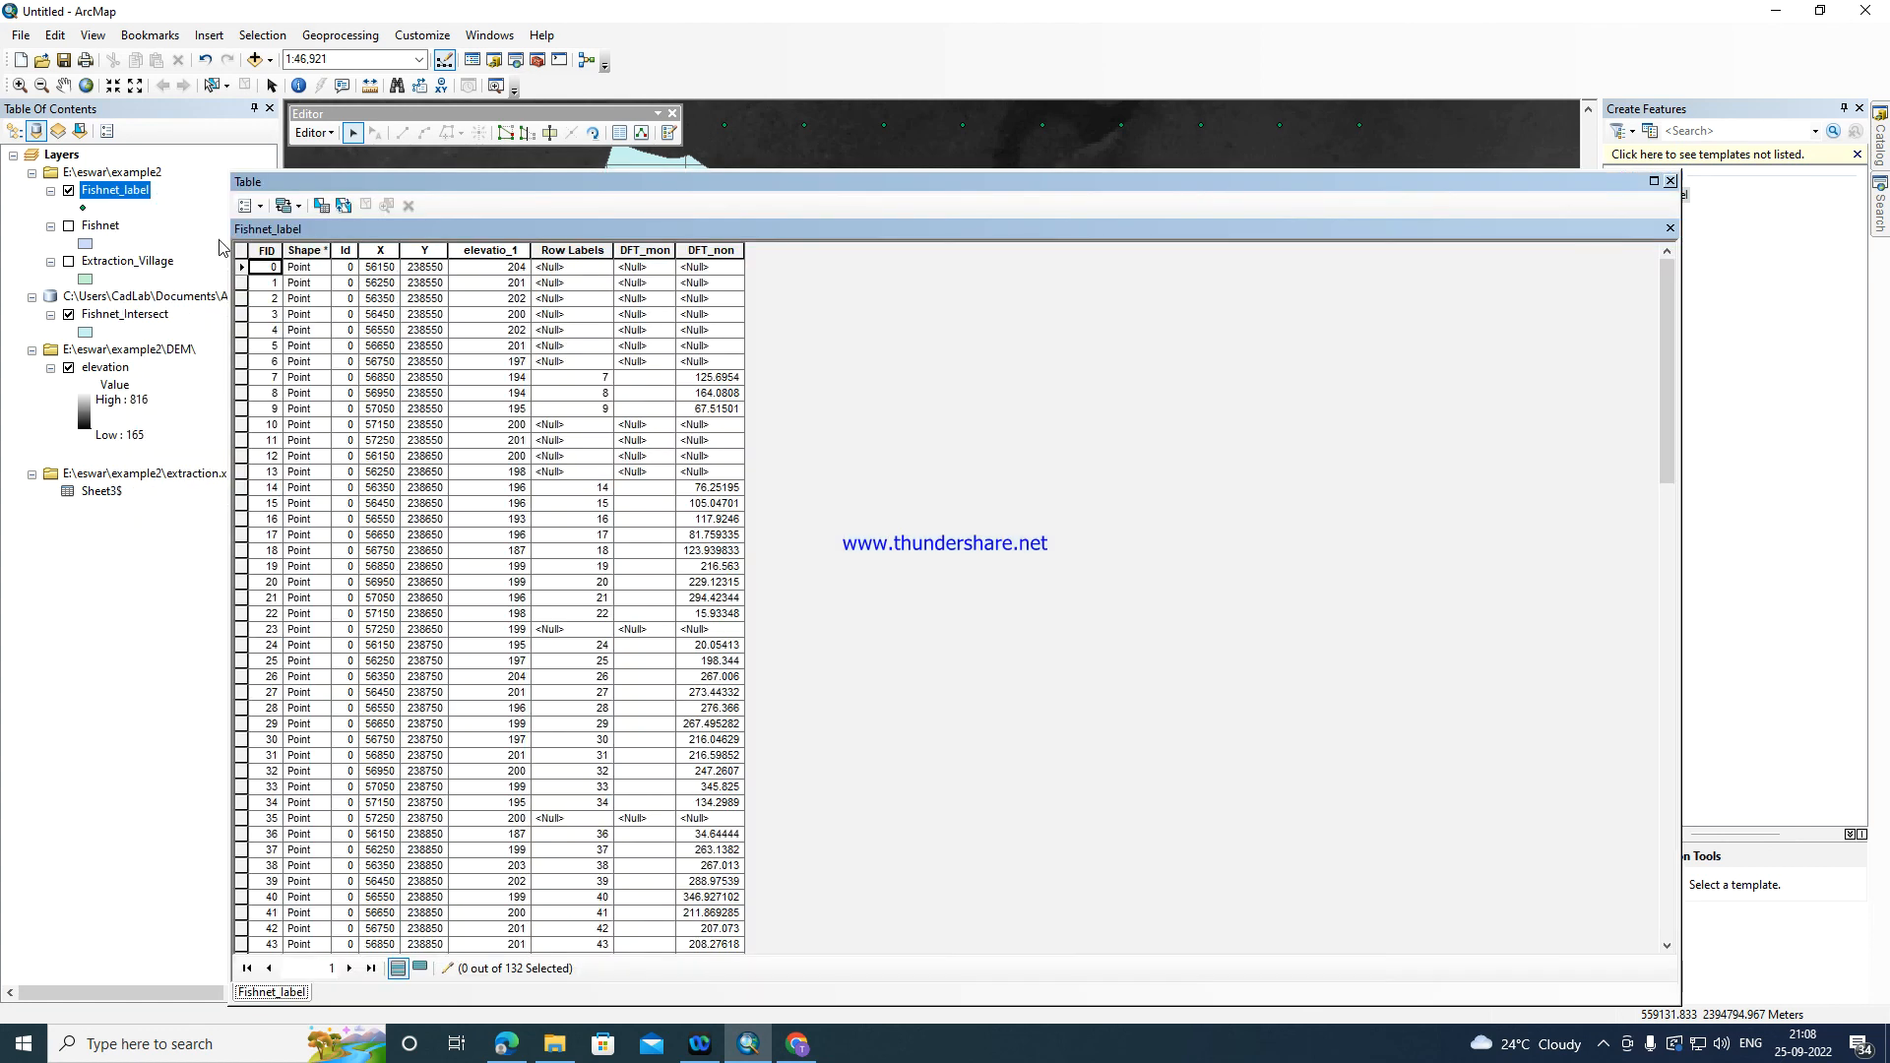
click(601, 491)
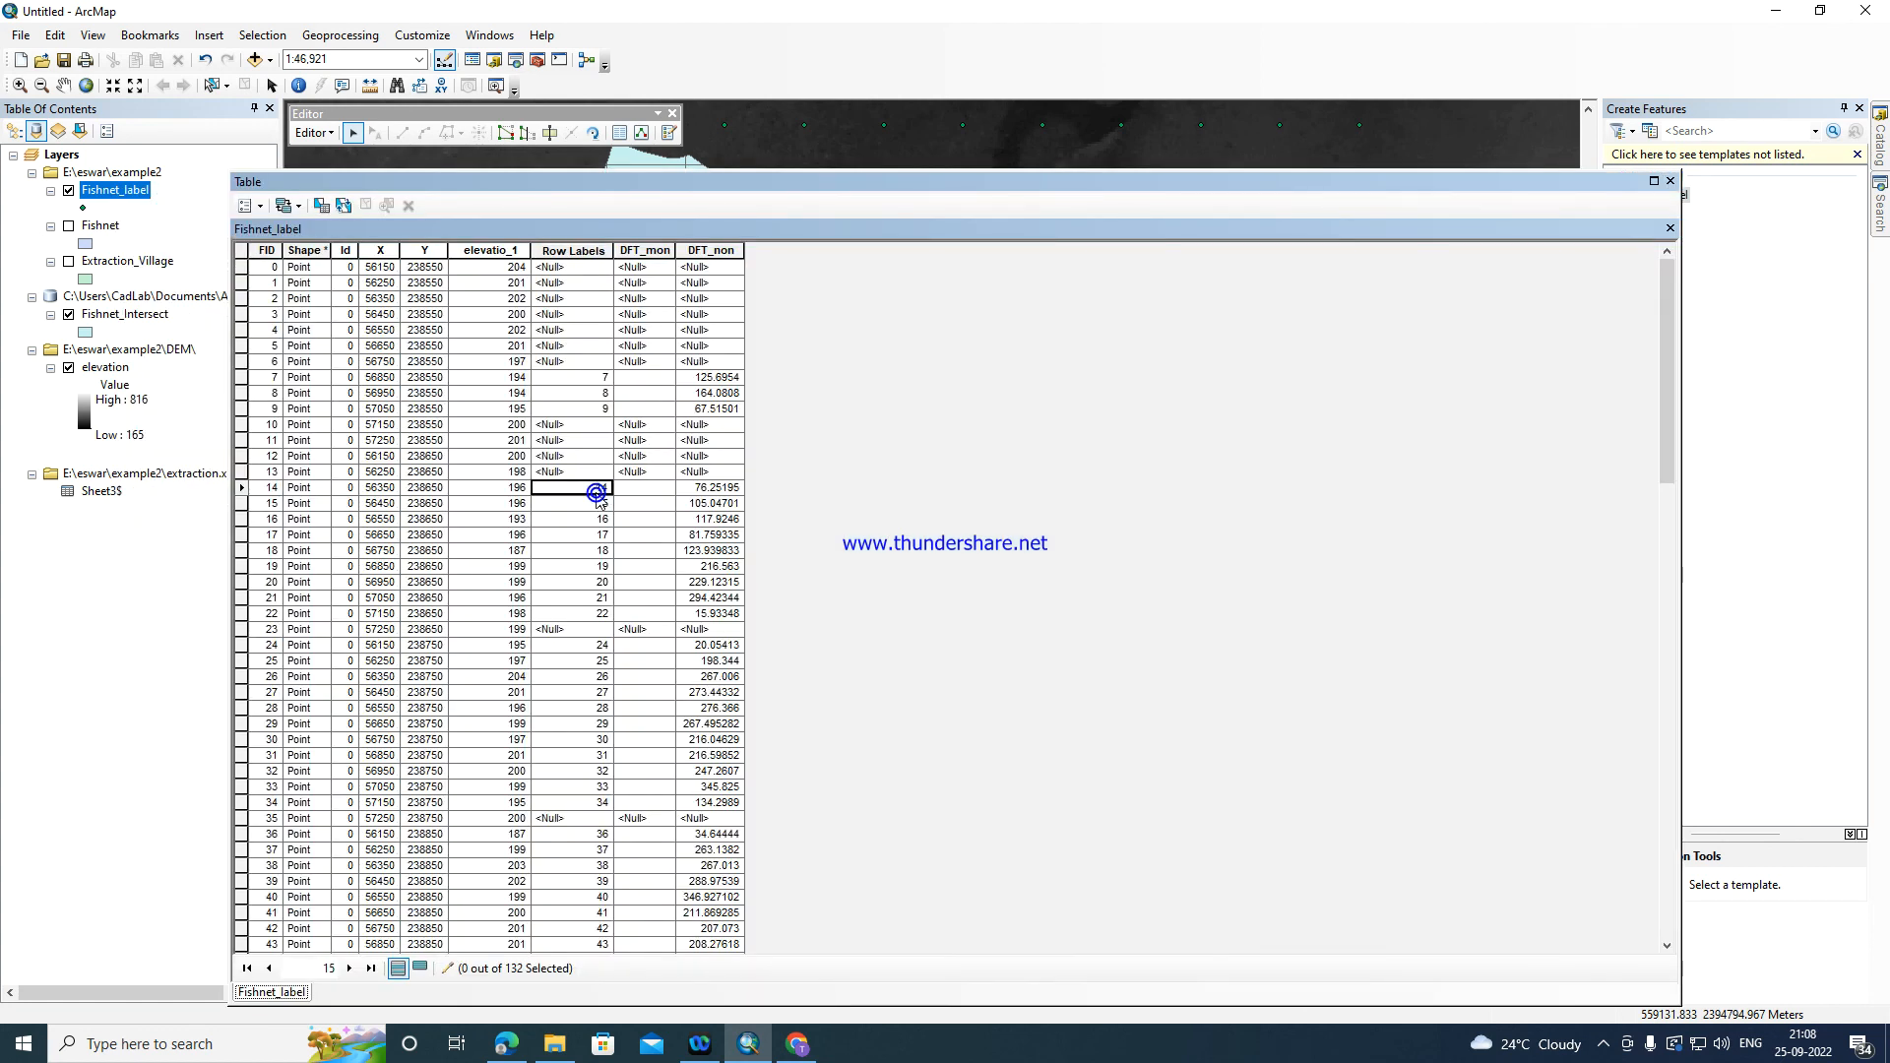
click(1670, 180)
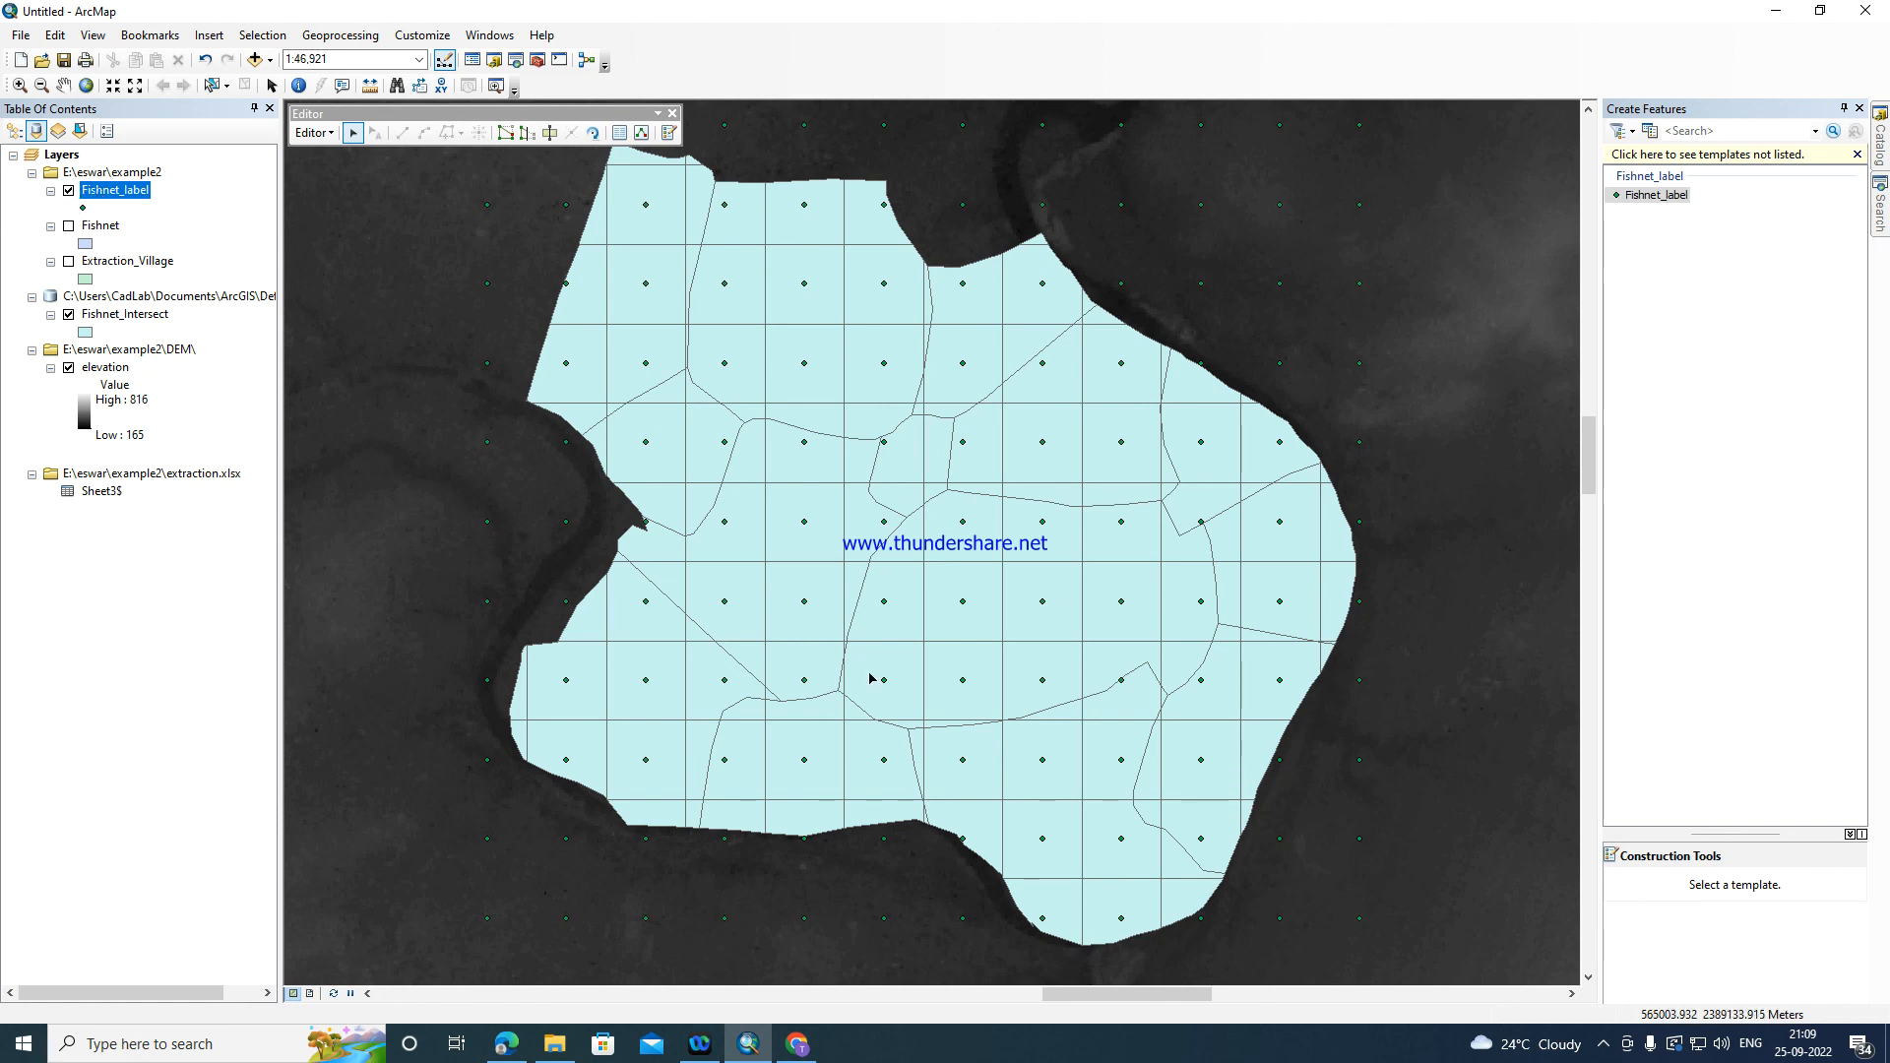
click(1604, 1046)
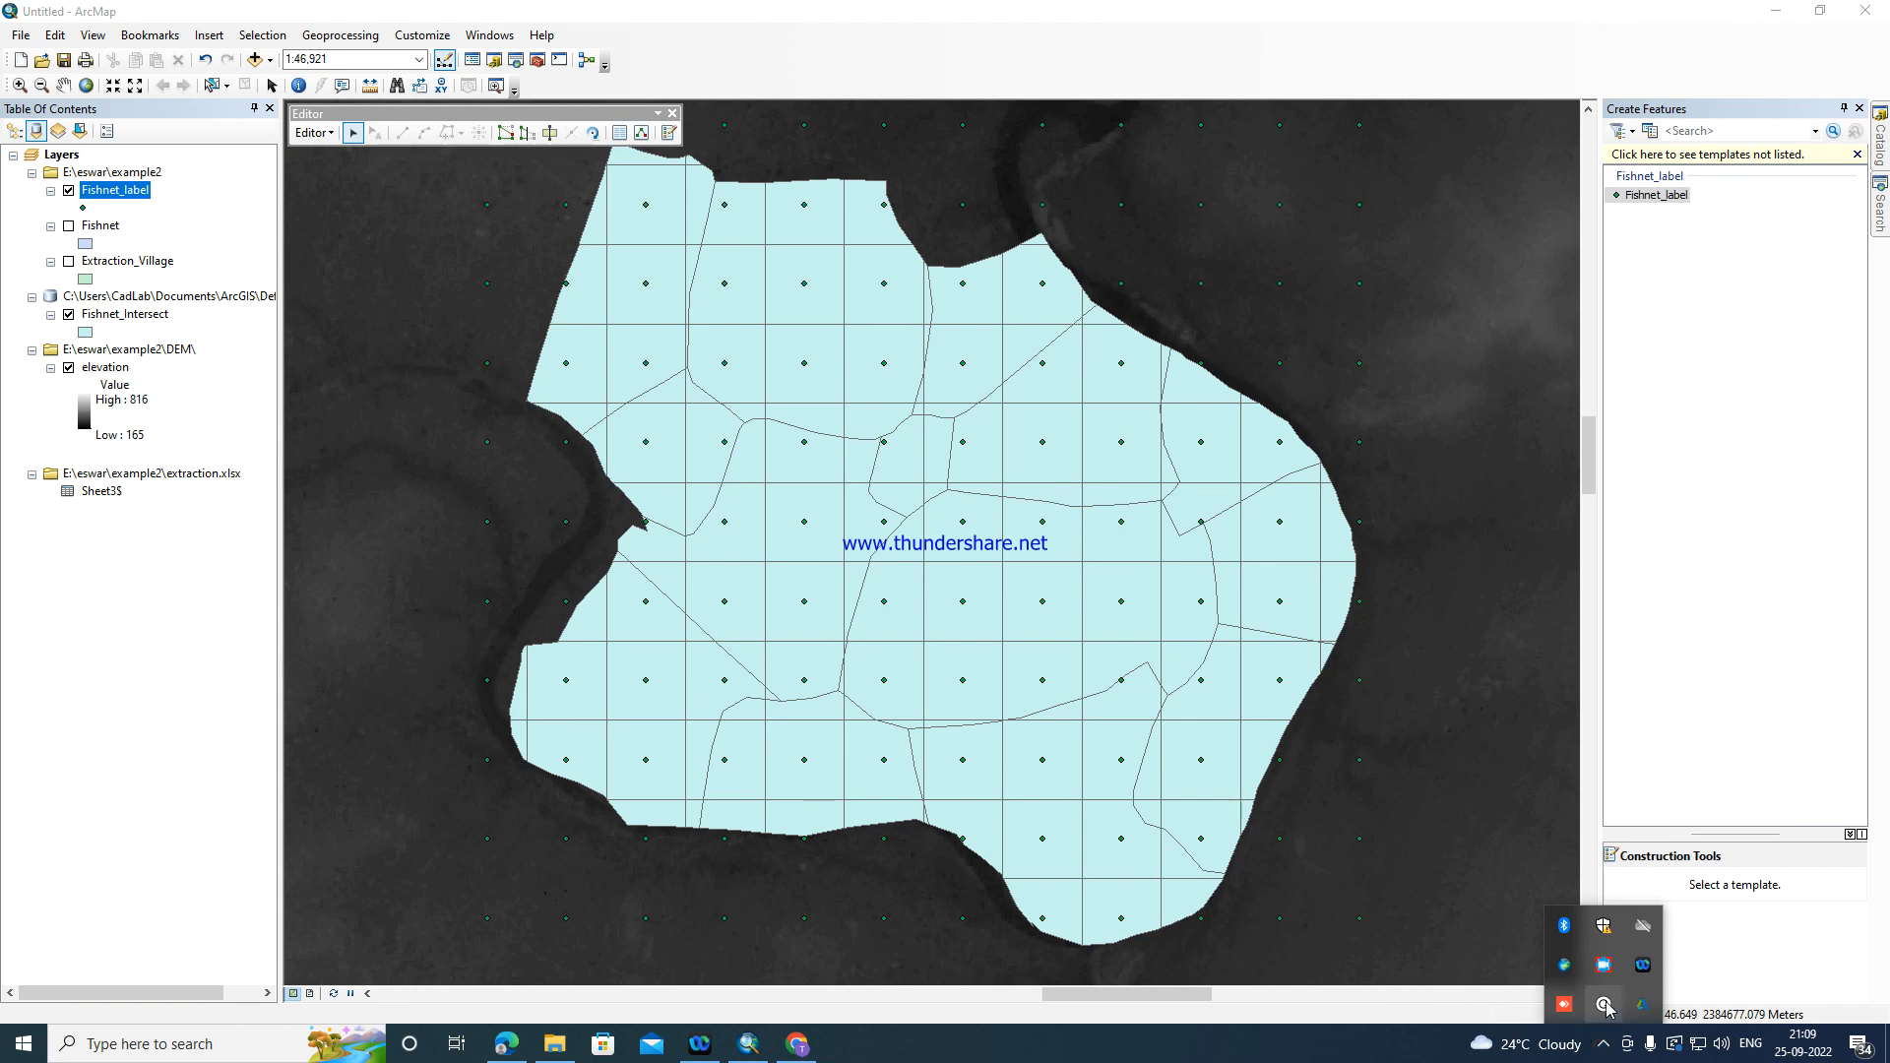